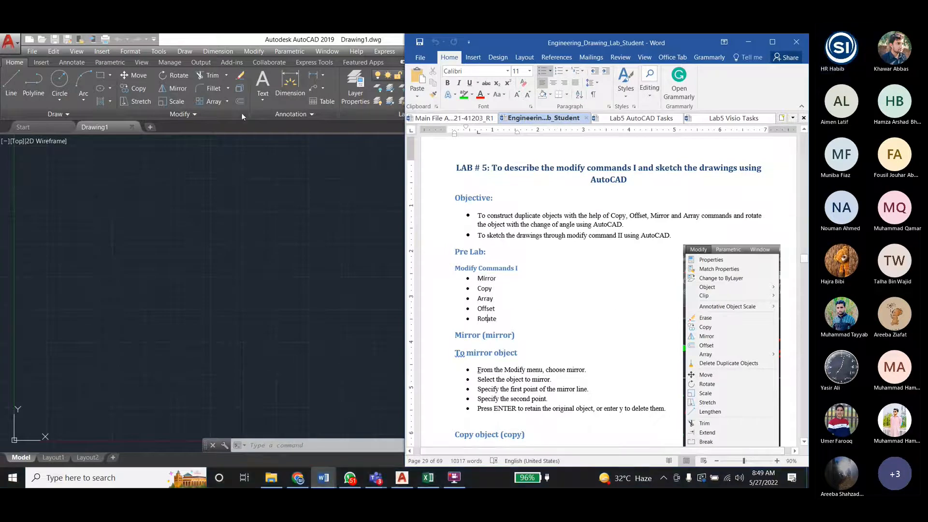
- Look over the Modify commands in AutoCAD and return to the Lab 5 command instructions in the Word lab manual
click(254, 58)
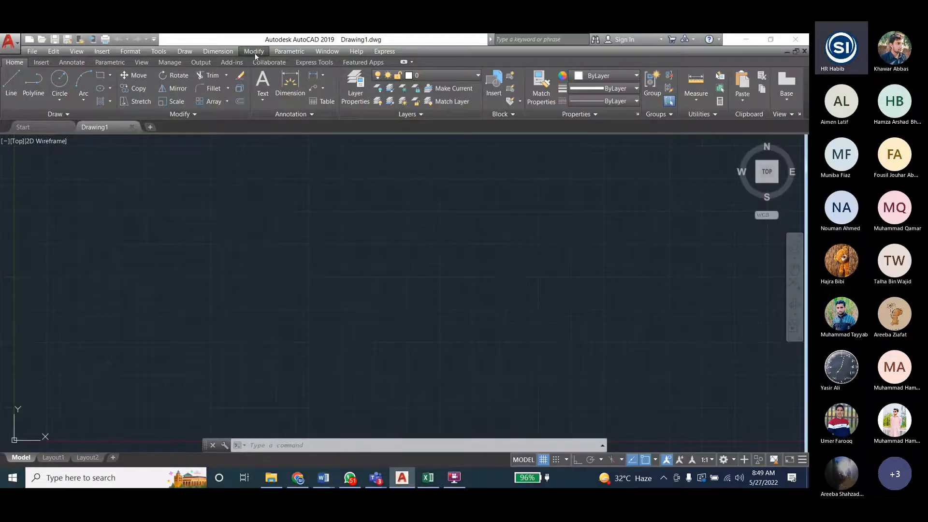
click(255, 51)
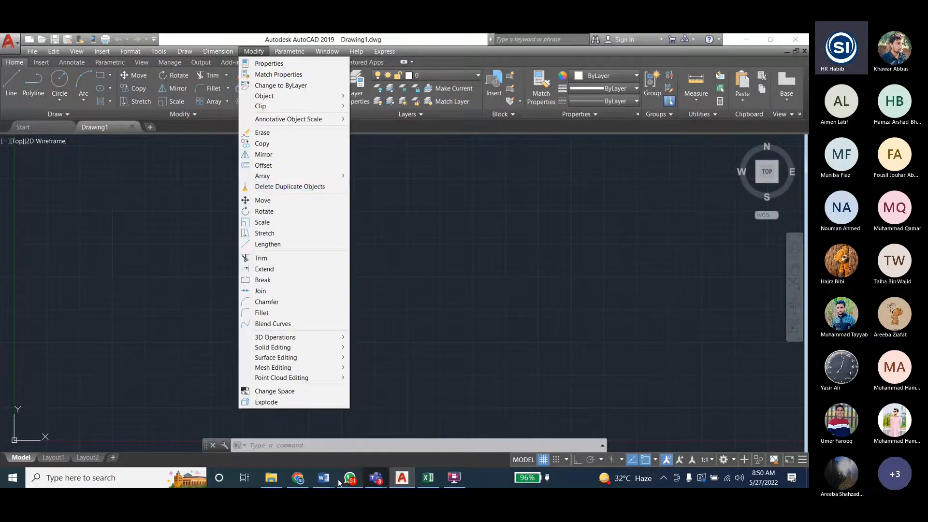
click(324, 478)
click(346, 450)
scroll(778, 246, down, 5)
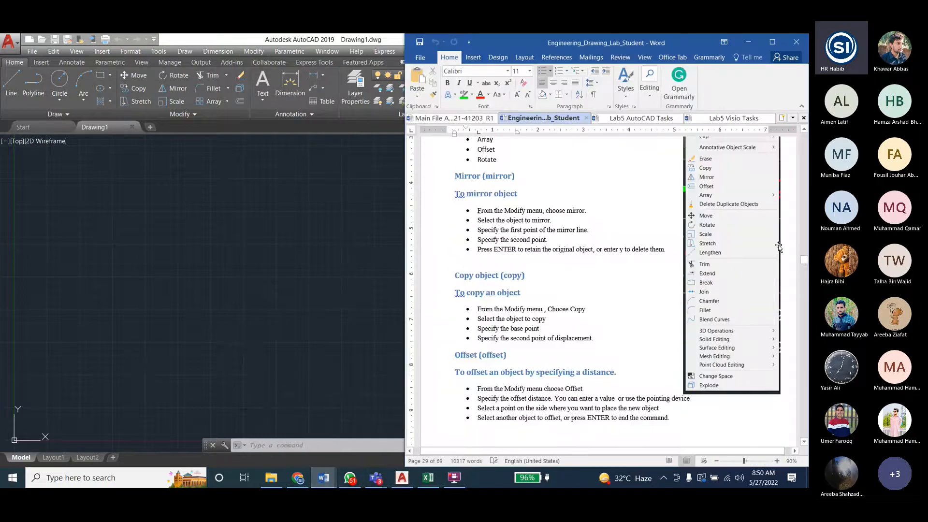
- Go to Lab 7 in the manual and examine its Modify Commands III list from Erase to Chamfer
drag(804, 260, 806, 296)
scroll(748, 300, down, 3)
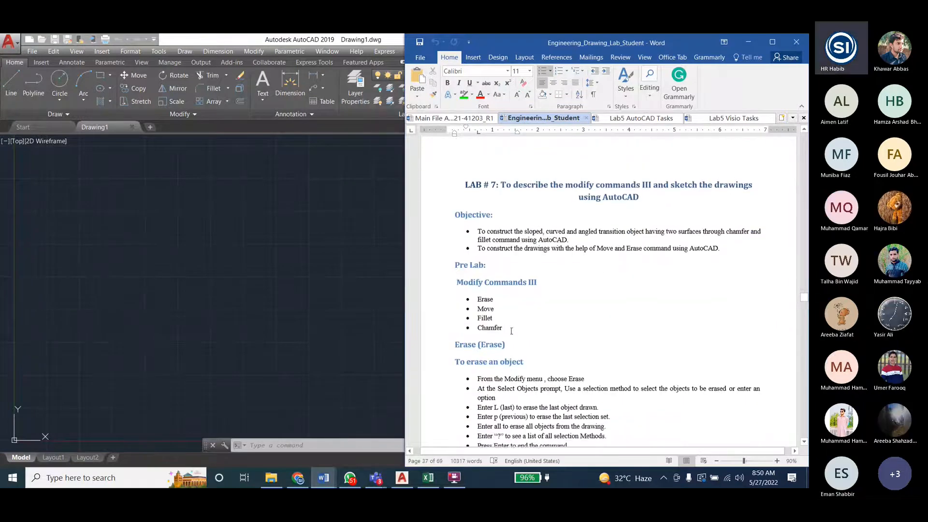
mouse_move(479, 298)
mouse_down()
mouse_move(495, 309)
mouse_move(497, 330)
mouse_move(479, 298)
mouse_move(504, 325)
mouse_up()
click(479, 297)
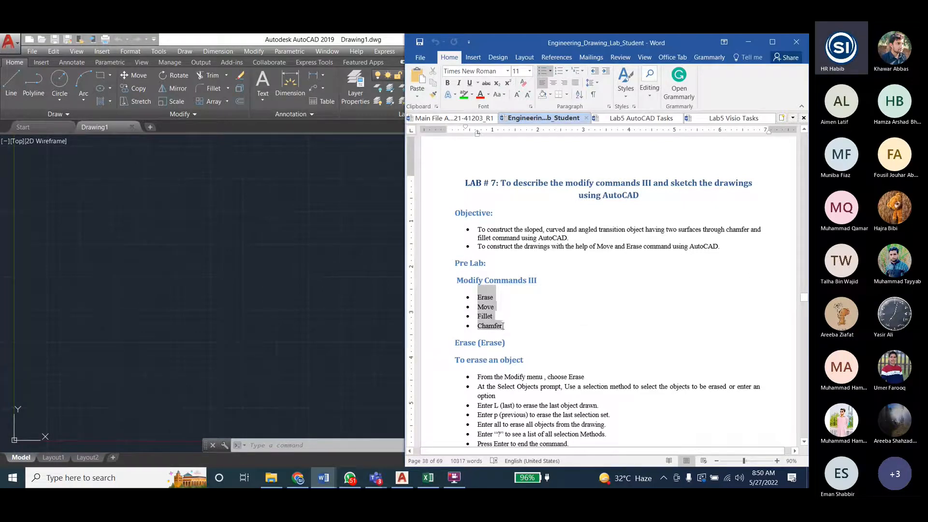
click(502, 328)
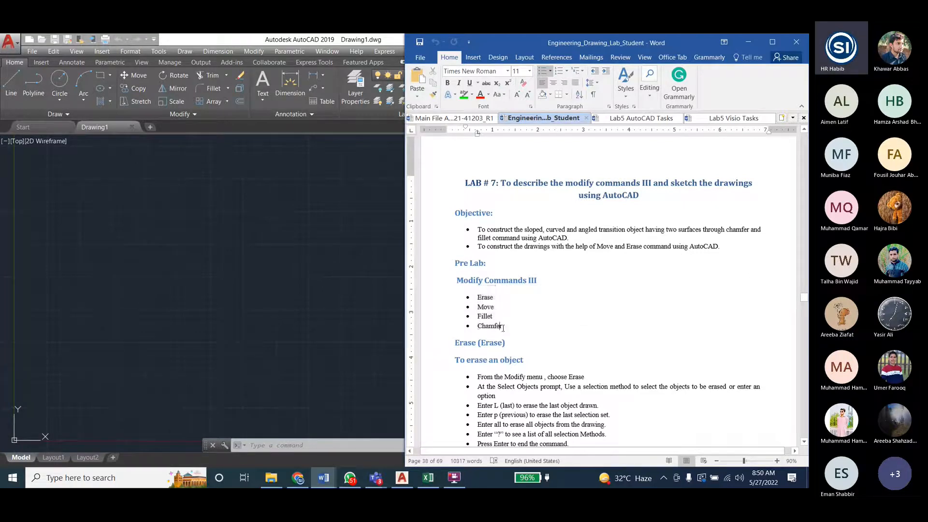
- Read through the Lab 7 command instructions and examine the drawings for Lab Task 1 and Lab Task 2
scroll(603, 312, down, 8)
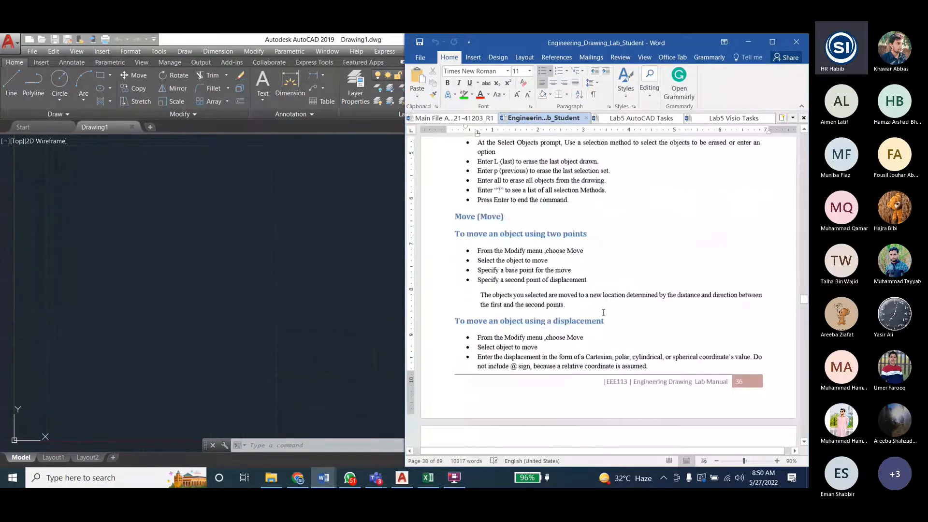
scroll(604, 312, down, 20)
scroll(604, 312, up, 4)
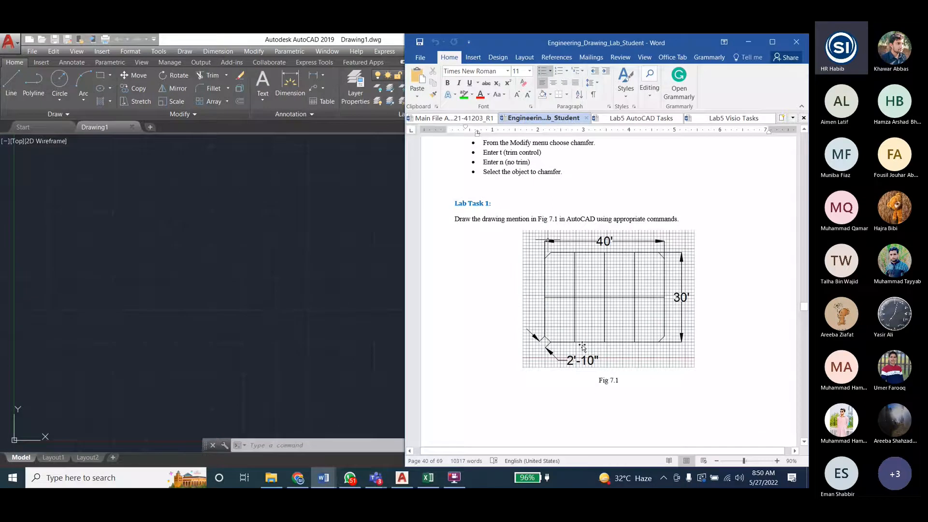
scroll(583, 347, down, 6)
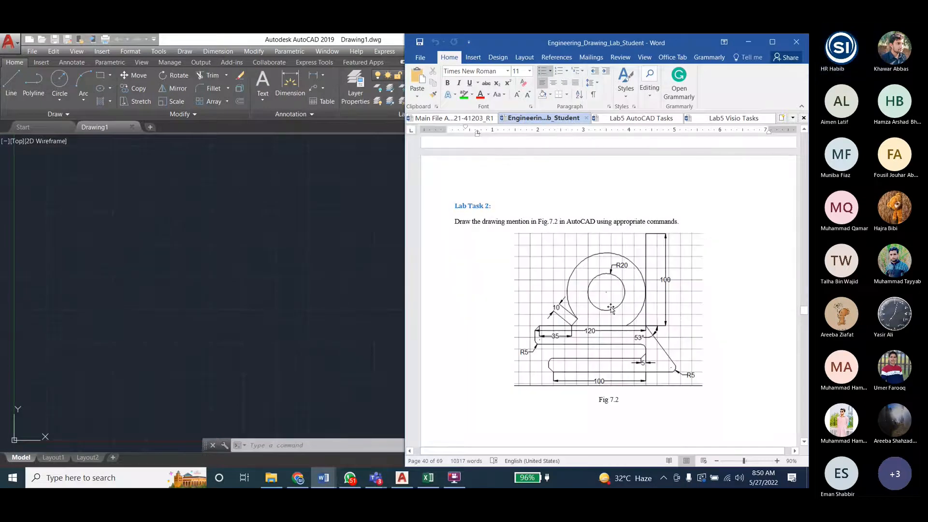
scroll(611, 306, down, 12)
- Go to Lab 8 in the manual and read its two objectives about layers
scroll(611, 306, down, 10)
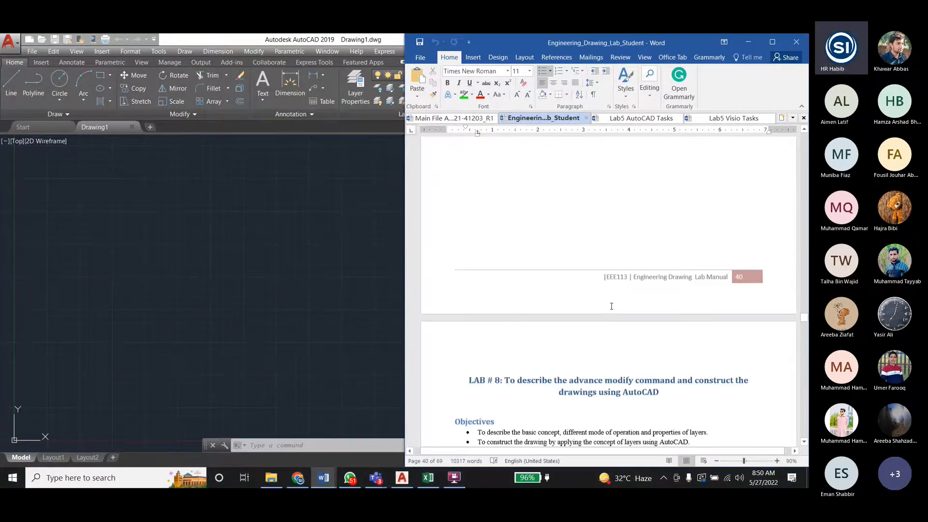
scroll(611, 306, down, 5)
drag(575, 230, 690, 230)
click(678, 239)
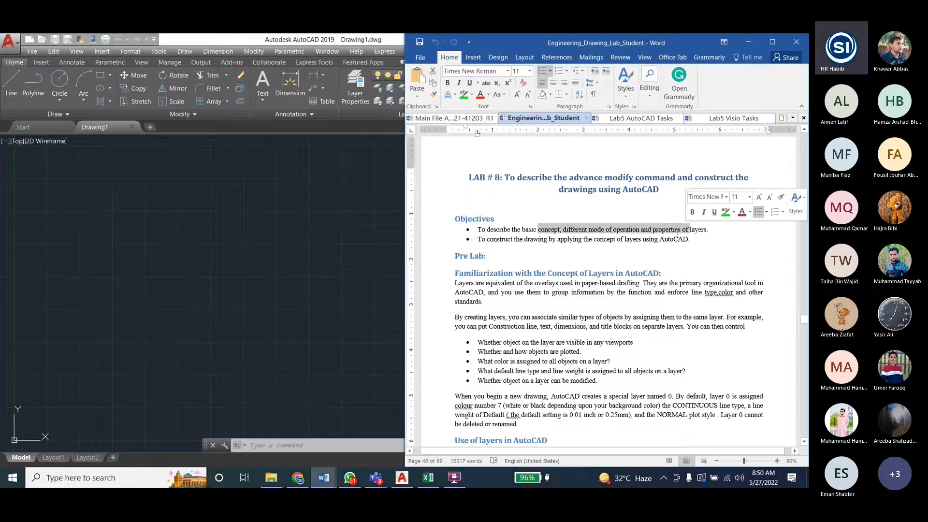
drag(504, 239, 583, 239)
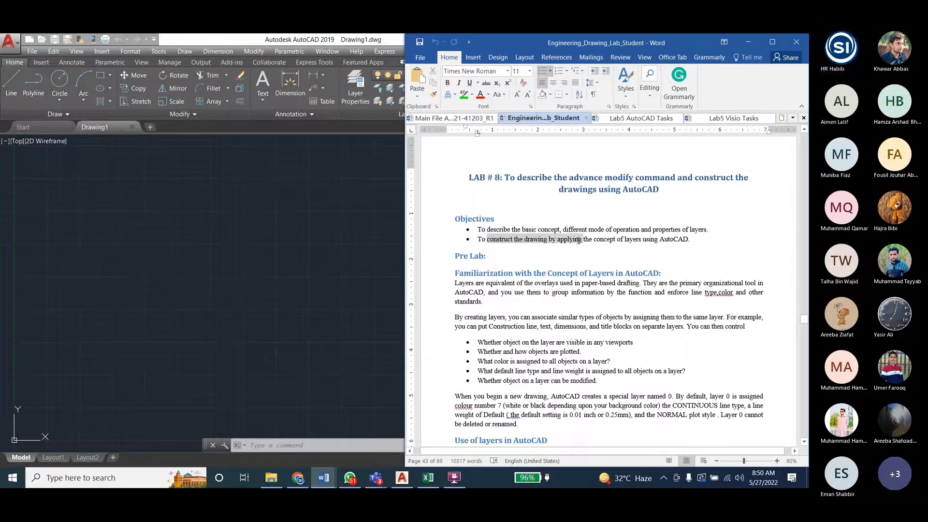
click(580, 239)
- Return to the start of Lab 5 and point out Mirror in the Modify Commands I list
scroll(599, 318, up, 20)
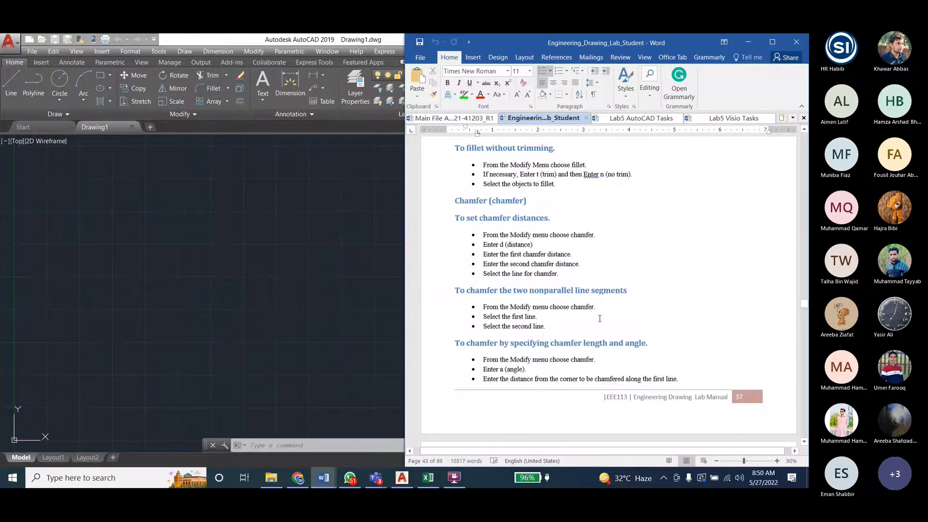
scroll(600, 319, up, 20)
scroll(599, 318, down, 15)
scroll(599, 318, up, 5)
scroll(599, 319, up, 10)
scroll(599, 318, up, 5)
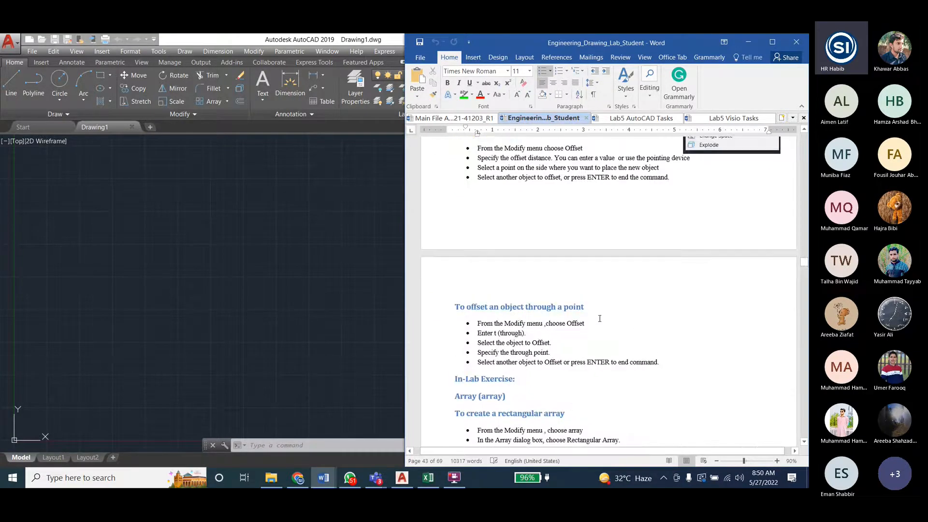
scroll(599, 319, up, 20)
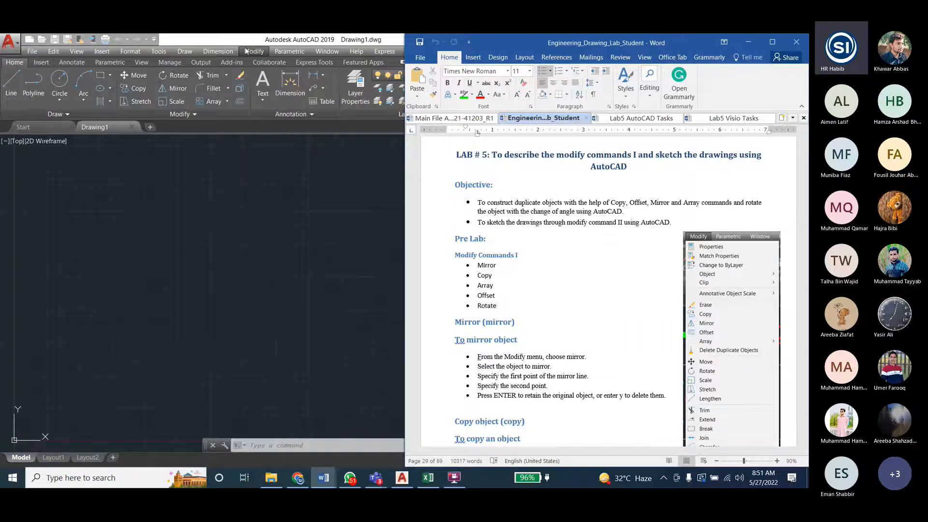
drag(477, 266, 496, 265)
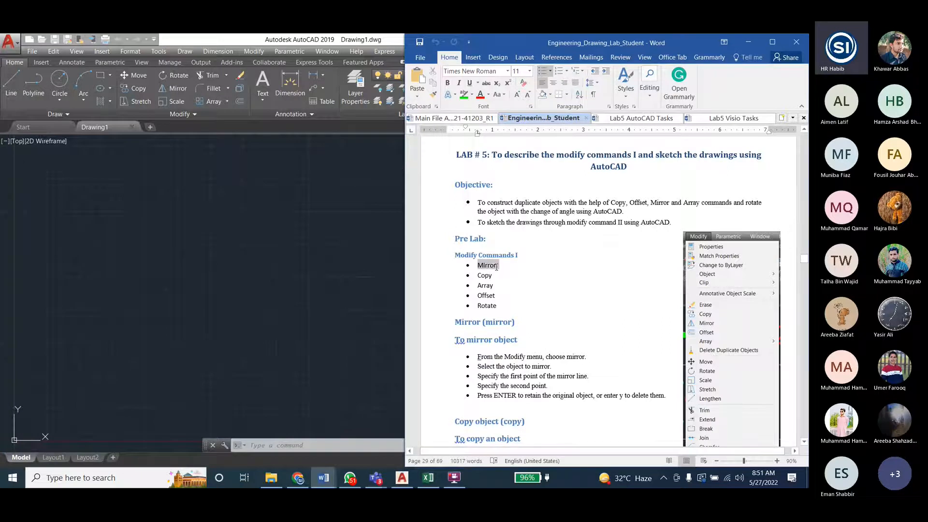
click(494, 266)
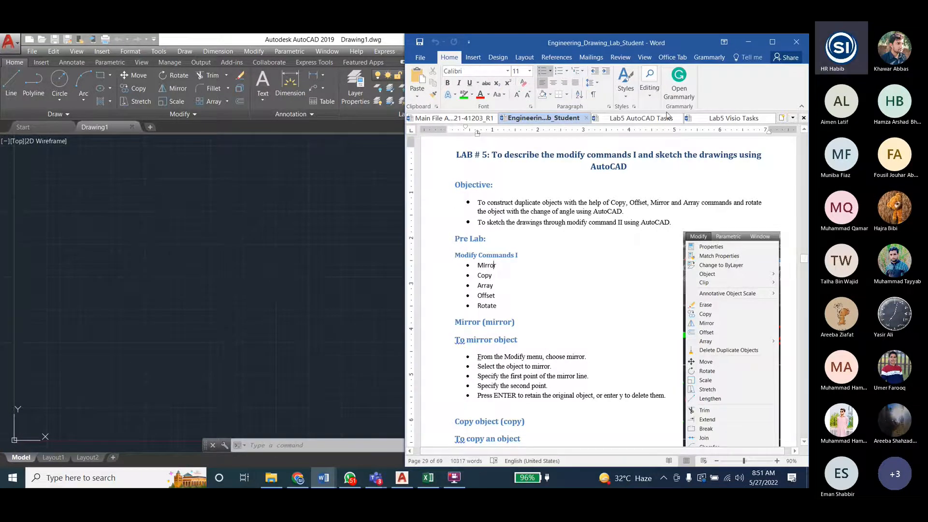
- Switch to the Lab5 AutoCAD Tasks document and find the toilet mirror exercises on page 20
key(ctrl+Tab)
scroll(604, 332, down, 8)
scroll(604, 332, up, 8)
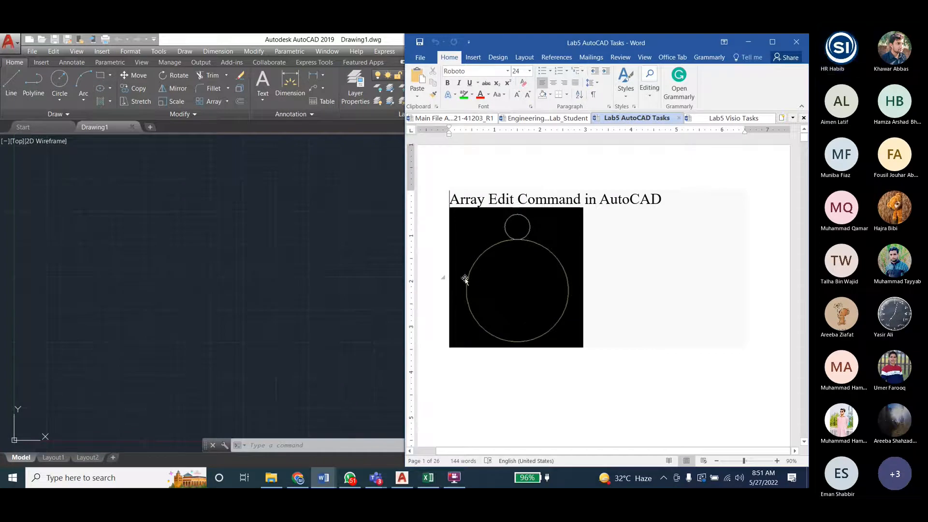
drag(804, 144, 804, 359)
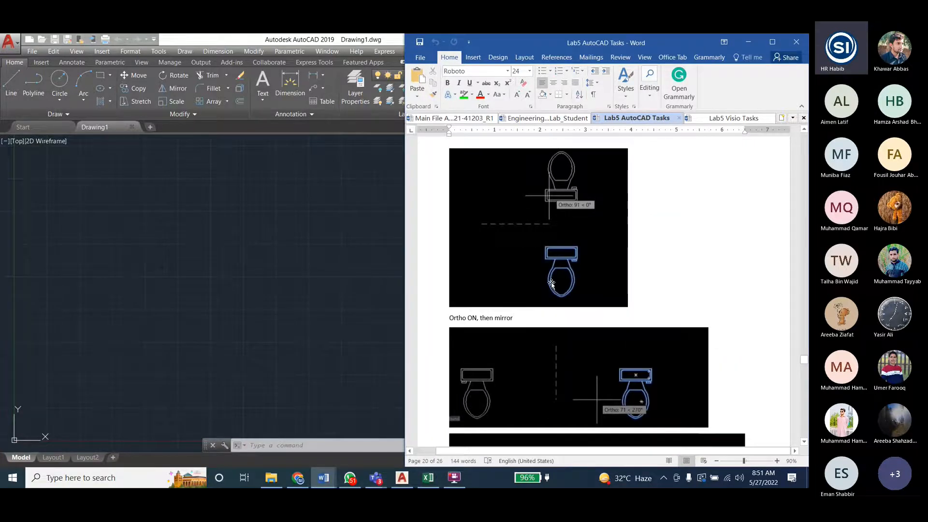
- Enlarge the document to 130% and examine the toilet mirror figures in top view and side view
ctrl+scroll(529, 267, up, 4)
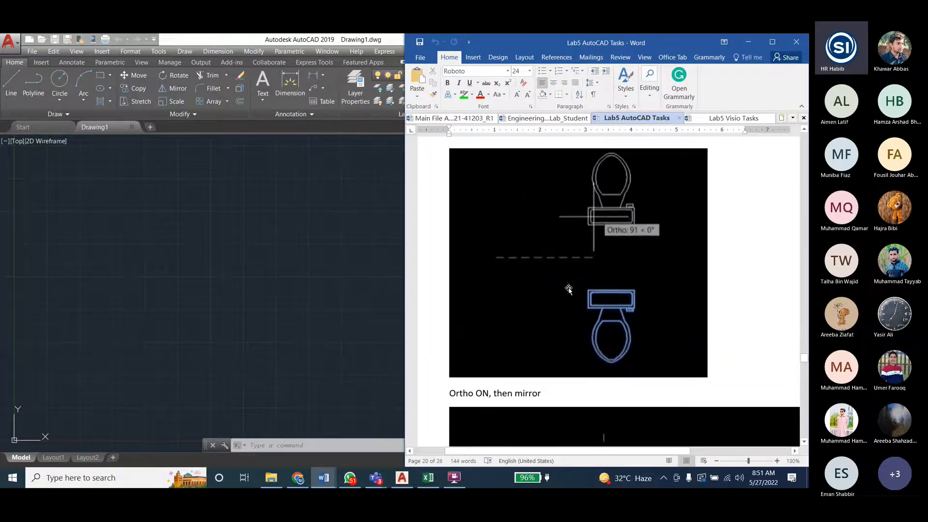
scroll(580, 286, down, 1)
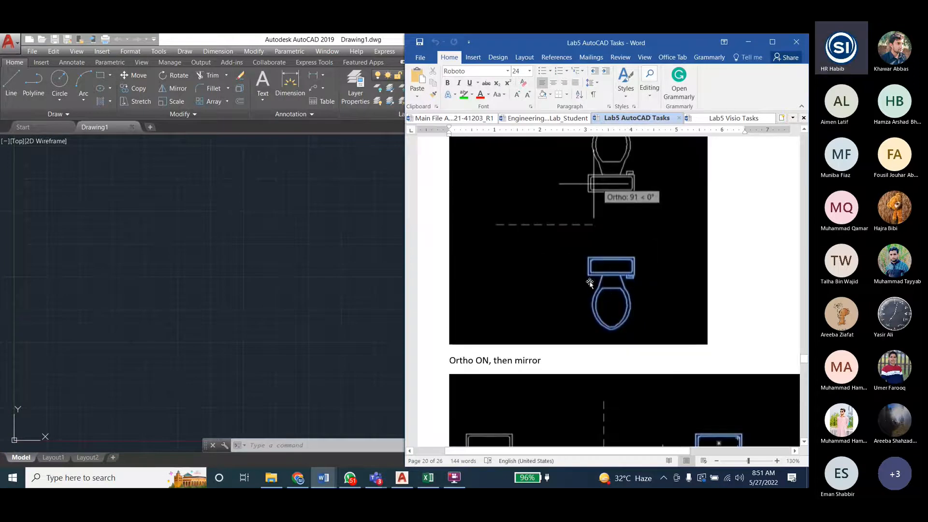
scroll(589, 283, down, 1)
scroll(626, 311, down, 5)
scroll(622, 327, down, 2)
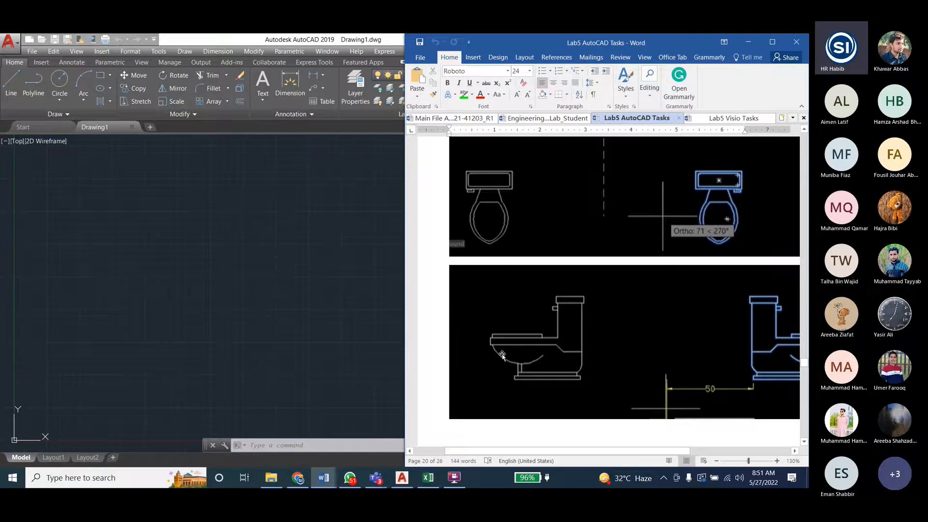
scroll(549, 340, down, 2)
scroll(546, 344, up, 2)
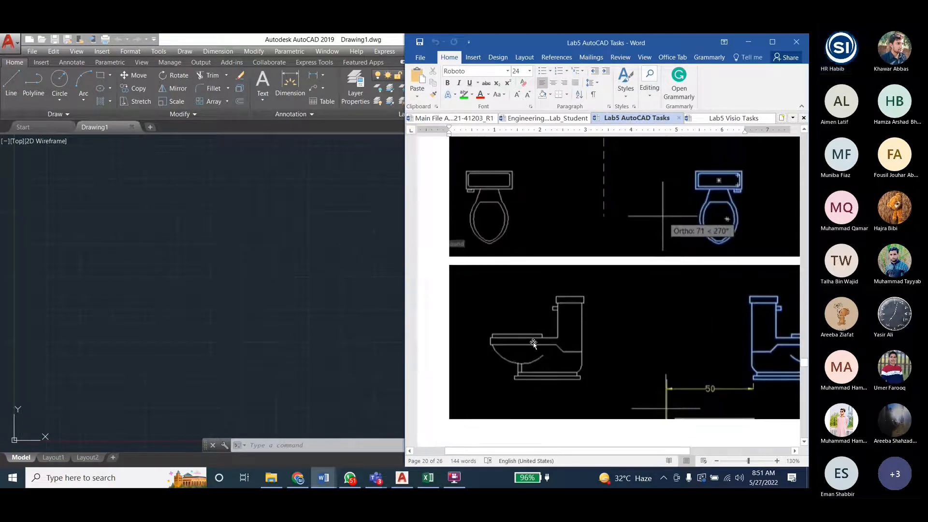
- Enlarge the document to 190% and compare the side-view toilet figure with the top-view mirror figures
ctrl+scroll(553, 360, up, 3)
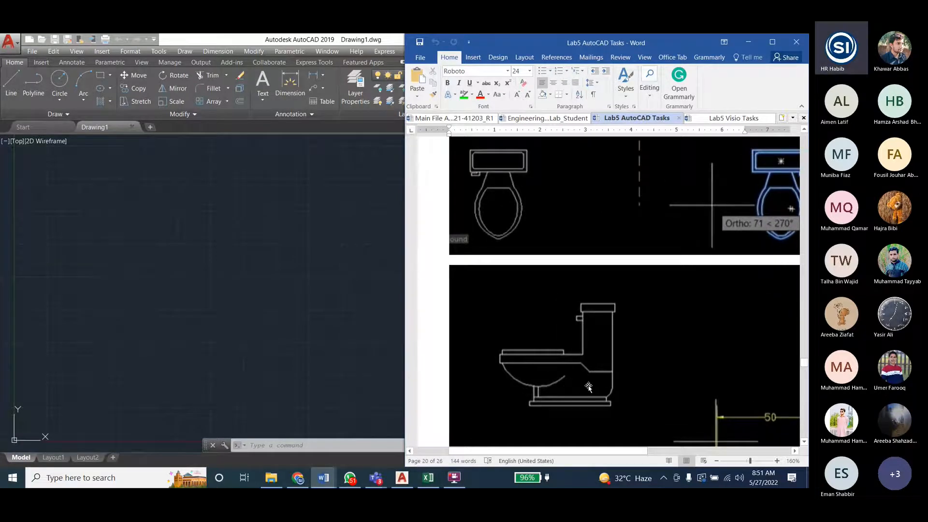
ctrl+scroll(571, 364, up, 3)
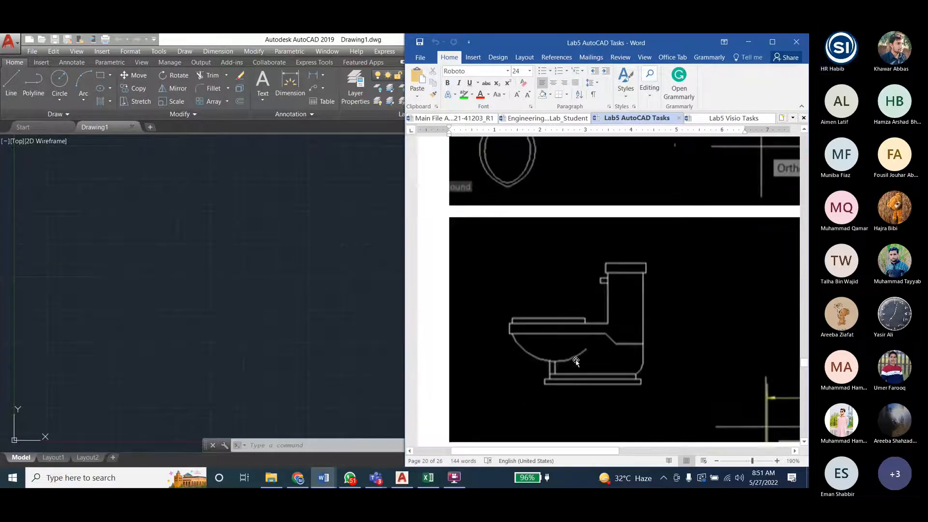
scroll(610, 350, up, 3)
scroll(621, 344, up, 3)
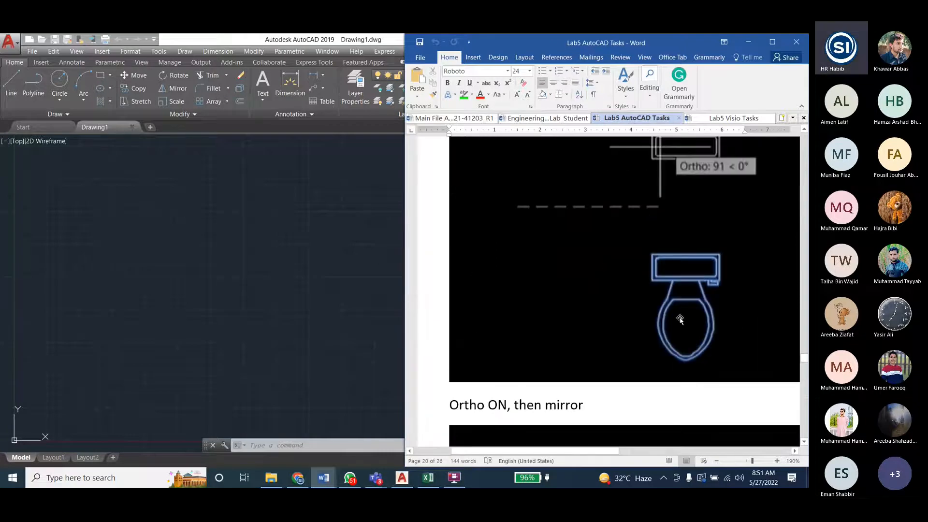
scroll(632, 317, down, 8)
scroll(600, 372, up, 6)
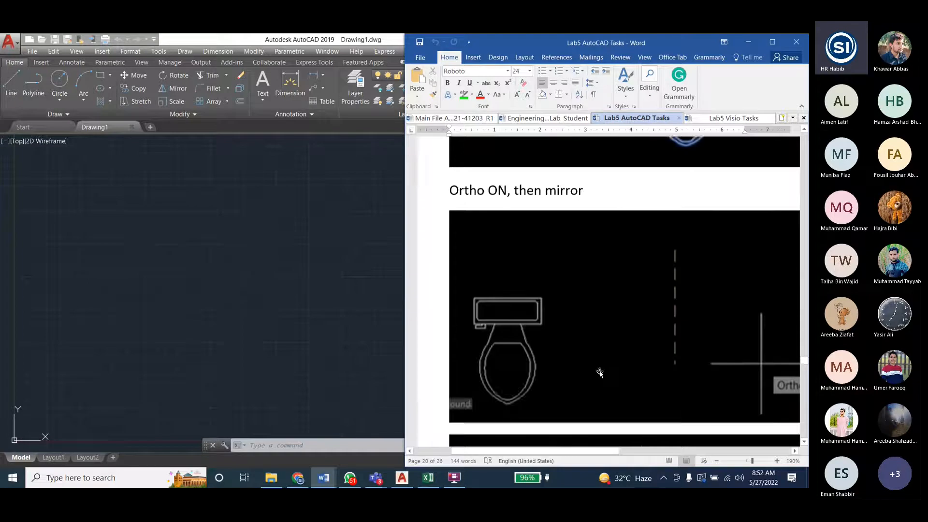
scroll(623, 325, down, 8)
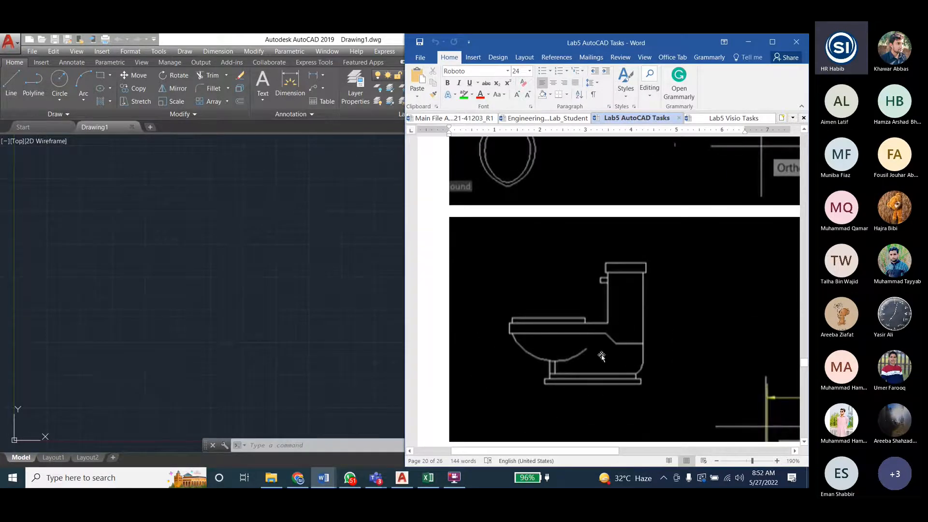
scroll(616, 376, up, 5)
scroll(695, 306, down, 5)
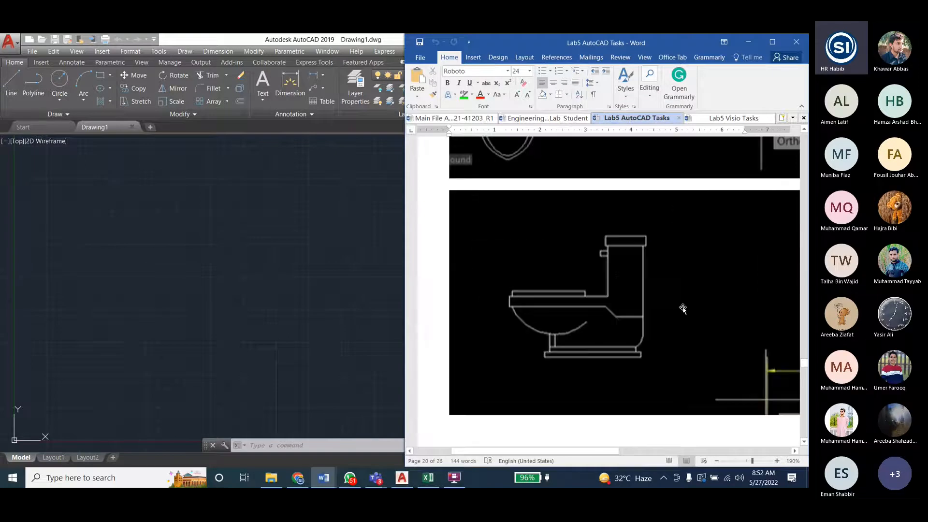
scroll(683, 310, down, 1)
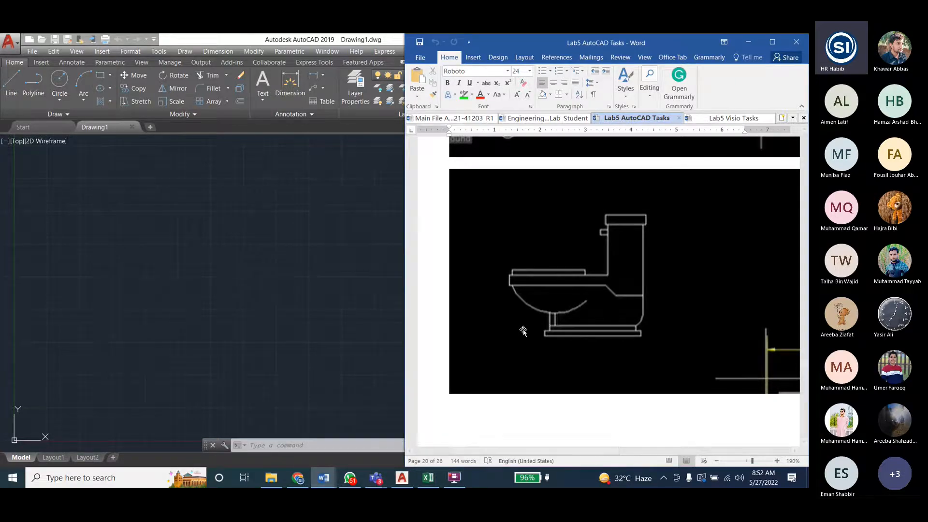
- Return to the top-view toilet under "Ortho ON, then mirror" and enlarge the document to 230%
scroll(590, 323, up, 5)
scroll(590, 319, up, 6)
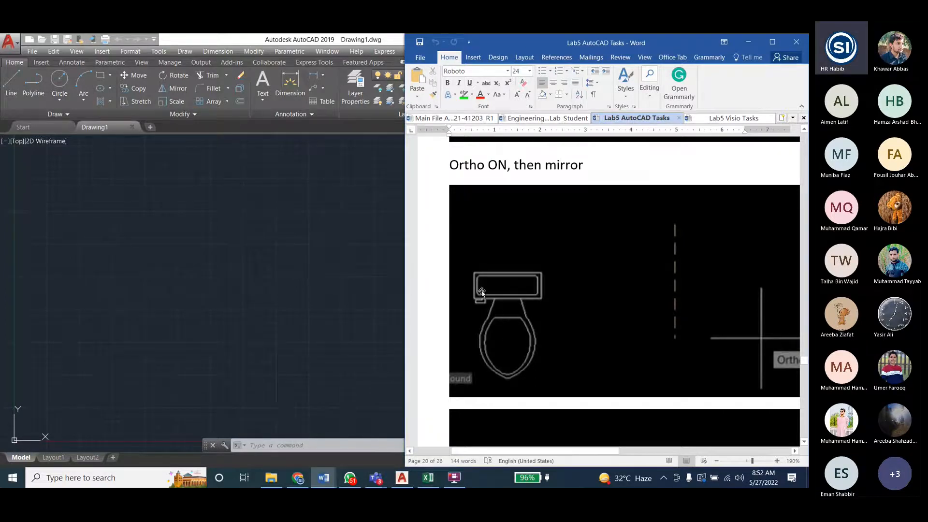
ctrl+scroll(480, 351, up, 4)
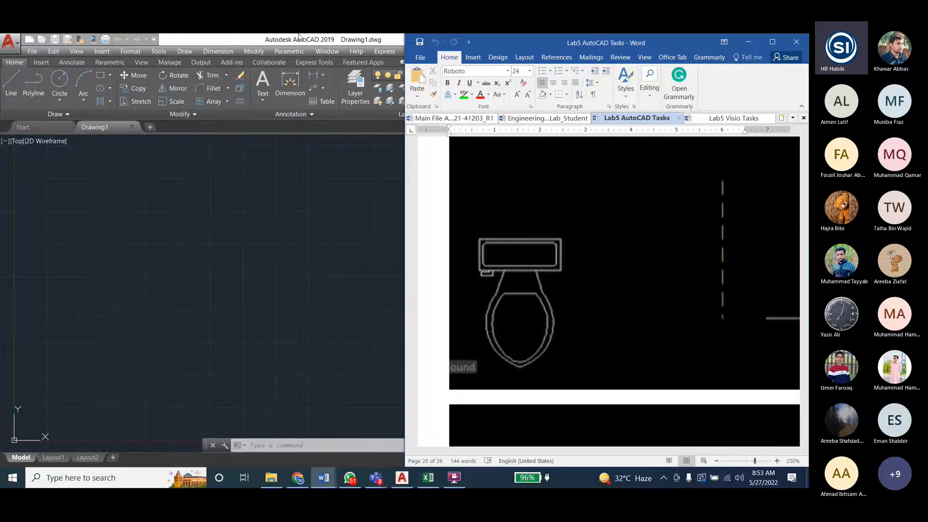
- Restore the AutoCAD window and resize it to fill the full screen height beside the Word document
click(245, 40)
drag(279, 40, 1, 35)
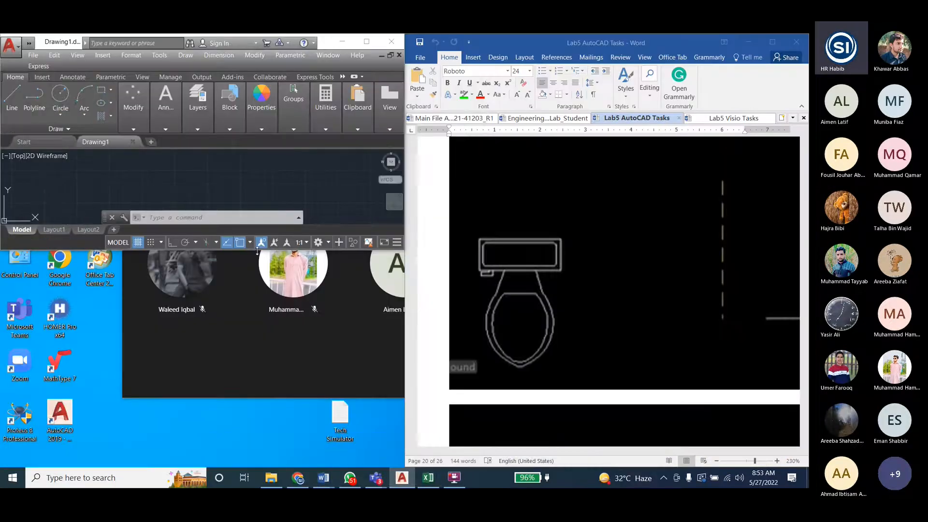
drag(257, 250, 207, 466)
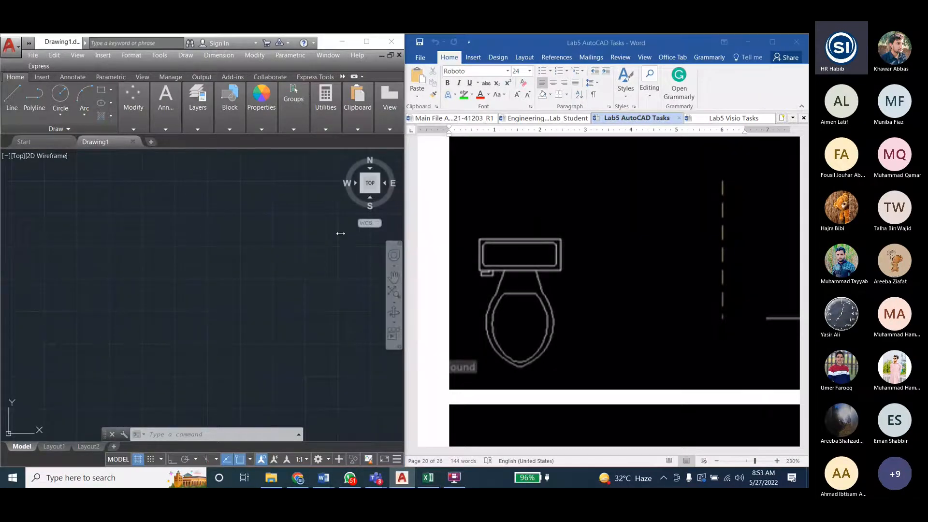
- Draw the outer rectangle of the toilet tank in the upper part of the drawing area, matching the proportions of the task figure
click(101, 91)
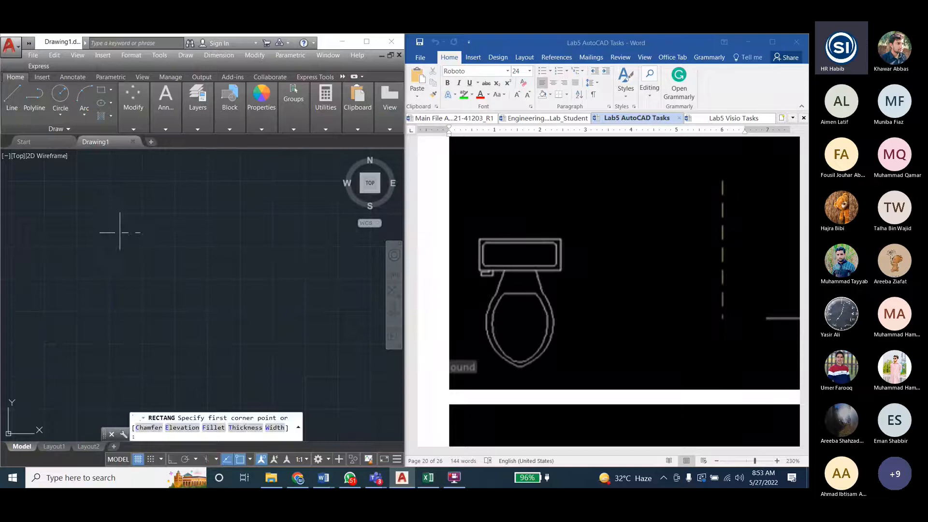
click(106, 212)
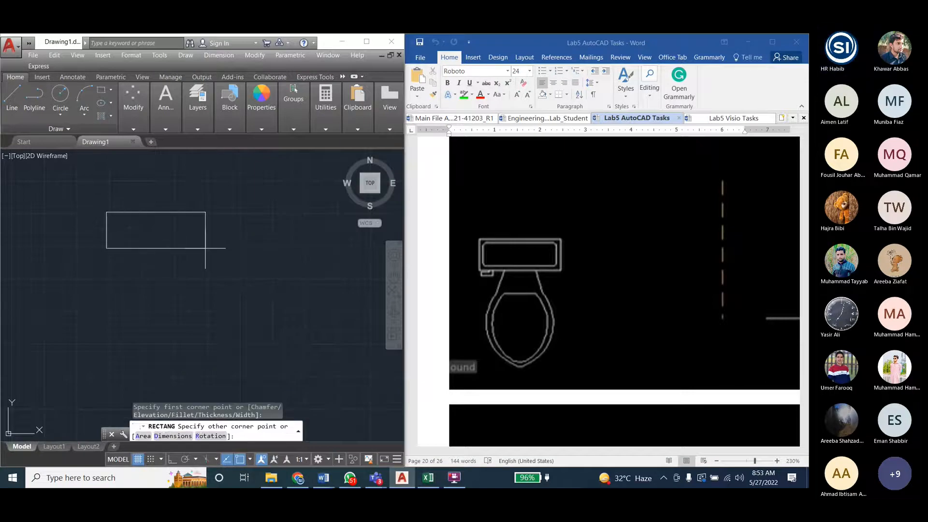
click(206, 248)
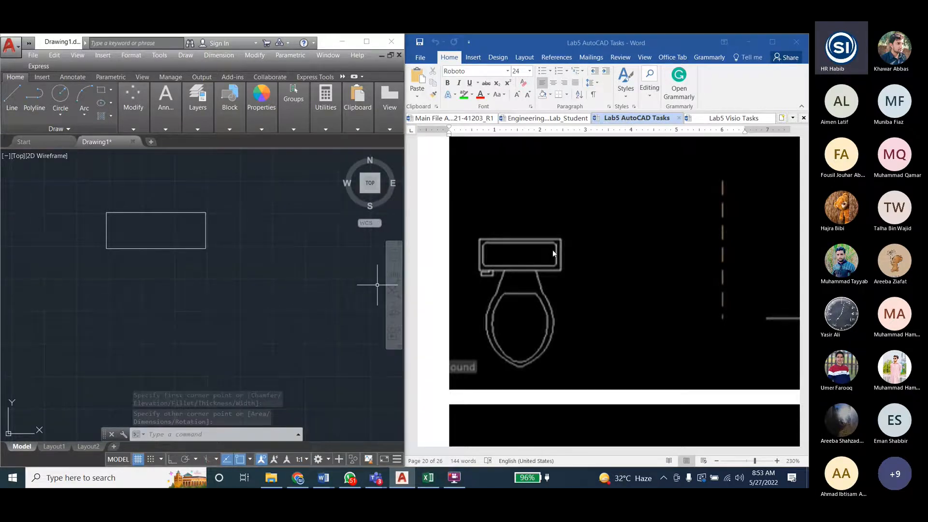
- Select the tank rectangle and look through the available modify commands
click(194, 248)
click(130, 126)
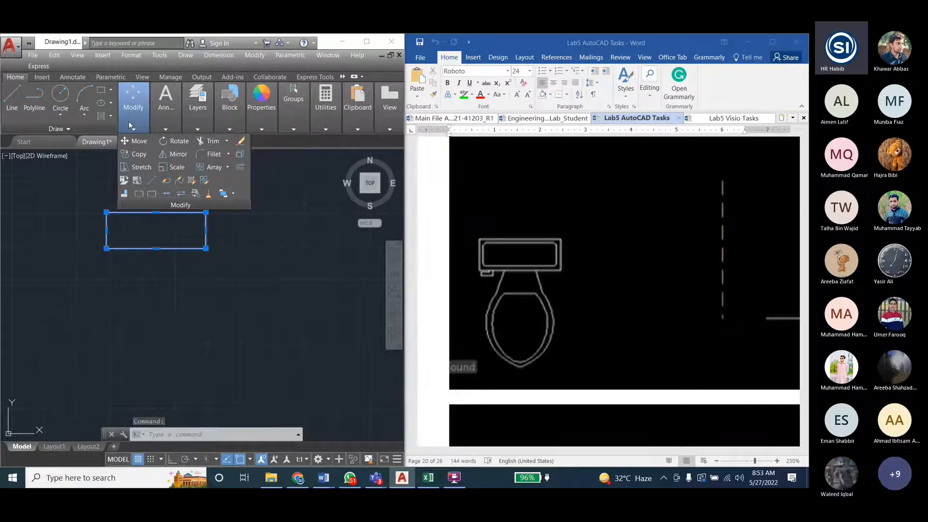
click(254, 55)
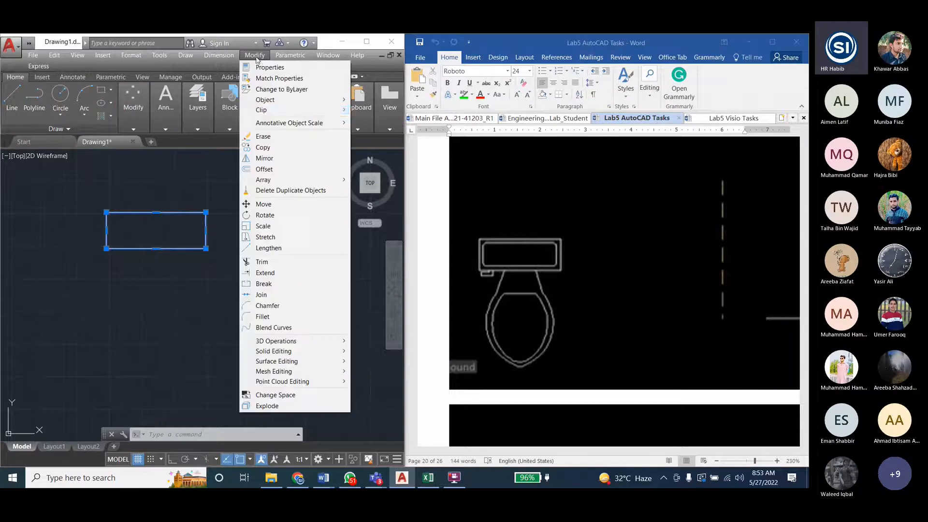
- Review the Modify Commands I list in the Engineering_Drawing_Lab_Student document, return to the Lab5 AutoCAD Tasks figure and deselect the tank rectangle
click(323, 478)
click(540, 118)
double_click(495, 295)
click(491, 306)
double_click(487, 266)
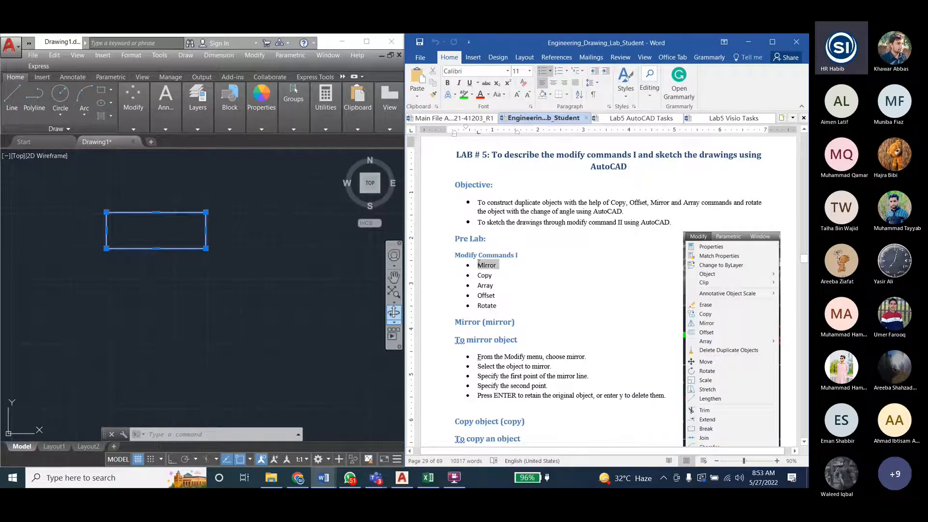
double_click(486, 295)
mouse_move(474, 297)
mouse_down()
mouse_move(498, 297)
mouse_move(478, 297)
mouse_up()
click(497, 297)
click(482, 297)
click(635, 120)
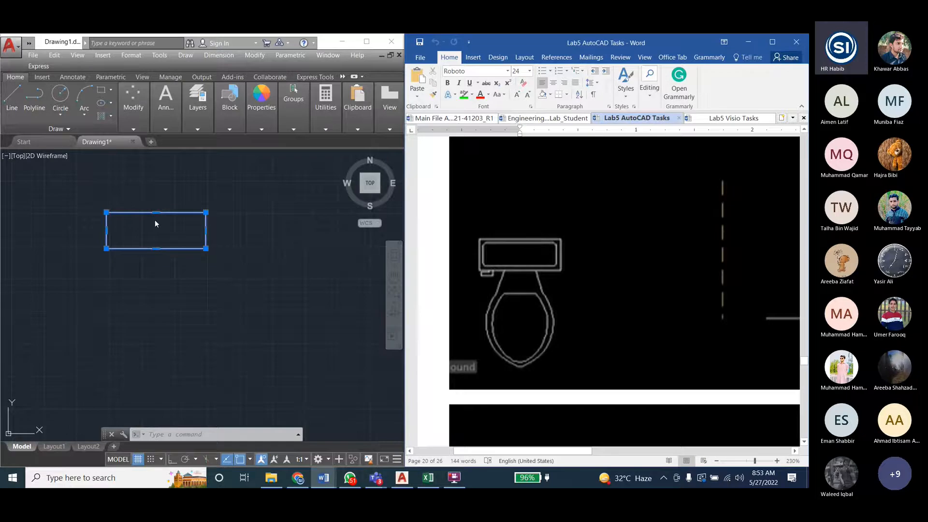
click(188, 159)
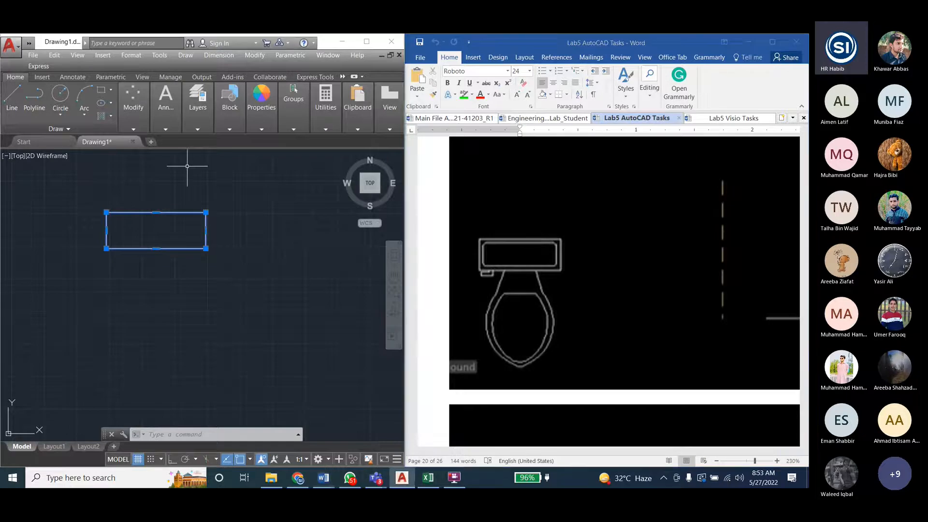
key(Escape)
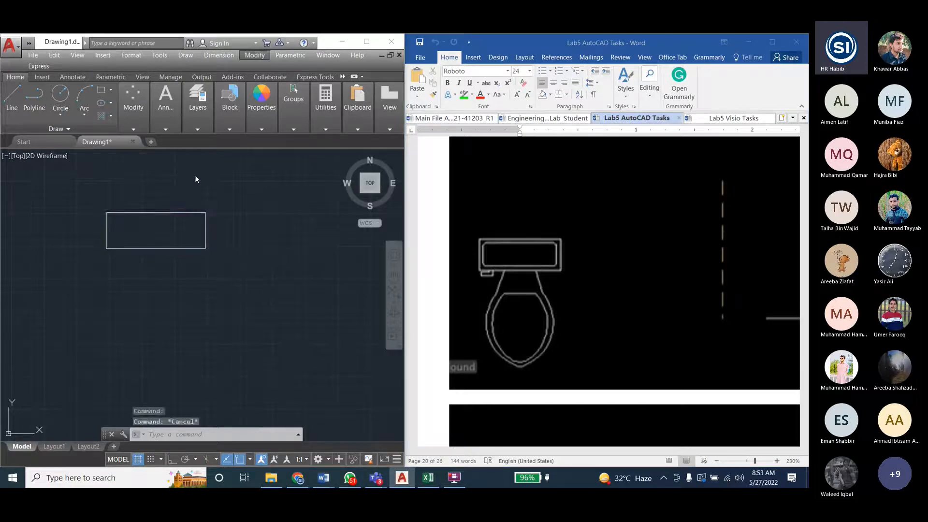
click(254, 55)
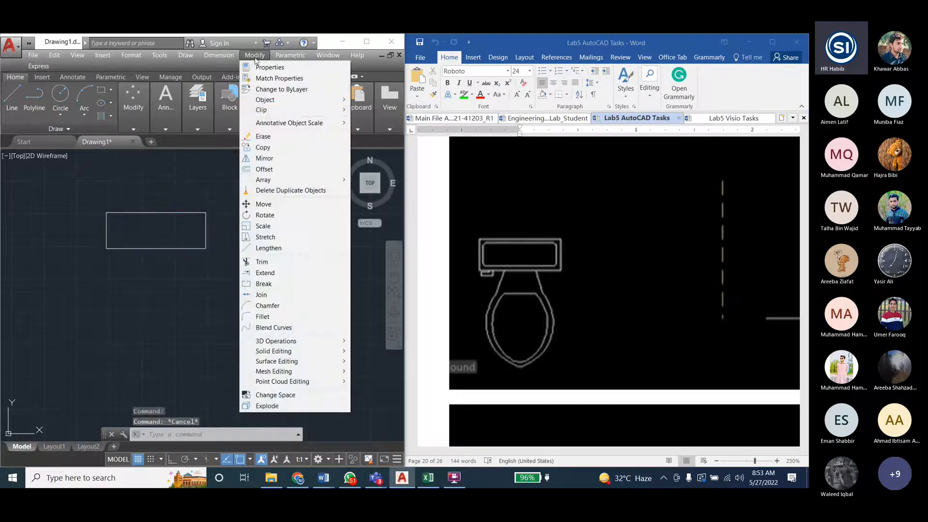
click(264, 169)
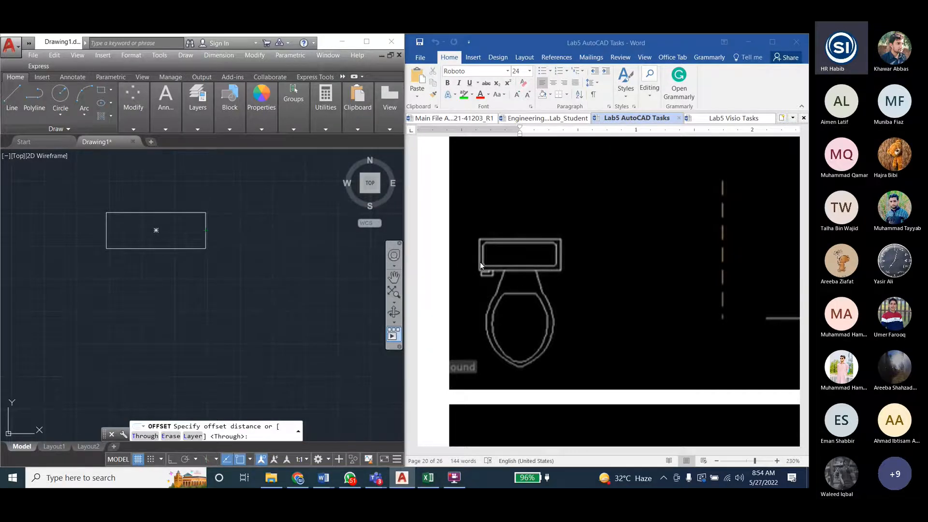
text(1)
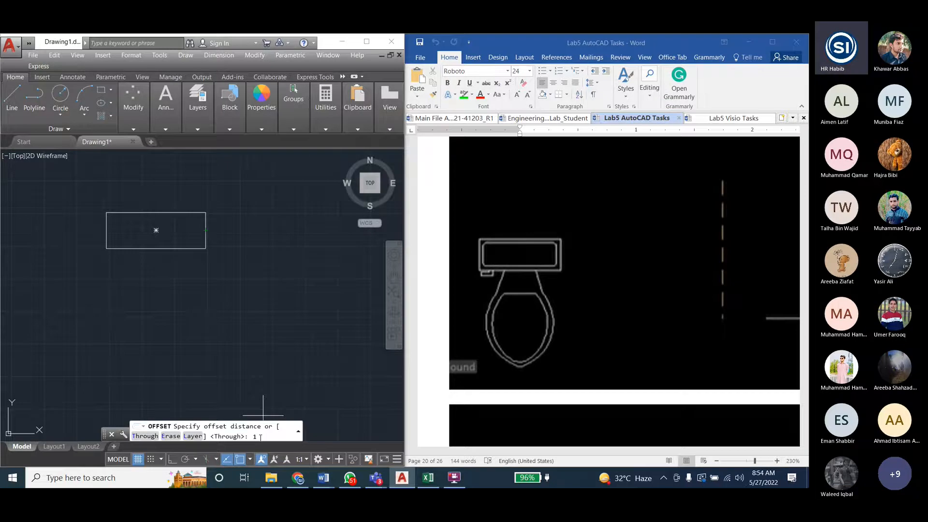
key(Return)
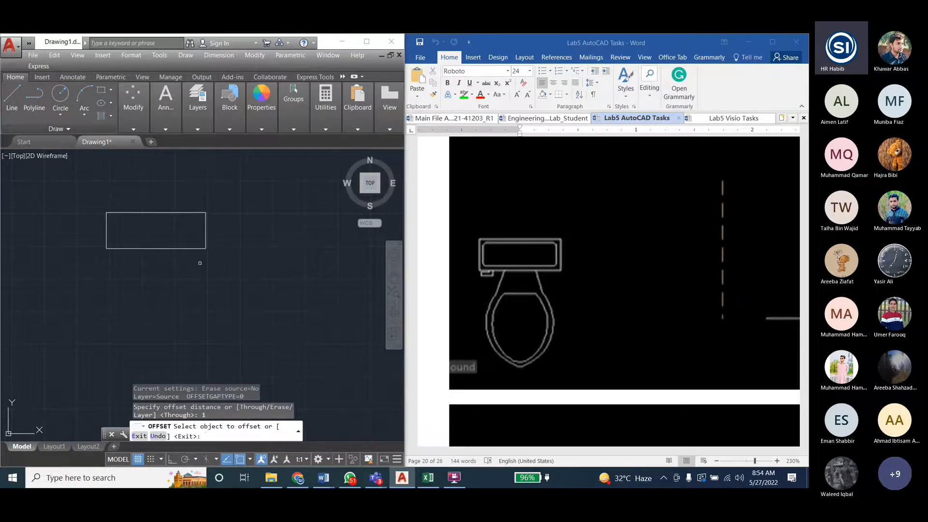
click(195, 248)
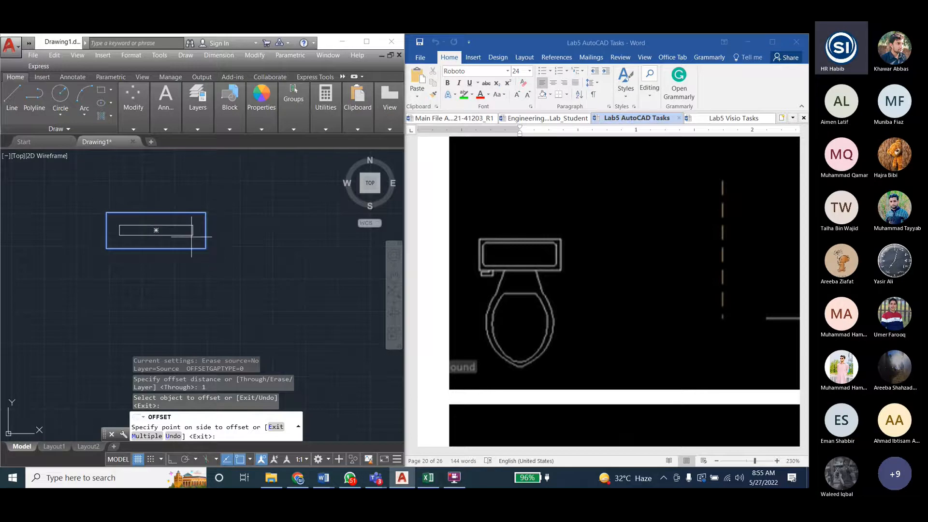
scroll(192, 236, up, 4)
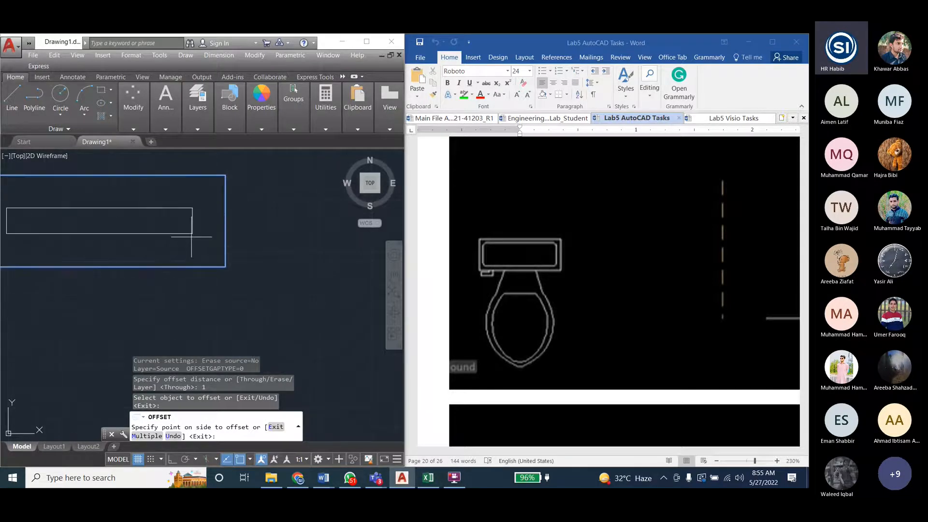
middle_drag(191, 236, 262, 257)
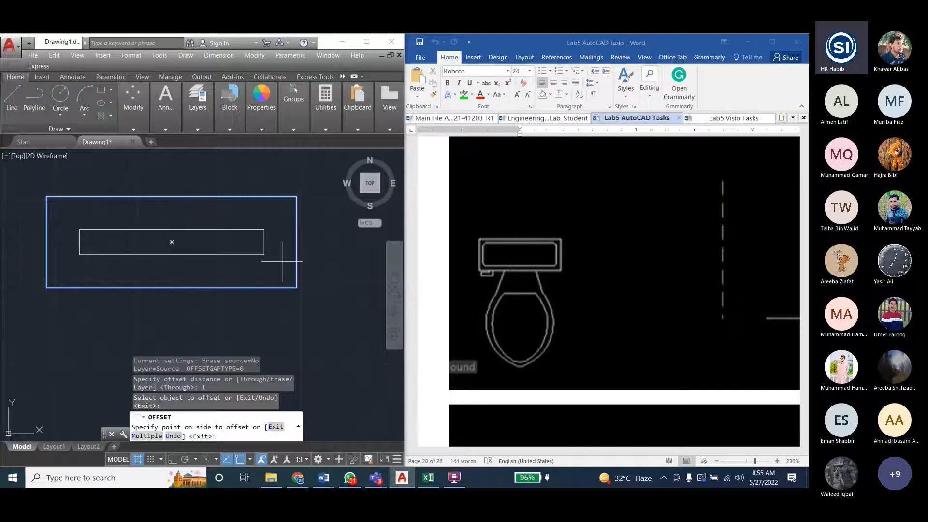
key(Escape)
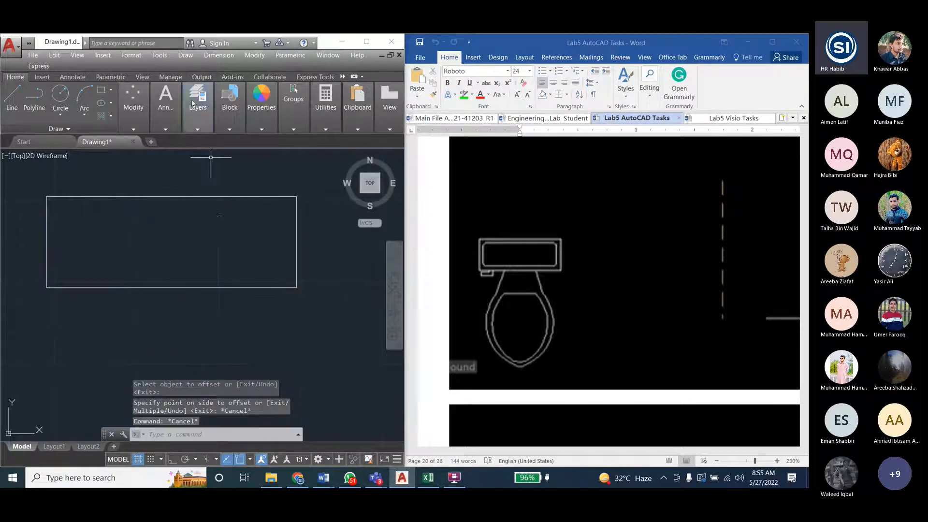
- Offset the tank rectangle inward by 0.5 to form the tank's inner outline
click(254, 55)
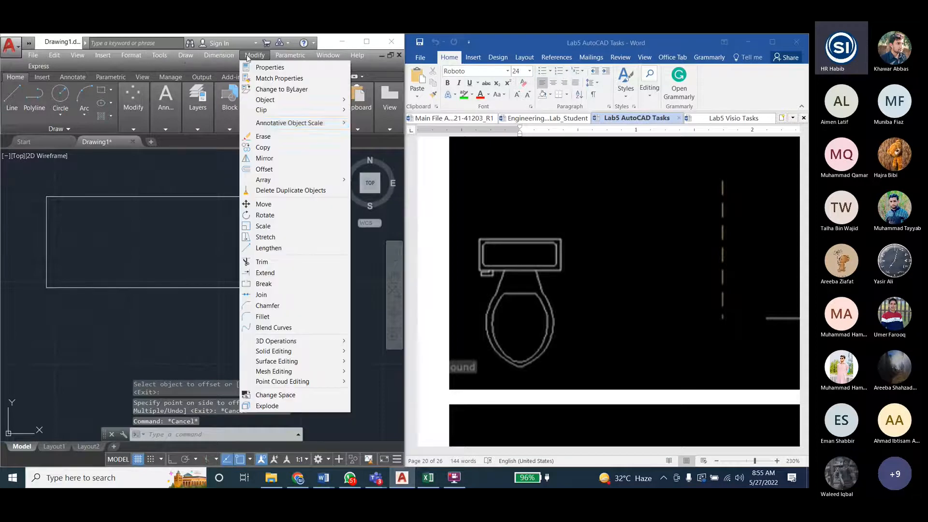
click(268, 169)
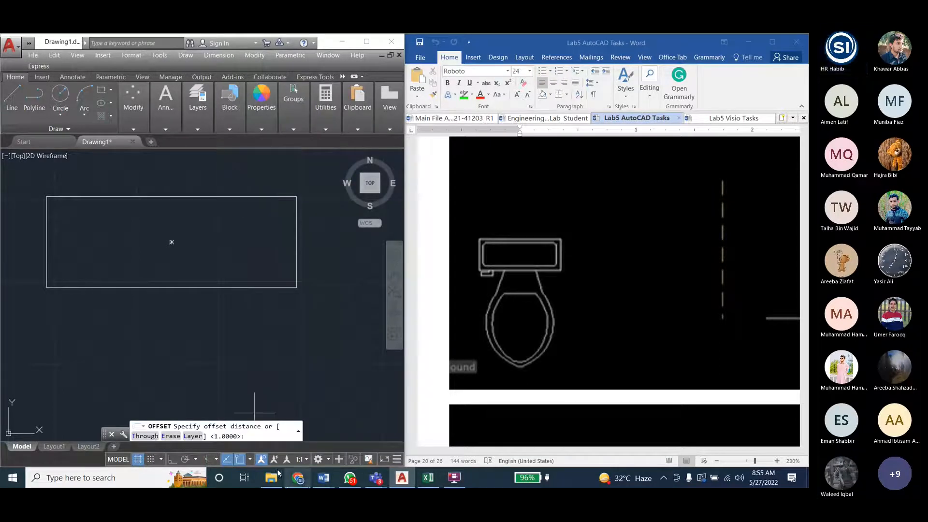
text(0.5)
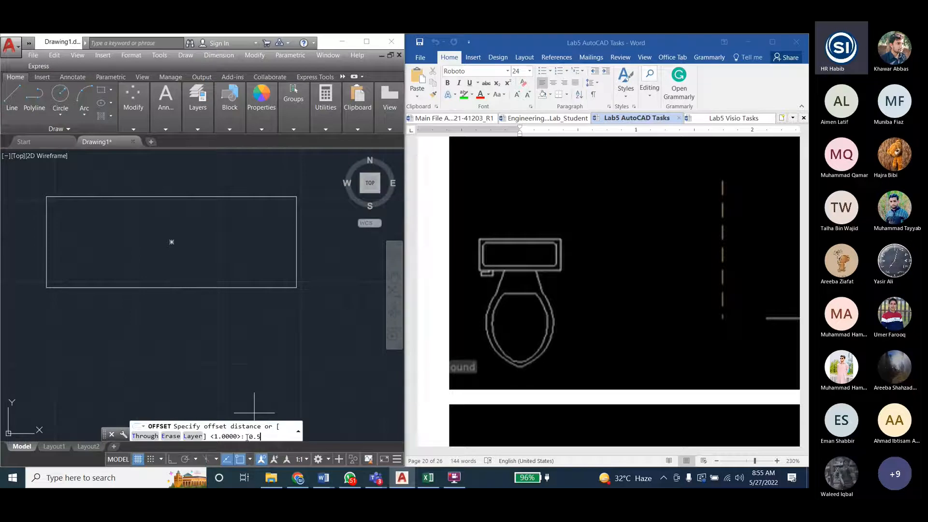
key(Return)
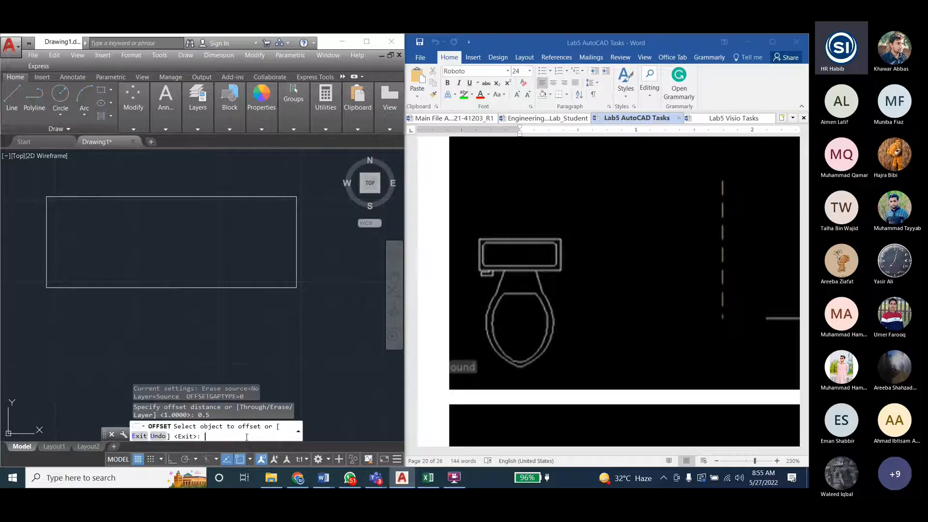
click(222, 196)
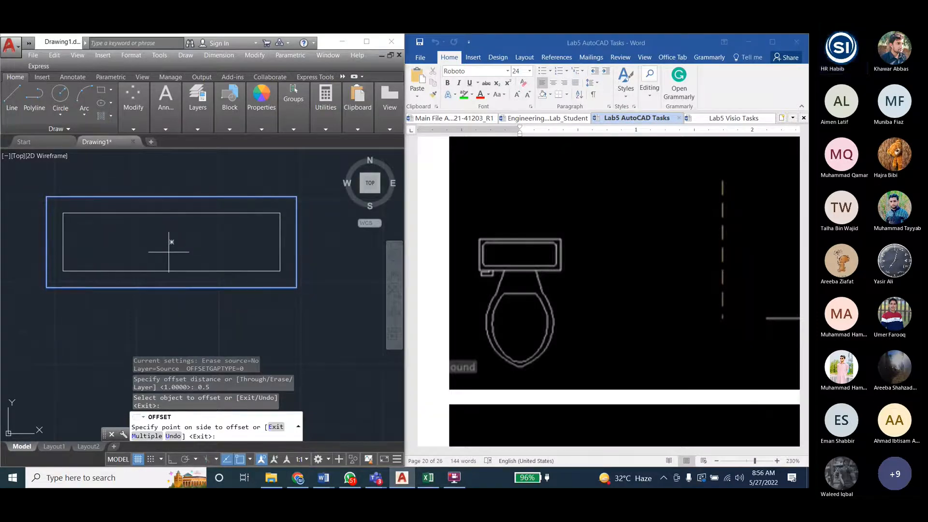
click(231, 267)
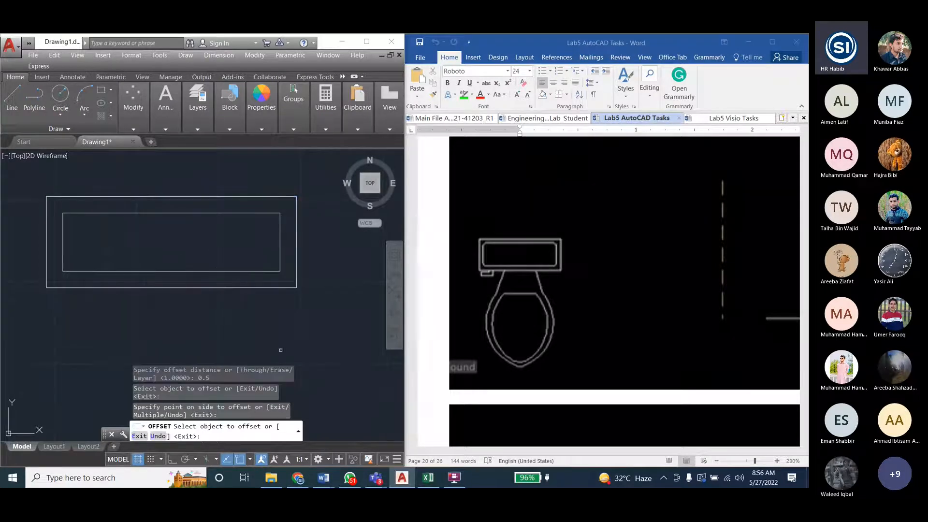
key(Escape)
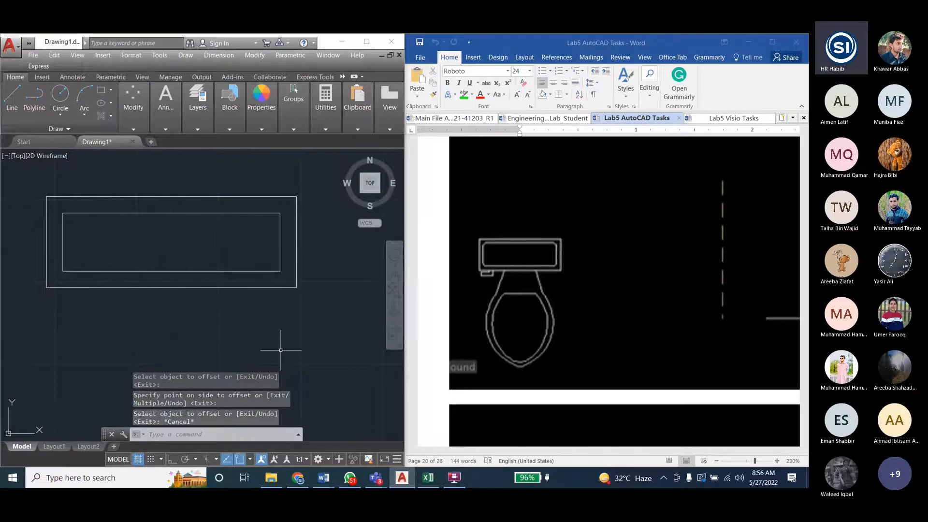
- Draw a small rectangle for the flush handle directly beneath the tank's bottom edge, near its left corner, following the task figure
scroll(246, 233, down, 2)
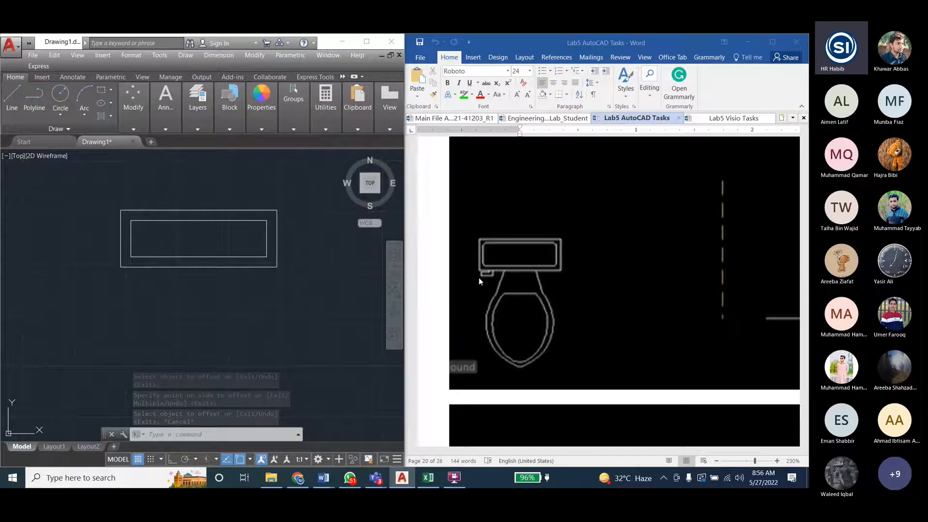
scroll(479, 278, up, 1)
scroll(488, 275, down, 4)
scroll(492, 270, up, 3)
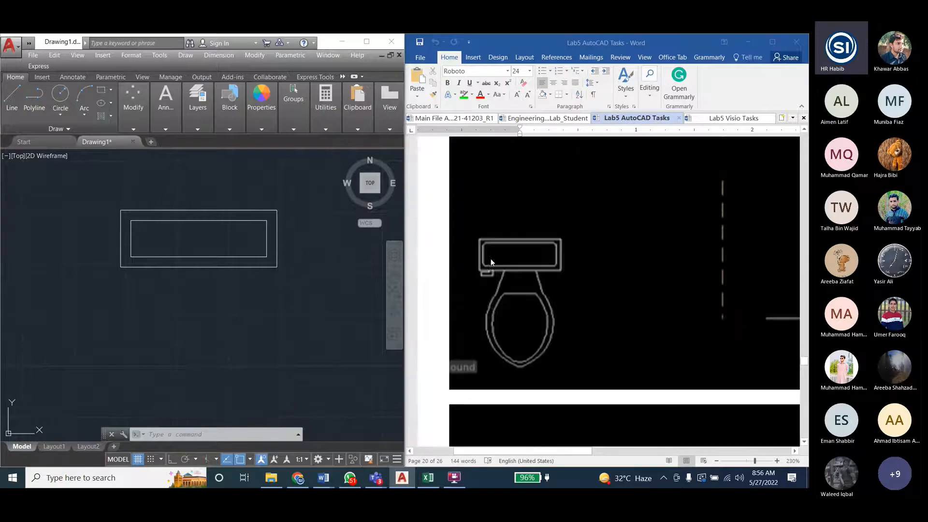
ctrl+scroll(477, 277, up, 4)
ctrl+scroll(478, 281, up, 3)
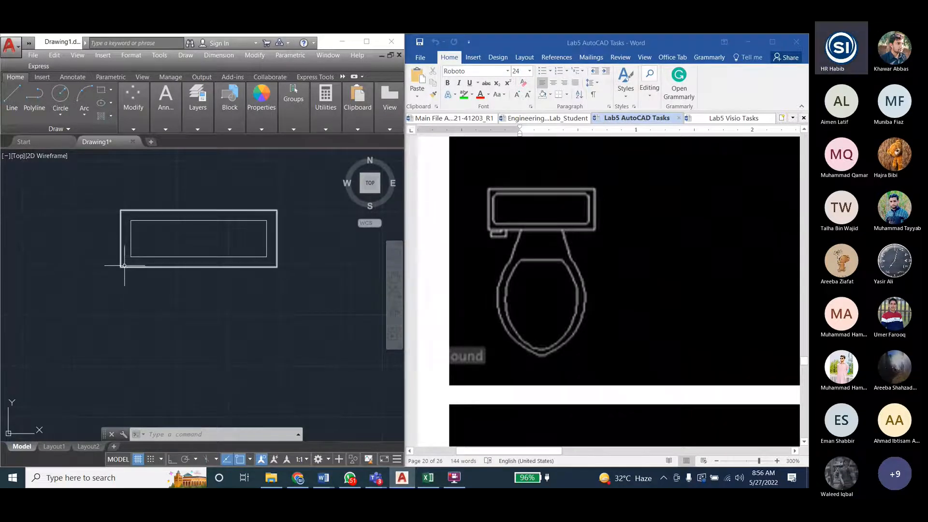
click(101, 90)
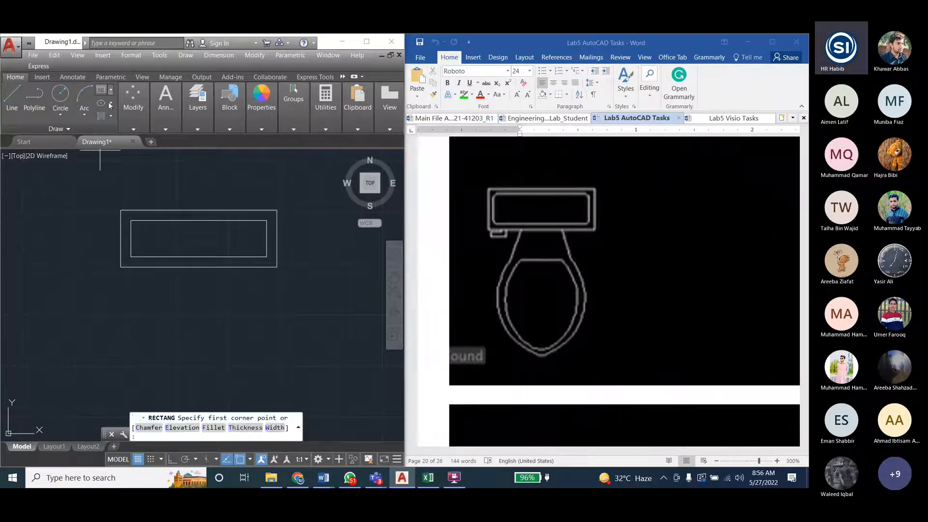
click(143, 266)
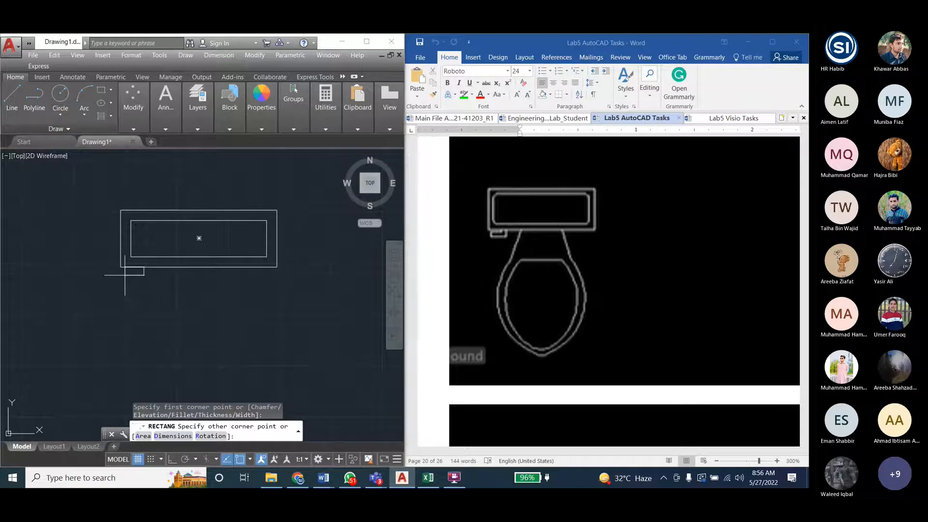
click(144, 273)
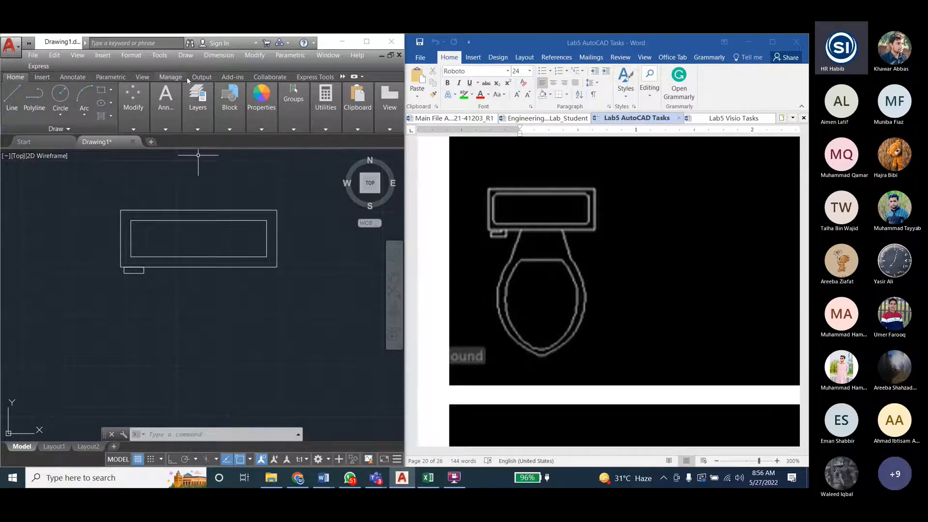
- Look through the available modify commands and the manual's Modify Commands I list, and return to the Lab5 AutoCAD Tasks figure
click(258, 57)
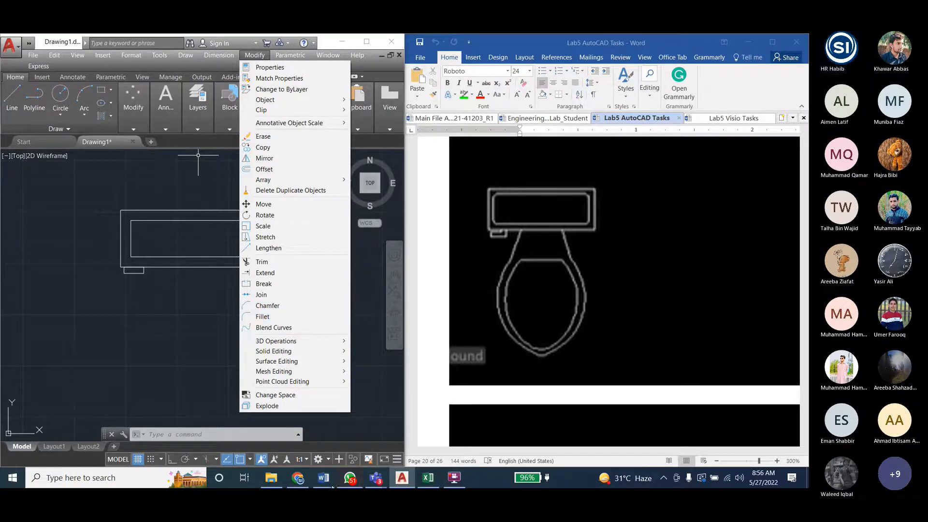
click(299, 480)
click(300, 480)
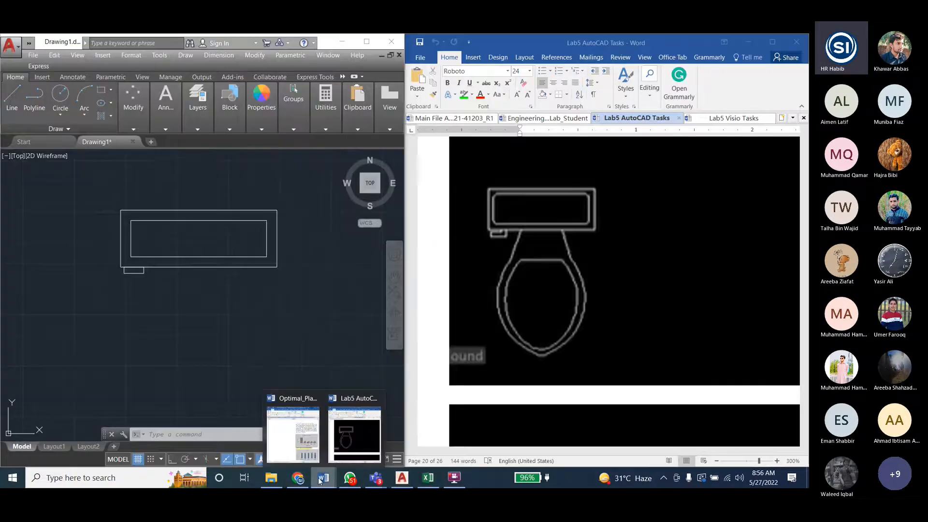
click(548, 118)
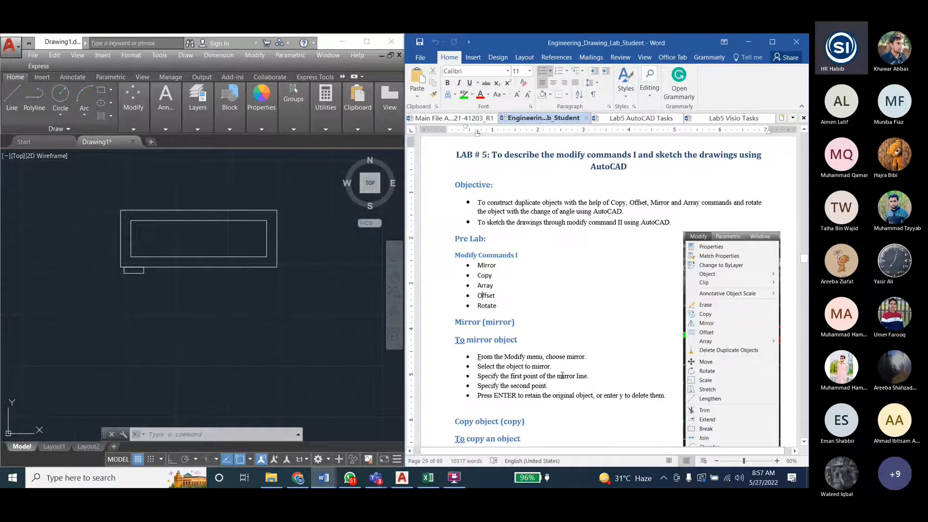
click(627, 118)
click(244, 55)
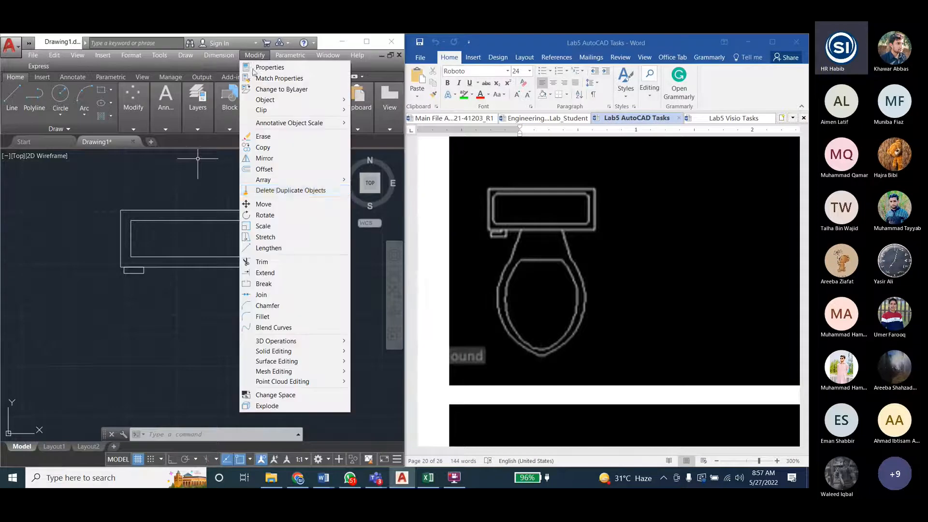
click(269, 306)
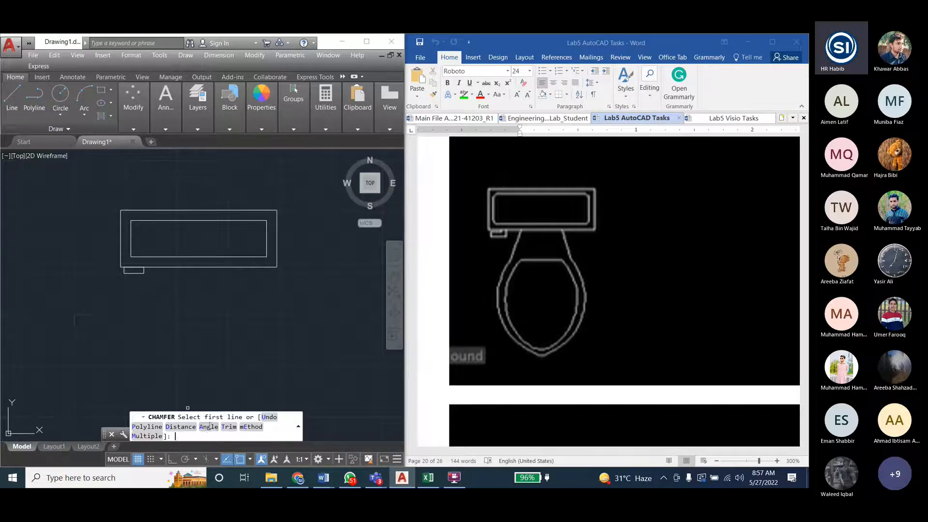
text(A)
key(Return)
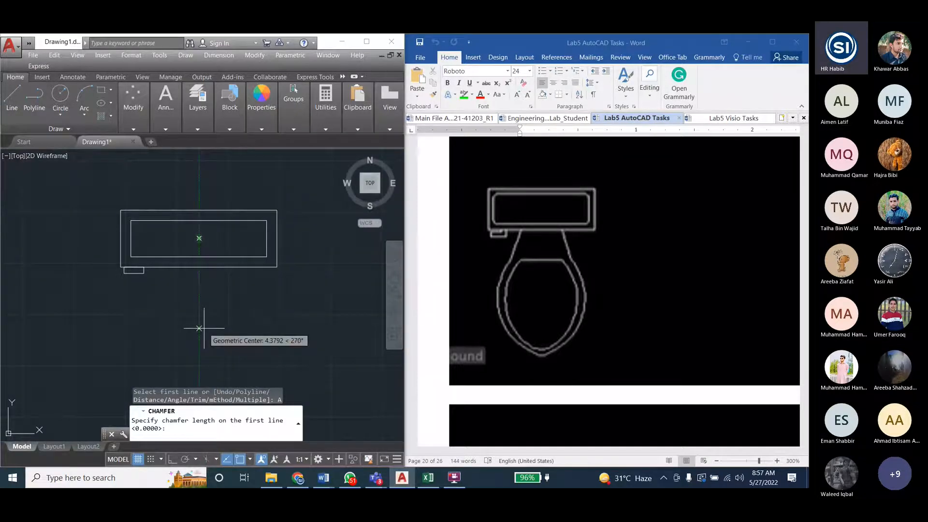
- Read the Lab 7 instructions for Fillet and Chamfer in the Engineering_Drawing_Lab_Student document and cancel the pending chamfer in AutoCAD
click(564, 119)
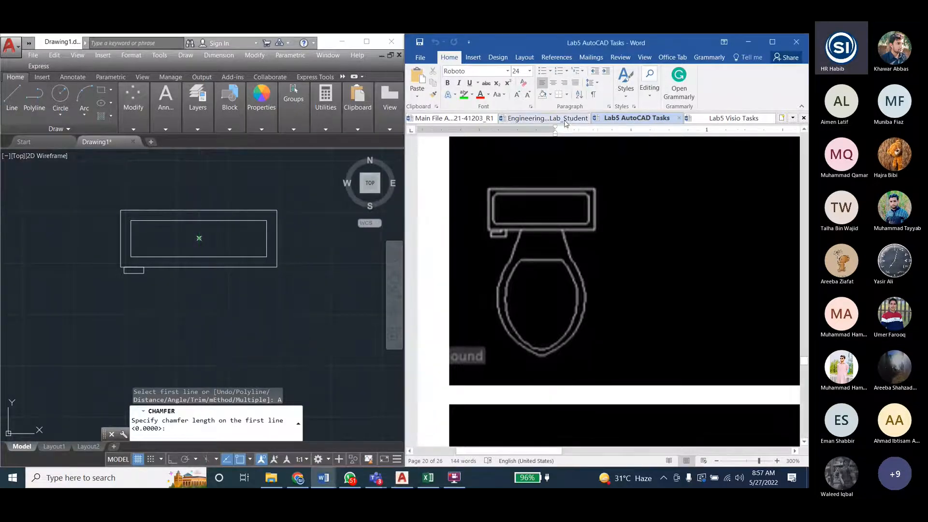
scroll(656, 306, down, 15)
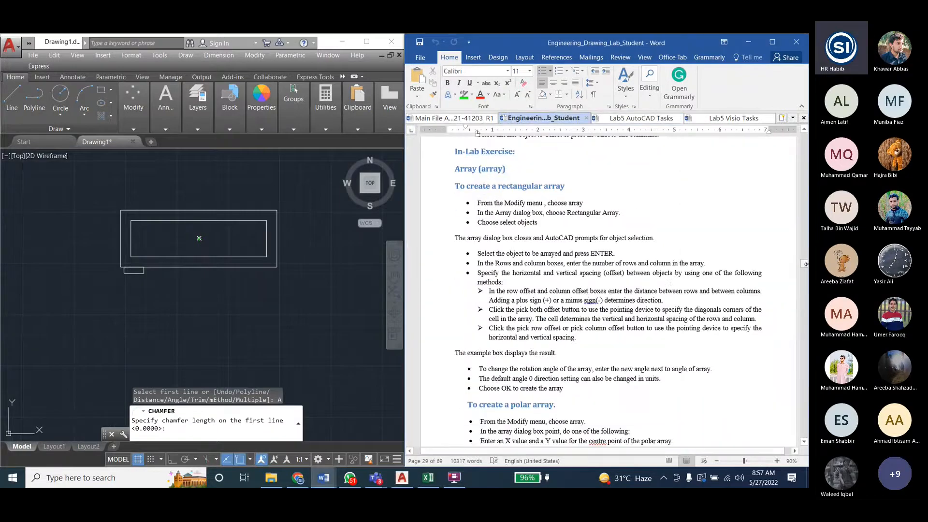
drag(804, 265, 798, 301)
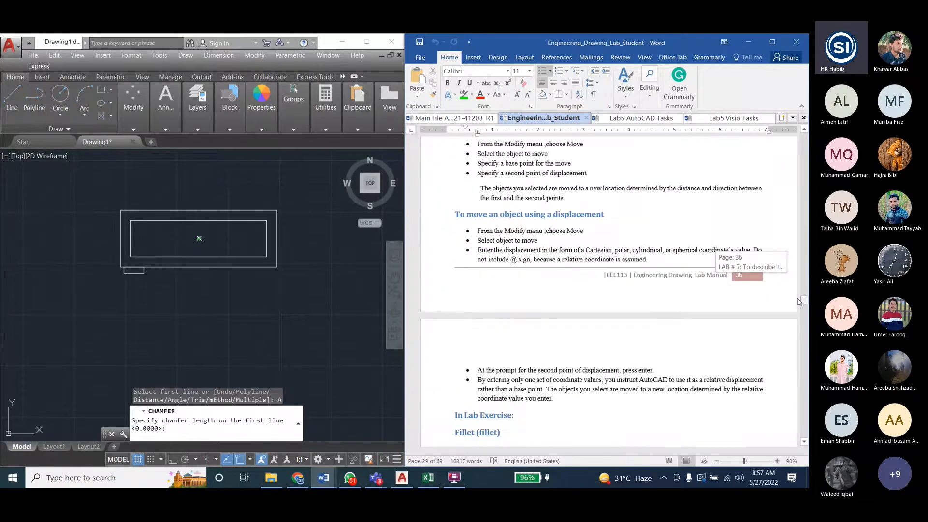
scroll(548, 281, up, 15)
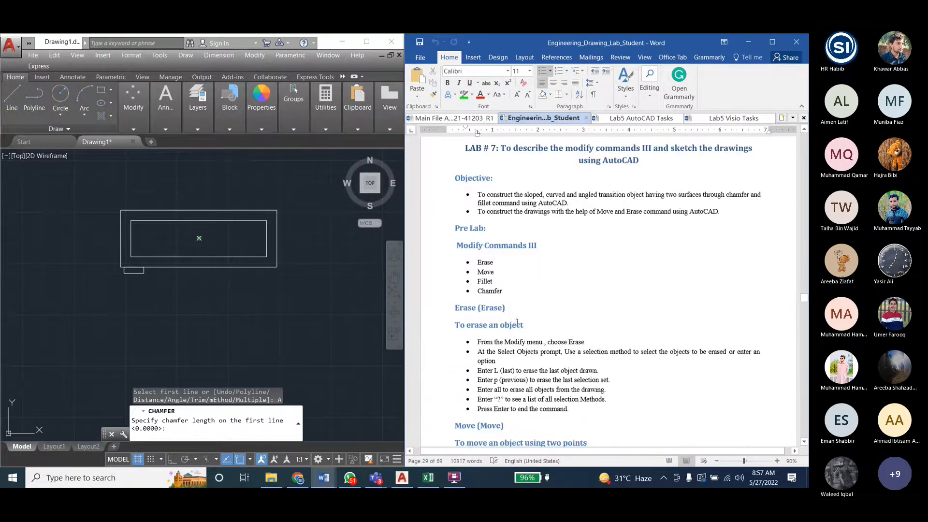
scroll(555, 332, down, 15)
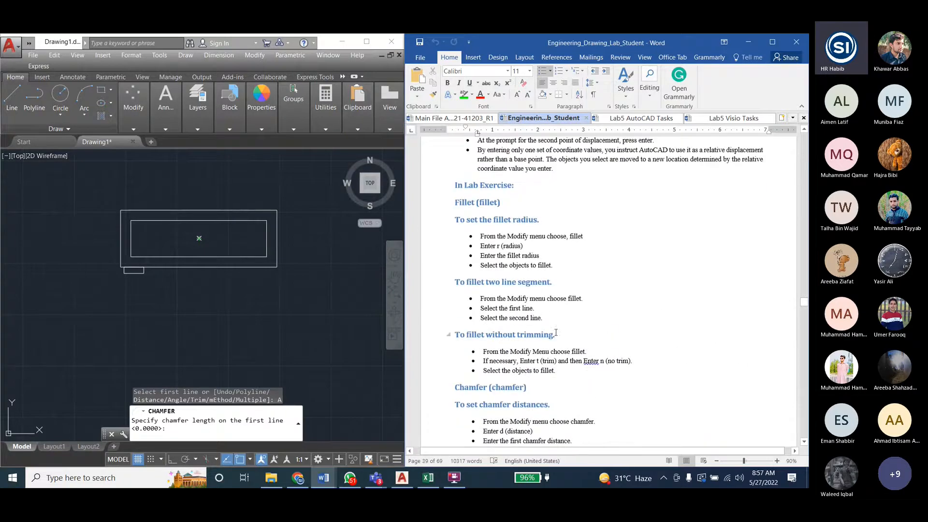
scroll(548, 322, down, 3)
scroll(541, 312, down, 4)
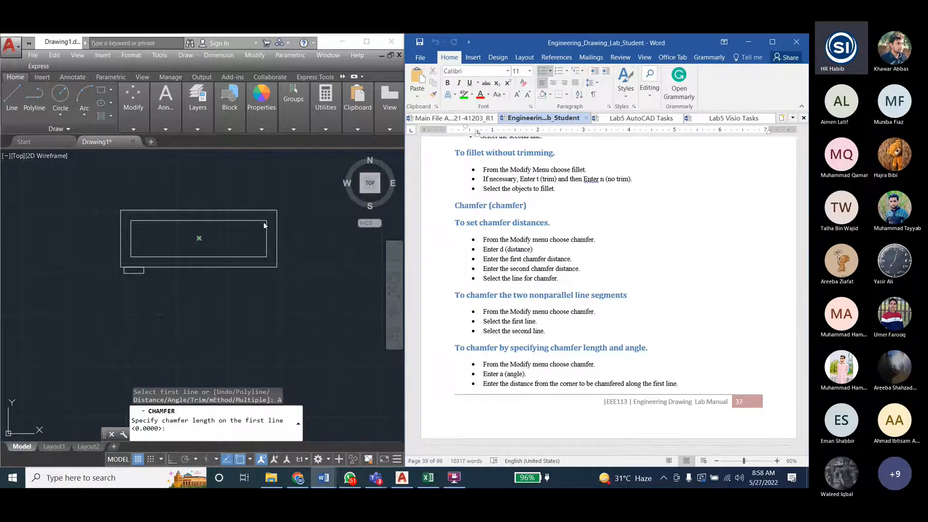
click(198, 436)
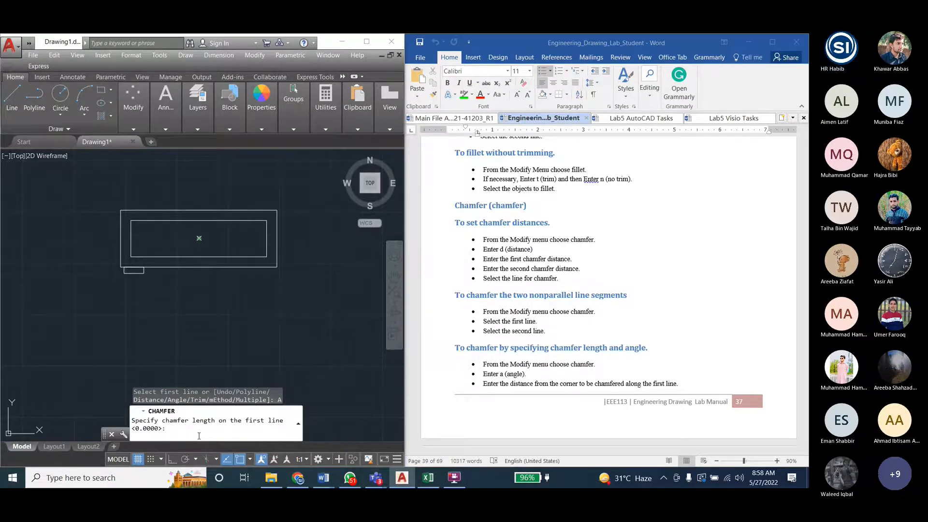
key(Escape)
key(Escape)
key(Escape)
- Try to chamfer the upper-right corner of the tank's inner rectangle with a first distance of 1 and a second distance of 2
click(254, 55)
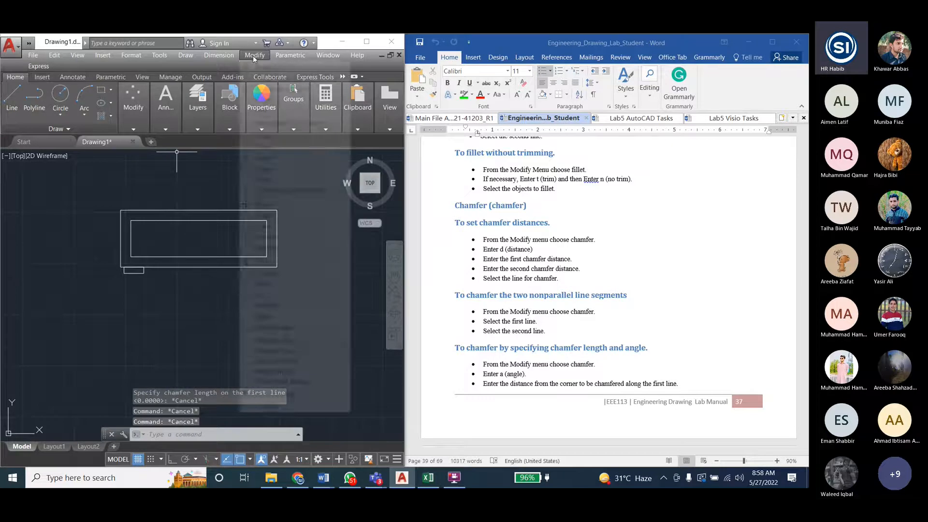
click(259, 305)
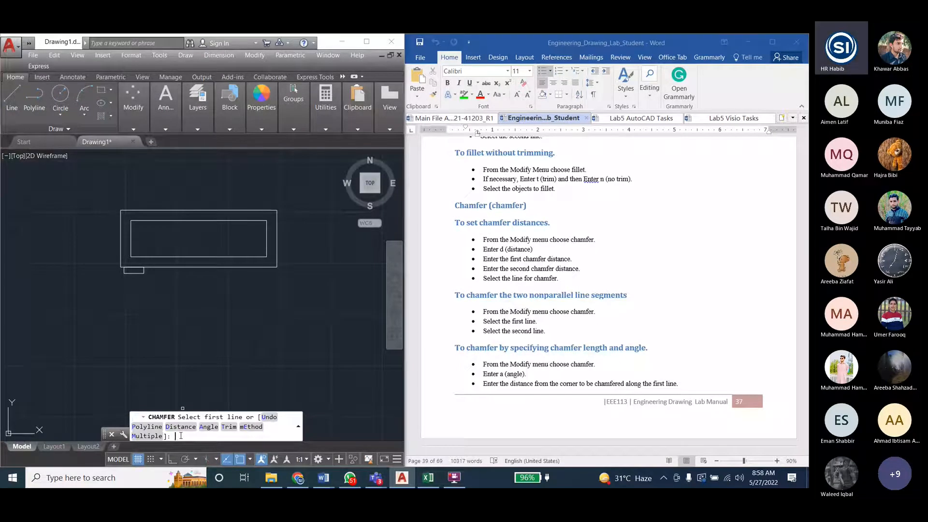
text(1)
key(Return)
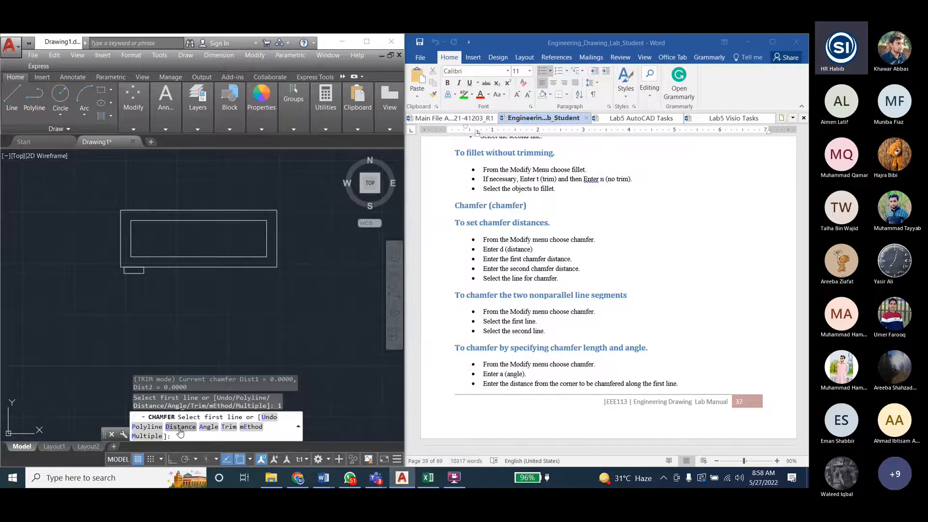
click(178, 428)
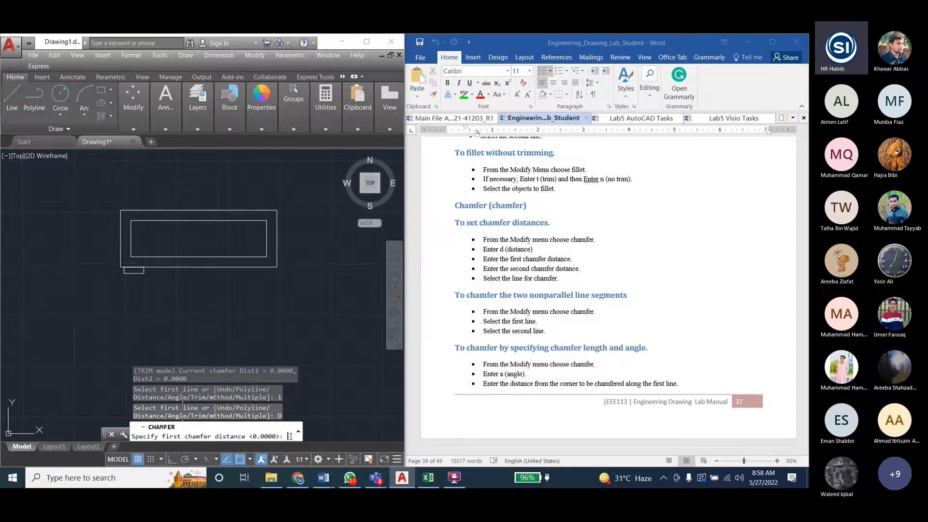
text(1)
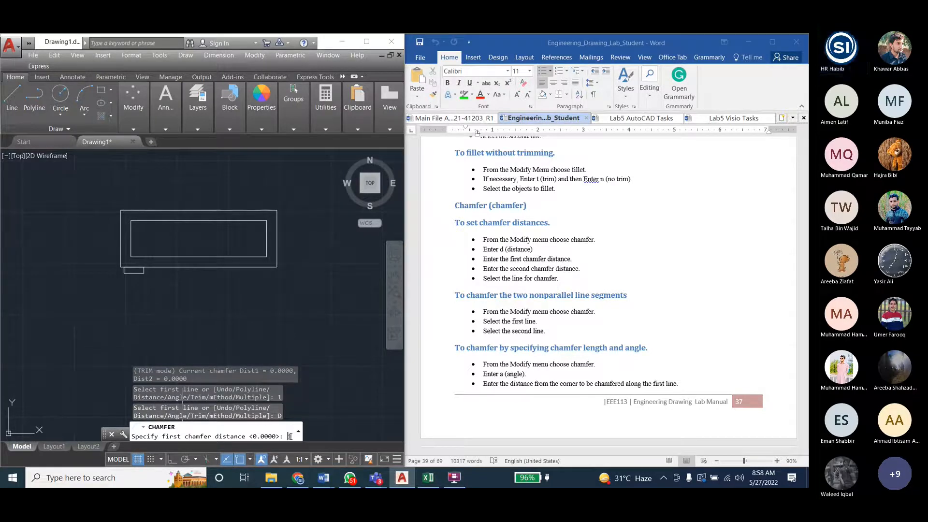
key(Return)
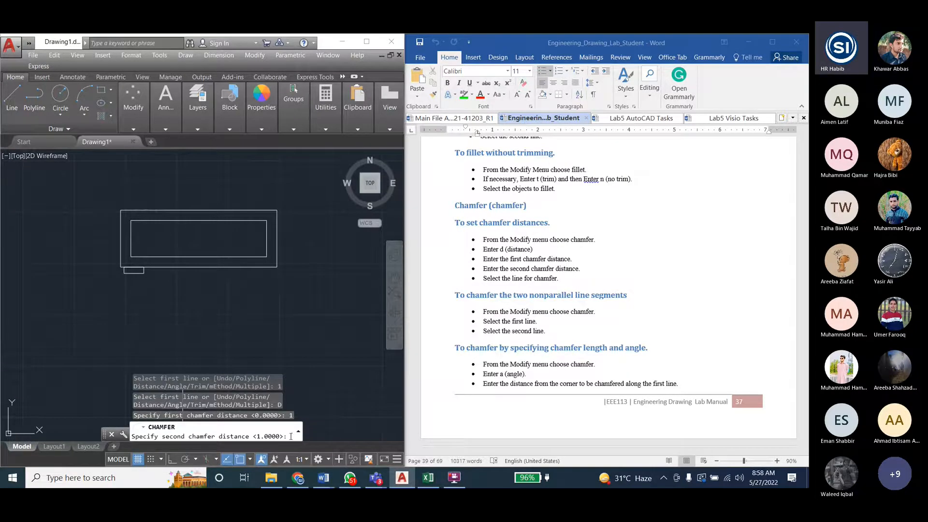
text(2)
key(Return)
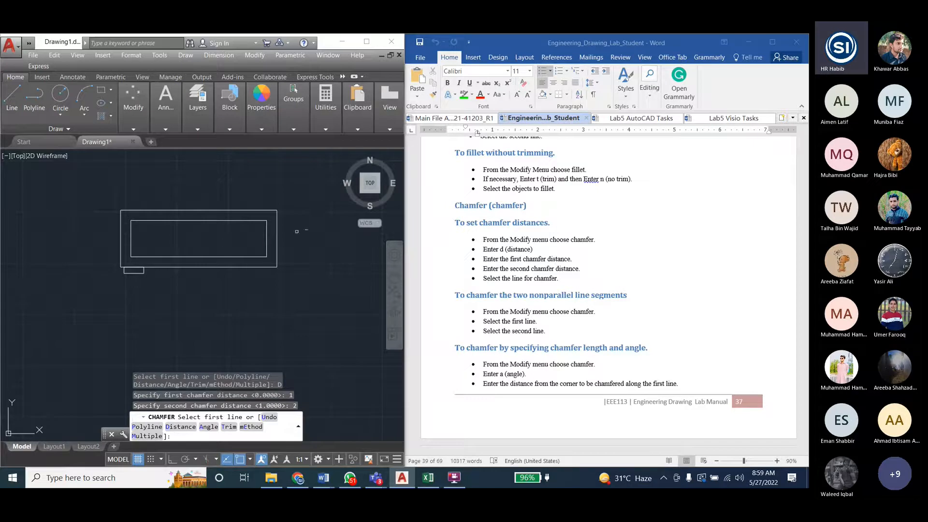
click(263, 246)
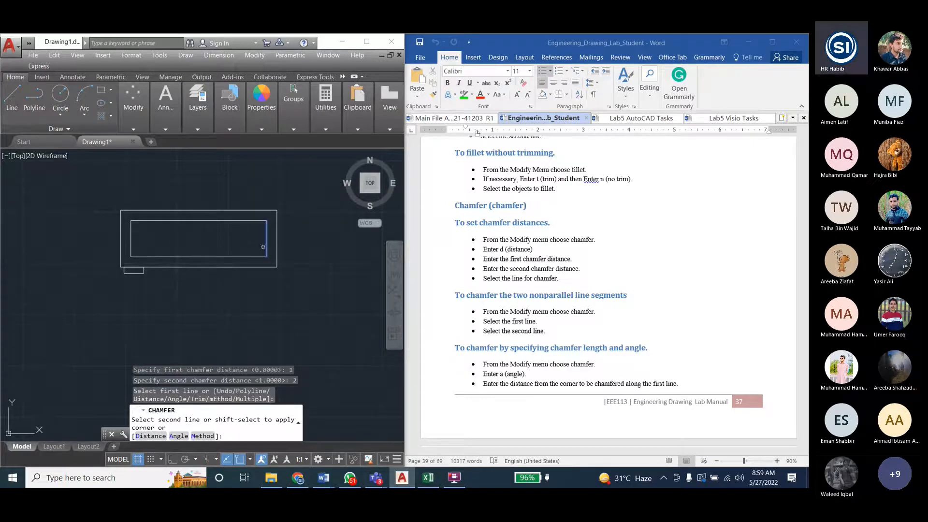
click(247, 221)
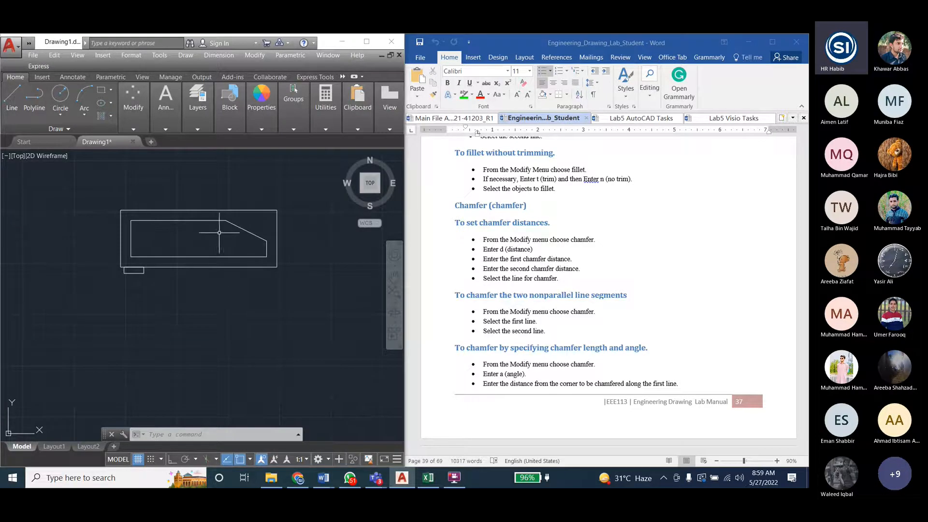
key(Escape)
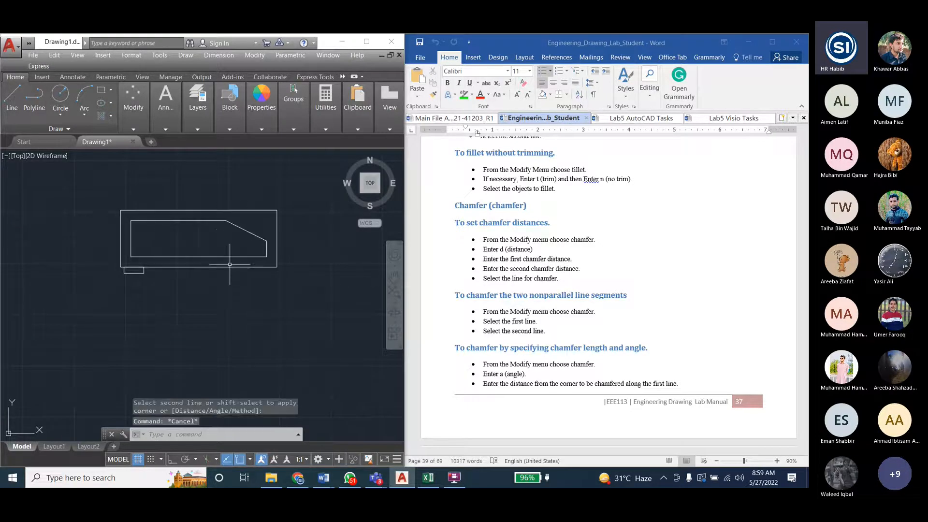
- Undo the chamfer on the tank's inner rectangle and cancel the stray selection window
key(ctrl+z)
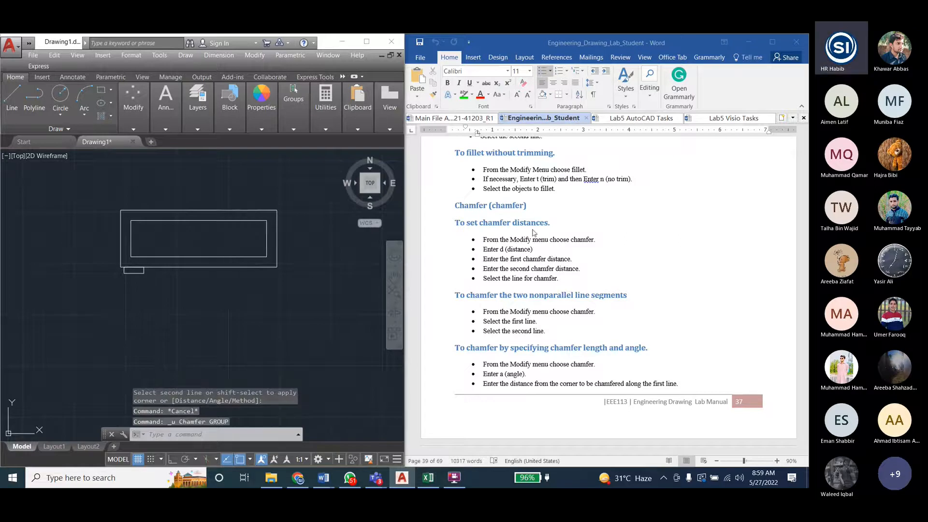
scroll(562, 270, up, 7)
click(249, 290)
key(Escape)
key(Escape)
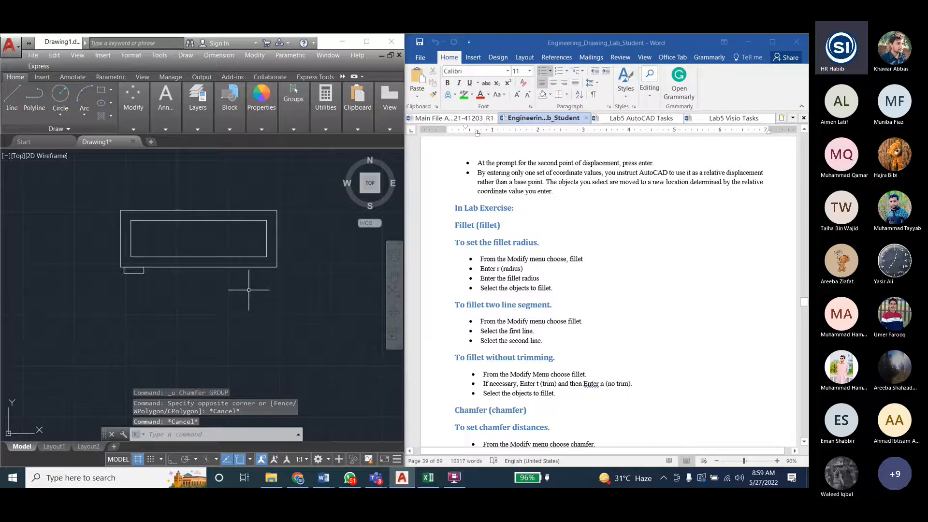
- Chamfer the upper-right corner of the tank's inner rectangle with both distances set to 0.1, following the Lab5 AutoCAD Tasks figure
click(254, 55)
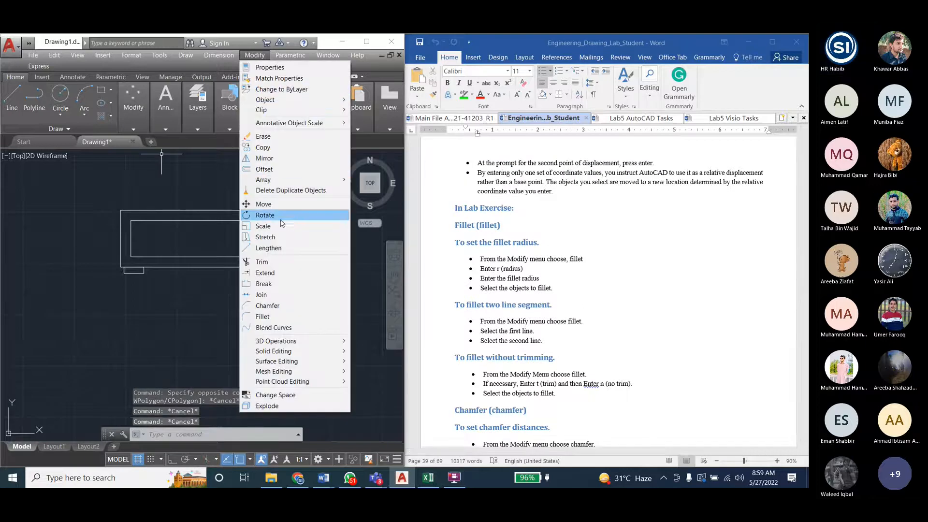
click(265, 306)
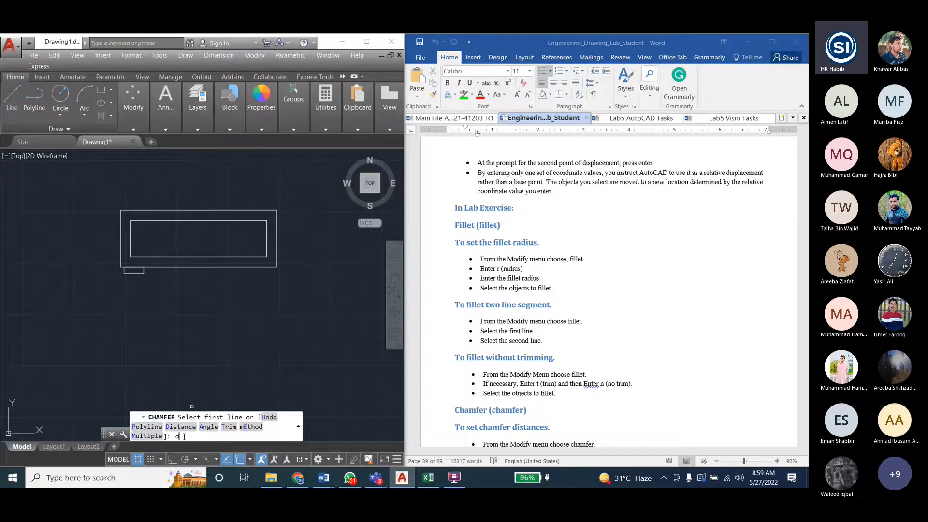
text(d)
key(Return)
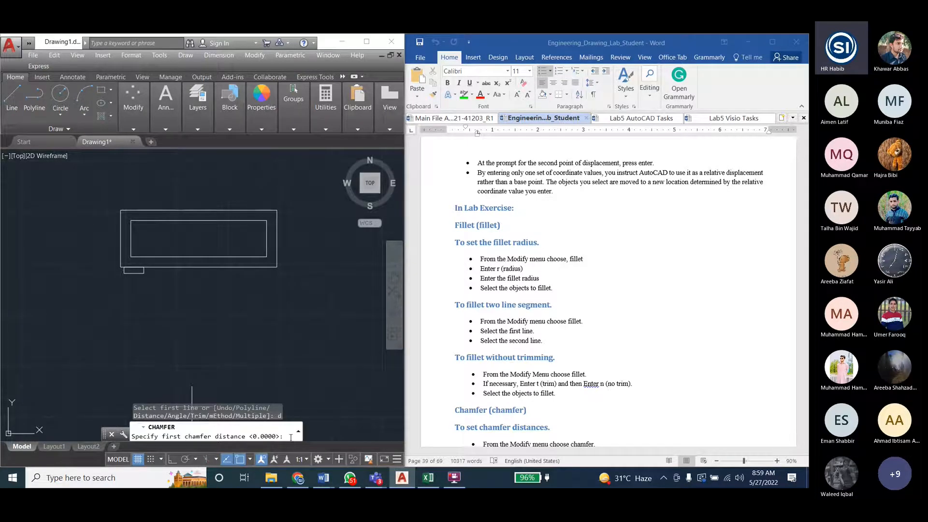
scroll(624, 244, up, 2)
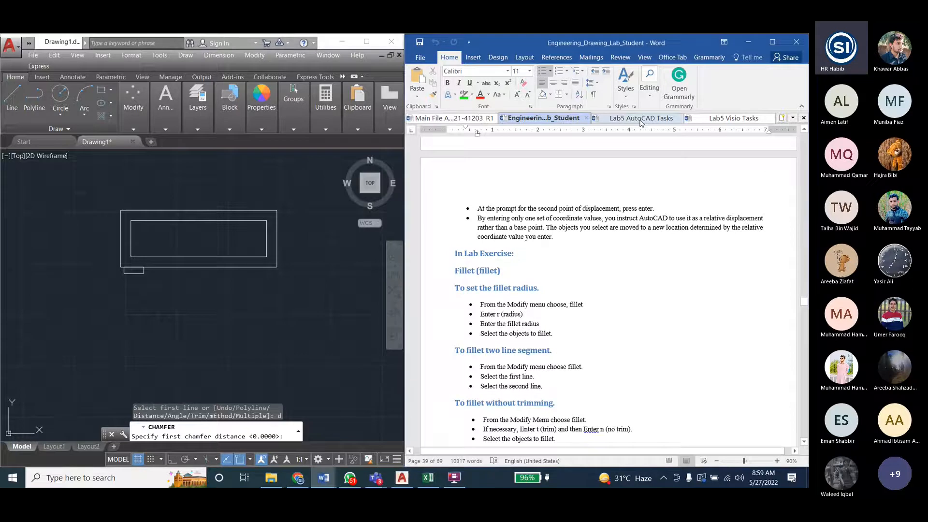
click(641, 118)
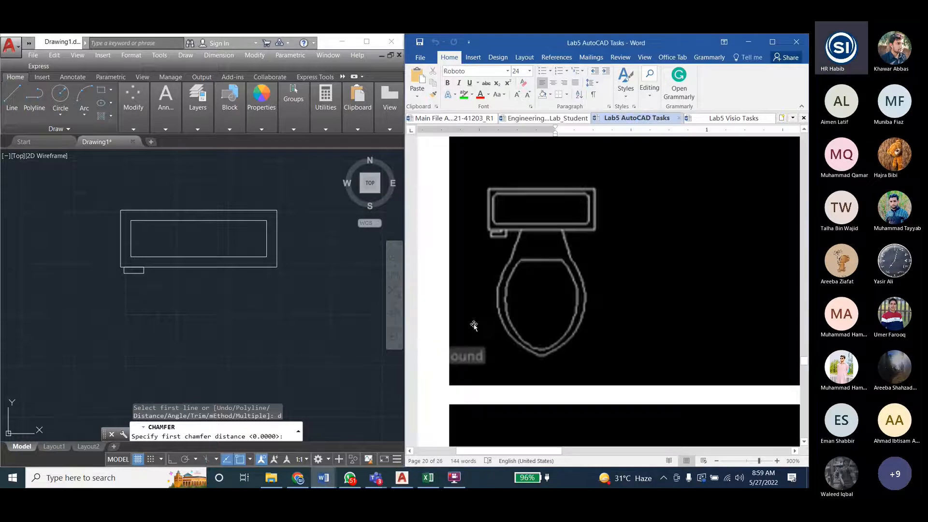
click(285, 437)
text(10)
text(.1)
key(Return)
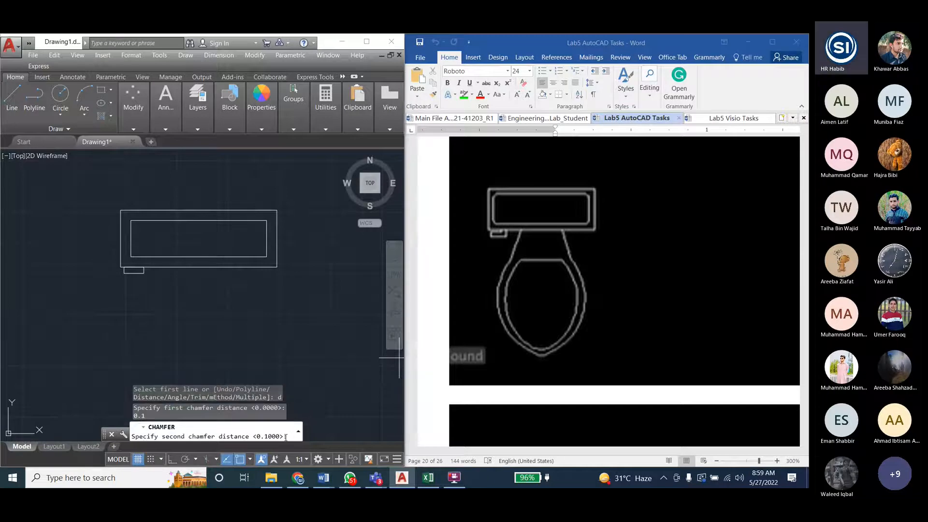
text(0.)
text(1)
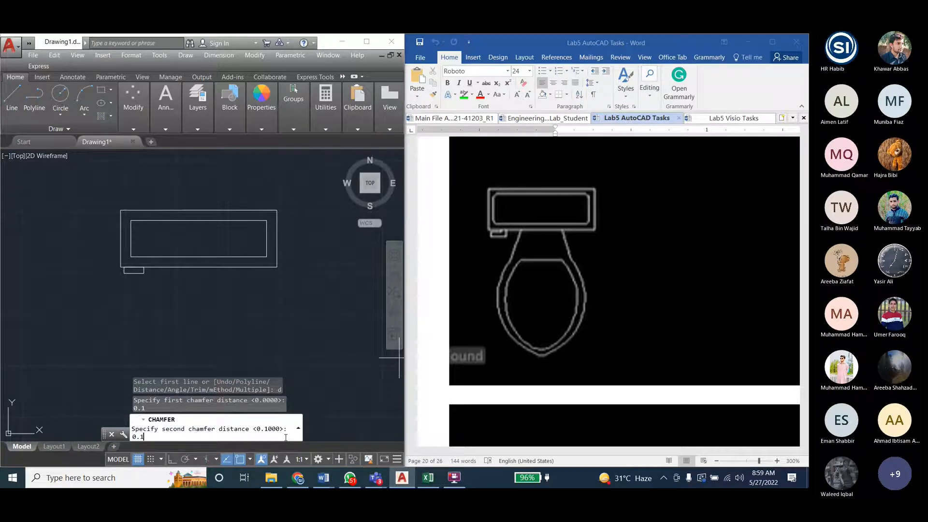
key(Return)
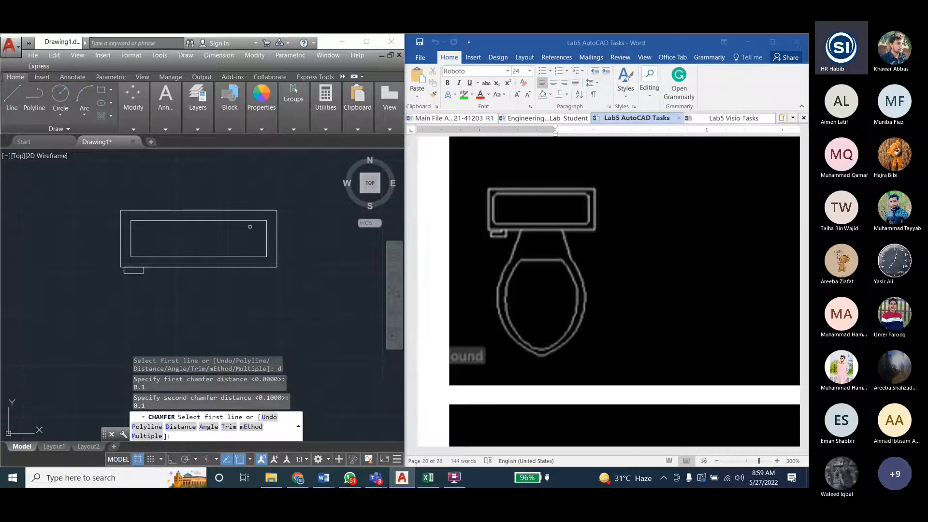
click(257, 221)
click(251, 257)
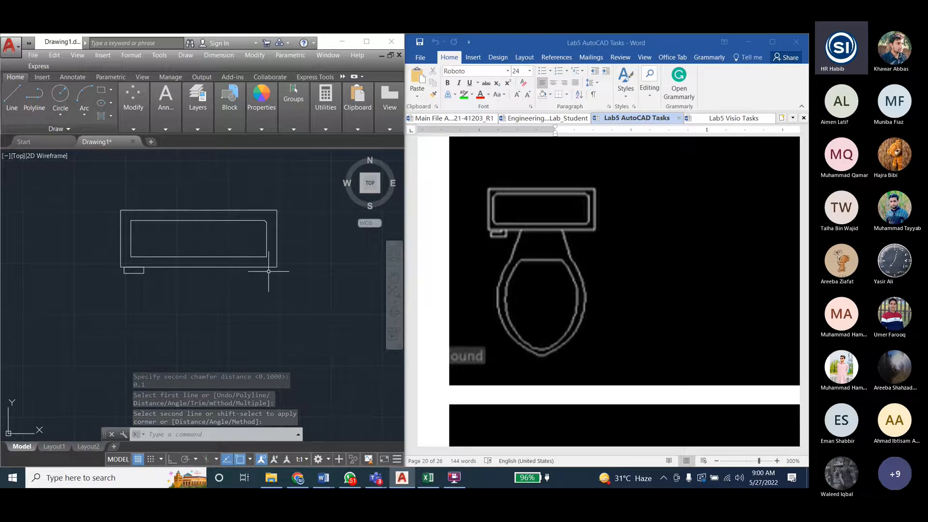
- Undo the 0.1 chamfer on the tank's inner rectangle
key(Escape)
key(Escape)
key(ctrl+z)
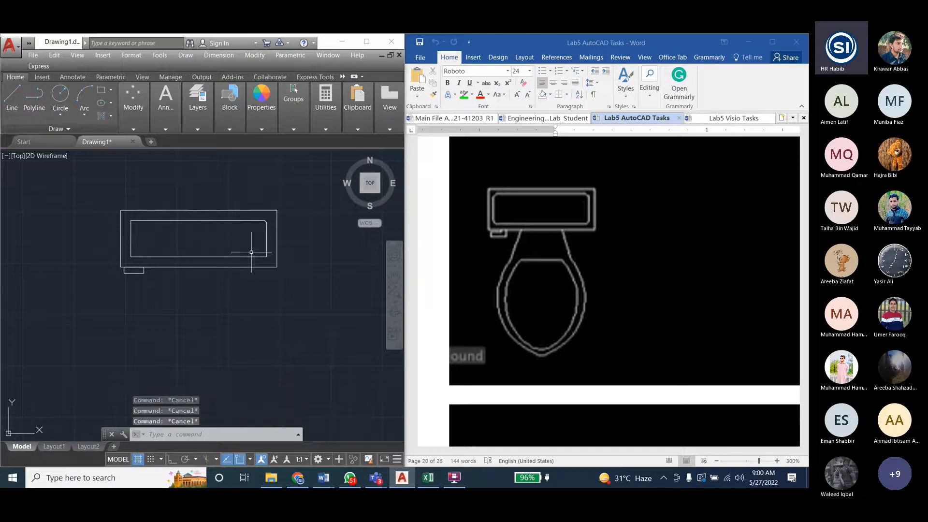
- Chamfer the upper-right corner of the tank's inner rectangle with both distances set to 0.3
click(254, 55)
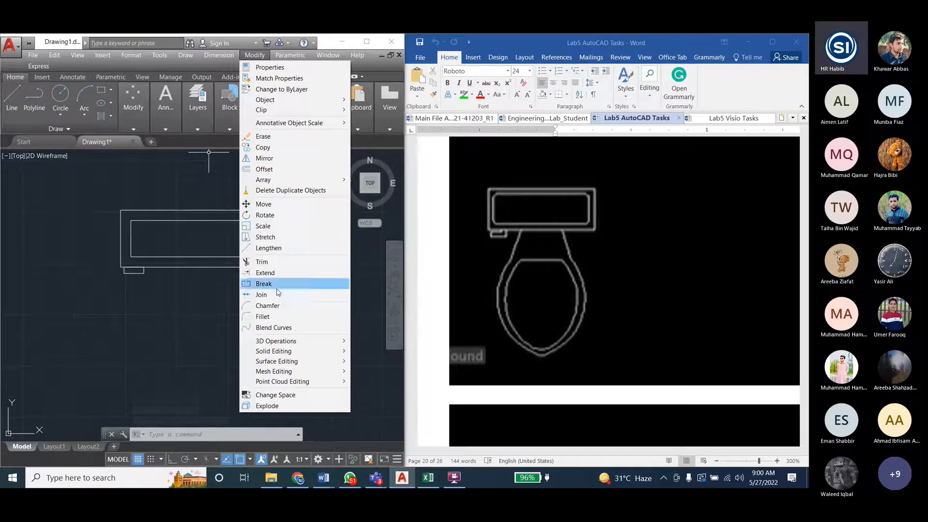
click(263, 305)
click(182, 429)
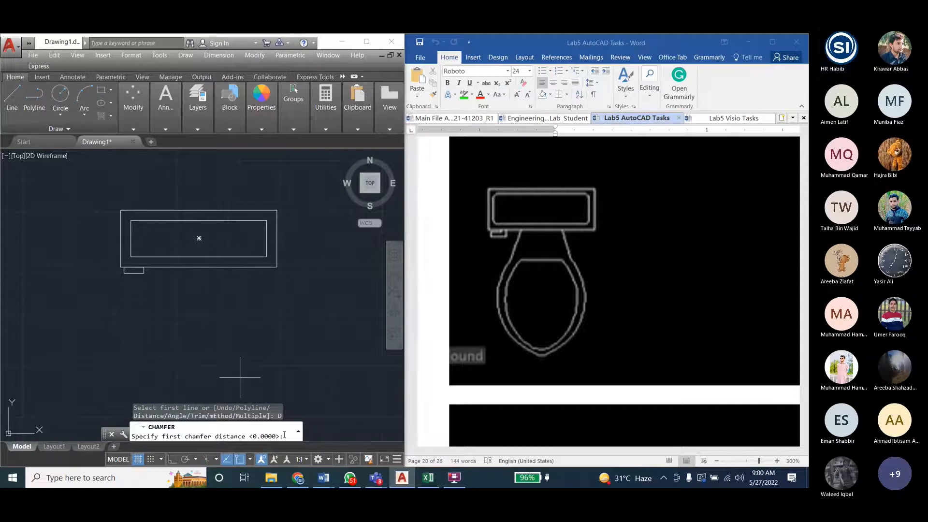
text(0.3)
key(Return)
text(0.)
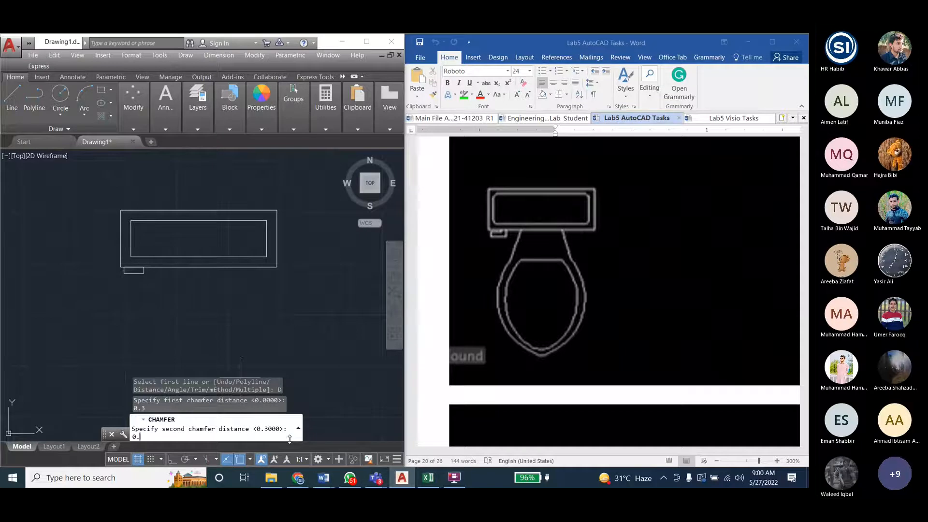
text(3)
key(Return)
click(250, 221)
click(266, 232)
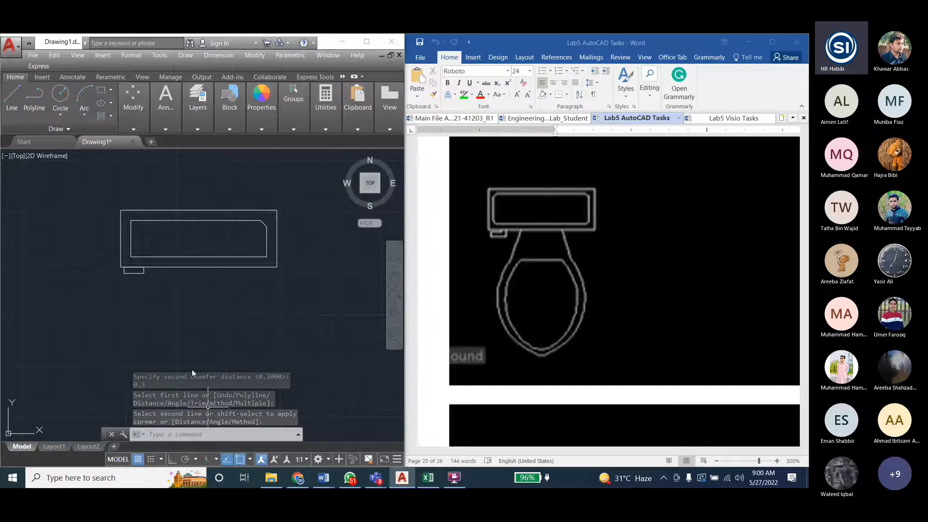
- Chamfer the upper-left corner of the tank's inner rectangle, accepting 0.3 for both distances
key(Return)
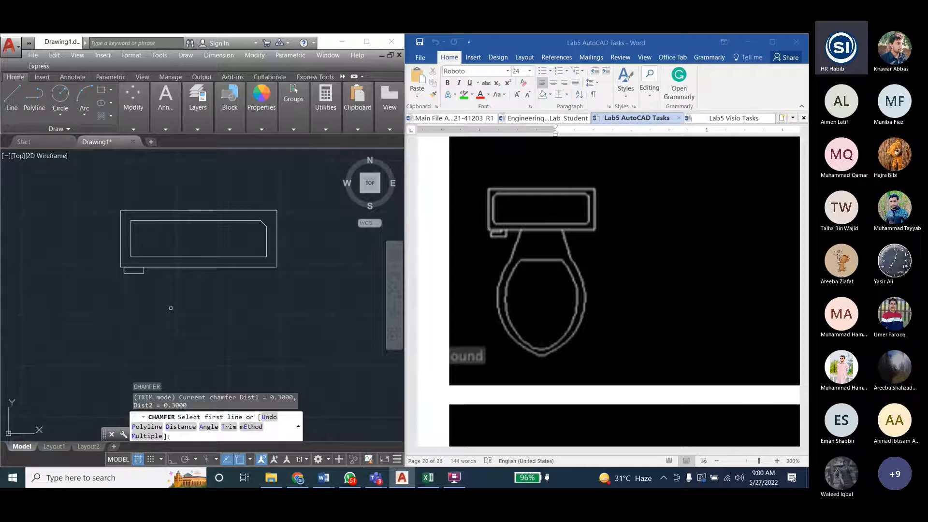
text(D)
key(Return)
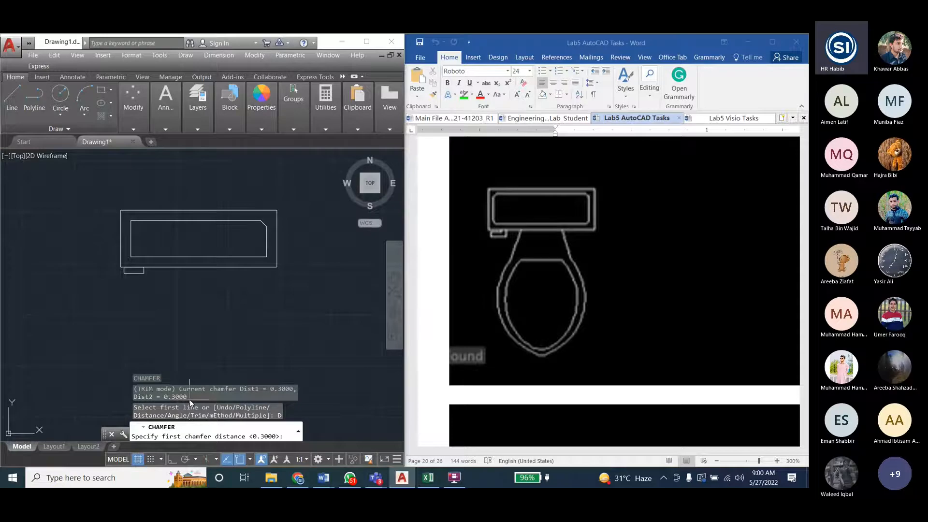
key(Return)
key(Return)
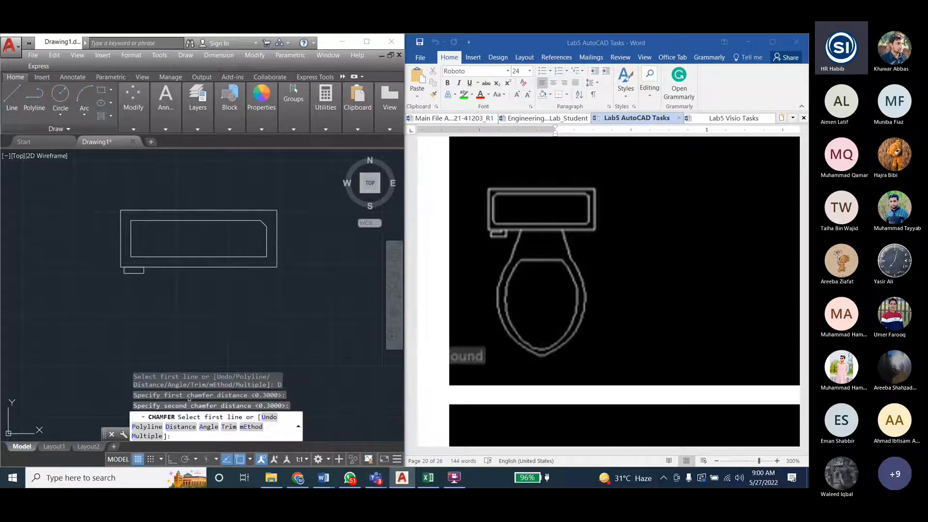
click(144, 220)
click(131, 229)
- Chamfer the lower-left corner of the tank's inner rectangle using the same 0.3 distances
key(Return)
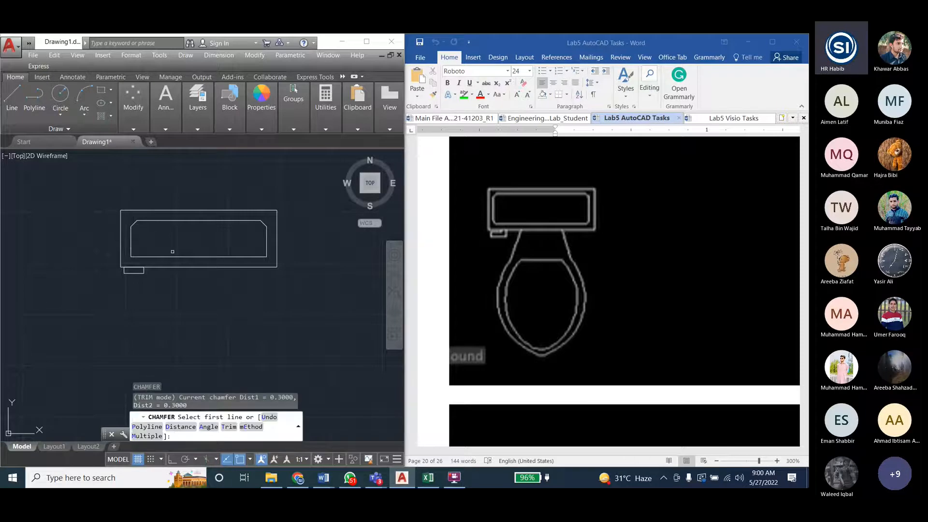
text(D)
key(Return)
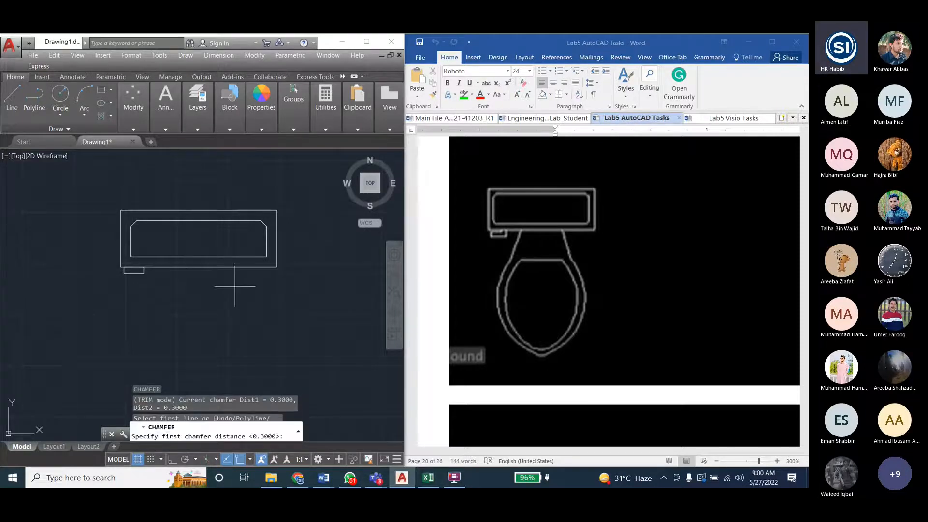
key(Return)
key(Return)
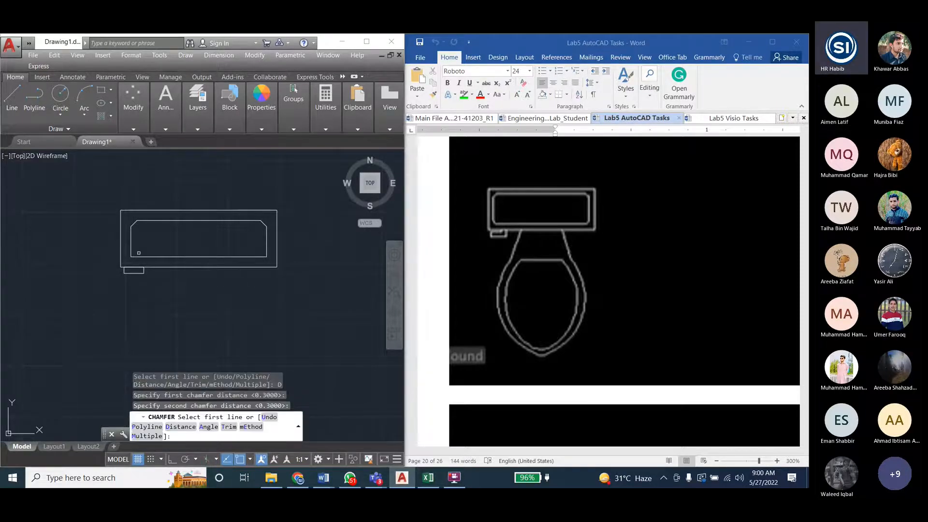
click(139, 256)
click(131, 249)
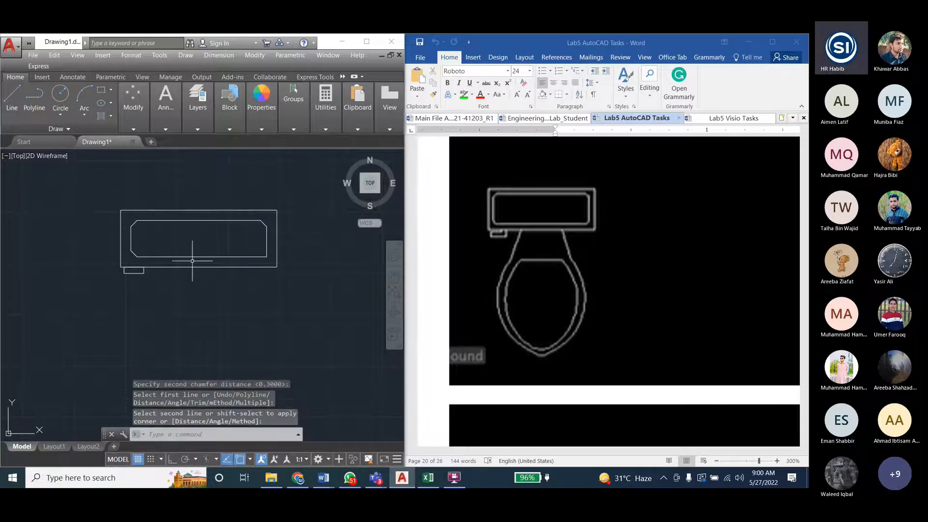
- Chamfer the lower-right corner of the tank's inner rectangle with both distances at 0.3 and leave the command
key(Return)
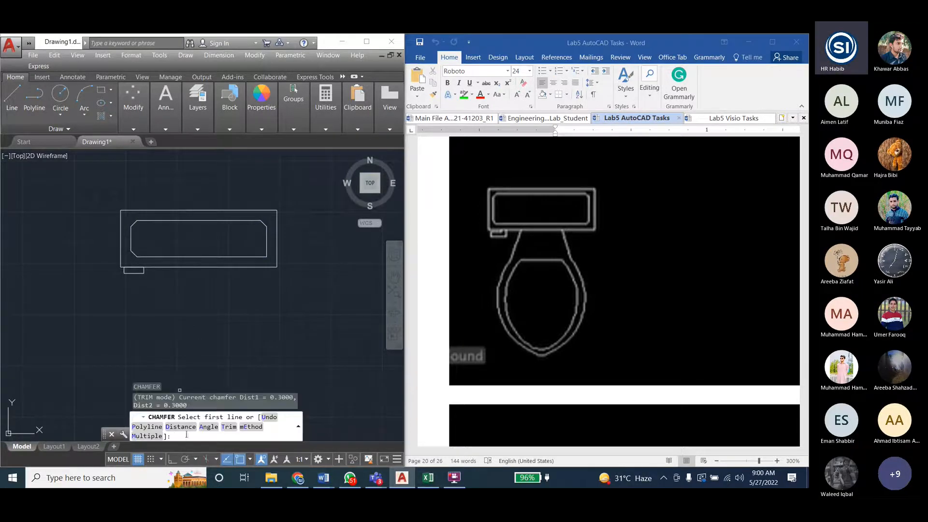
click(183, 427)
key(Return)
key(Return)
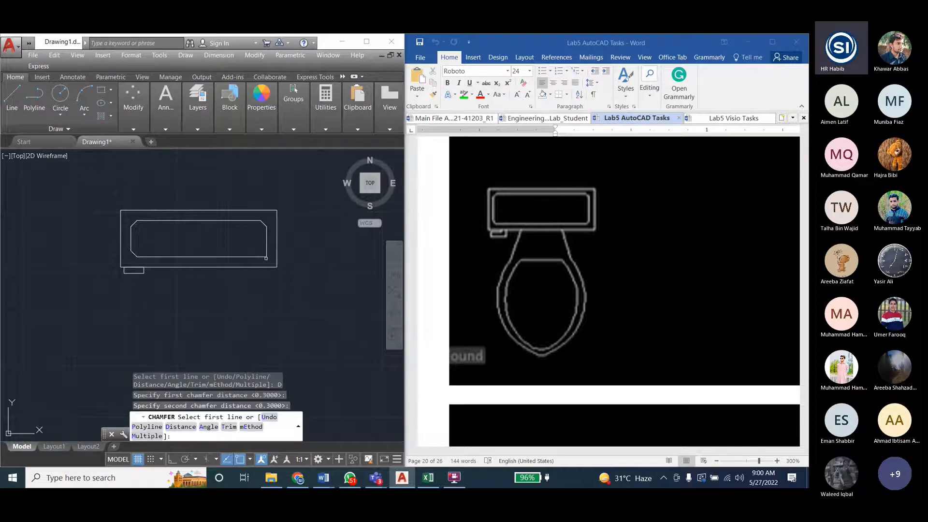
click(260, 256)
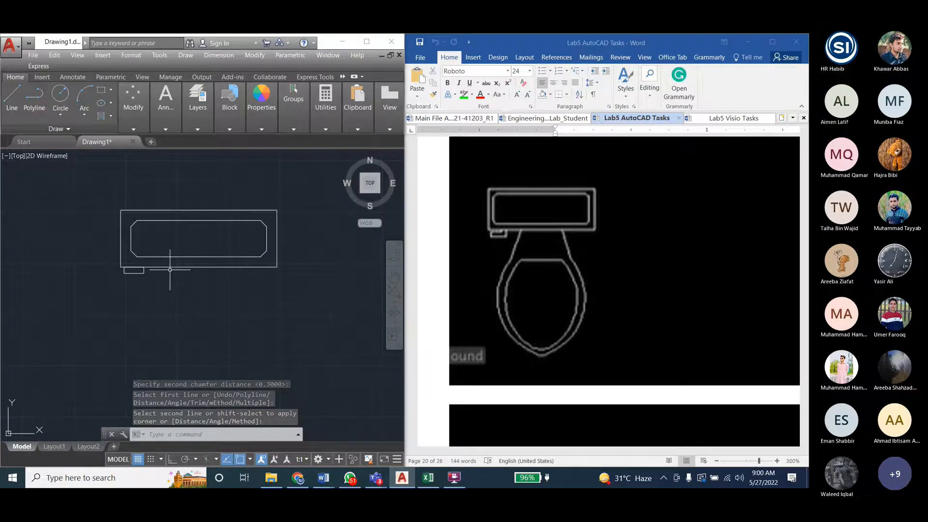
key(Escape)
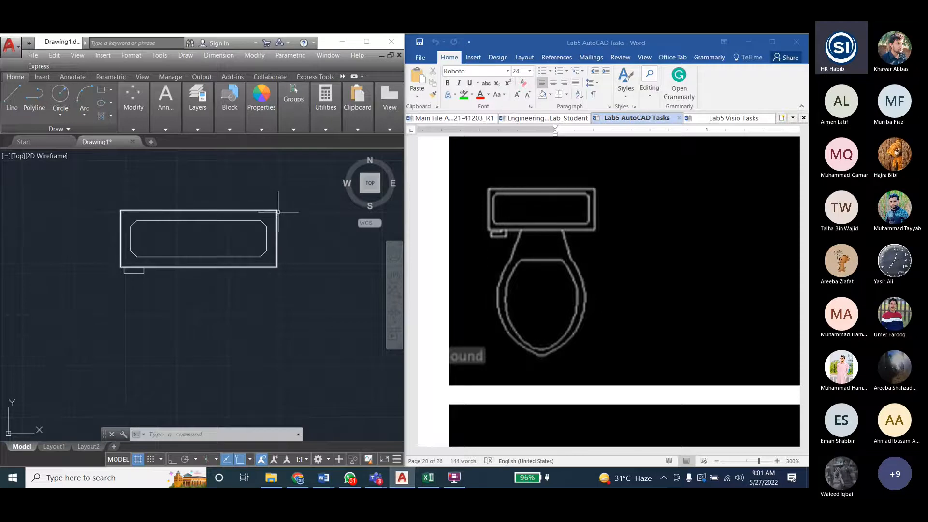
key(Escape)
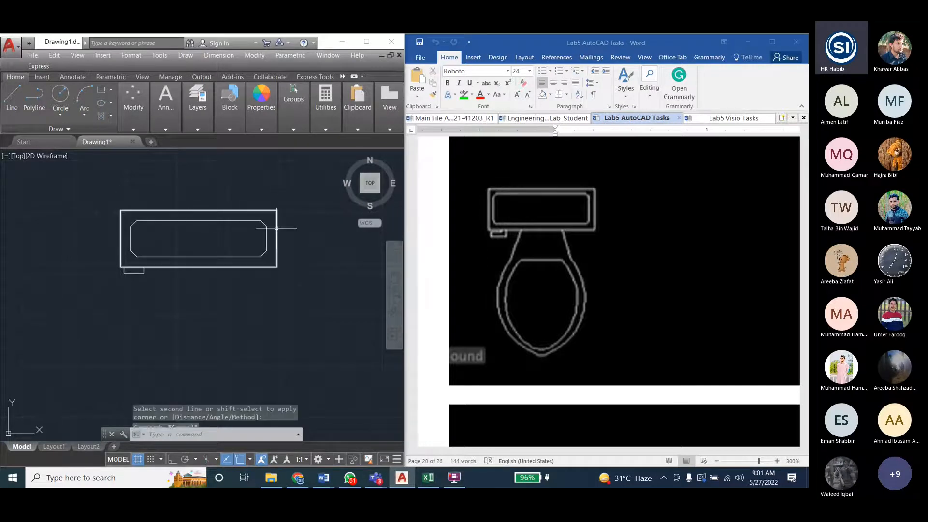
- Start the Fillet command, then switch to the Engineering_Drawing_Lab_Student document in Word and review its fillet radius instructions and lab tasks
click(255, 56)
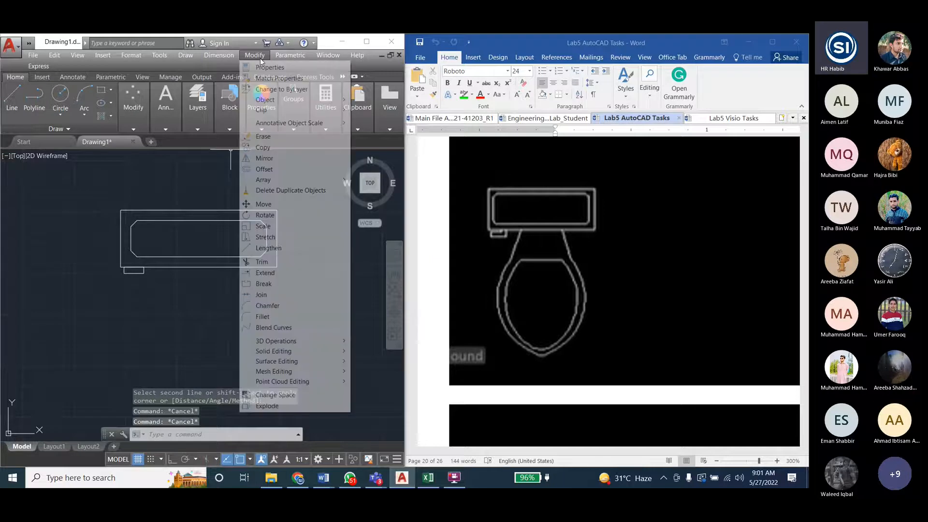
click(274, 317)
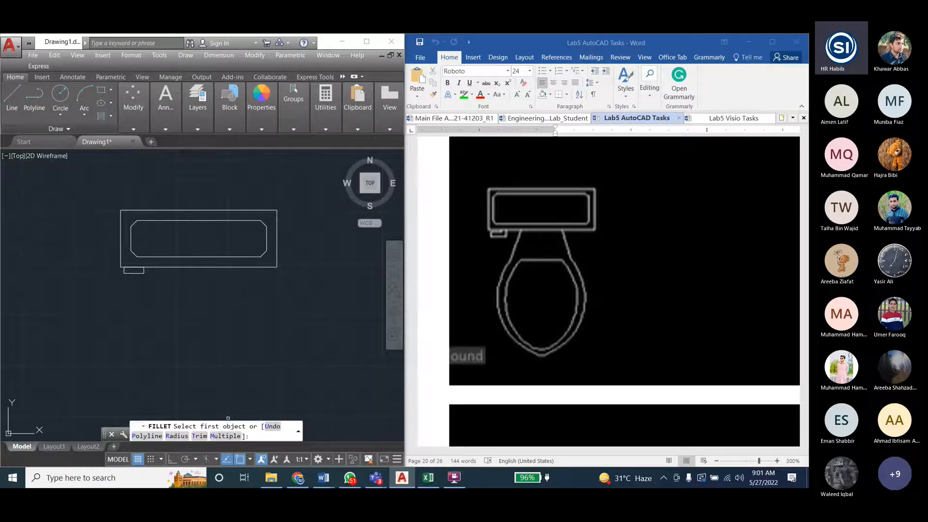
click(547, 120)
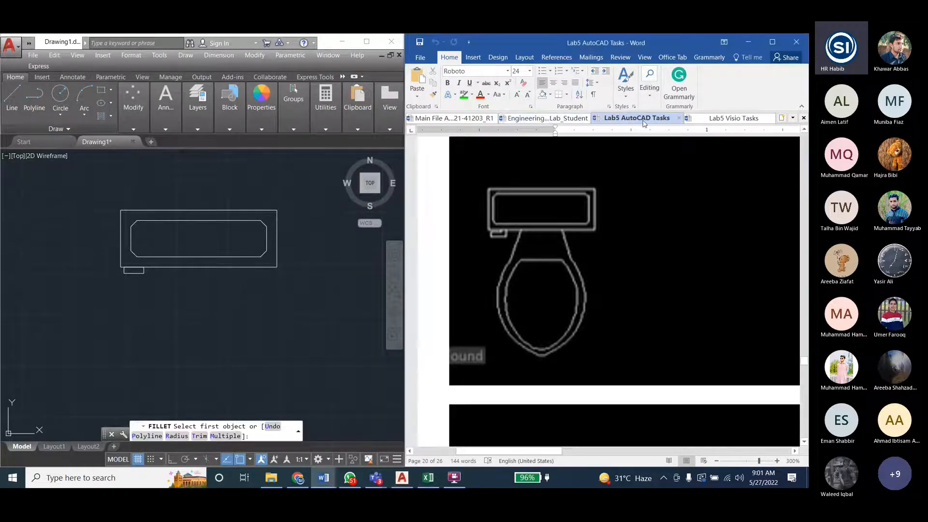
click(546, 118)
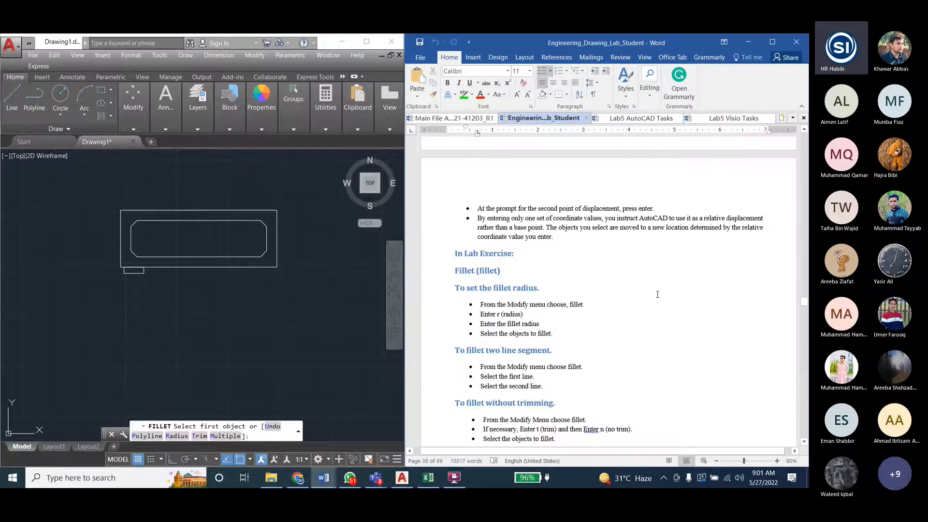
double_click(481, 273)
click(498, 289)
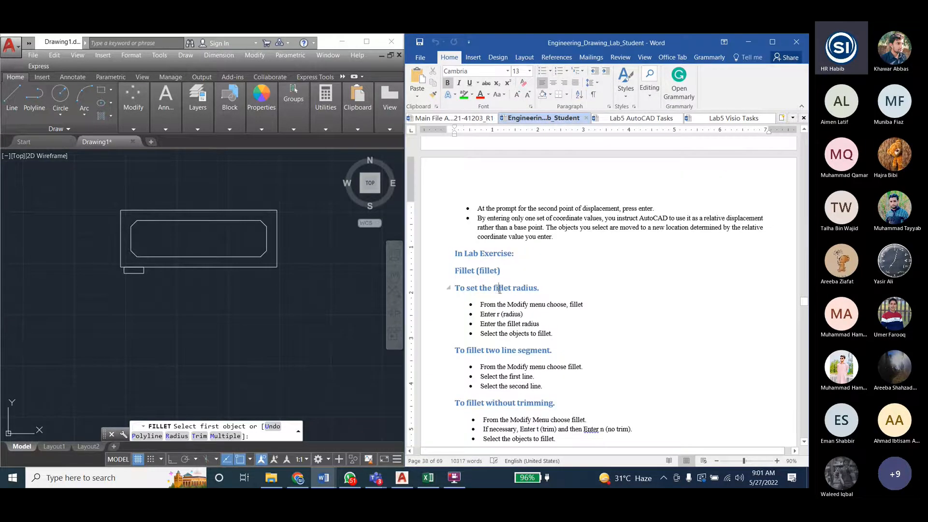
scroll(504, 291, down, 1)
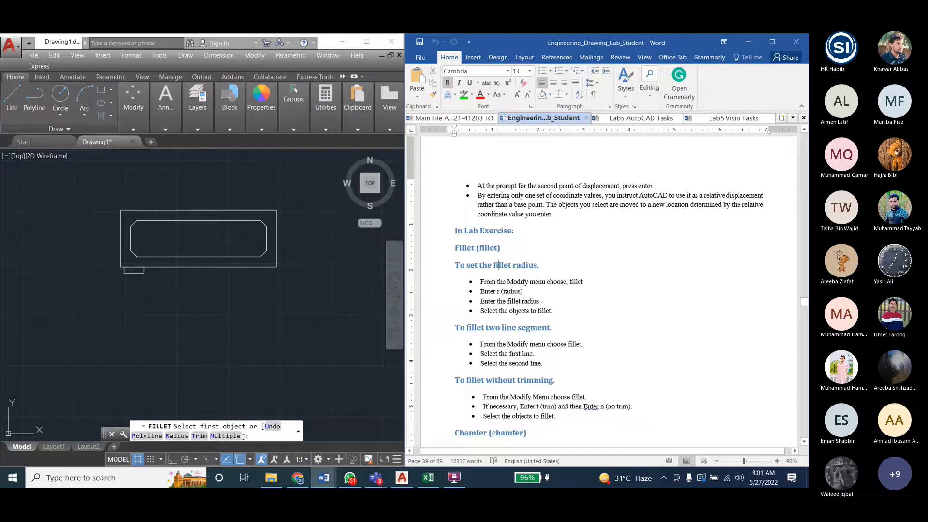
scroll(505, 291, down, 3)
scroll(520, 366, up, 3)
drag(467, 243, 525, 244)
click(509, 275)
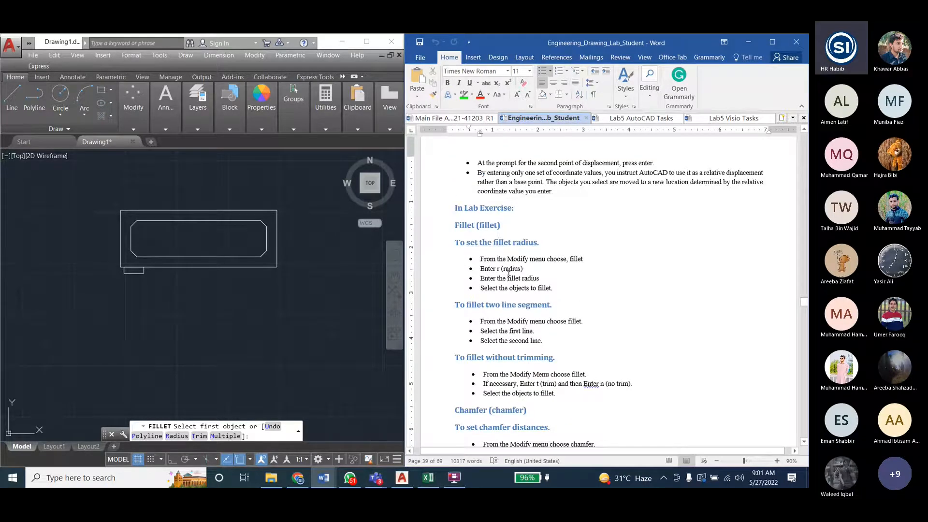
scroll(508, 276, down, 20)
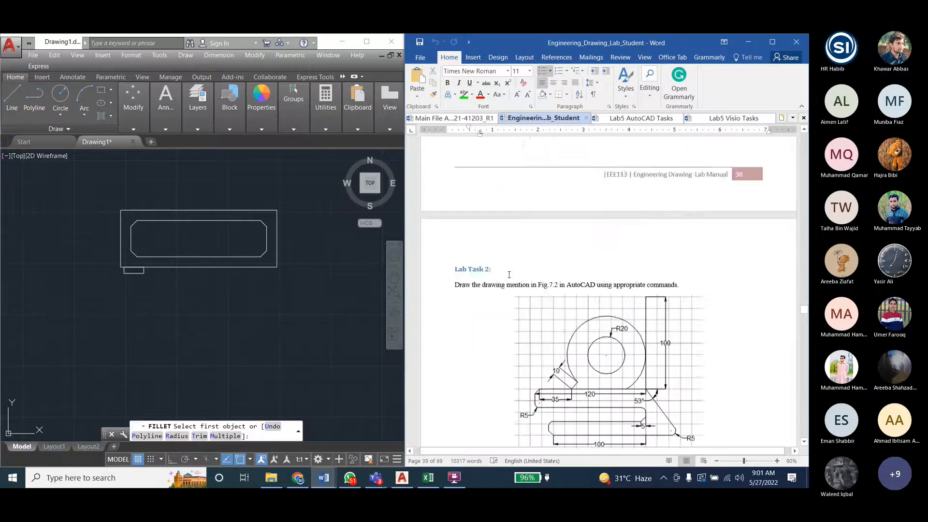
scroll(511, 290, down, 20)
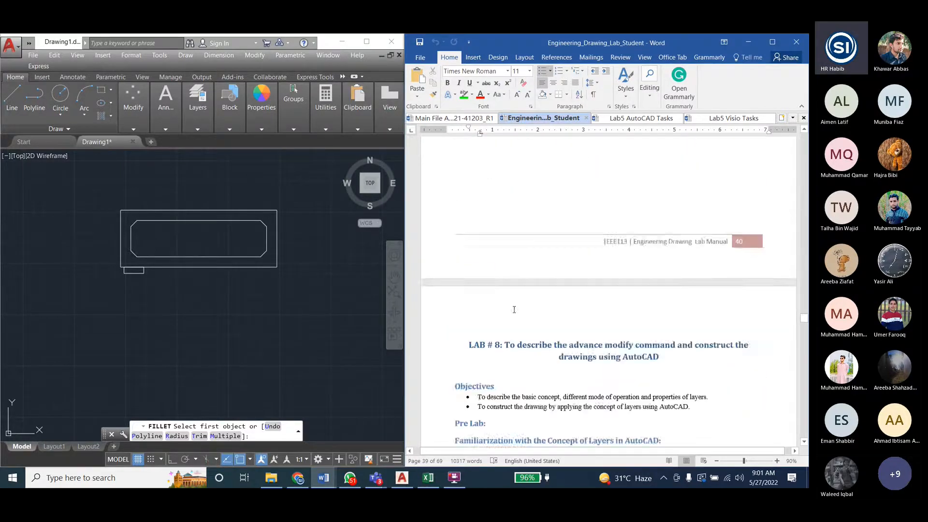
scroll(514, 309, up, 15)
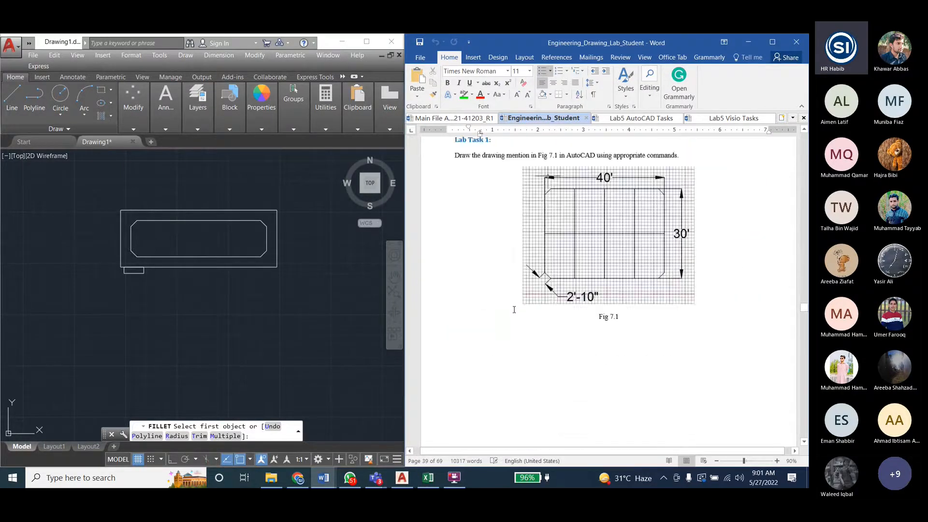
scroll(514, 310, up, 15)
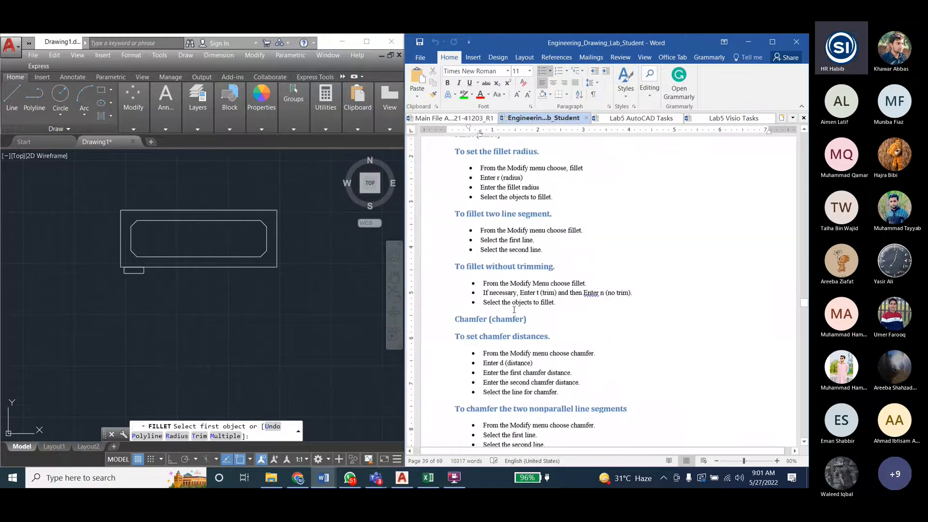
scroll(513, 310, up, 1)
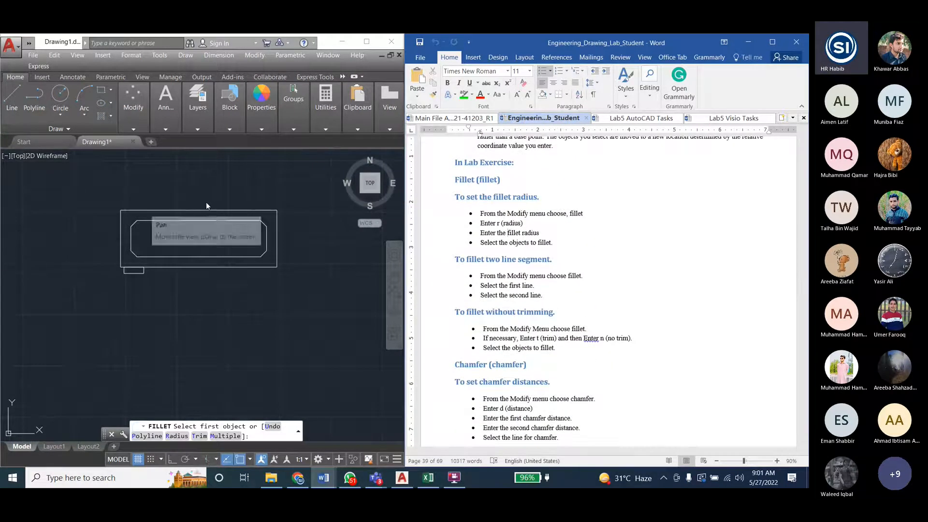
- Back in AutoCAD, fillet the upper-right corner of the tank's outer rectangle with a radius of 0.3
click(252, 56)
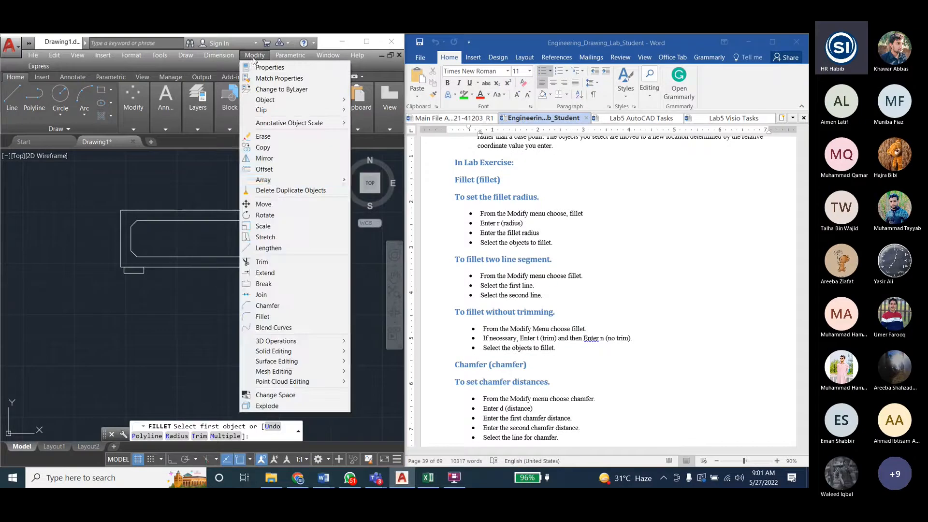
click(262, 316)
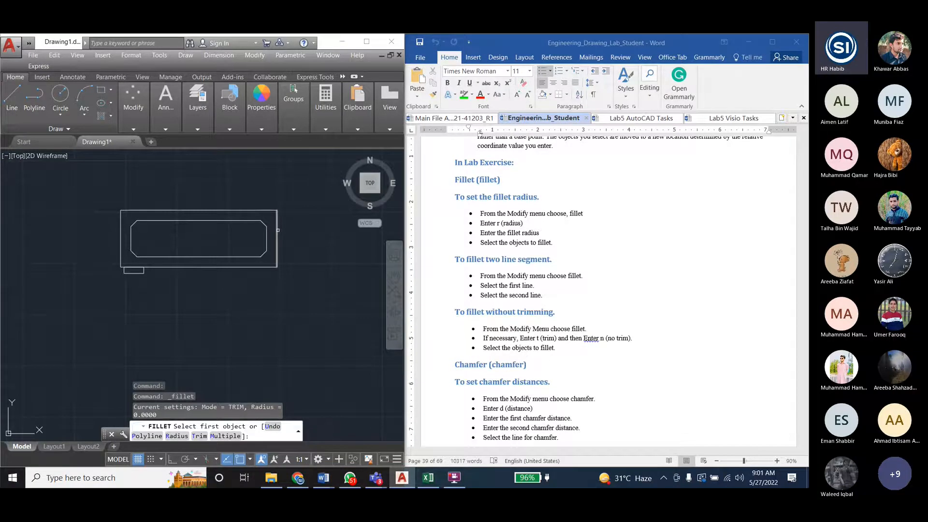
click(177, 437)
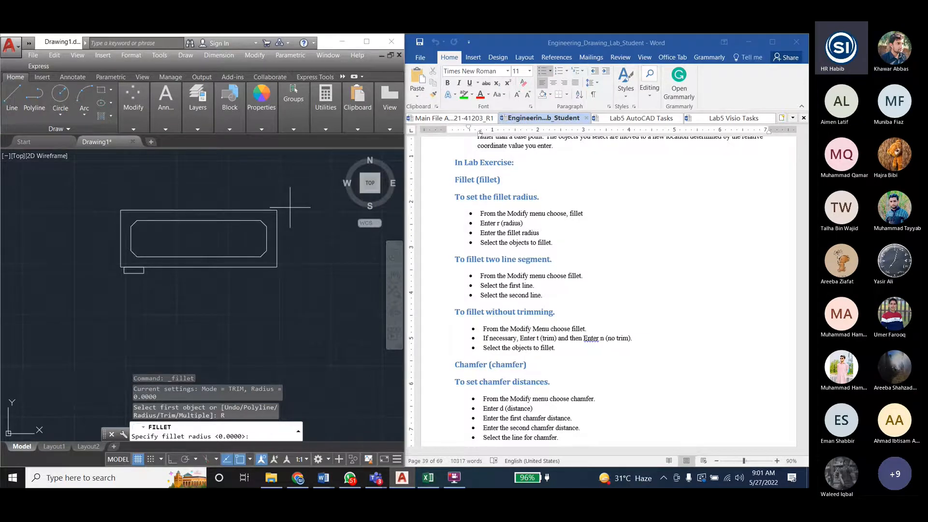
text(0.)
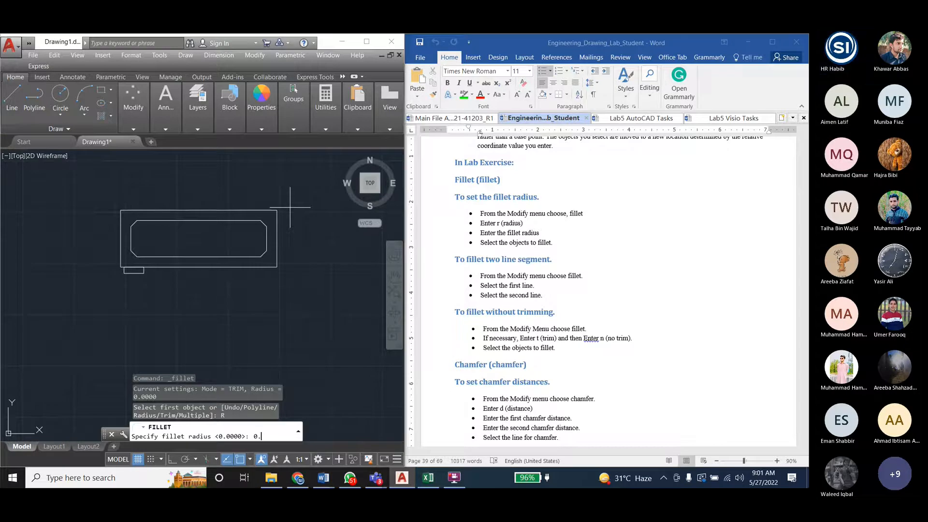
text(3)
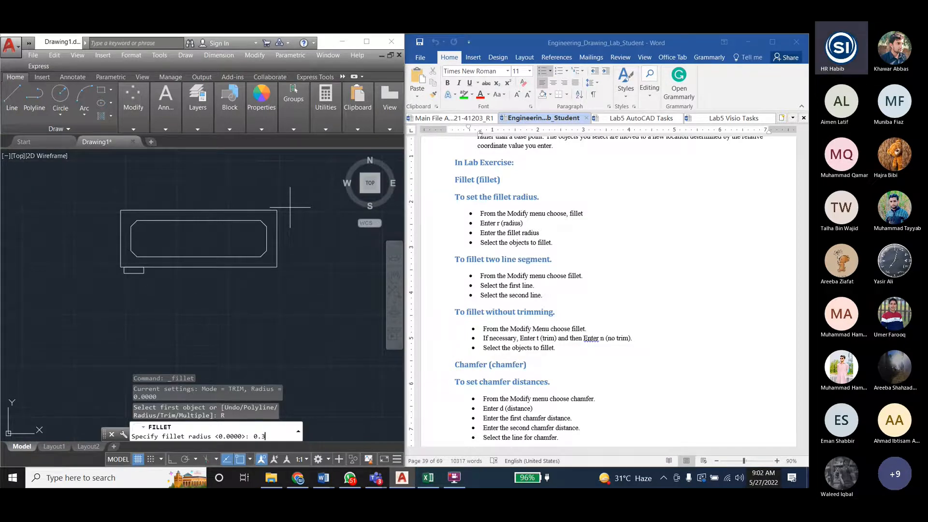
key(Return)
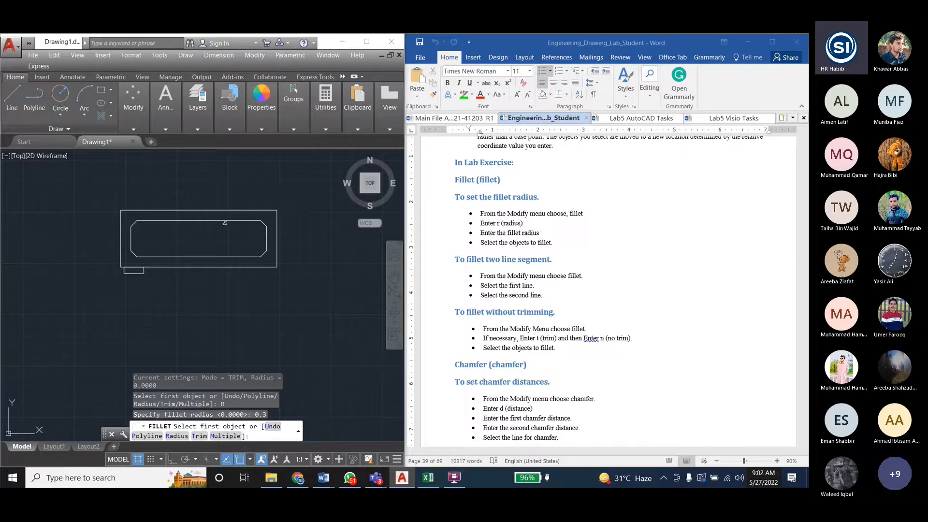
click(268, 210)
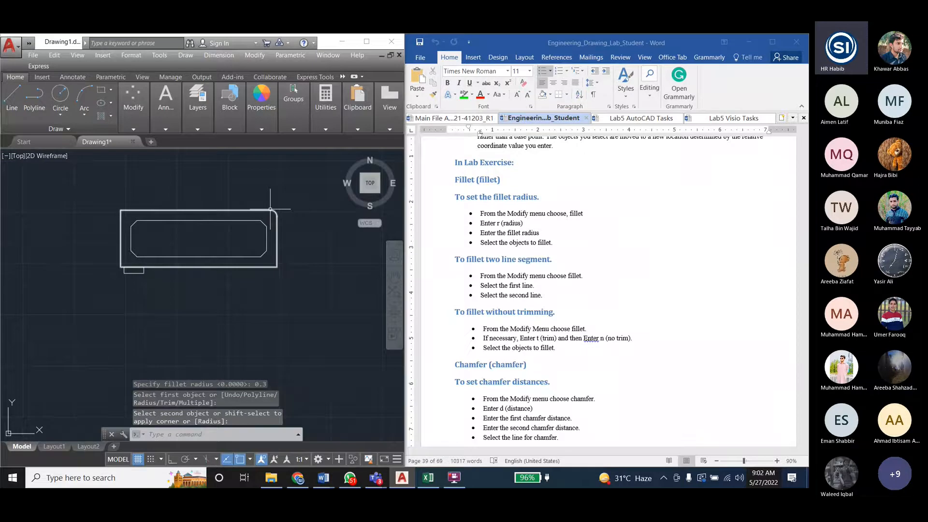
- Fillet the upper-left corner of the tank's outer rectangle, keeping the radius at 0.3
scroll(276, 211, up, 2)
key(Return)
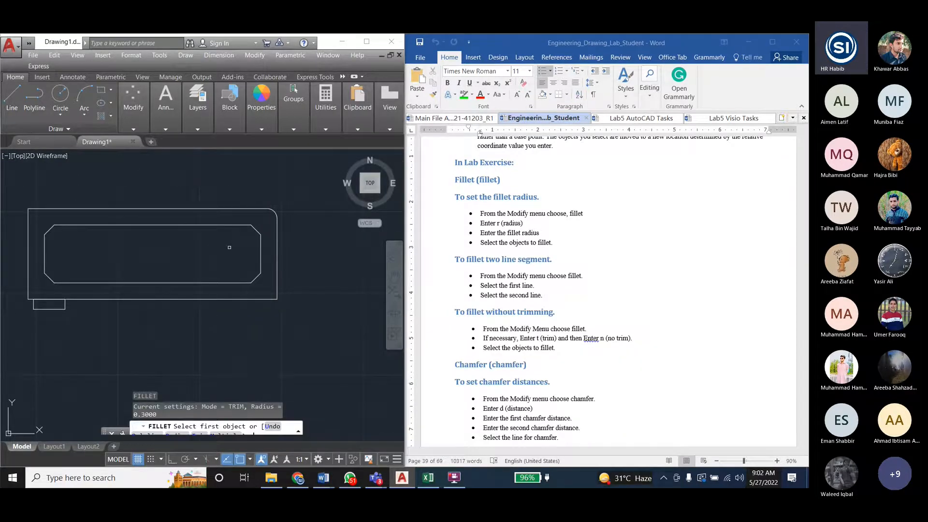
text(r)
key(Return)
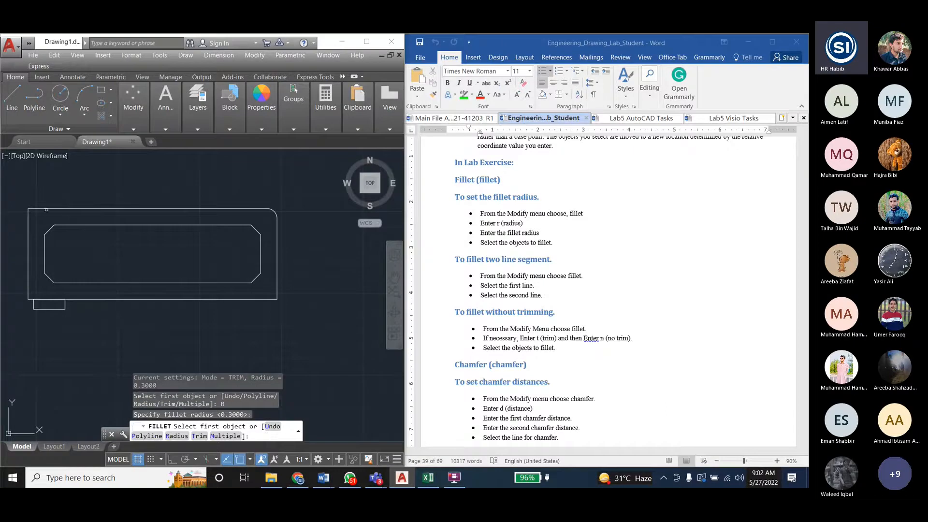
click(47, 209)
key(Escape)
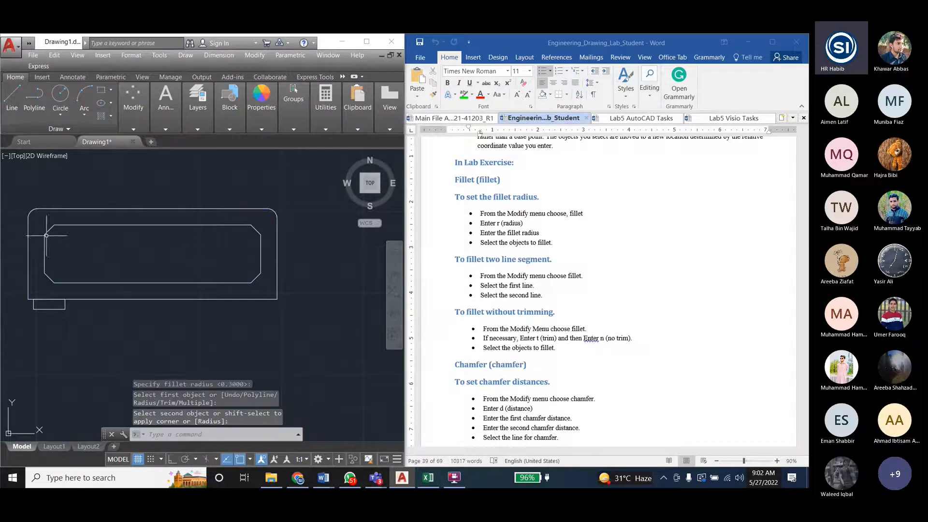
- Fillet the lower-left corner of the tank's outer rectangle with the same 0.3 radius
key(Return)
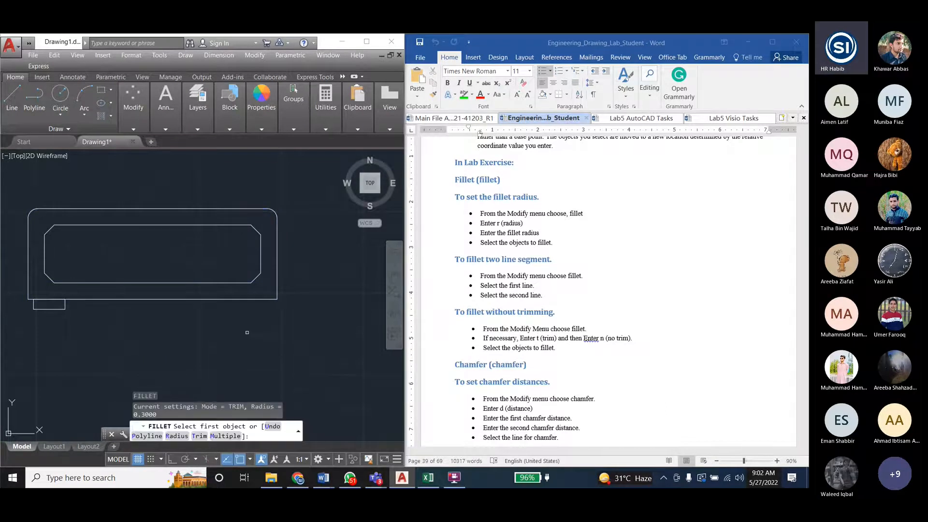
text(r)
key(Return)
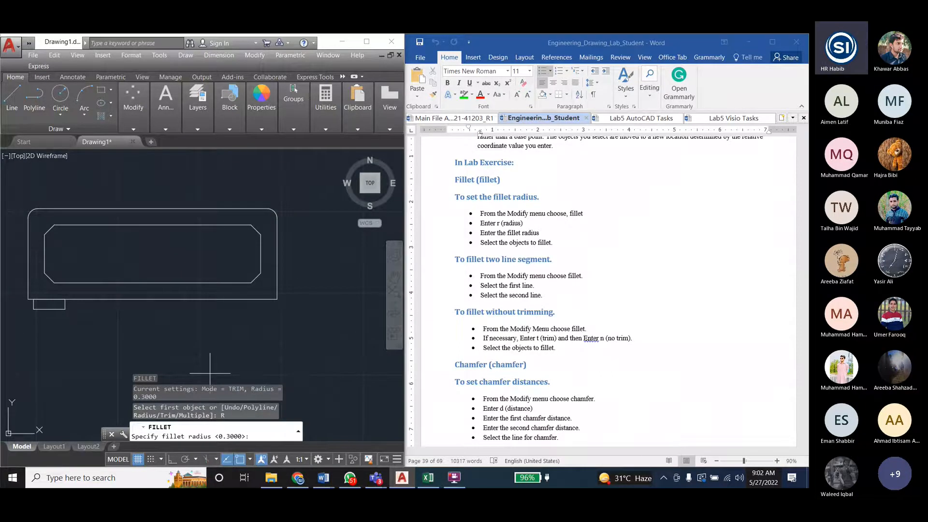
key(Return)
click(26, 287)
click(72, 298)
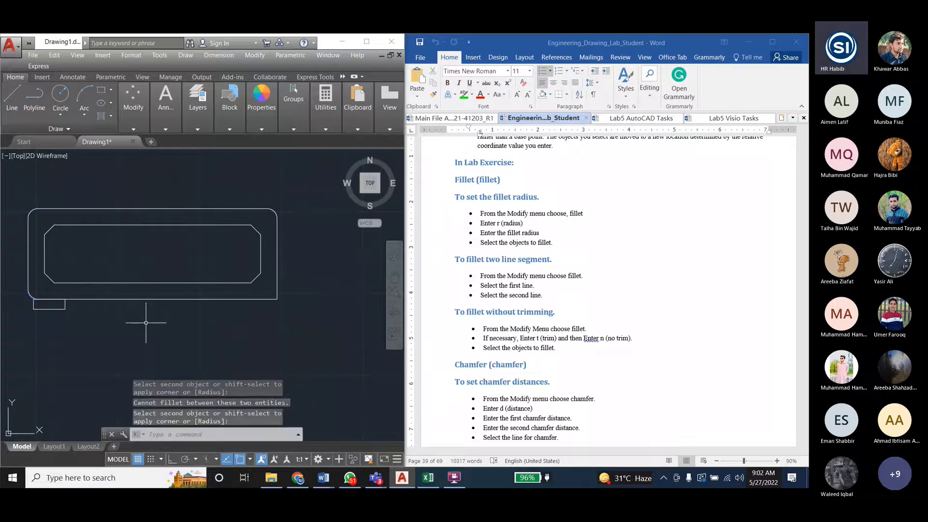
click(263, 429)
key(Return)
text(R)
key(Return)
key(Return)
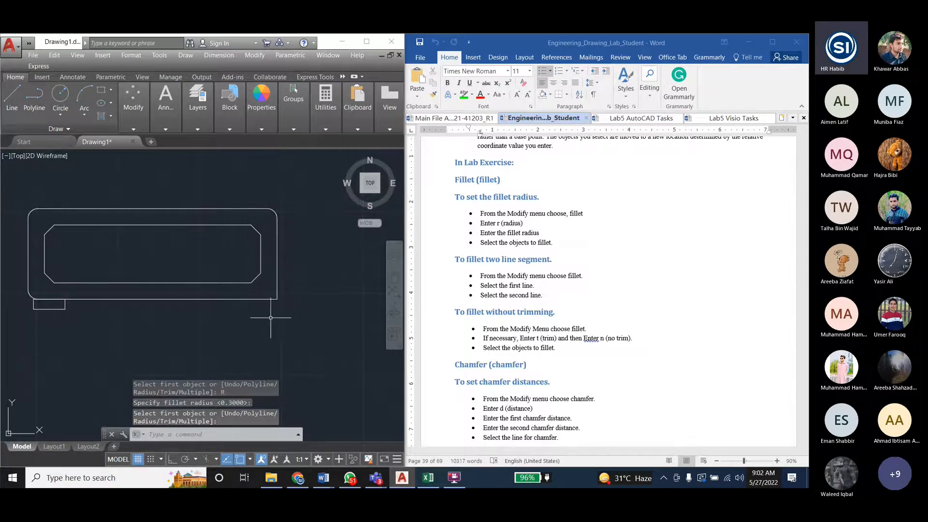
key(Escape)
key(Escape)
- Fillet the lower-right corner of the tank's outer rectangle with radius 0.3 and leave the command
click(254, 55)
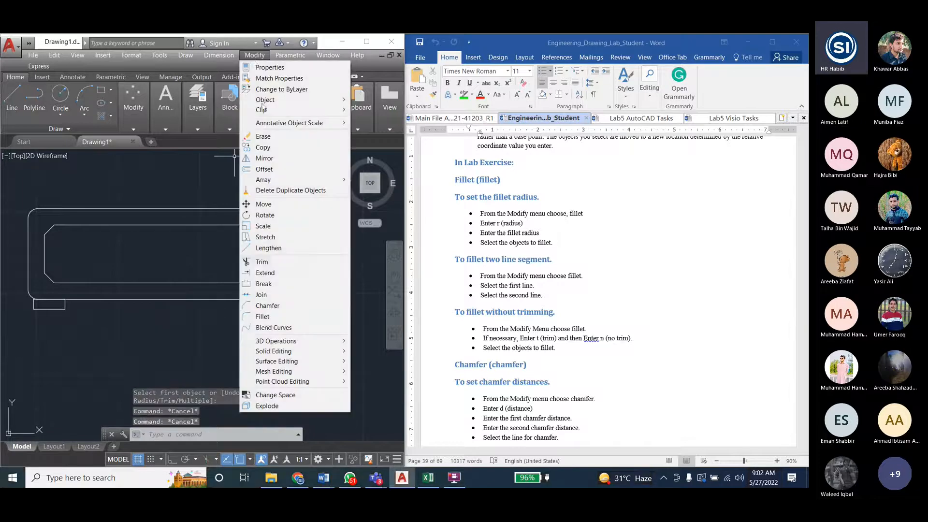
click(271, 315)
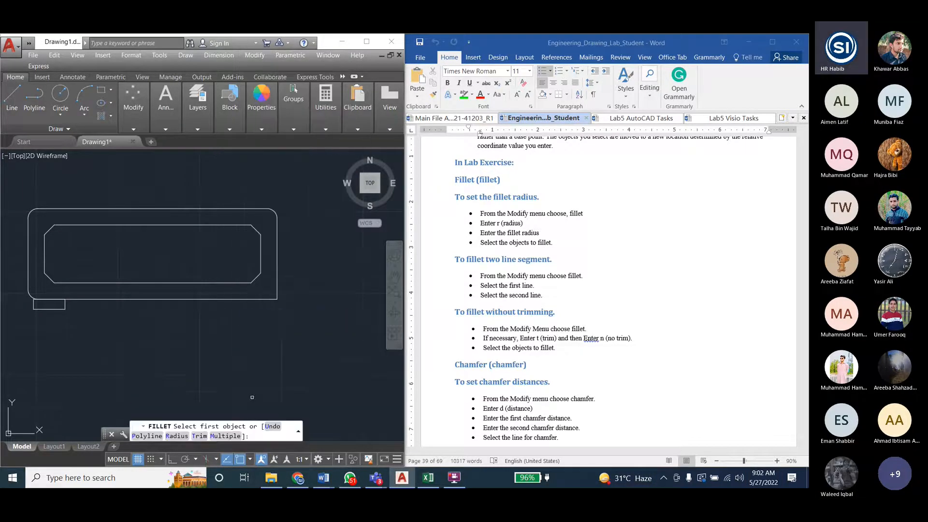
text(R)
key(Return)
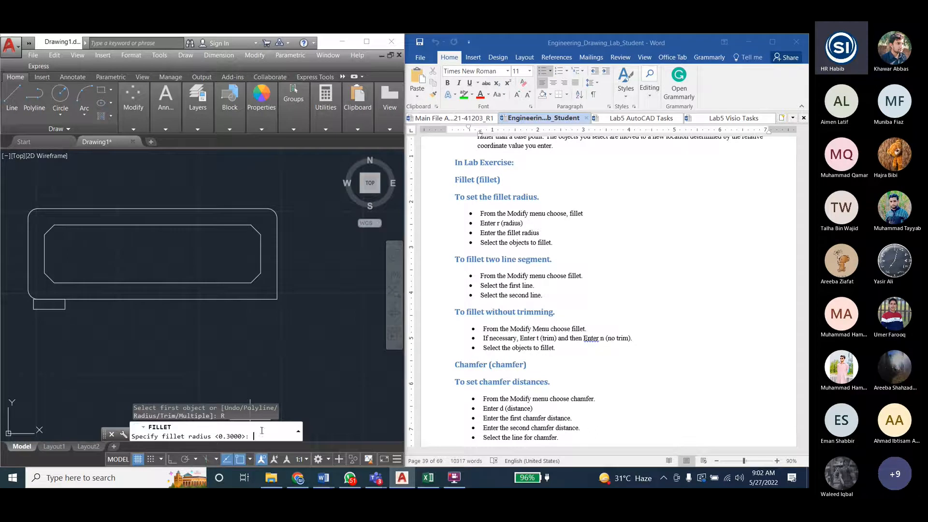
key(Return)
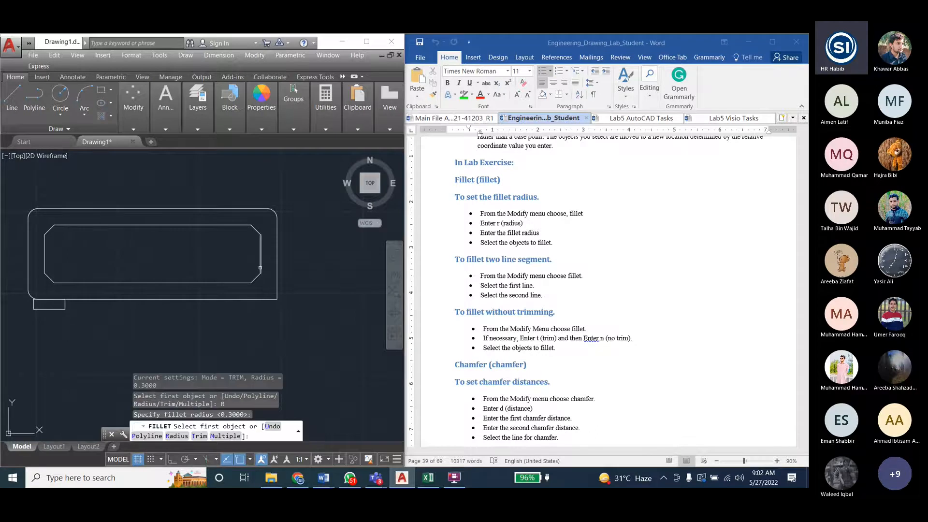
click(277, 261)
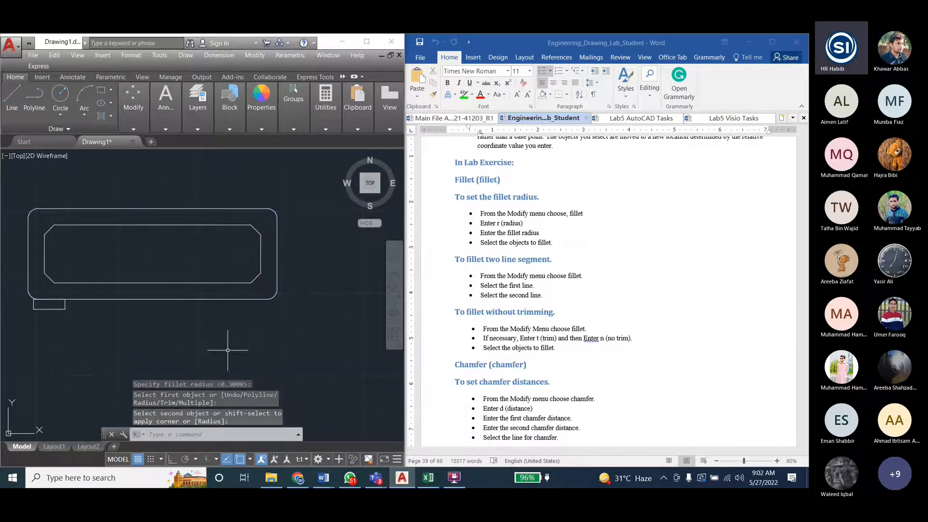
key(Escape)
key(Escape)
key(Escape)
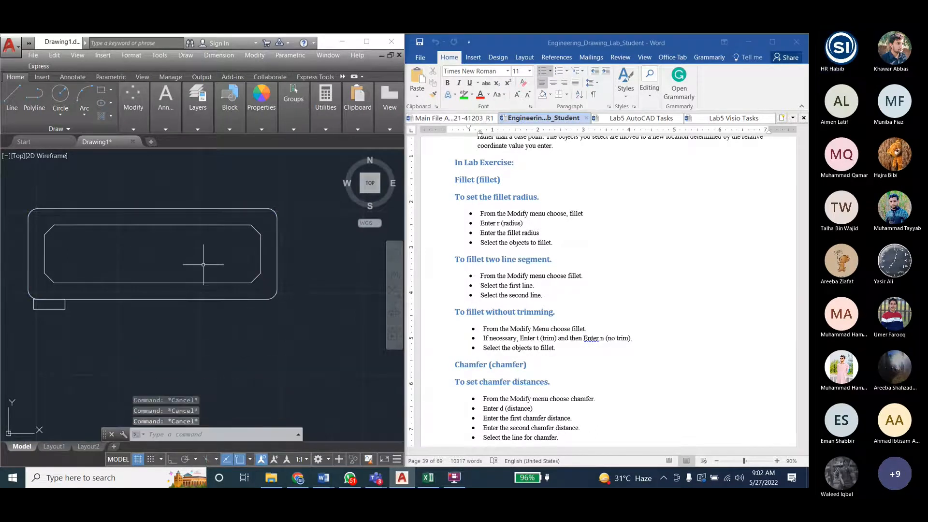
- Start a Gradient fill and apply it to the band between the tank's outer and inner rectangles
click(159, 55)
mouse_move(130, 55)
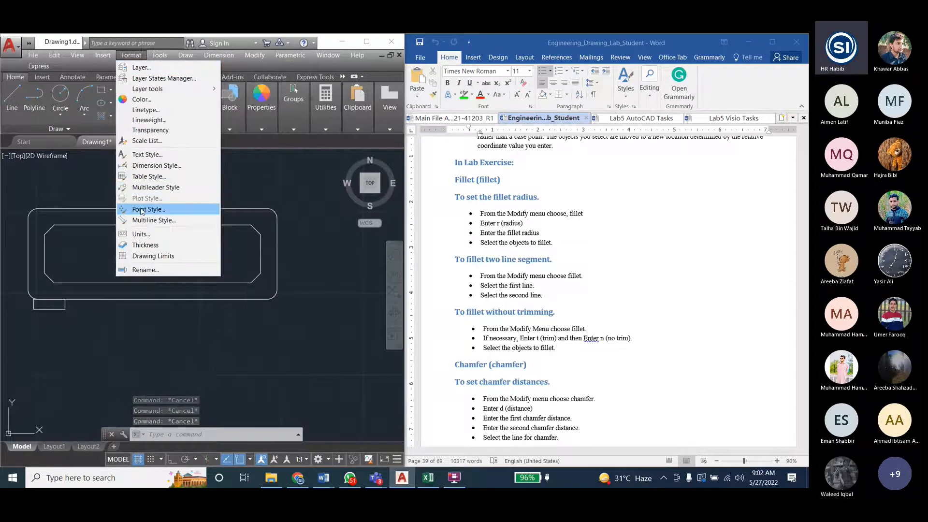
mouse_move(186, 56)
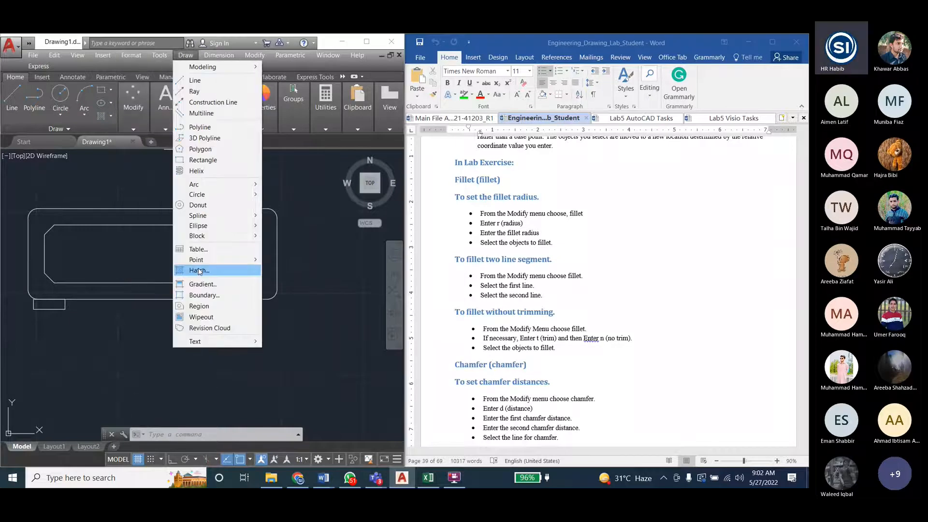
click(203, 284)
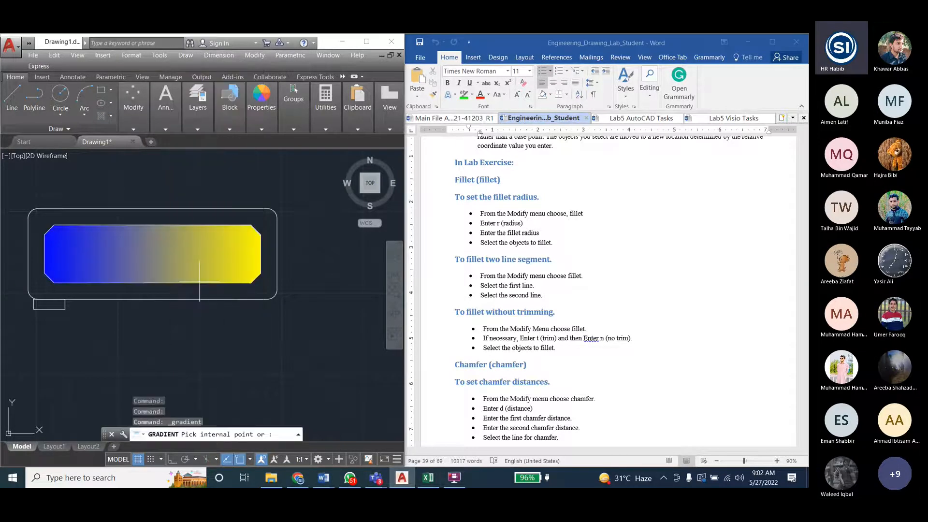
click(98, 252)
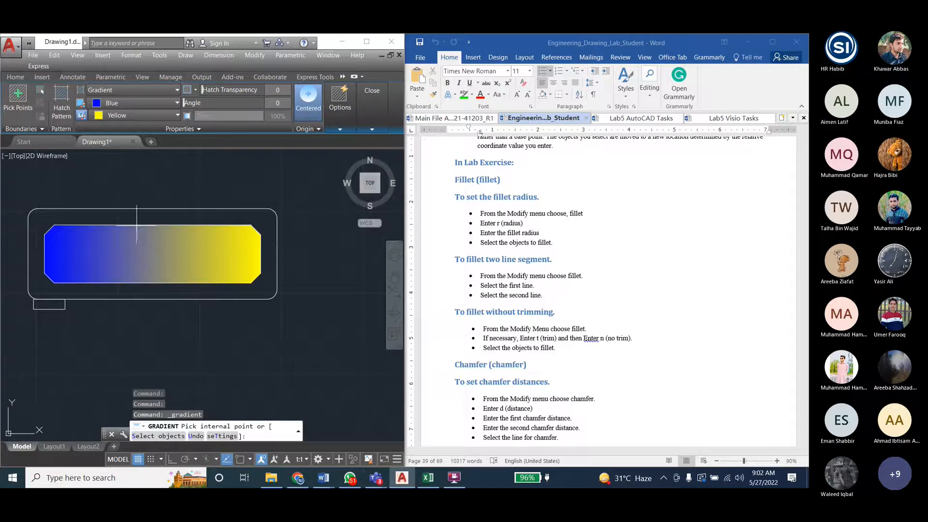
click(22, 108)
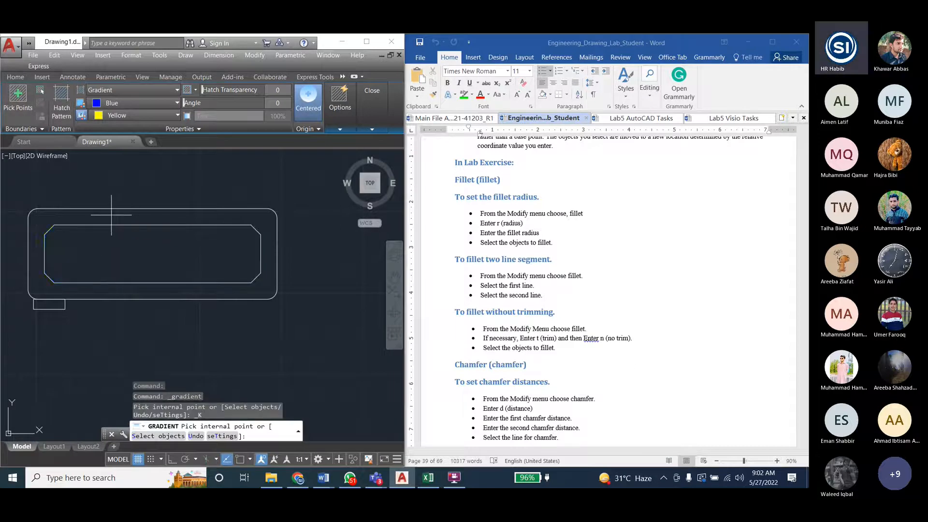
click(85, 216)
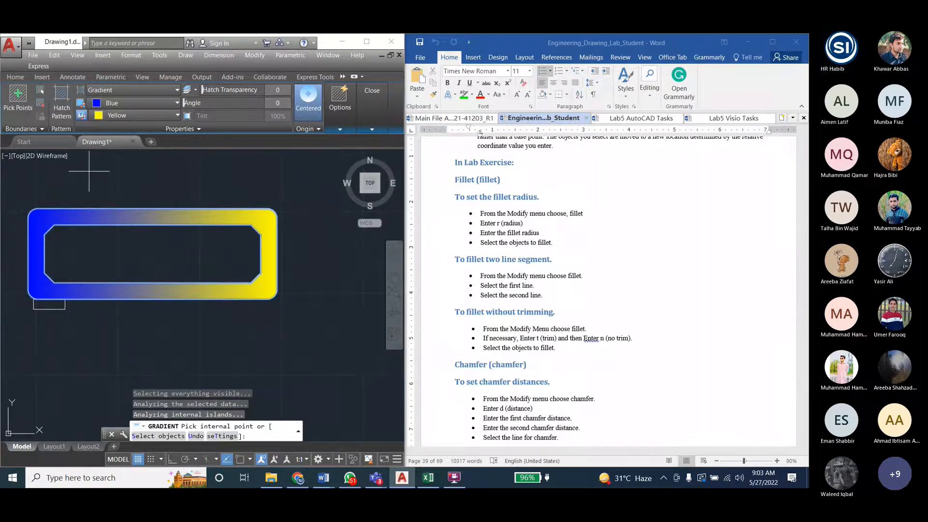
- Set the two colours of the tank's gradient fill to Green and White
click(128, 102)
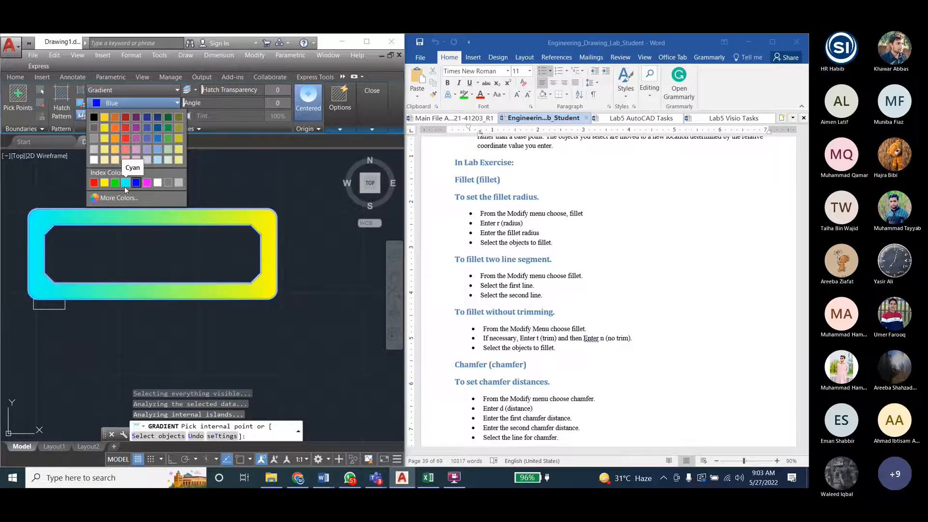
click(171, 127)
click(135, 118)
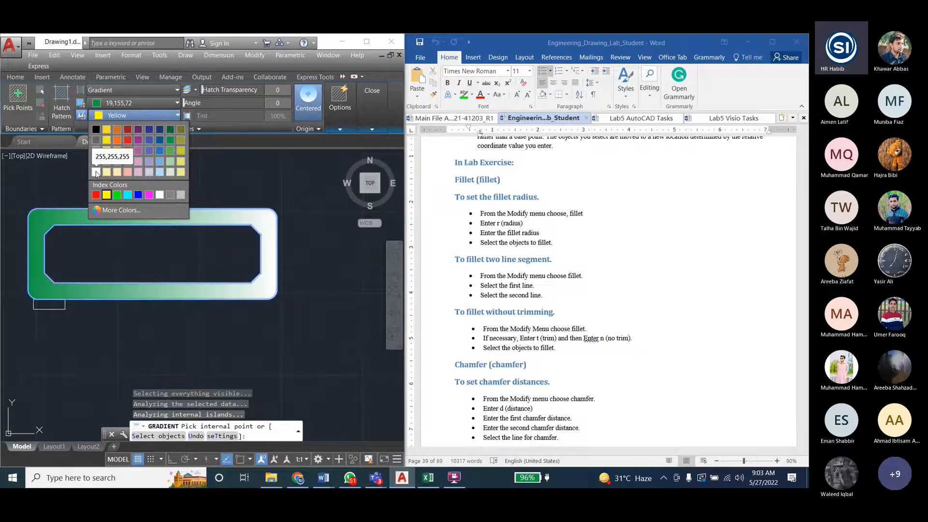
click(161, 194)
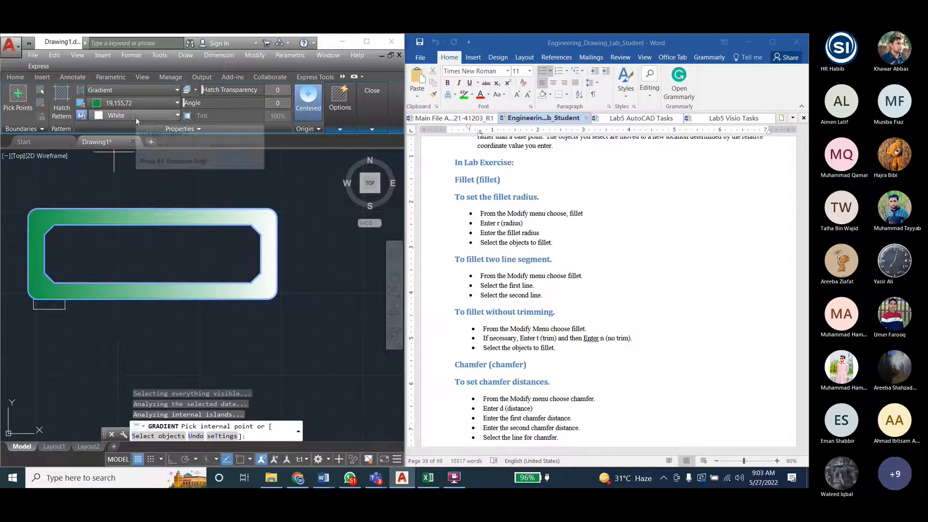
click(144, 102)
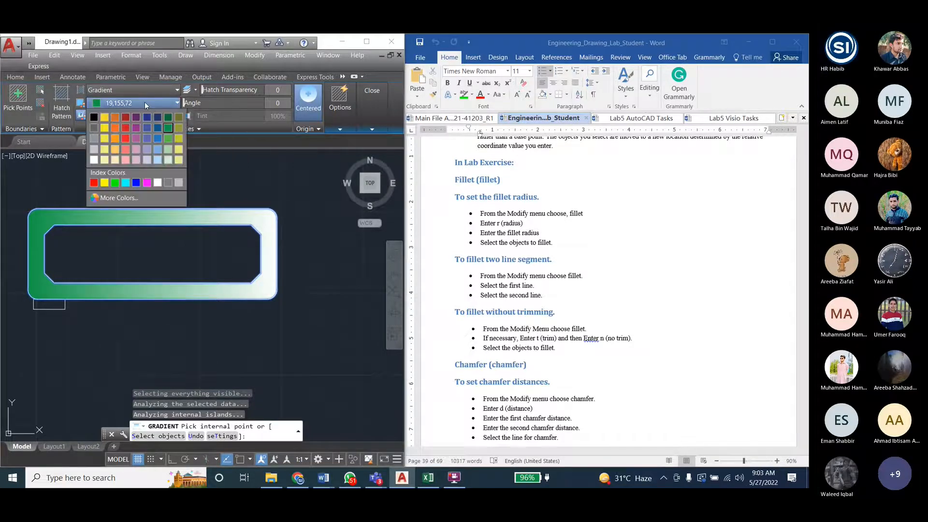
click(115, 181)
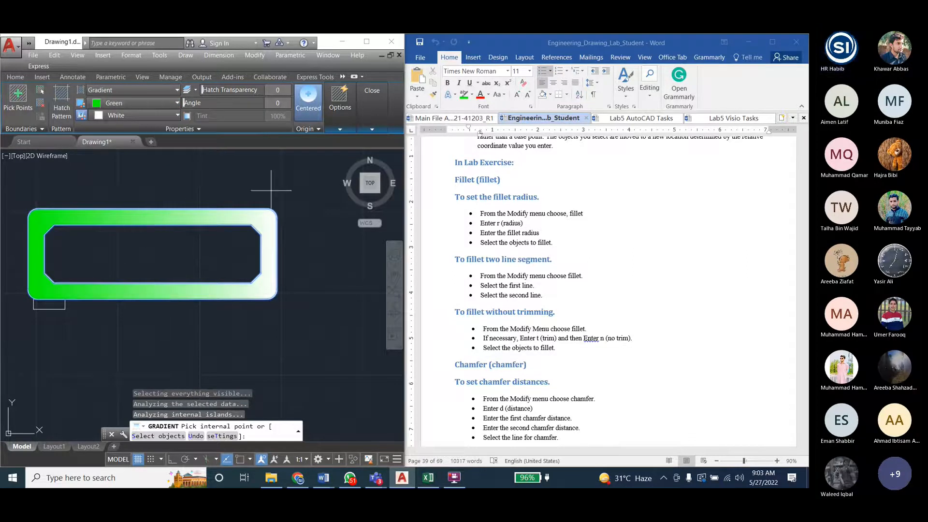
- Switch to File Explorer and open the Lab5 AutoCAD Tasks document from the Lab6 folder inside ED Lab
click(645, 118)
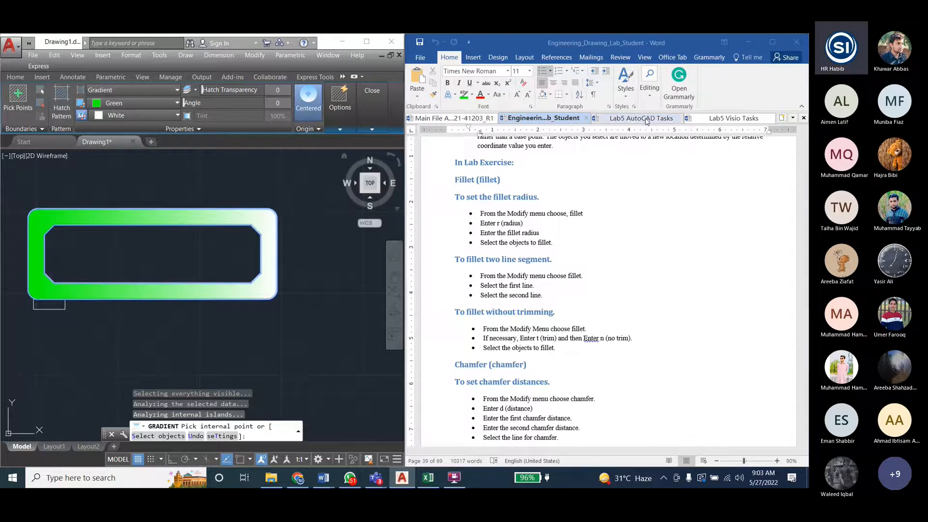
double_click(644, 118)
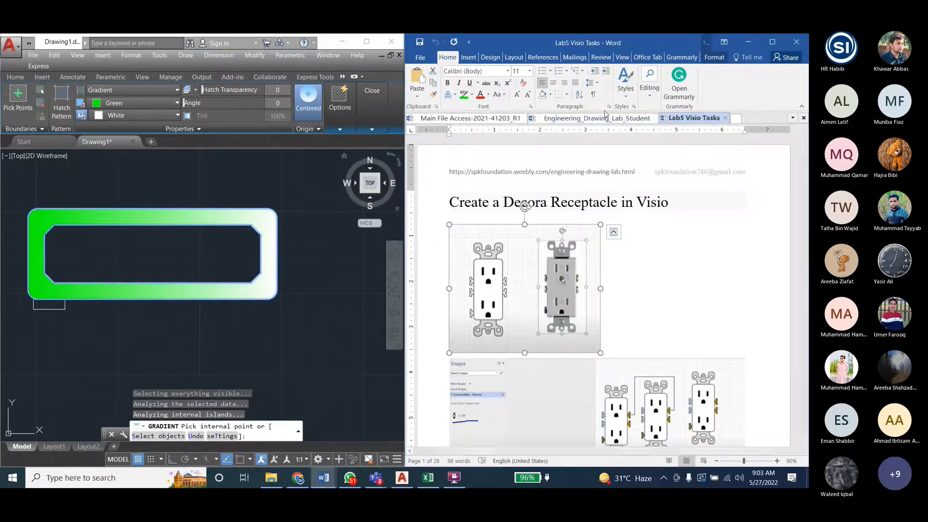
click(271, 478)
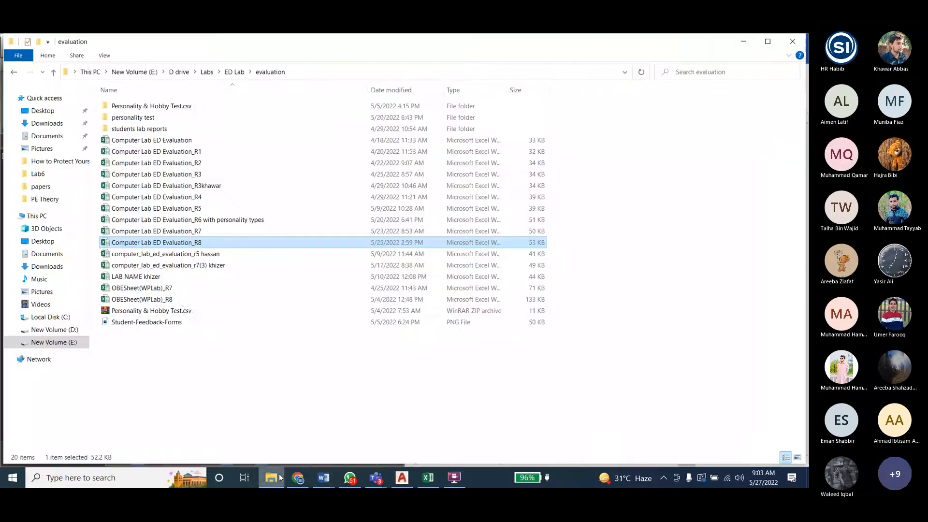
click(235, 71)
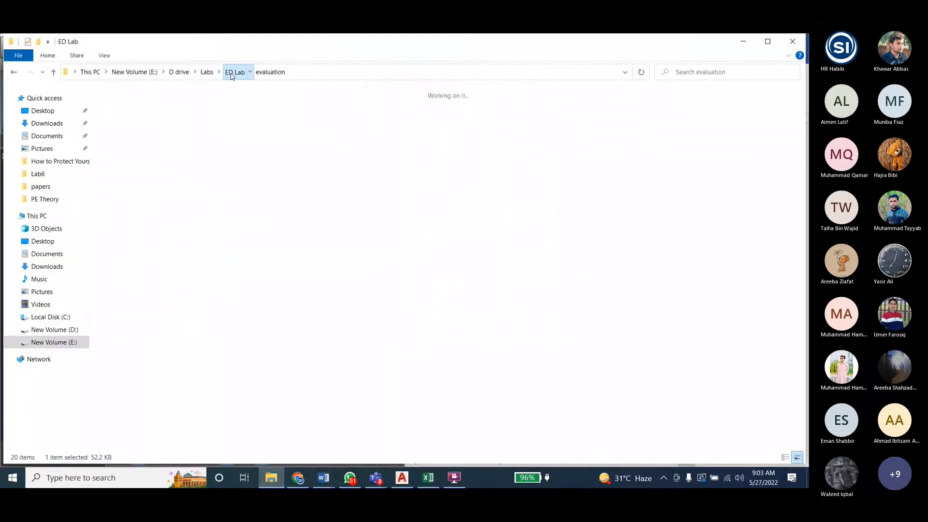
double_click(653, 116)
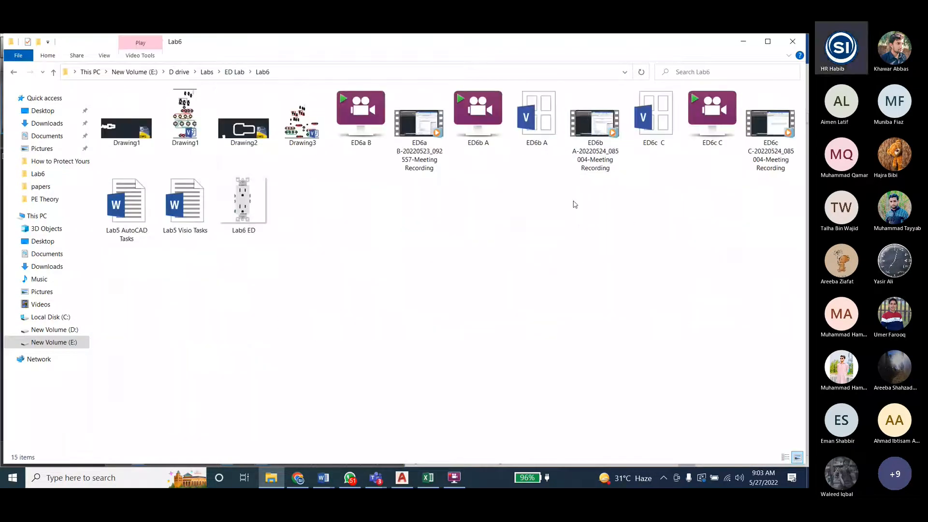
double_click(137, 209)
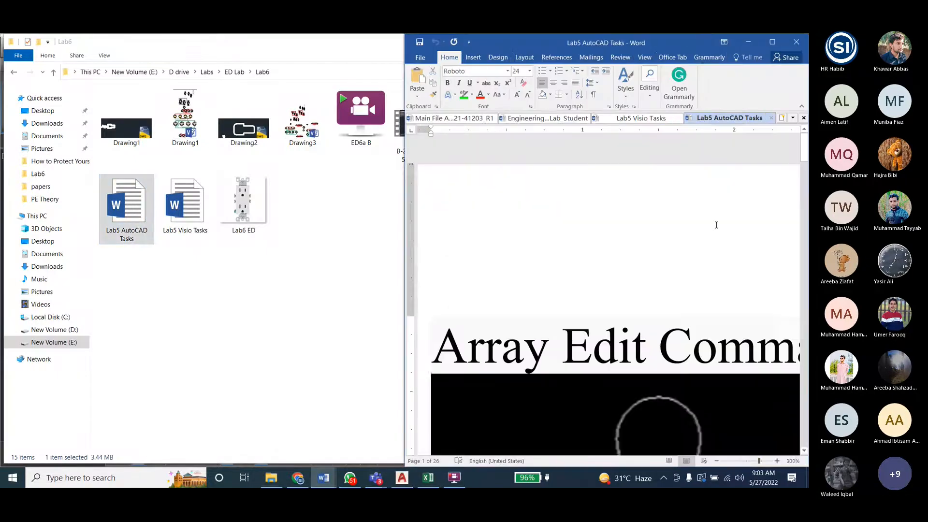
- Bring AutoCAD back beside Word and find the top-view toilet reference image in the Lab5 AutoCAD Tasks document
click(402, 478)
scroll(593, 283, down, 10)
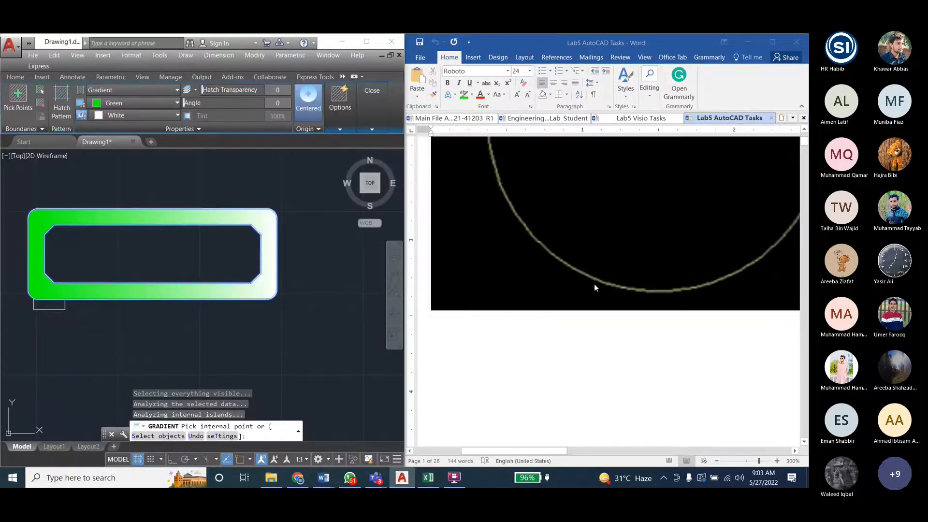
drag(803, 142, 805, 361)
drag(560, 451, 620, 458)
scroll(521, 302, down, 5)
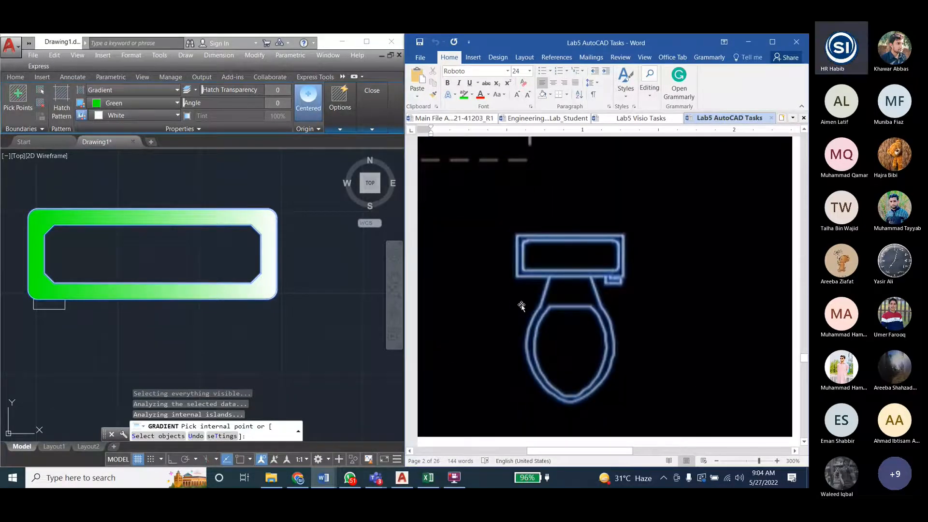
- Back in AutoCAD, finish the tank's gradient fill and compare the drawing with the toilet reference image
click(324, 45)
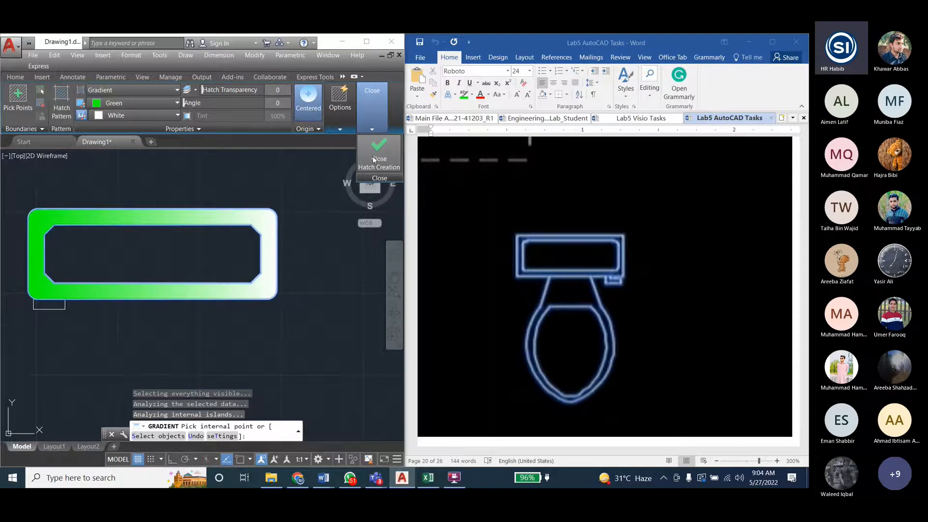
click(373, 159)
scroll(193, 230, down, 2)
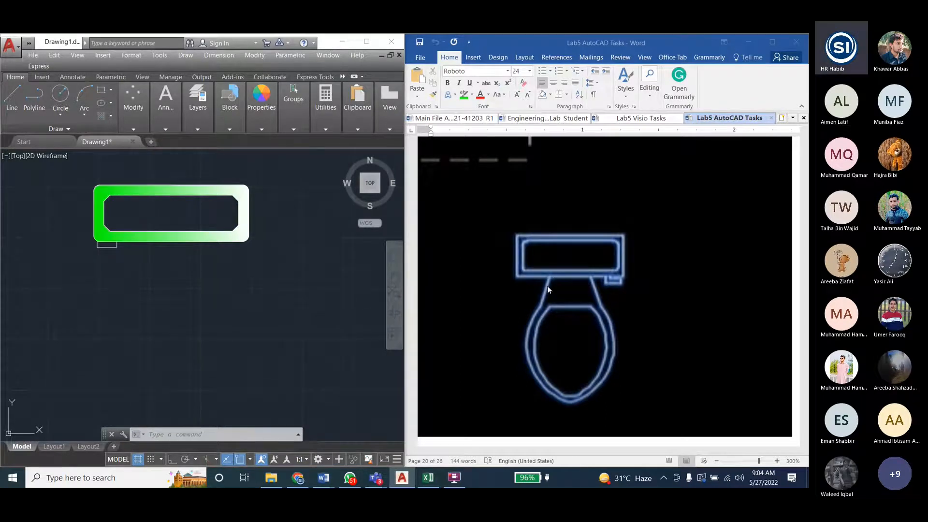
scroll(604, 406, down, 3)
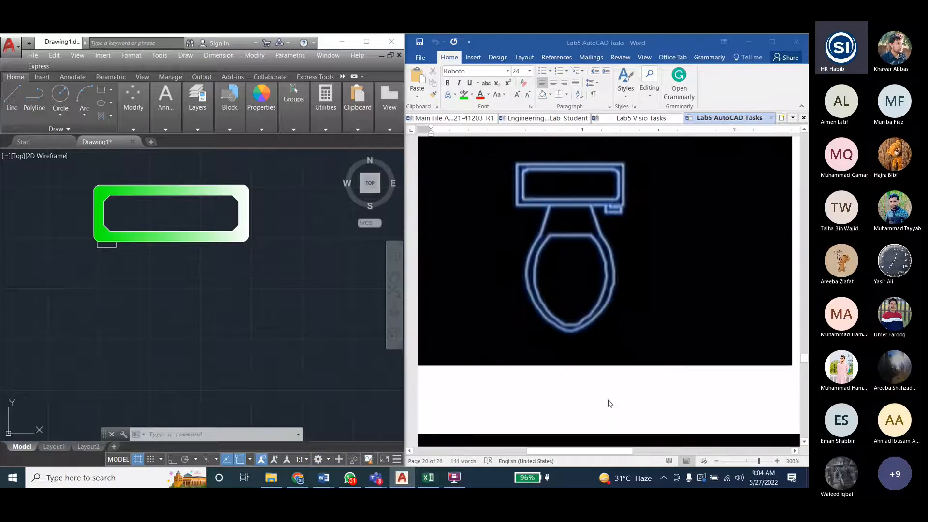
- In the Lab5 AutoCAD Tasks document, find the white-outlined toilet reference whose small handle sits under the tank's left side
drag(578, 452, 520, 454)
scroll(554, 348, up, 3)
scroll(554, 348, down, 3)
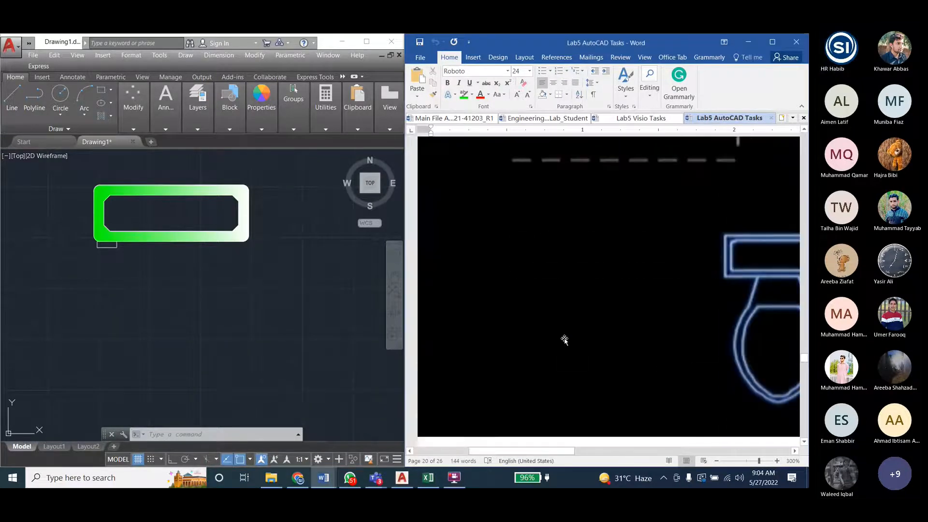
drag(555, 451, 608, 451)
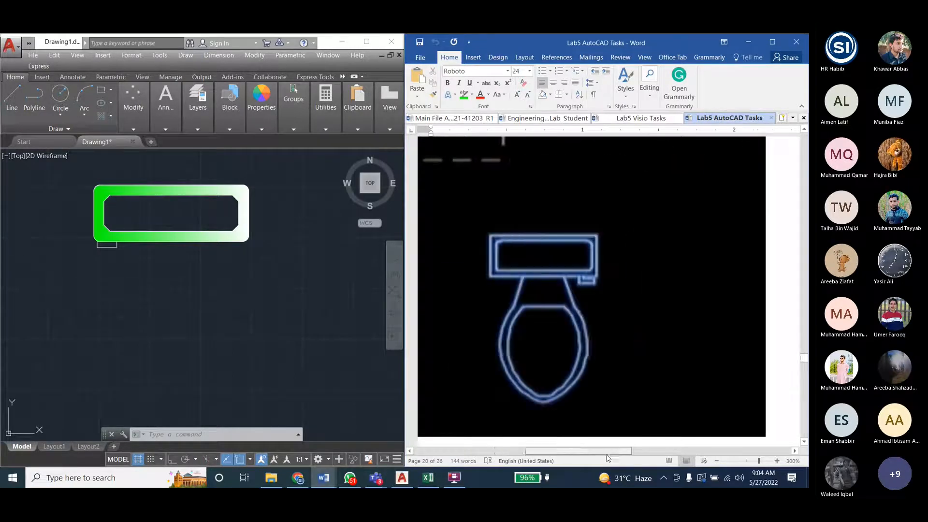
scroll(637, 323, down, 6)
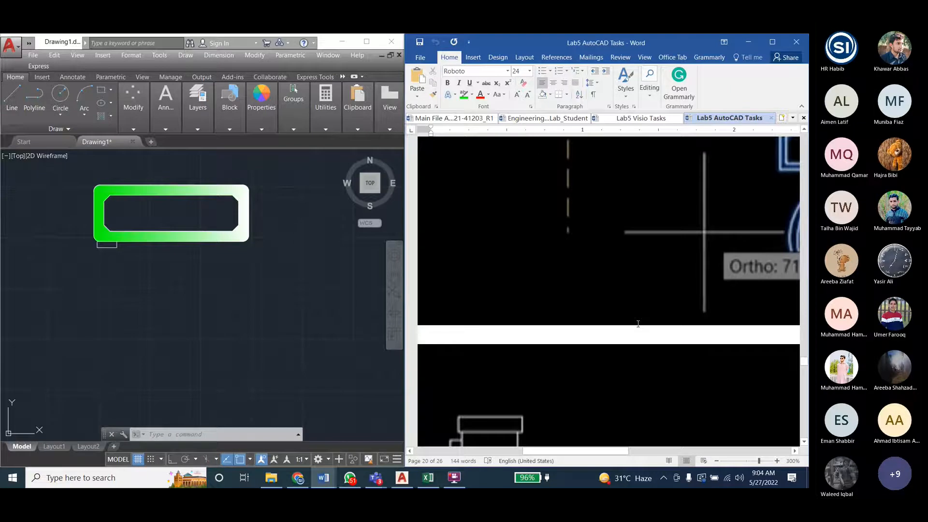
scroll(638, 323, up, 2)
mouse_move(619, 451)
mouse_down()
mouse_move(536, 451)
mouse_move(548, 454)
mouse_up()
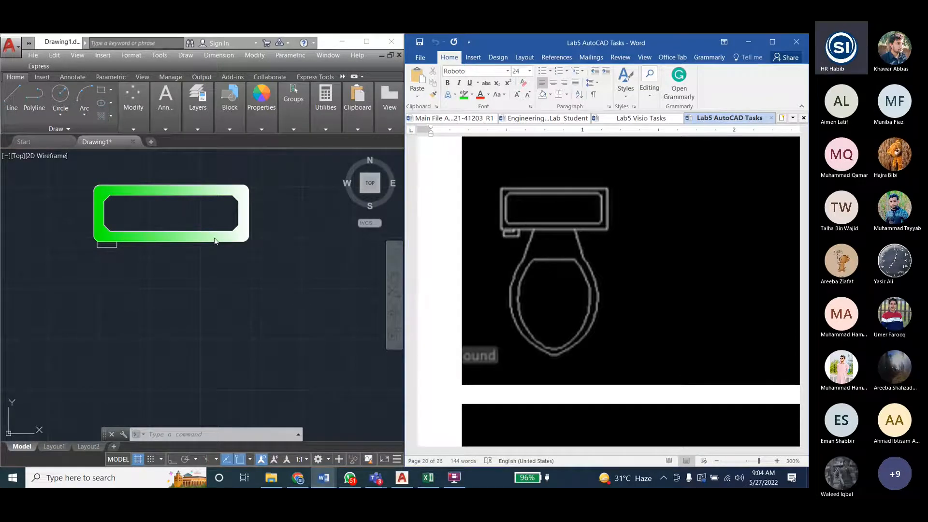
- Back in AutoCAD, draw a vertical centre line from the middle of the tank's inner rectangle down past its lower edge
click(12, 98)
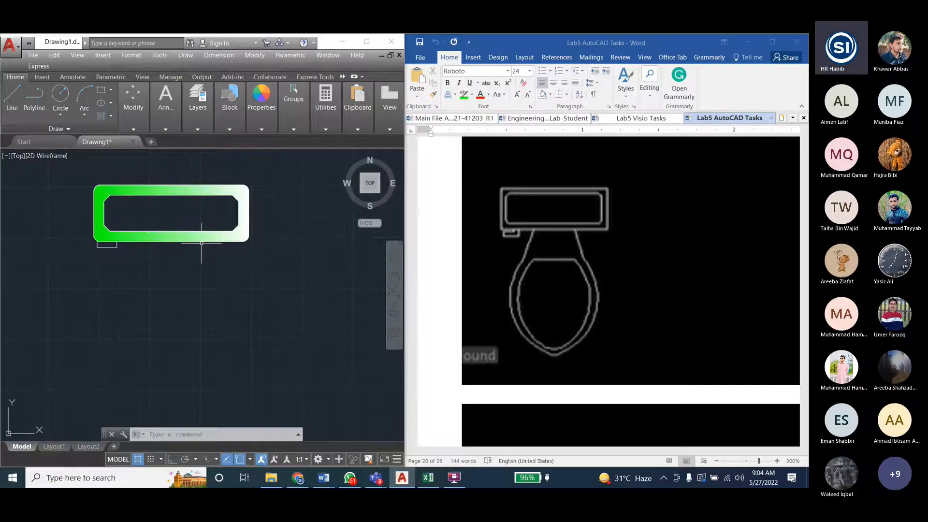
click(13, 100)
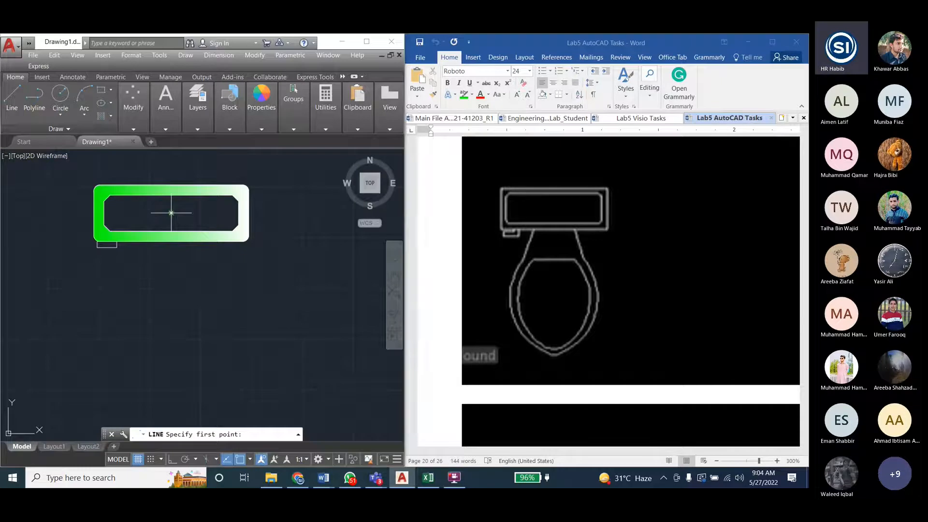
click(171, 213)
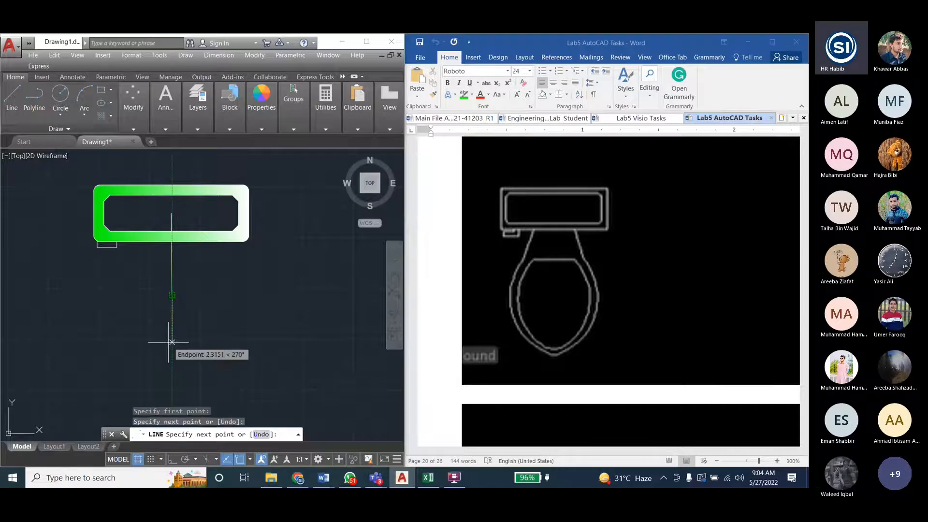
key(Escape)
key(Escape)
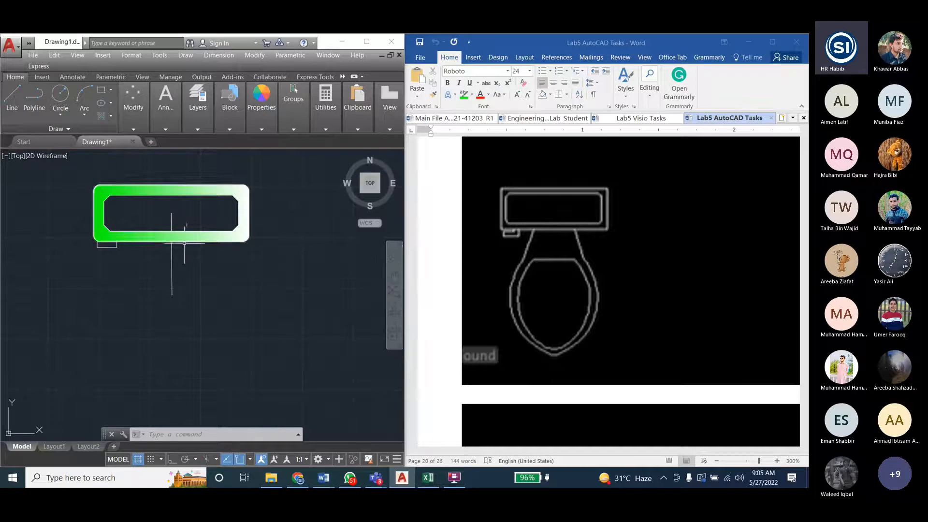
- Draw guide lines along the tank's lower edge: 1 unit at 0° from its midpoint, and from there 2 units at 180°
click(11, 99)
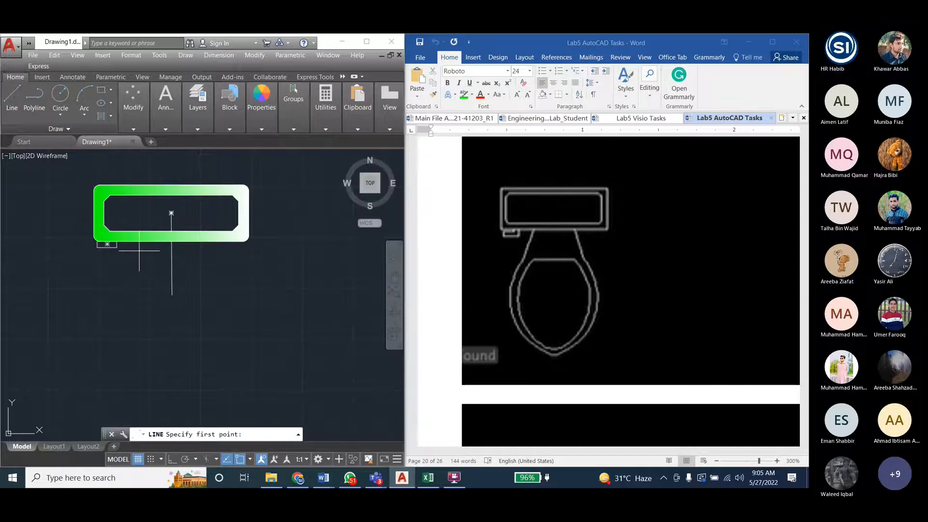
click(171, 241)
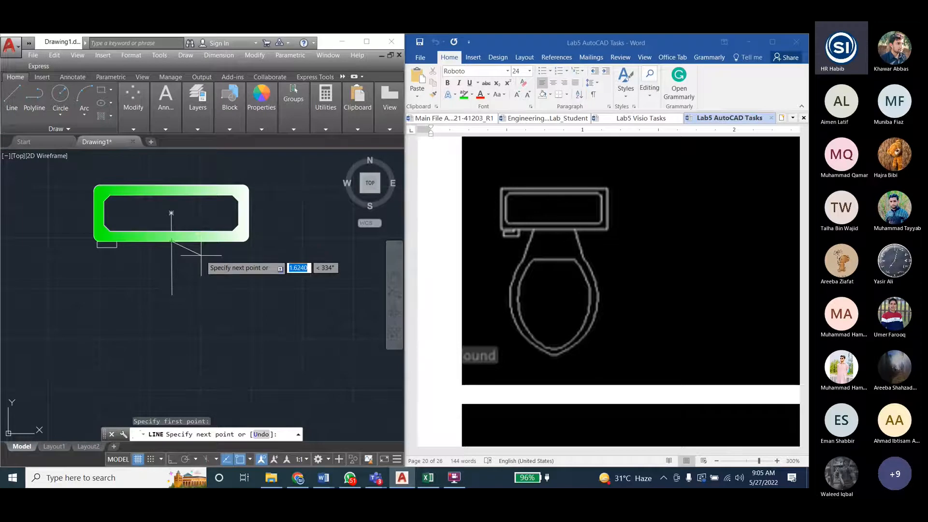
text(1)
key(Tab)
text(0)
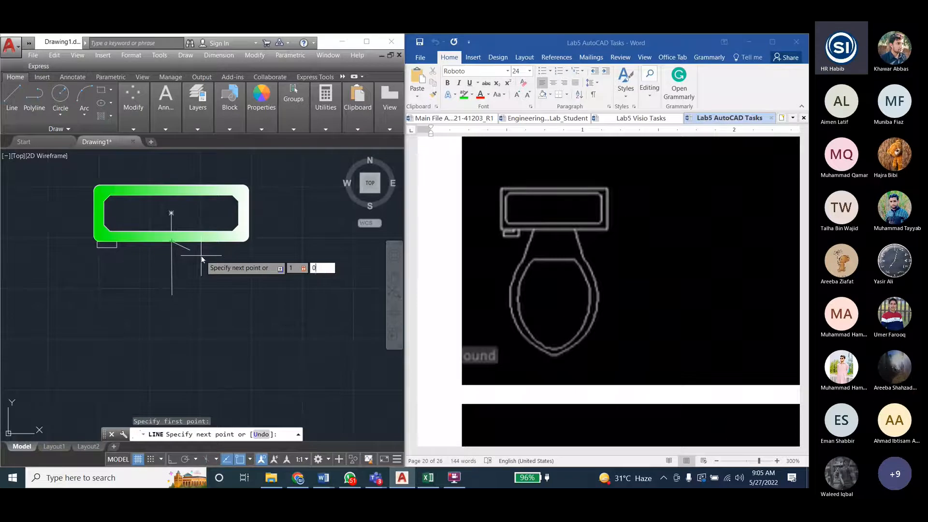
key(Return)
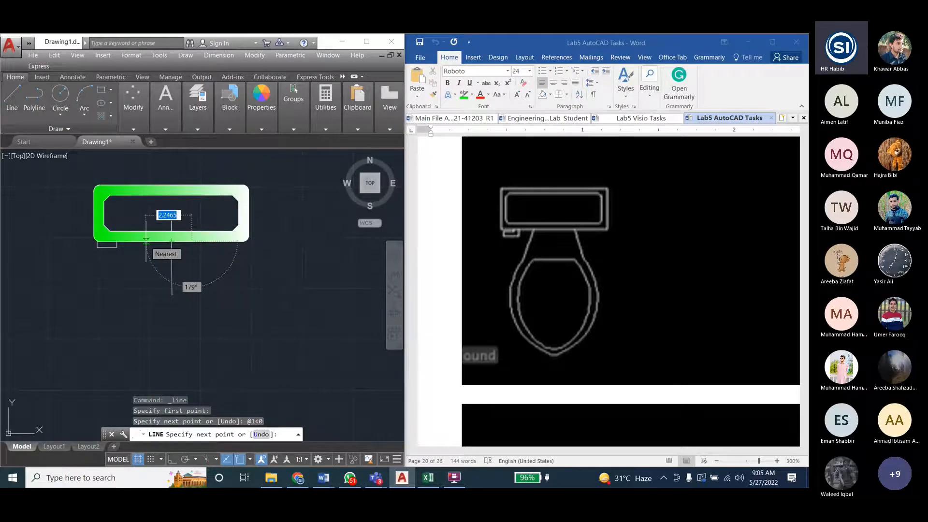
text(2)
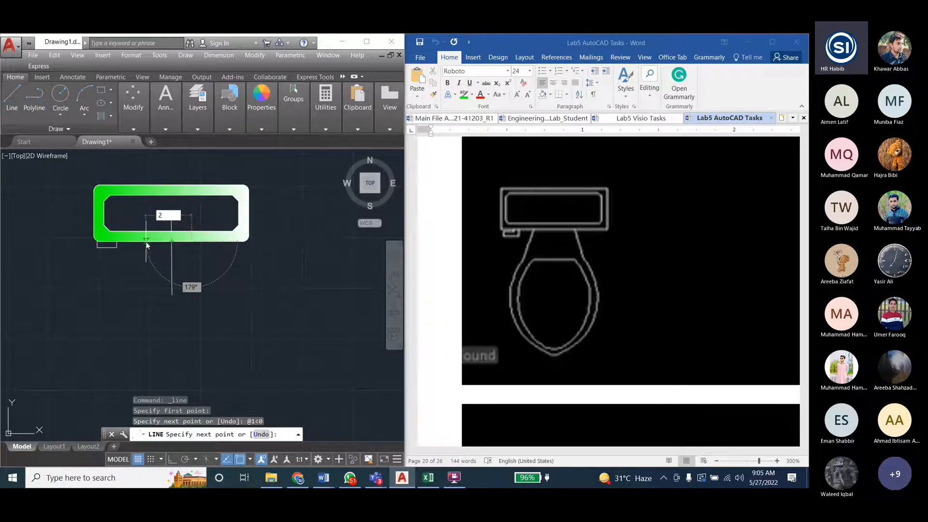
key(Tab)
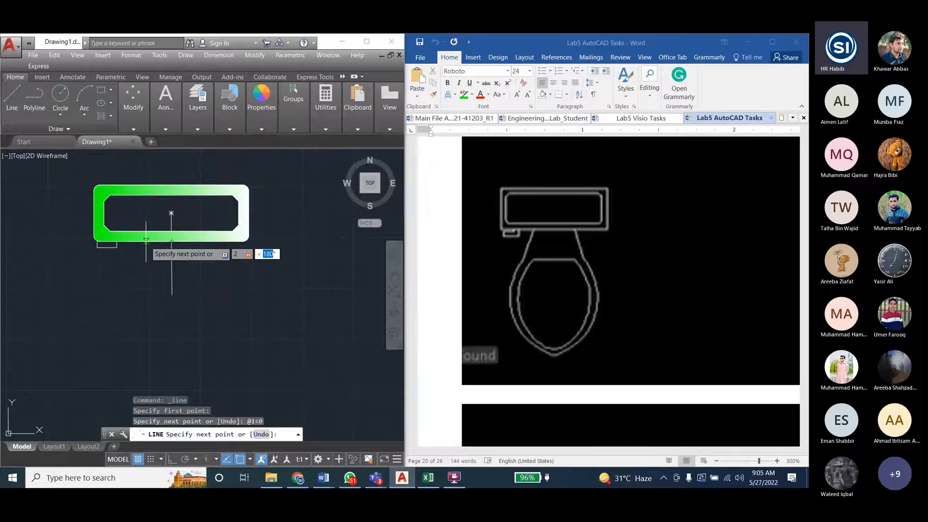
key(Return)
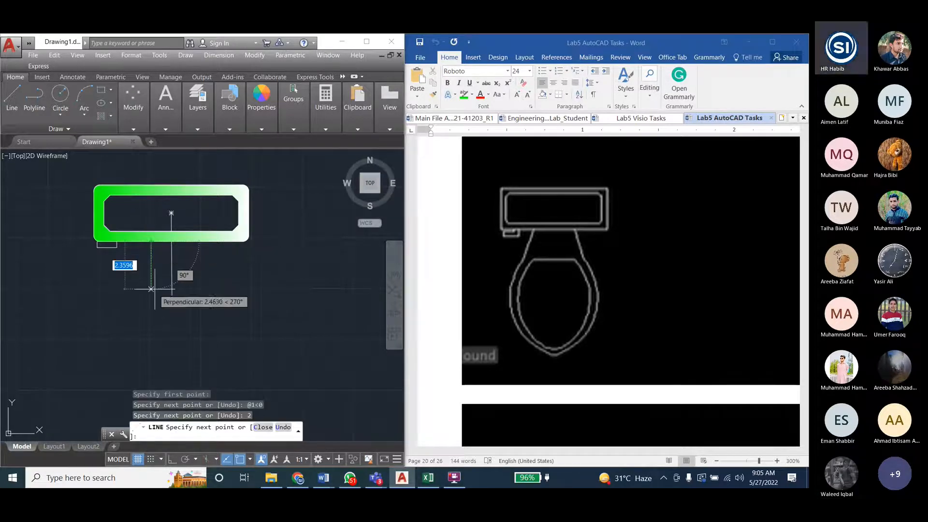
key(Escape)
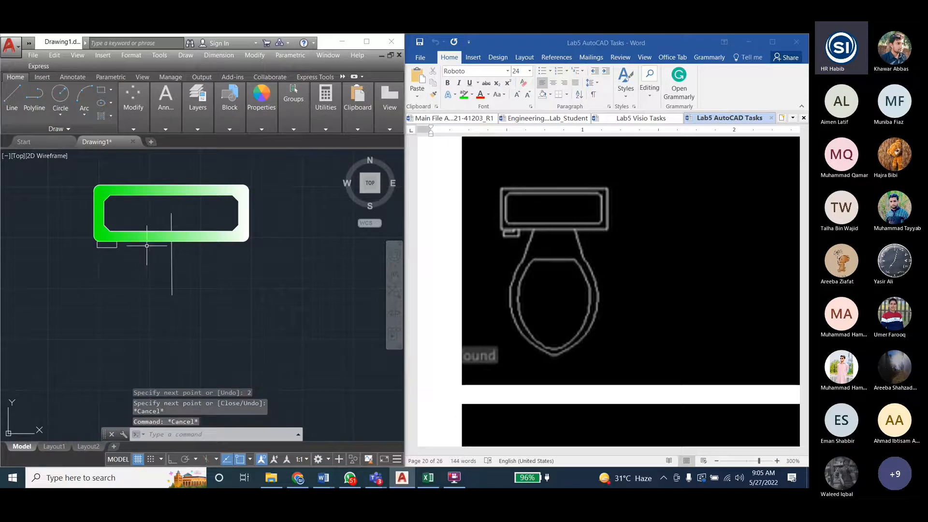
- Start a line at the left end of the 2-unit guide line, try a 1-unit segment at 110°, and undo that segment
click(16, 100)
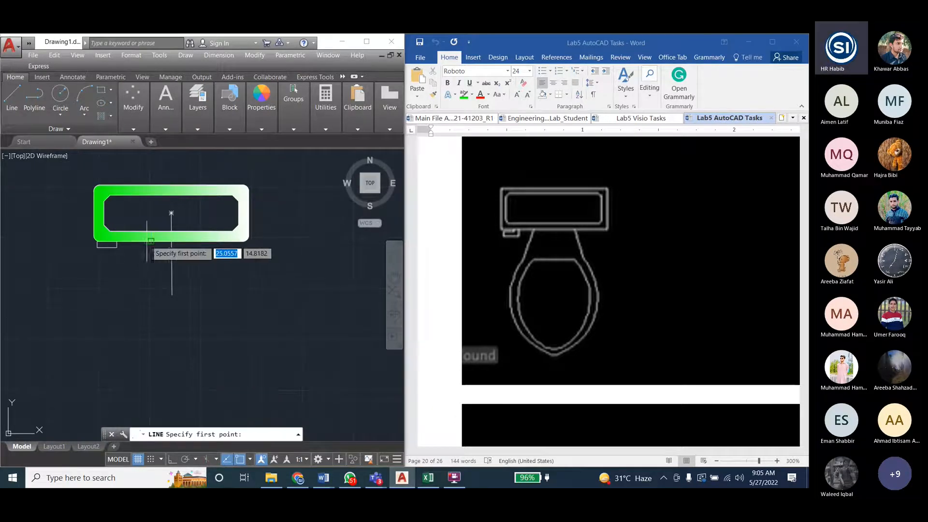
click(152, 240)
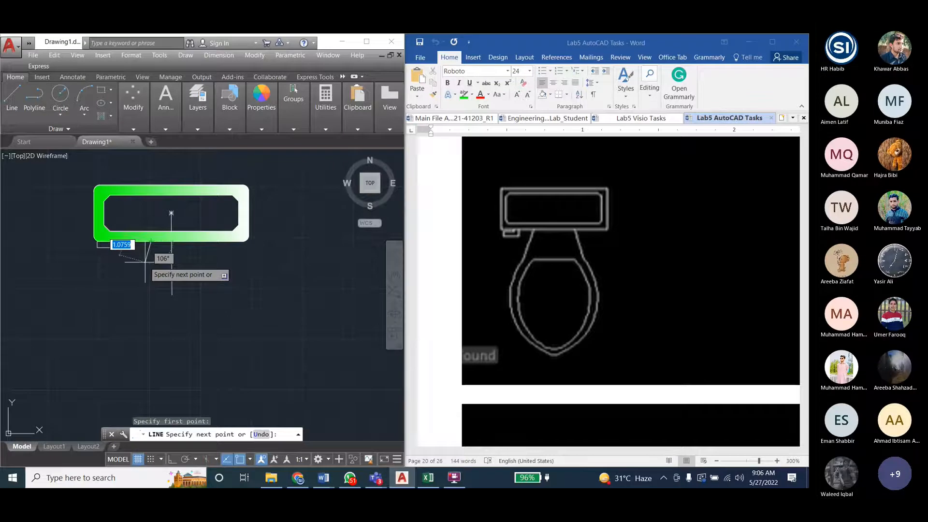
text(1)
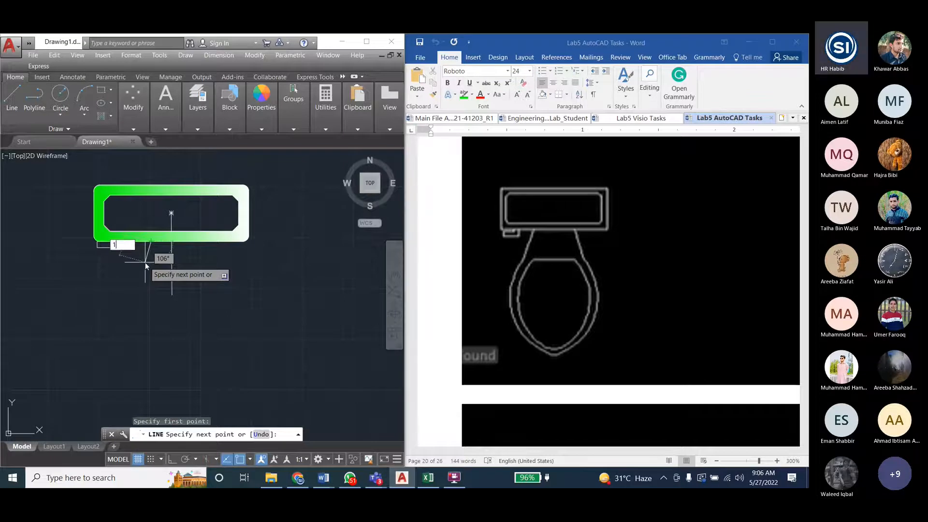
key(Tab)
text(110)
key(Return)
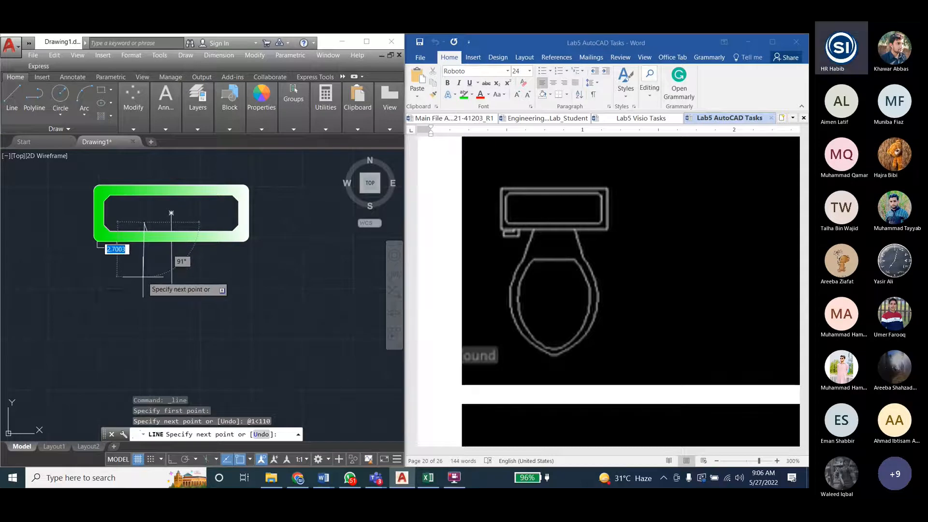
key(ctrl+z)
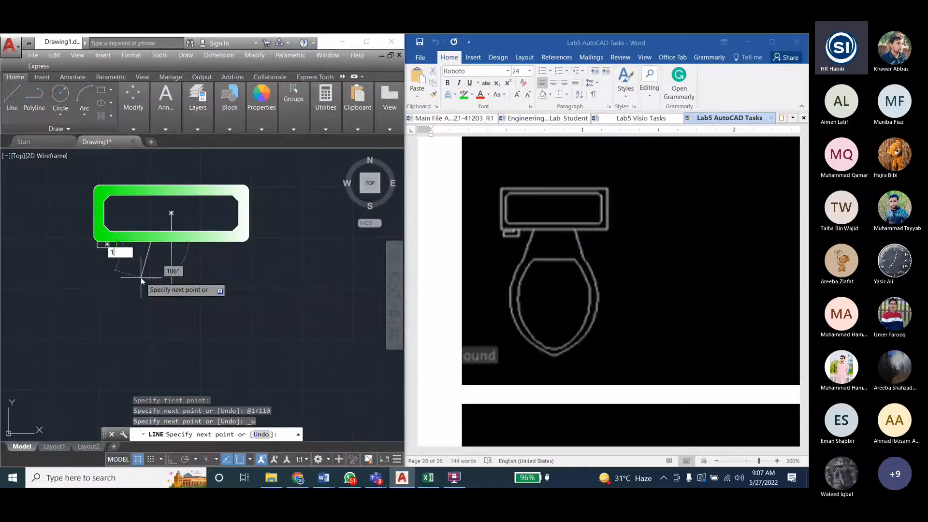
- Draw the left side of the toilet's neck as a segment 1 unit long at -110°
key(Tab)
text(-110)
key(Return)
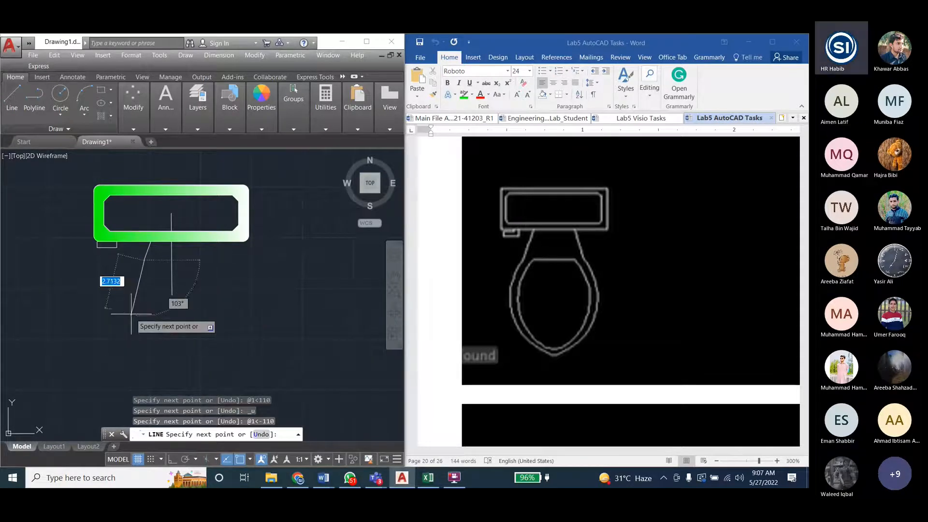
key(Escape)
- Draw the right side of the neck from the guide line's right end, 1 unit long at -70°
key(Return)
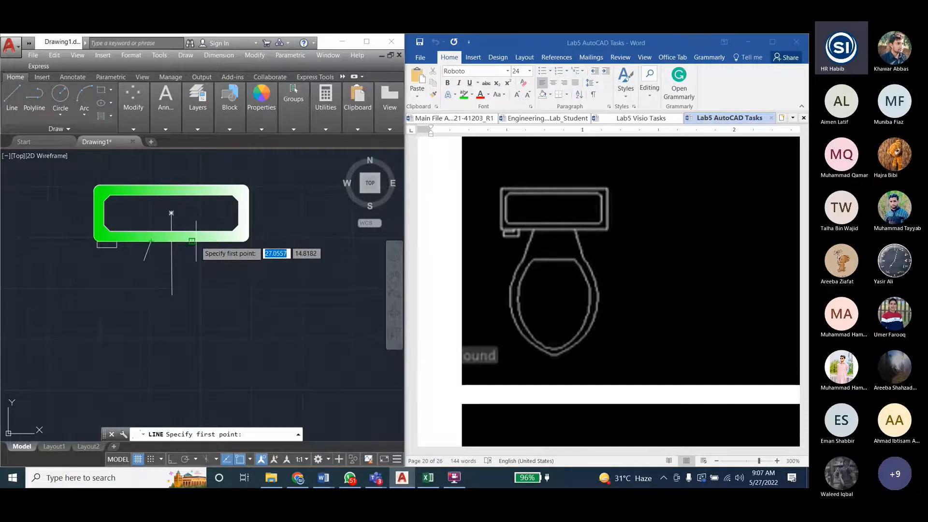
click(192, 240)
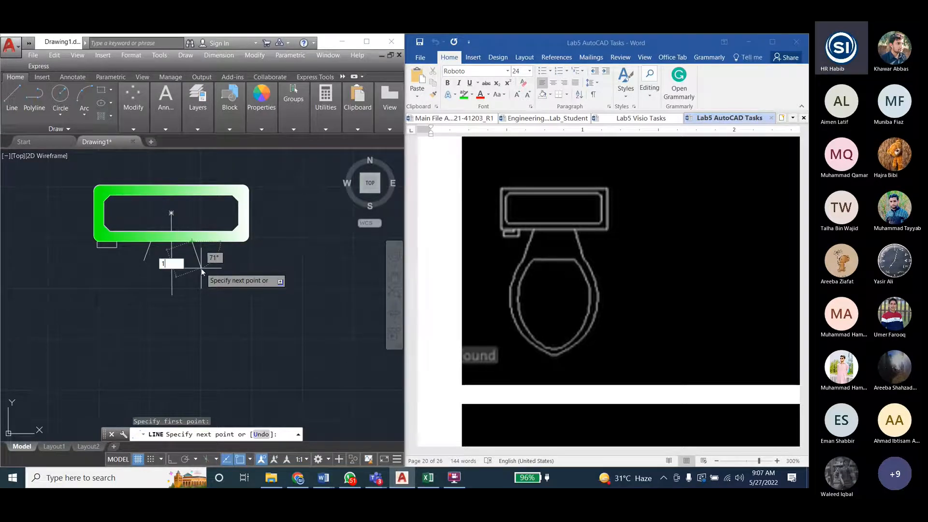
text(1)
key(Tab)
text(-70)
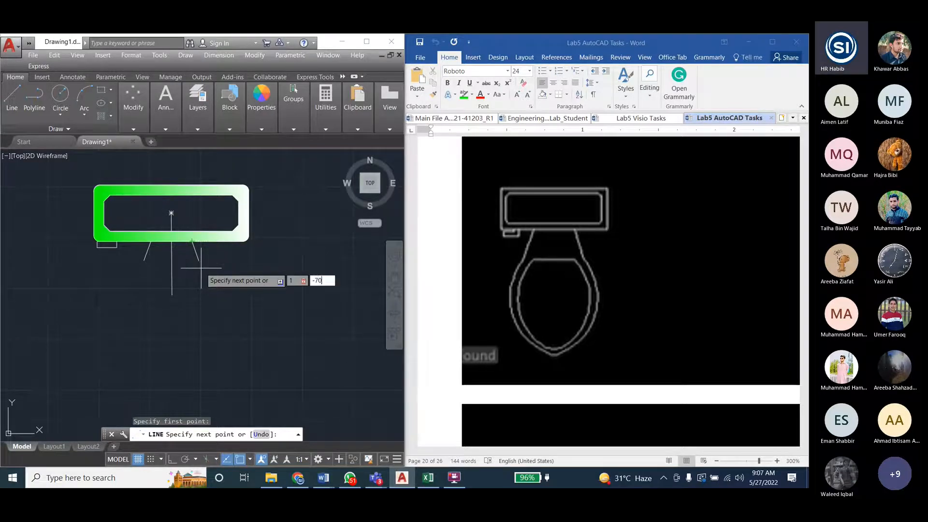
key(Return)
key(Escape)
key(Escape)
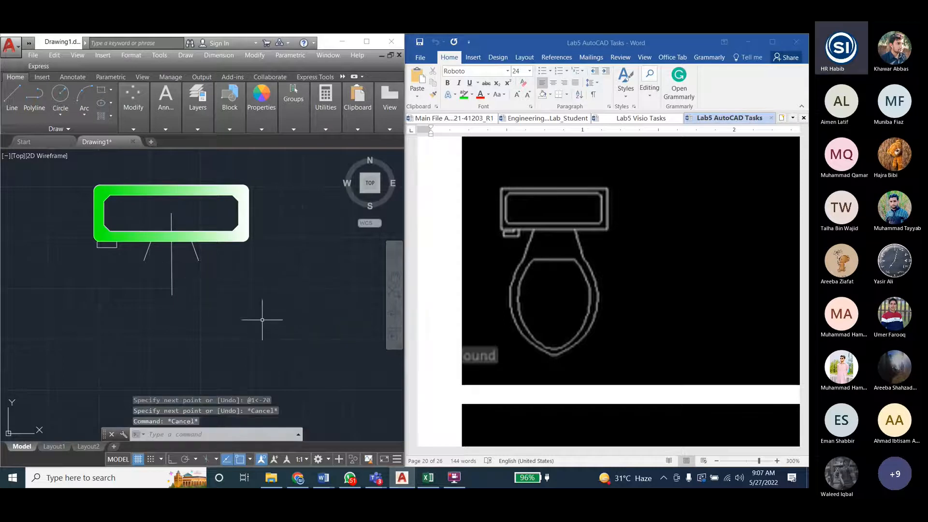
- Delete the two horizontal guide lines along the tank's lower edge
click(183, 240)
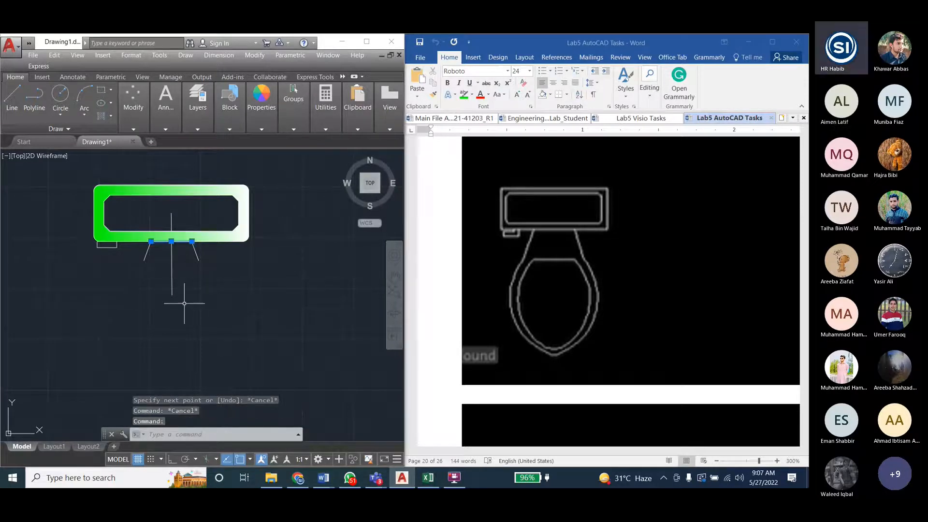
key(Delete)
click(176, 240)
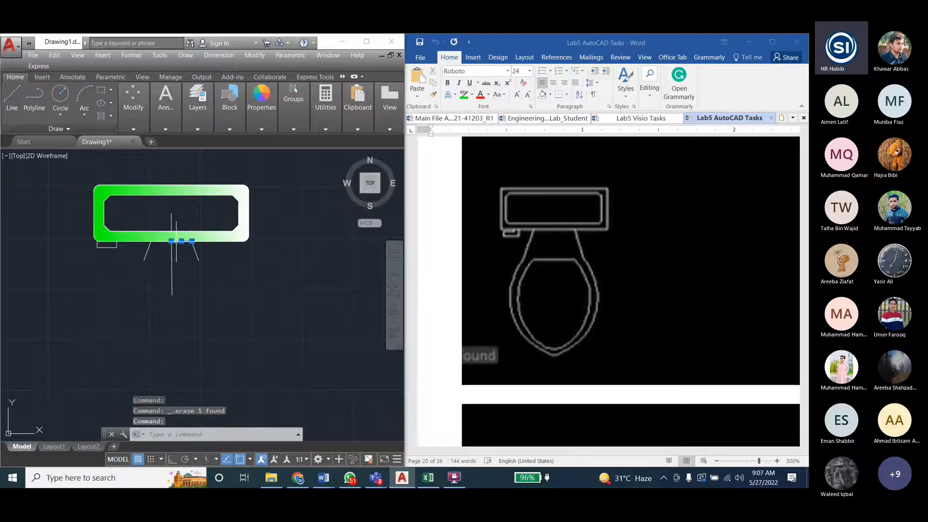
click(187, 268)
scroll(186, 266, up, 5)
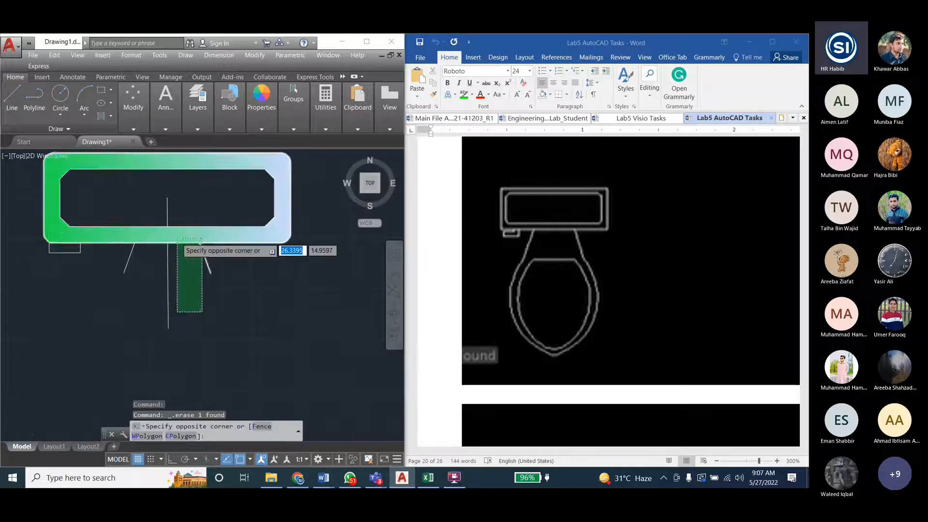
scroll(185, 251, down, 10)
click(226, 289)
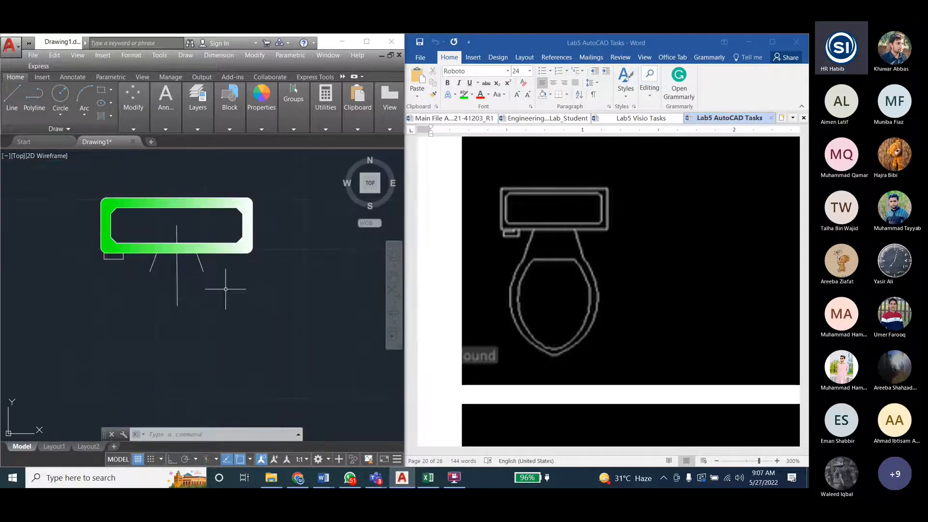
key(Escape)
key(Escape)
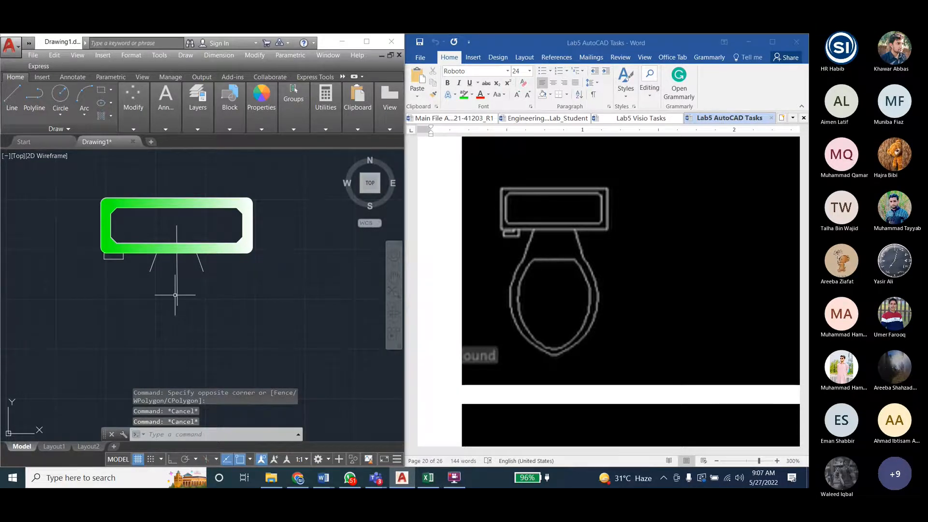
- Stretch the lower end of the vertical centre line straight down, well below the neck lines
click(176, 295)
click(177, 305)
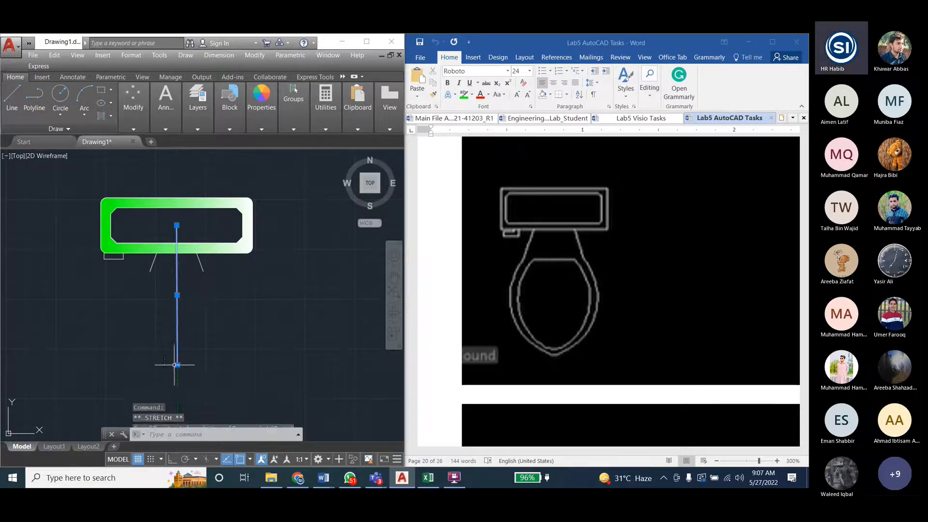
click(177, 365)
key(Escape)
key(Escape)
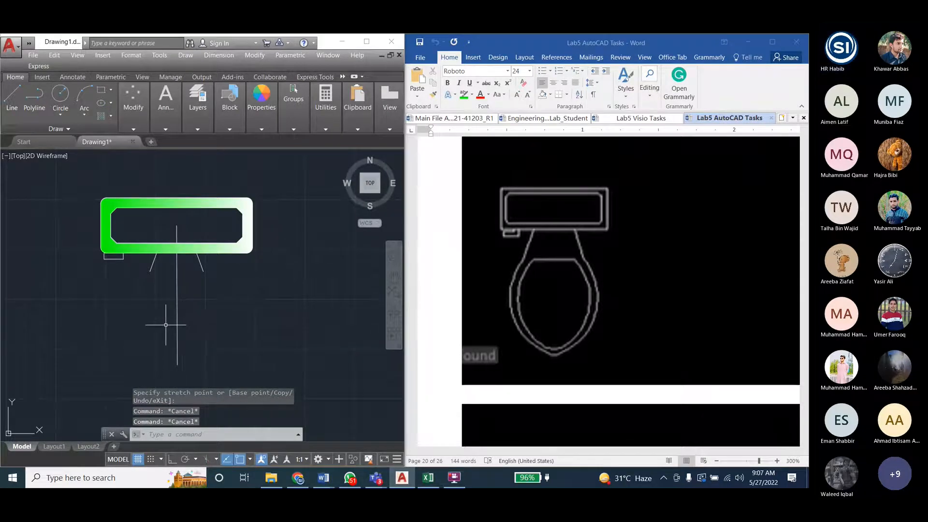
click(84, 115)
click(87, 128)
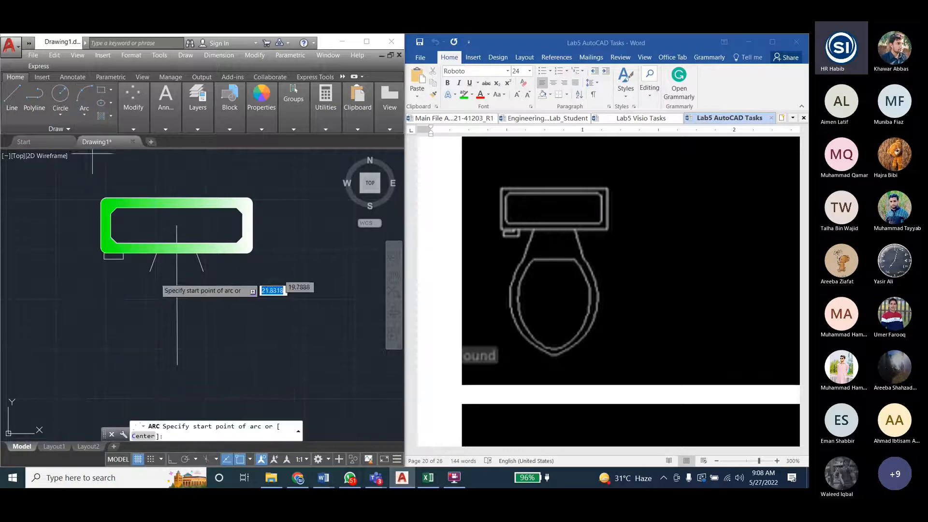
click(150, 272)
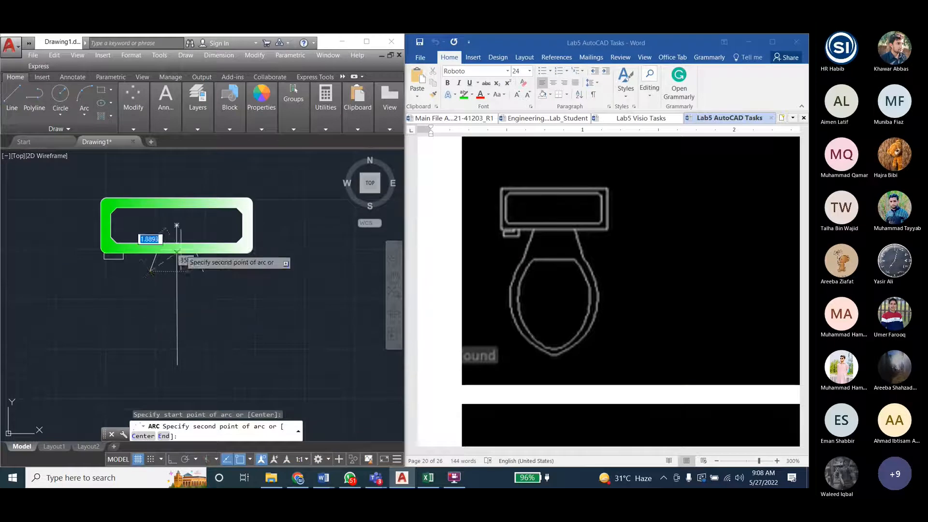
key(Escape)
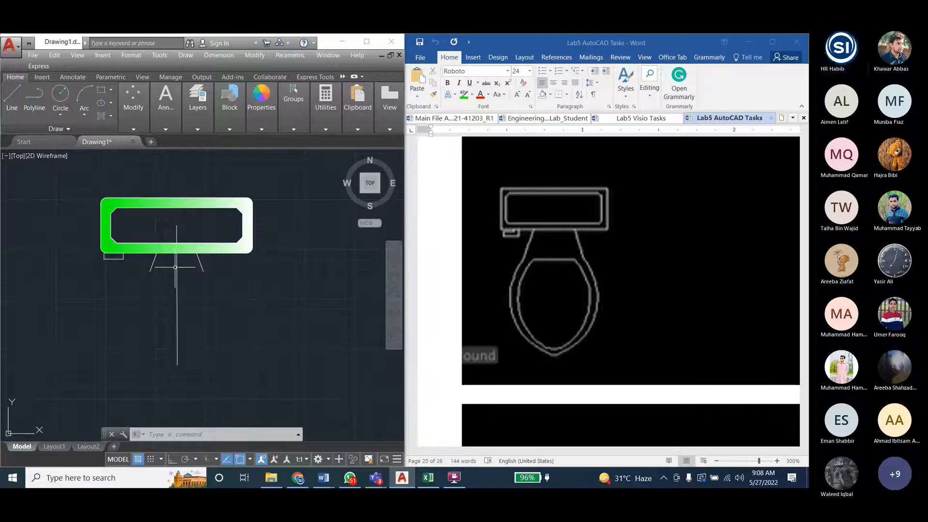
- Draw a line segment 2.5 units long at -90° from where the centre line crosses the tank's lower edge
click(12, 96)
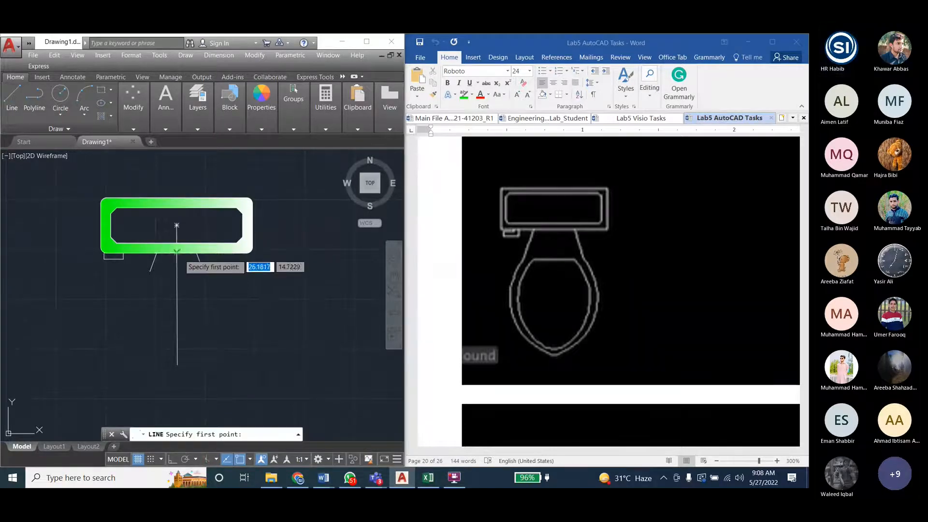
click(176, 253)
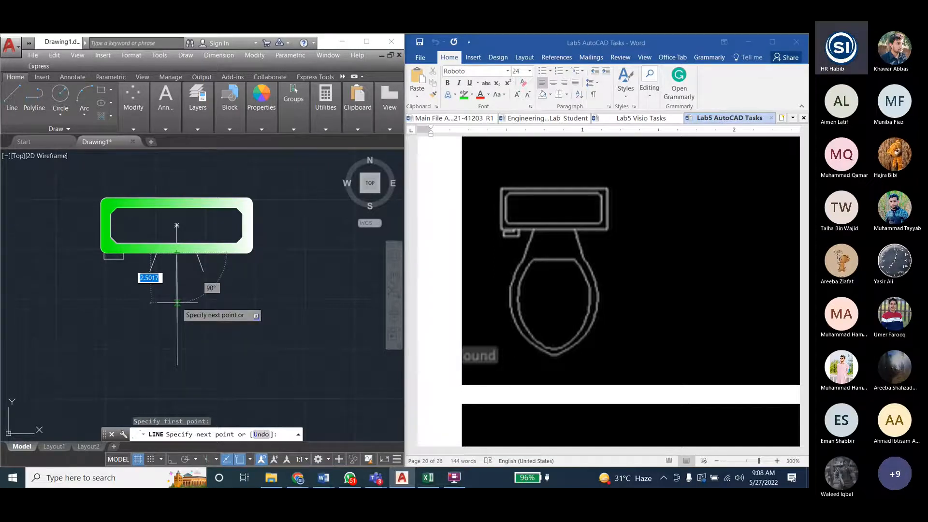
text(2)
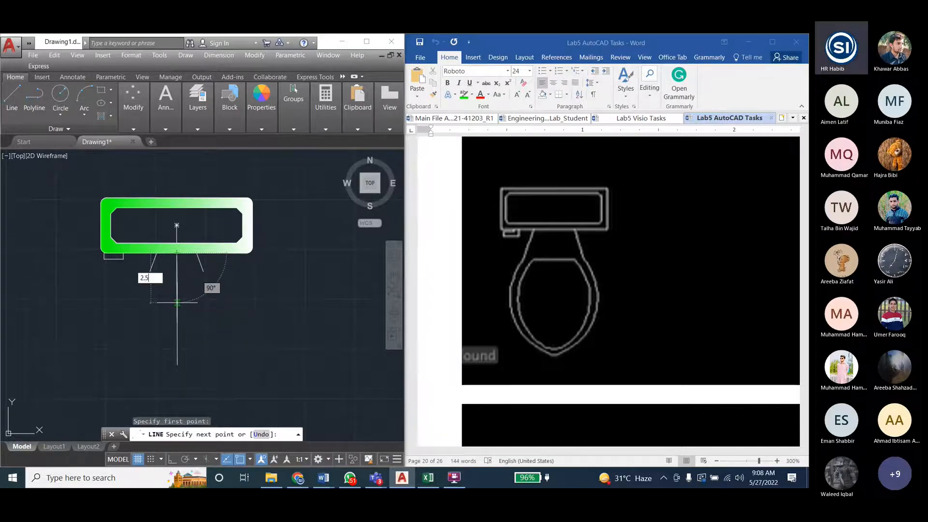
text(.5)
key(Tab)
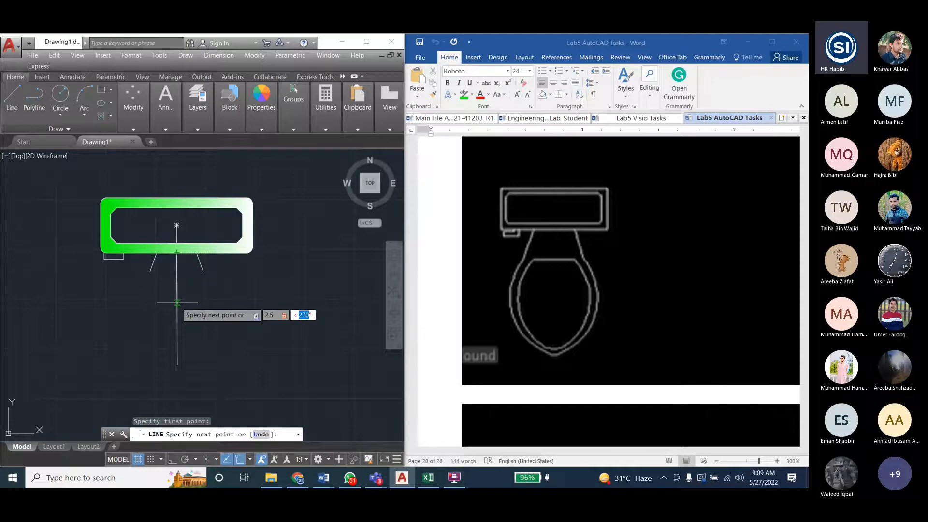
text(9)
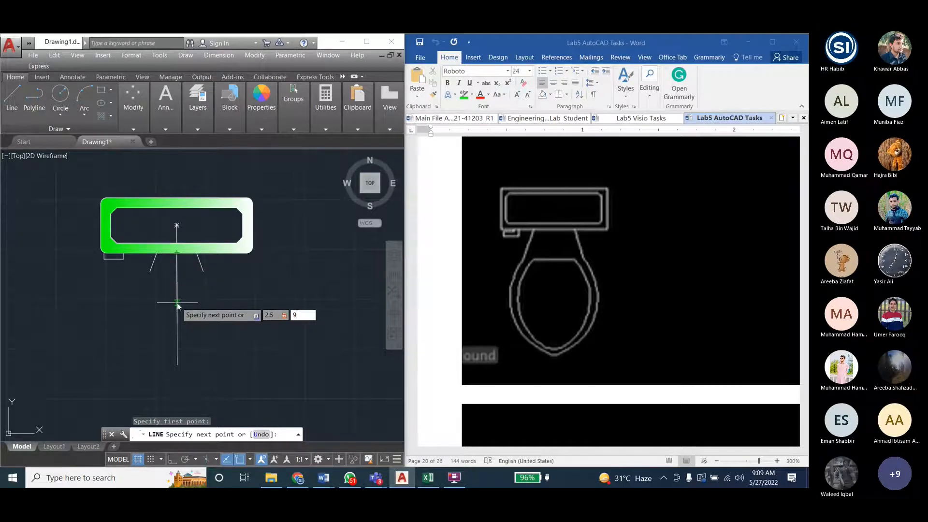
text(90)
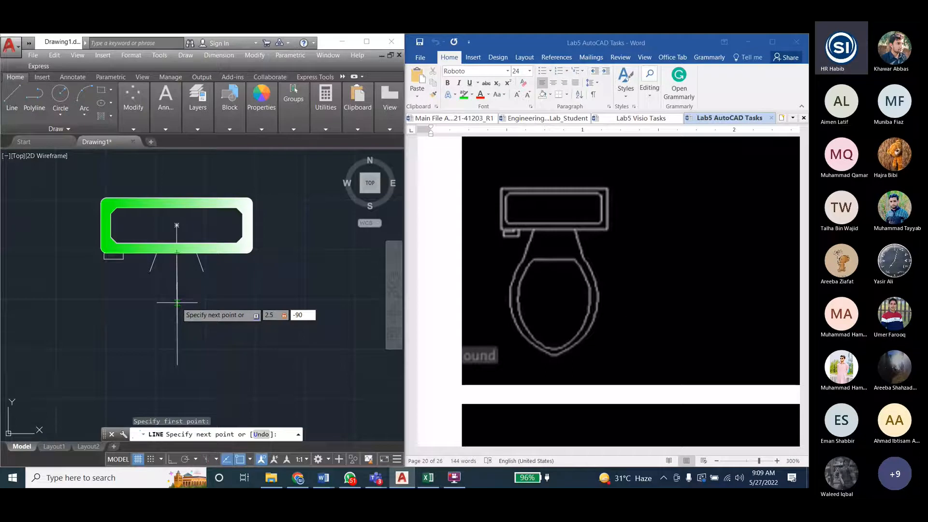
key(Return)
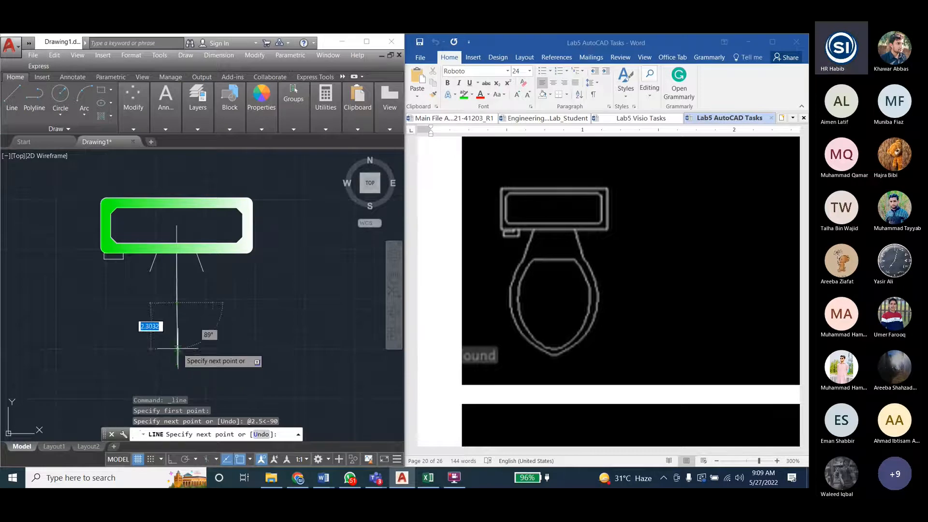
- Continue the line straight down with a second segment 2.5 units long at -90° and end it there
text(2.5)
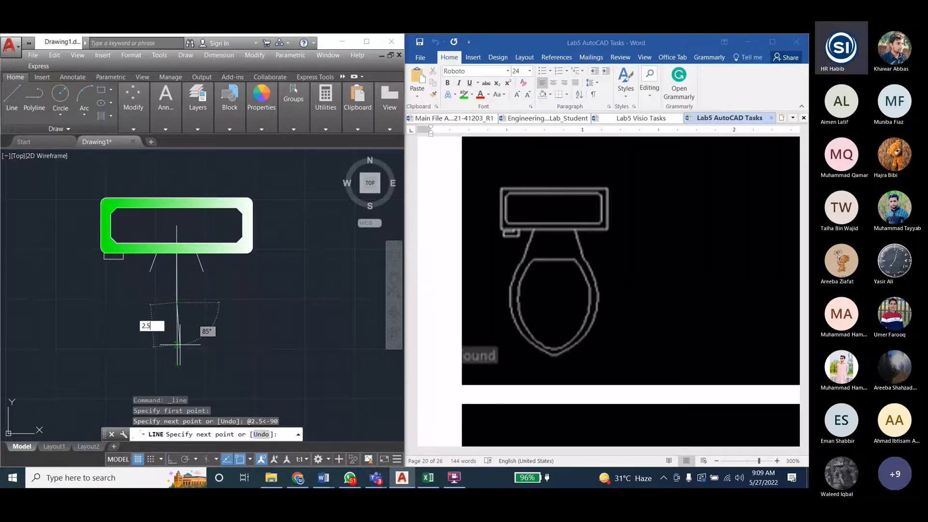
key(Tab)
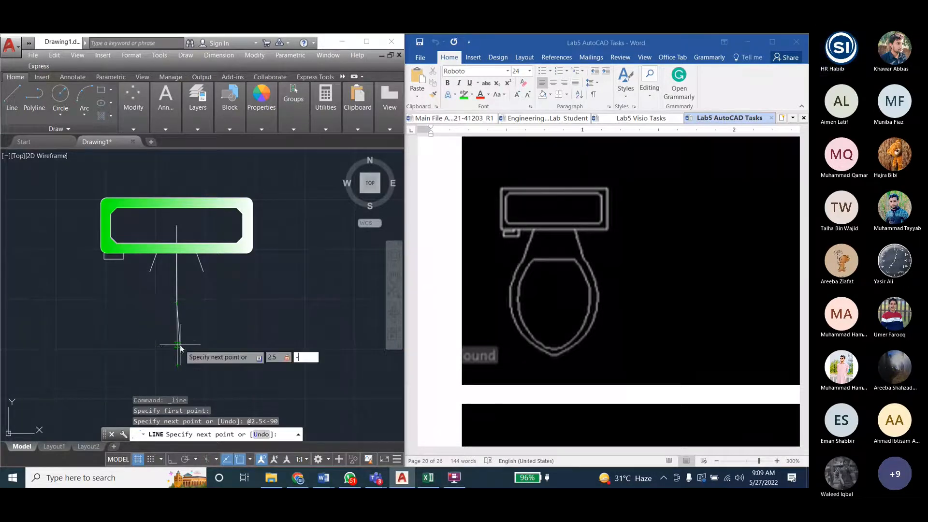
text(-9)
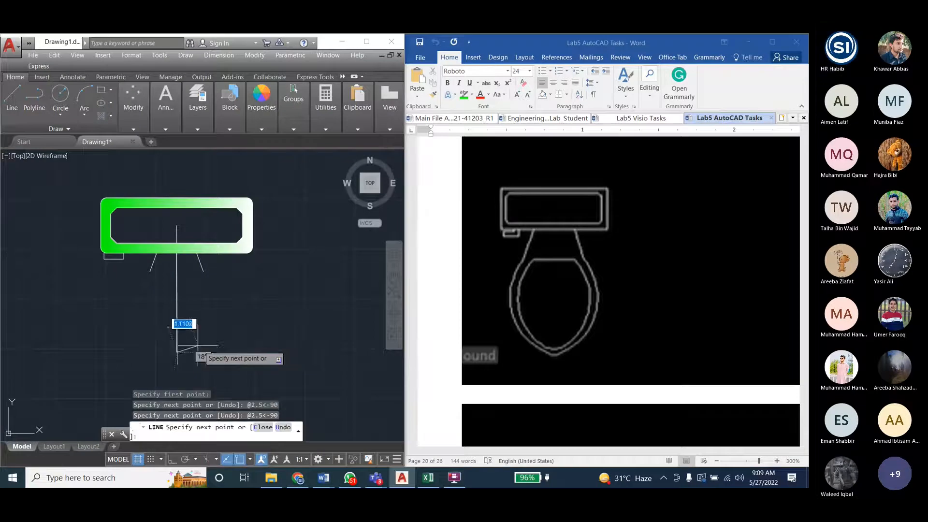
key(Escape)
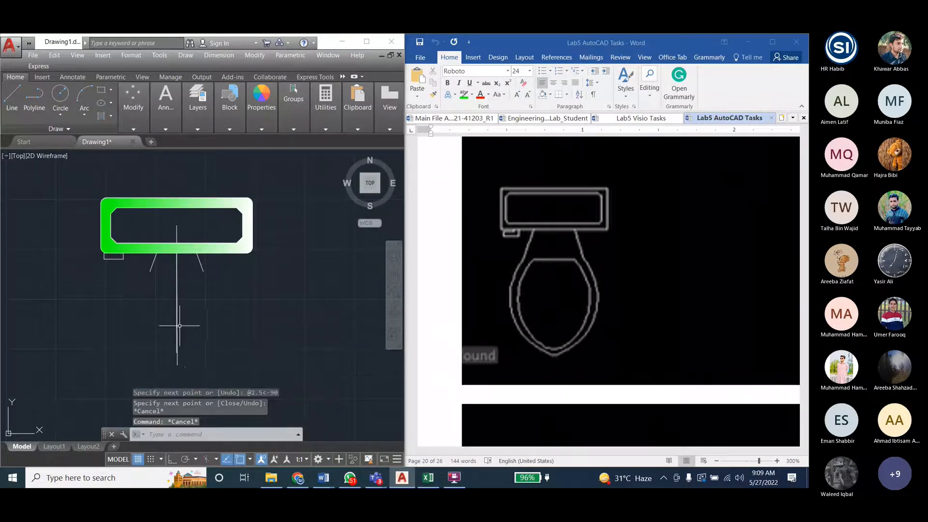
key(Escape)
key(Escape)
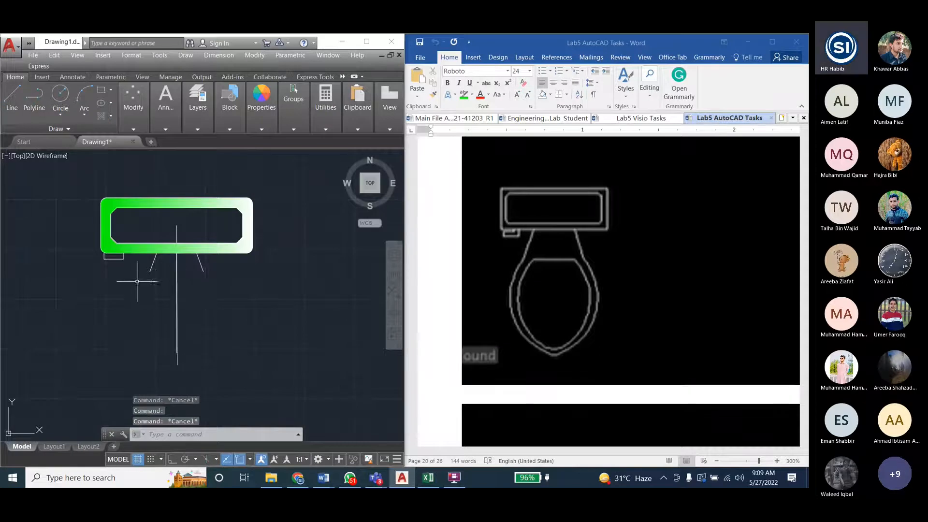
- Draw the bowl's left arc from the left neck line's lower end, through a point level with the two segments' joint, to the second segment's lower end
click(83, 99)
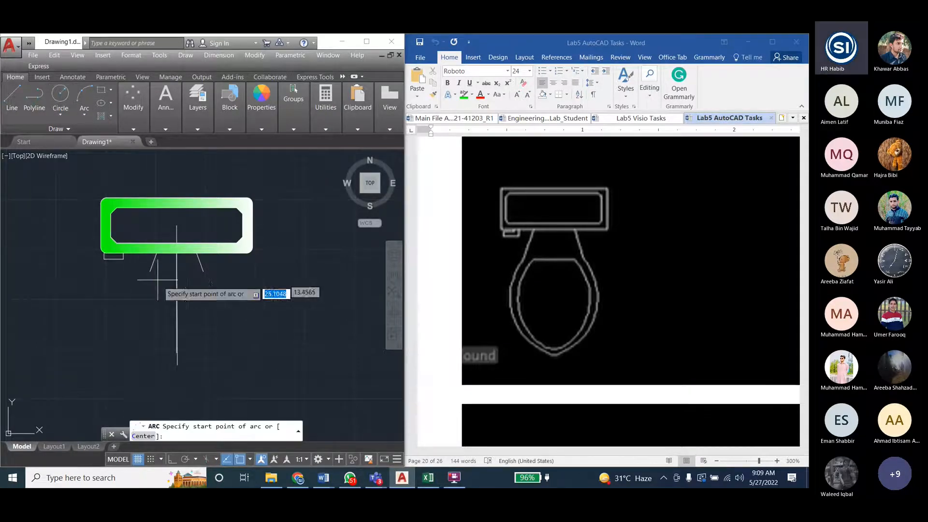
click(150, 271)
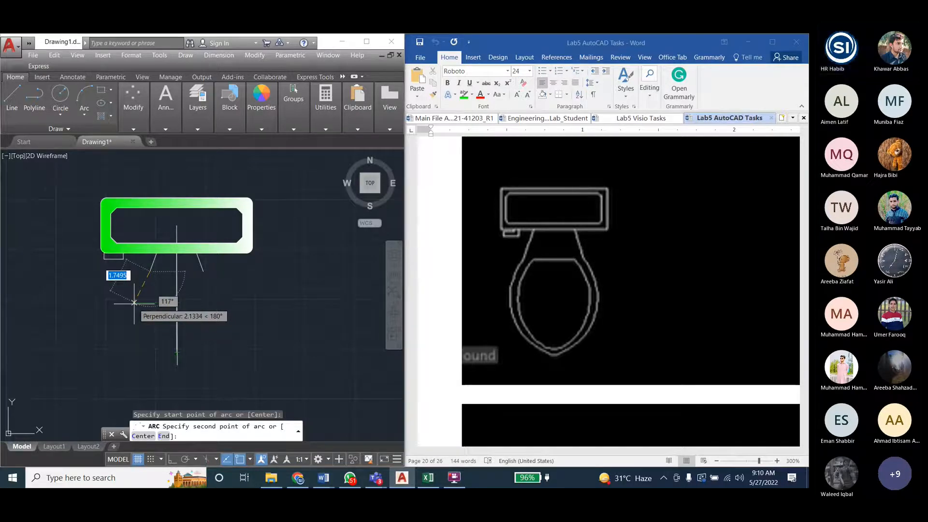
click(131, 302)
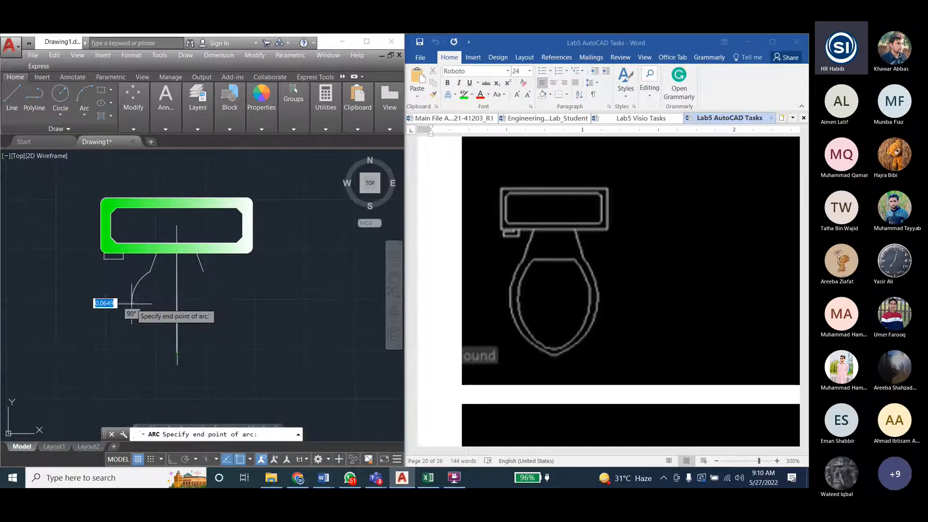
click(177, 352)
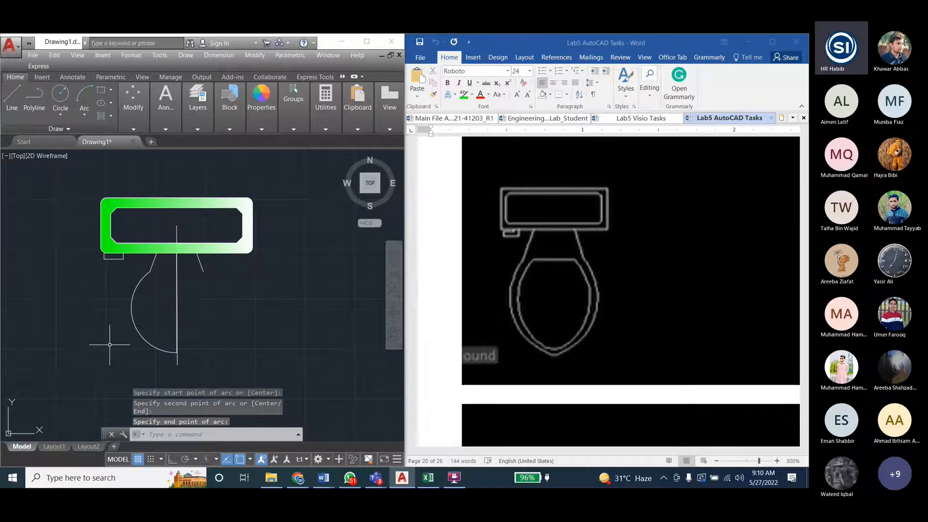
key(Escape)
key(Escape)
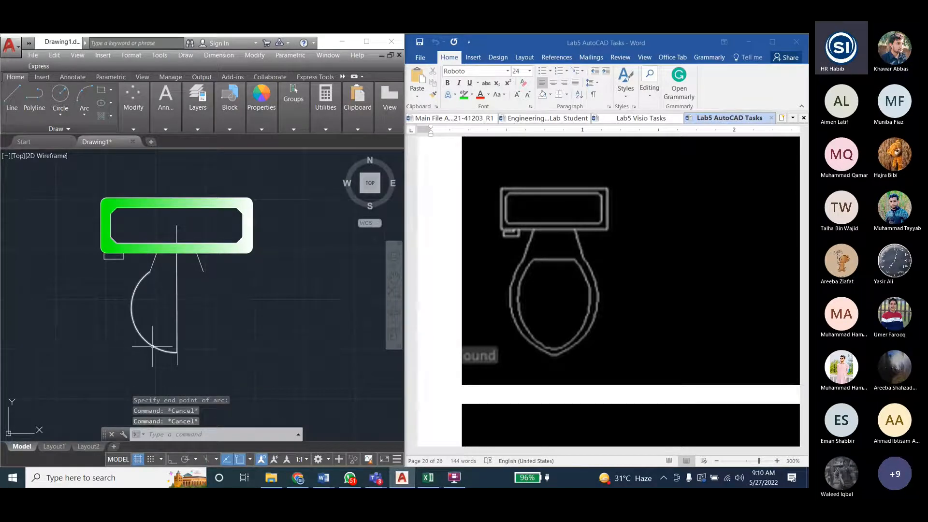
- Switch to the Engineering_Drawing_Lab_Student document in Word and look up the Mirror instructions in Lab 5, Modify Commands I
click(547, 118)
scroll(575, 295, up, 15)
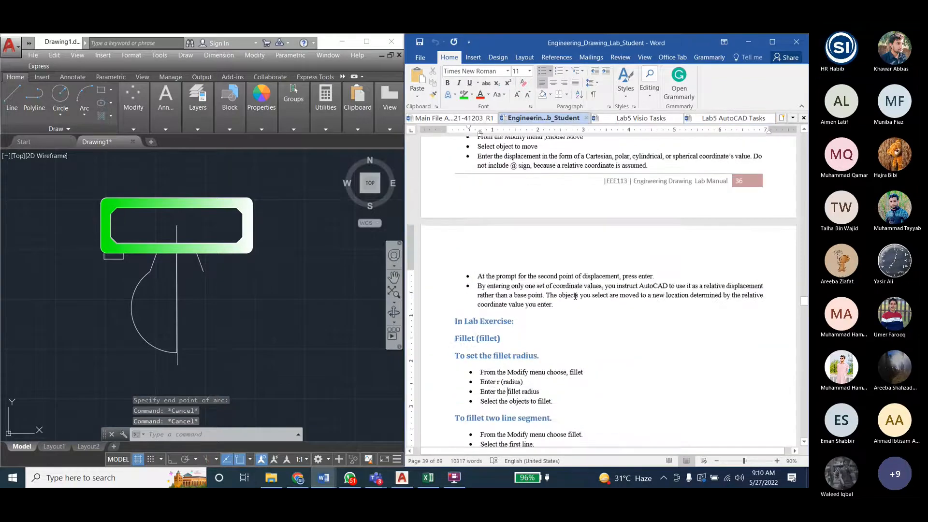
scroll(576, 295, up, 10)
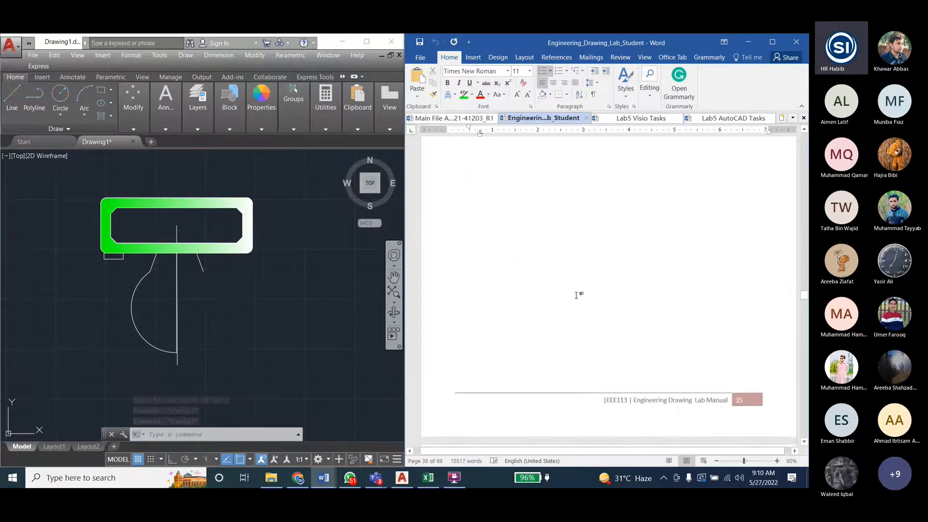
scroll(664, 283, up, 20)
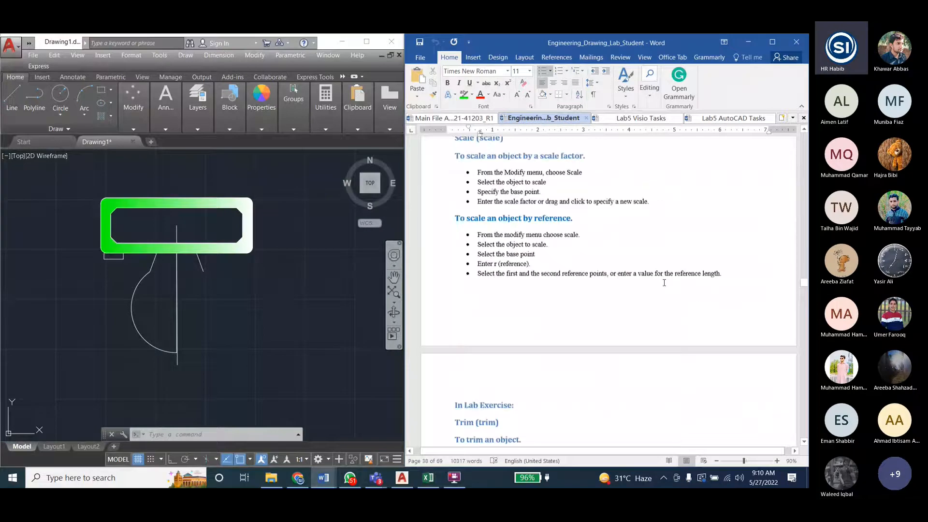
scroll(602, 329, down, 1)
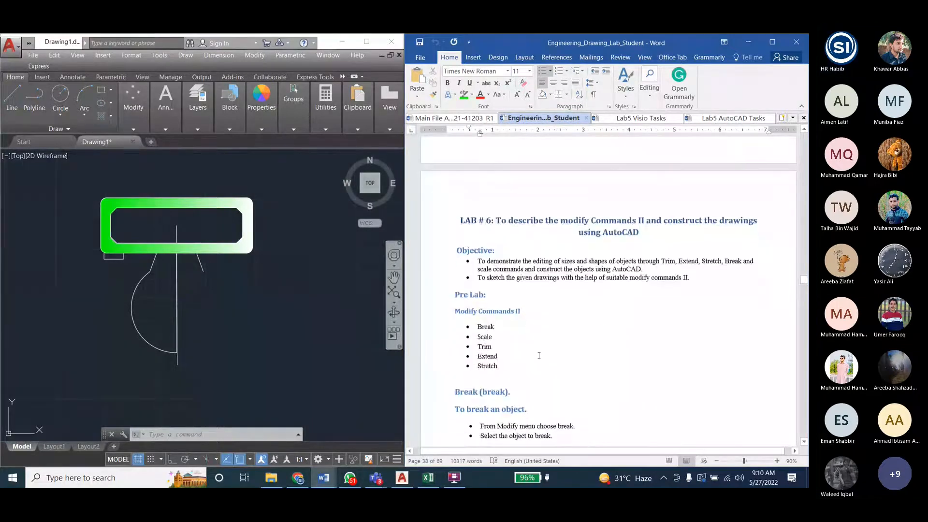
scroll(539, 355, up, 20)
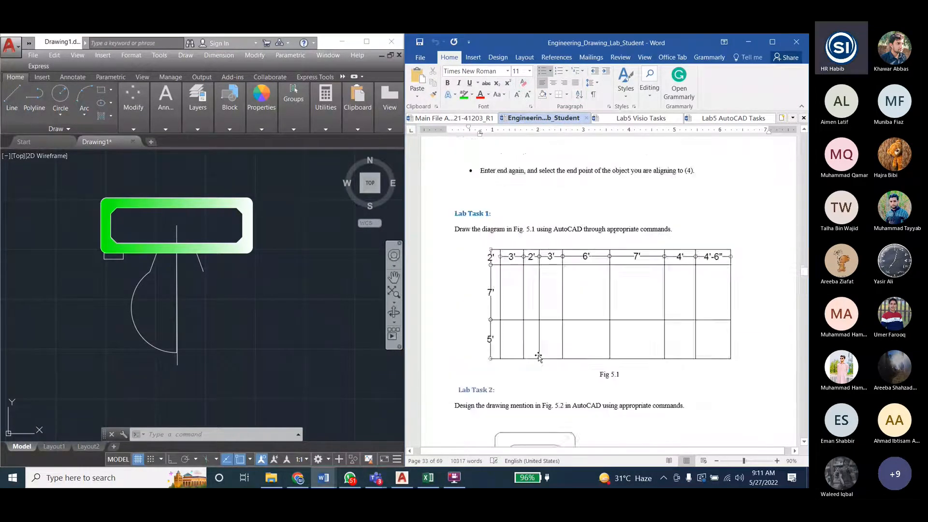
scroll(540, 359, up, 15)
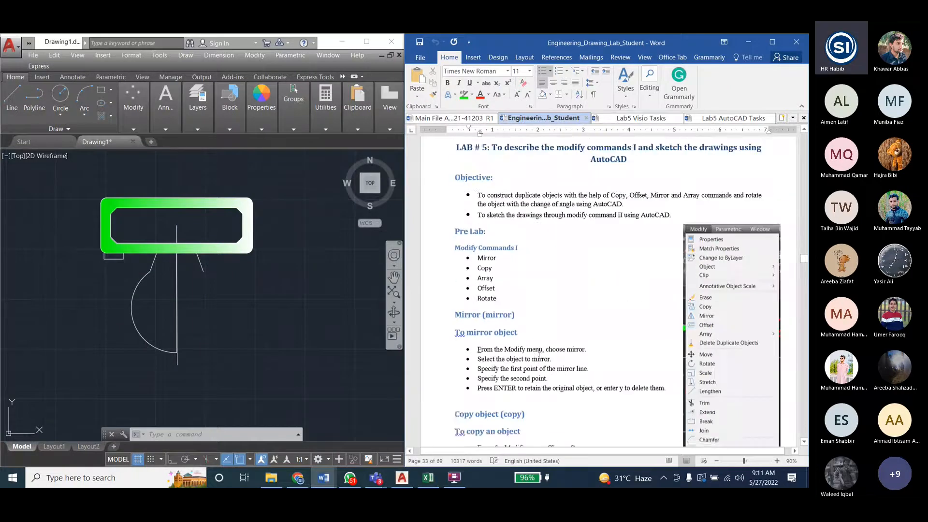
drag(498, 300, 478, 299)
click(484, 309)
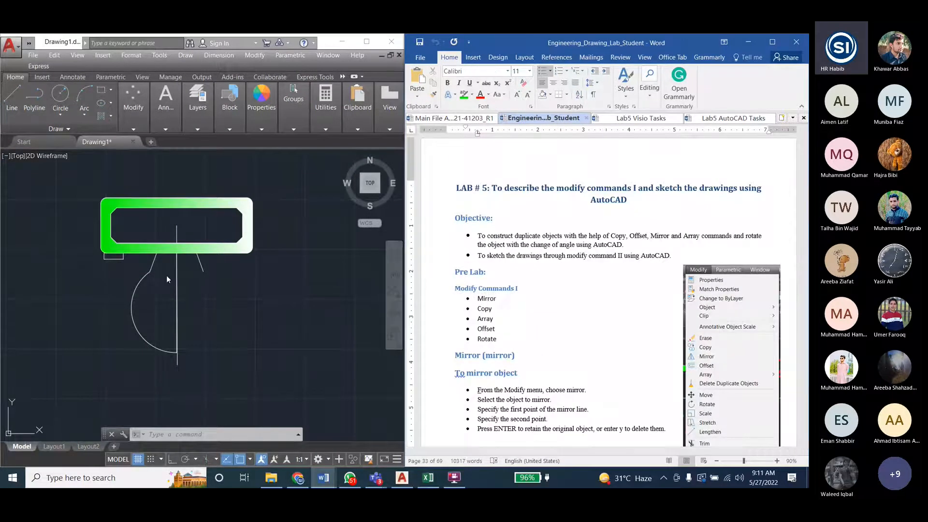
click(154, 265)
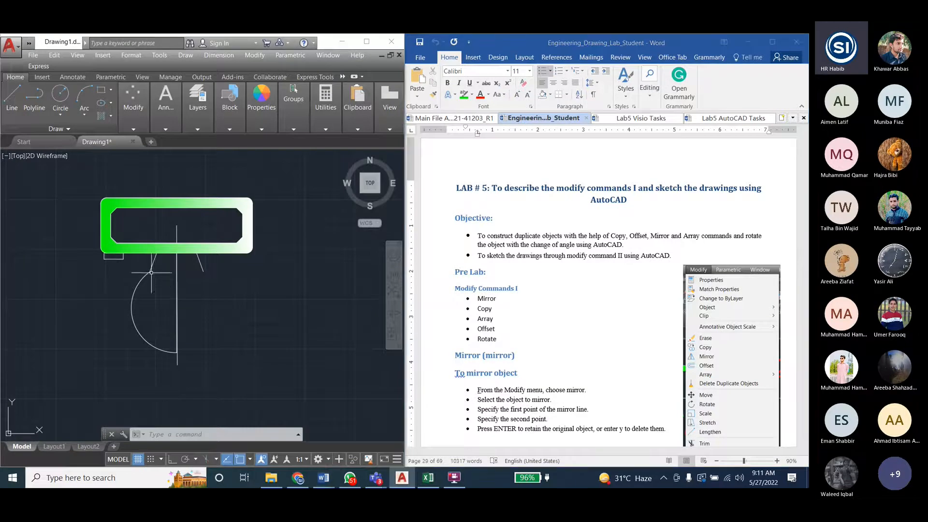
click(153, 263)
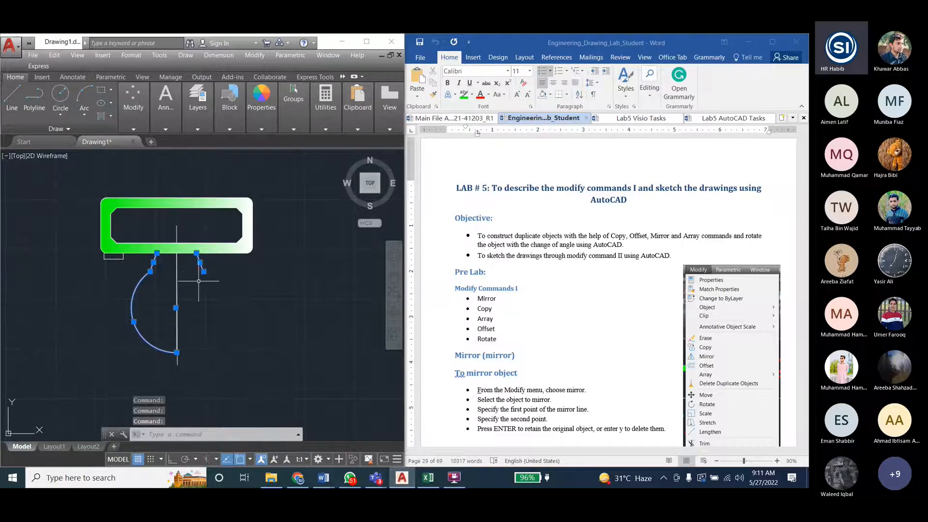
key(Escape)
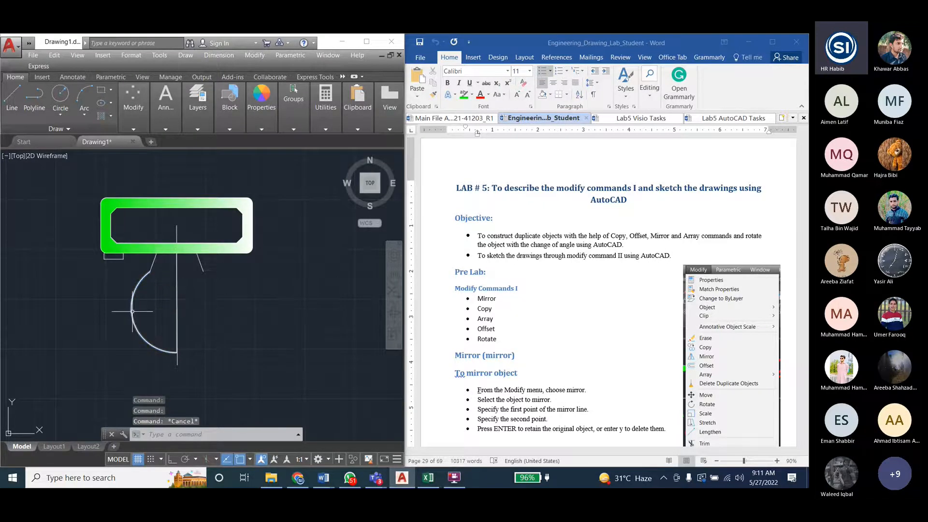
key(Escape)
- Mirror the bowl's left arc about the vertical centre line, starting the mirror line at the centre line's lower end
click(227, 99)
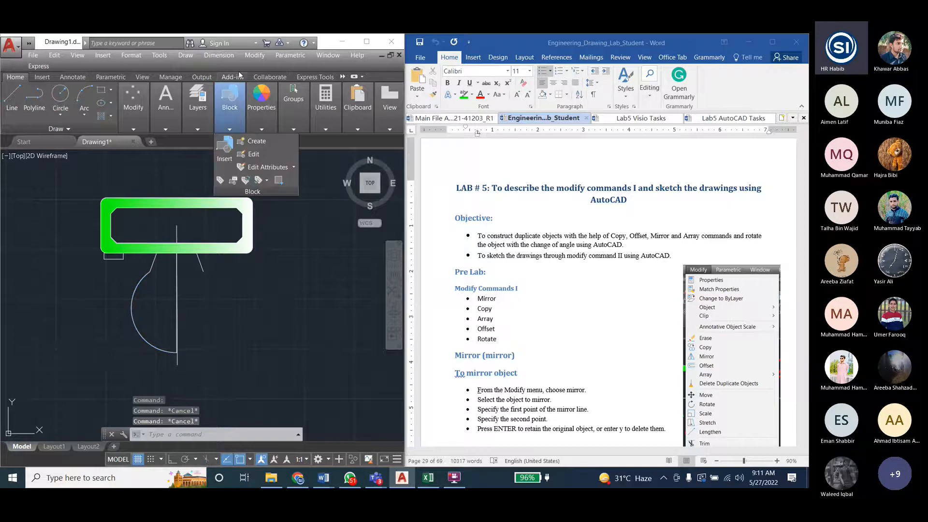
click(254, 55)
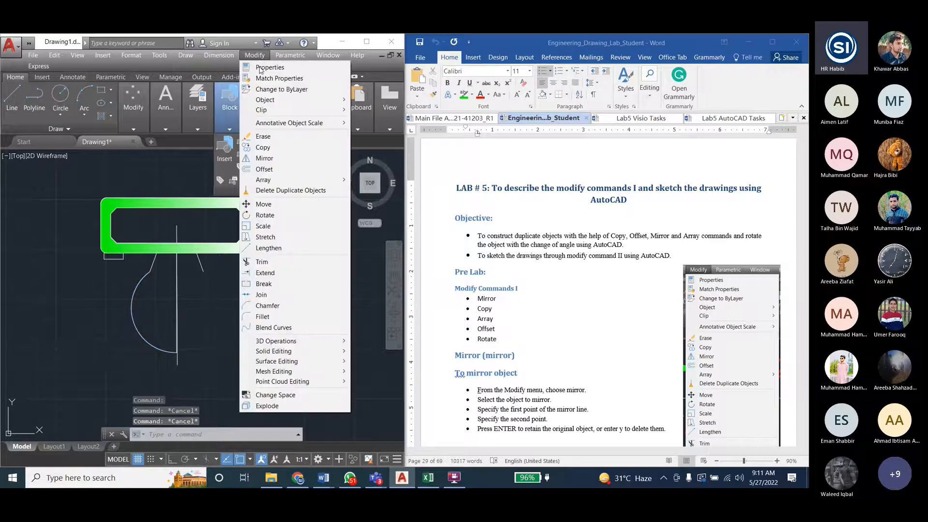
click(265, 158)
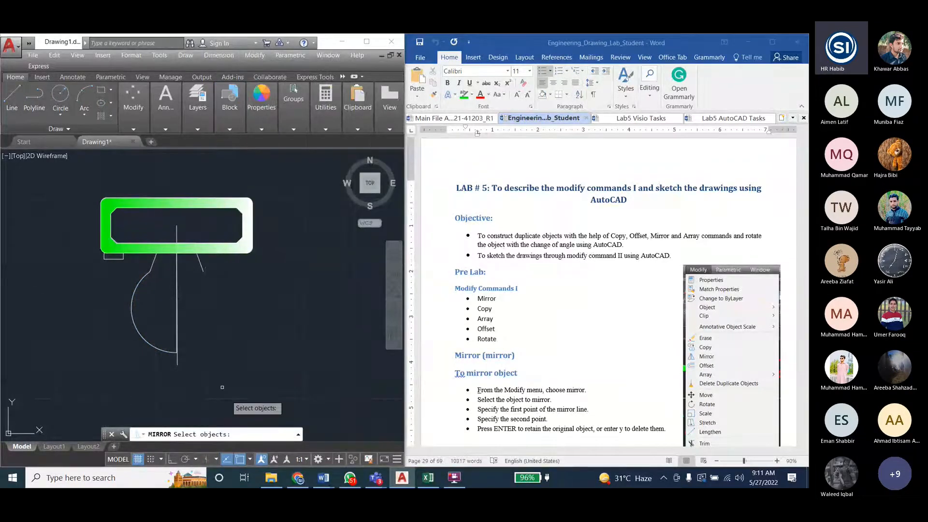
click(167, 351)
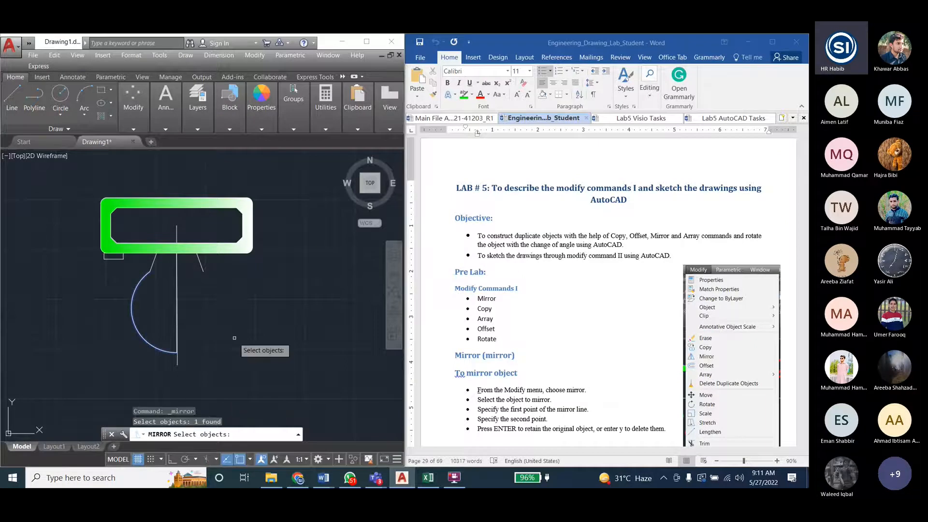
key(Return)
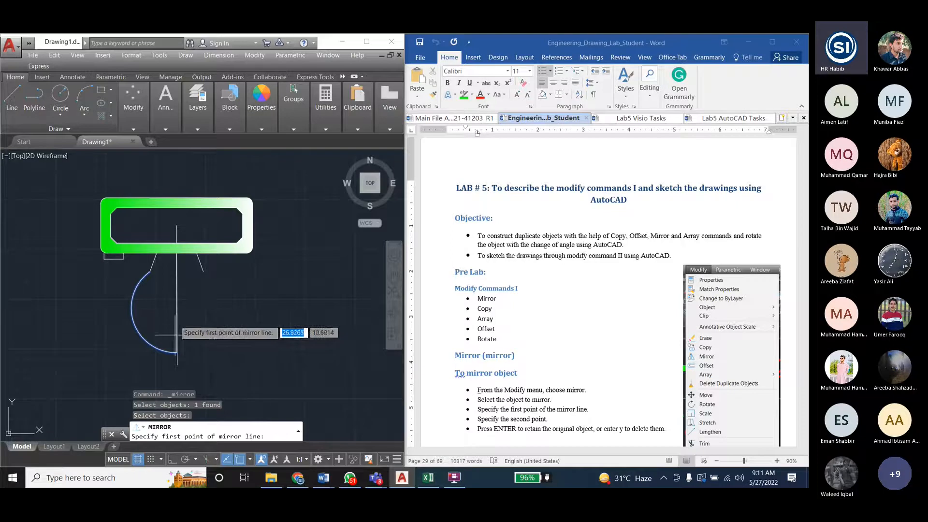
click(177, 365)
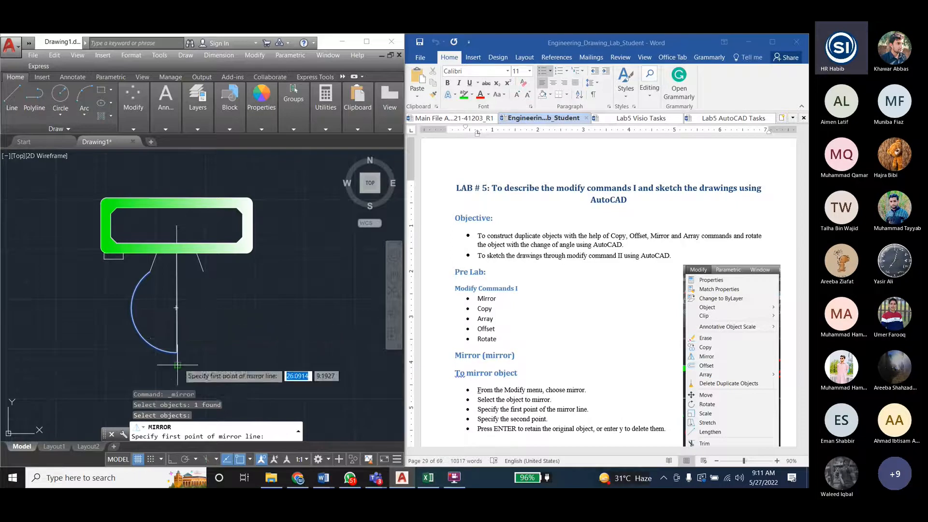
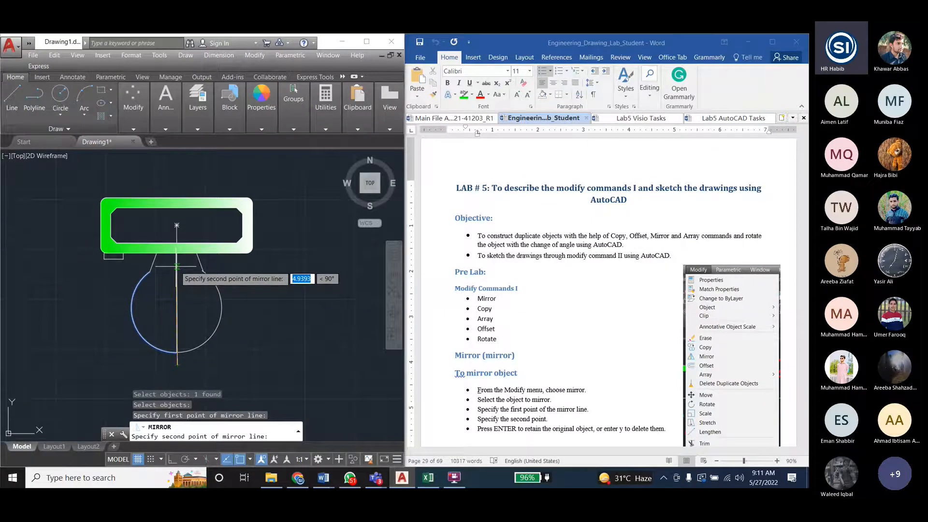
- Finish the mirror line vertically along the centre line and keep the source arc
click(176, 266)
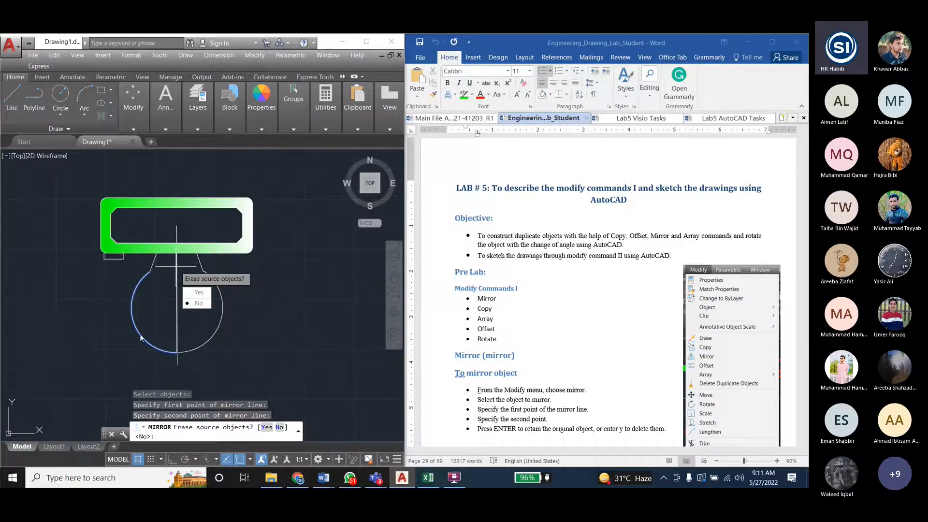
click(198, 303)
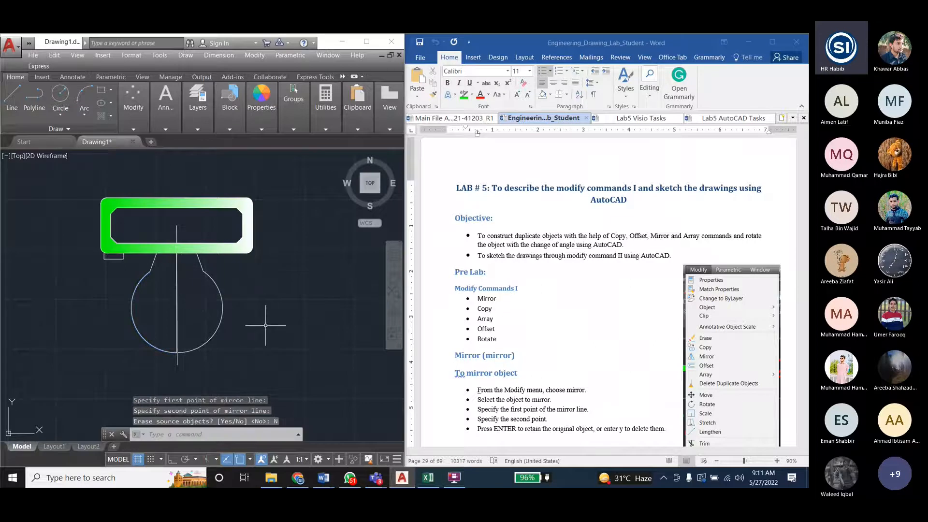
- Stretch the right neck line's lower end to meet the upper end of the mirrored bowl arc
scroll(210, 285, up, 5)
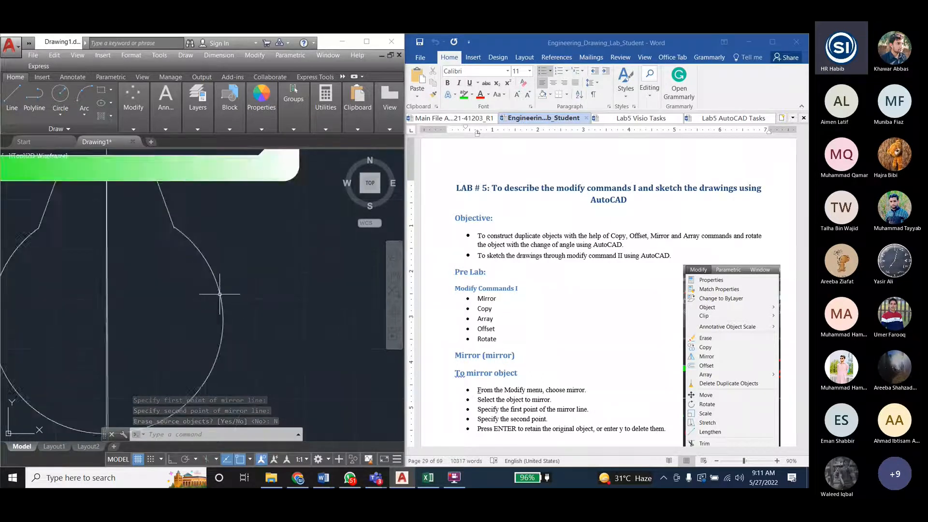
scroll(212, 237, up, 3)
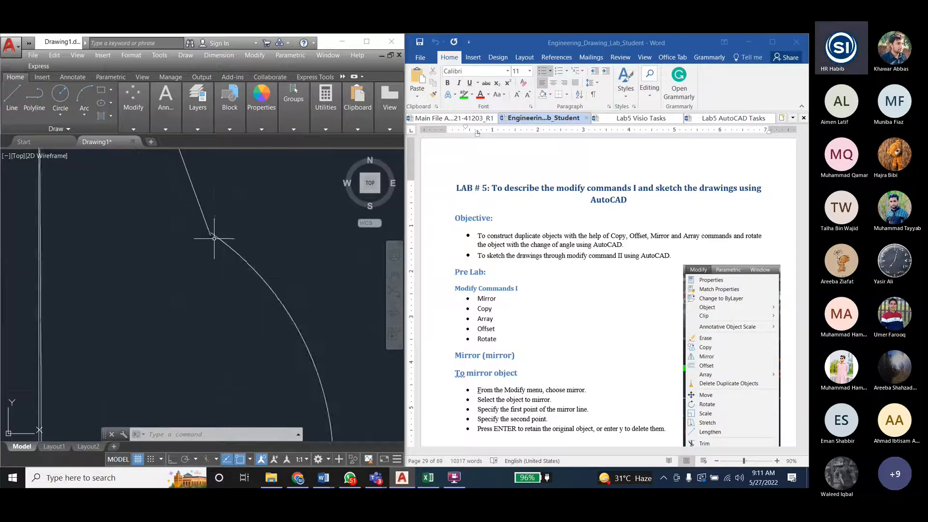
click(205, 224)
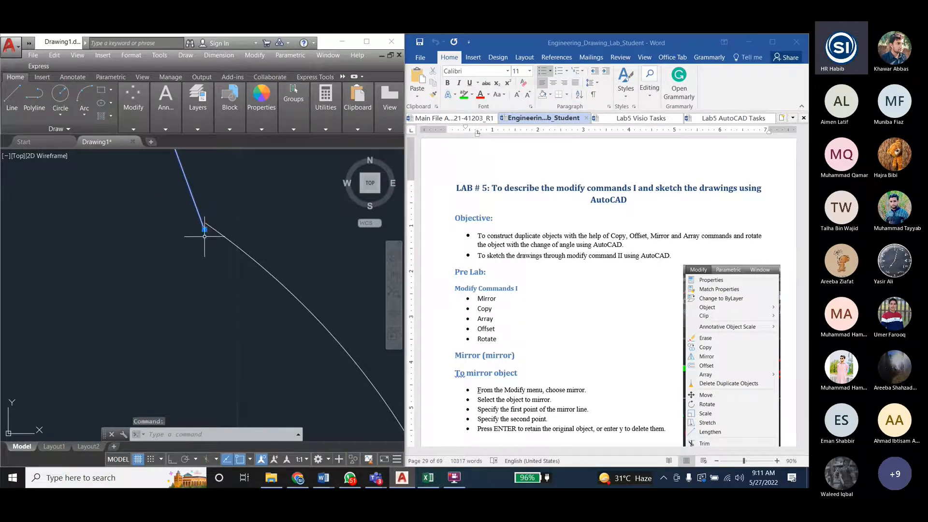
click(205, 230)
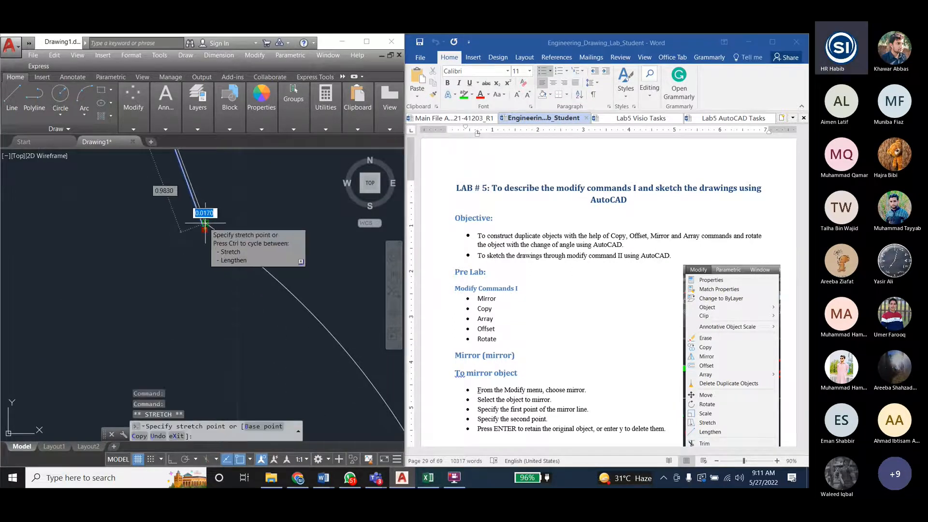
click(205, 224)
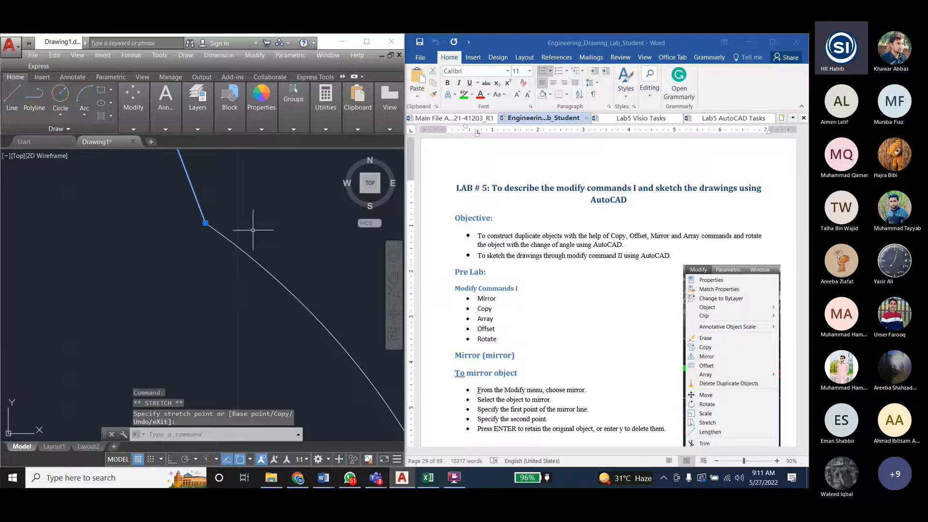
key(Escape)
key(Escape)
scroll(218, 248, down, 5)
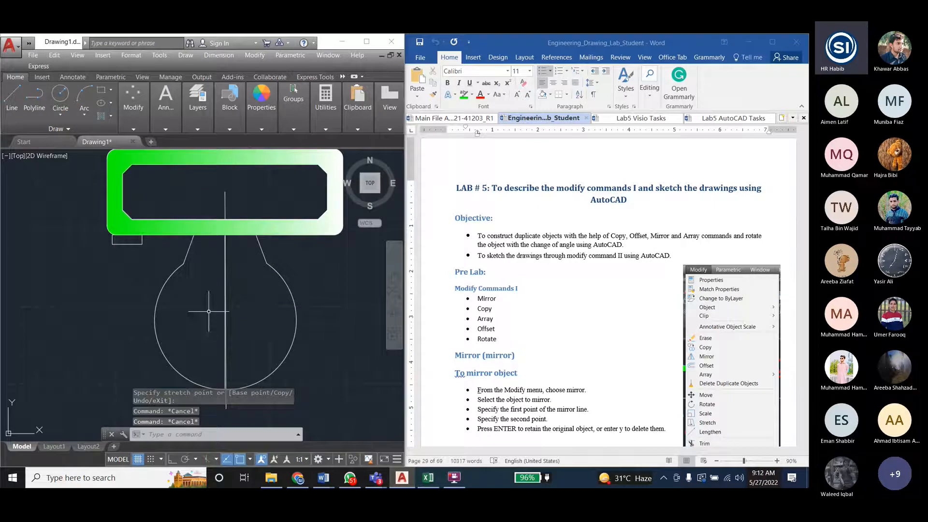
- Switch to the Lab5 AutoCAD Tasks document in Word and view the toilet reference drawing
scroll(152, 258, down, 2)
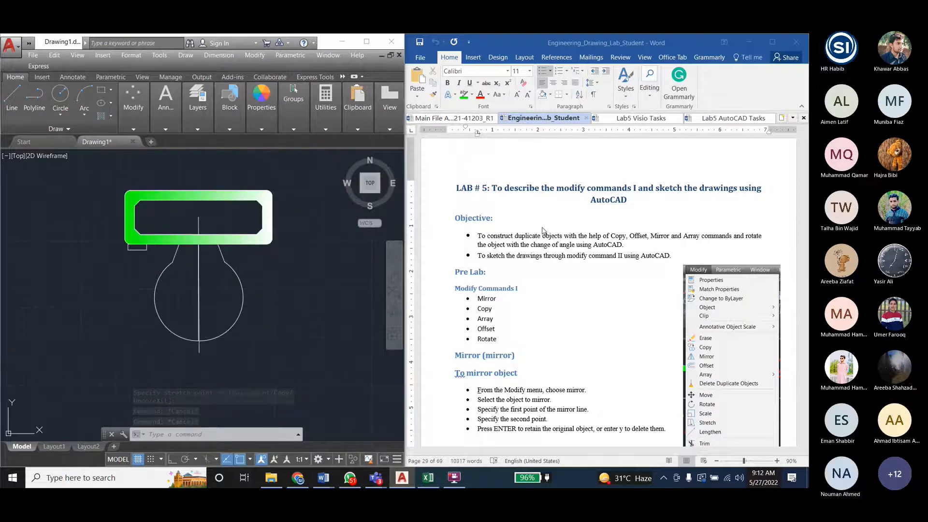
click(637, 117)
click(636, 117)
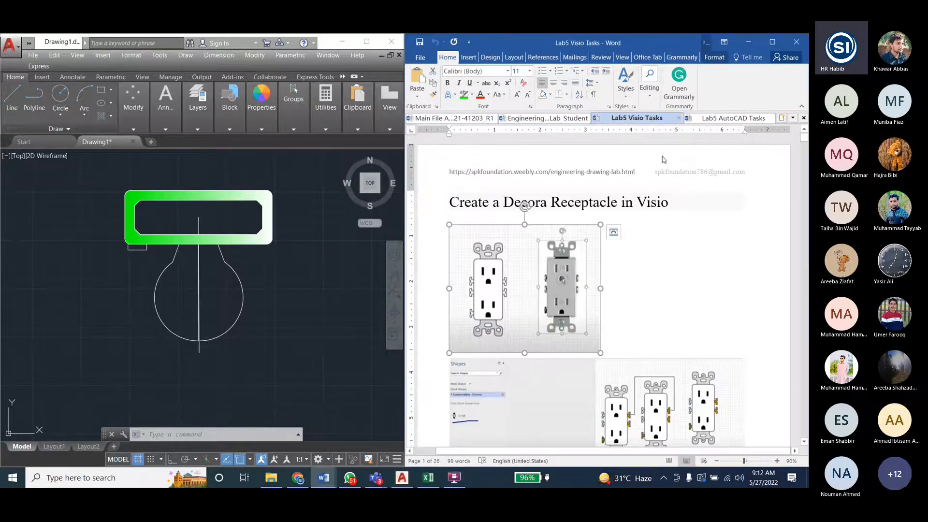
click(726, 121)
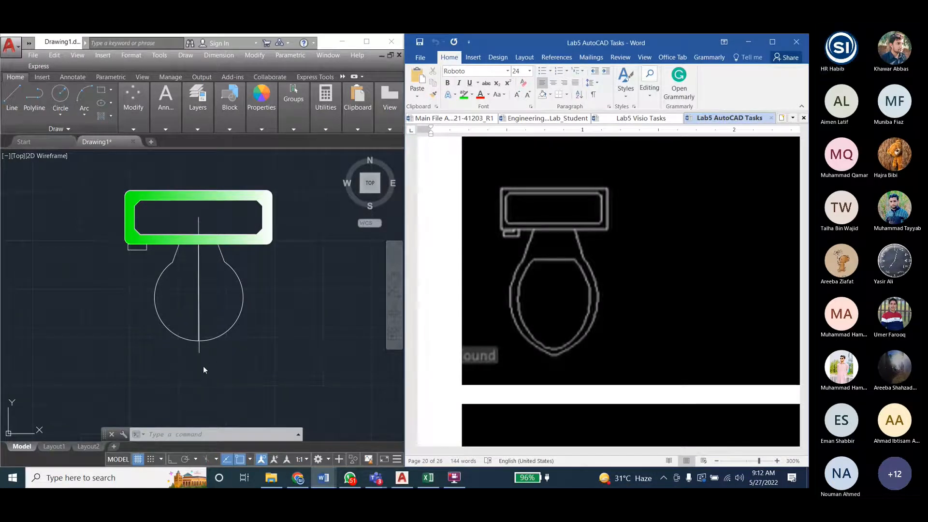
- Back in AutoCAD, stretch the lower ends of both bowl arcs down to the centre line's lower end
click(199, 339)
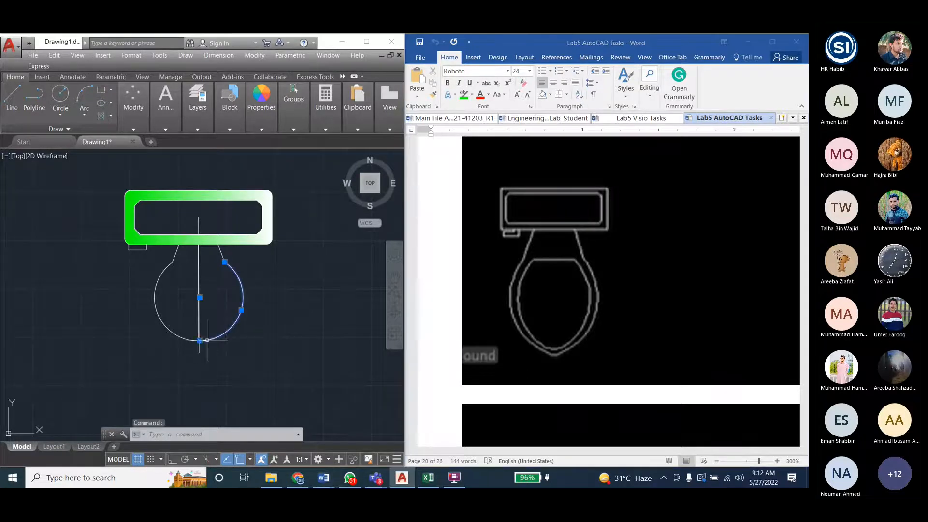
click(199, 340)
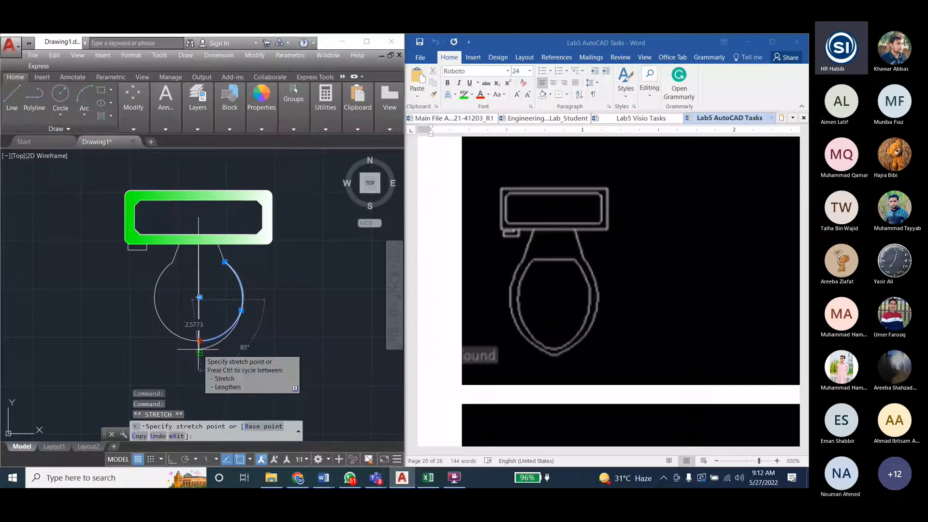
click(199, 353)
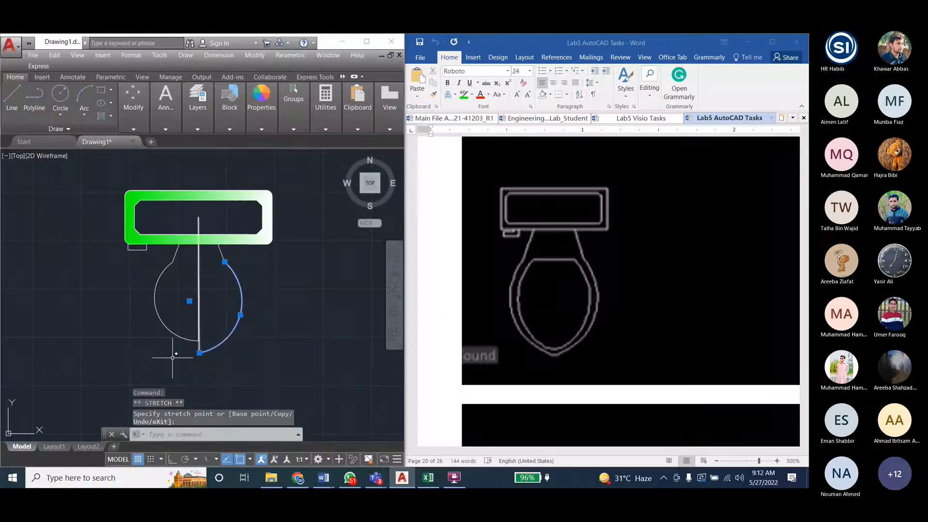
click(186, 339)
click(198, 340)
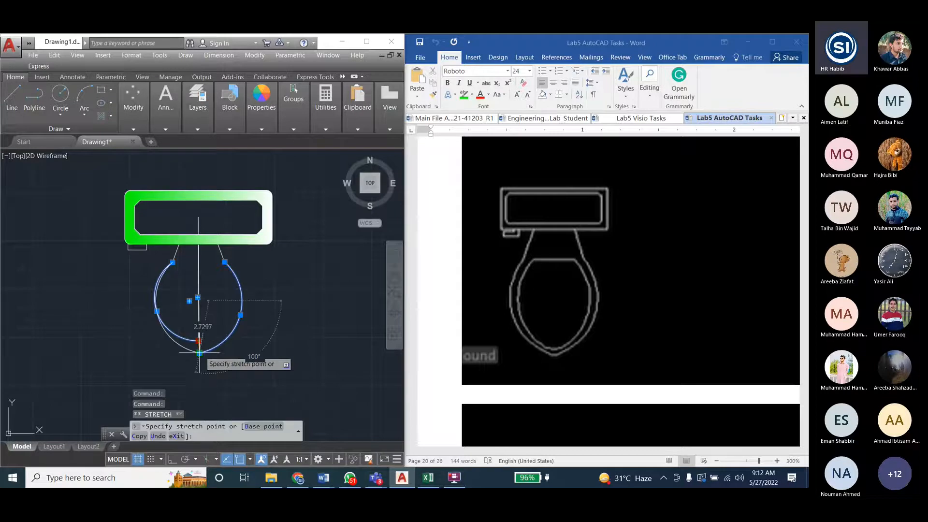
key(Escape)
key(Escape)
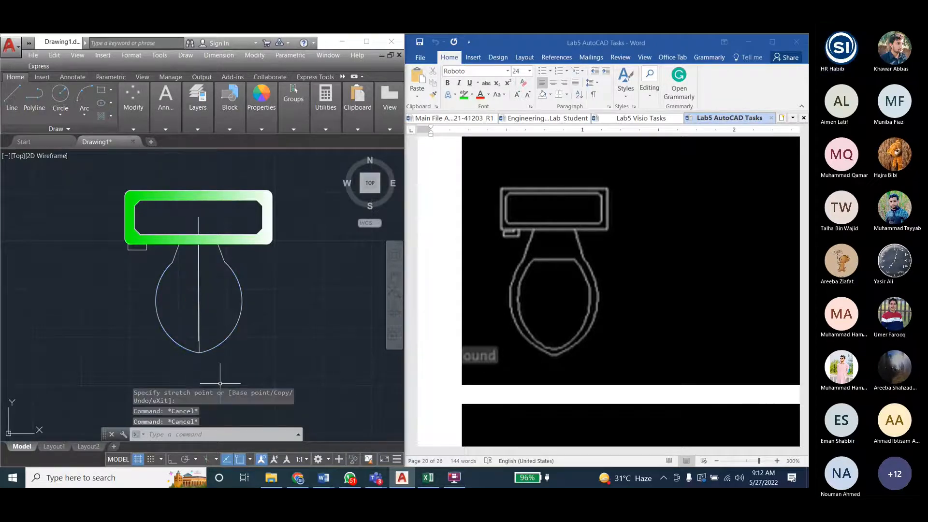
click(199, 331)
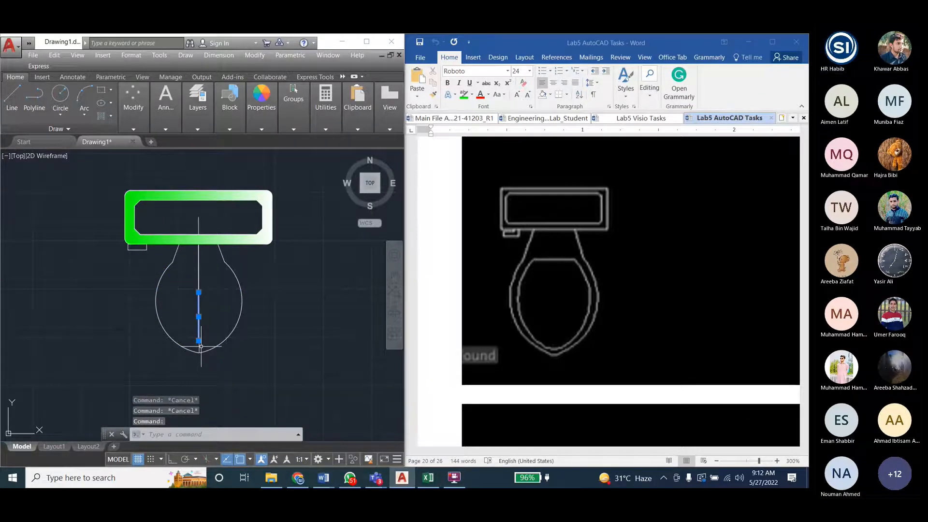
key(Escape)
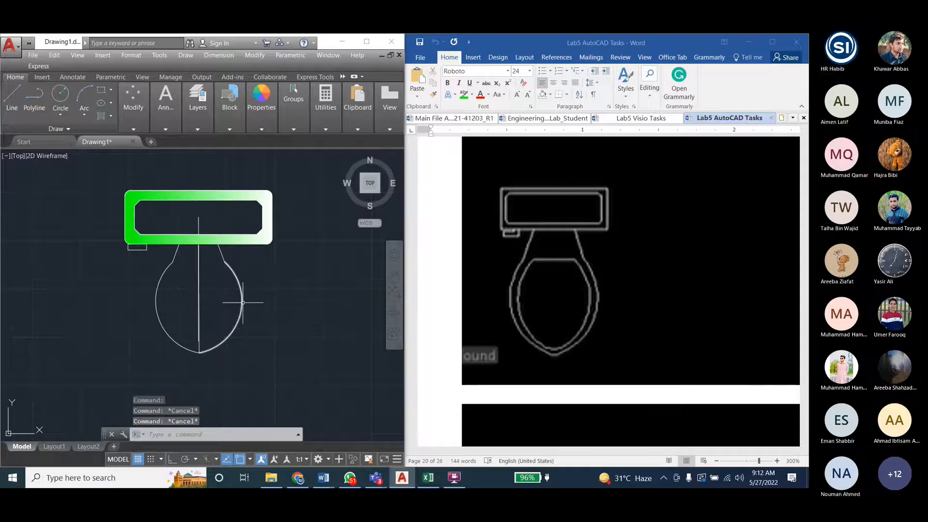
click(242, 301)
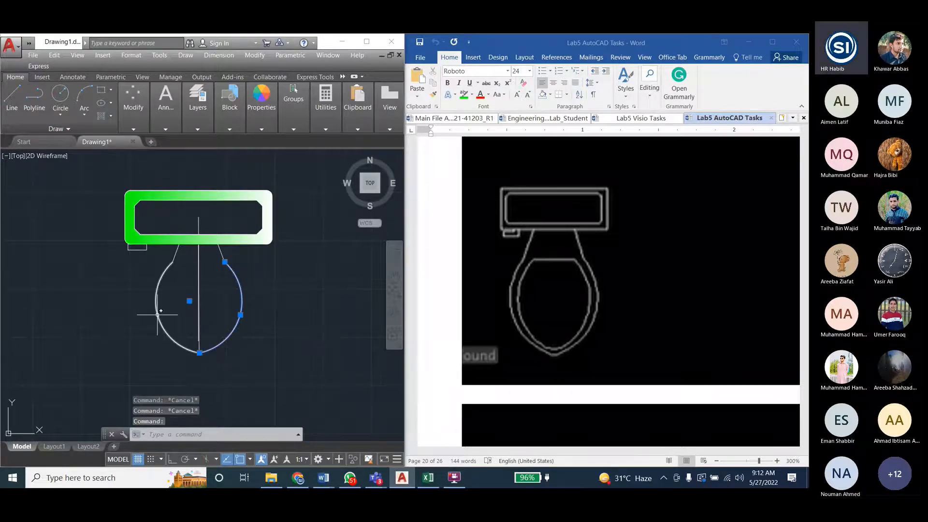
key(Escape)
- Offset the right and left bowl arcs inward by 0.5 to form the inner bowl outline
click(255, 55)
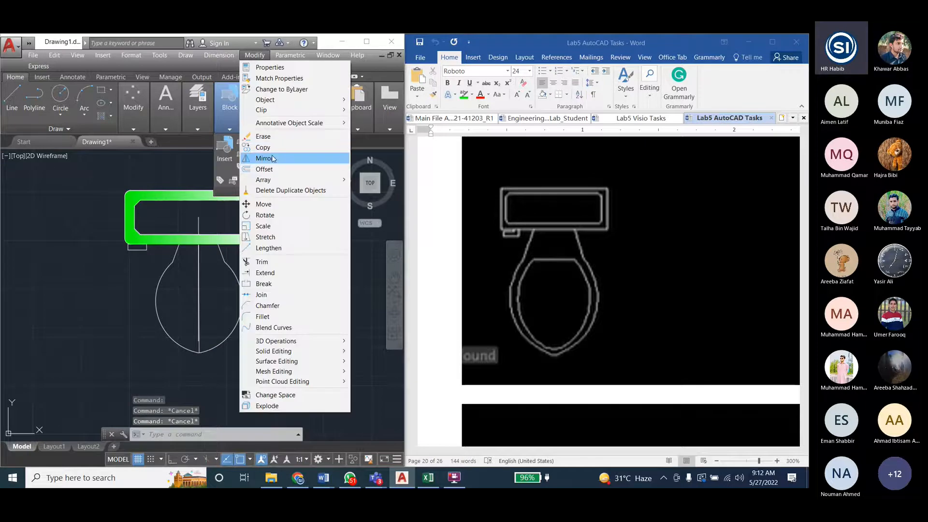
click(265, 169)
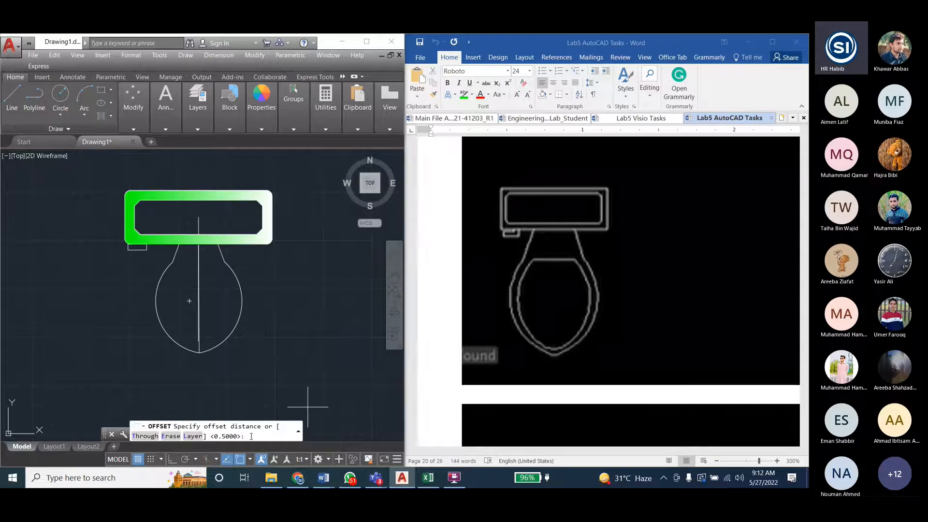
key(Return)
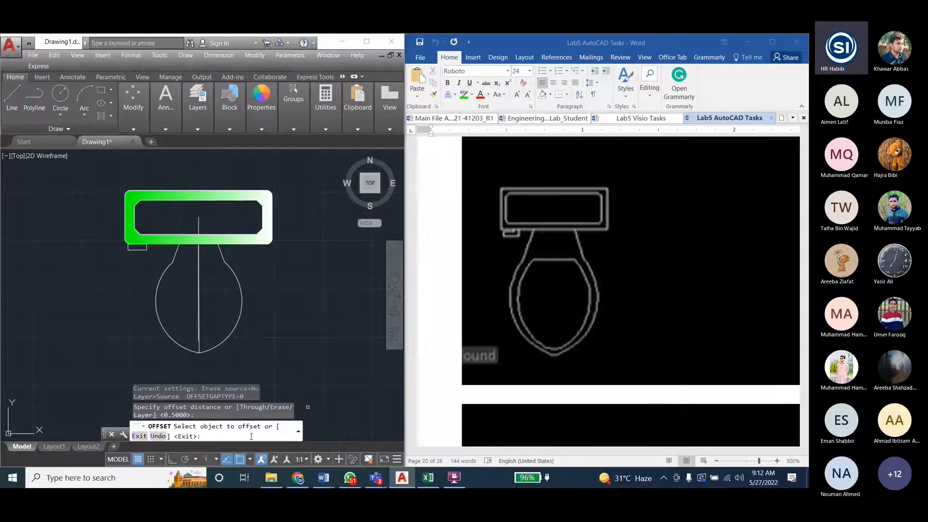
click(243, 302)
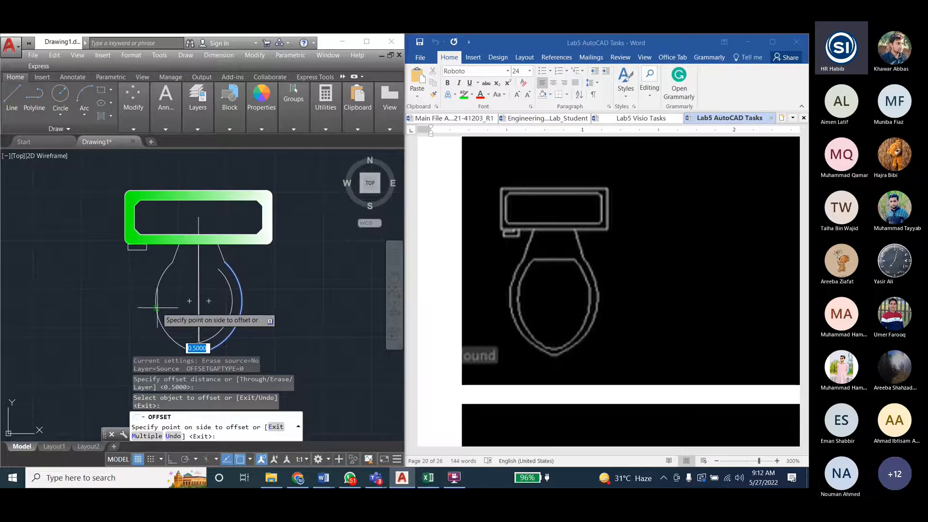
click(222, 300)
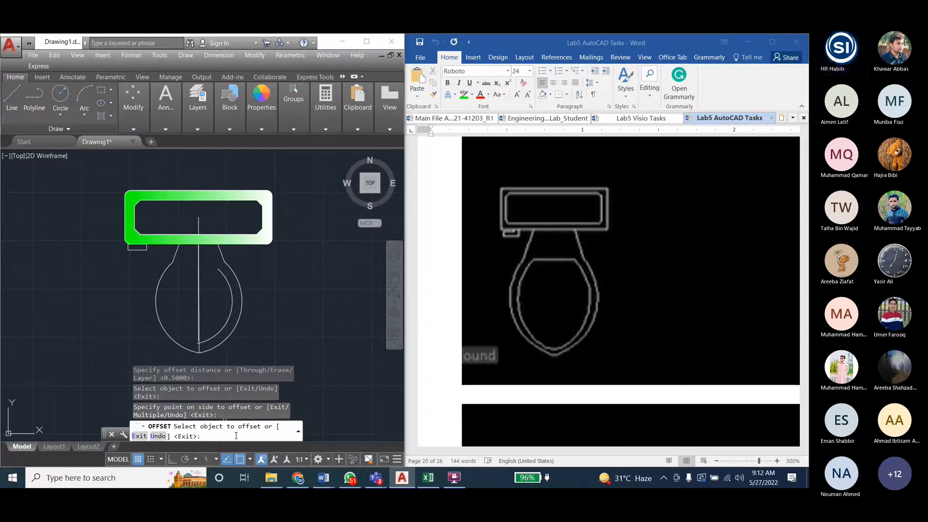
click(159, 313)
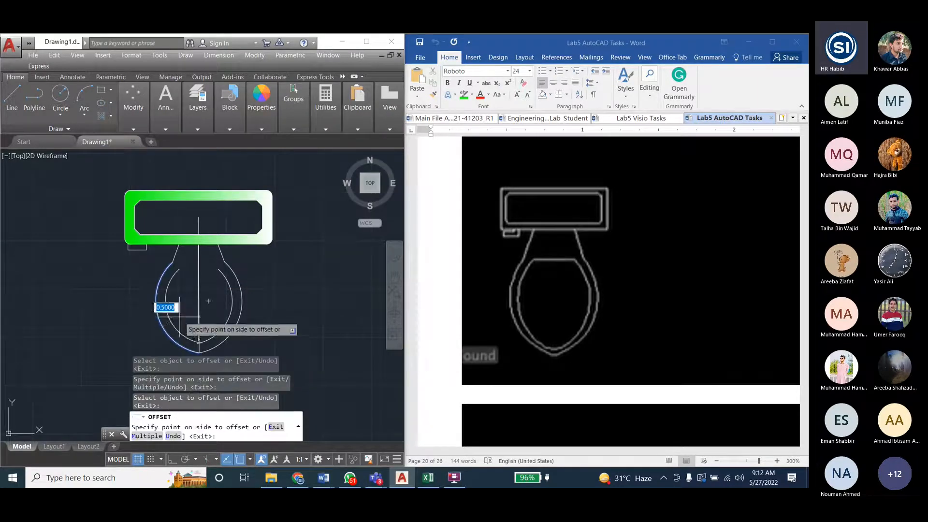
click(180, 317)
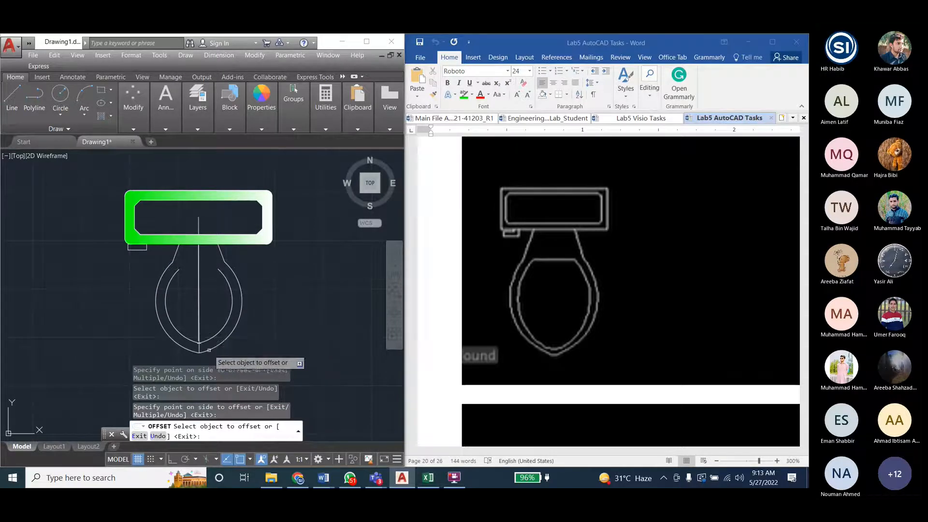
key(Escape)
key(Escape)
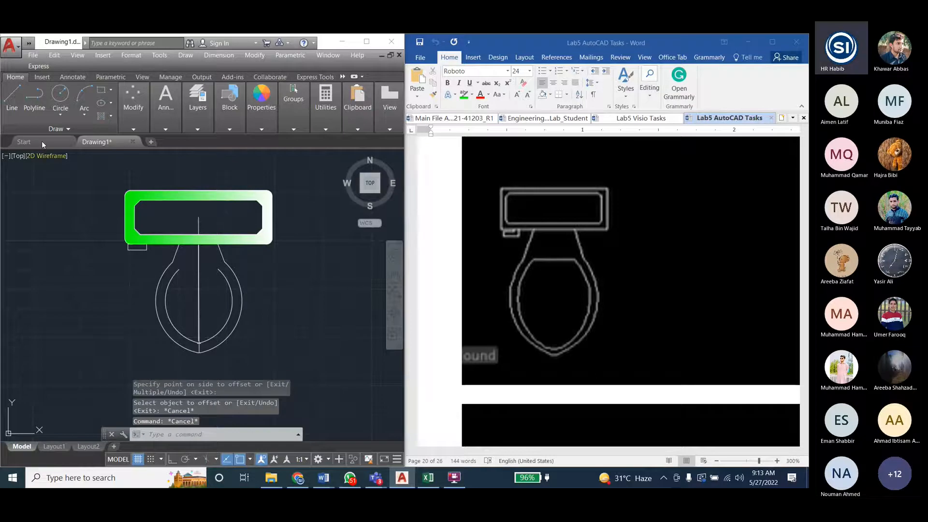
- Draw a horizontal line joining the upper ends of the left and right inner bowl arcs
click(11, 98)
click(179, 268)
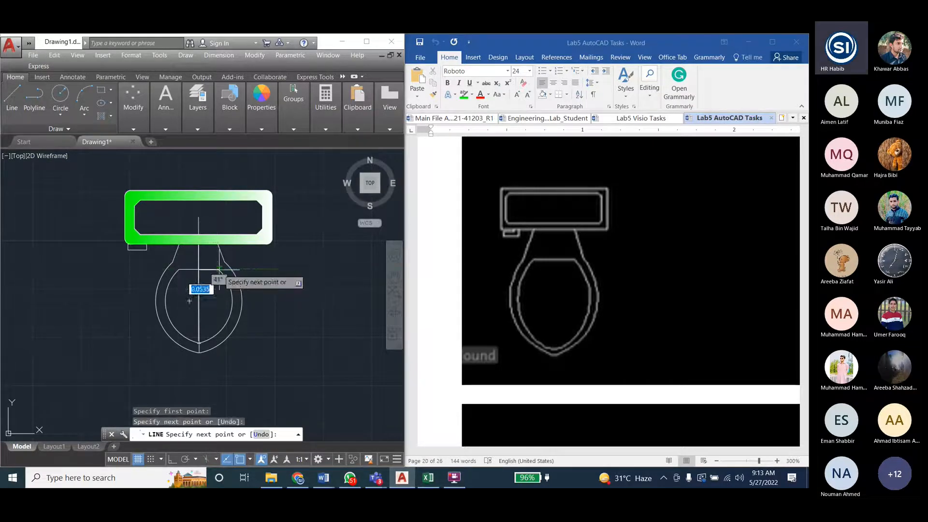
click(219, 268)
key(Escape)
key(Escape)
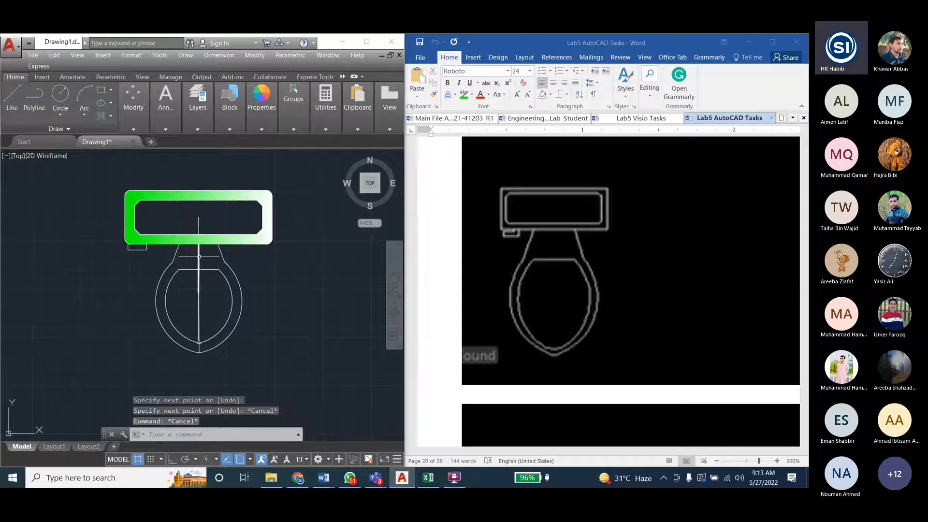
- Delete the vertical centre line and the remaining vertical construction segment inside the bowl
click(198, 257)
key(Delete)
key(Delete)
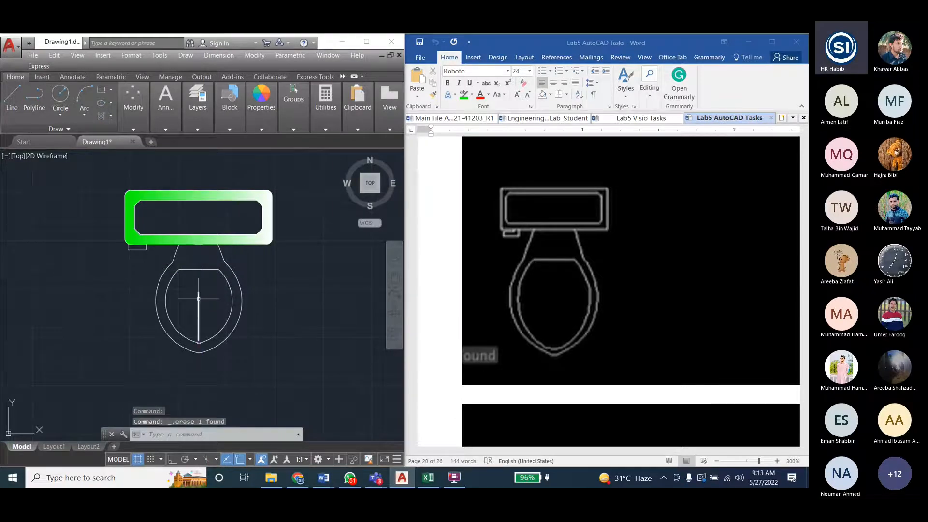
click(199, 309)
key(Delete)
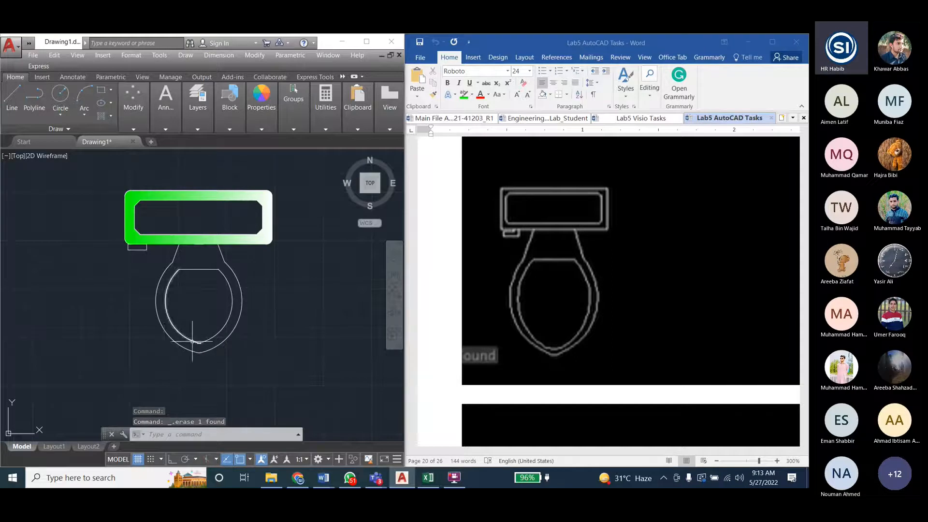
- Inspect the joints of the inner bowl outline at its lower tip and at both ends of its horizontal line
scroll(227, 353, up, 6)
scroll(142, 336, down, 3)
scroll(120, 345, up, 3)
scroll(164, 343, down, 3)
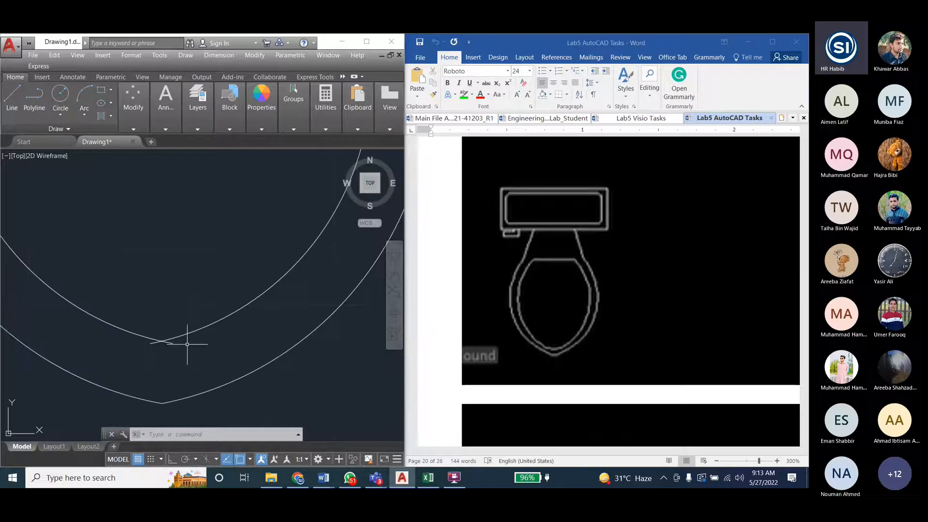
scroll(159, 387, up, 3)
scroll(164, 407, down, 5)
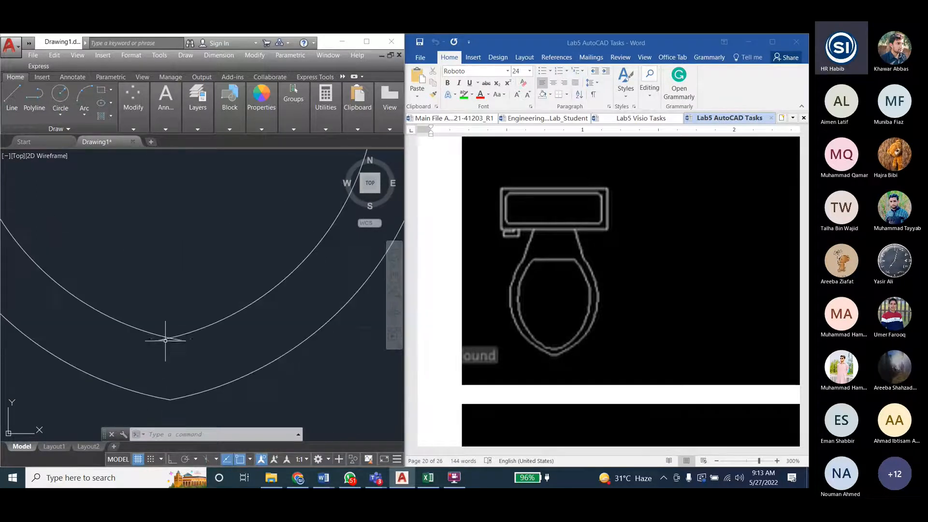
scroll(176, 208, down, 1)
scroll(213, 223, up, 5)
scroll(305, 248, up, 3)
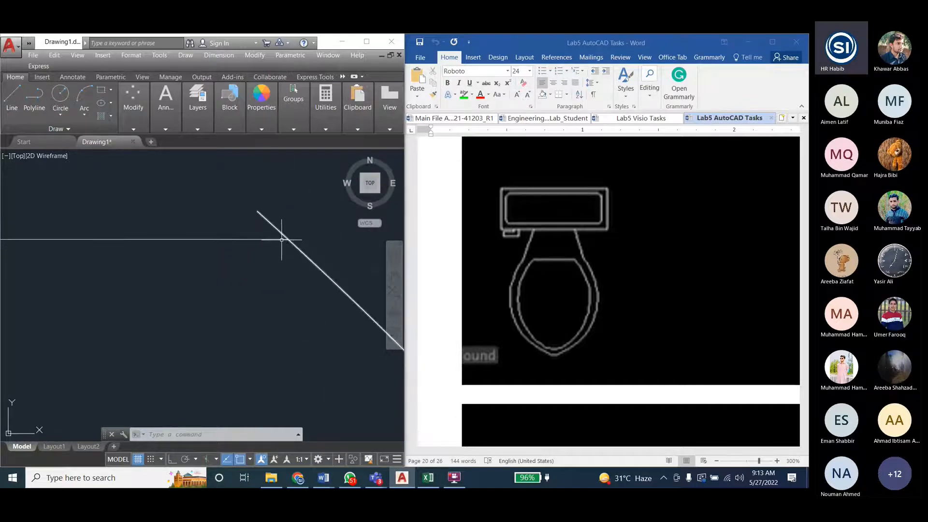
scroll(281, 239, down, 4)
scroll(165, 259, up, 4)
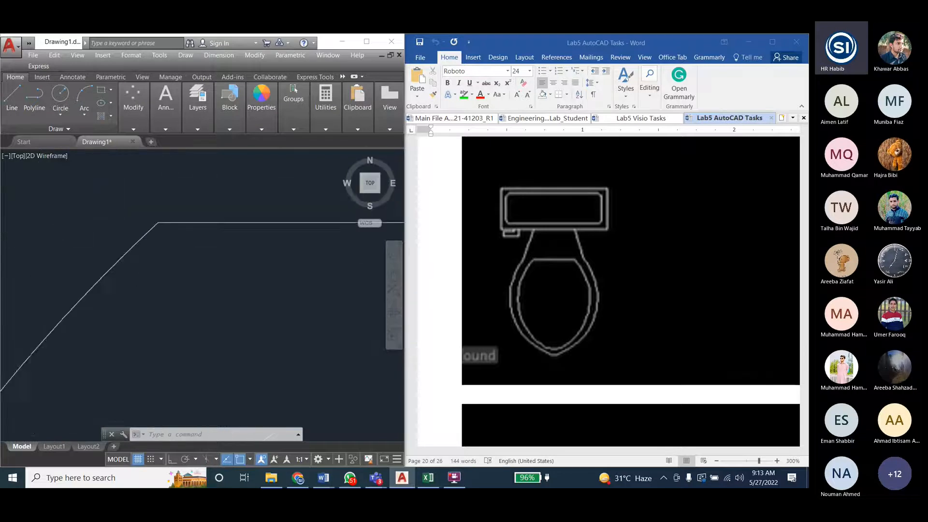
- Open the Engineering_Drawing_Lab_Student document and read the Modify Commands II list under LAB # 6, down to the Trim entry
scroll(163, 227, down, 2)
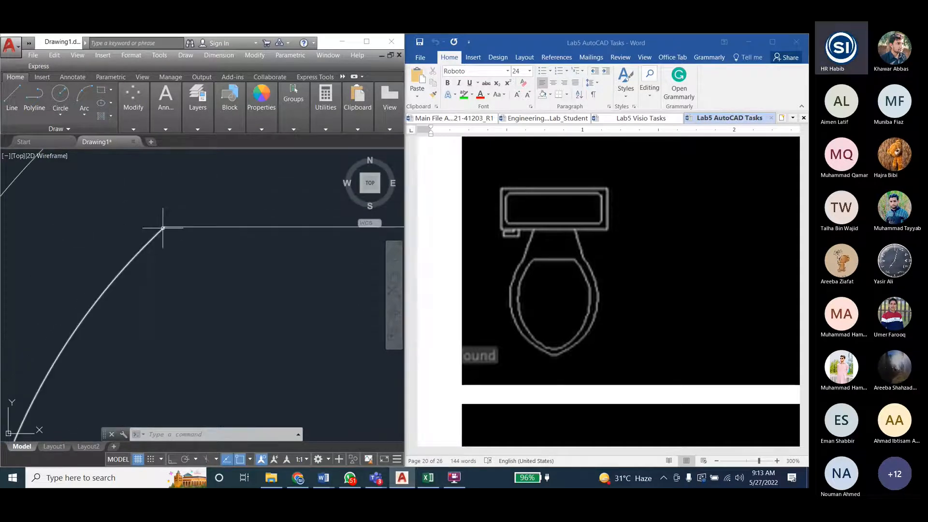
scroll(163, 227, down, 3)
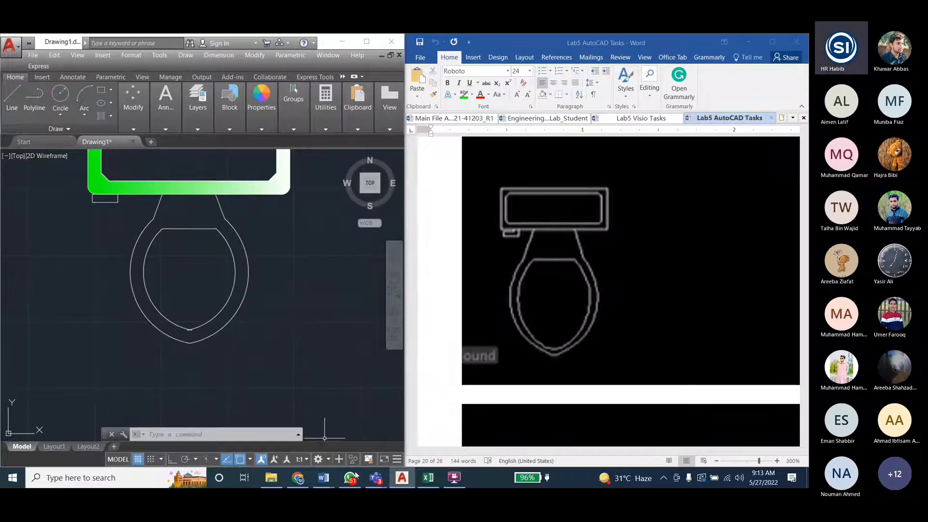
click(546, 118)
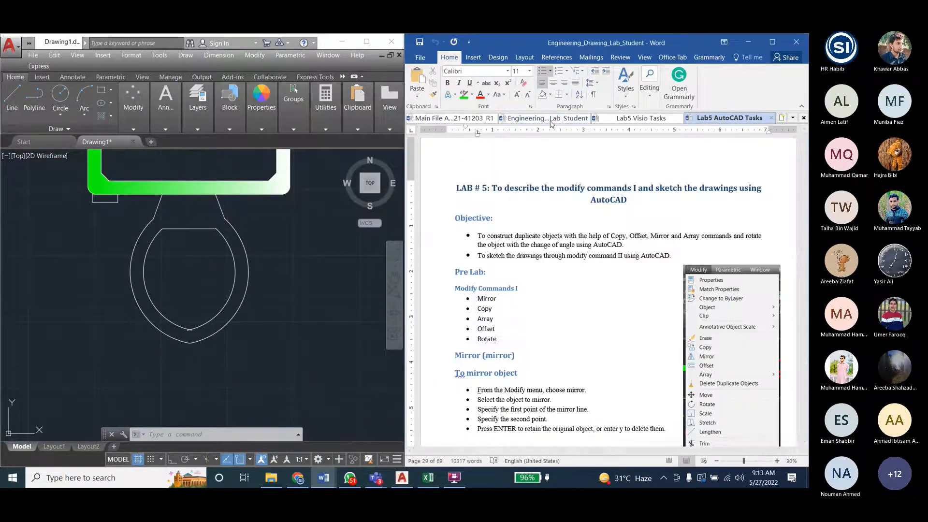
scroll(496, 279, down, 20)
scroll(602, 324, down, 20)
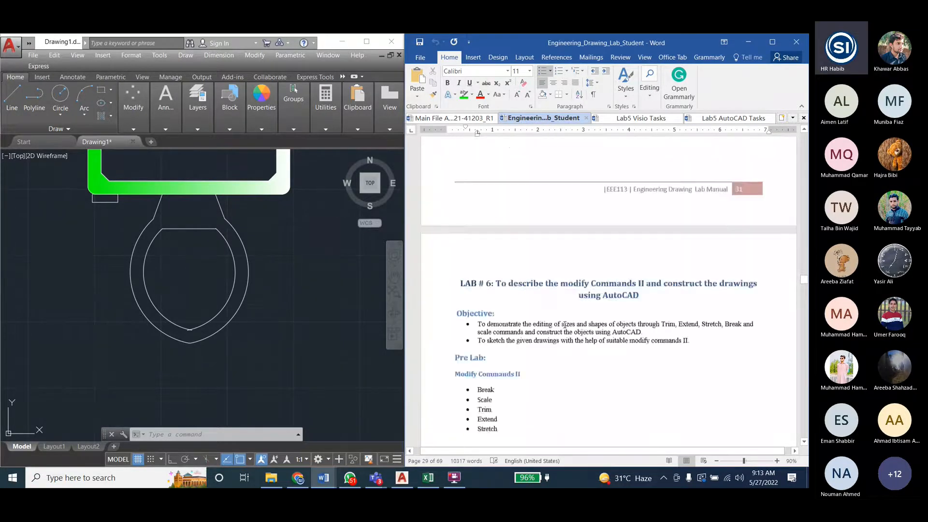
scroll(564, 324, down, 4)
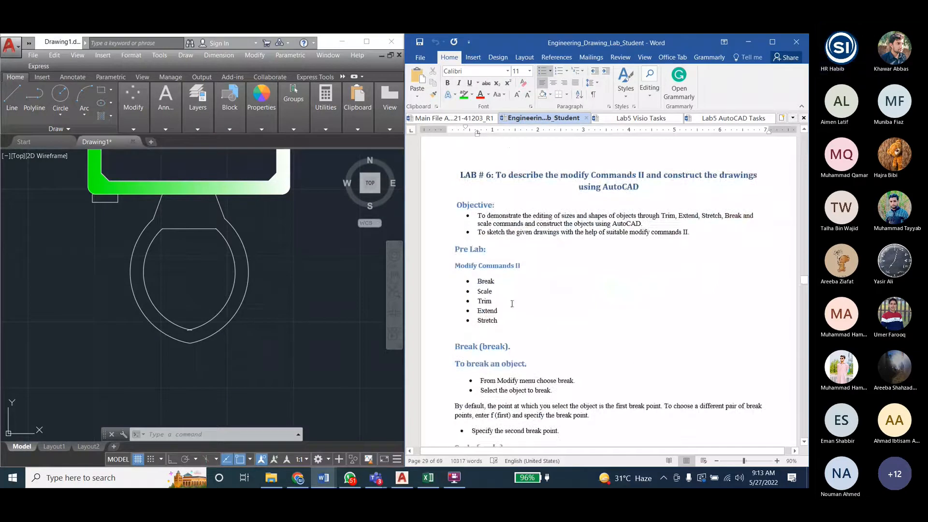
double_click(484, 301)
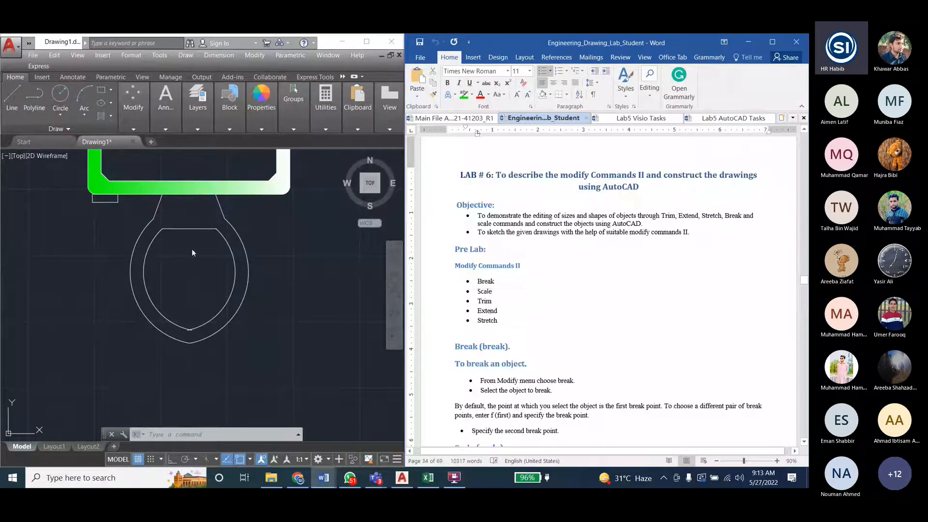
- Trim both inner bowl arcs where they cross at the lower tip, using the two arcs as cutting edges
click(255, 60)
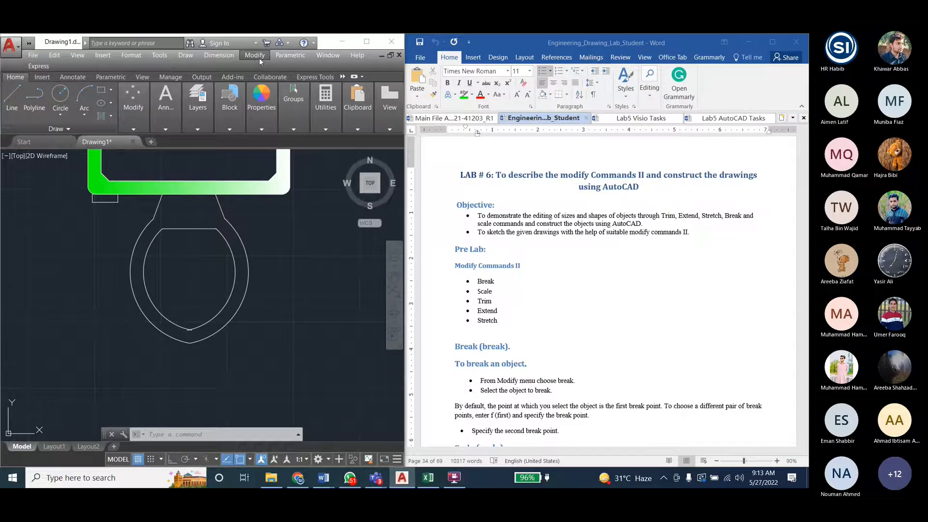
click(254, 60)
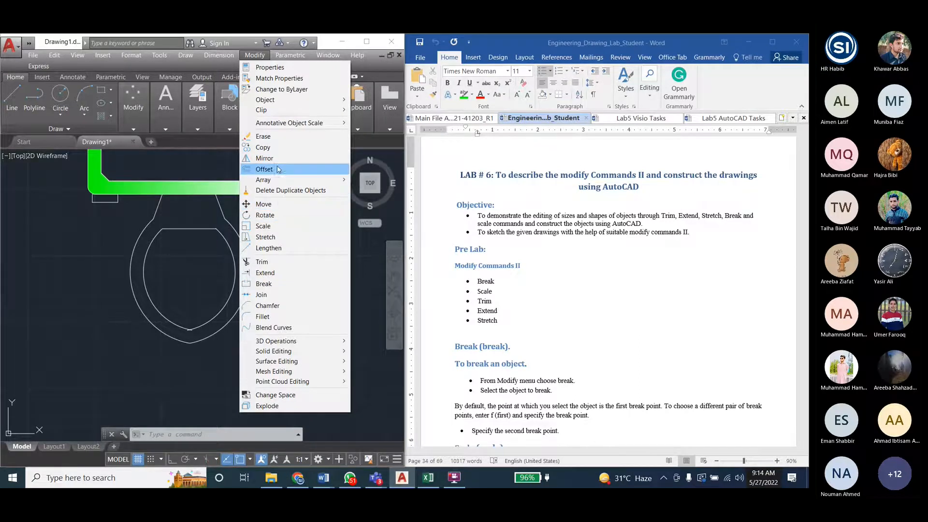
click(264, 261)
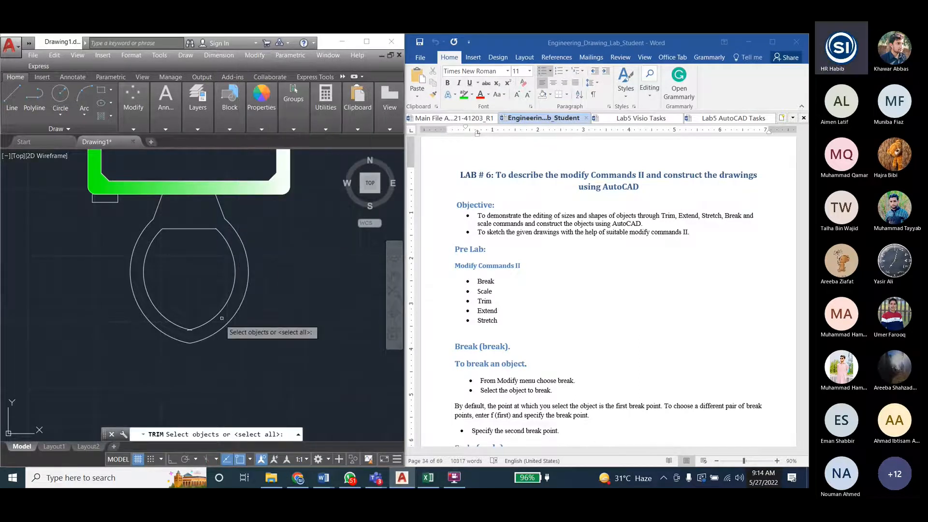
scroll(191, 337, up, 4)
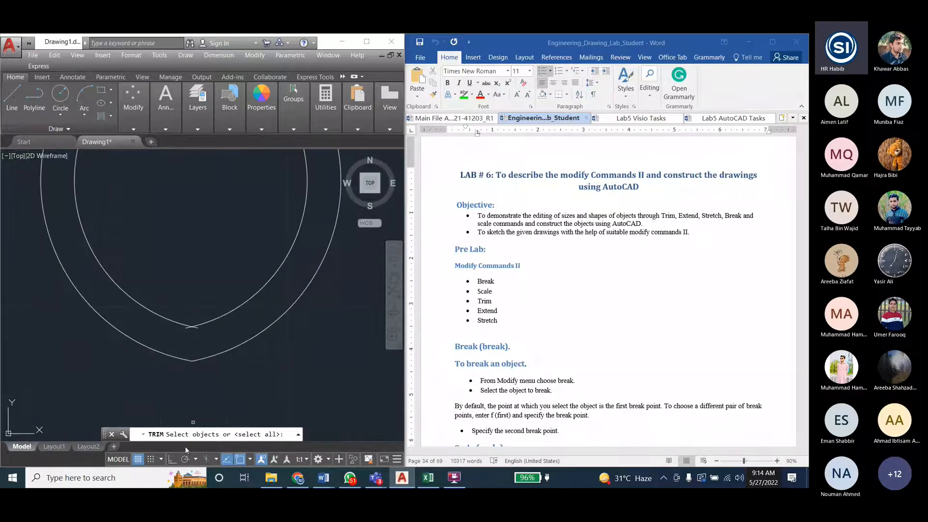
click(219, 317)
click(196, 326)
scroll(197, 326, up, 2)
scroll(198, 326, up, 2)
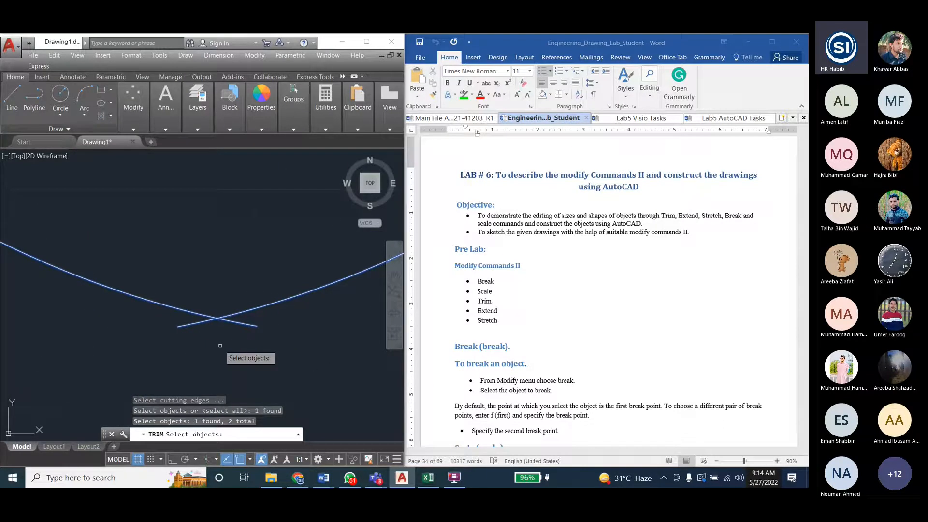
key(Return)
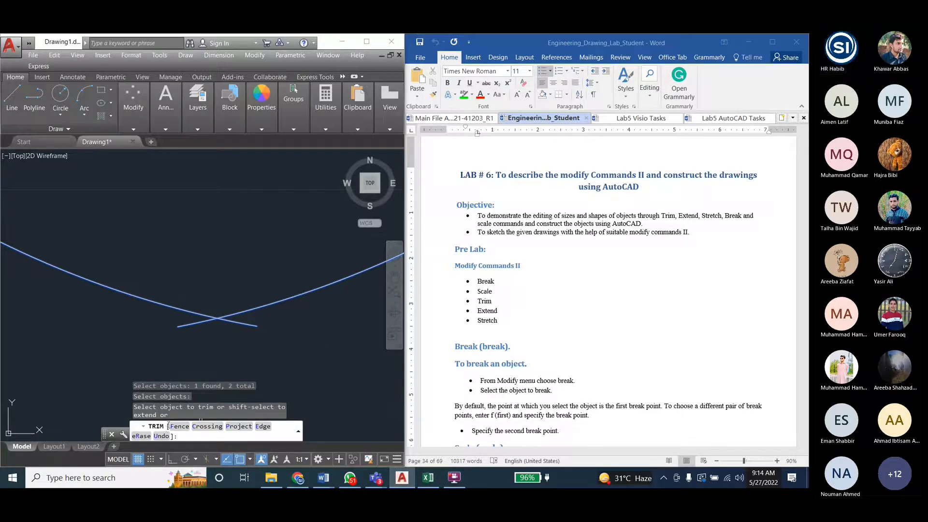
click(244, 323)
click(244, 324)
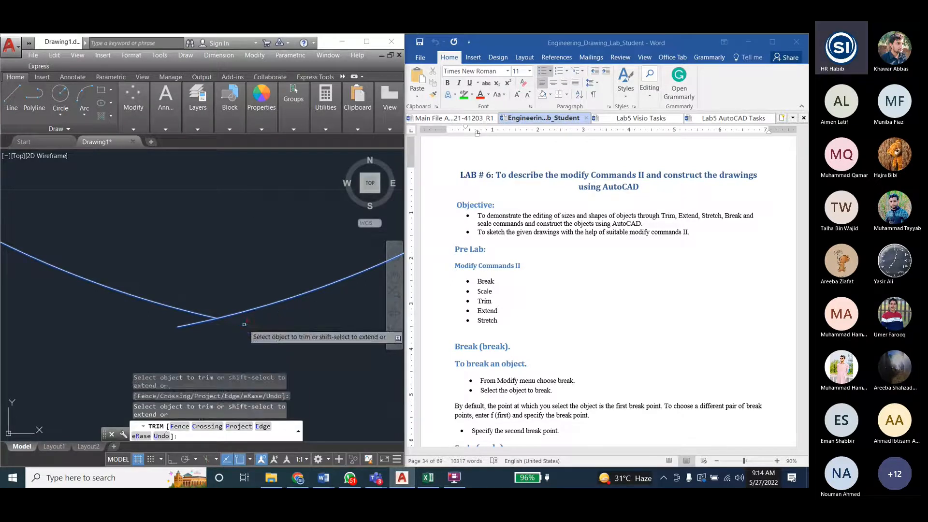
click(191, 323)
scroll(202, 338, down, 5)
scroll(203, 229, up, 8)
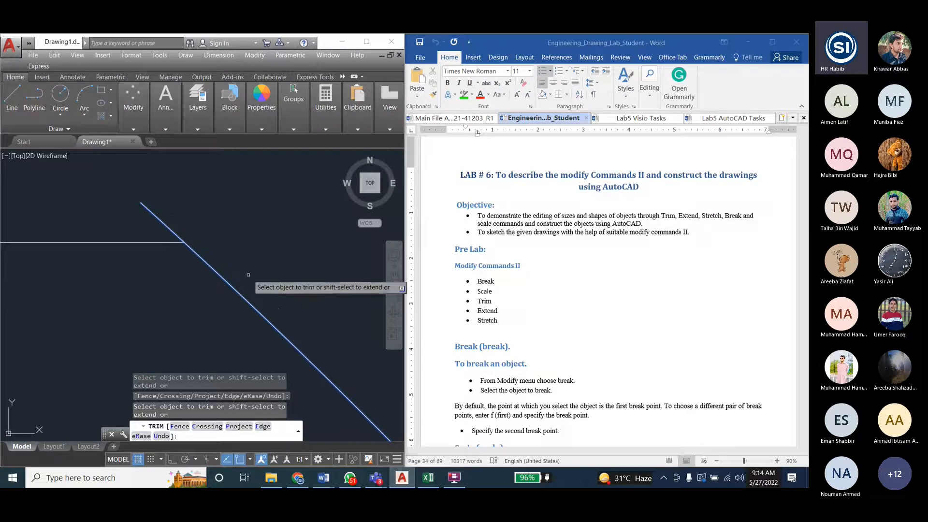
scroll(249, 279, down, 2)
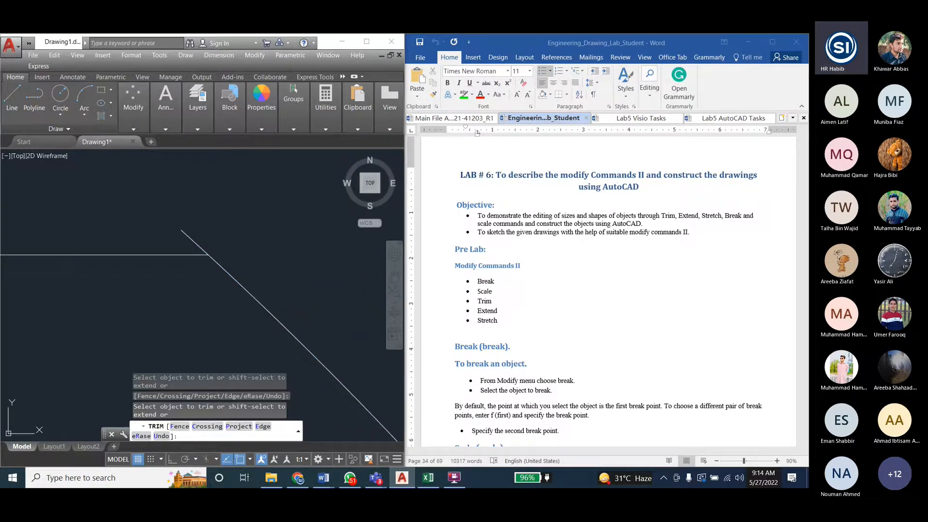
key(Escape)
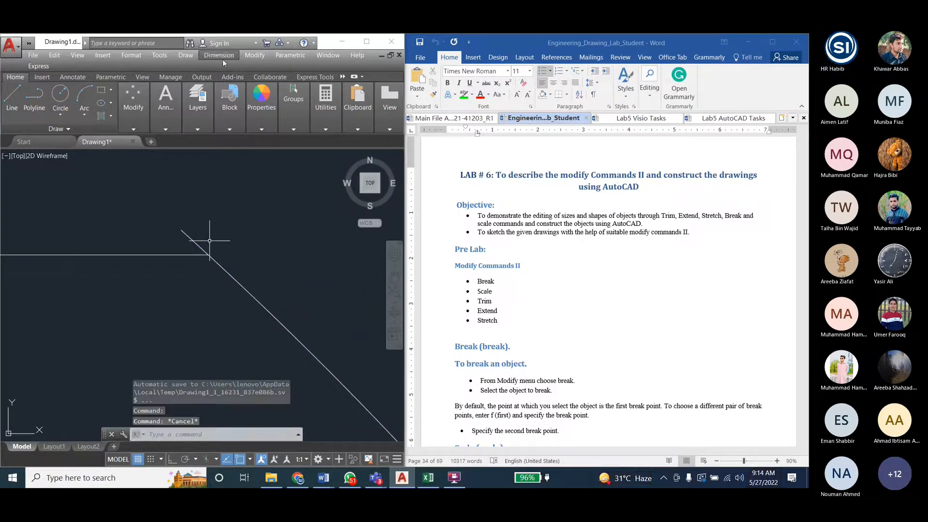
- Trim the end of the right inner bowl arc that extends above the horizontal line, using the line and arc as cutting edges
click(250, 54)
click(261, 261)
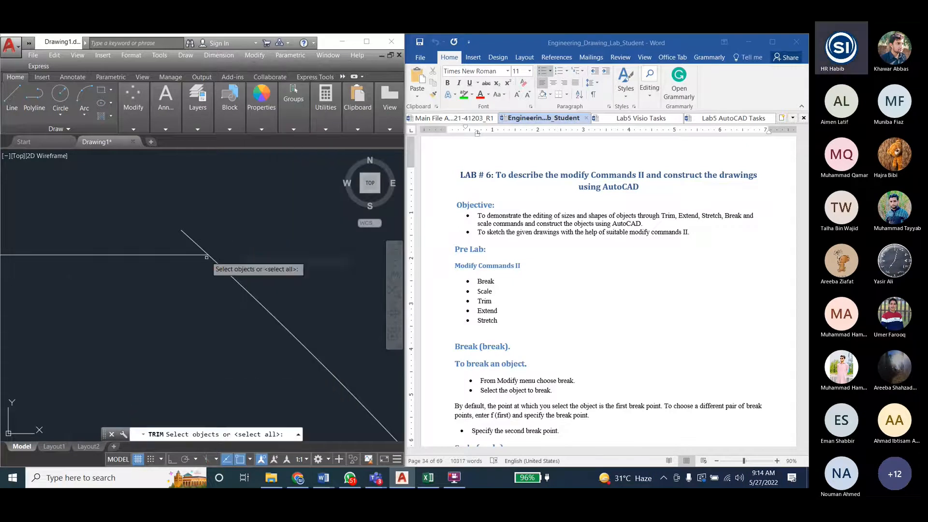
click(206, 257)
click(266, 310)
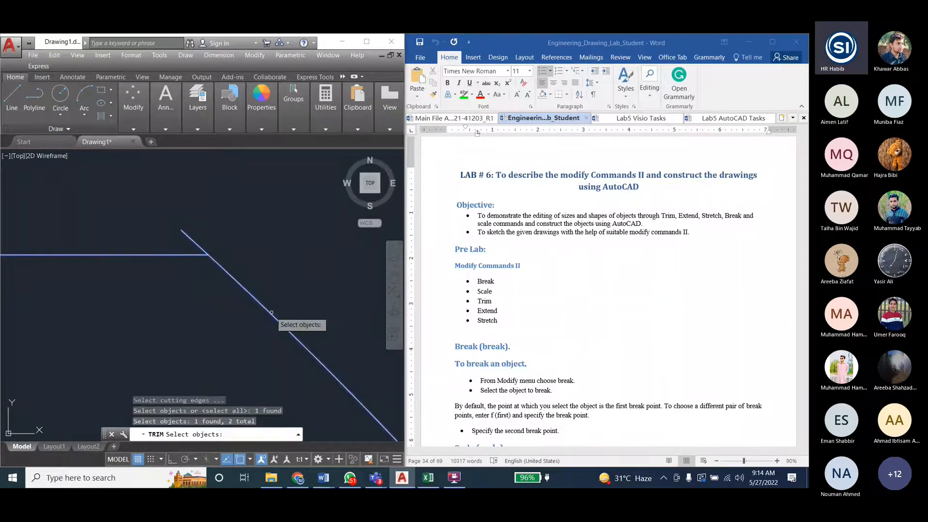
key(Return)
click(196, 243)
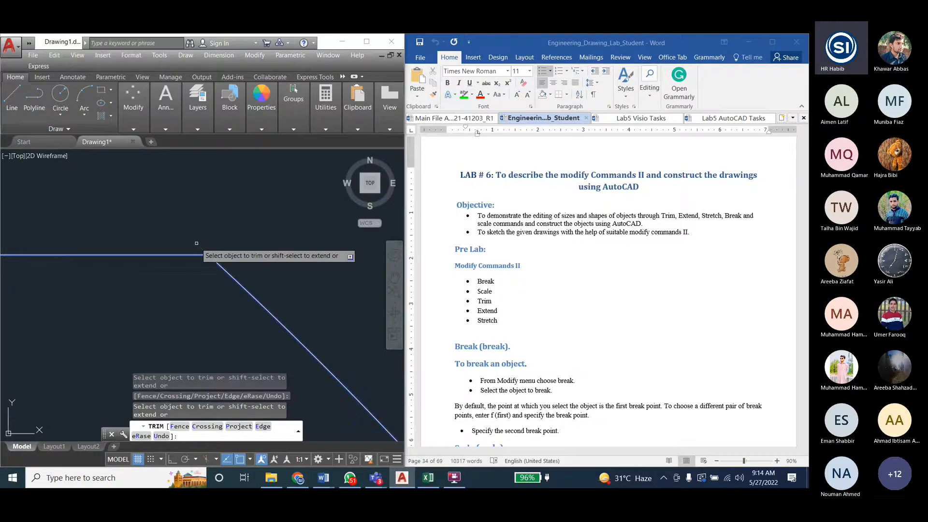
key(Escape)
key(Escape)
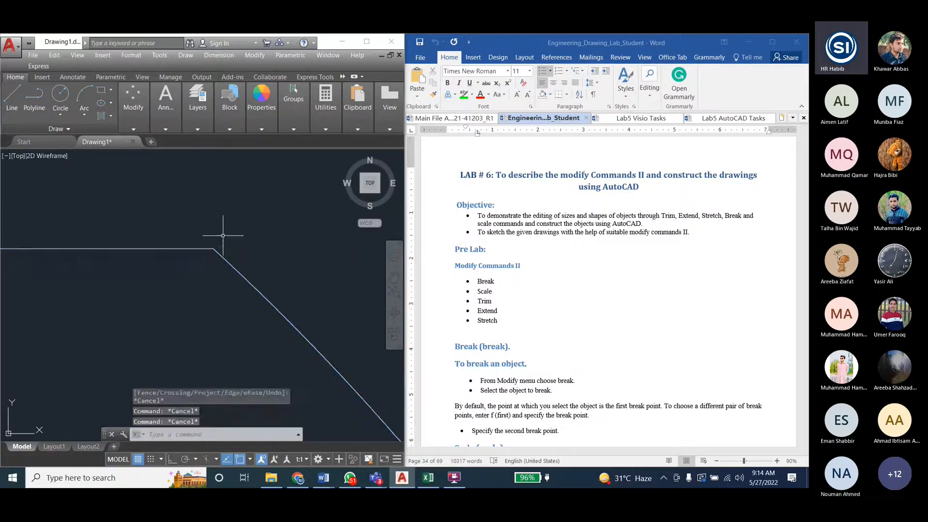
key(Escape)
scroll(249, 237, down, 4)
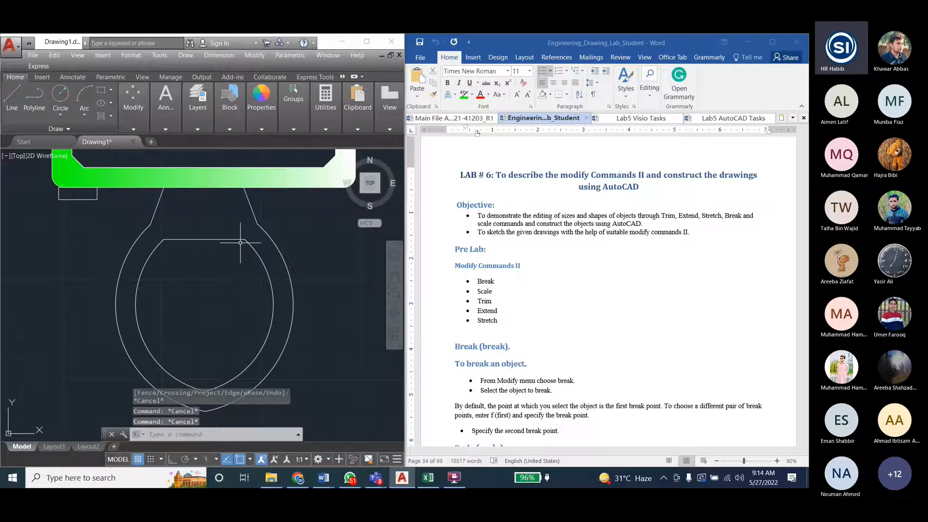
scroll(183, 275, down, 2)
- Bring back the Lab5 AutoCAD Tasks document and apply a gradient fill to the neck and the band between the bowl outlines
click(726, 118)
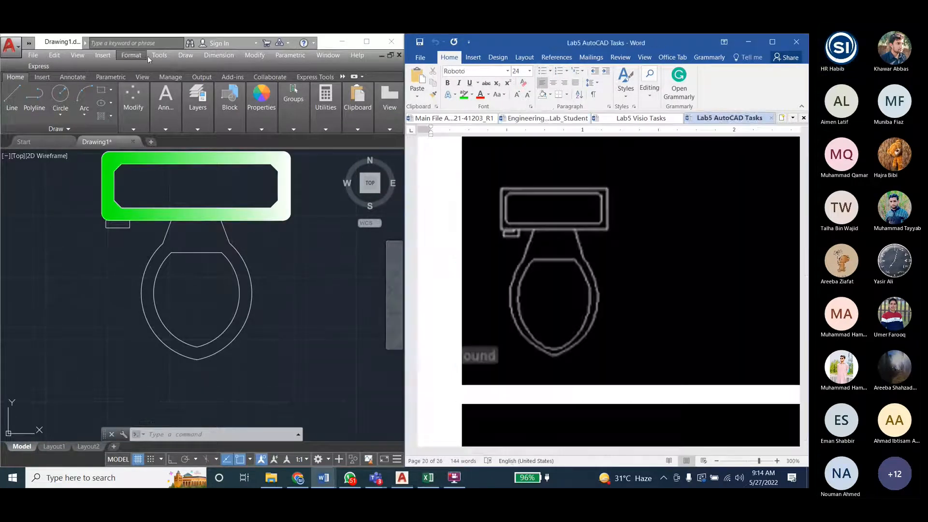
click(182, 55)
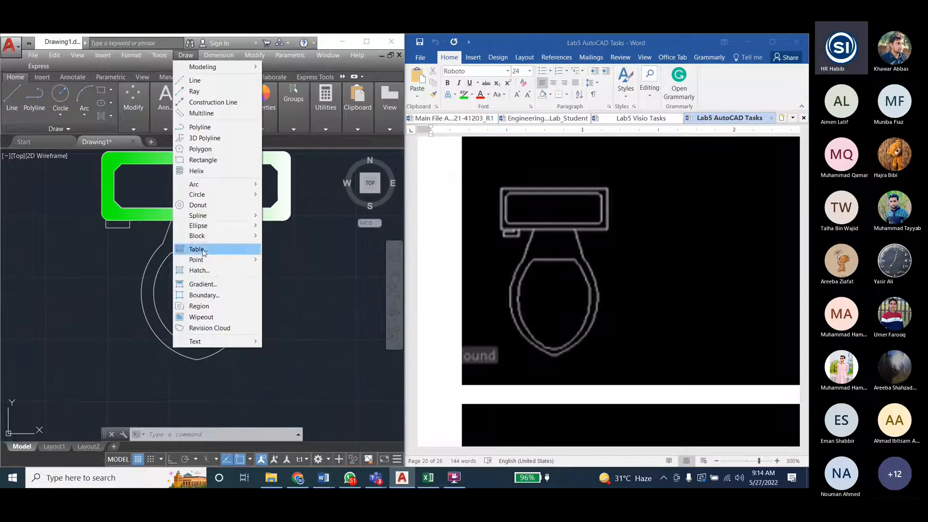
click(203, 286)
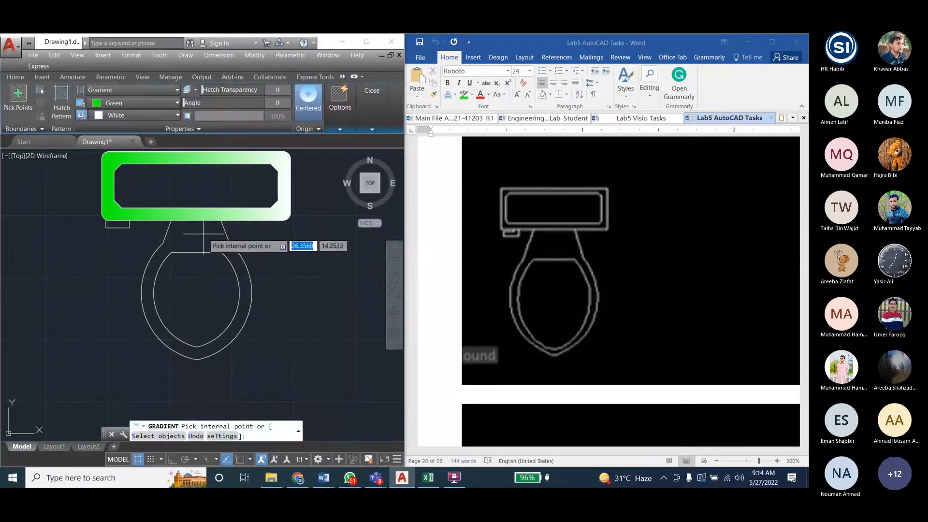
click(18, 99)
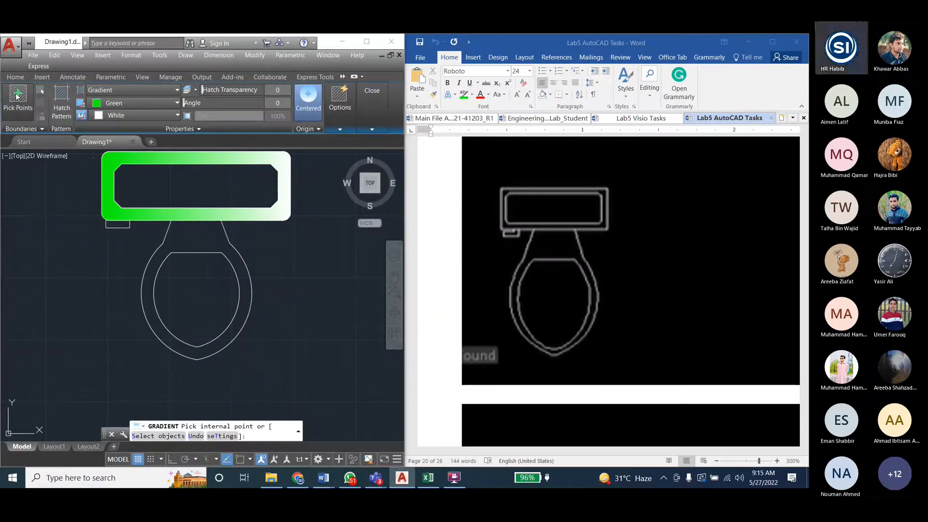
click(208, 236)
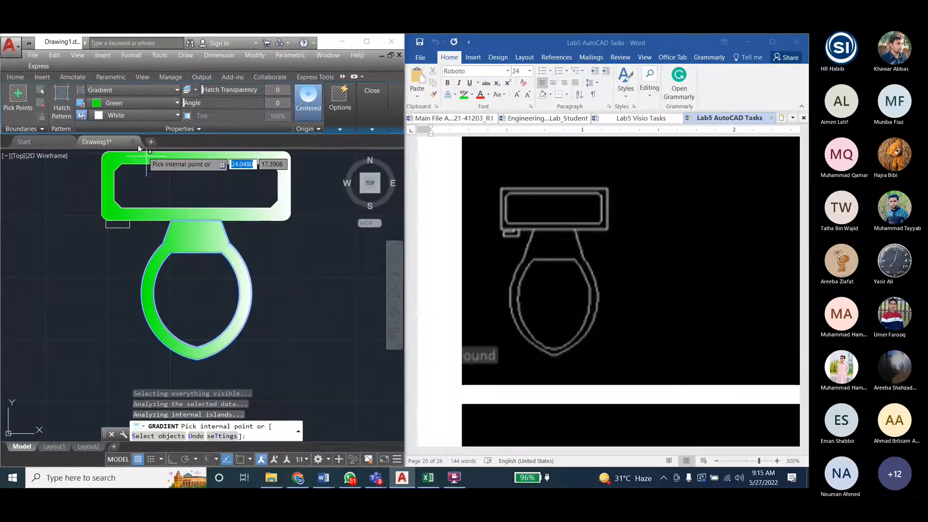
- Set the gradient colours to red 237,31,36 and yellow 244,238,81
click(133, 103)
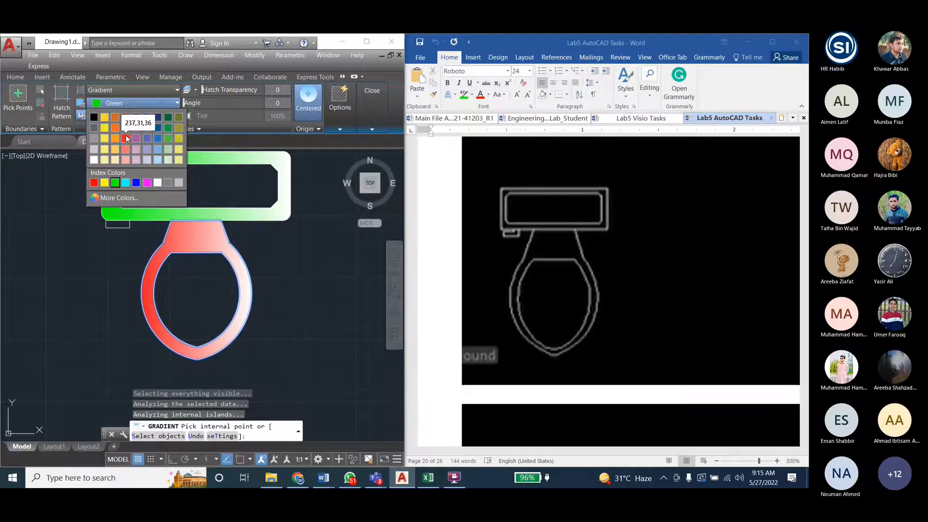
click(125, 138)
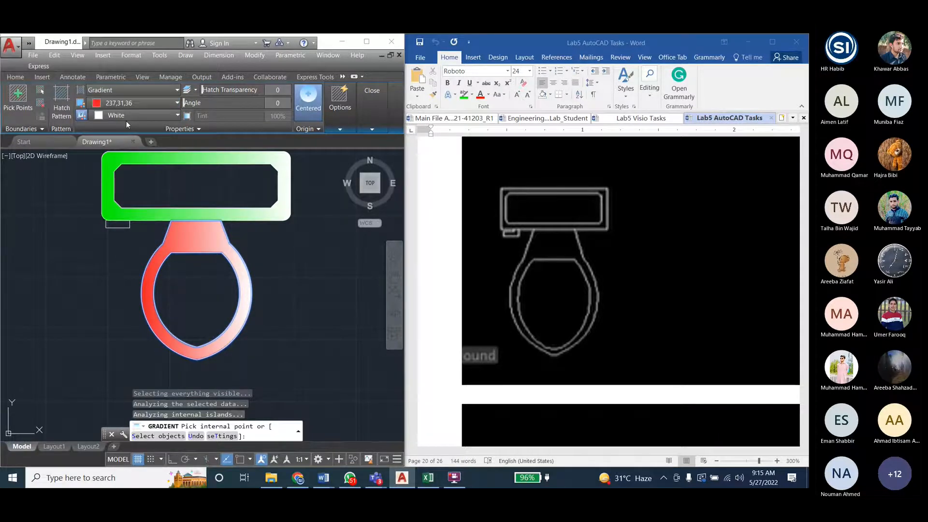
click(126, 116)
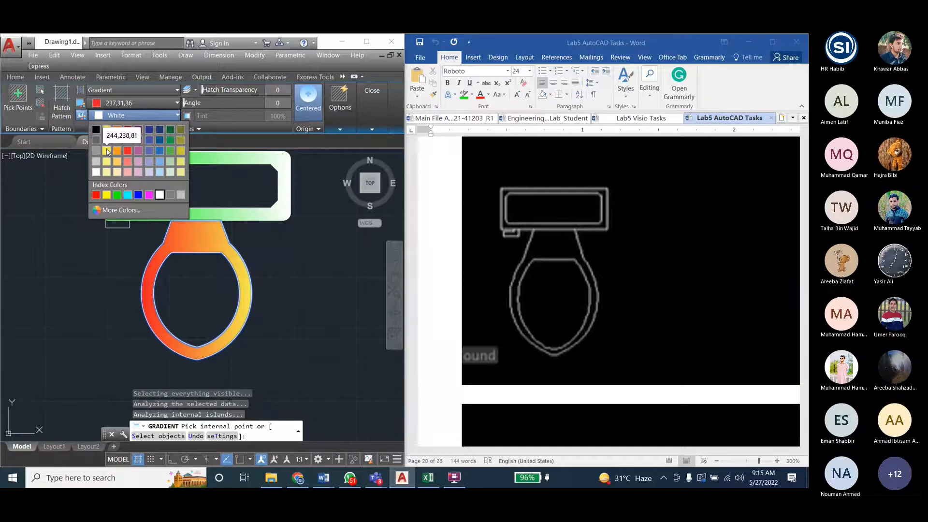
click(107, 151)
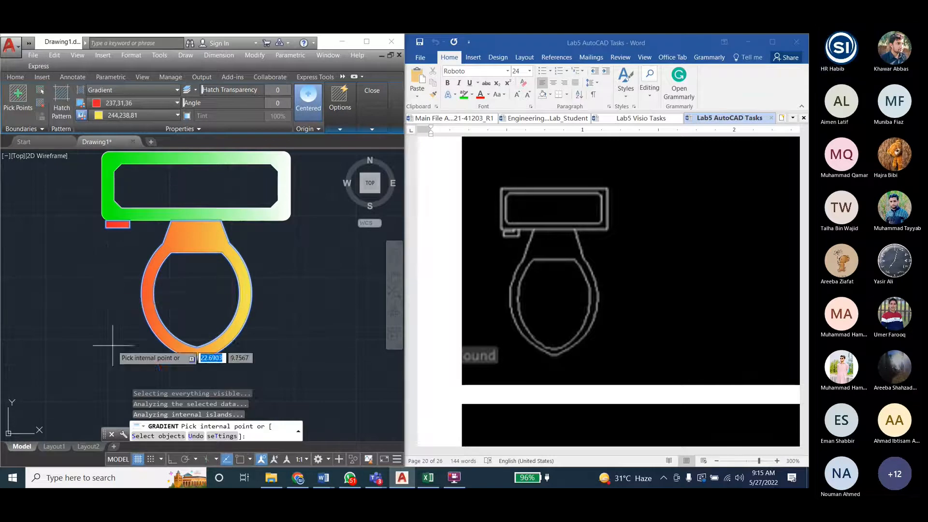
- End the Gradient command and delete the combined fill covering the neck, bowl band and small rectangle under the tank
key(Escape)
key(Escape)
key(Escape)
click(117, 223)
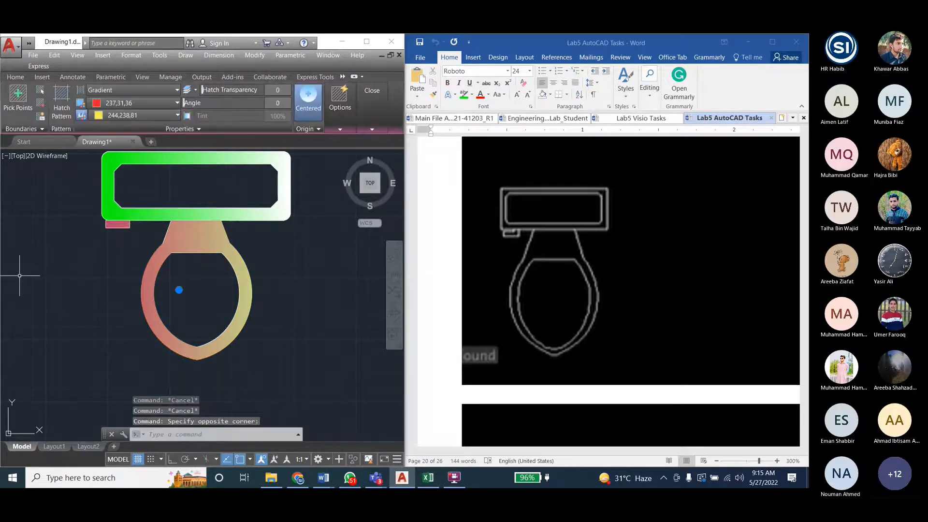
key(Delete)
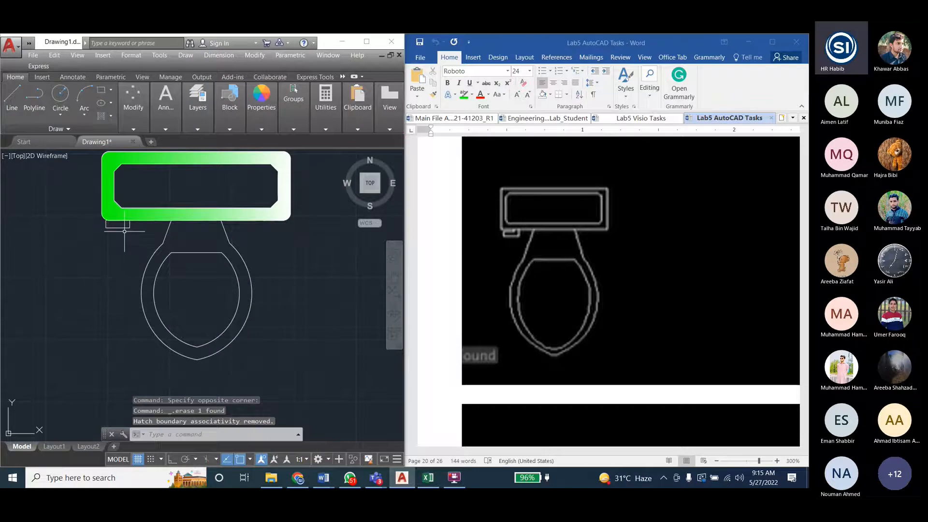
- Apply a gradient fill of red 237,31,36 and yellow 244,238,81 to the small rectangle under the tank
text(gradient)
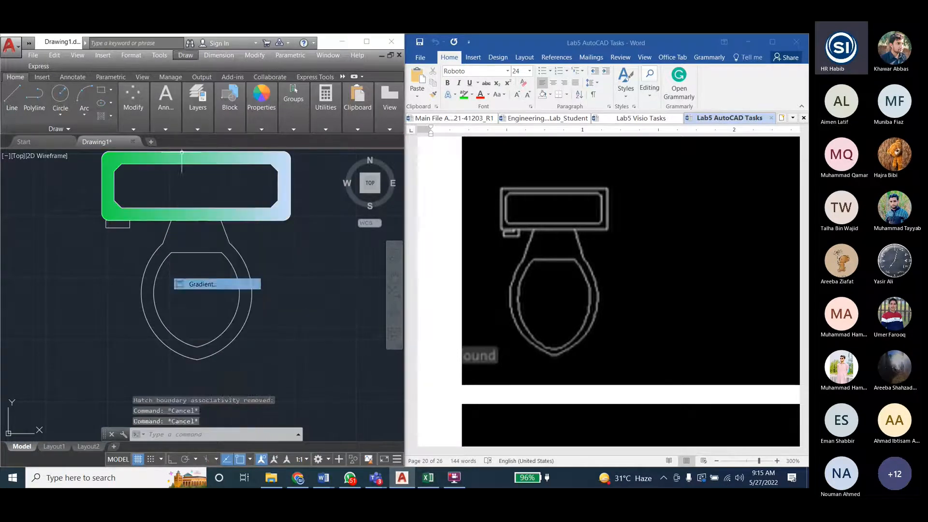
key(Return)
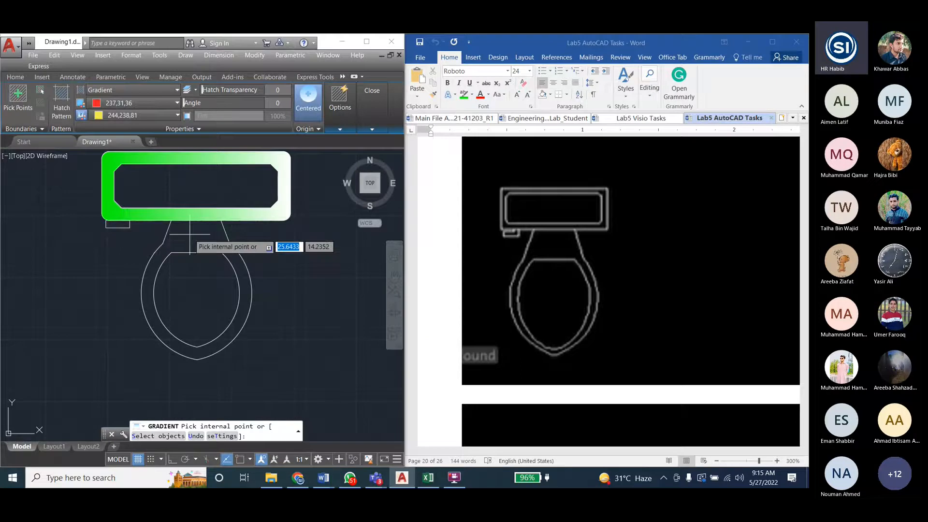
click(118, 224)
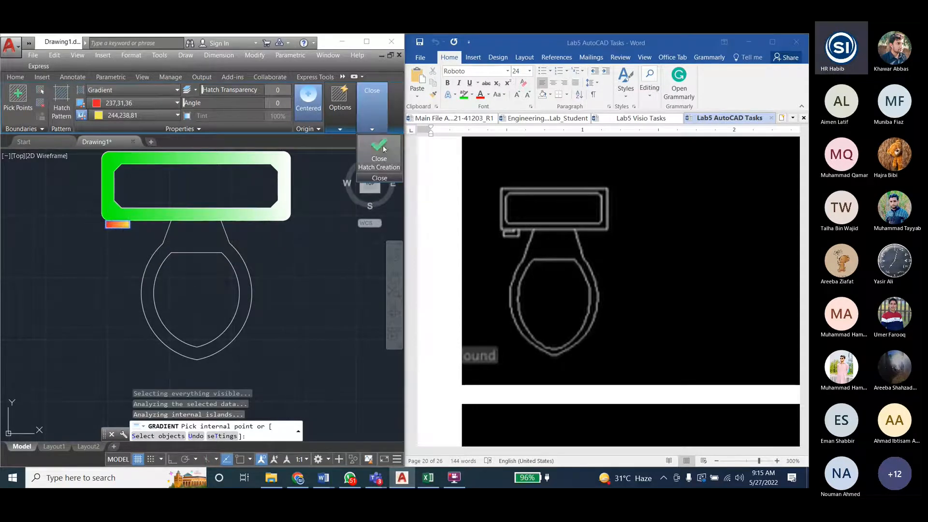
click(367, 90)
- Gradient-fill the neck and the band between the bowl outlines using magenta and purple 147,39,143
click(189, 55)
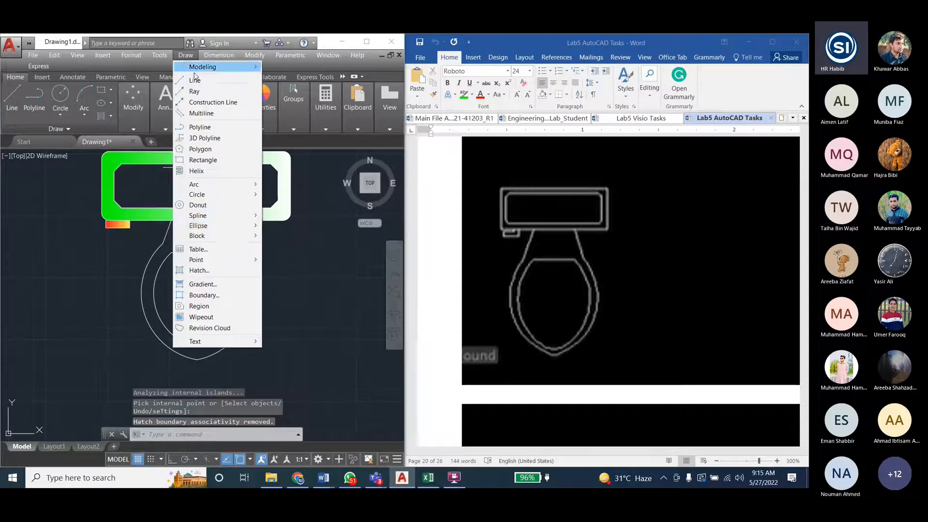
click(193, 282)
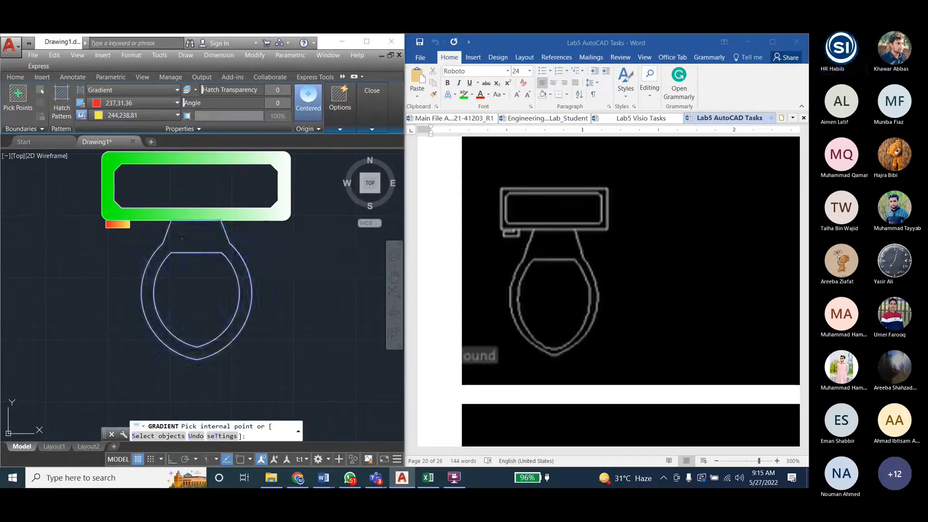
click(193, 236)
click(111, 103)
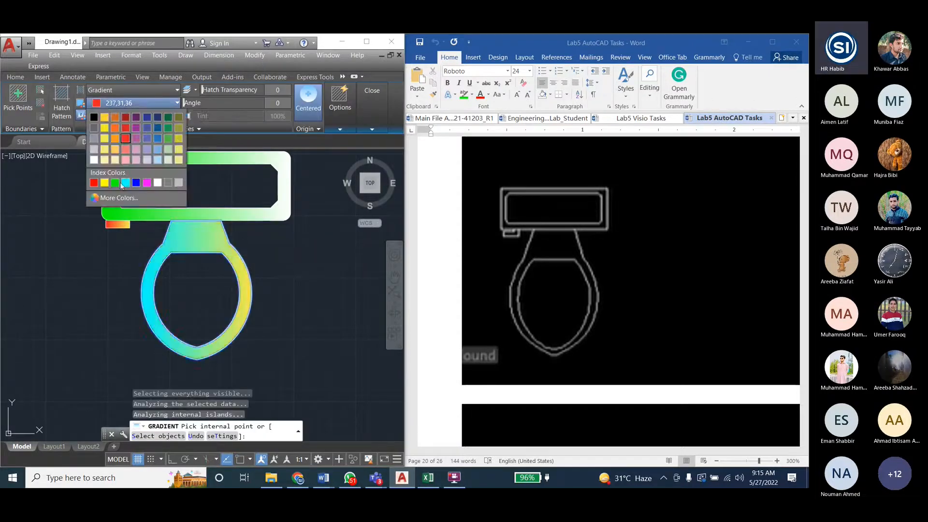
click(147, 183)
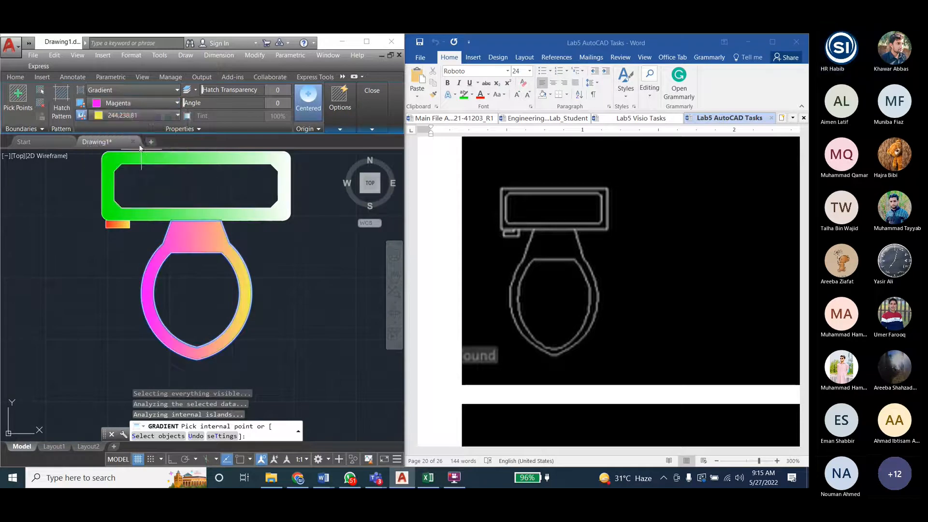
click(146, 117)
click(139, 136)
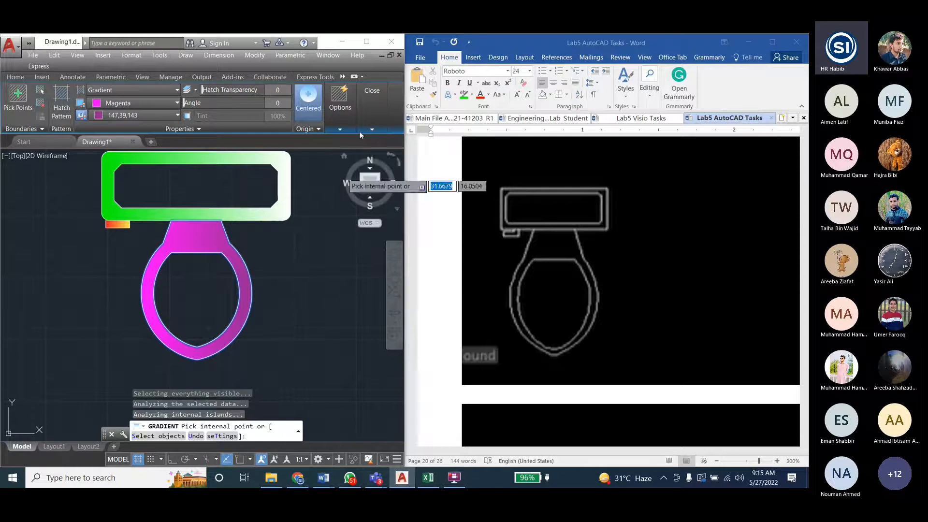
click(364, 101)
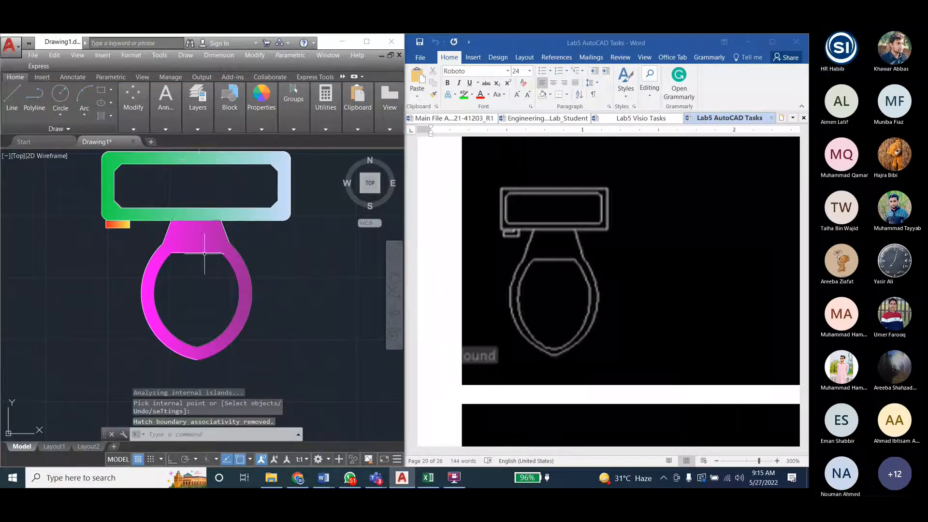
key(Escape)
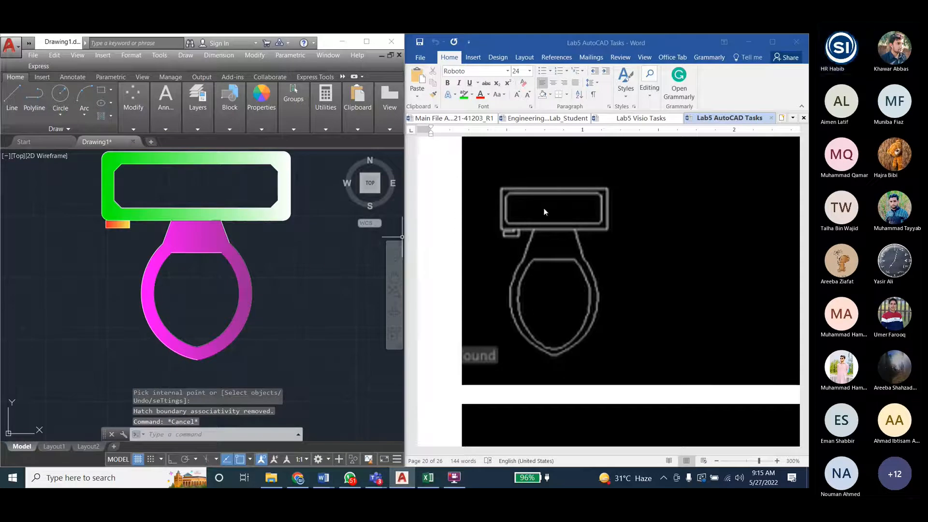
- Open the Engineering_Drawing_Lab_Student document and review the modify commands listed for Lab 6 and Lab 5
click(549, 119)
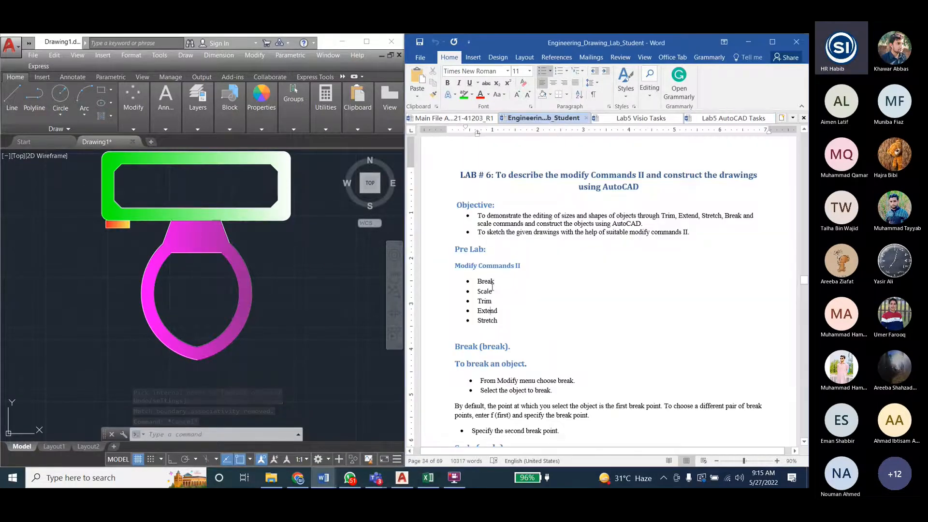
double_click(485, 300)
scroll(528, 282, down, 15)
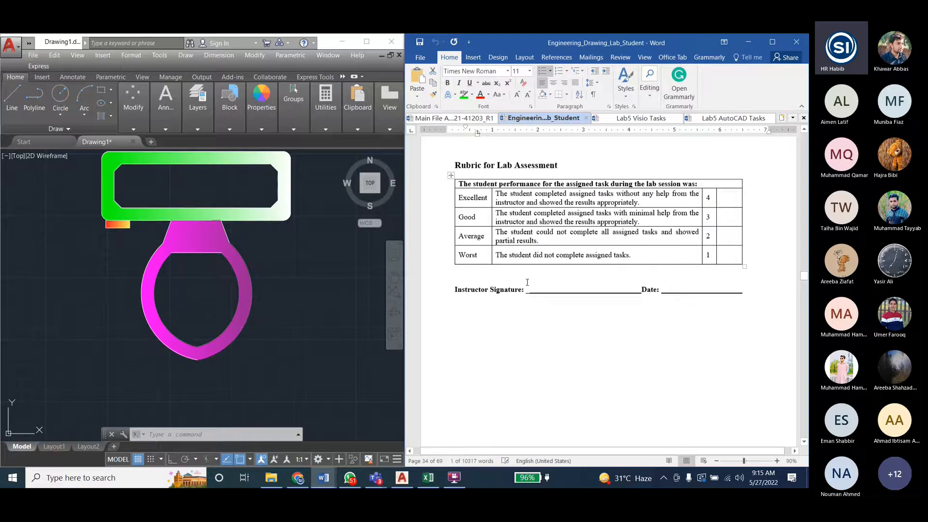
scroll(527, 283, up, 20)
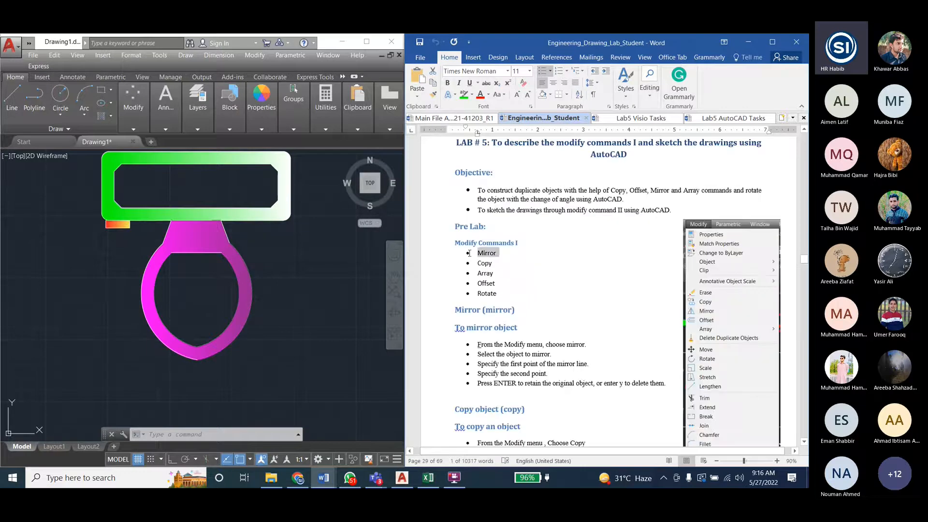
double_click(484, 263)
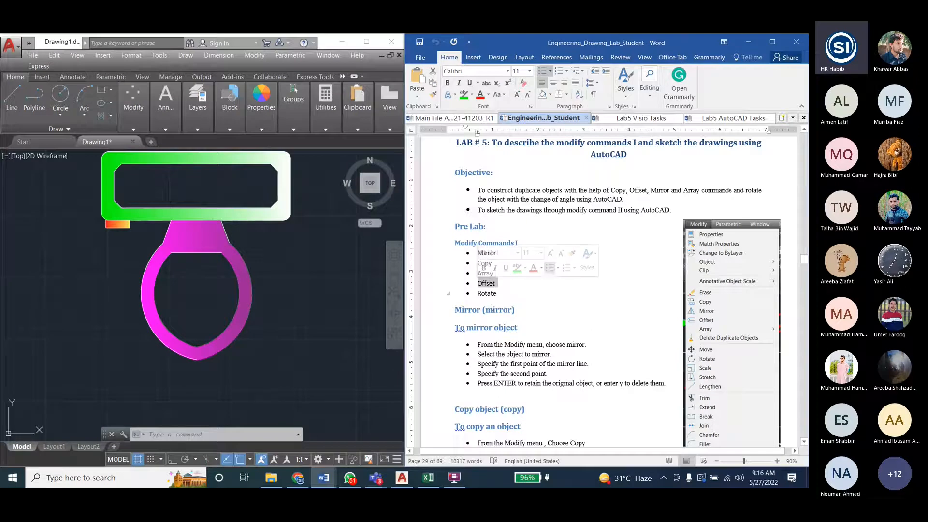
double_click(486, 294)
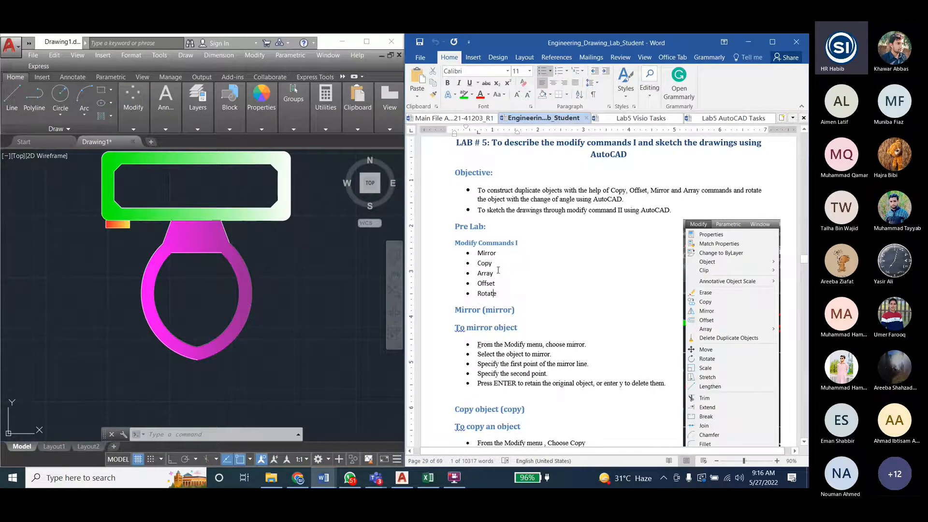
double_click(484, 263)
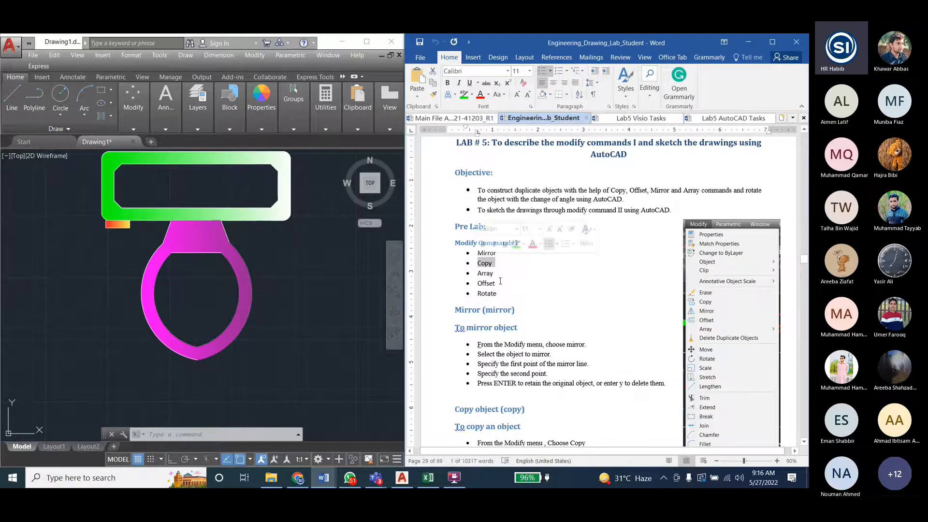
click(500, 281)
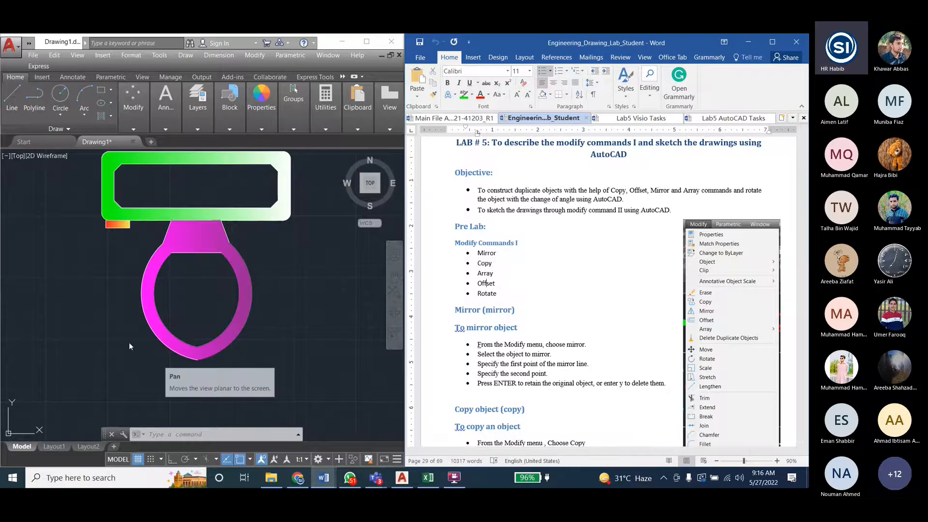
- Switch back to AutoCAD and group all the objects of the toilet drawing
scroll(89, 355, down, 4)
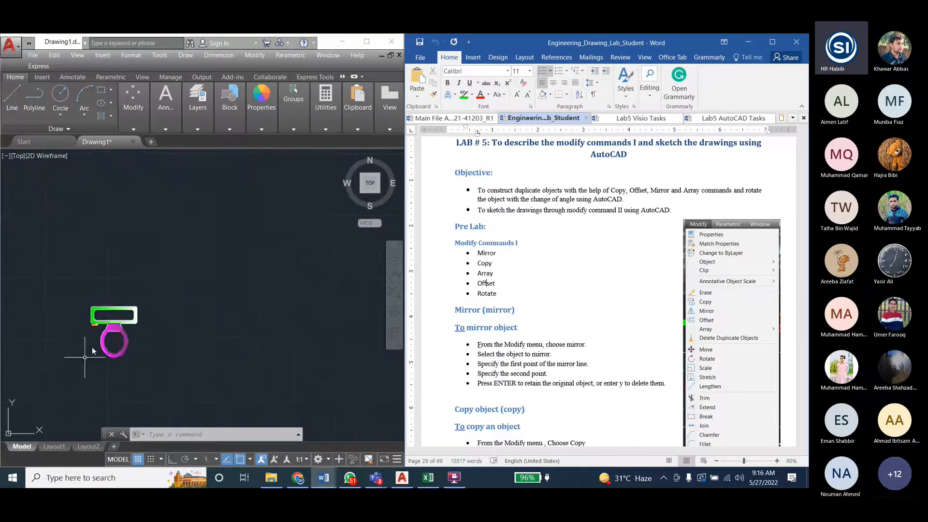
scroll(83, 358, up, 2)
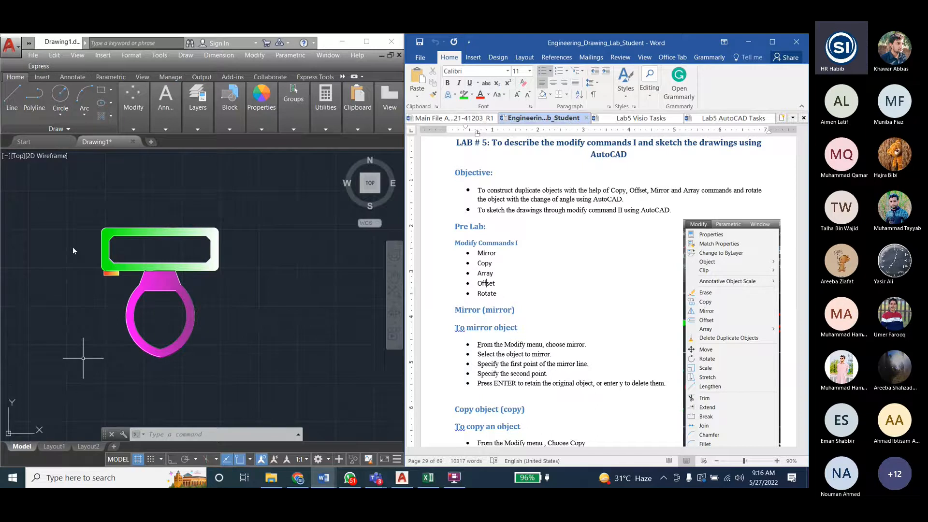
click(80, 210)
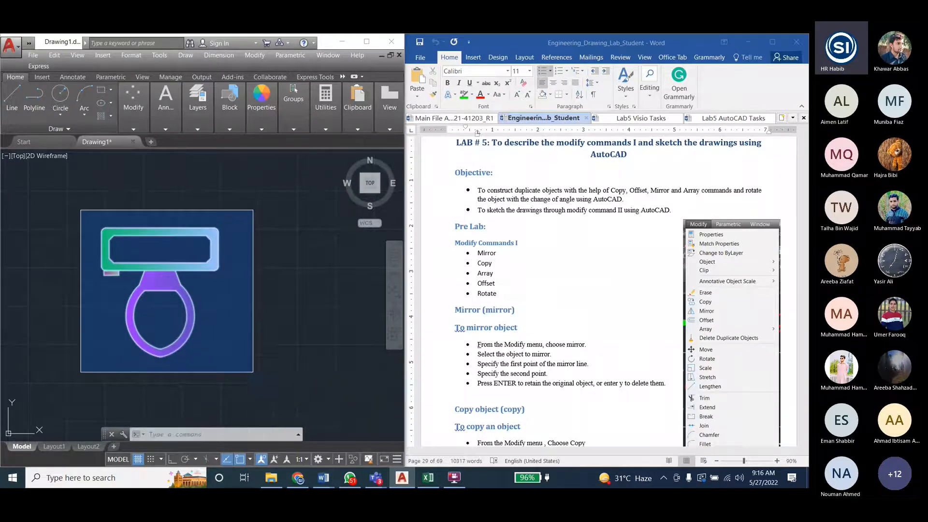
click(258, 365)
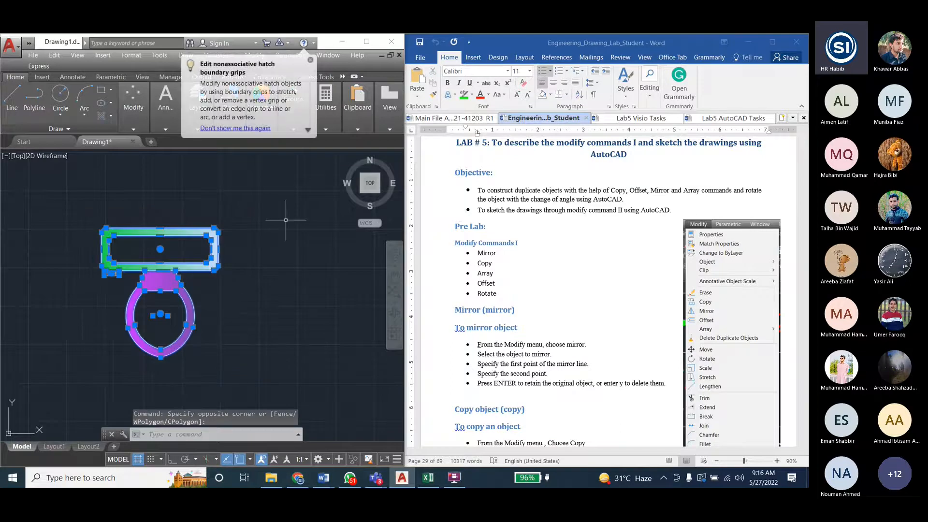
click(311, 61)
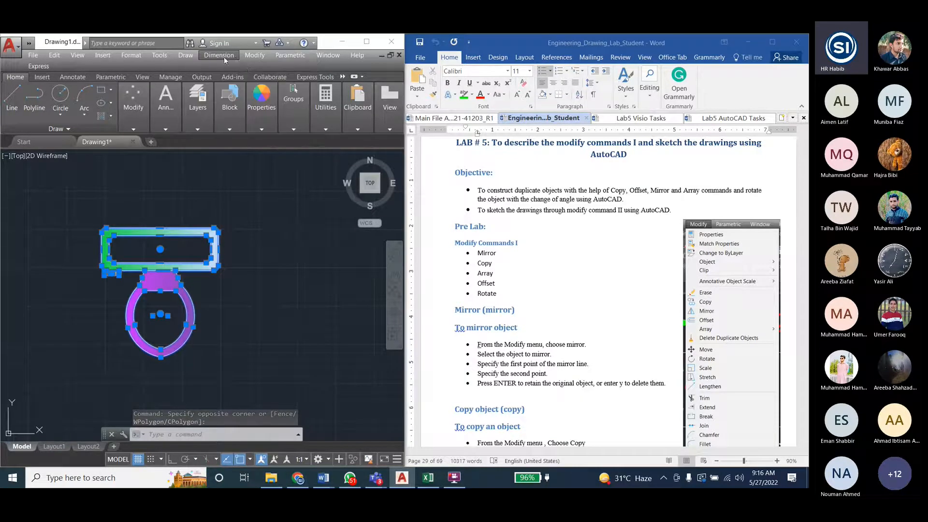
click(251, 56)
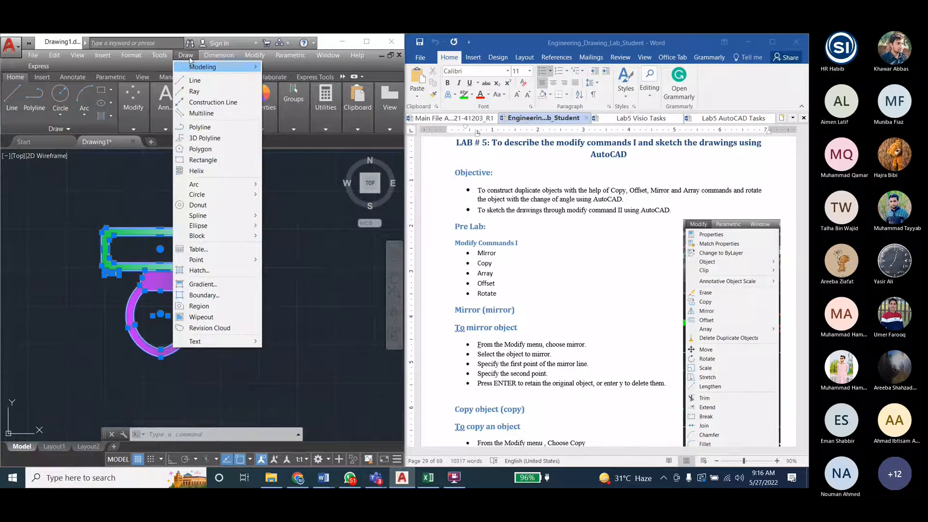
mouse_move(169, 59)
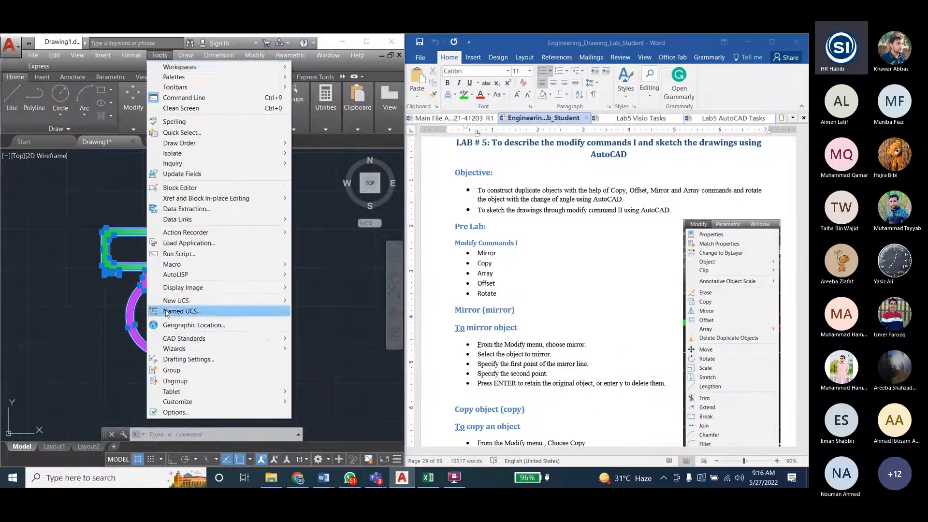
click(171, 371)
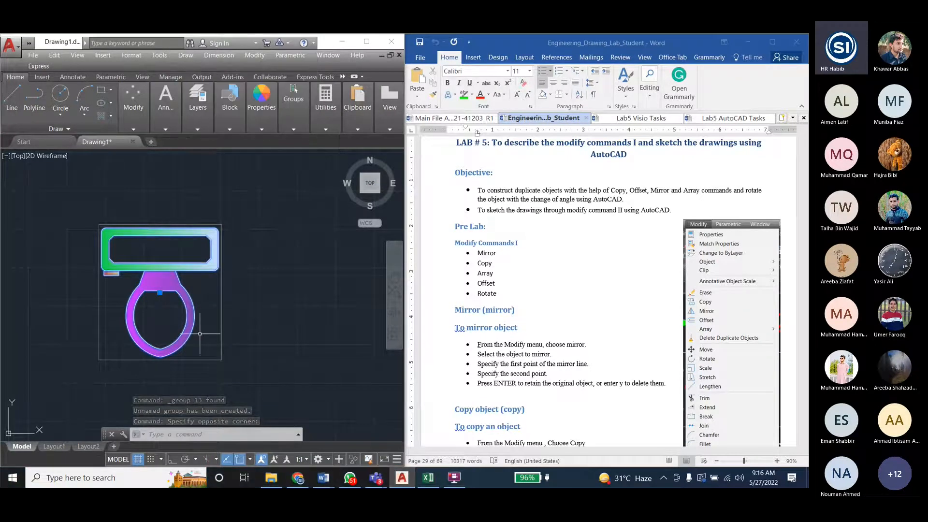
- Undo the grouping, check the tank's selection as a separate object, and clear the selection
key(ctrl+z)
click(169, 268)
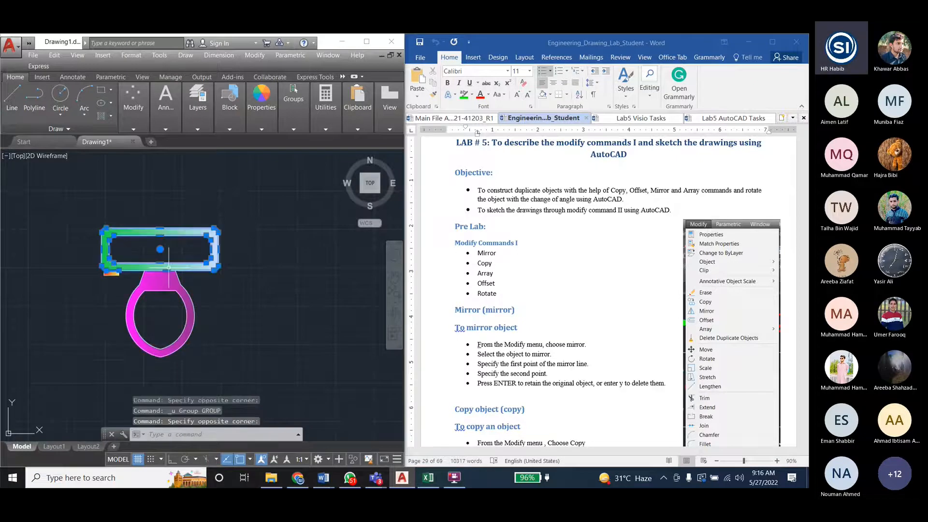
key(Escape)
key(Escape)
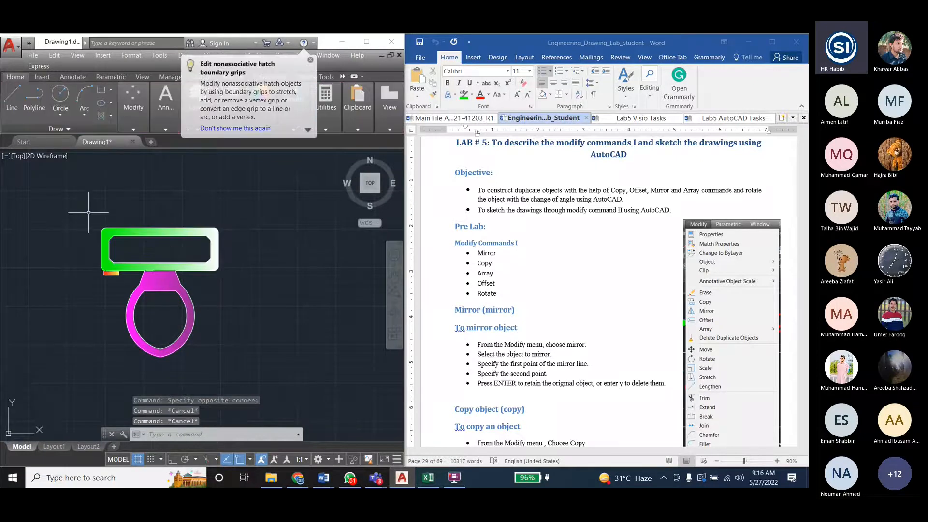
- Select the whole toilet, combine it into one group with the GROUP command, and test its selection
click(88, 212)
click(261, 383)
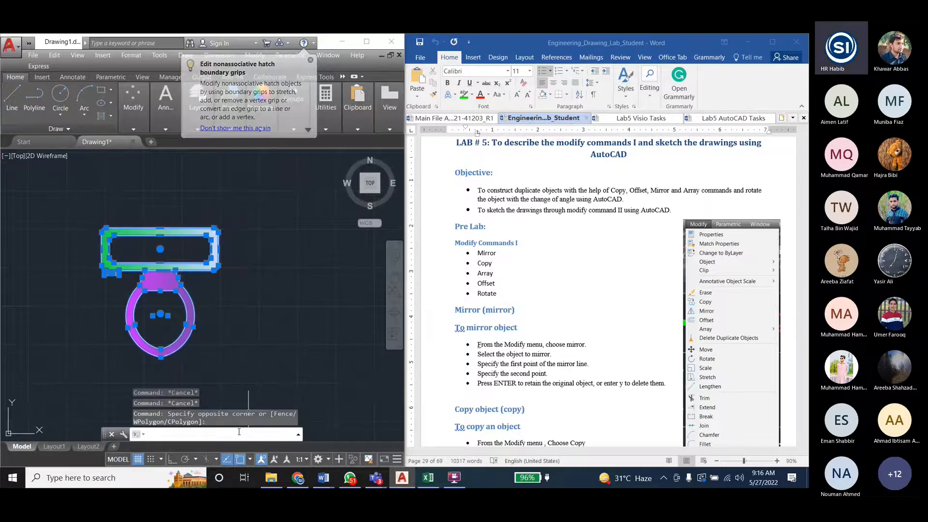
text(GROUP)
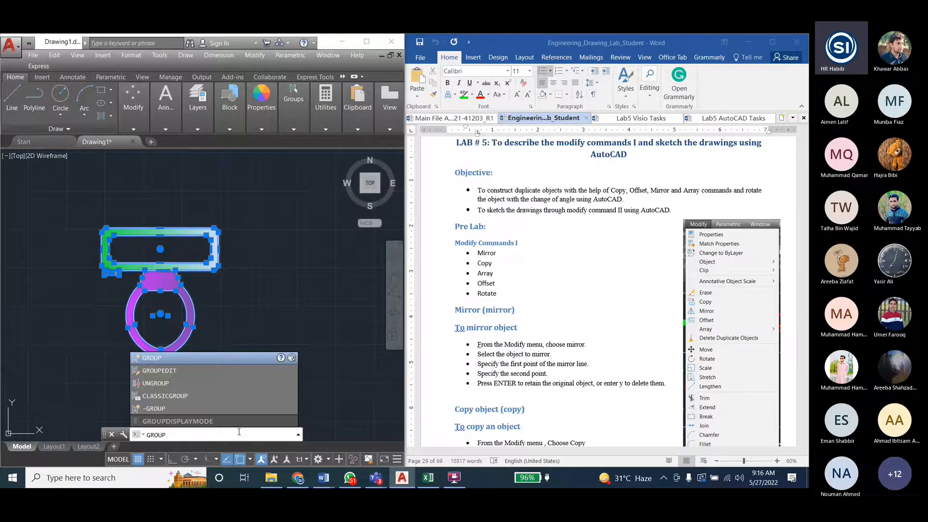
key(Return)
click(160, 271)
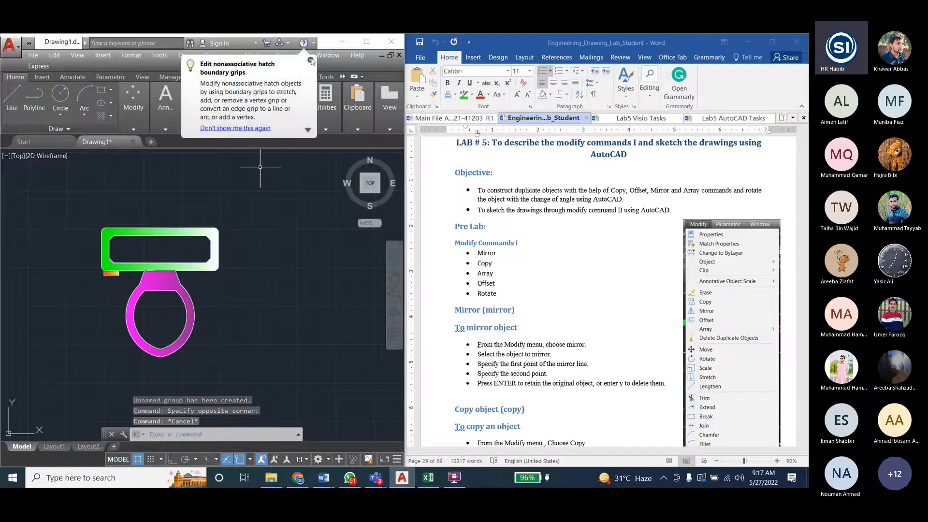
key(Escape)
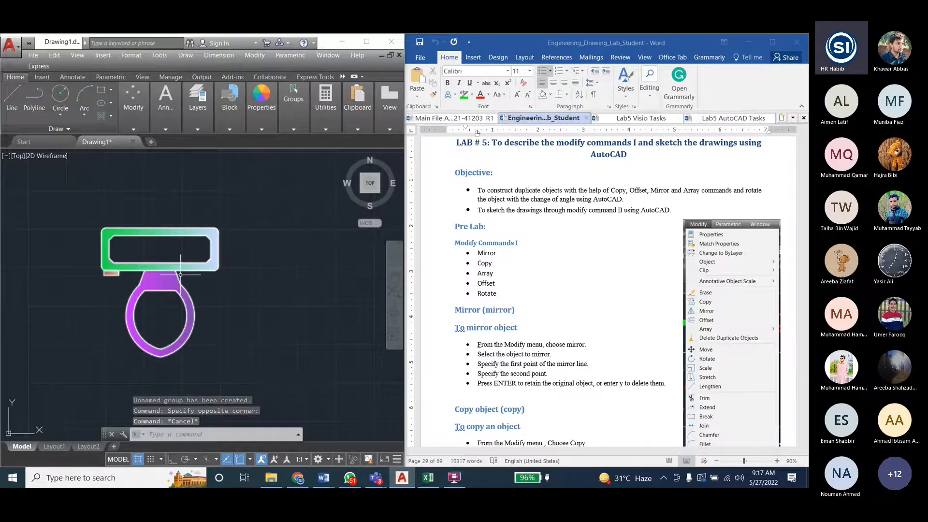
- Copy the grouped toilet with the bowl's tip as base point, placing a copy 10 units away at 0°
click(492, 263)
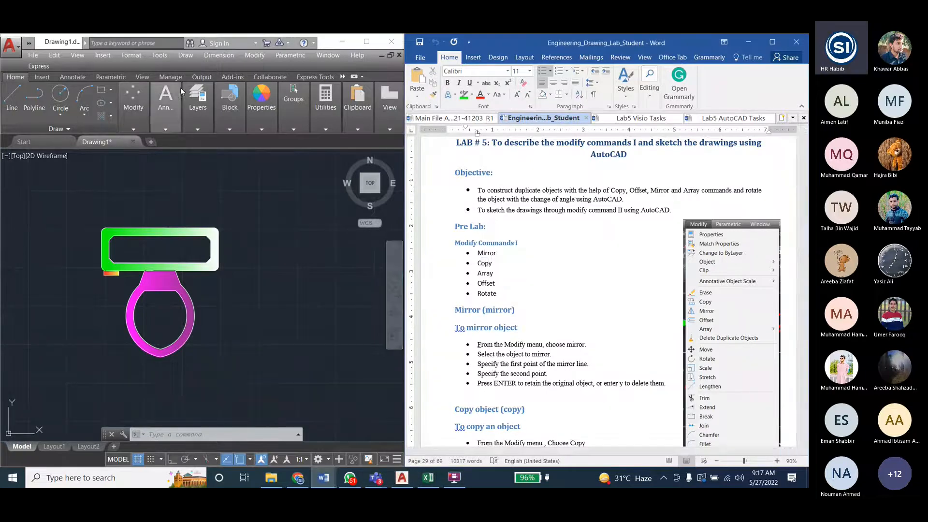
click(254, 55)
click(253, 56)
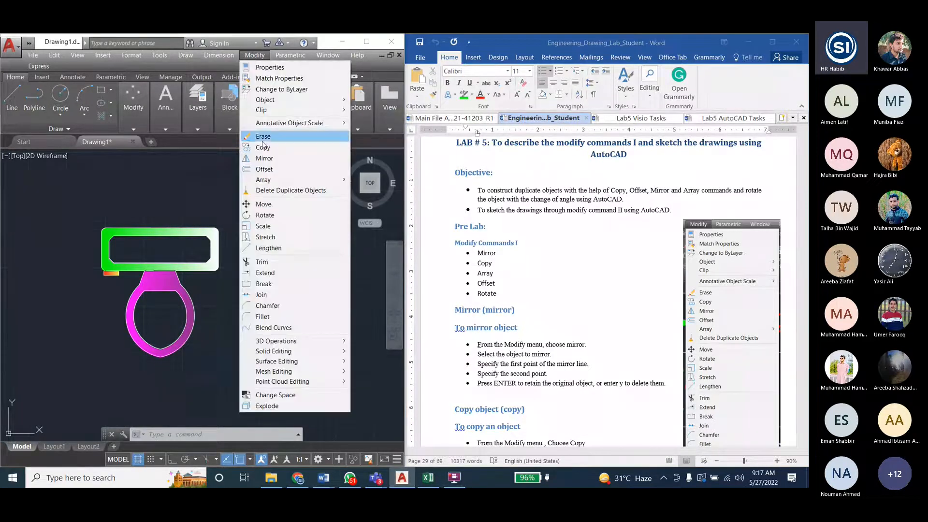
click(263, 147)
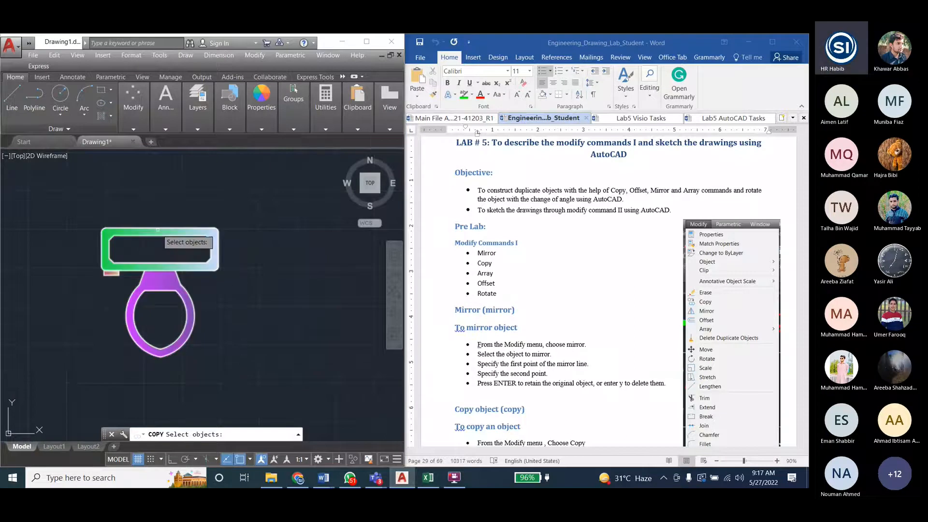
key(Return)
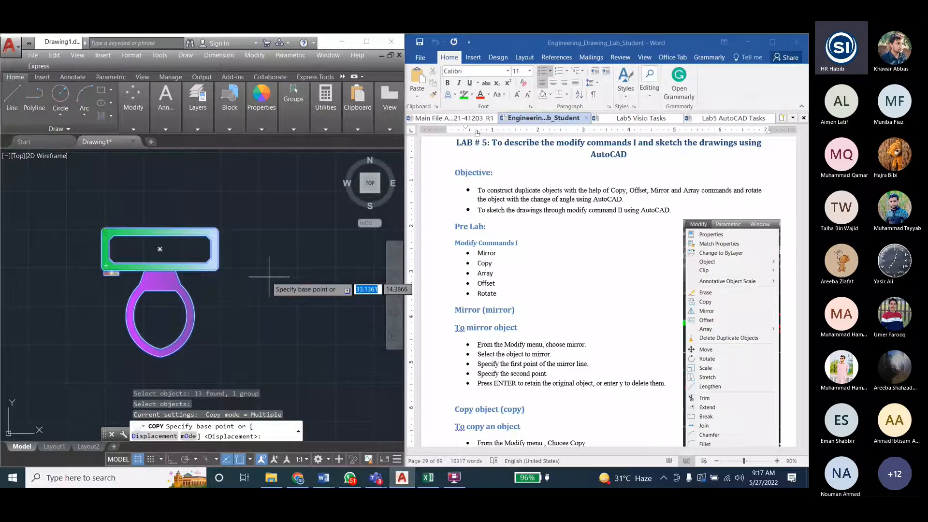
click(161, 357)
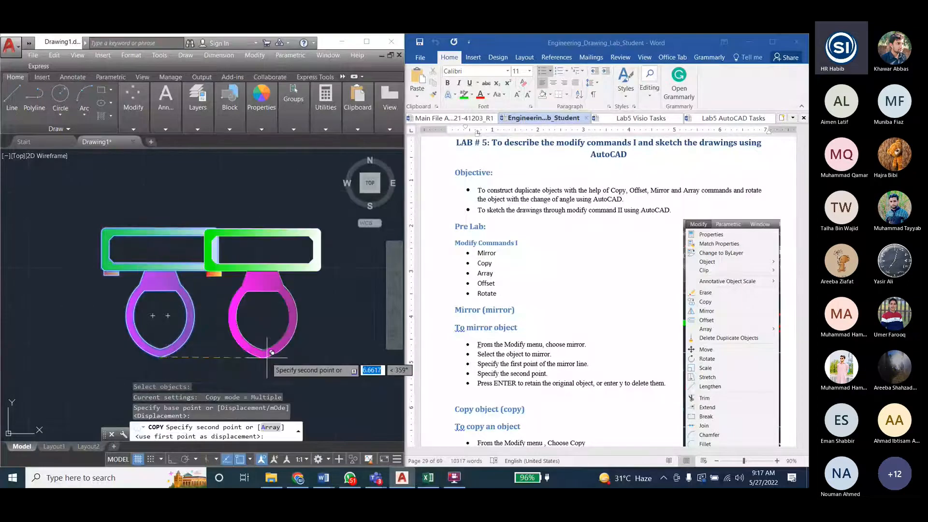
scroll(158, 351, down, 2)
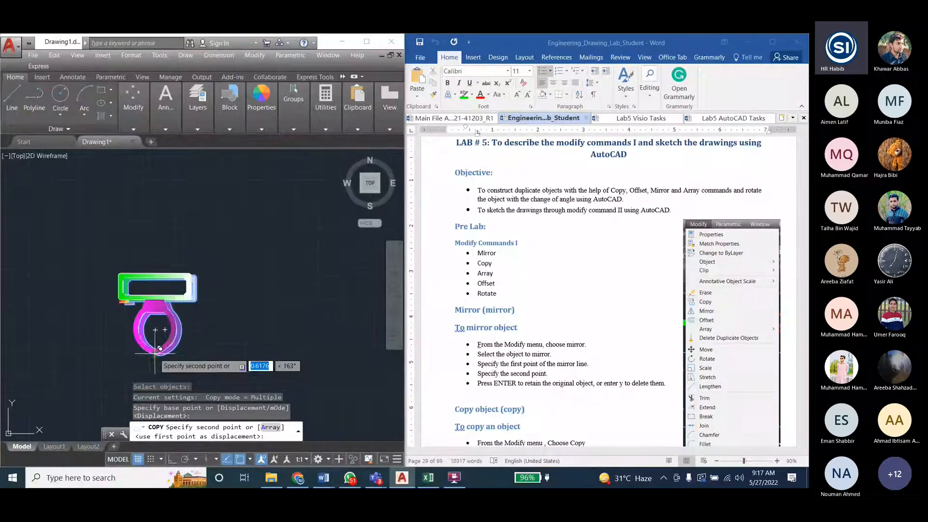
scroll(193, 311, down, 2)
scroll(195, 342, up, 2)
scroll(194, 340, up, 1)
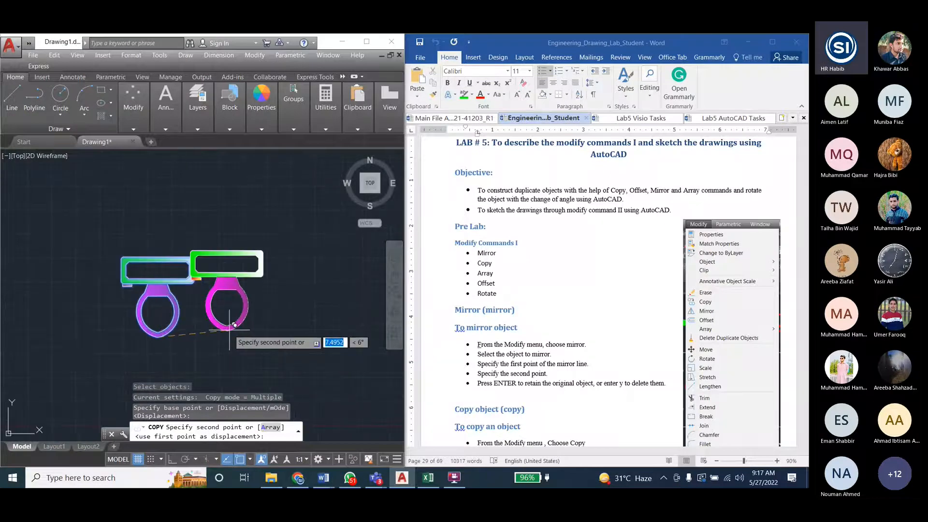
scroll(247, 339, up, 2)
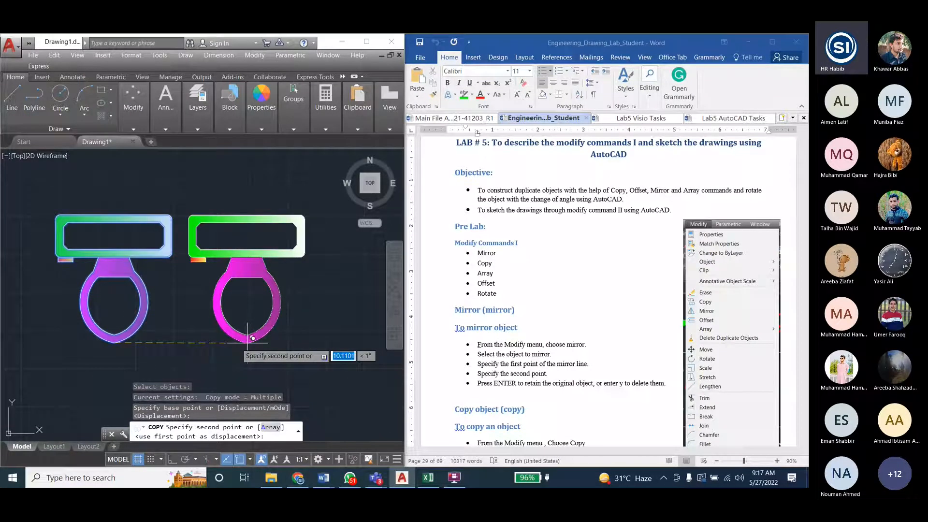
scroll(248, 338, down, 2)
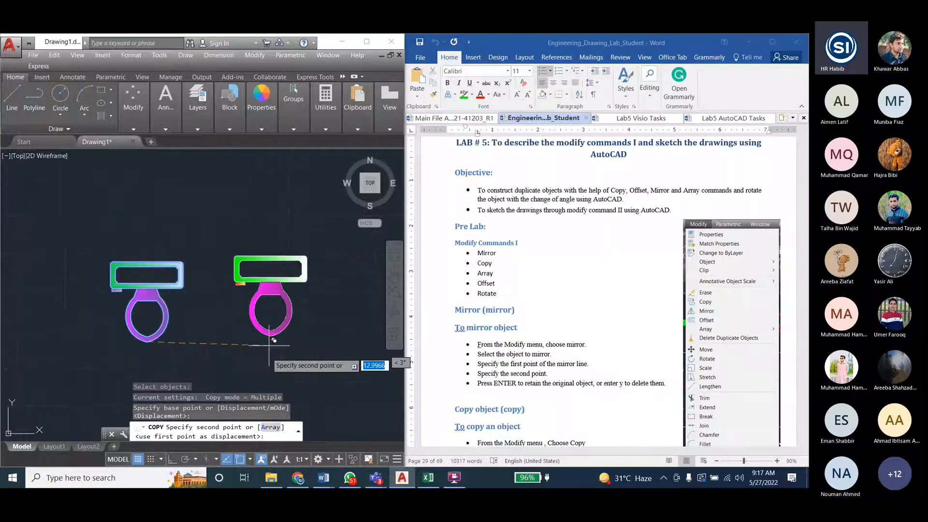
scroll(269, 341, up, 1)
scroll(266, 341, down, 1)
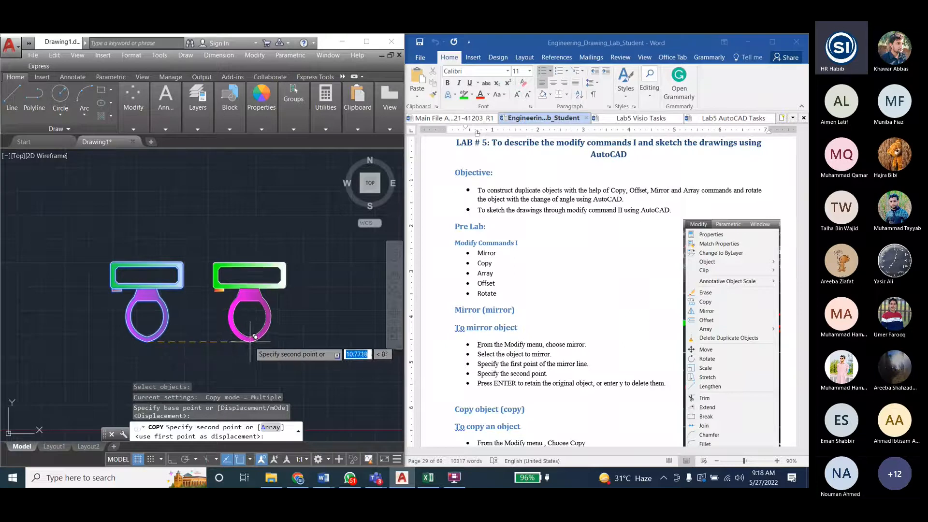
text(10)
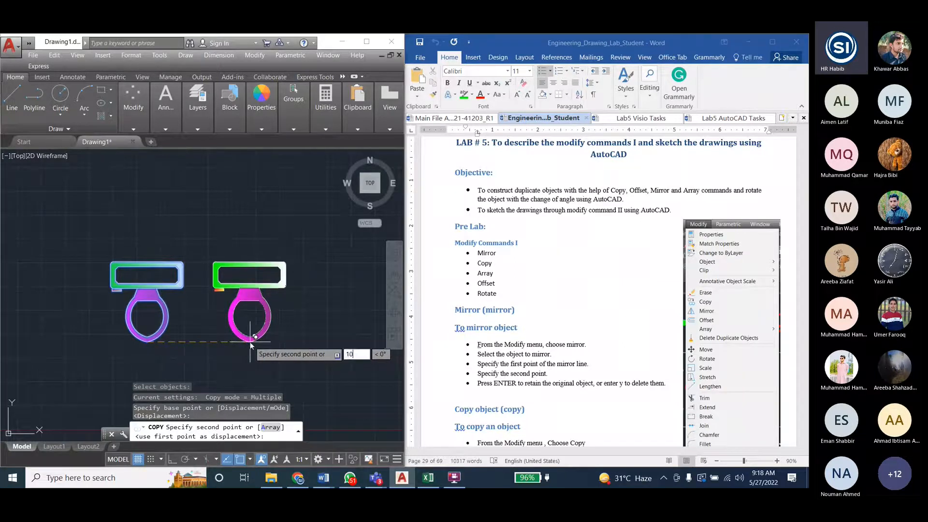
key(Return)
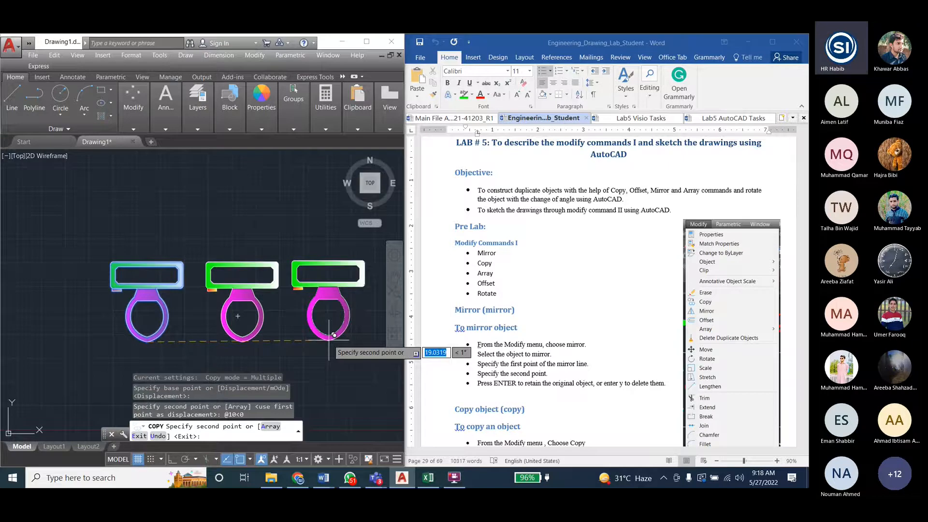
- Place two more copies of the toilet, 20 units at 0° and 10 units at 180° from the base point
text(20)
key(Tab)
text(0)
key(Return)
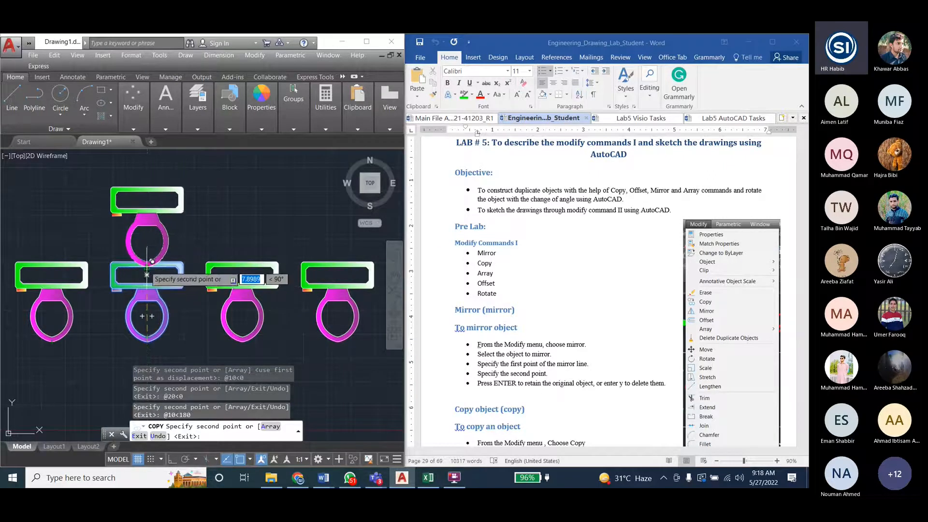
- Turn on Ortho and place freehand toilet copies, one below the original, two farther along its row and two above, and end the copying
scroll(147, 254, down, 4)
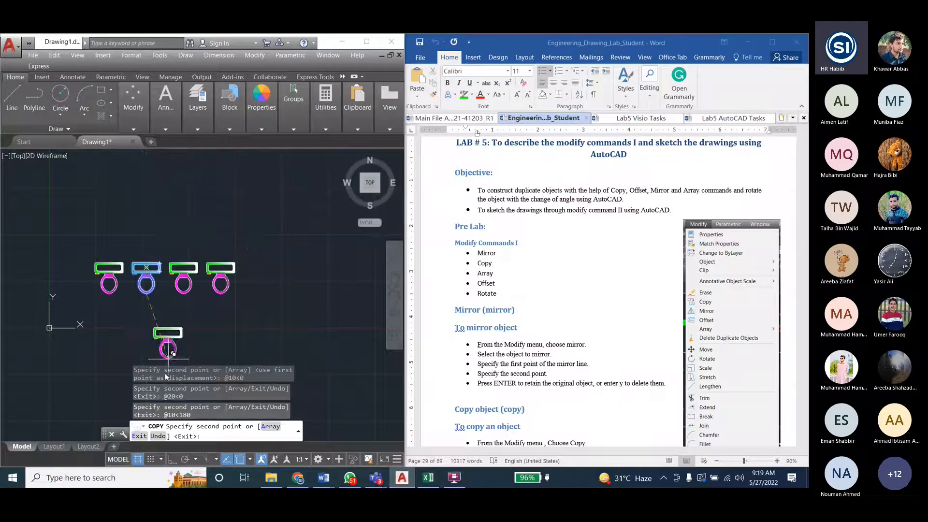
click(172, 459)
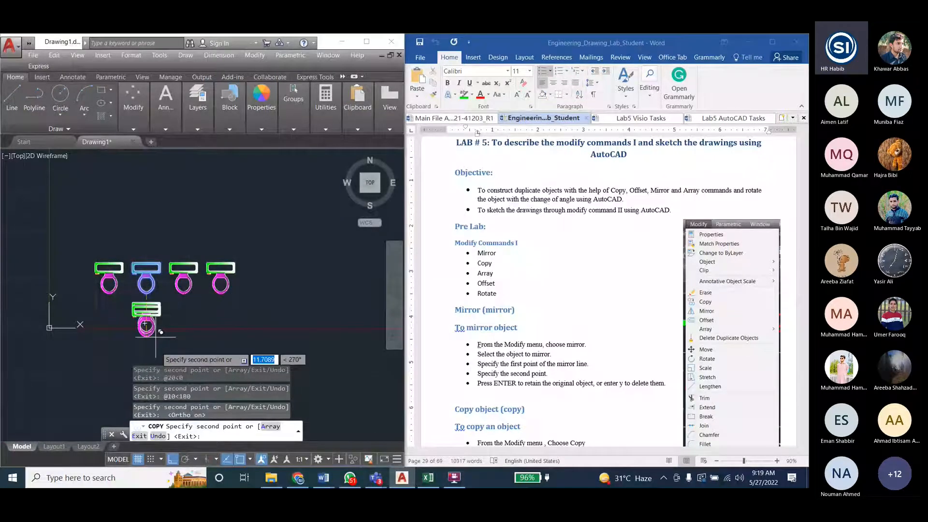
click(145, 323)
click(261, 288)
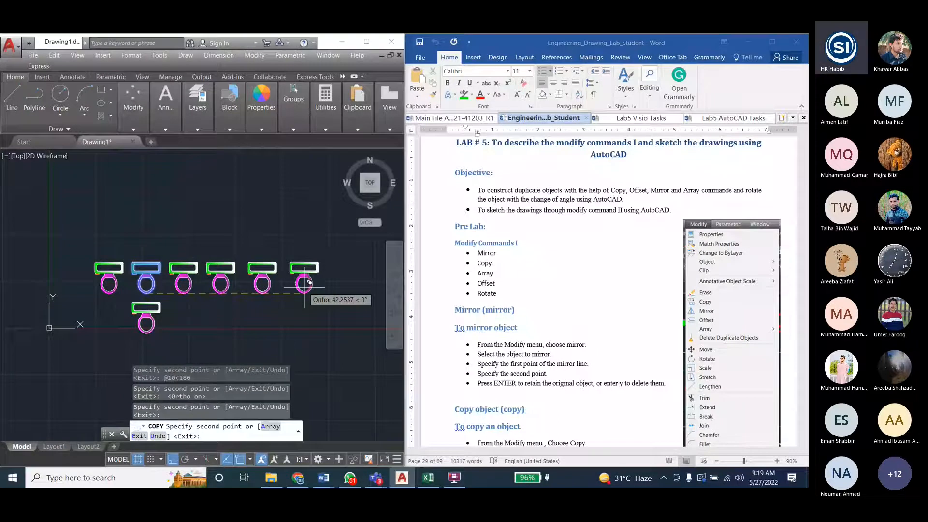
click(306, 288)
click(150, 202)
click(152, 246)
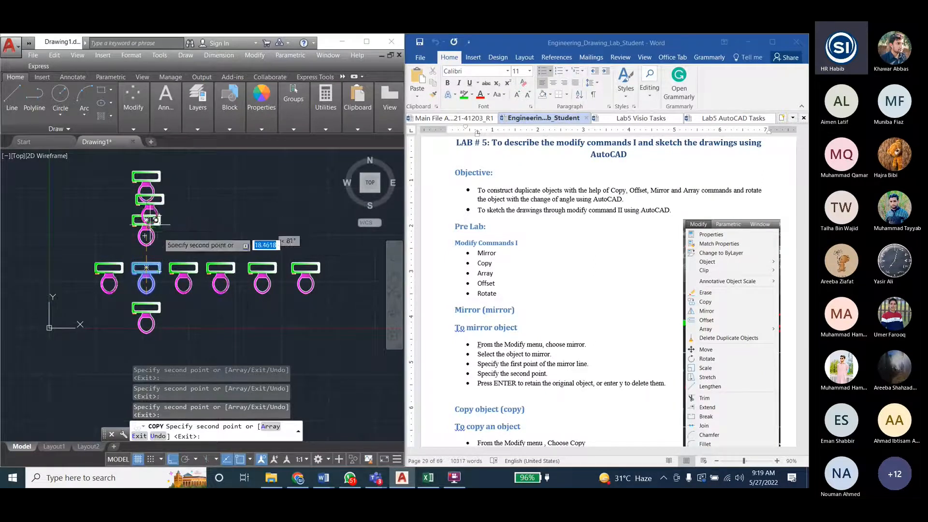
key(Escape)
key(Escape)
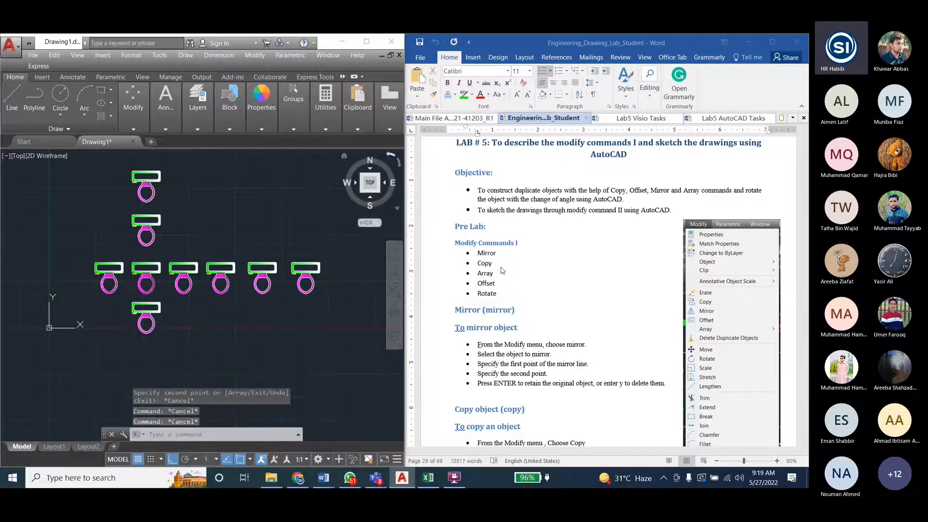
- Switch to the lab document in Word and review the Array and Rotate entries under Modify Commands I
click(495, 274)
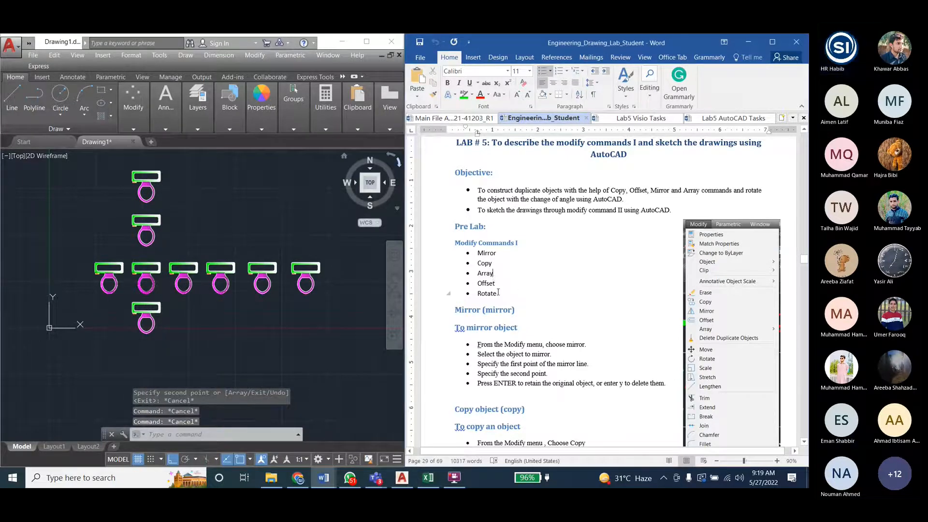
double_click(488, 294)
click(487, 293)
double_click(491, 294)
click(491, 295)
double_click(495, 295)
- Switch back to AutoCAD and rotate the rightmost toilet copy about its bowl's tip by 0°
click(305, 268)
key(Escape)
scroll(67, 282, down, 2)
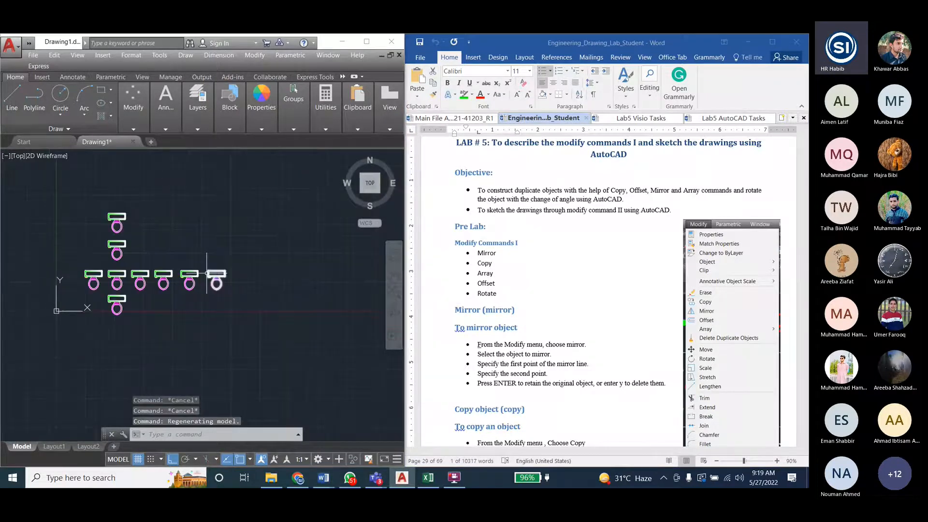
scroll(208, 273, up, 2)
scroll(227, 253, up, 2)
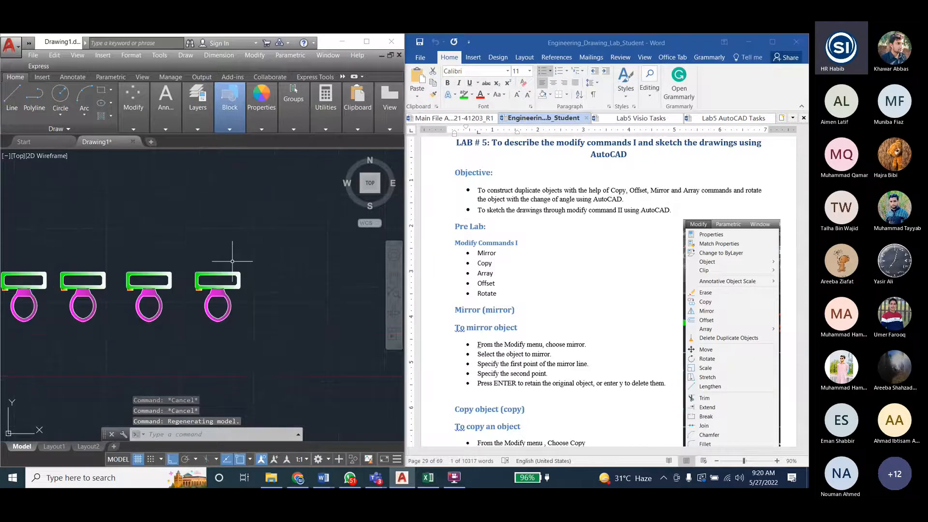
click(239, 56)
mouse_move(254, 55)
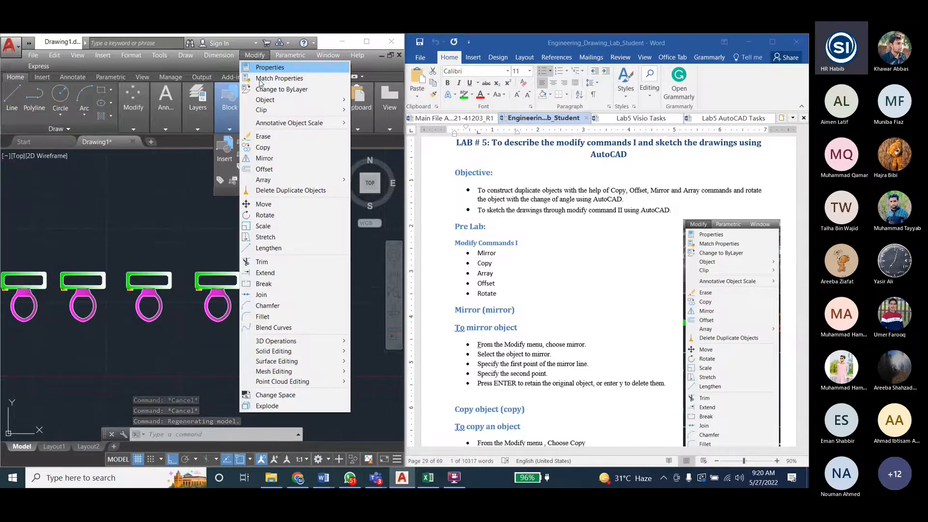
click(265, 215)
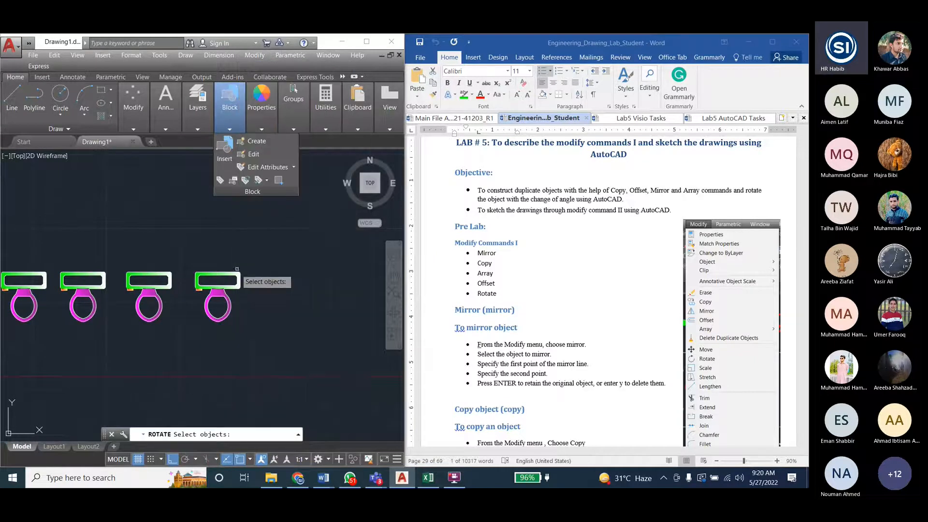
click(232, 275)
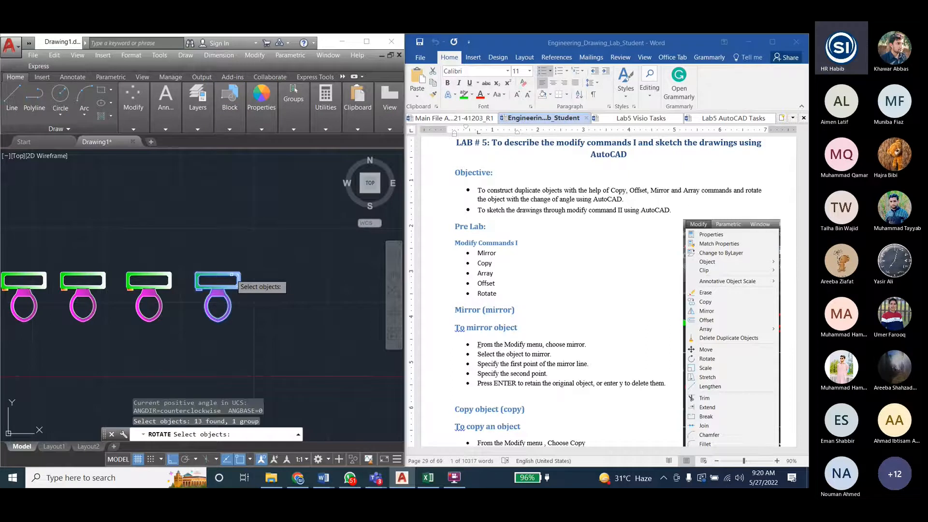
key(Return)
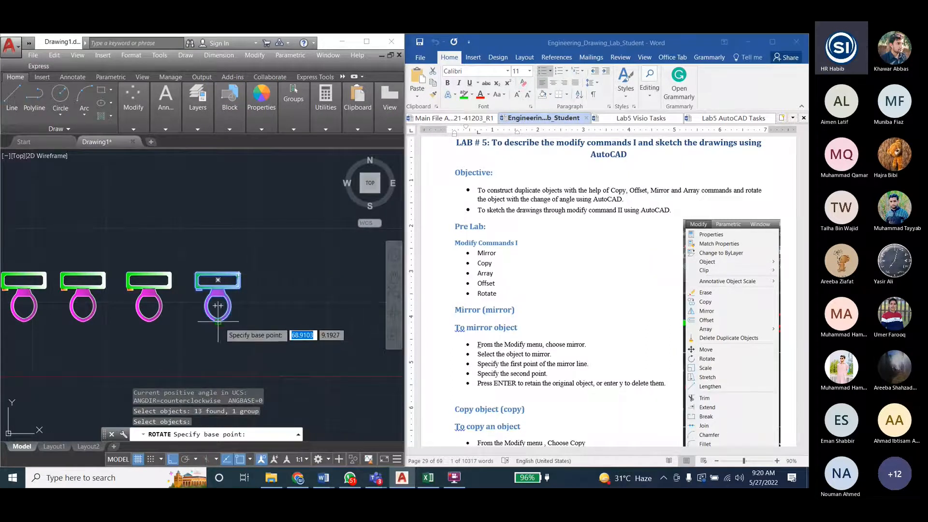
scroll(220, 325, up, 3)
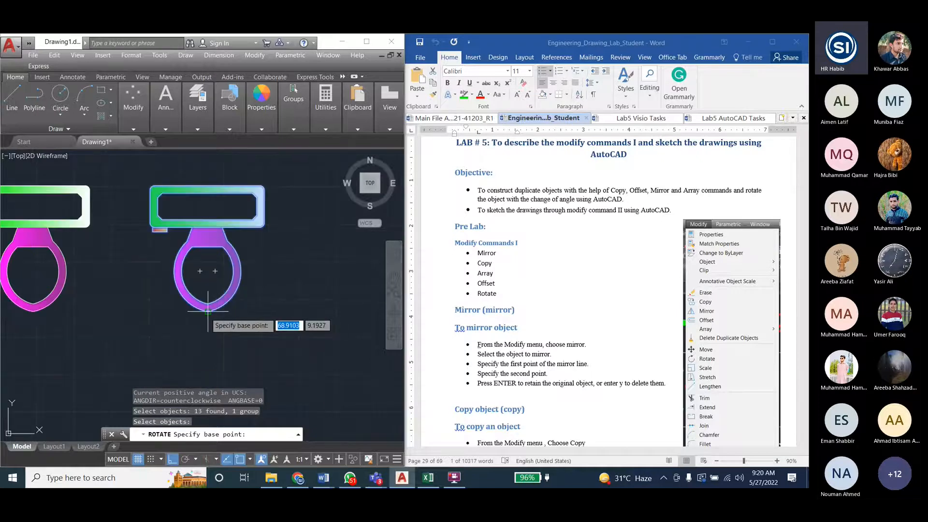
click(208, 311)
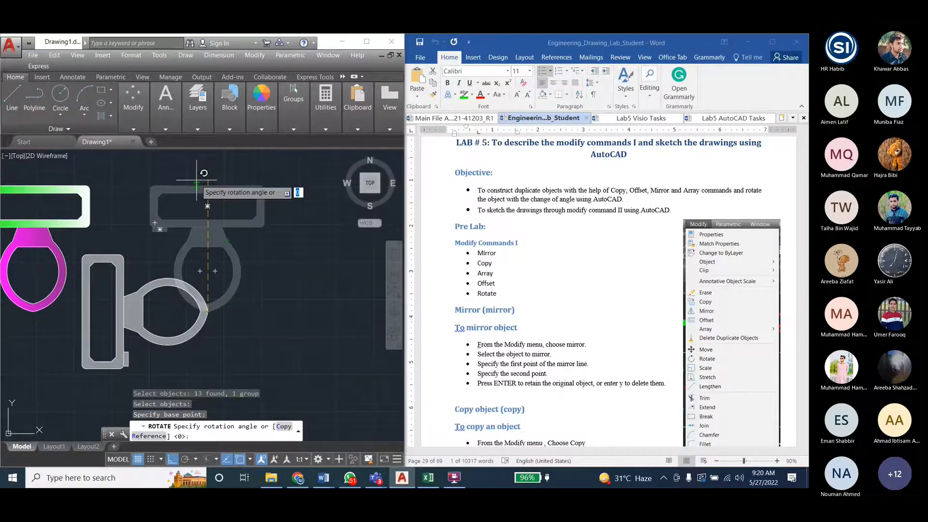
text(0)
key(Return)
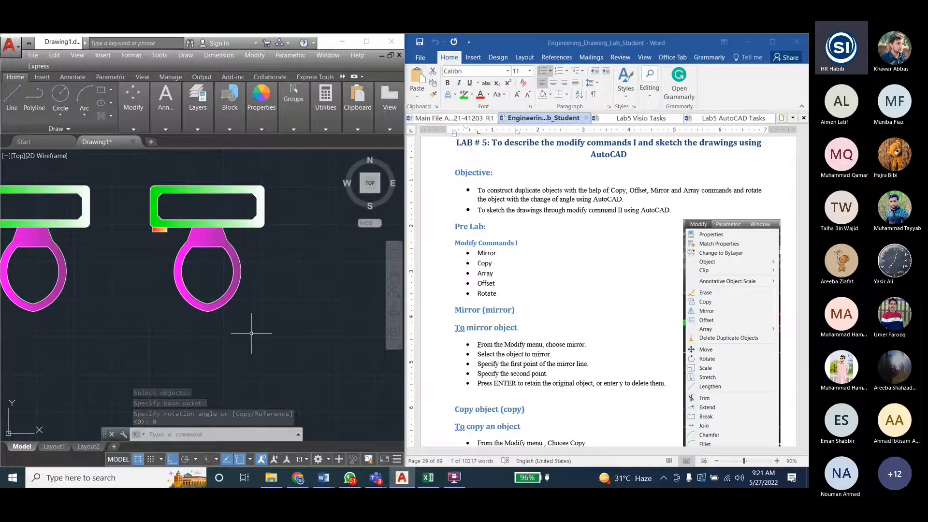
click(254, 55)
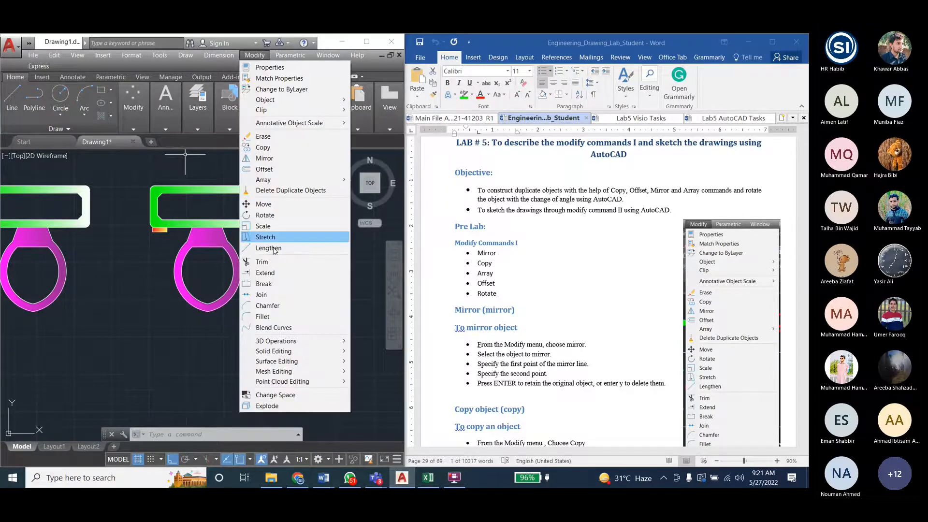
click(265, 215)
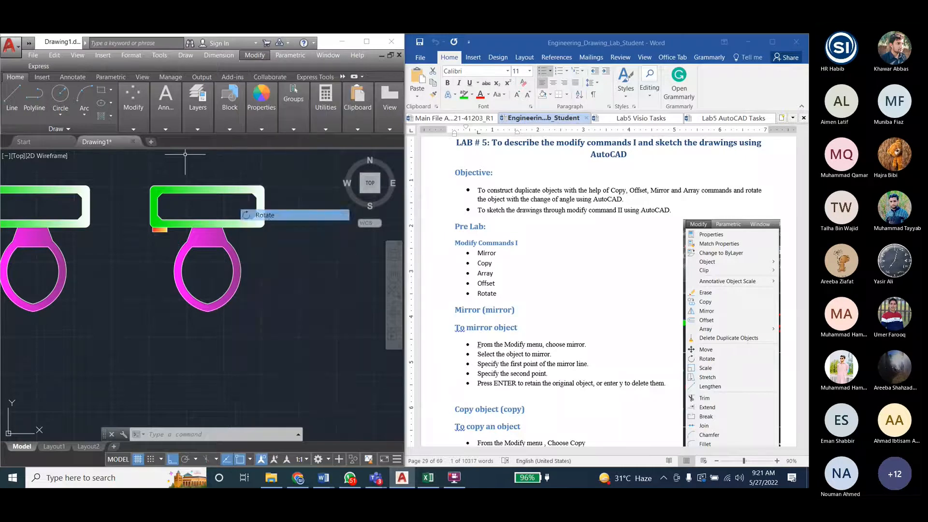
click(219, 228)
key(Return)
click(208, 312)
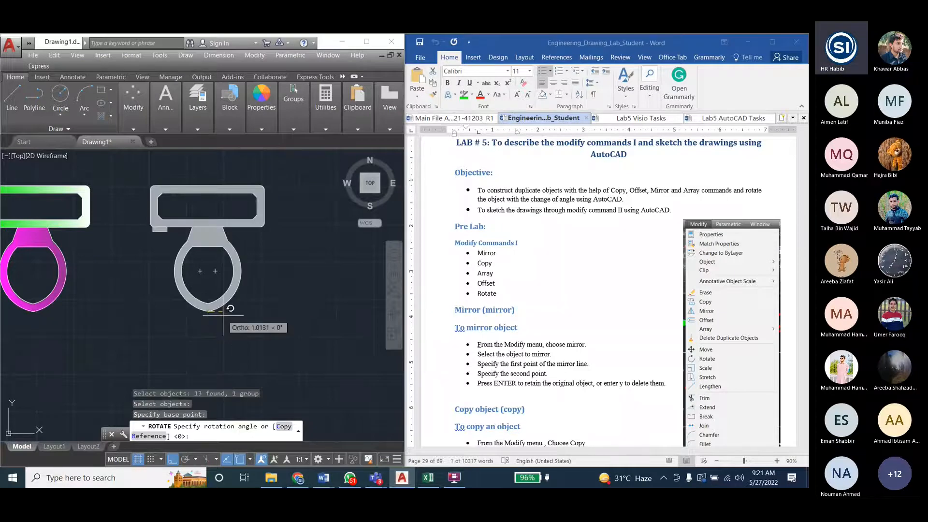
text(9)
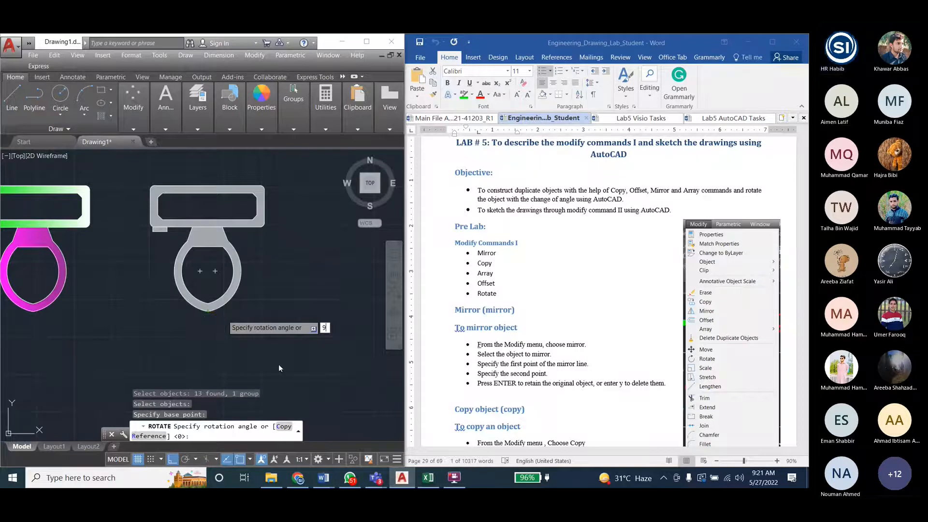
key(Escape)
key(Escape)
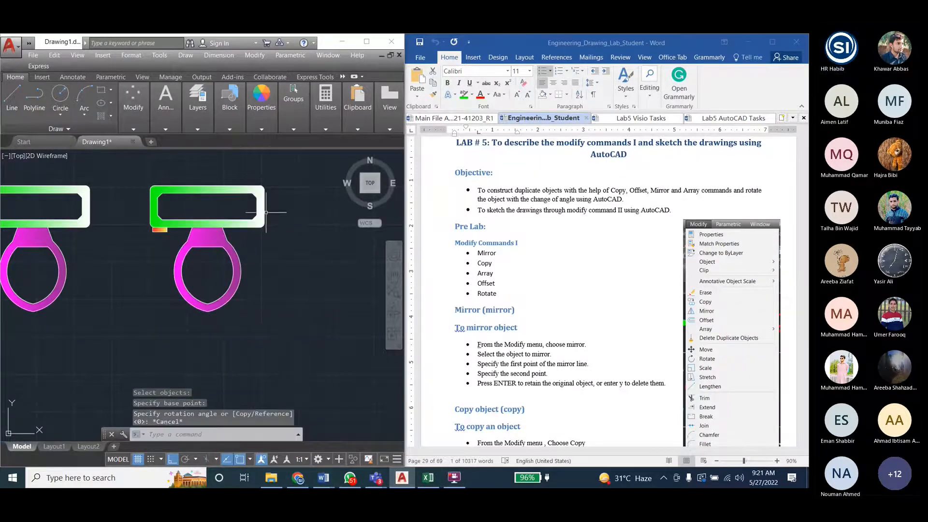
click(255, 55)
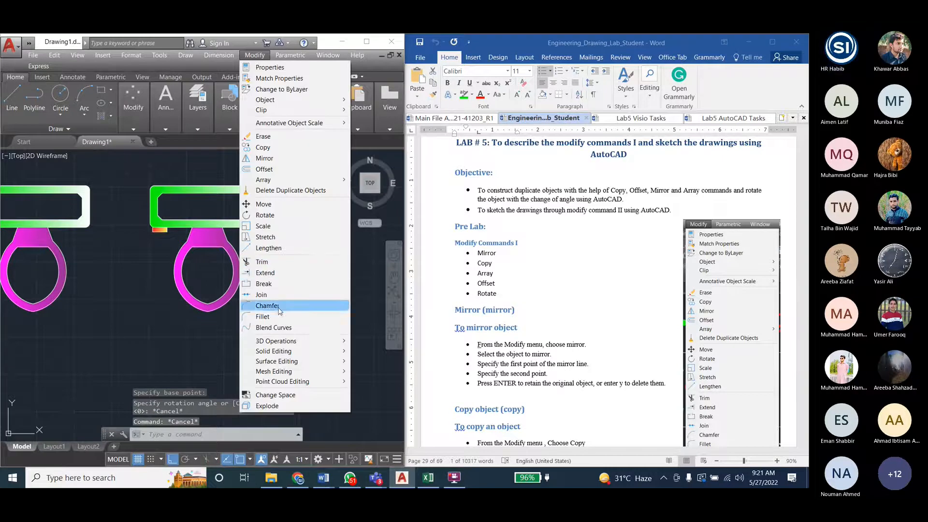
click(265, 215)
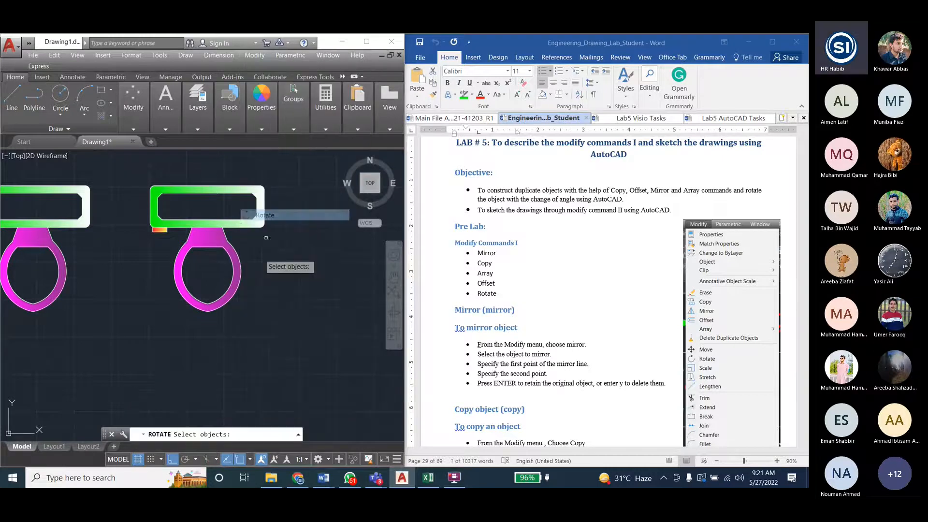
click(237, 266)
key(Return)
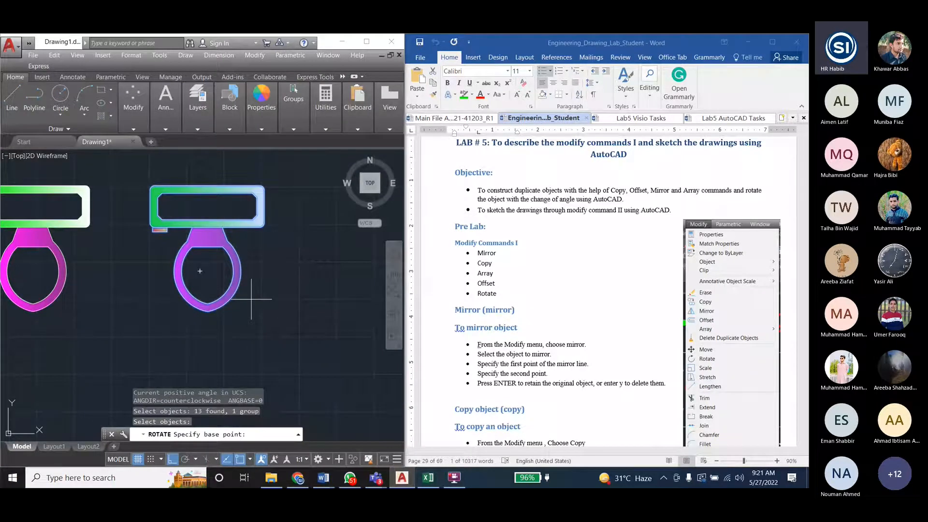
text(90)
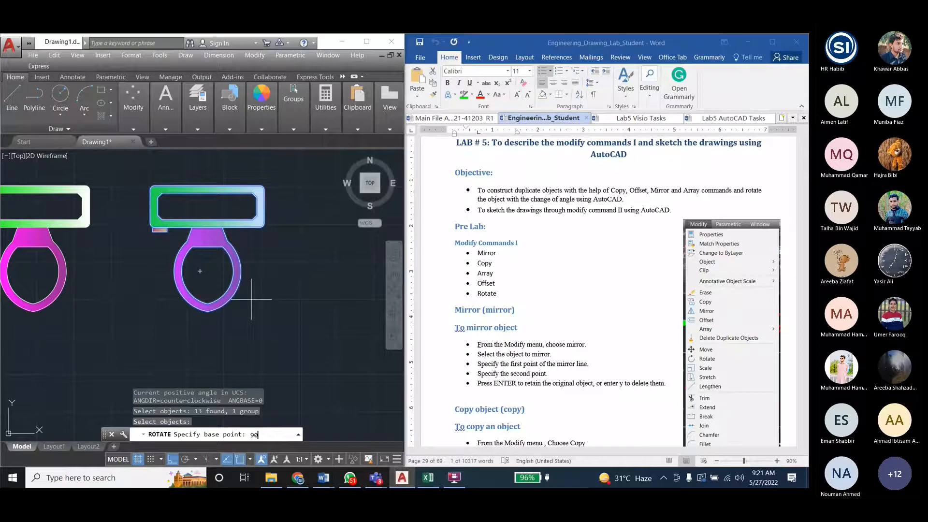
key(Return)
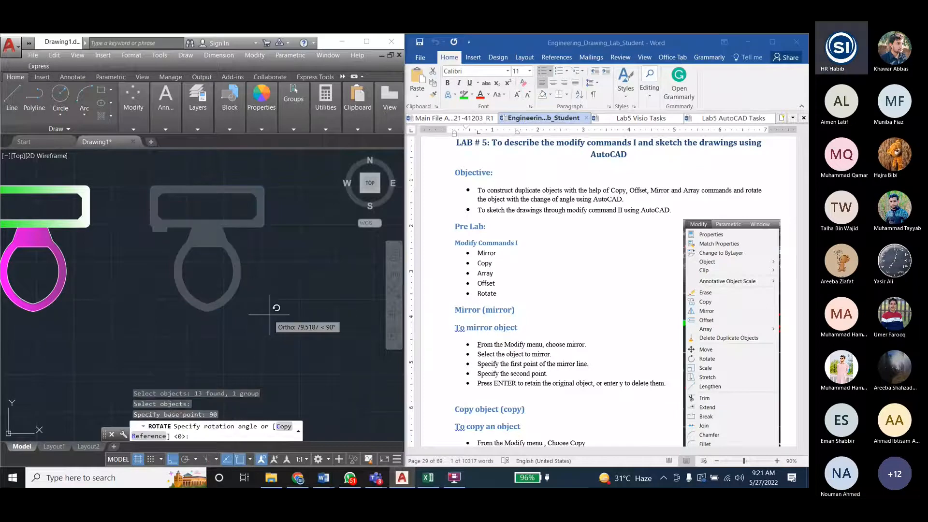
key(Escape)
key(Escape)
key(Escape)
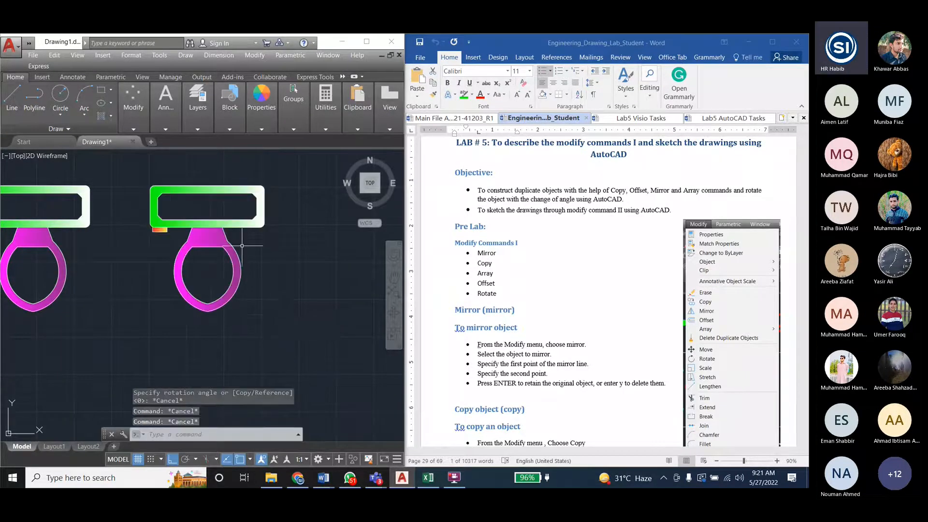
- Rotate the rightmost toilet copy by 90° about the tip of its bowl
click(253, 55)
click(262, 216)
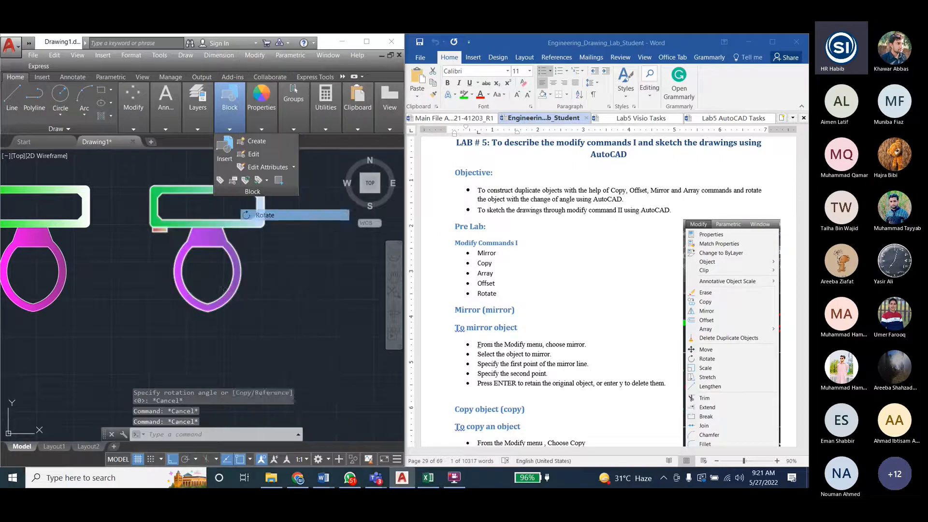
click(216, 306)
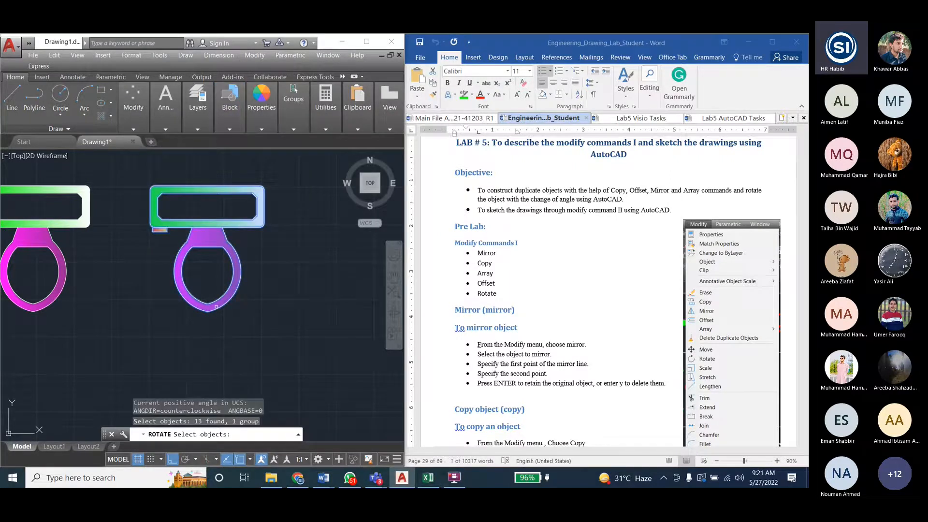
key(Return)
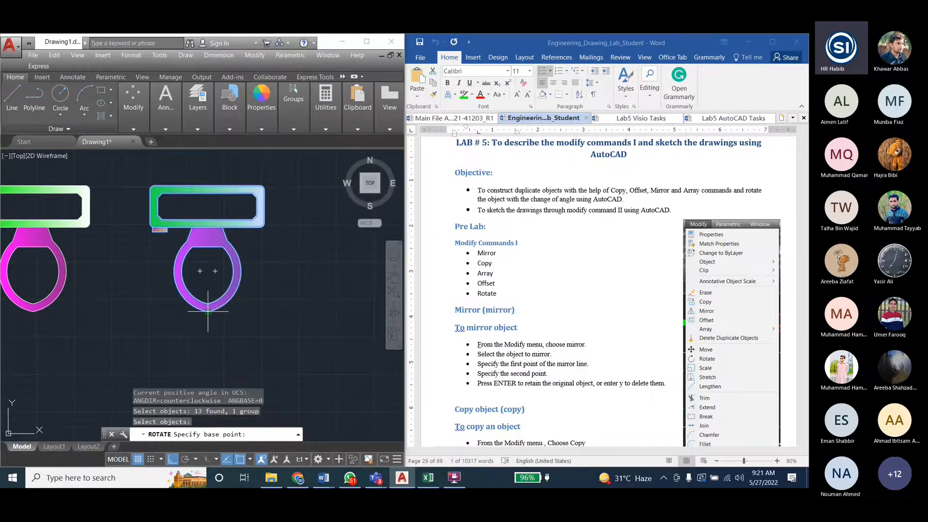
click(208, 310)
text(90)
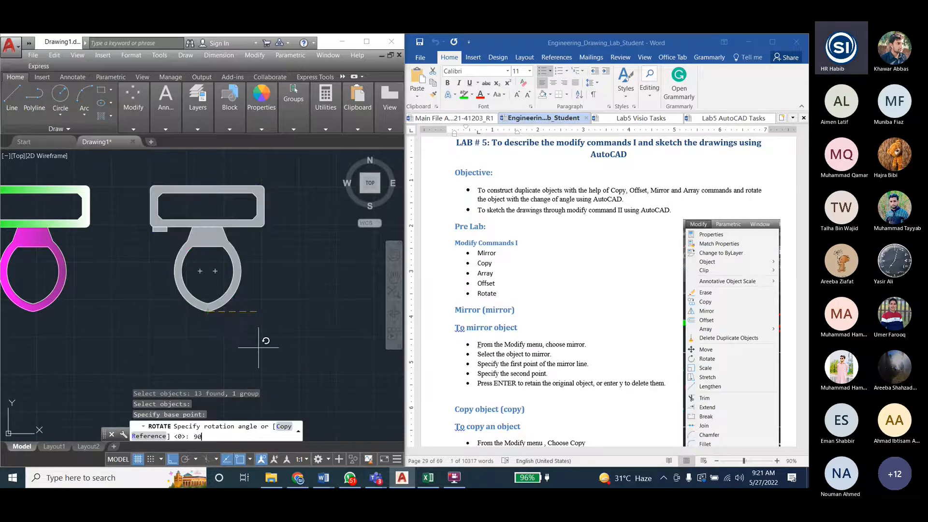
key(Return)
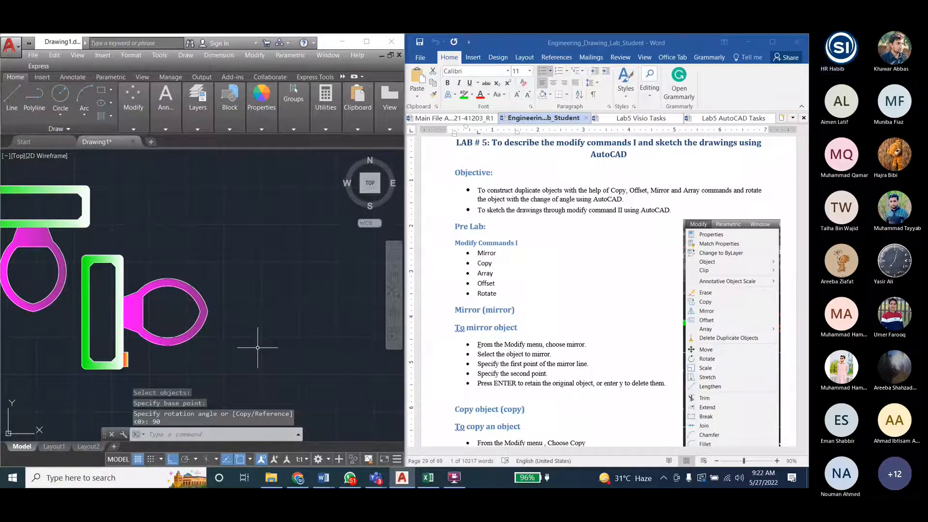
scroll(83, 340, down, 2)
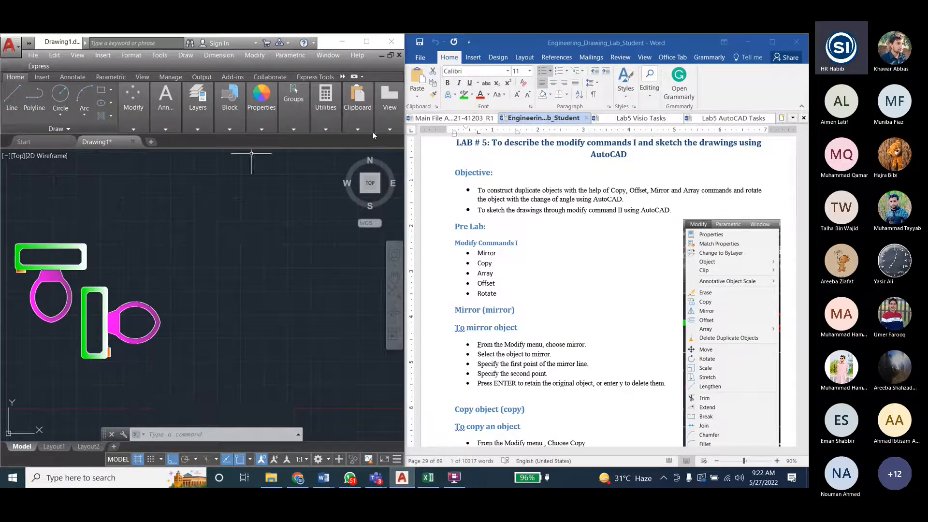
- Switch to the lab document in Word and highlight the Array entry under Modify Commands I
double_click(487, 293)
drag(495, 276, 475, 269)
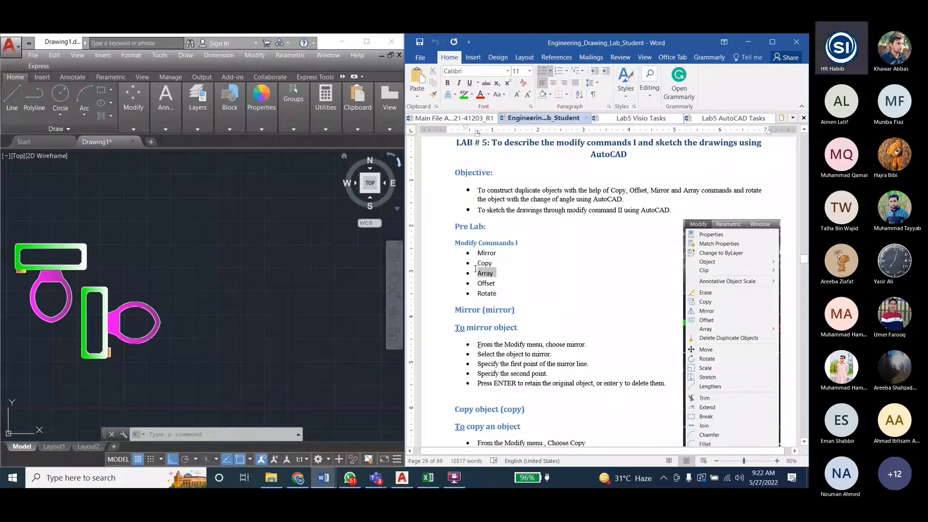
click(483, 274)
drag(493, 276, 477, 273)
click(482, 273)
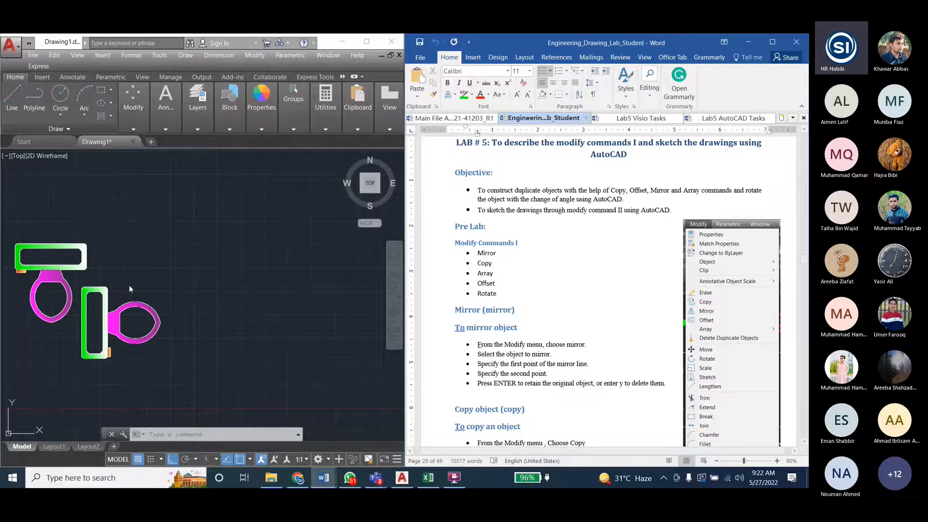
- Browse on to Lab 7 in the manual and review the Fillet, Chamfer, Erase and Move entries under Modify Commands III
scroll(68, 308, down, 3)
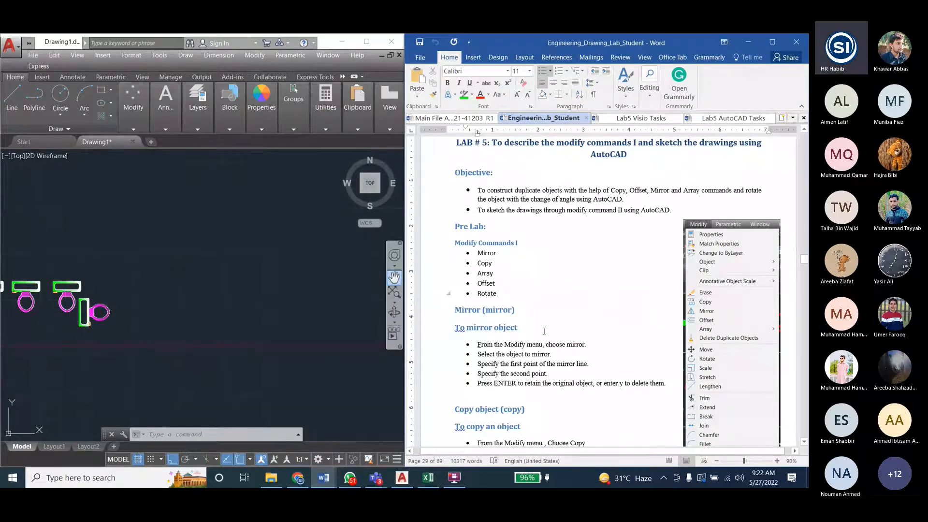
scroll(556, 256, down, 20)
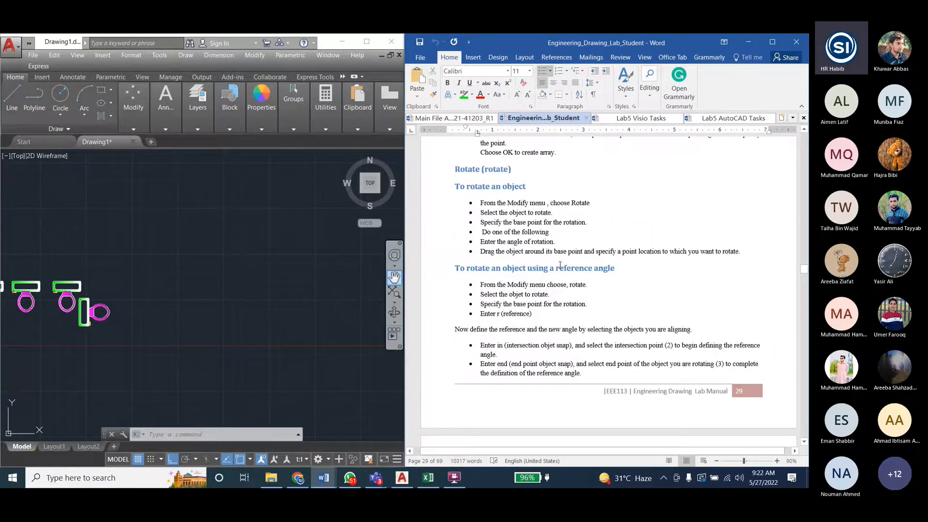
scroll(560, 265, down, 8)
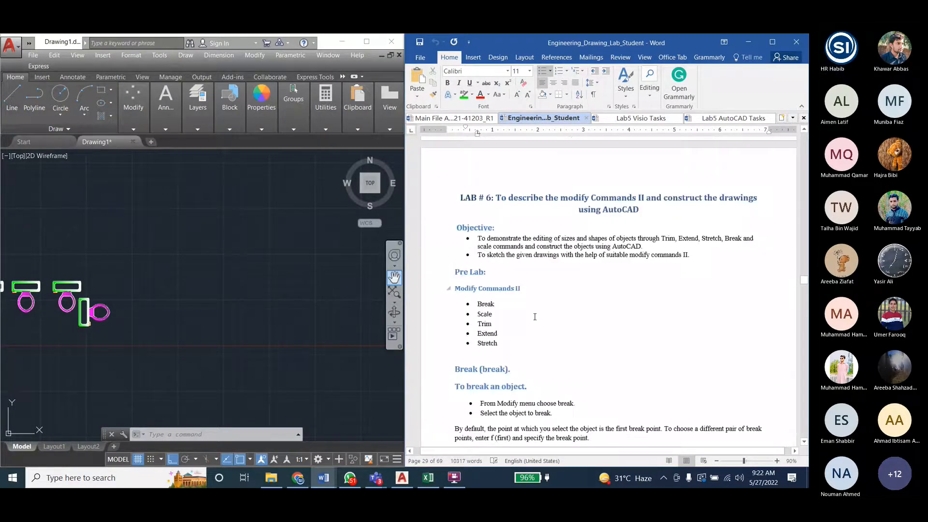
scroll(506, 342, down, 20)
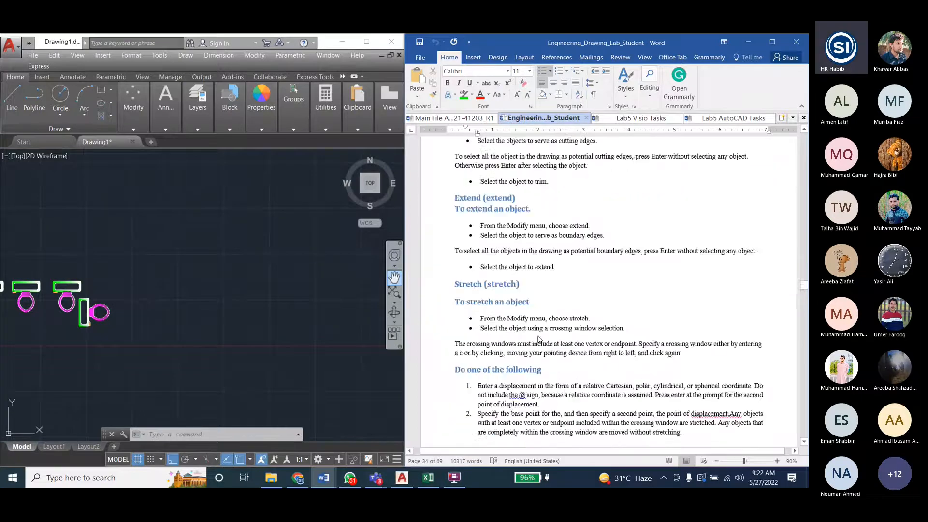
scroll(540, 336, down, 10)
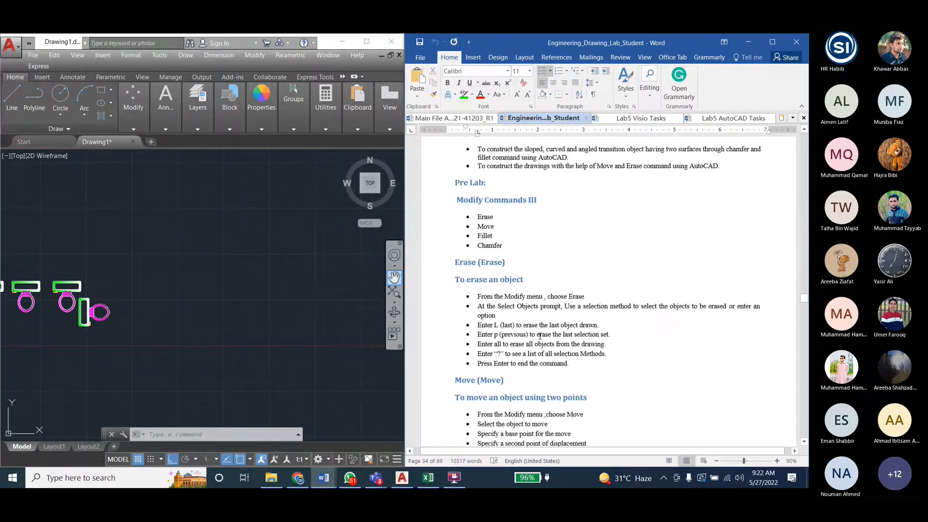
mouse_move(493, 235)
mouse_down()
mouse_move(477, 226)
mouse_move(484, 221)
mouse_move(483, 245)
mouse_move(478, 236)
mouse_up()
click(487, 226)
click(492, 219)
click(495, 233)
scroll(507, 271, up, 5)
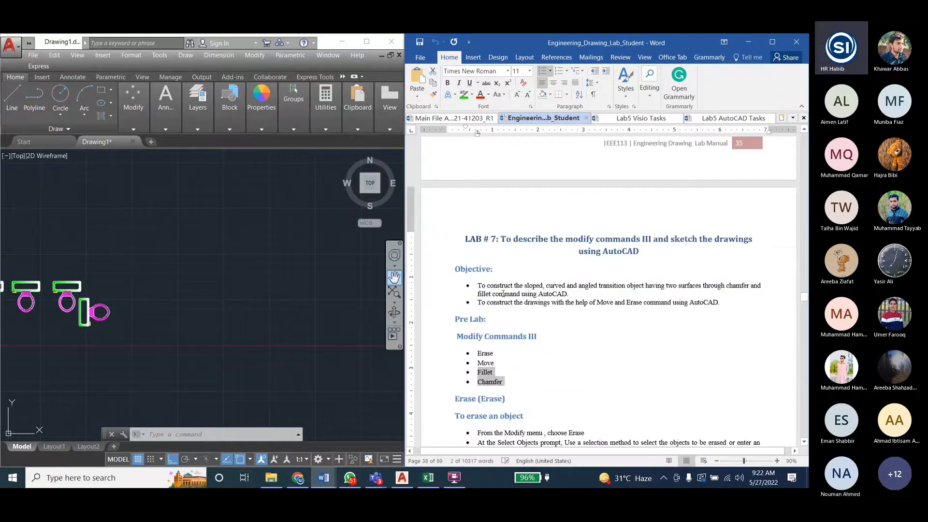
scroll(503, 293, down, 2)
drag(492, 319, 477, 305)
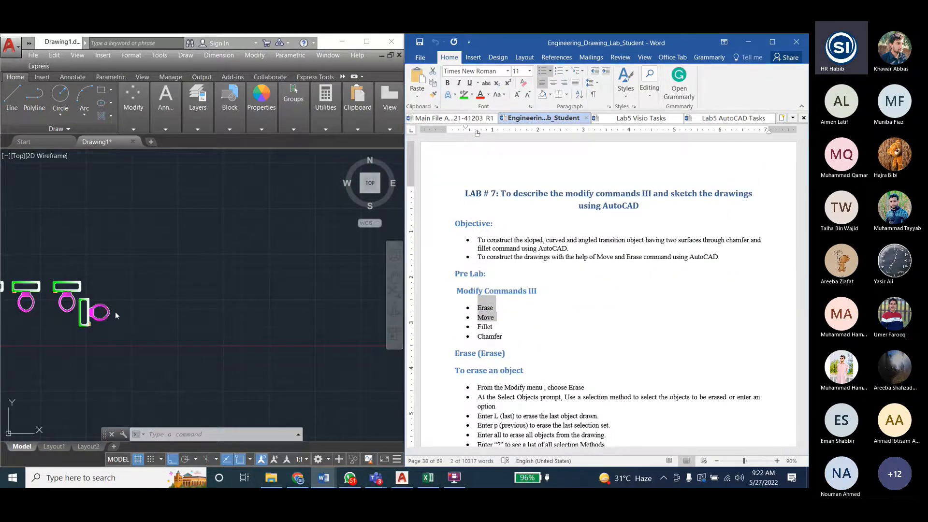
- Switch back to AutoCAD and, with Ortho turned off, move the topmost toilet copy freehand to just beyond the row's left end near the origin
scroll(91, 321, up, 2)
scroll(239, 350, down, 5)
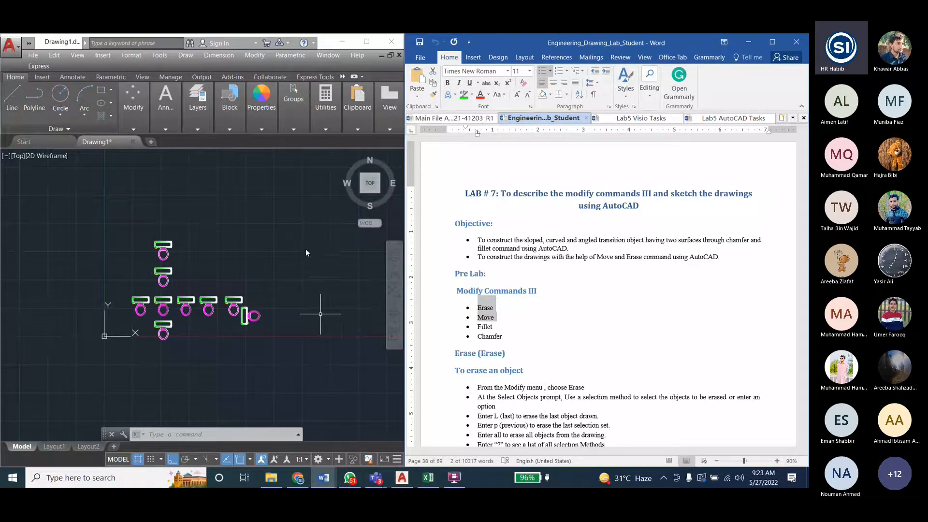
click(256, 261)
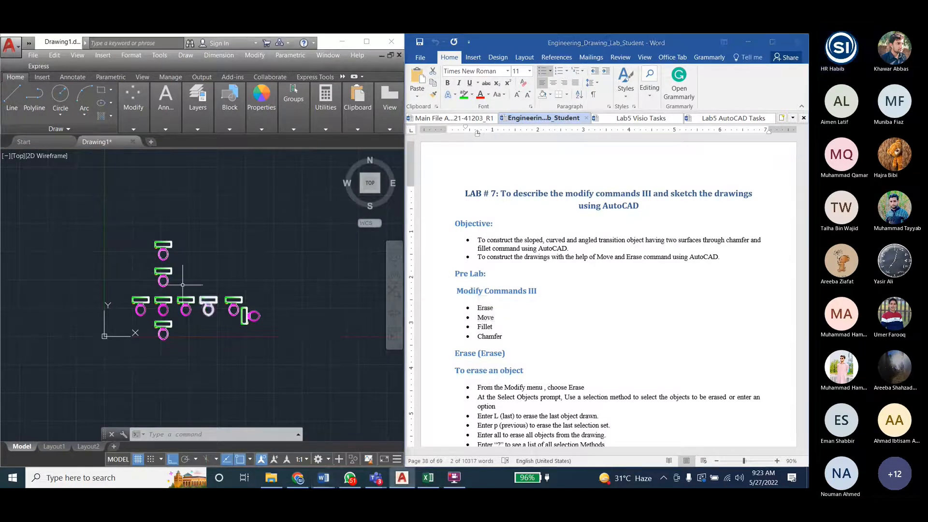
click(149, 232)
click(185, 257)
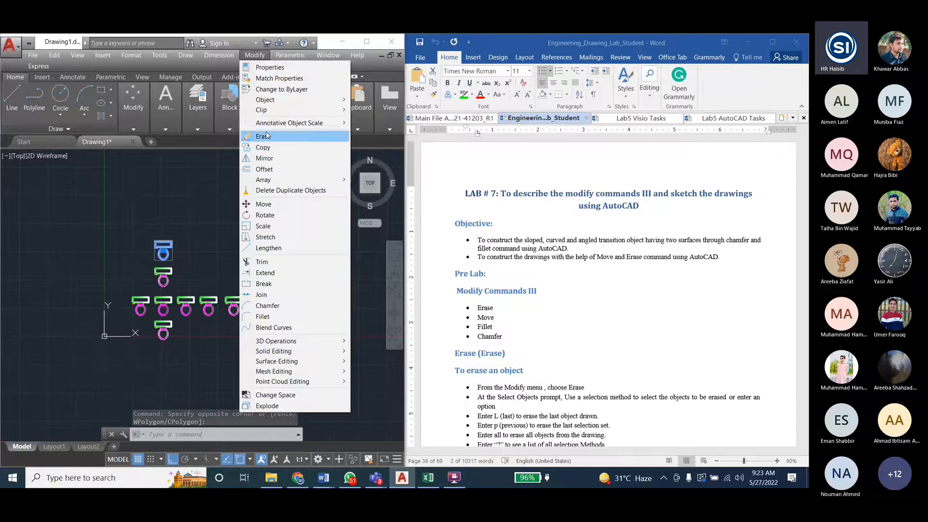
click(273, 205)
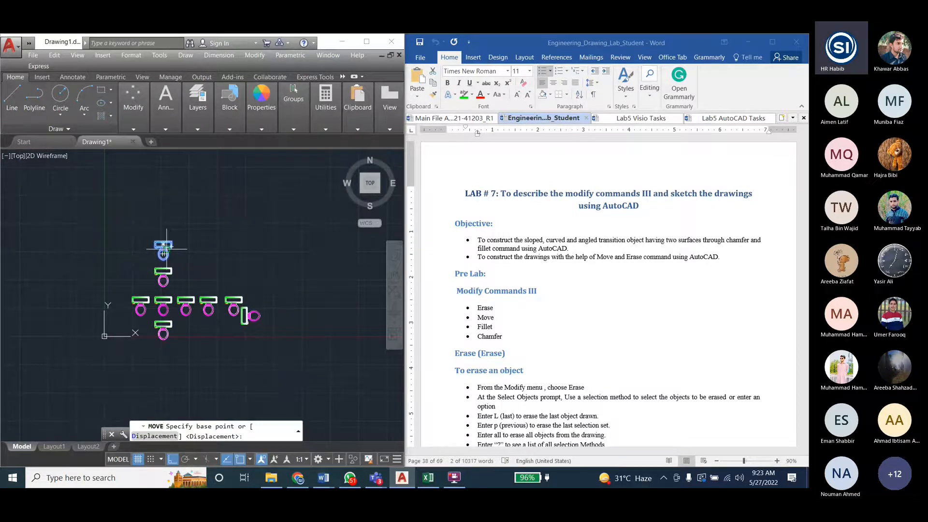
click(165, 251)
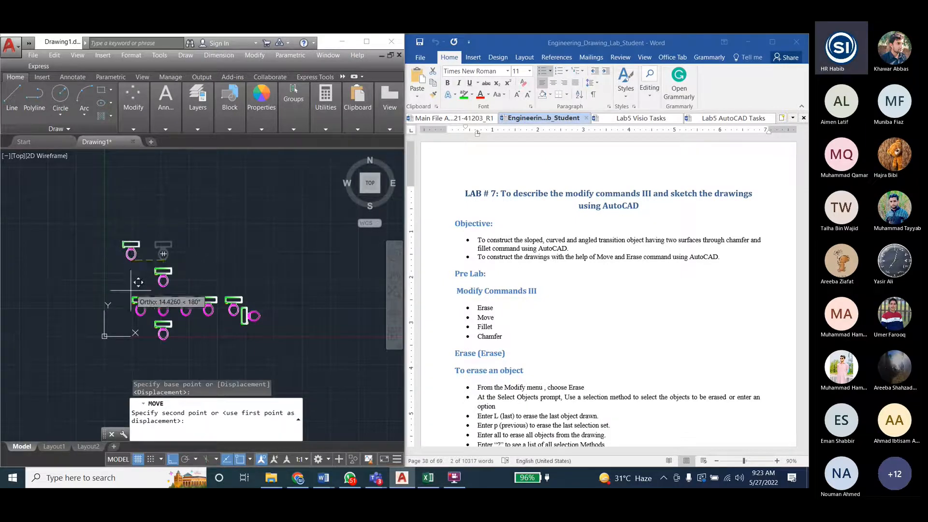
click(173, 461)
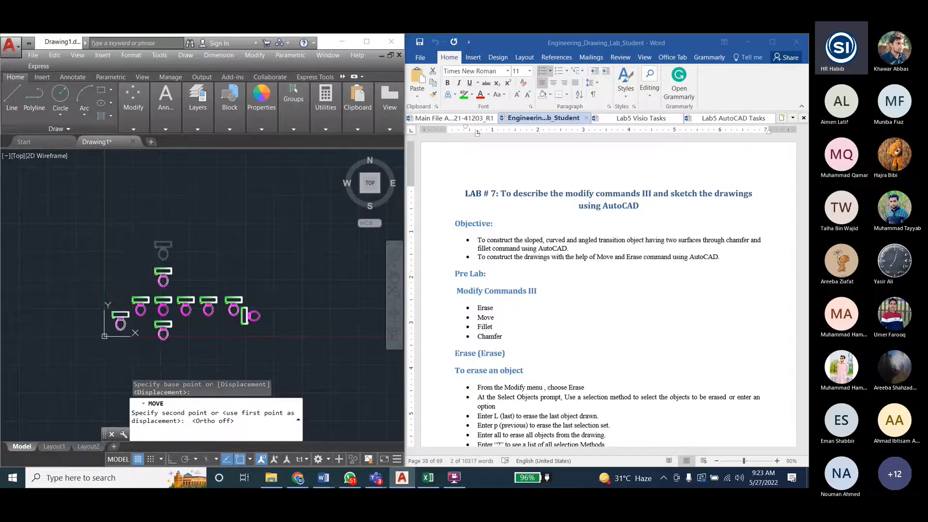
click(127, 320)
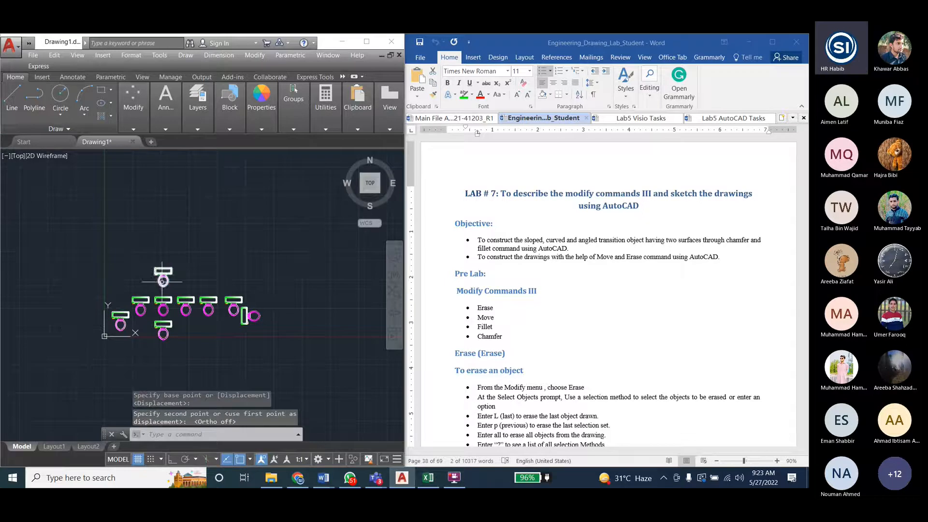
- Erase the topmost toilet copy together with the first and third copies of the horizontal row
mouse_move(162, 280)
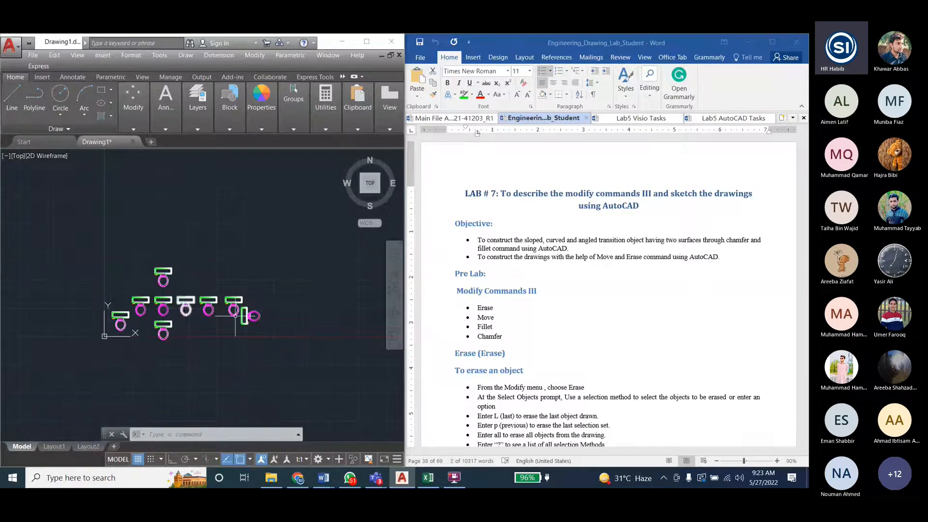
click(498, 321)
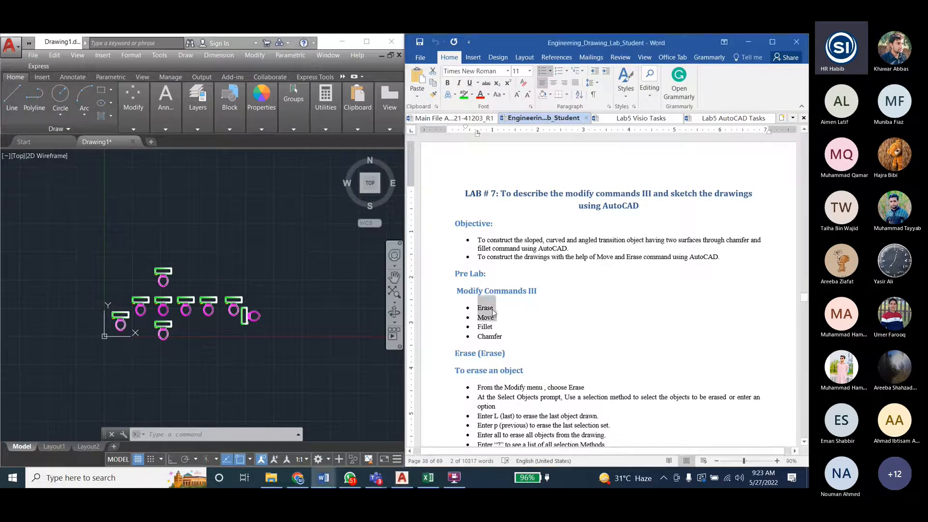
click(259, 60)
click(260, 59)
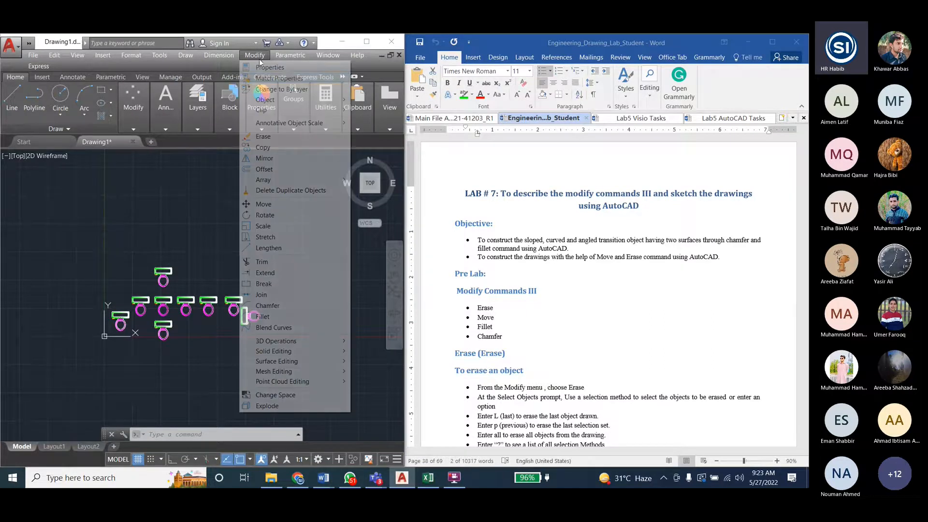
click(260, 139)
click(170, 278)
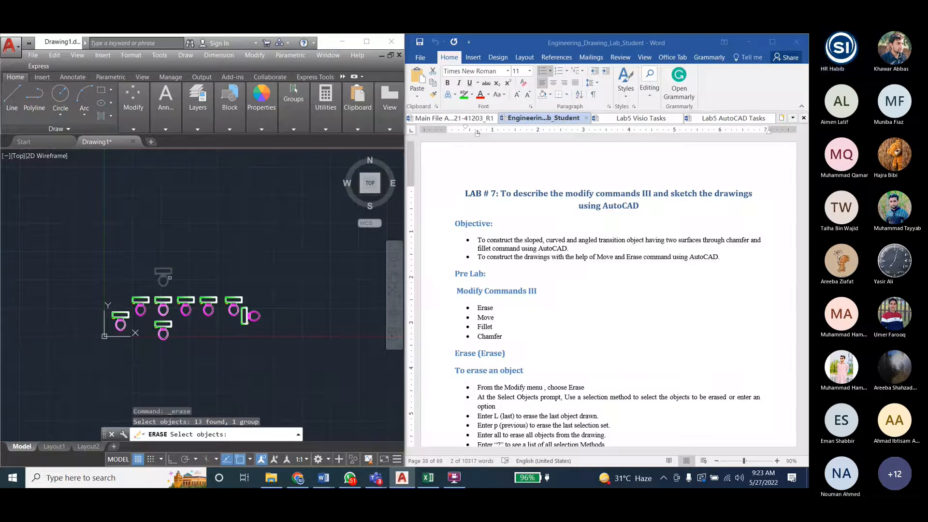
click(189, 303)
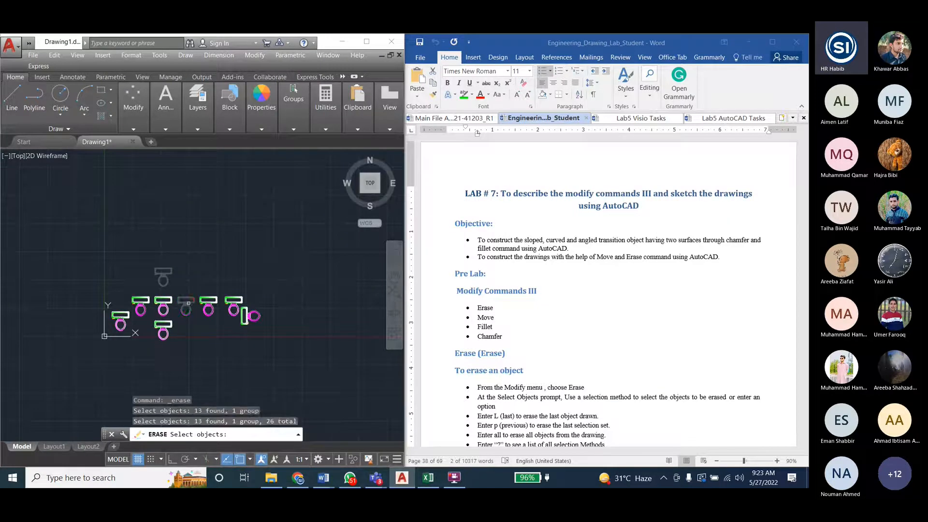
click(162, 314)
click(140, 315)
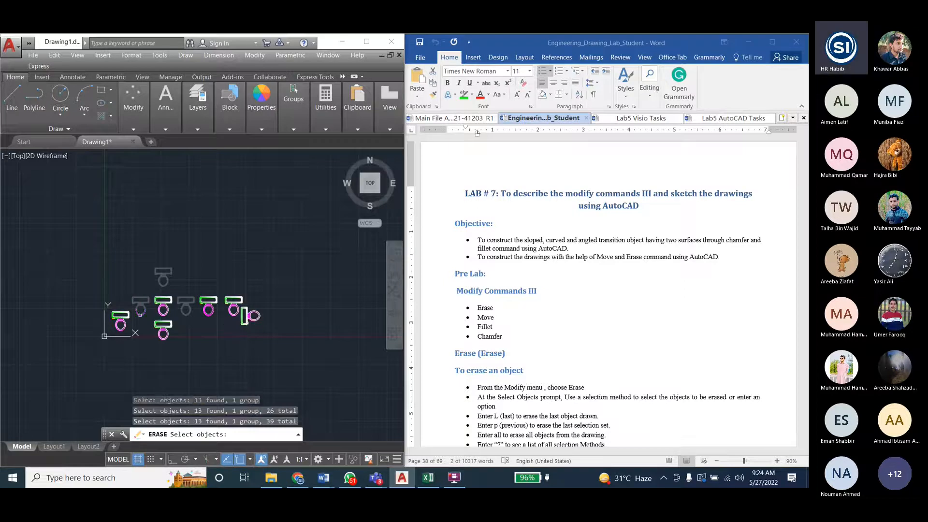
scroll(177, 329, up, 4)
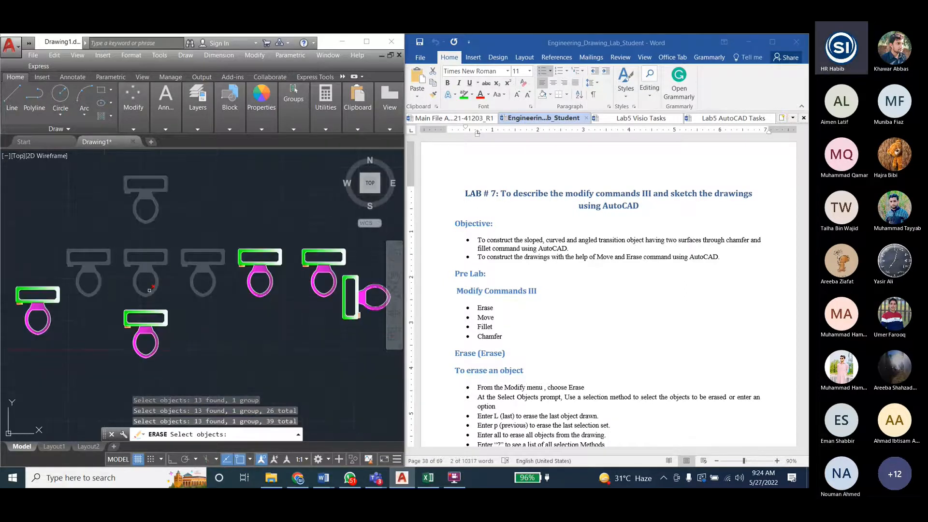
key(Return)
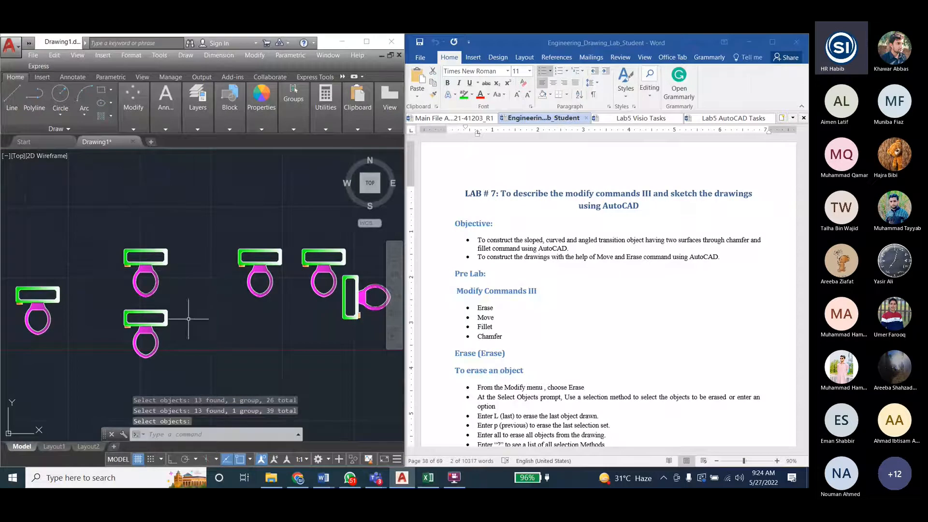
scroll(116, 324, down, 2)
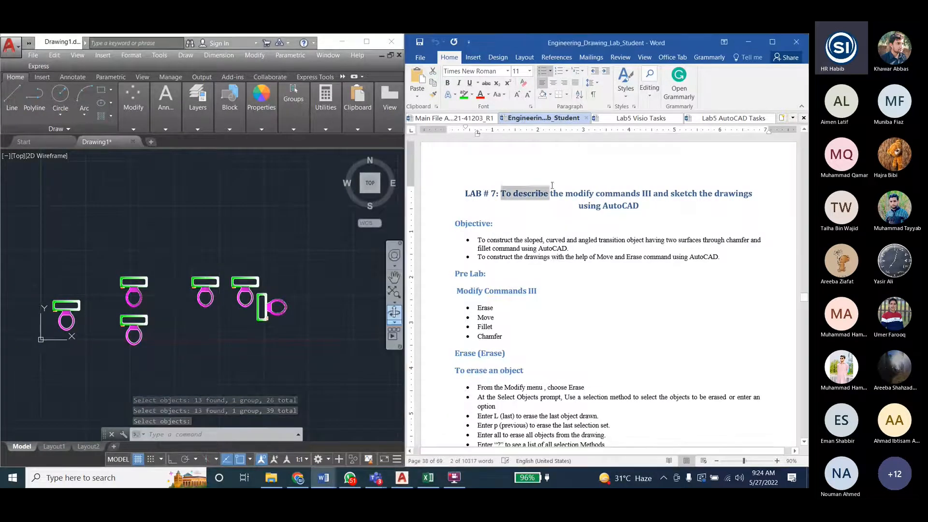
- Browse the manual in Word back to Lab 6 and highlight Break and Scale under Modify Commands II
click(564, 305)
scroll(564, 305, up, 10)
scroll(564, 304, up, 20)
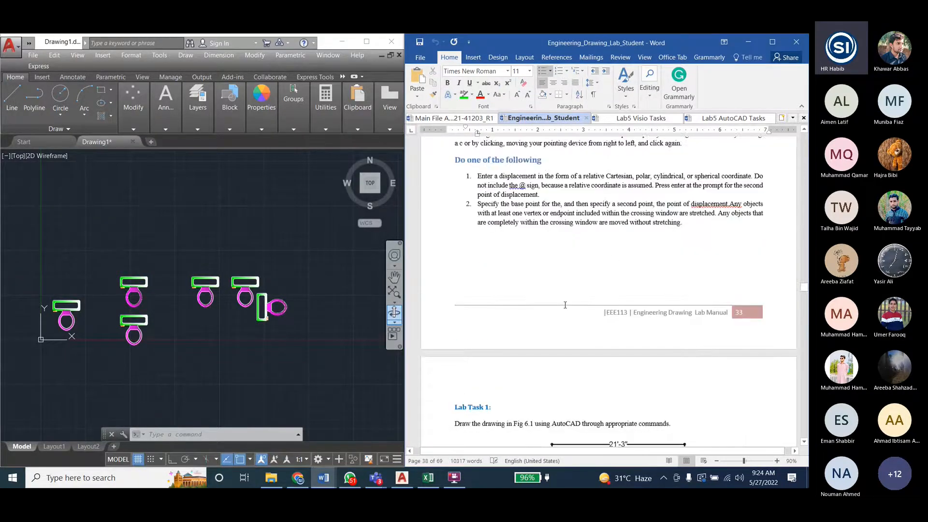
scroll(564, 305, up, 10)
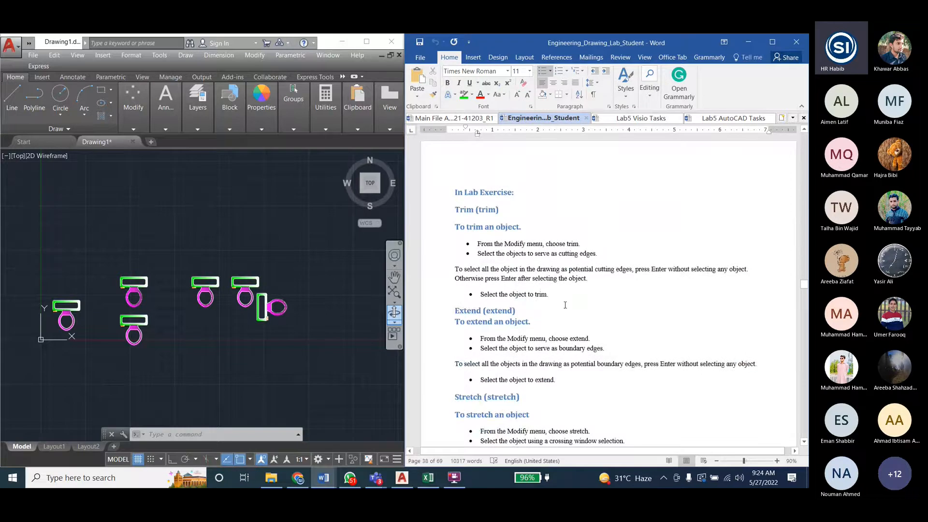
scroll(564, 305, up, 15)
drag(494, 279, 477, 258)
click(502, 308)
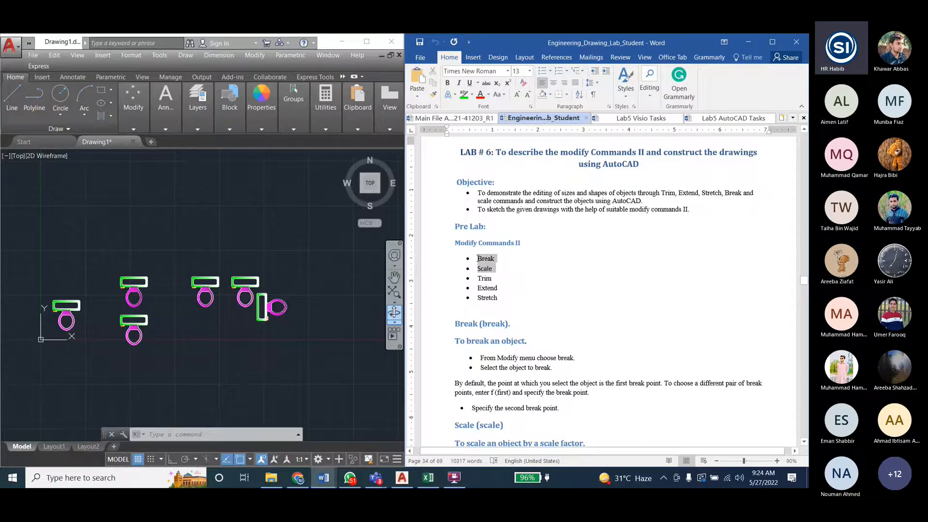
click(619, 264)
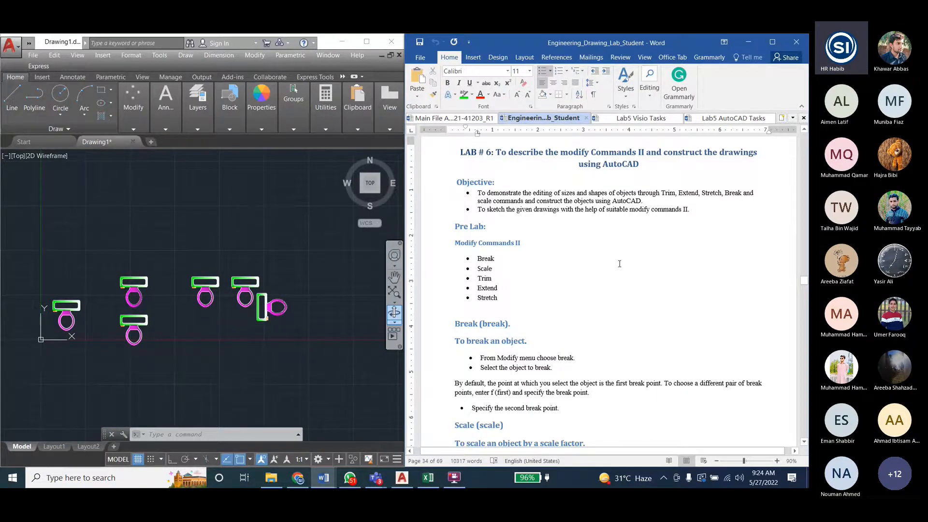
- Browse back to Lab 5 in the manual and review the Modify Commands I list
scroll(620, 263, up, 10)
scroll(619, 264, up, 15)
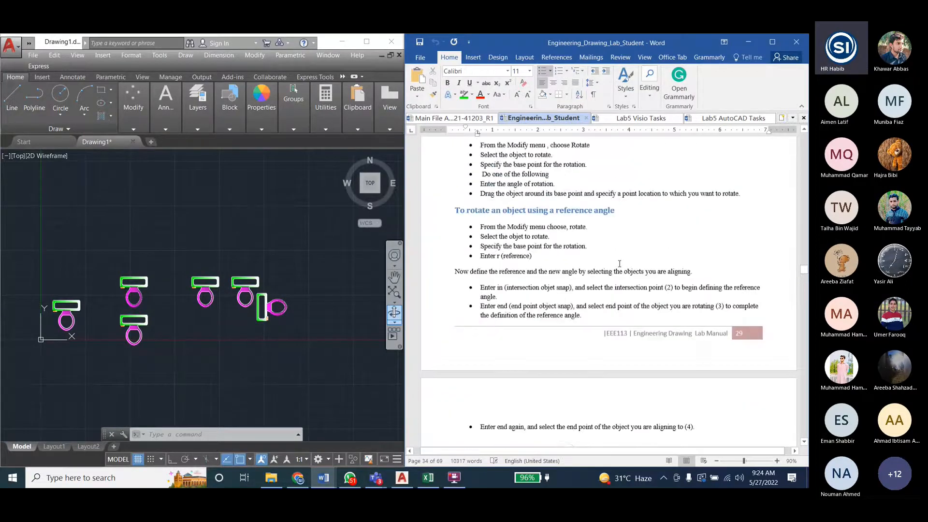
scroll(620, 264, up, 15)
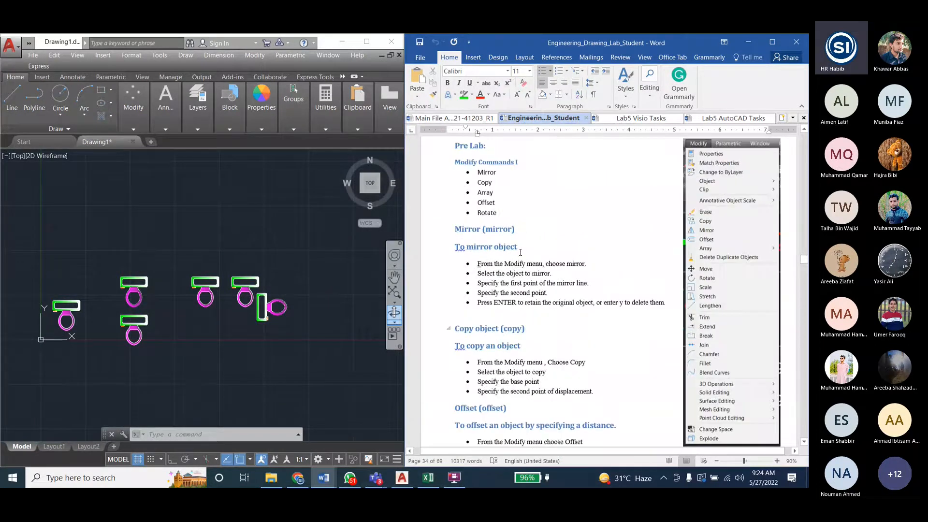
scroll(520, 252, up, 3)
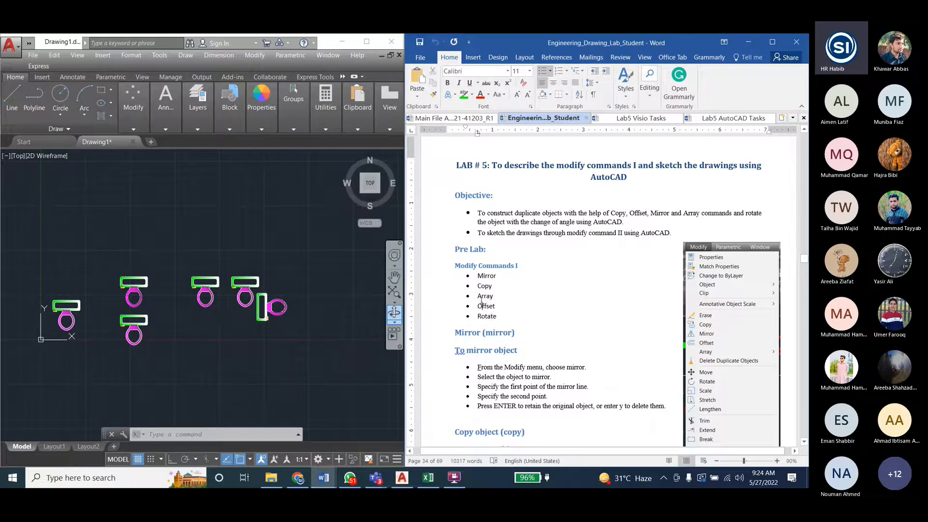
scroll(34, 253, down, 2)
- Back in AutoCAD, move the upper copy of the two vertically stacked toilets freehand to the empty area well above the row
scroll(215, 306, up, 2)
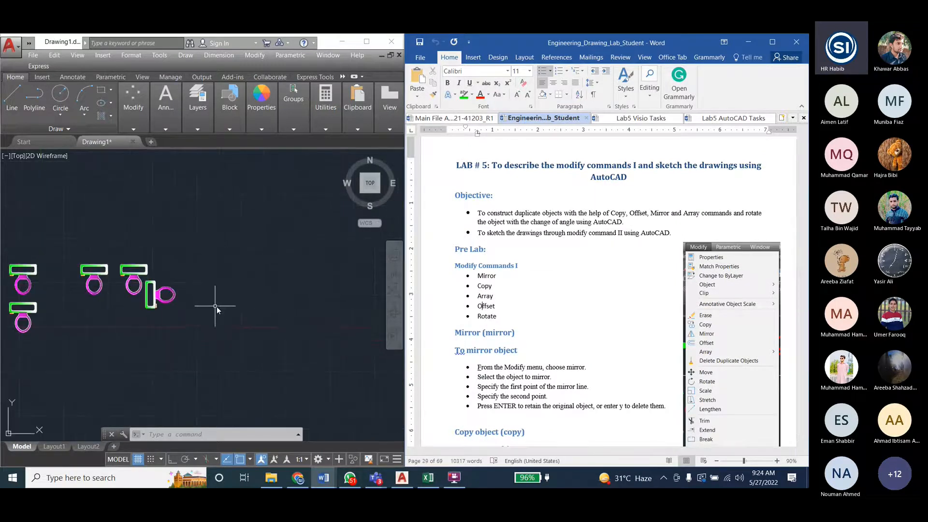
scroll(183, 339, down, 2)
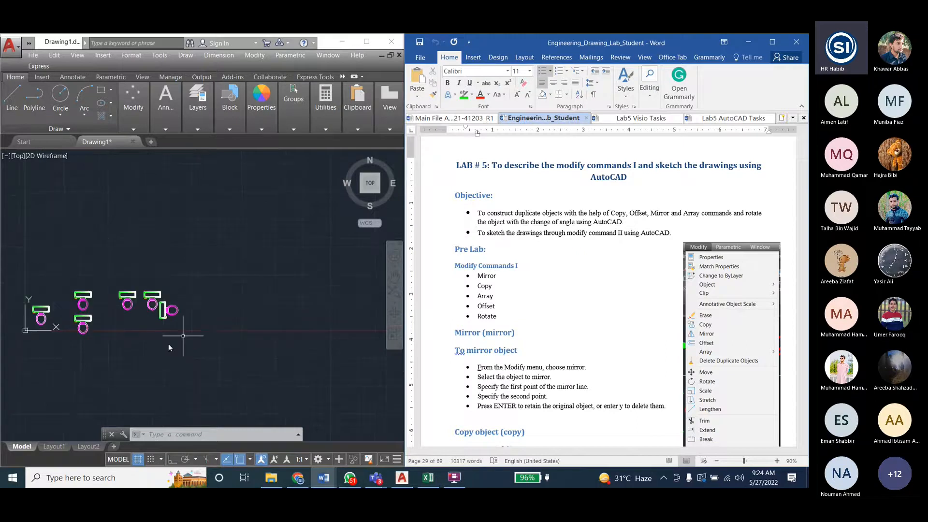
click(182, 321)
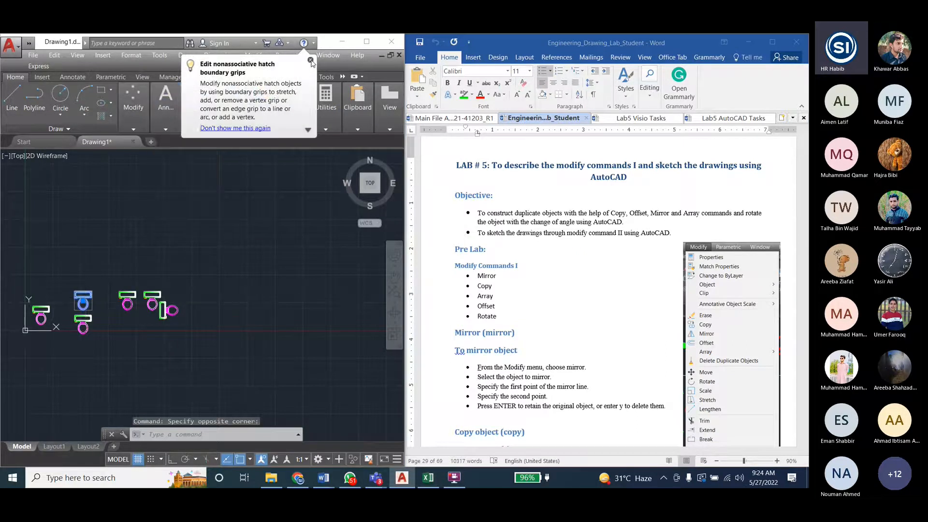
click(255, 55)
click(263, 204)
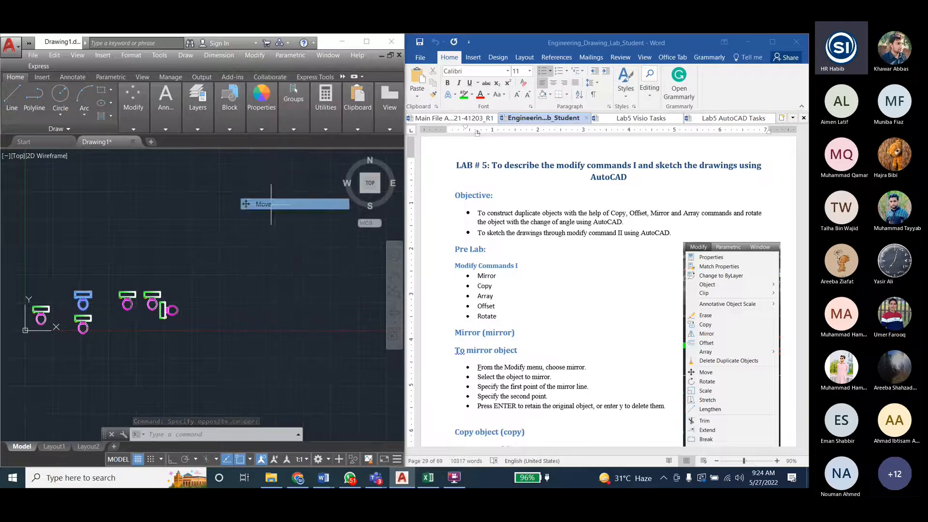
click(83, 303)
click(135, 194)
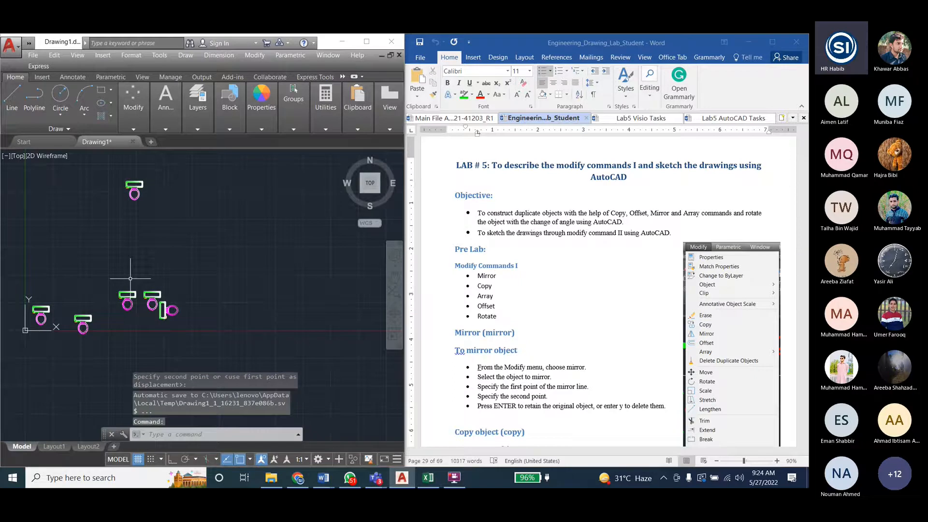
- Start a rectangular array of the toilet standing alone above the row, with 4 columns and 3 rows
scroll(135, 191, up, 4)
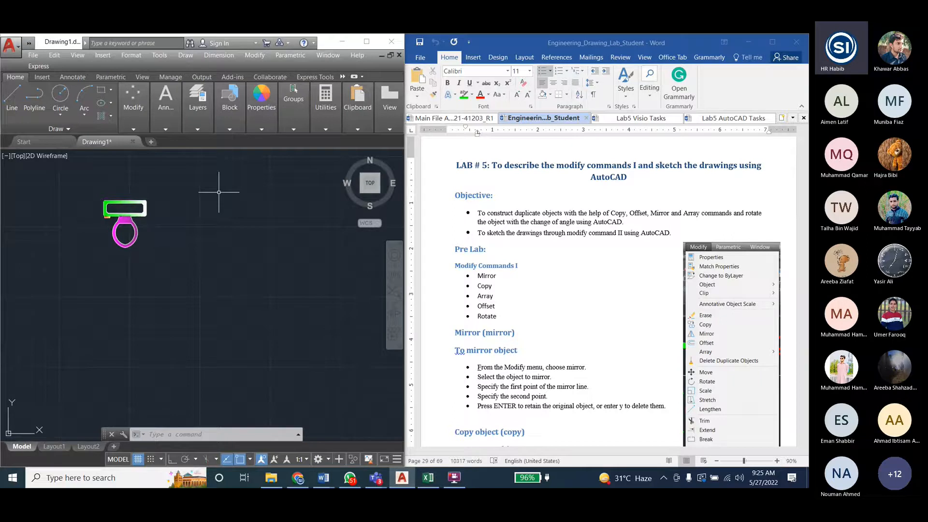
click(255, 56)
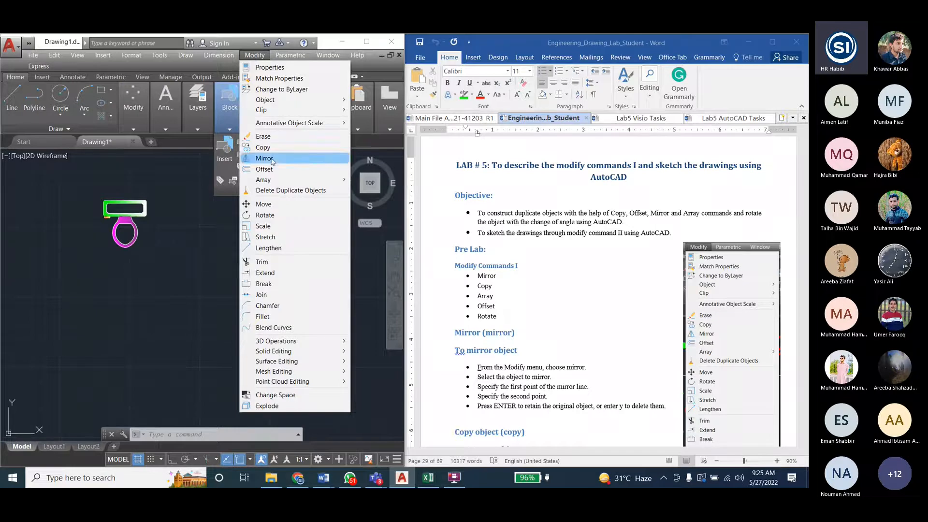
mouse_move(274, 180)
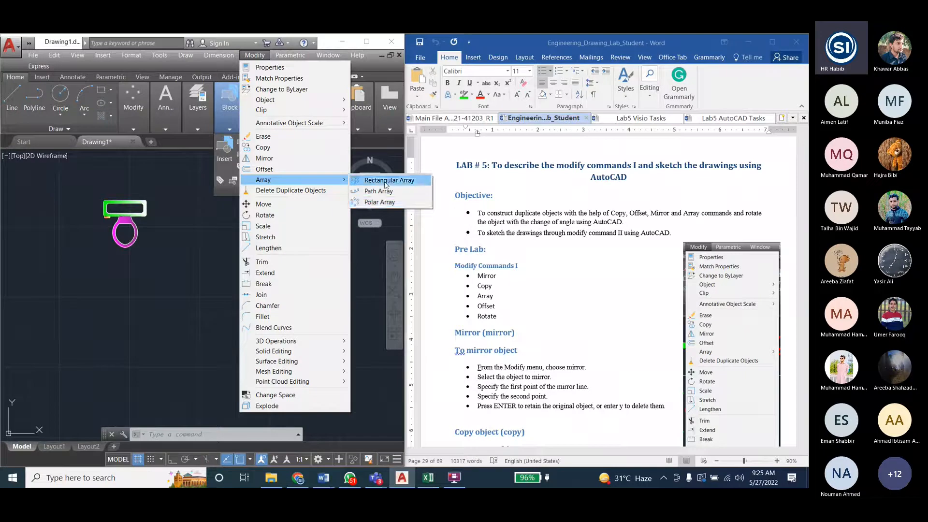
click(386, 181)
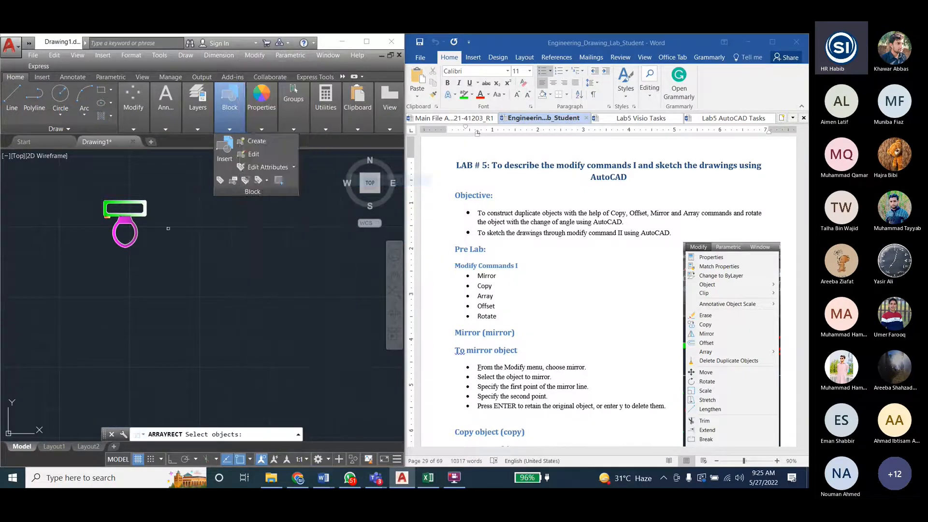
click(124, 224)
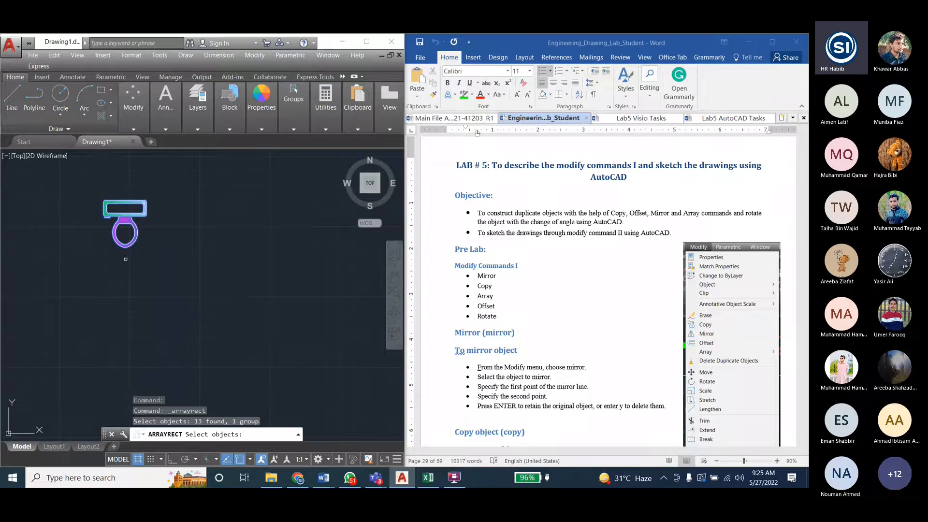
key(Return)
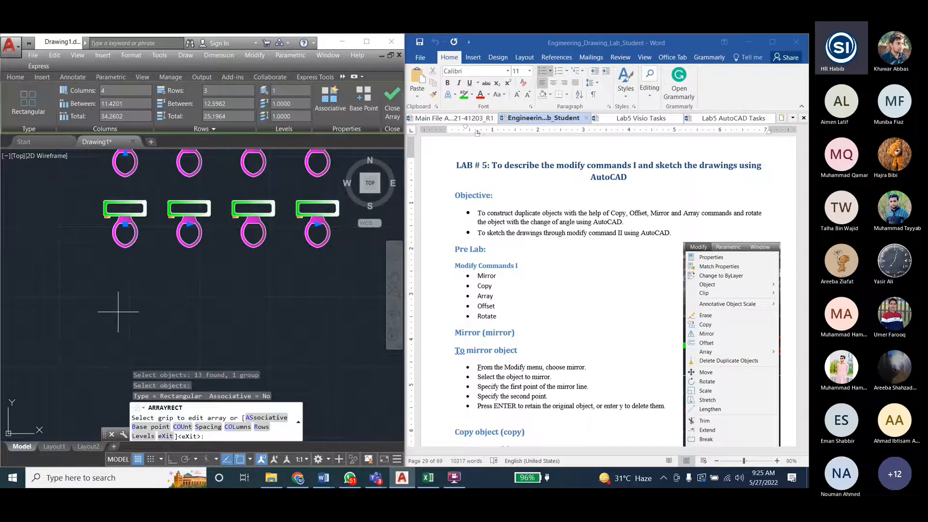
scroll(108, 330, down, 2)
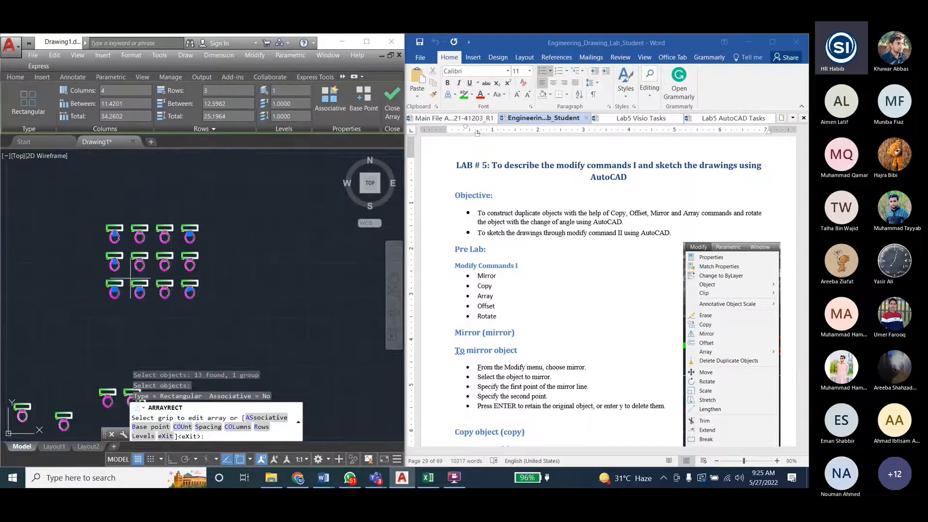
scroll(131, 279, up, 2)
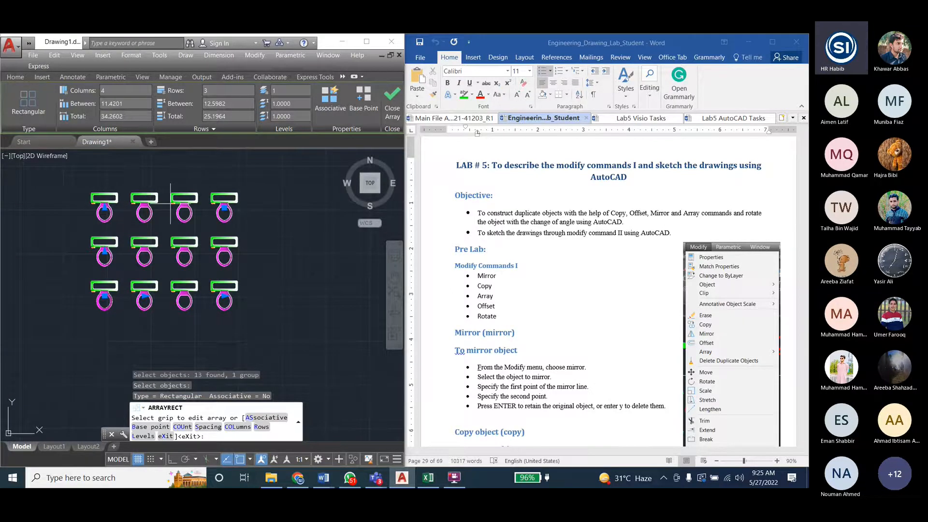
- Set the array to 5 rows and 3 columns
drag(211, 91, 194, 93)
text(5)
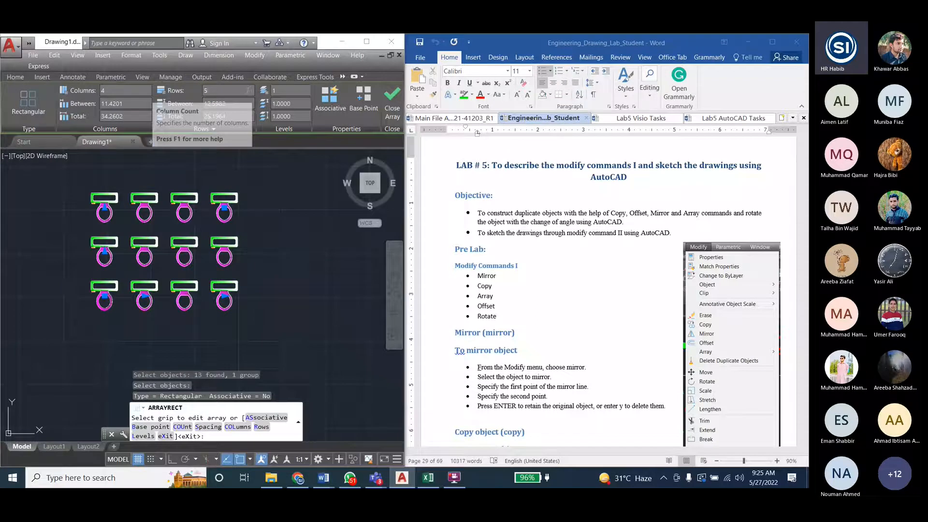
key(Return)
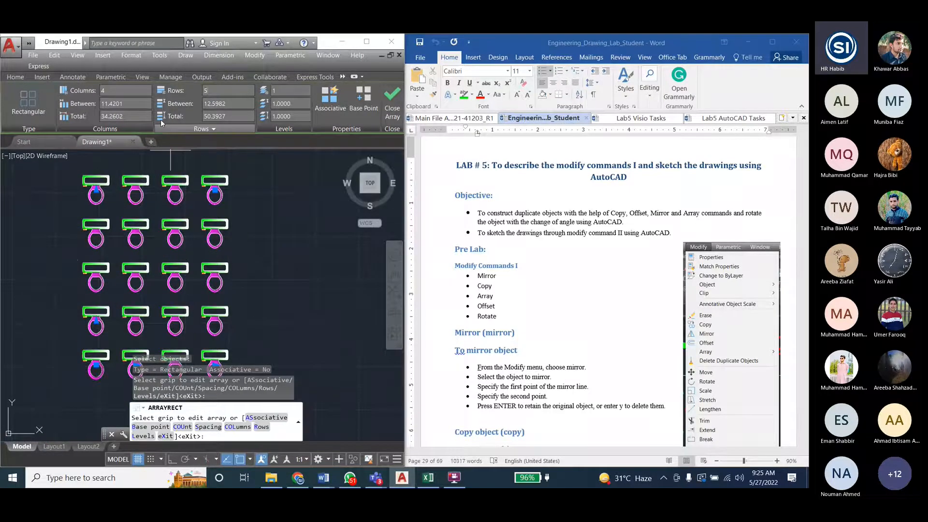
double_click(112, 91)
text(3)
key(Return)
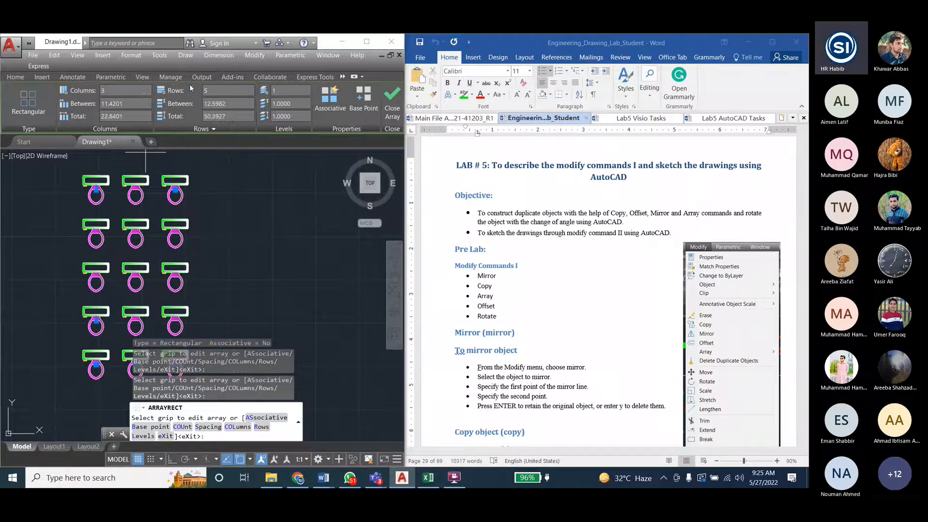
- Set the array to 4 rows and 5 columns
double_click(202, 91)
key(Return)
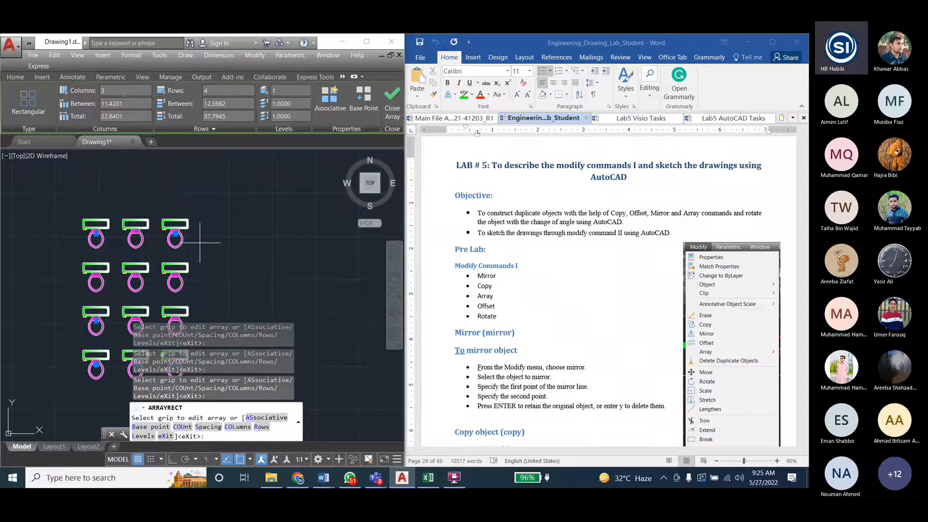
click(98, 91)
text(5)
click(101, 91)
key(Return)
- Try column spacings of 5 and 8 for the toilet array
click(248, 91)
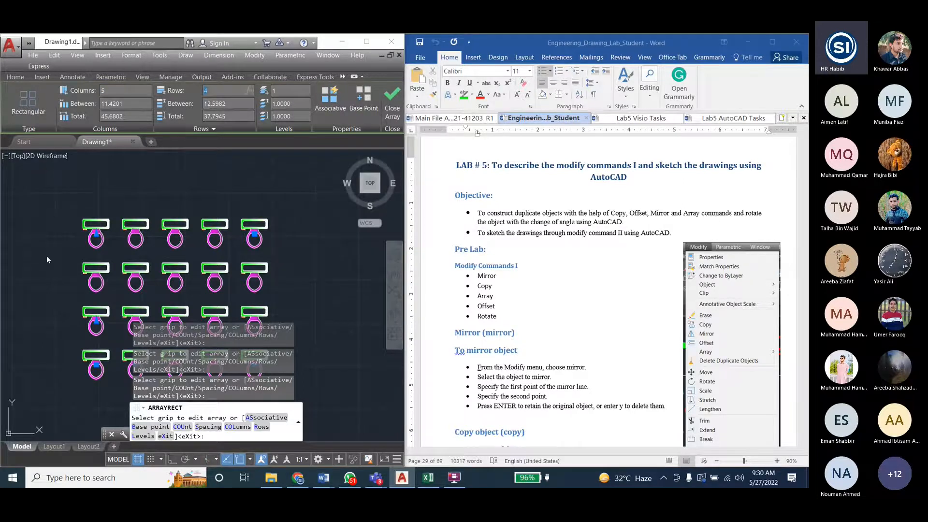
click(114, 103)
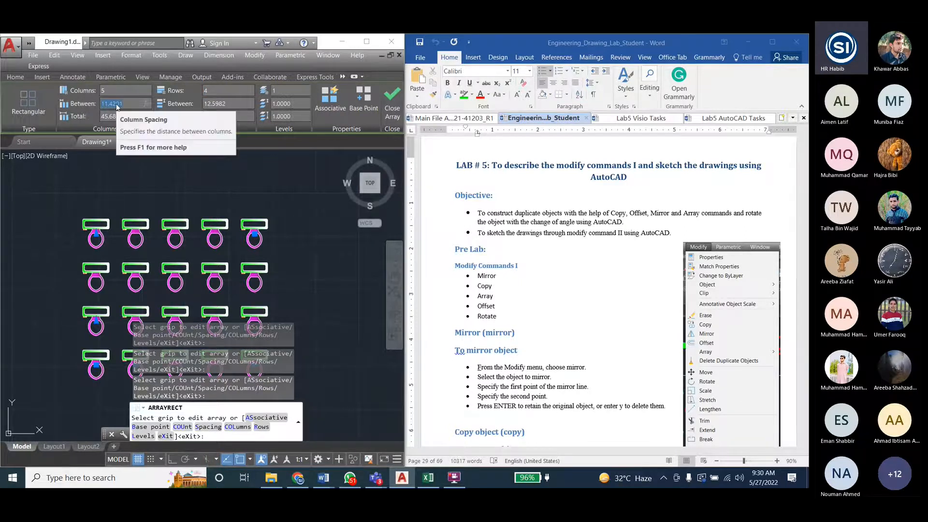
text(5)
key(Return)
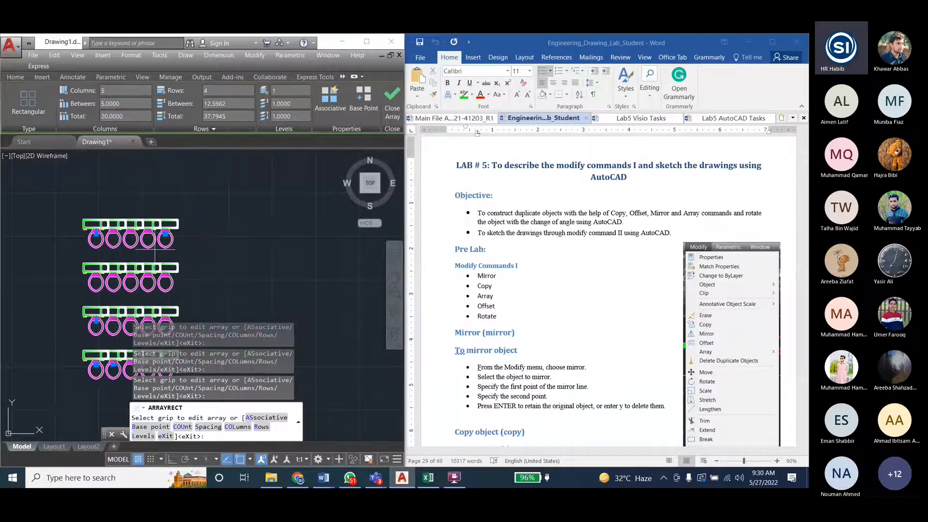
click(86, 103)
text(8)
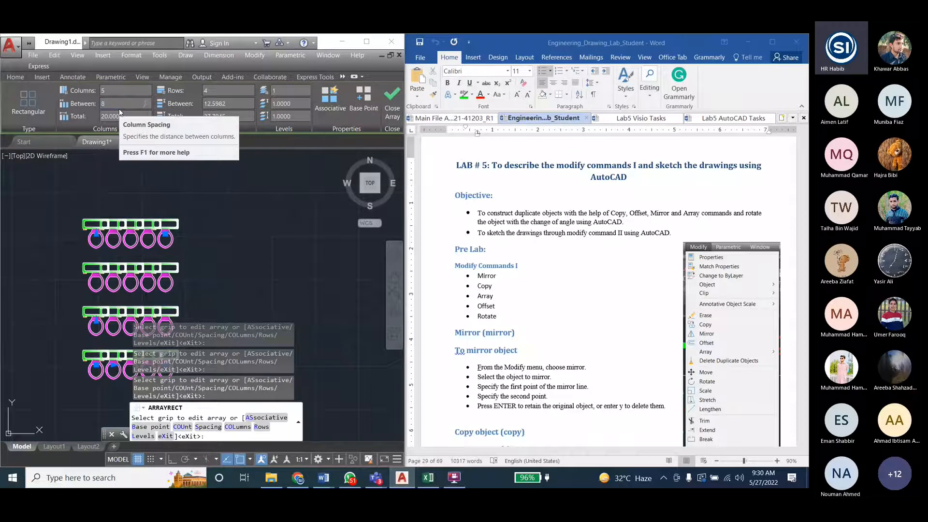
click(214, 103)
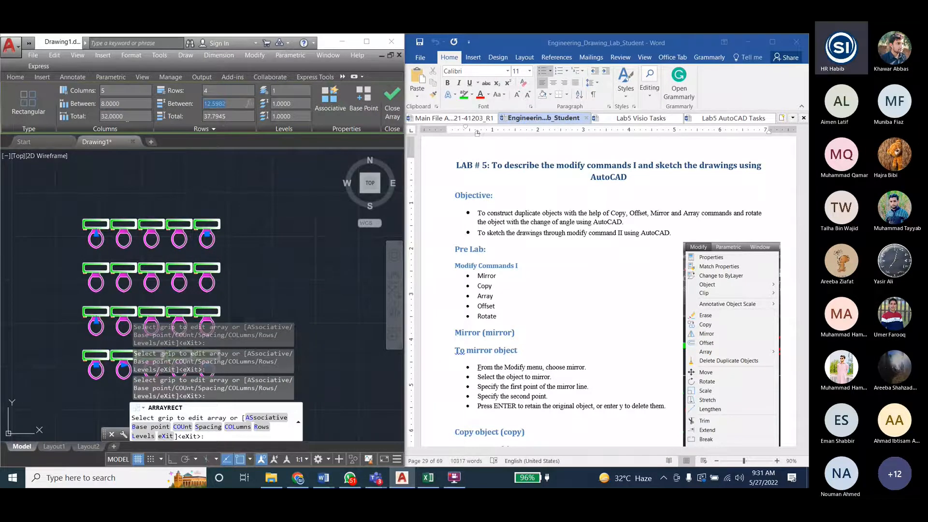
- Set both the column spacing and the row spacing of the toilet array to 9
click(127, 104)
text(9)
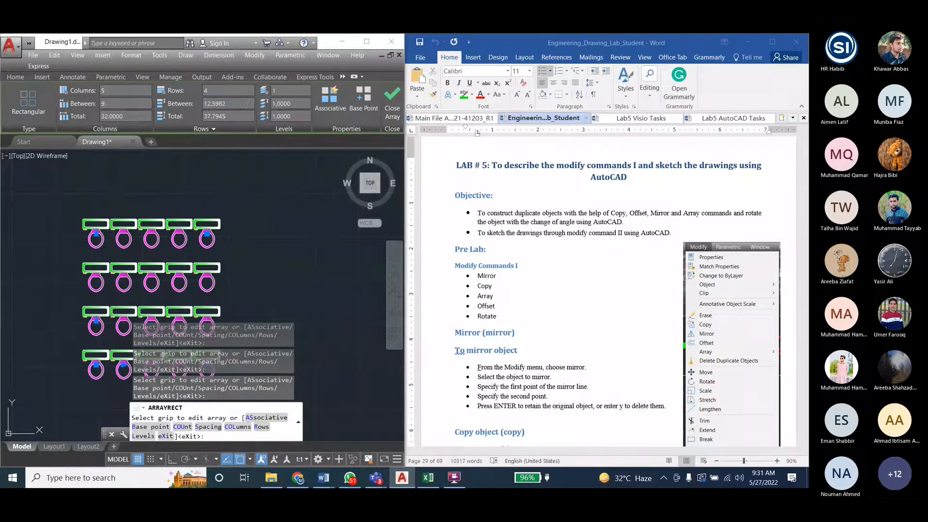
key(Tab)
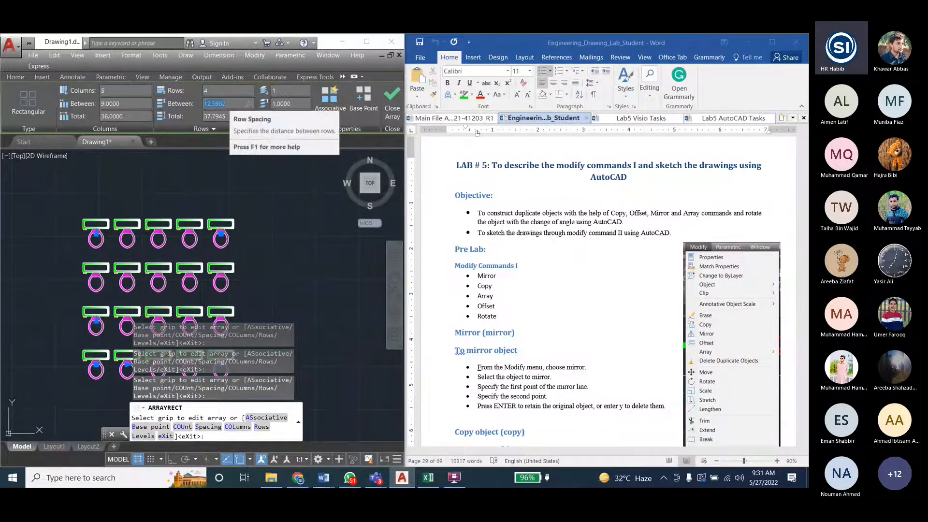
text(9)
key(Tab)
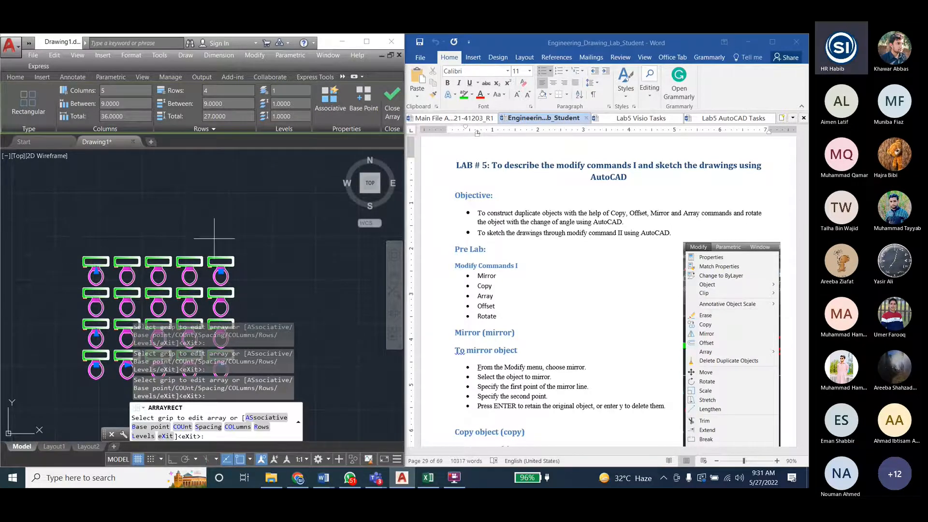
middle_drag(214, 239, 218, 200)
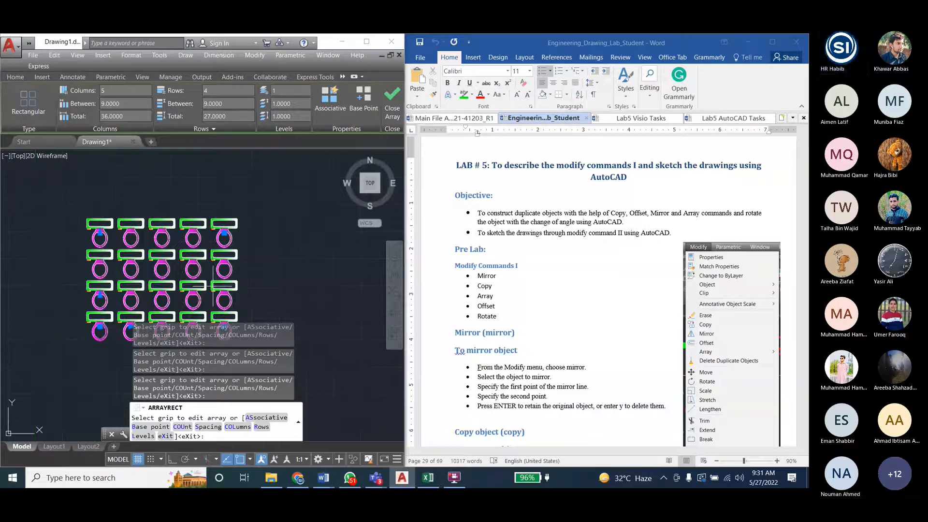
click(100, 232)
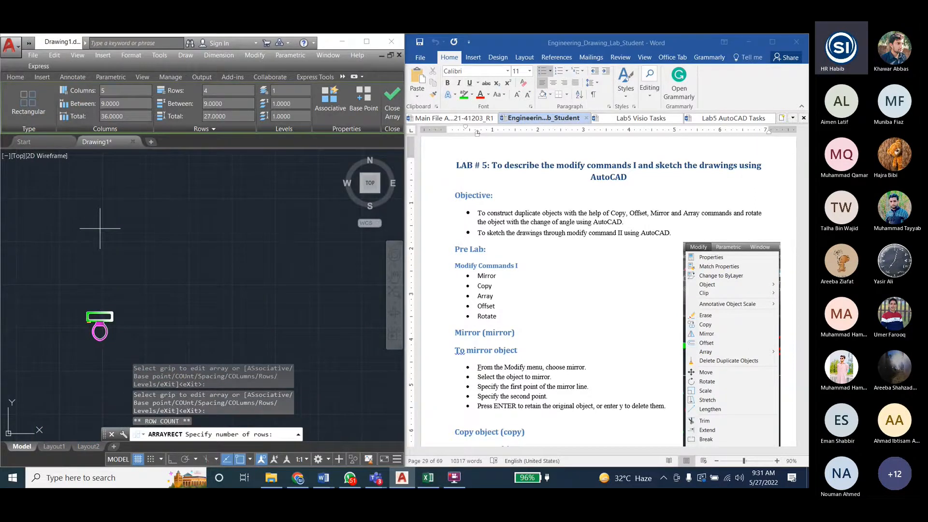
key(Escape)
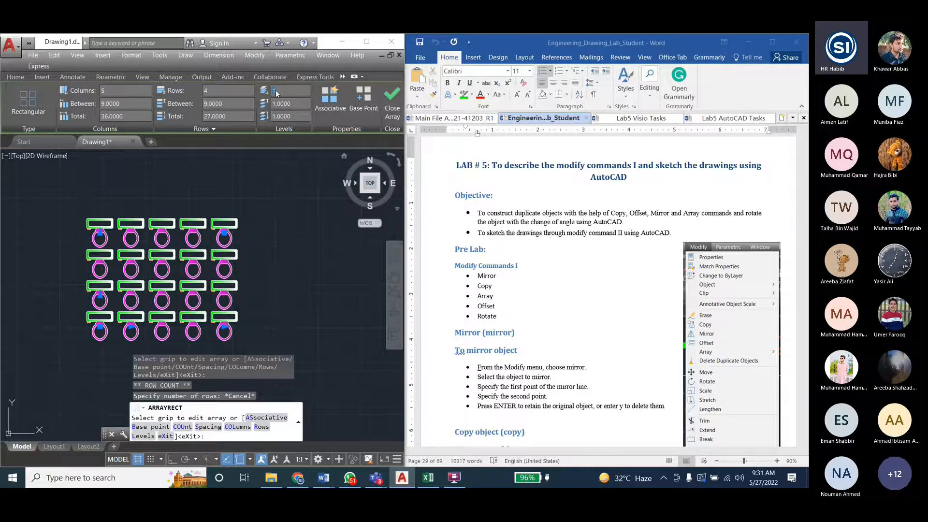
- Show the array in the isometric home view and try level counts of 10 and 50
drag(278, 92, 264, 91)
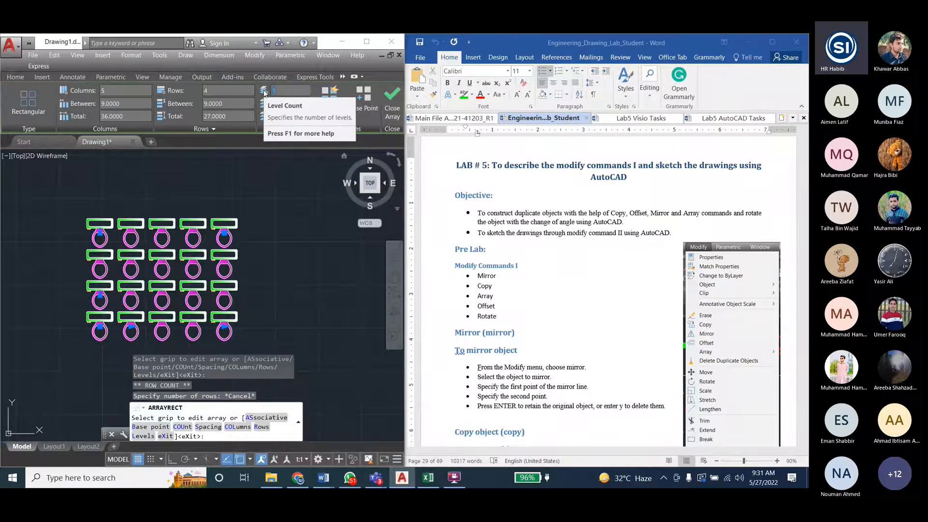
click(343, 156)
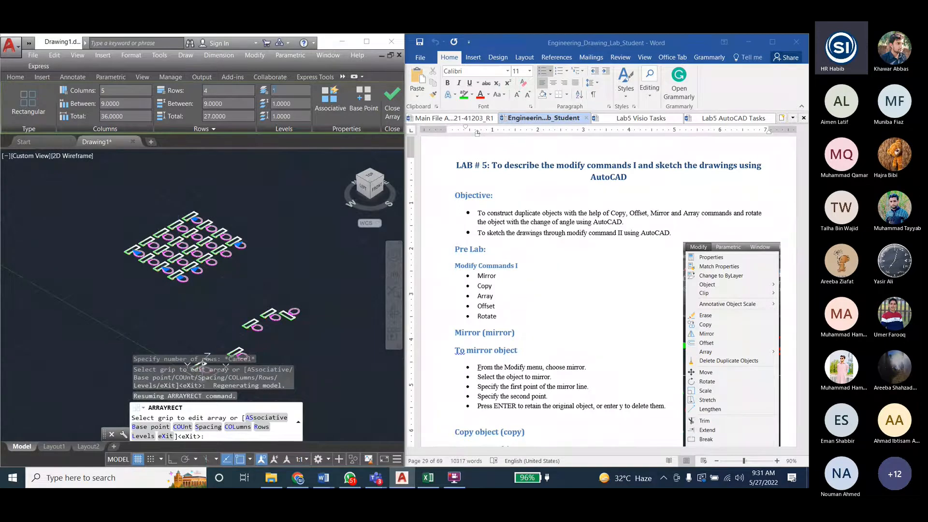
text(10)
key(Return)
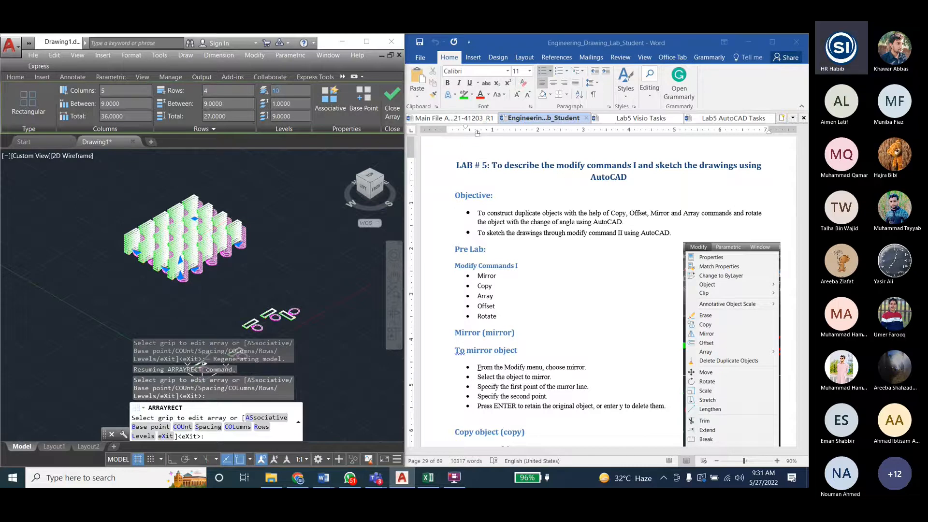
text(50)
key(Return)
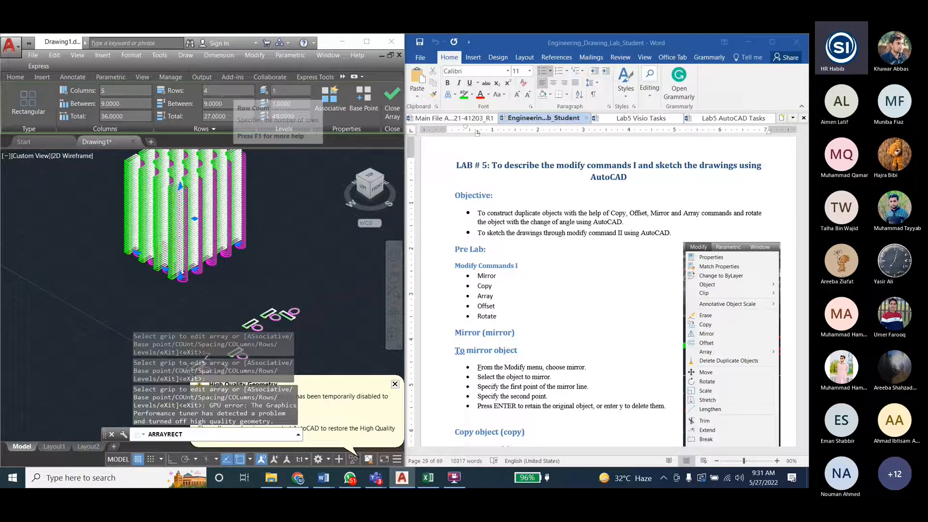
- Reset the array to 1 level and return to the top view
key(Return)
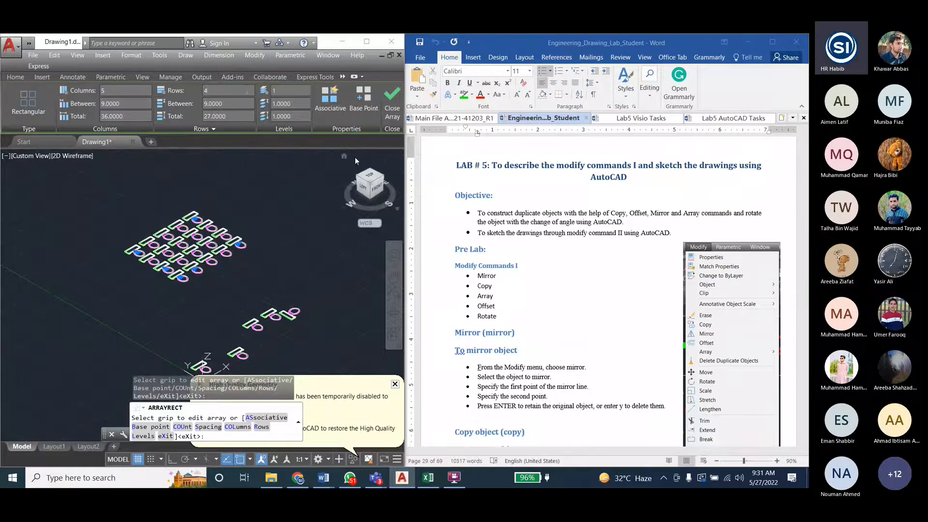
click(369, 175)
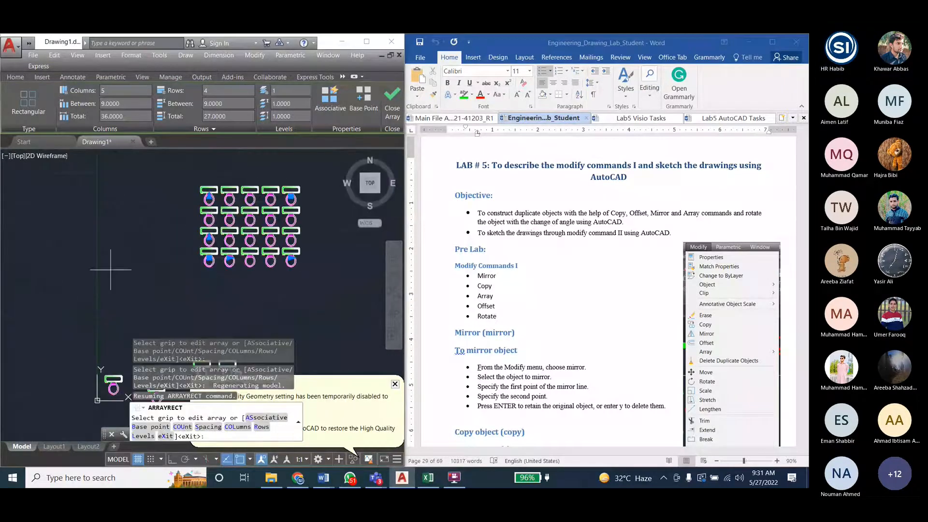
scroll(86, 318, down, 2)
scroll(209, 278, up, 4)
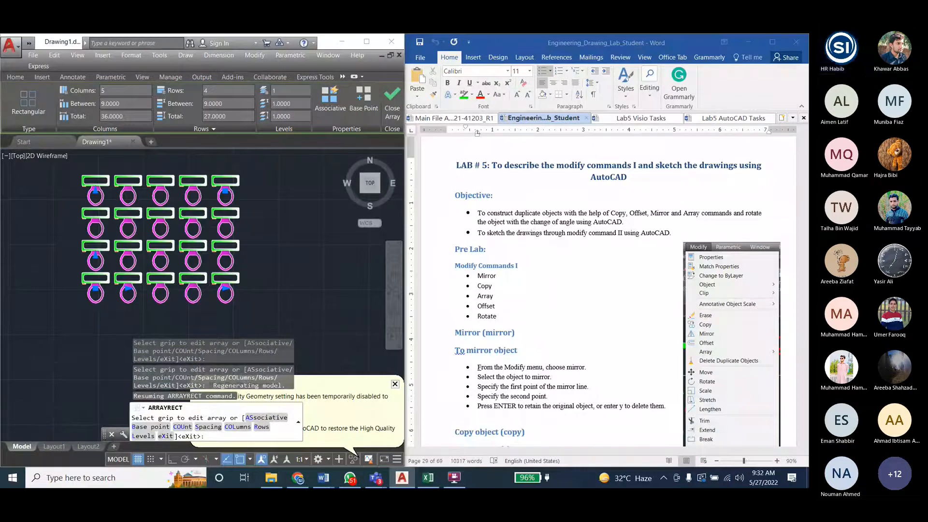
- Examine the array's grips for row count, row spacing and columns without altering the array
scroll(189, 286, down, 2)
click(129, 215)
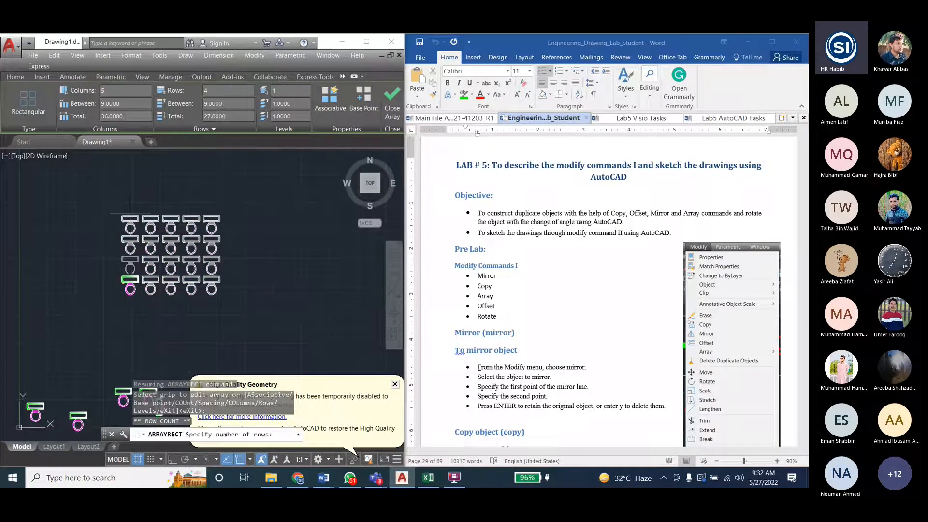
click(130, 216)
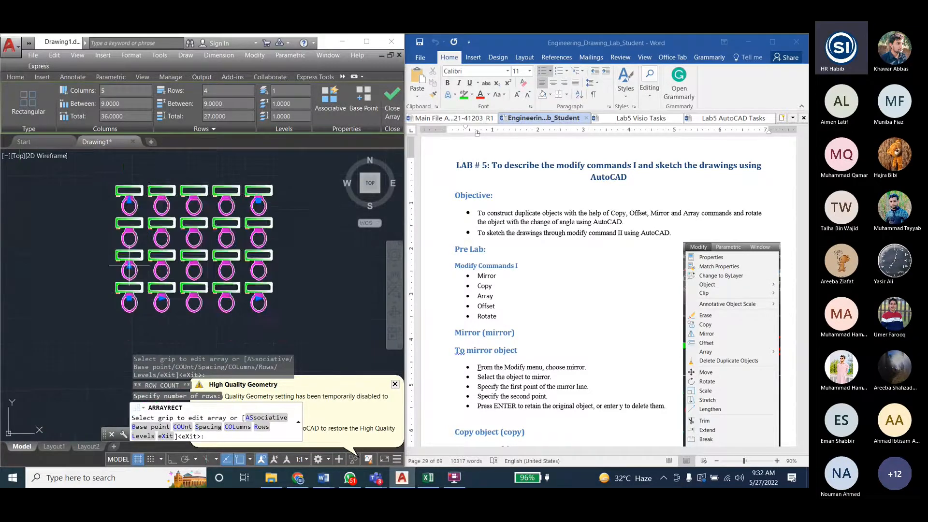
scroll(132, 266, up, 3)
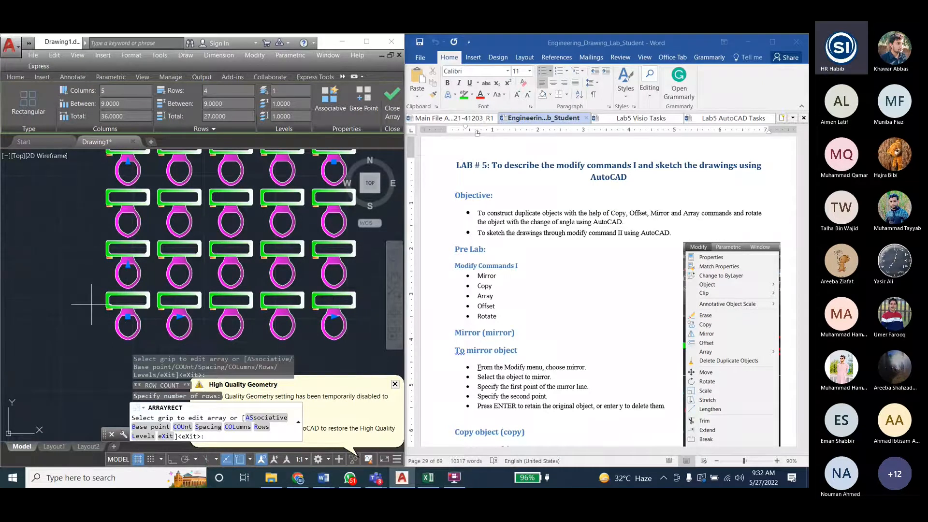
scroll(107, 276, down, 2)
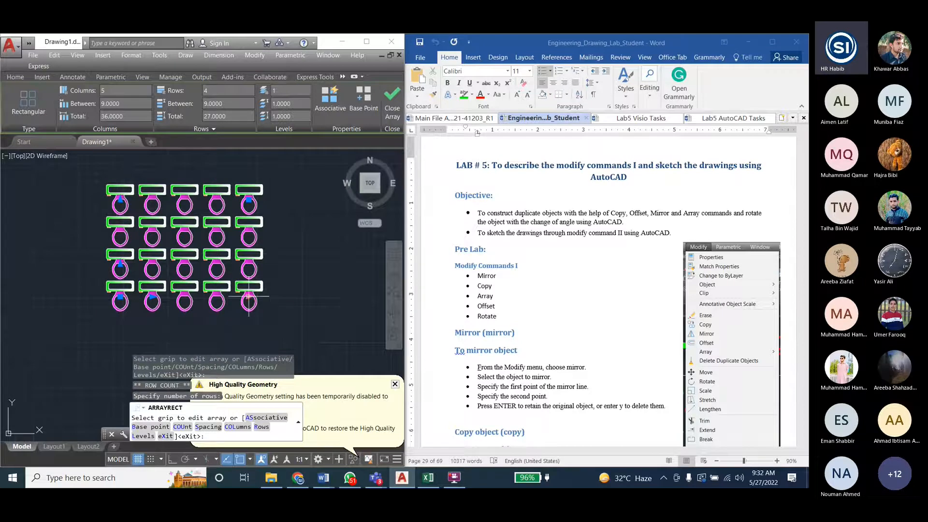
scroll(52, 322, up, 2)
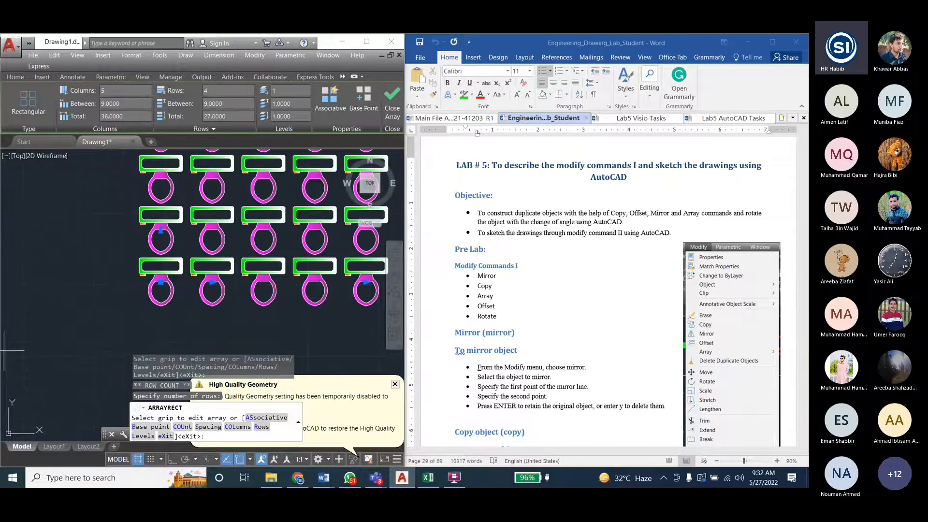
scroll(85, 241, down, 3)
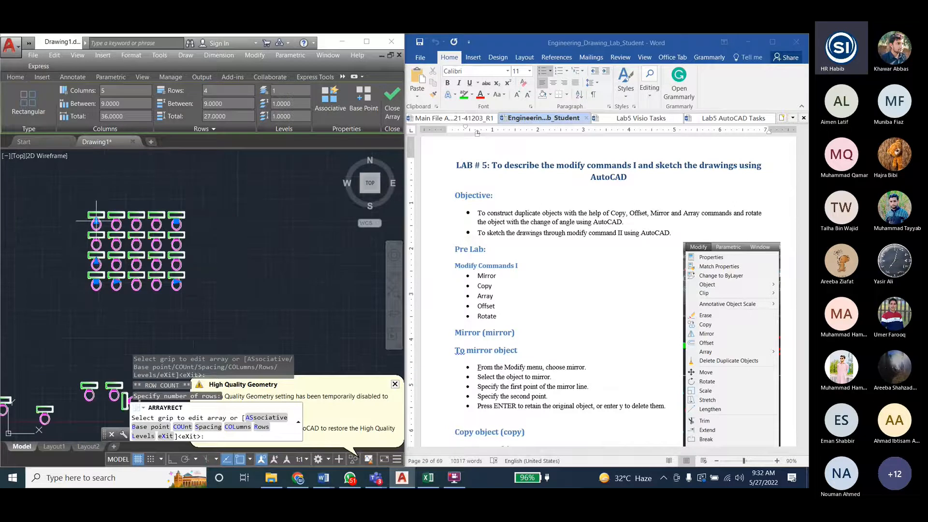
- Extend the array with its count grips to 6 rows and 10 columns
click(96, 223)
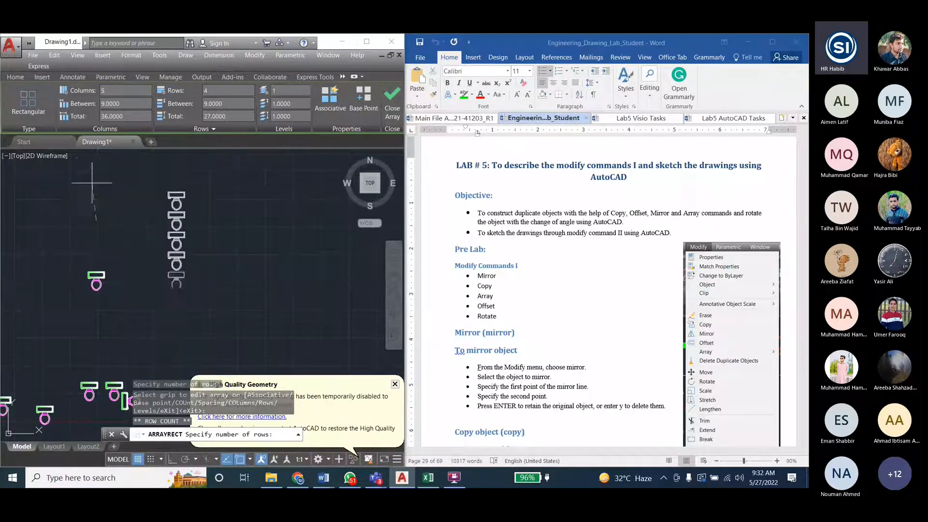
click(96, 168)
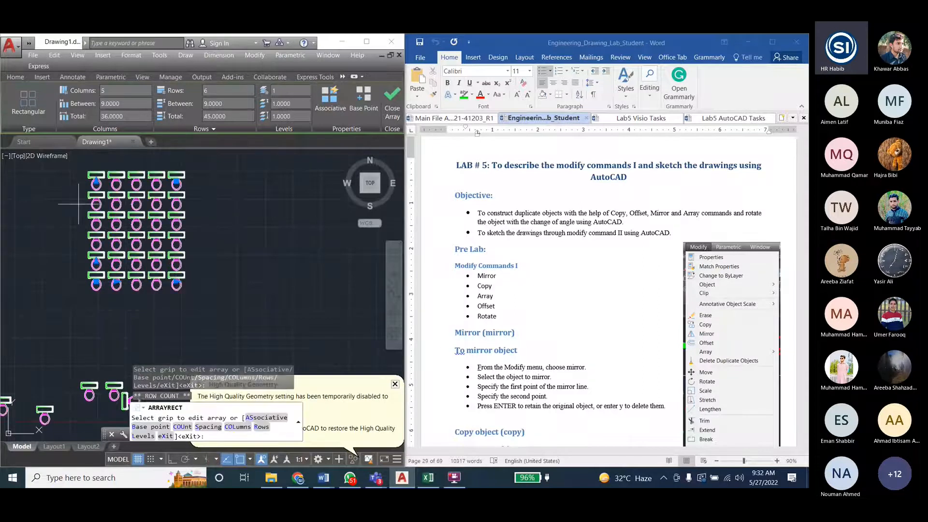
click(176, 283)
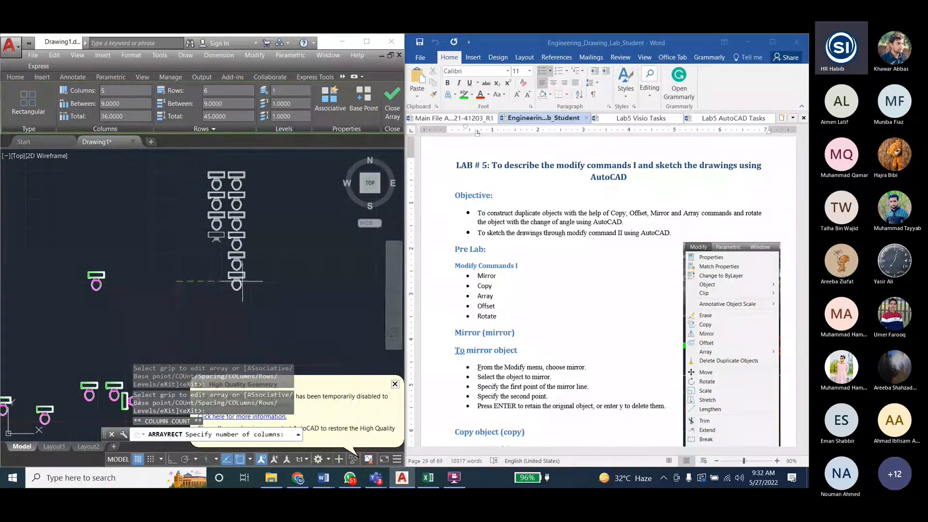
click(293, 283)
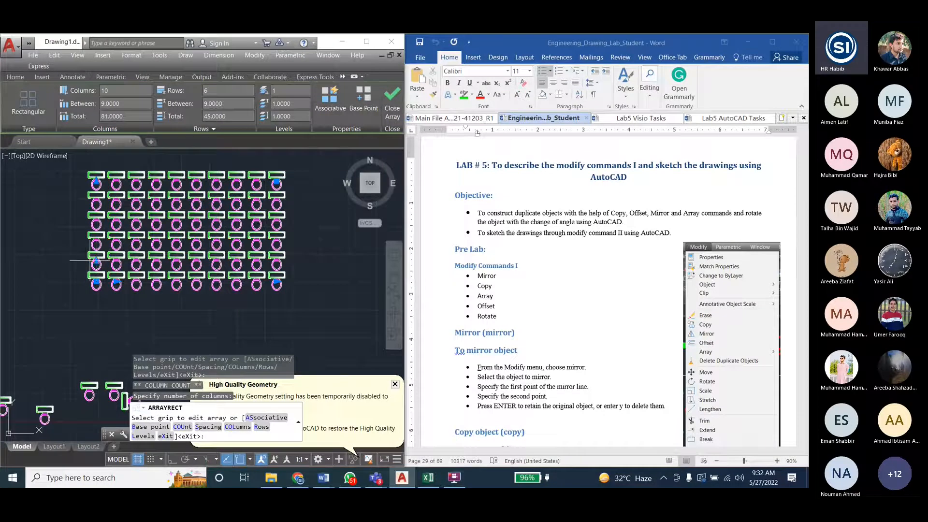
- Widen the array with its spacing grips to a row spacing of about 21.6 and a column spacing of about 27.7
click(97, 263)
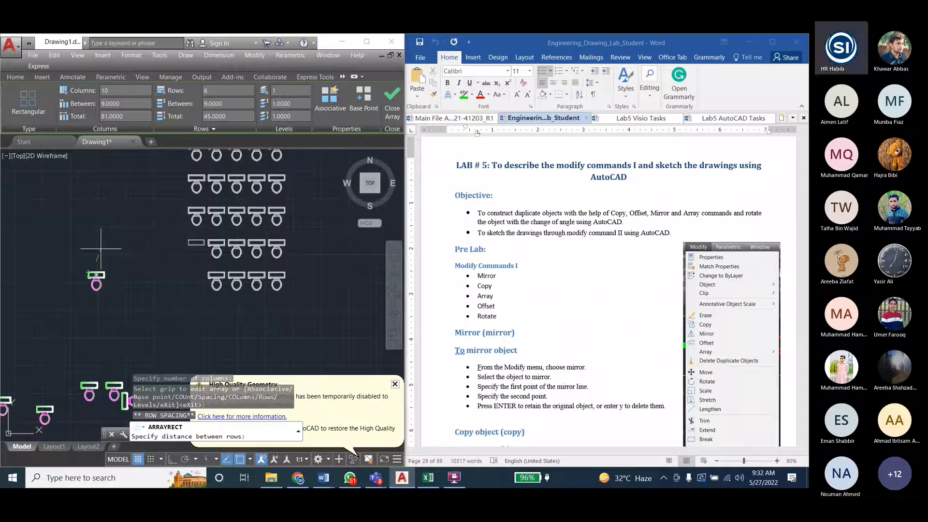
scroll(97, 271, down, 3)
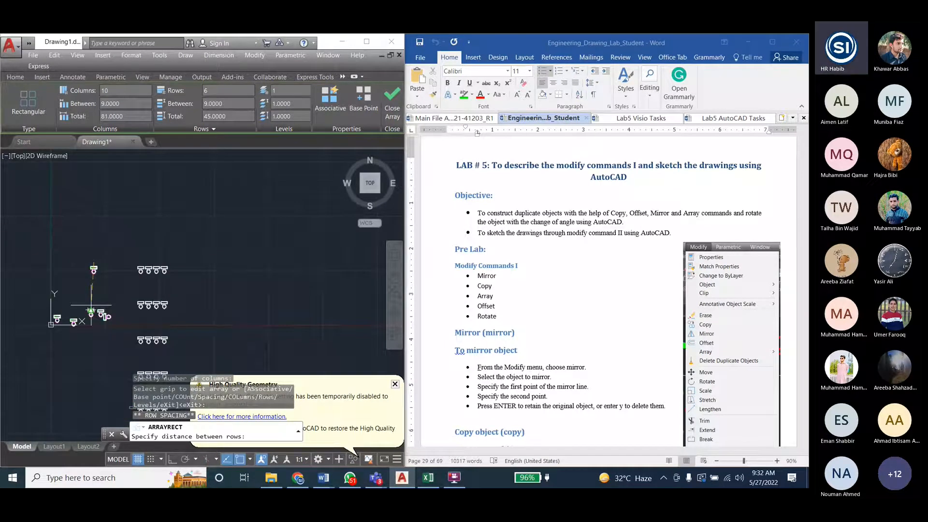
click(94, 251)
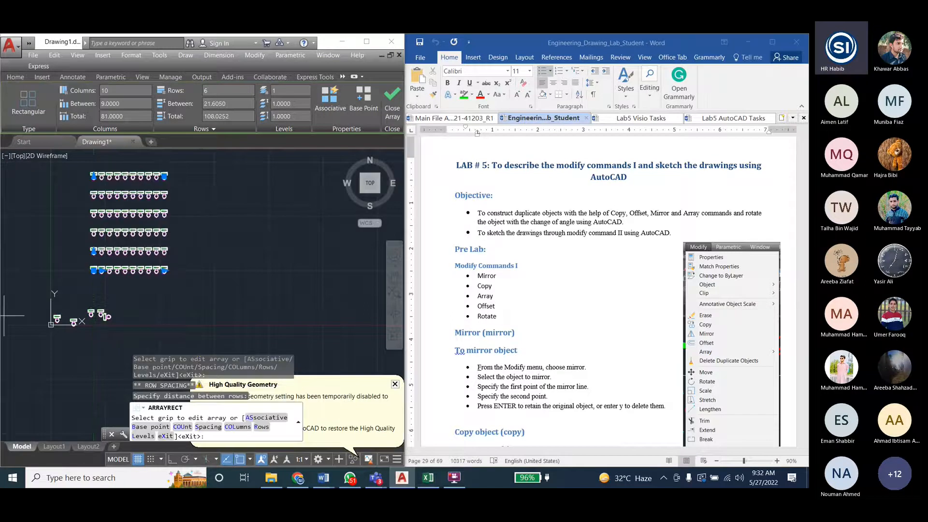
click(101, 270)
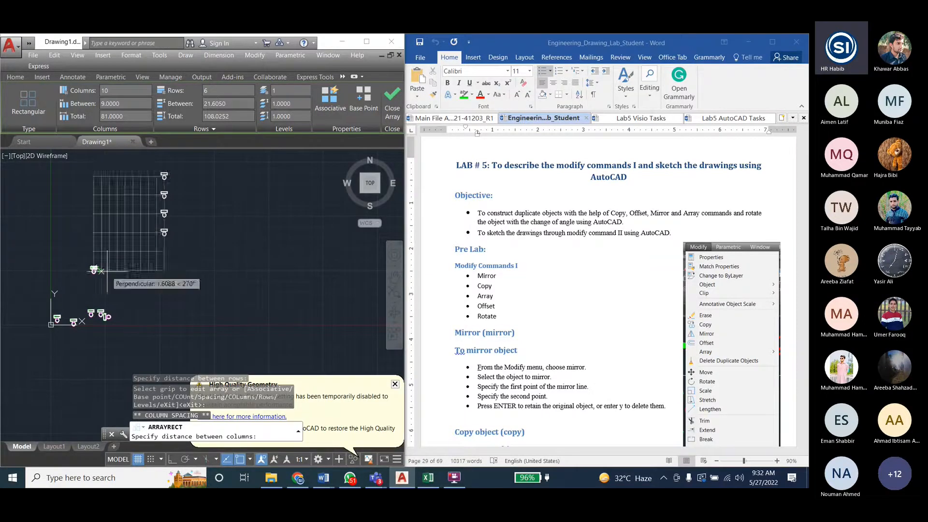
click(117, 270)
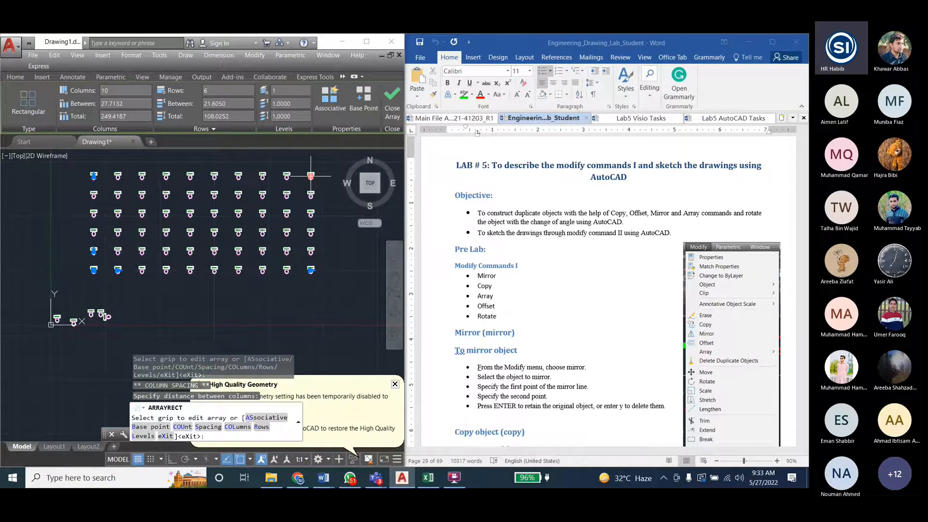
- Adjust the array's row and column counts together with the grip on its far corner toilet
click(311, 176)
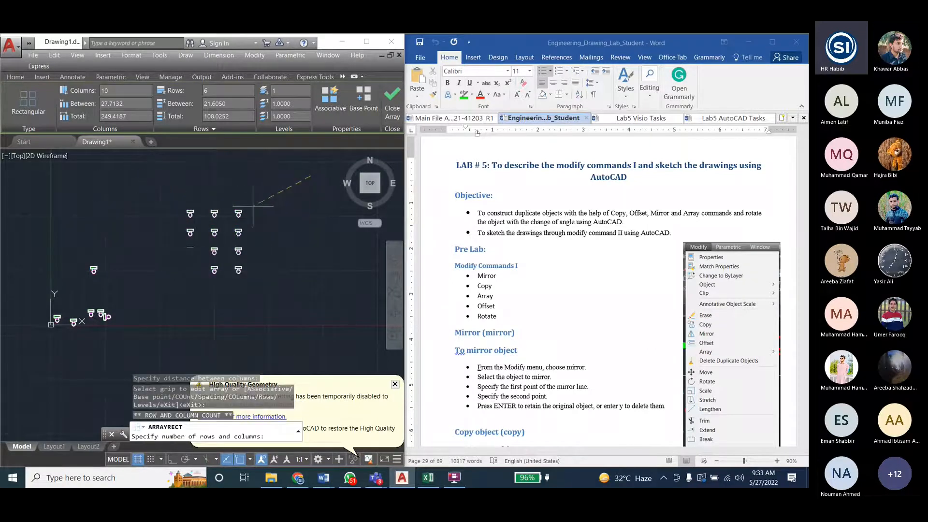
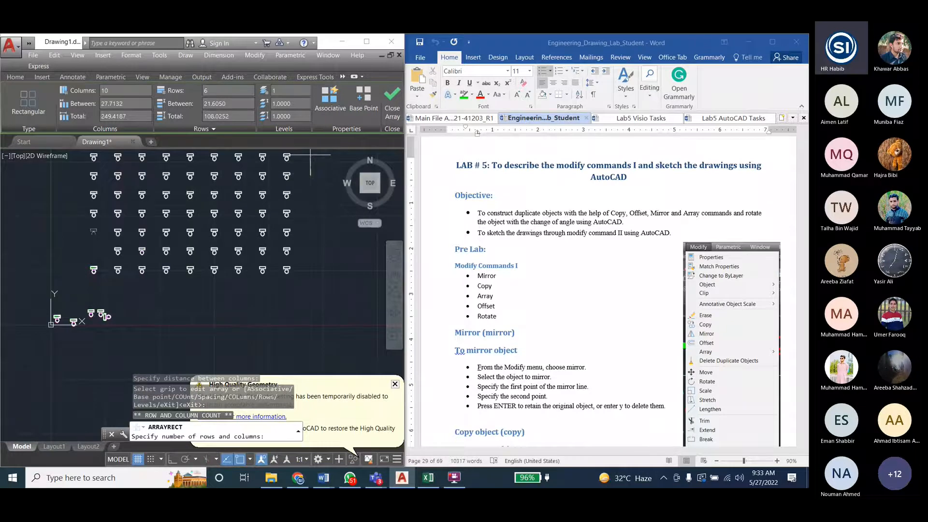
- Place the far corner grip so the array has 5 rows and 9 columns
click(305, 193)
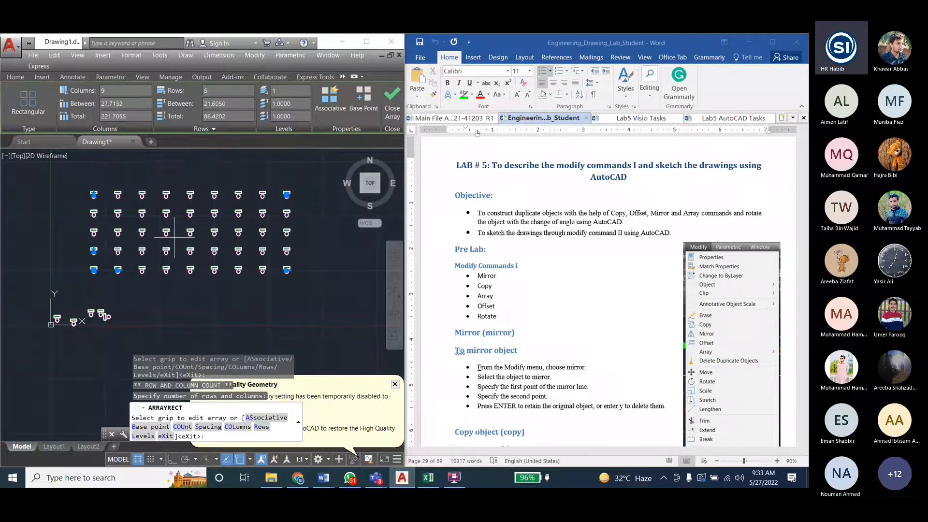
scroll(174, 237, up, 2)
scroll(78, 304, down, 2)
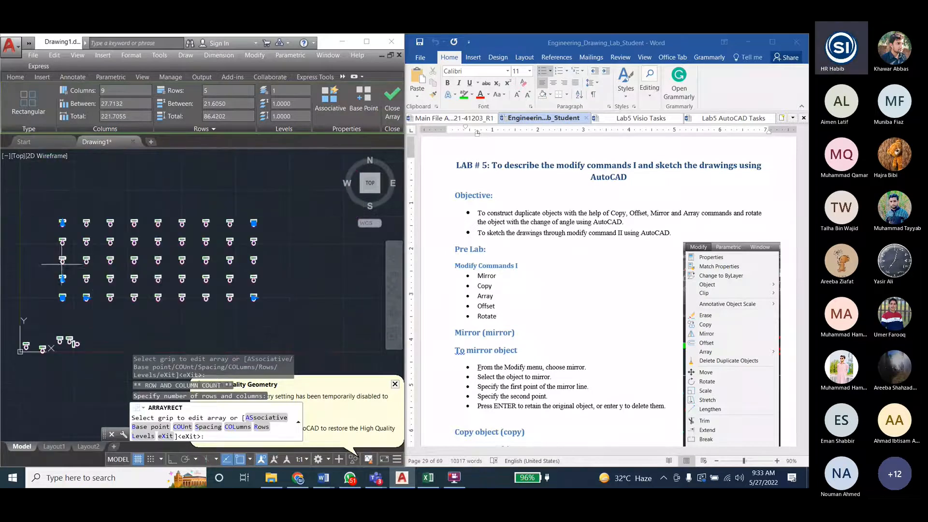
- Move the whole array straight up away from its source toilet by its base grip with Ortho on, and switch Ortho off again
click(62, 297)
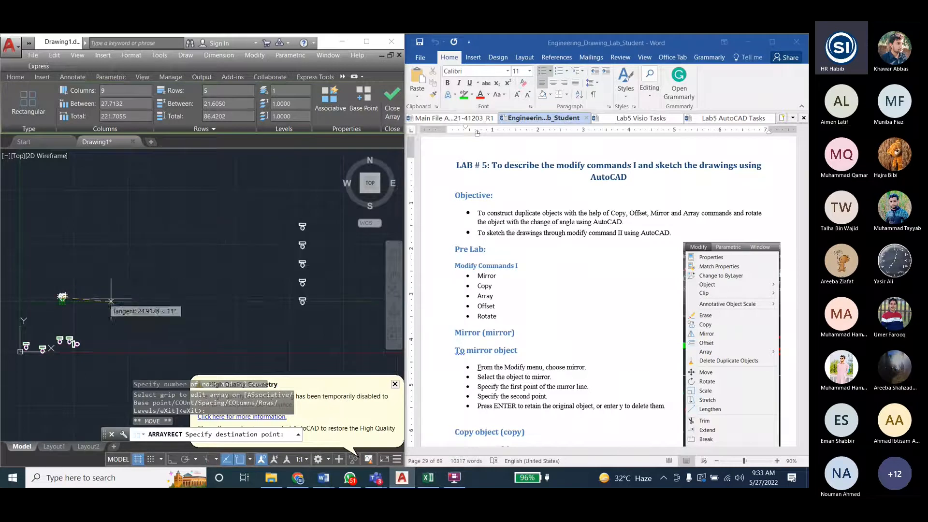
click(172, 459)
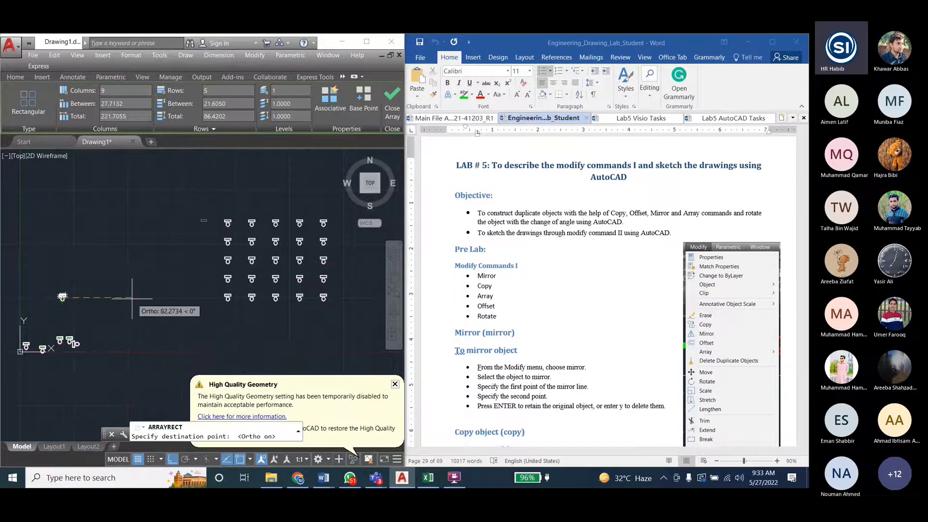
click(62, 259)
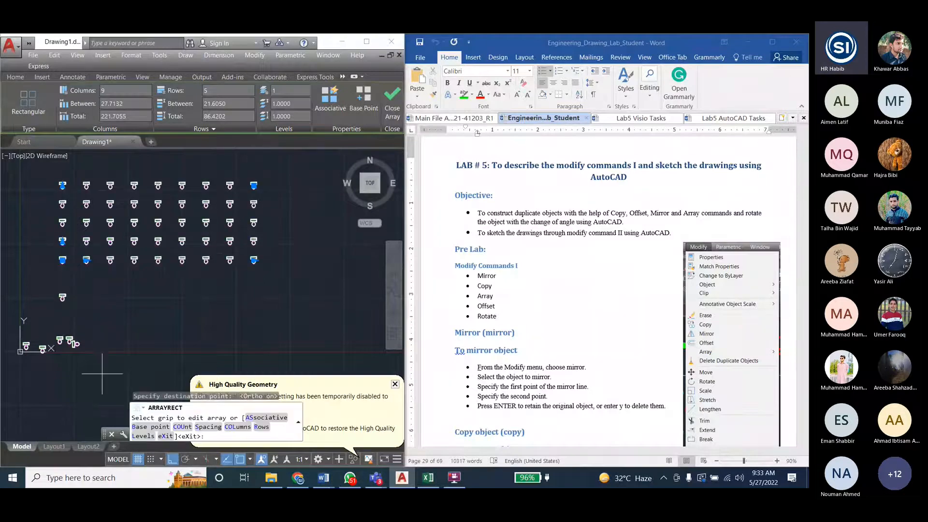
key(F8)
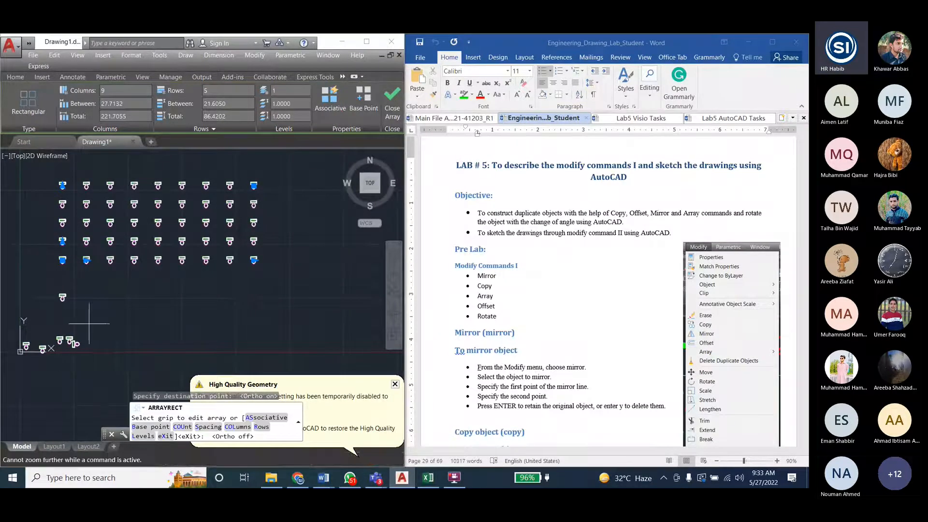
scroll(93, 246, up, 4)
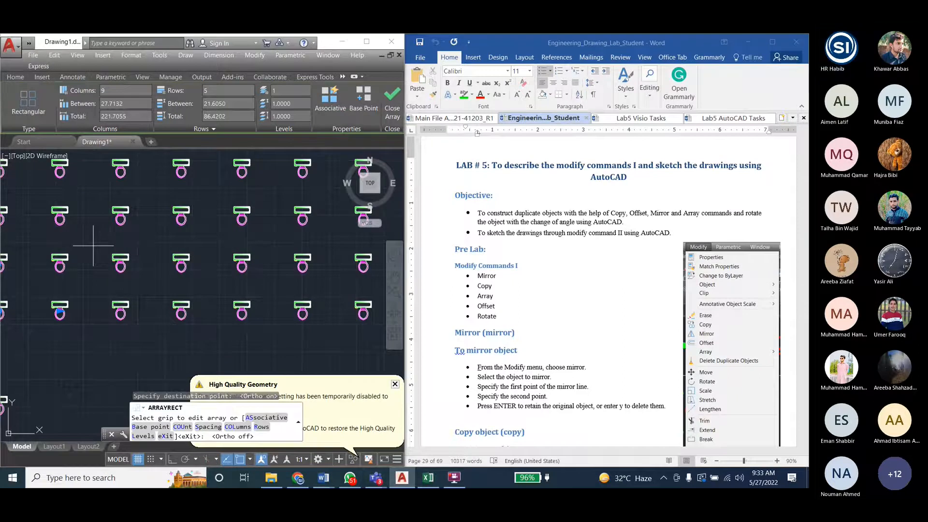
scroll(94, 245, down, 2)
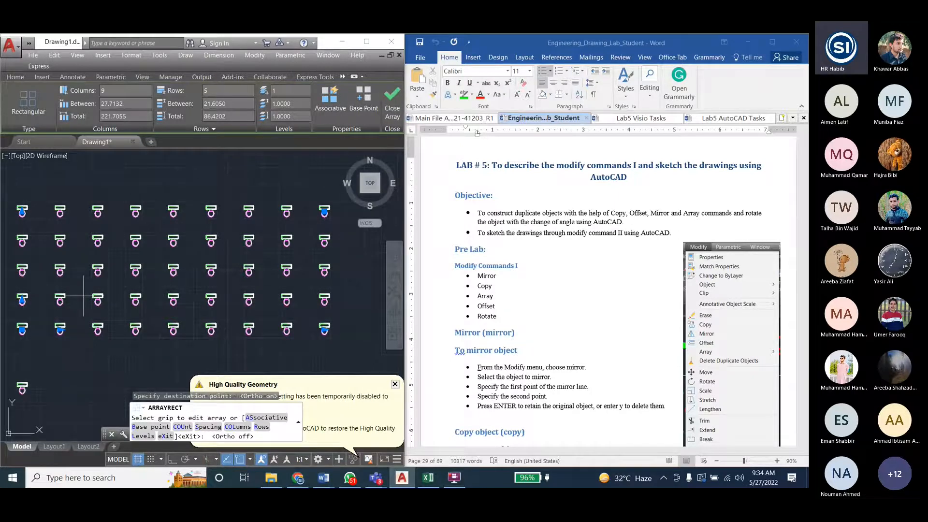
- Toggle the array's Associative property on and off, and try the far corner count grip while keeping 5 rows and 9 columns
click(330, 99)
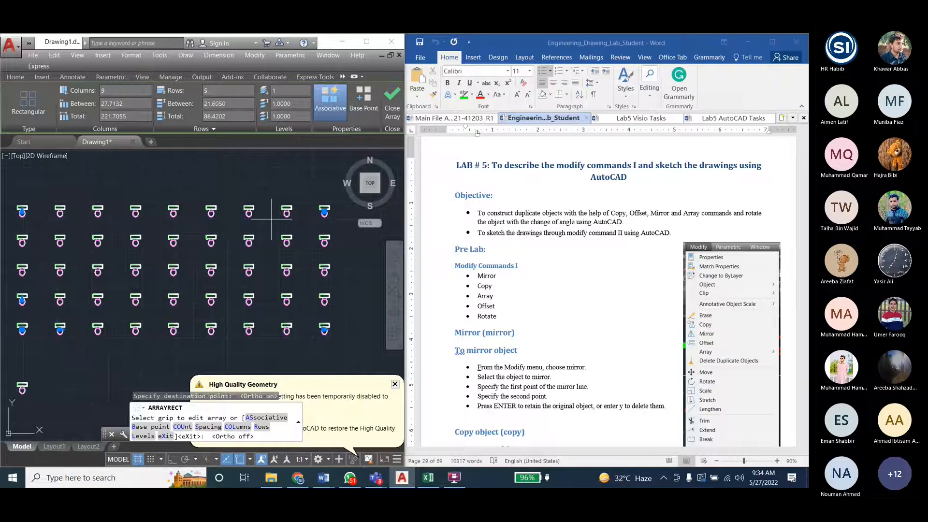
click(326, 103)
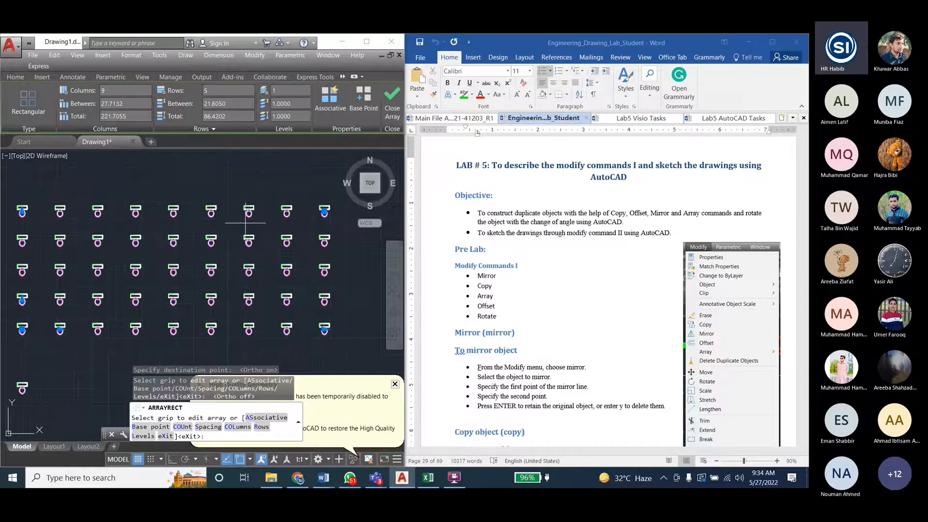
click(332, 106)
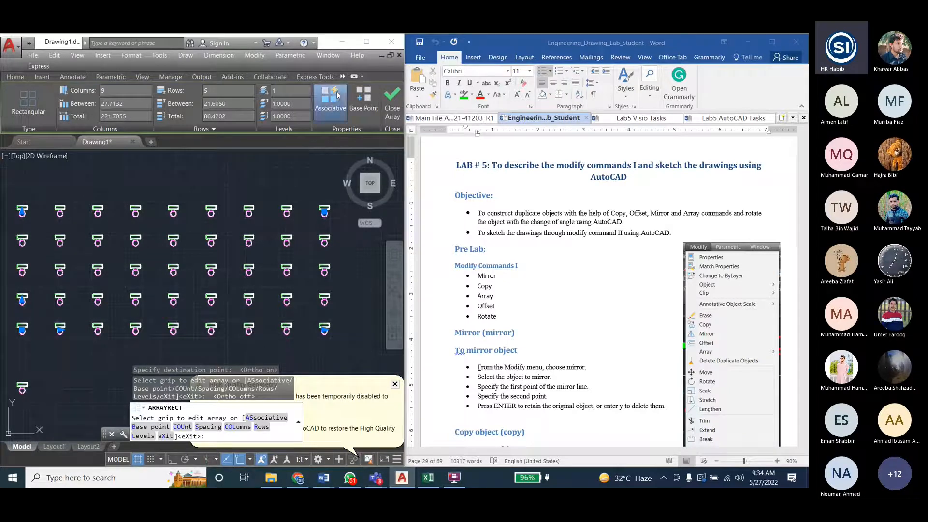
click(324, 211)
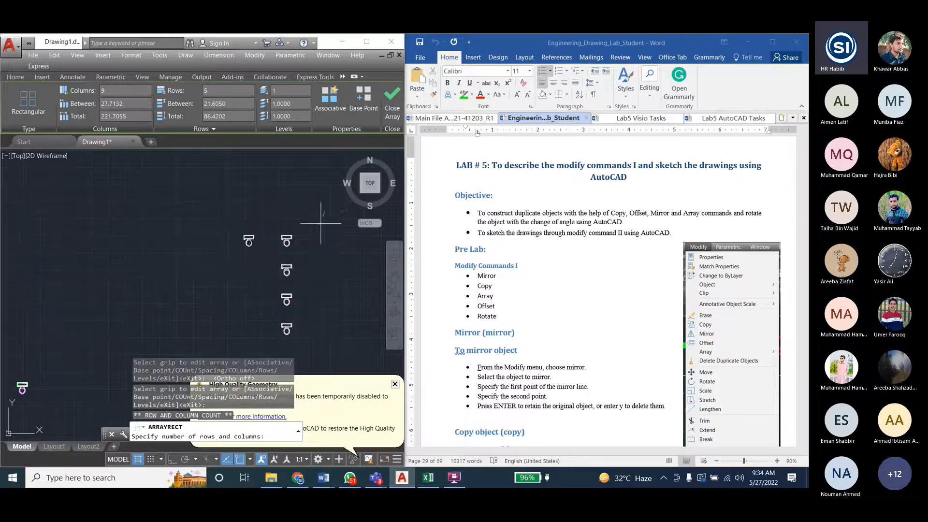
click(326, 211)
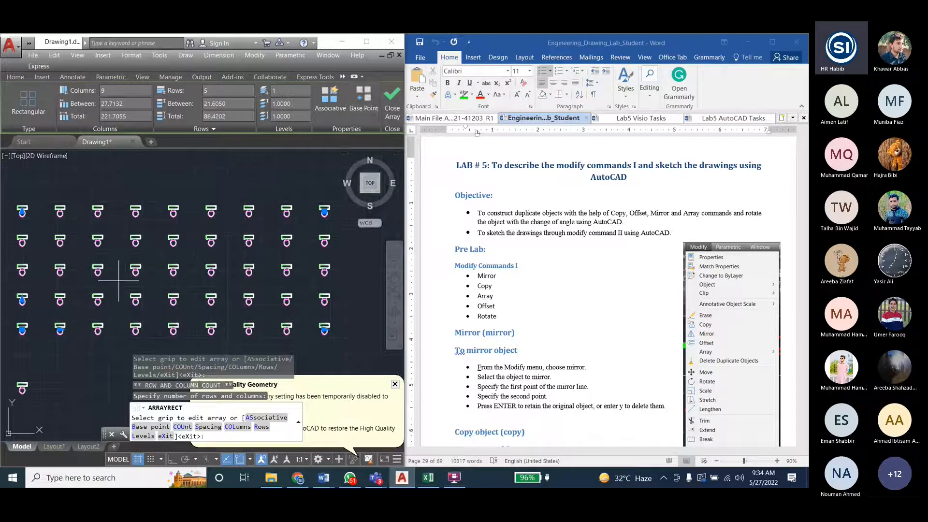
click(330, 102)
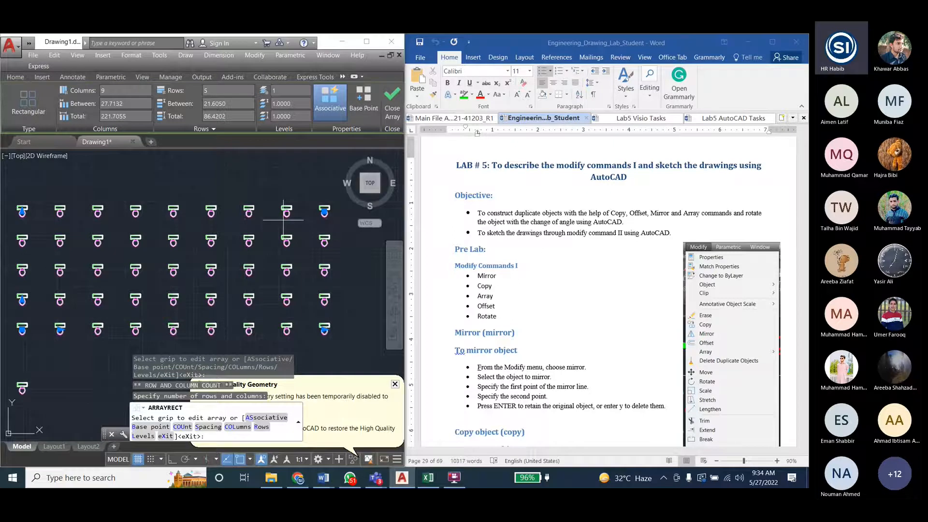
click(330, 116)
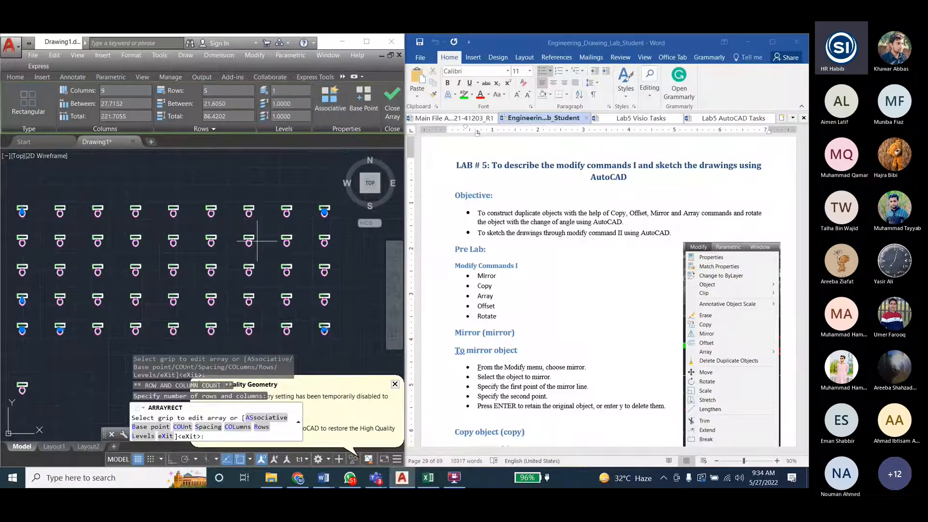
- Finish the rectangular array as non-associative and select the top row's toilets one by one, leaving out the last
key(Return)
click(288, 212)
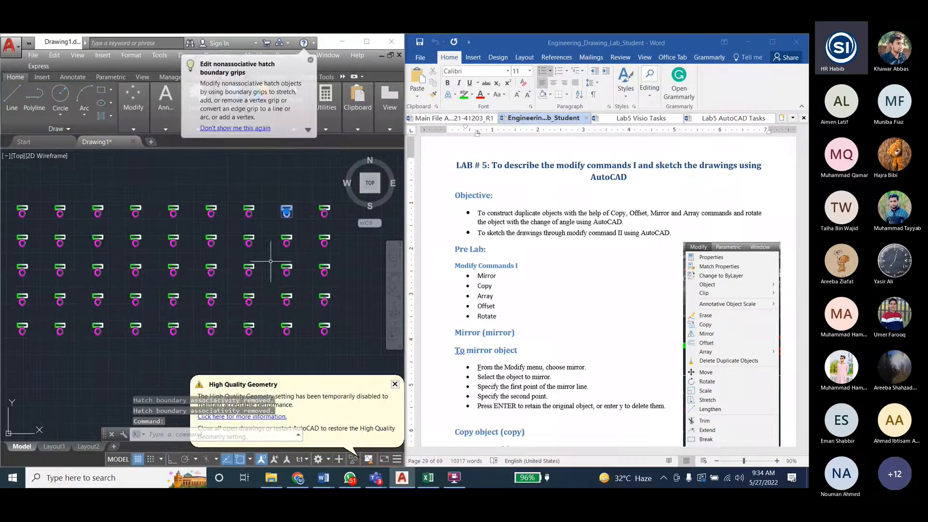
click(248, 207)
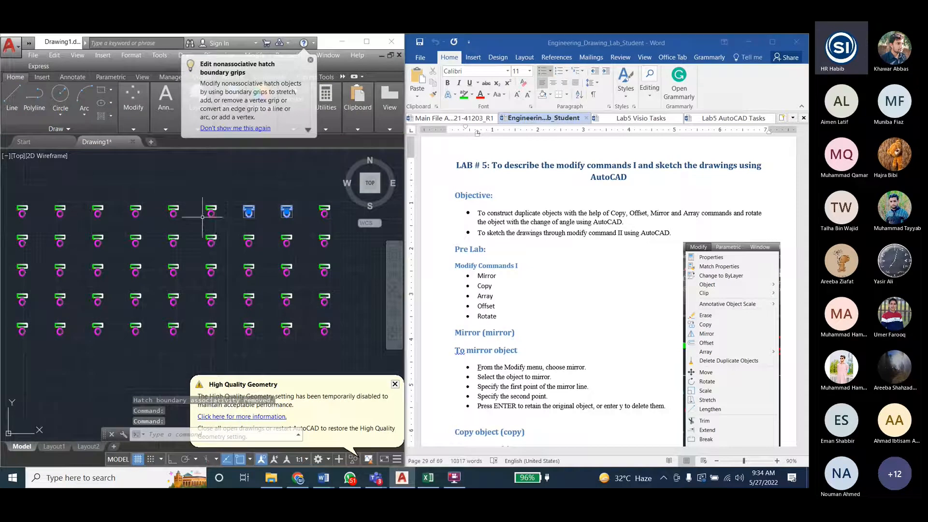
click(211, 211)
click(173, 211)
click(135, 211)
click(98, 209)
click(60, 210)
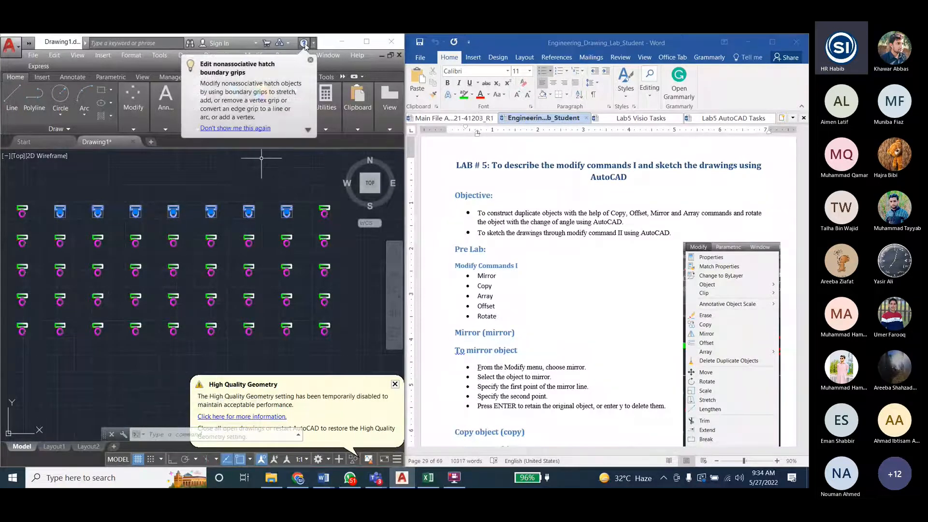
click(311, 61)
click(22, 211)
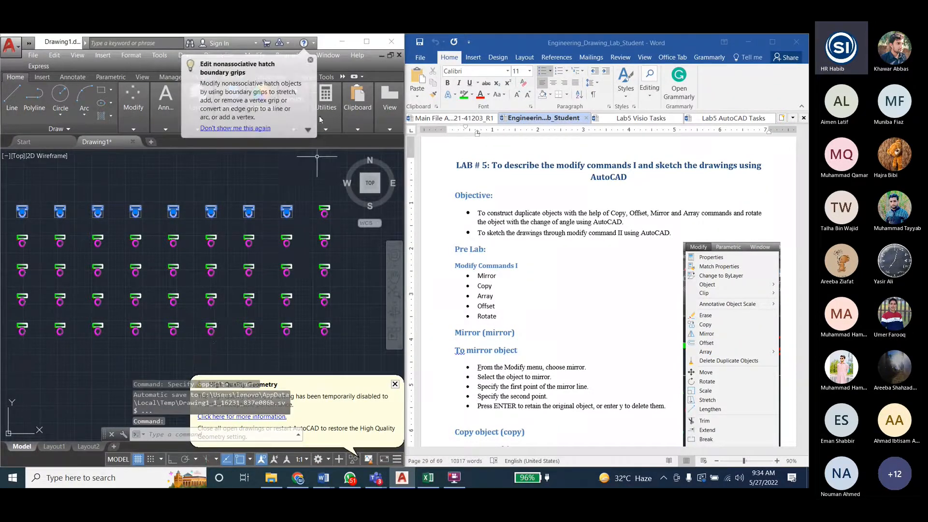
- Clear the selection, pick a single top-row toilet as a separate object, and maximise the drawing program's window
key(Escape)
key(Escape)
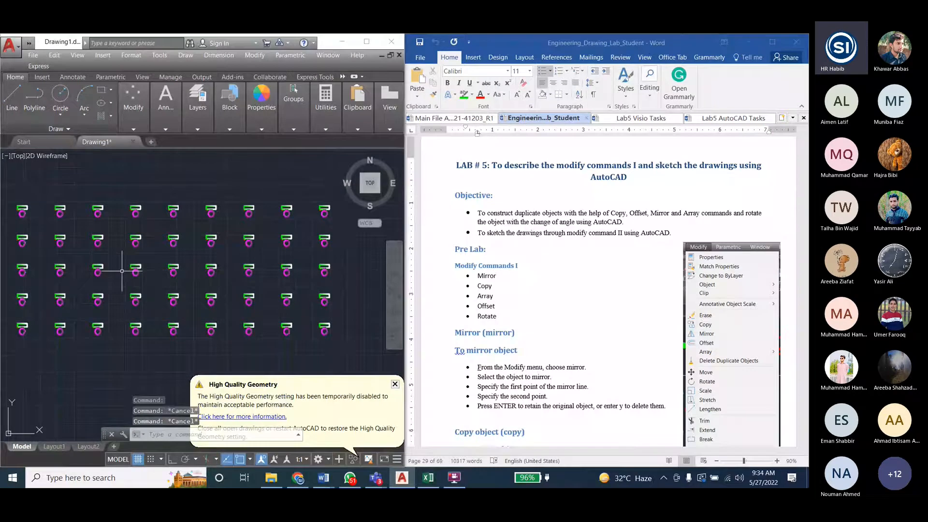
click(173, 211)
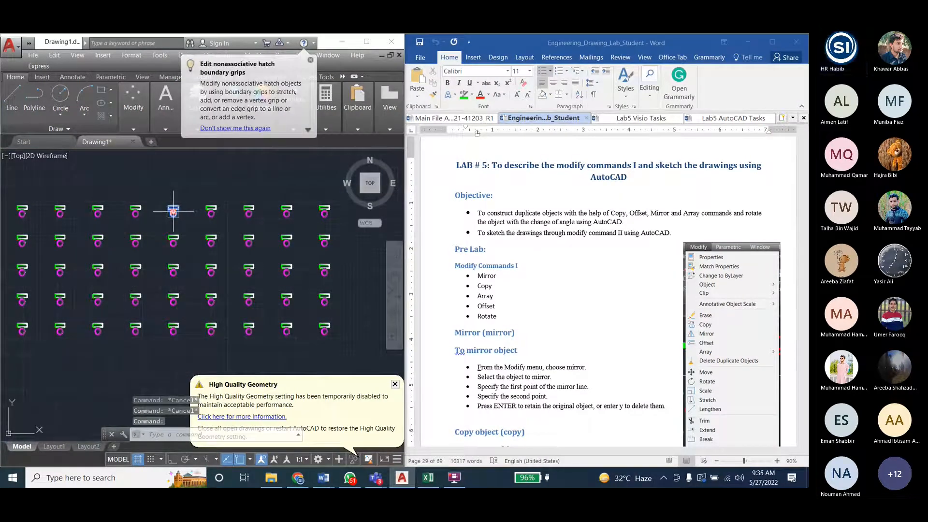
click(366, 41)
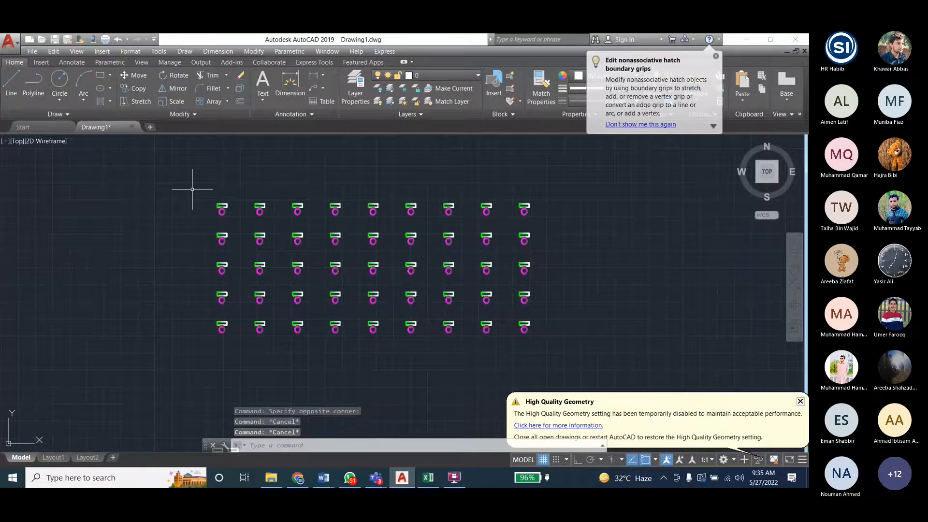
- Create a non-associative rectangular array of the whole toilet block with 3 rows and 4 columns
key(Return)
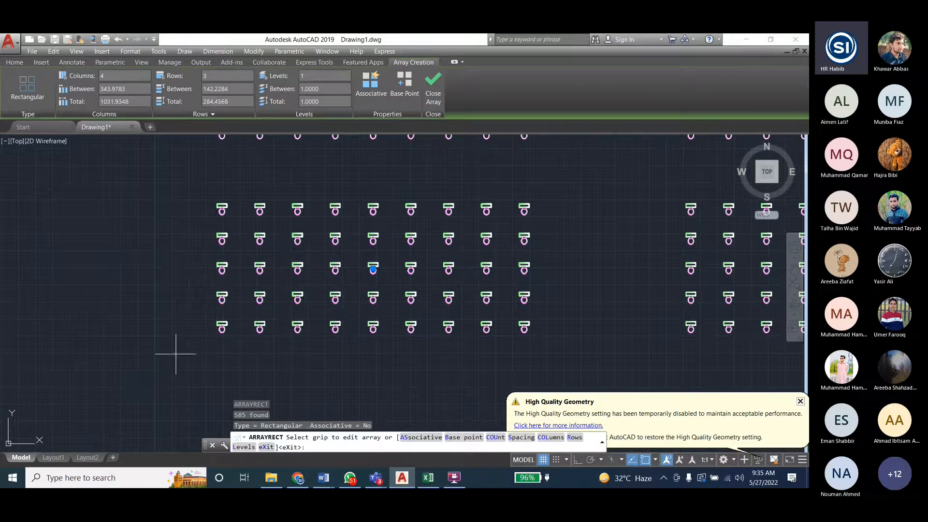
scroll(280, 325, down, 2)
scroll(341, 283, up, 5)
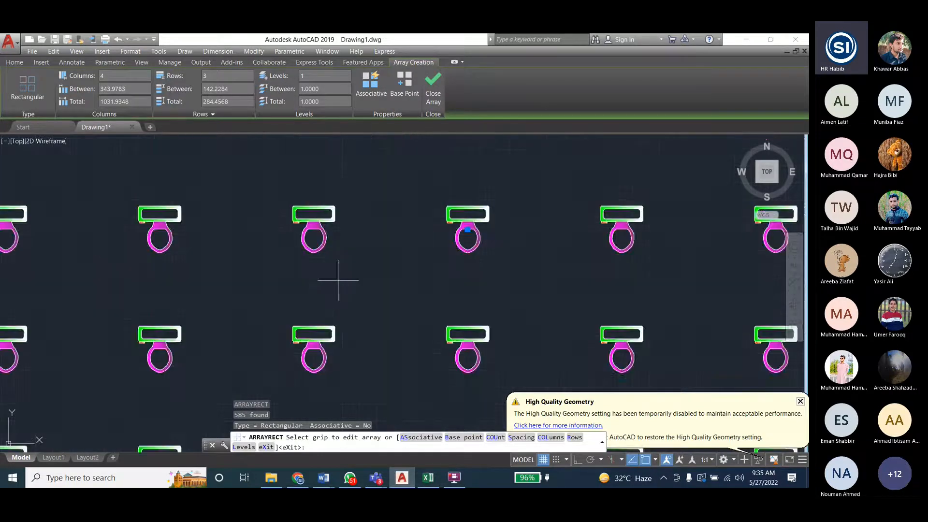
scroll(338, 275, down, 6)
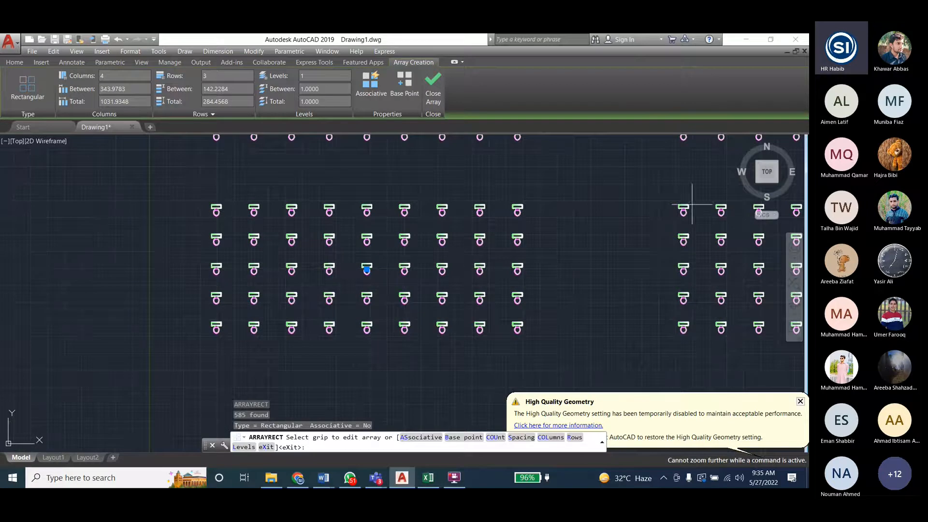
key(ctrl+z)
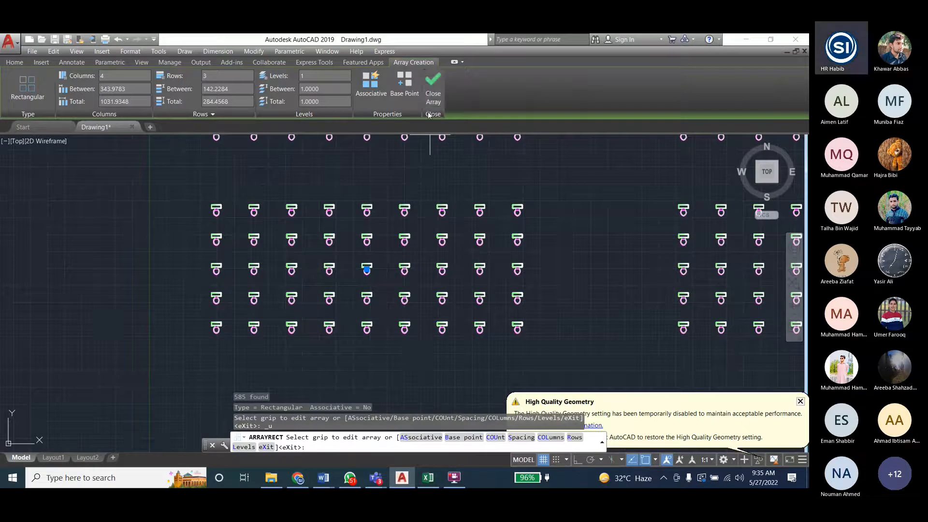
key(ctrl+z)
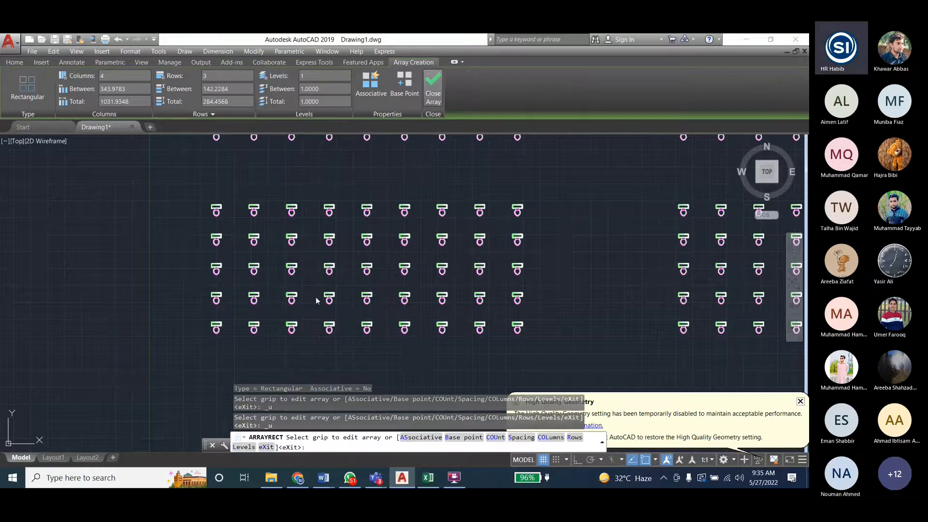
click(435, 93)
scroll(155, 327, down, 4)
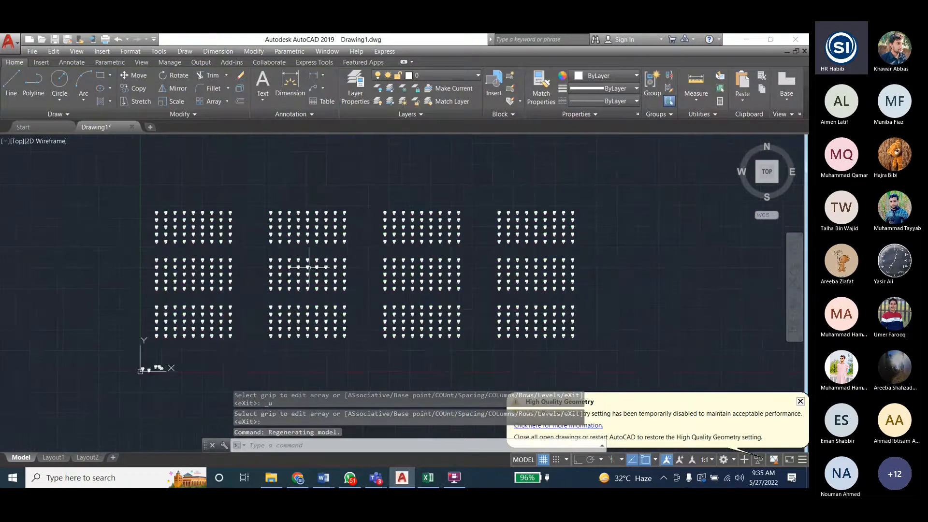
- Undo the rectangular array made from the whole toilet block
scroll(266, 238, up, 2)
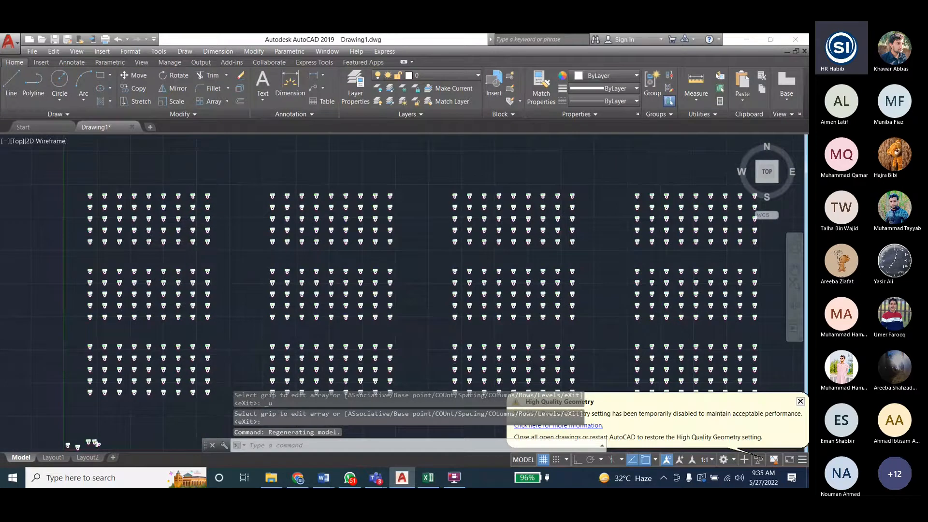
scroll(287, 256, down, 2)
scroll(286, 256, up, 5)
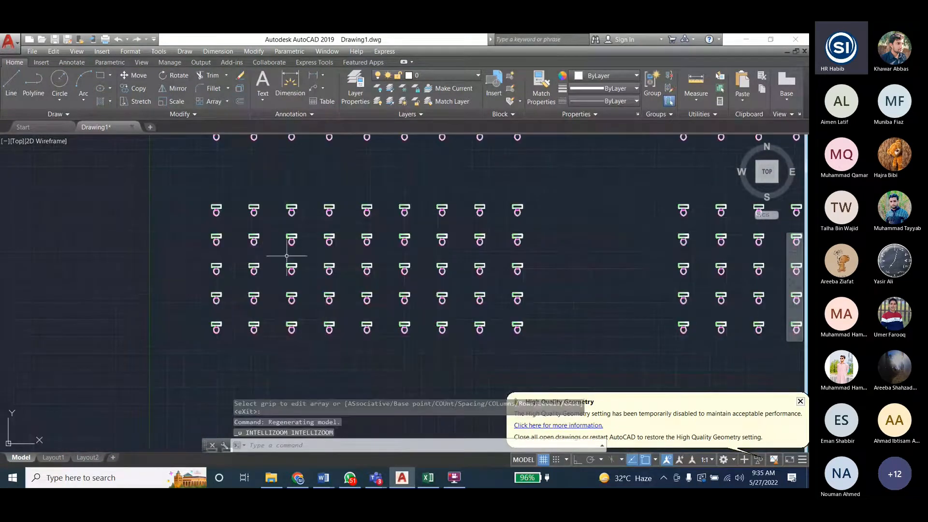
key(ctrl+z)
scroll(186, 309, down, 2)
scroll(187, 309, up, 2)
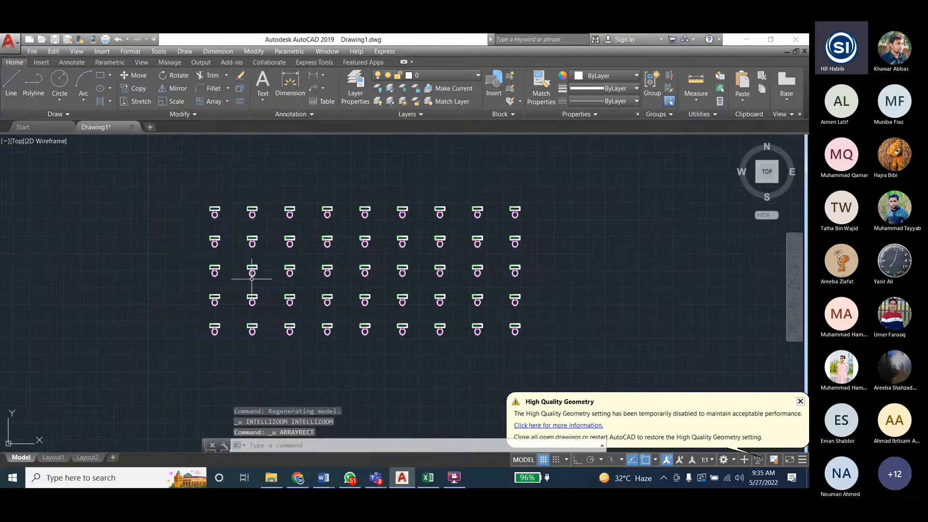
click(312, 249)
click(290, 238)
key(Escape)
key(Escape)
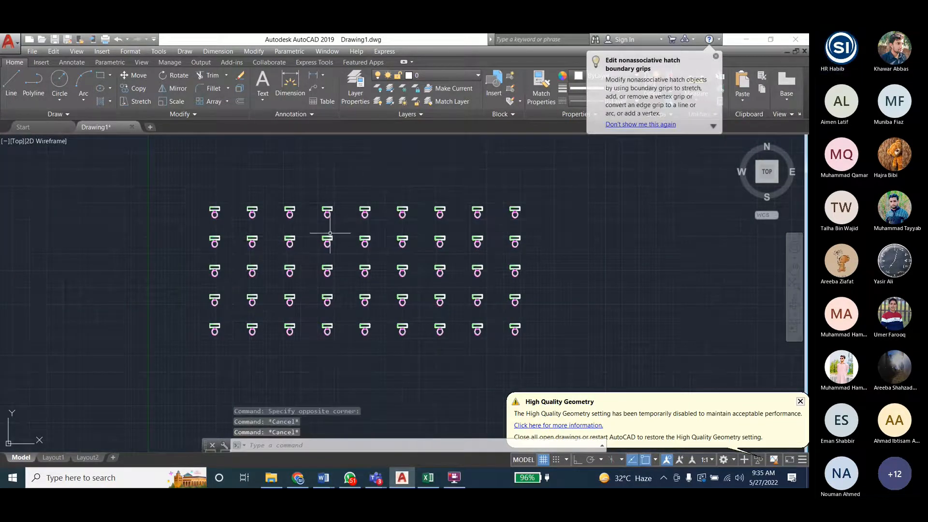
click(519, 208)
key(Escape)
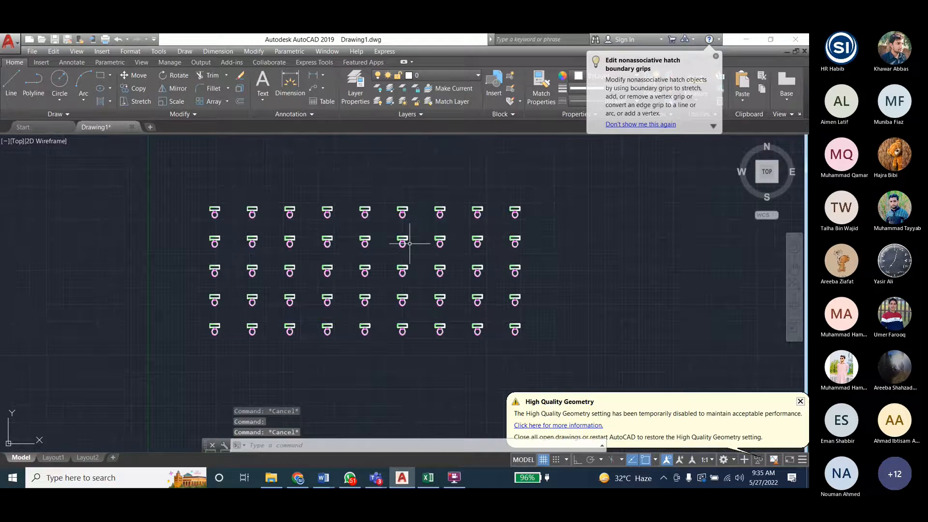
drag(540, 195, 378, 346)
key(Escape)
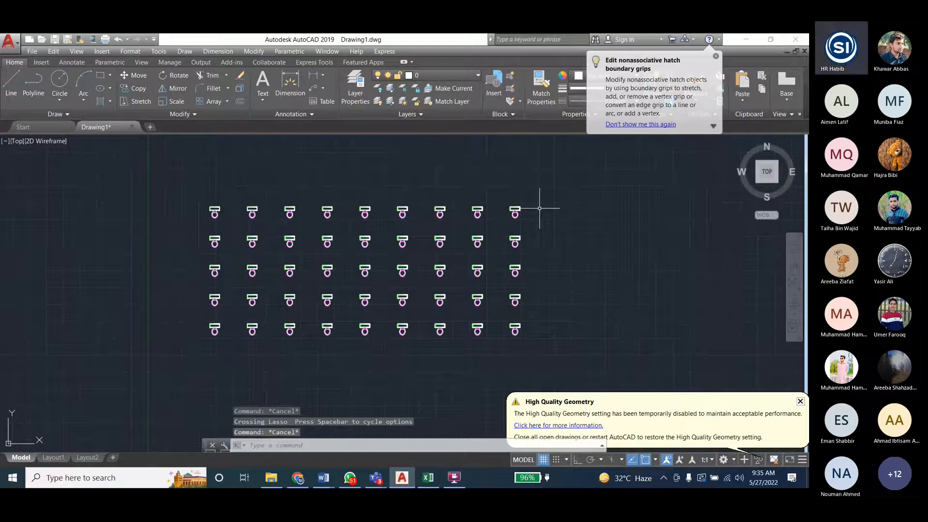
- Delete the five rightmost columns of toilets and the top two rows of the remaining block
click(539, 198)
click(349, 344)
key(Delete)
click(170, 187)
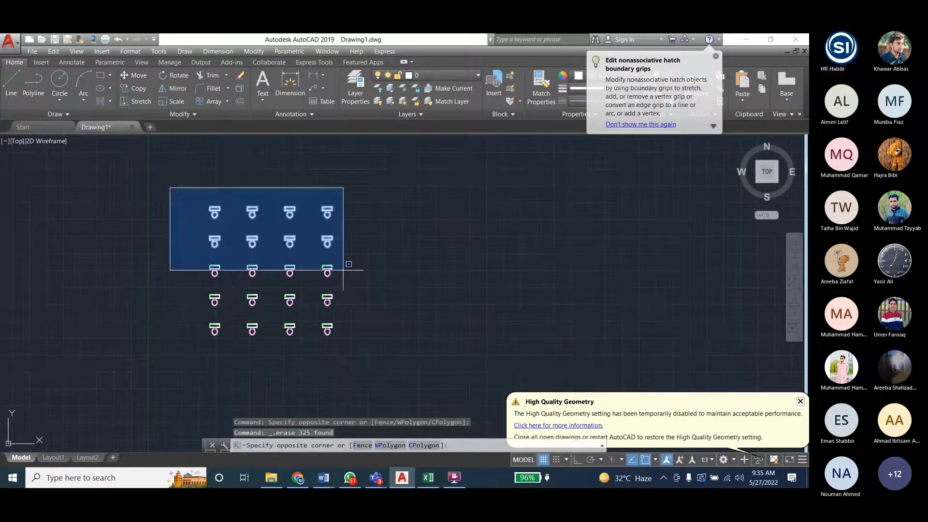
click(385, 256)
key(Delete)
- Draw a short horizontal line from the centre of the top-left toilet's tank to its inner edge and erase it
scroll(247, 303, up, 4)
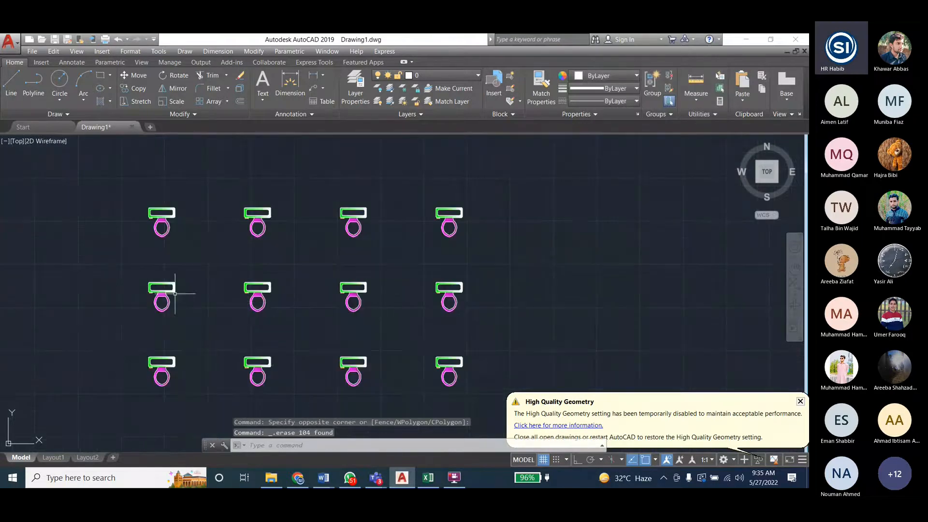
click(166, 228)
scroll(161, 213, up, 8)
scroll(161, 213, down, 2)
click(10, 83)
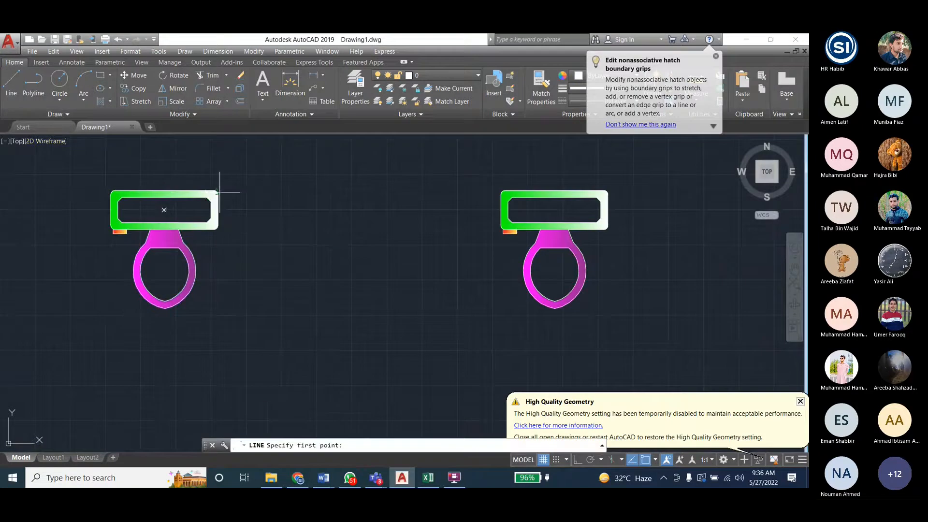
click(164, 210)
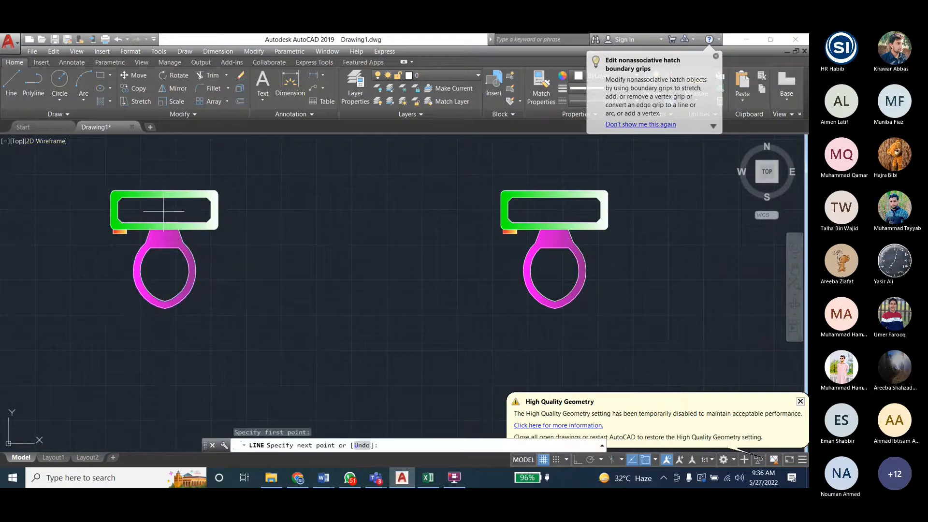
click(211, 209)
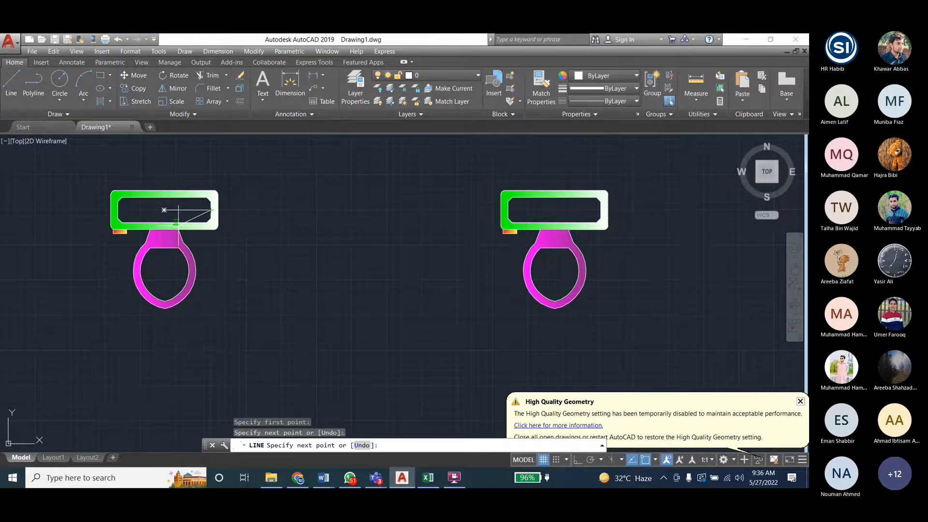
key(Escape)
key(Escape)
key(Escape)
click(183, 210)
key(Delete)
scroll(103, 232, down, 3)
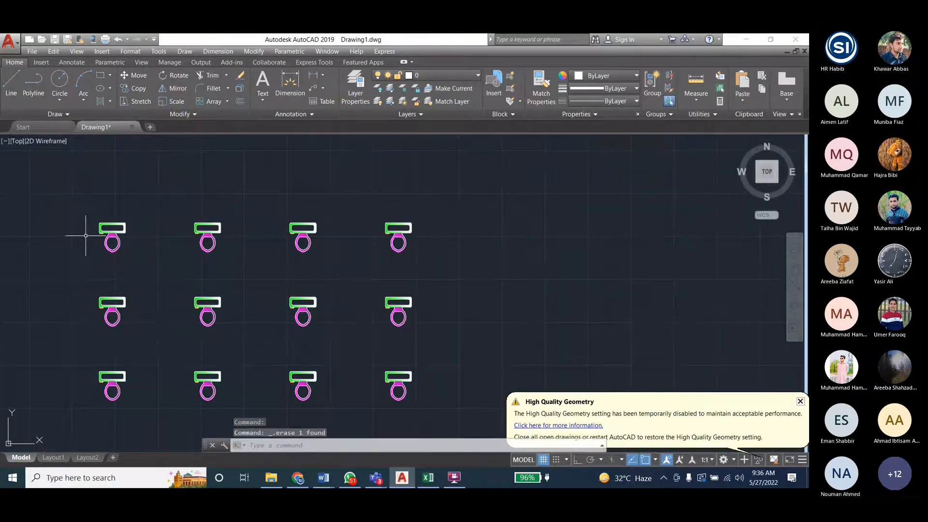
scroll(86, 236, down, 1)
click(254, 51)
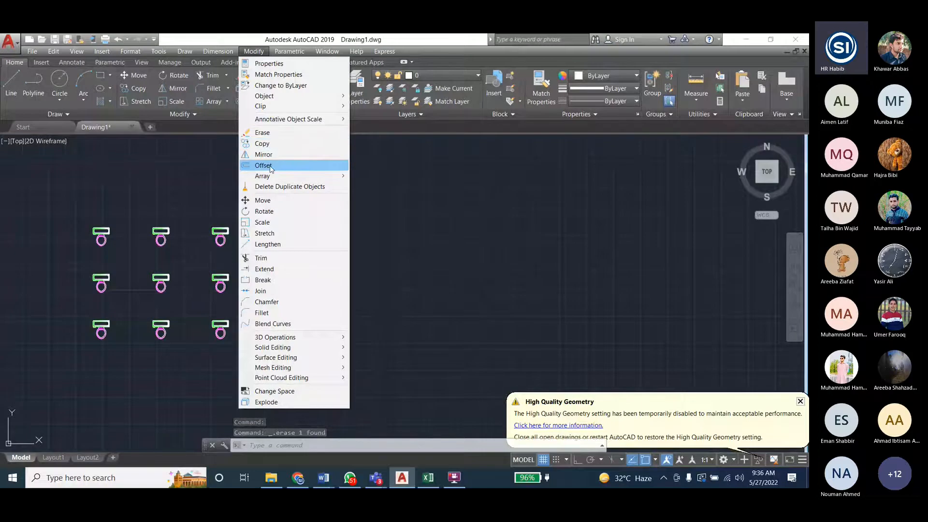
mouse_move(268, 175)
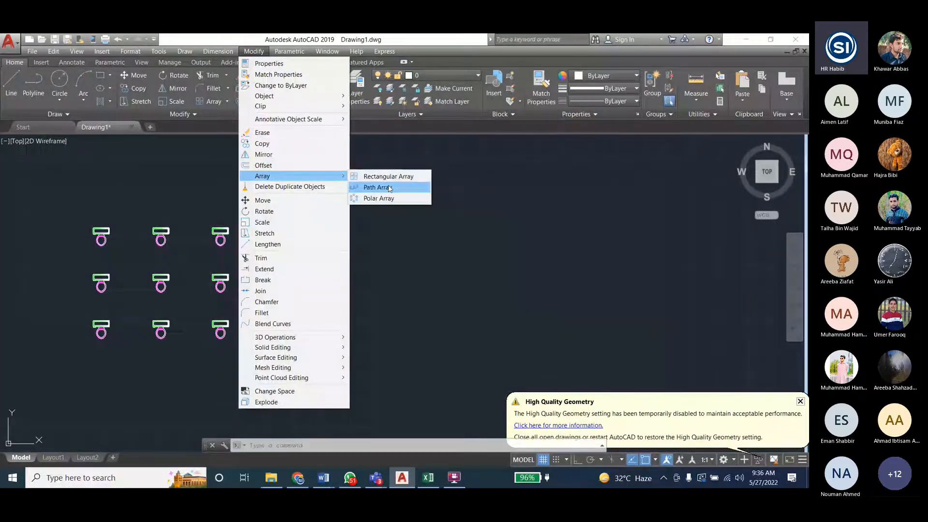
click(415, 240)
key(Escape)
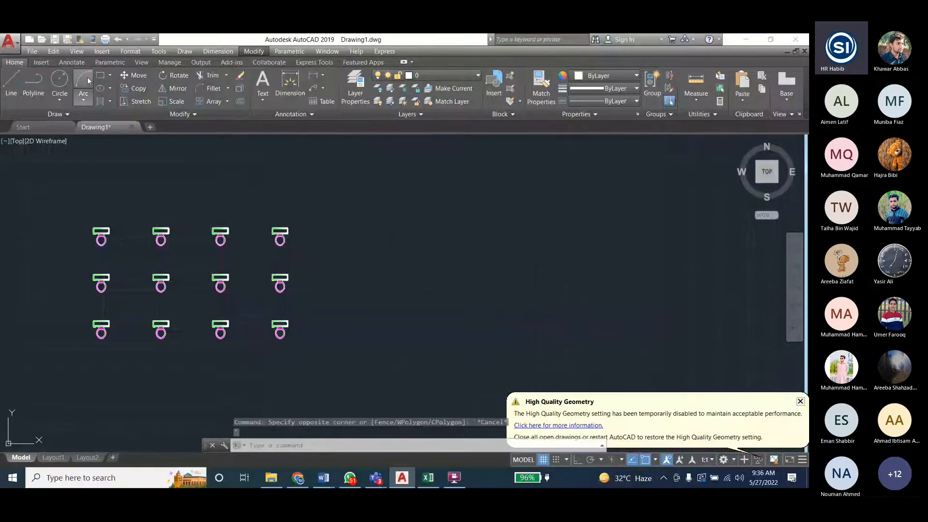
- Try to draw a wavy control-vertex spline in the empty area beside the toilet block
click(254, 51)
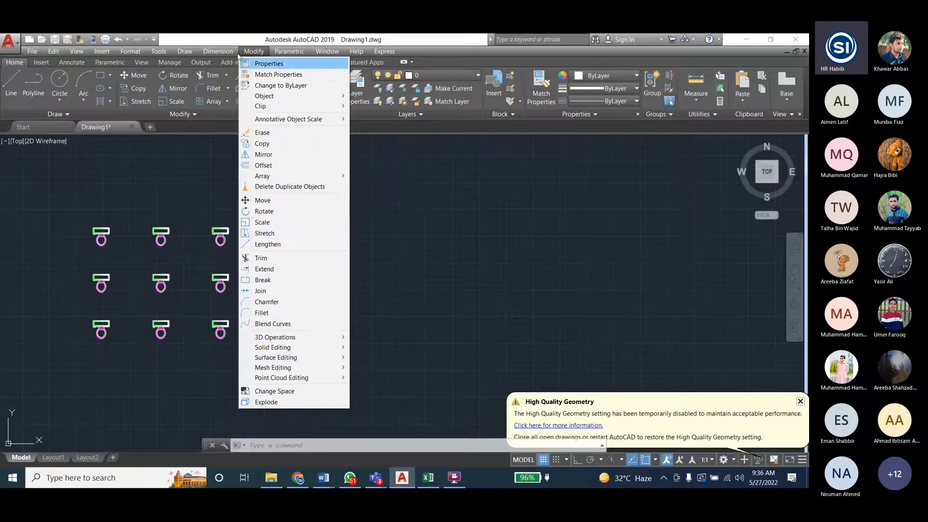
mouse_move(190, 54)
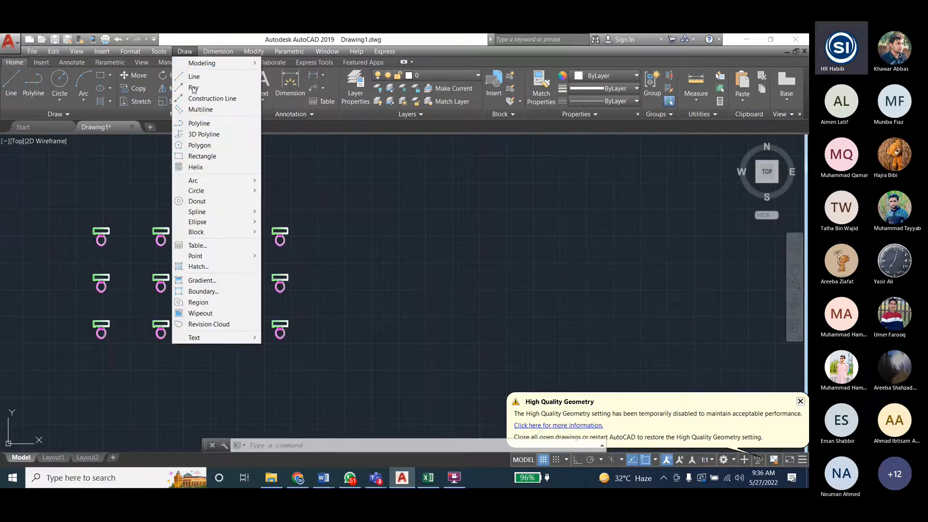
mouse_move(216, 215)
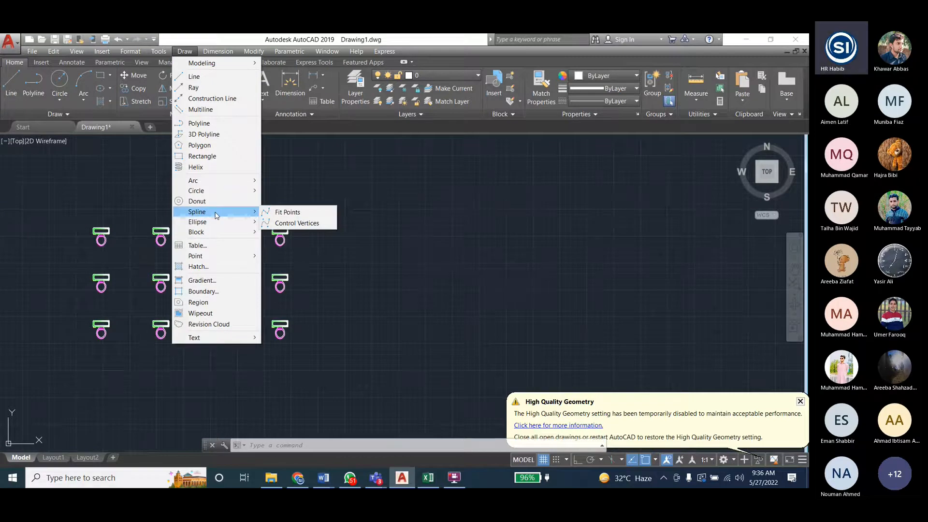
click(296, 223)
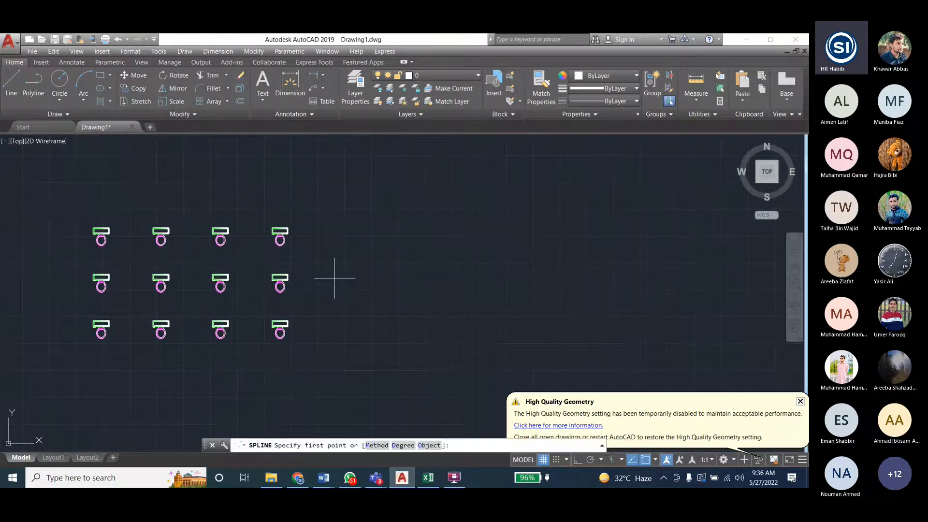
click(330, 291)
click(476, 218)
click(598, 327)
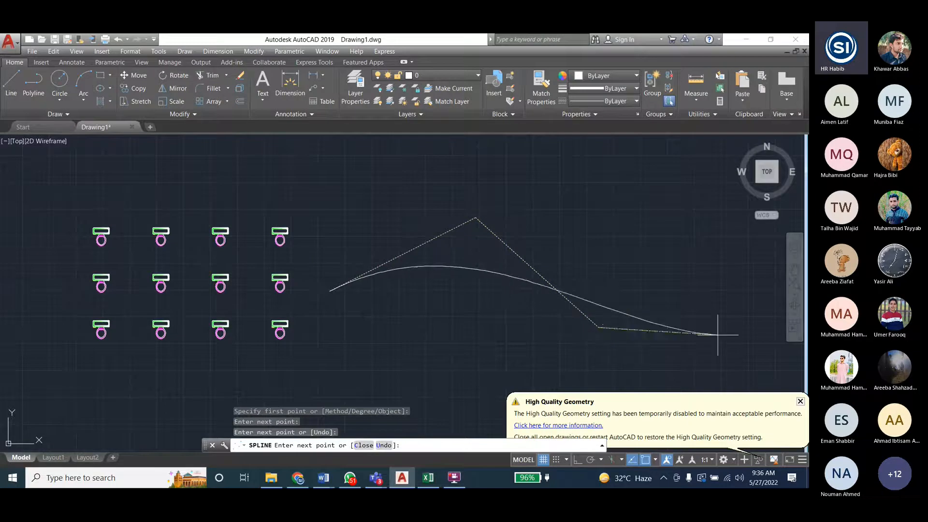
click(705, 183)
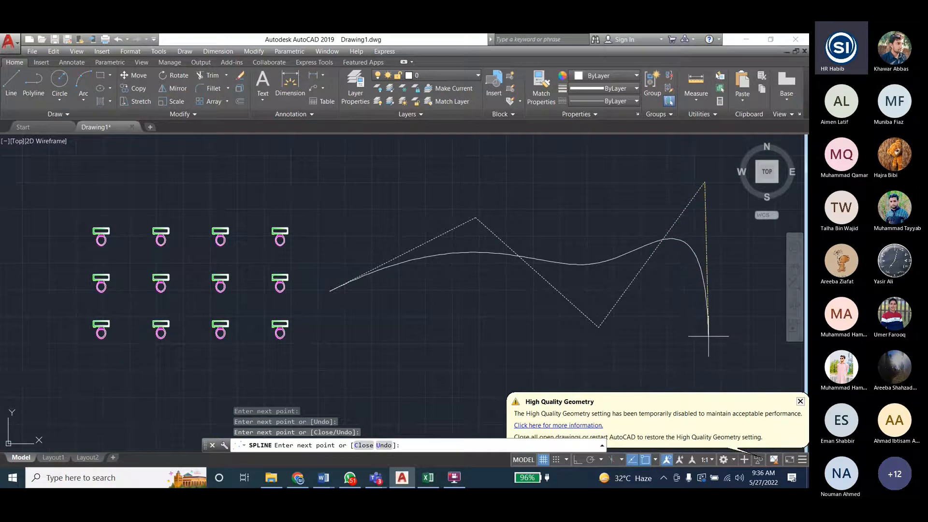
key(Escape)
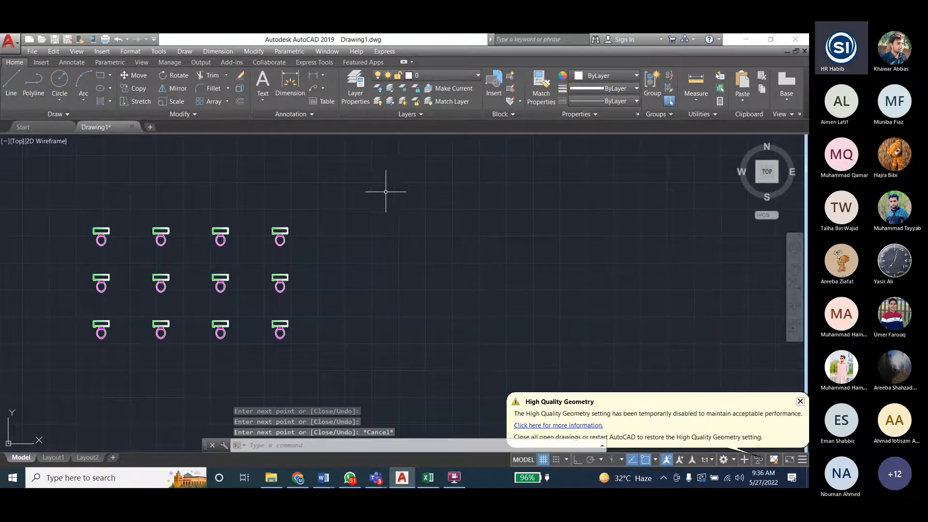
- Draw a control-vertex spline with five vertices beside the toilet block, forming a wavy path with two humps
click(185, 51)
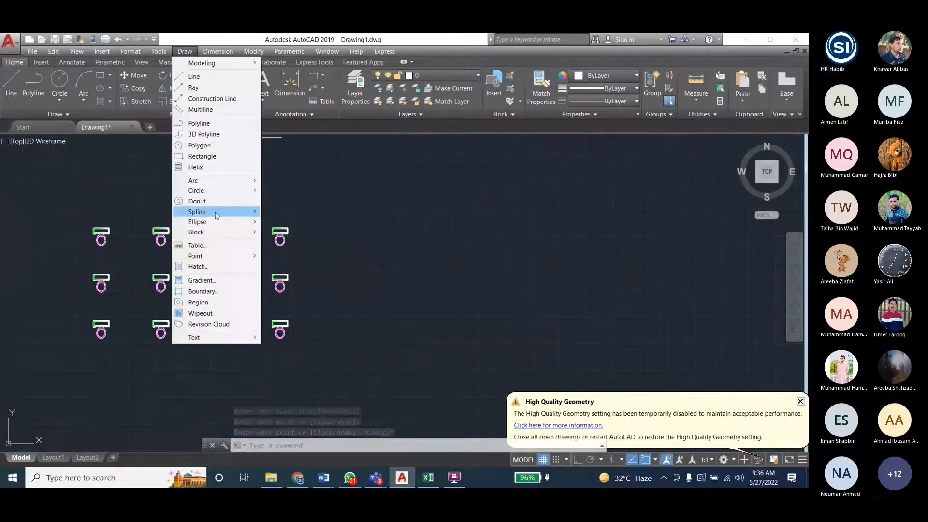
click(212, 212)
click(284, 223)
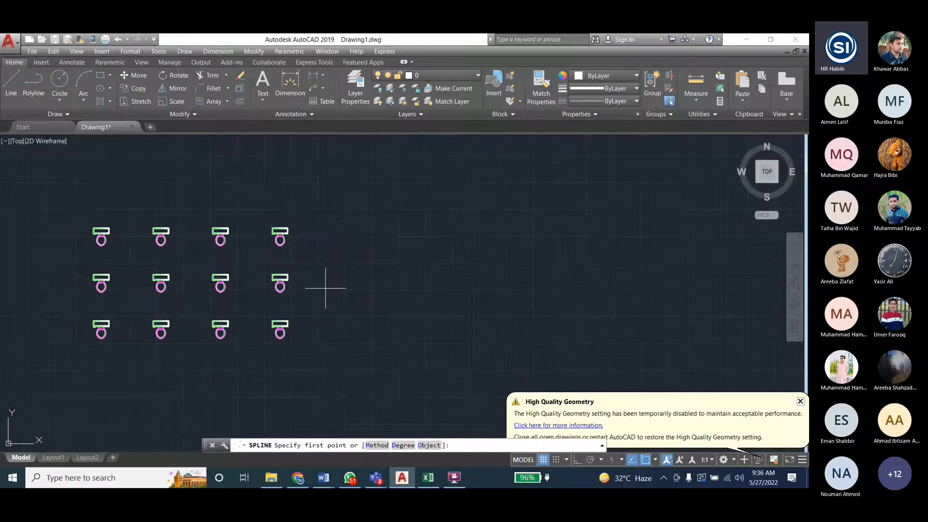
click(322, 310)
click(421, 210)
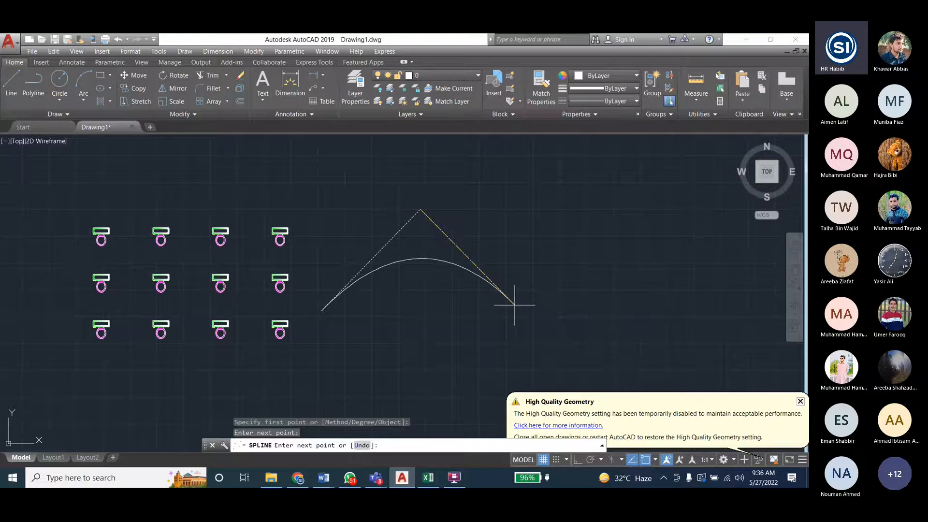
click(514, 316)
click(595, 178)
click(662, 325)
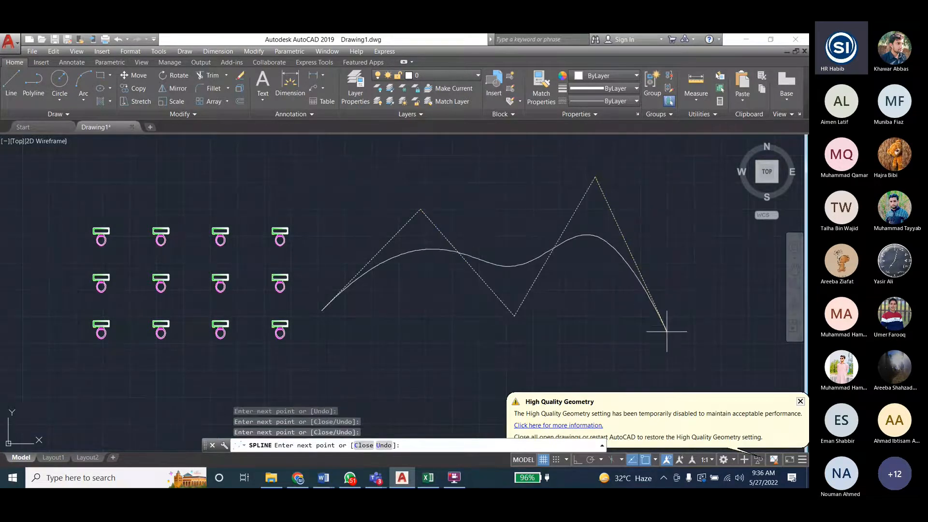
key(Return)
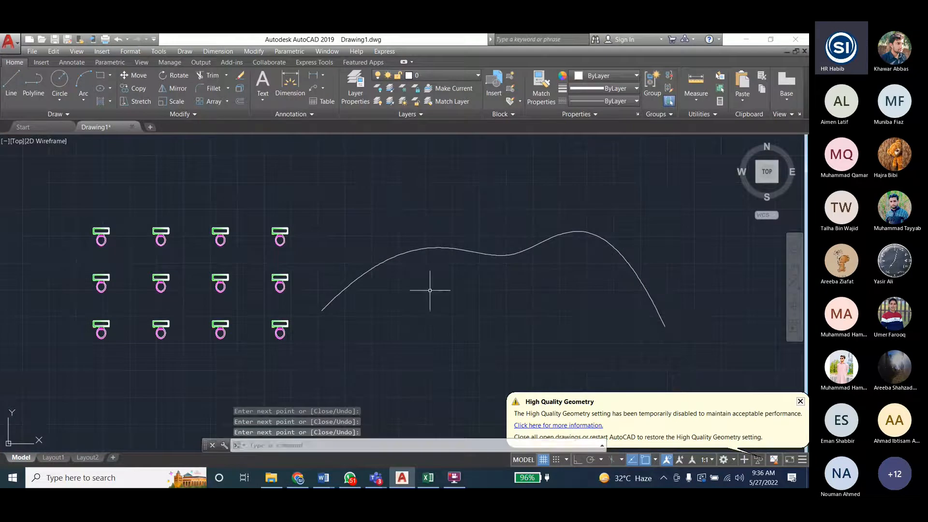
- Create a non-associative path array of the top-left toilet group along the wavy spline
click(253, 51)
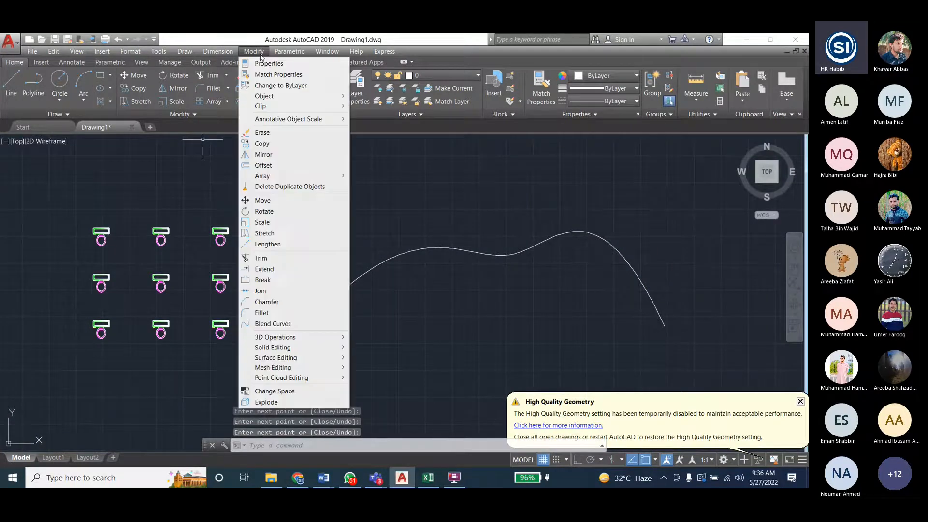
mouse_move(293, 176)
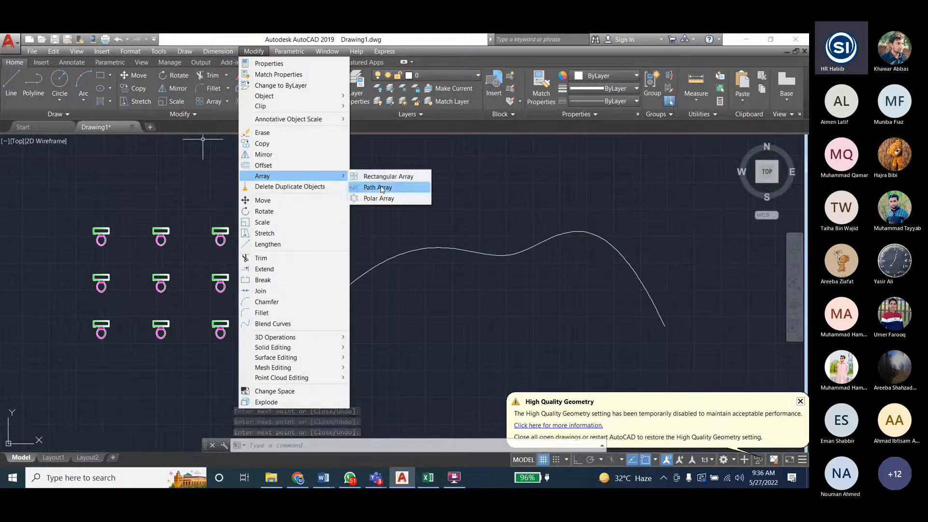
click(380, 186)
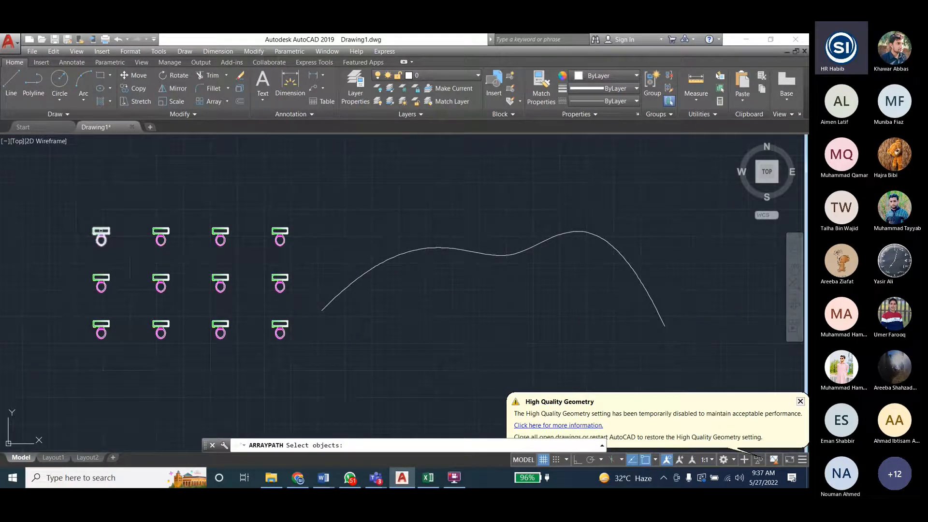
click(100, 230)
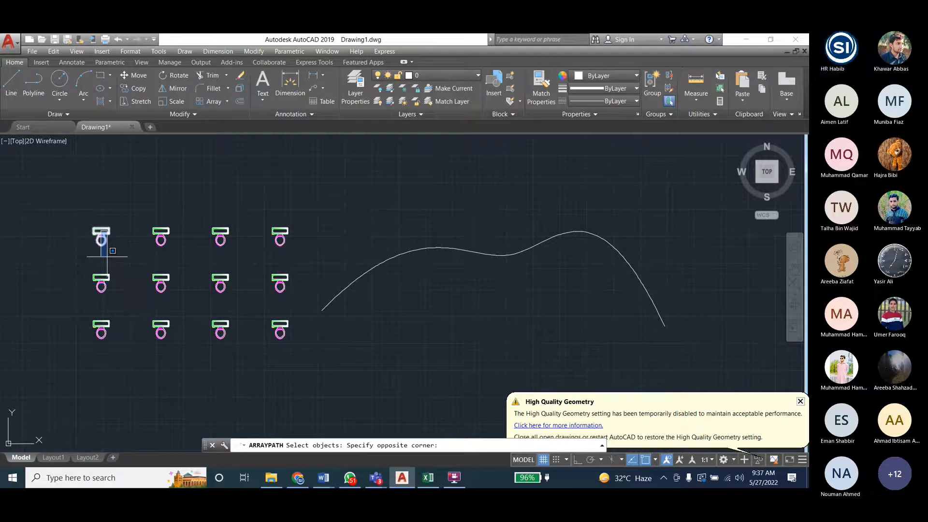
key(Escape)
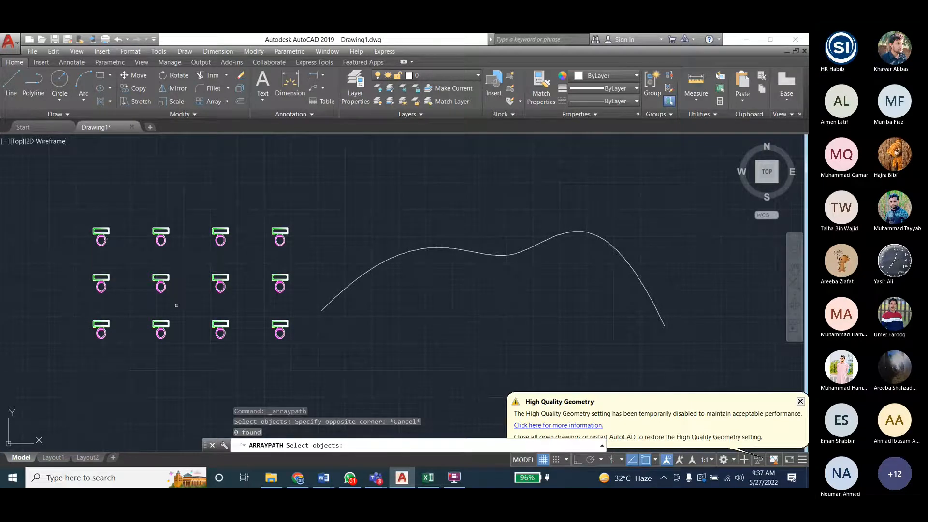
click(101, 232)
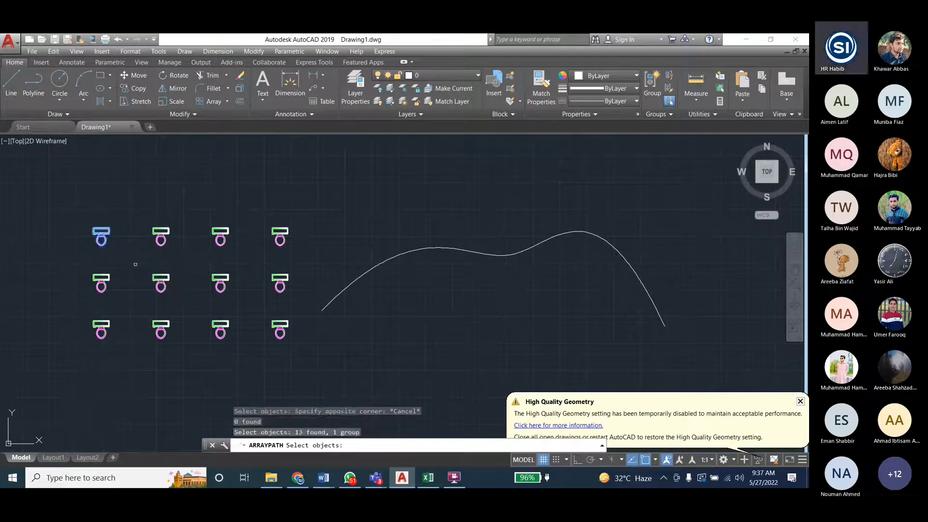
key(Return)
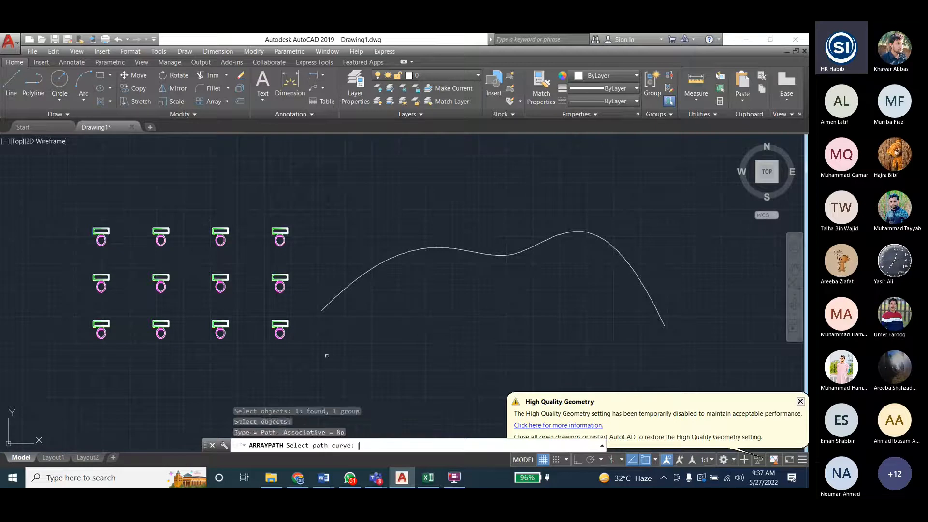
click(355, 285)
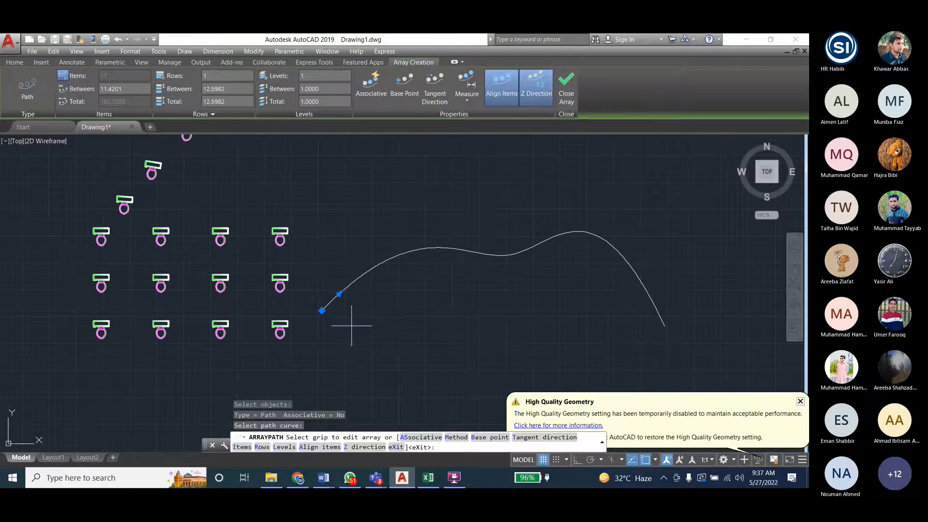
scroll(240, 338, down, 4)
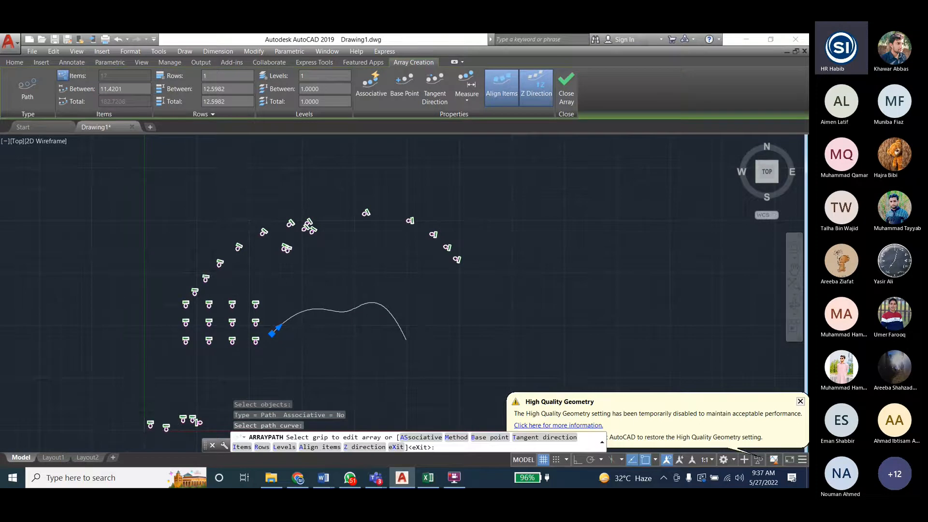
scroll(314, 345, up, 2)
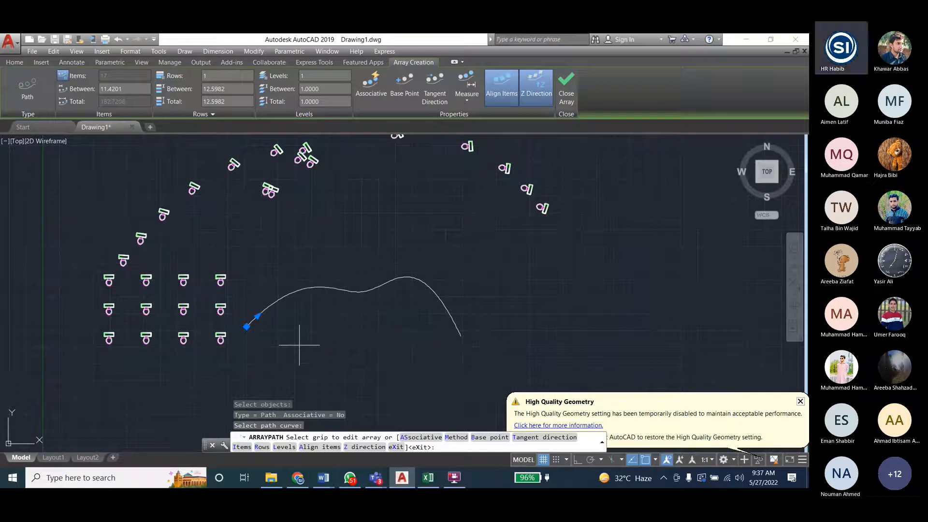
- Leave the array command and undo the path array of toilets
key(Escape)
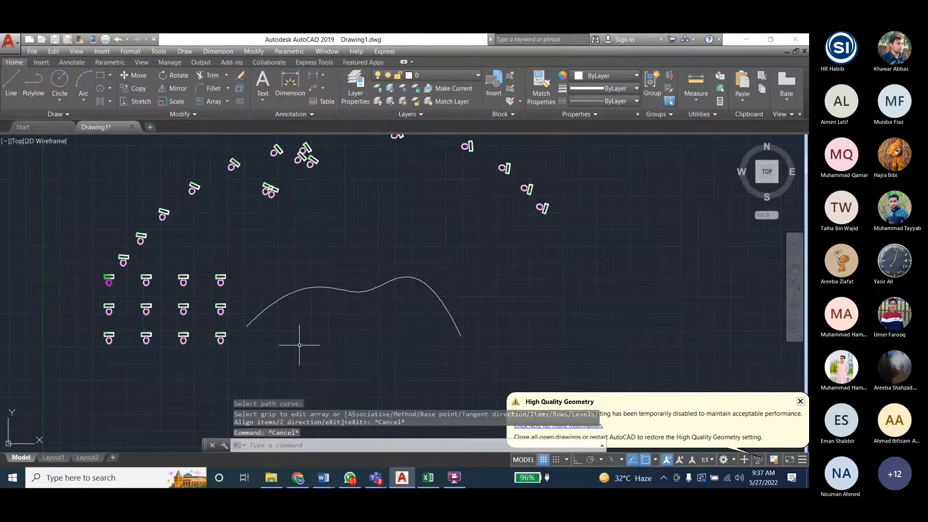
key(ctrl+z)
scroll(118, 355, up, 2)
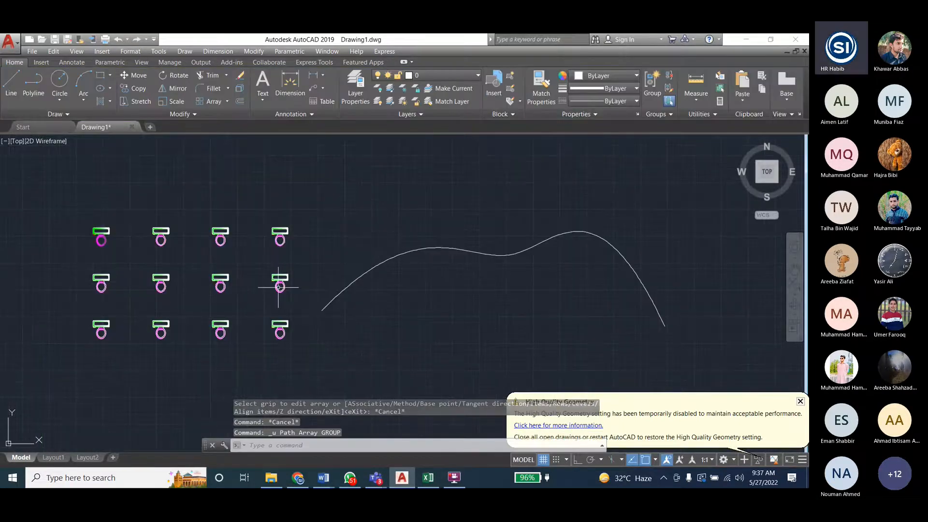
- Start a non-associative path array of the top-left toilet group using the wavy spline as the path curve
click(247, 50)
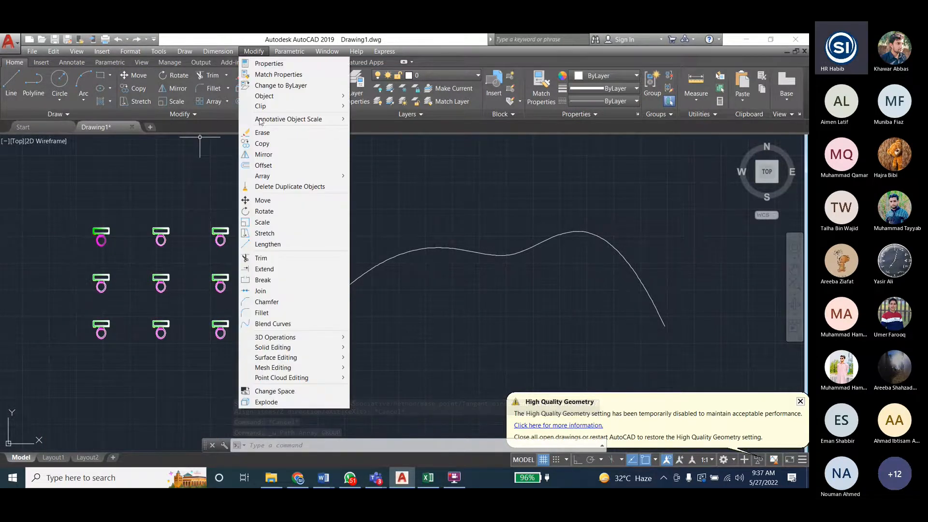
mouse_move(294, 179)
click(377, 187)
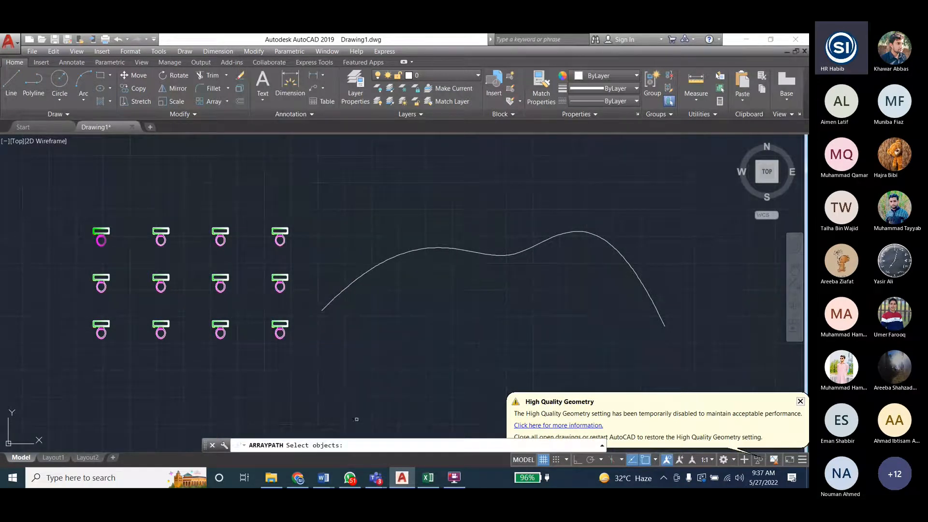
click(101, 232)
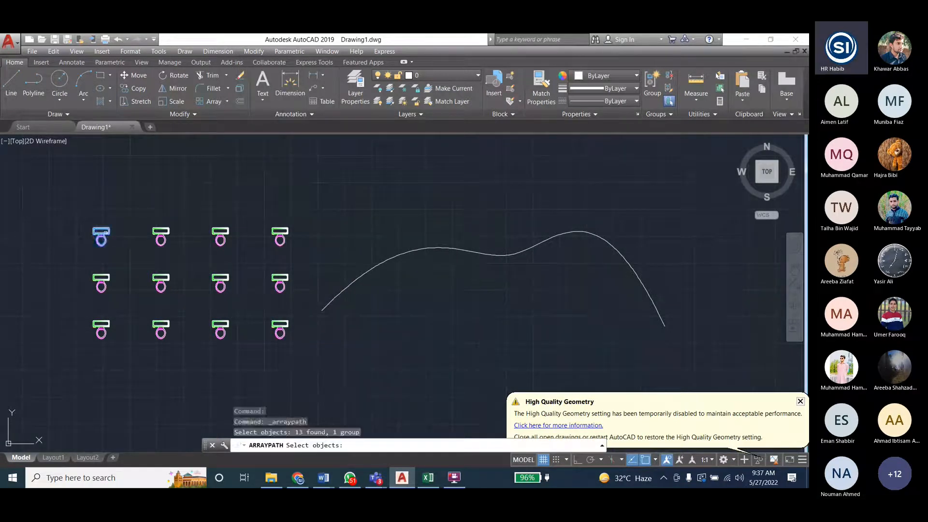
key(Return)
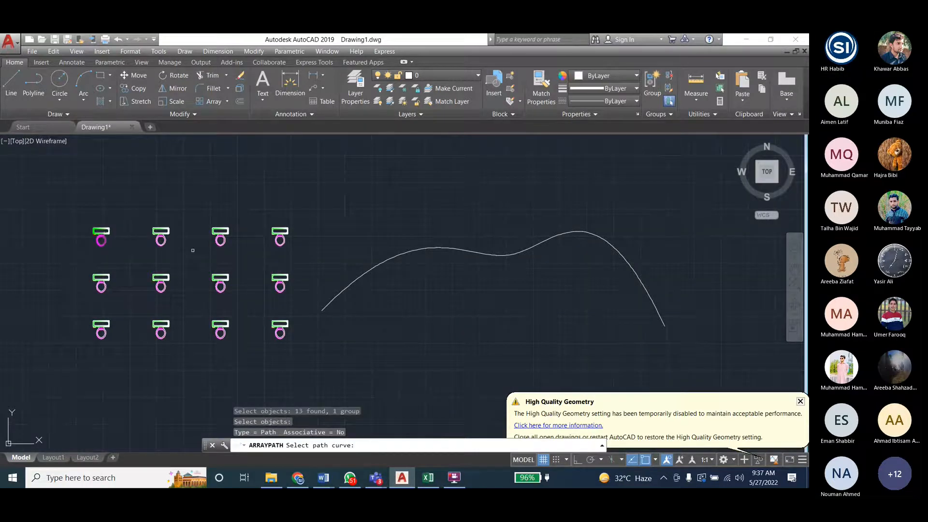
click(373, 264)
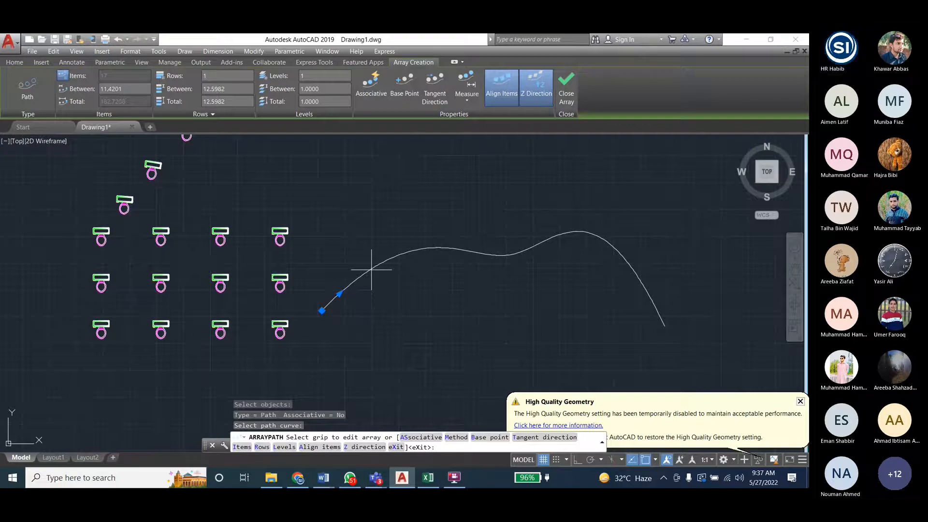
scroll(261, 314, down, 2)
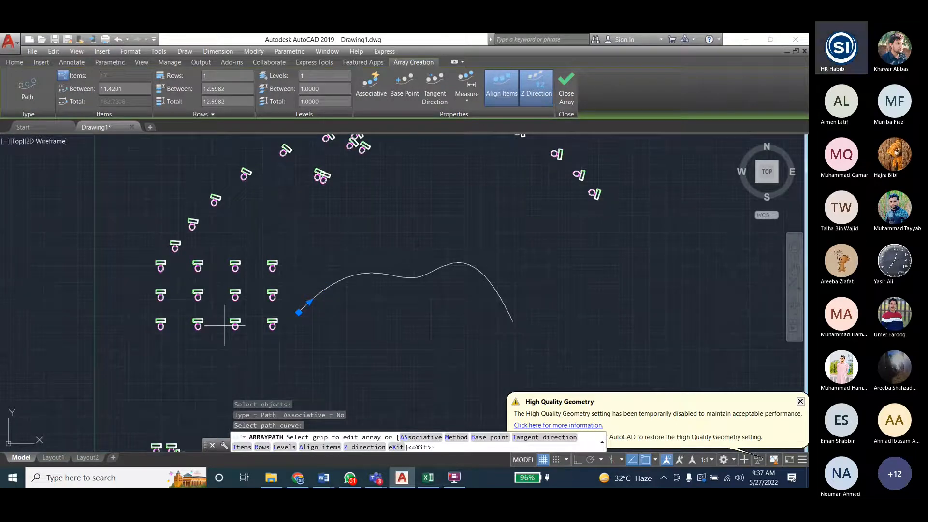
middle_drag(315, 326, 308, 331)
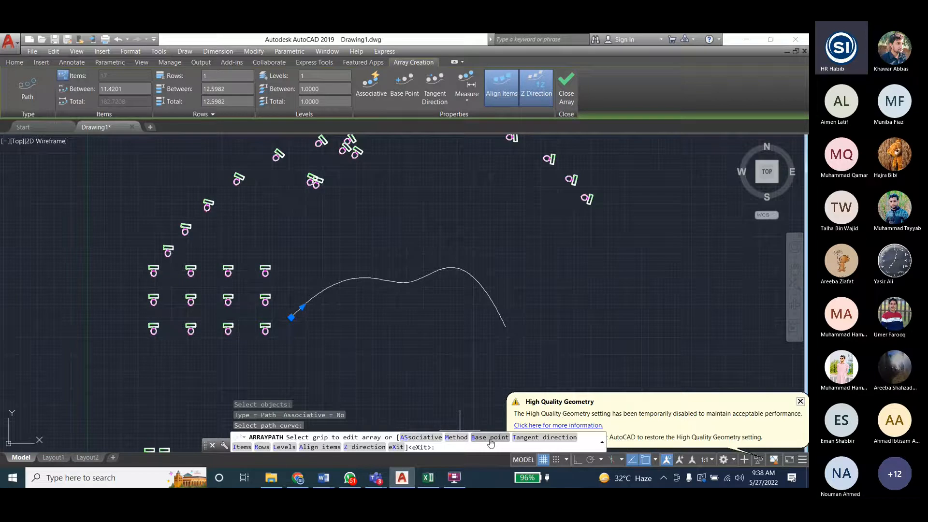
text(0)
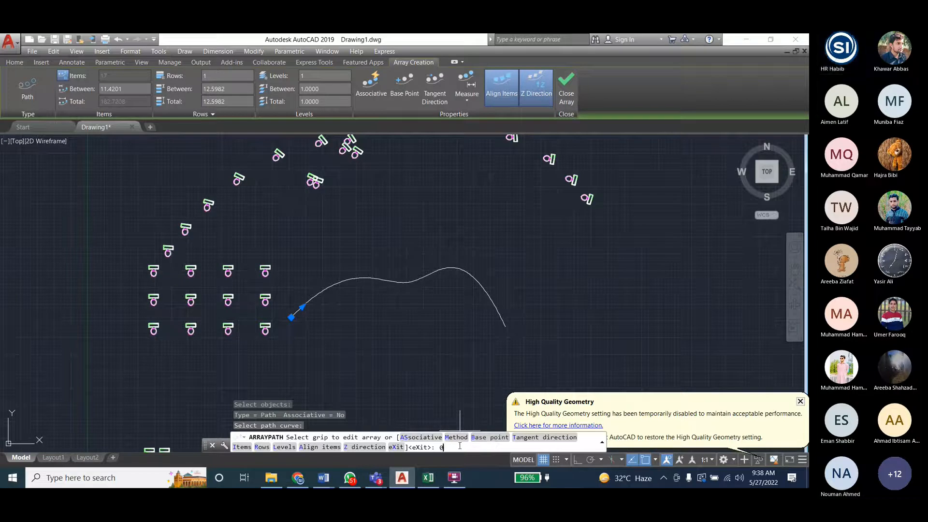
key(Return)
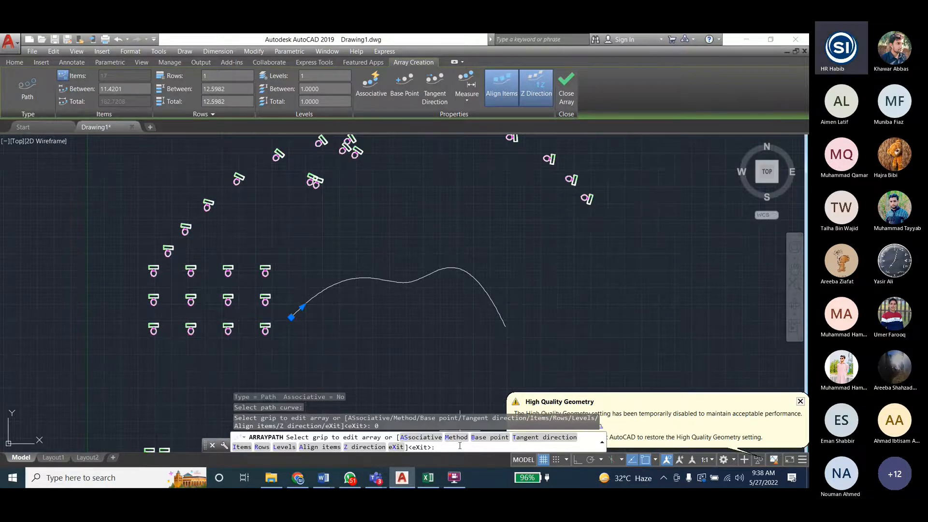
text(0)
key(Return)
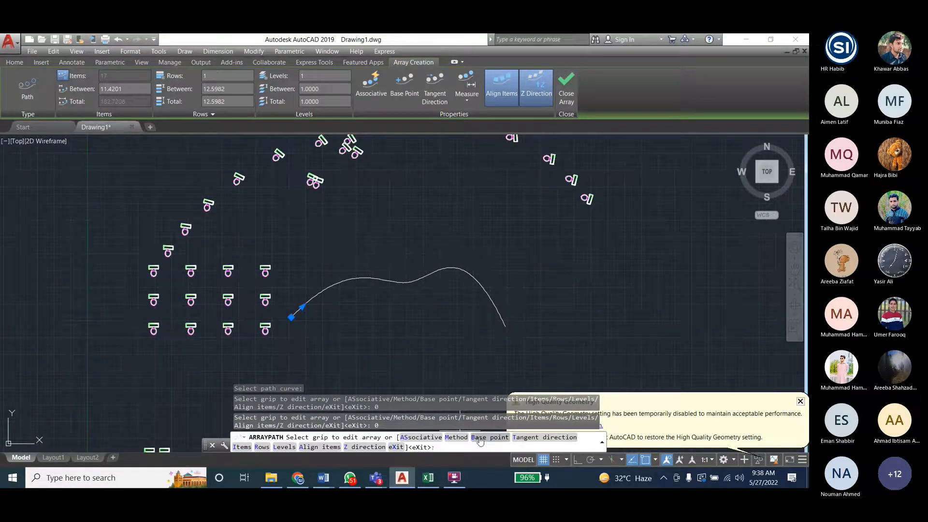
click(523, 438)
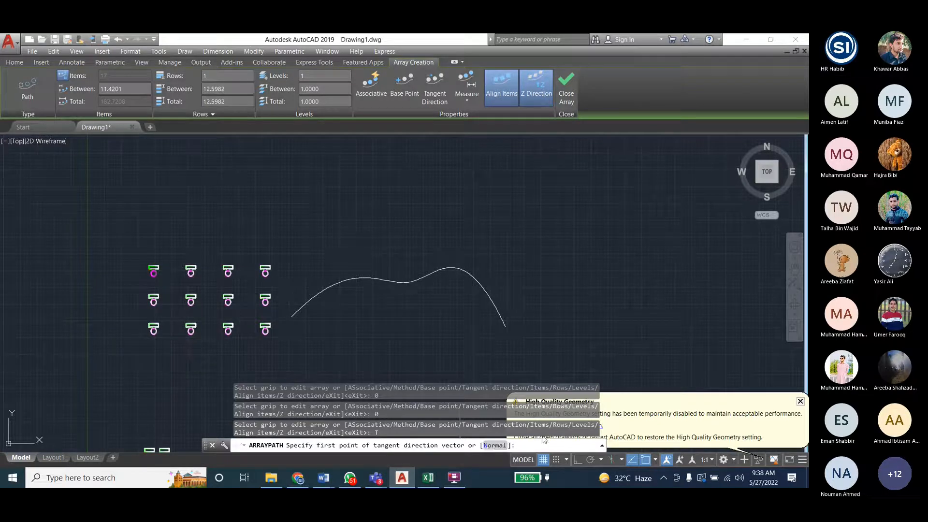
- Turn off item alignment for the toilet path array and set its distribution method to Divide
click(501, 95)
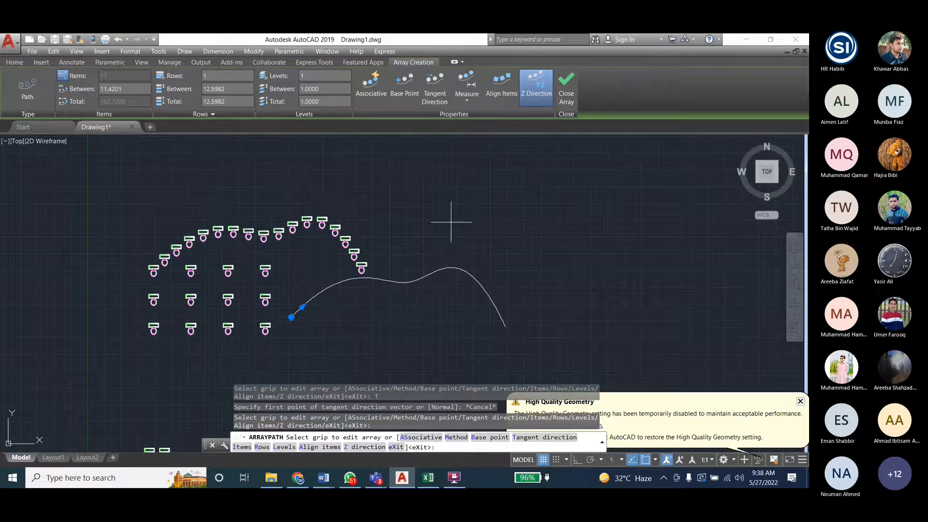
click(501, 89)
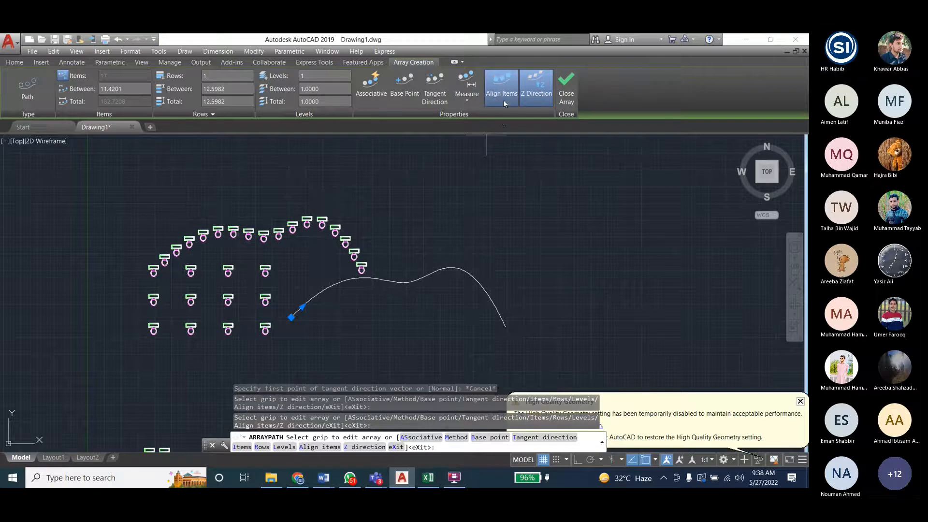
click(502, 95)
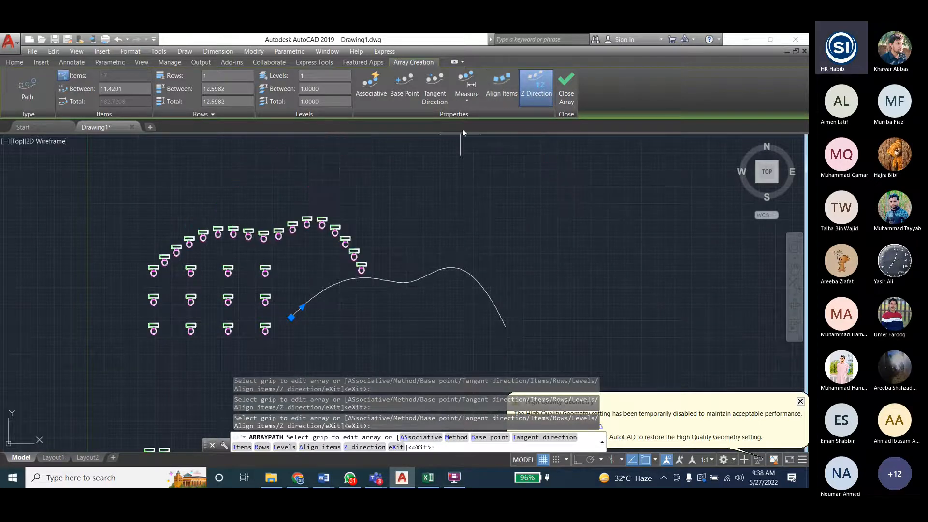
click(474, 100)
click(471, 121)
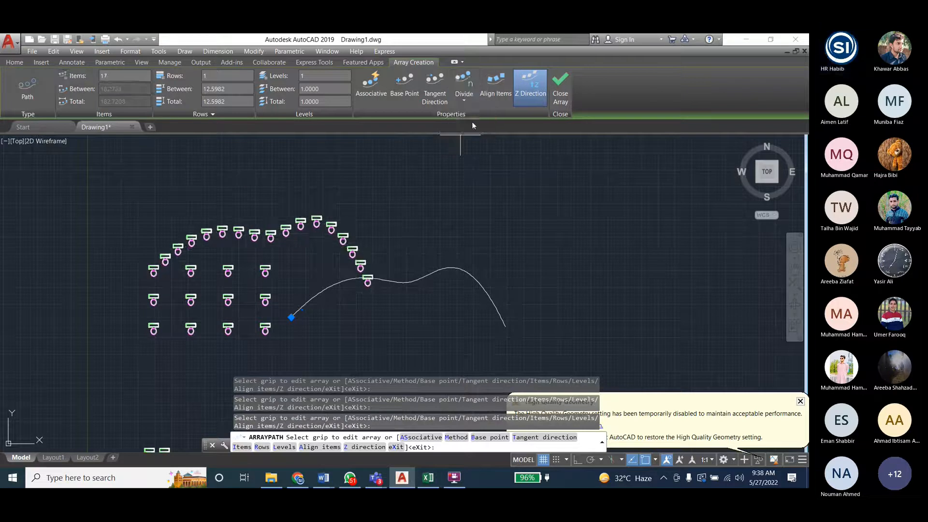
- Toggle the path array's item alignment and associativity on and off to compare how the toilets follow the curve
click(466, 101)
click(437, 95)
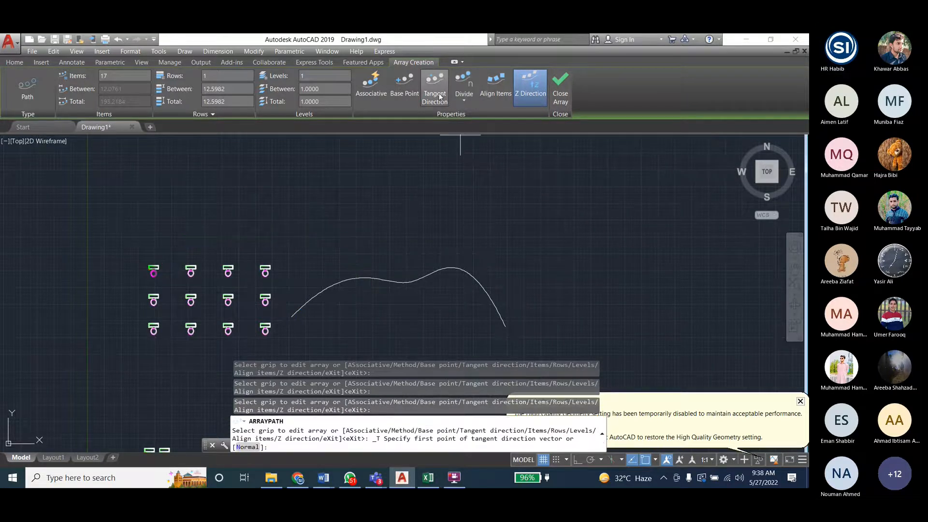
click(439, 96)
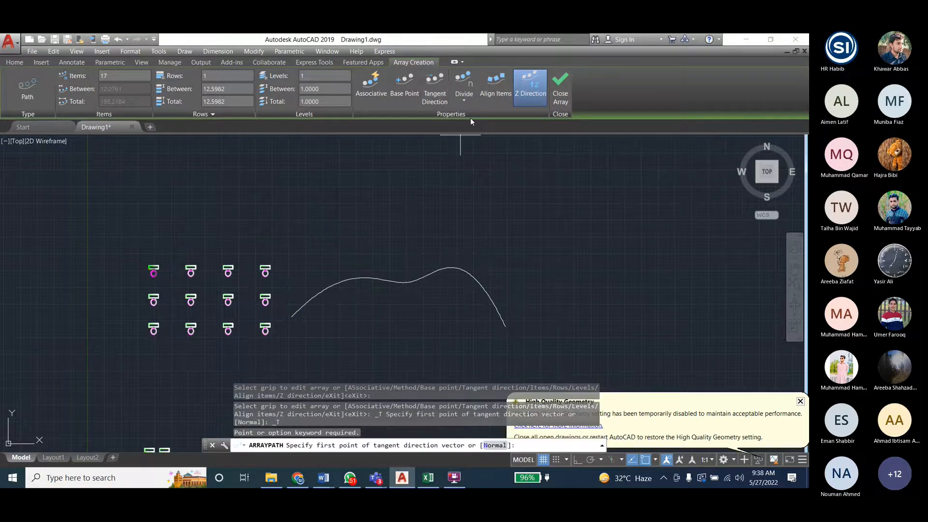
click(495, 96)
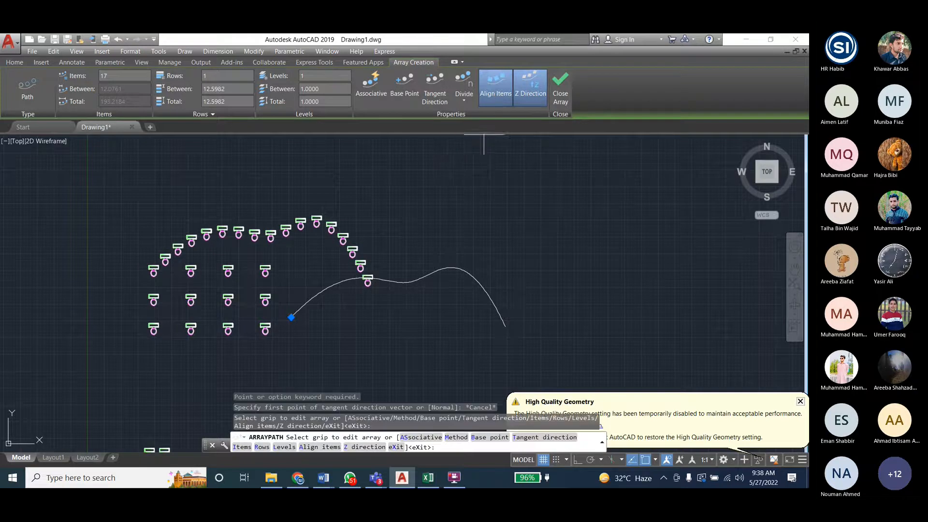
click(496, 95)
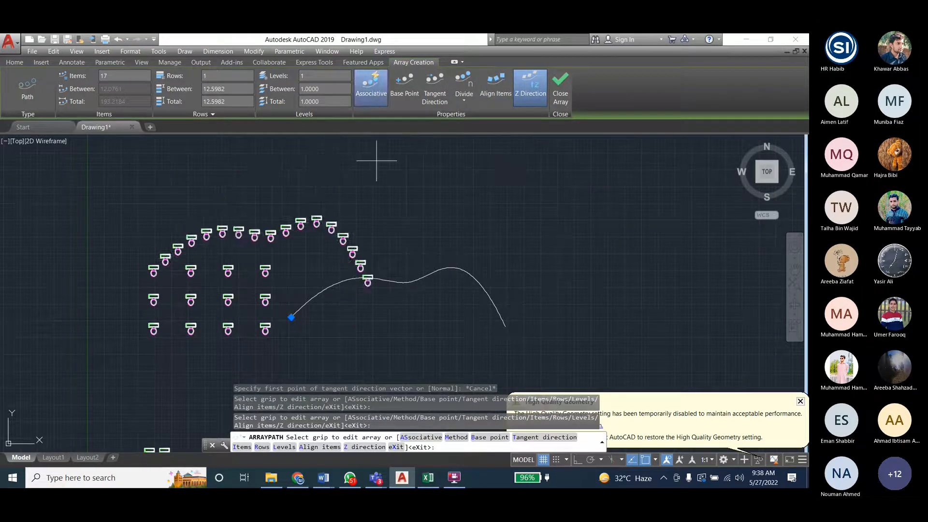
click(368, 103)
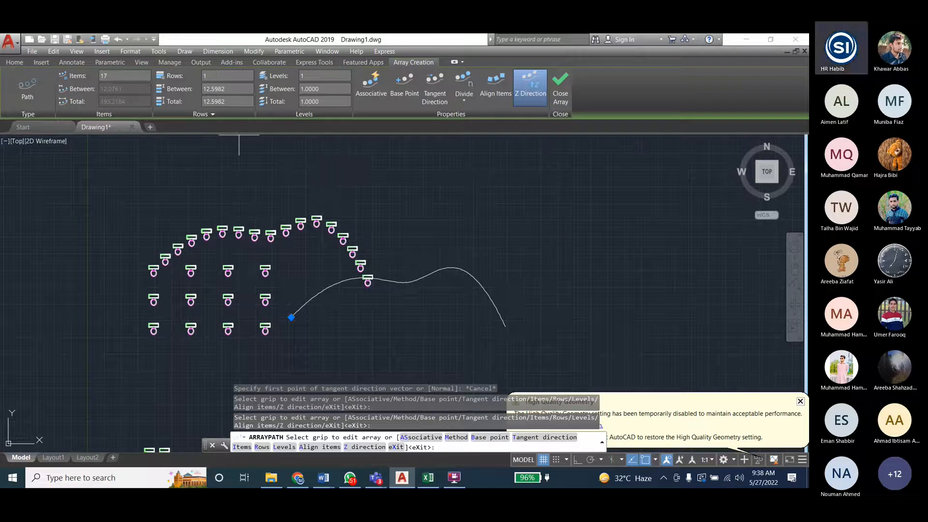
click(203, 89)
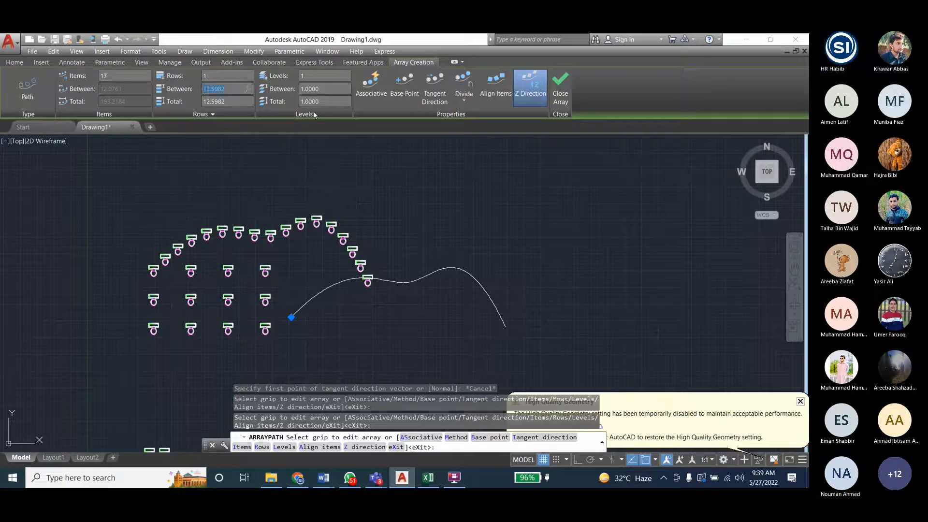
key(Tab)
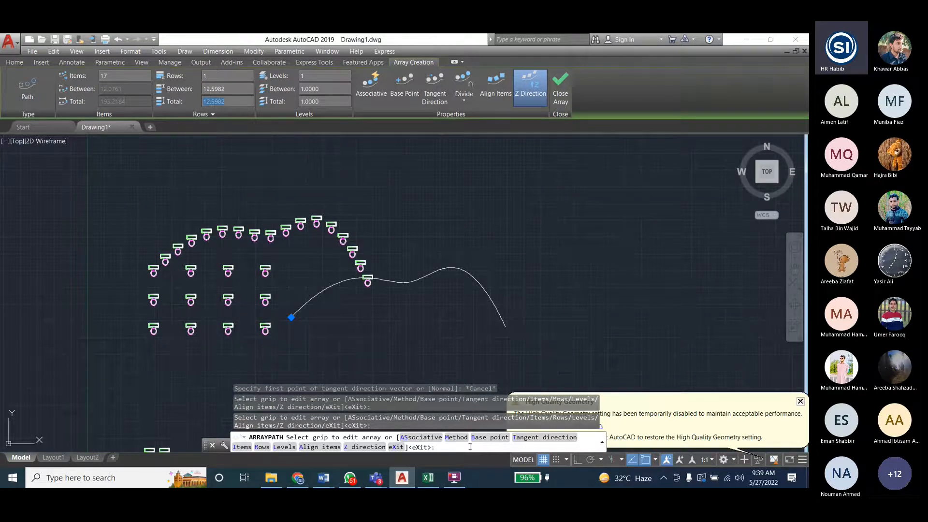
- Set the path array to align its arrayed toilets to the path
text(A)
key(Return)
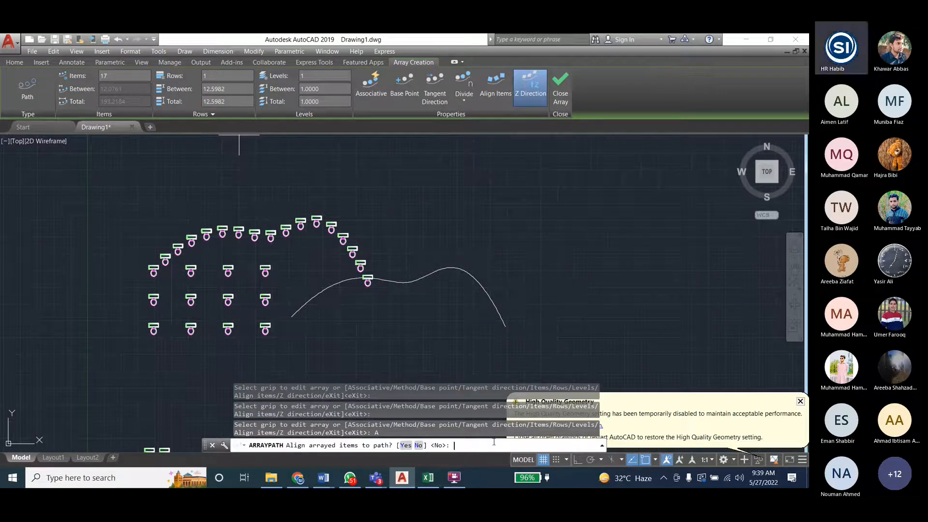
text(Y)
key(Return)
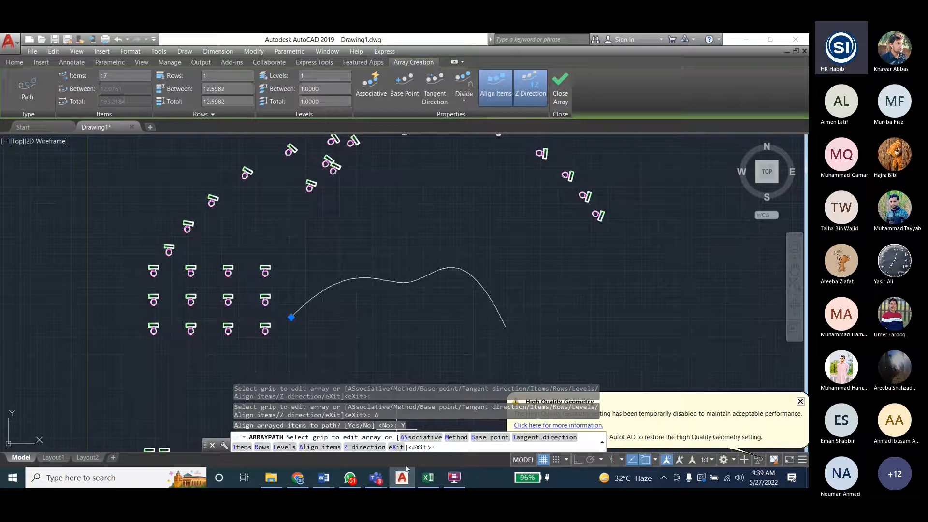
- Set the path array's base point to 0
text(B)
key(Return)
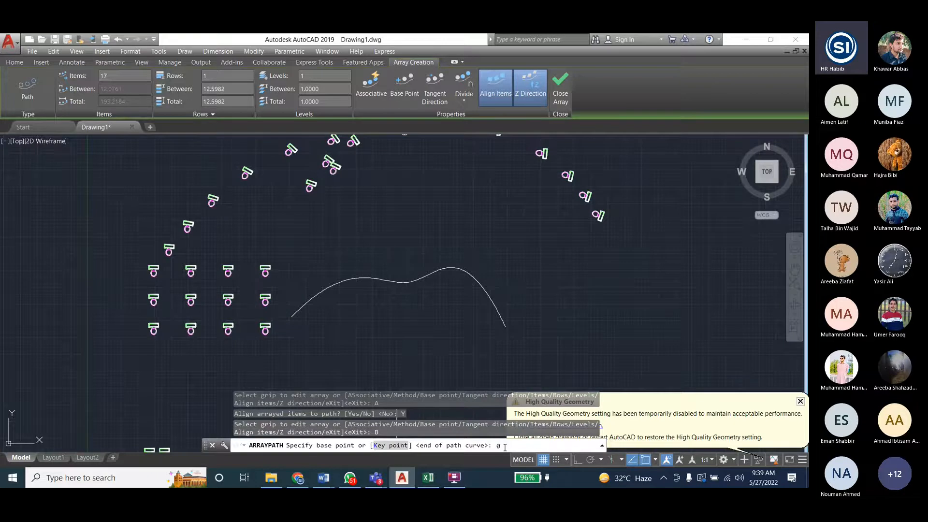
text(0)
key(Return)
scroll(296, 316, down, 4)
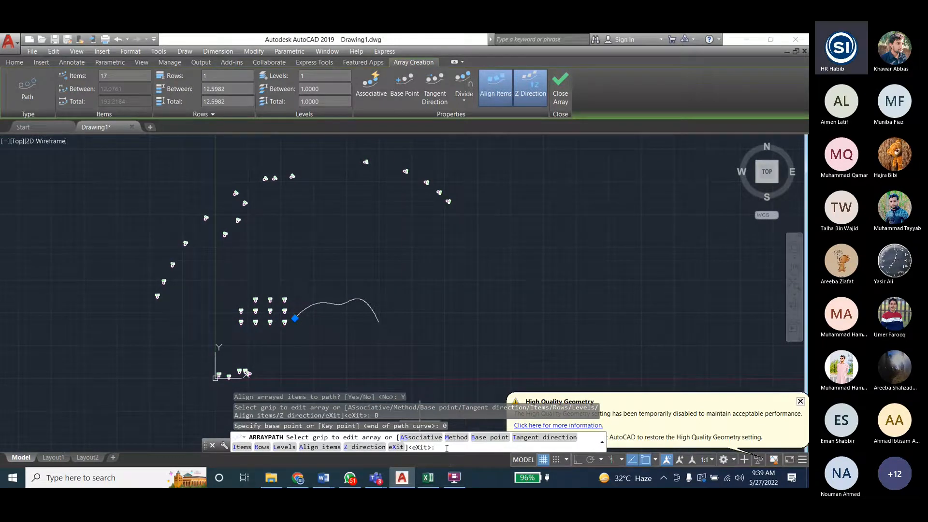
- Respecify the array's base point at the spline's start point near the toilet block and finish the path array
click(489, 437)
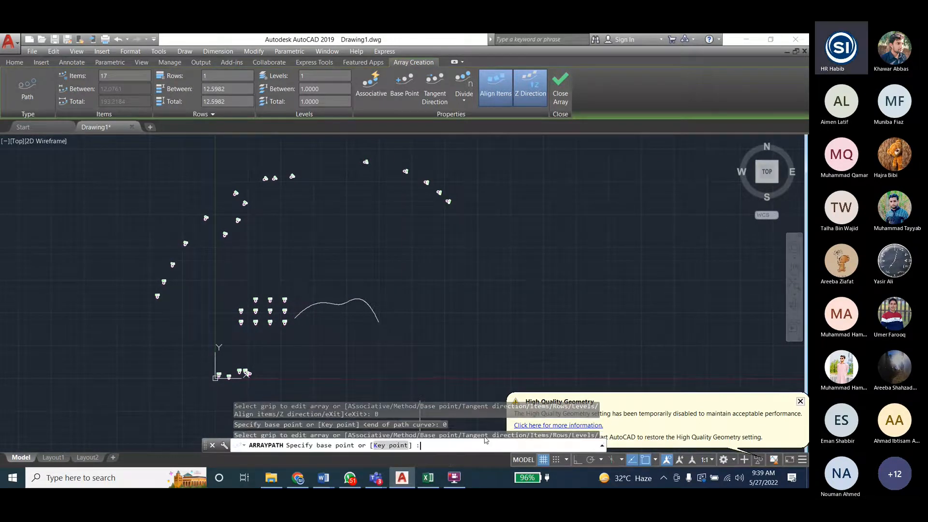
click(294, 318)
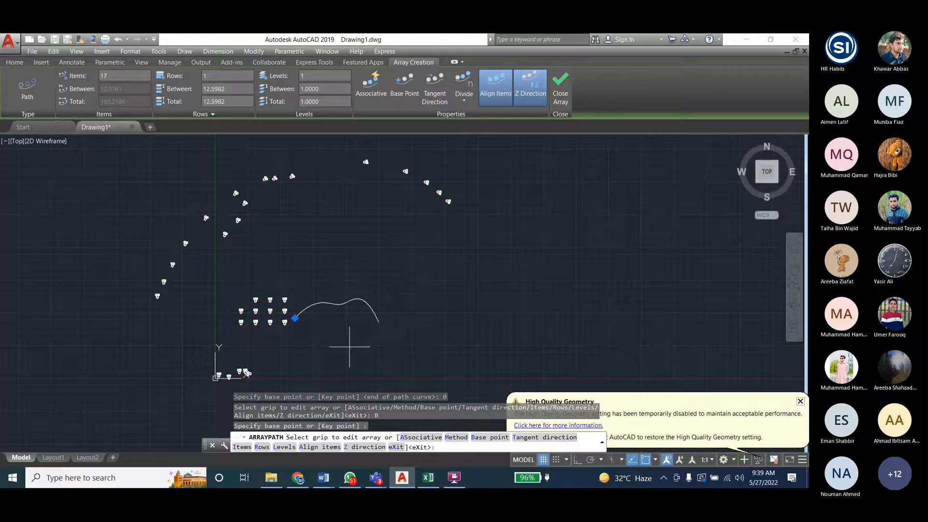
key(Return)
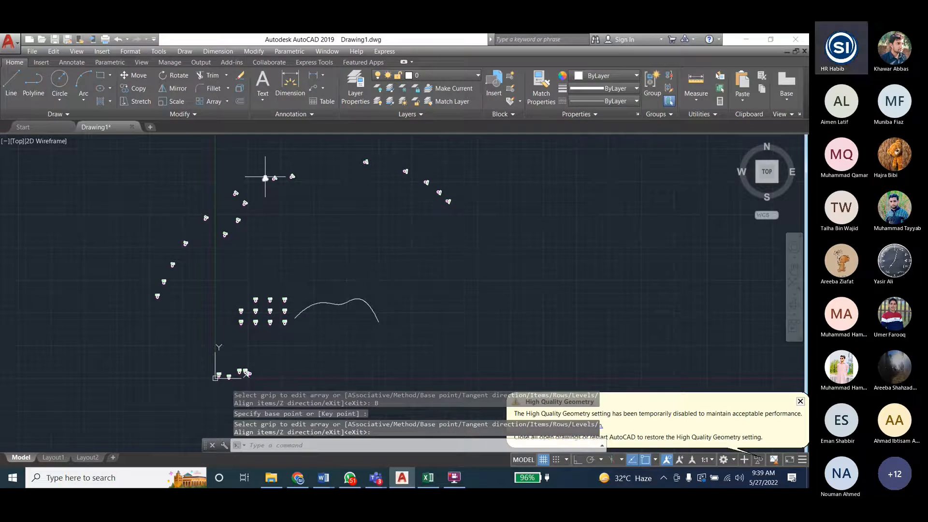
key(Escape)
key(Escape)
key(Escape)
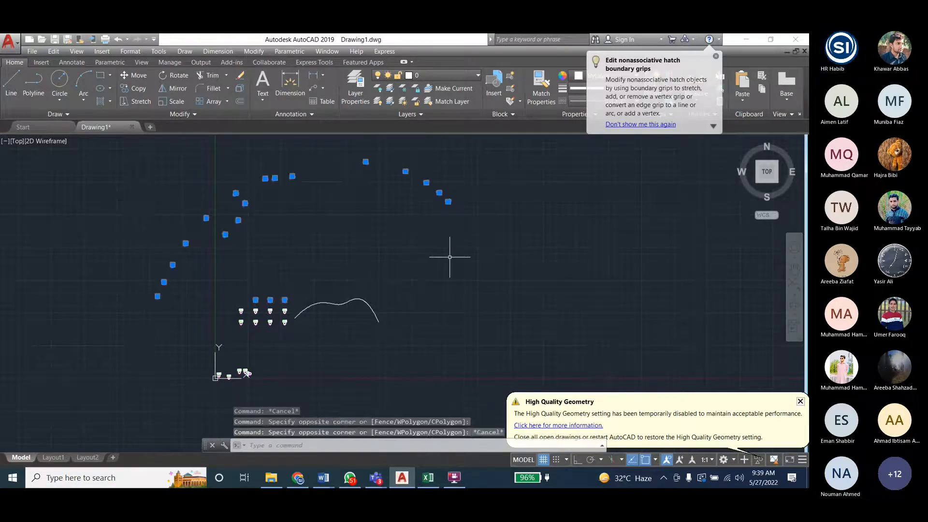
- Erase all the path-arrayed toilet copies scattered above and beside the rectangular toilet block
click(129, 149)
click(526, 252)
key(Delete)
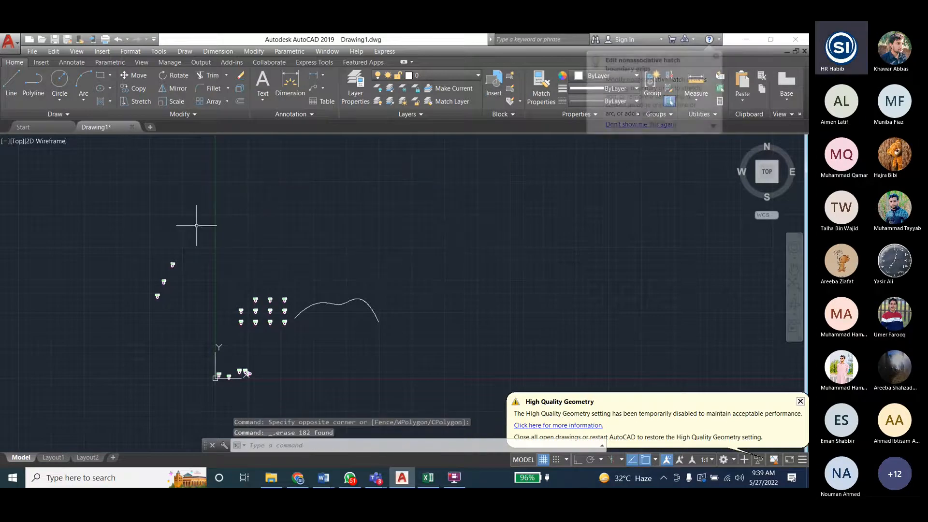
click(97, 226)
click(181, 313)
key(Delete)
- Erase the leftover toilets beside the drawing origin
click(188, 352)
click(290, 401)
key(Delete)
- Path-array the toilet group in the block's upper row nearest the spline along the wavy spline
scroll(289, 322, up, 6)
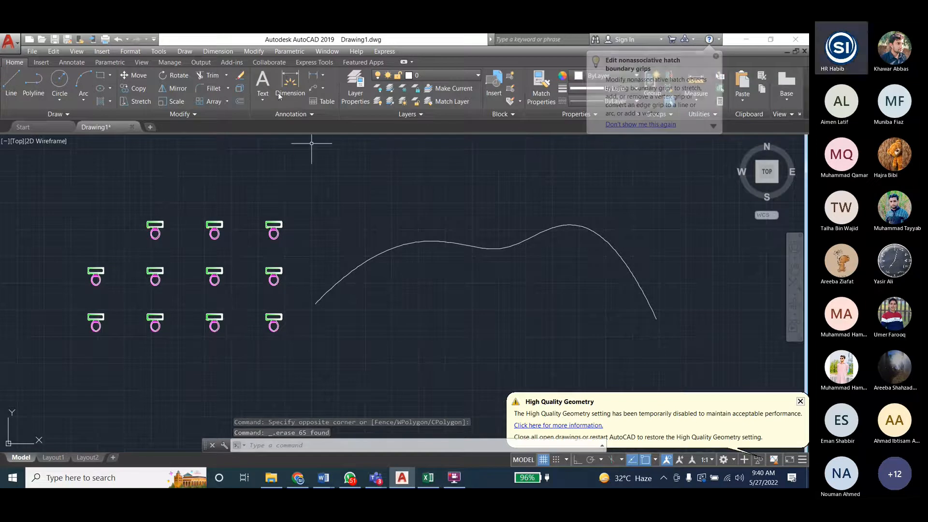
click(253, 52)
mouse_move(269, 177)
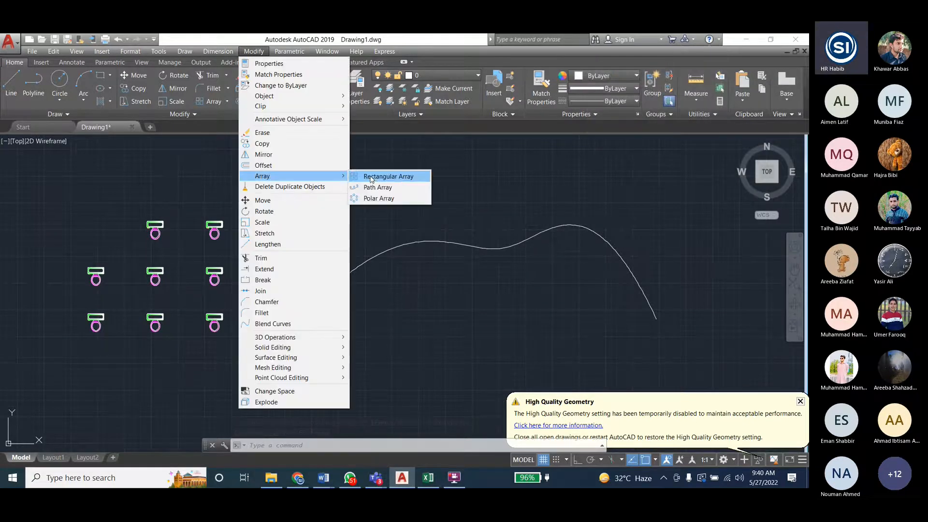
click(375, 187)
click(273, 228)
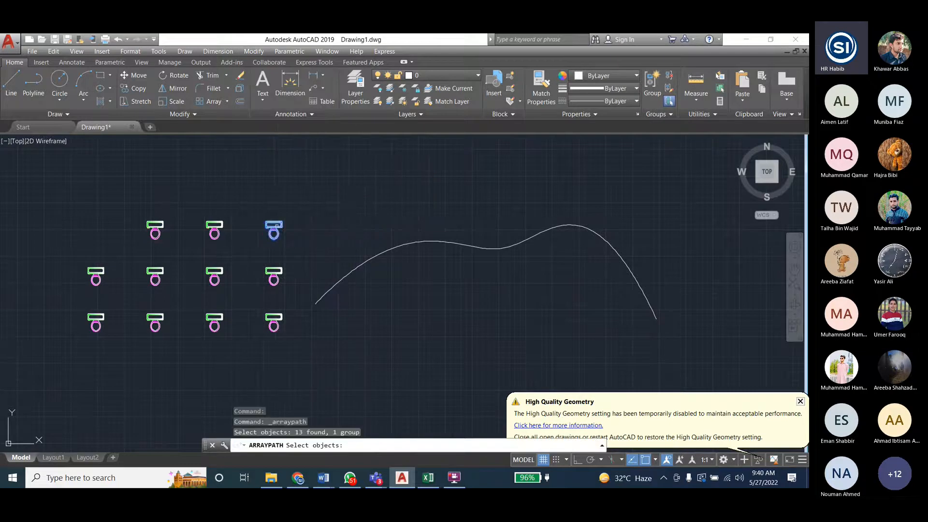
key(Return)
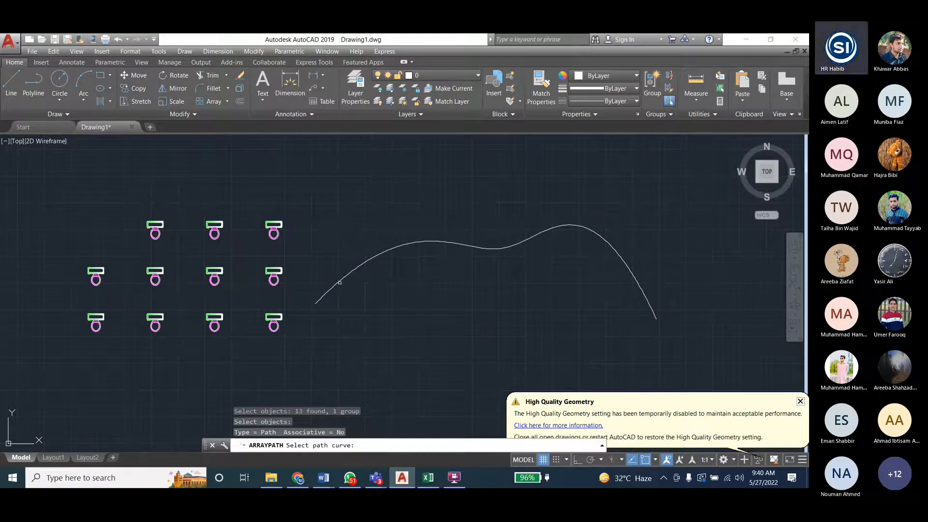
click(339, 281)
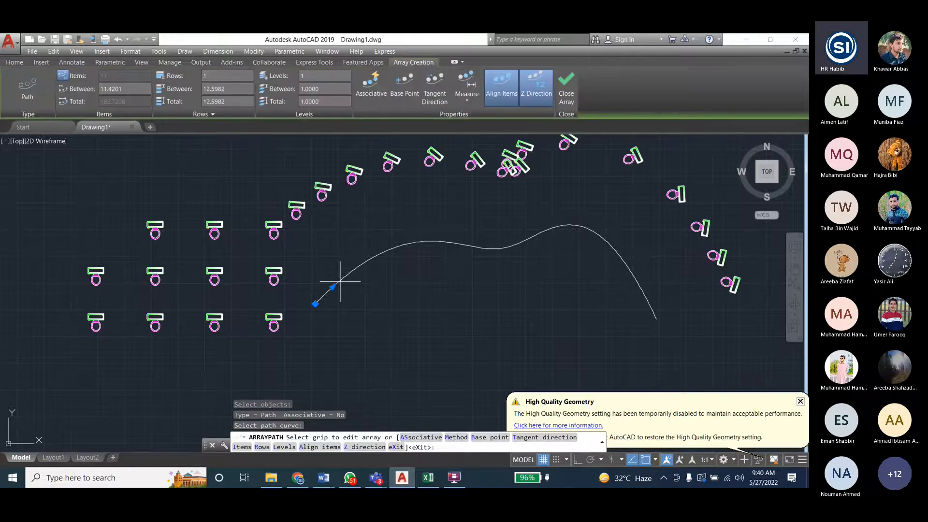
- Specify the path array's base point at the spline's start point beside the toilet block
text(B)
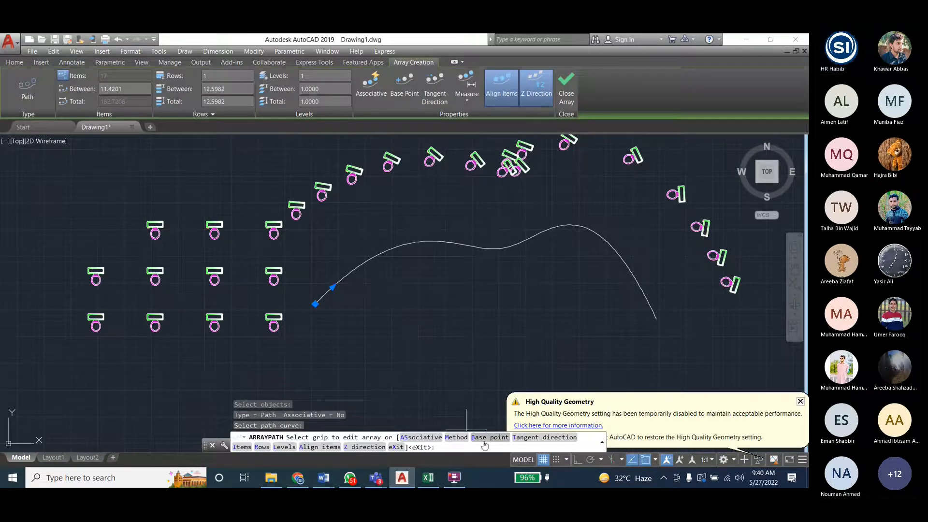
key(Return)
click(315, 303)
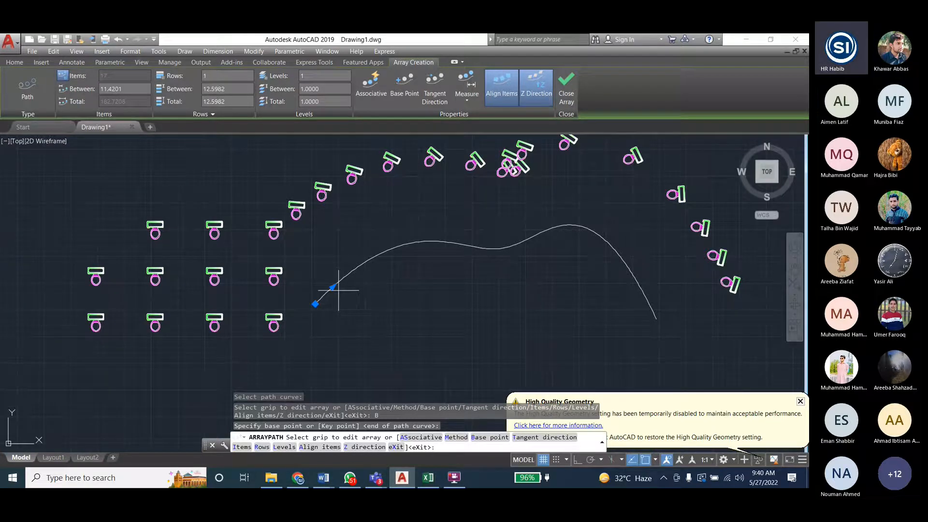
- Turn off the path array's Z Direction option and toggle its Align Items option
click(548, 80)
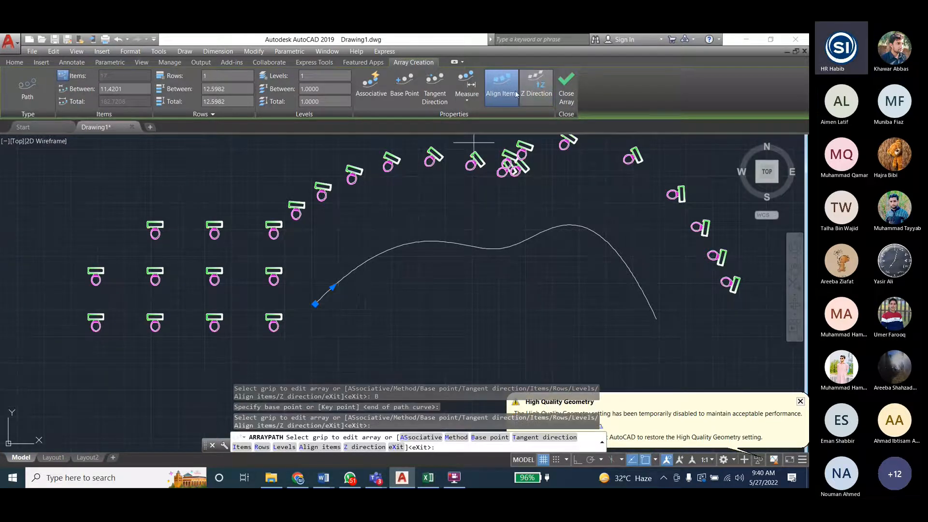
click(498, 95)
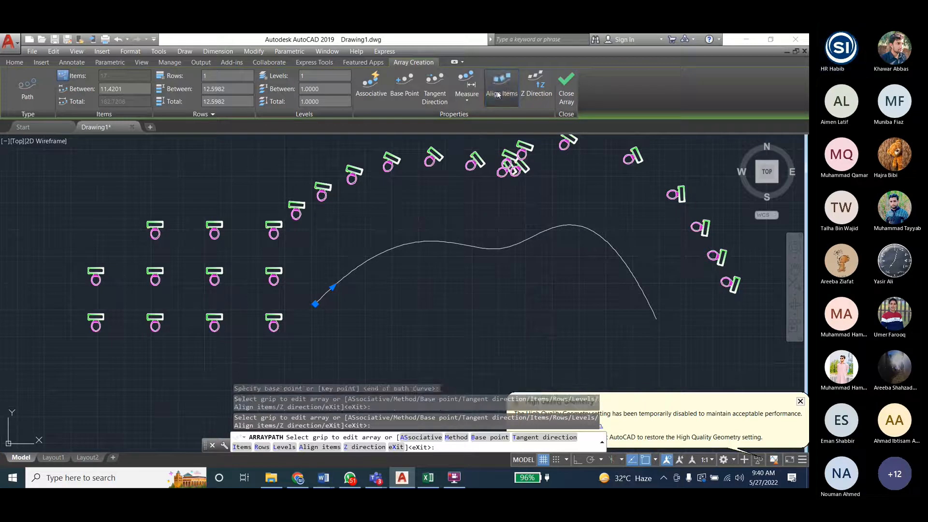
click(498, 94)
click(498, 95)
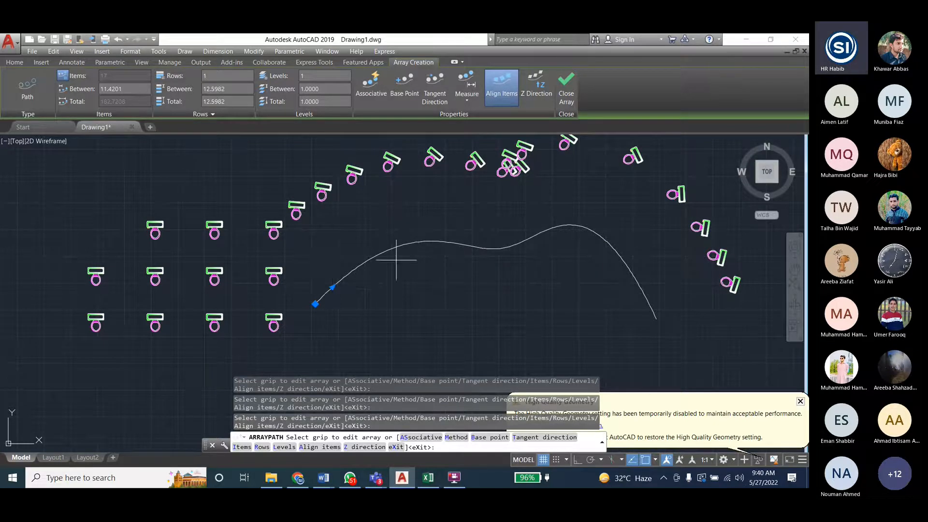
- Try to change the distance between the arrayed toilets with the item spacing grip, and leave the array command
click(333, 287)
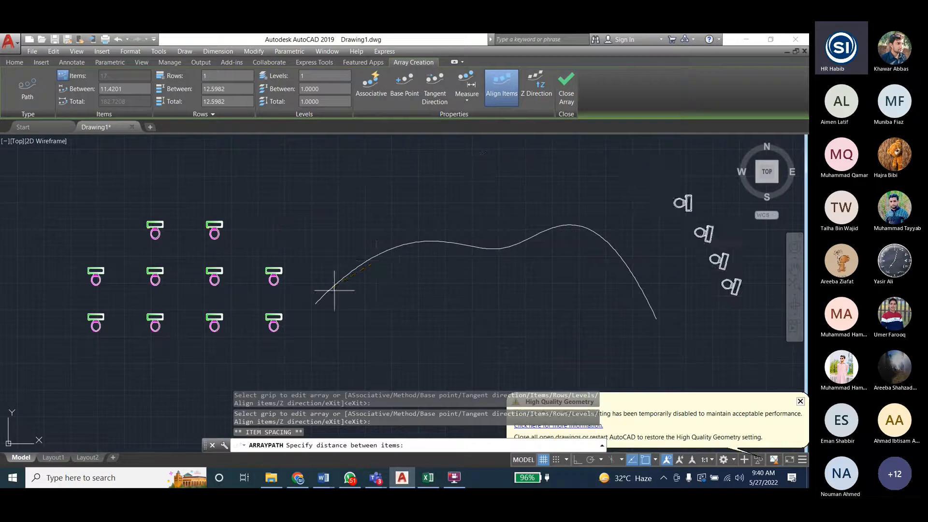
click(352, 312)
key(Escape)
key(Escape)
key(Escape)
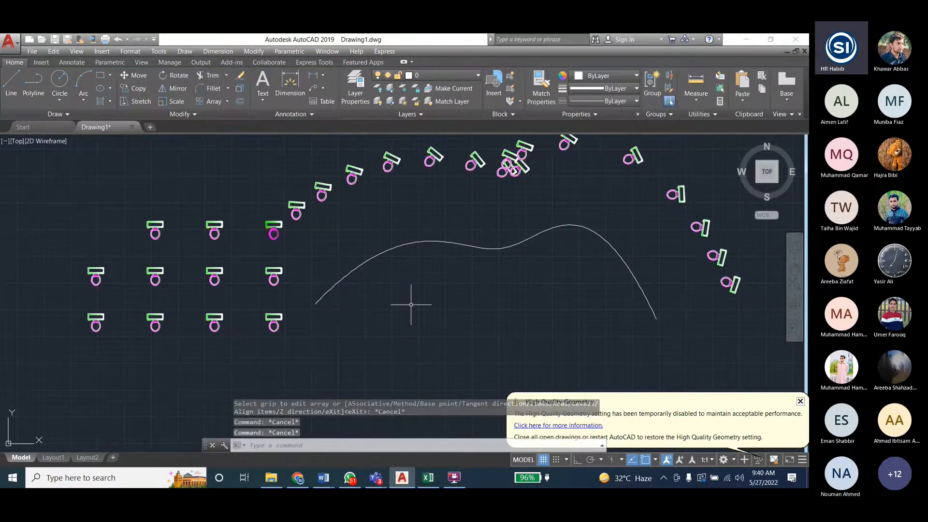
key(Escape)
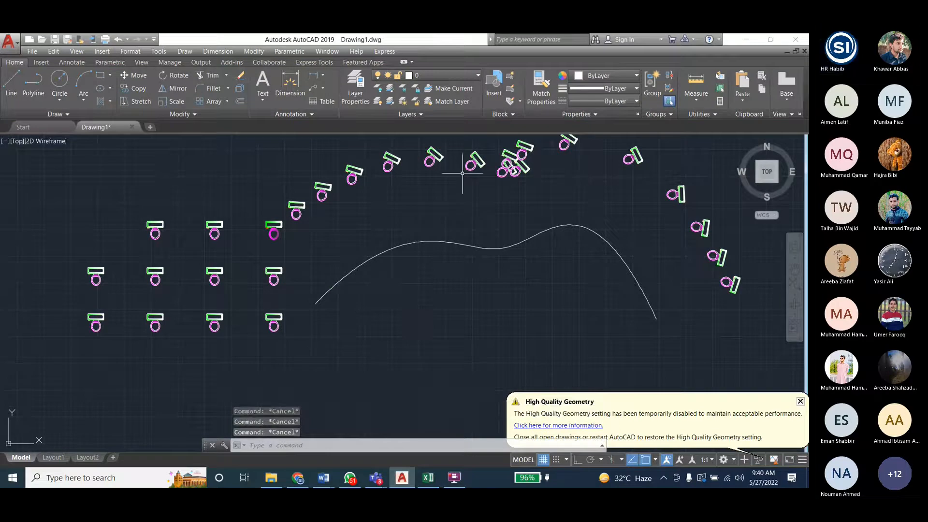
- Undo the path array of the toilet group and clear any started selection
key(ctrl+z)
click(367, 255)
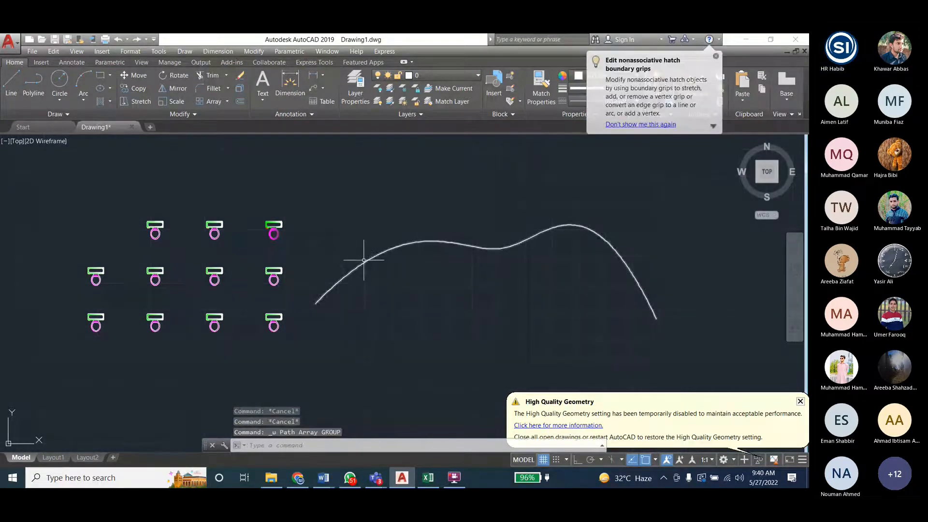
key(Escape)
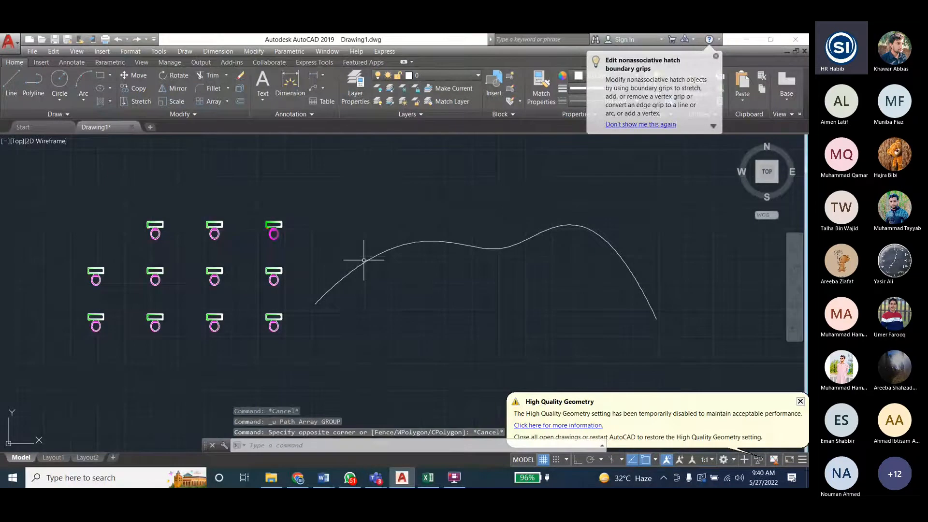
key(Escape)
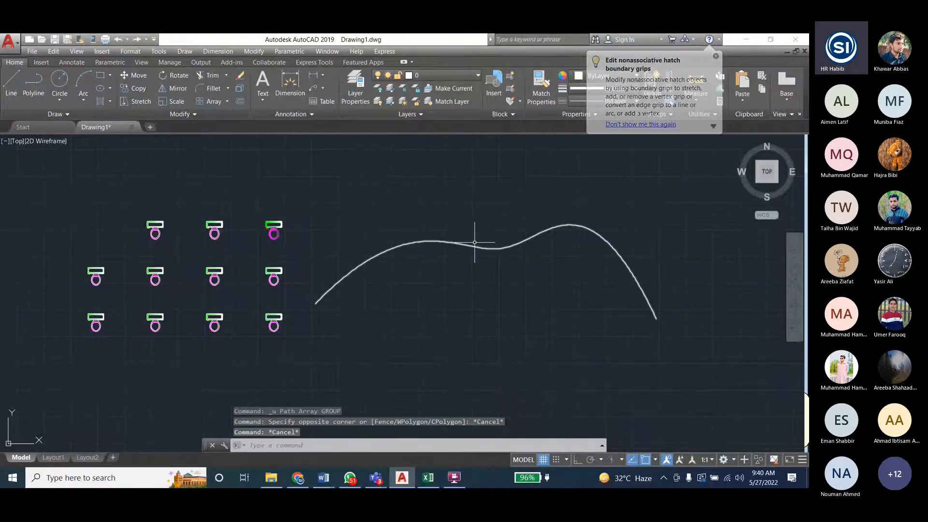
click(474, 244)
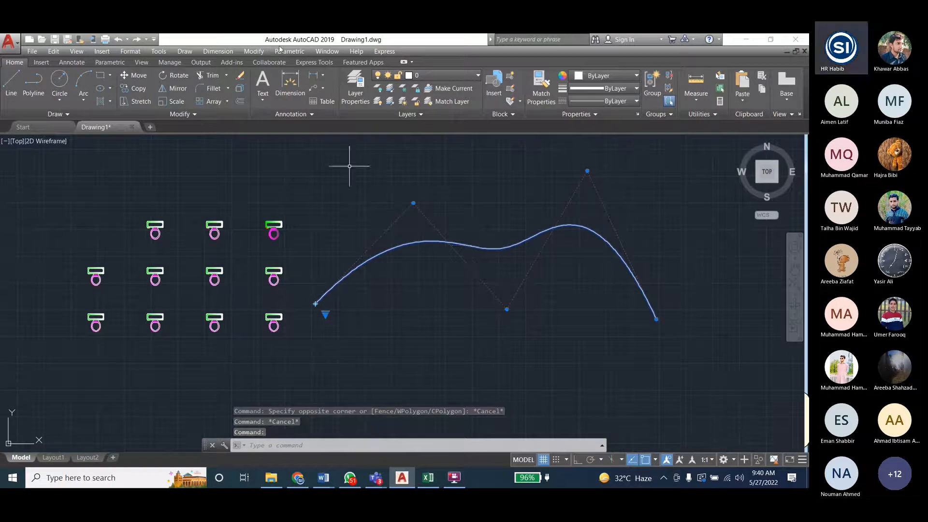
click(254, 52)
mouse_move(270, 178)
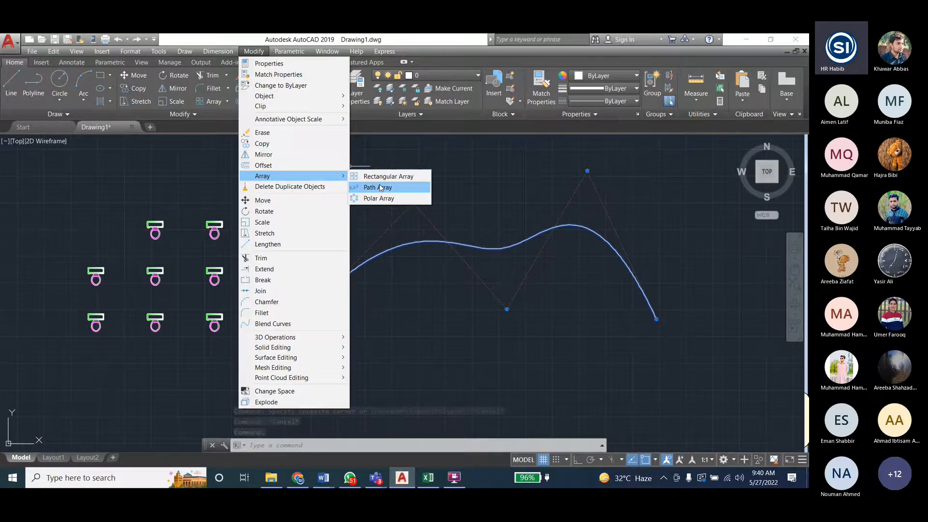
click(370, 187)
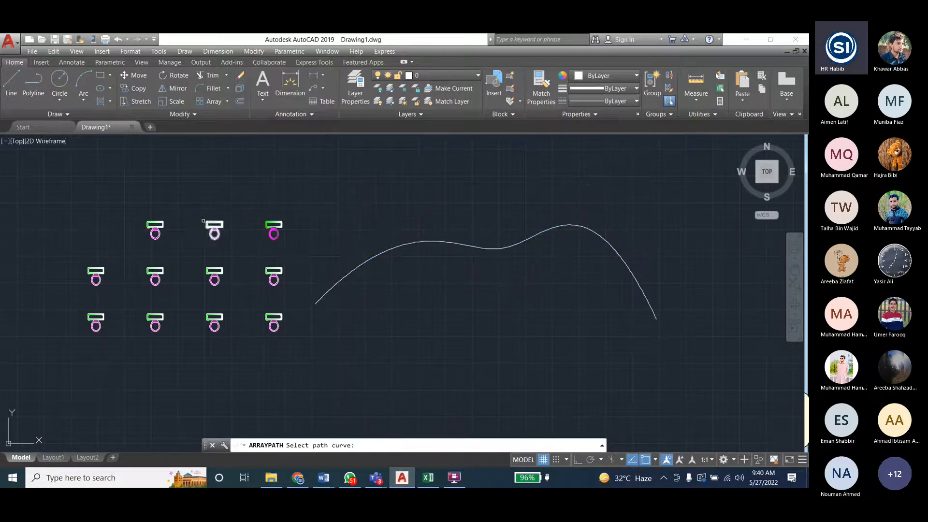
click(381, 253)
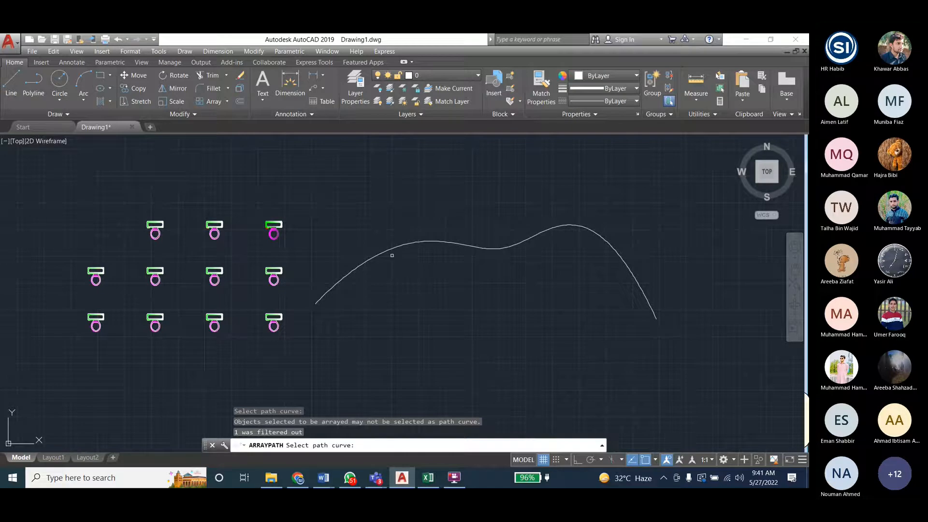
click(393, 248)
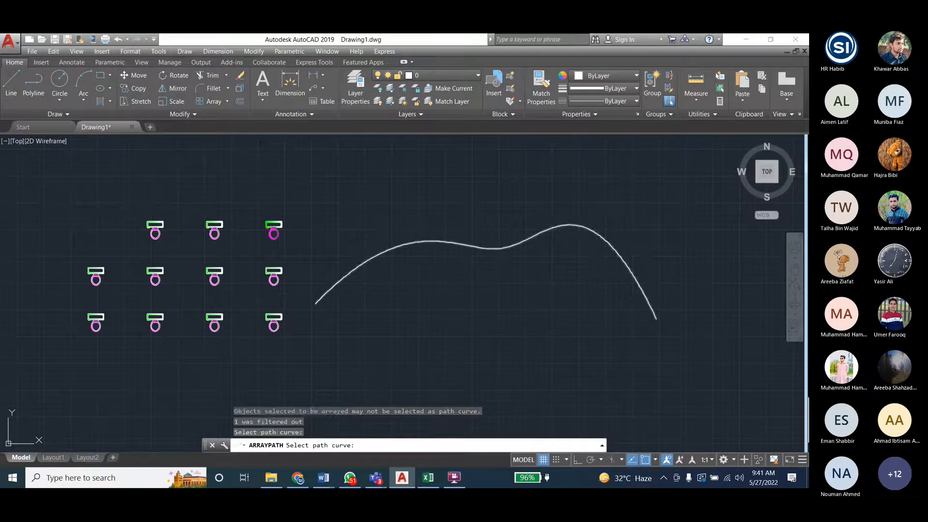
key(Escape)
key(Escape)
key(Escape)
- Path-array the first toilet group in the block's middle row along the wavy spline
click(254, 51)
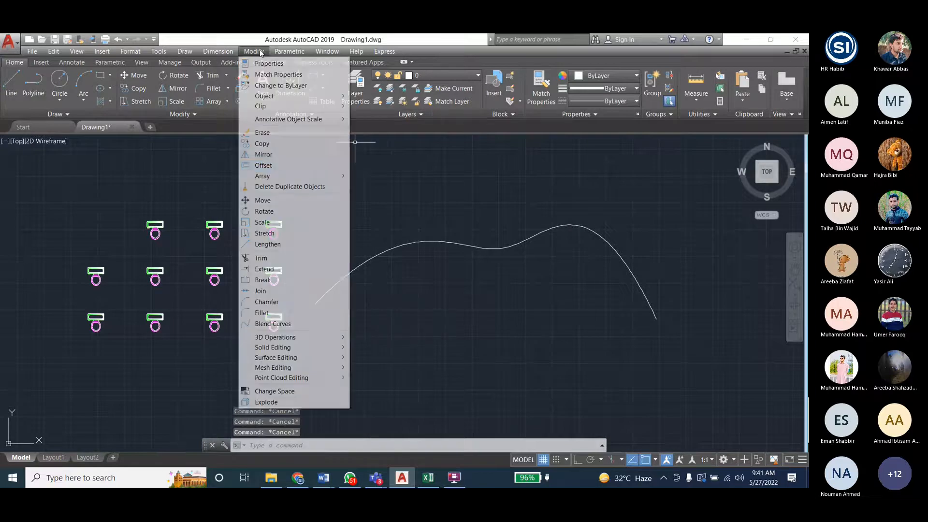
mouse_move(300, 176)
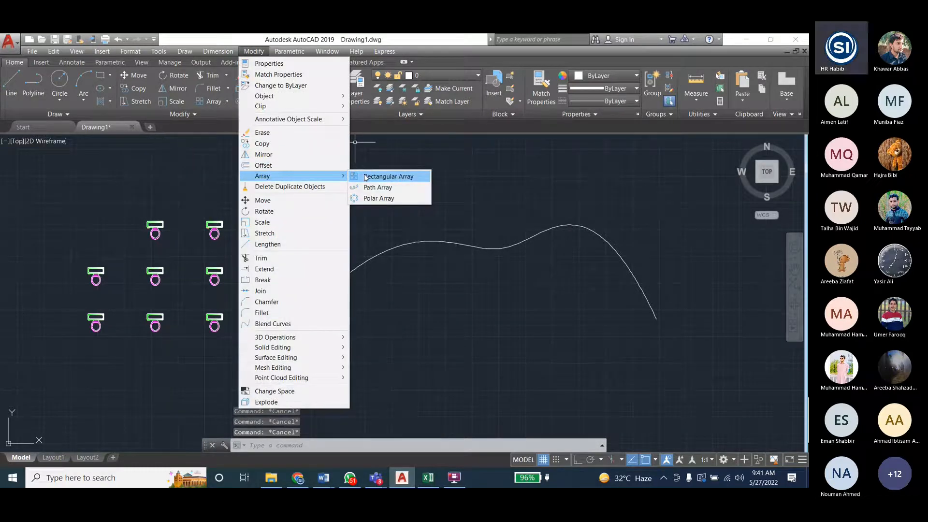
click(378, 187)
click(96, 271)
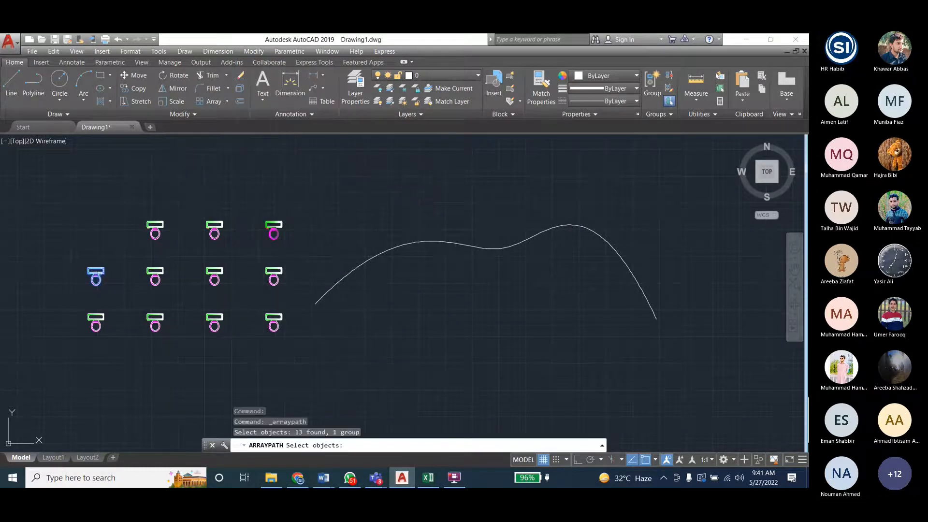
key(Return)
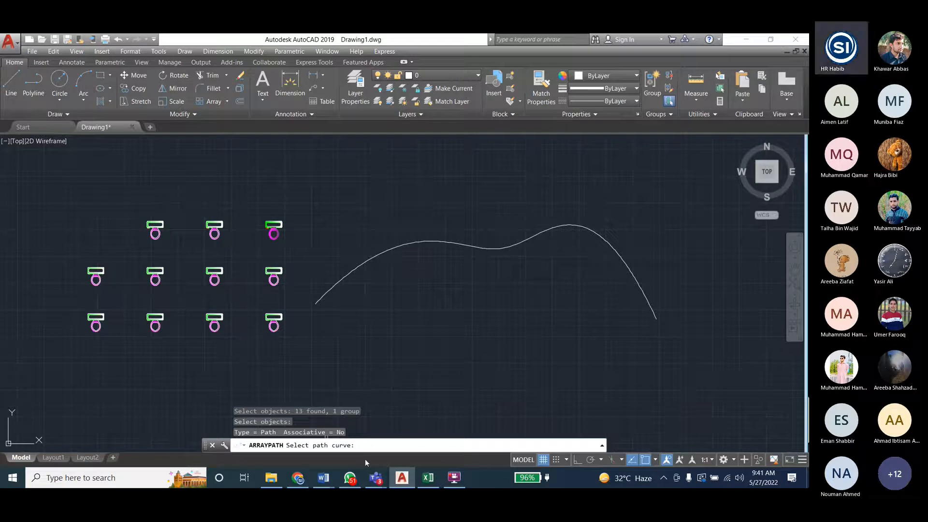
click(602, 446)
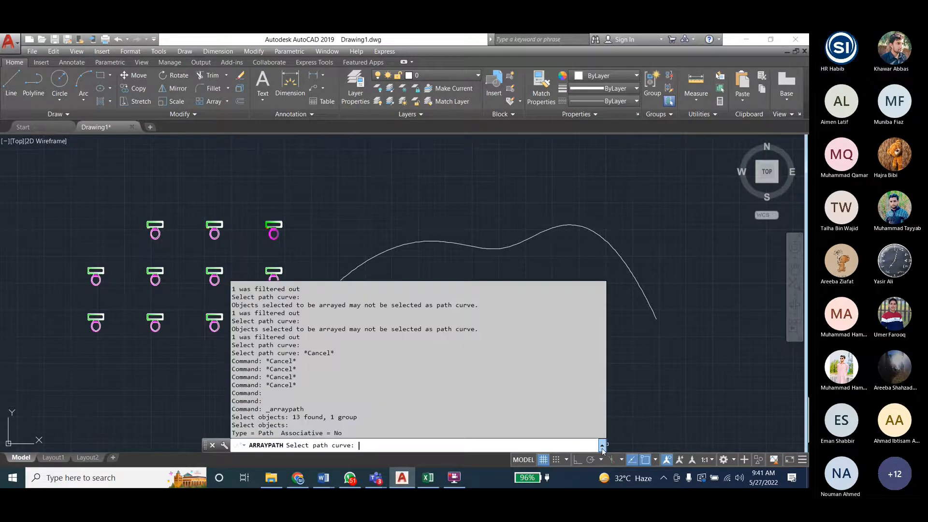
click(601, 448)
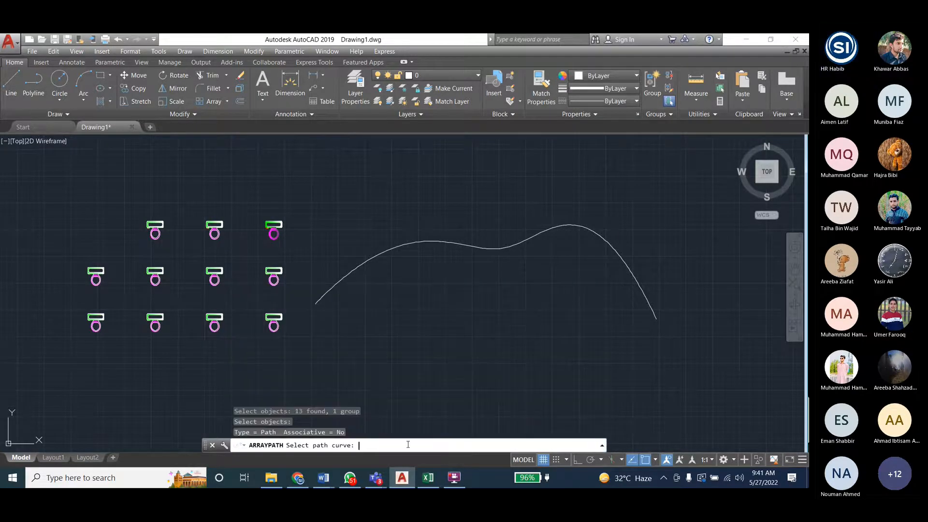
click(365, 256)
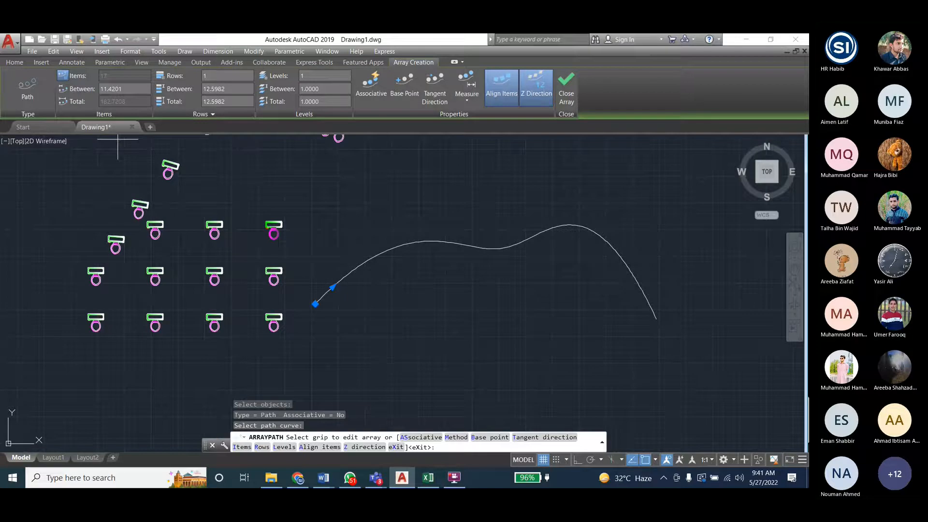
- Try to set the path array's row spacing to 0
click(105, 88)
drag(111, 89, 97, 91)
click(223, 89)
text(0)
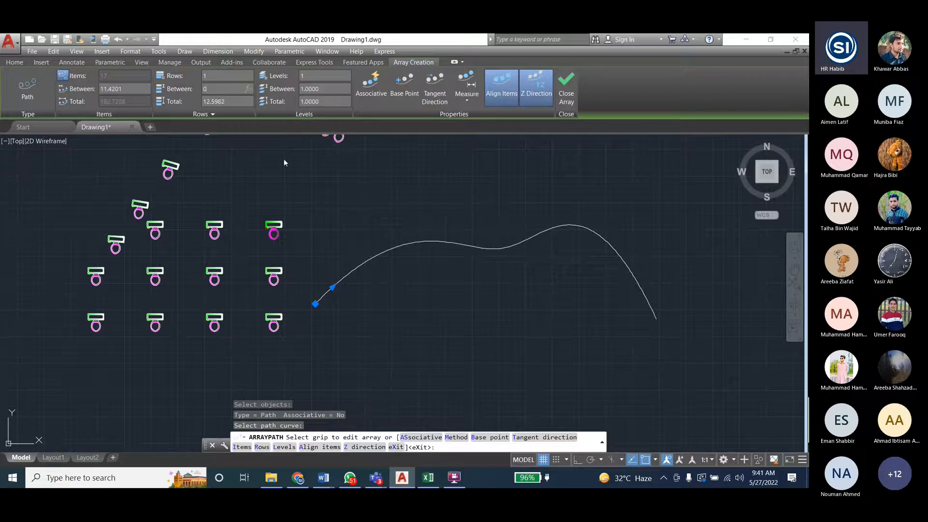
key(Return)
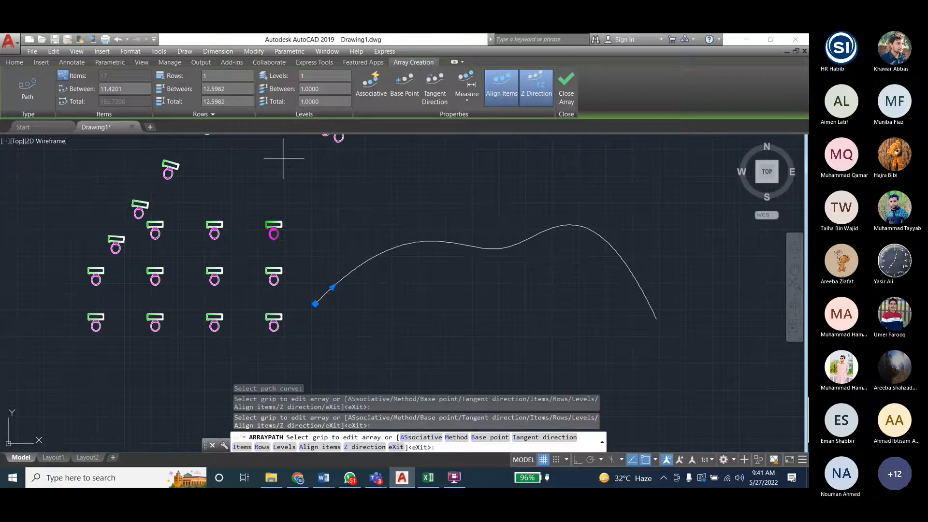
- Retry a row spacing of 0 and try to set the item spacing to 0 for the path array
scroll(304, 198, down, 3)
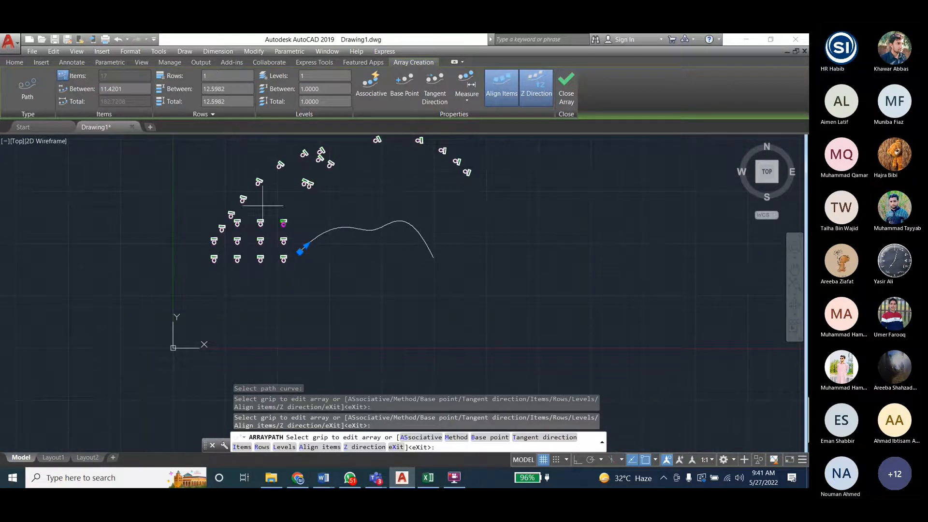
click(213, 89)
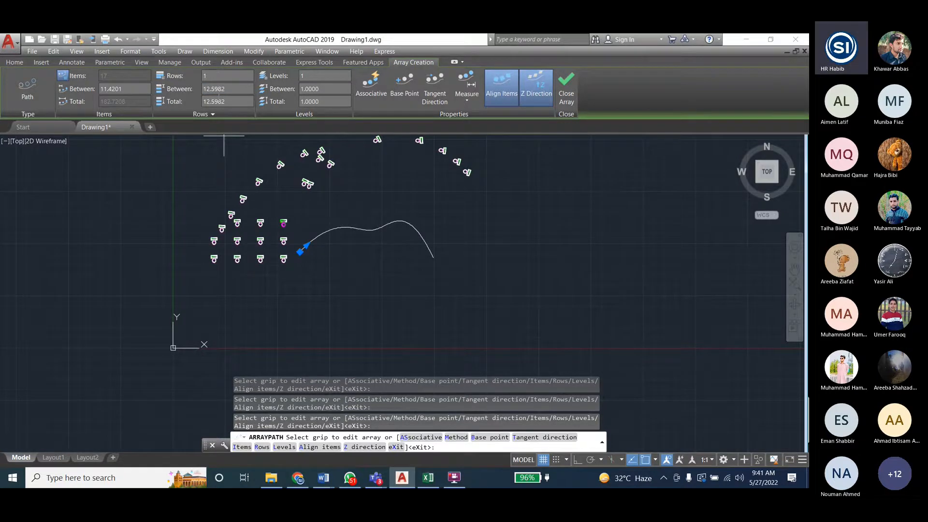
click(246, 89)
text(0)
key(Return)
click(111, 90)
text(0)
key(Return)
- Set the path array's base point at the spline's start and turn off aligning the items to the path
click(404, 87)
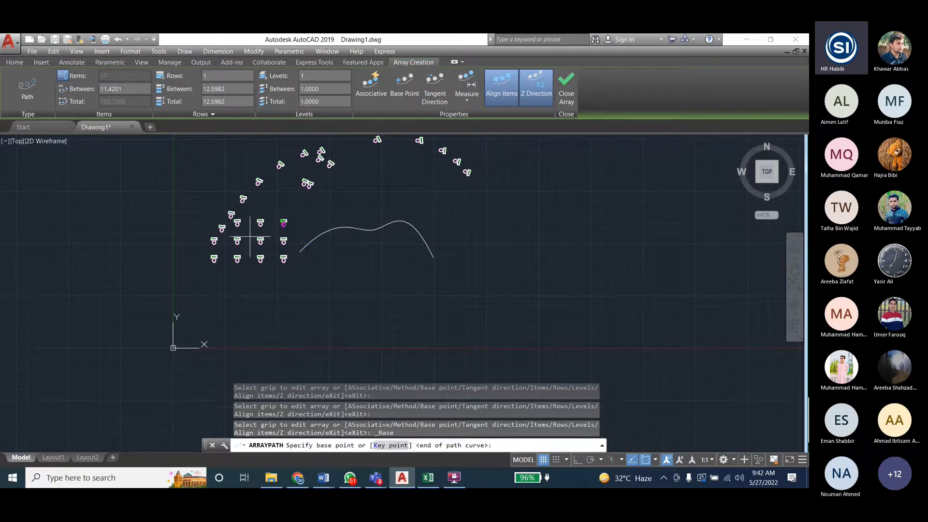
click(300, 249)
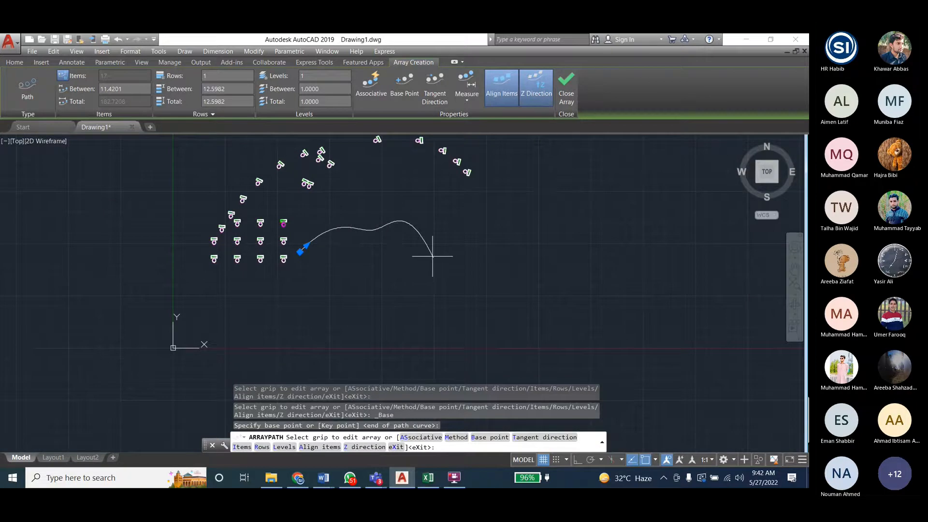
click(317, 447)
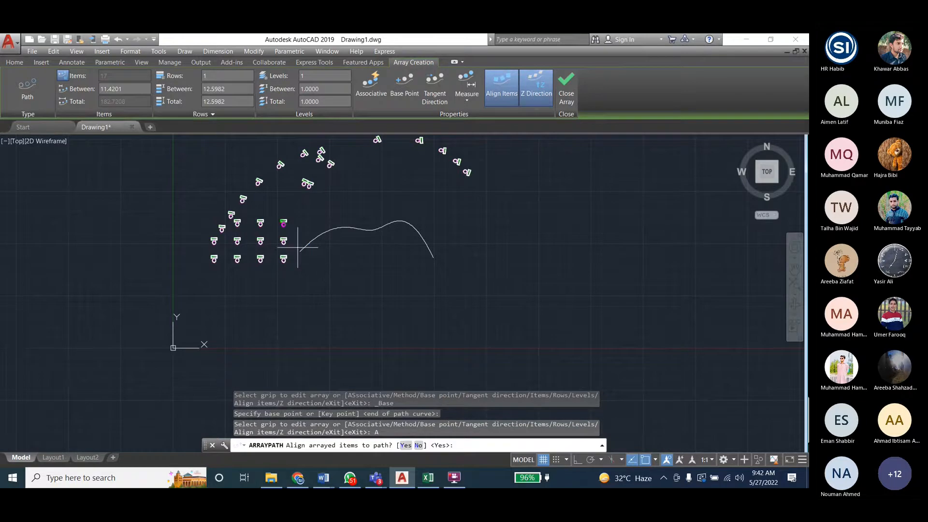
click(419, 445)
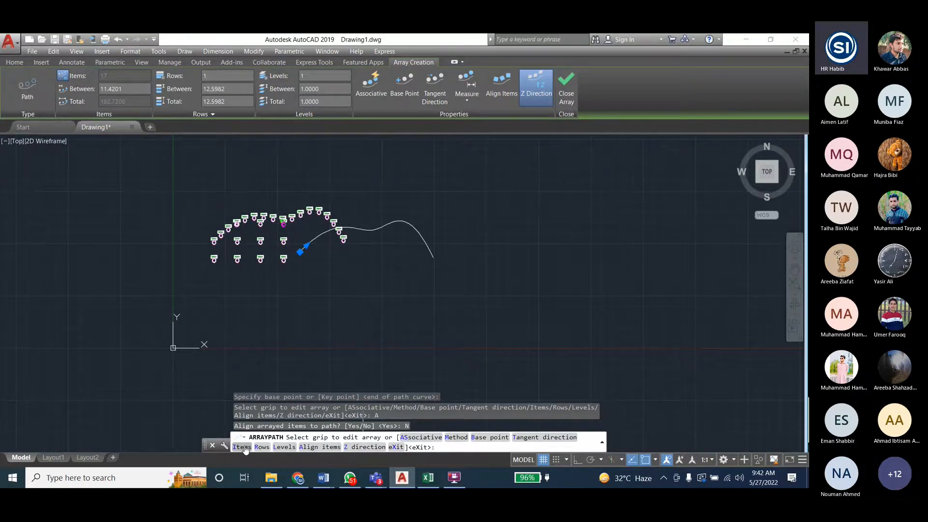
- Make the path array associative and set its path method to Divide
click(420, 437)
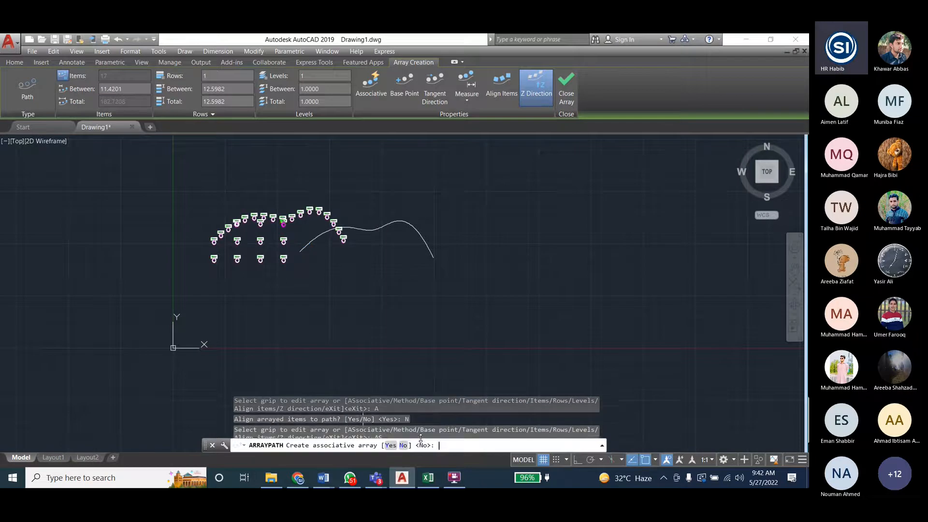
click(390, 444)
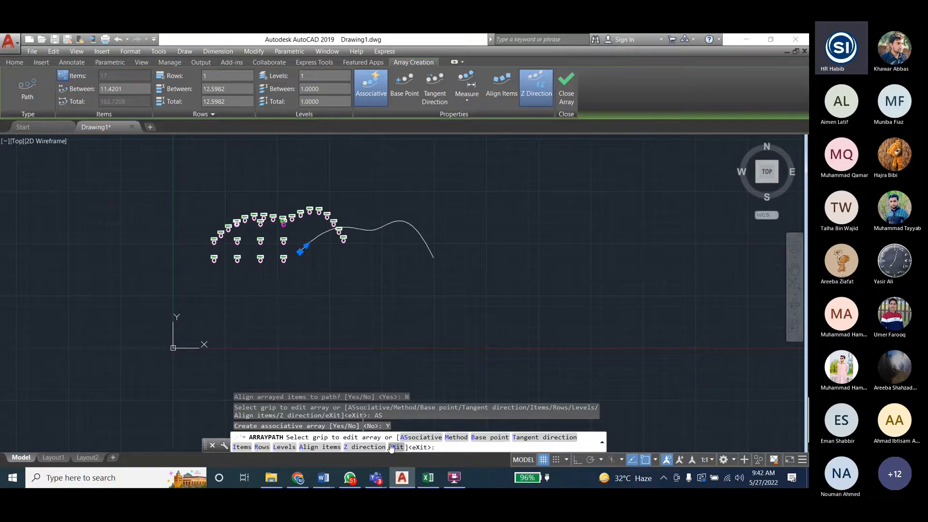
click(455, 438)
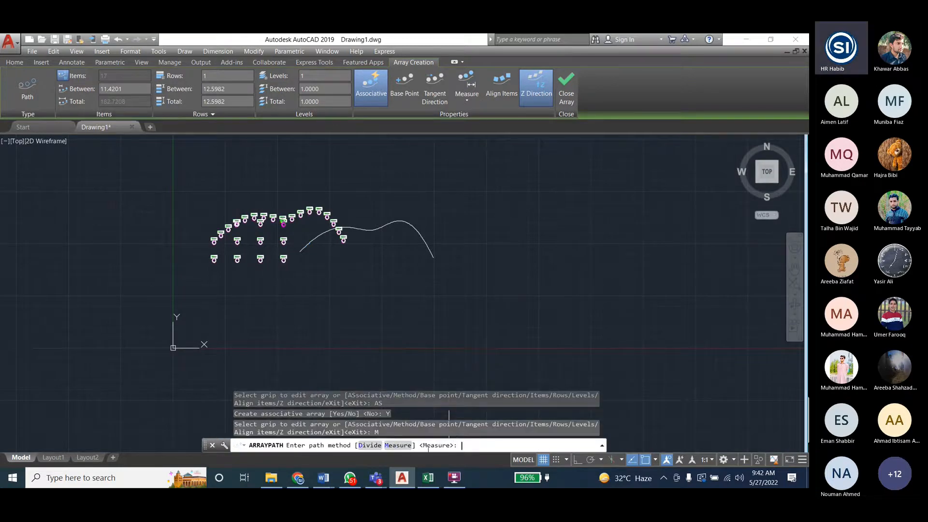
click(369, 444)
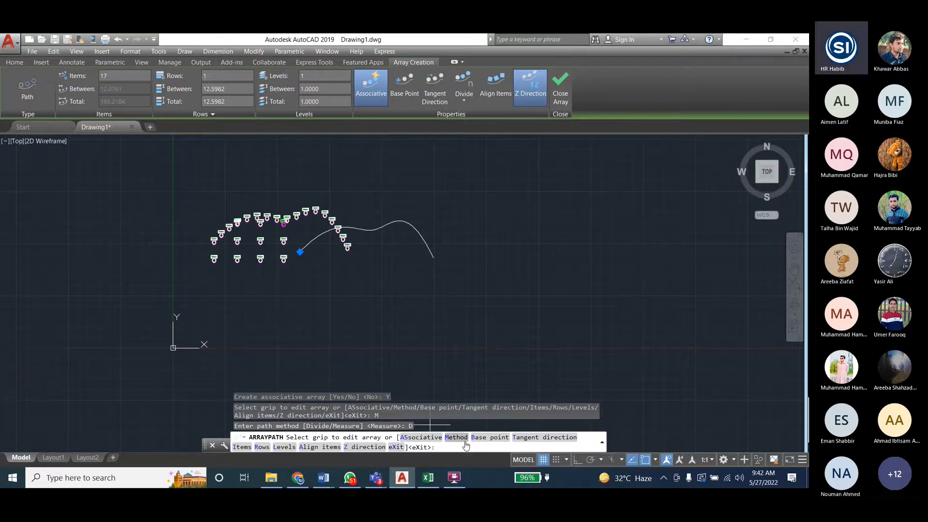
- Try to use the spline's start as the key point for the path array's base point
click(481, 437)
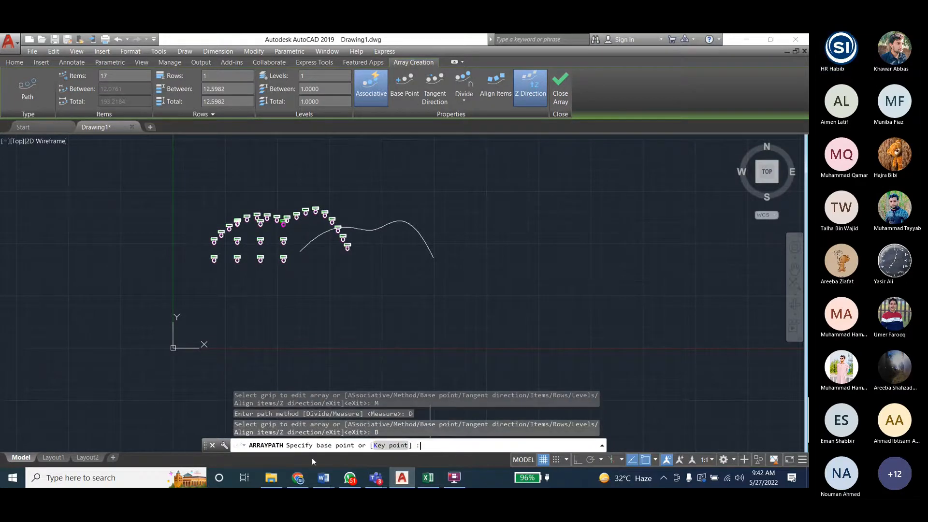
click(391, 446)
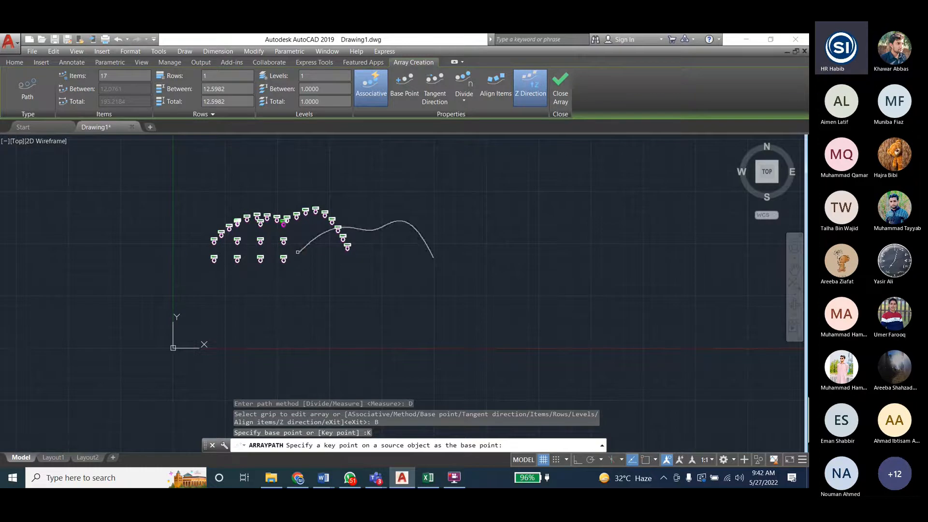
click(302, 254)
click(300, 251)
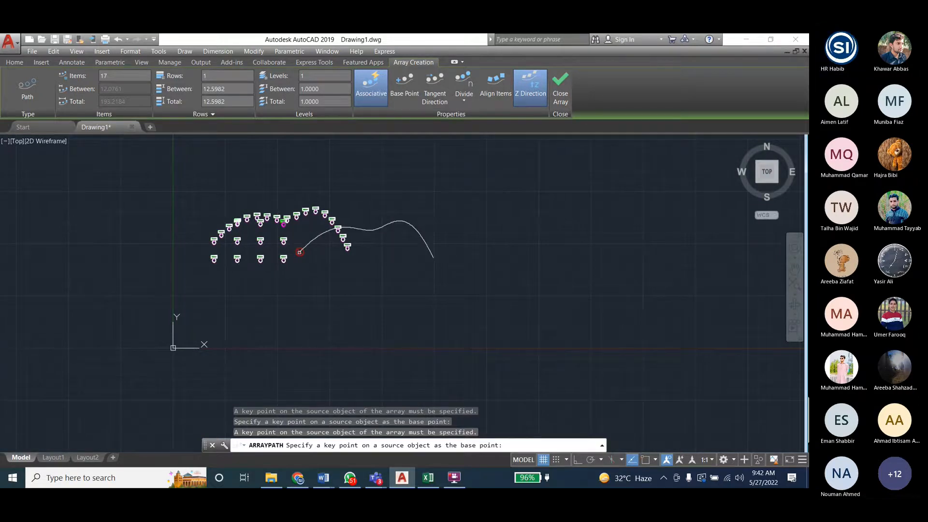
click(300, 252)
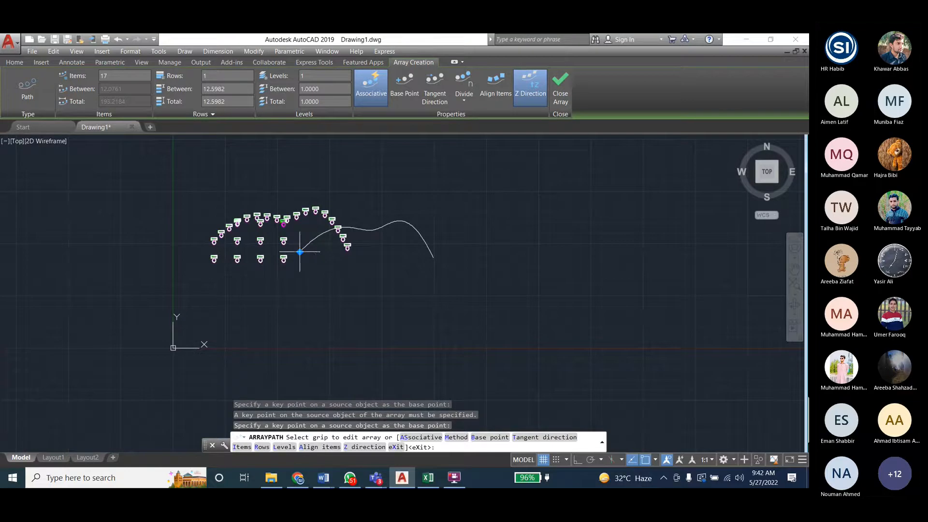
click(299, 252)
- Respecify the path array's base point twice at the spline's start point
click(489, 435)
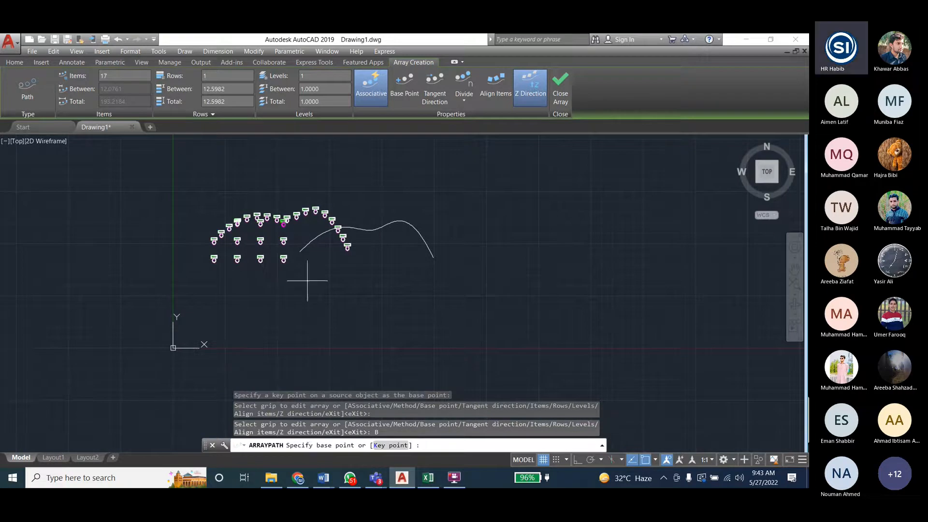
click(299, 251)
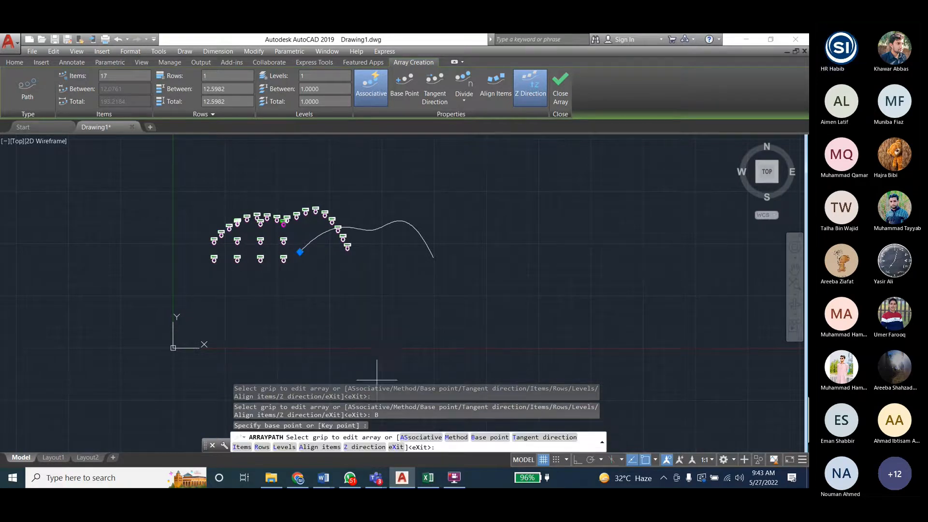
click(489, 437)
click(300, 252)
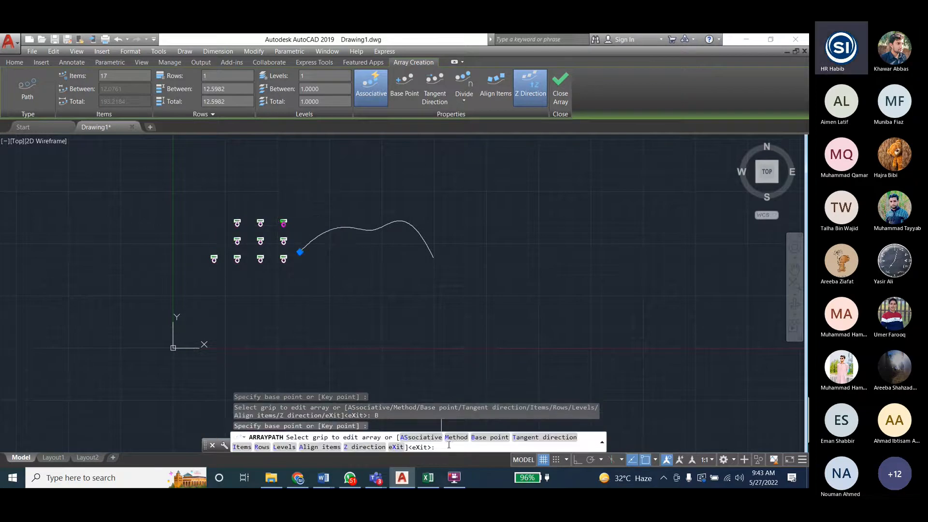
- Try to enter 0 as the base point's key point, and close the array editing
text(B)
key(Return)
text(K)
key(Return)
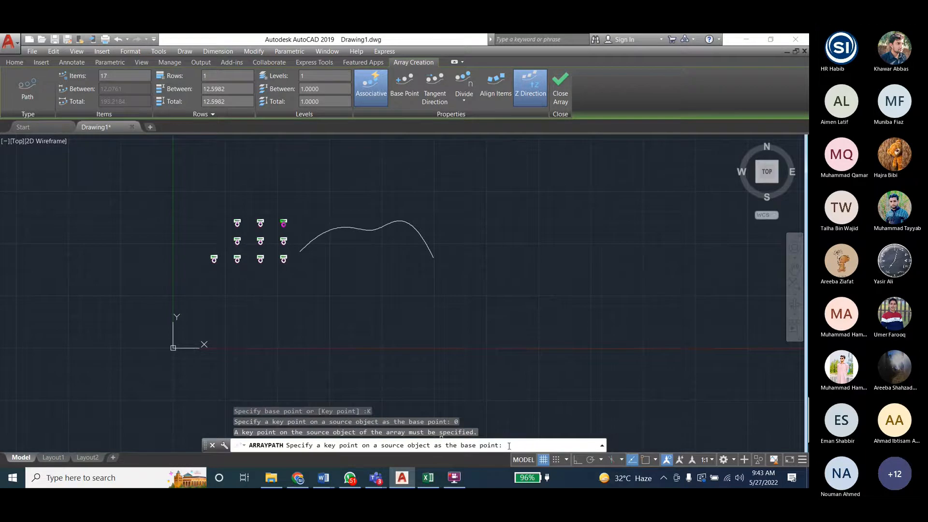
text(0)
key(Return)
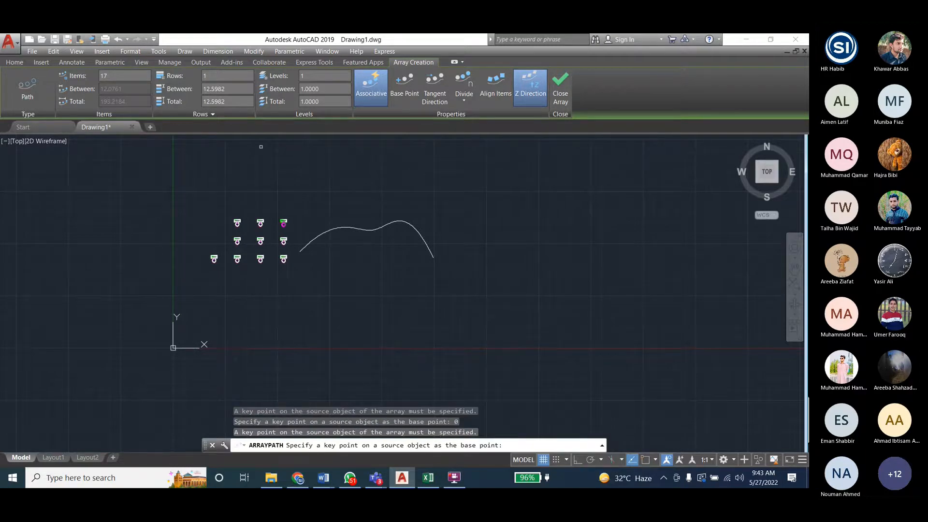
scroll(261, 147, down, 3)
scroll(232, 204, up, 4)
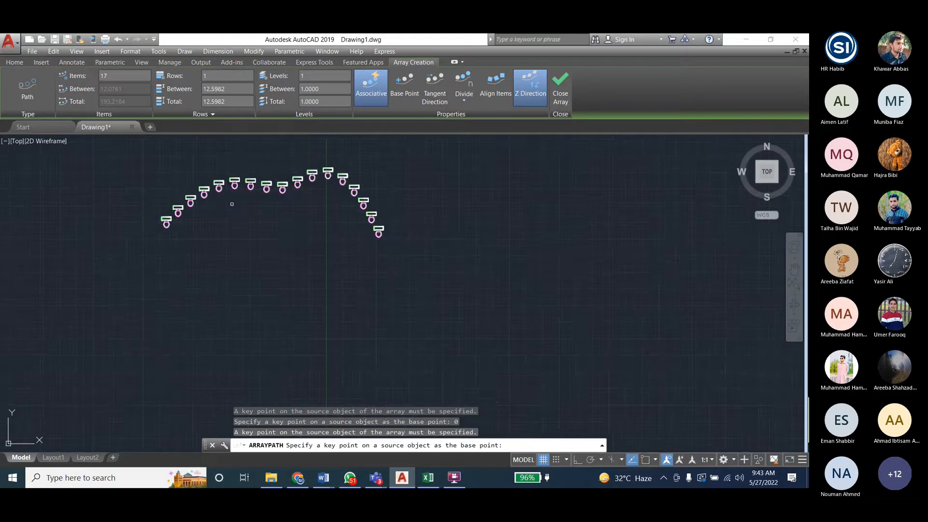
scroll(240, 261, down, 2)
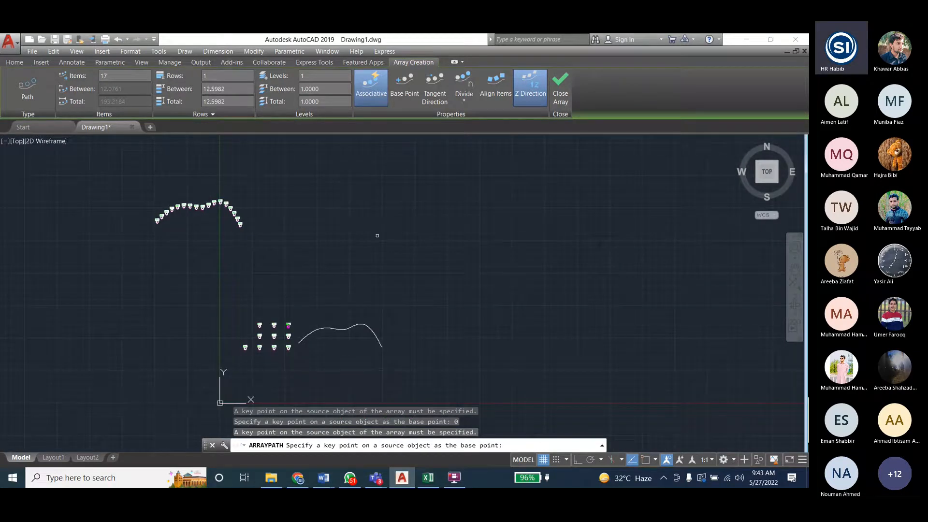
click(563, 100)
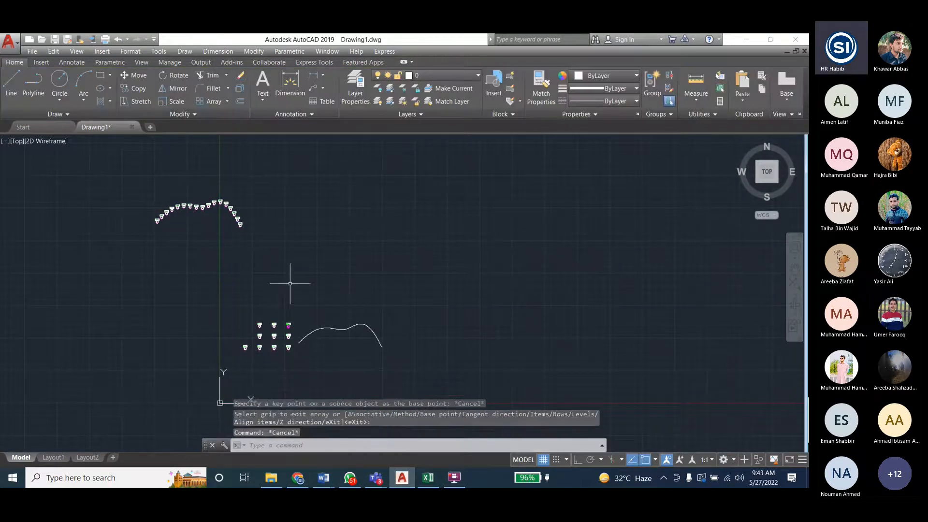
- Delete the displaced path array above the toilet block
scroll(271, 271, up, 2)
scroll(189, 227, down, 3)
click(114, 170)
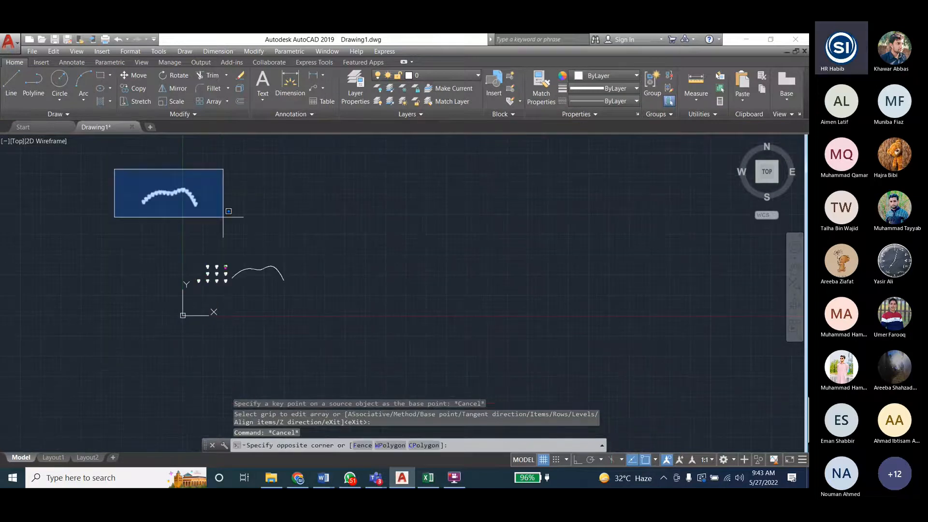
click(222, 216)
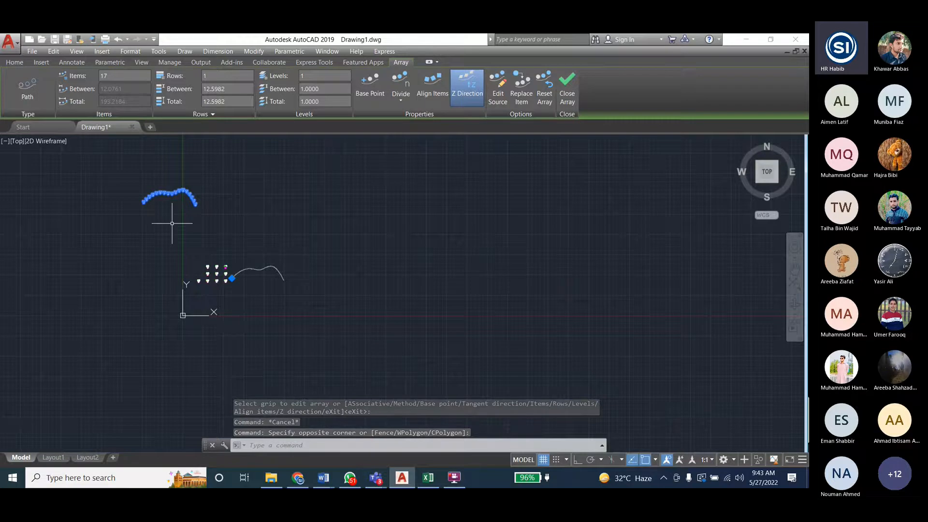
key(Delete)
- Delete the wavy spline beside the toilet block
scroll(229, 270, up, 5)
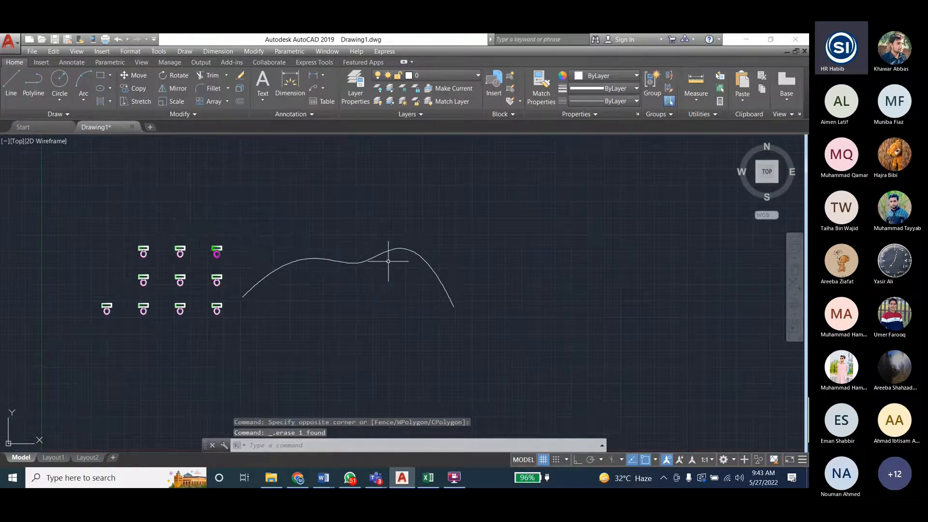
click(314, 256)
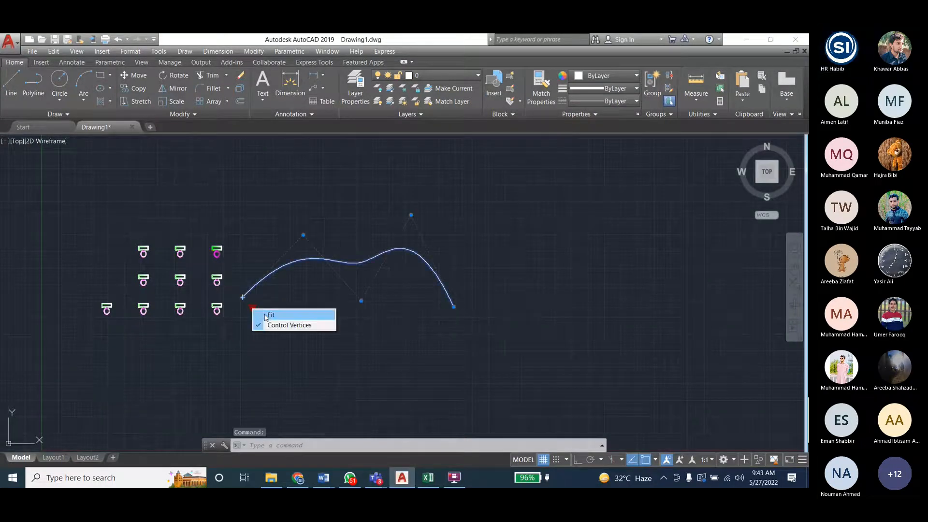
click(334, 265)
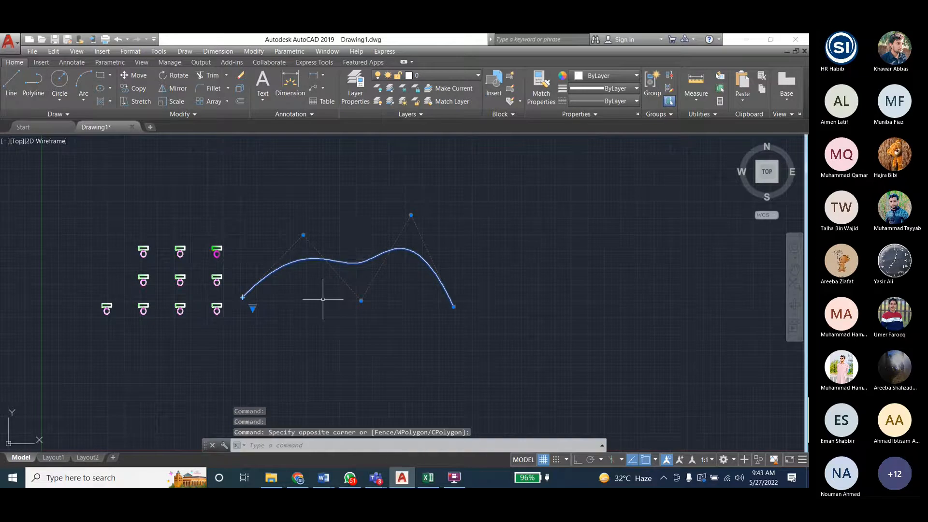
key(Delete)
click(254, 51)
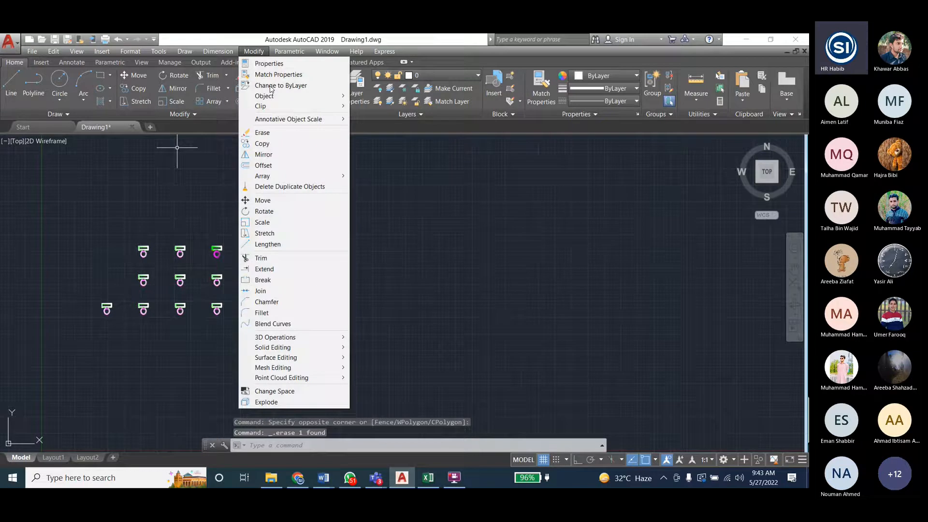
click(60, 80)
click(384, 229)
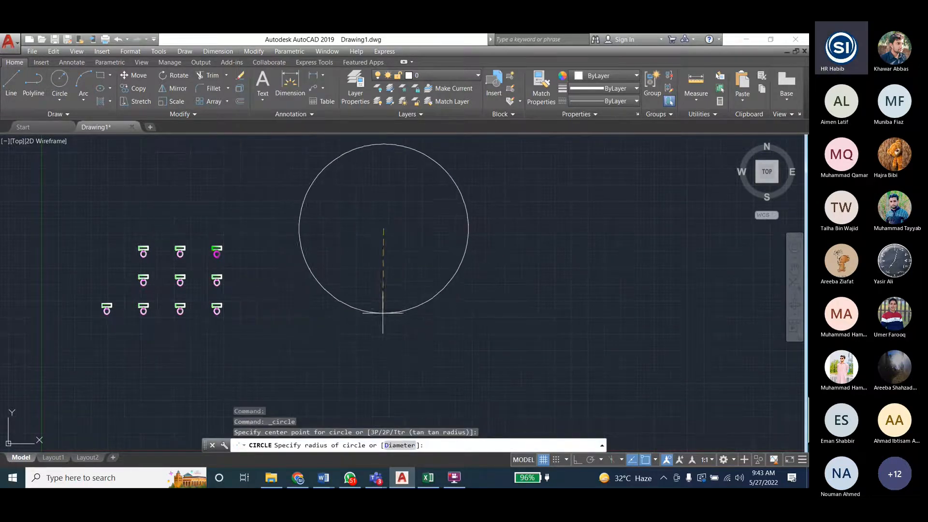
key(Escape)
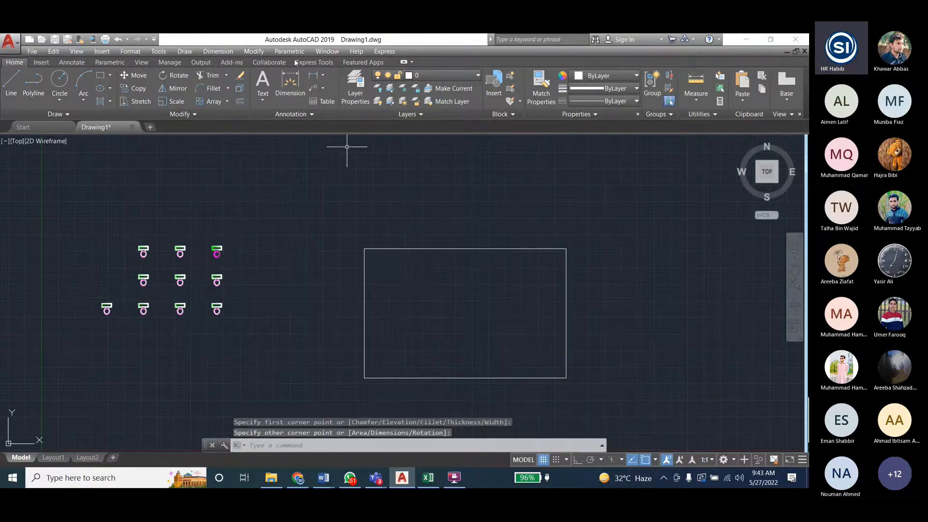
- Polar-array the last toilet group in the block's upper row around the centre of the rectangle
click(253, 51)
mouse_move(299, 177)
click(378, 198)
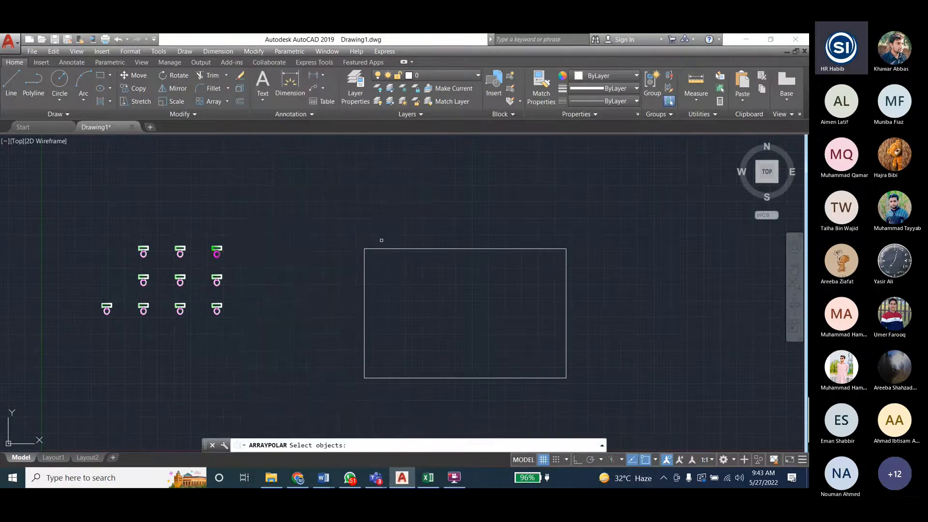
click(216, 251)
key(Return)
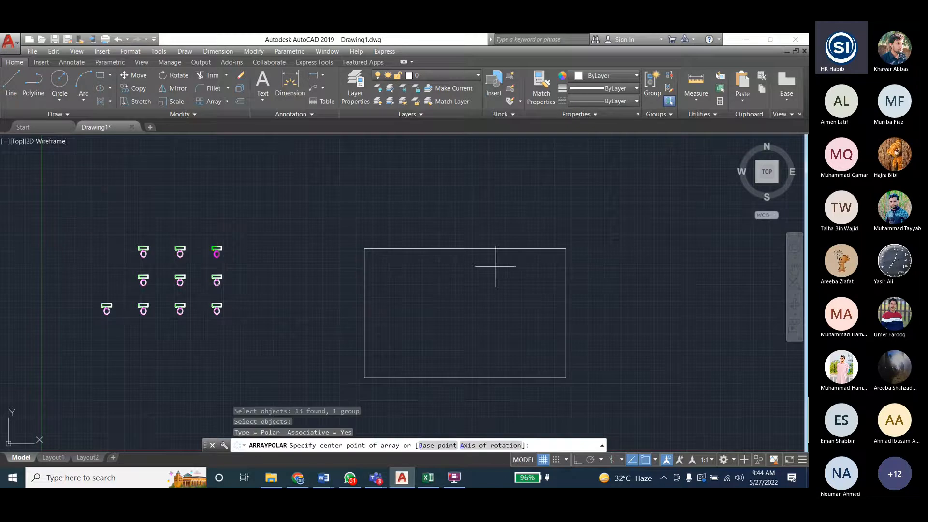
click(464, 312)
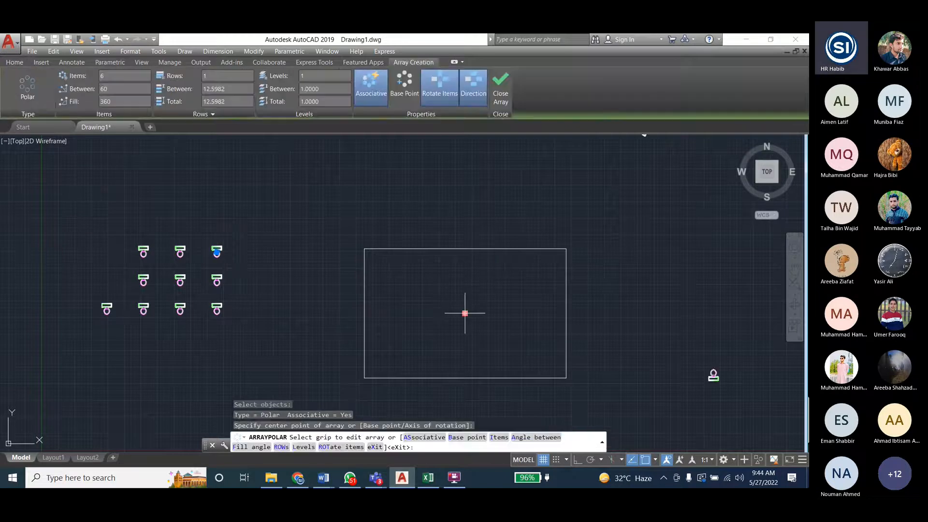
- Try to enter 0 at the polar array's option prompt
scroll(299, 281, down, 4)
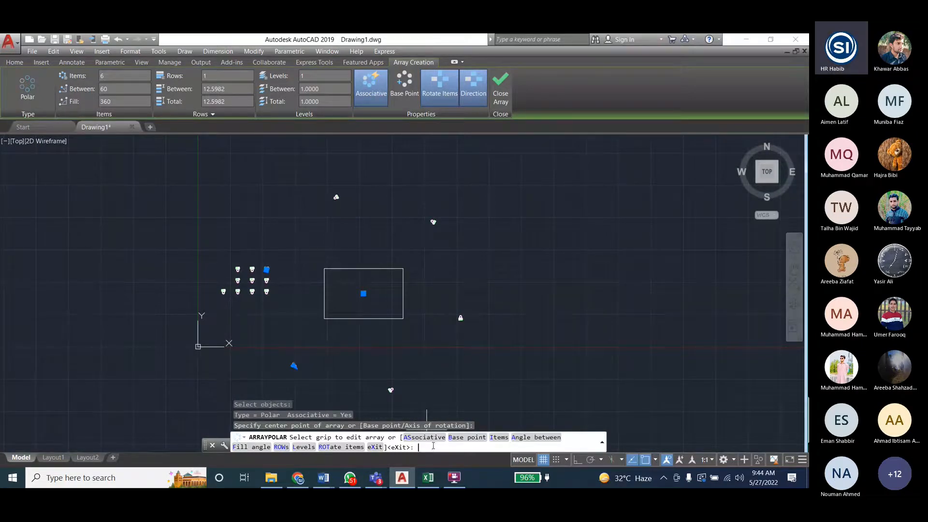
text(0)
key(Return)
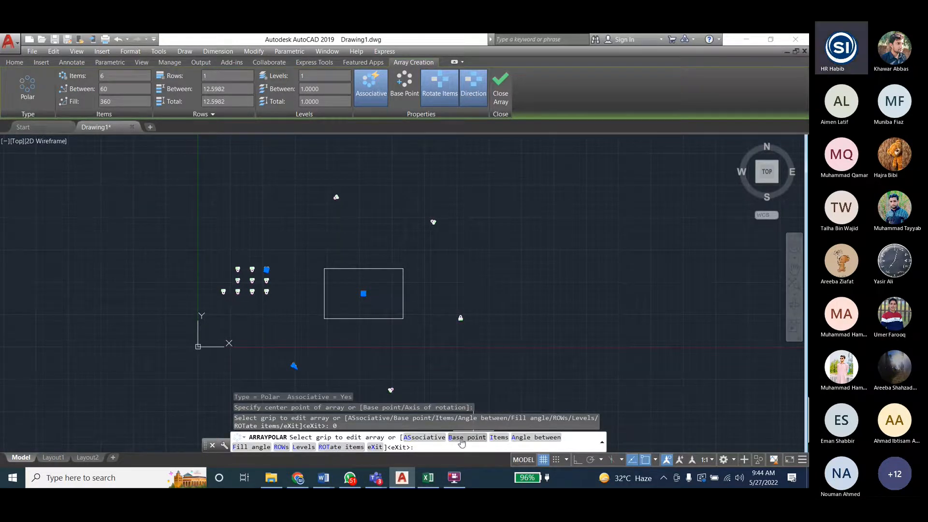
- Switch to the Engineering_Drawing_Lab_Student document in Word and read the manual's steps for creating a rectangular array
scroll(368, 210, up, 2)
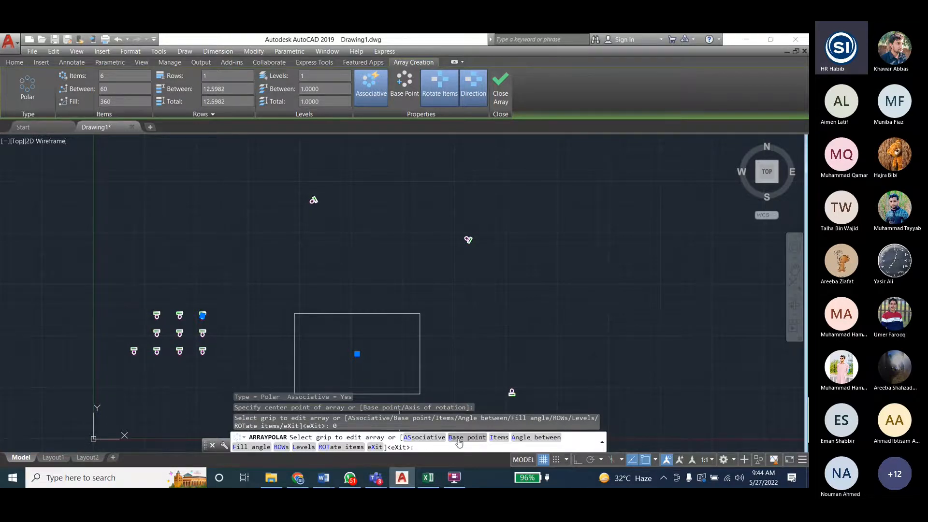
click(323, 477)
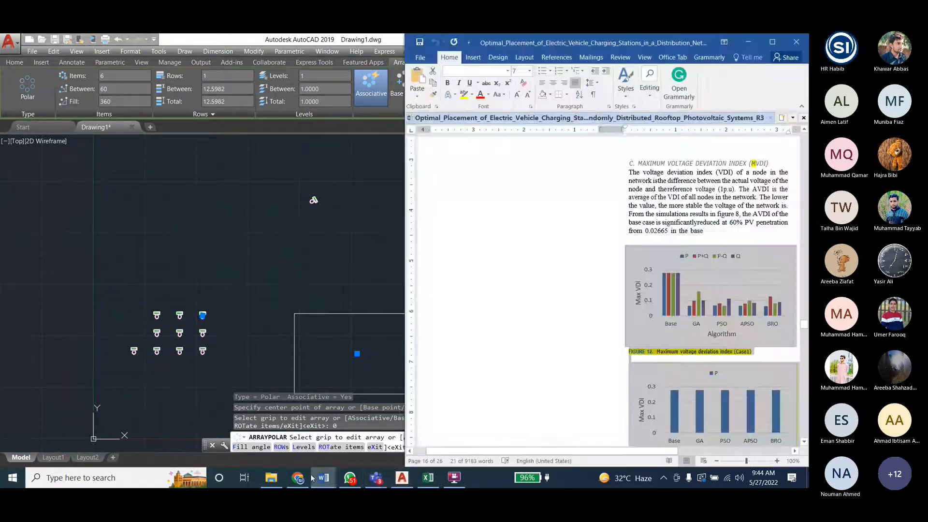
mouse_move(324, 476)
click(379, 437)
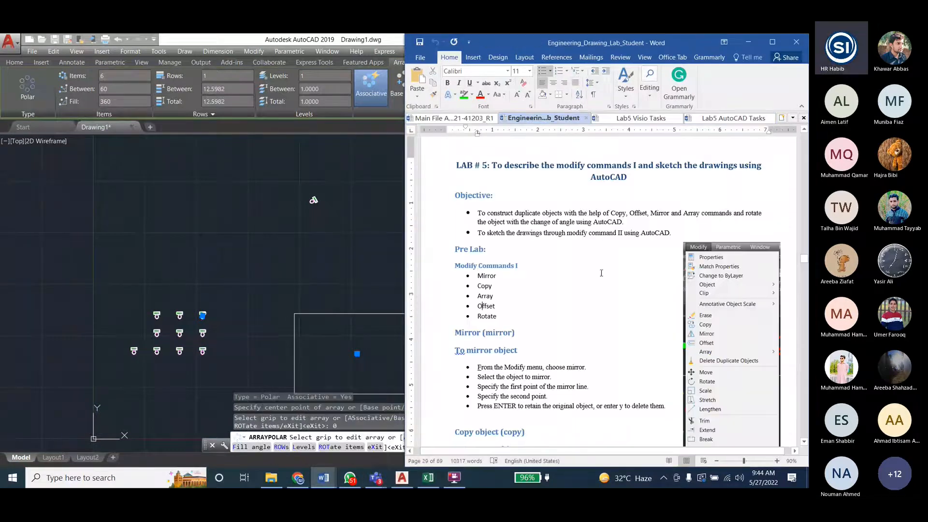
scroll(569, 305, down, 10)
scroll(569, 305, down, 5)
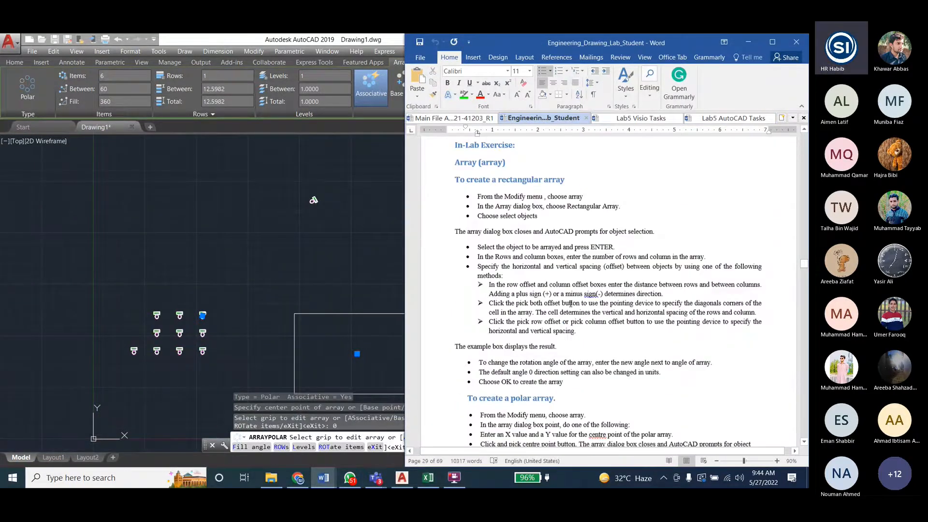
scroll(569, 304, up, 2)
drag(477, 259, 554, 259)
drag(495, 269, 602, 269)
click(587, 269)
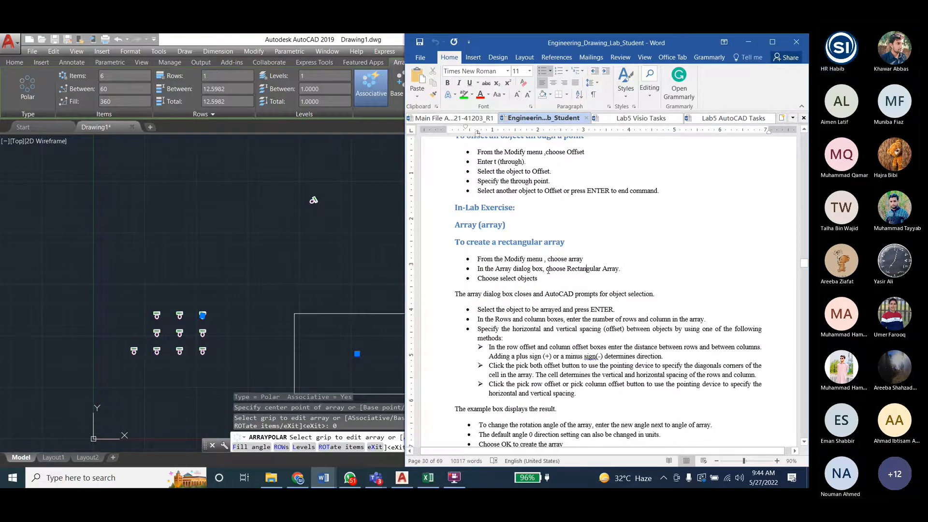
- Read the lab manual's instructions for creating a polar array, including how its centre point is specified
scroll(548, 271, down, 8)
drag(481, 236, 571, 236)
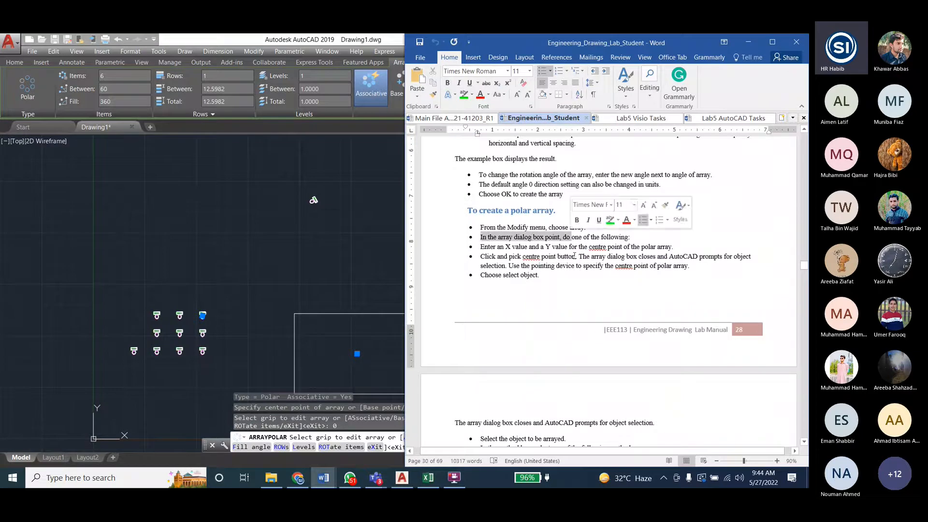
drag(480, 246, 654, 245)
click(658, 248)
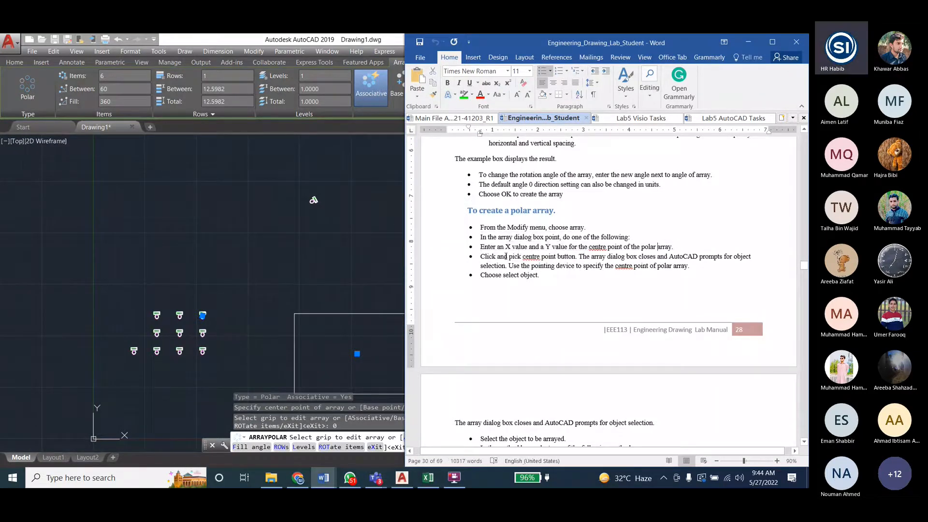
drag(505, 256, 669, 266)
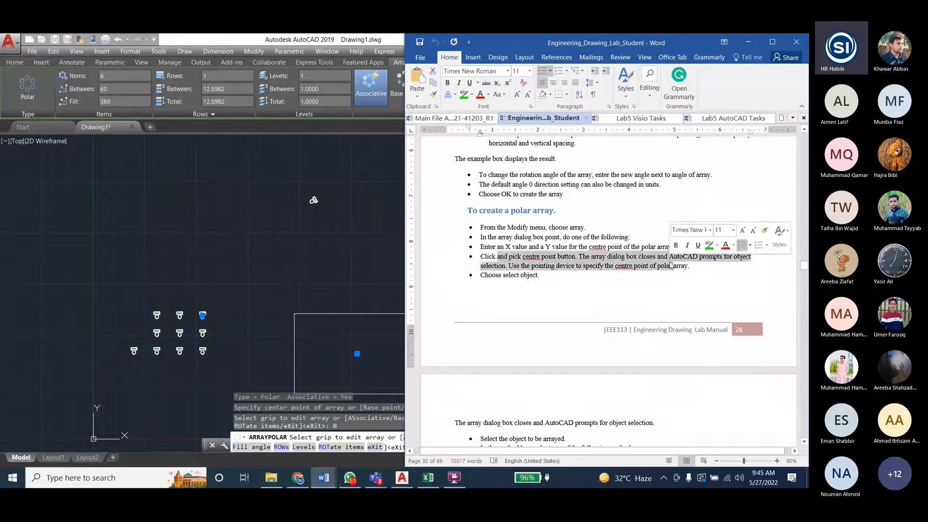
click(670, 265)
drag(480, 266, 689, 265)
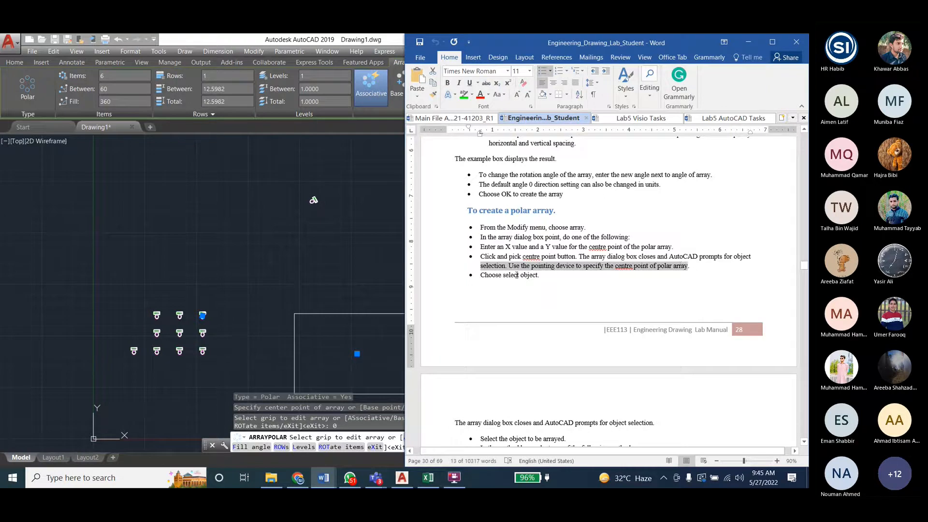
click(553, 273)
scroll(505, 275, down, 6)
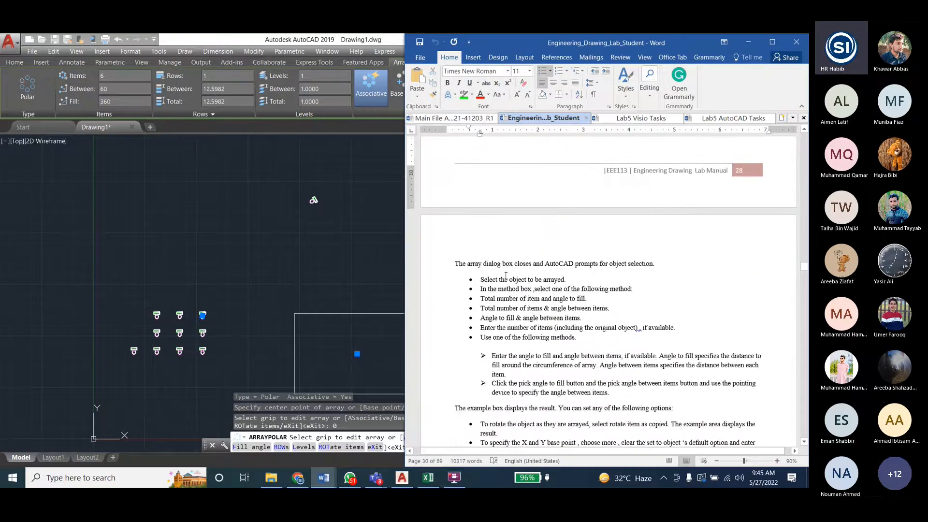
- Examine the manual's polar array methods for combining item count, angle to fill and angle between items
triple_click(505, 279)
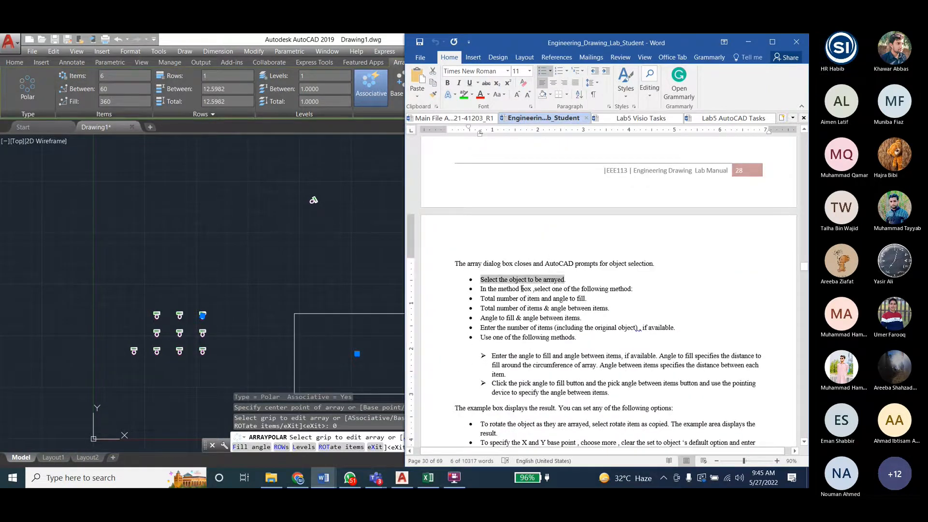
drag(480, 298, 541, 298)
drag(480, 308, 566, 311)
click(538, 313)
click(569, 317)
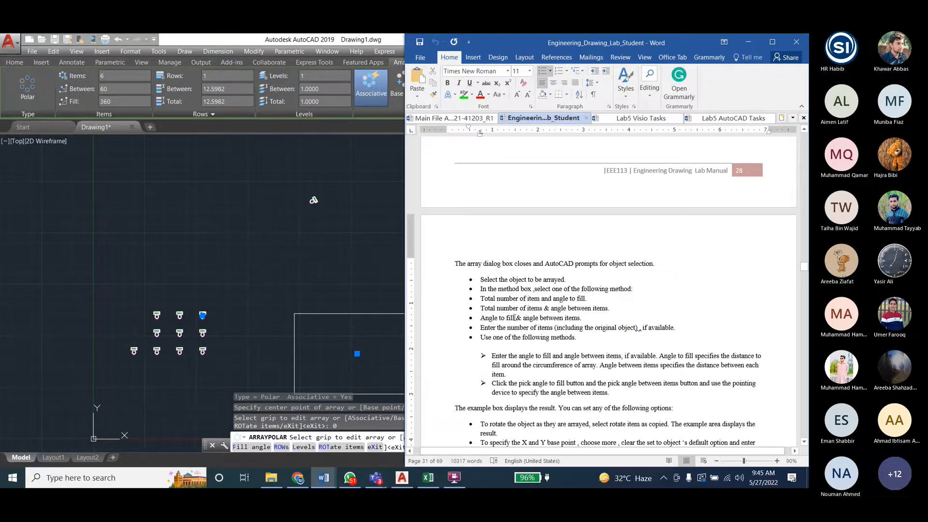
drag(480, 317, 581, 318)
drag(480, 327, 550, 337)
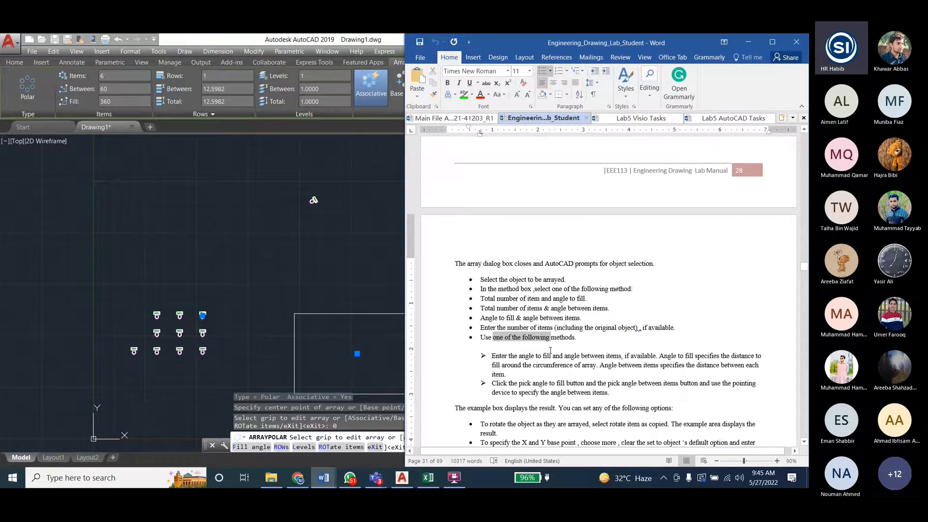
- Return to the AutoCAD drawing and end the polar array command around the rectangle
click(218, 41)
scroll(368, 278, down, 2)
scroll(322, 301, down, 2)
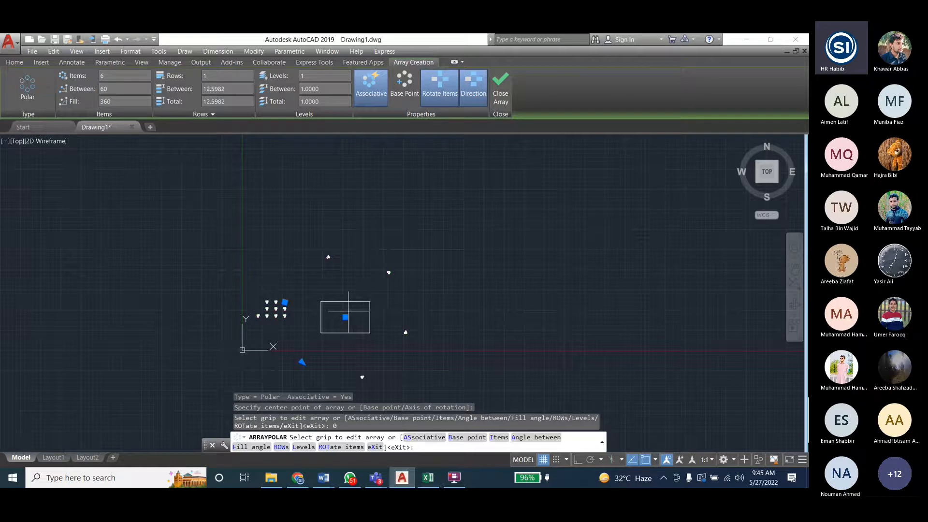
key(Escape)
- Switch to the Lab5 AutoCAD Tasks document in Word and find the example arrays made of circles
click(323, 478)
click(354, 435)
click(729, 119)
scroll(677, 270, down, 2)
ctrl+scroll(596, 307, down, 14)
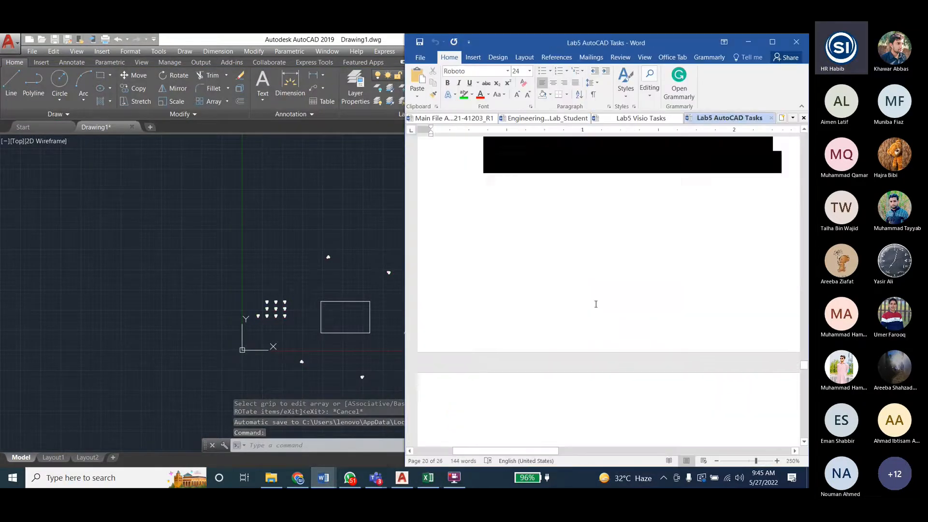
ctrl+scroll(597, 308, down, 11)
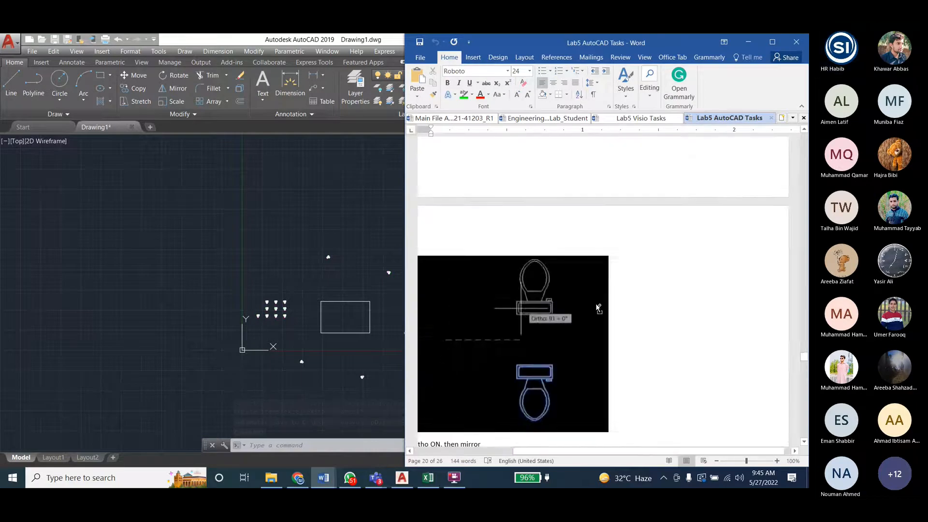
drag(804, 357, 804, 222)
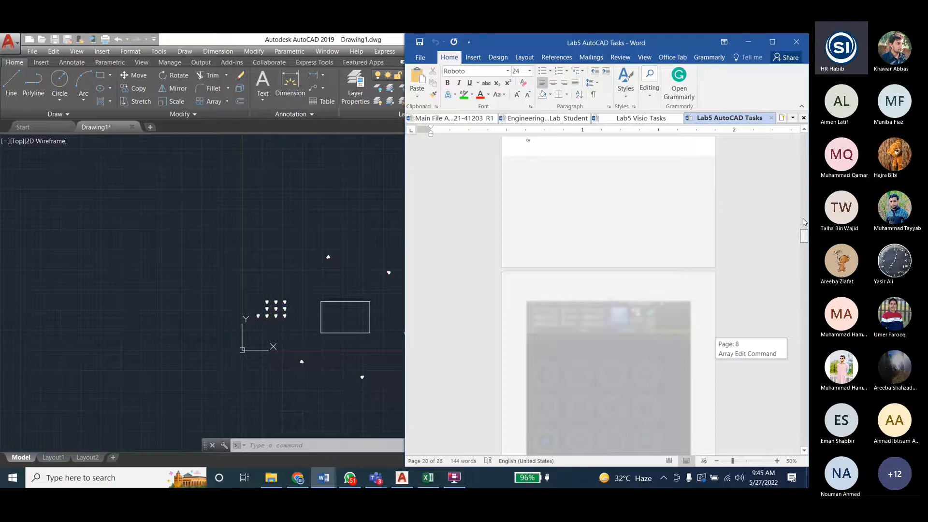
ctrl+scroll(609, 328, up, 2)
scroll(610, 327, down, 10)
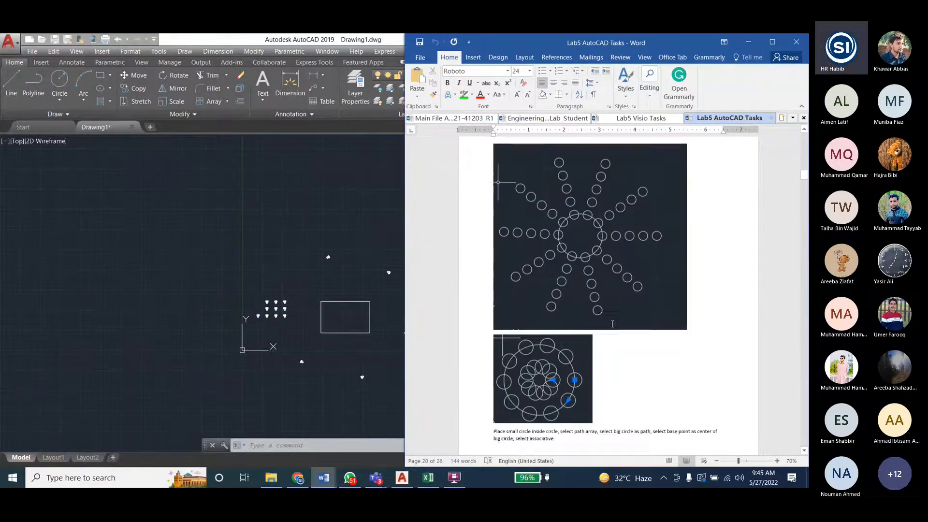
- Examine the circle path array instructions and the Array Edit example that replaces arrayed rectangles with circles
drag(494, 326, 573, 326)
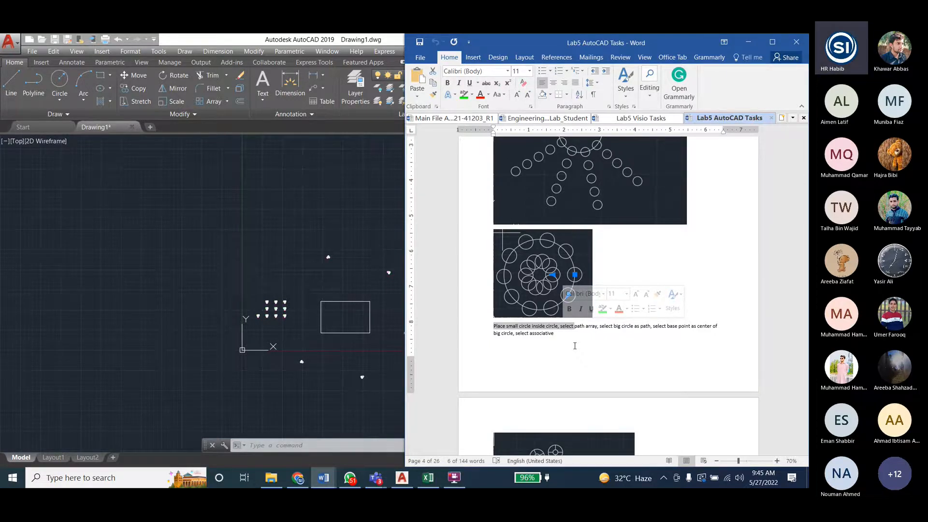
scroll(591, 313, down, 4)
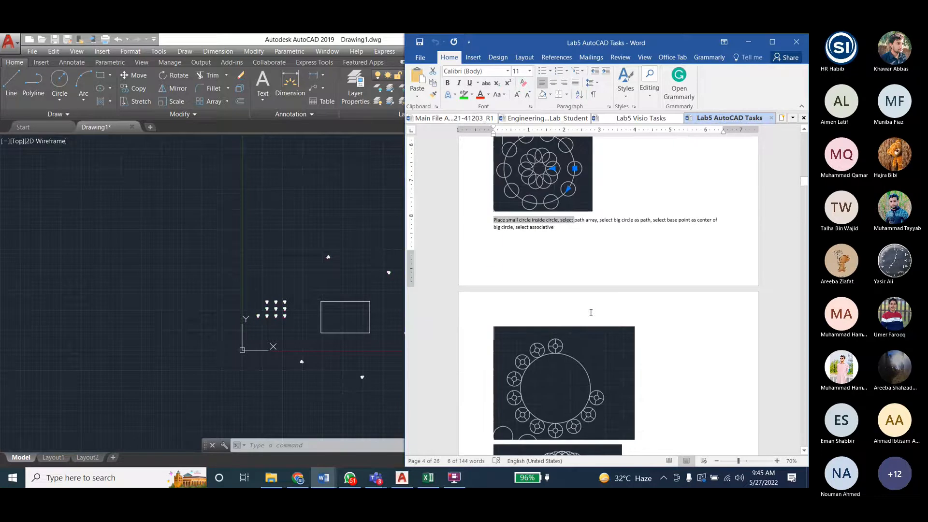
scroll(590, 313, down, 8)
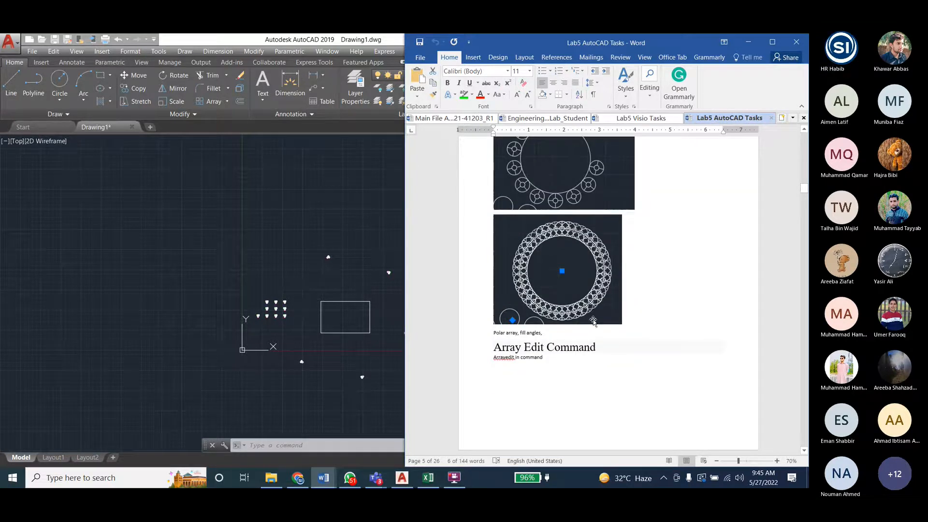
scroll(593, 321, down, 10)
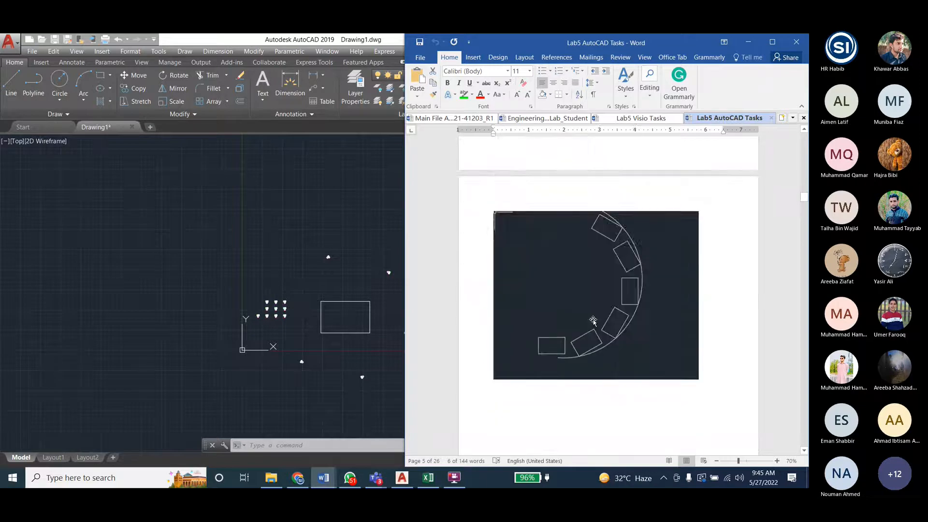
scroll(593, 321, down, 10)
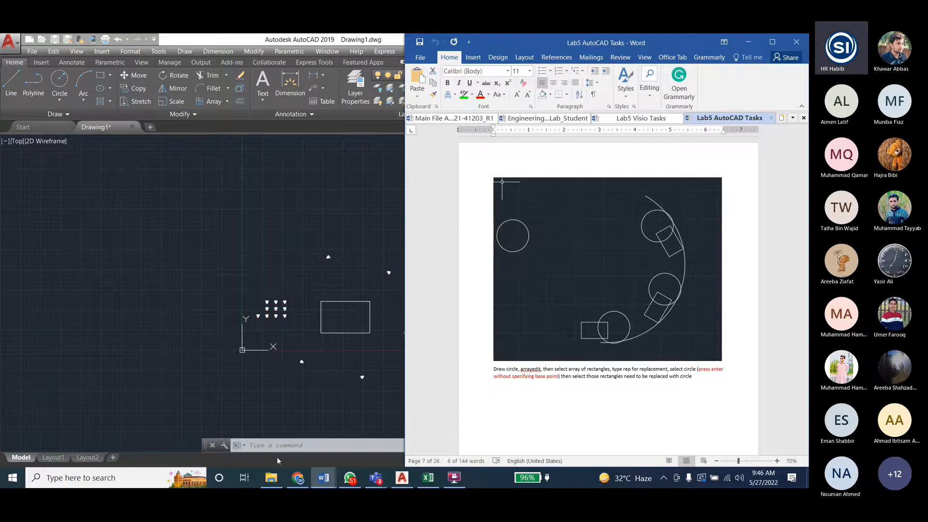
click(298, 447)
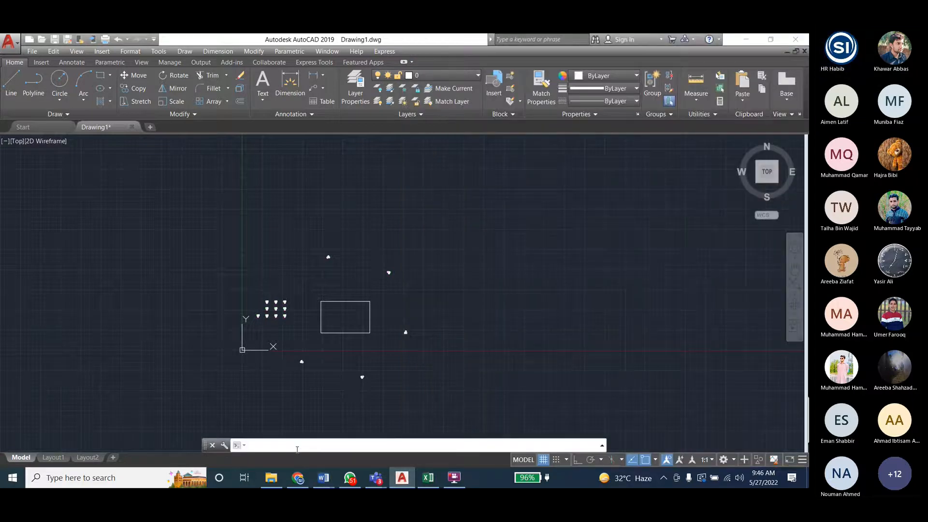
text(arrayedi)
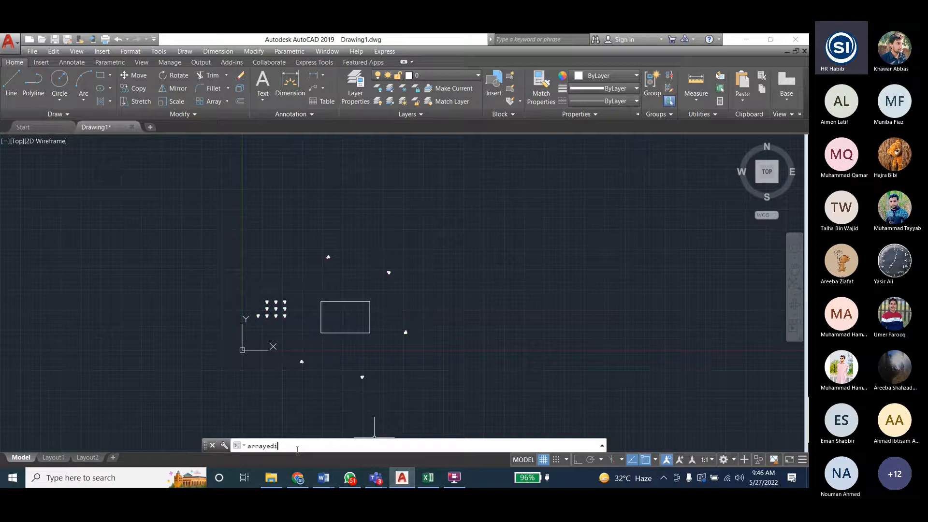
text(t)
key(Return)
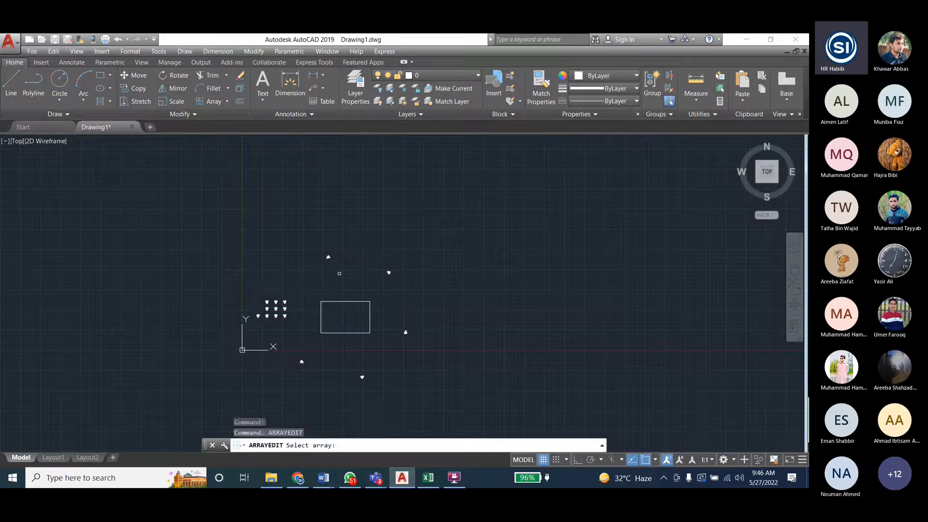
click(328, 256)
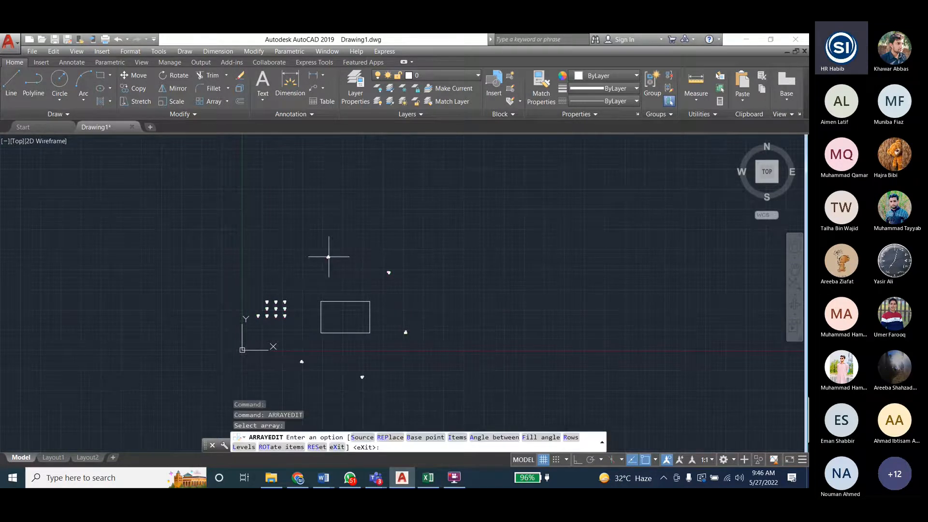
click(389, 436)
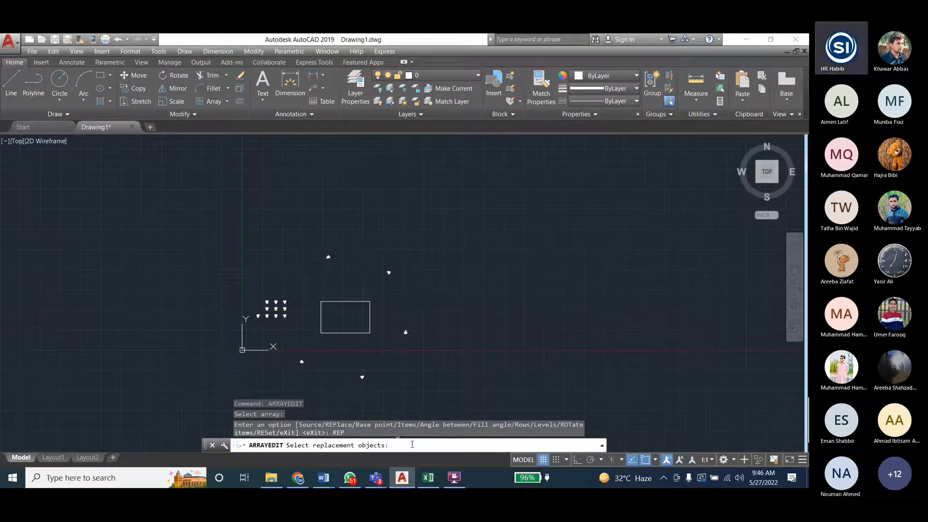
scroll(417, 299, up, 4)
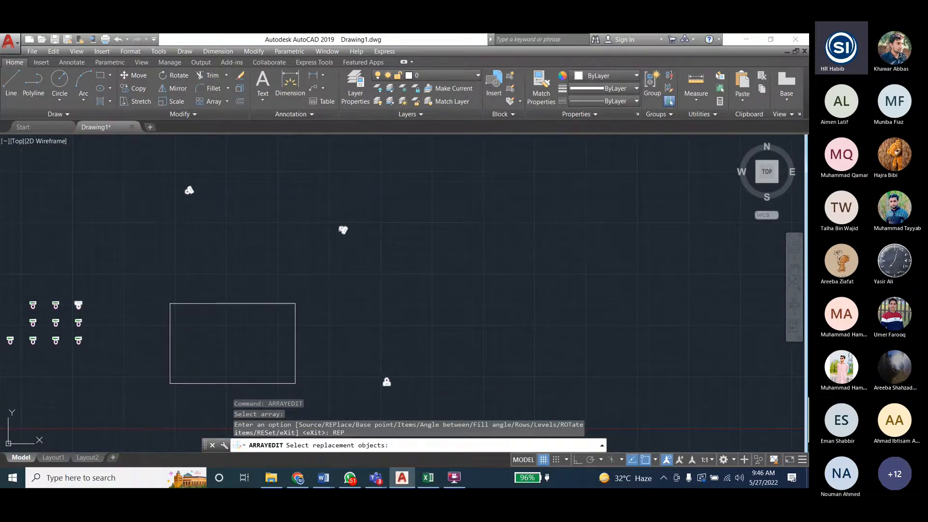
key(Escape)
key(Escape)
key(Escape)
- Draw a circle in the empty area up and to the right of the rectangle, outside the polar array
click(60, 83)
click(534, 195)
click(550, 211)
key(Escape)
key(Escape)
- Start Array Edit on the polar array of toilets with the Replace option, using the circle as replacement object and its centroid as base point
text(arrayedi)
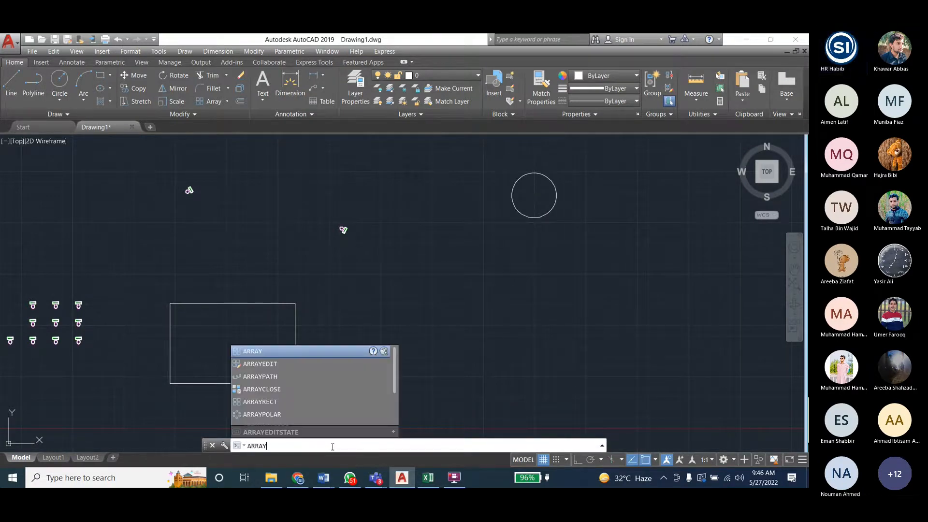
key(Return)
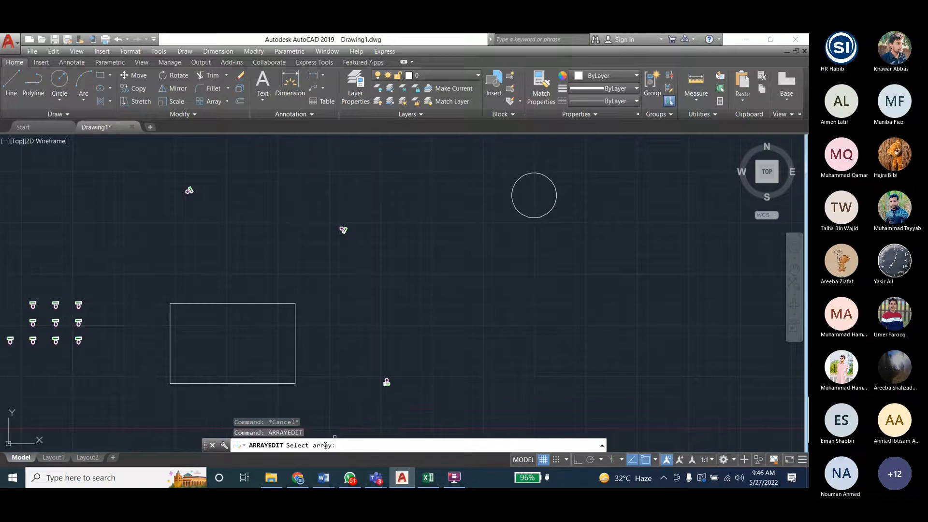
click(343, 229)
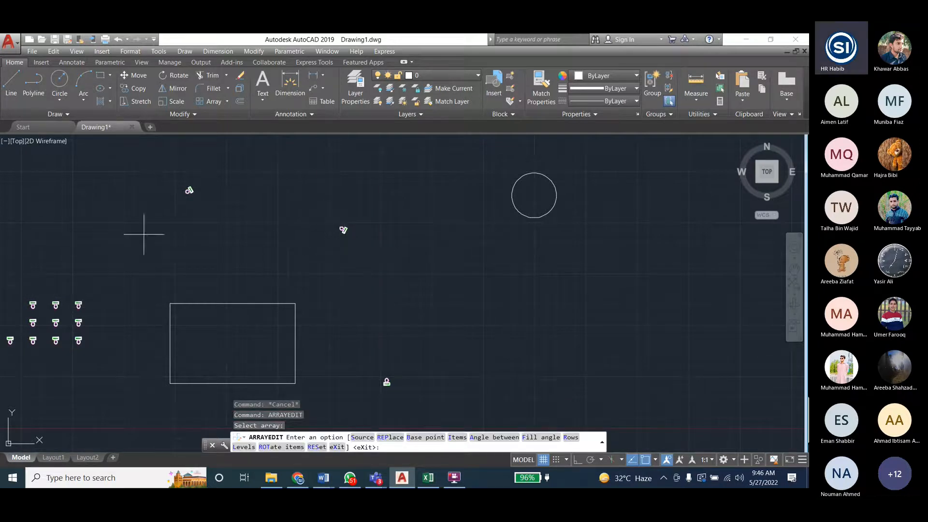
click(391, 442)
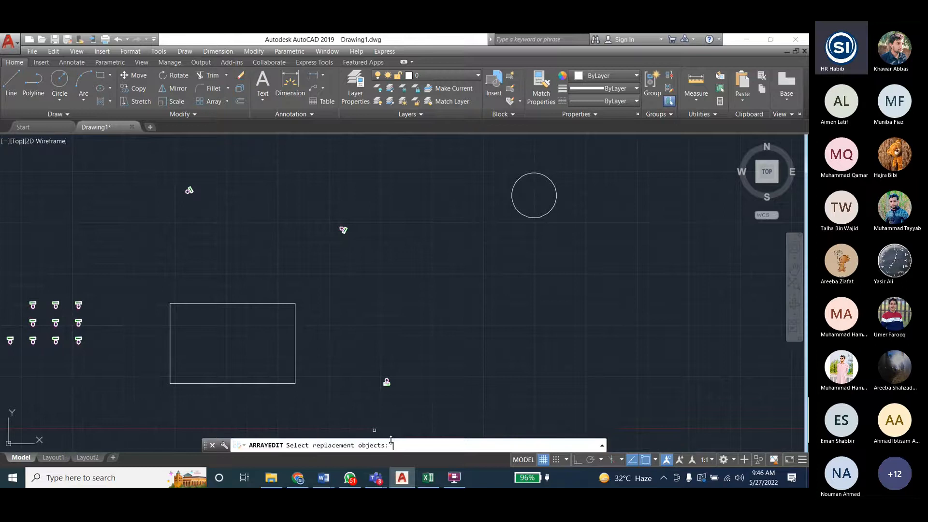
click(515, 217)
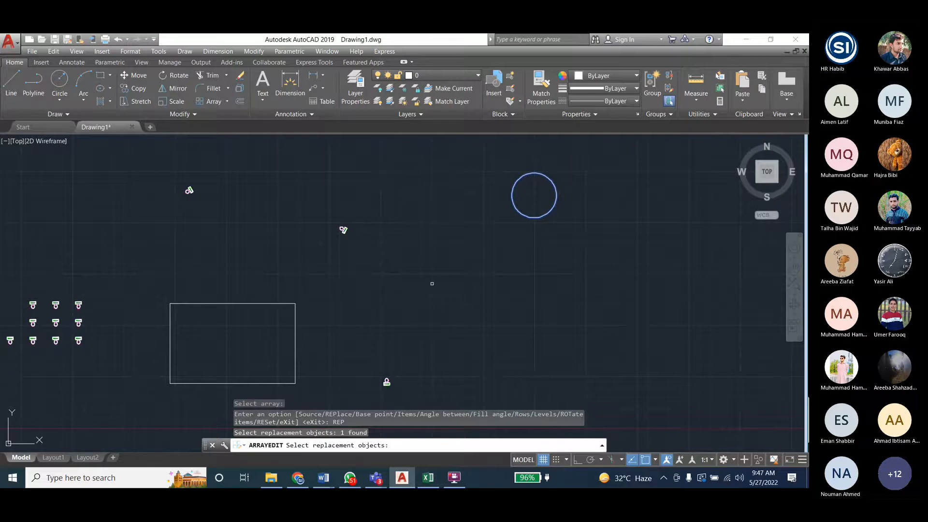
key(Return)
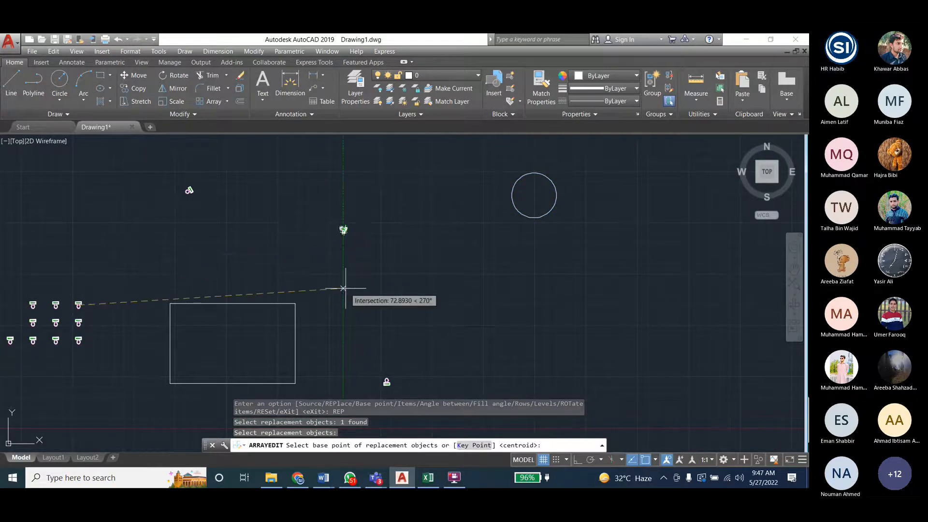
click(343, 288)
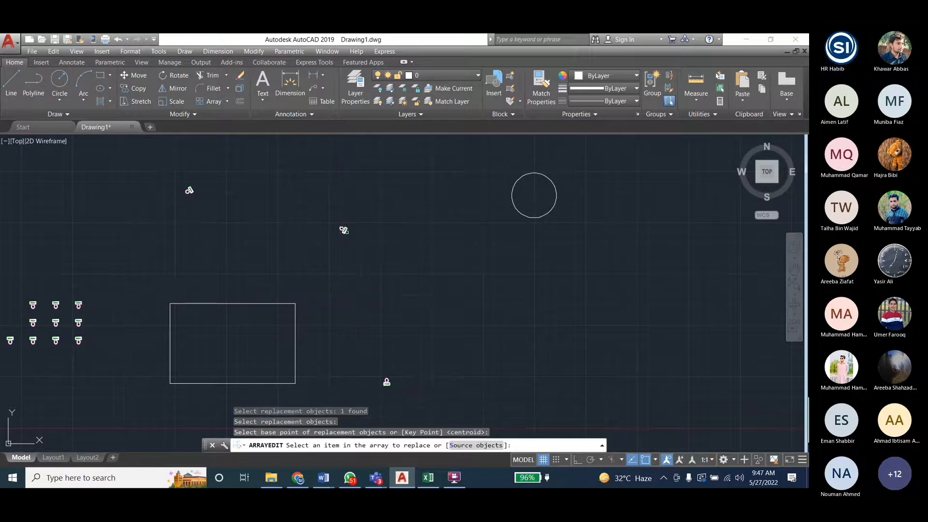
- Replace all six toilets of the polar array around the rectangle with the circle and end the Array Edit command
click(350, 251)
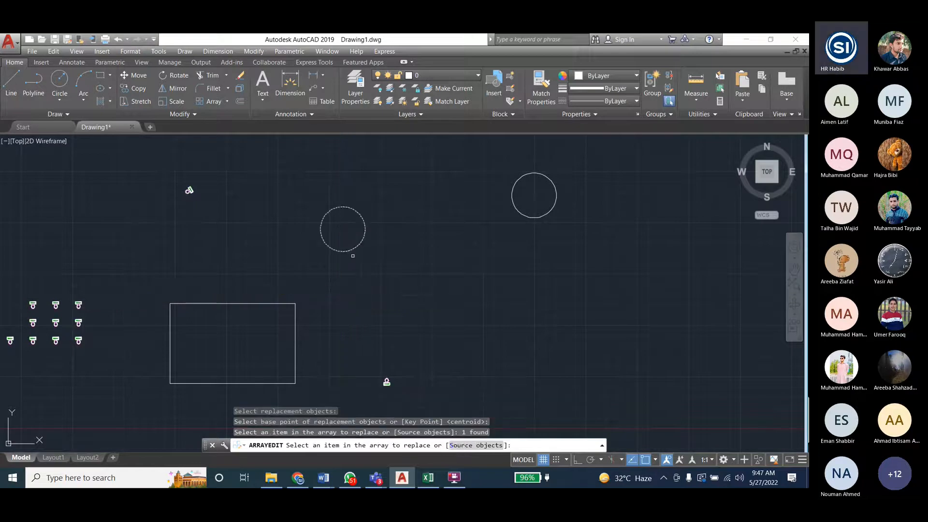
click(189, 190)
click(78, 305)
scroll(199, 266, down, 6)
scroll(205, 313, up, 2)
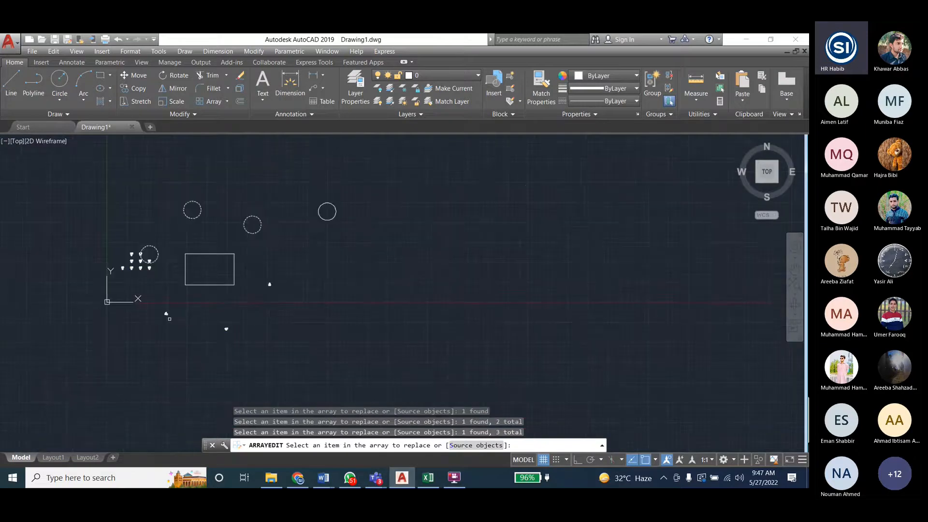
click(166, 313)
click(141, 281)
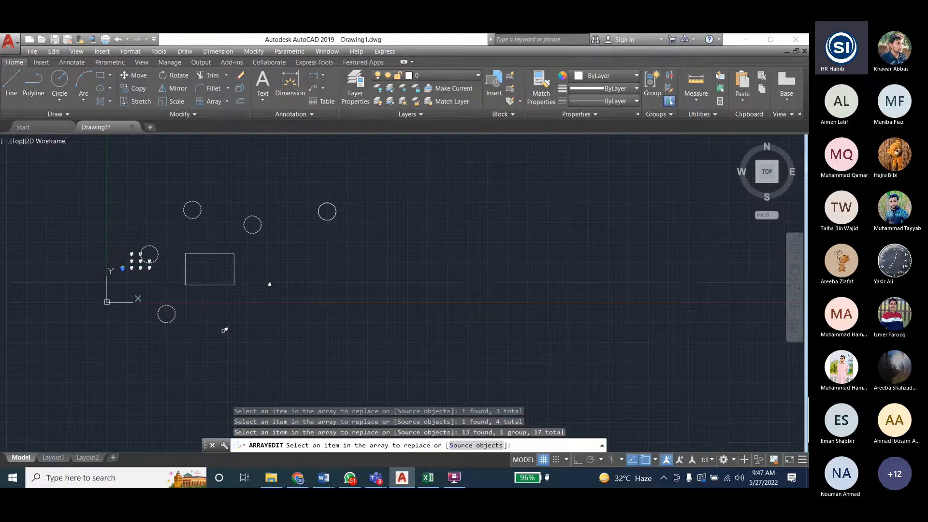
click(269, 284)
click(226, 329)
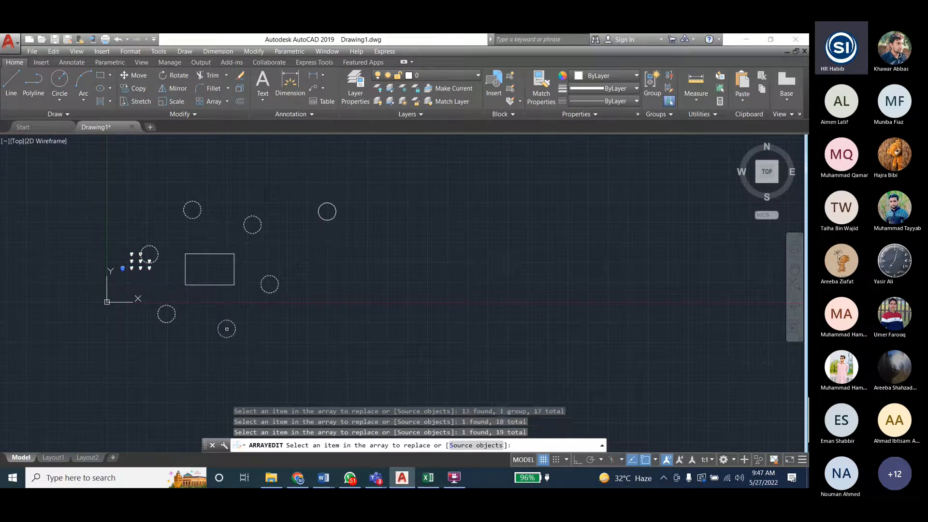
key(Escape)
key(Escape)
key(Escape)
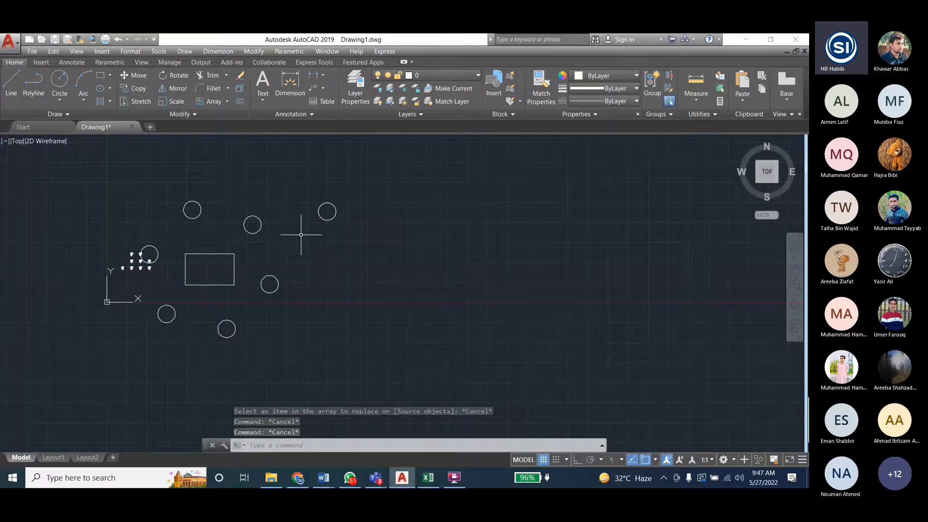
- Consult the circle replacement example in the Lab5 AutoCAD Tasks document in Word and return to the AutoCAD drawing
mouse_move(323, 478)
click(363, 434)
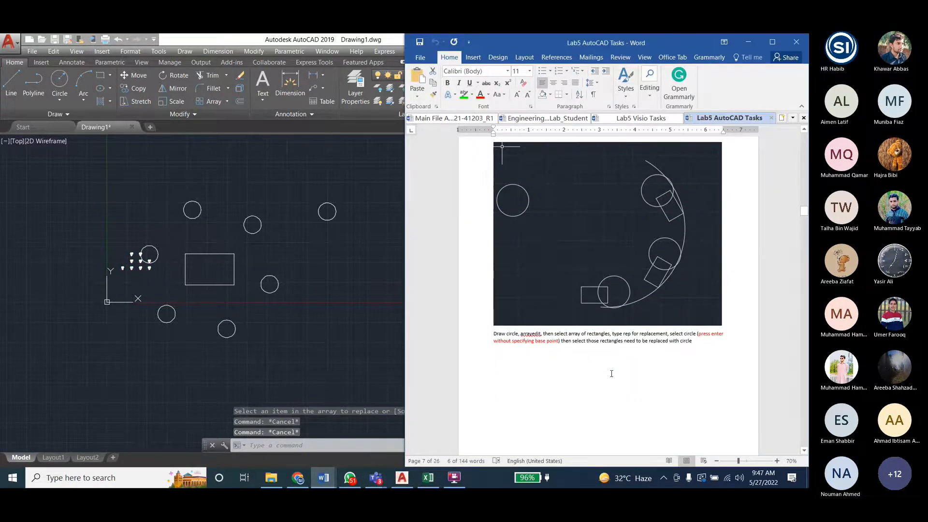
click(59, 75)
click(479, 271)
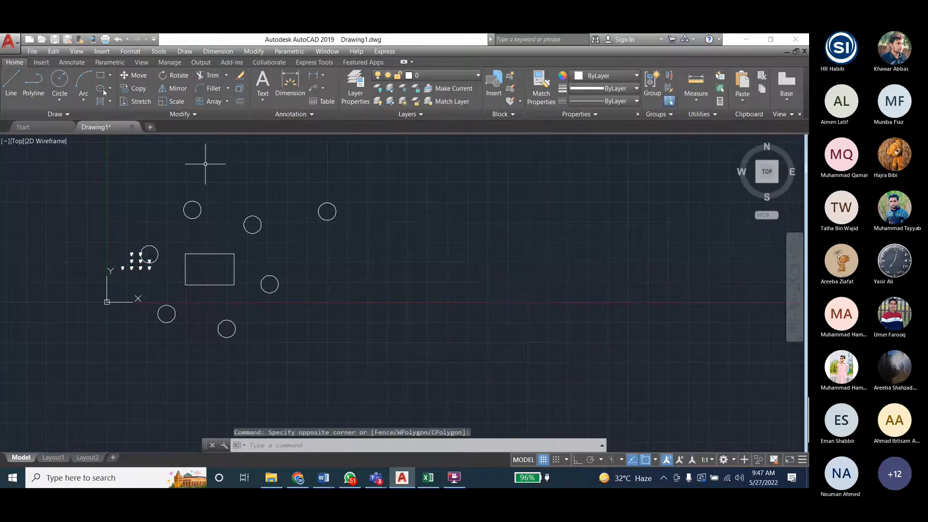
click(59, 80)
click(439, 223)
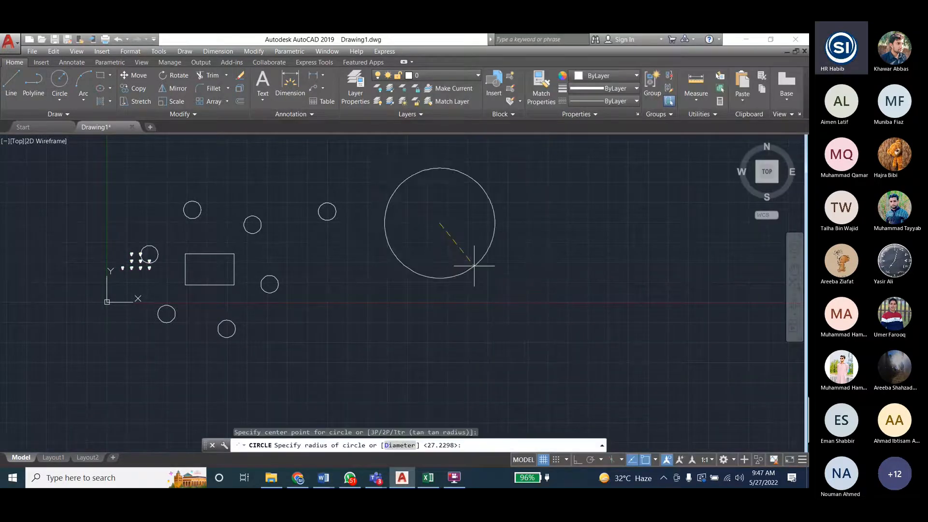
key(Escape)
- Draw a large circle in the empty area to the right of the replaced array and the small source circle
key(Return)
click(495, 259)
click(532, 354)
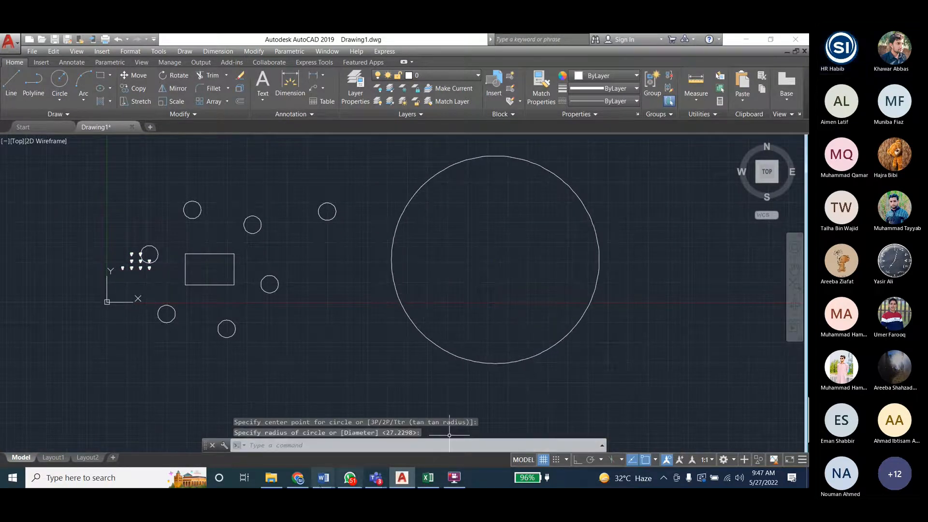
- Highlight the note about pressing enter without specifying a base point in the Word document, and return to the AutoCAD drawing
mouse_move(324, 477)
click(344, 436)
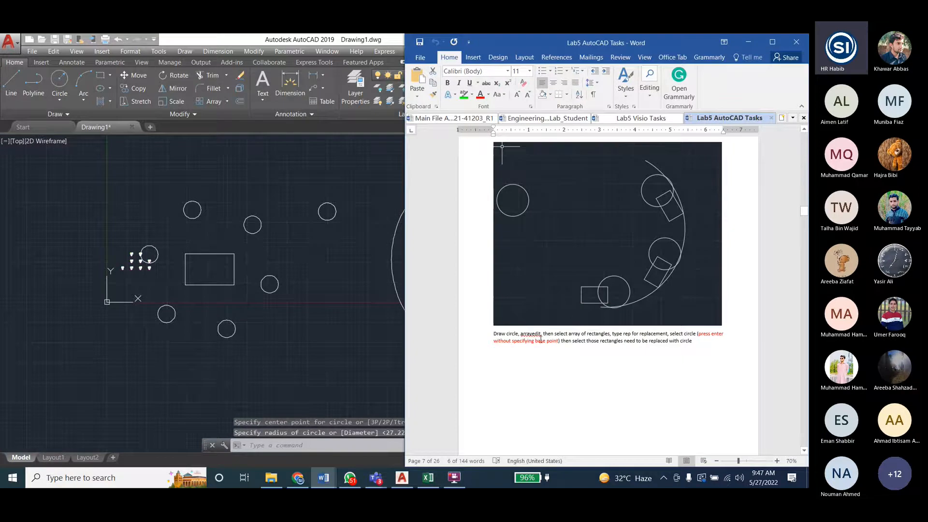
drag(711, 336, 558, 341)
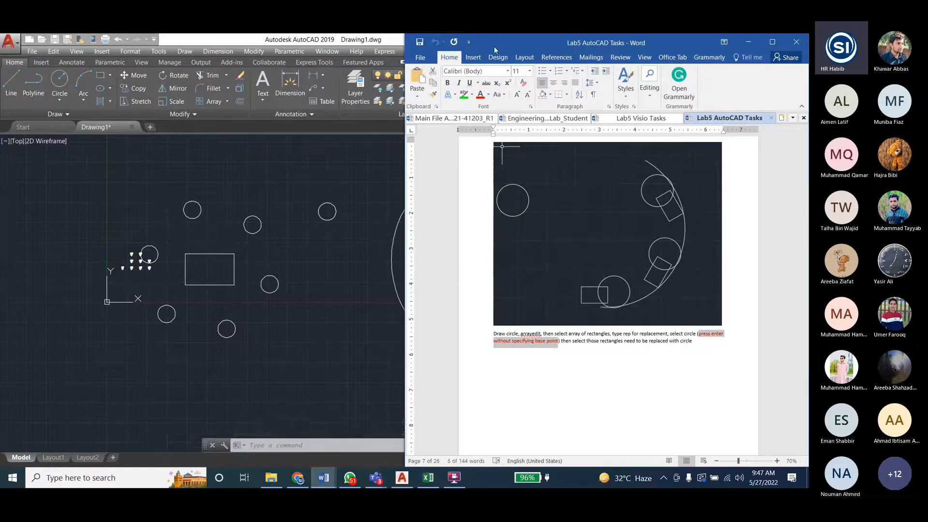
click(225, 37)
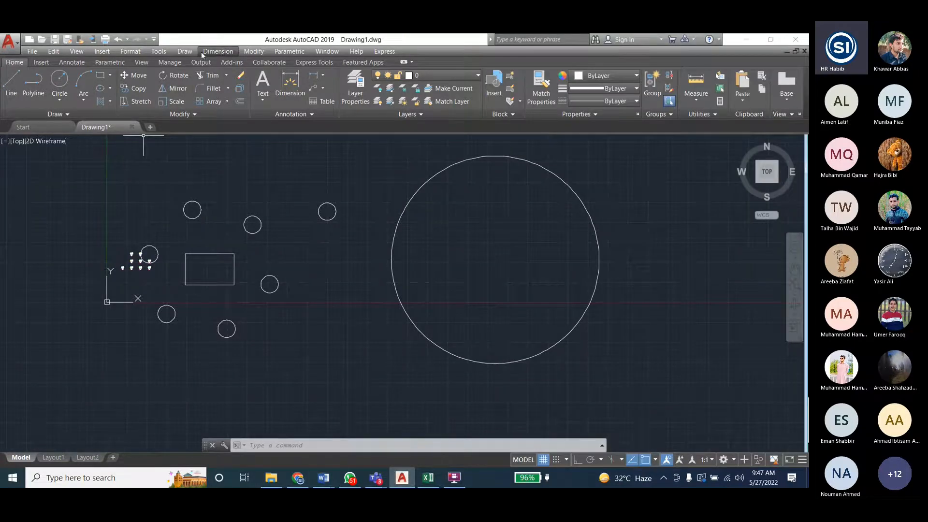
- Start a polar array with the lower-left grouped toilet of the rectangular arrangement as its only source object
click(235, 51)
mouse_move(253, 51)
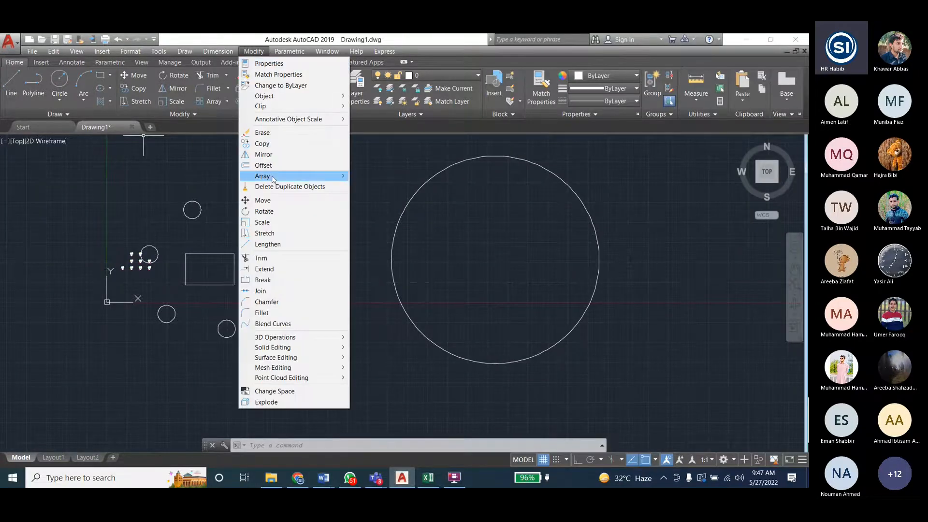
mouse_move(272, 177)
click(377, 199)
scroll(130, 265, up, 5)
click(99, 279)
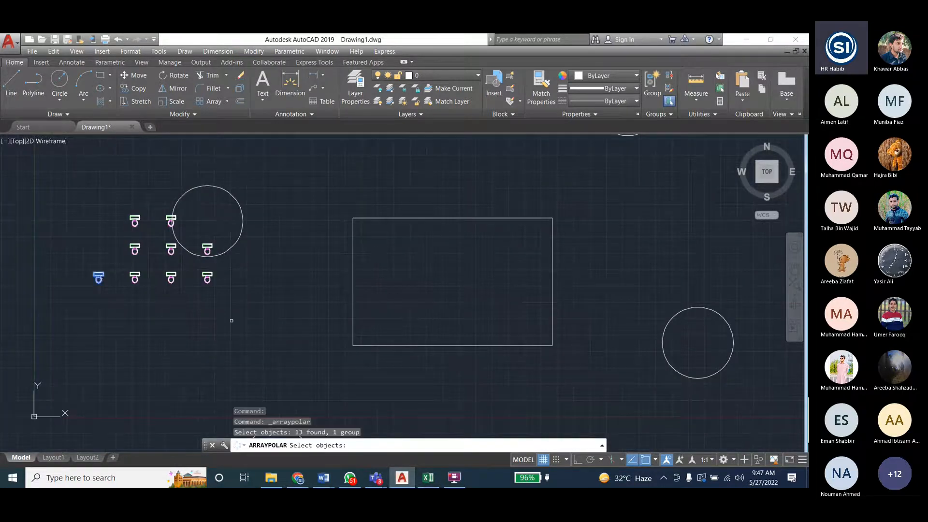
scroll(122, 314, down, 6)
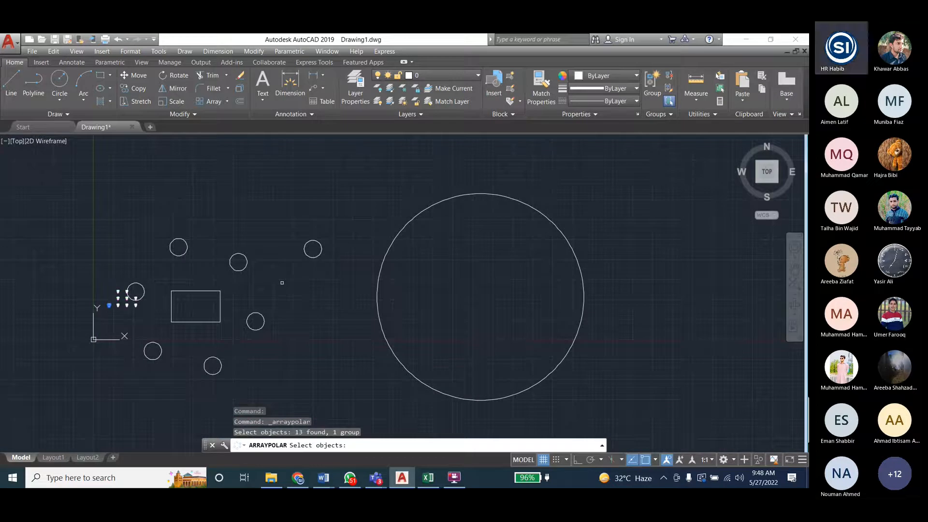
key(Return)
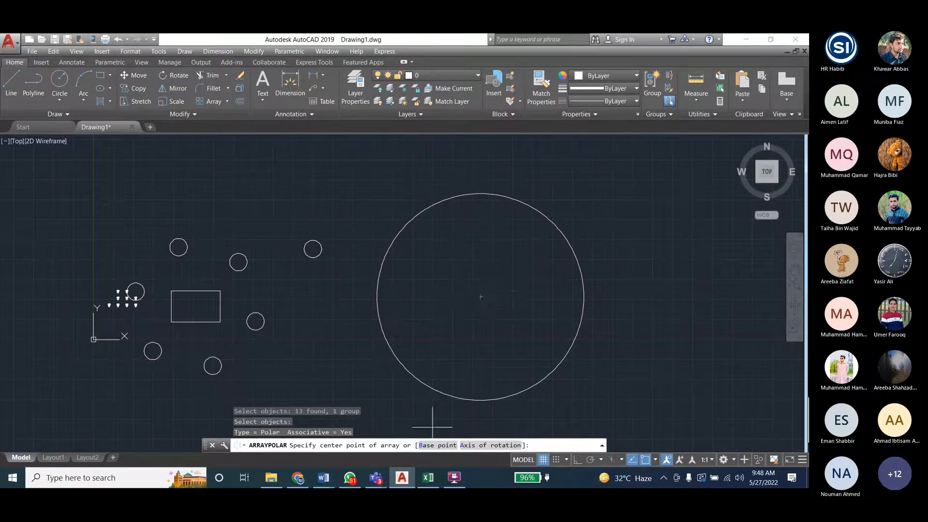
- Recheck the Word instructions, return to AutoCAD and finish the polar array with default settings around the large circle's centre
mouse_move(323, 477)
click(356, 432)
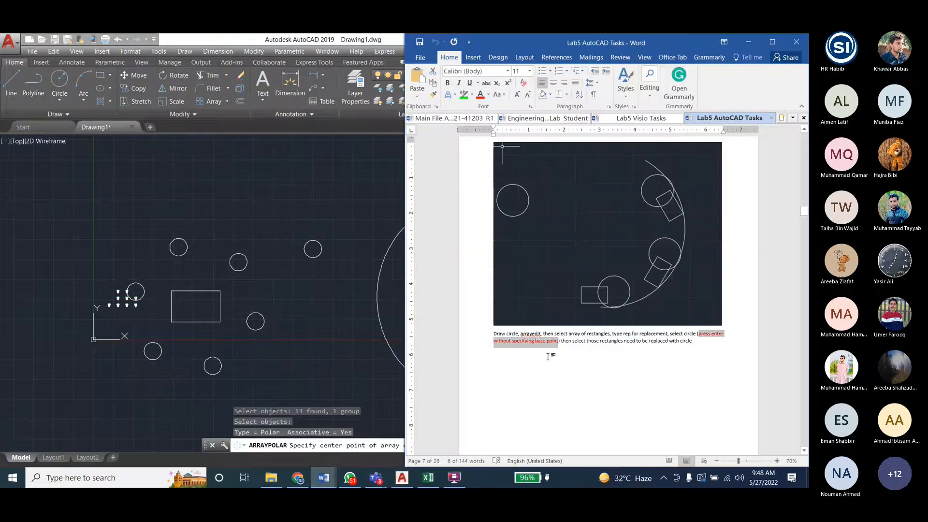
click(751, 41)
key(Return)
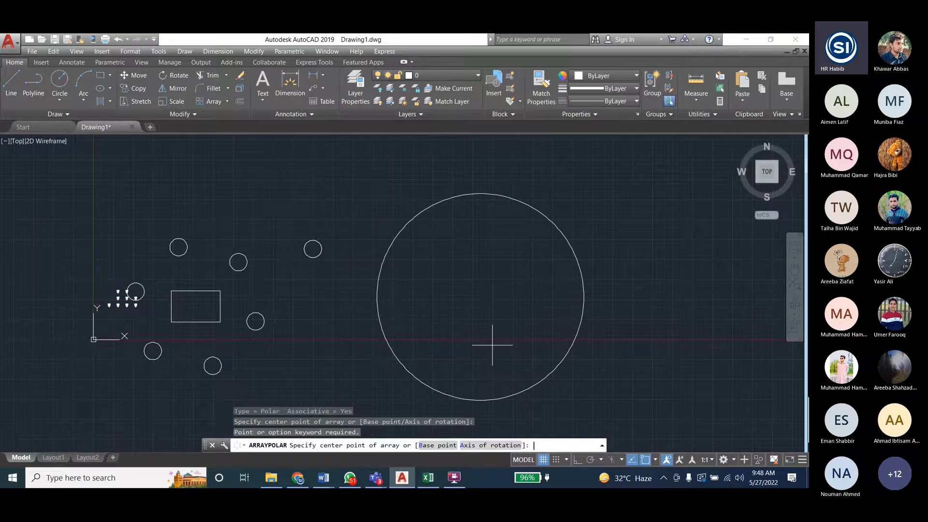
key(Return)
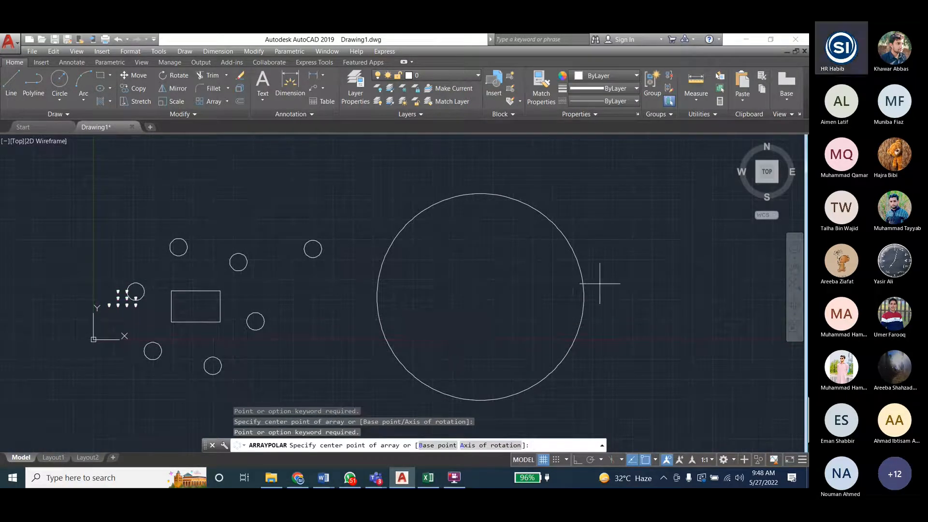
click(480, 296)
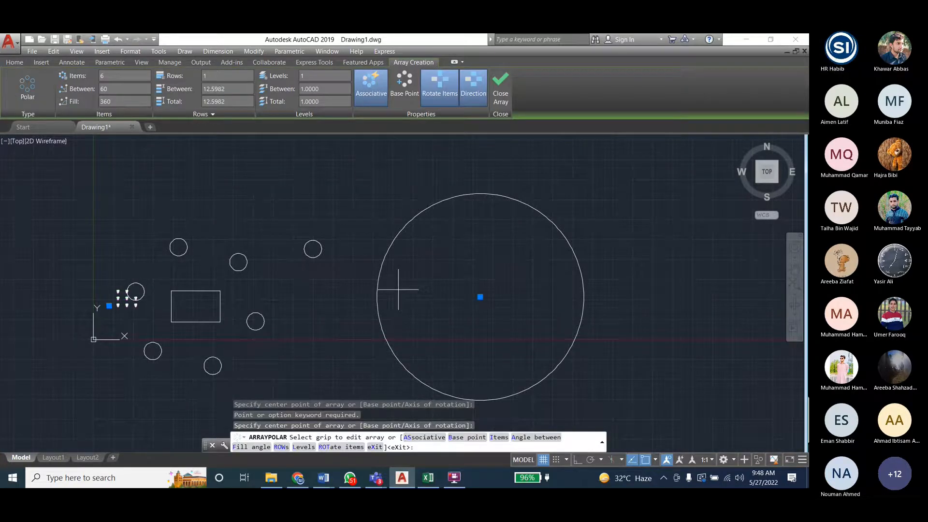
scroll(398, 290, down, 2)
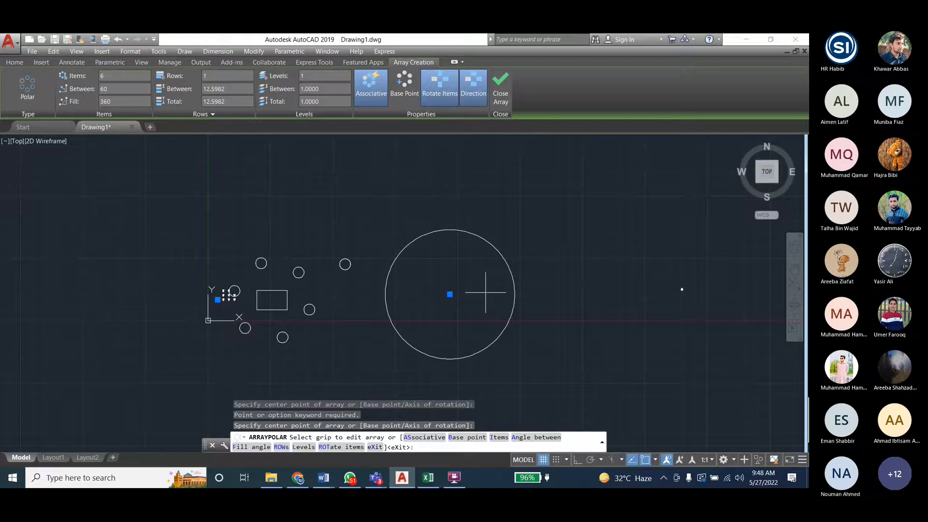
key(Return)
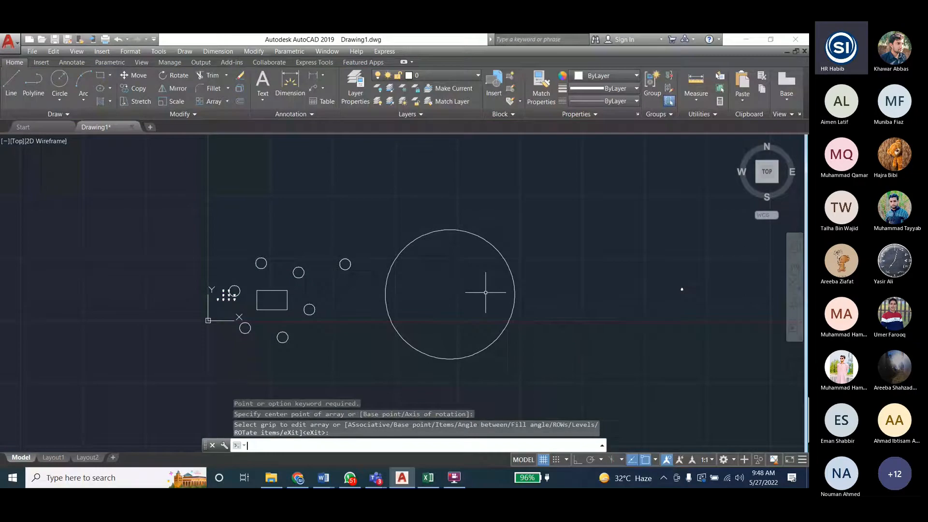
- Select the polar array around the large circle and examine its items, rows, levels and editing options
scroll(447, 280, down, 4)
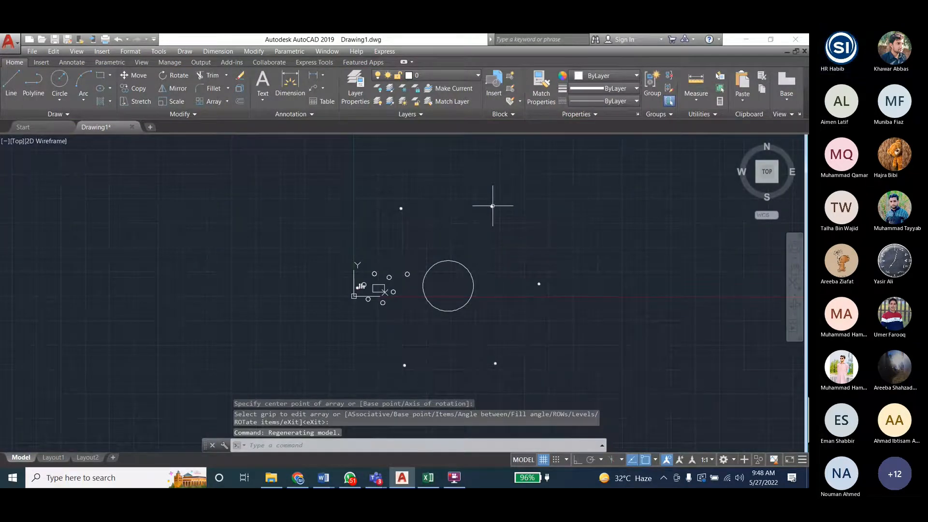
click(492, 205)
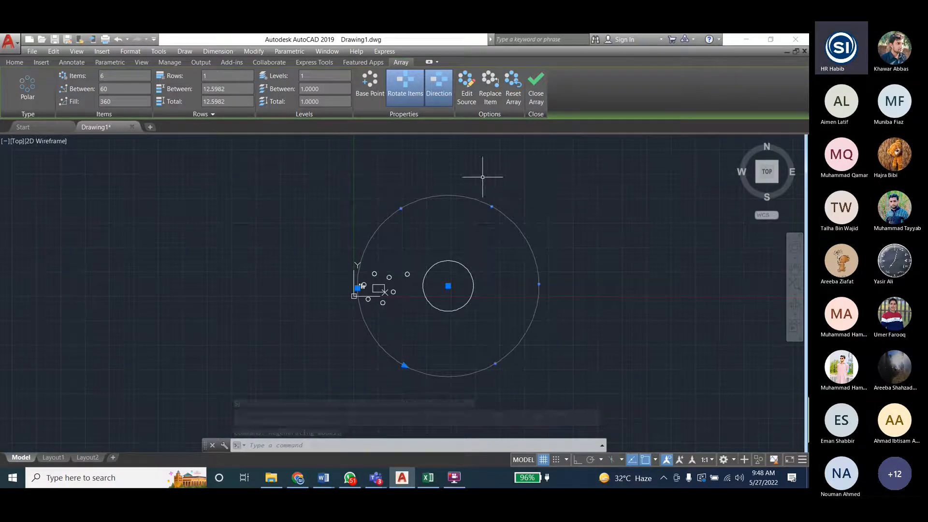
click(507, 92)
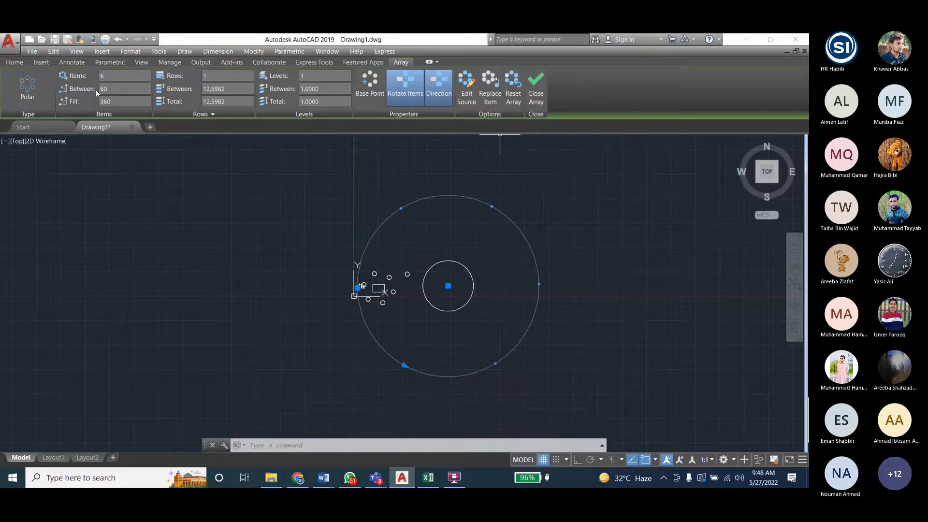
scroll(425, 224, up, 2)
scroll(374, 214, down, 2)
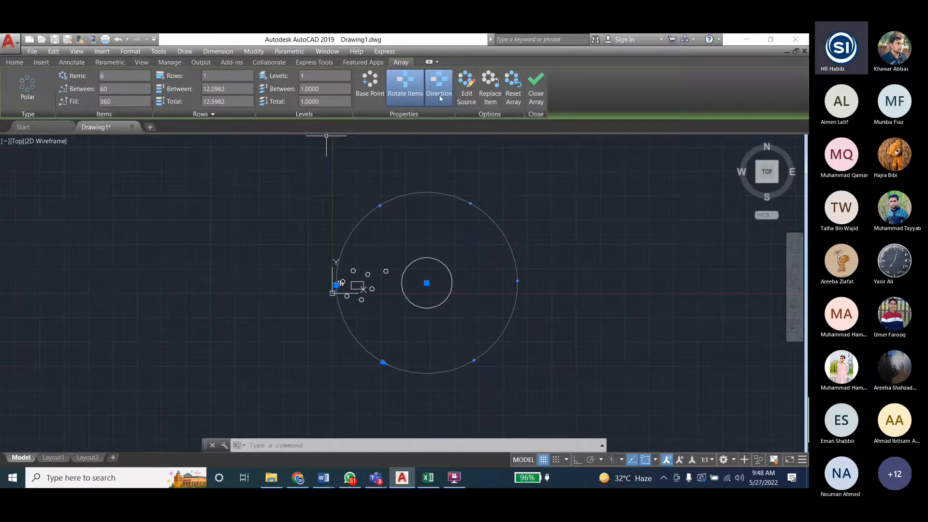
click(472, 93)
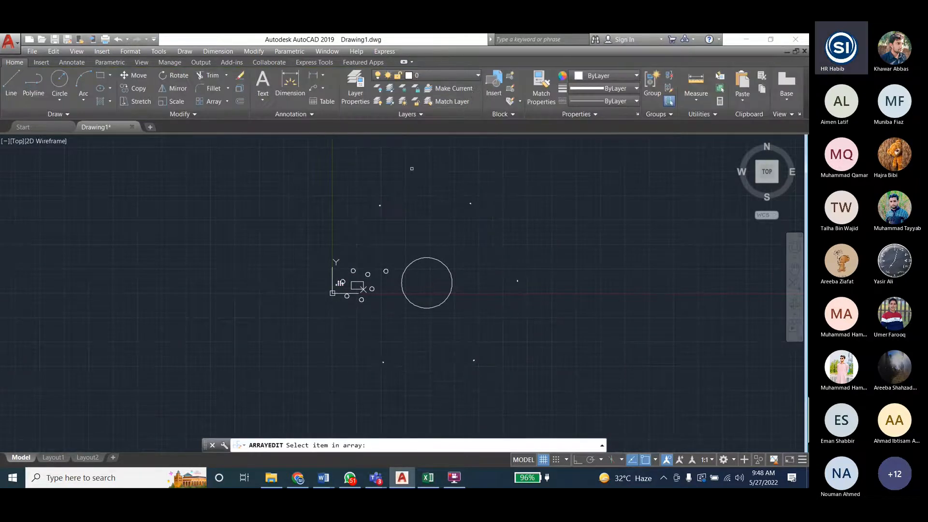
scroll(195, 239, down, 12)
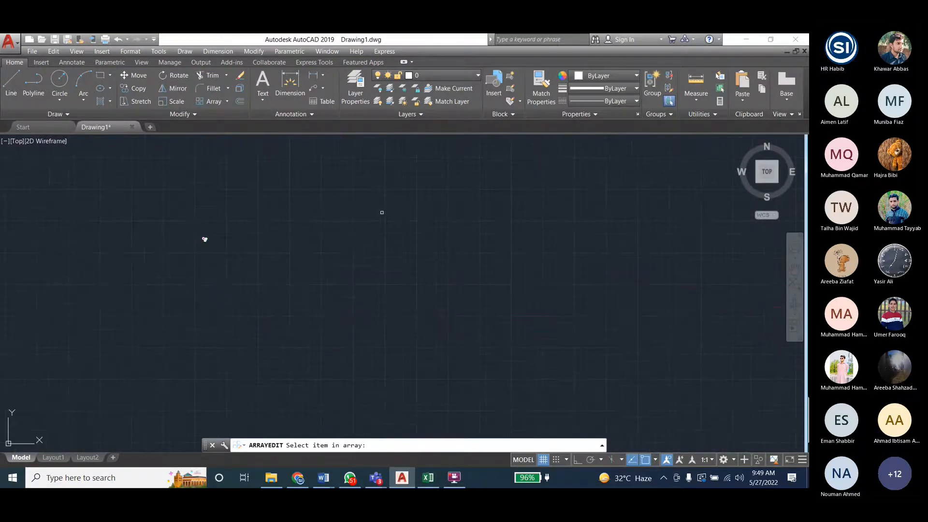
scroll(374, 203, up, 6)
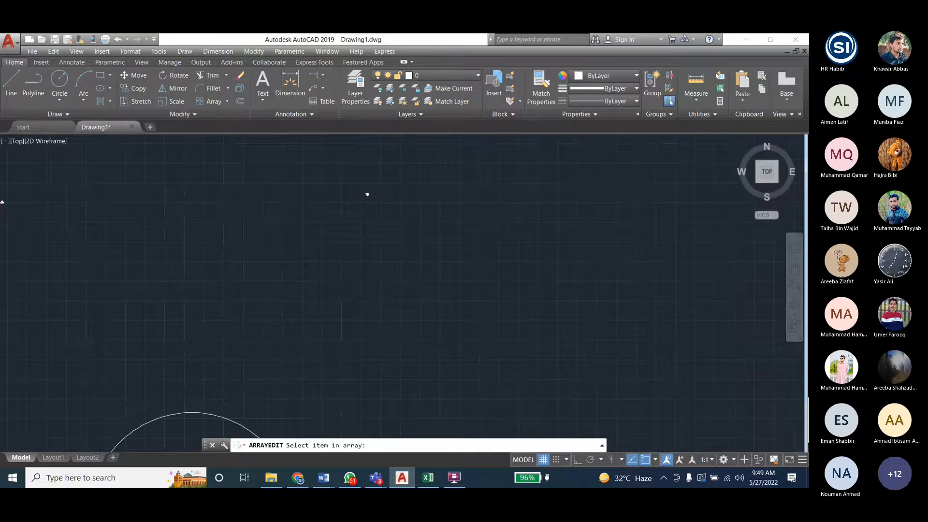
scroll(368, 194, down, 5)
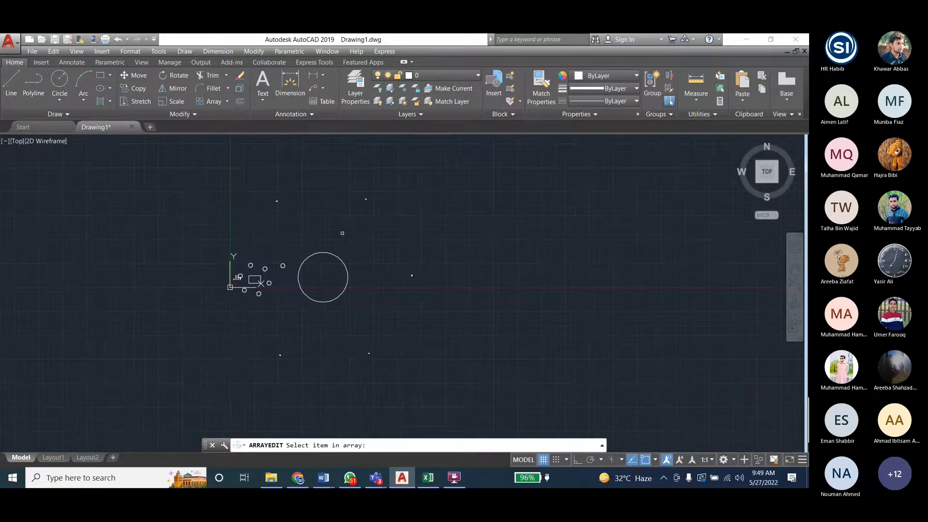
key(Escape)
key(Escape)
key(Escape)
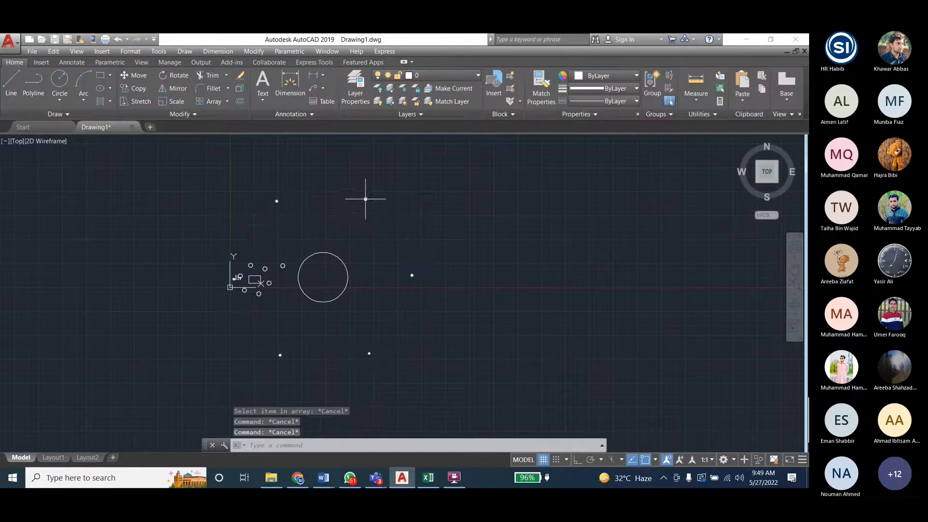
- Reselect the polar array of toilets surrounding the large circle for editing
click(365, 199)
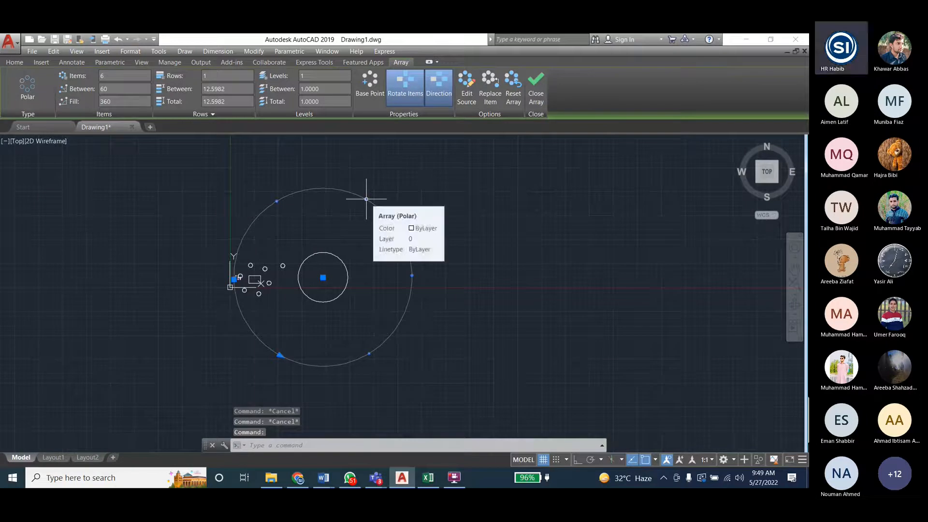
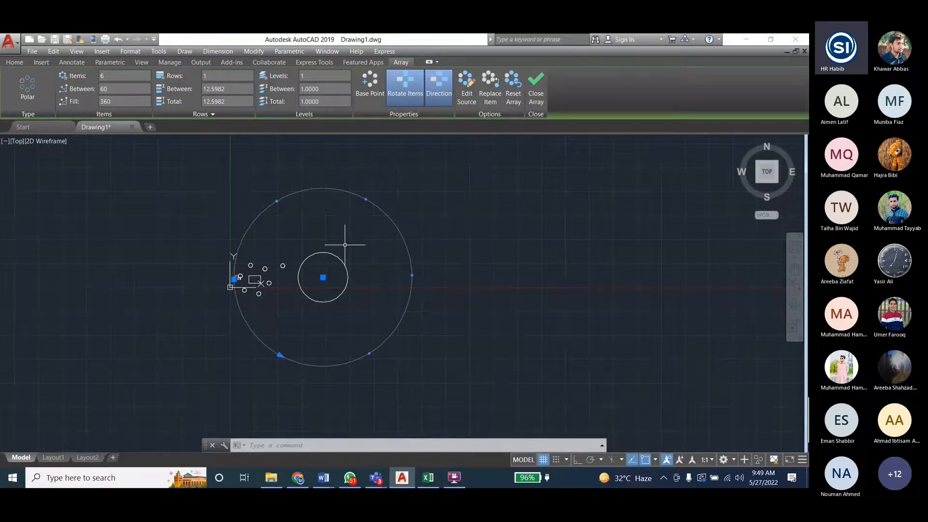
- Try adjusting the angle between items with the polar array's grip, and undo the array's displacement
scroll(412, 276, up, 2)
scroll(411, 276, down, 2)
click(280, 355)
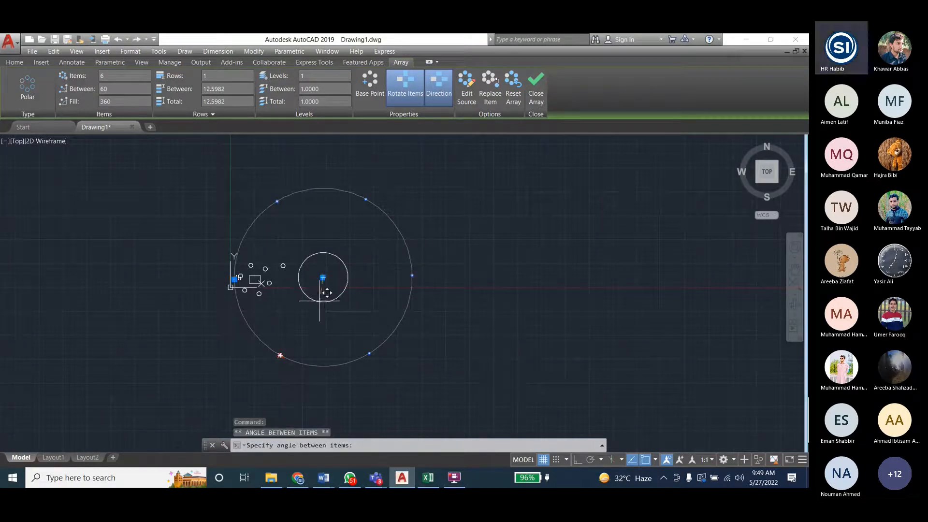
click(281, 354)
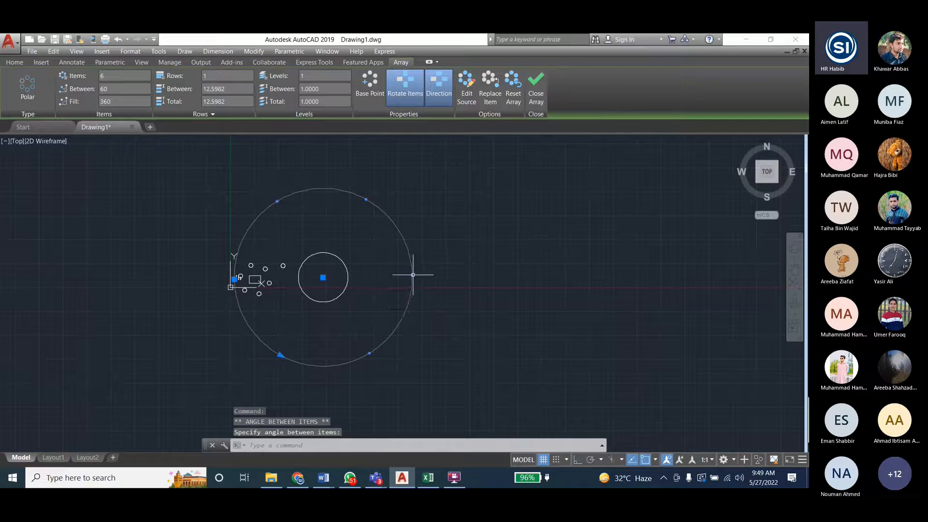
key(Escape)
key(Escape)
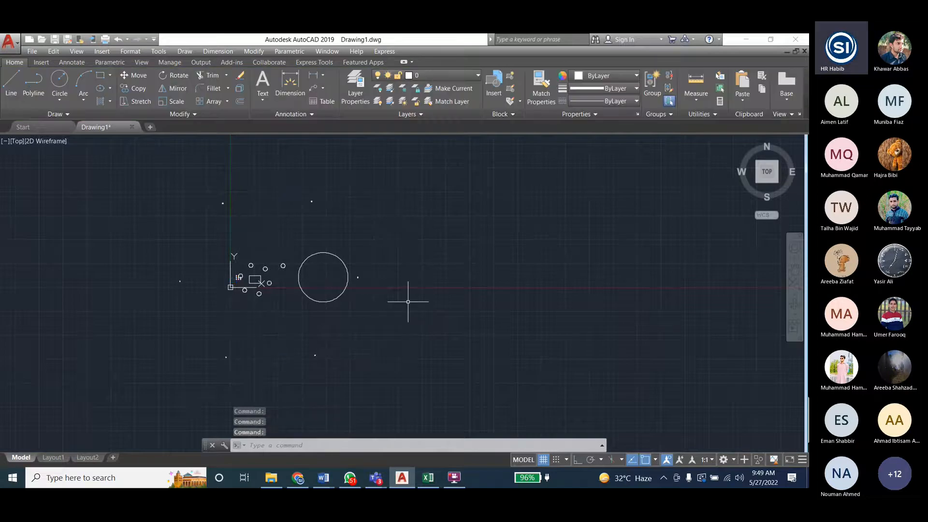
key(ctrl+z)
key(Escape)
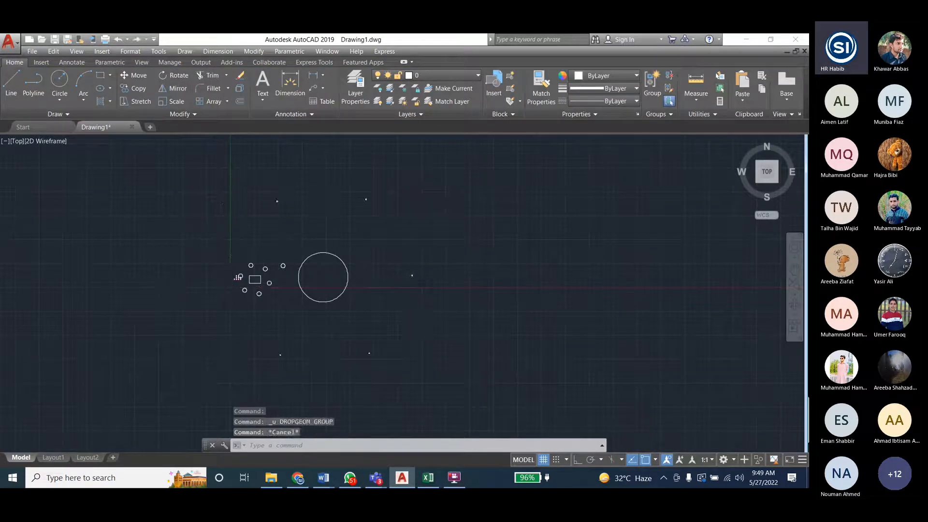
- Open the polar array's source objects for editing through the toilet at the upper right of the large circle
scroll(272, 240, up, 3)
scroll(194, 308, down, 2)
scroll(375, 197, up, 3)
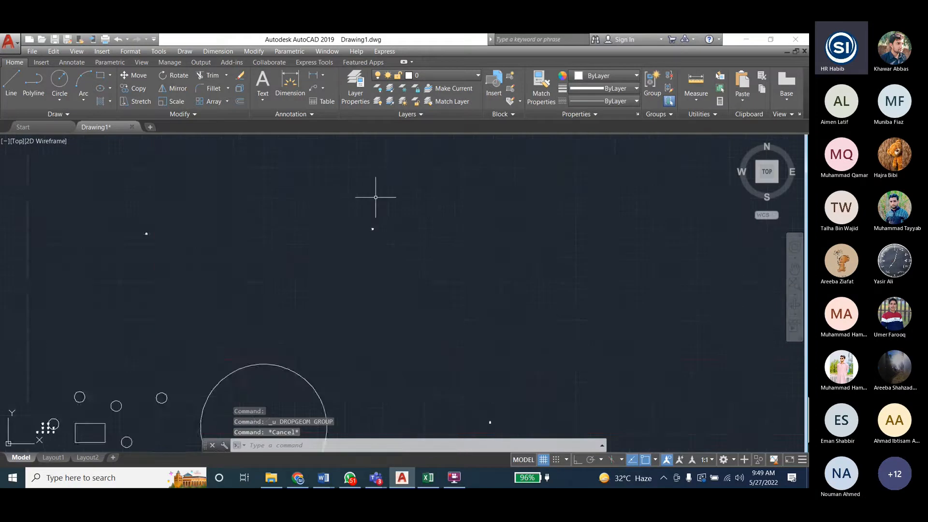
scroll(361, 261, up, 5)
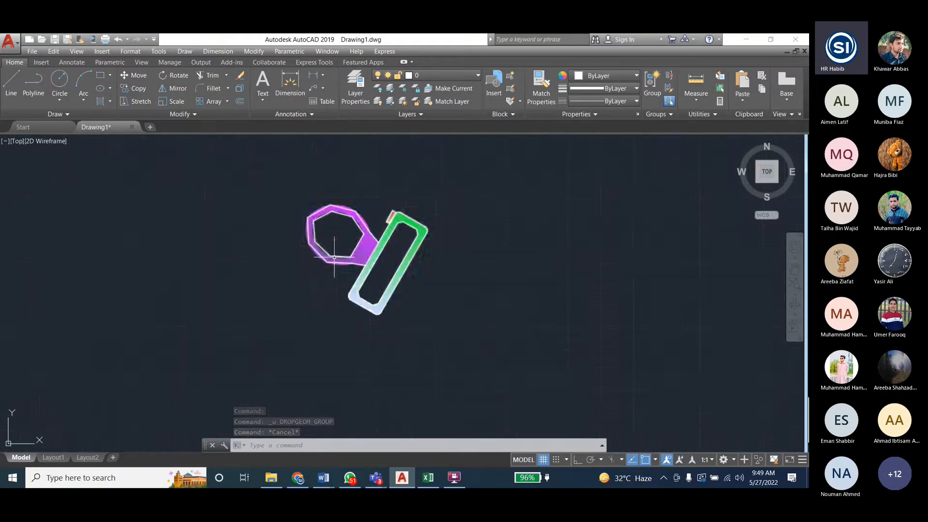
scroll(336, 242, down, 10)
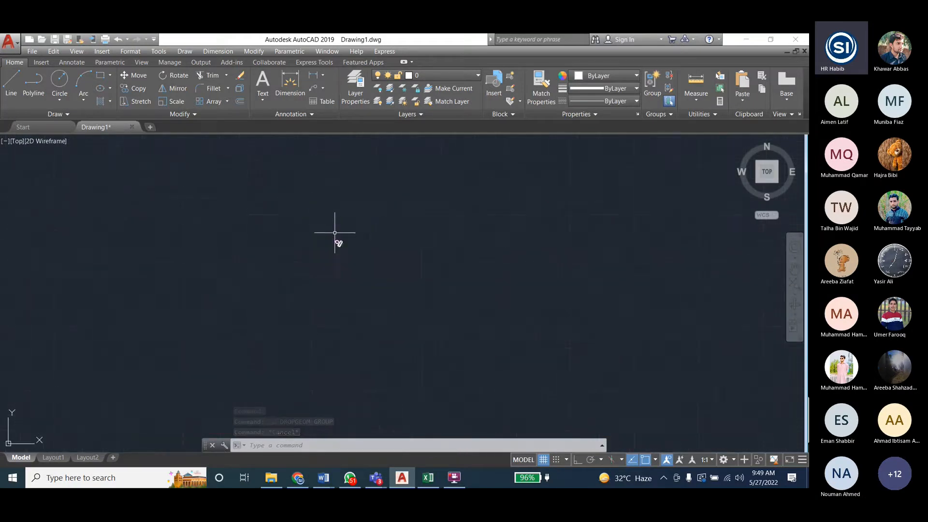
click(306, 248)
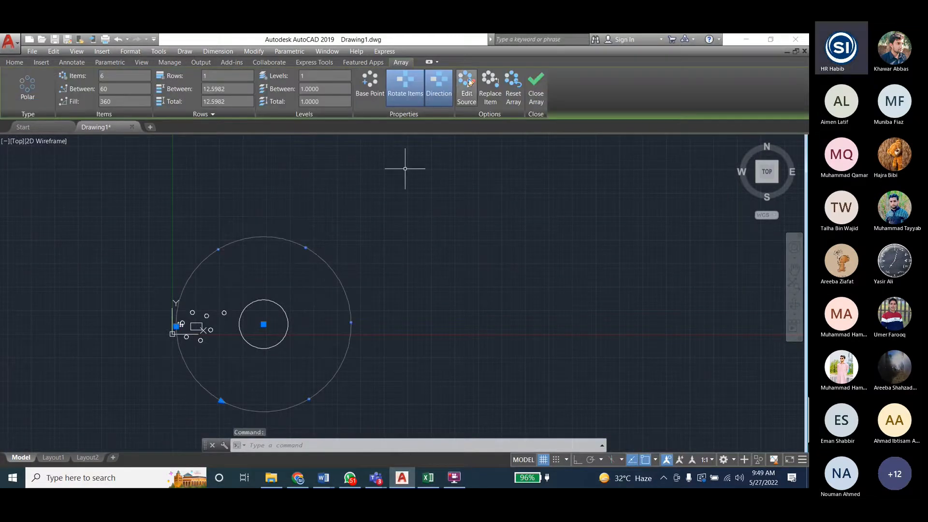
click(467, 89)
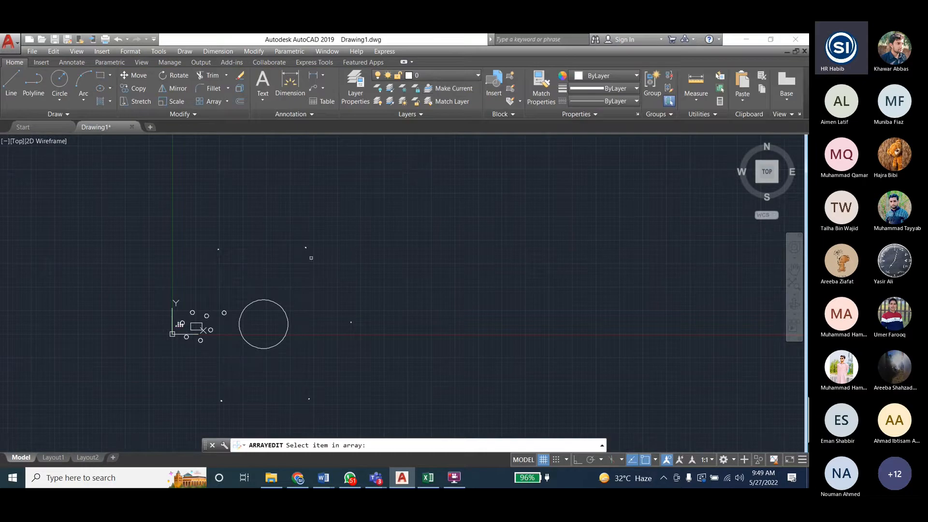
scroll(307, 247, up, 5)
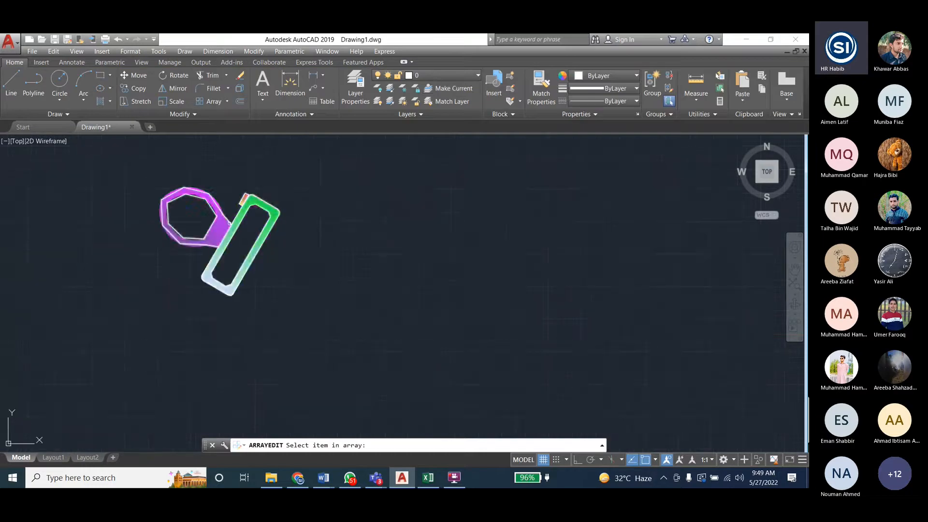
click(237, 227)
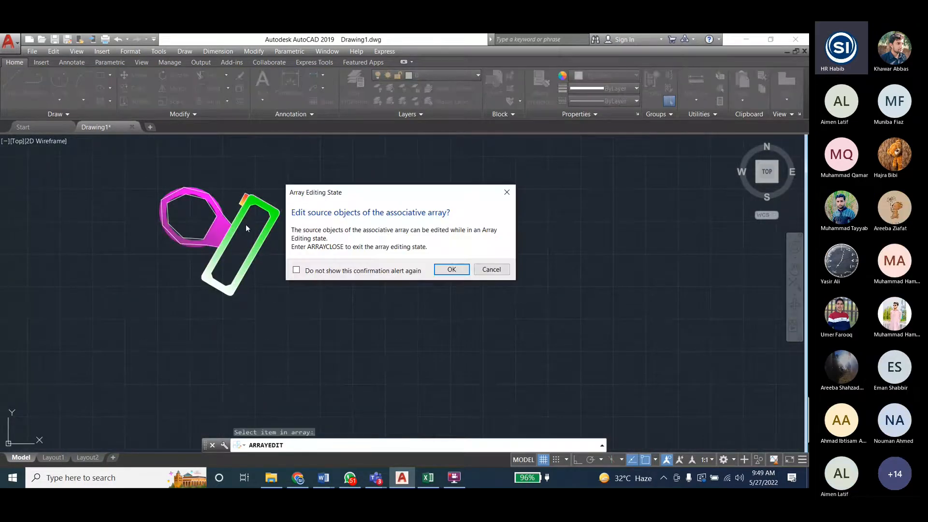
key(Return)
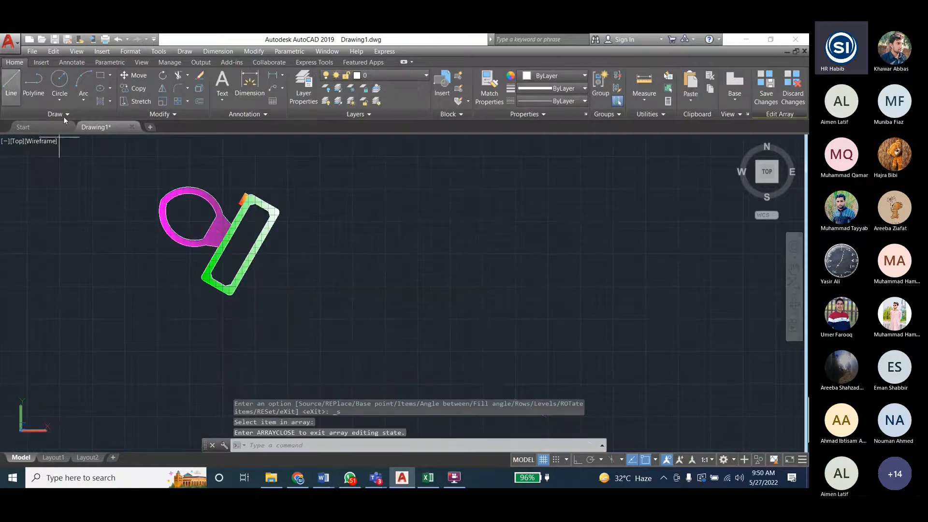
- Draw two crossing diagonal lines between opposite inner corners of the toilet's tank
click(10, 82)
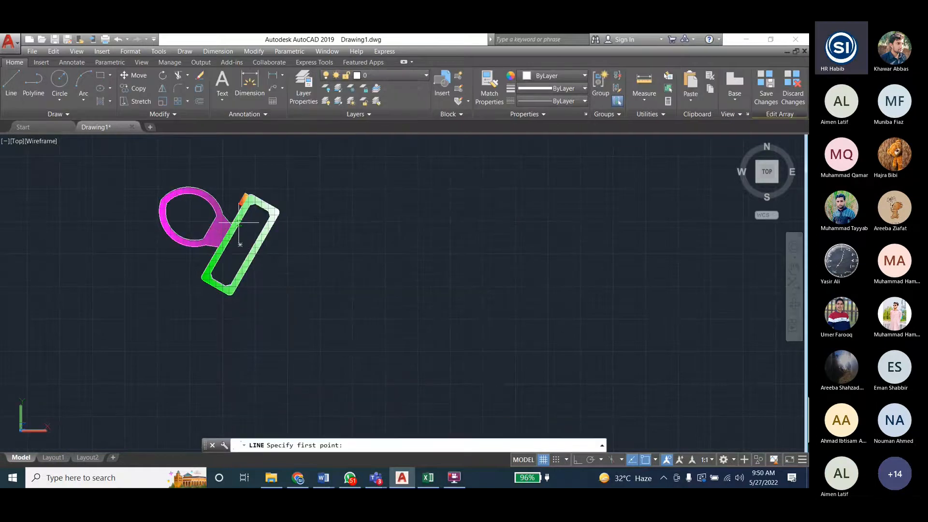
click(269, 214)
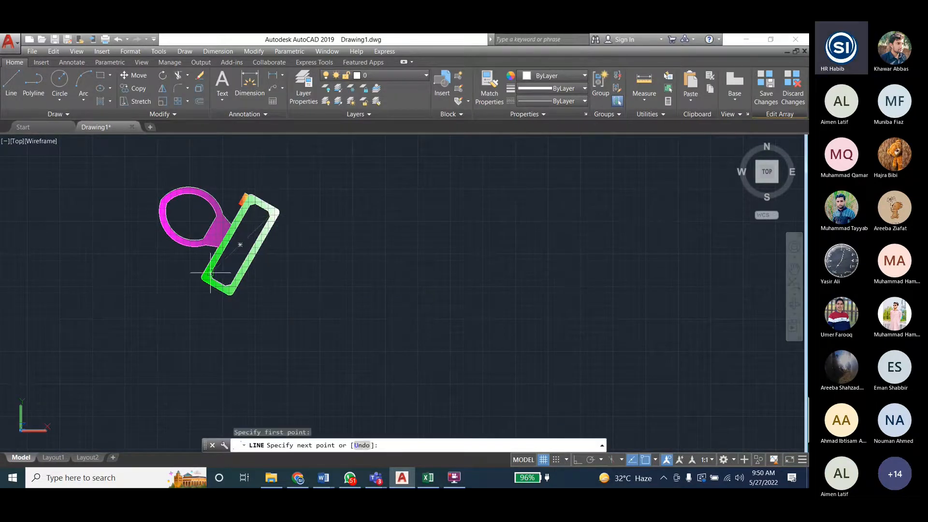
click(211, 276)
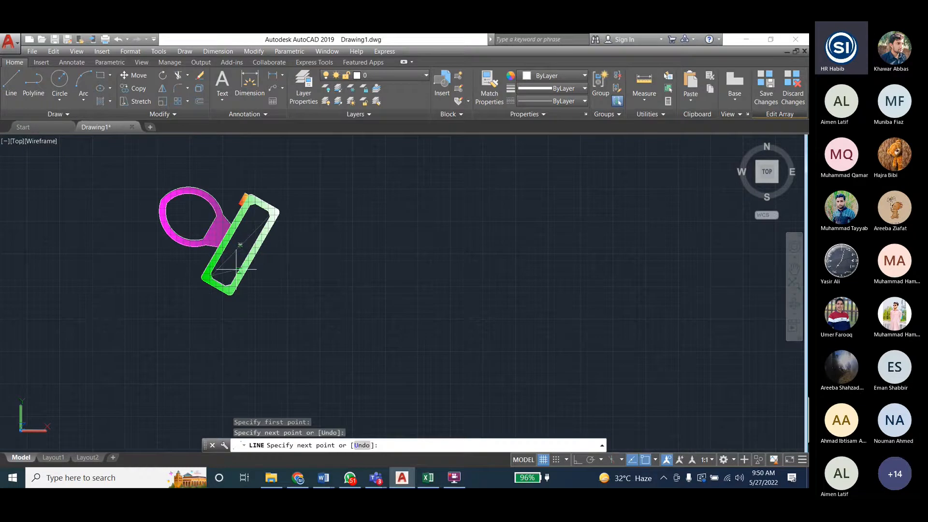
key(Return)
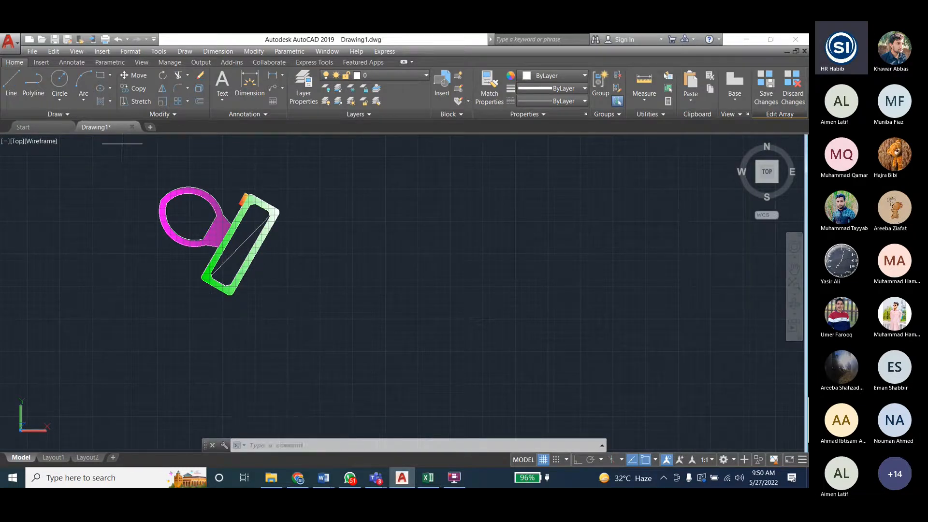
key(Return)
click(249, 205)
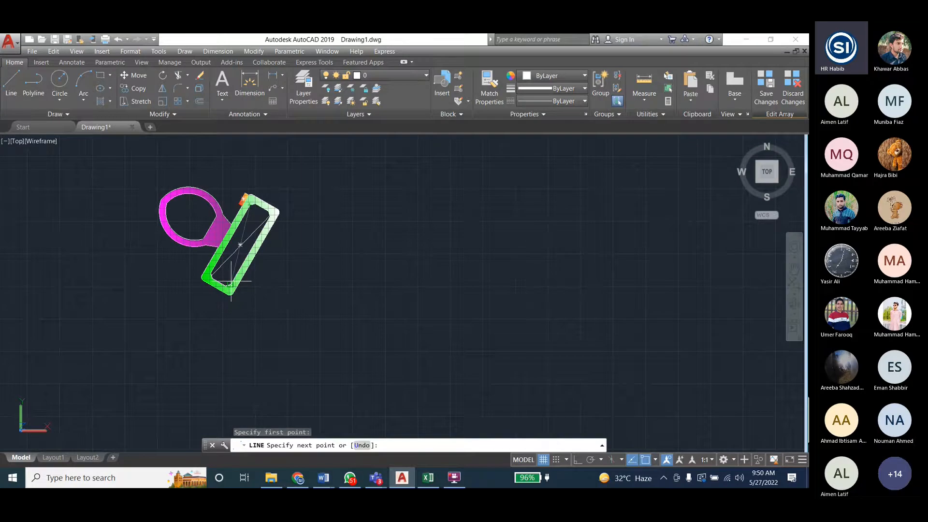
key(Escape)
key(Escape)
- Examine the other toilets around the large circle for the diagonal lines drawn in the source tank
scroll(285, 210, down, 4)
scroll(272, 247, down, 4)
scroll(281, 302, up, 4)
scroll(280, 303, down, 5)
scroll(261, 242, down, 6)
scroll(274, 238, down, 2)
scroll(385, 373, up, 10)
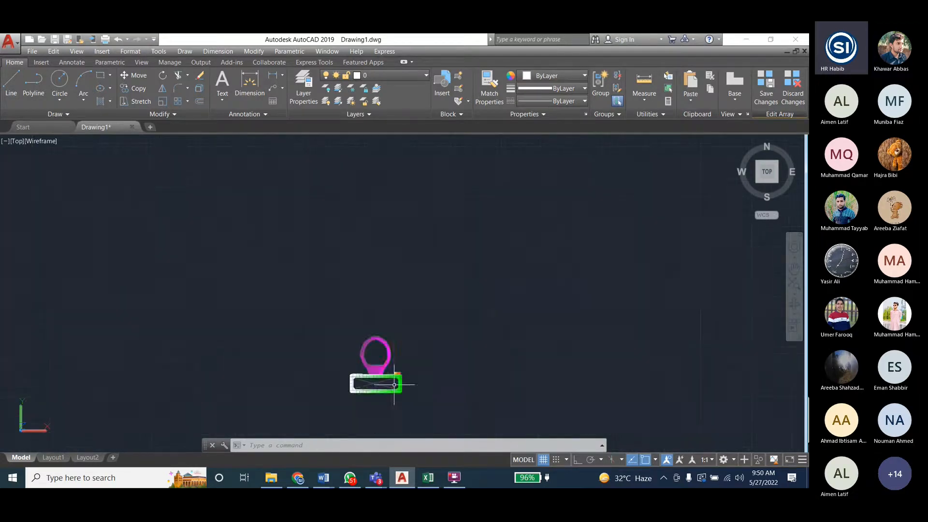
scroll(394, 385, up, 6)
scroll(379, 383, down, 2)
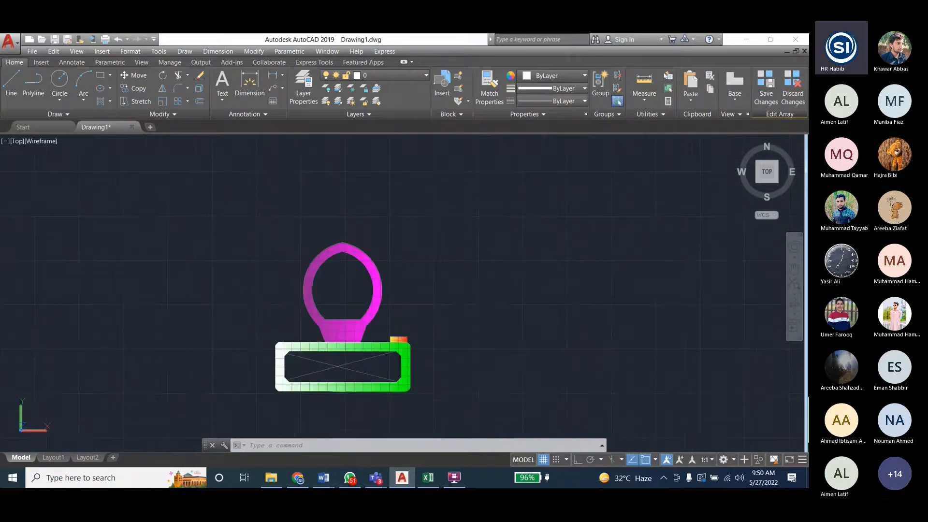
scroll(464, 262, down, 10)
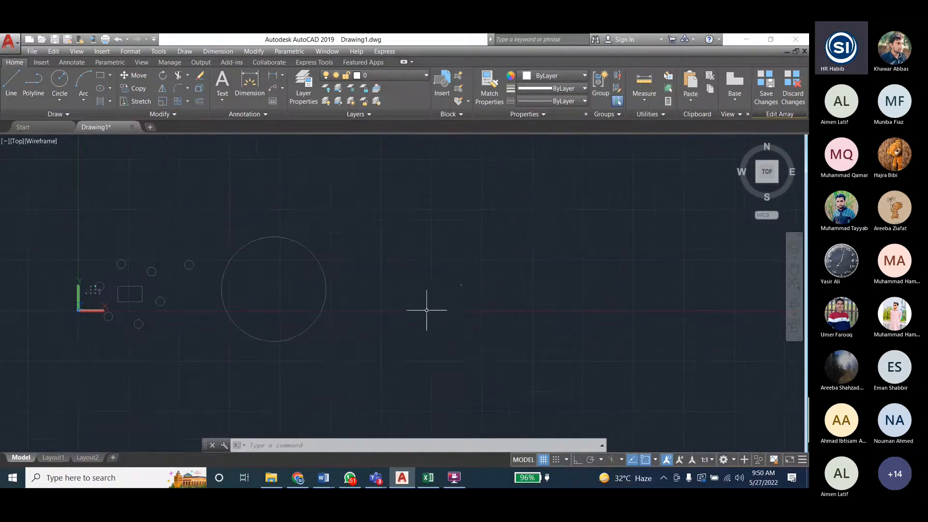
scroll(409, 373, up, 4)
scroll(435, 360, down, 4)
scroll(305, 338, down, 6)
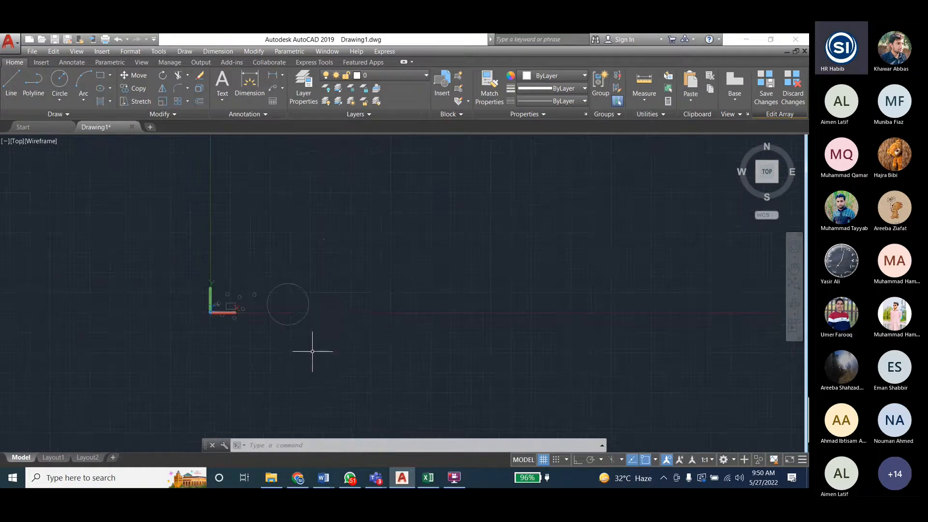
scroll(251, 372, up, 8)
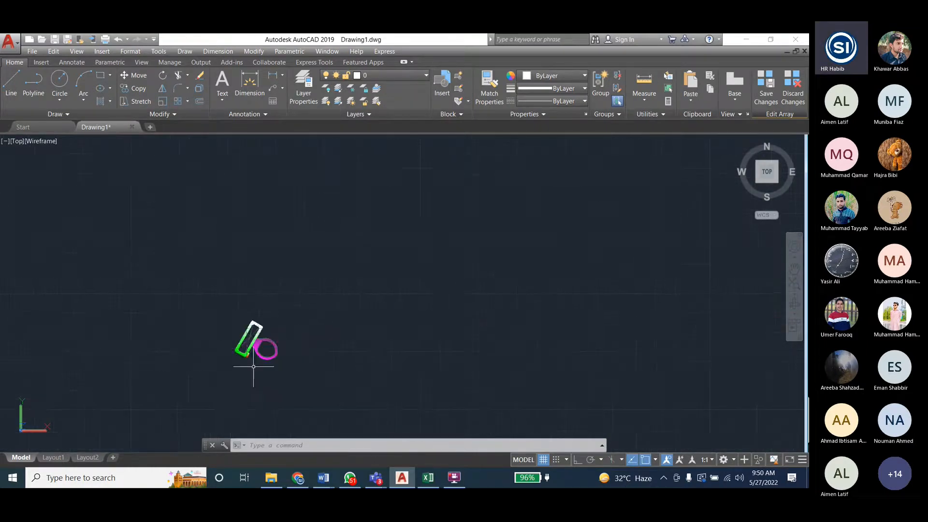
scroll(253, 366, up, 6)
key(Escape)
key(Escape)
key(Escape)
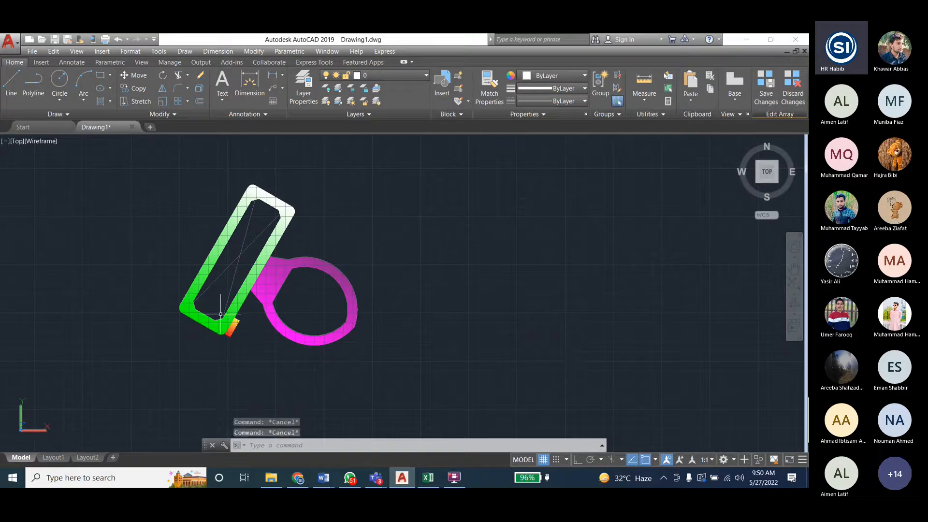
scroll(364, 336, down, 3)
scroll(364, 337, down, 5)
scroll(407, 276, up, 6)
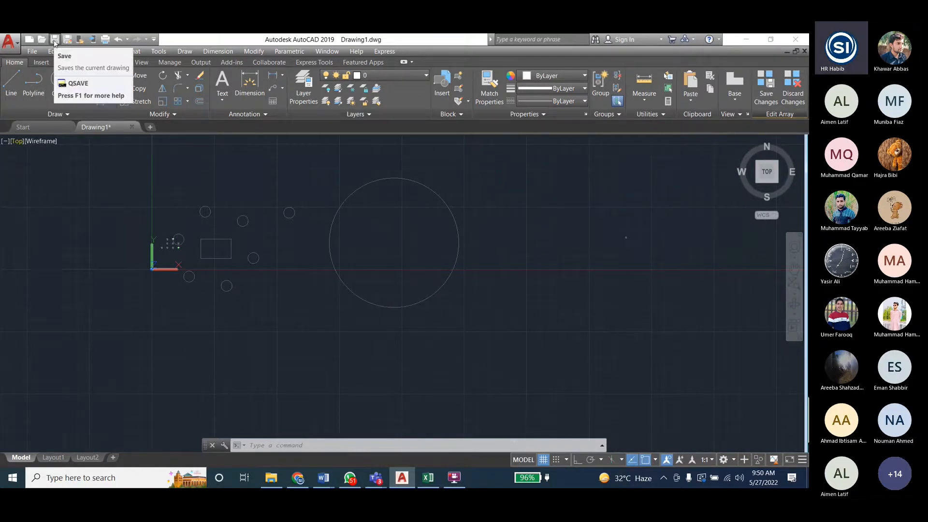
- Try to save the drawing, including on quitting as Drawing3 in the Lab6 folder of ED Lab
click(55, 41)
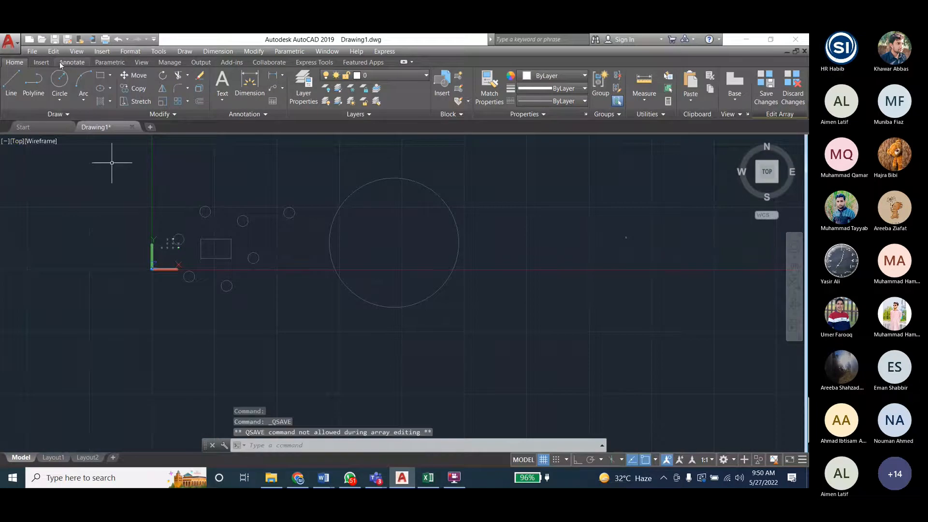
click(801, 43)
click(351, 277)
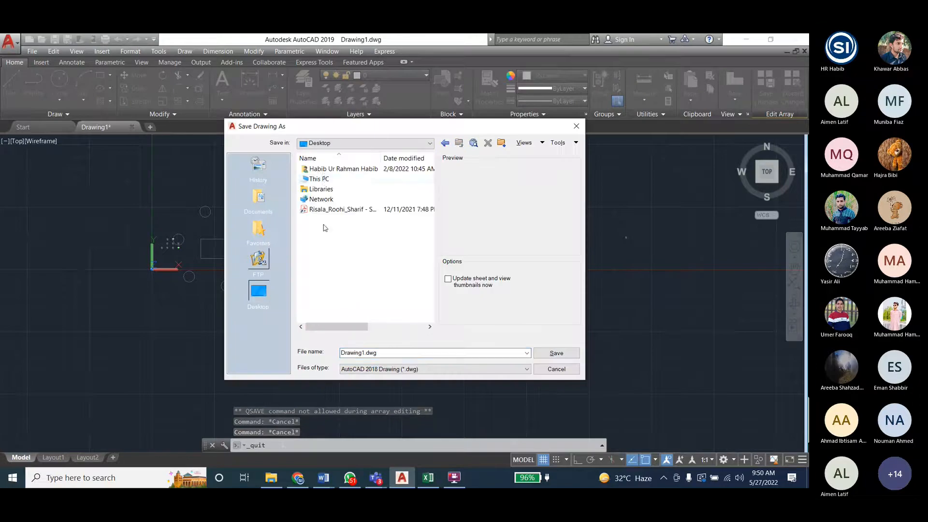
double_click(325, 179)
double_click(338, 256)
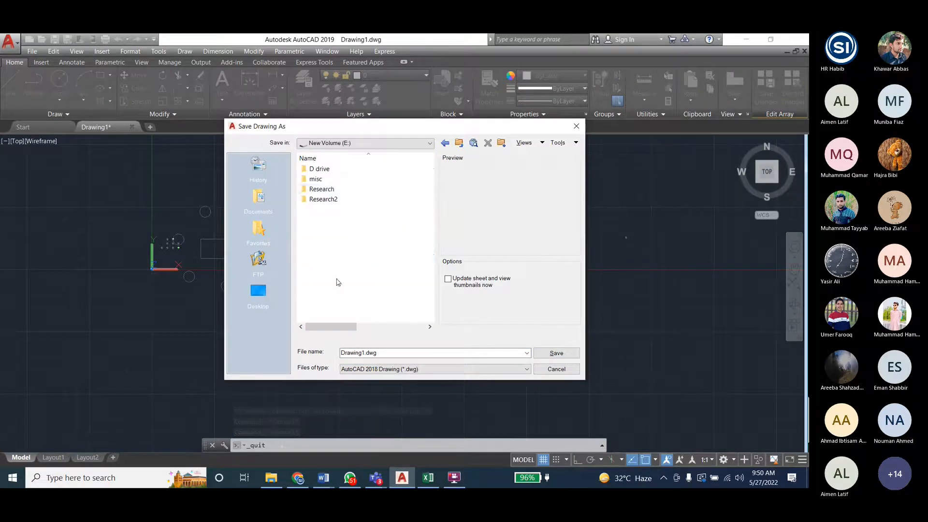
double_click(319, 168)
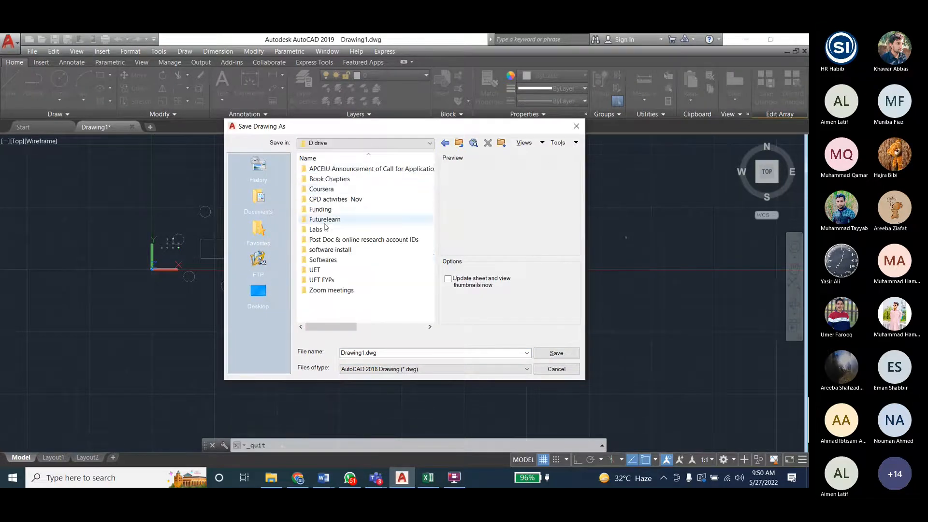
double_click(324, 236)
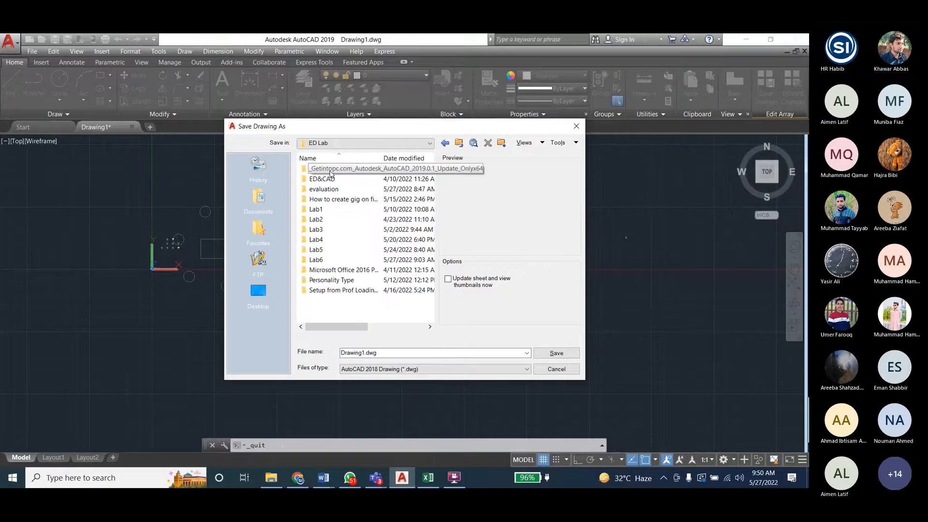
double_click(316, 259)
click(331, 181)
click(375, 352)
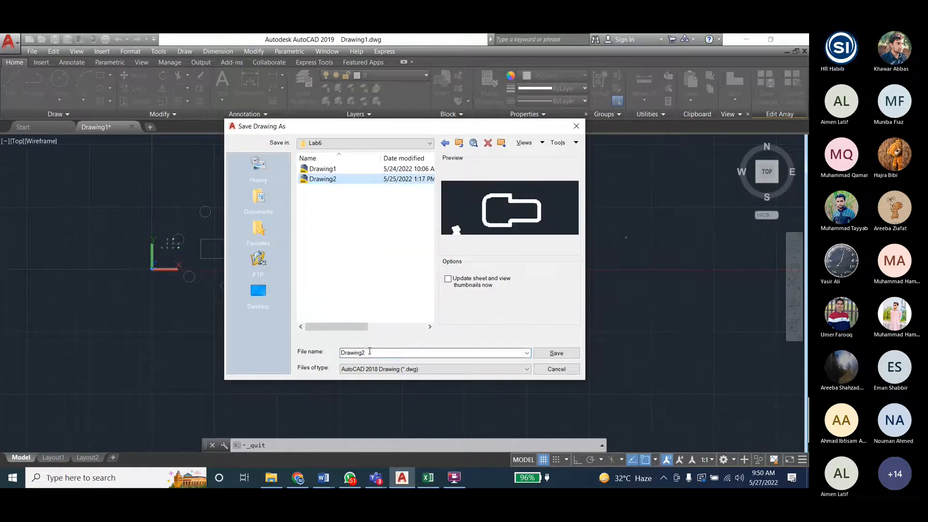
key(Return)
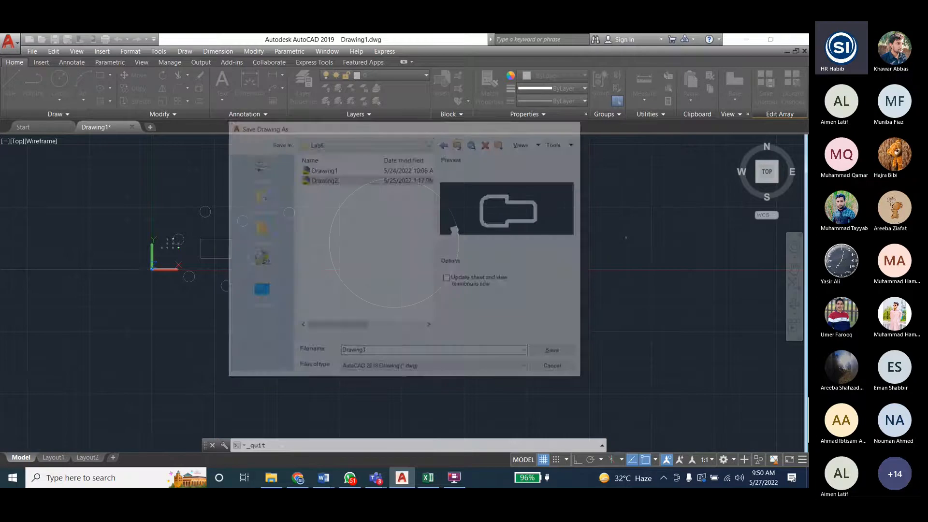
click(795, 39)
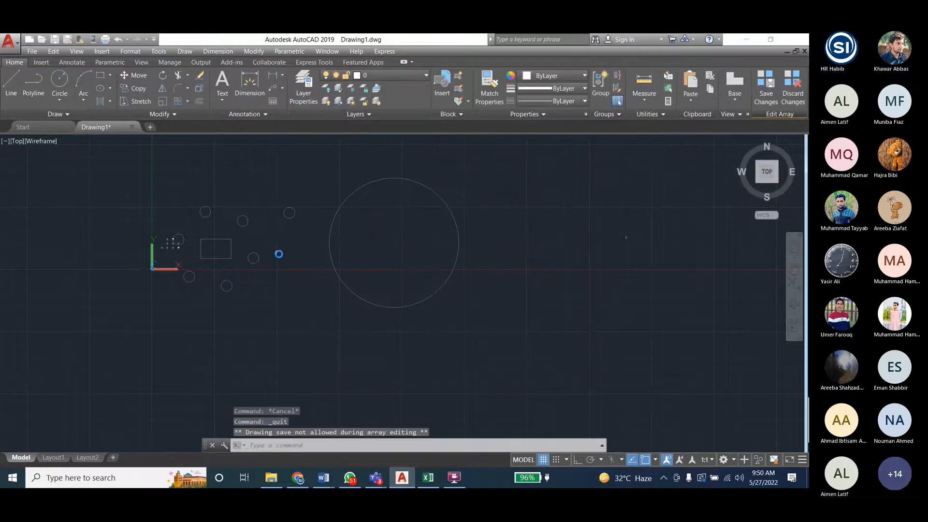
click(369, 280)
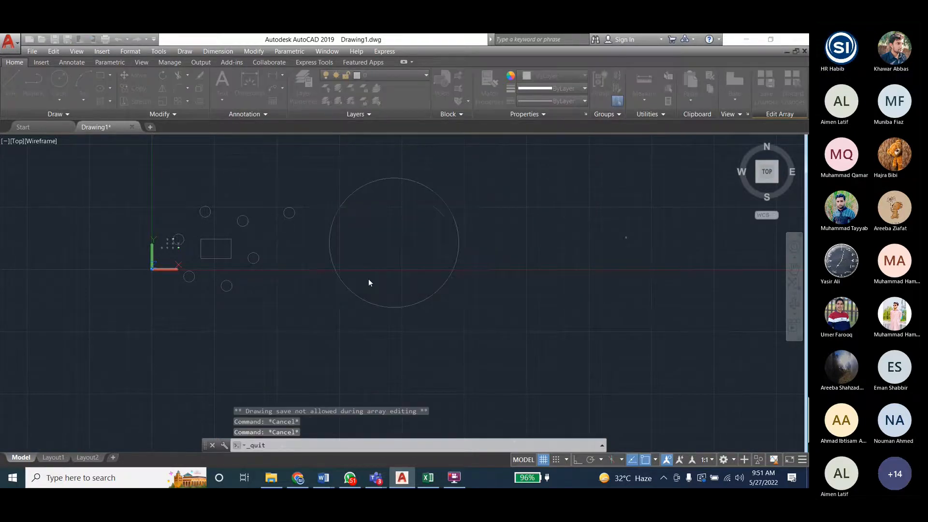
click(547, 370)
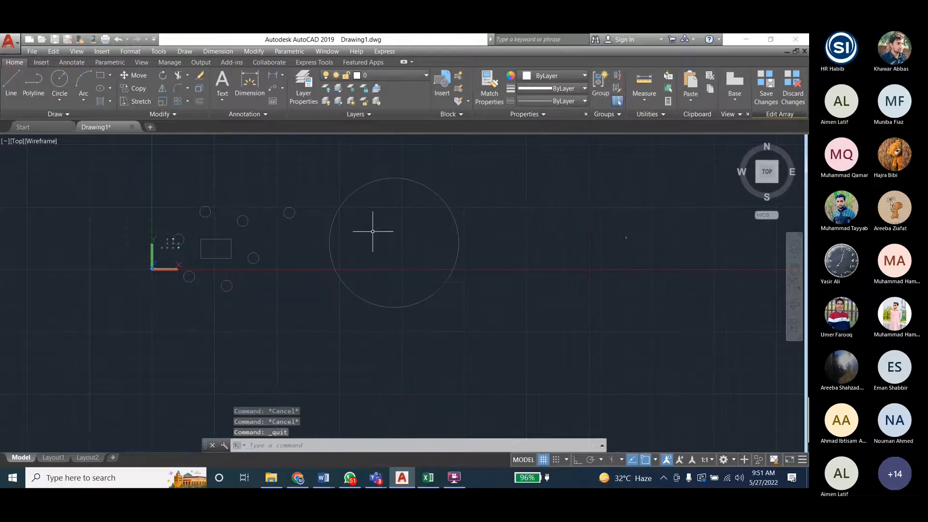
- Quit AutoCAD without saving the drawing's changes
click(795, 39)
click(426, 279)
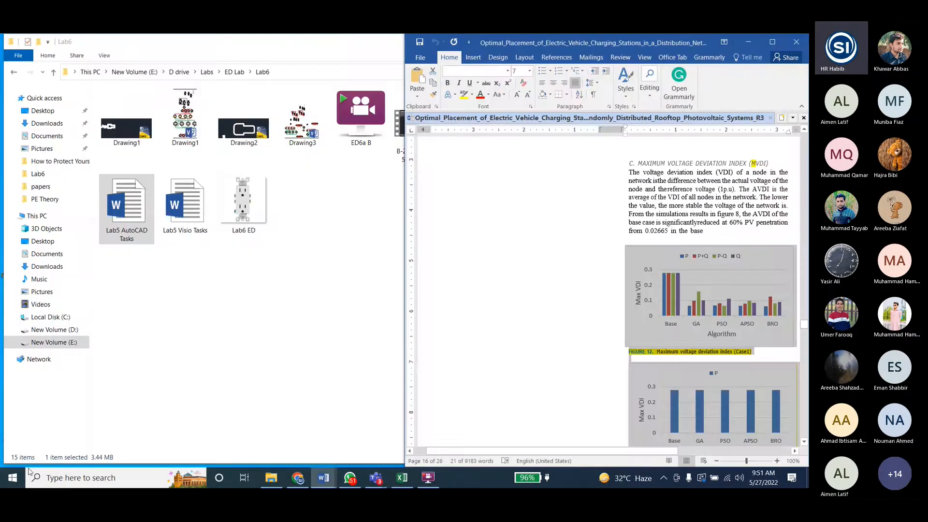
- Launch AutoCAD 2019 - English again for a fresh drawing session
click(13, 477)
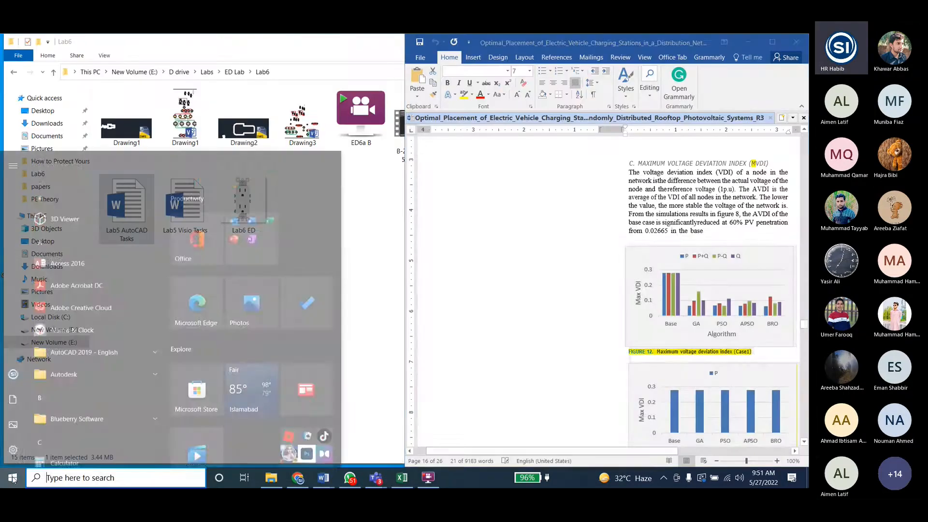
click(82, 304)
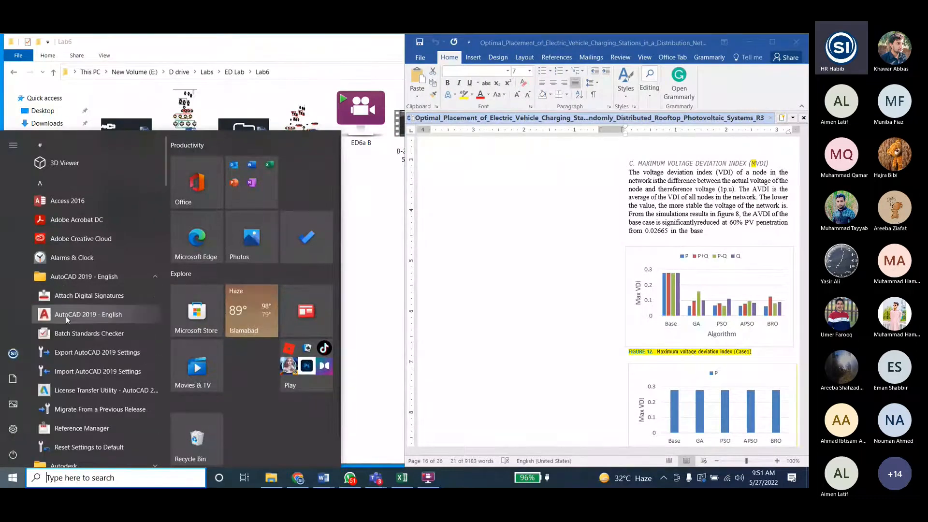
click(65, 322)
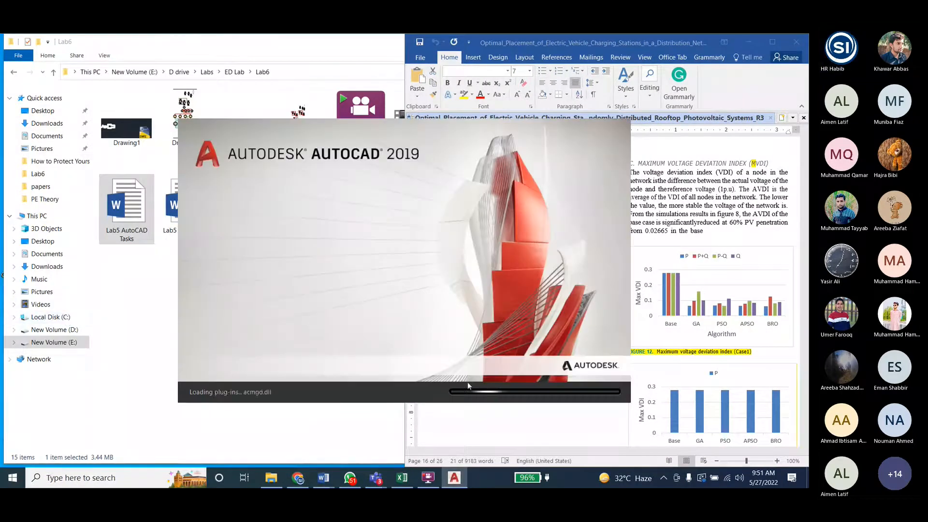
- Switch to Word and bring up the Lab5 AutoCAD Tasks document to consult the array exercise
mouse_move(329, 480)
click(296, 432)
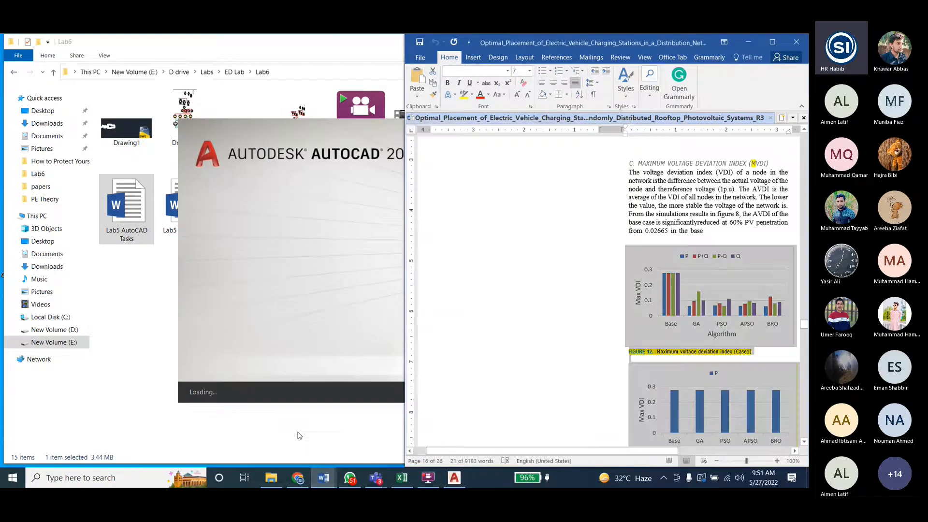
click(360, 433)
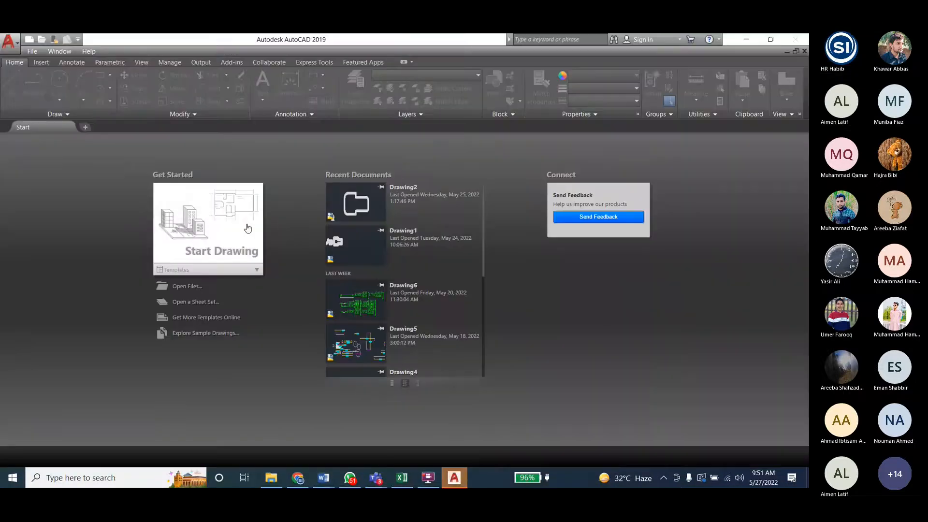
- Switch back to AutoCAD, start a new drawing and draw a circle with a radius of about 2.95
click(247, 228)
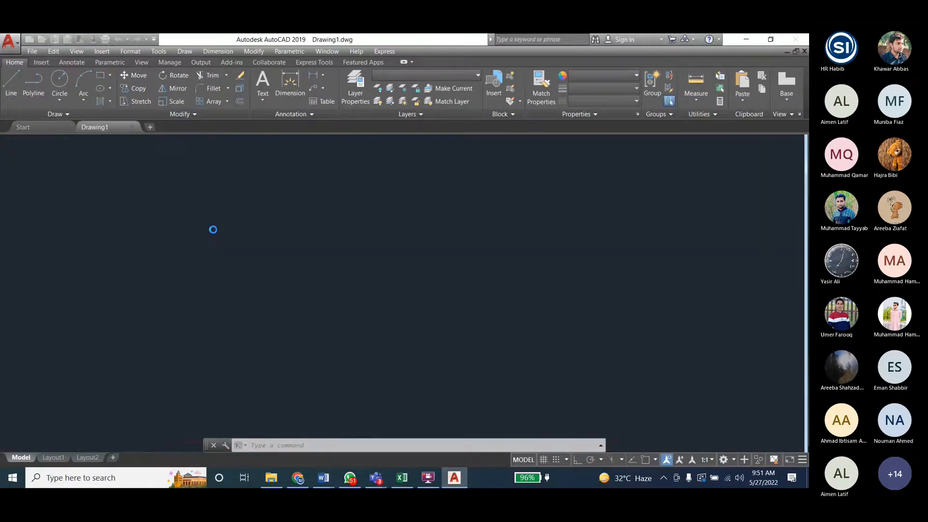
click(60, 82)
click(127, 245)
click(135, 287)
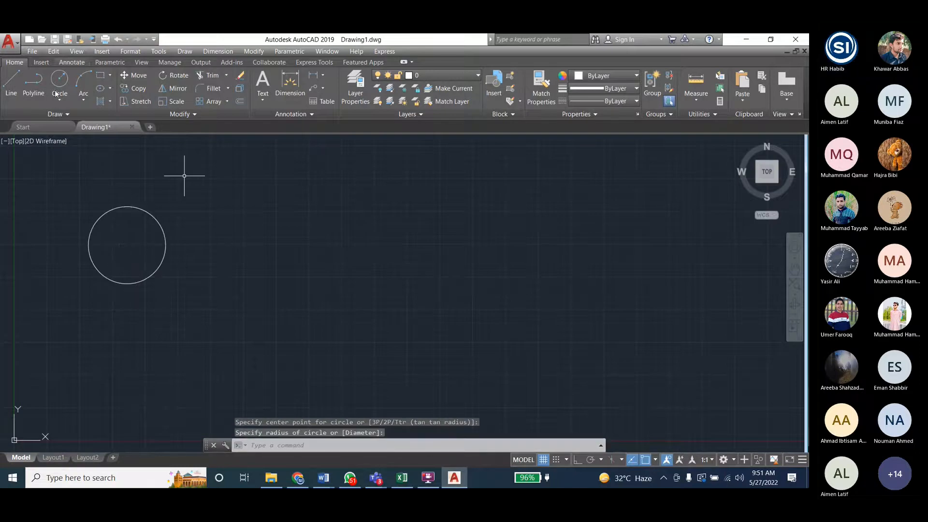
- Offset the circle inward by a distance of 1 to form a ring
click(254, 51)
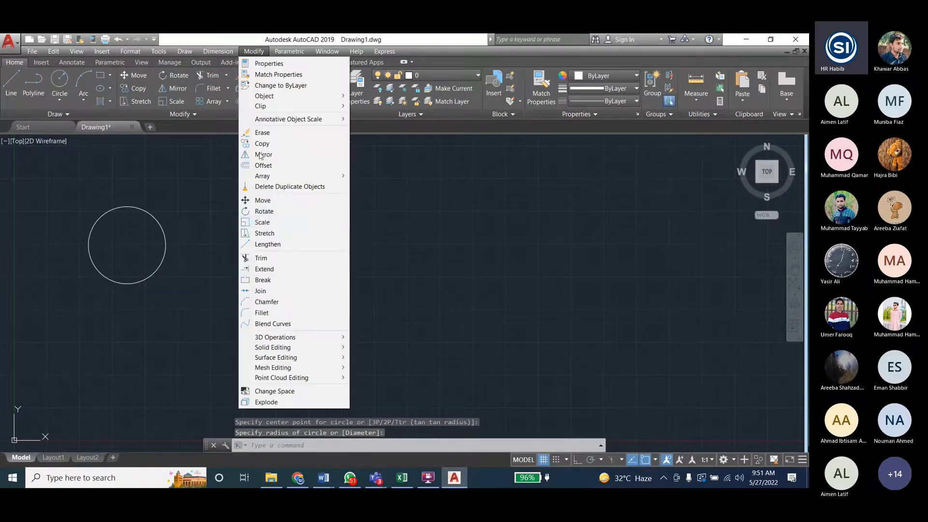
click(264, 165)
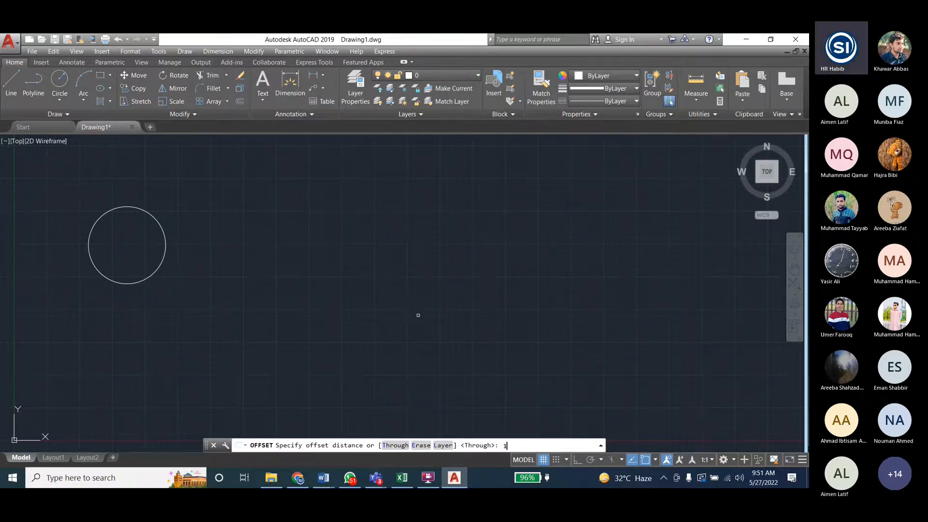
text(1)
key(Return)
click(163, 231)
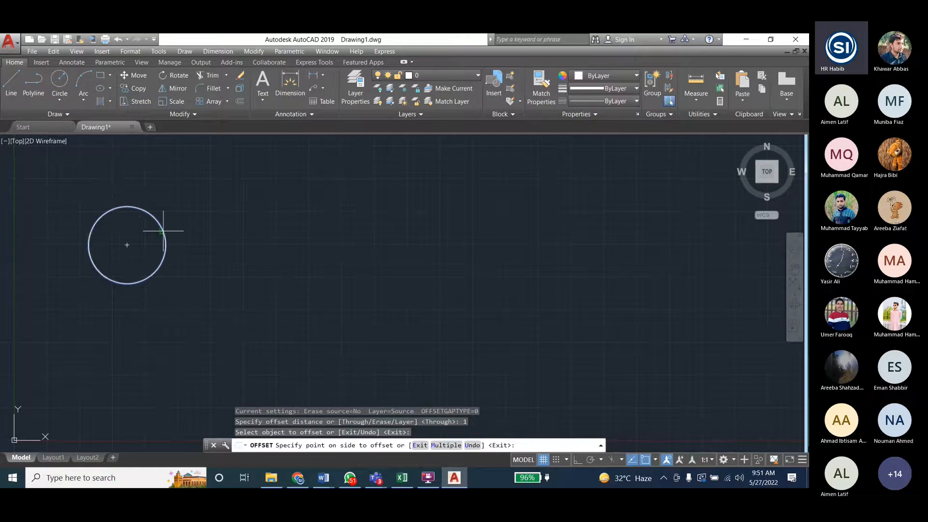
click(154, 266)
- Fill the area between the two concentric circles with a blue-to-yellow GR_LINEAR gradient
click(159, 51)
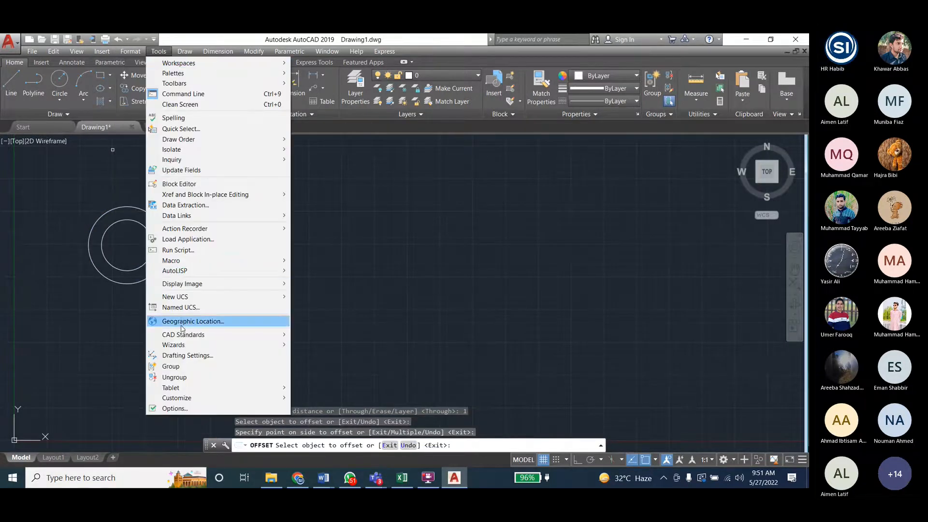
mouse_move(179, 54)
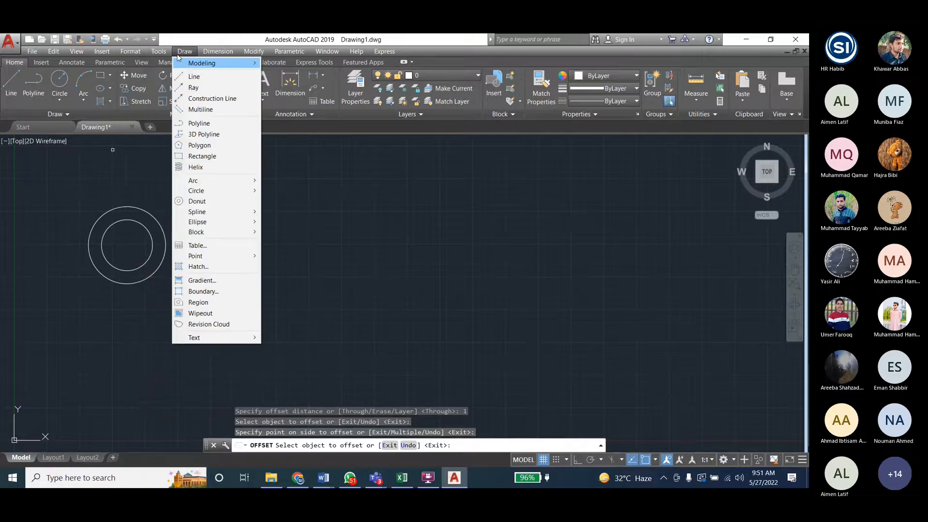
click(197, 266)
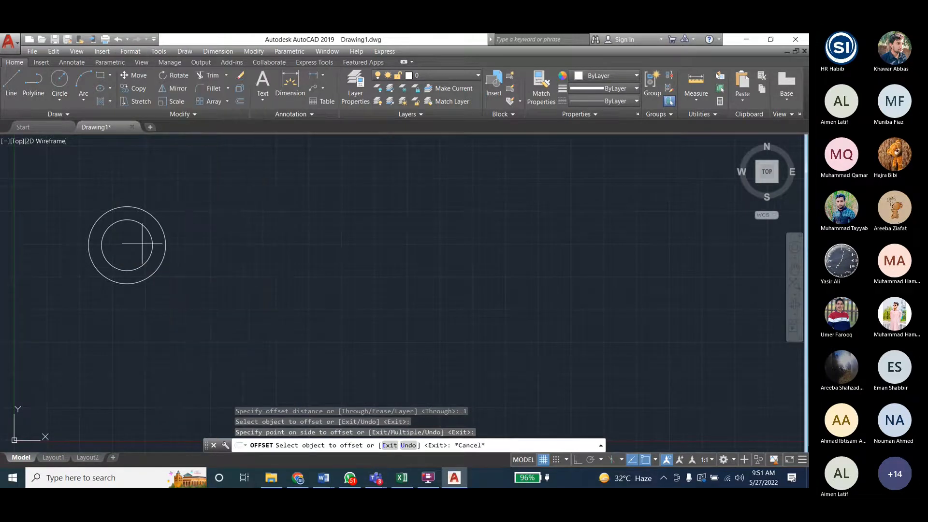
click(131, 213)
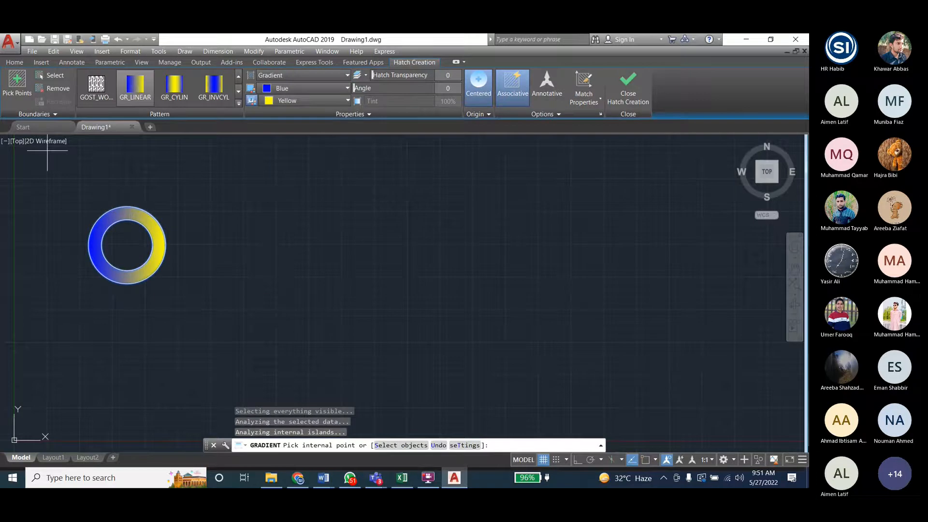
click(618, 85)
key(Escape)
key(Escape)
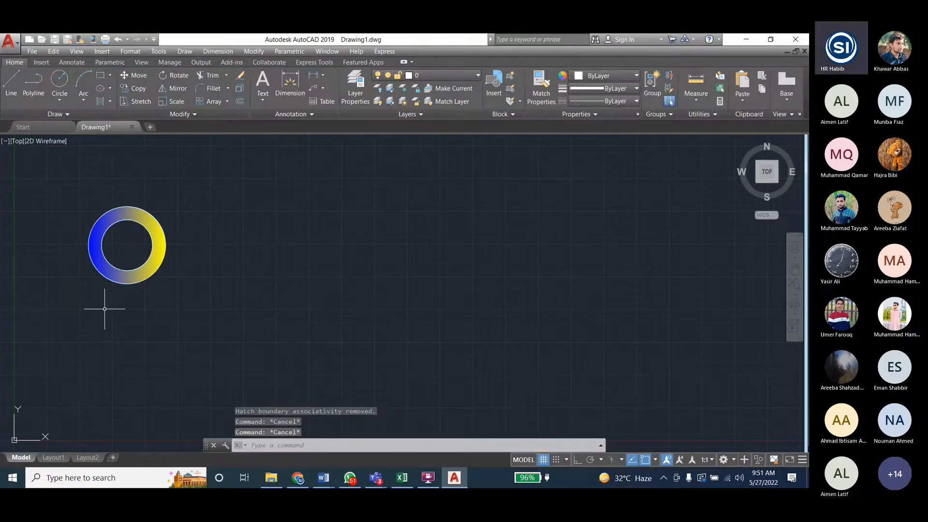
- Draw a large plain circle to the right of the gradient ring, about three times the ring's size
click(254, 51)
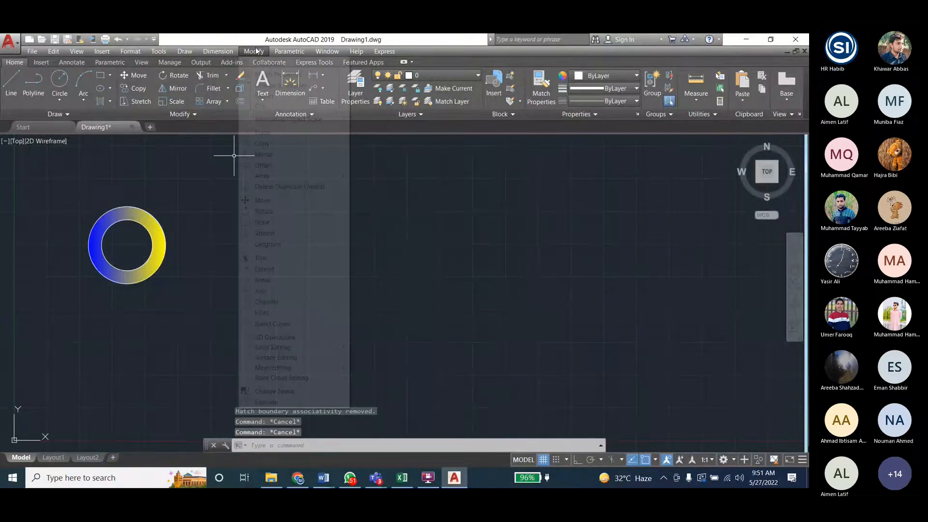
click(62, 83)
click(61, 84)
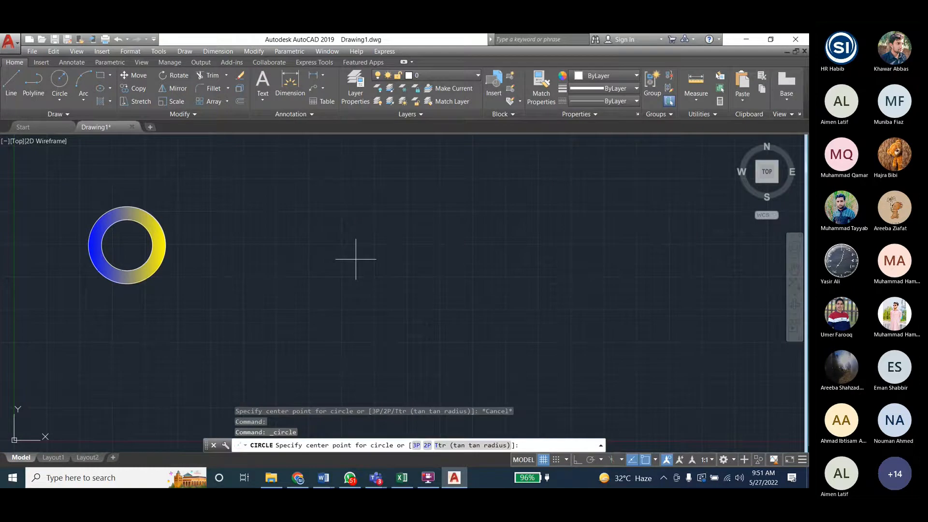
scroll(341, 317, down, 2)
click(334, 259)
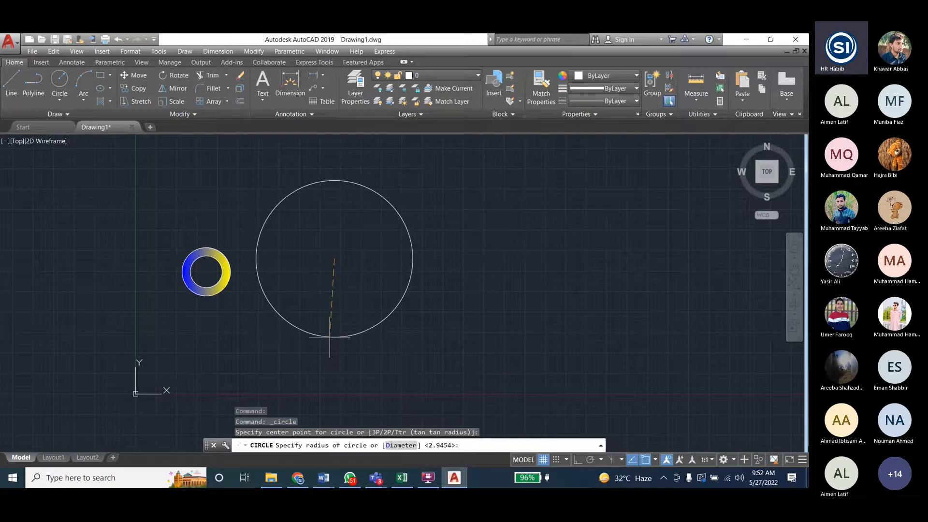
click(330, 337)
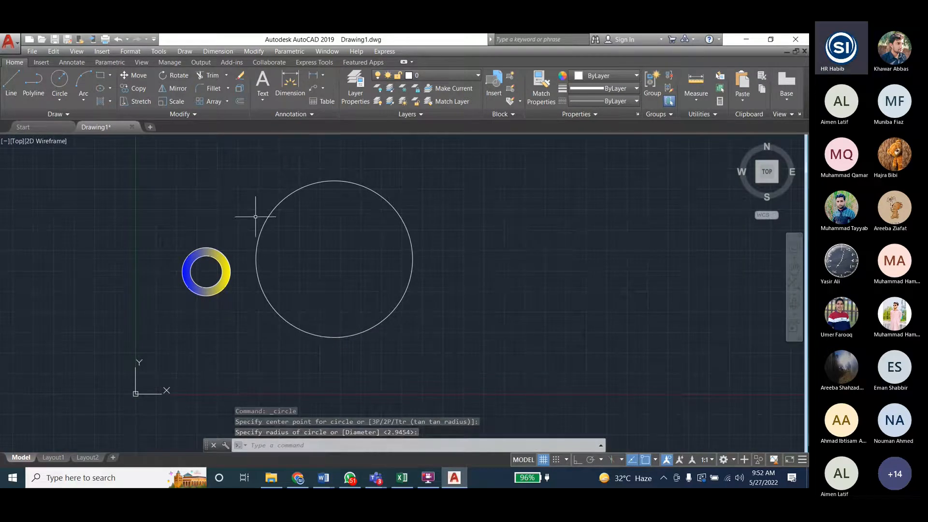
- Group the ring's two circles and its gradient fill into one object
click(166, 239)
click(257, 328)
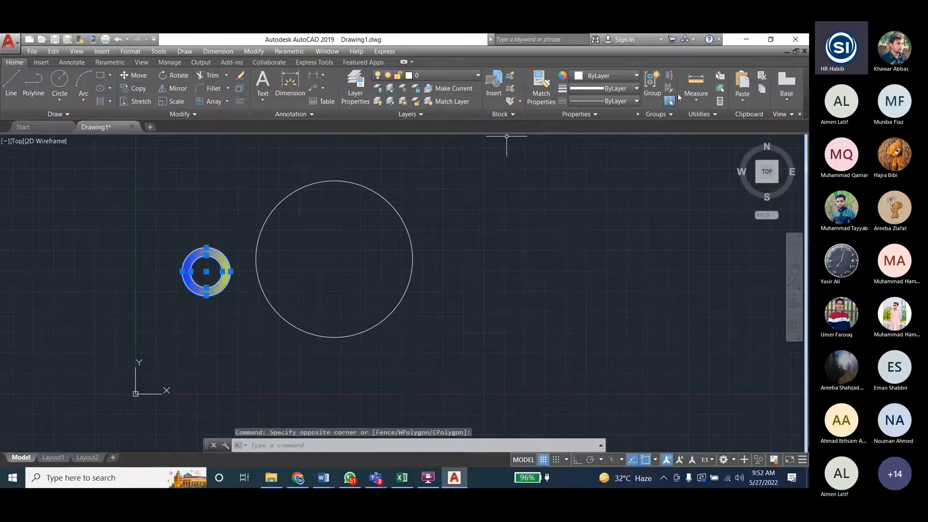
click(657, 81)
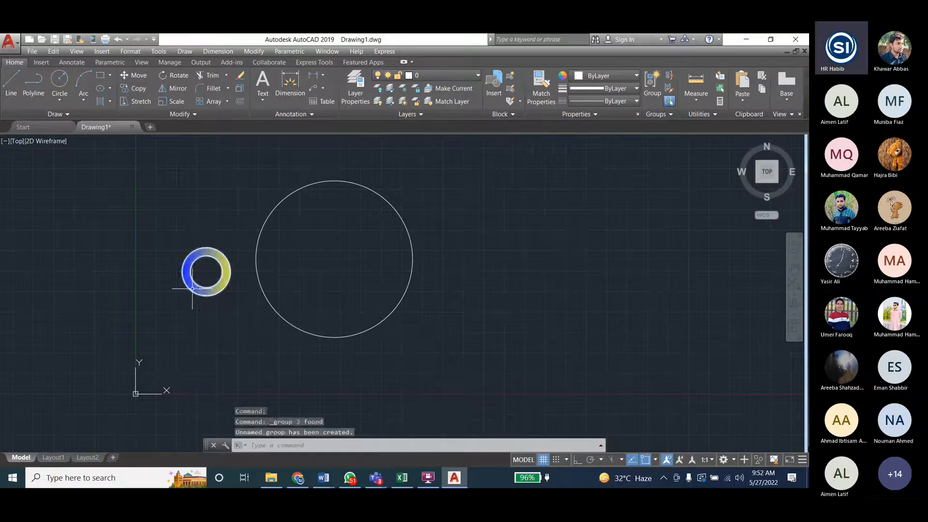
- Move the grouped ring by its bottom quadrant point onto the top quadrant of the large circle
click(192, 288)
click(253, 51)
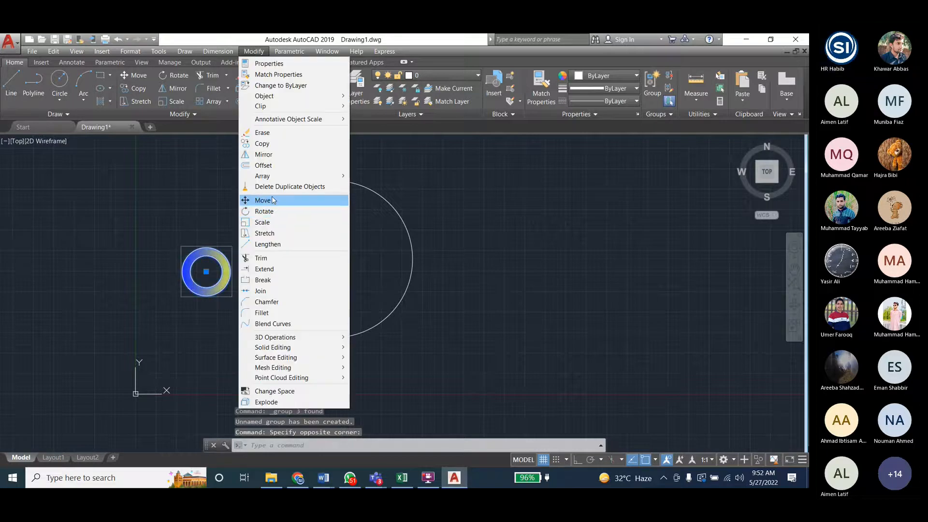
click(264, 200)
click(206, 295)
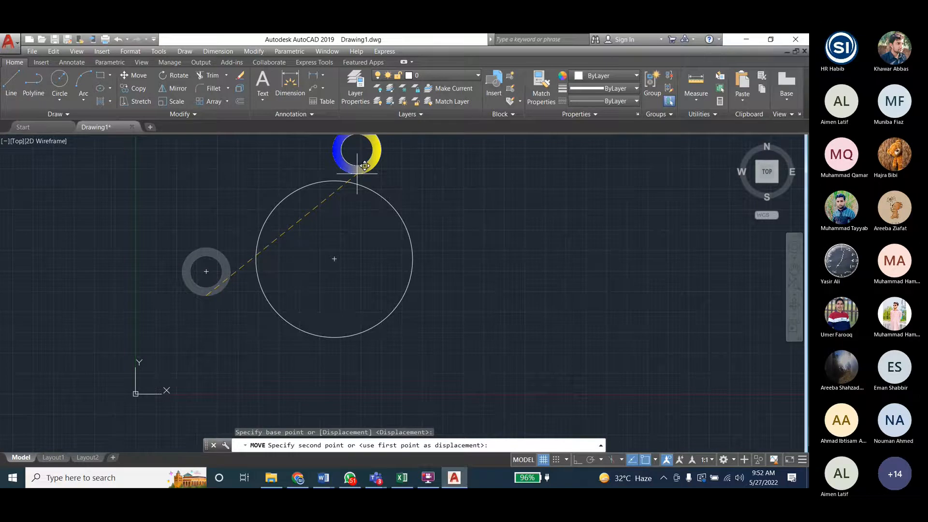
click(341, 173)
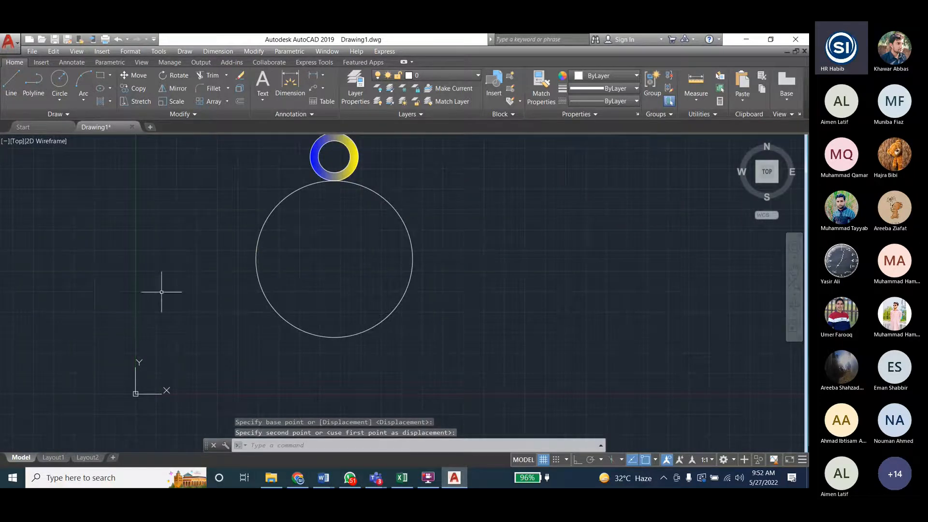
- Create a polar array of the grouped ring around the large circle's centre, with 6 items filling 360 degrees
scroll(169, 333, down, 1)
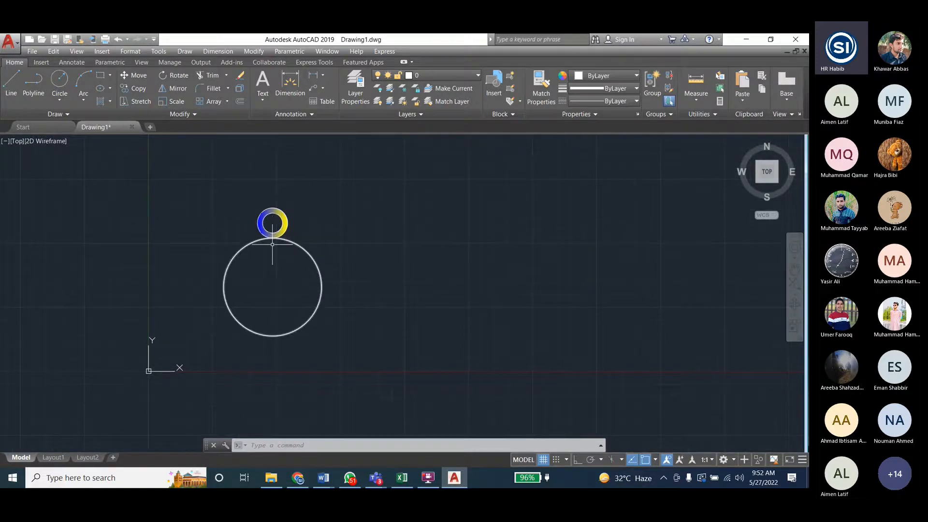
scroll(272, 244, up, 2)
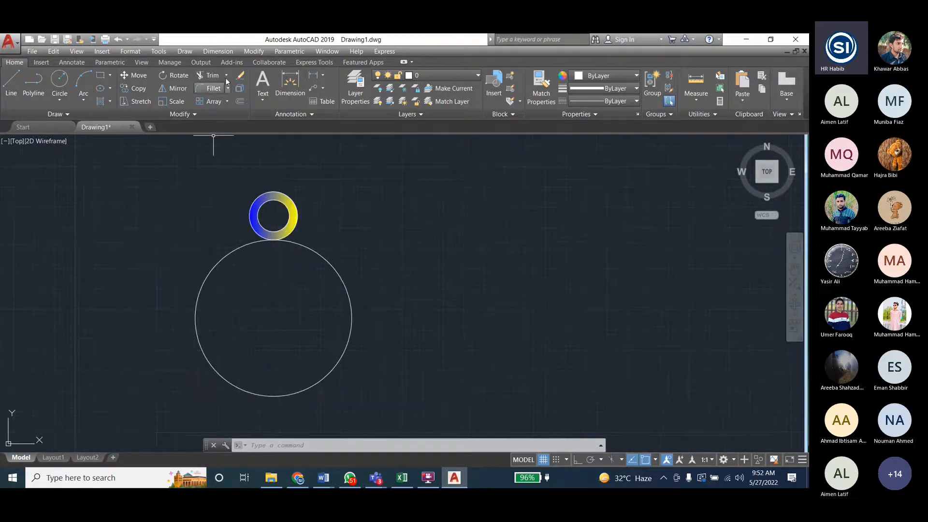
click(254, 51)
mouse_move(270, 175)
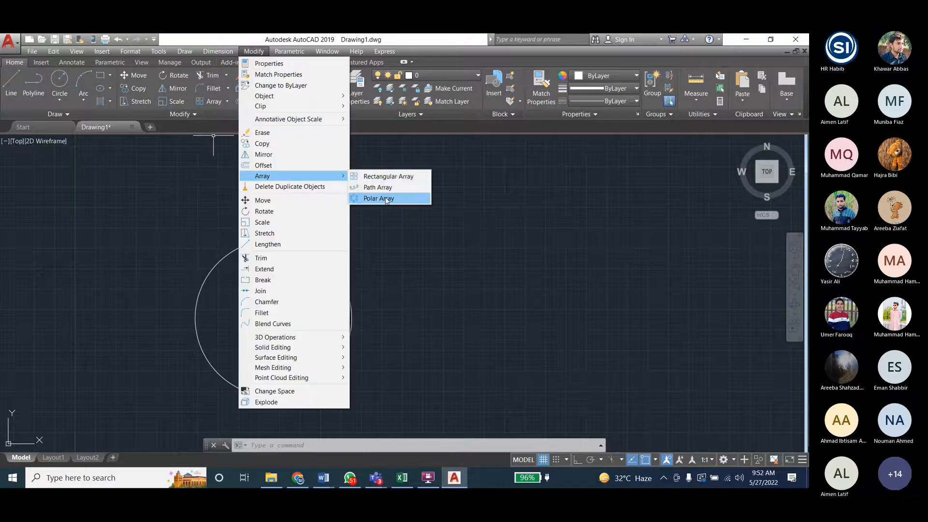
click(382, 199)
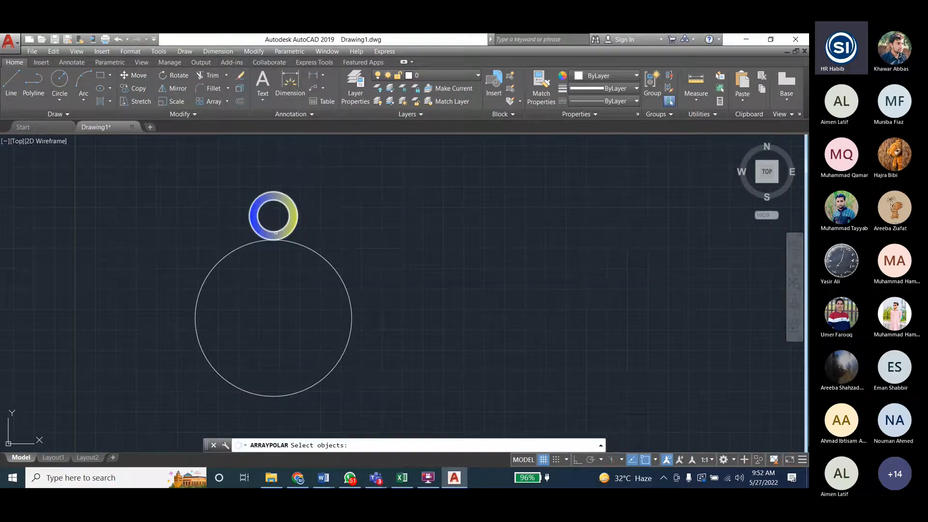
click(275, 233)
key(Return)
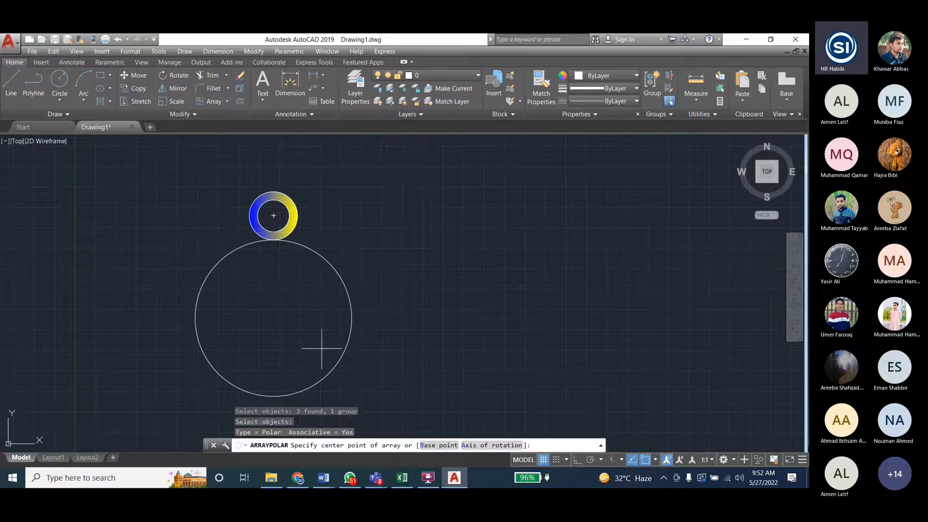
click(274, 318)
scroll(235, 208, down, 2)
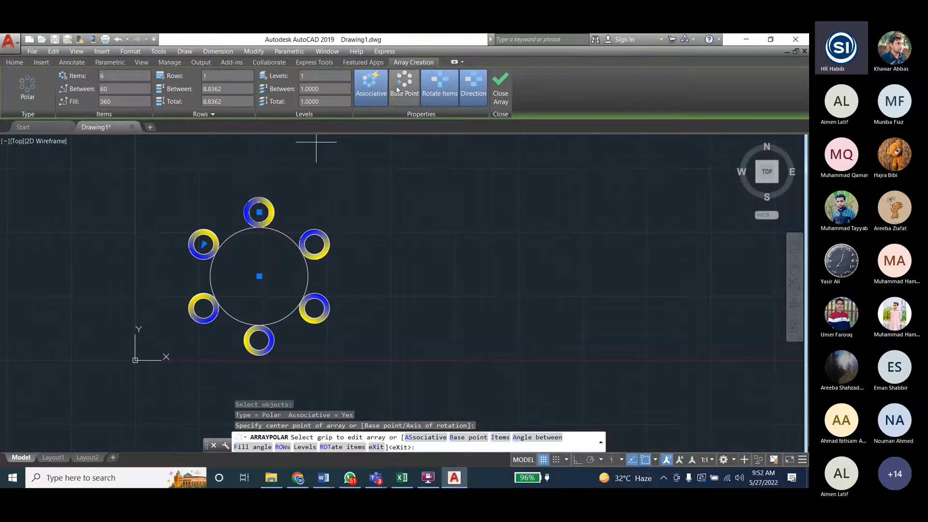
key(Return)
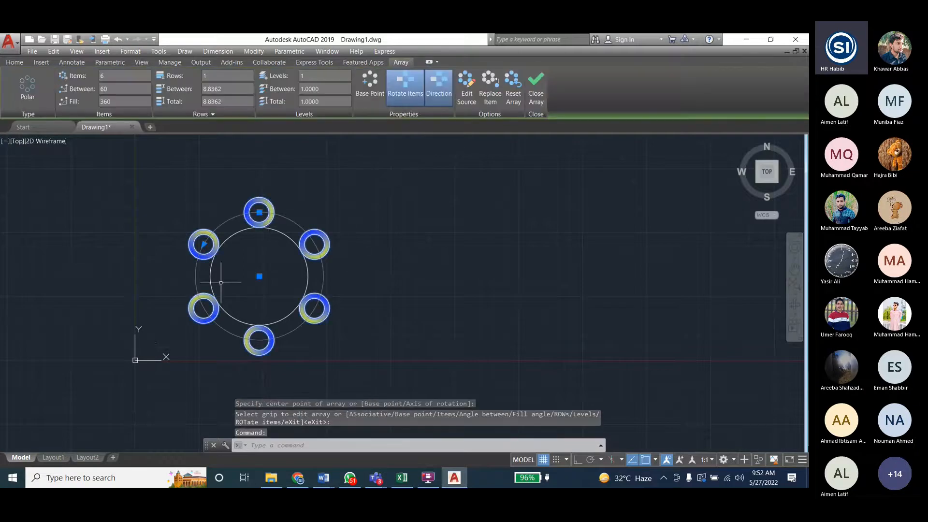
- Open the polar array's source objects for editing, choosing the ring at the top of the large circle
click(467, 98)
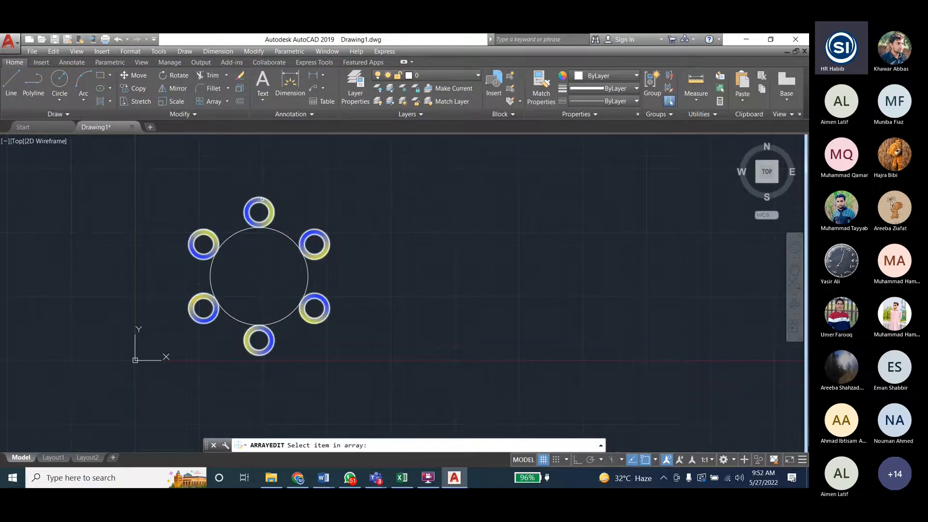
click(304, 232)
click(450, 269)
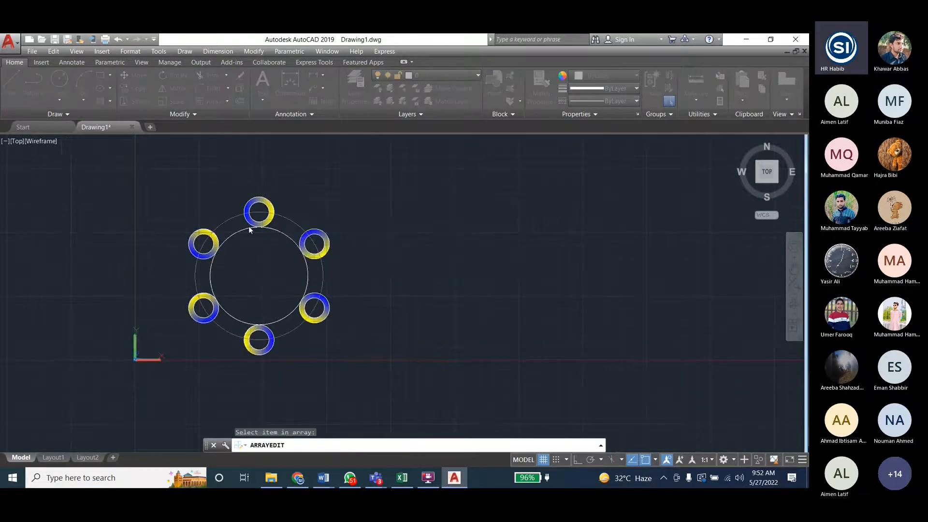
scroll(256, 206, up, 4)
- Draw a horizontal and a vertical diameter line across the inner circle of the array's source ring
click(11, 84)
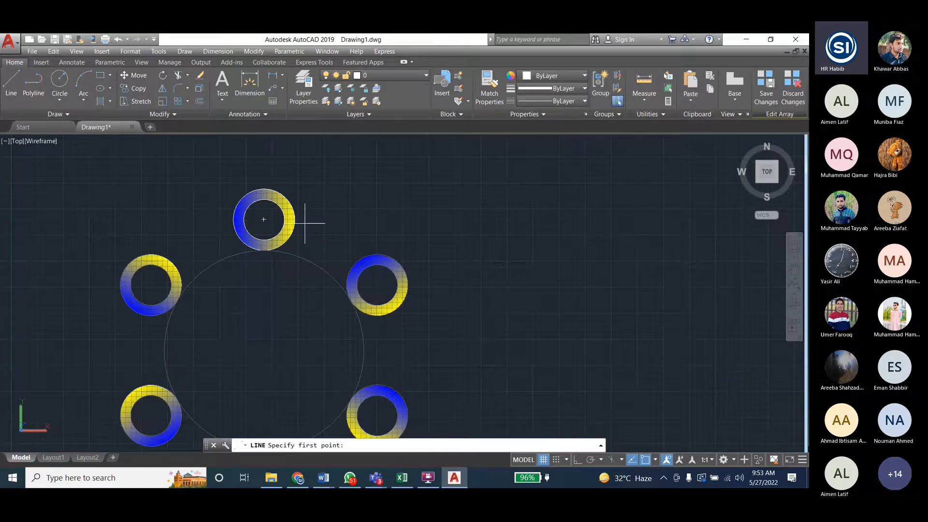
click(243, 219)
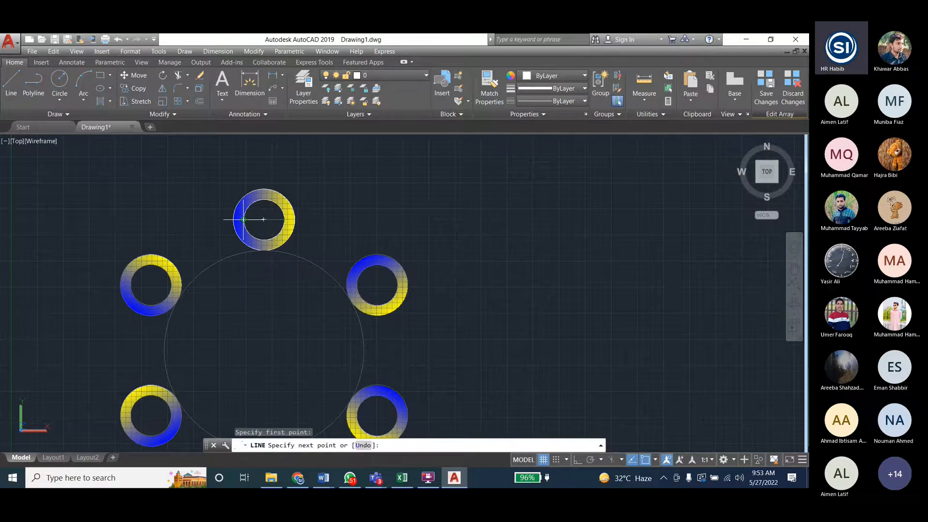
click(243, 219)
key(Escape)
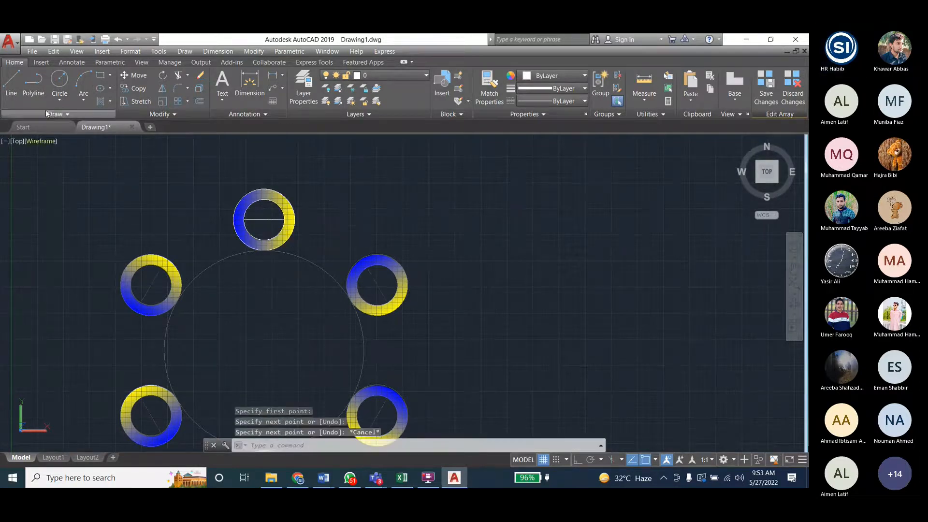
click(11, 84)
click(264, 220)
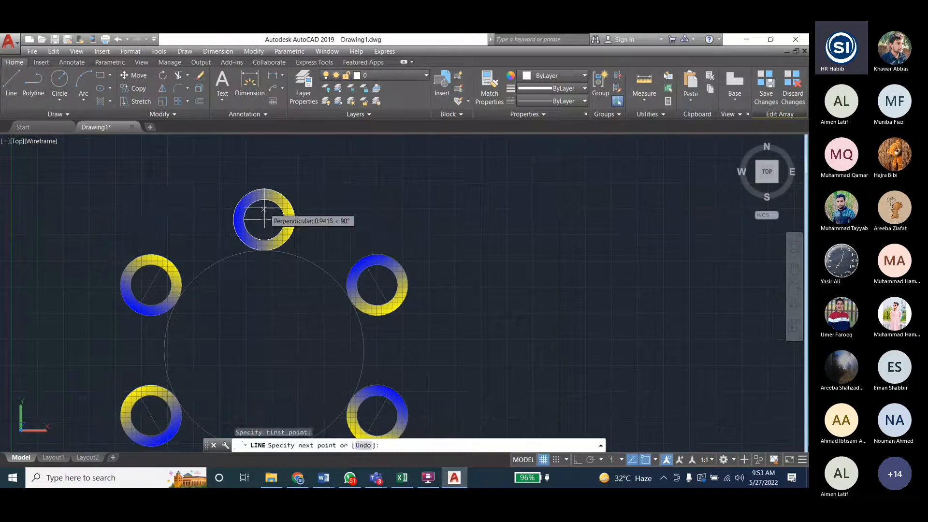
click(264, 209)
key(Escape)
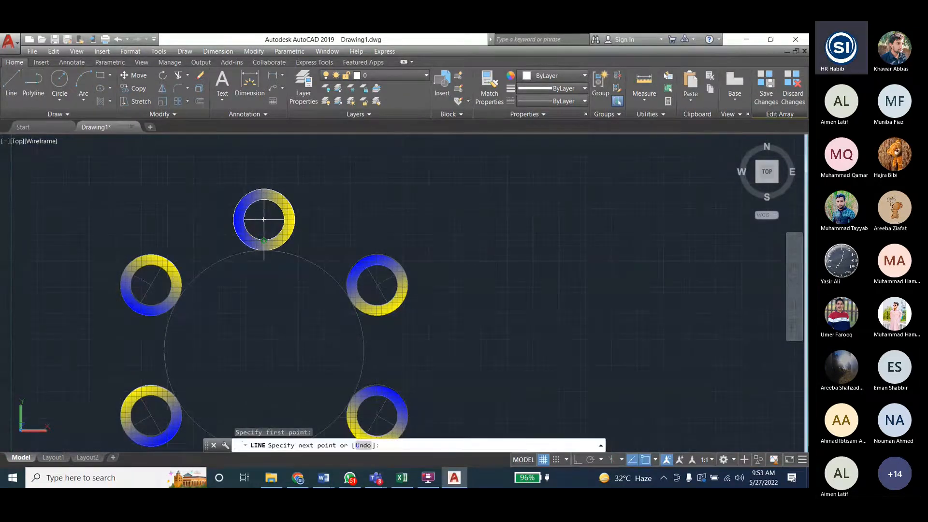
key(Escape)
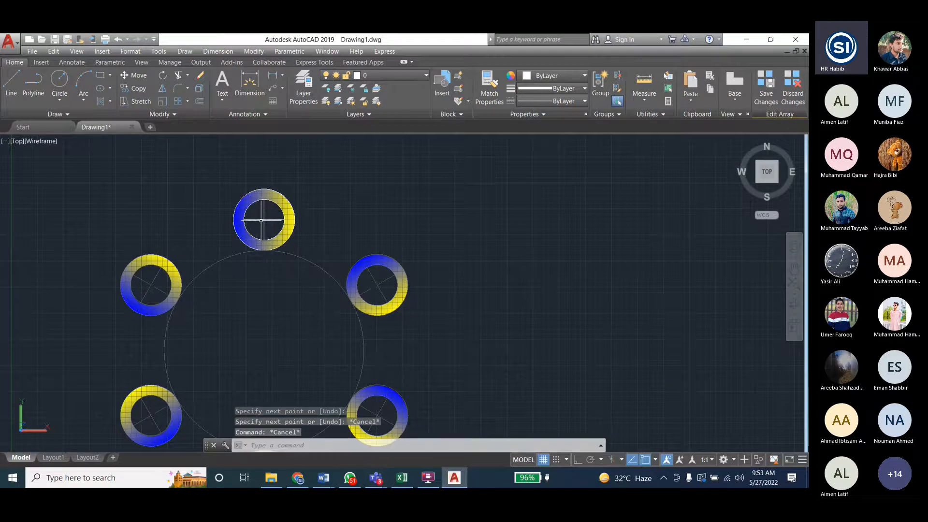
- Fill the upper-left quarter of the source ring's inner circle with a GR_LINEAR gradient from Red to 88,186,72
click(185, 51)
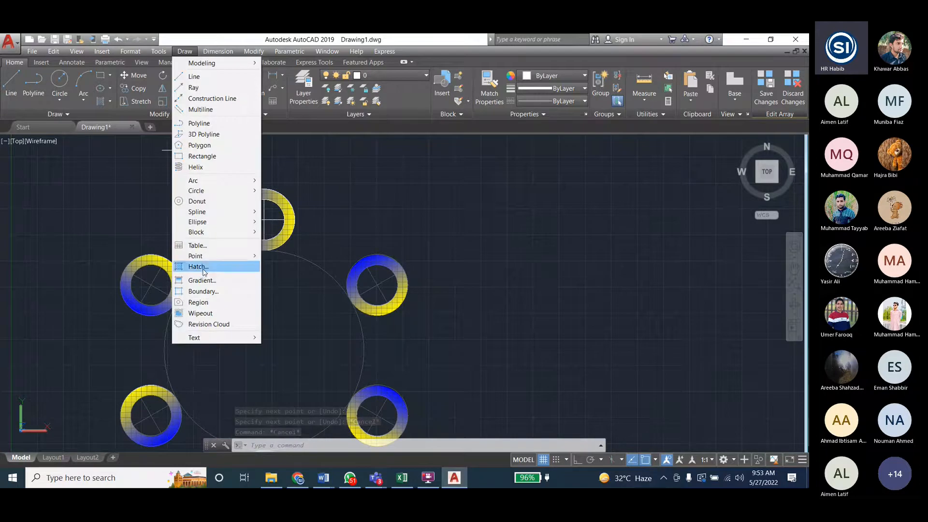
click(204, 280)
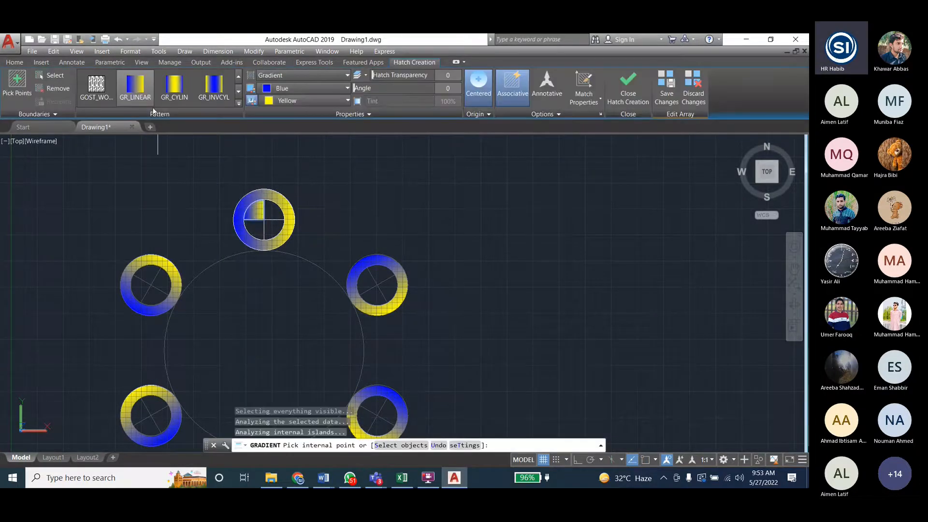
click(130, 97)
click(299, 89)
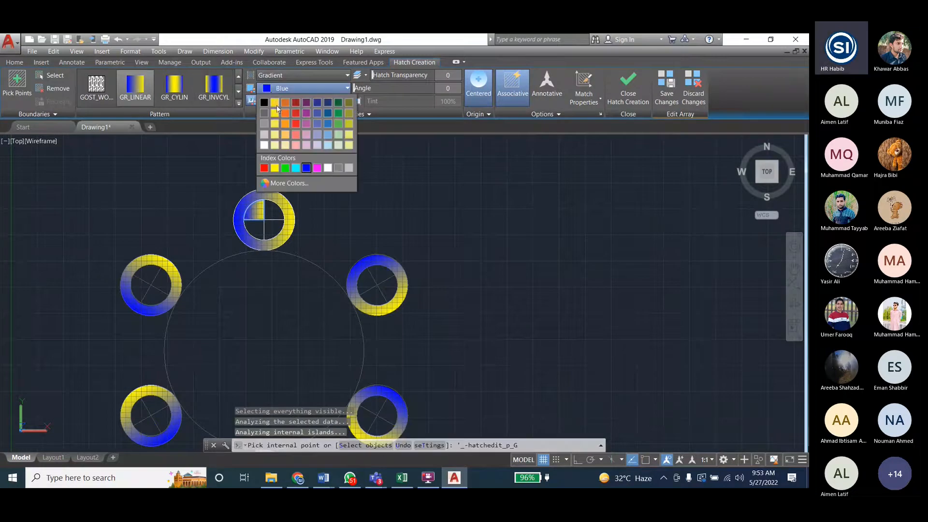
click(295, 116)
click(289, 101)
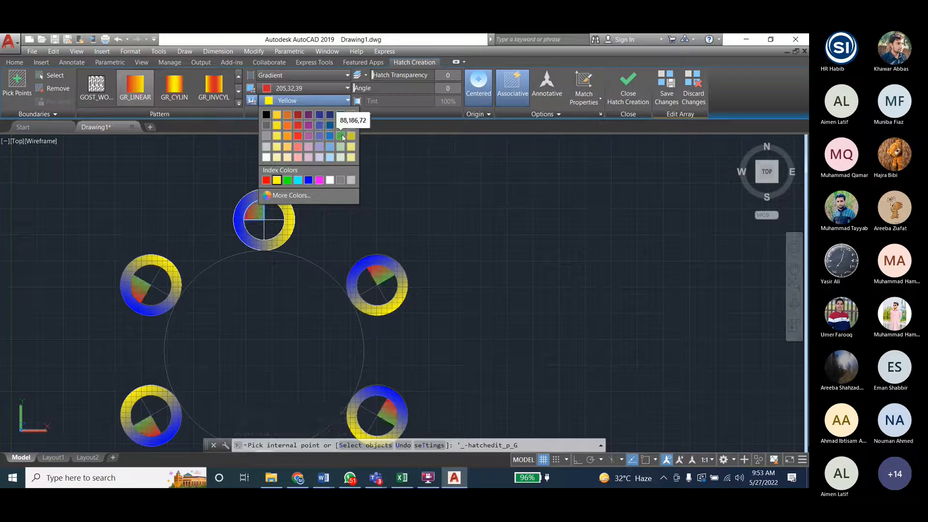
click(340, 136)
click(282, 88)
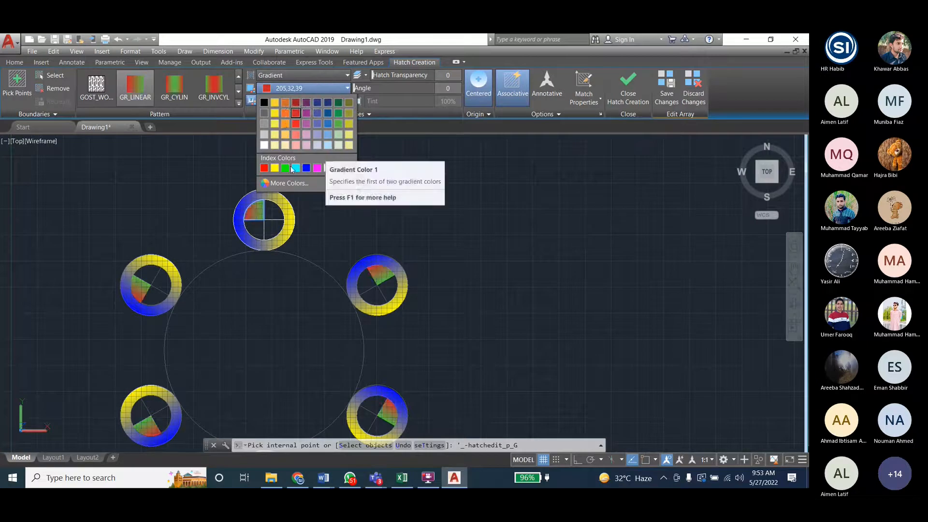
click(264, 168)
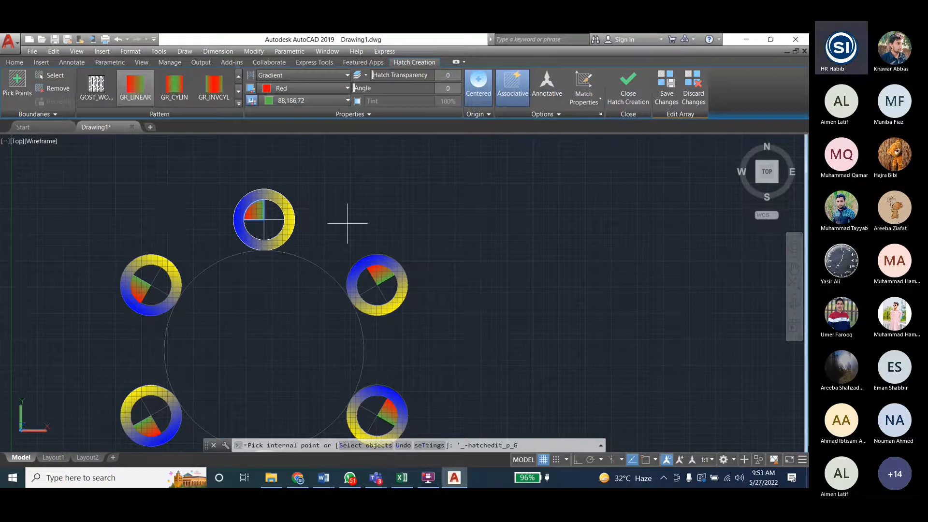
key(Escape)
- Draw a wavy control-vertices spline with five points in the empty area east of the array
scroll(312, 207, down, 2)
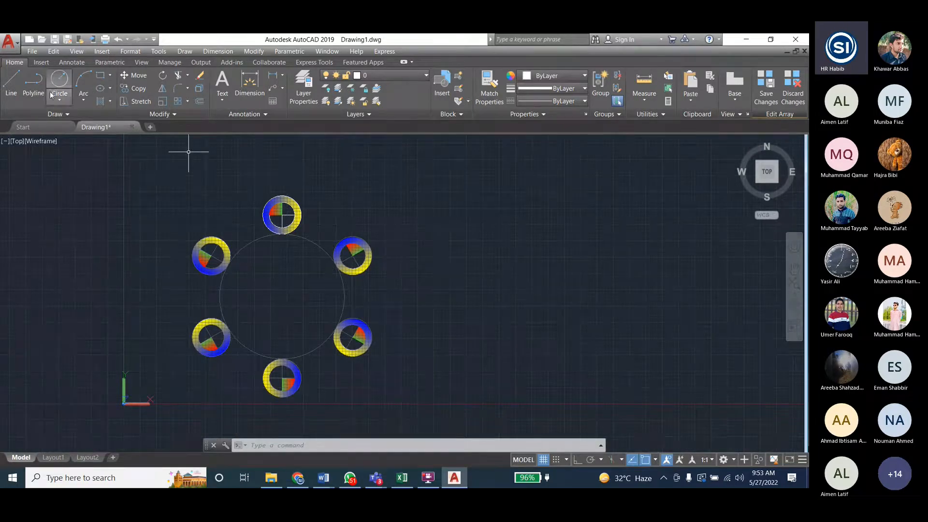
click(184, 51)
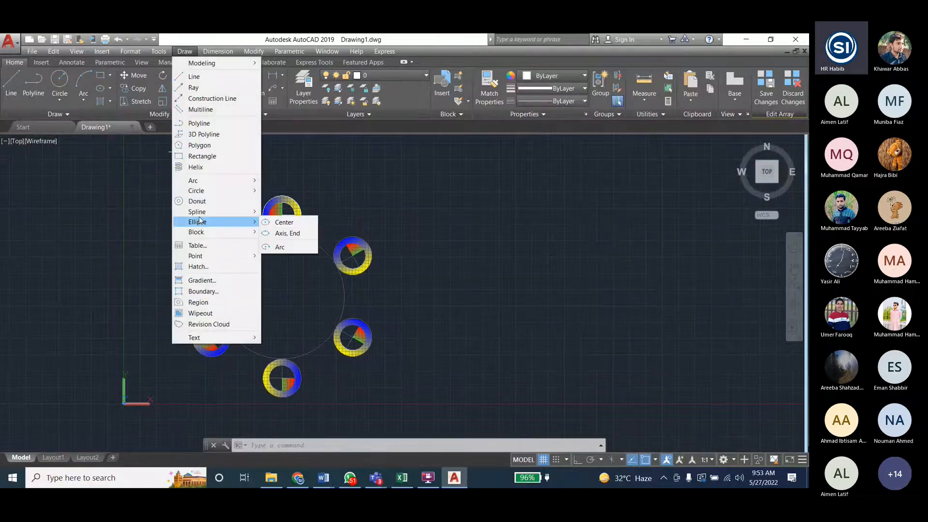
mouse_move(223, 213)
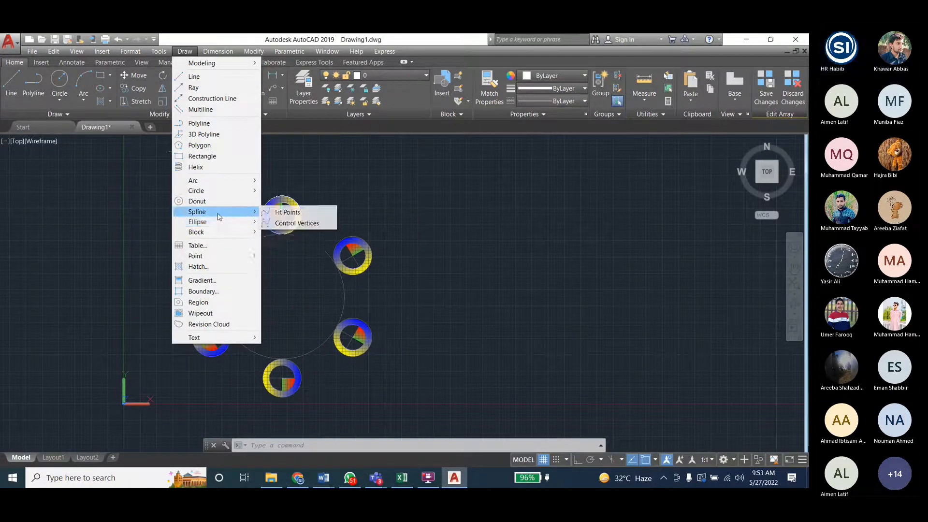
click(278, 224)
scroll(82, 296, down, 3)
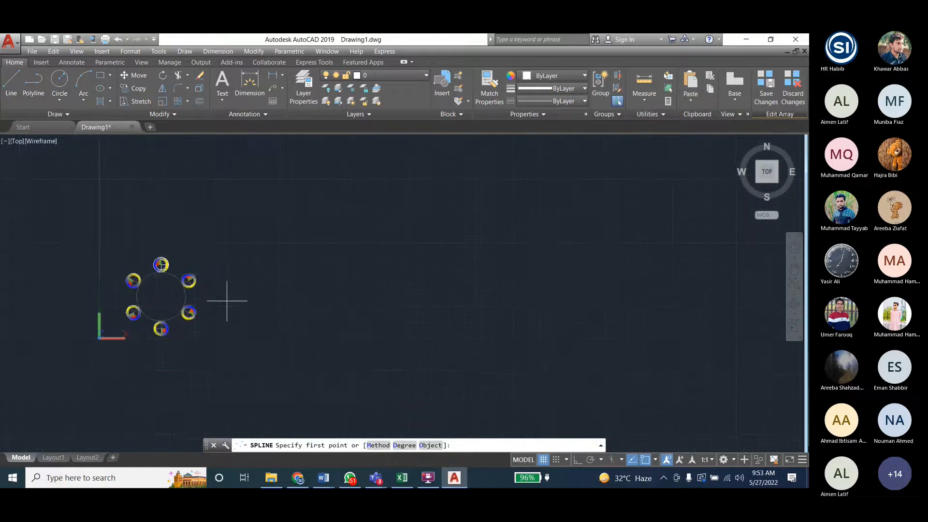
scroll(173, 303, up, 2)
click(311, 320)
click(432, 241)
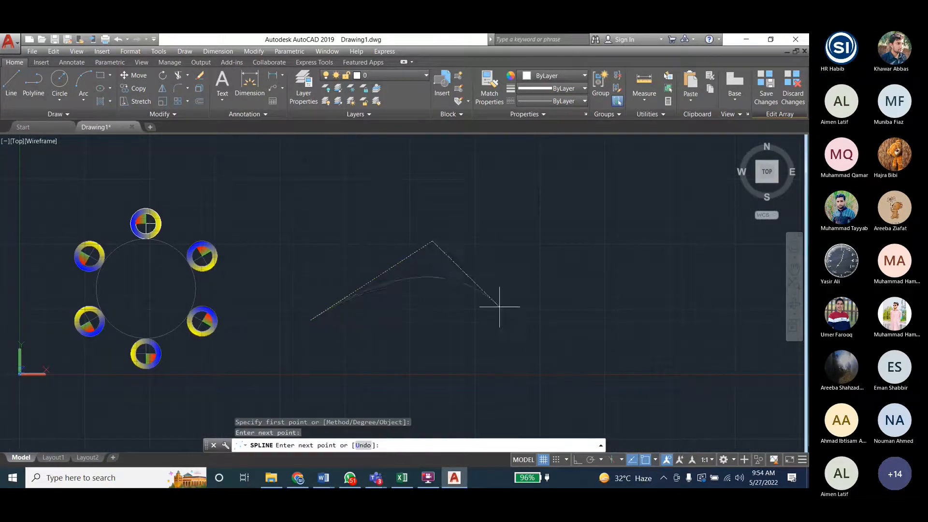
click(518, 347)
click(710, 218)
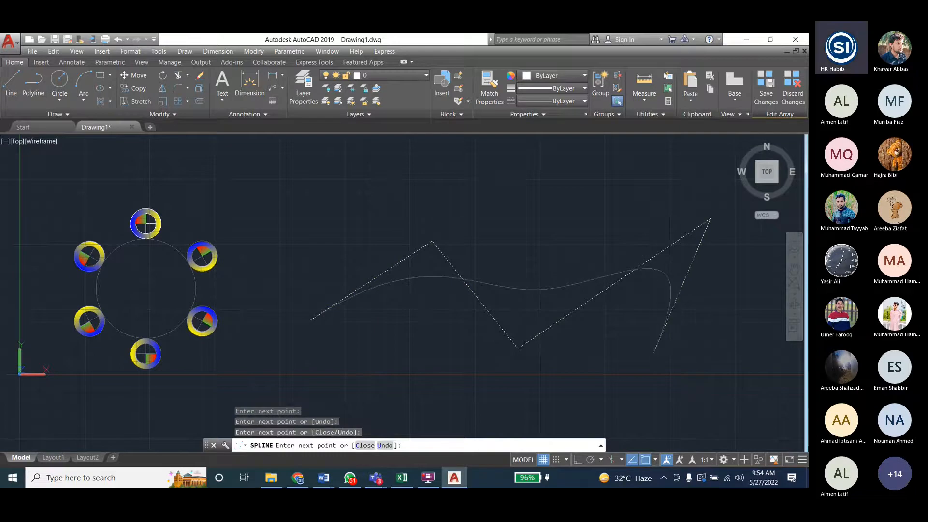
click(653, 352)
key(Return)
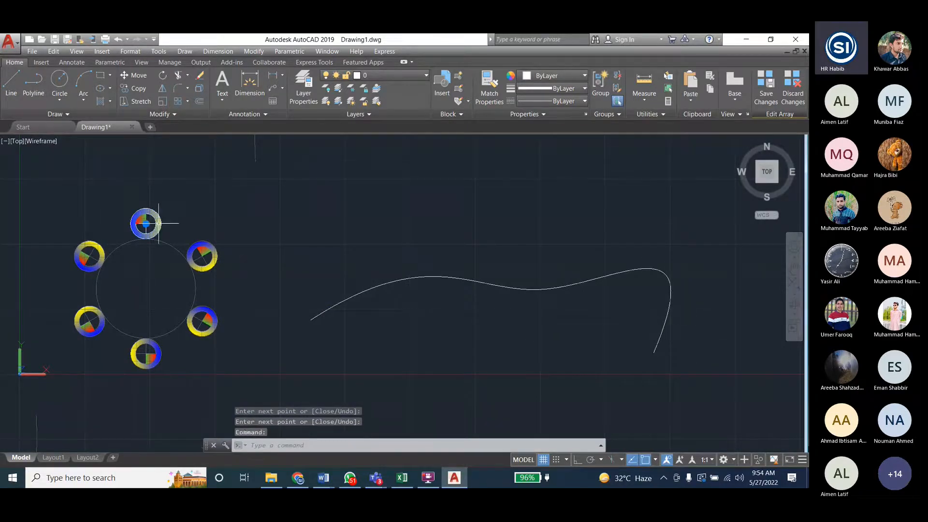
- Copy the source ring's blue-yellow gradient fill by the ring's bottom point onto the spline's west endpoint
click(158, 223)
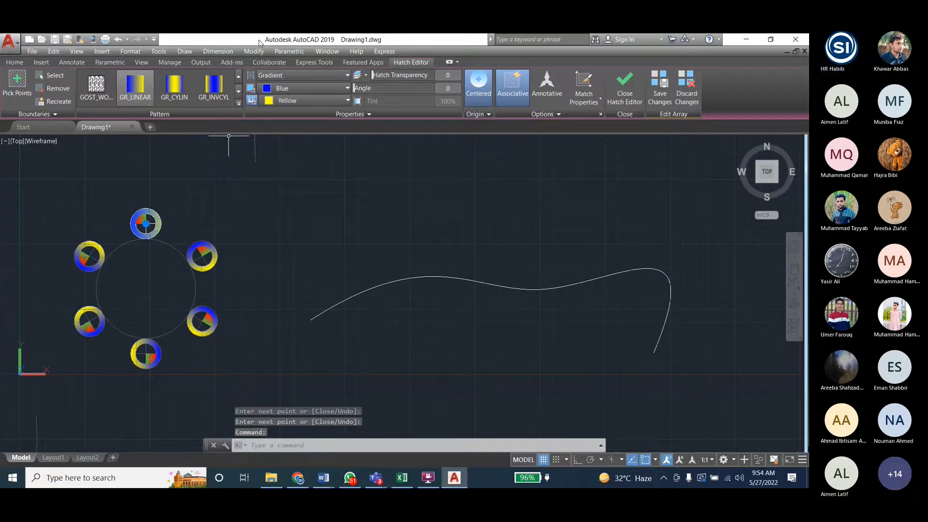
click(254, 51)
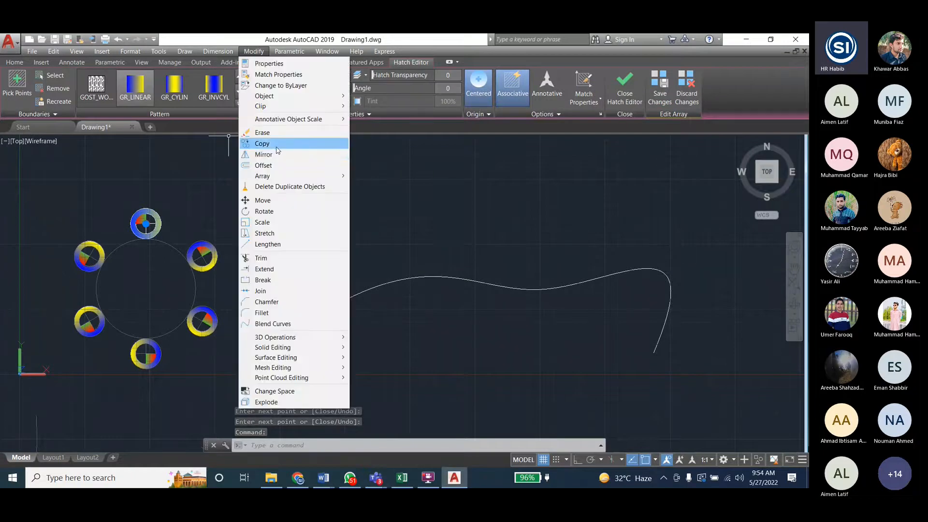
click(278, 150)
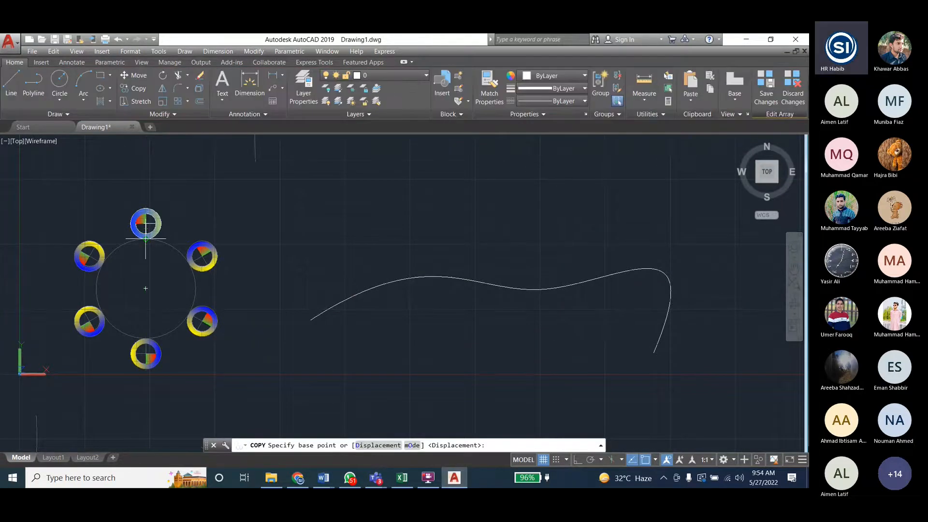
click(145, 224)
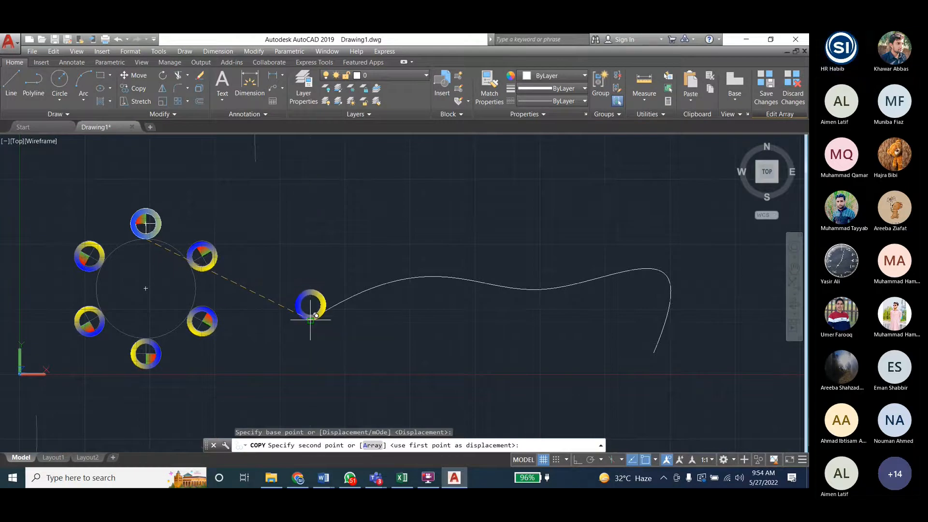
click(310, 319)
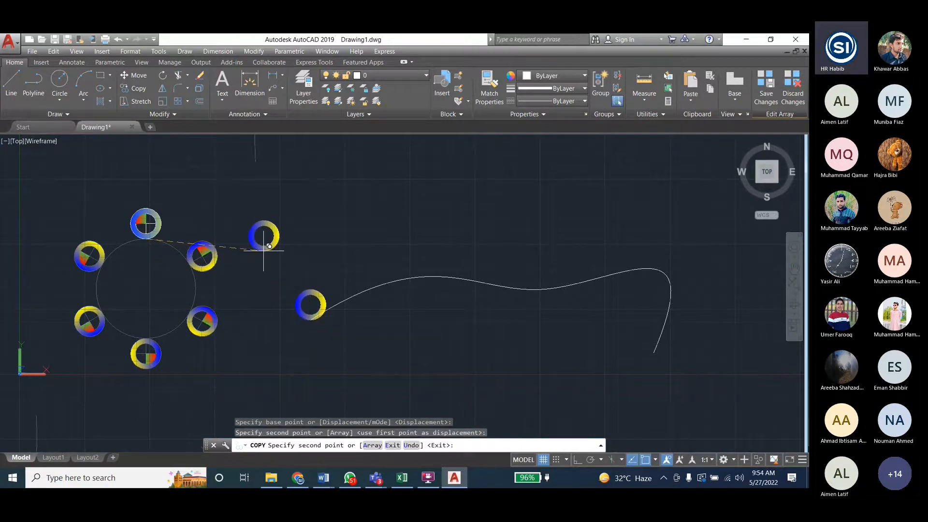
key(Escape)
key(Escape)
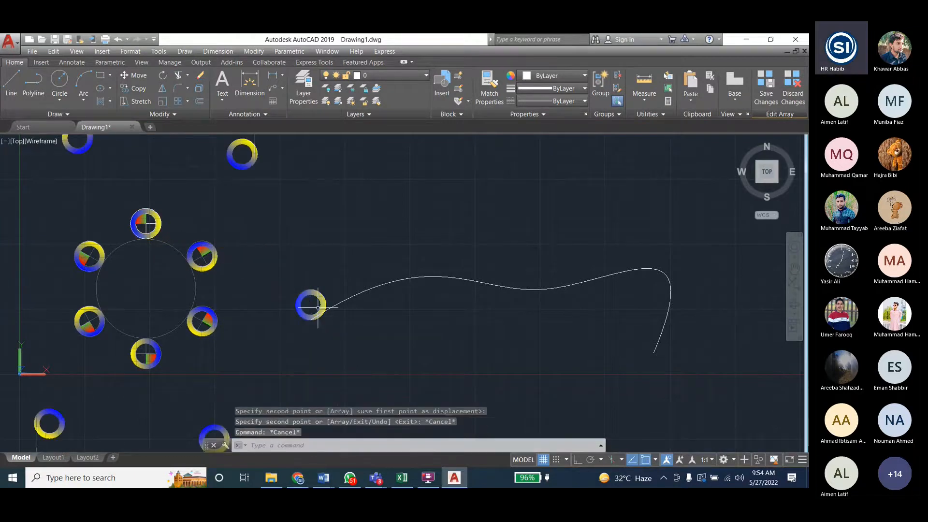
- Undo the copied gradient fill and the spline
key(Escape)
scroll(288, 317, down, 2)
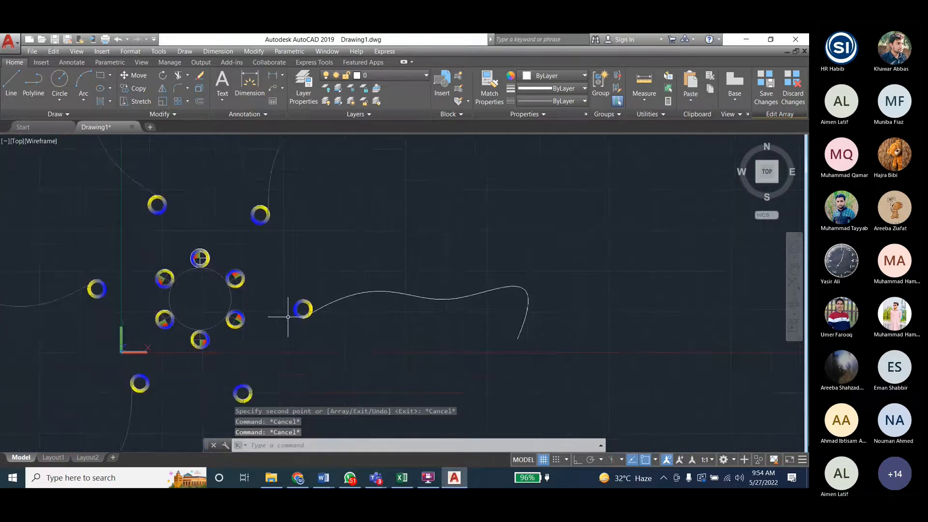
scroll(239, 318, down, 4)
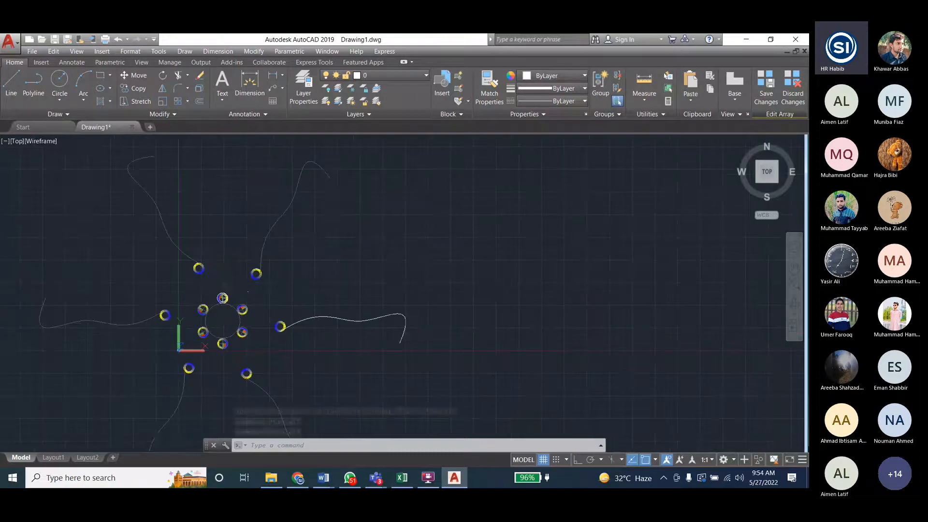
scroll(227, 292, up, 4)
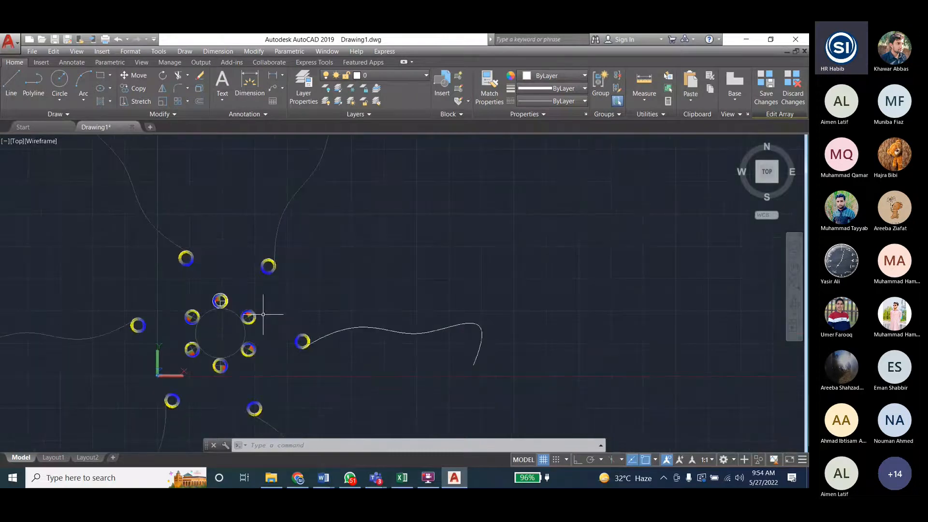
key(ctrl+z)
key(ctrl+z)
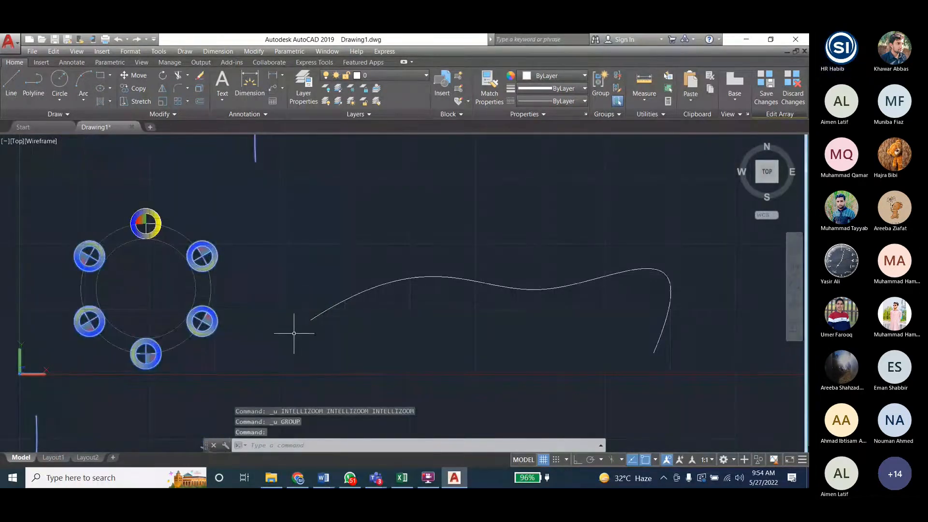
key(ctrl+z)
key(ctrl+z)
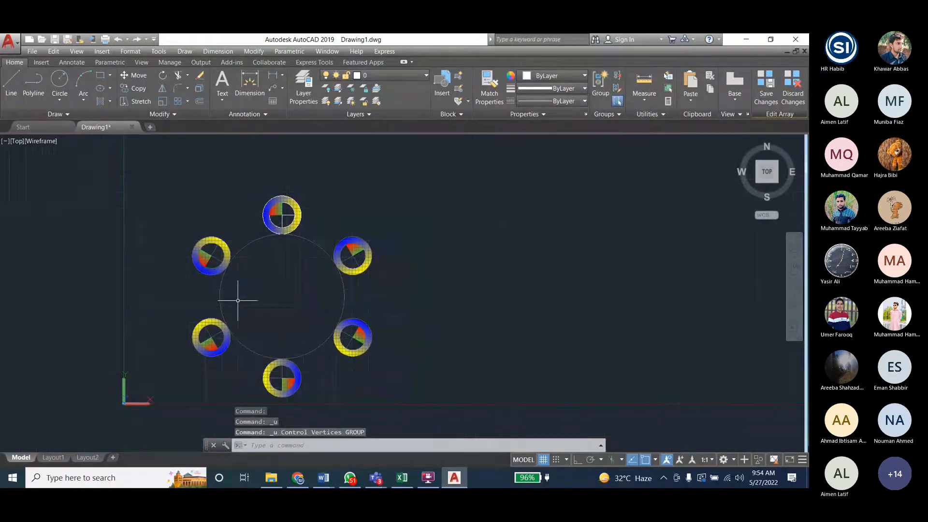
key(Escape)
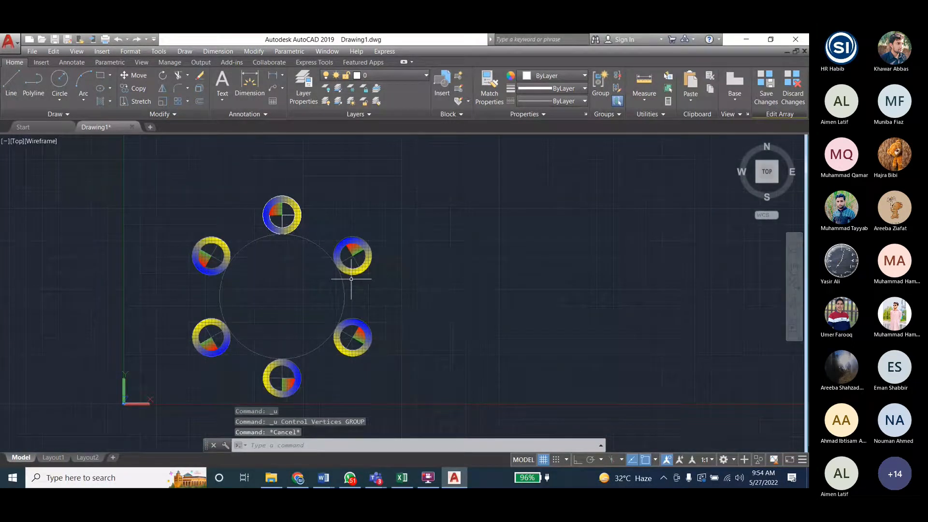
- Draw a large three-point arc curving downward east of the array and select it
scroll(78, 241, down, 2)
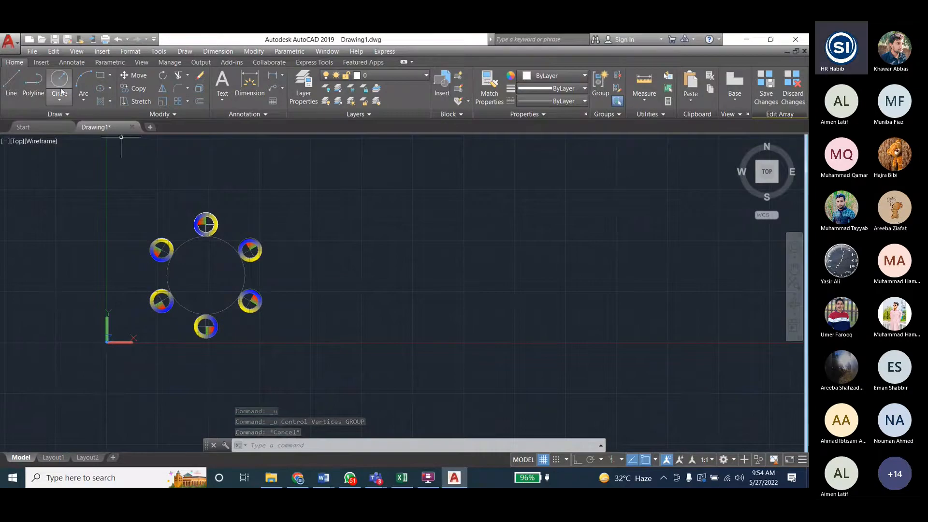
click(83, 82)
click(316, 283)
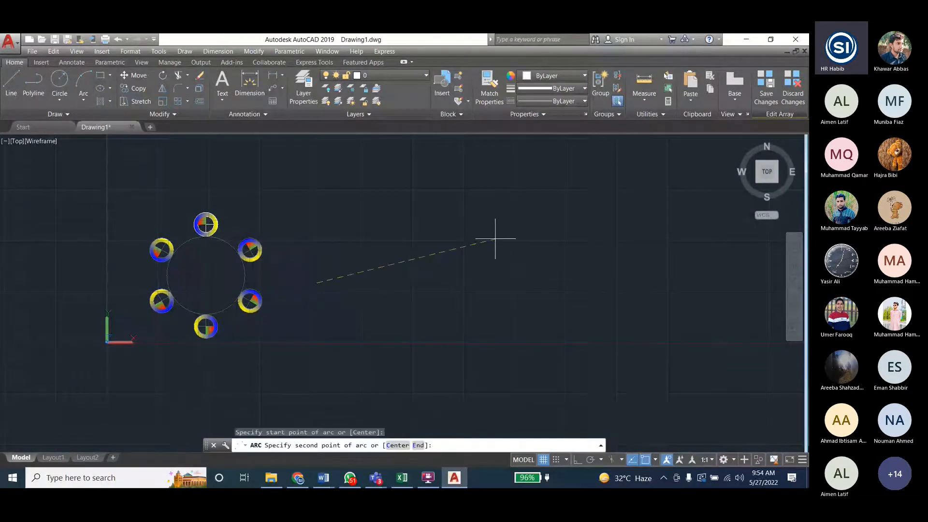
click(538, 232)
click(549, 170)
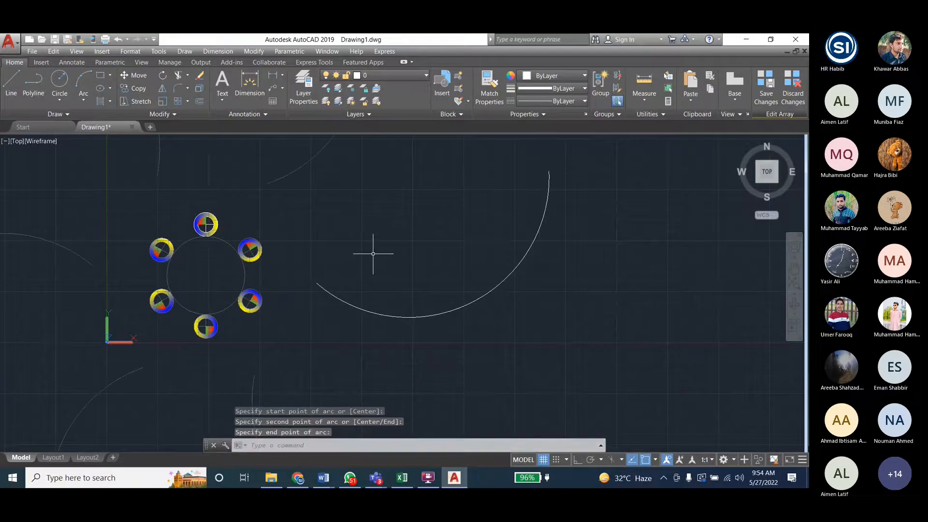
click(383, 315)
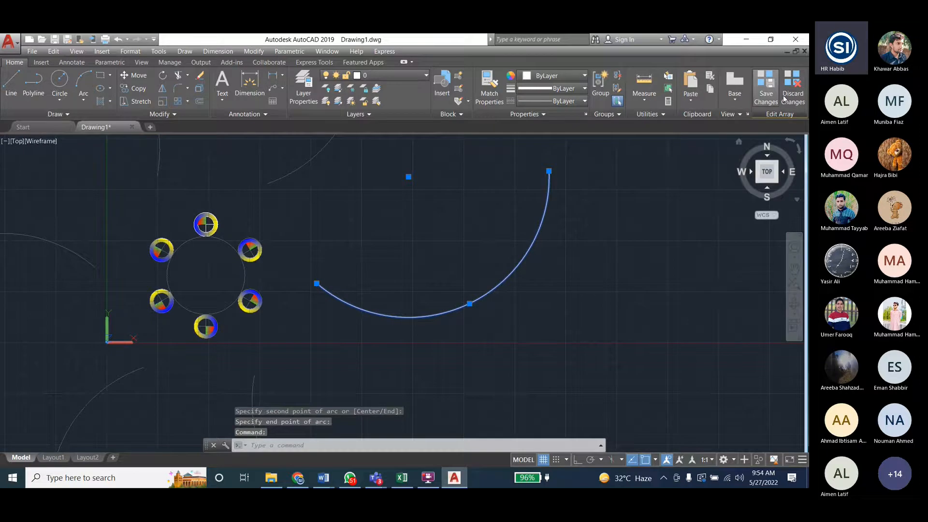
- Discard the pending changes to the array's source objects and close the source editing
scroll(207, 347, down, 2)
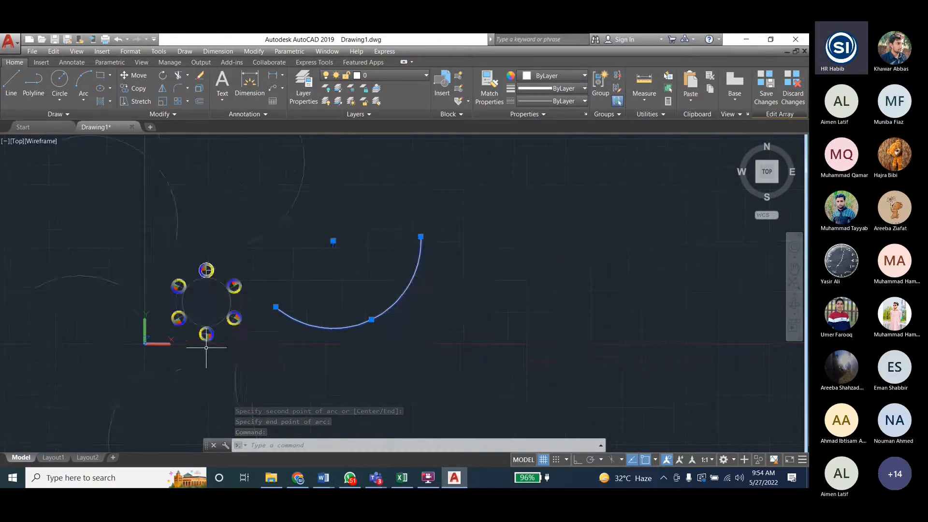
scroll(207, 347, down, 1)
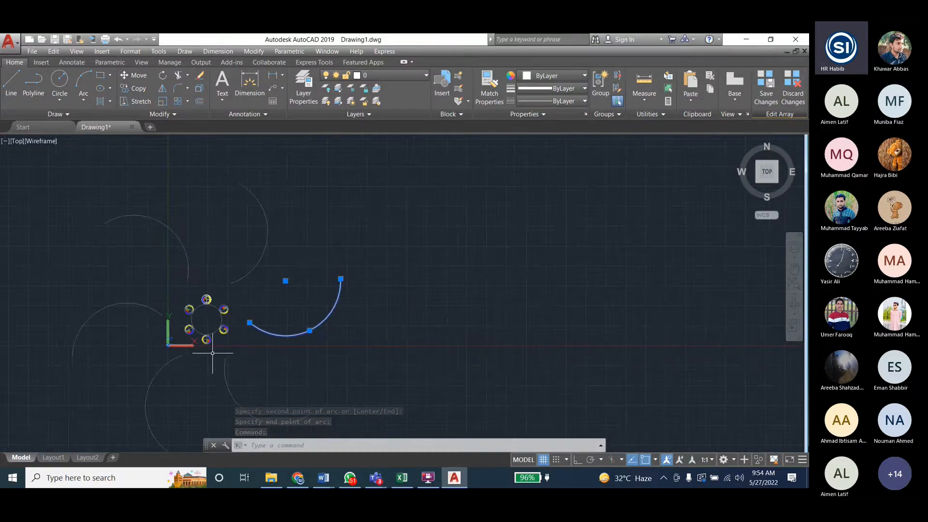
click(792, 90)
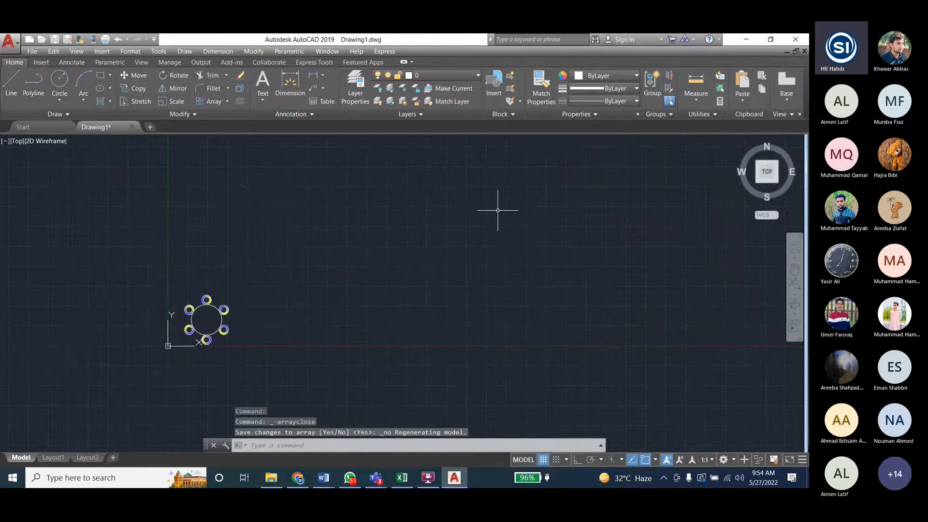
scroll(199, 333, up, 3)
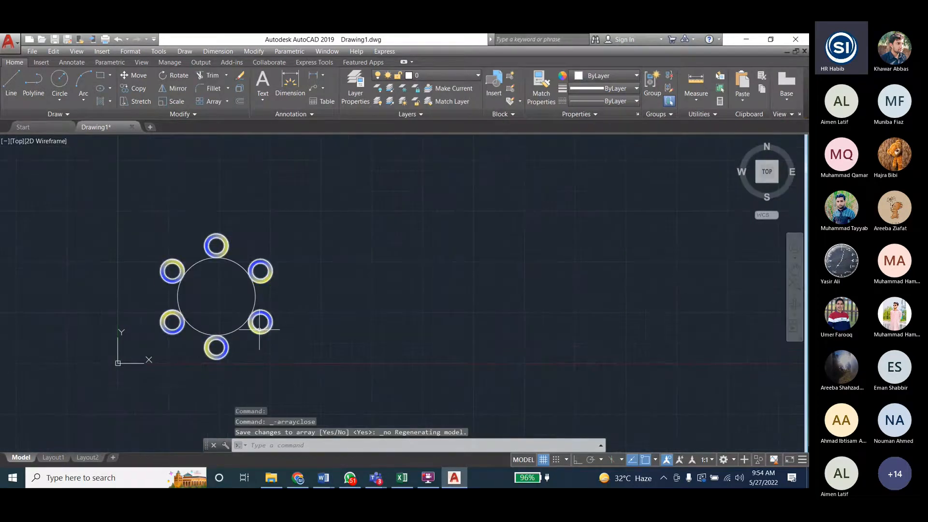
key(ctrl+z)
scroll(203, 321, up, 5)
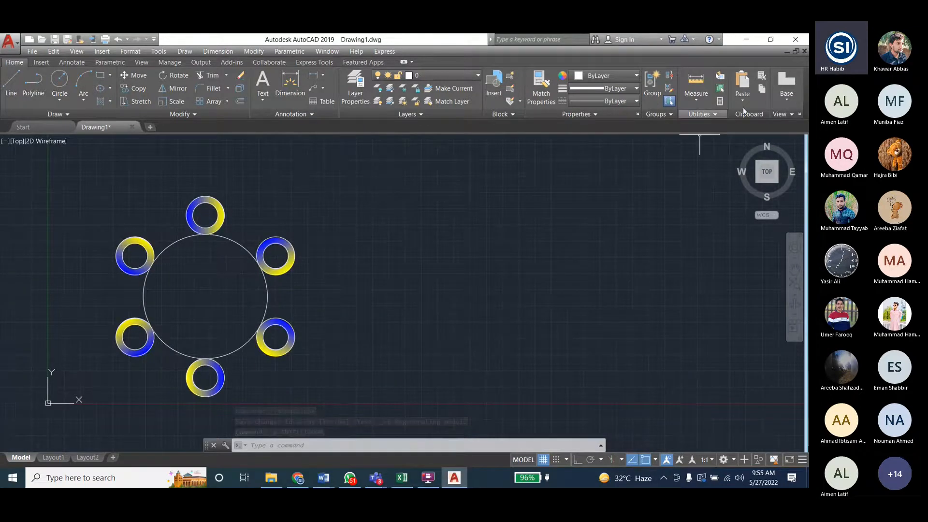
- Draw a wavy control-vertices spline with four points in the empty area east of the array
click(175, 50)
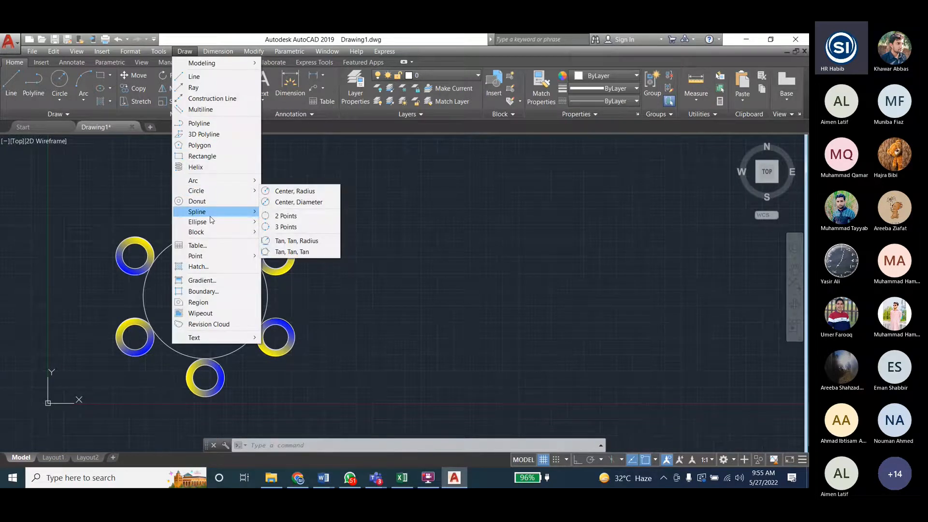
click(290, 221)
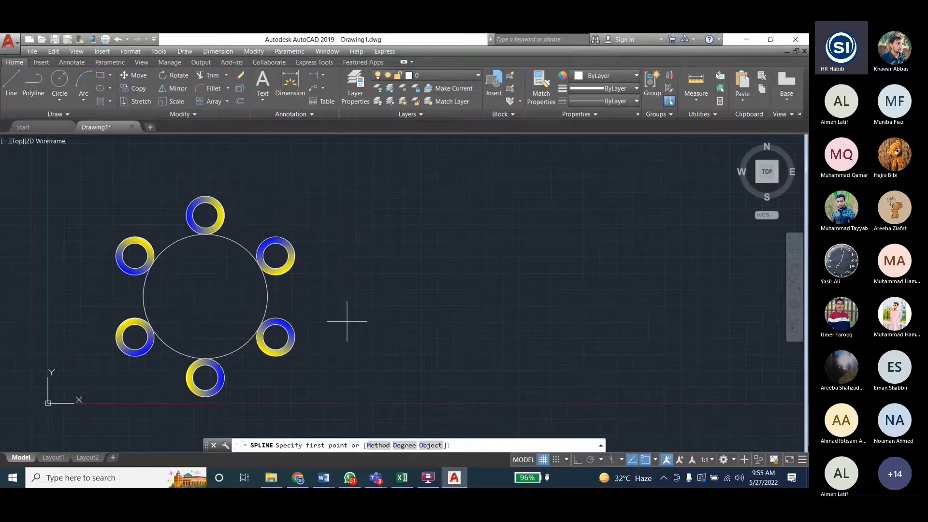
click(346, 320)
click(484, 241)
click(617, 361)
click(736, 255)
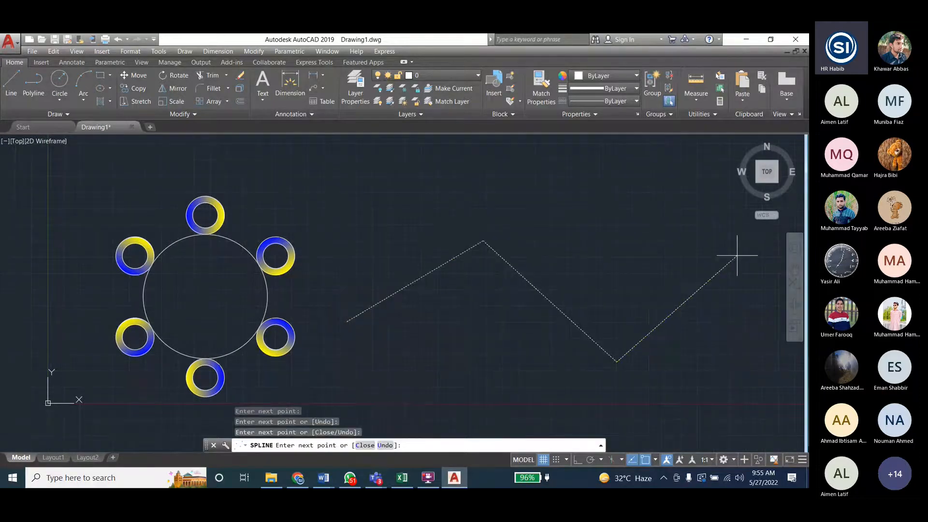
key(Return)
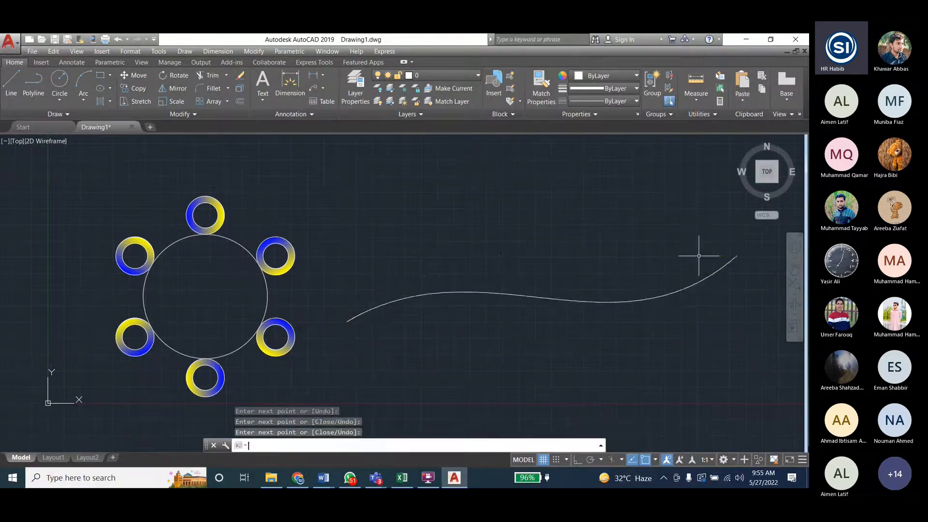
click(205, 199)
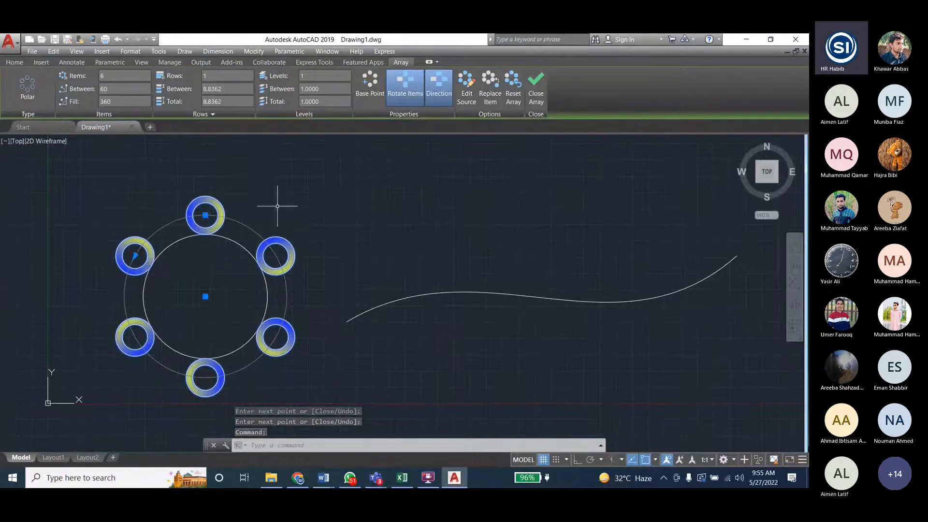
click(327, 222)
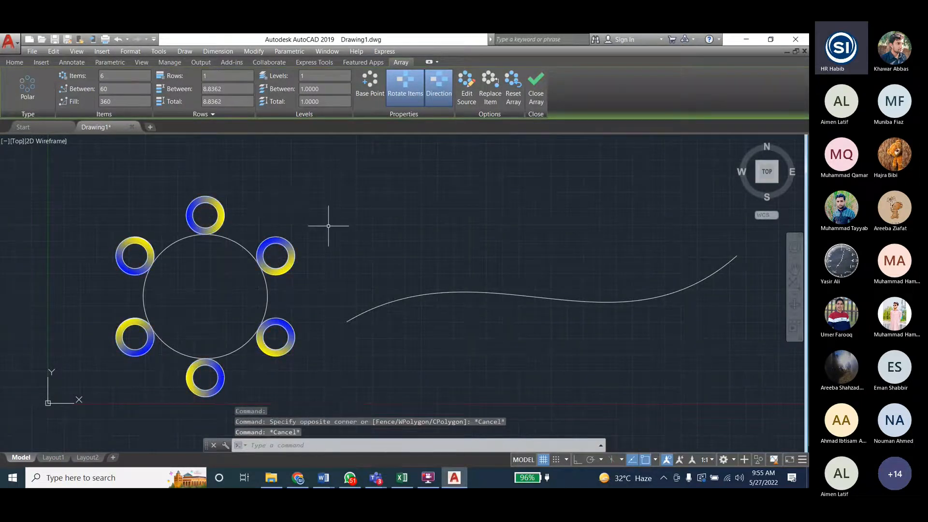
key(Escape)
key(Escape)
key(Escape)
- Draw a small horizontal rectangle above the west part of the spline
click(100, 75)
click(364, 189)
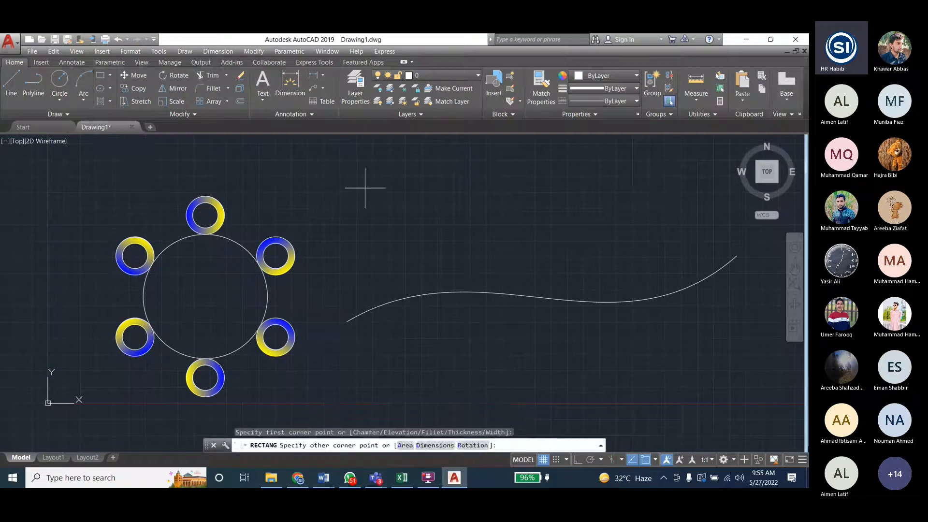
click(429, 223)
click(253, 51)
click(272, 172)
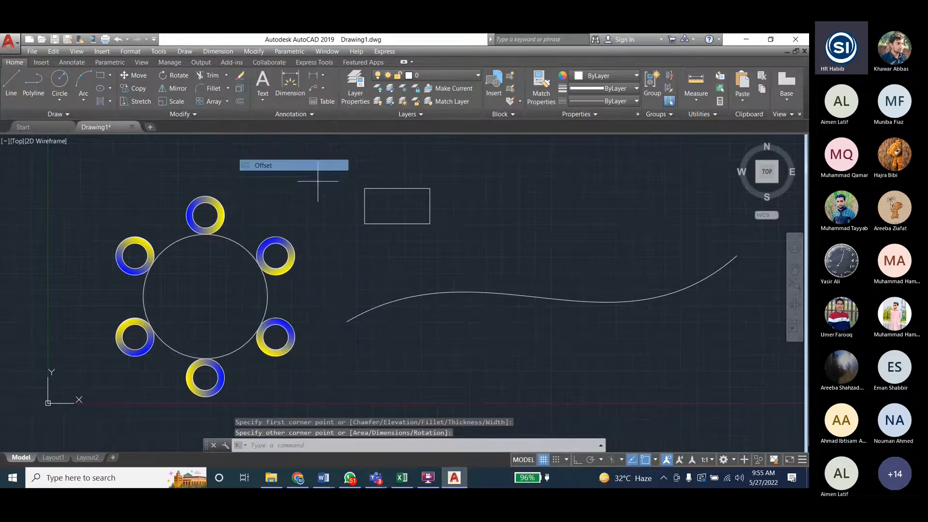
click(398, 205)
key(Escape)
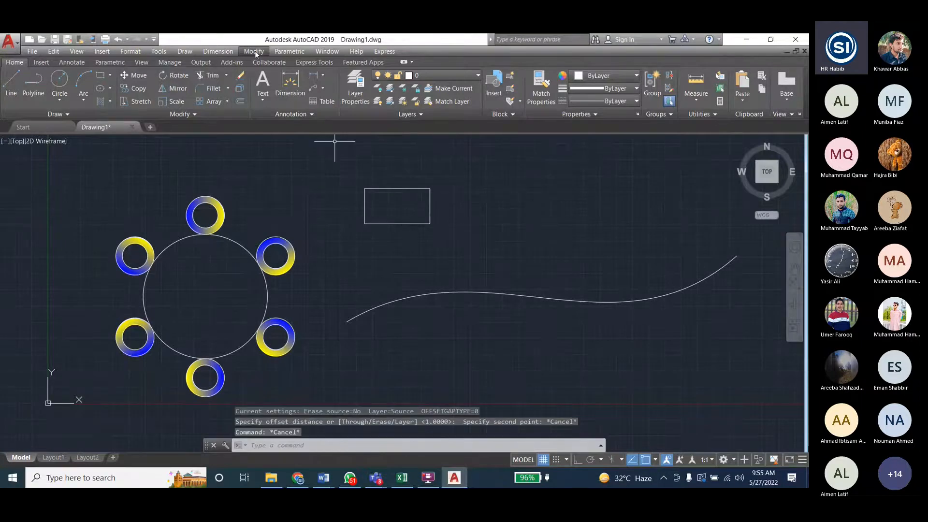
- Offset the rectangle outward by a distance of 1
click(254, 51)
click(272, 165)
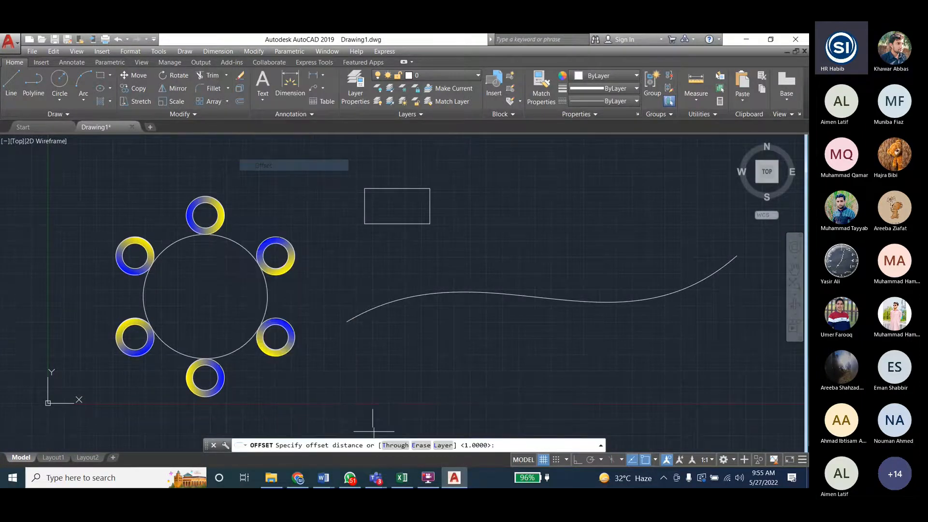
text(1)
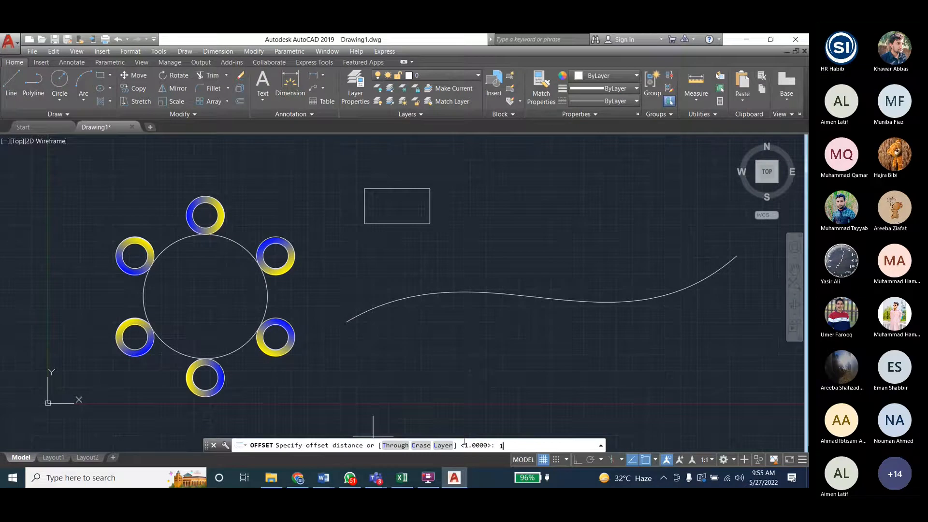
key(Return)
click(428, 210)
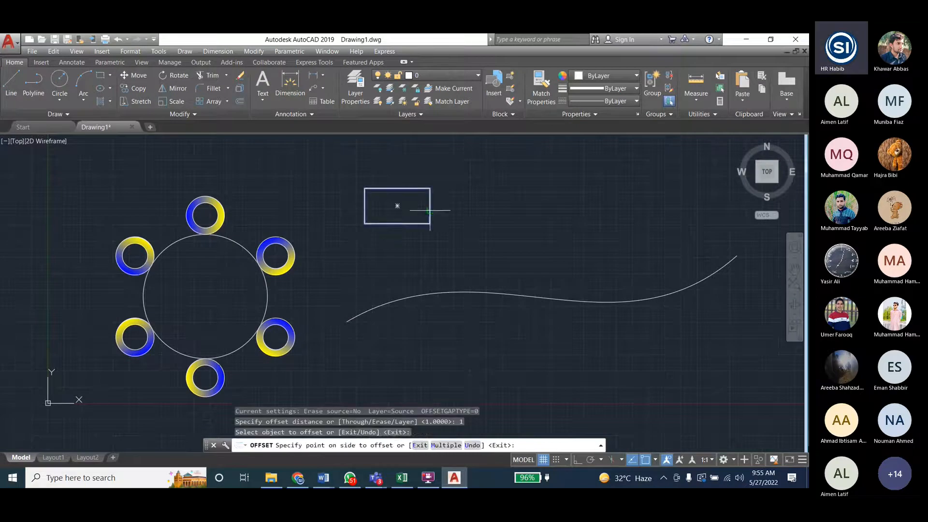
click(441, 207)
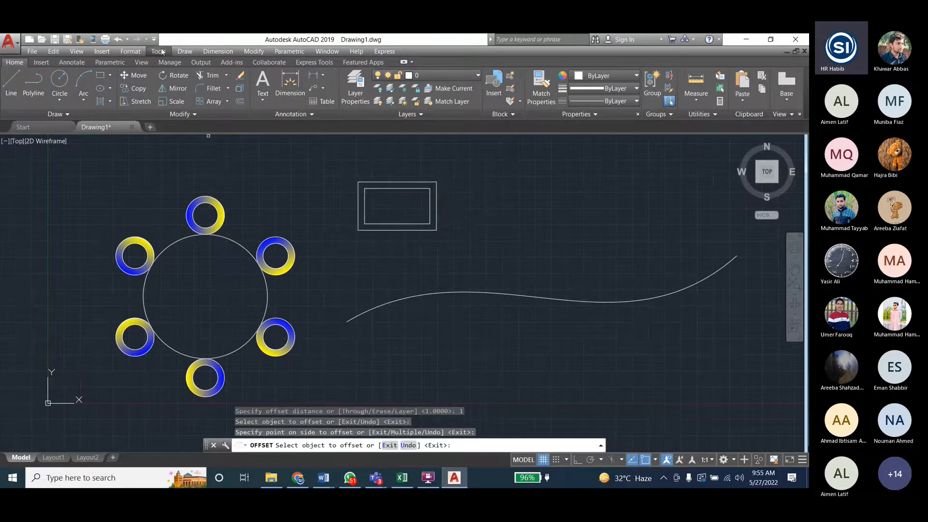
- Fill the band between the two rectangles with a GR_LINEAR gradient from Red to 88,186,72
click(185, 51)
click(218, 278)
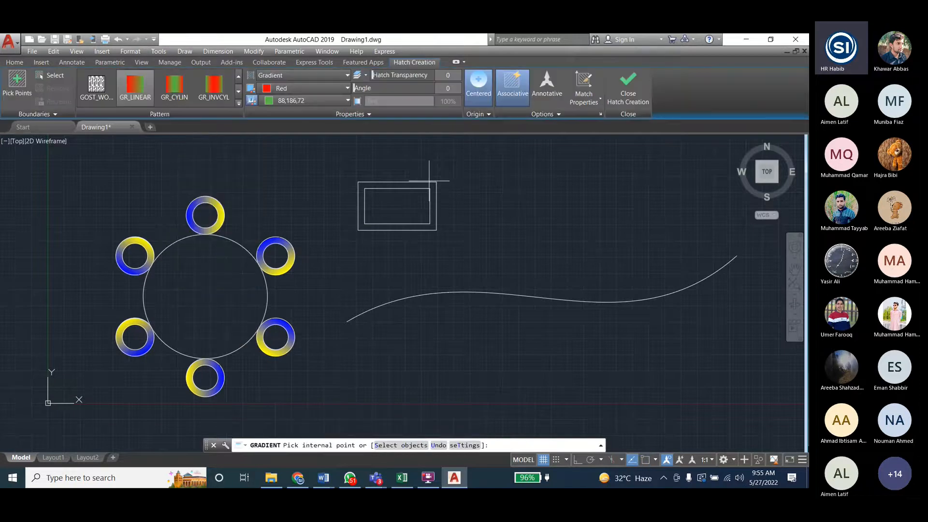
click(419, 184)
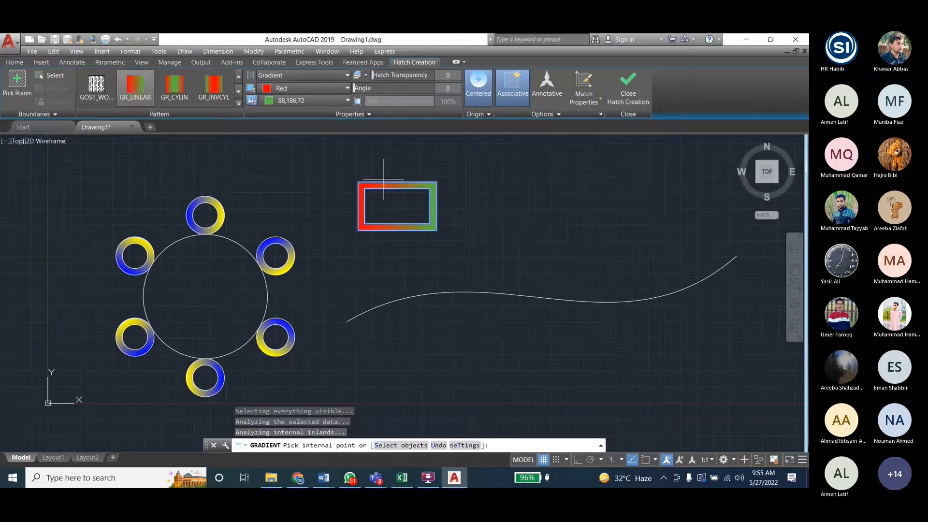
key(Escape)
key(Escape)
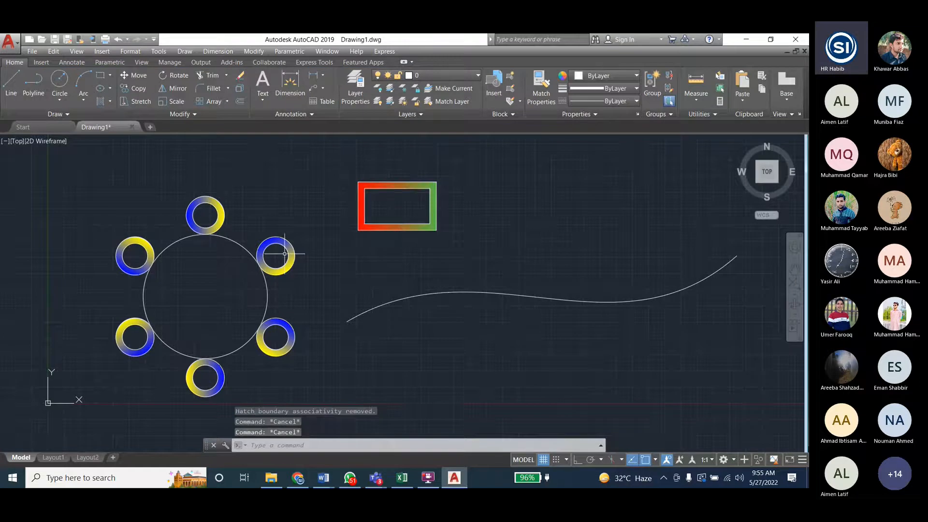
- Try to replace an item of the polar ring array with the gradient-filled rectangular frame
click(254, 51)
click(253, 51)
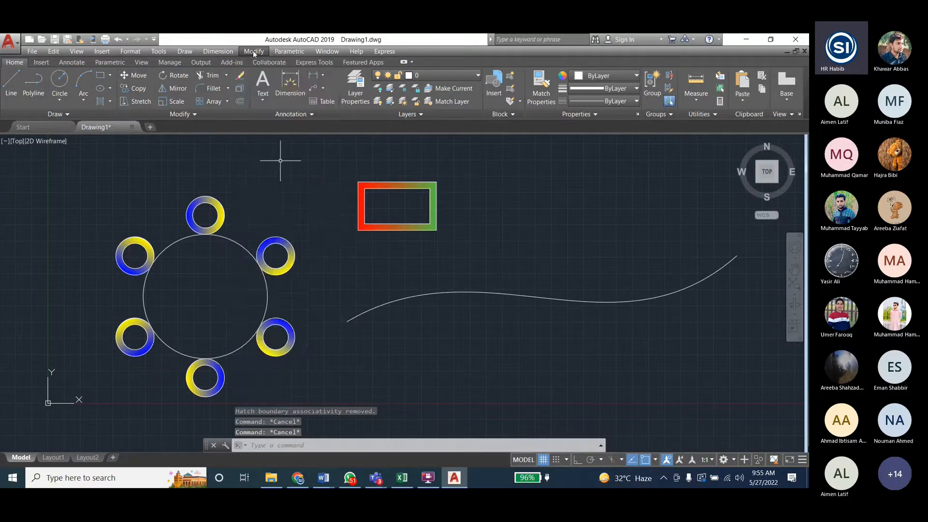
click(209, 197)
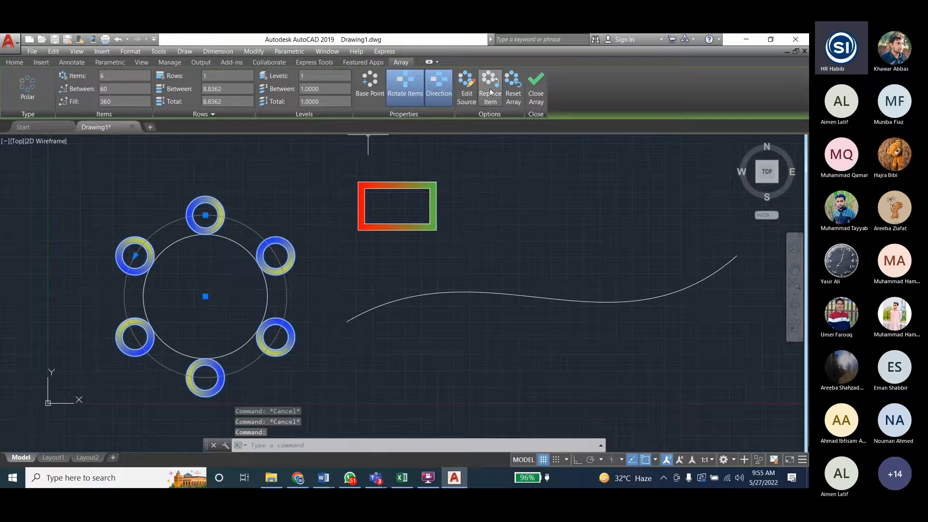
click(493, 95)
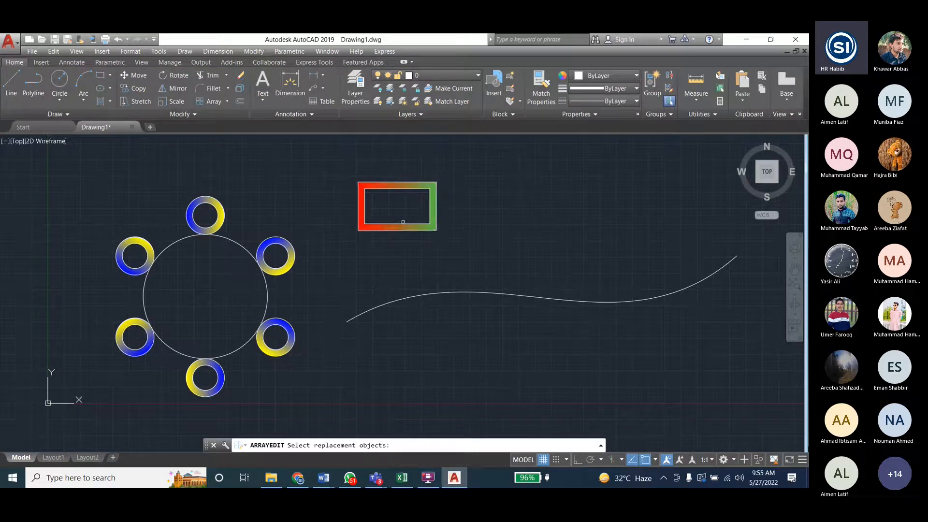
click(404, 227)
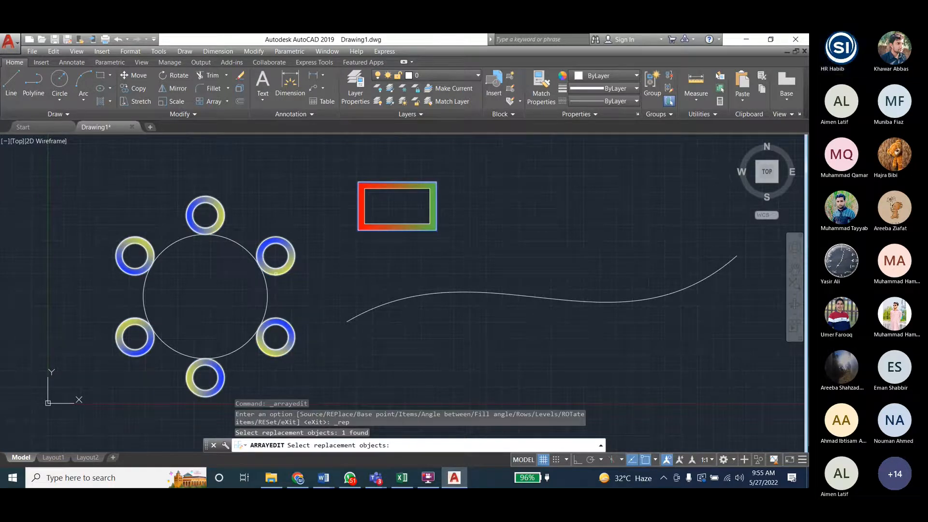
click(276, 274)
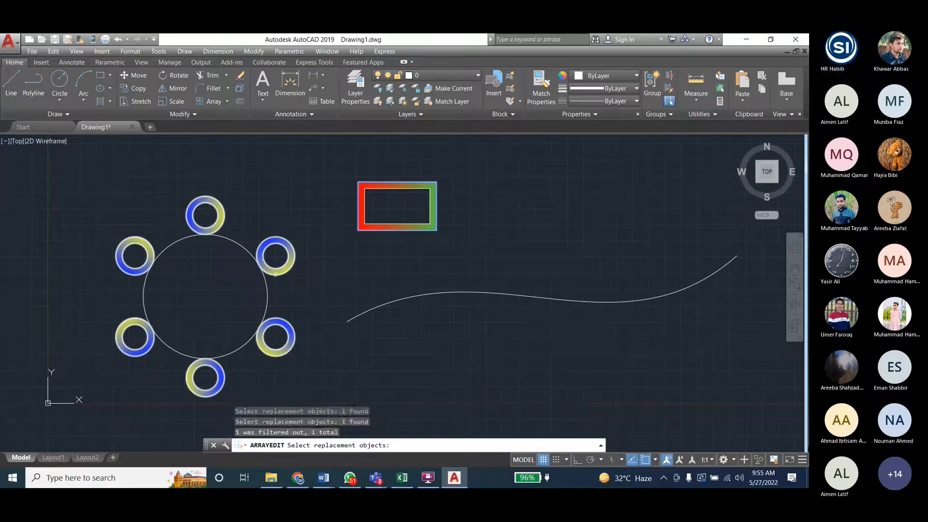
click(396, 227)
key(Return)
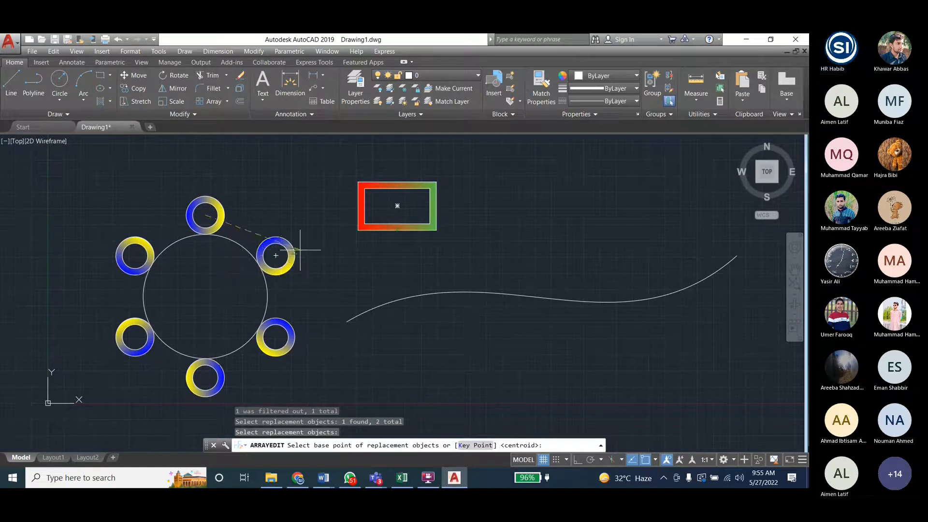
key(Escape)
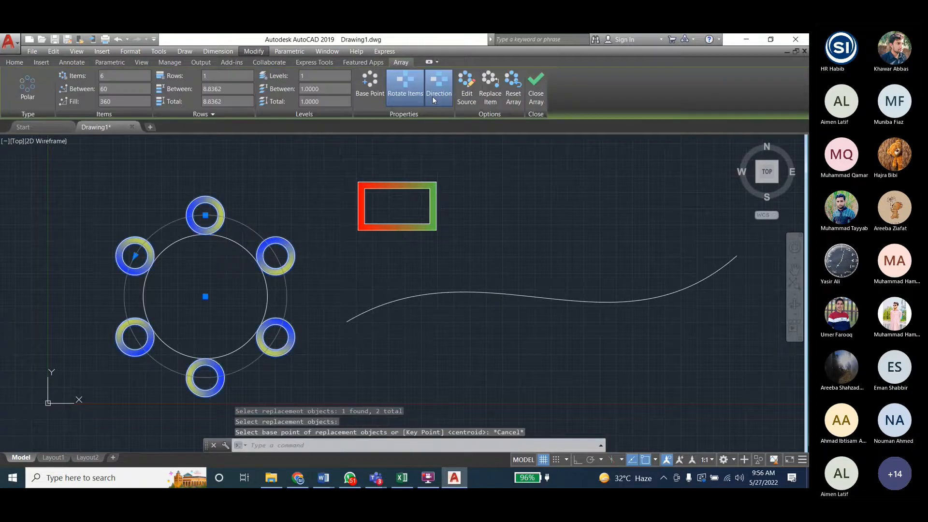
- Replace the array's northeast ring with the outer rectangle, using the rectangle's centroid as base point
click(489, 95)
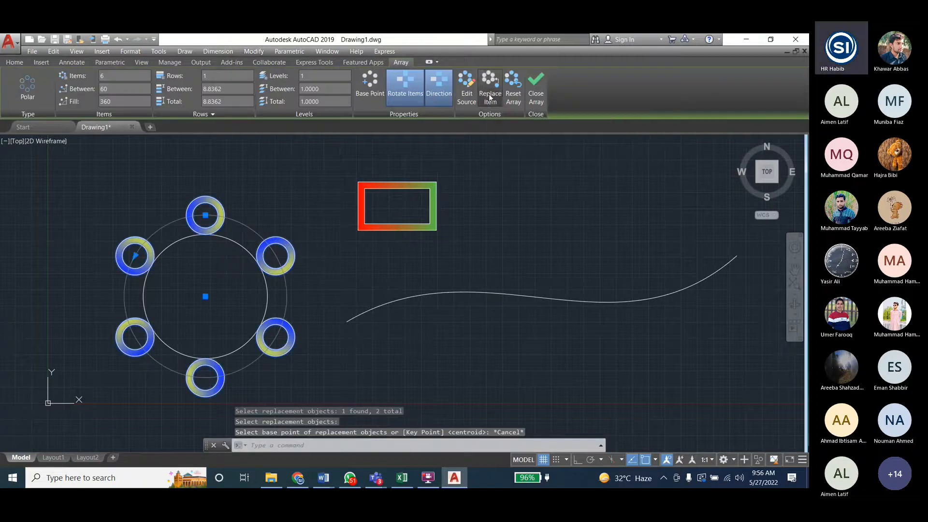
click(436, 196)
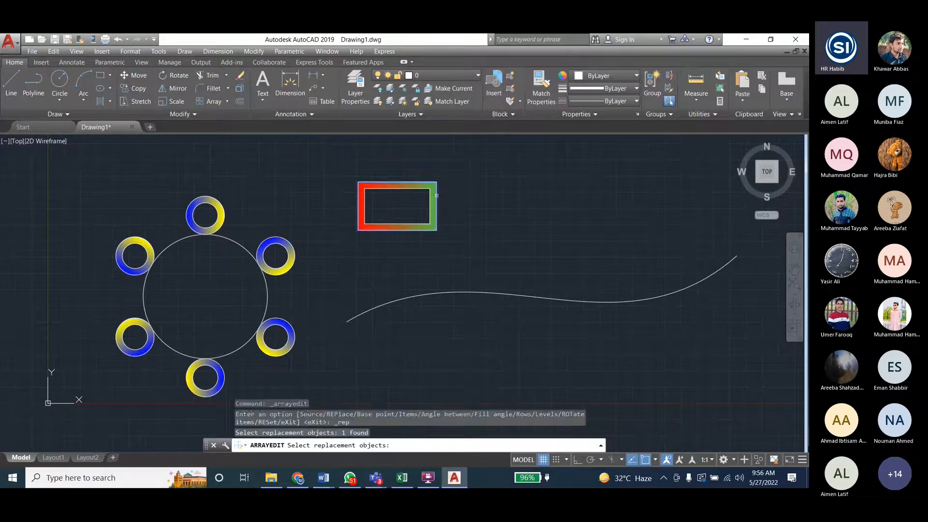
key(Return)
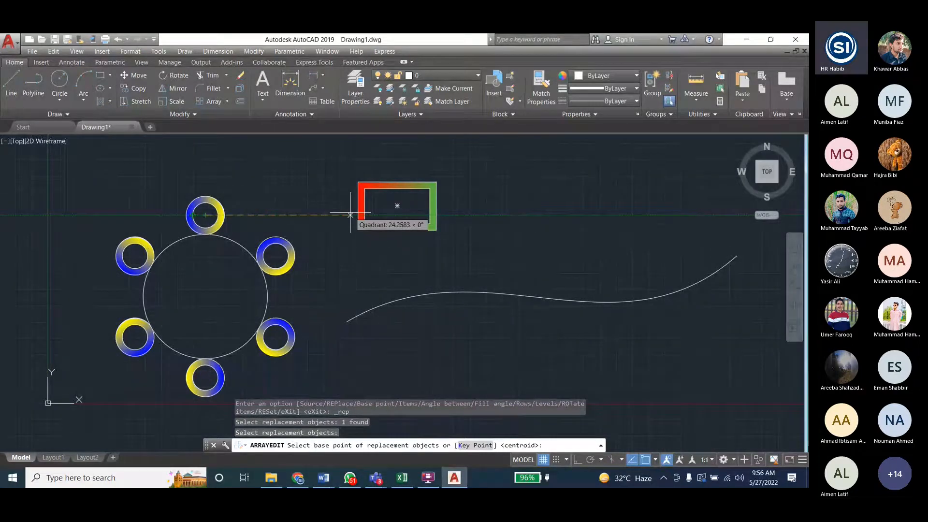
click(486, 294)
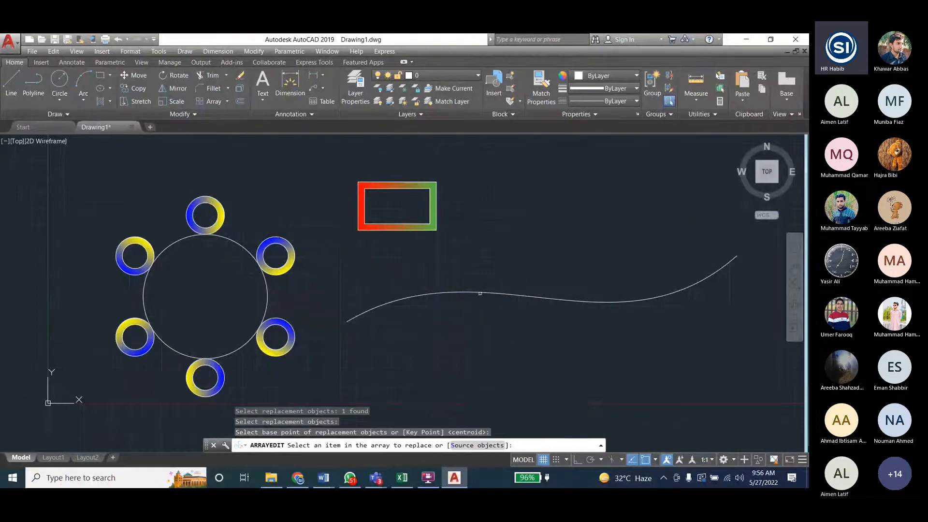
click(275, 273)
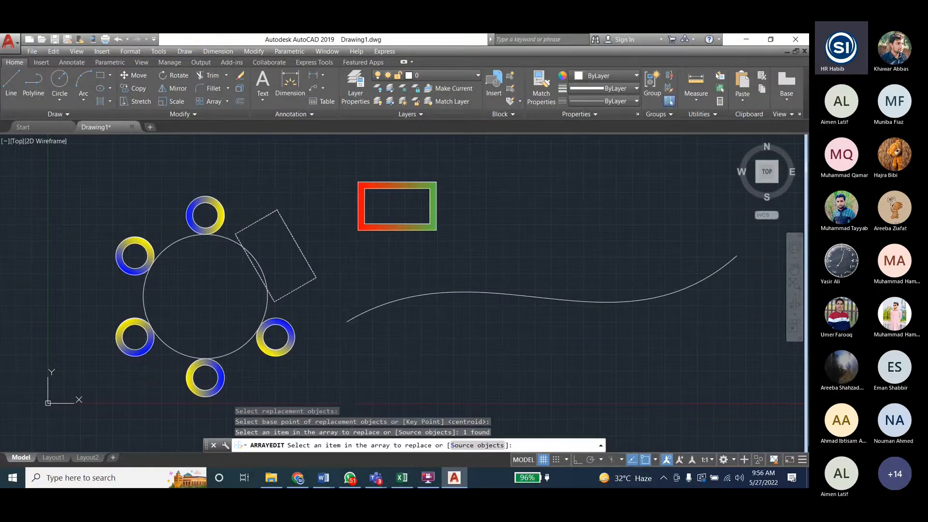
key(ctrl+z)
key(ctrl+z)
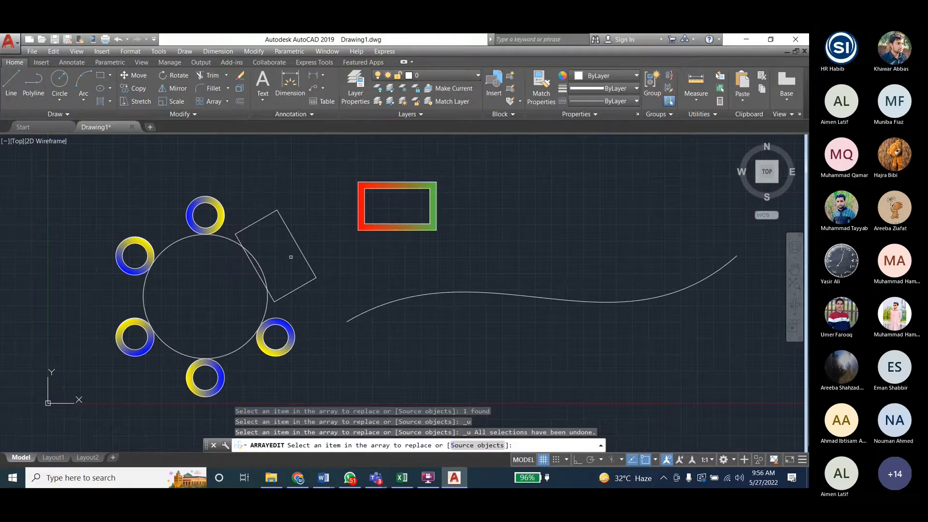
key(Escape)
- Undo the replacement of the polar array's northeast ring with the plain rectangle
key(Escape)
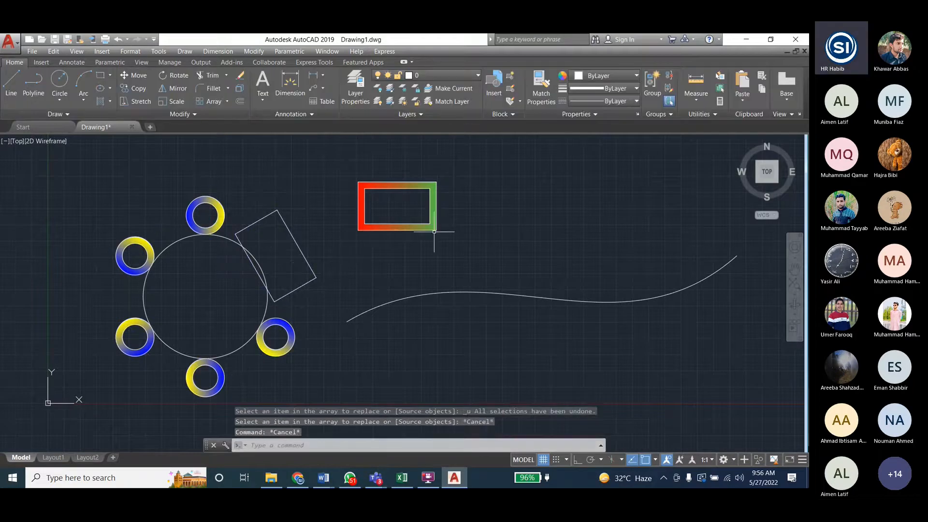
click(304, 256)
click(535, 84)
key(Escape)
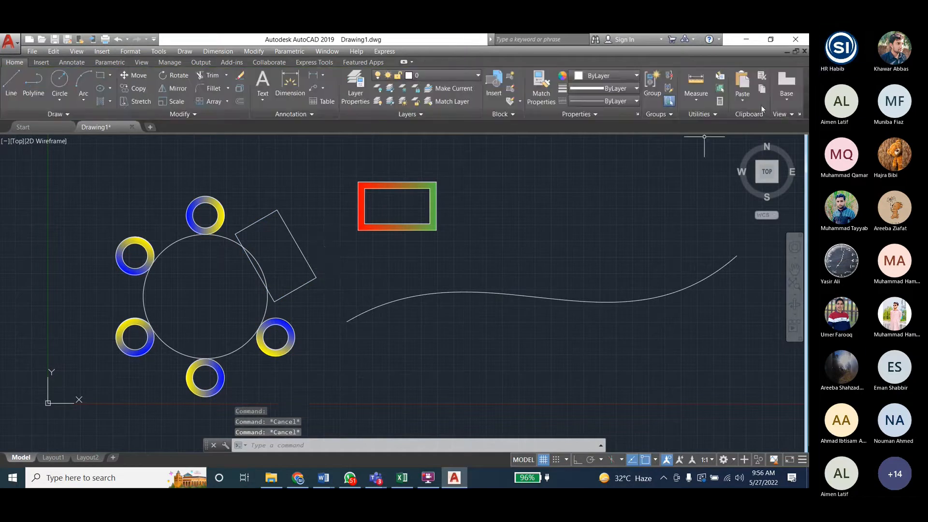
key(ctrl+z)
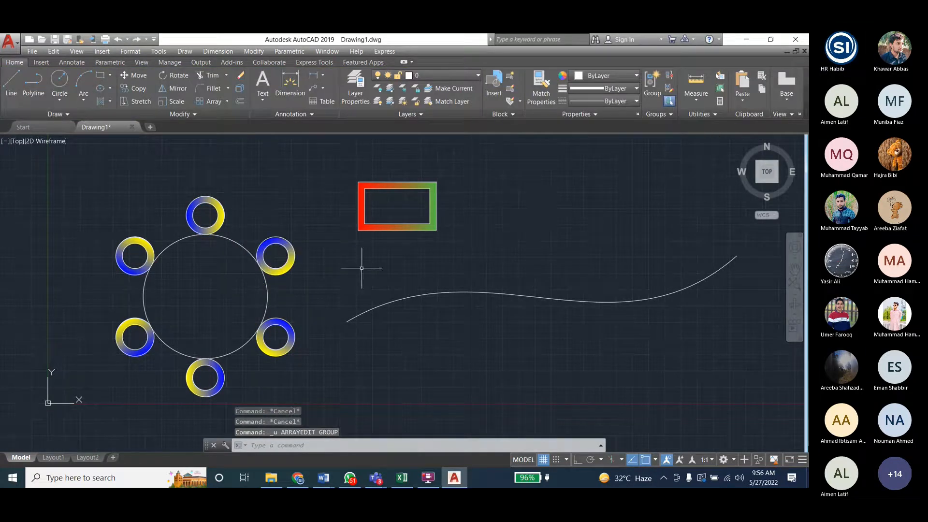
key(Escape)
key(Escape)
- Group the two rectangles of the separate frame together with their gradient fill
click(350, 169)
click(453, 250)
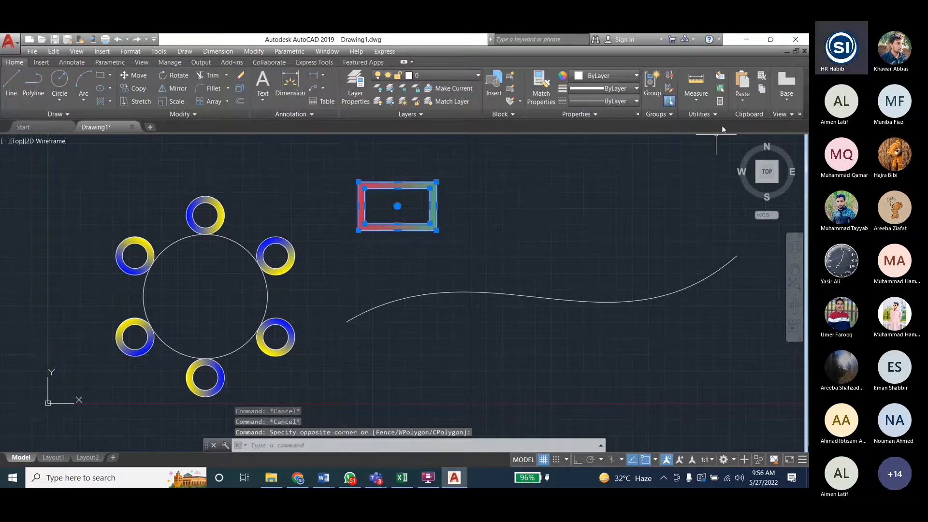
click(652, 82)
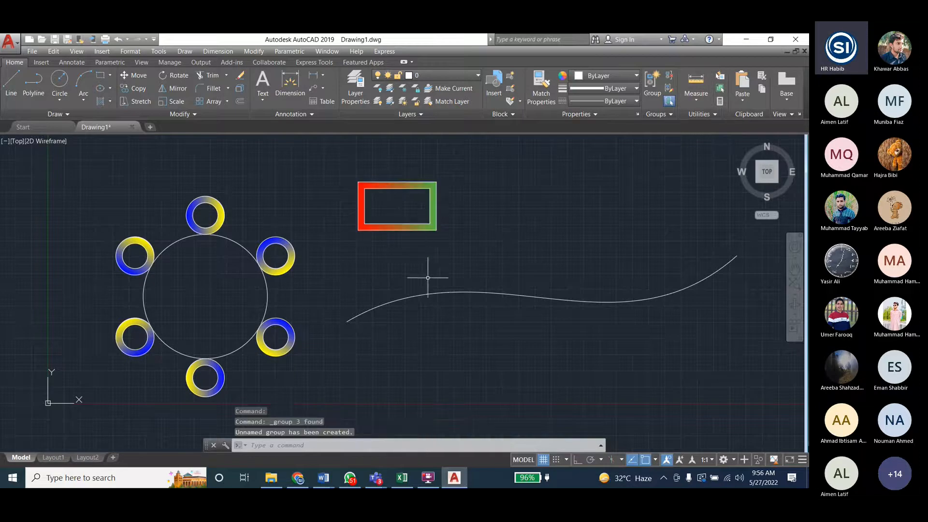
click(420, 229)
key(Escape)
key(Escape)
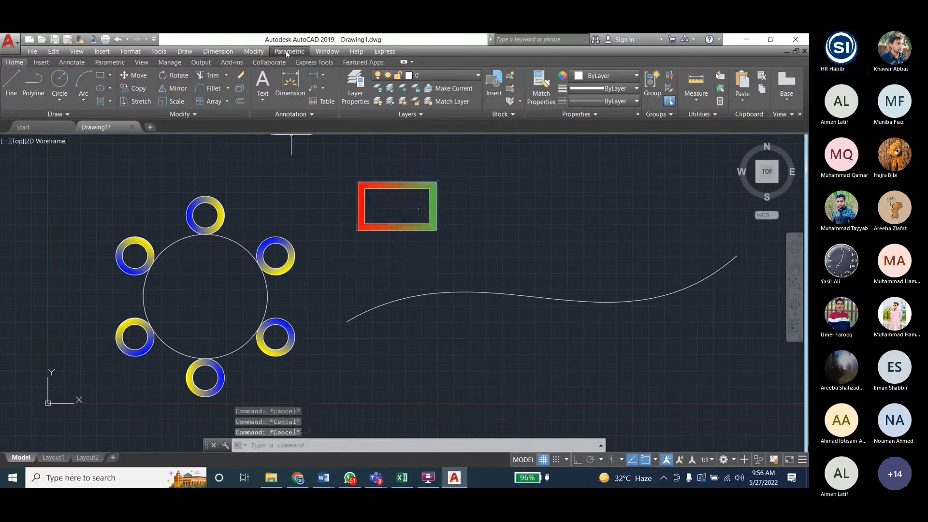
click(254, 51)
click(378, 154)
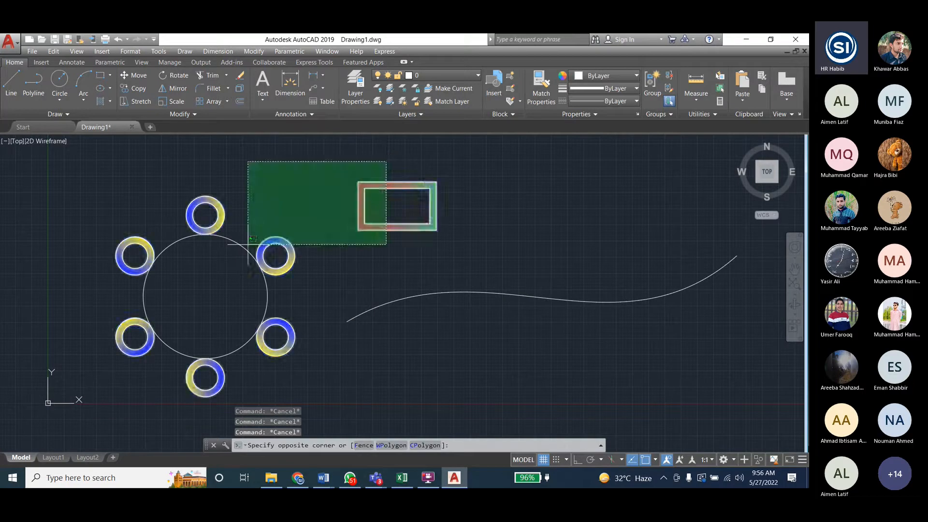
key(Escape)
- Replace the array's northeast, northwest and bottom rings with the grouped gradient frame, using its centroid as base point
click(264, 250)
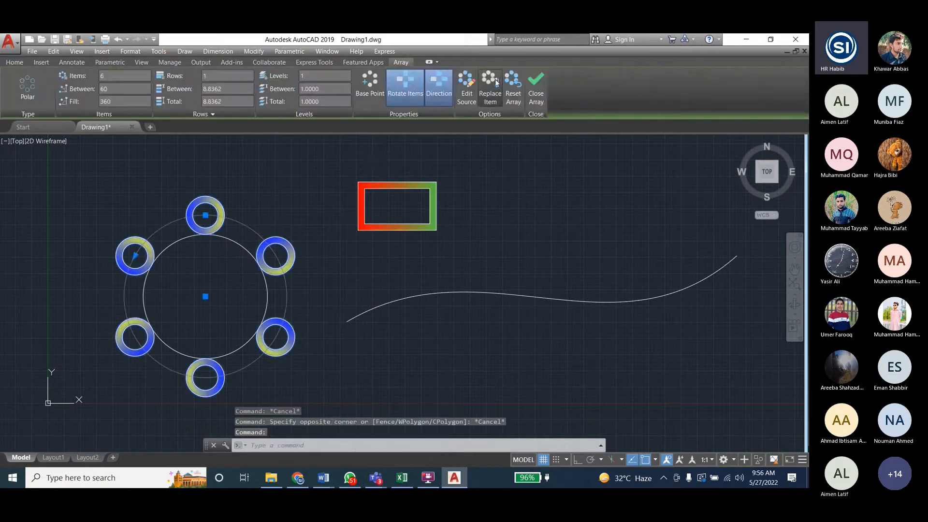
click(490, 88)
click(418, 187)
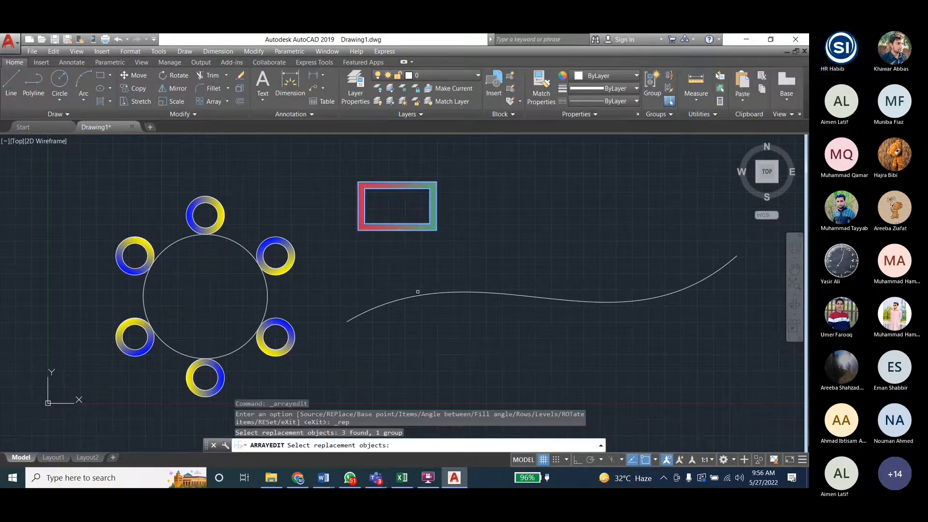
key(Return)
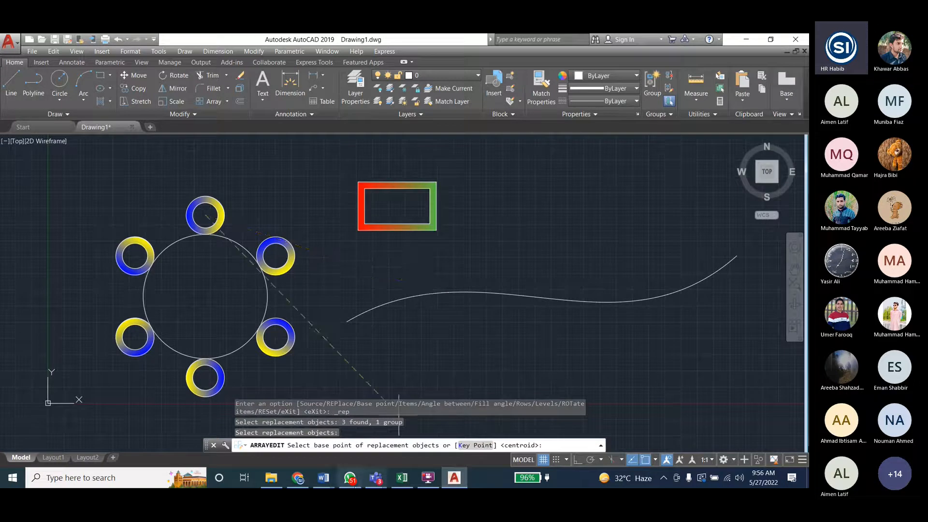
click(425, 313)
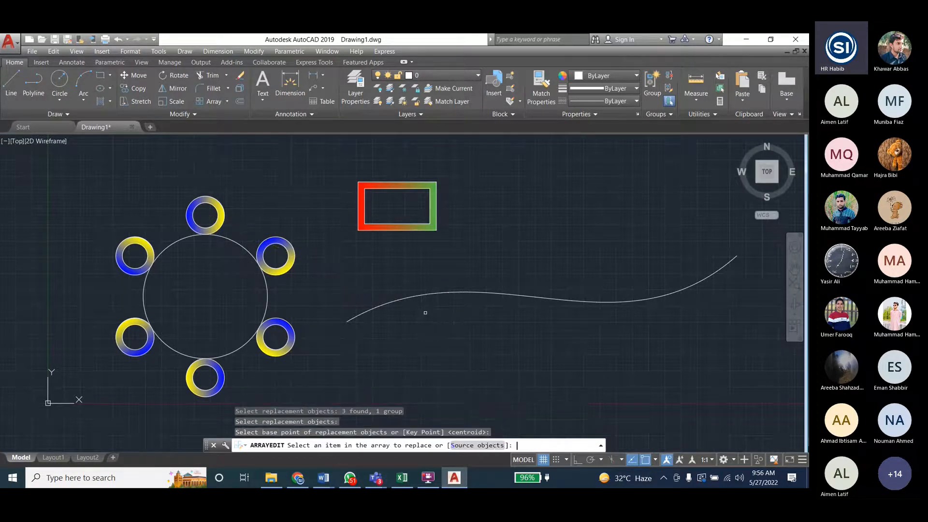
click(257, 256)
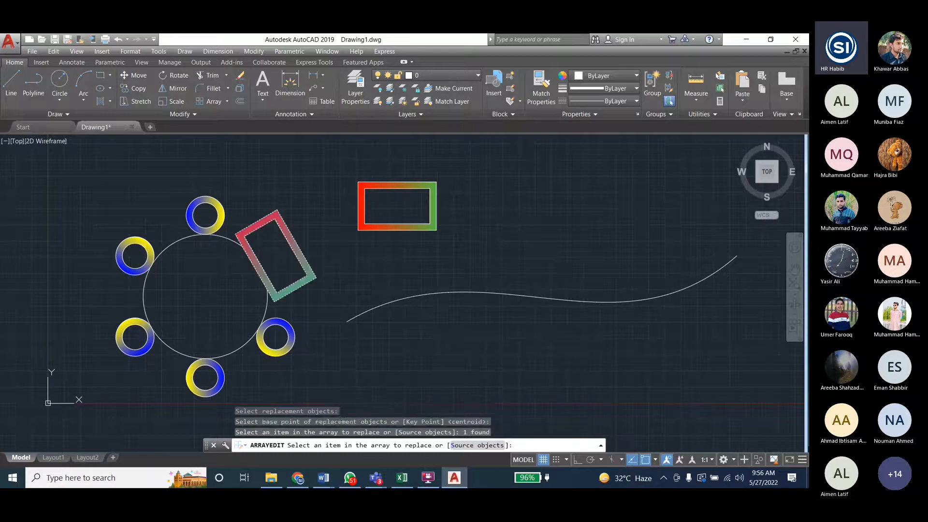
click(151, 258)
click(190, 367)
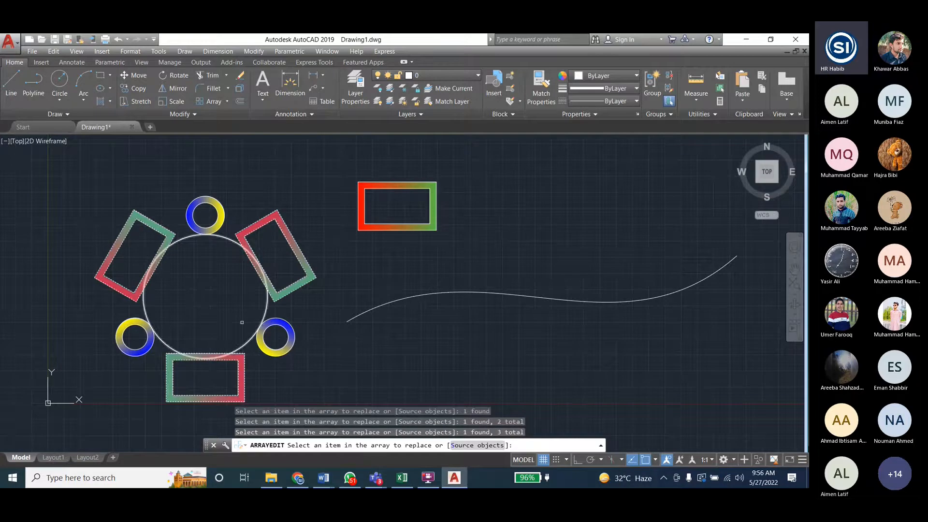
key(Escape)
key(Escape)
key(Escape)
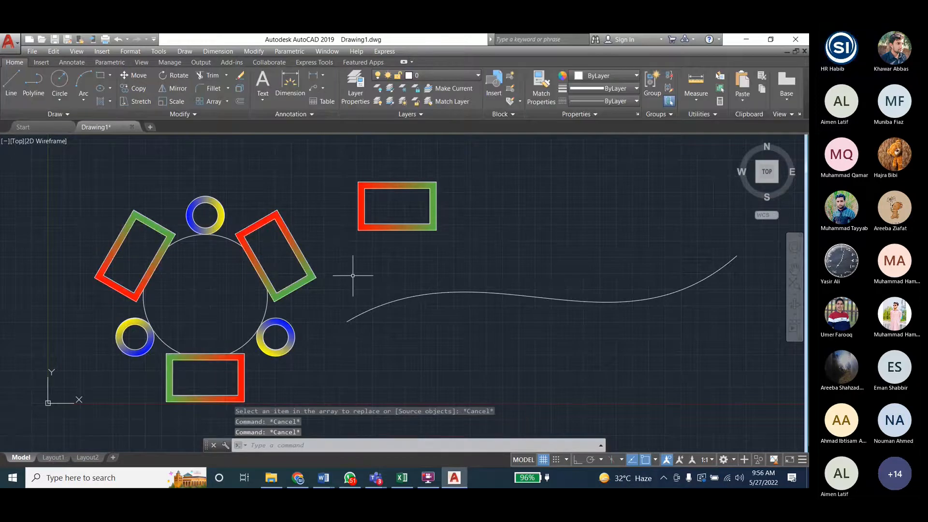
- Edit the source of the array's northeast frame and draw both diagonals across its inner rectangle
click(220, 220)
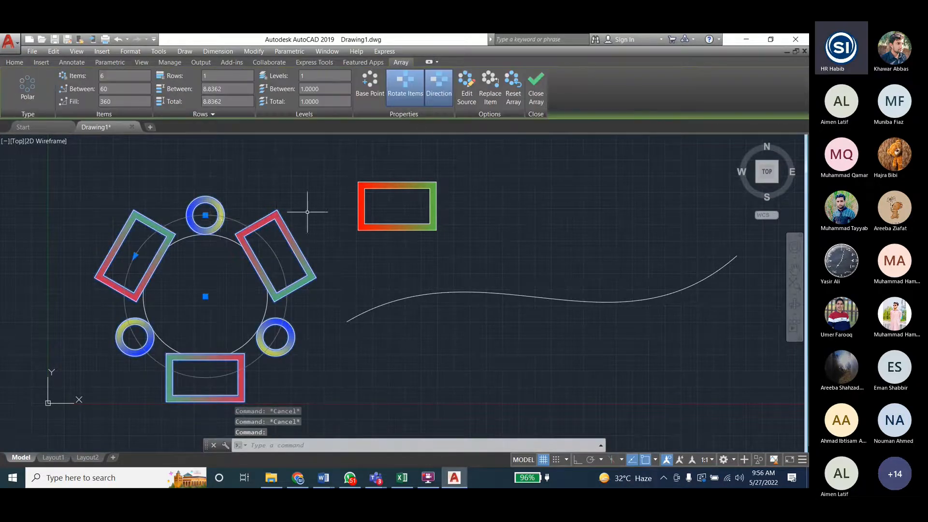
click(466, 89)
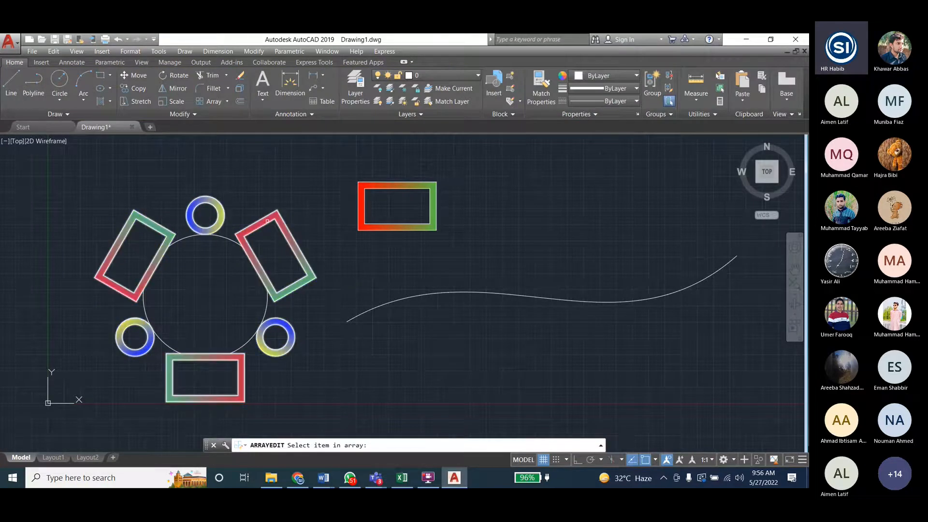
click(267, 221)
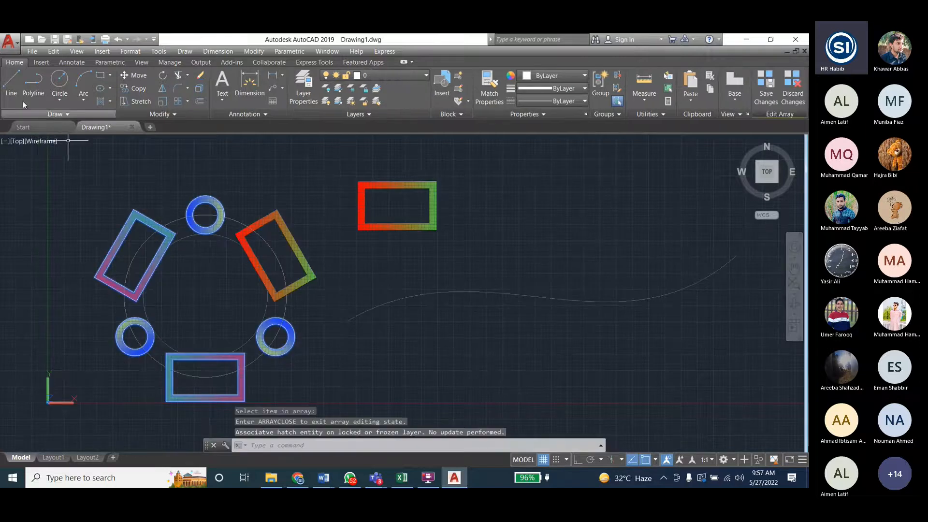
click(17, 87)
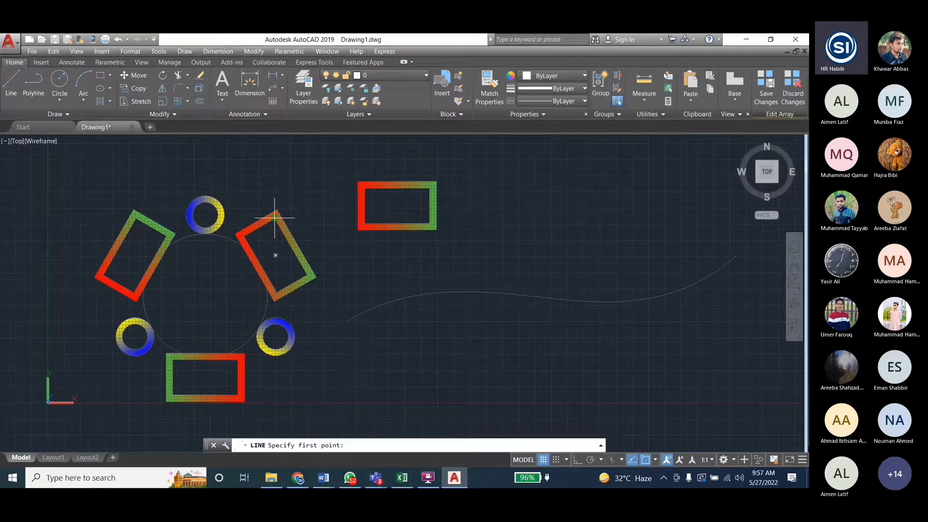
click(275, 218)
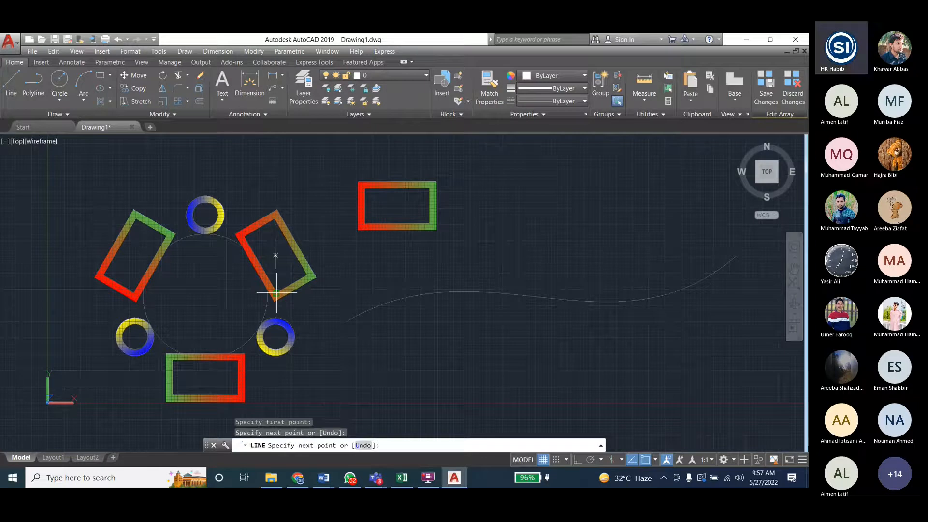
key(Return)
key(Return)
click(244, 236)
click(306, 274)
key(Escape)
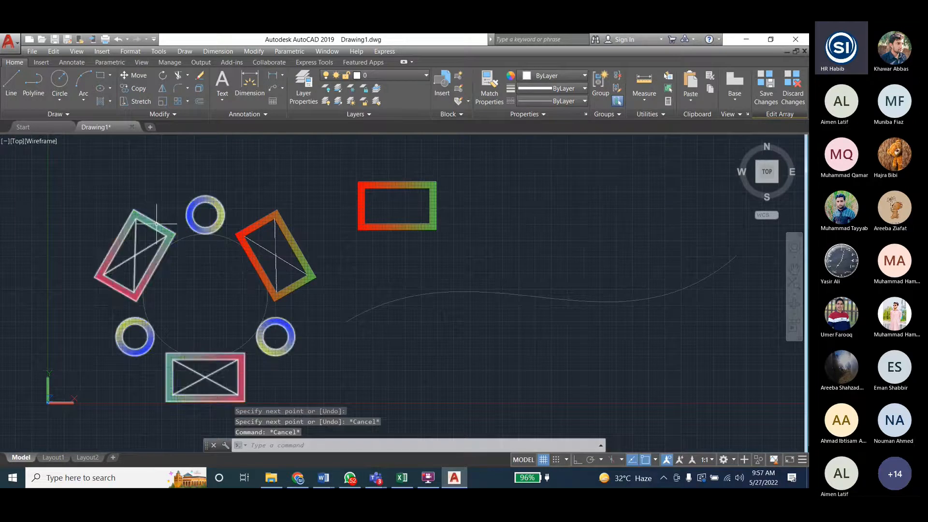
- Fill the northeast frame's lower-right triangle with a GR_LINEAR gradient from 19,155,72 to Cyan and save the array changes
scroll(142, 245, up, 3)
scroll(124, 248, down, 2)
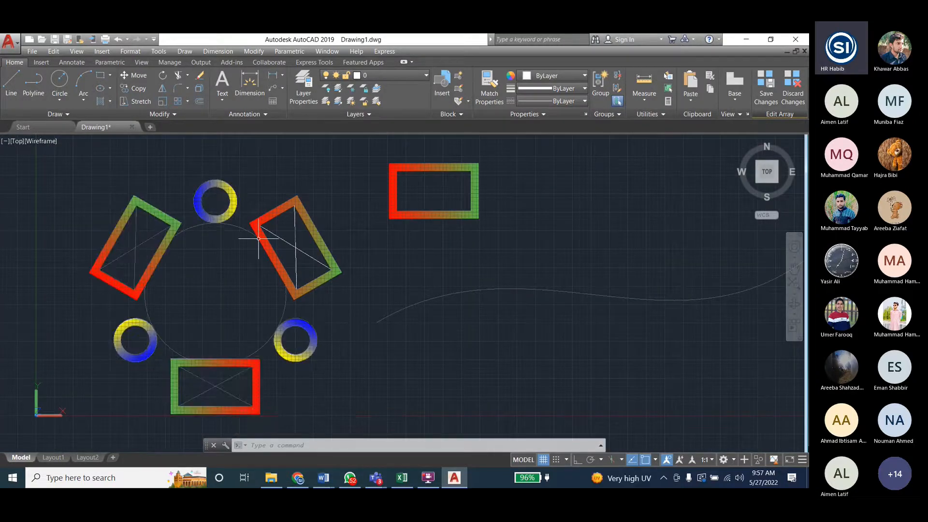
click(184, 52)
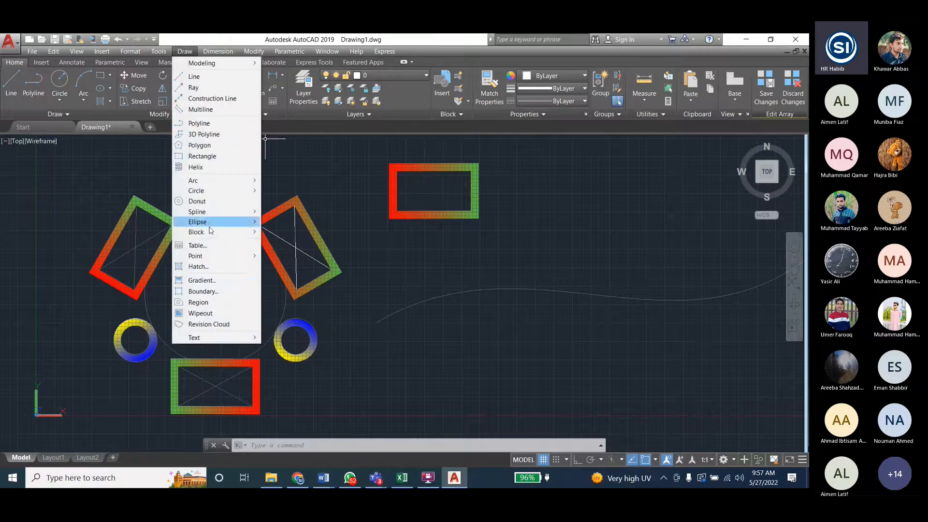
click(202, 281)
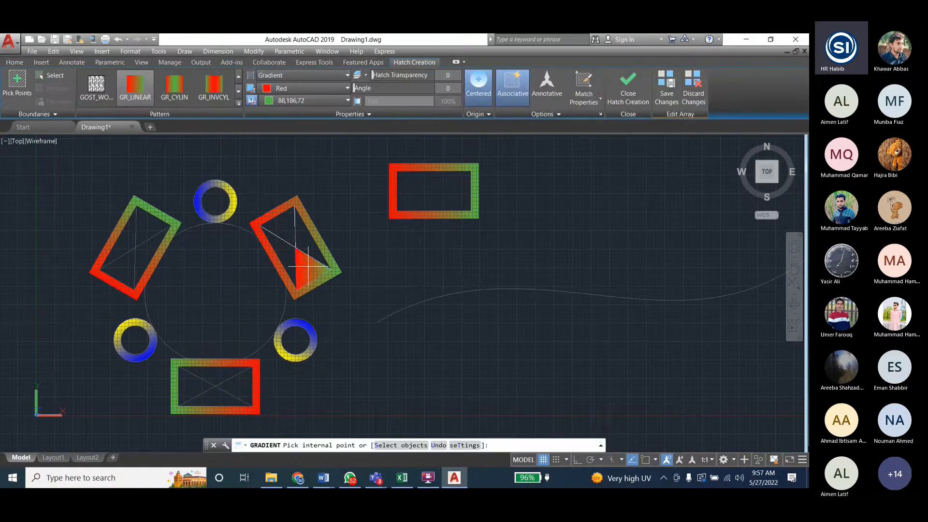
click(288, 88)
click(339, 112)
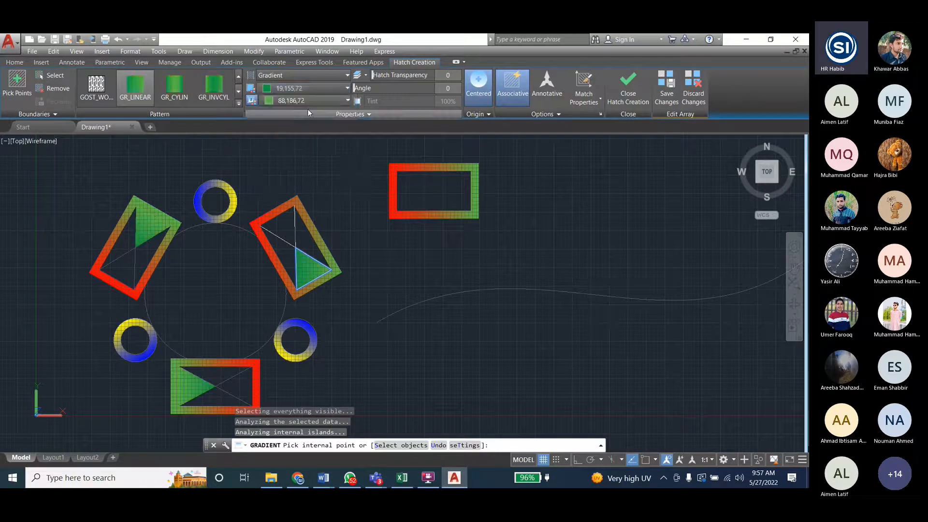
click(297, 179)
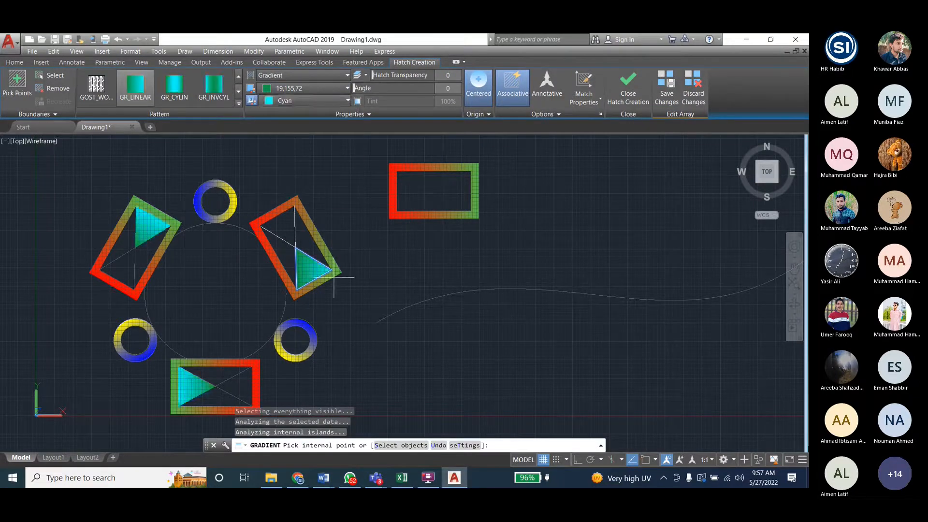
click(647, 87)
click(666, 89)
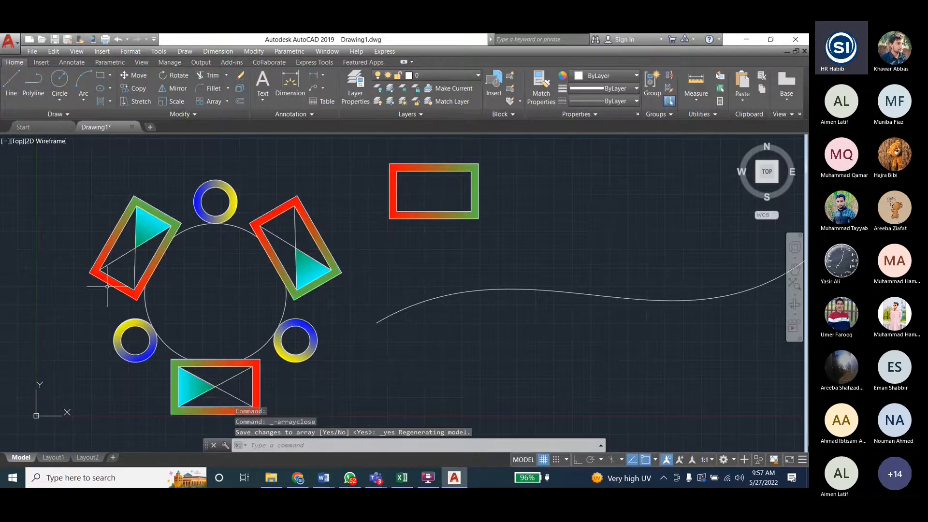
- Move the separate grouped frame a short distance down toward the curve, using its bottom-right corner as base point
scroll(97, 283, down, 2)
scroll(218, 277, up, 2)
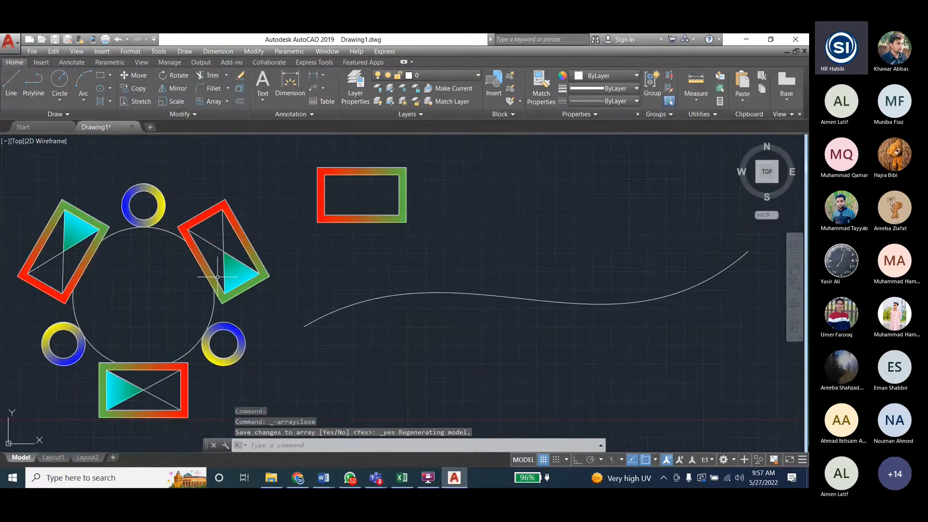
key(Escape)
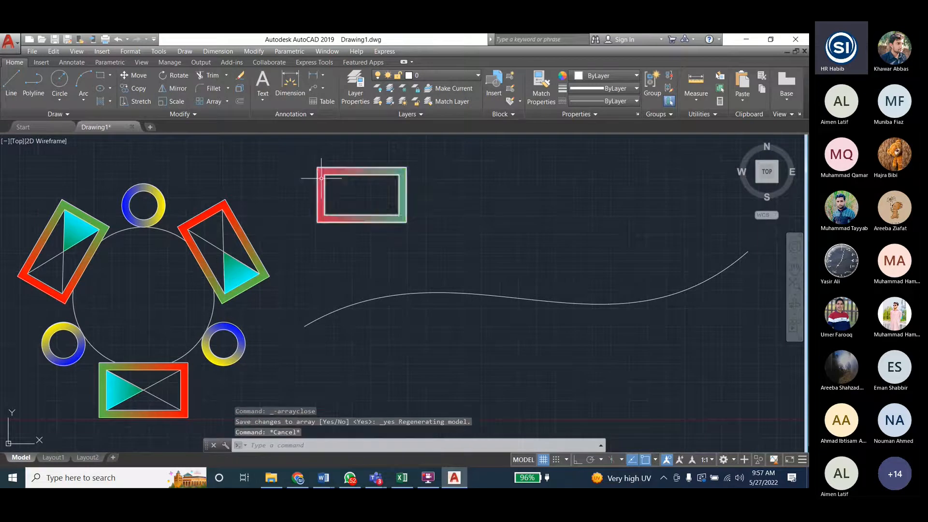
click(254, 51)
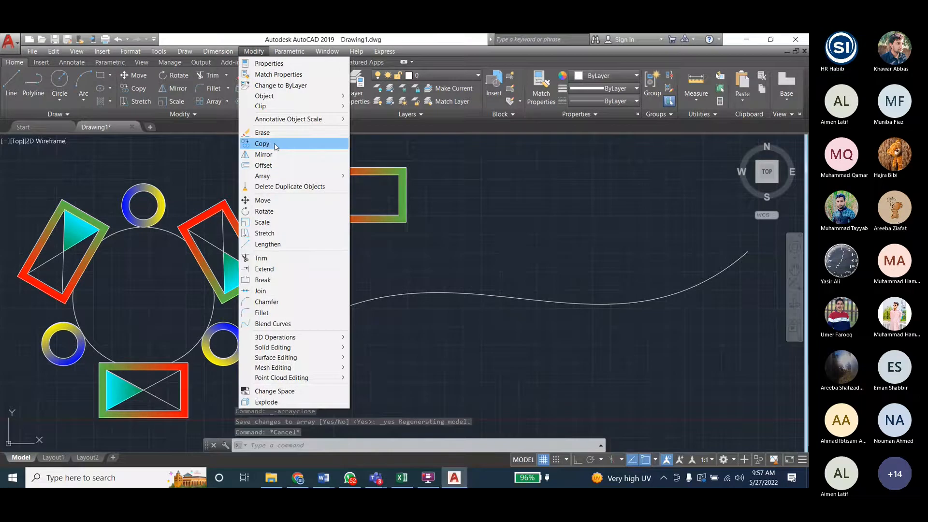
click(263, 200)
click(338, 172)
key(Return)
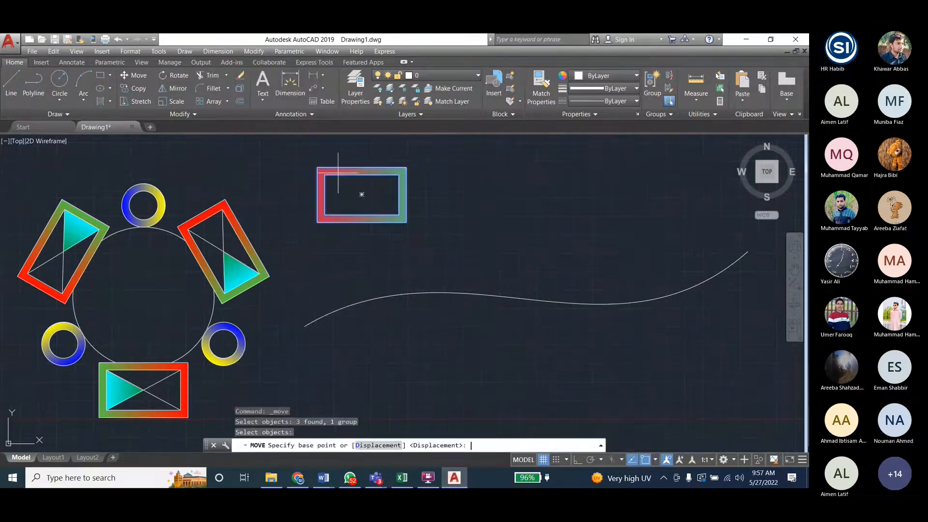
click(406, 223)
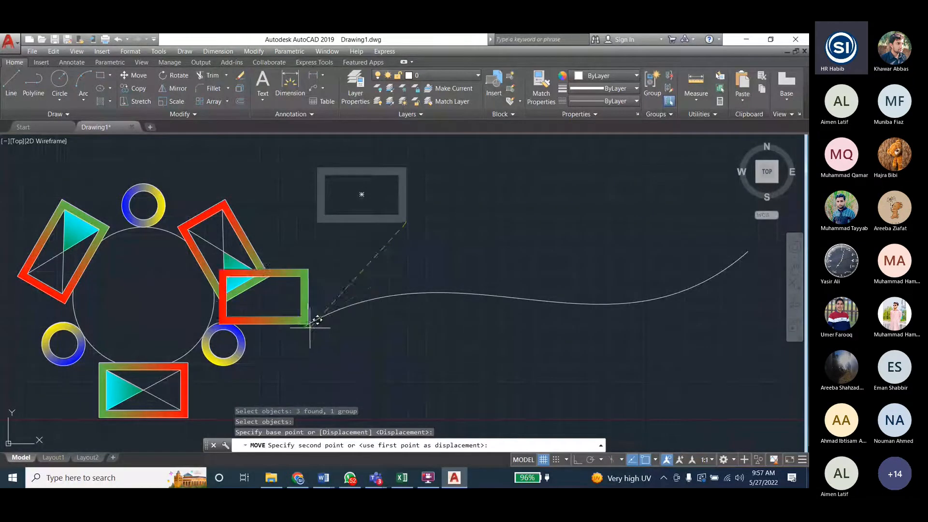
click(421, 252)
- Move the separate grouped frame so its bottom-left corner sits on the curve's left endpoint
right_click(341, 145)
click(271, 199)
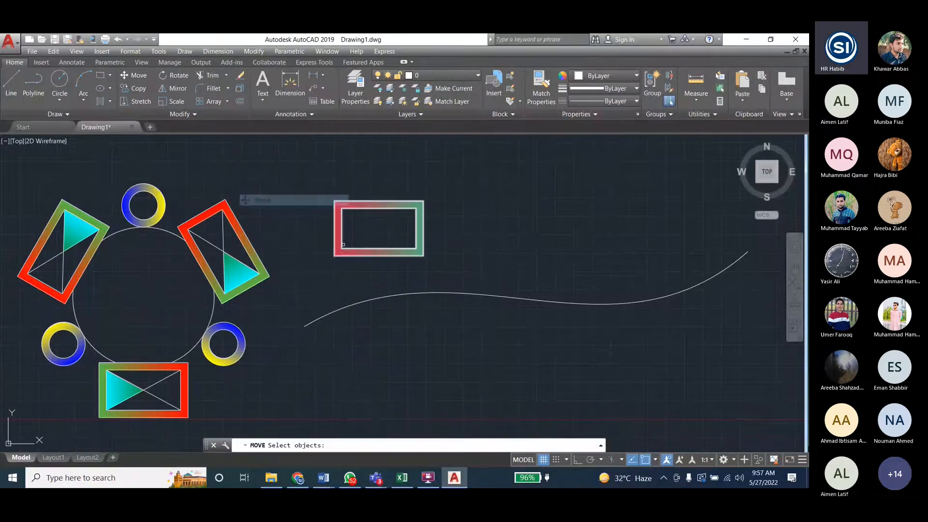
click(343, 245)
key(Return)
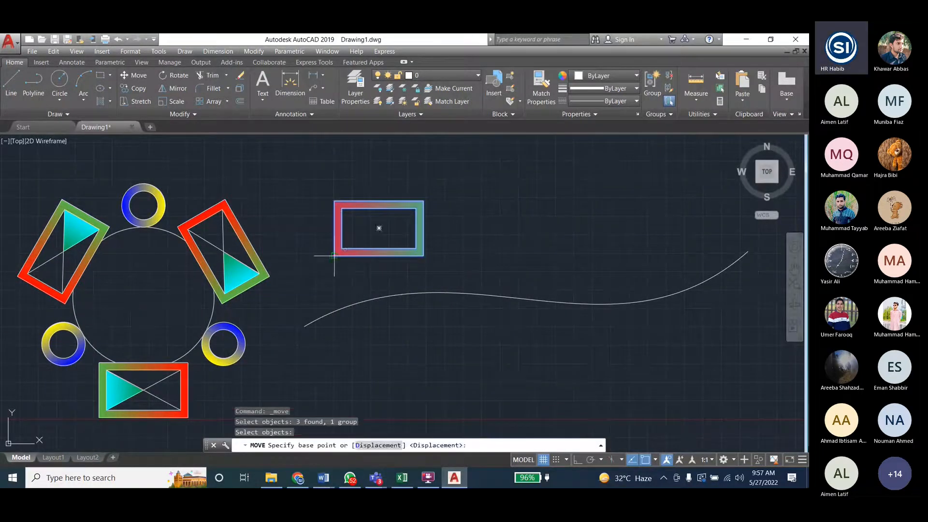
click(334, 255)
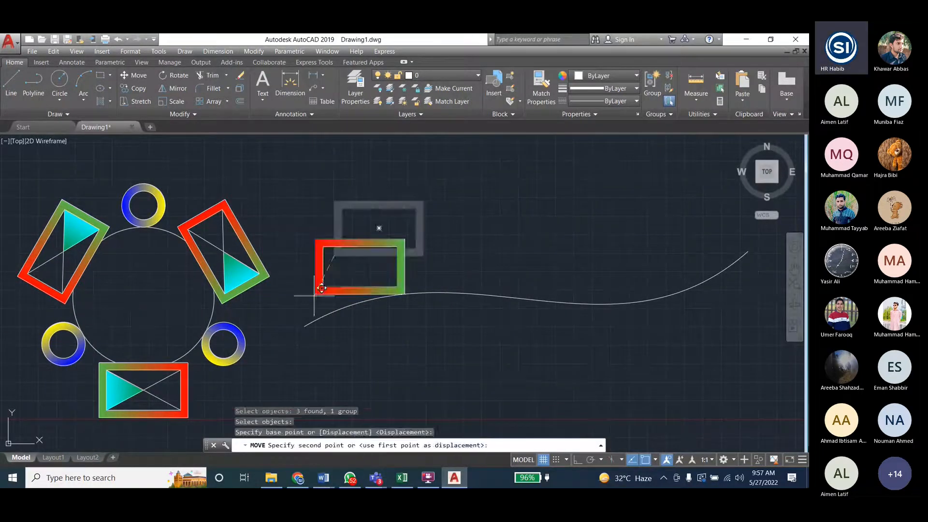
click(305, 325)
- Create a path array of the gradient frame along the curve, keeping the default spacing and item alignment
scroll(282, 313, down, 2)
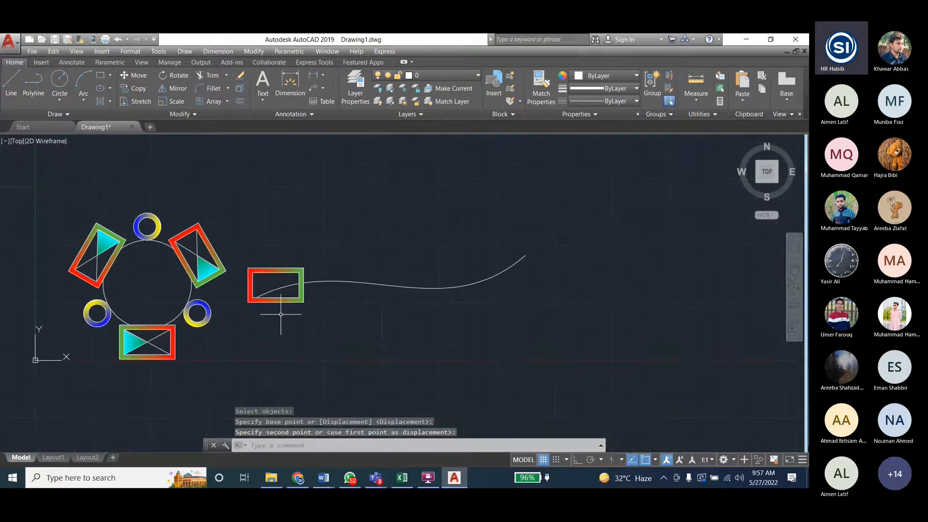
click(252, 51)
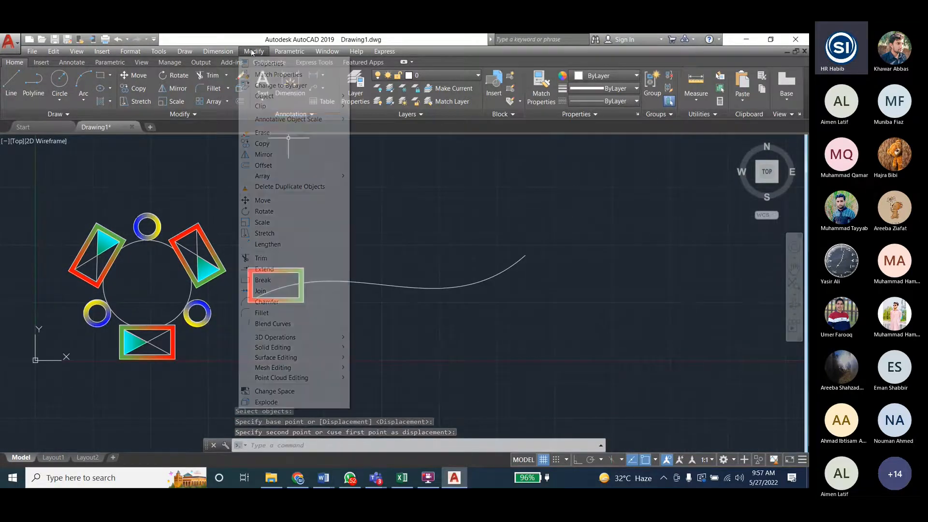
mouse_move(290, 176)
click(379, 187)
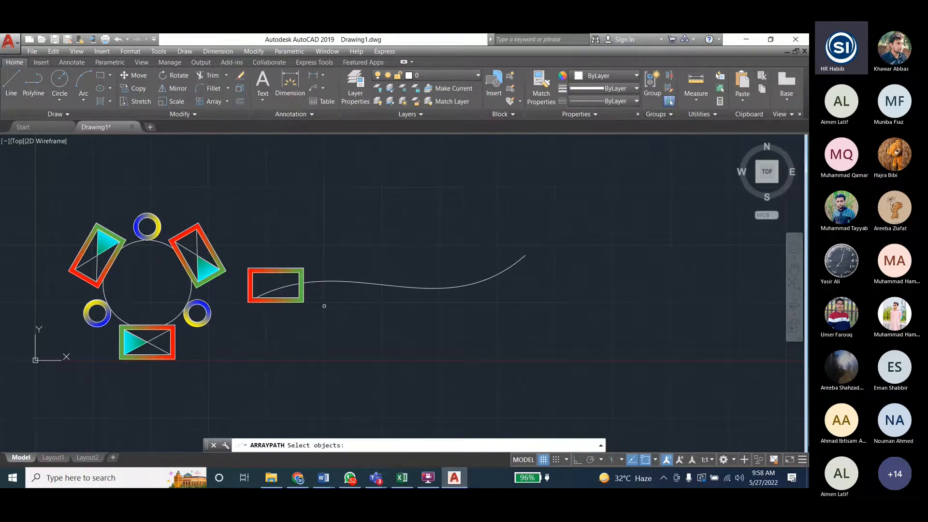
key(Return)
click(357, 283)
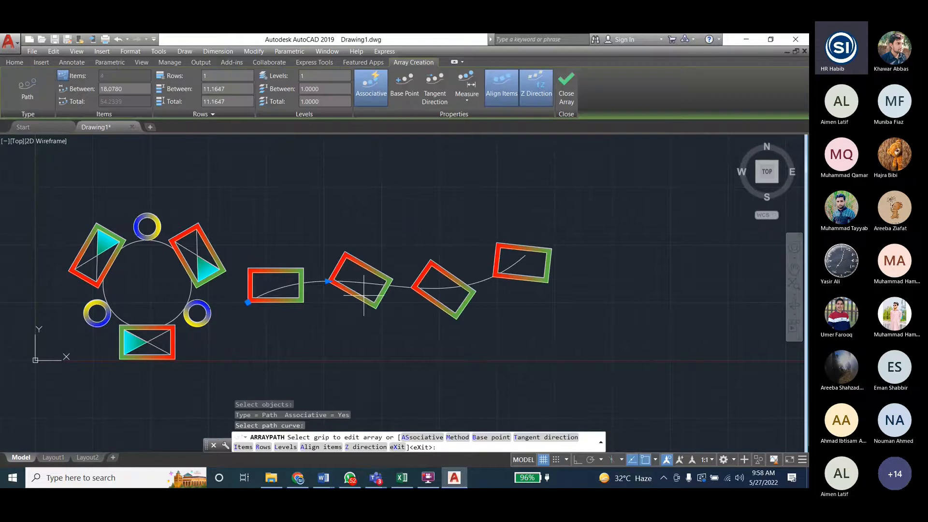
click(565, 89)
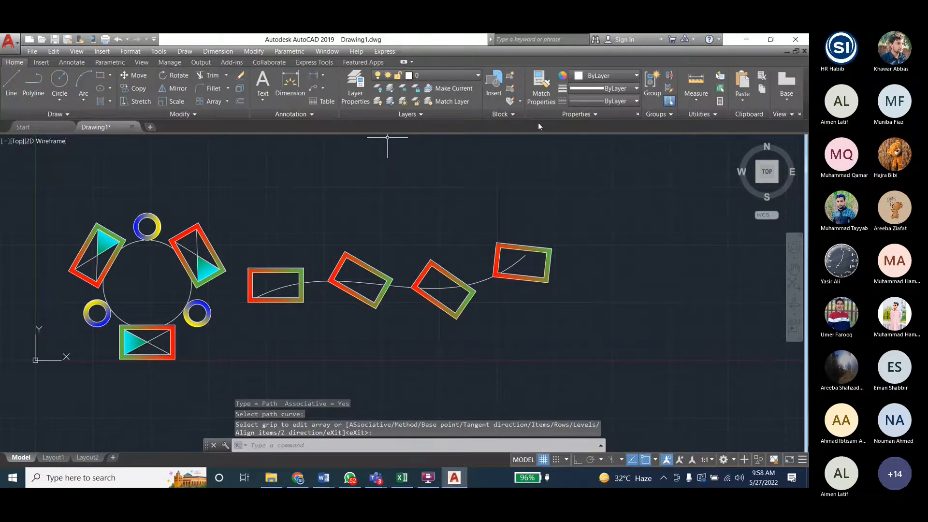
- Set the number of items in the polar array around the circle to 8
click(127, 232)
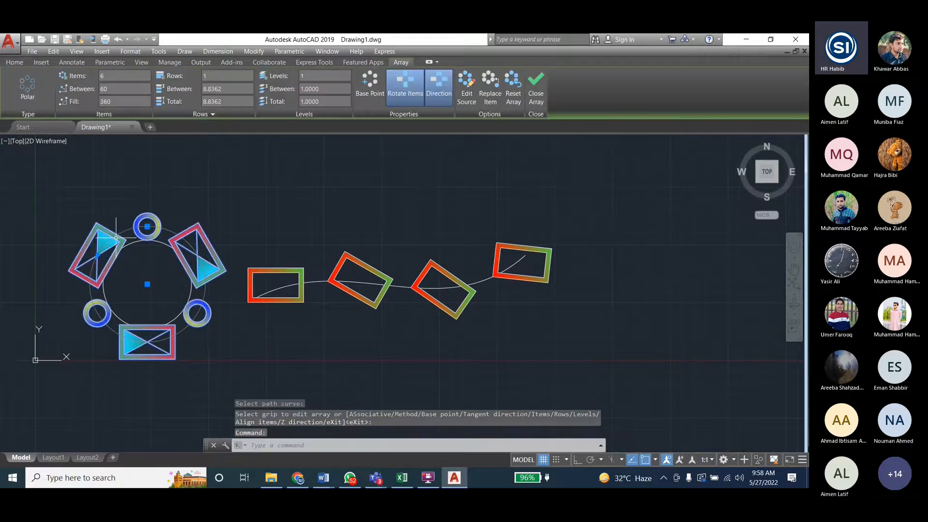
click(95, 78)
text(8)
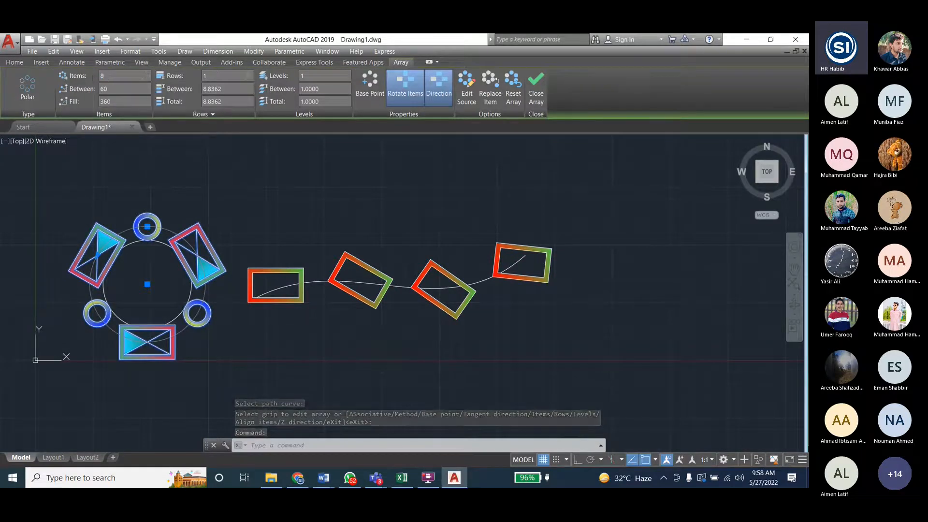
key(Return)
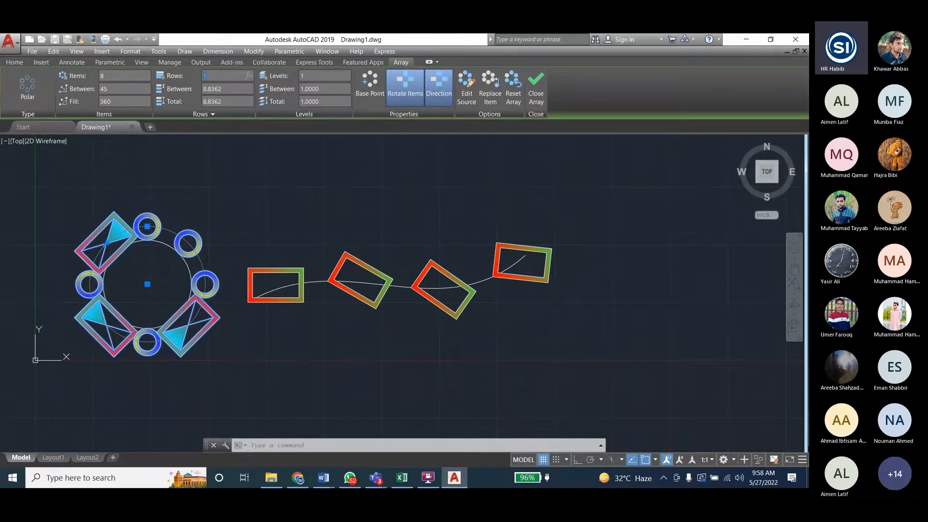
- Try a fill angle of 180 degrees on the polar array and set it back to 360
drag(112, 102, 89, 104)
text(180)
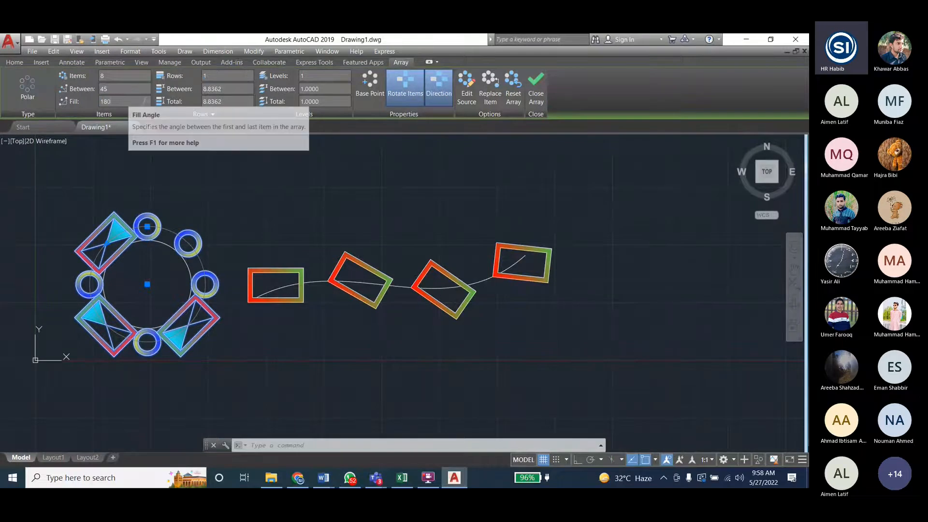
click(146, 171)
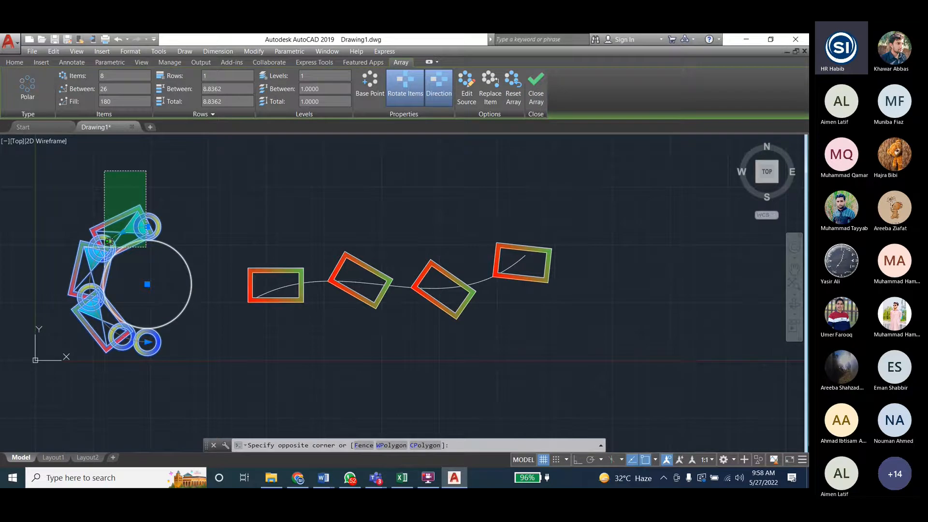
double_click(108, 101)
text(3)
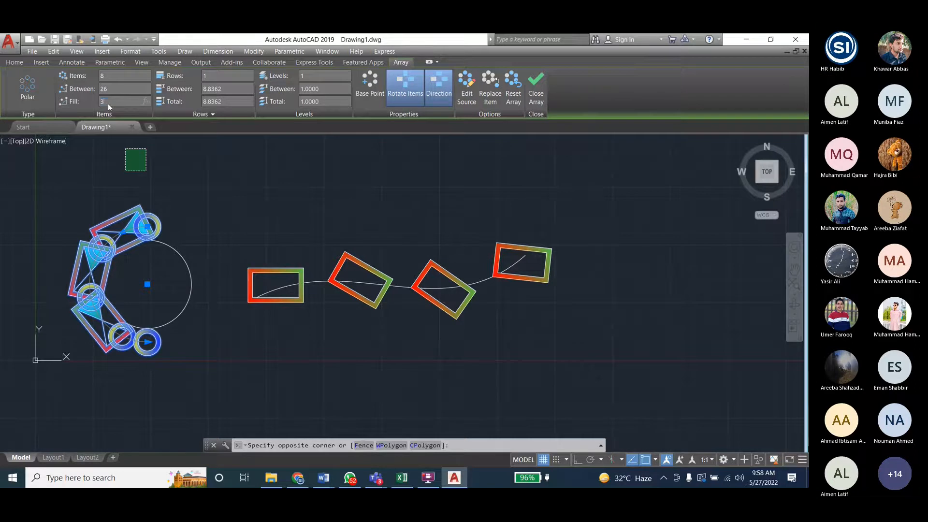
text(60)
key(Tab)
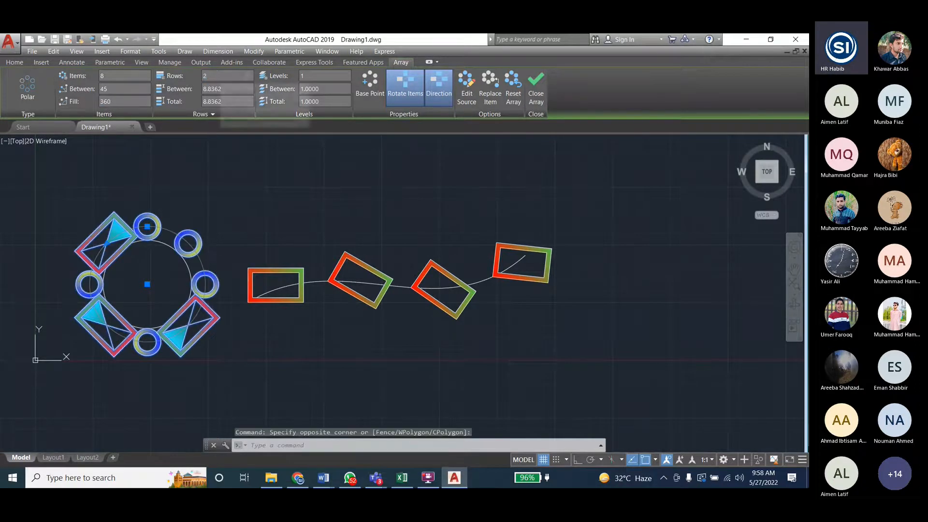
- Set the polar array to 2 rows and finish editing the array
key(Return)
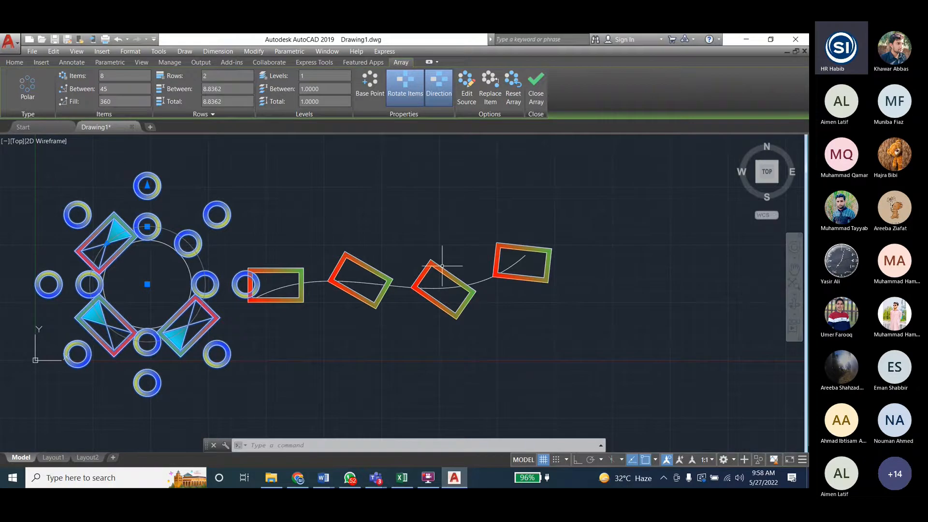
key(Escape)
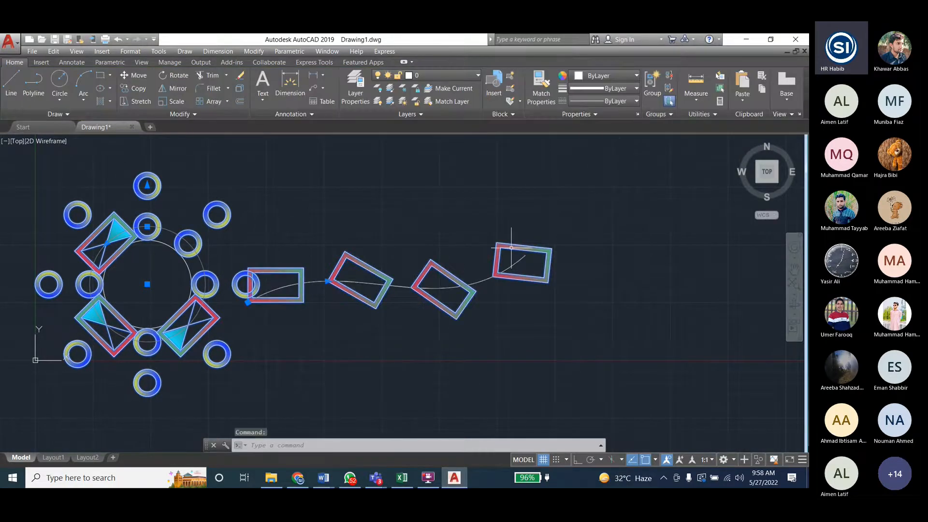
key(Escape)
key(Escape)
key(Escape)
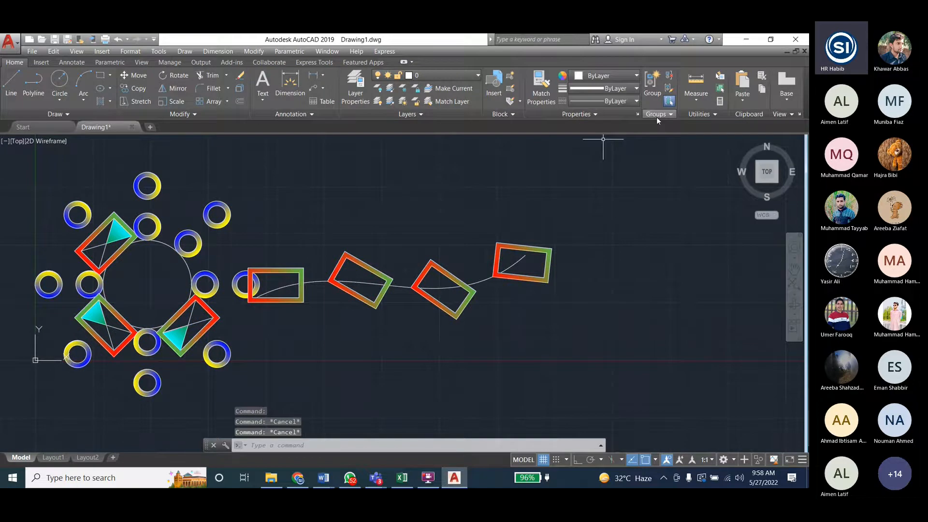
click(199, 243)
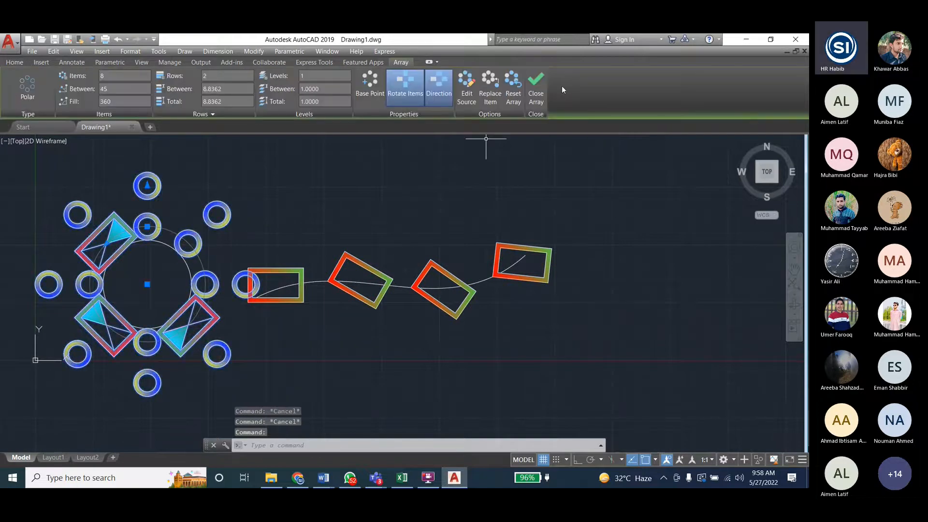
click(536, 99)
- Edit the source of the path array's last frame and draw a circle centred inside its rectangle
click(515, 247)
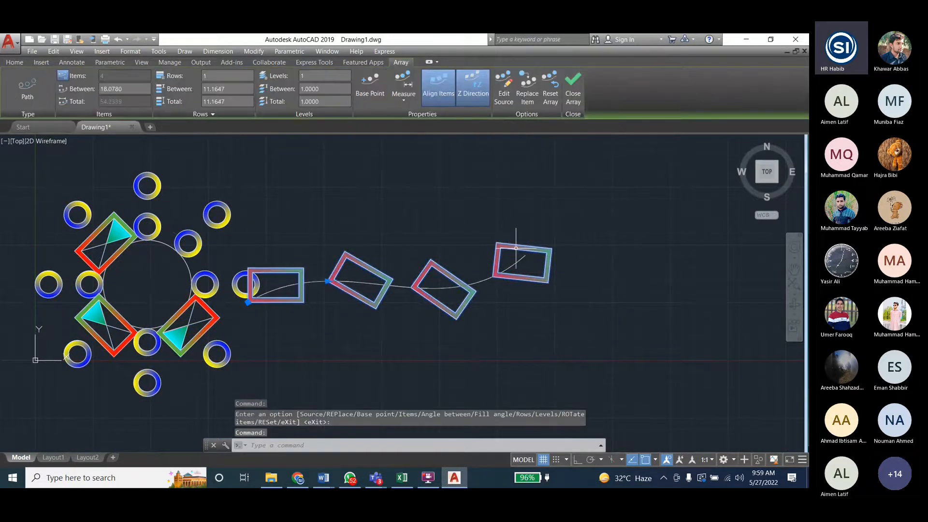
click(503, 86)
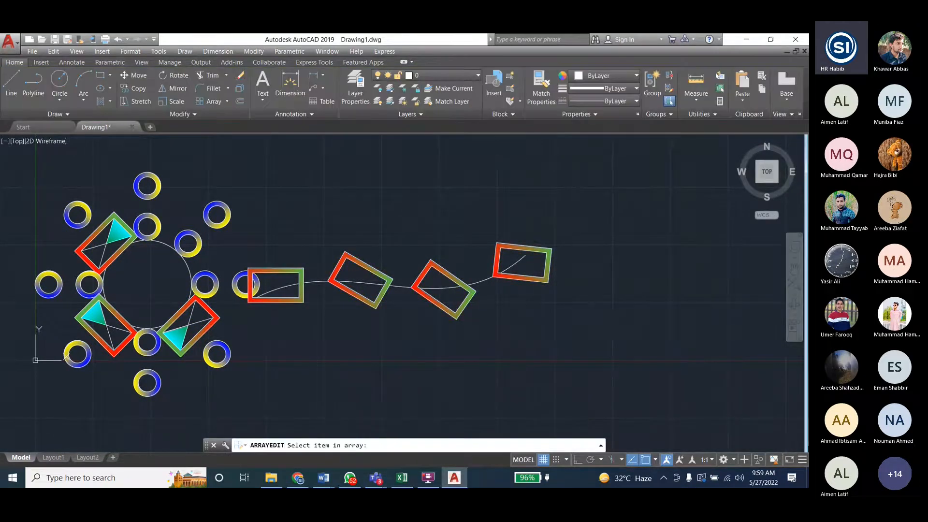
click(520, 248)
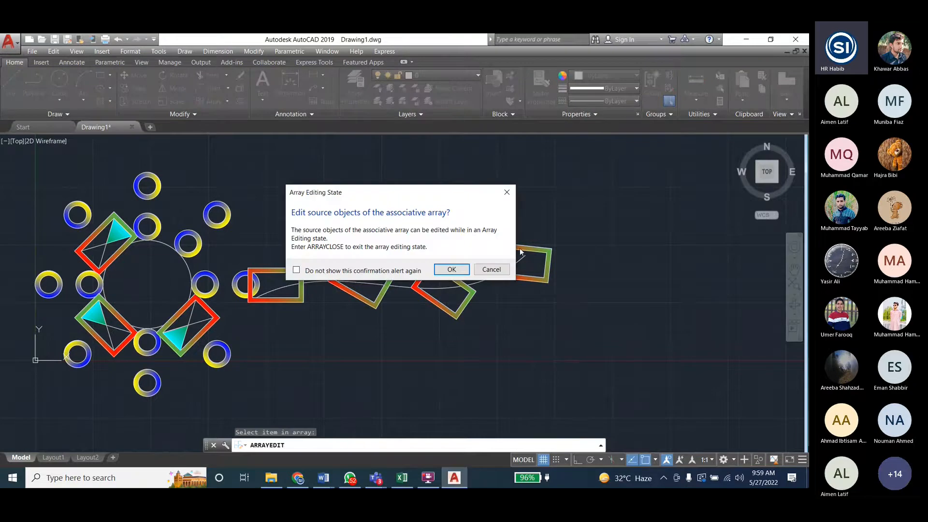
click(460, 269)
text(c)
key(Return)
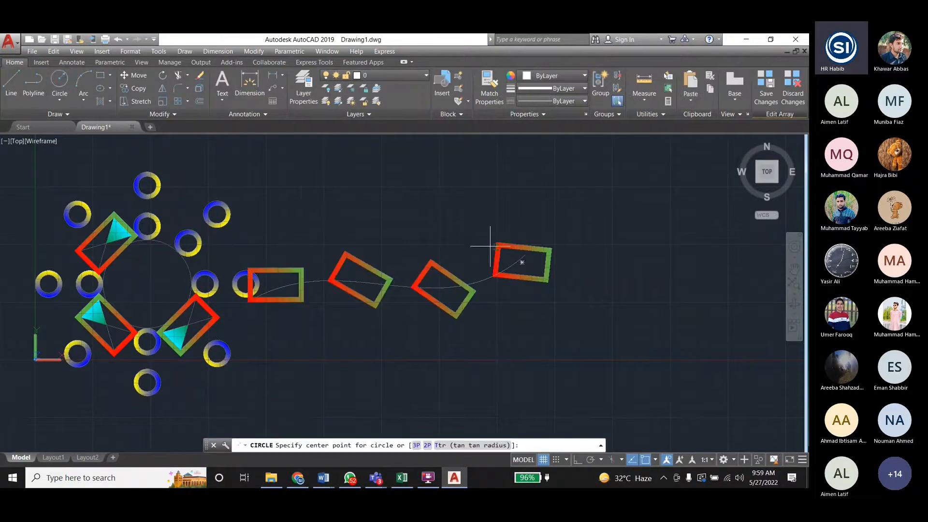
click(520, 263)
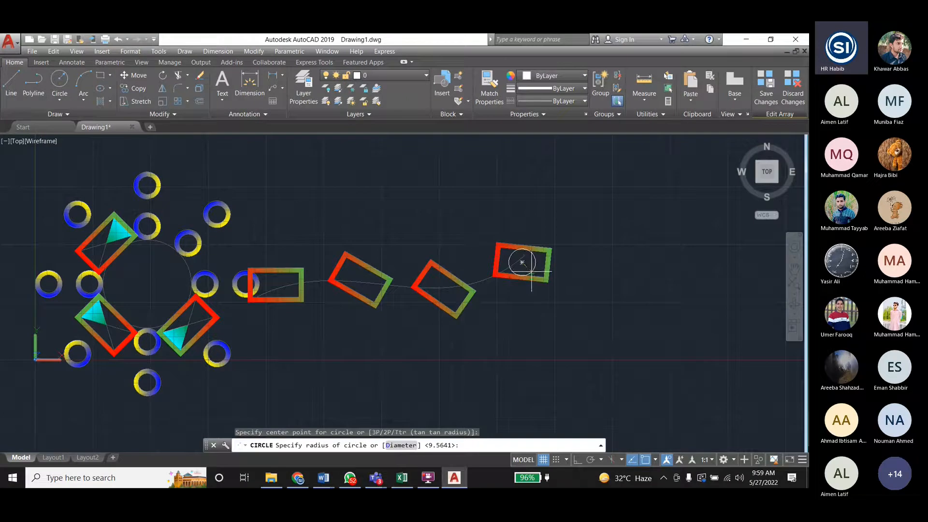
click(536, 268)
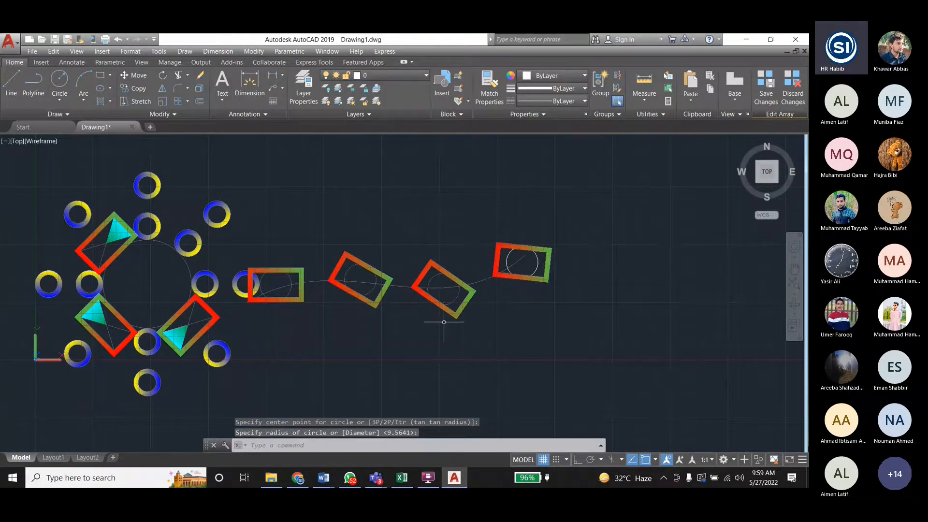
key(Escape)
key(Escape)
- Switch to the Engineering_Drawing_Lab_Student document in Word and review the modify commands listed for Lab 5 and Lab 6
mouse_move(324, 479)
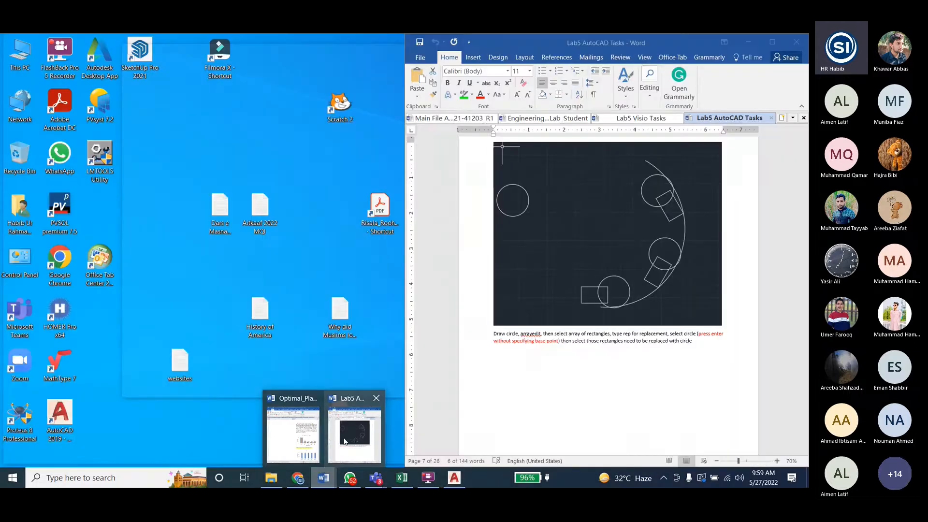
click(350, 440)
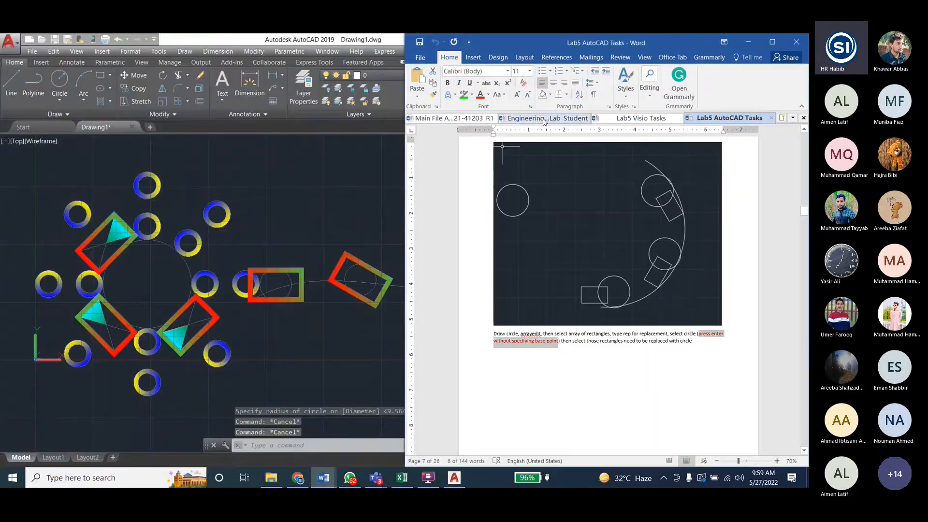
click(543, 119)
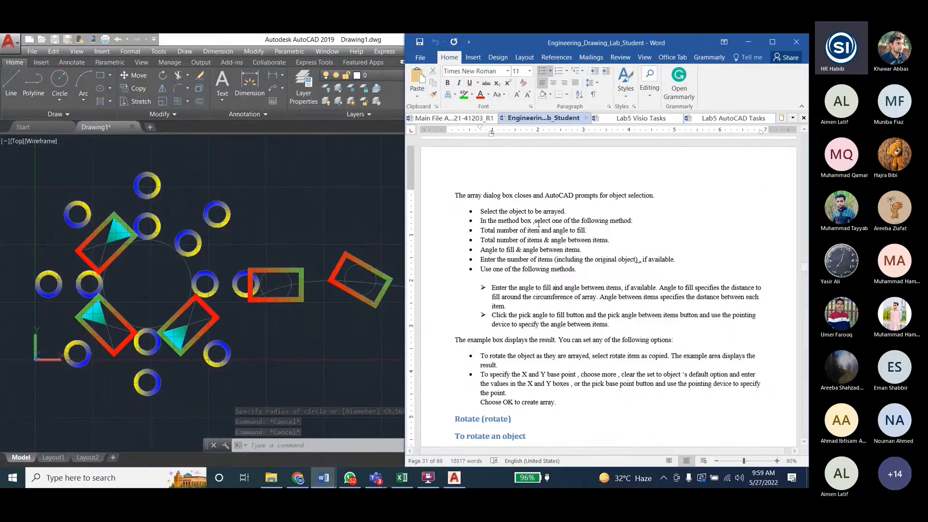
scroll(538, 223, down, 5)
scroll(532, 239, up, 10)
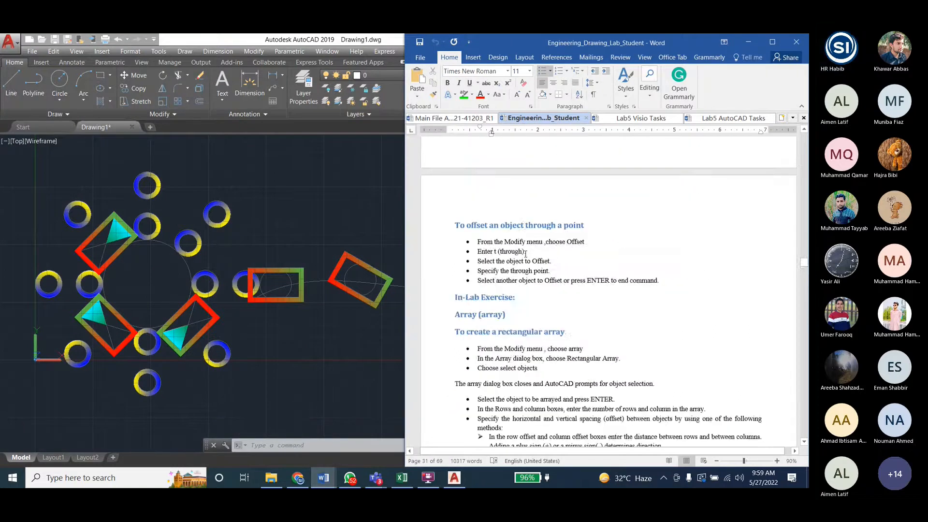
scroll(526, 253, up, 15)
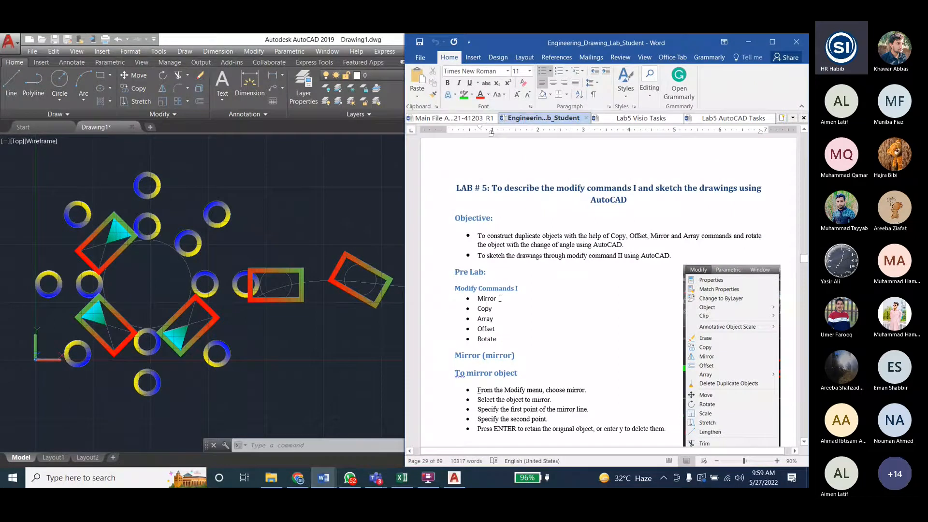
scroll(499, 298, down, 15)
scroll(569, 265, down, 15)
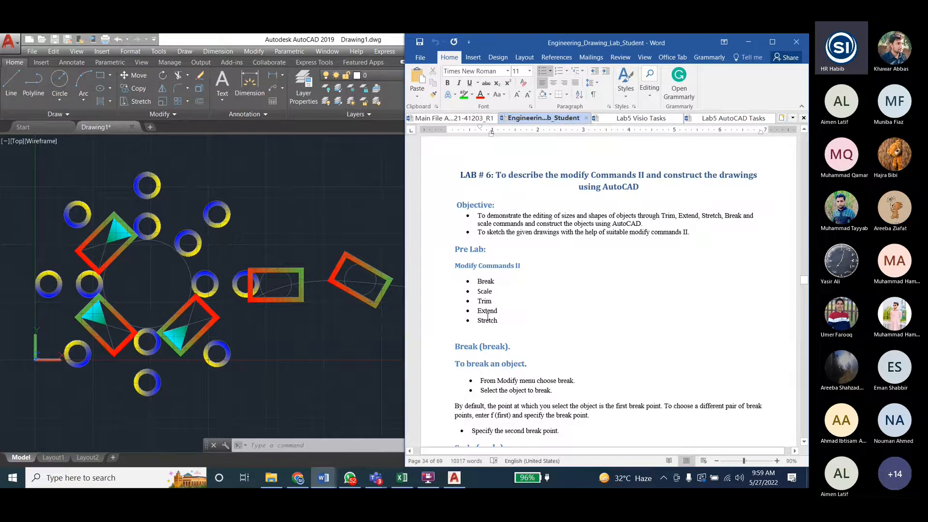
- Return to AutoCAD and copy the source frame at the path's end to two spots, above right and below right of it
click(268, 219)
key(Escape)
key(Escape)
key(Escape)
scroll(324, 312, down, 2)
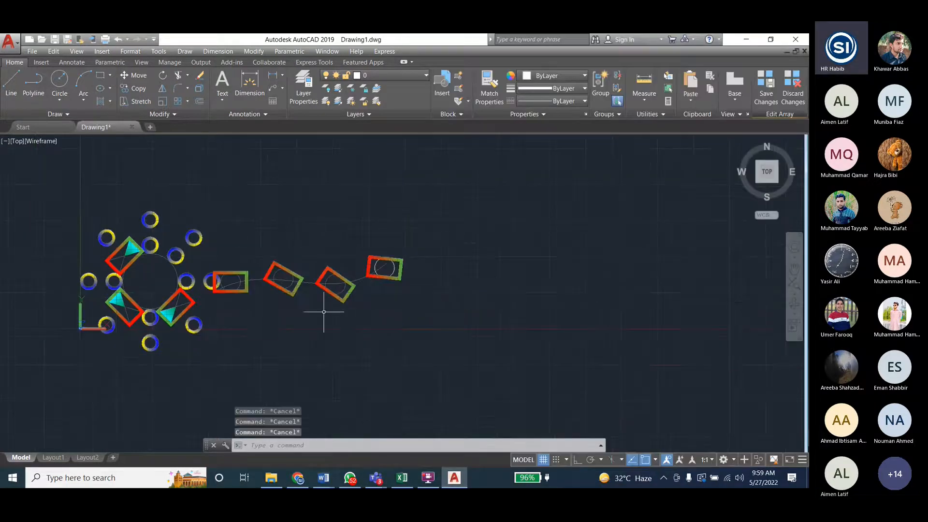
click(403, 261)
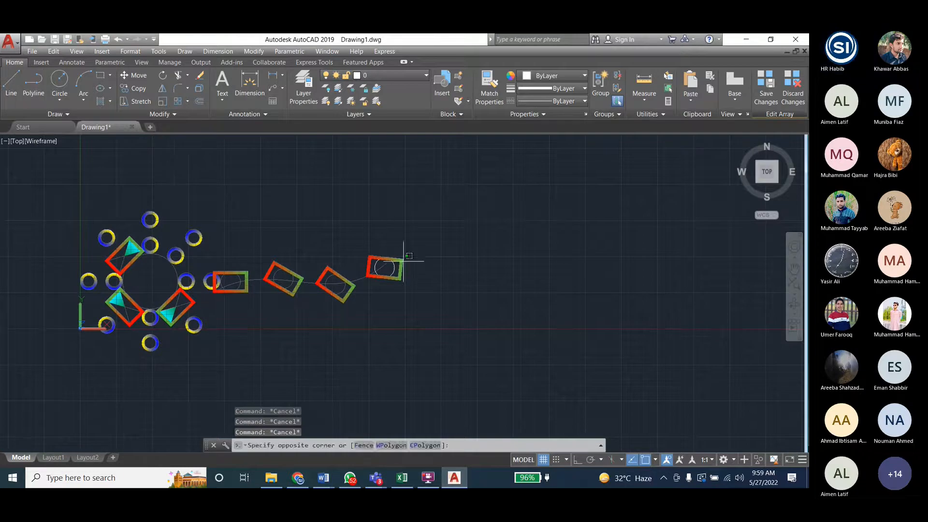
click(410, 270)
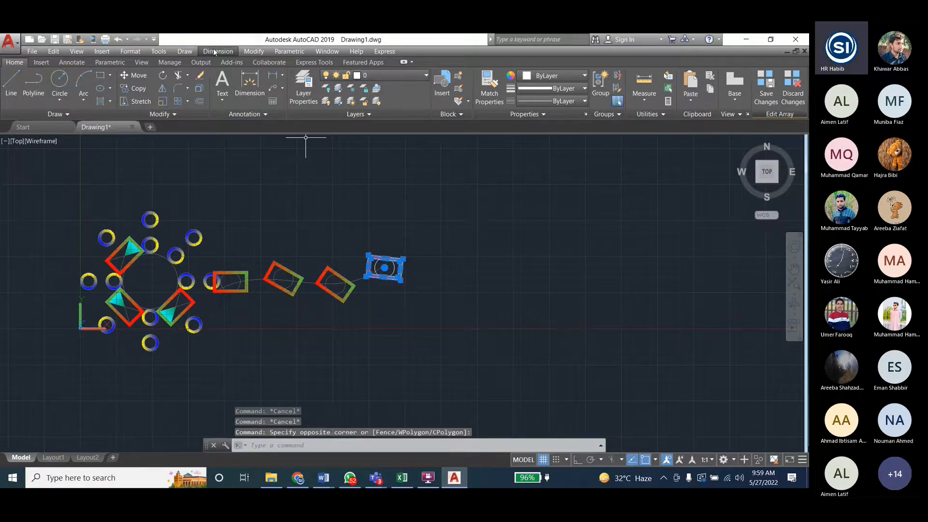
click(253, 51)
click(280, 145)
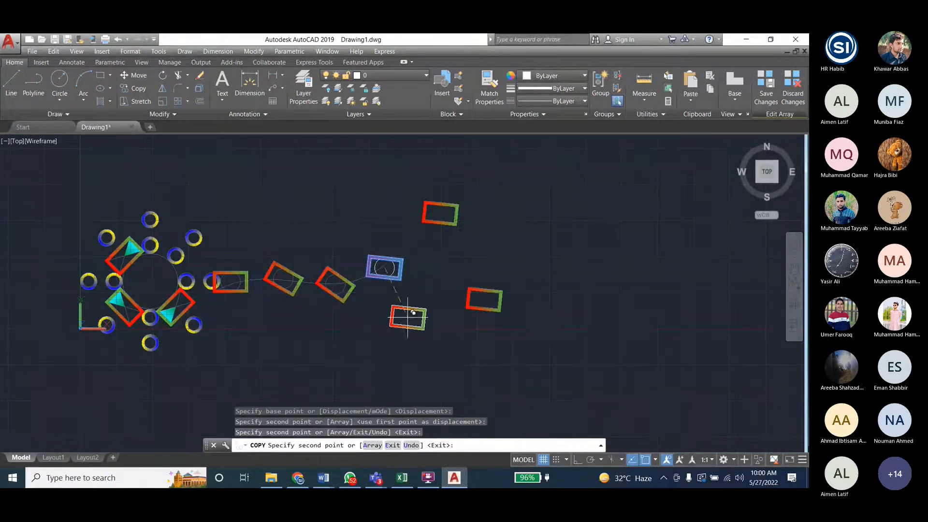
key(Escape)
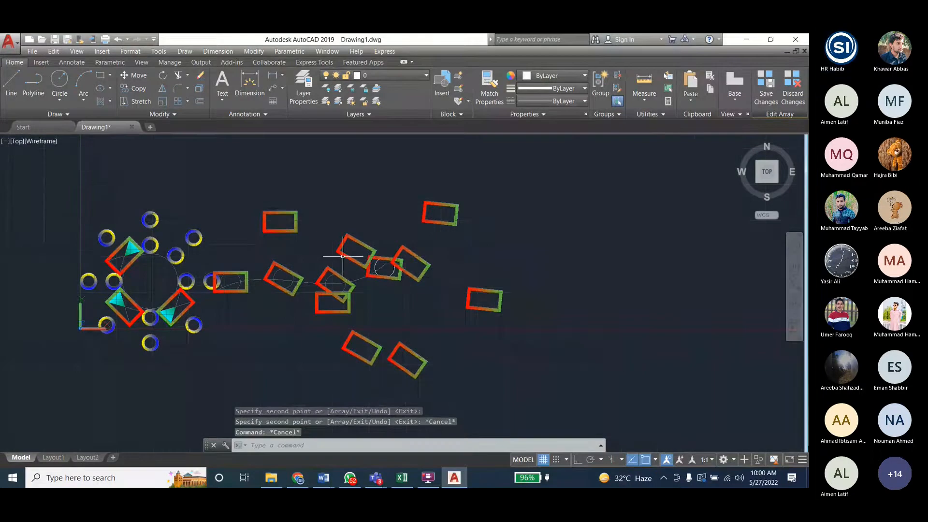
- Save the copied frames into the path array's source and leave source editing
click(355, 239)
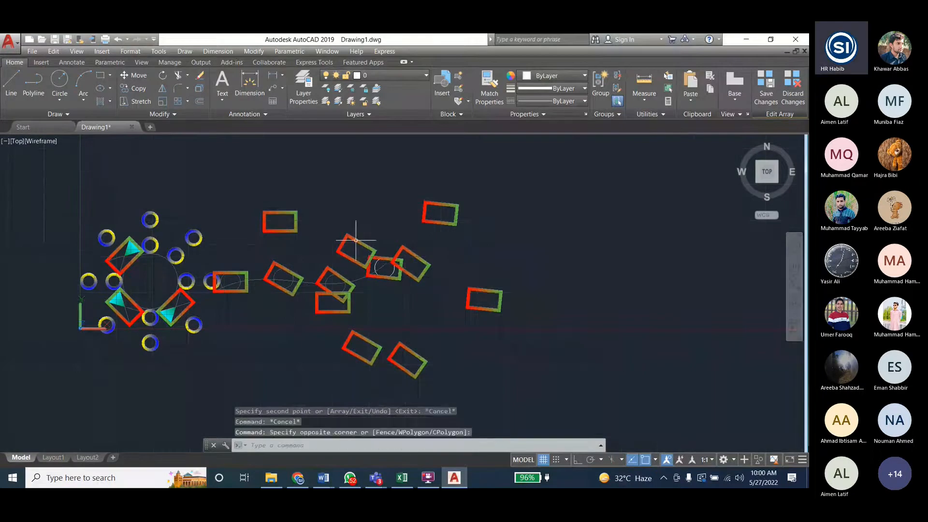
key(Escape)
key(Escape)
click(359, 242)
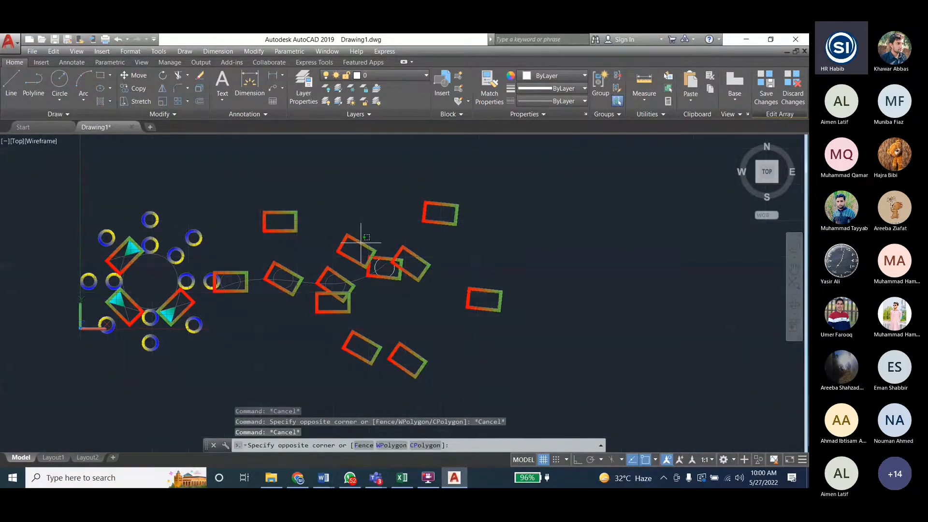
click(763, 94)
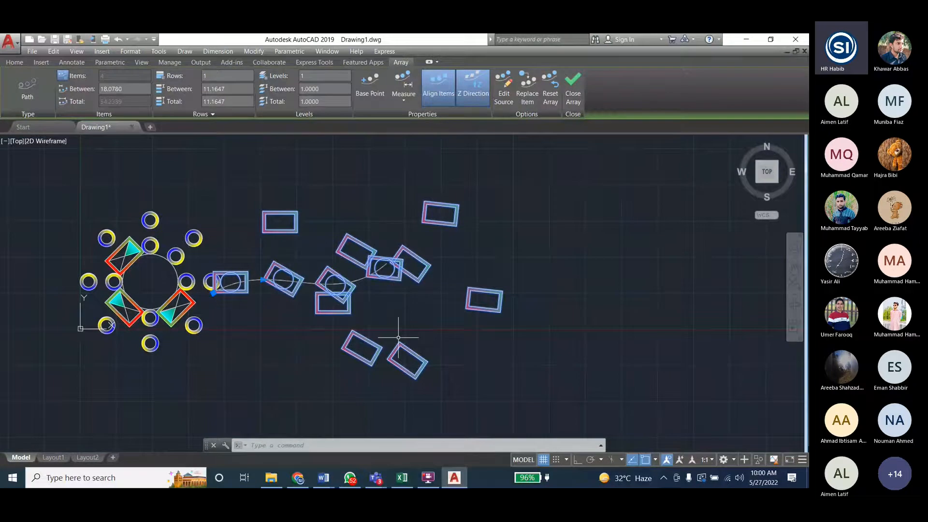
- Undo saving the array changes and the frame copies, returning to source editing
key(ctrl+z)
key(ctrl+z)
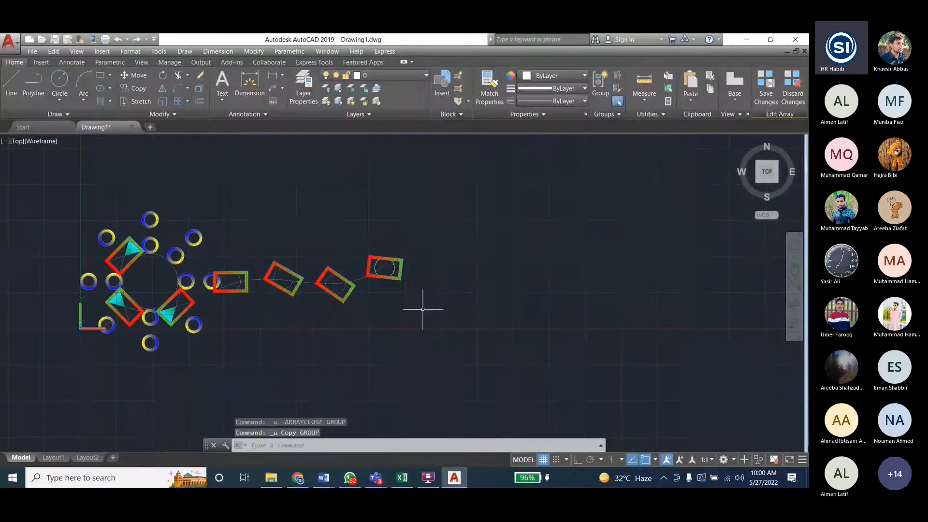
key(Escape)
key(Escape)
key(Escape)
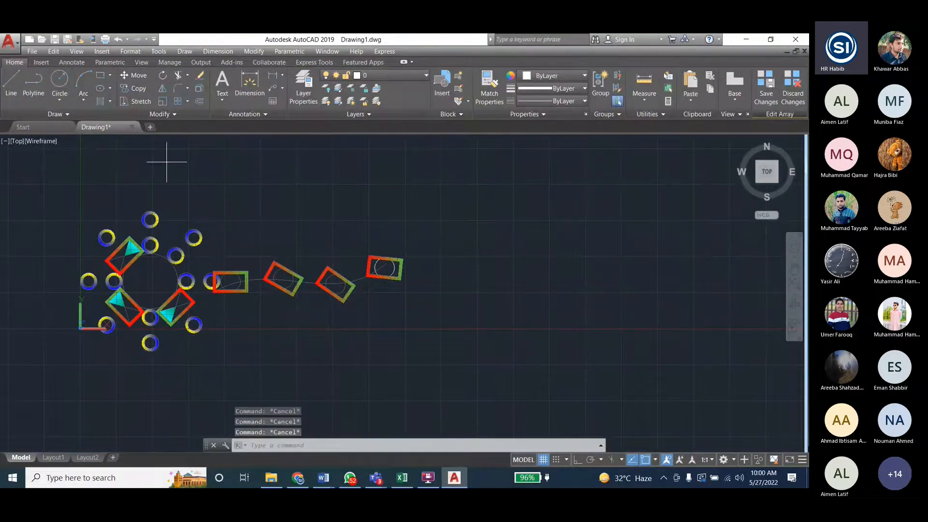
- Draw a larger rectangle beyond the path's last frame as part of the source and save the changes to the array
click(100, 75)
click(540, 221)
click(449, 268)
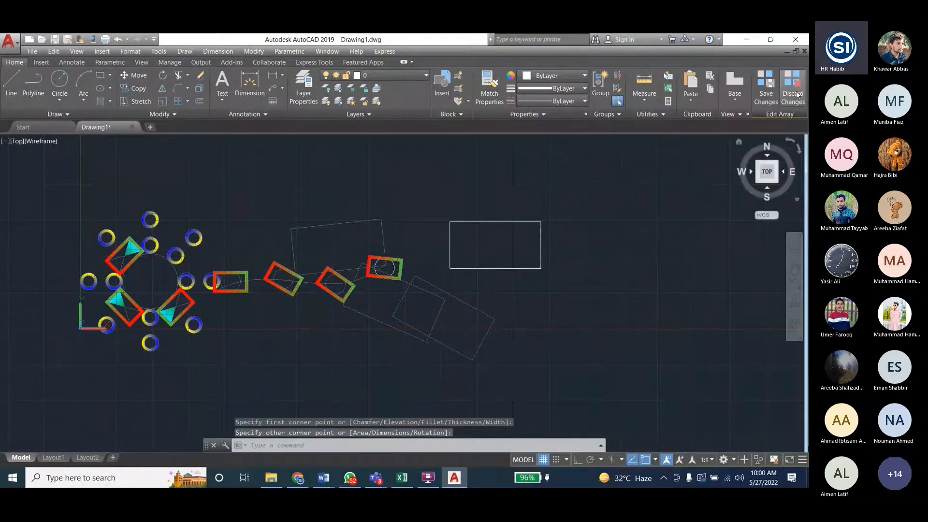
click(760, 89)
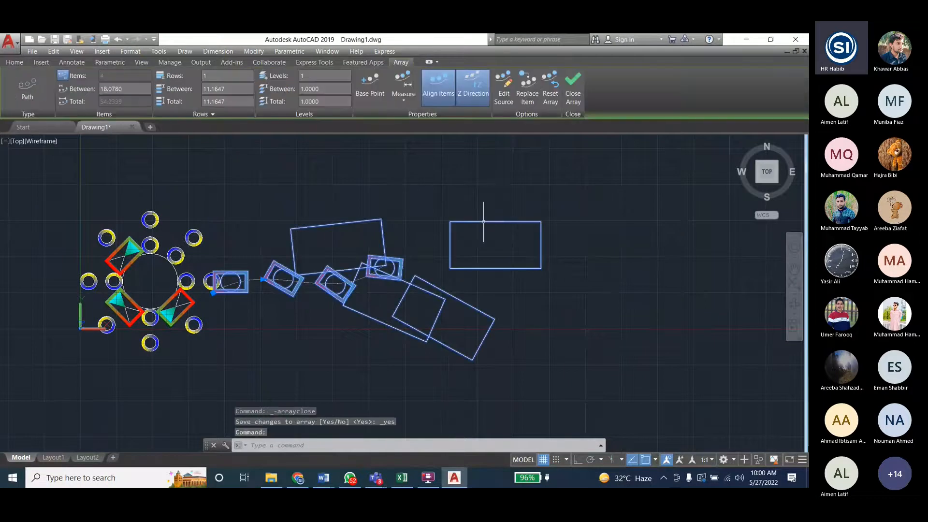
- Erase the path array, undo the erasure and close the array editing
key(Delete)
key(ctrl+z)
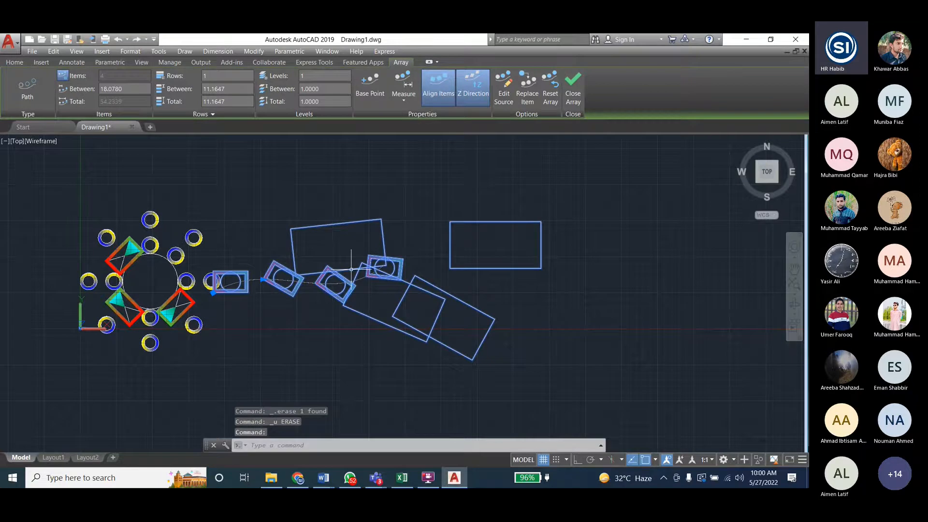
scroll(29, 325, down, 3)
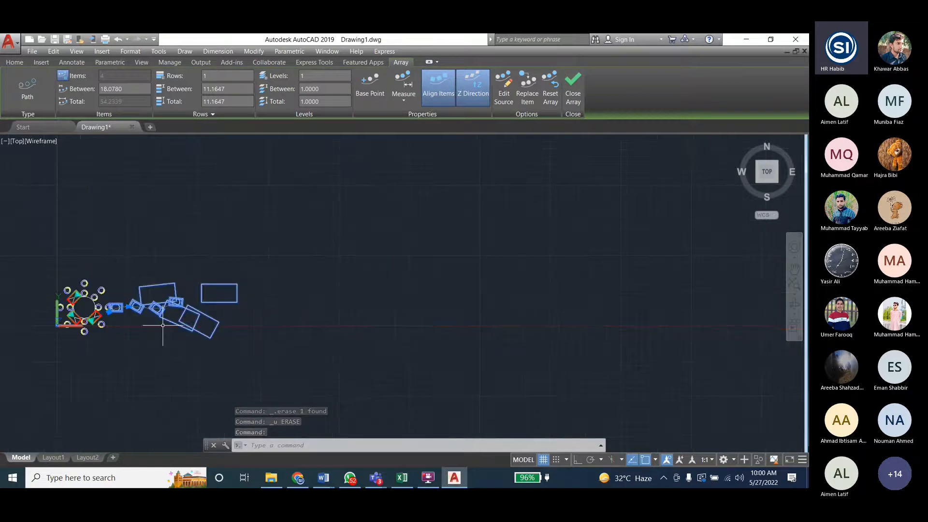
scroll(415, 297, up, 1)
click(569, 91)
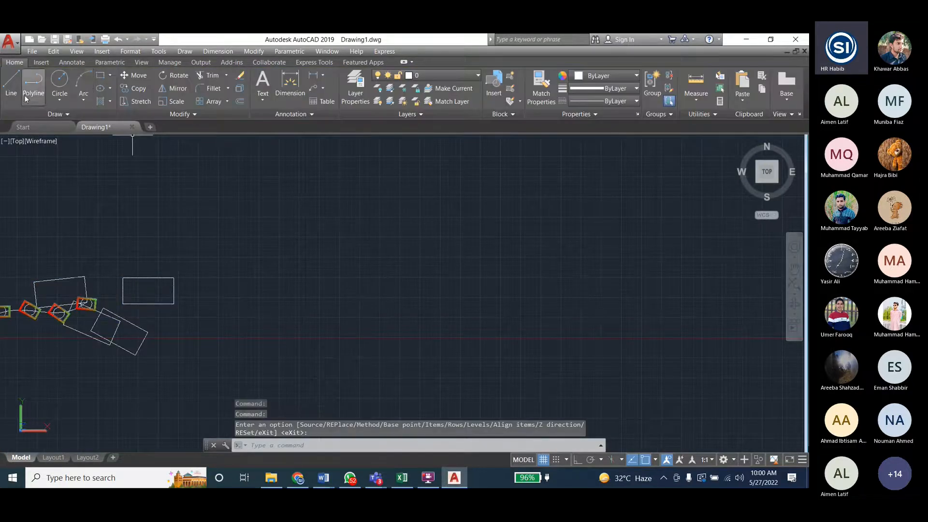
- Draw a nearly square rectangle about 48 units wide in the empty area beyond the arrays, with a centred circle almost touching its sides
click(102, 77)
click(314, 229)
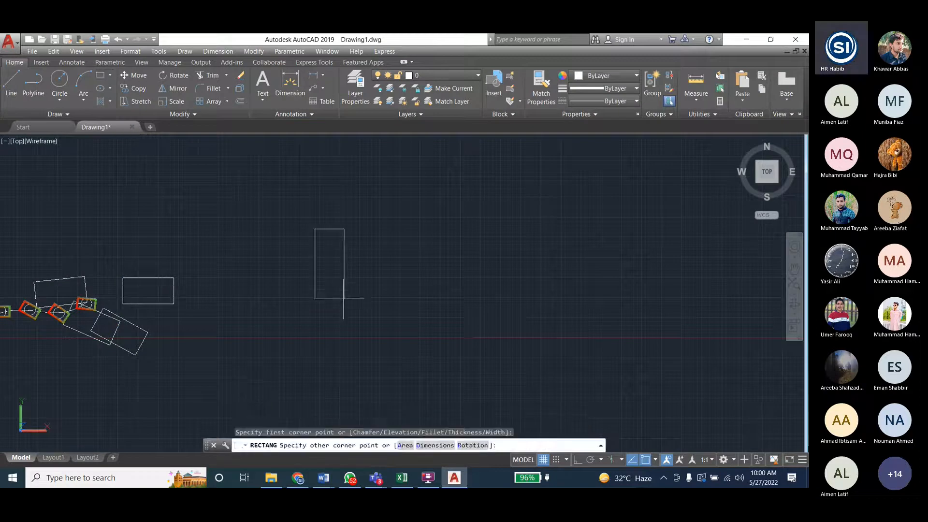
click(391, 303)
click(60, 79)
click(353, 266)
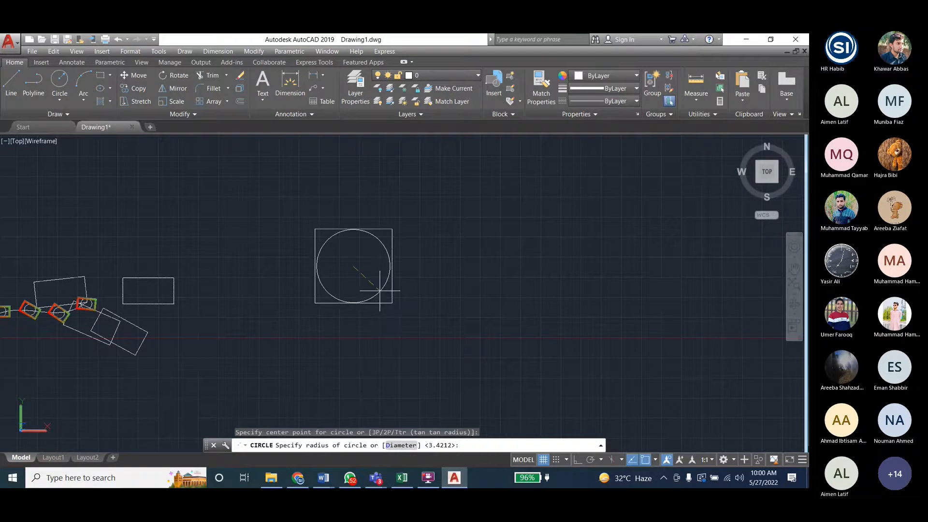
click(380, 290)
- Fill the area between the rectangle and circle with a GR_LINEAR gradient from Magenta to colour 153,155,55
scroll(356, 265, up, 3)
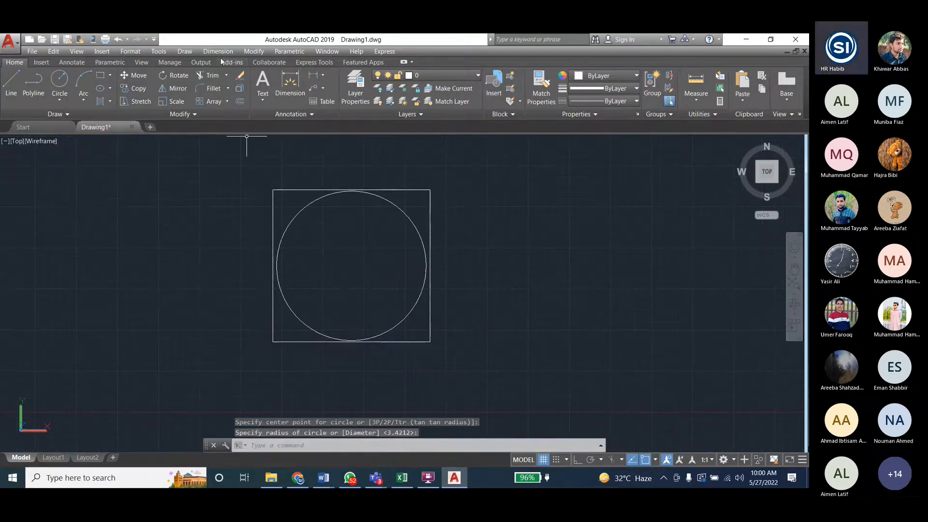
click(185, 51)
click(199, 281)
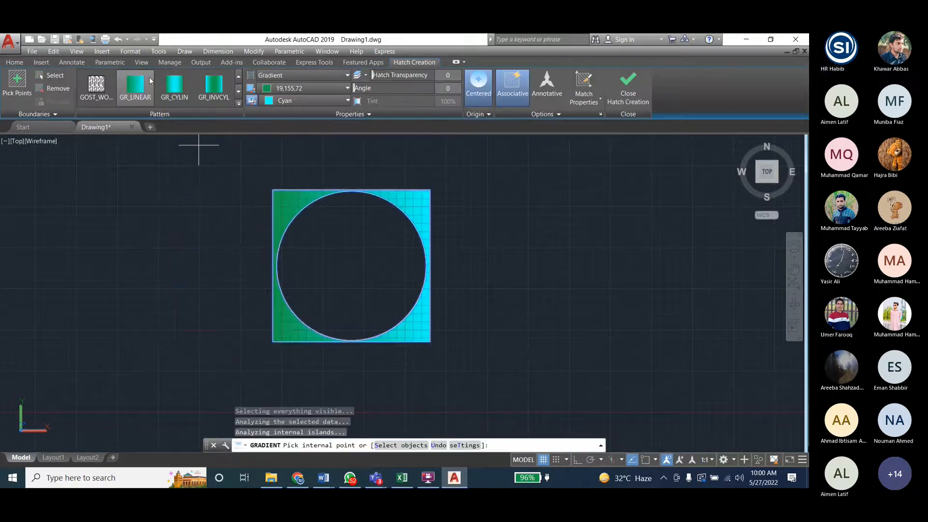
click(276, 88)
click(319, 180)
click(309, 101)
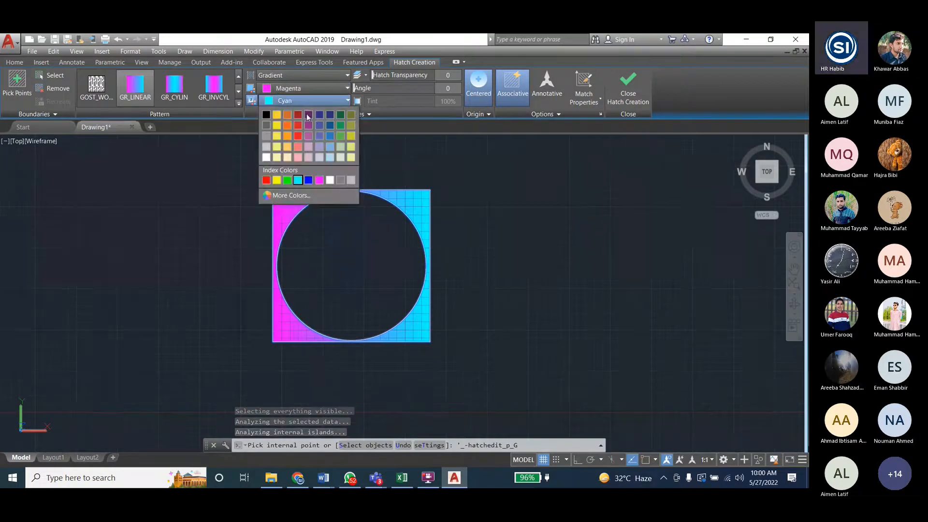
click(352, 128)
click(628, 87)
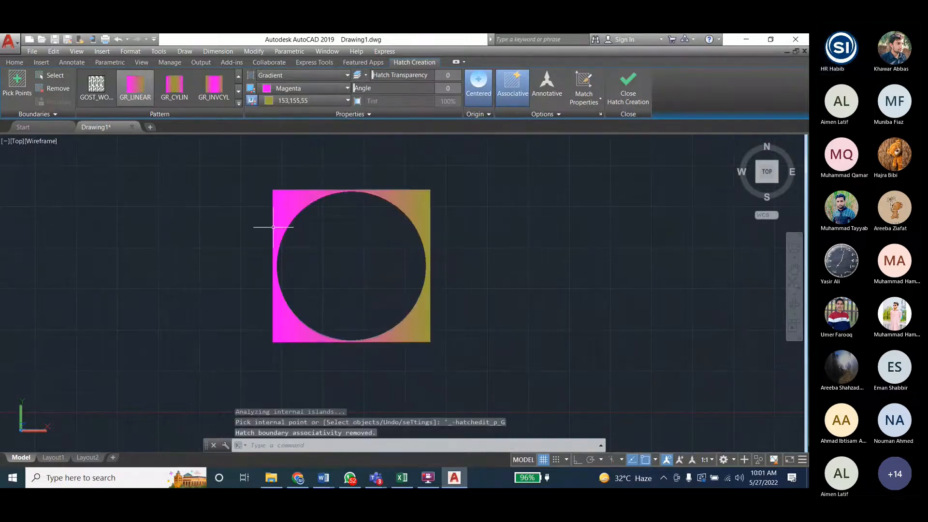
scroll(192, 252, down, 2)
scroll(192, 251, down, 2)
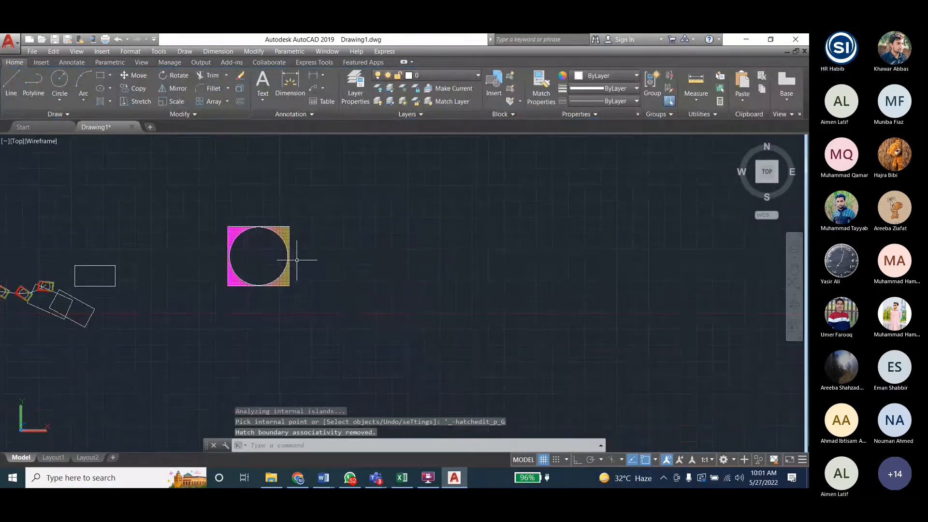
scroll(273, 262, up, 2)
scroll(273, 263, down, 2)
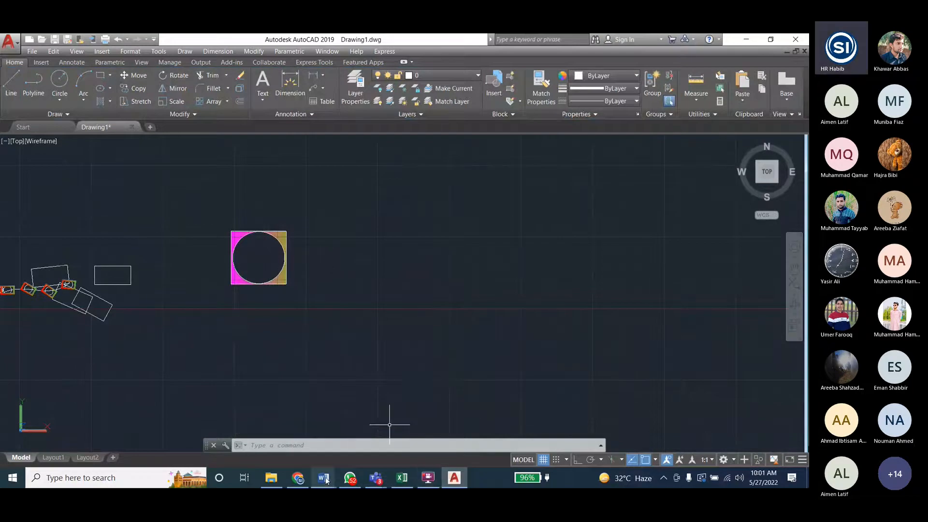
- Check the Lab 6 modify commands in the Engineering_Drawing_Lab_Student document in Word and return to AutoCAD
mouse_move(323, 477)
click(345, 439)
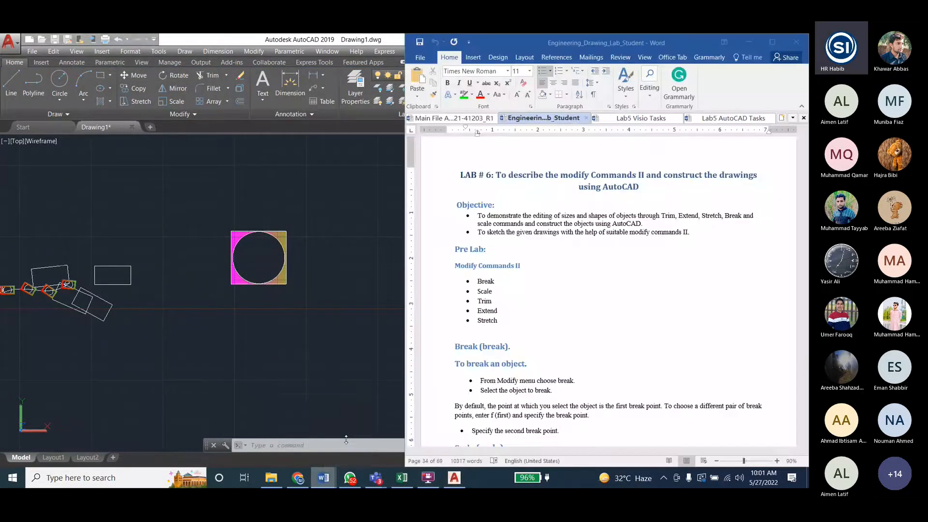
click(214, 207)
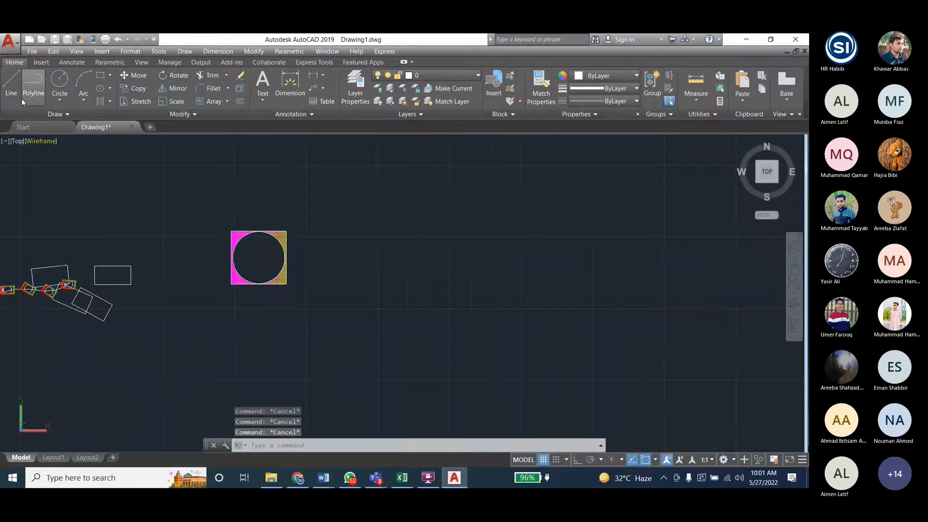
click(263, 52)
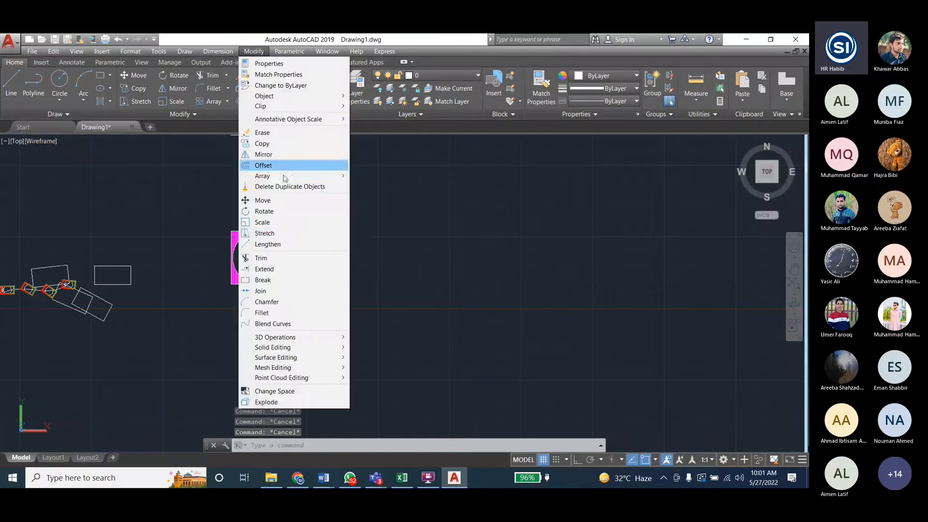
click(264, 233)
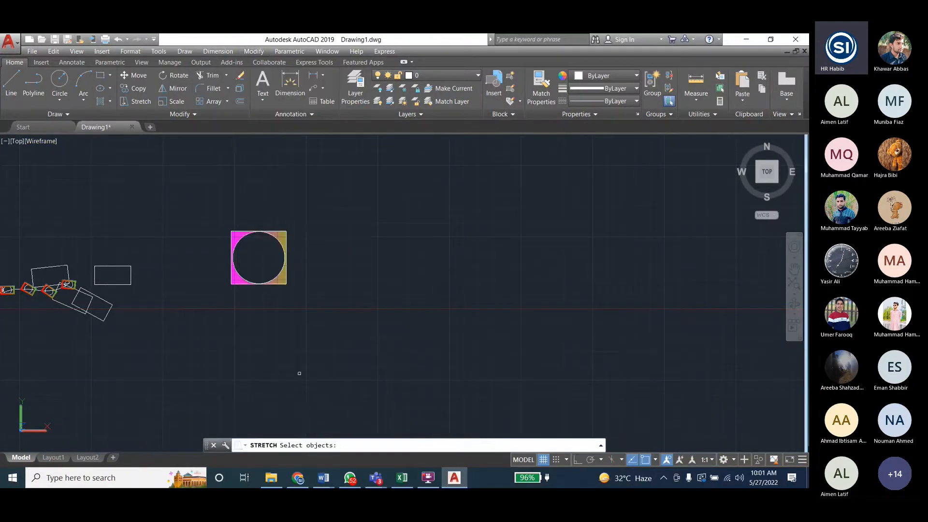
click(302, 221)
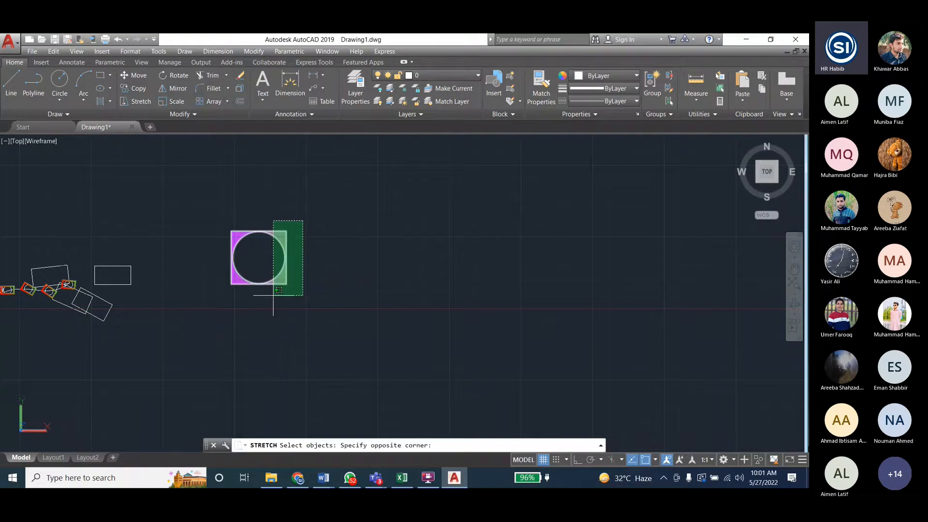
click(273, 295)
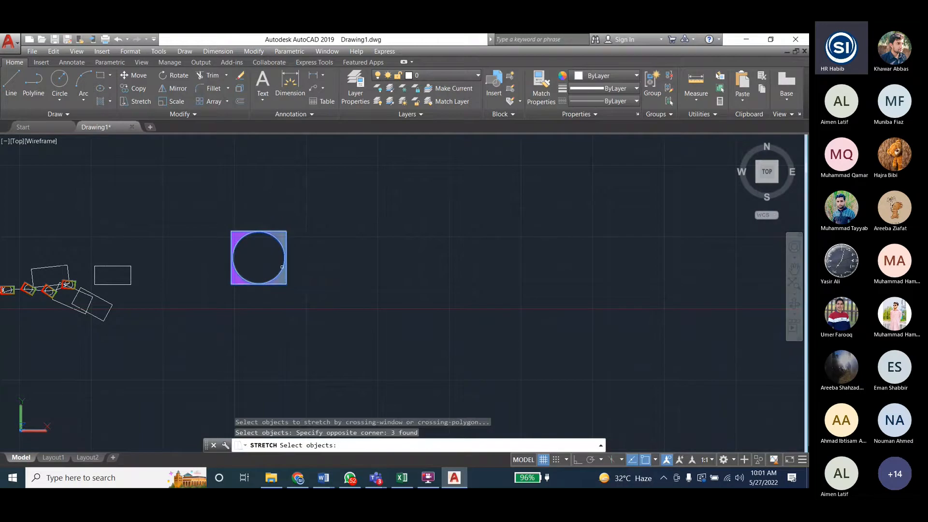
key(Escape)
key(Escape)
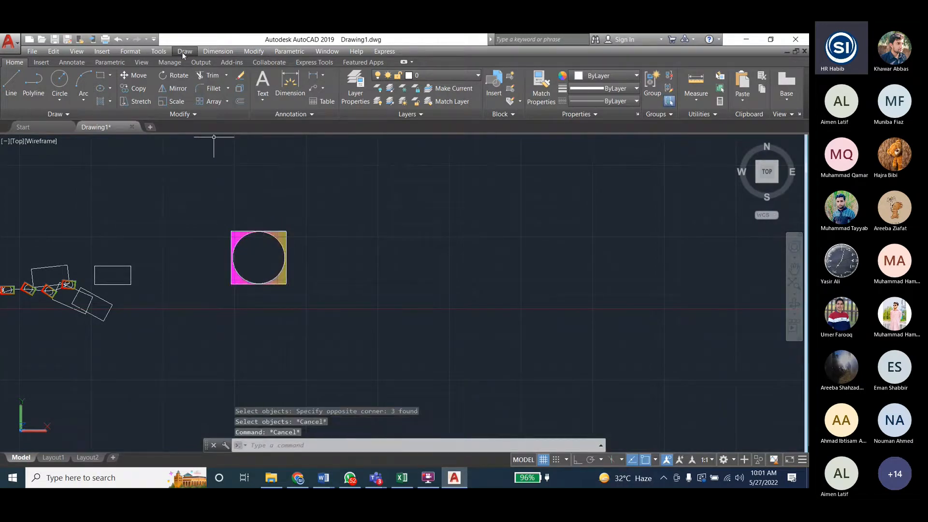
- Dimension the width of the gradient-filled rectangle along its upper edge, placing the dimension line above it
click(286, 81)
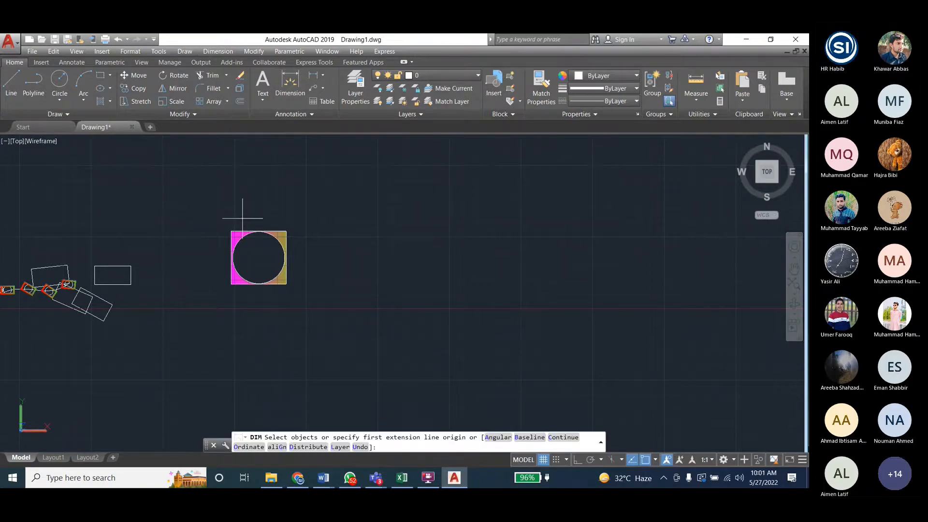
click(231, 231)
click(286, 231)
click(289, 219)
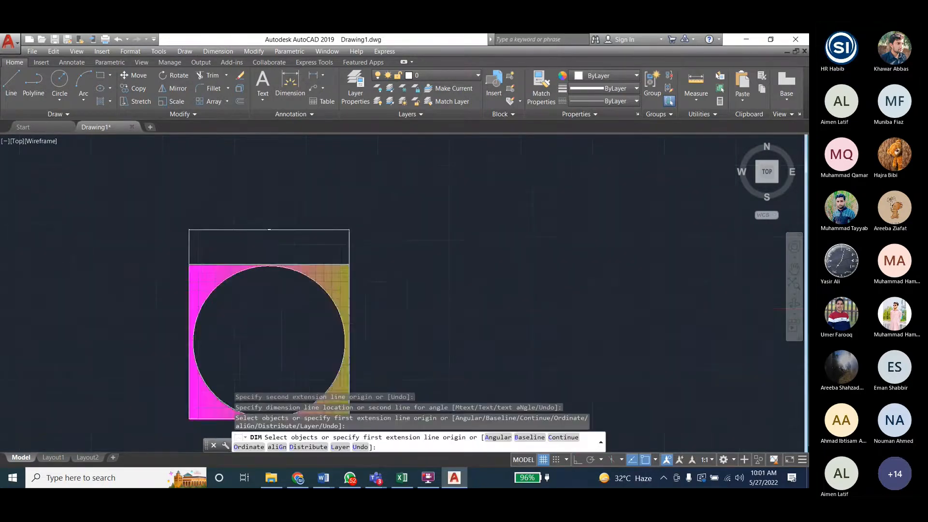
key(Escape)
scroll(240, 207, up, 5)
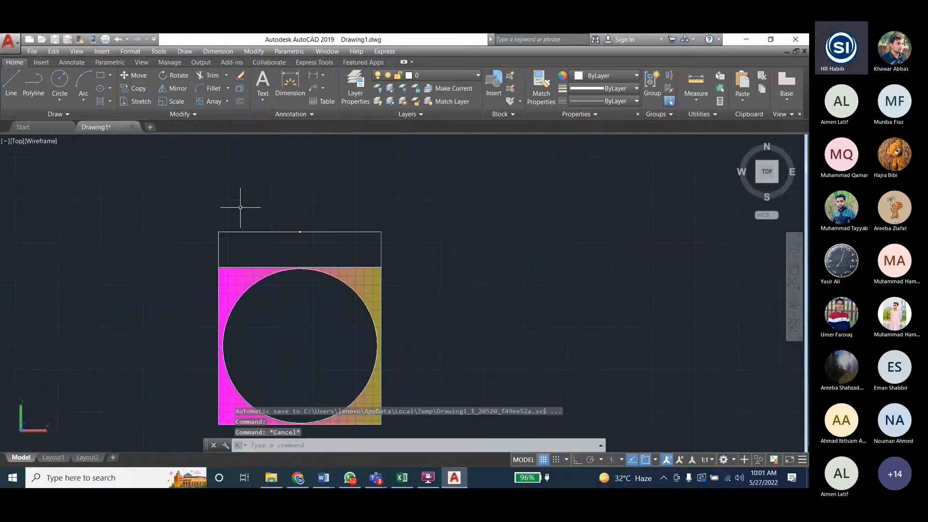
scroll(240, 207, down, 2)
- Modify the Standard dimension style and set its text height to 0.5
click(274, 223)
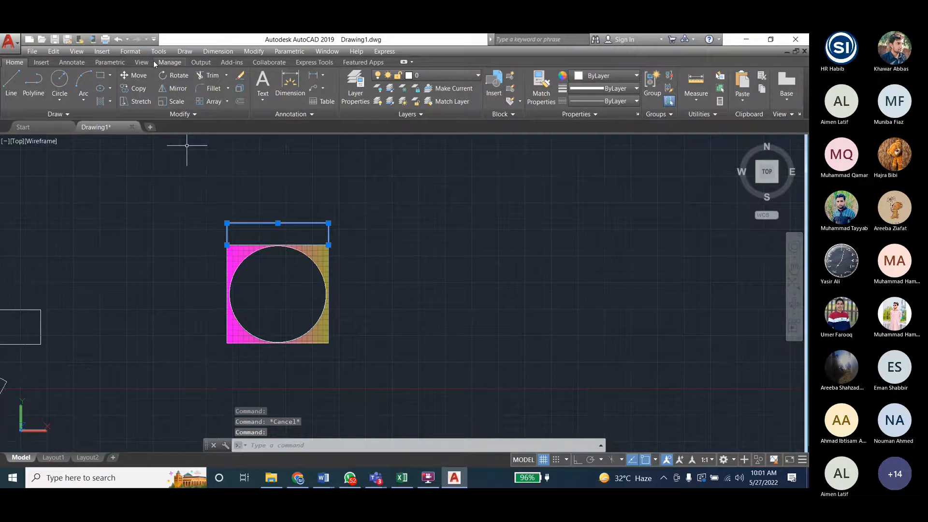
click(211, 51)
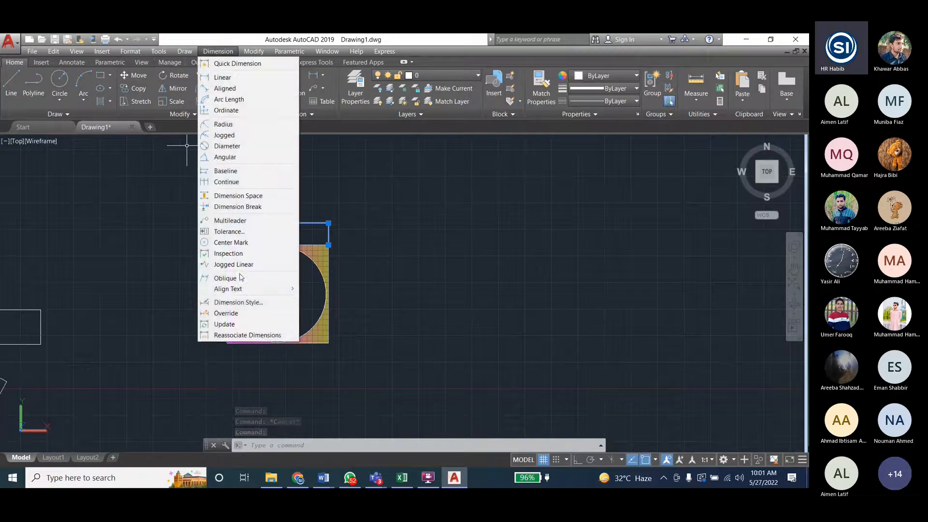
click(238, 302)
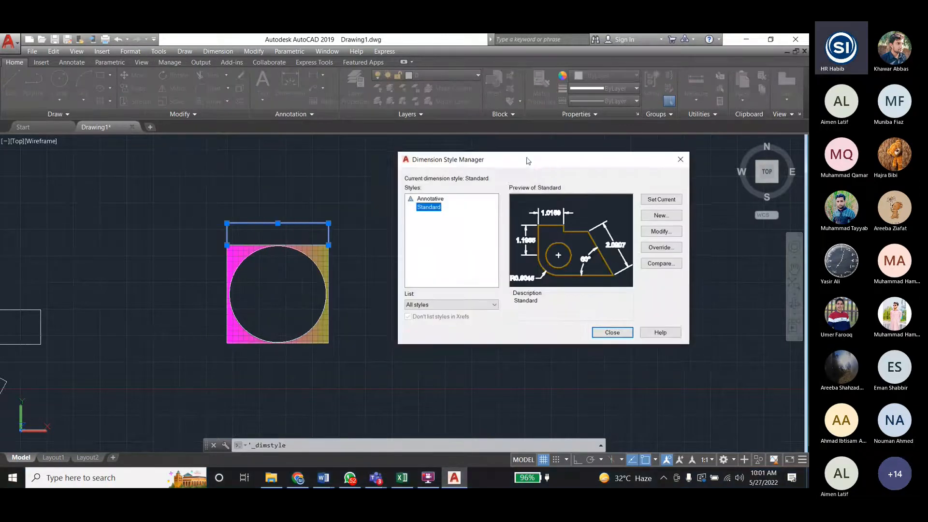
drag(527, 160, 535, 159)
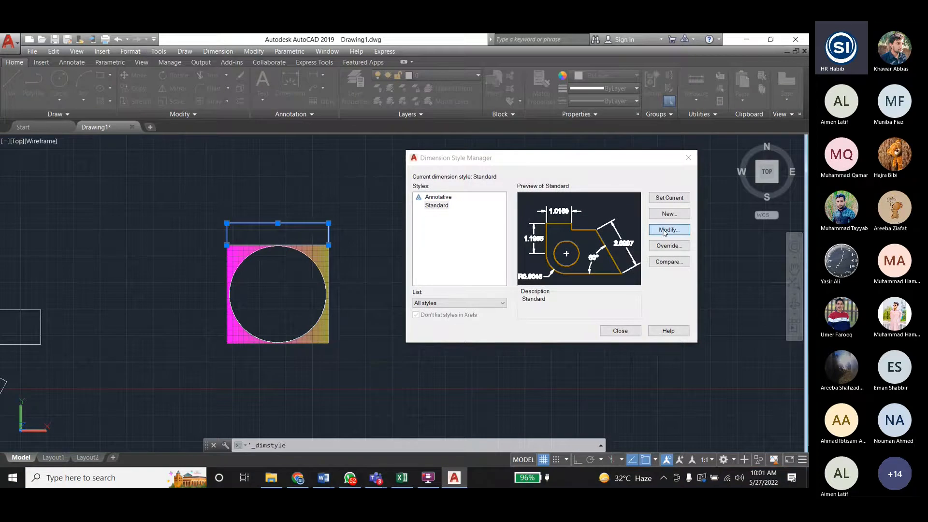
click(666, 229)
drag(248, 147, 623, 123)
click(492, 137)
double_click(535, 210)
text(0.5)
- Set the Standard dimension style's arrow size to 0.5, apply the changes and close the style manager
click(462, 138)
double_click(433, 240)
text(0.5)
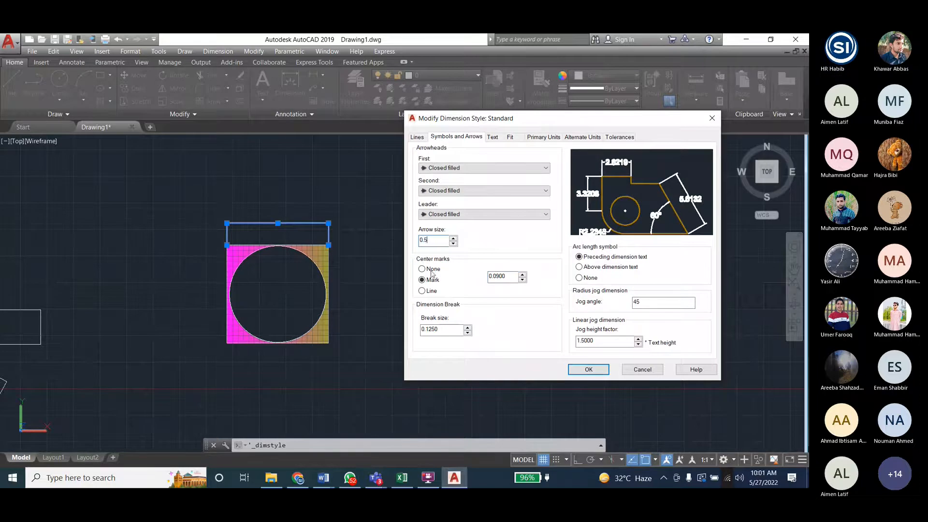
click(596, 367)
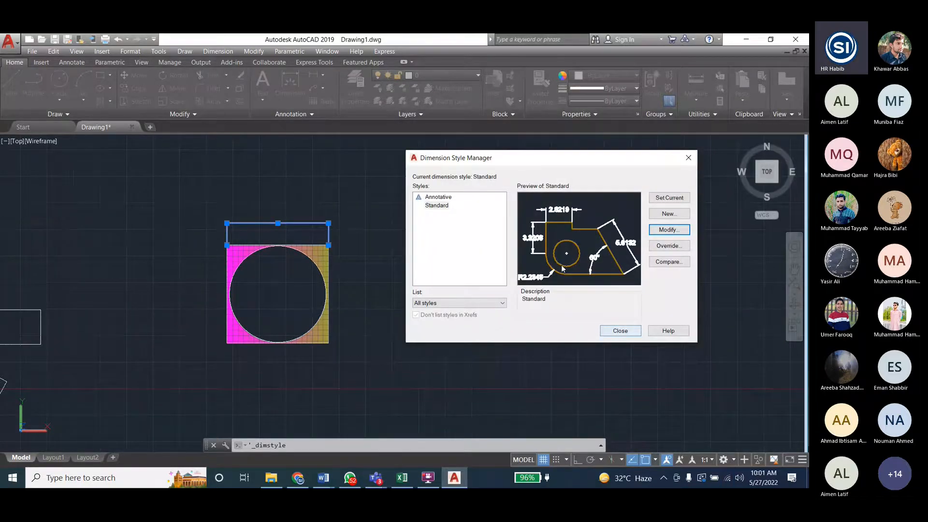
click(619, 330)
scroll(276, 222, up, 4)
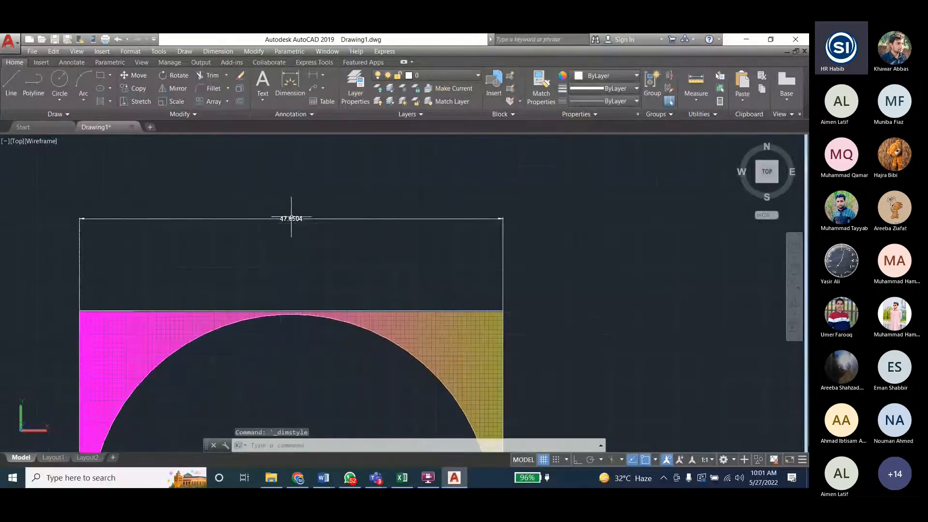
- Update the rectangle's width dimension to the current dimension style settings
scroll(291, 217, down, 2)
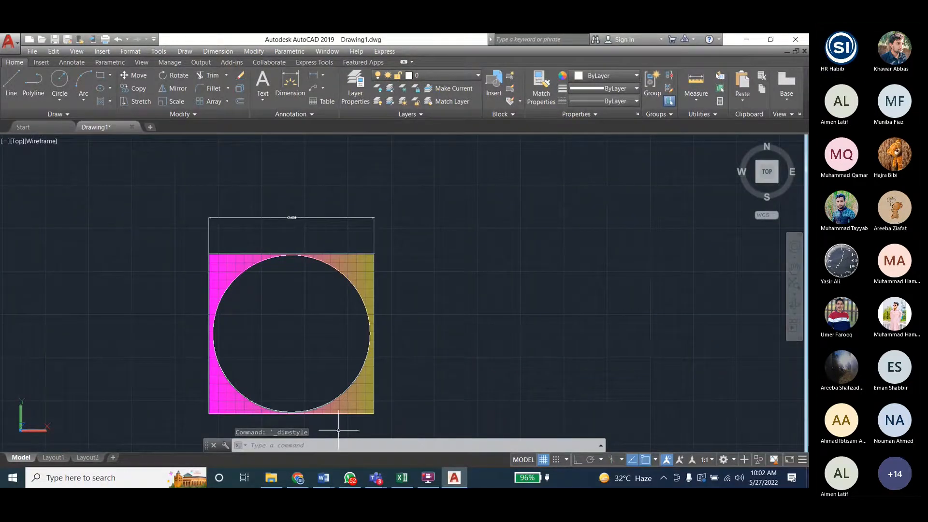
click(265, 51)
mouse_move(218, 51)
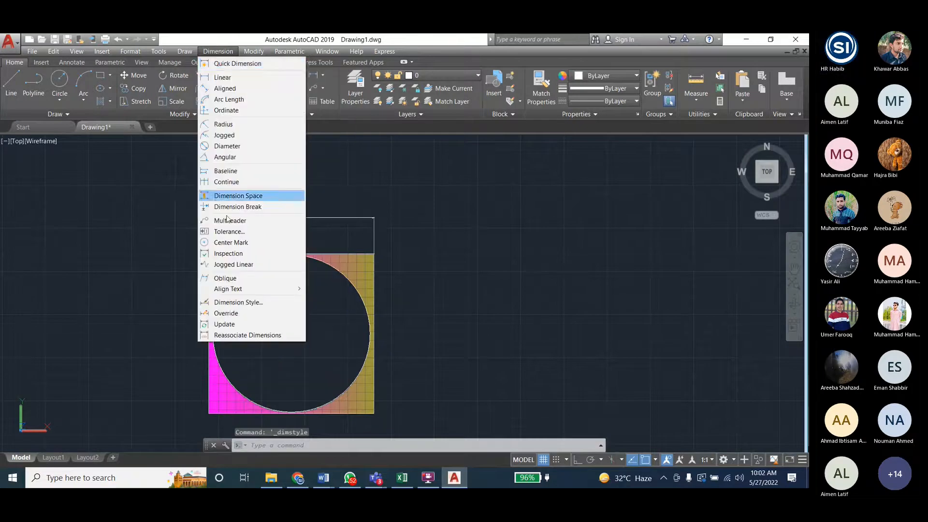
click(246, 326)
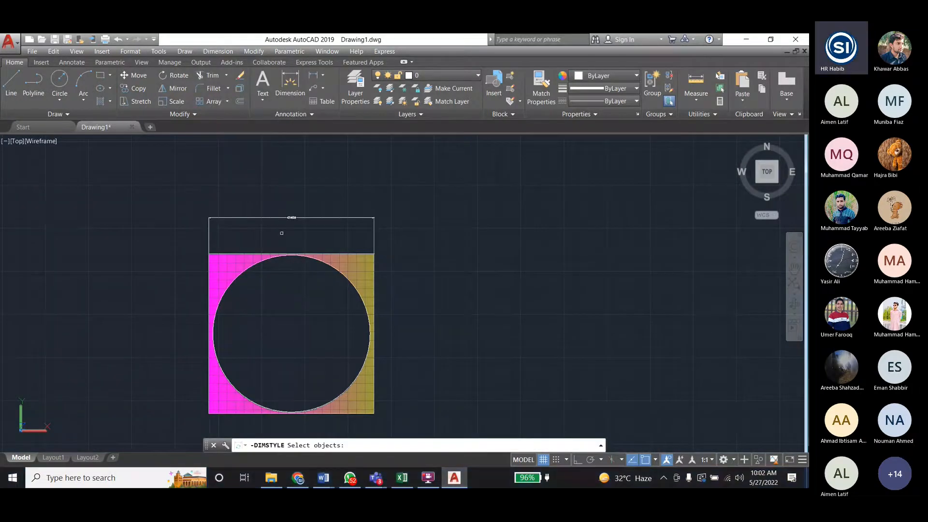
click(289, 218)
key(Return)
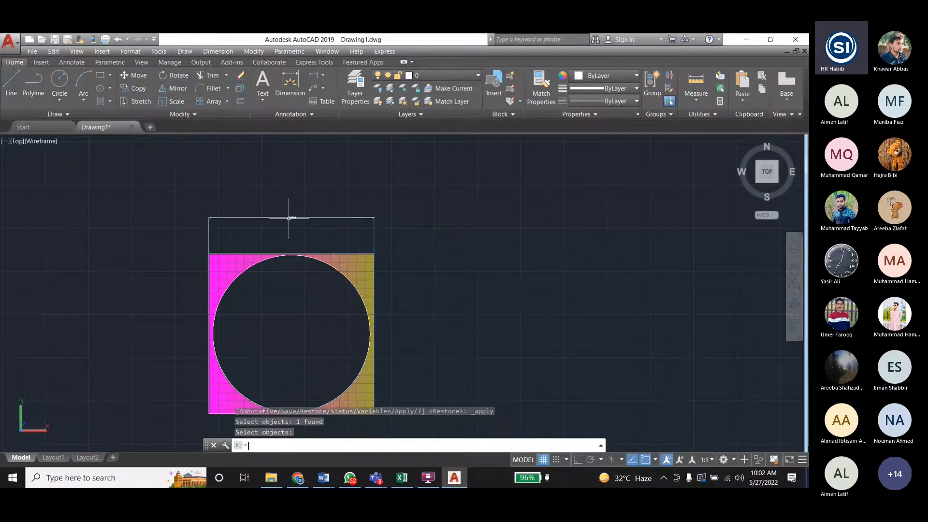
scroll(283, 217, up, 1)
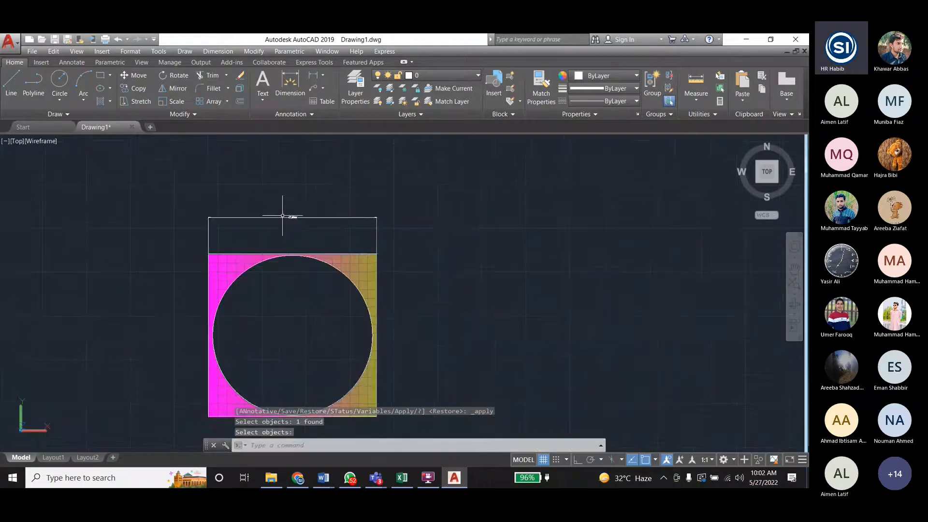
- Modify the Standard dimension style and set its arrow size to 2
click(215, 50)
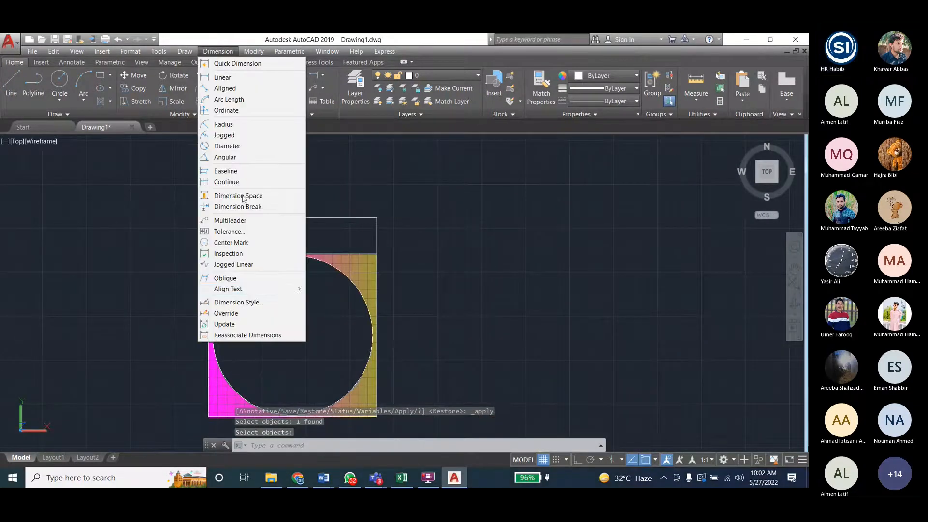
click(241, 302)
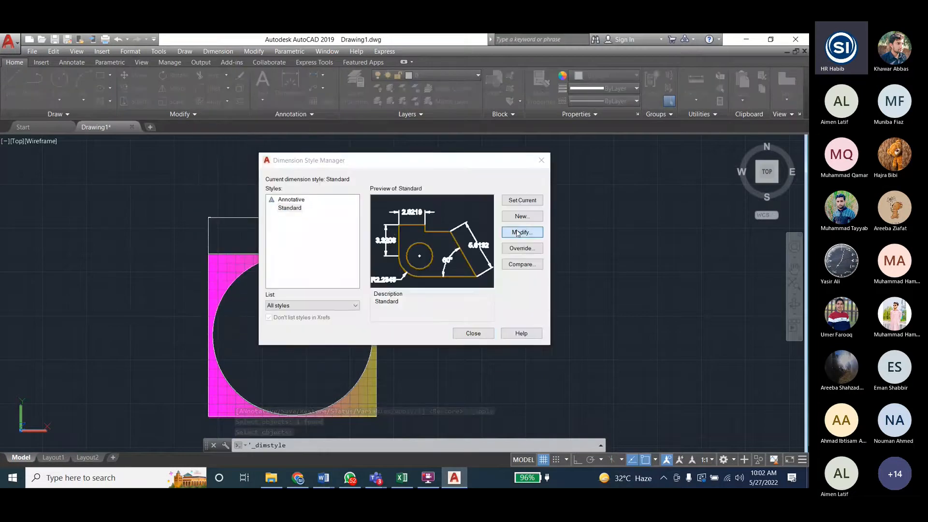
click(522, 232)
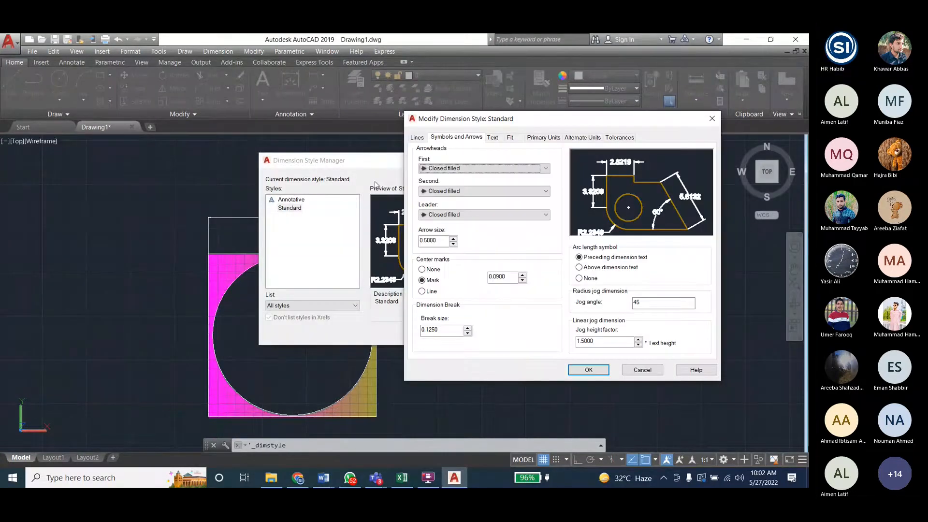
key(Tab)
key(Tab)
key(Tab)
text(2)
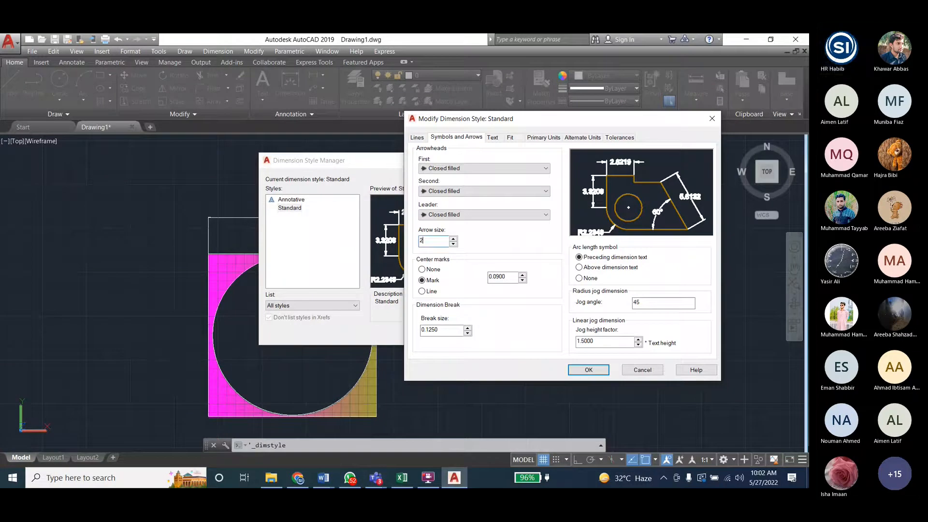
- Set the Standard dimension style's text height to 2 and text color to Red, apply the changes and close the style manager
click(492, 138)
drag(542, 211, 518, 204)
text(2)
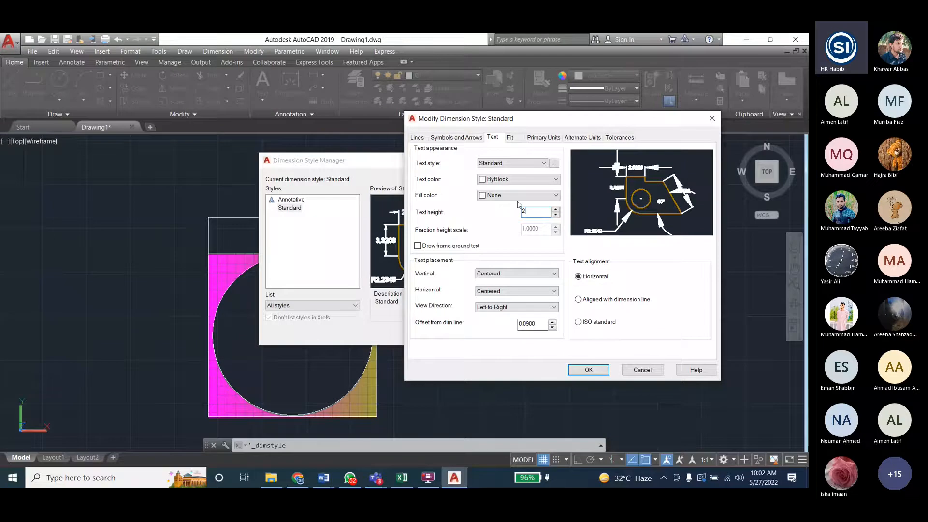
click(512, 180)
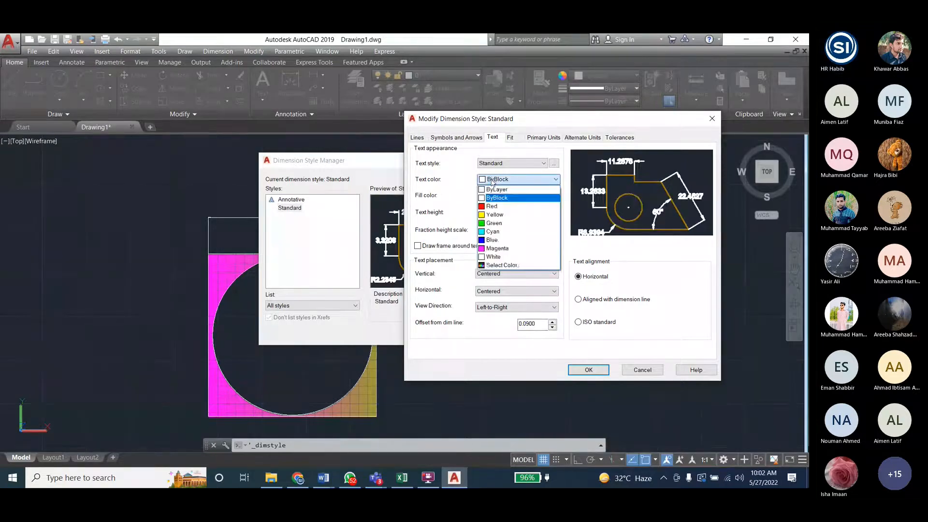
click(492, 206)
click(456, 137)
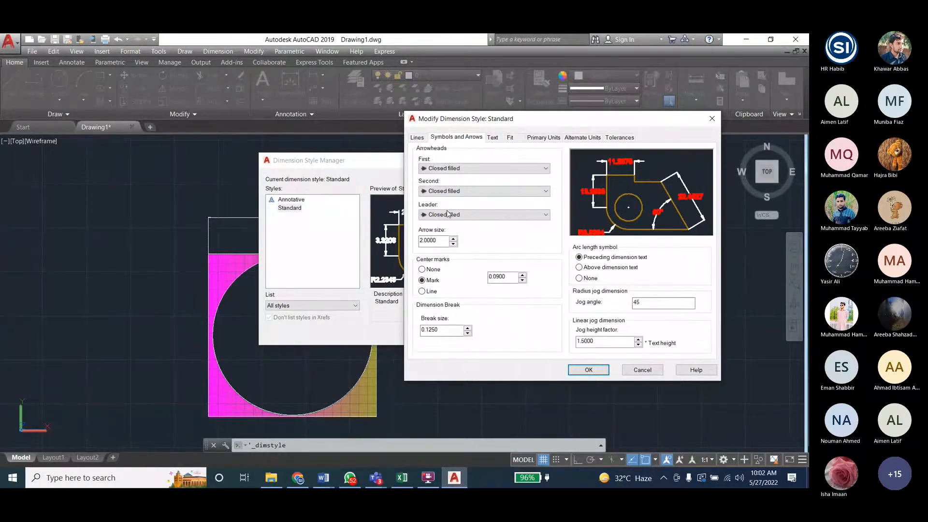
click(587, 369)
click(290, 207)
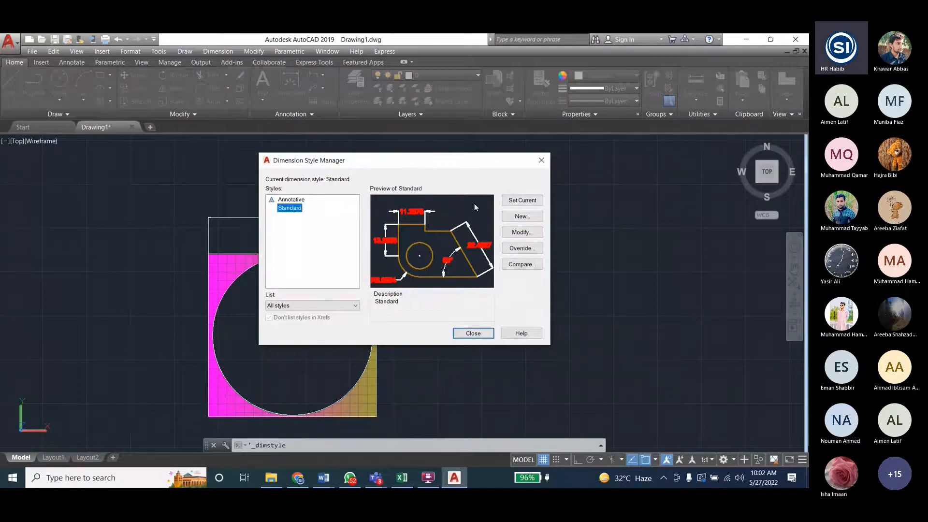
click(472, 333)
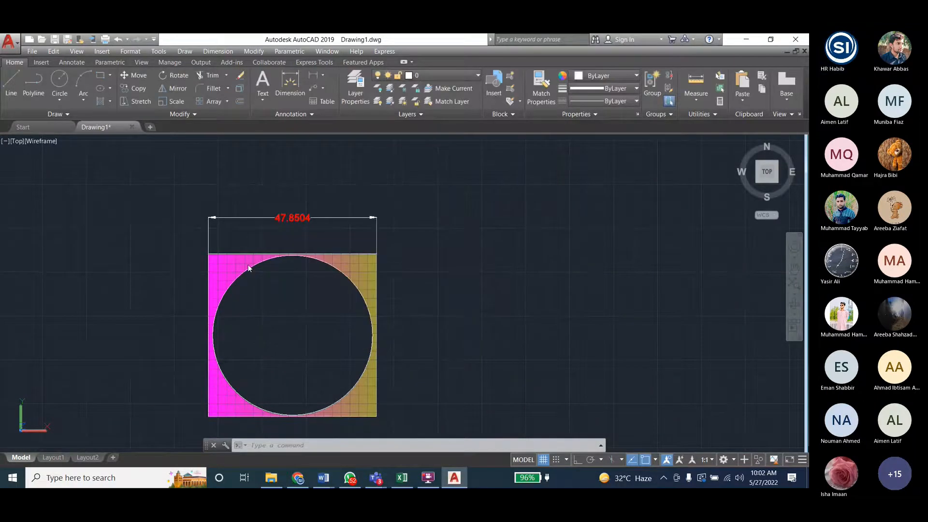
- Modify the Standard dimension style to arrow size 4 and text height 4, apply the changes and close the style manager
scroll(225, 270, down, 4)
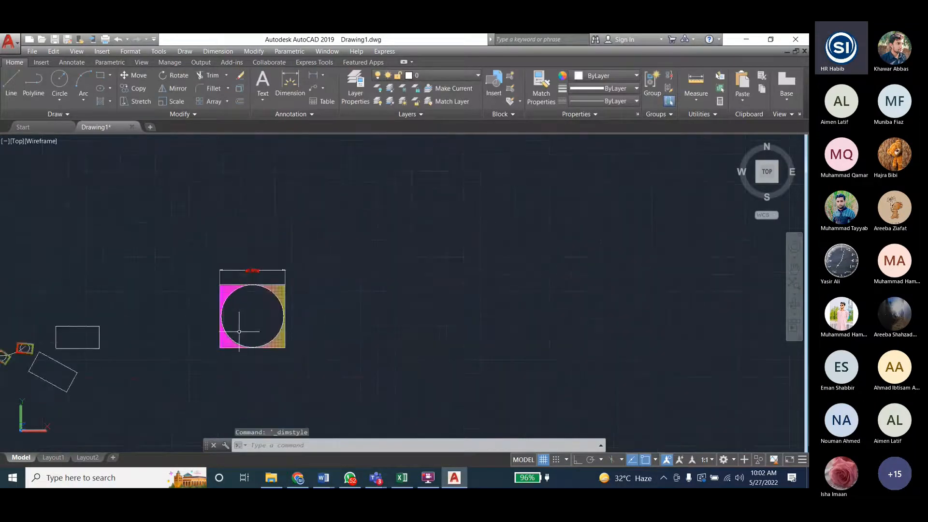
click(218, 51)
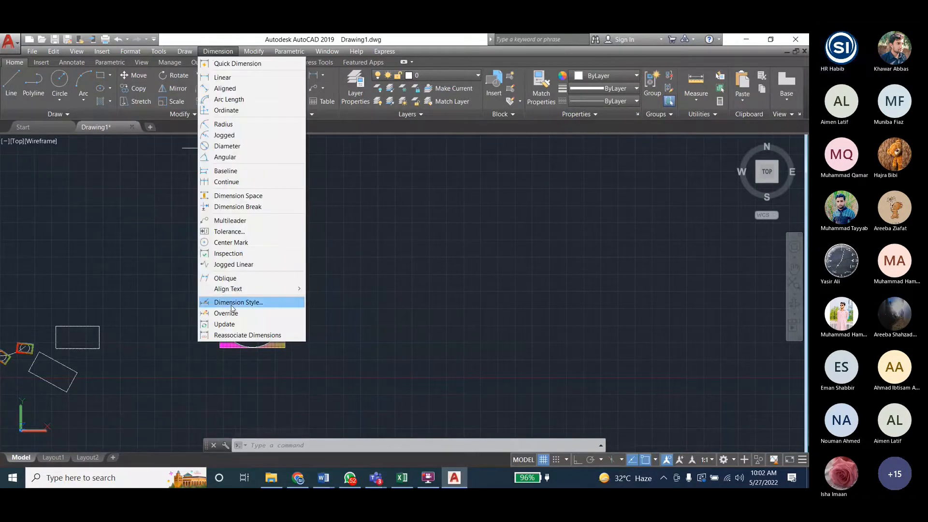
click(238, 302)
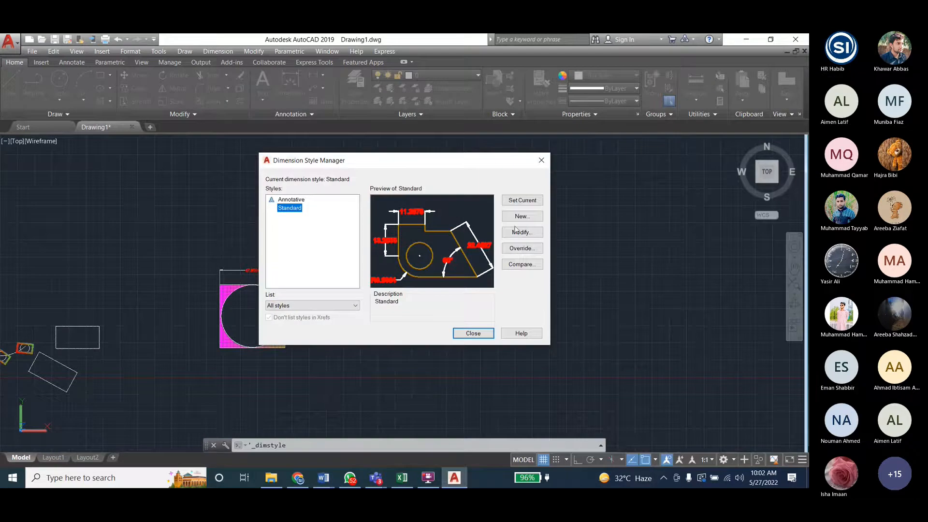
click(522, 231)
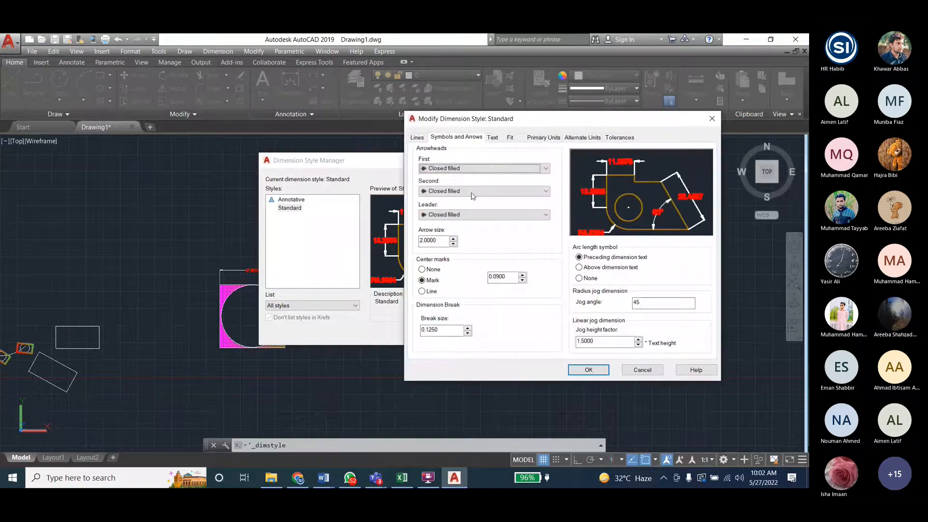
click(492, 137)
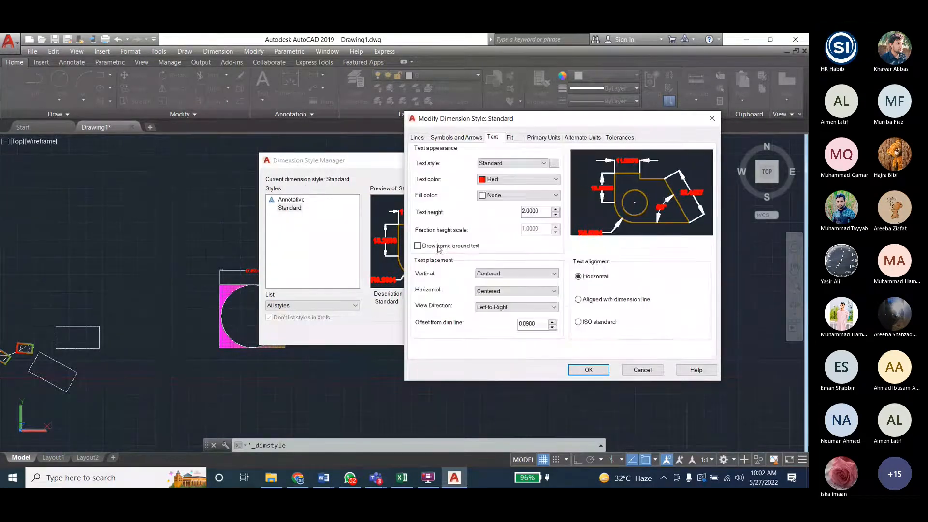
click(588, 370)
click(288, 209)
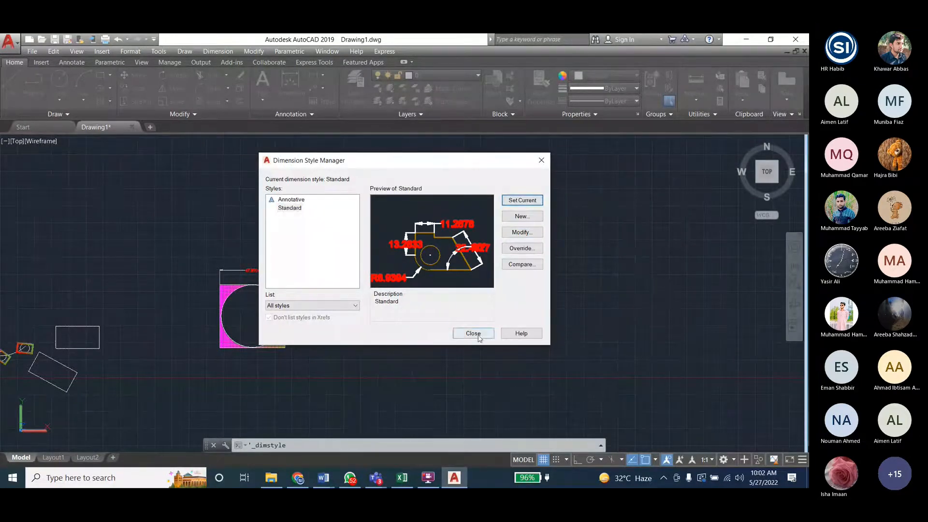
click(473, 332)
scroll(196, 309, up, 3)
scroll(184, 347, down, 2)
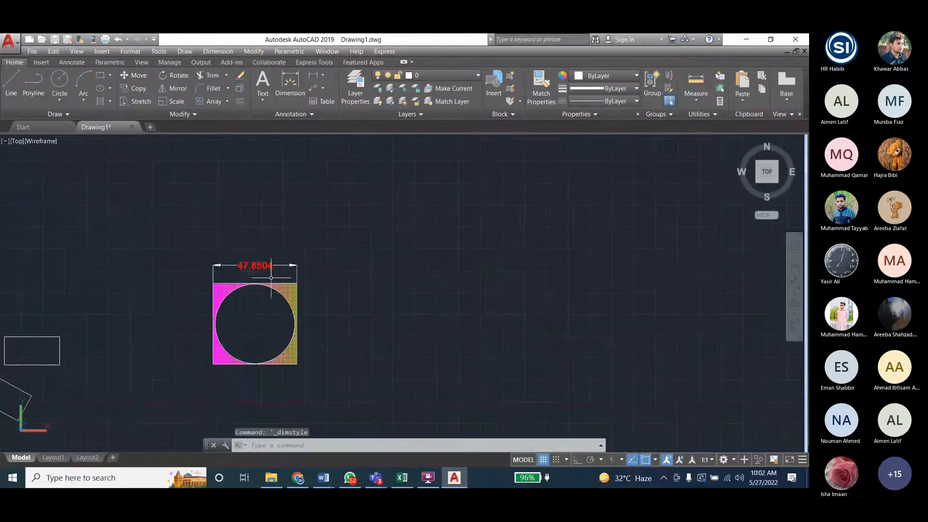
- Start Stretch and select the gradient-filled rectangle, its circle and its width dimension with crossing selections
click(260, 51)
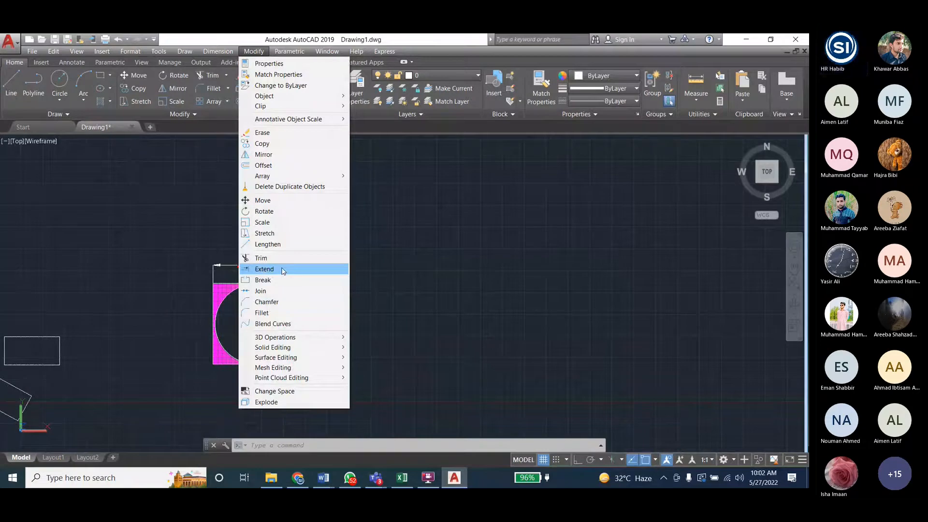
click(292, 235)
mouse_move(309, 270)
mouse_down()
mouse_move(291, 329)
mouse_move(305, 385)
mouse_up()
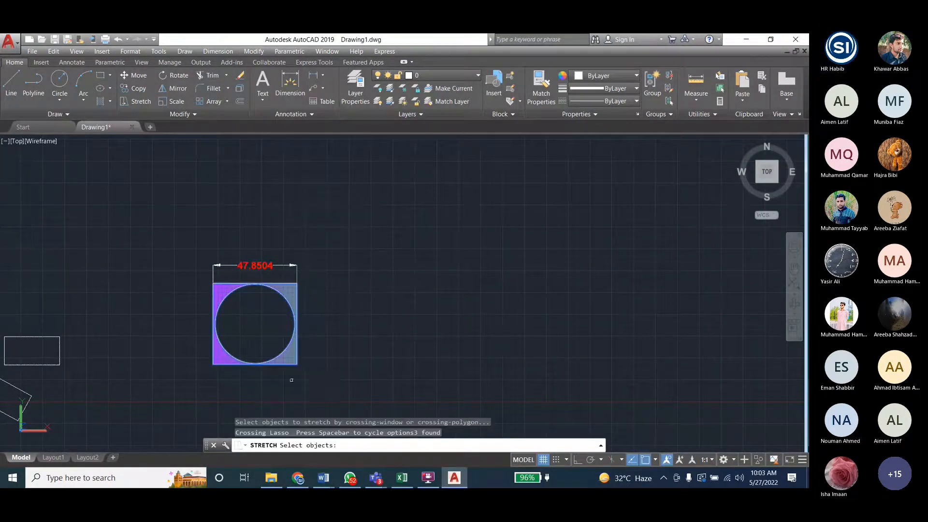
click(338, 365)
key(Return)
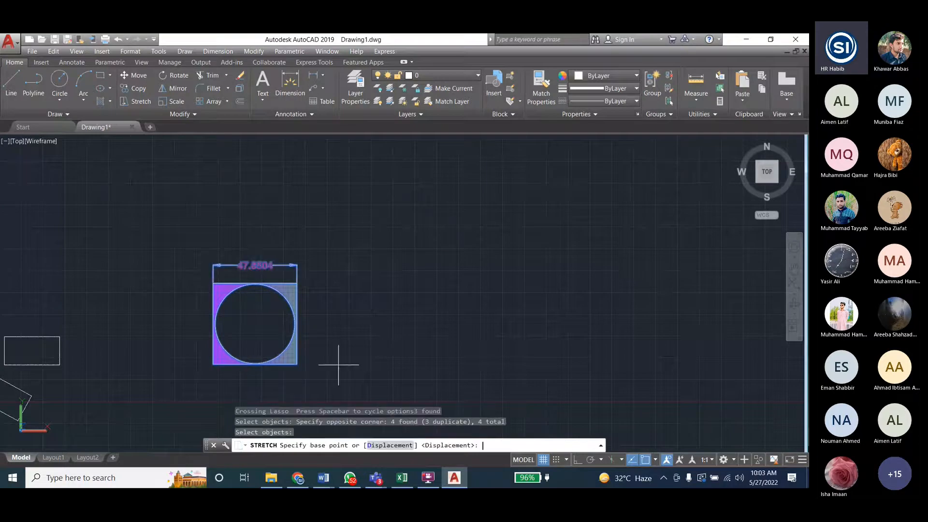
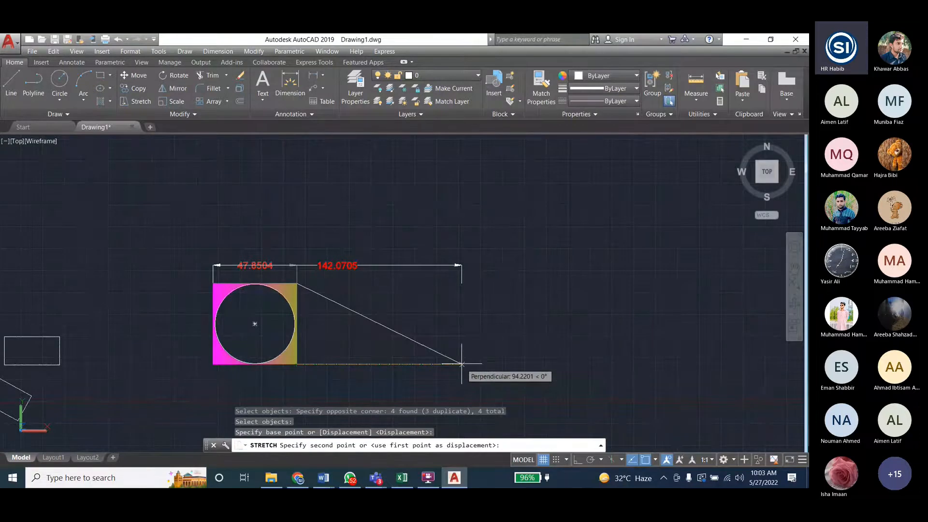
- Try to stretch the hatched square's lower-right corner 50 units to the right, and undo the stretch
text(50)
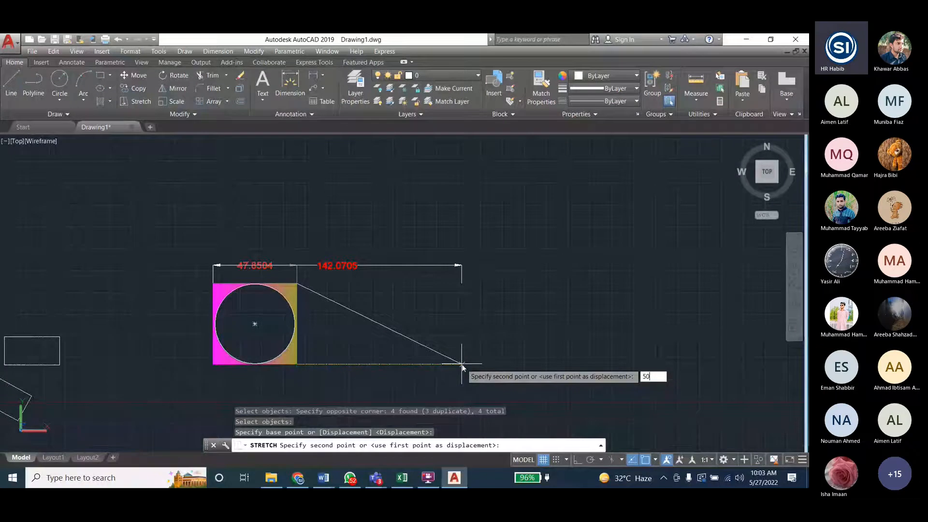
key(Return)
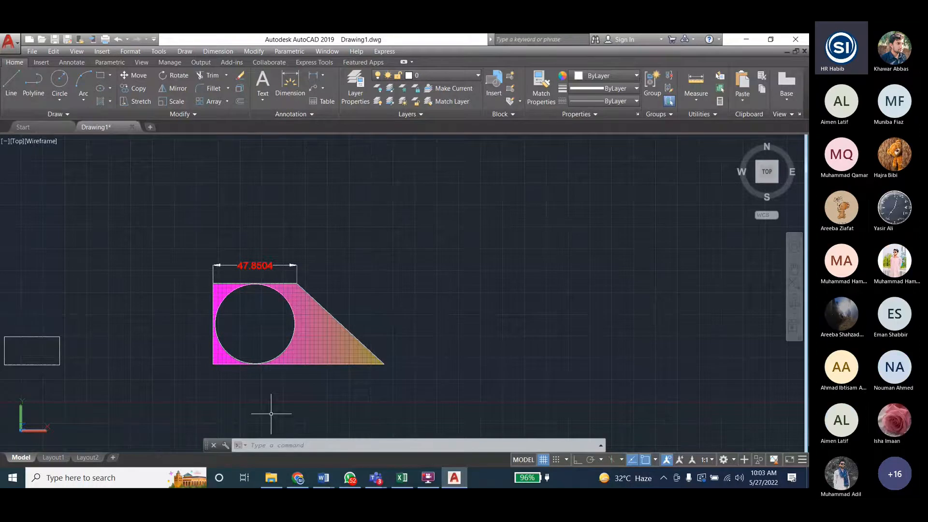
key(ctrl+z)
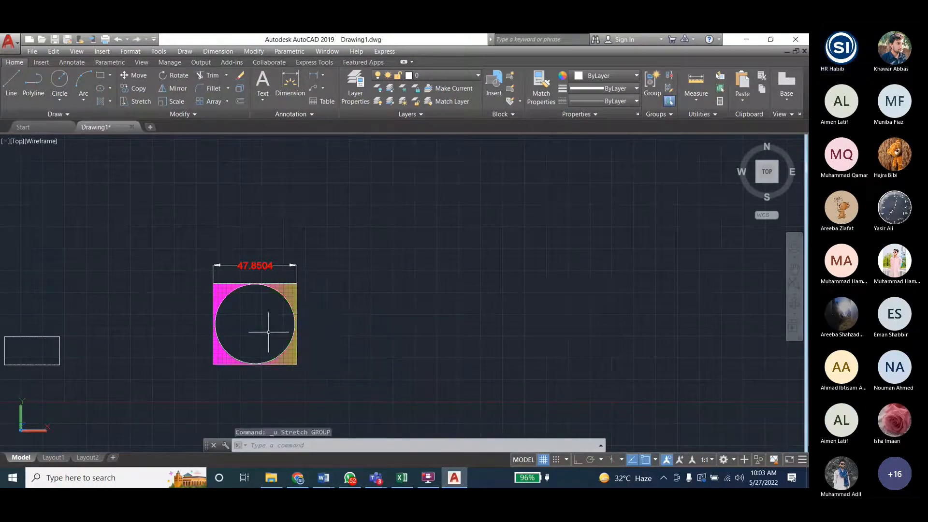
key(Escape)
key(Escape)
- Copy the hatched square with its circle and dimension from the circle's center to a point directly above the original
click(197, 249)
click(315, 356)
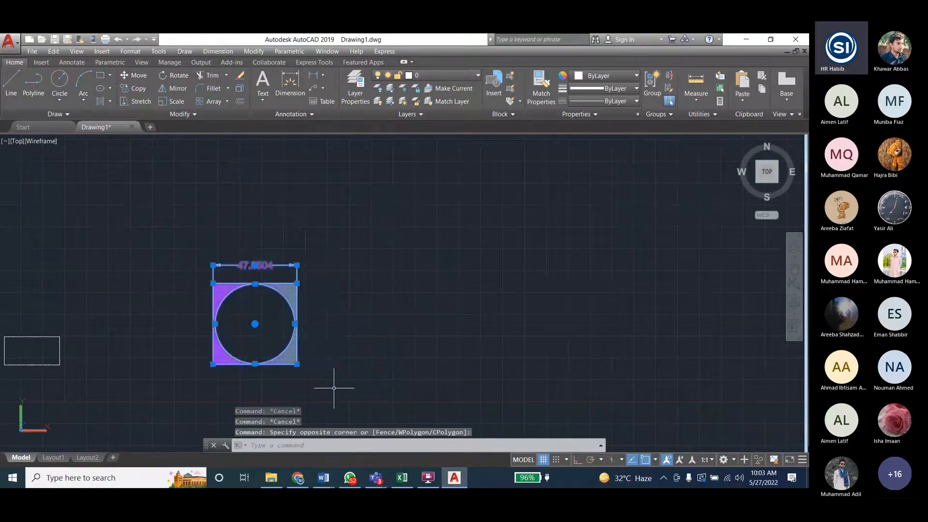
click(254, 52)
click(262, 143)
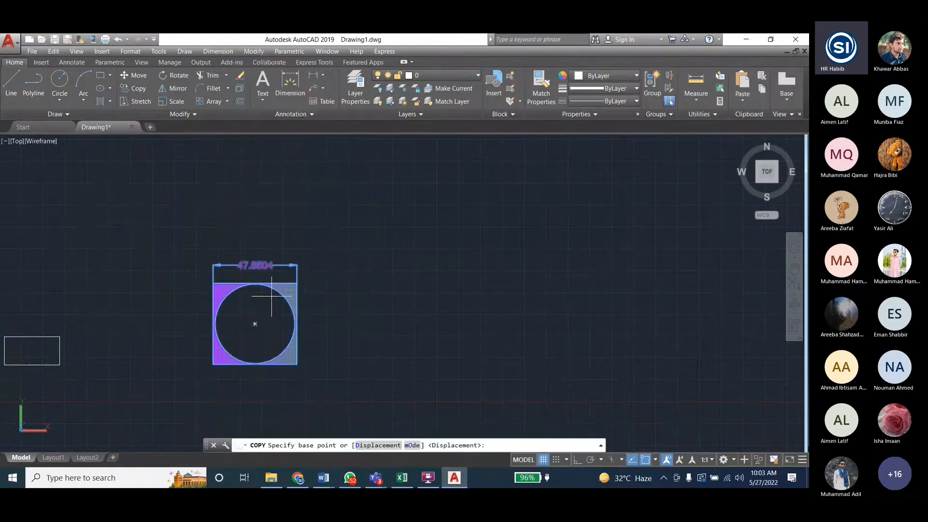
click(255, 323)
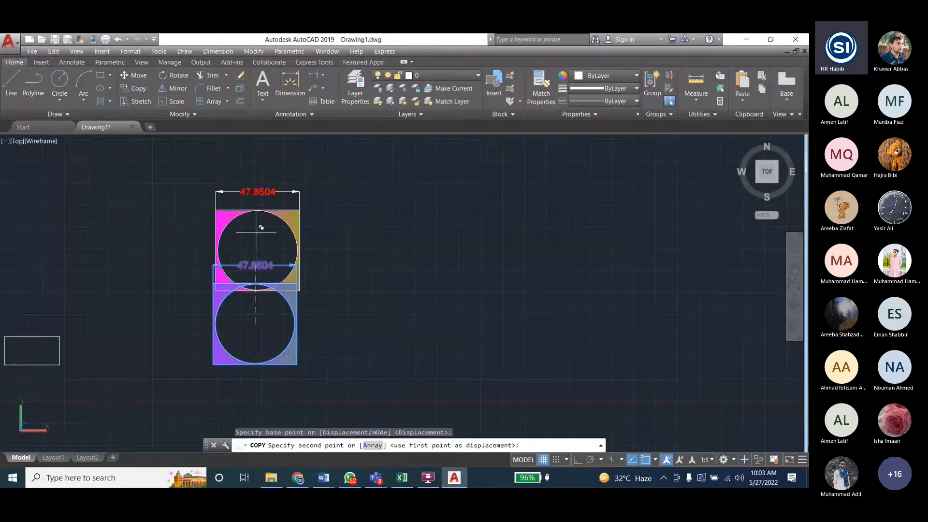
click(254, 210)
key(Escape)
key(Escape)
key(Escape)
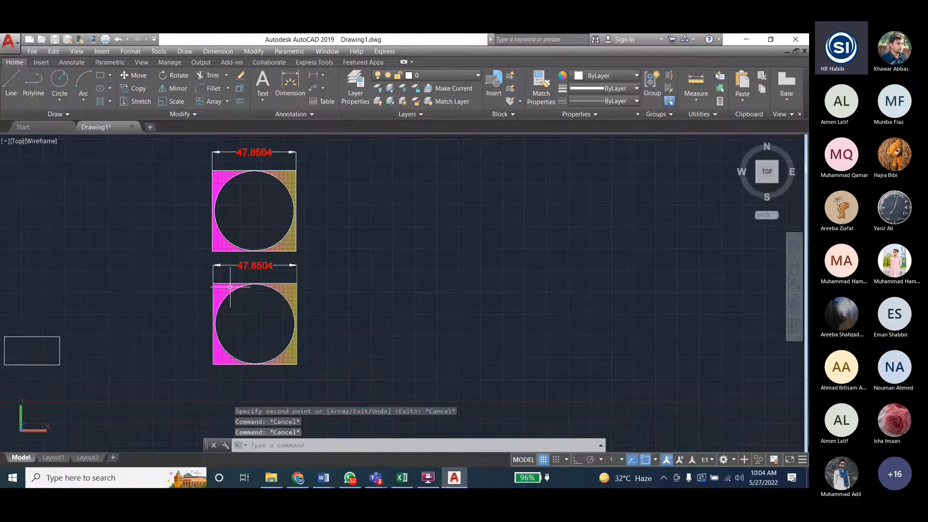
click(253, 51)
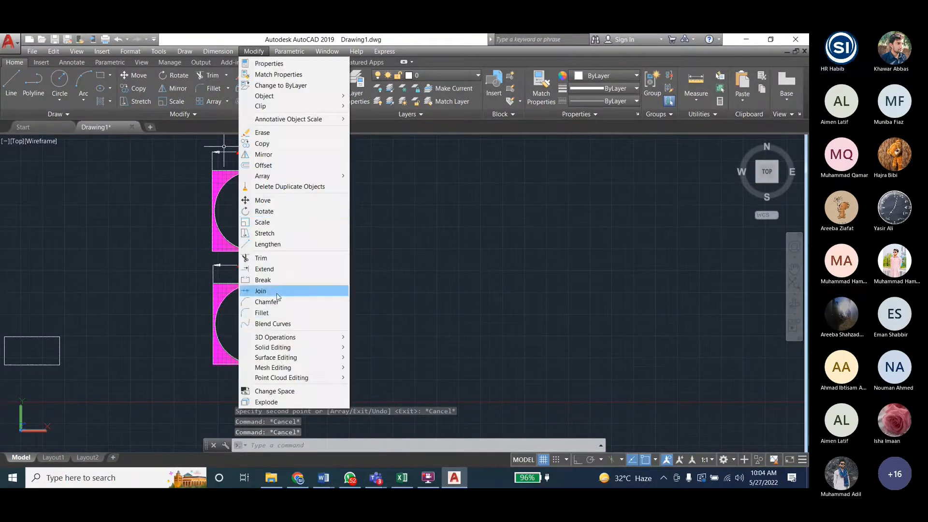
click(271, 233)
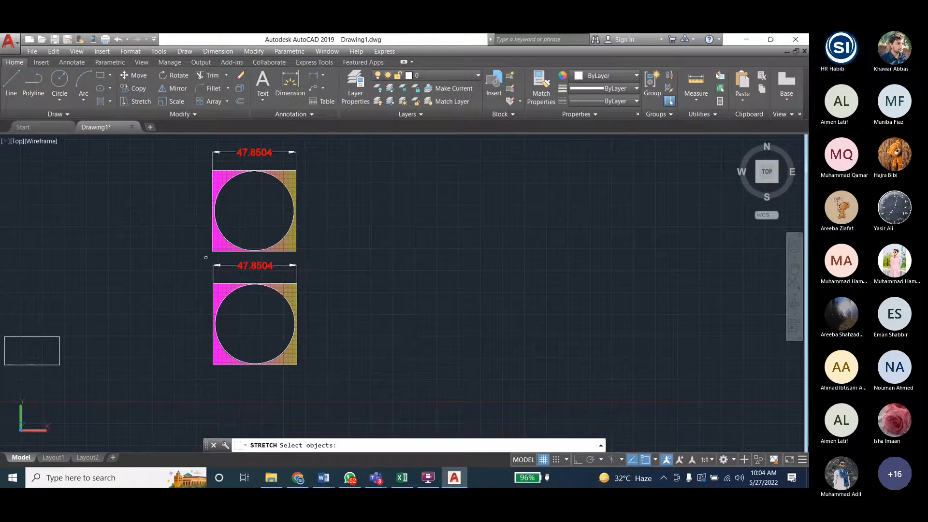
mouse_move(310, 261)
mouse_down()
mouse_move(285, 370)
mouse_move(342, 366)
mouse_up()
click(308, 257)
click(265, 383)
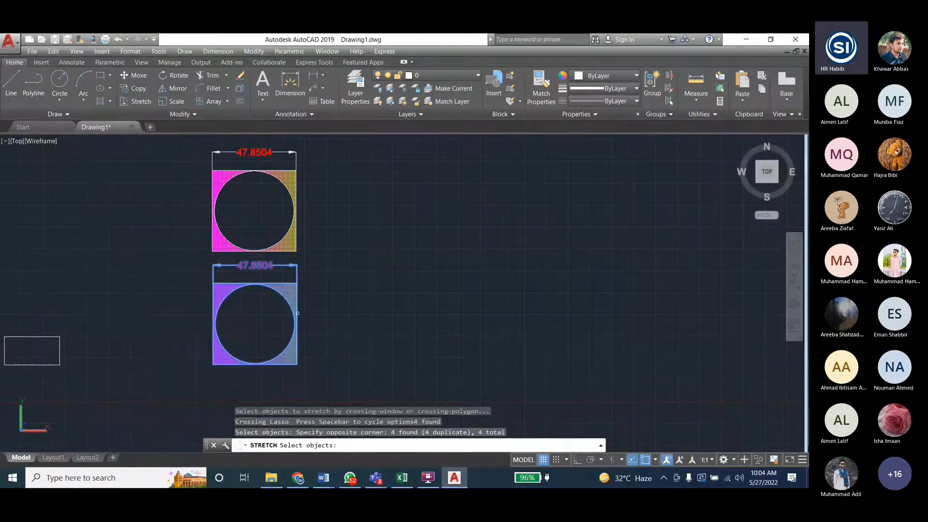
key(Return)
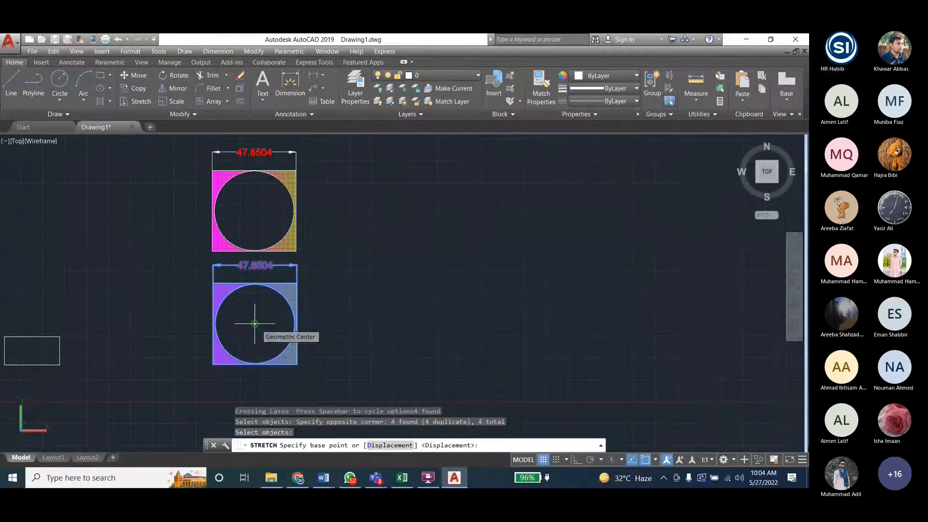
click(255, 324)
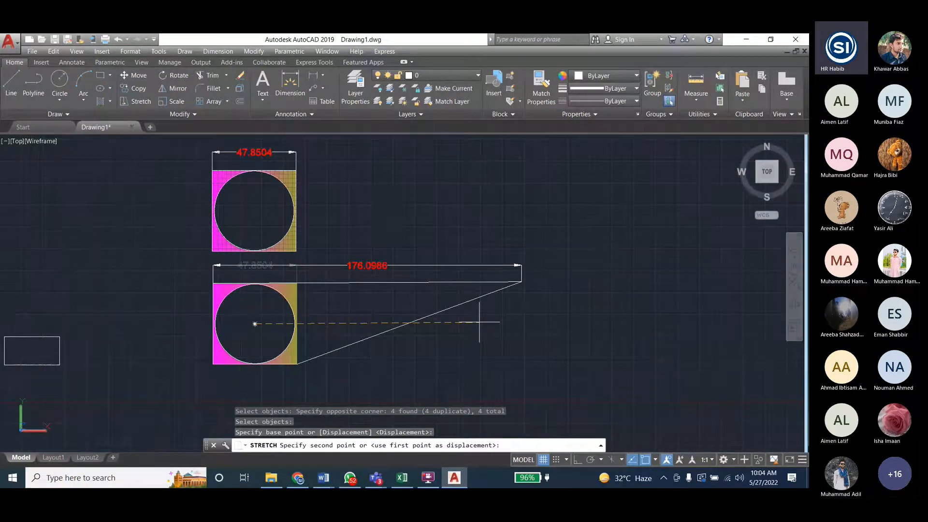
key(Escape)
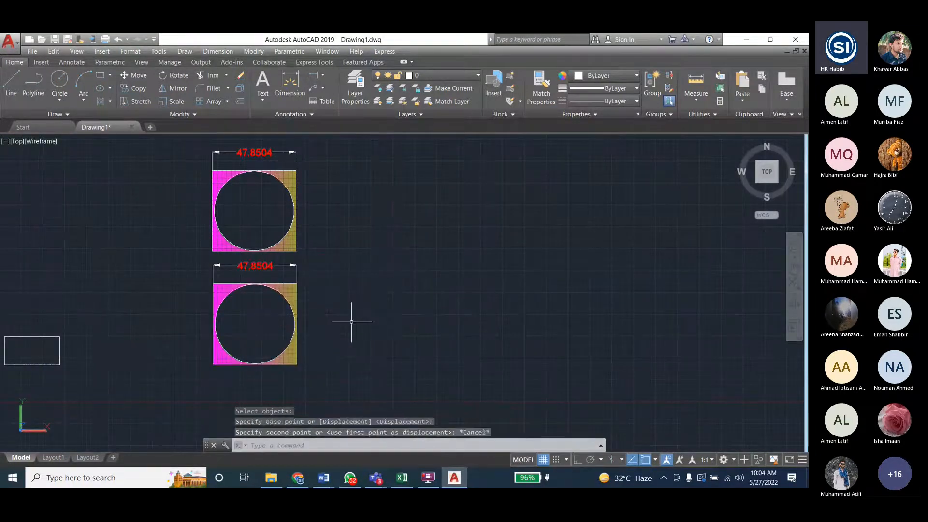
key(Escape)
key(Escape)
- Try to stretch the lower square's outline to the right from the midpoint of its right edge, and undo the stretch
click(254, 52)
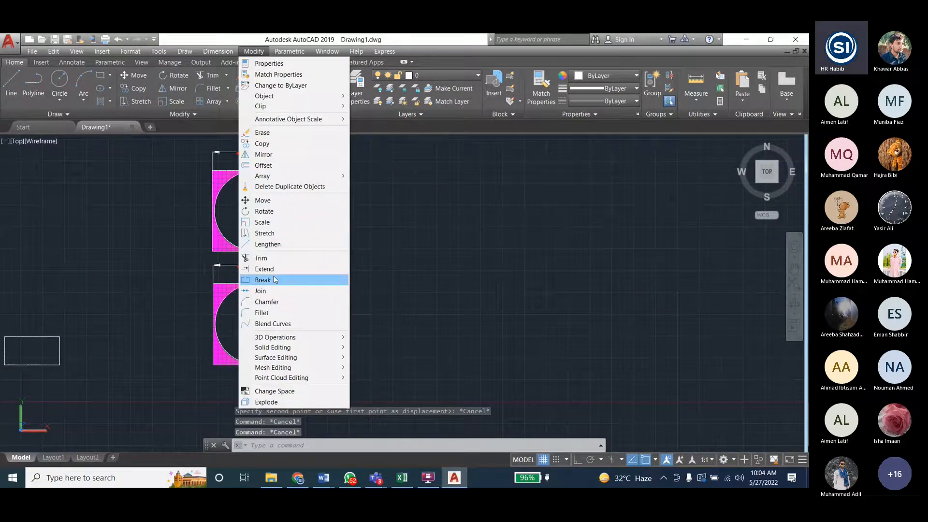
click(264, 233)
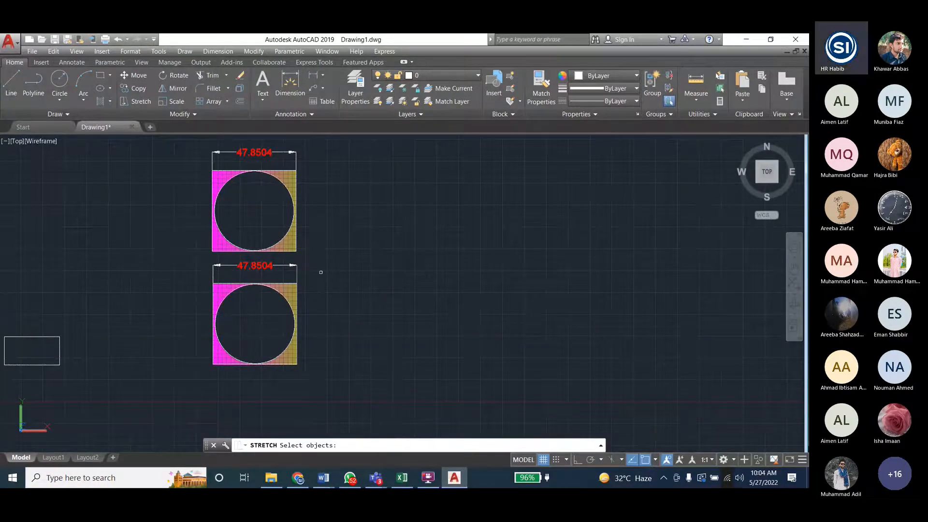
click(291, 286)
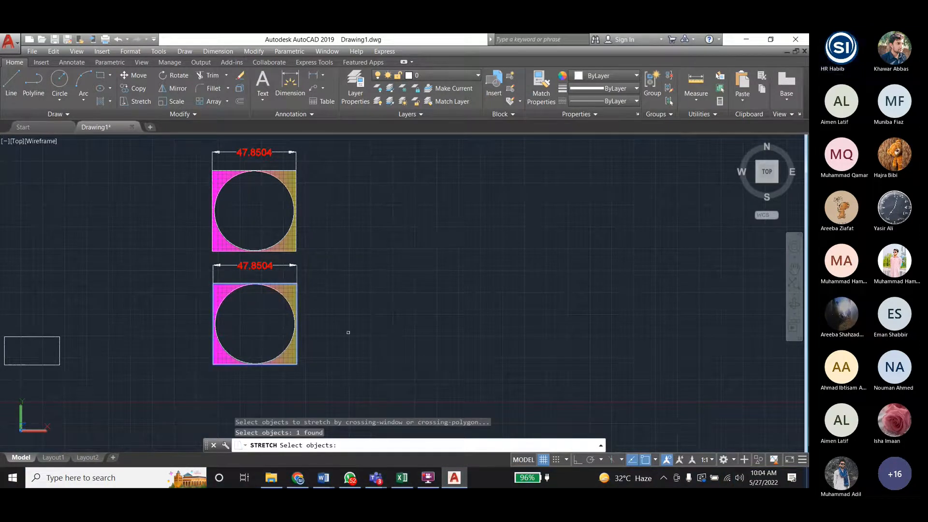
key(Return)
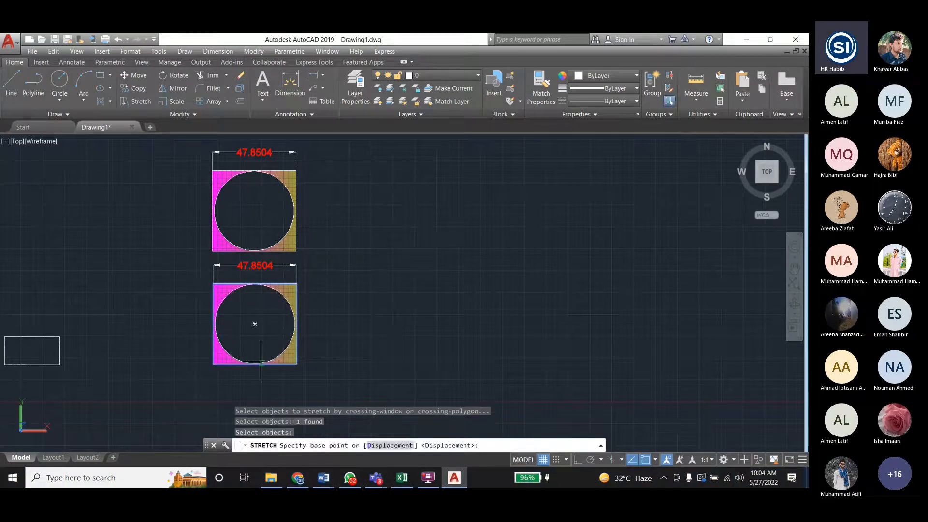
click(296, 323)
click(427, 325)
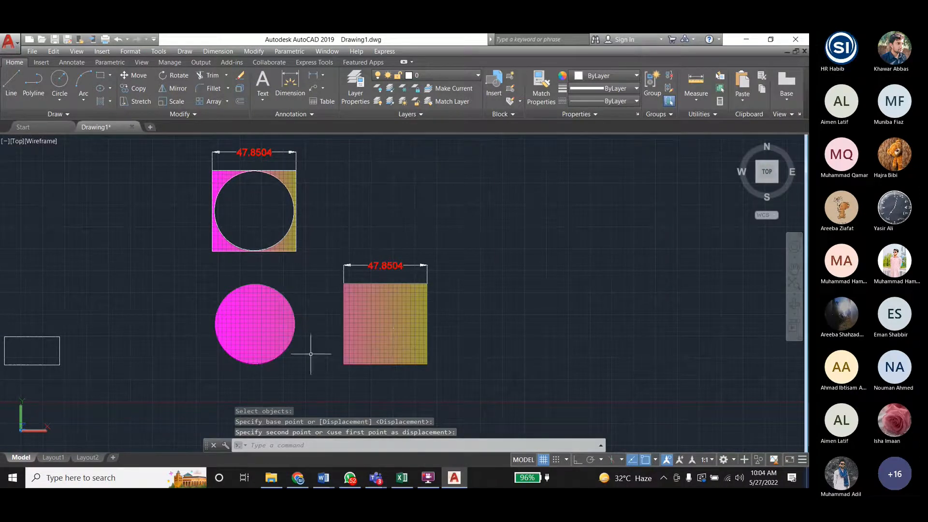
key(ctrl+z)
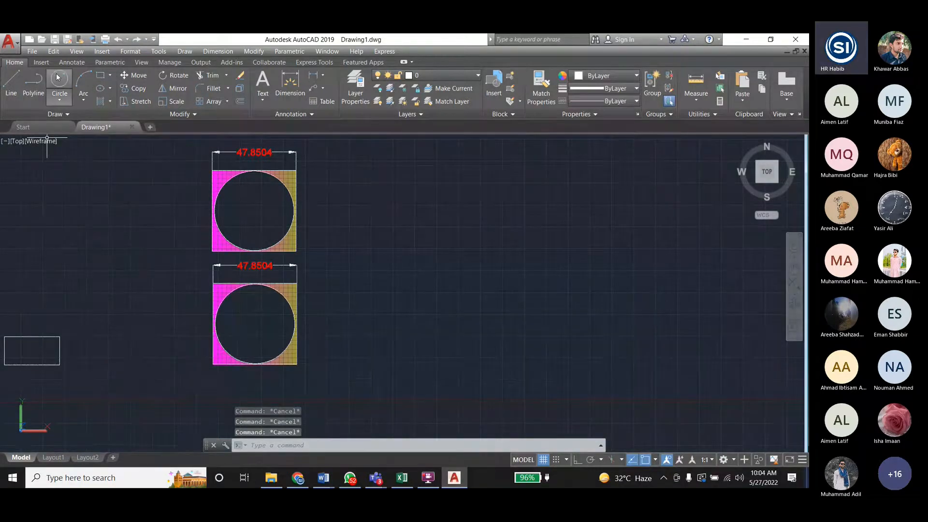
click(100, 76)
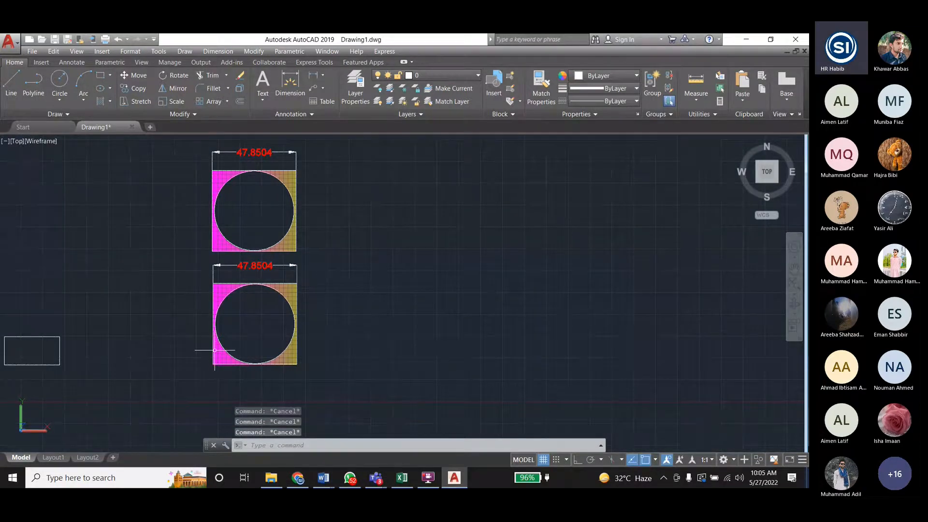
- Group the lower square, circle, hatch and dimension together, and group the same objects of the upper figure separately
drag(215, 350, 418, 217)
click(651, 81)
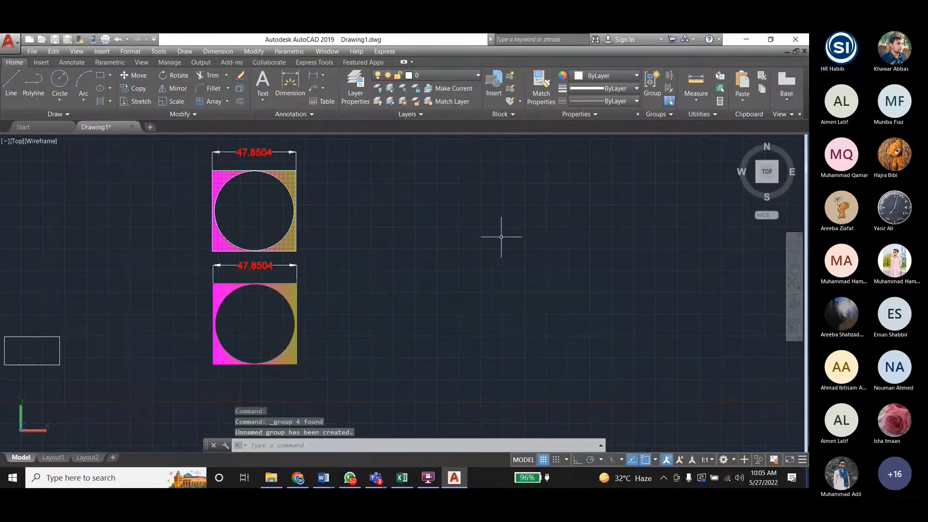
key(Escape)
key(Escape)
drag(199, 257, 338, 144)
click(658, 80)
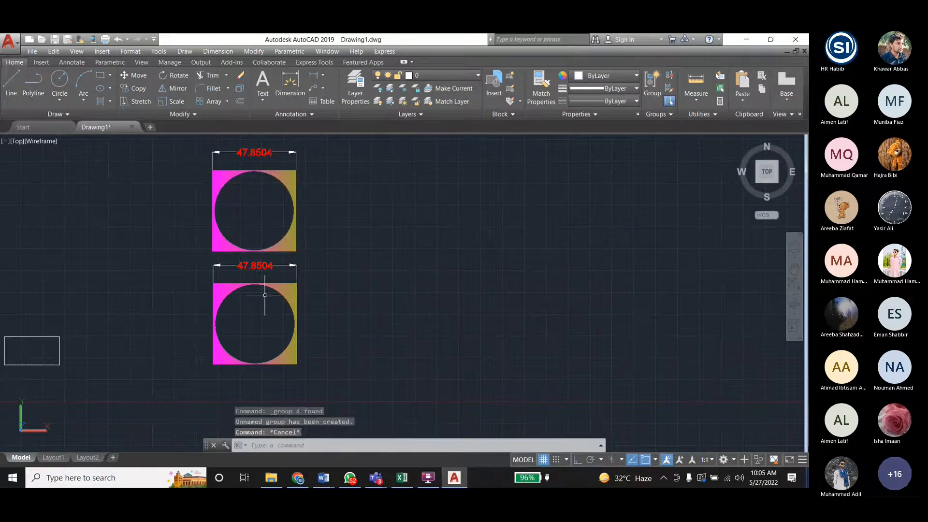
click(282, 290)
key(Escape)
- Try to stretch the lower figure's hatch to the right with 40 as the base point, and undo the stretch
click(254, 52)
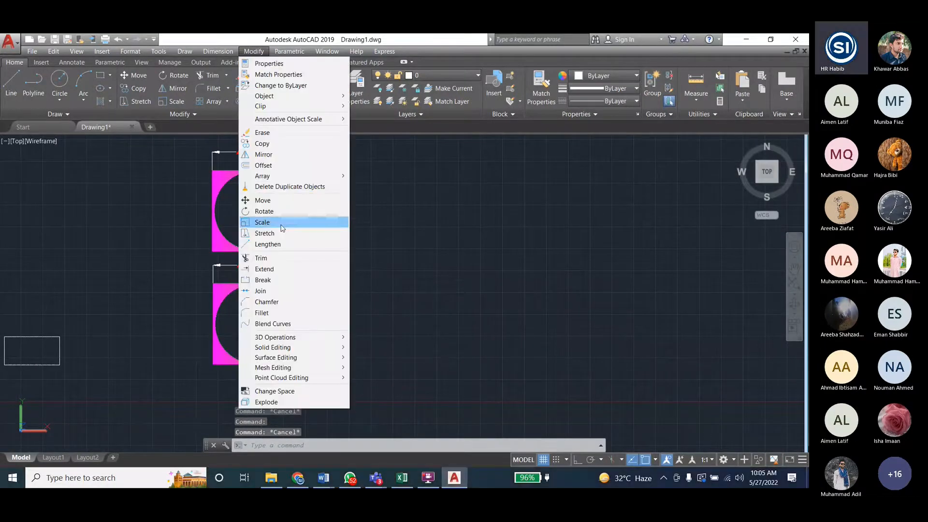
click(264, 233)
key(Return)
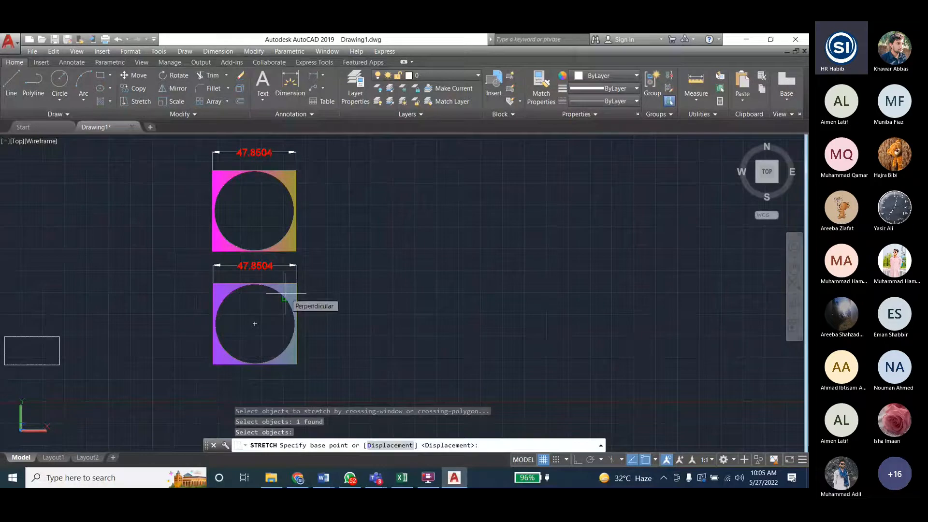
text(40)
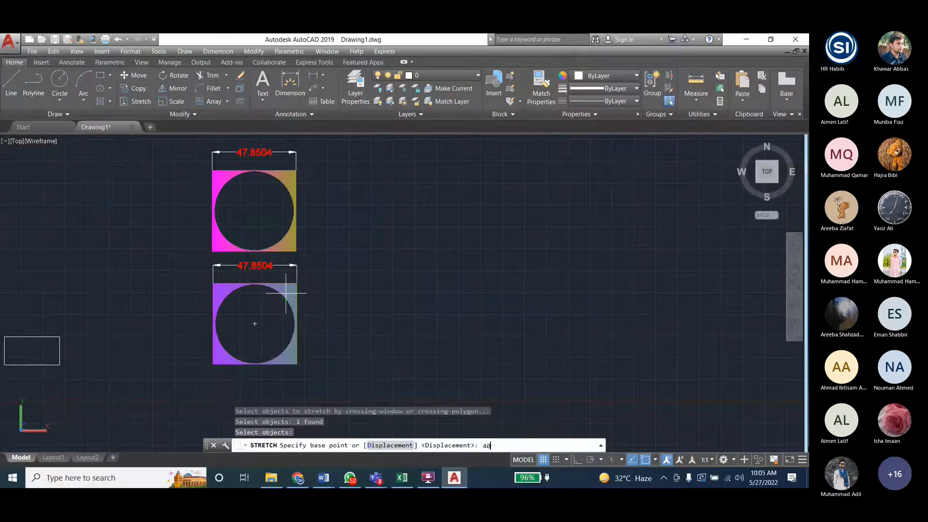
key(Return)
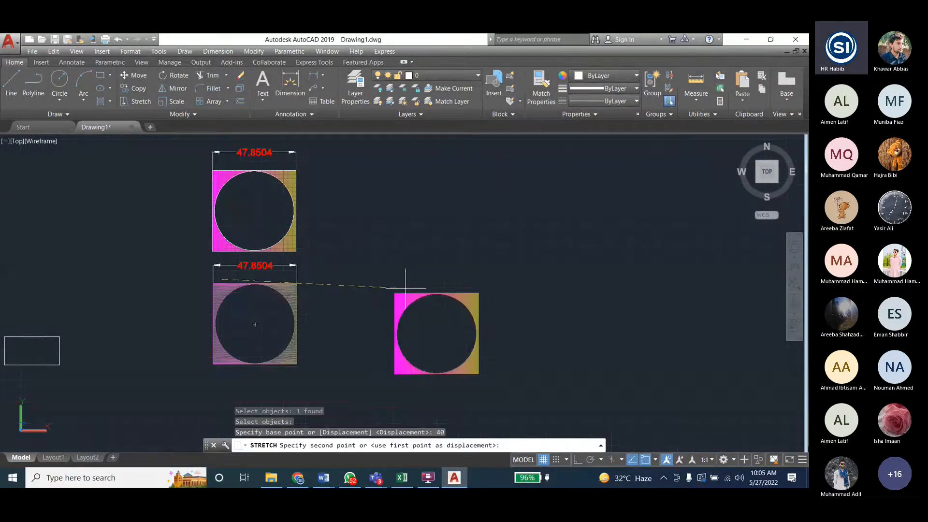
click(429, 282)
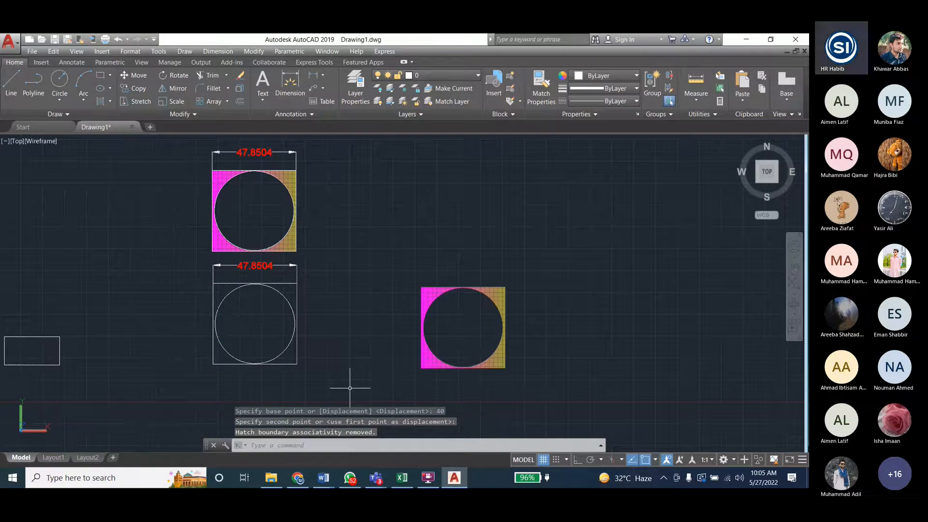
key(ctrl+z)
click(287, 290)
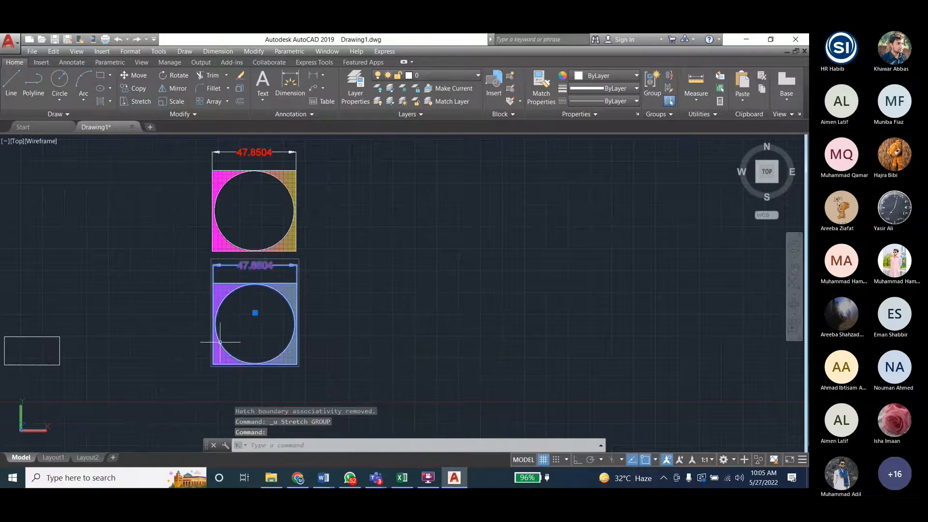
key(Escape)
key(Escape)
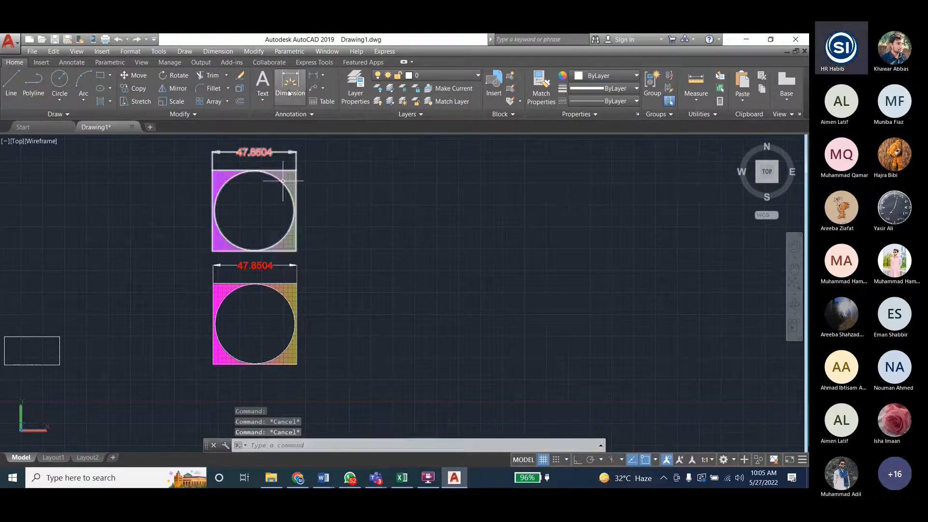
click(254, 51)
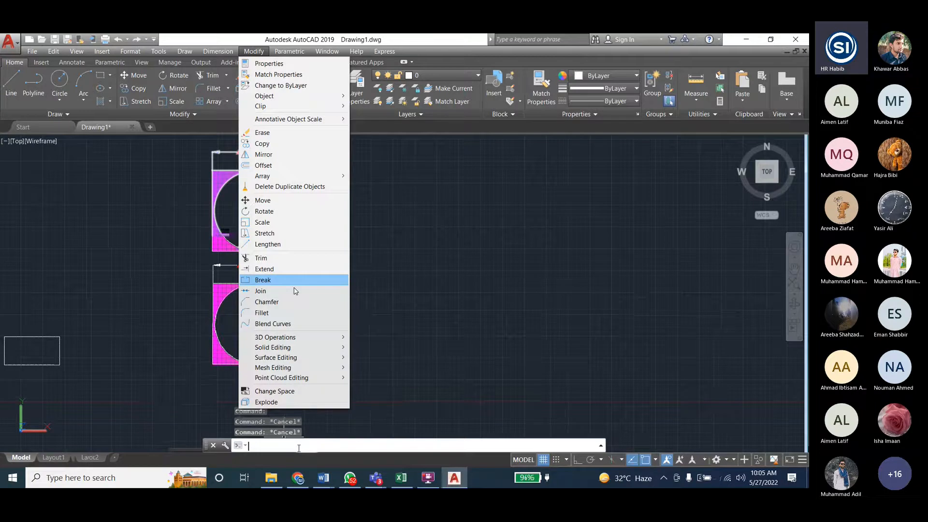
click(264, 233)
click(289, 355)
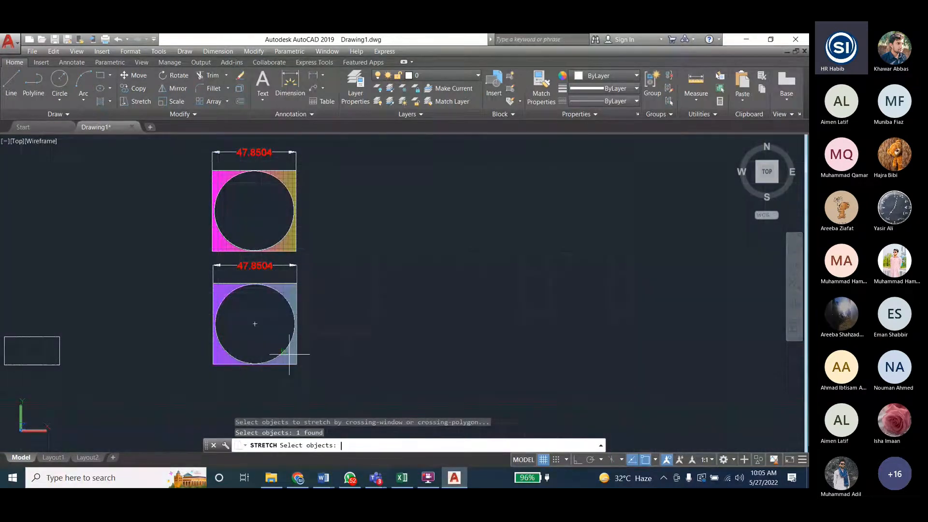
key(Return)
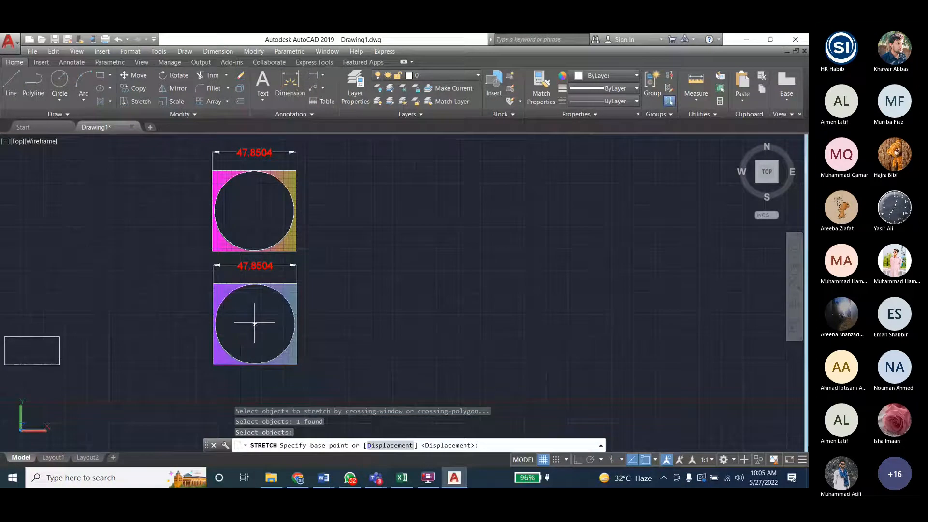
click(296, 283)
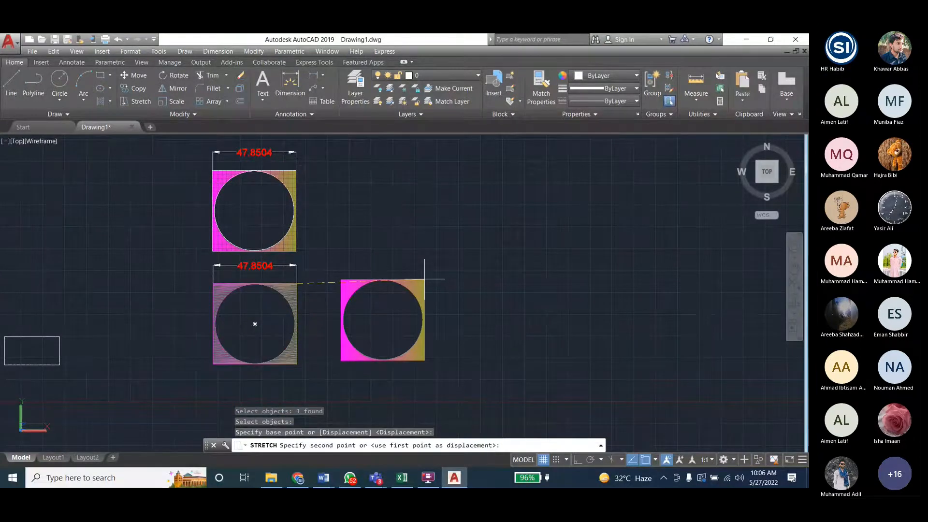
key(Escape)
key(Escape)
key(Escape)
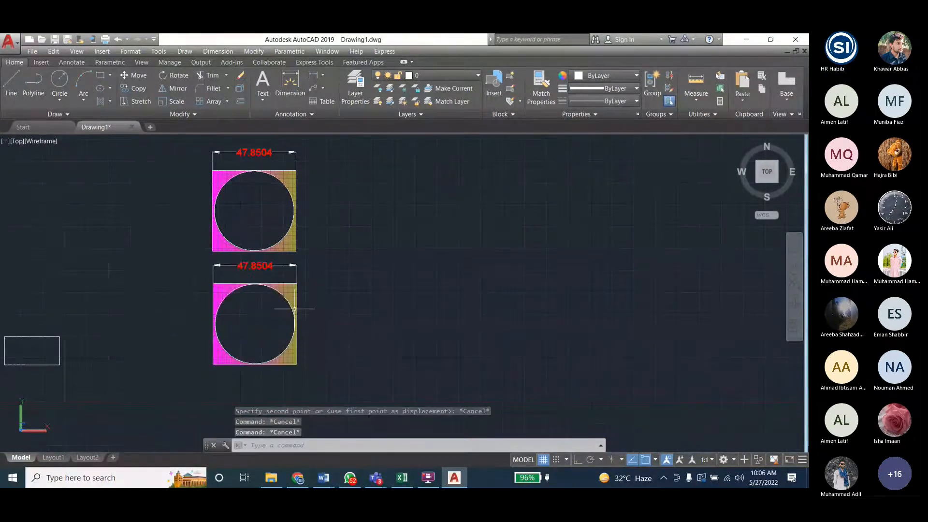
- Undo the grouping of the lower and upper figures, keeping the copied upper figure in the drawing
click(290, 291)
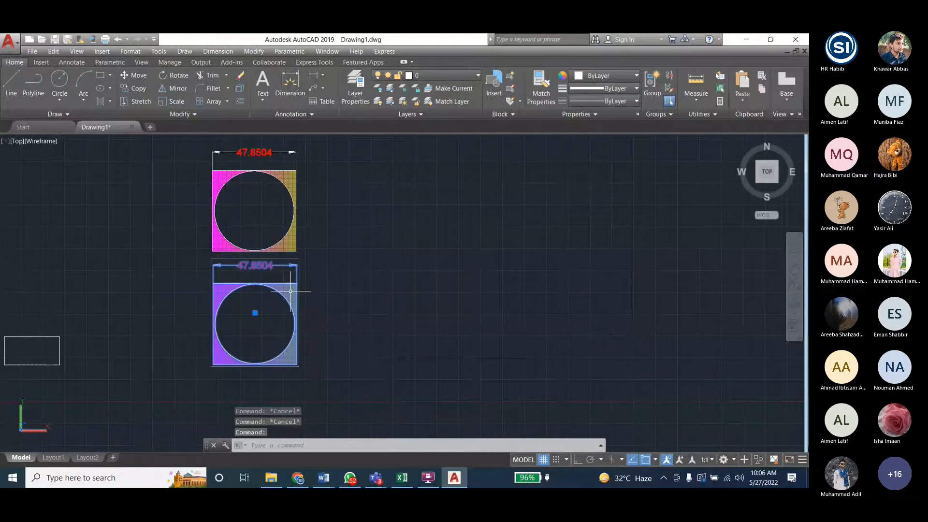
key(ctrl+z)
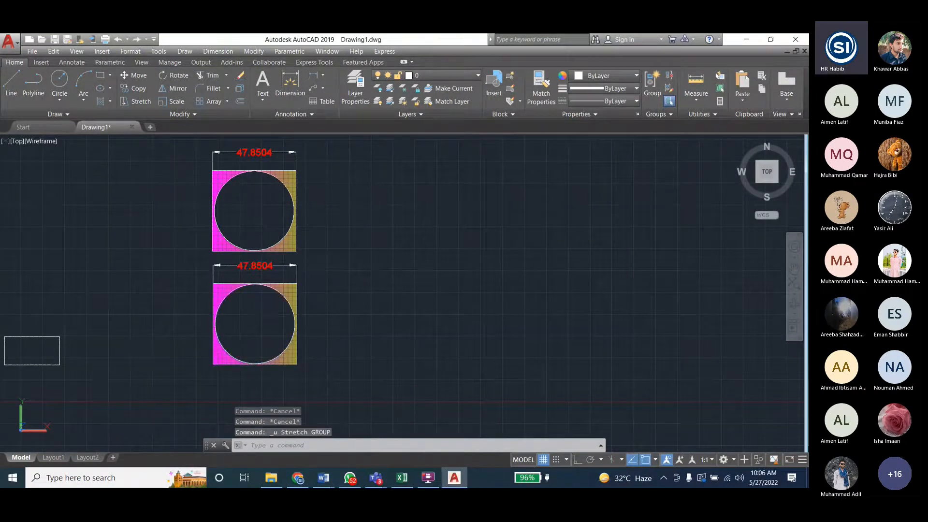
key(ctrl+z)
click(286, 290)
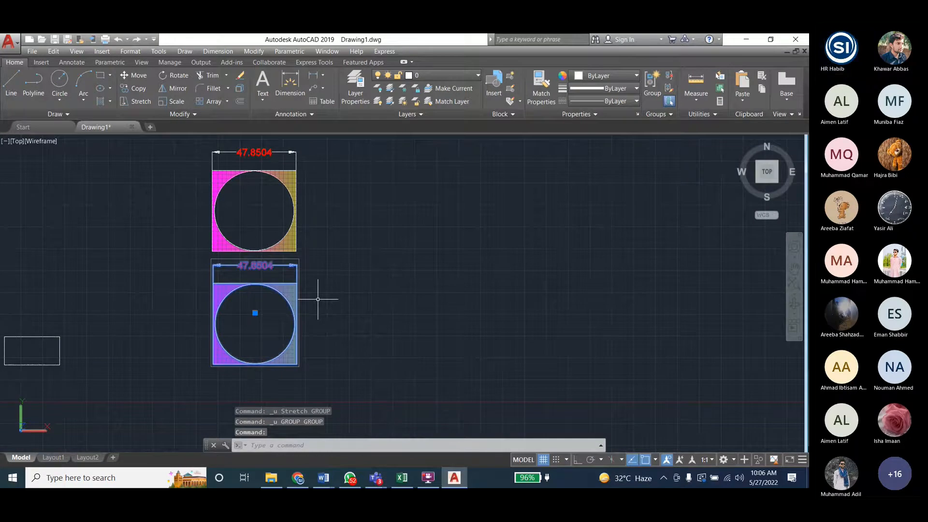
key(ctrl+z)
key(ctrl+z)
click(287, 294)
key(ctrl+z)
key(ctrl+z)
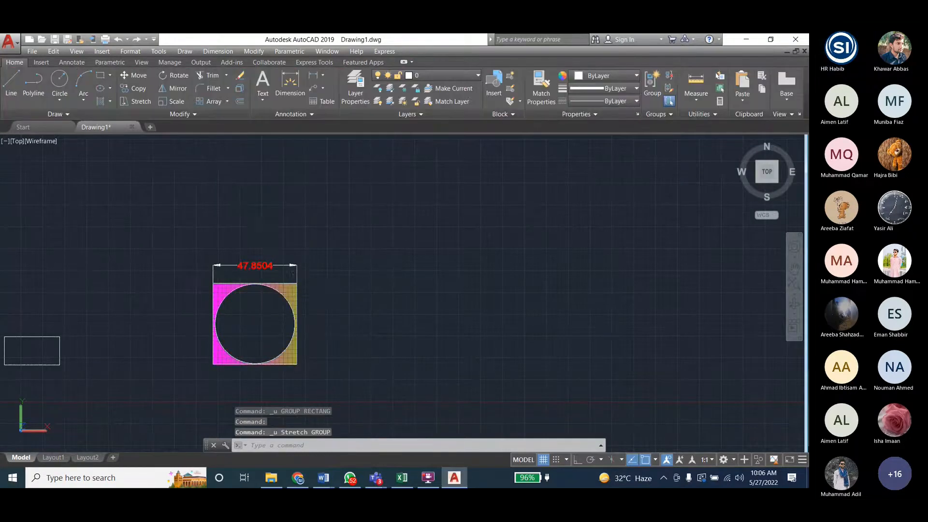
key(ctrl+y)
click(294, 302)
key(Escape)
key(Escape)
key(Escape)
- Draw a rectangle slightly wider than tall in the empty area to the right of the two hatched figures
click(254, 52)
click(255, 53)
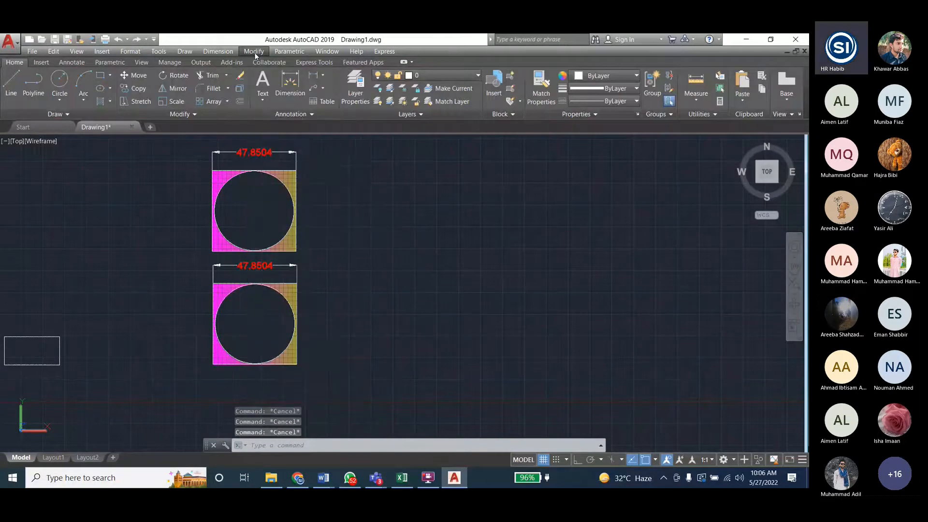
click(100, 75)
click(363, 246)
click(456, 326)
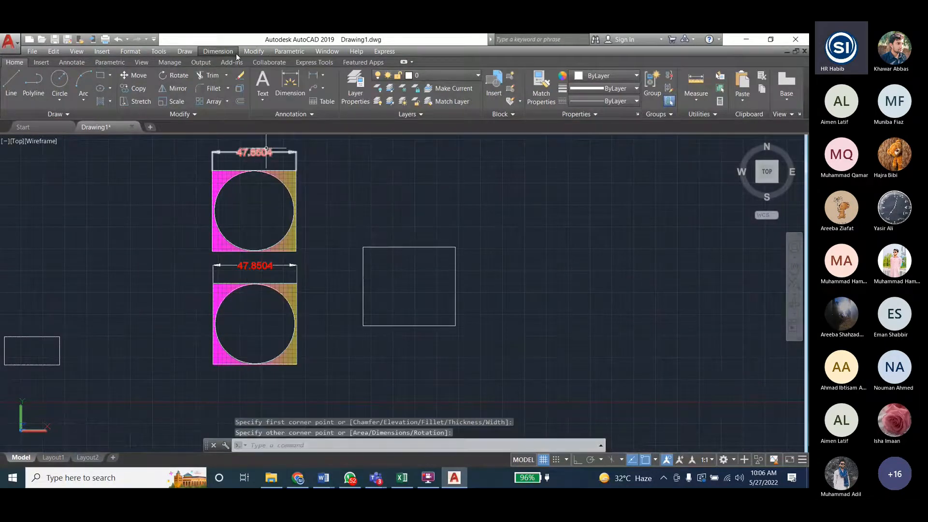
- Apply Stretch to the individually picked rectangle, shifting it to the right from its lower-right corner
click(218, 51)
click(254, 52)
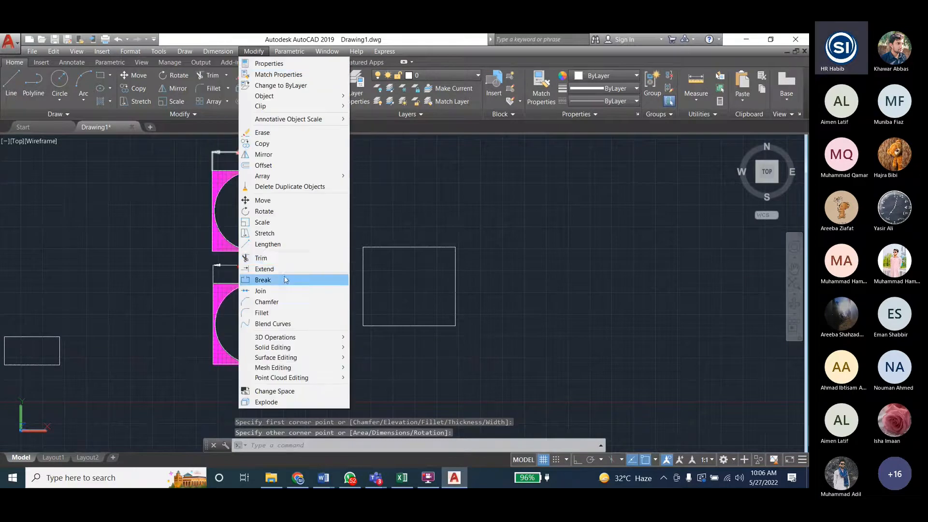
click(268, 233)
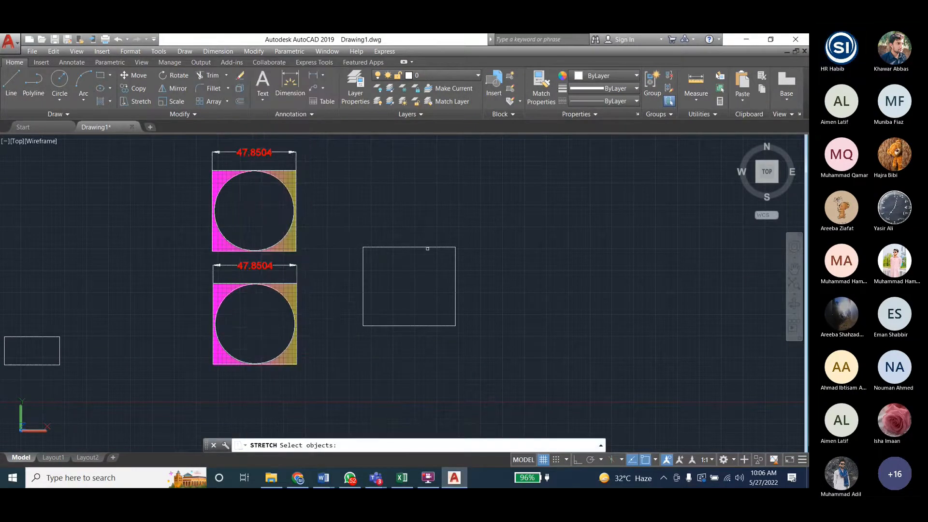
click(427, 248)
key(Return)
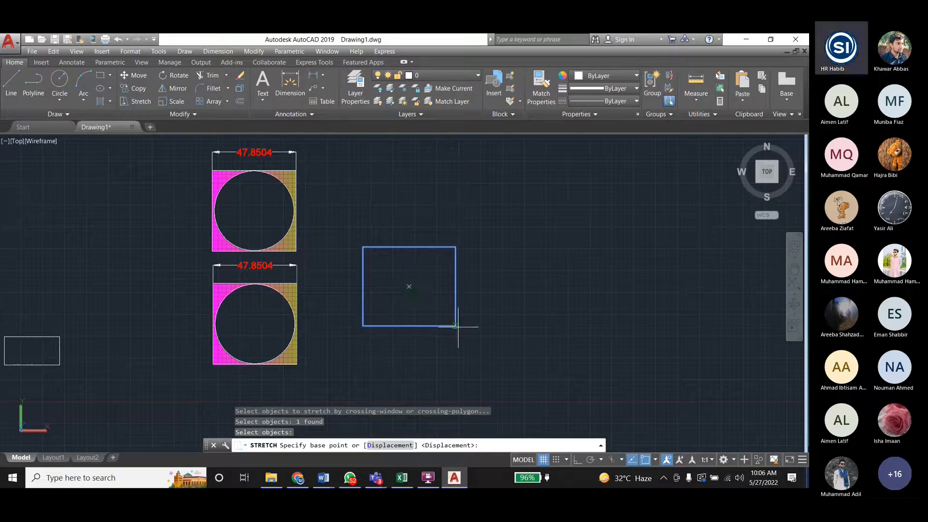
click(570, 326)
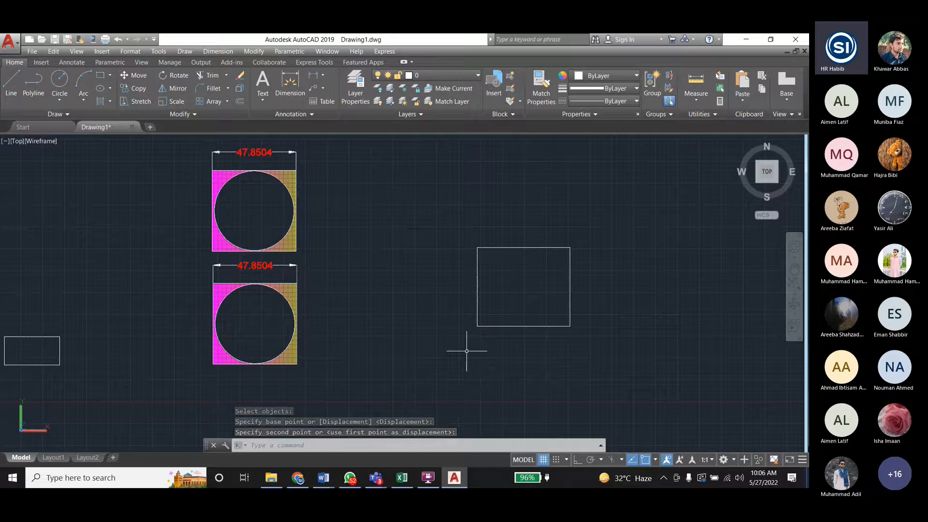
key(Escape)
key(Escape)
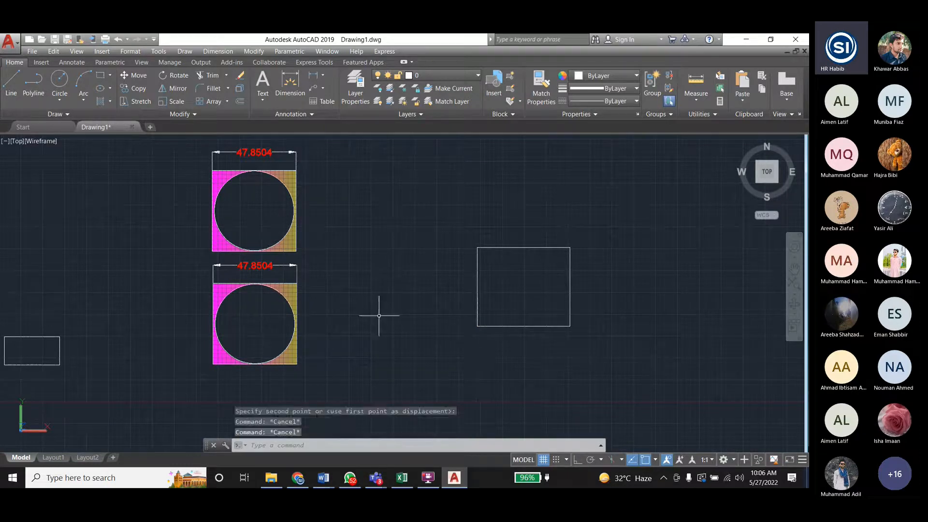
- Apply Stretch to the rectangle again, picking its left edge and shifting it slightly to the left
click(251, 52)
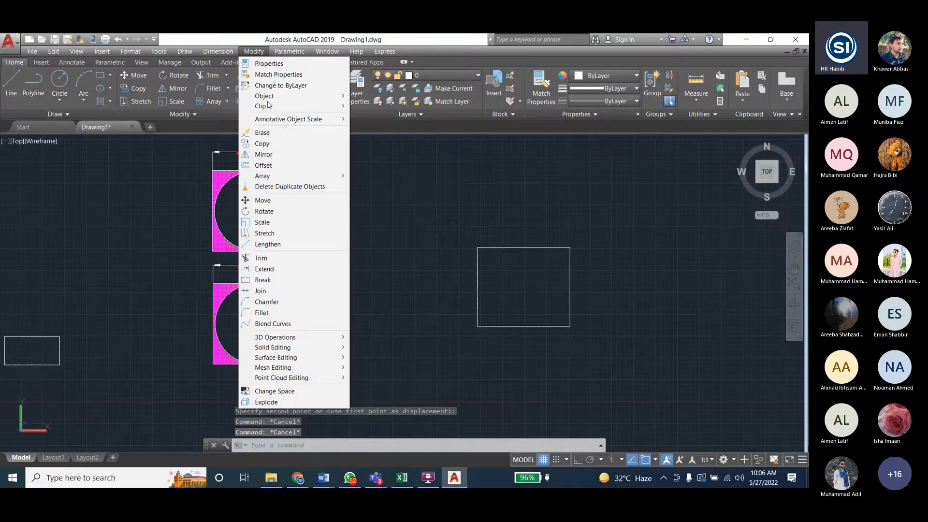
click(265, 234)
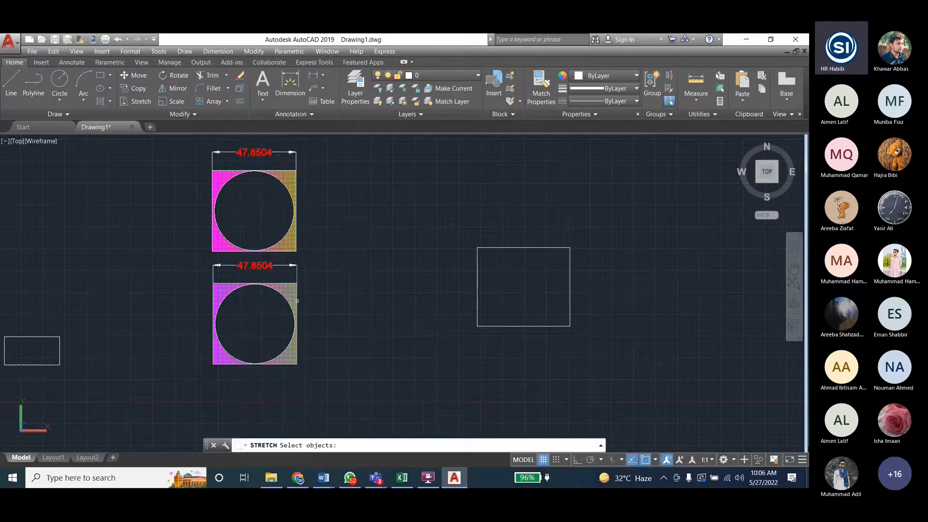
click(476, 279)
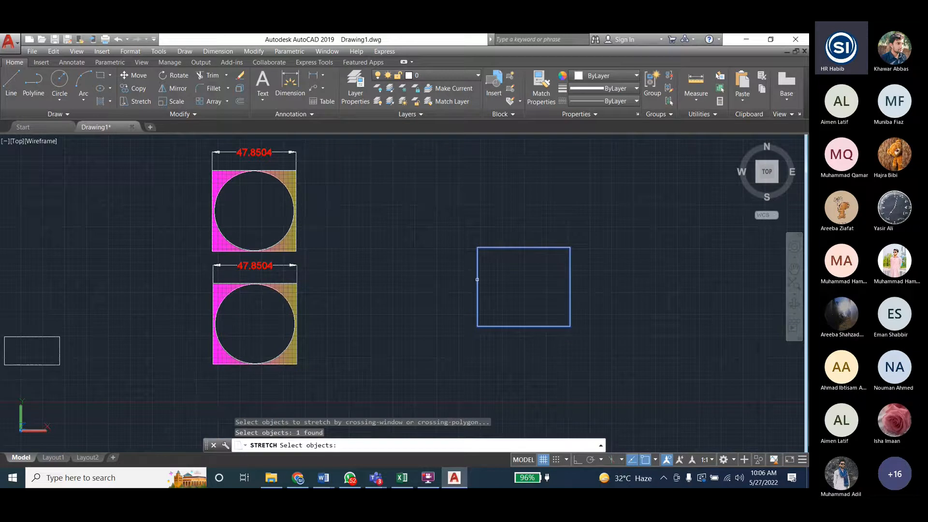
click(453, 232)
click(501, 354)
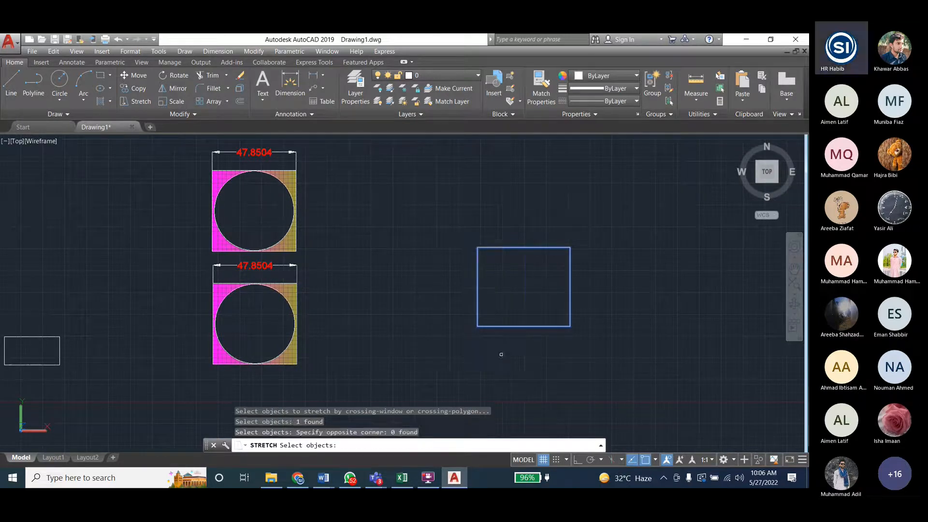
key(Return)
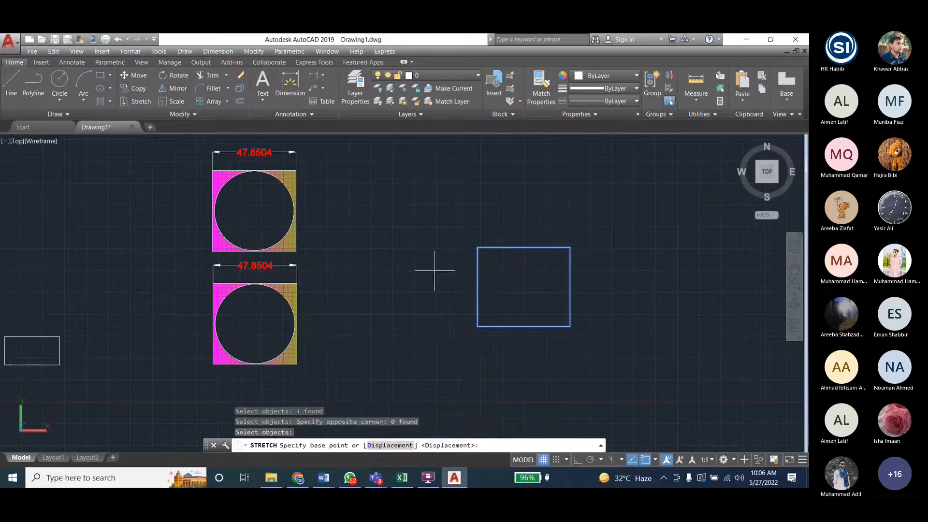
click(458, 236)
click(443, 235)
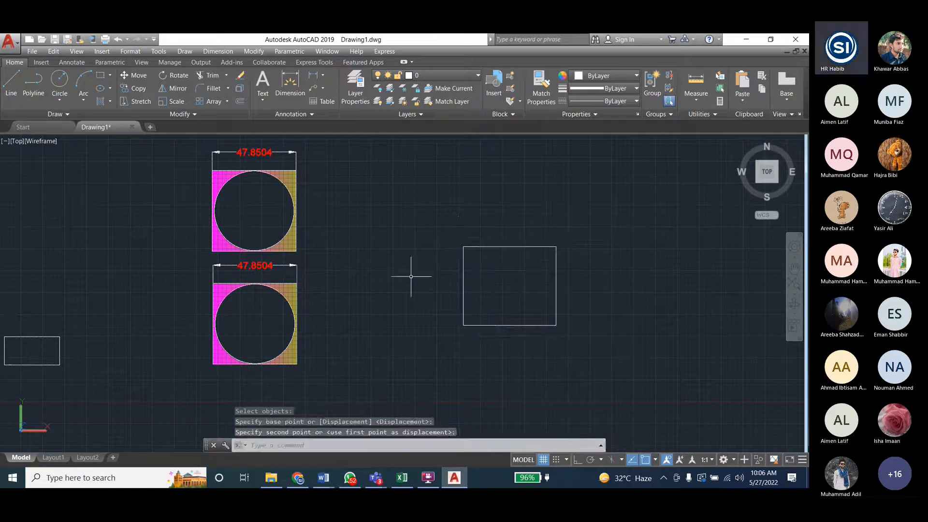
key(Escape)
key(Escape)
key(Escape)
- Try to select the rectangle's left edge for Stretch with a left-to-right selection window
click(253, 51)
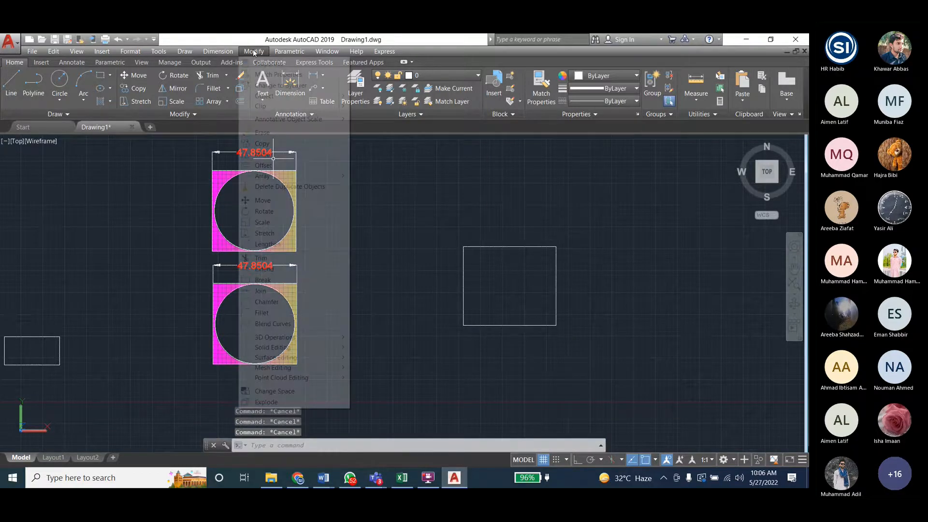
click(264, 233)
click(454, 233)
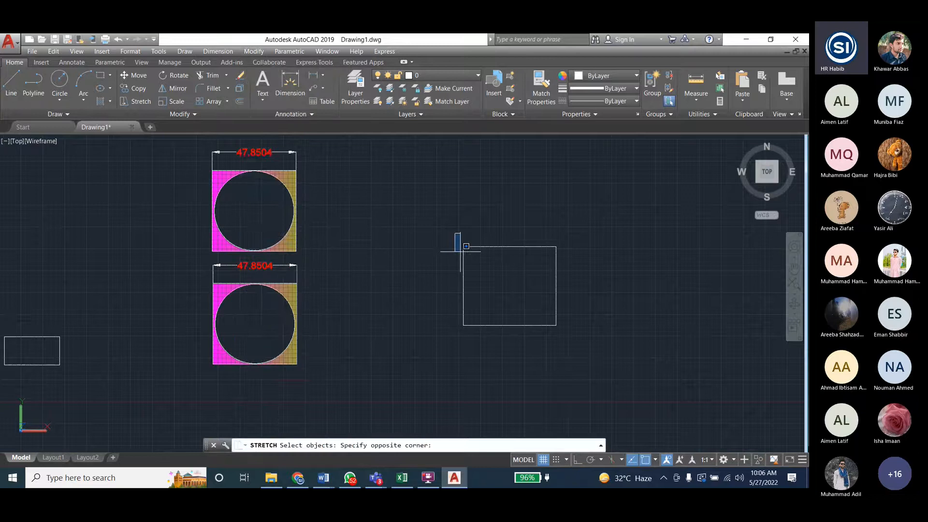
click(480, 309)
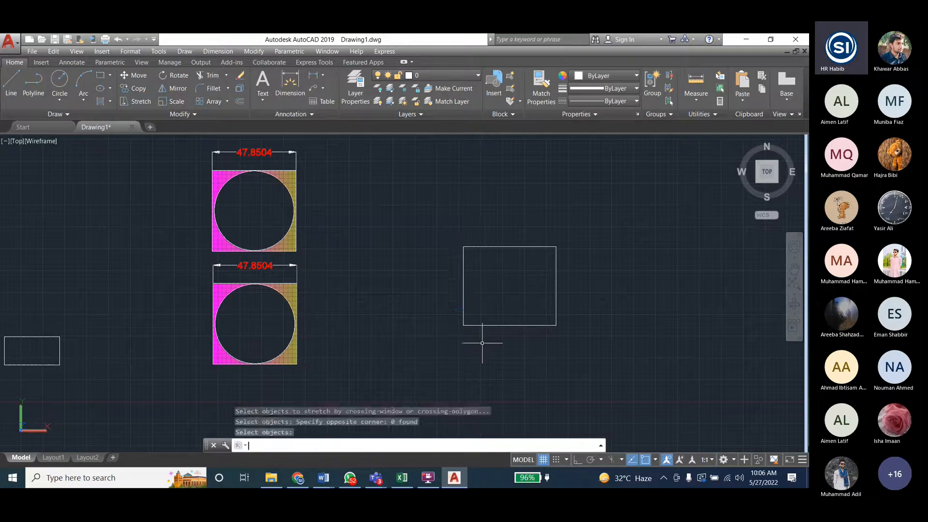
key(Return)
- Apply Stretch to the preselected rectangle, shifting it left from its lower-left corner toward the hatched figures
click(464, 303)
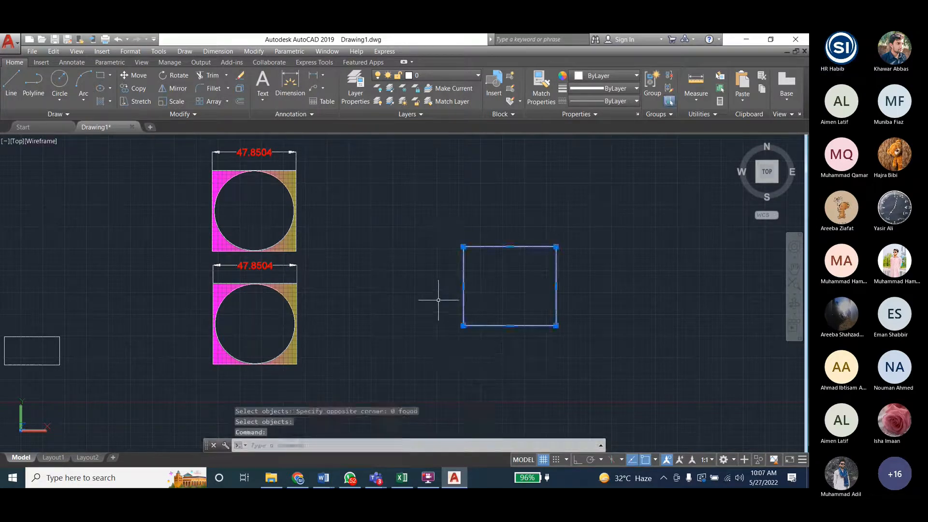
click(253, 51)
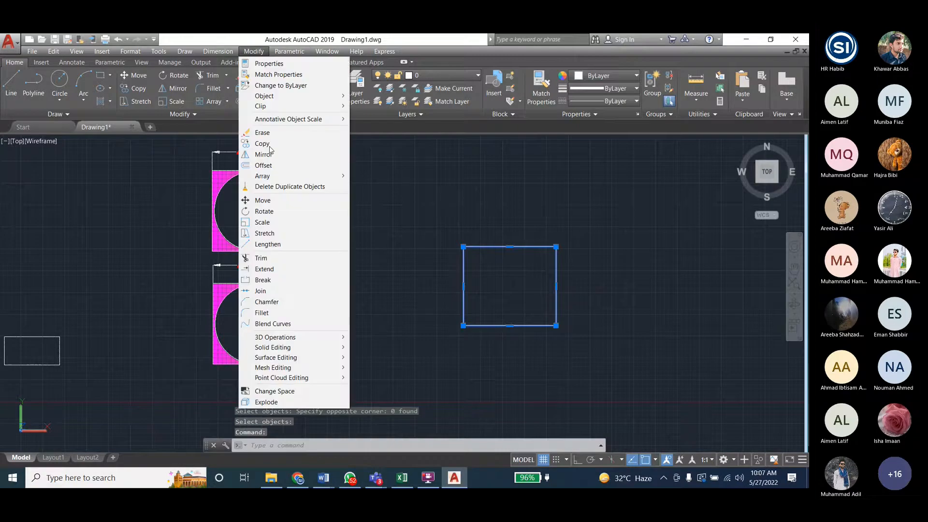
click(264, 232)
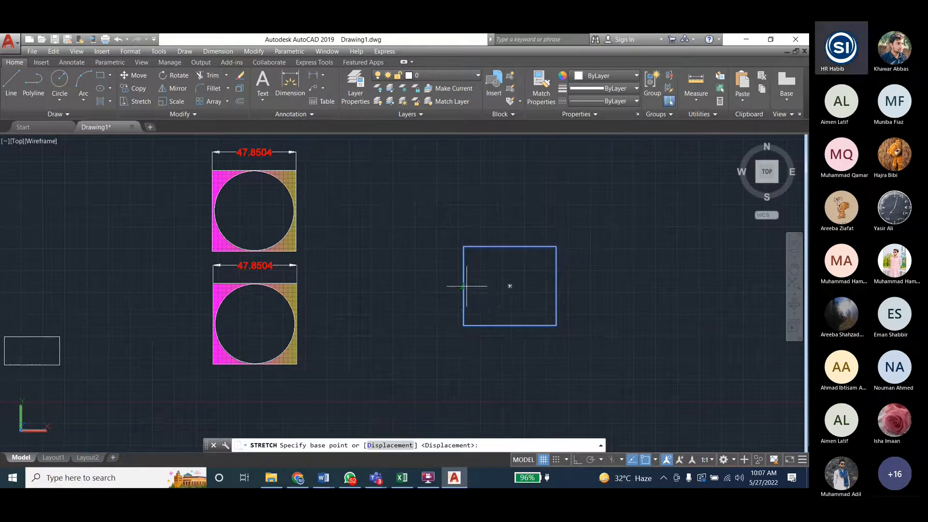
click(463, 326)
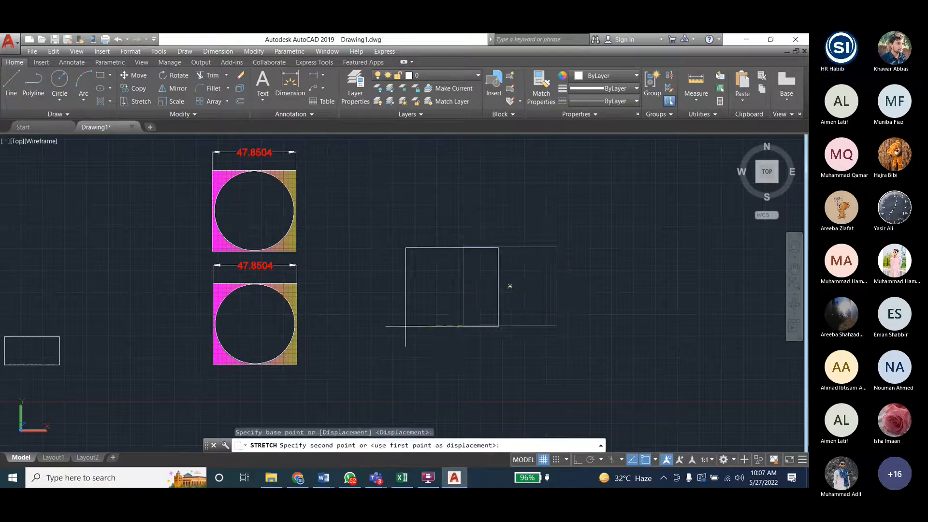
key(Escape)
key(Escape)
key(Escape)
- Try to stretch the lower figure's hatch from a free base point beside the figure, and undo the stretch
click(250, 52)
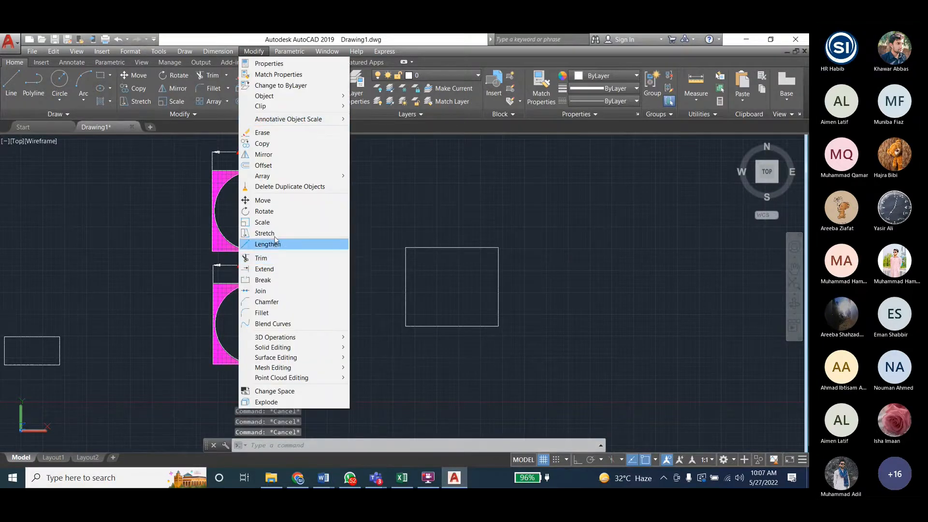
click(264, 233)
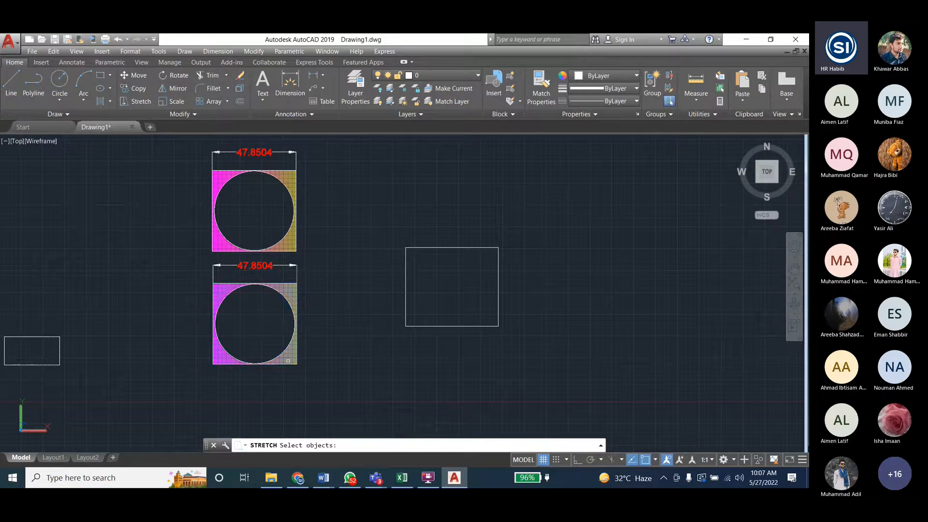
click(287, 361)
key(Return)
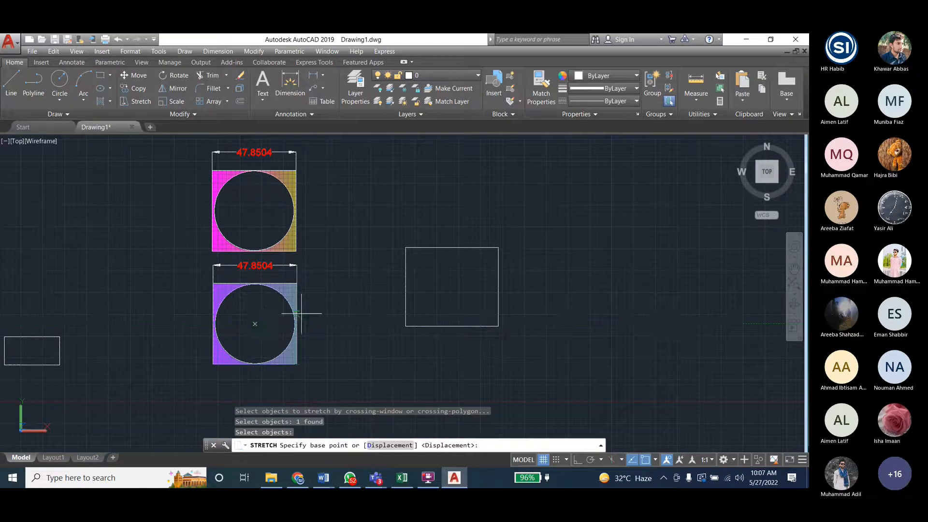
click(309, 271)
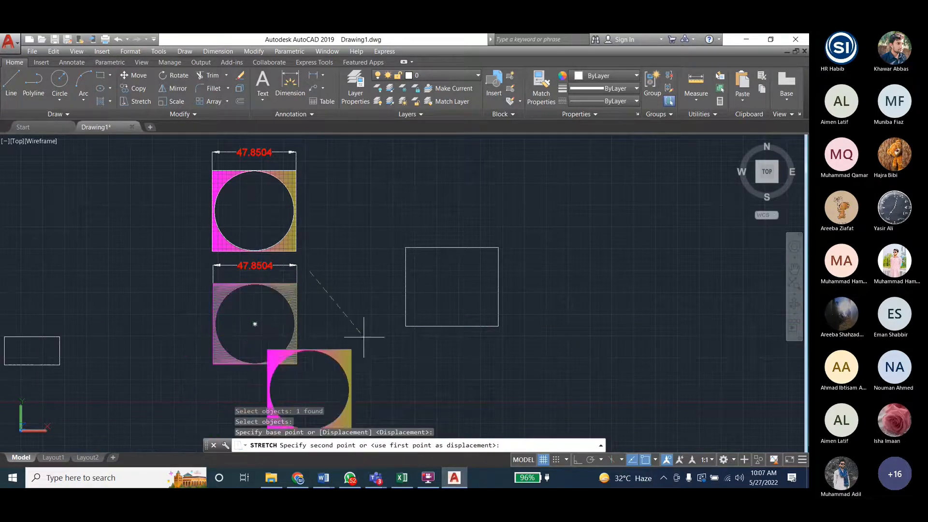
click(412, 319)
key(Escape)
key(ctrl+z)
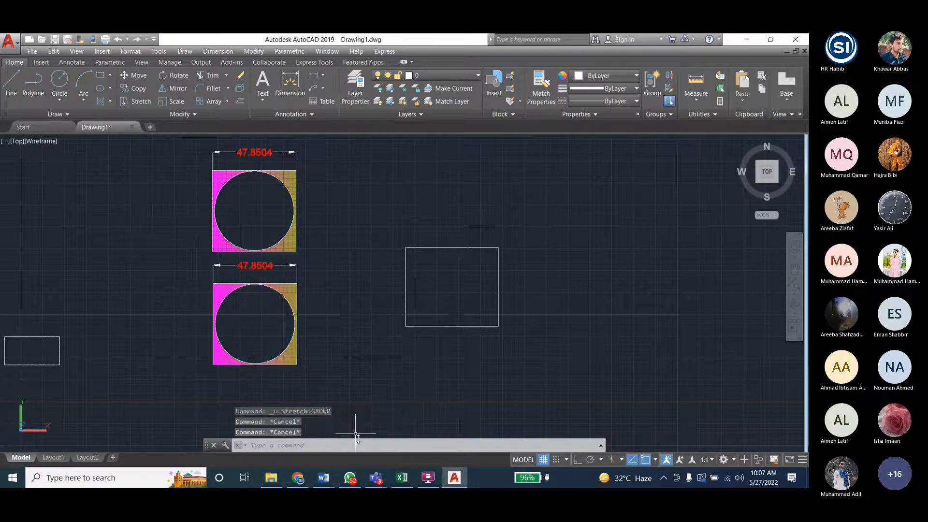
- Switch to the Engineering_Drawing_Lab_Student document in Word and review the crossing window selection instruction for stretching an object
mouse_move(323, 477)
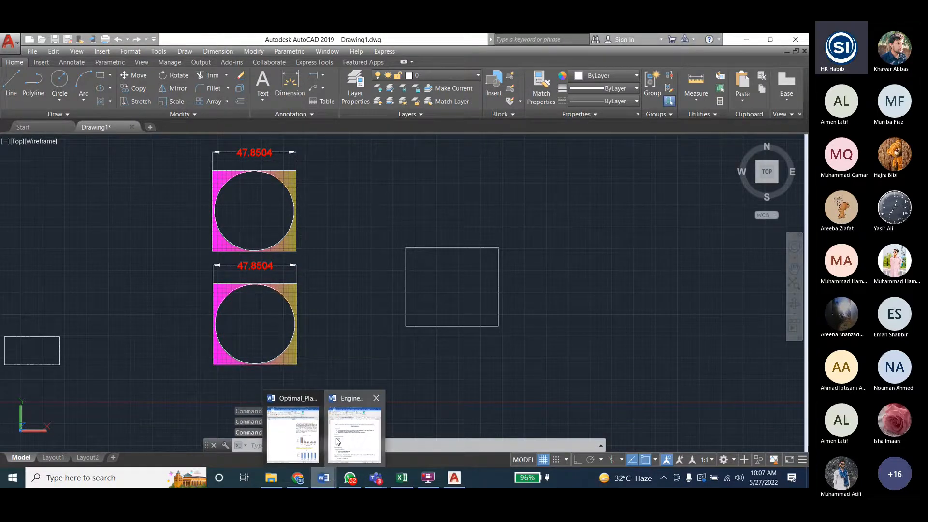
click(338, 442)
scroll(546, 317, down, 20)
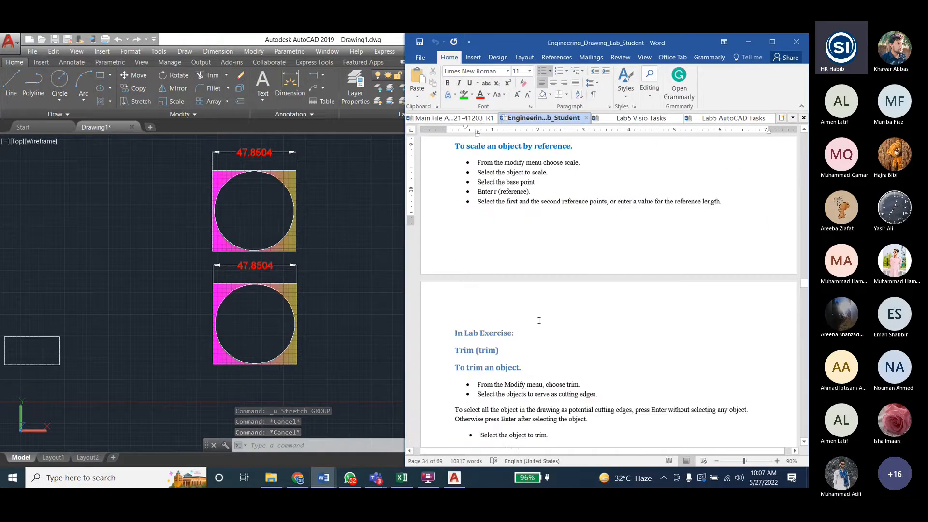
scroll(546, 317, up, 7)
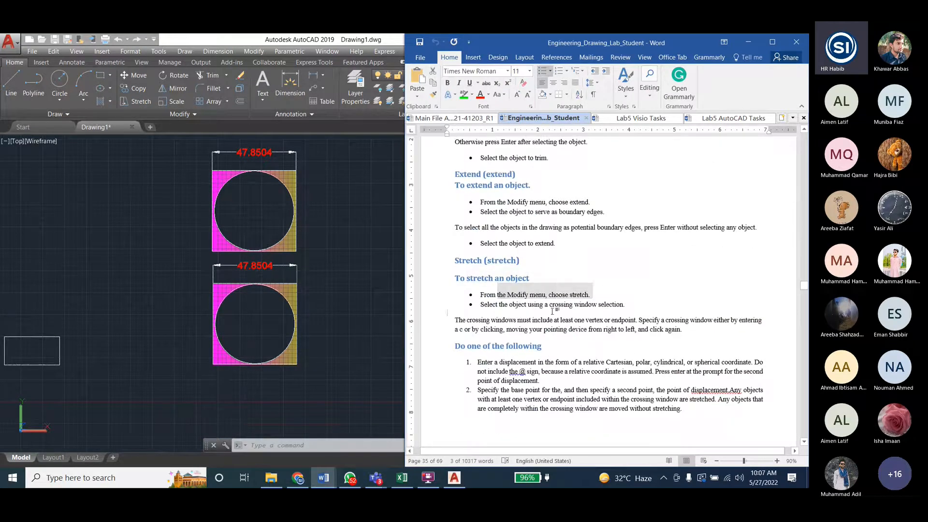
drag(480, 304, 594, 303)
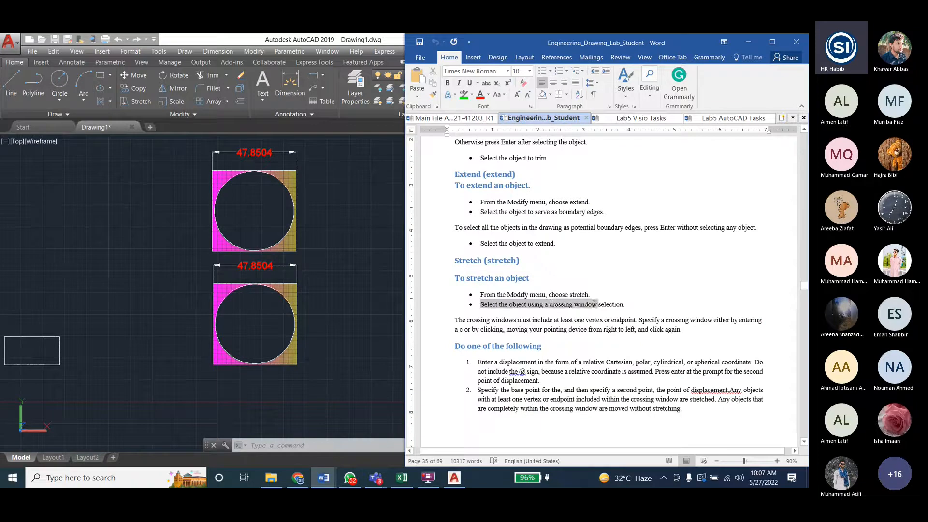
click(580, 301)
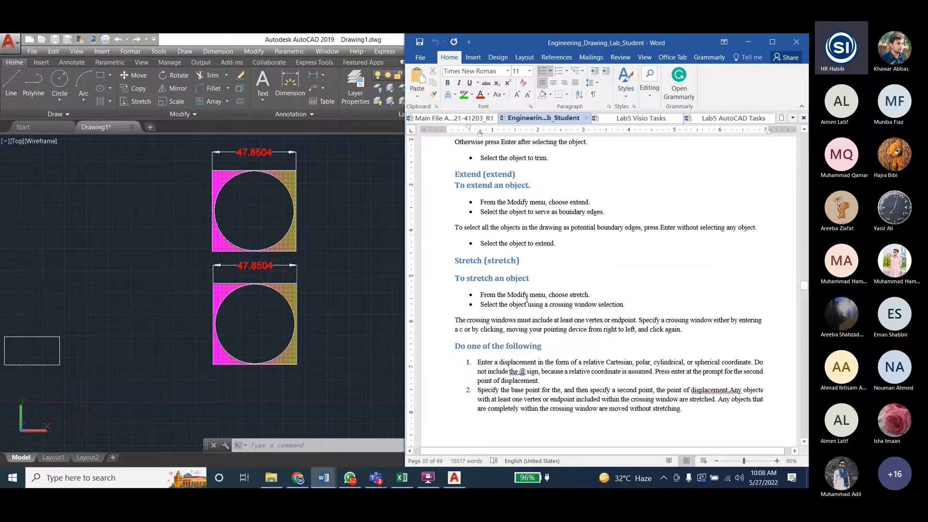
drag(592, 305, 519, 301)
click(492, 425)
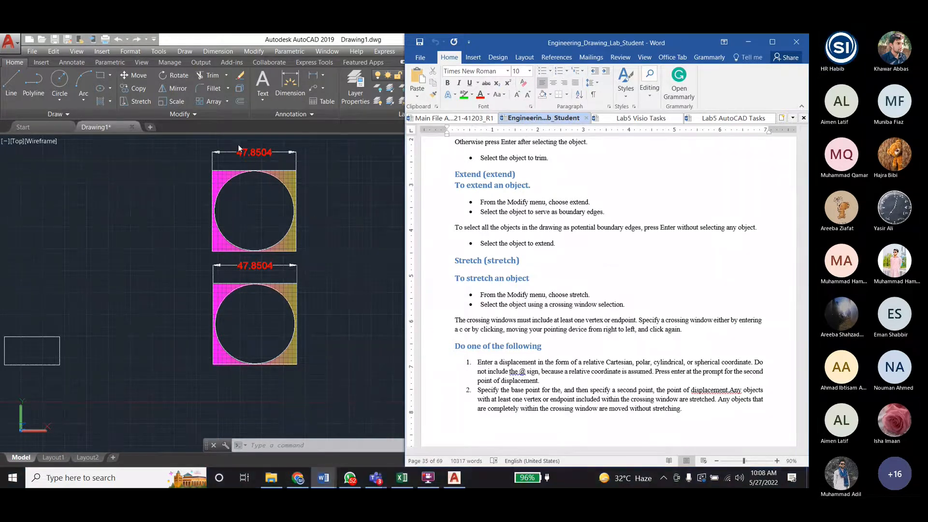
- Switch back to the AutoCAD drawing and fit its window to the left half of the screen beside the Word document
double_click(323, 42)
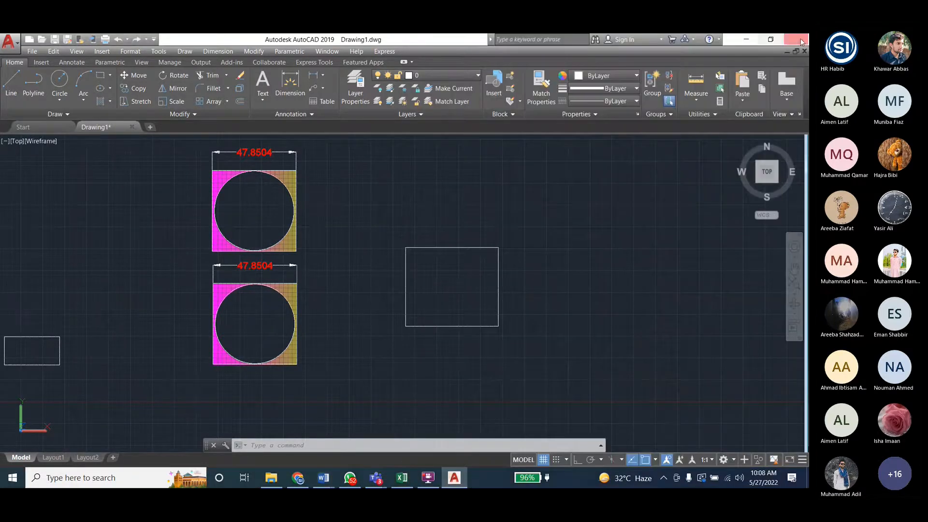
double_click(728, 40)
drag(1, 40, 1, 35)
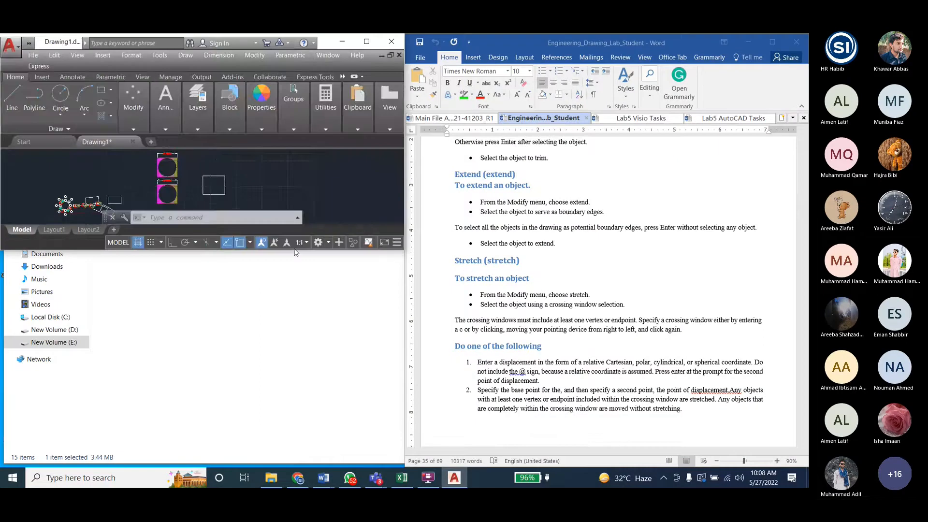
double_click(296, 250)
- Delete the plain rectangle to the right of the hatched figures
click(219, 253)
click(220, 253)
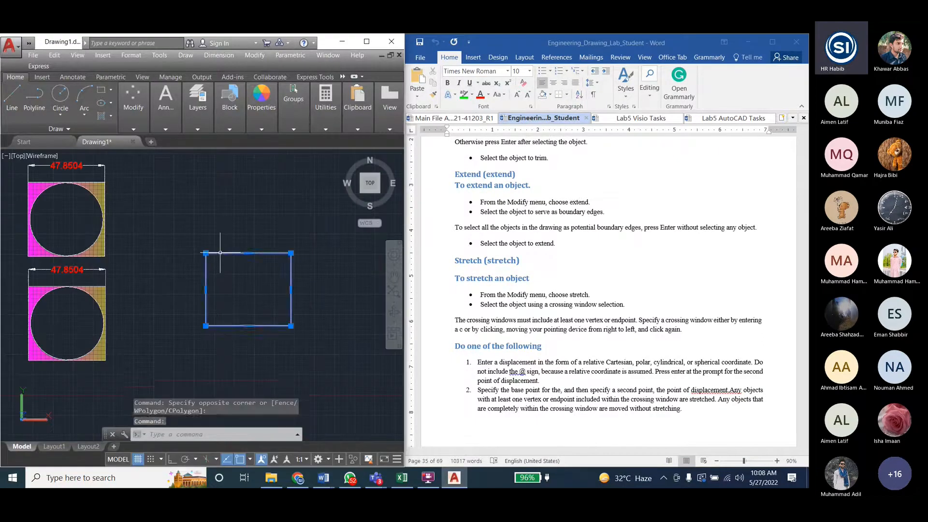
key(Delete)
- Stretch the upper hatched figure's upper-right corner 50 units to the right using crossing windows, entering 2 for the base point
click(252, 55)
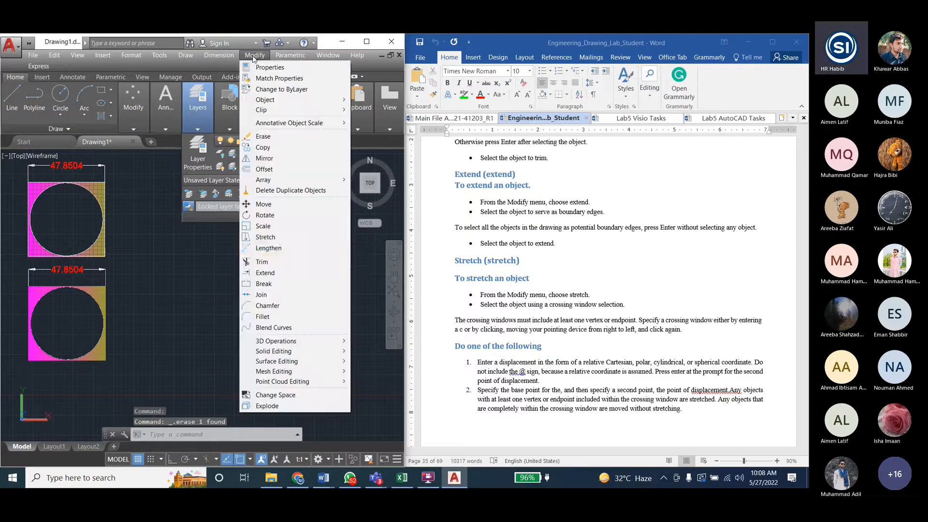
click(284, 237)
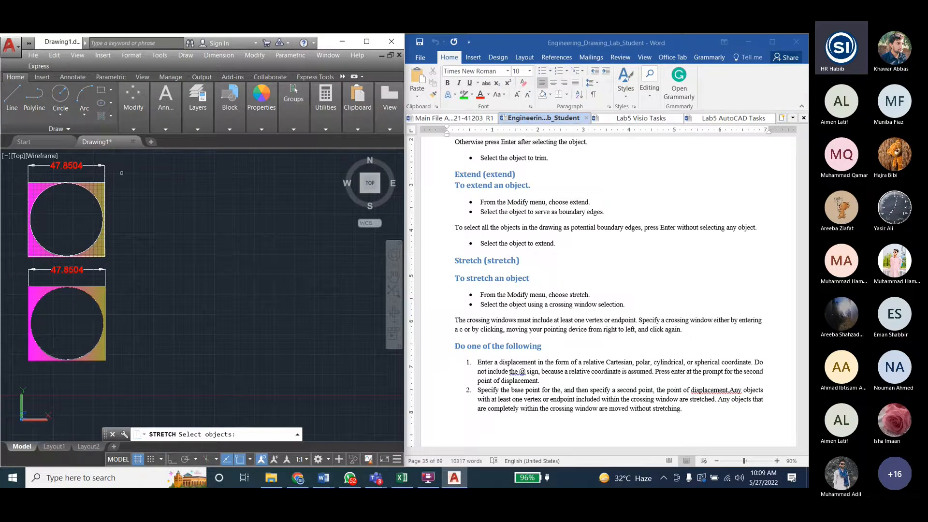
click(116, 173)
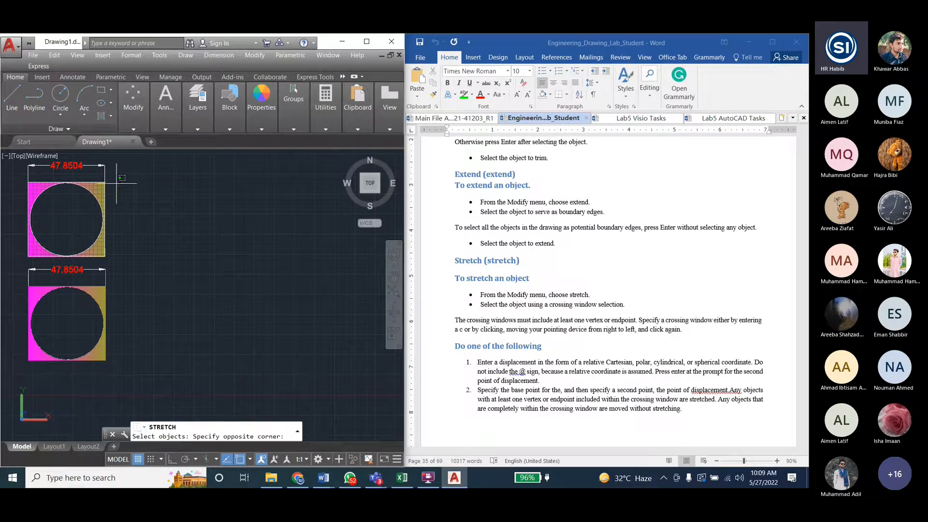
click(91, 191)
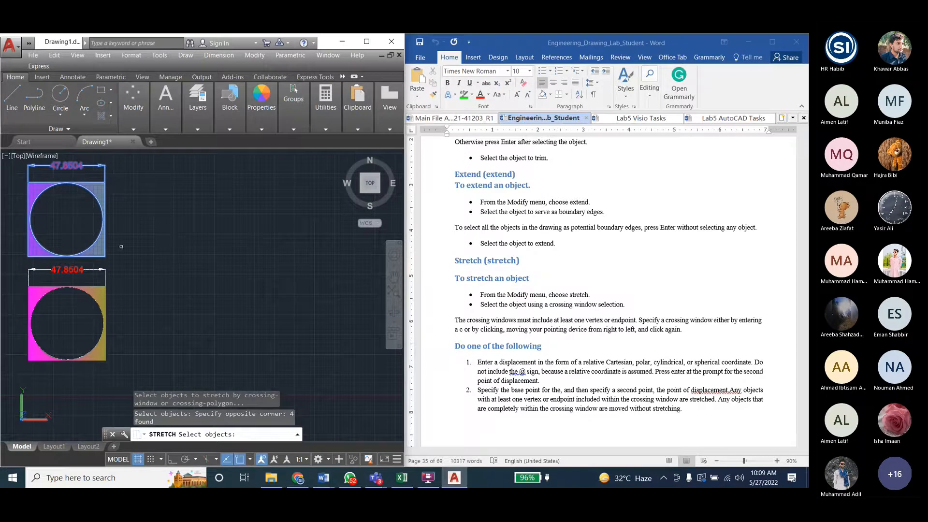
click(122, 177)
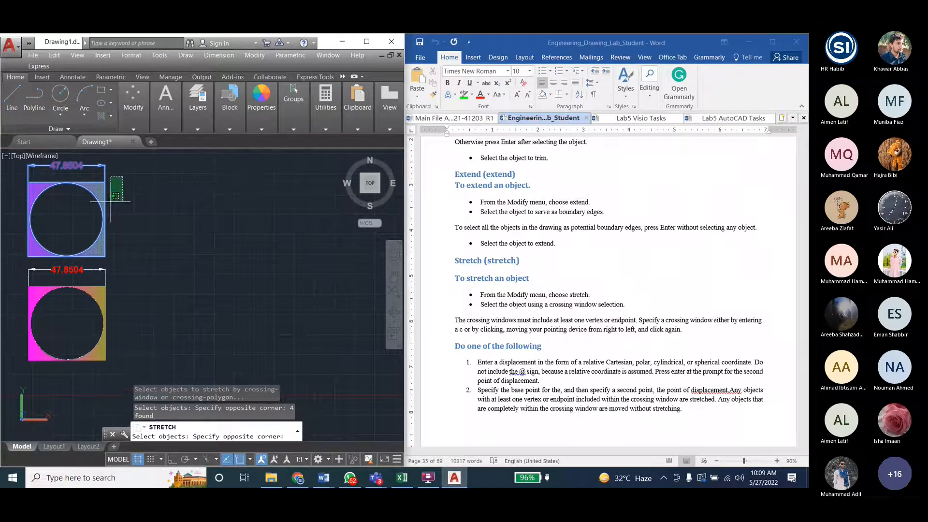
click(98, 259)
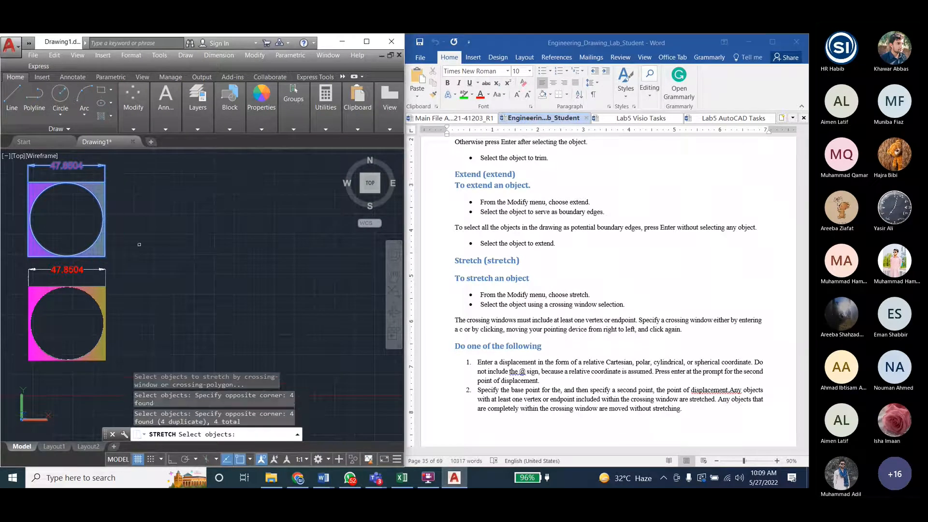
key(Return)
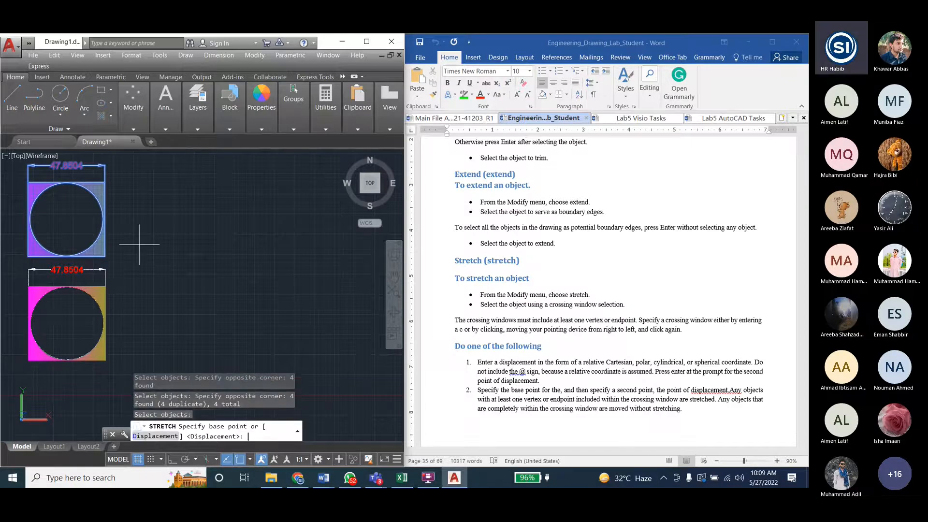
text(2)
key(Return)
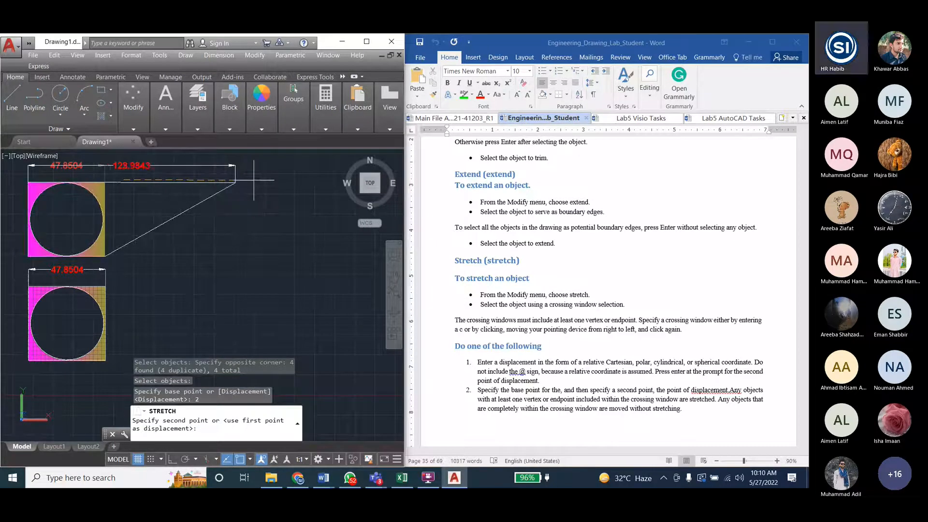
text(50)
key(Return)
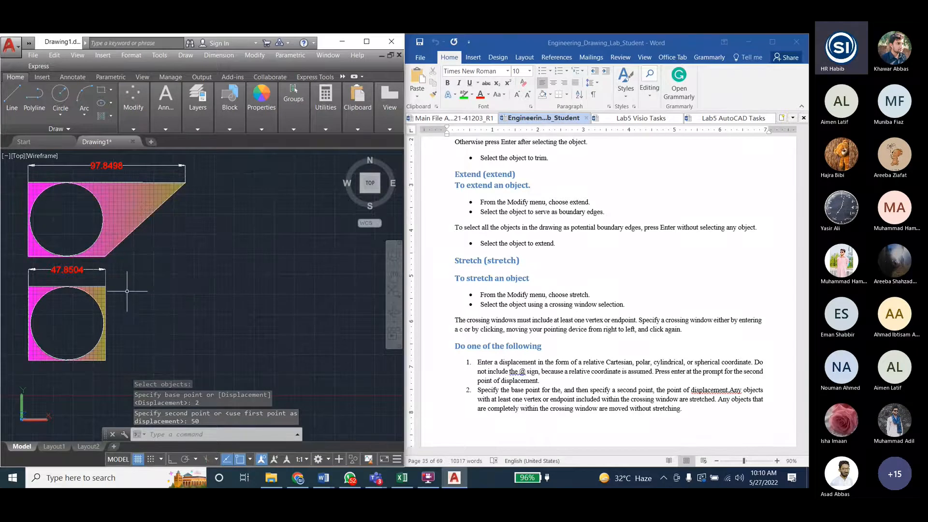
- Copy the lower hatched figure with its dimension from the circle's centre to a spot directly to its right
click(18, 263)
click(120, 365)
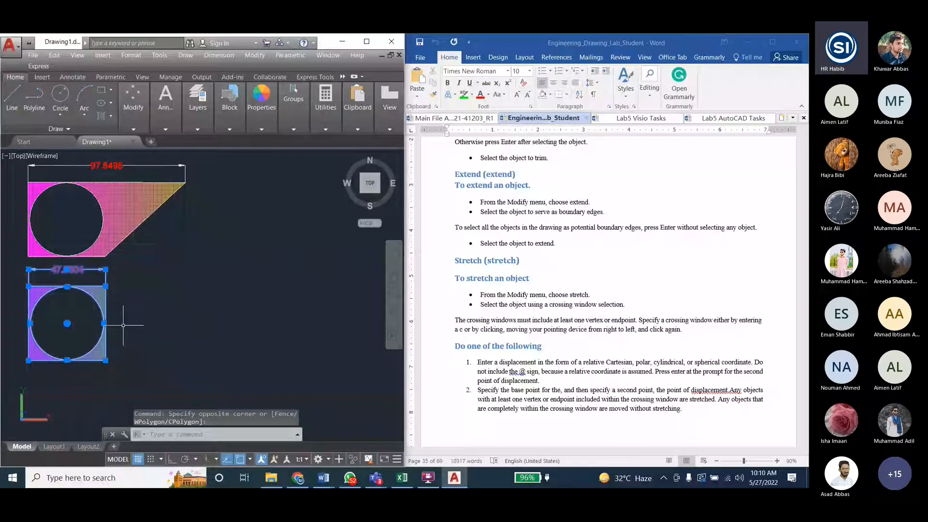
text(co)
key(Return)
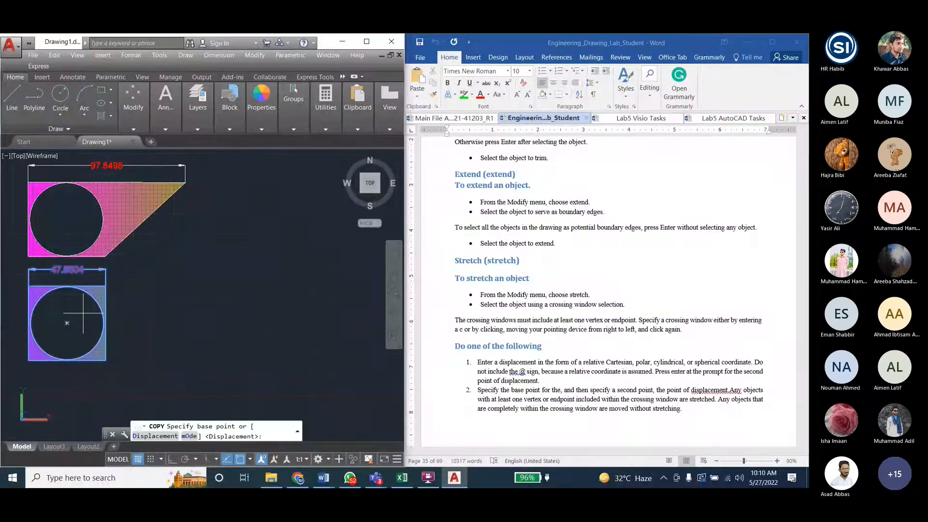
click(67, 323)
click(180, 322)
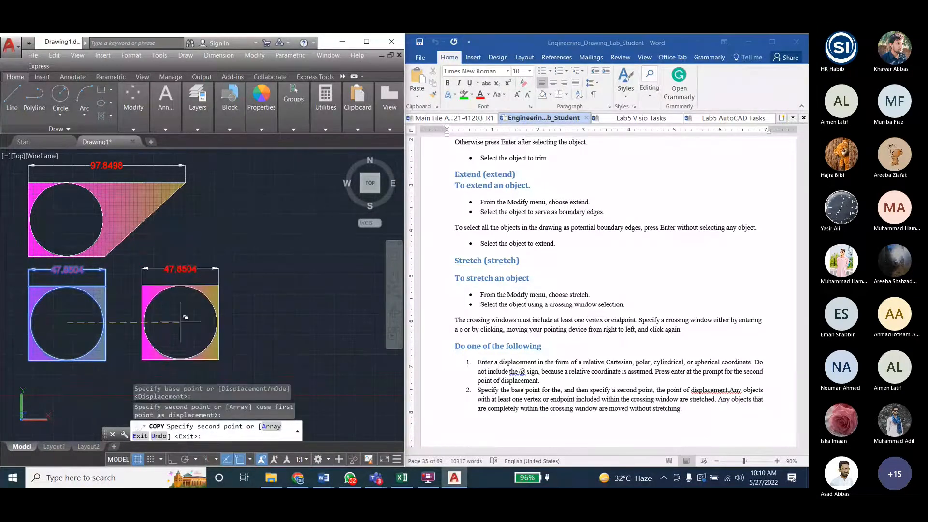
key(Escape)
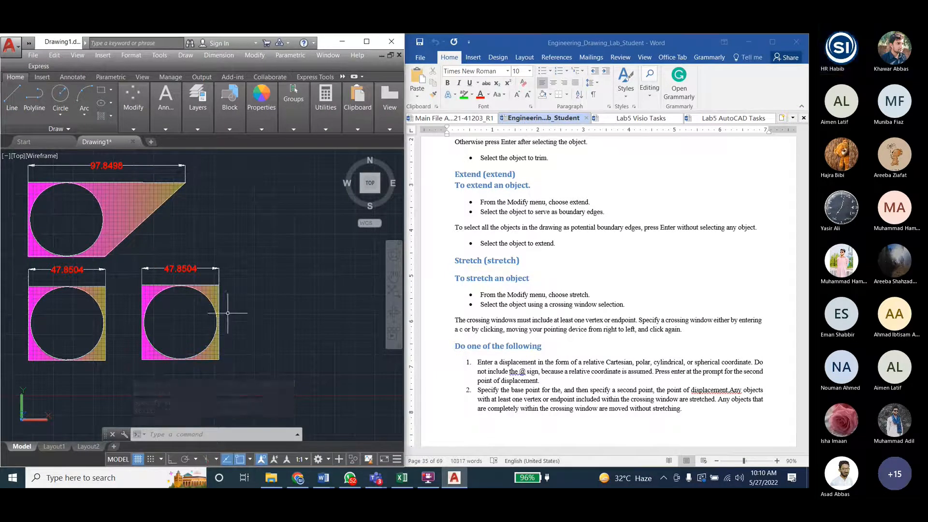
- Try to stretch only the copied figure's hatch from the square's upper-right corner to the right, and undo the stretch
click(261, 56)
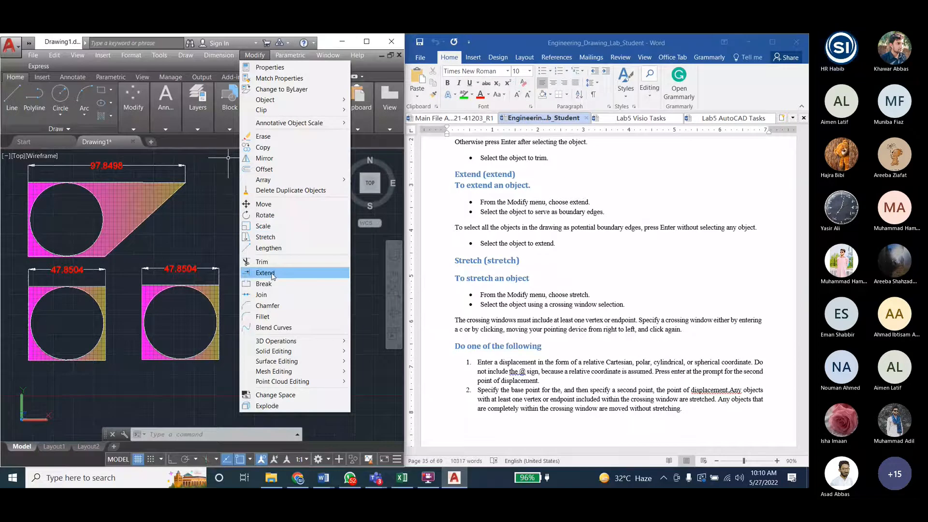
click(276, 238)
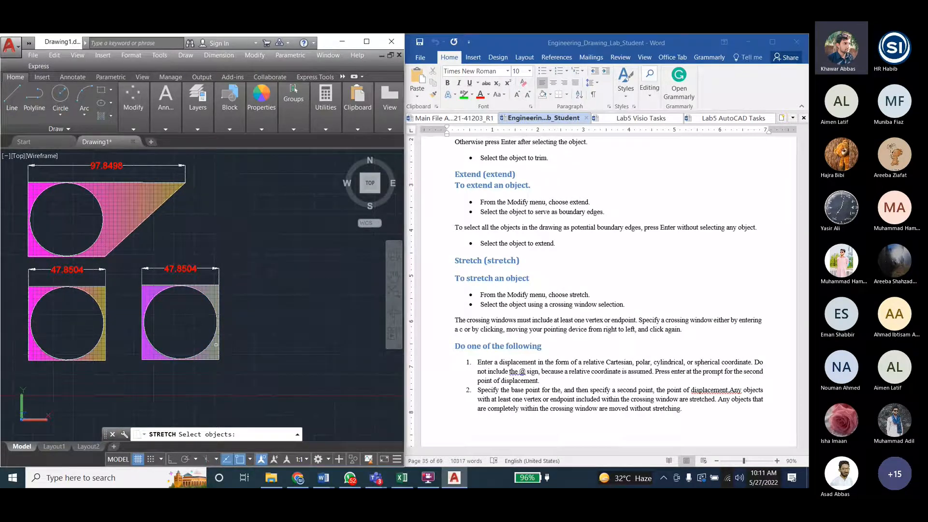
click(215, 344)
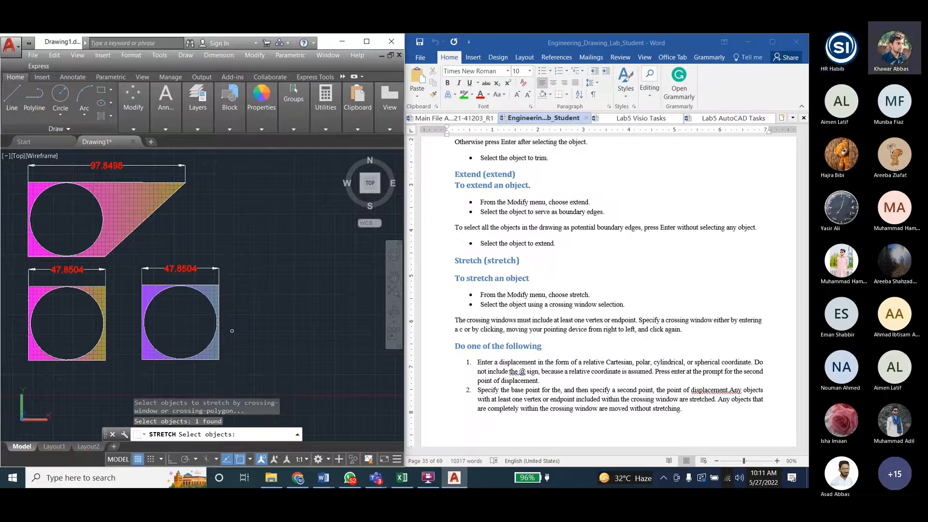
key(Return)
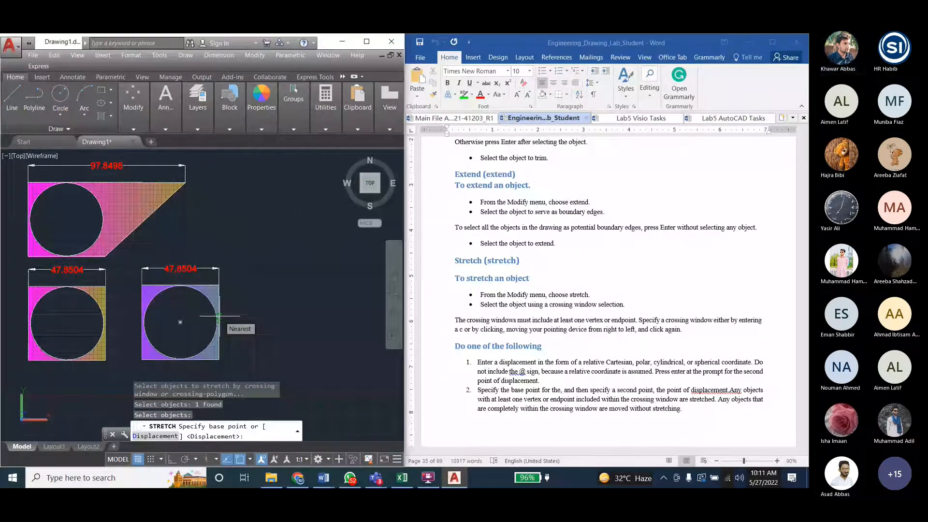
click(218, 285)
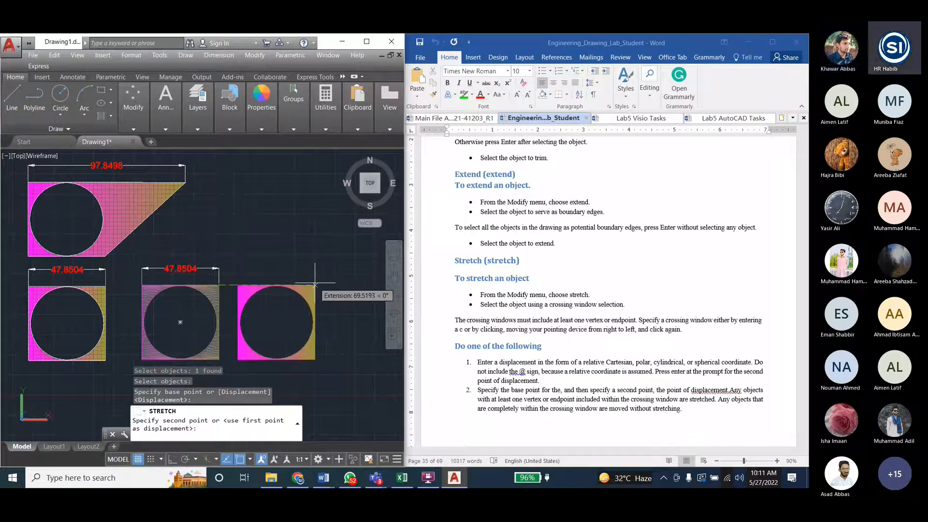
click(315, 351)
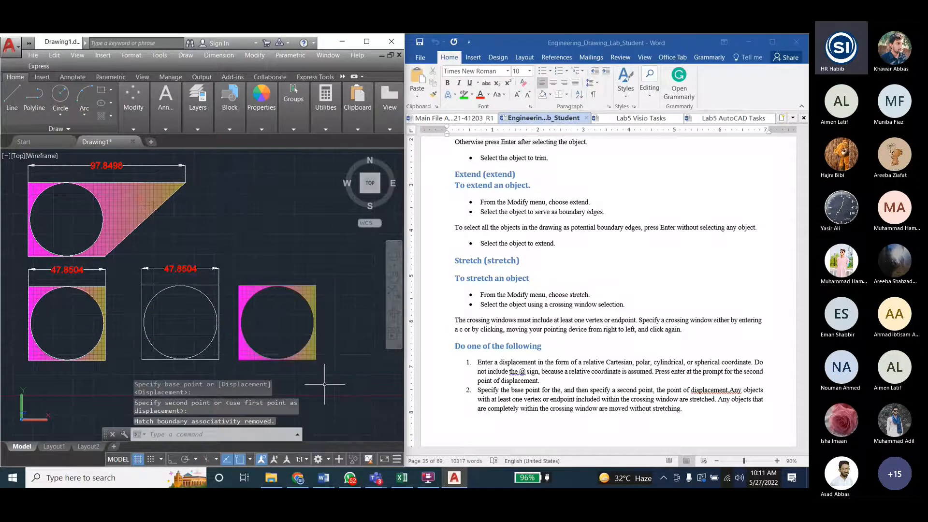
key(ctrl+z)
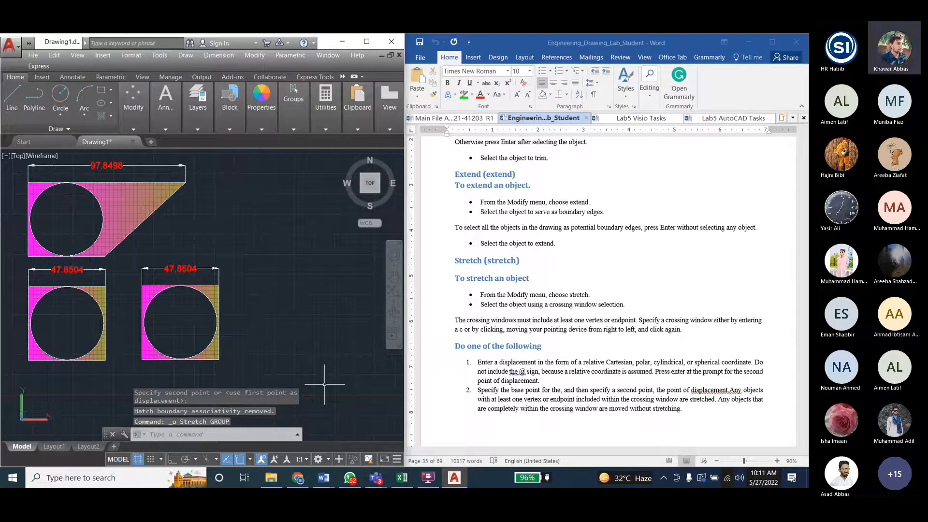
click(254, 56)
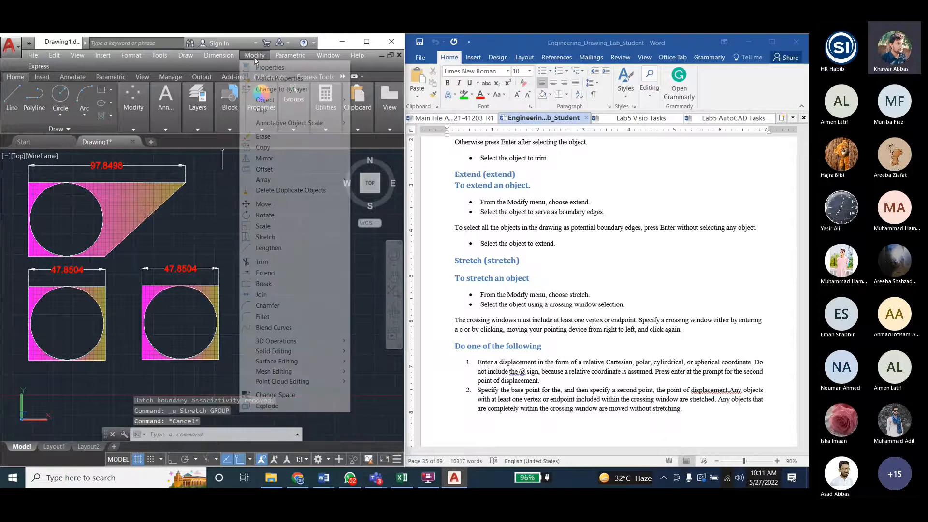
click(225, 220)
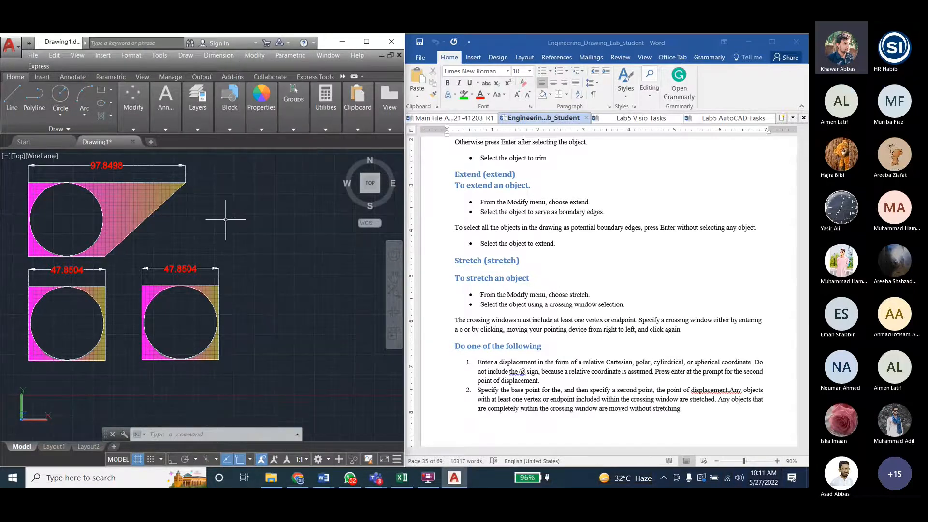
key(Escape)
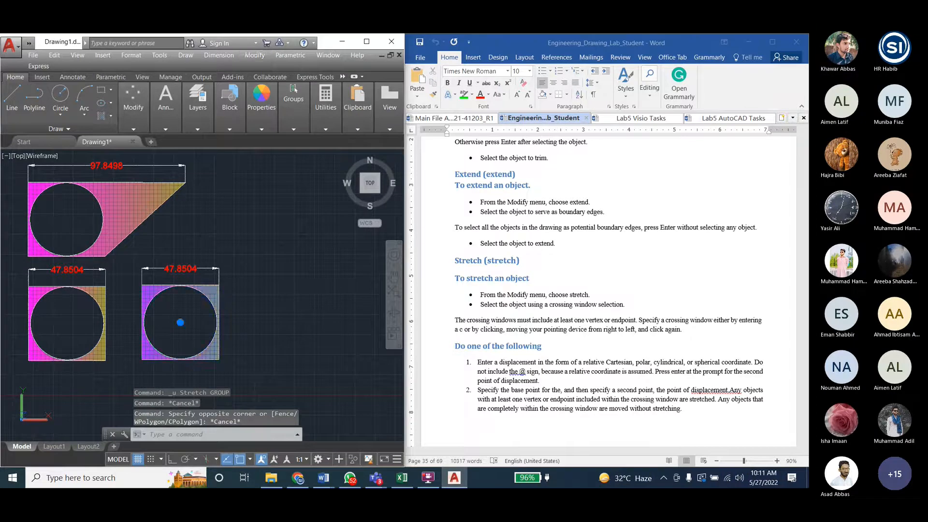
key(Escape)
key(Escape)
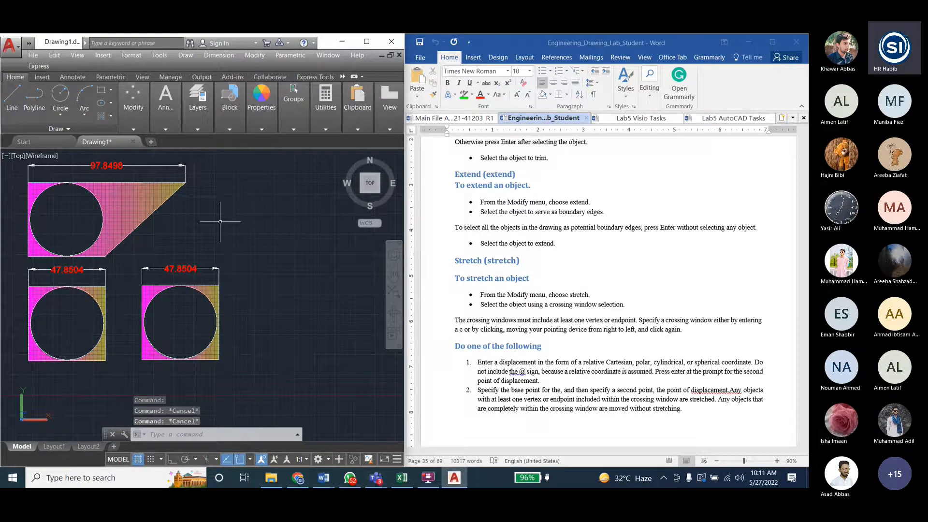
- Try to stretch the preselected copied figure and its dimension from the square's lower-right corner, and cancel the command
click(250, 255)
click(171, 378)
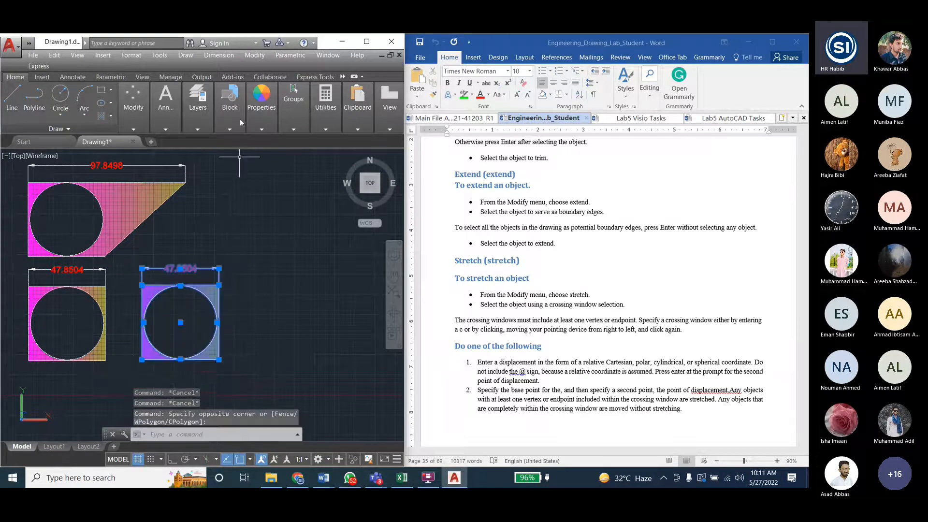
click(252, 55)
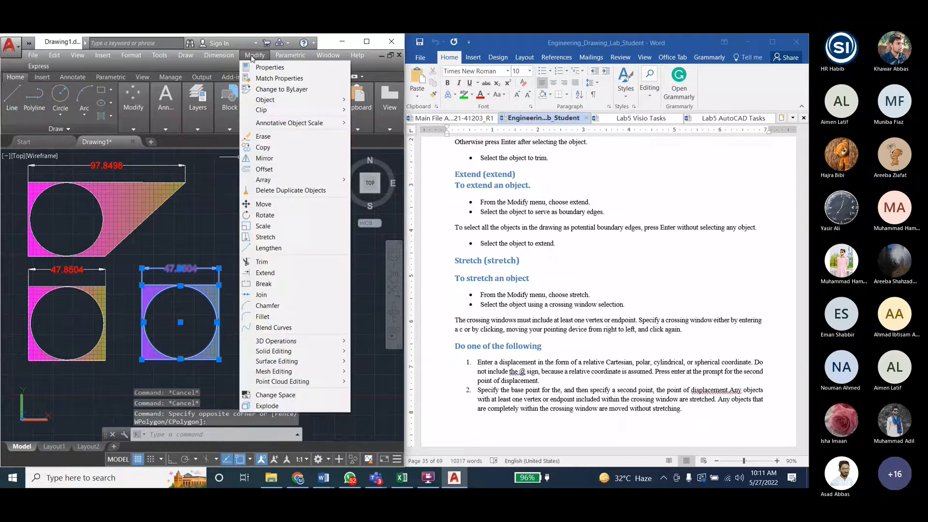
click(270, 236)
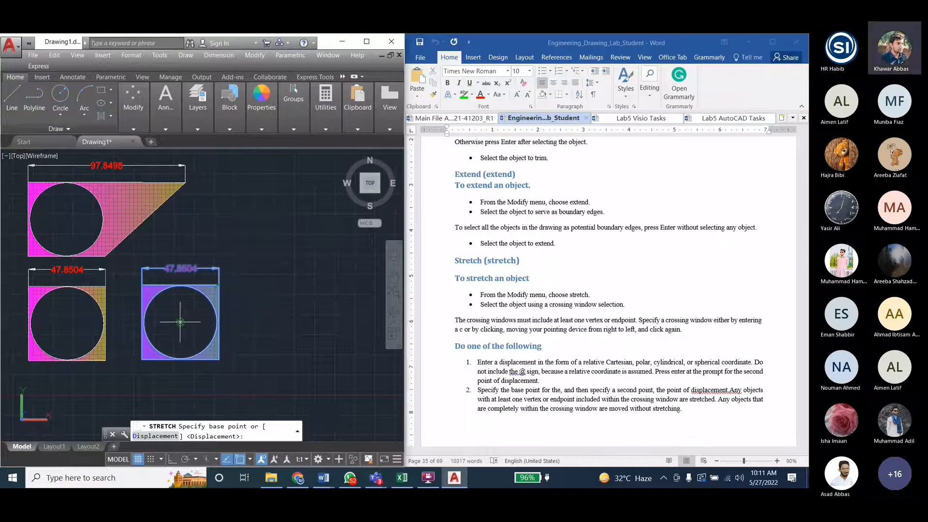
click(220, 360)
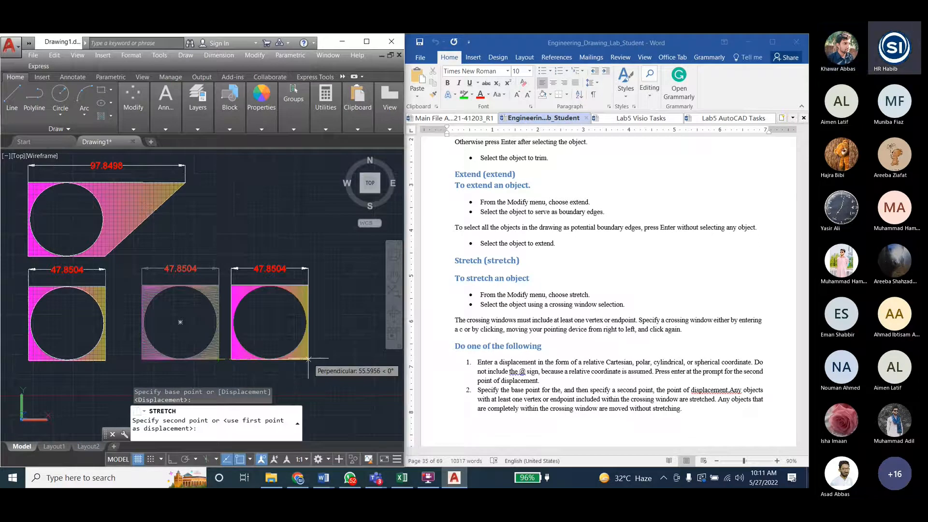
key(Escape)
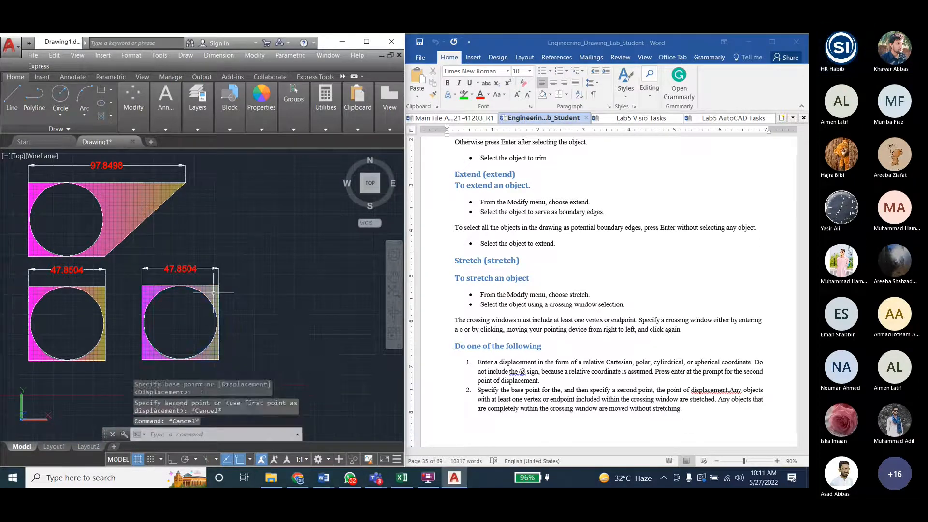
click(213, 292)
key(Escape)
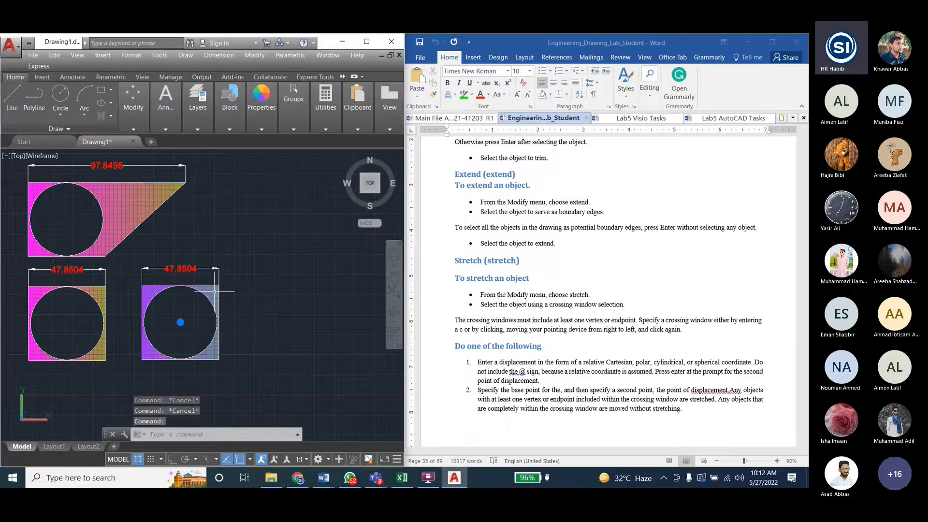
click(214, 291)
click(220, 330)
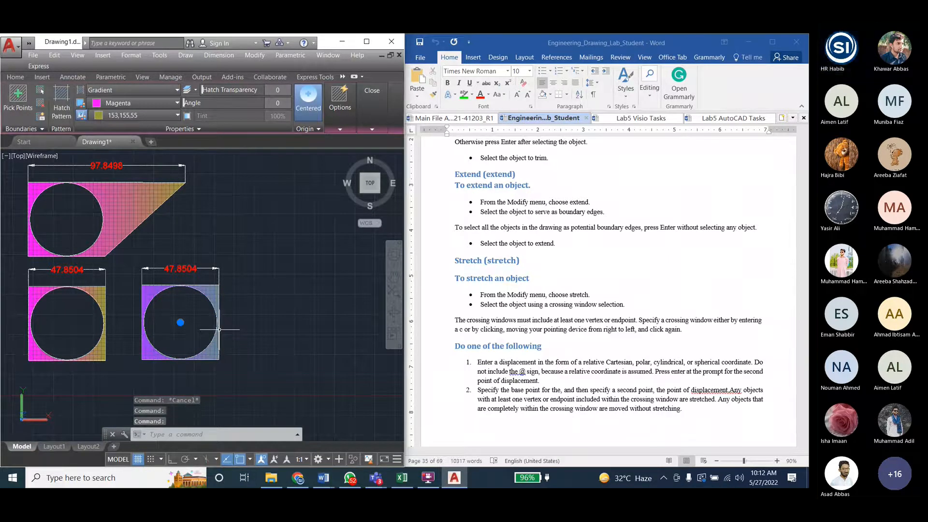
key(Escape)
click(212, 291)
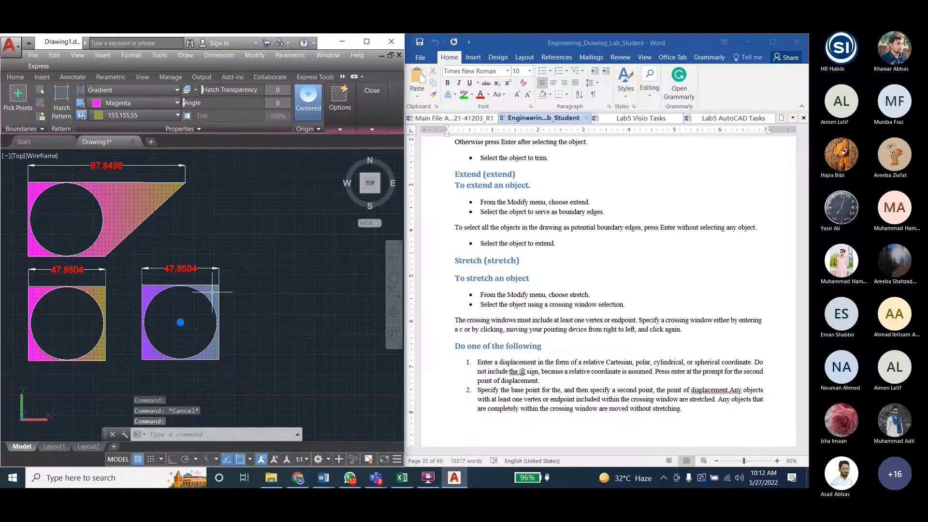
key(Escape)
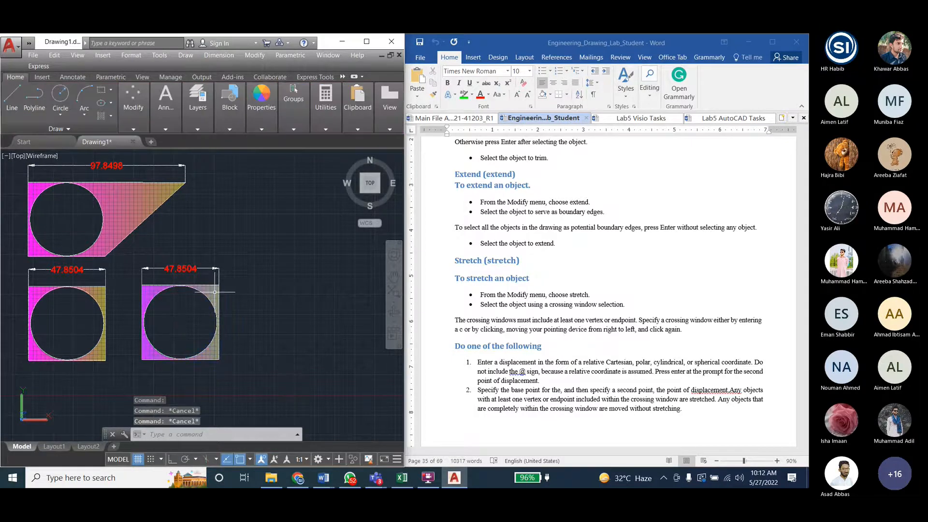
- Try to stretch the copied hatched figure with its dimension, selecting its right side with crossing windows, and cancel the command
click(255, 55)
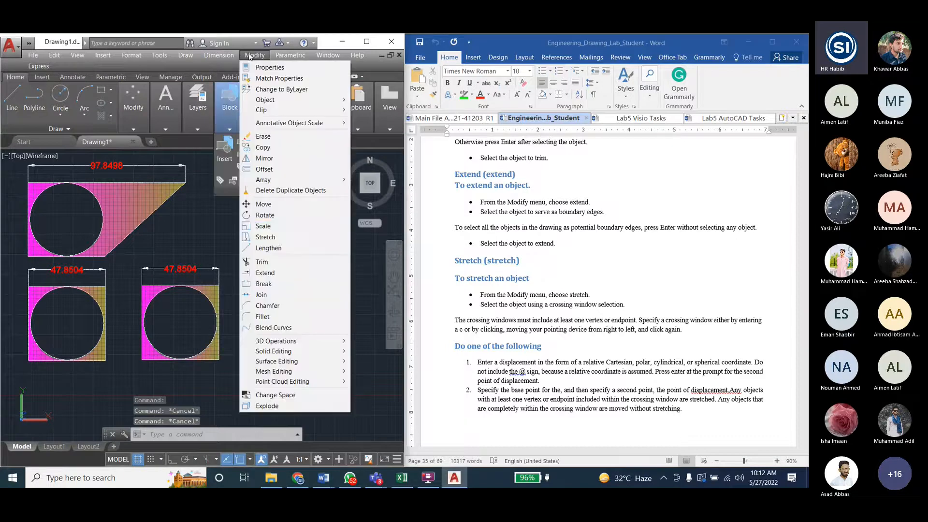
click(265, 237)
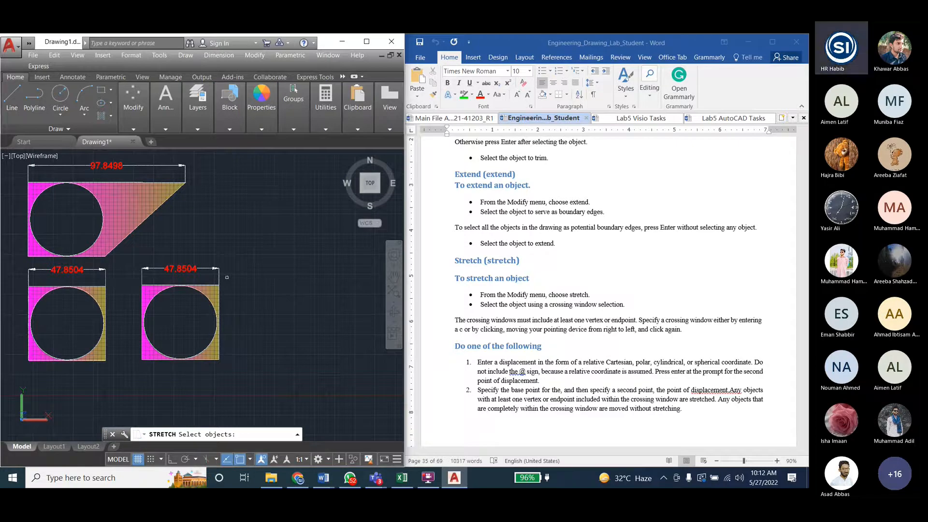
click(226, 277)
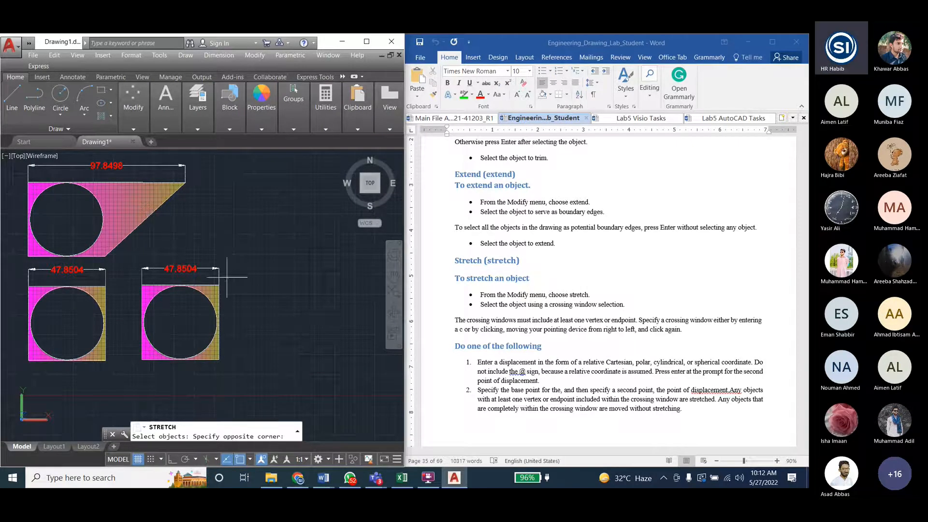
click(196, 377)
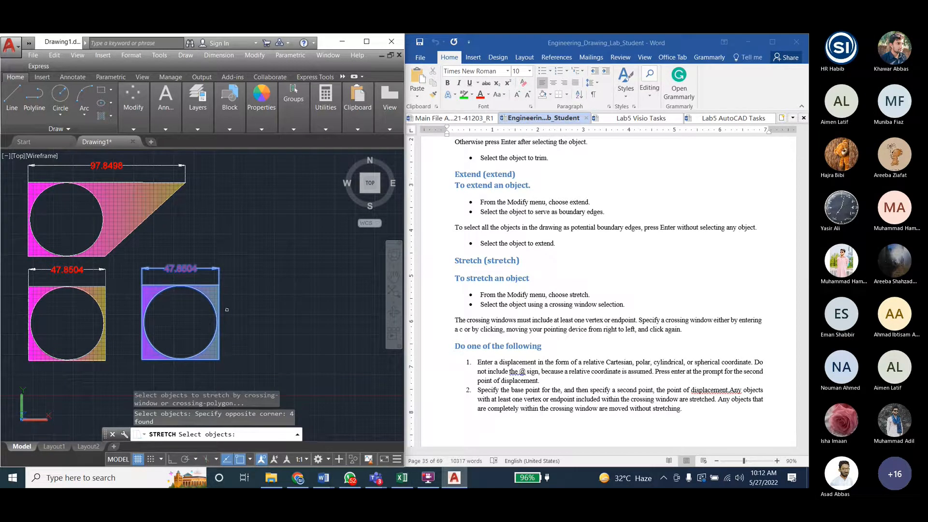
click(237, 276)
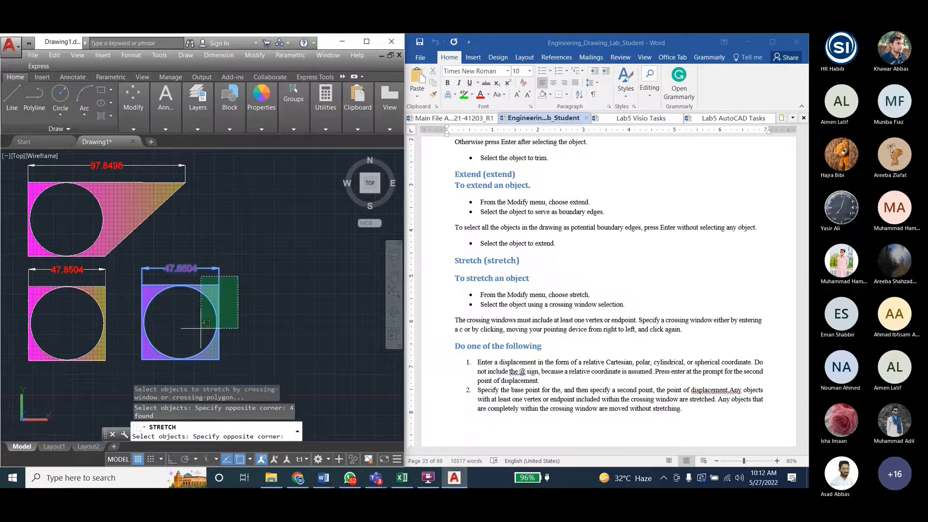
click(197, 367)
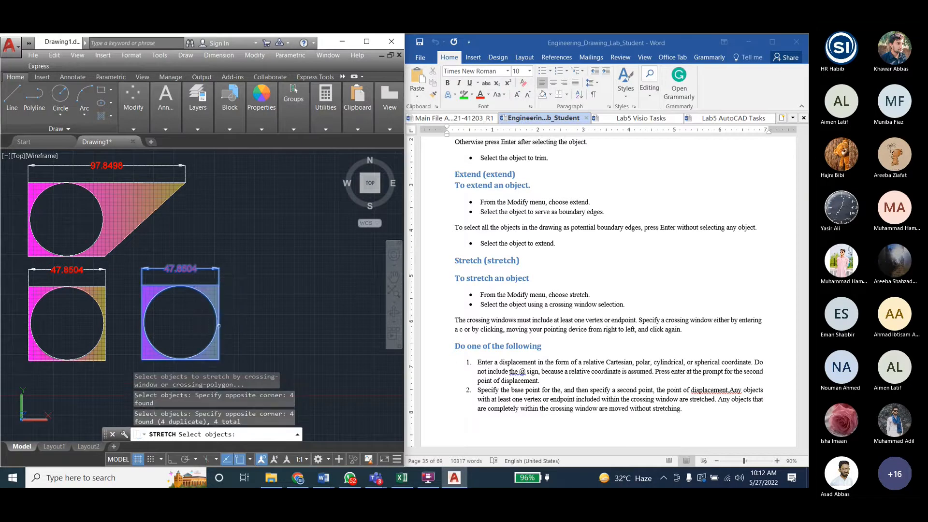
click(220, 325)
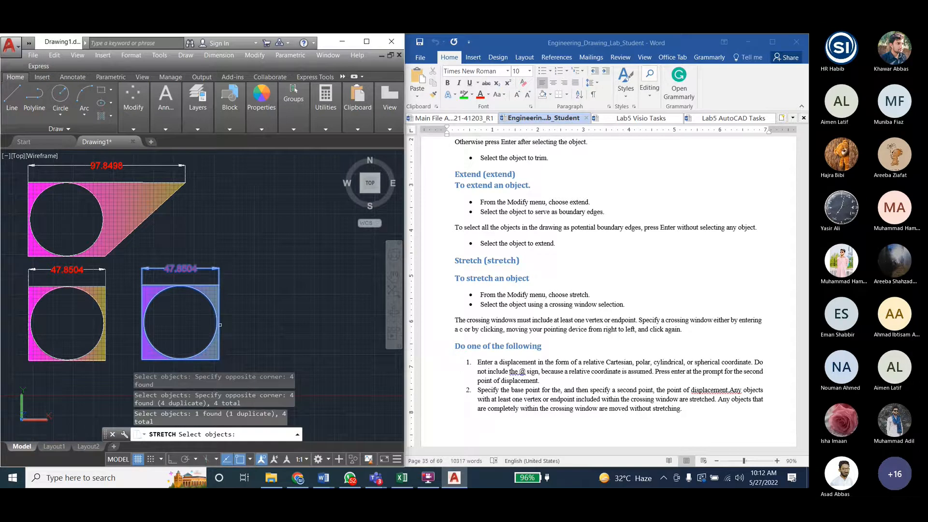
click(310, 319)
click(310, 319)
click(310, 318)
click(311, 319)
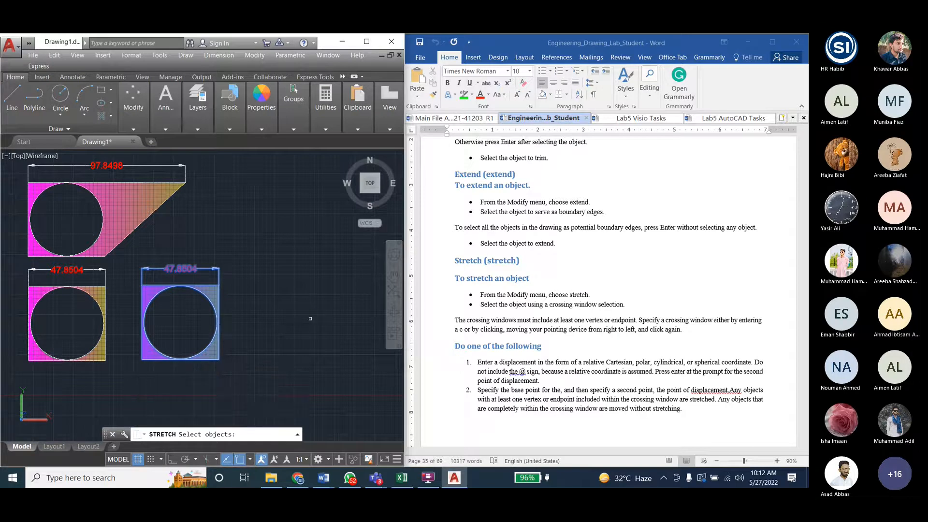
key(Escape)
key(Escape)
key(Escape)
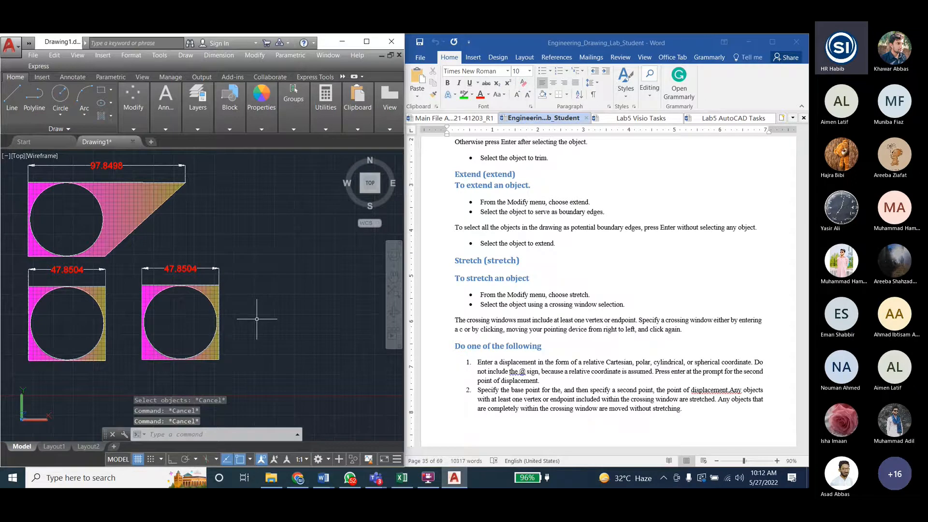
key(Escape)
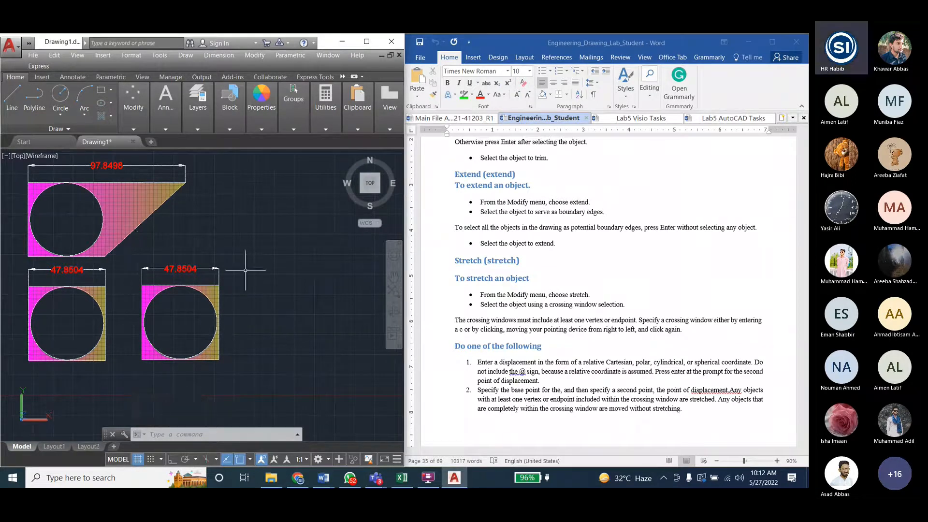
- Switch to the lab manual in Word and review the Modify Commands II list in the Pre Lab section
click(255, 55)
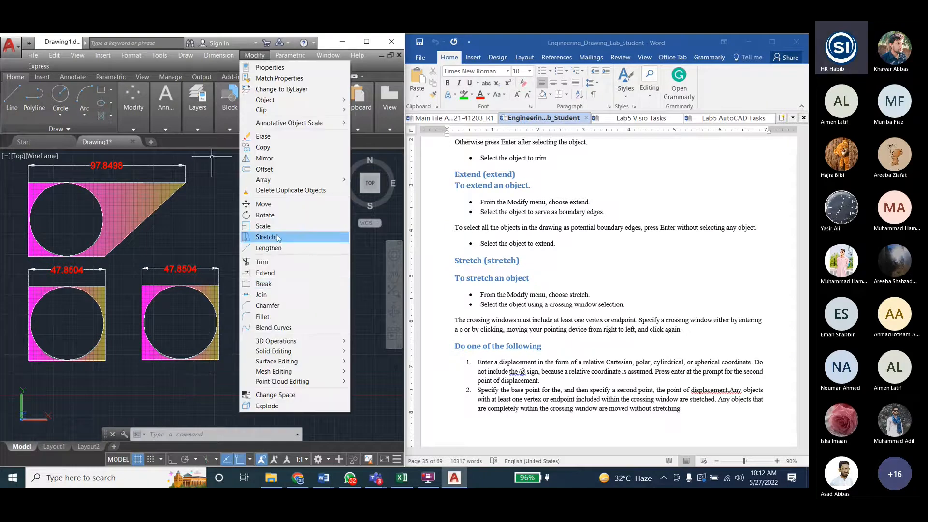
click(532, 242)
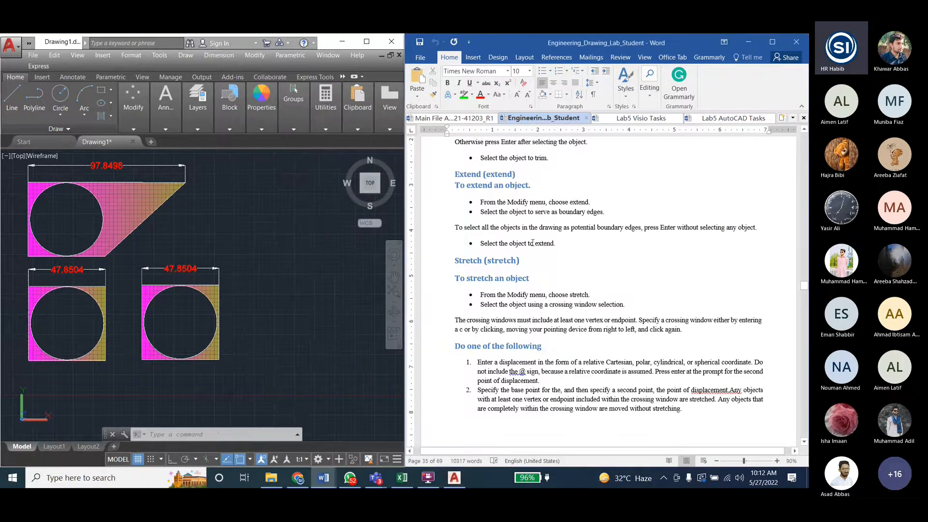
click(525, 294)
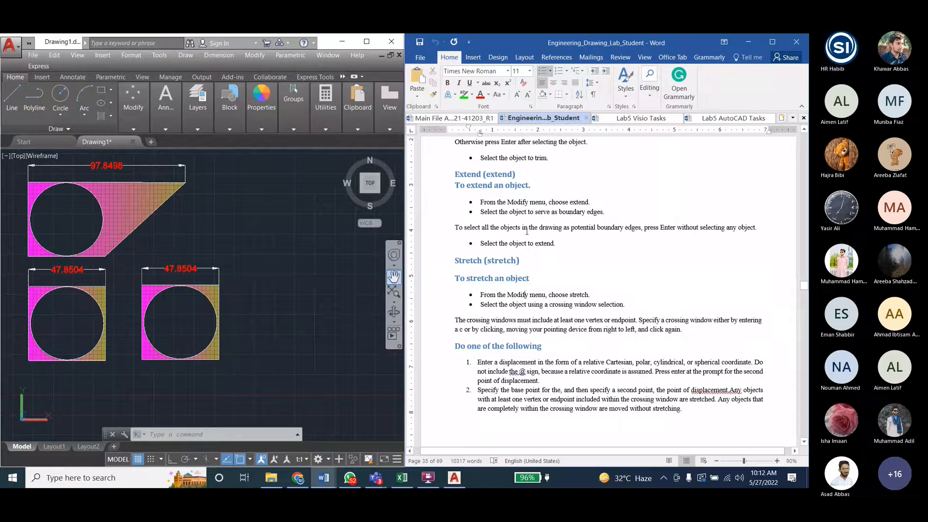
scroll(526, 231, up, 10)
scroll(527, 231, down, 9)
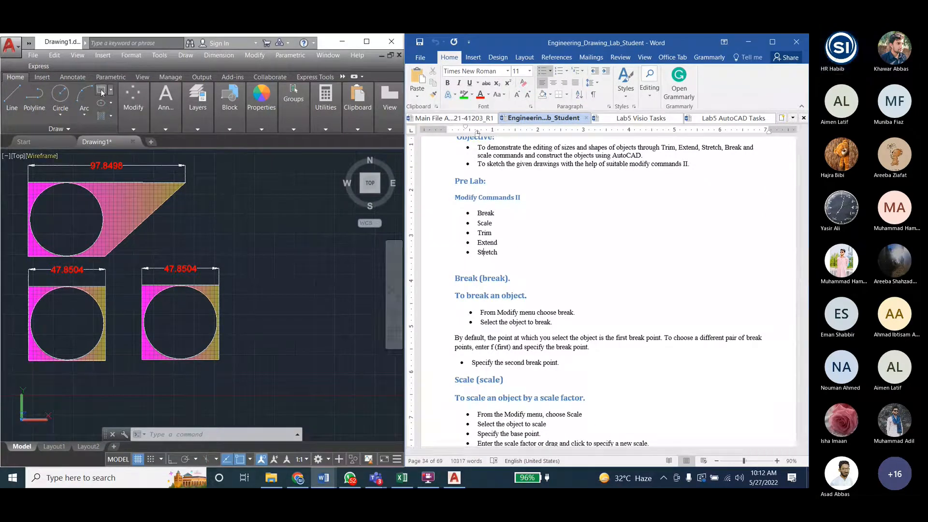
- Draw a tall, narrow rectangle in the empty area to the right of the hatched figures
scroll(72, 232, down, 3)
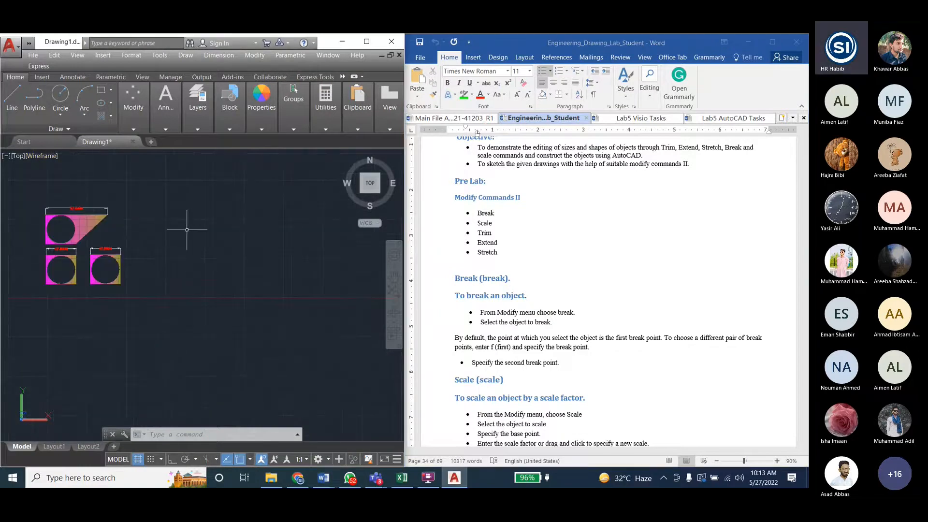
click(152, 218)
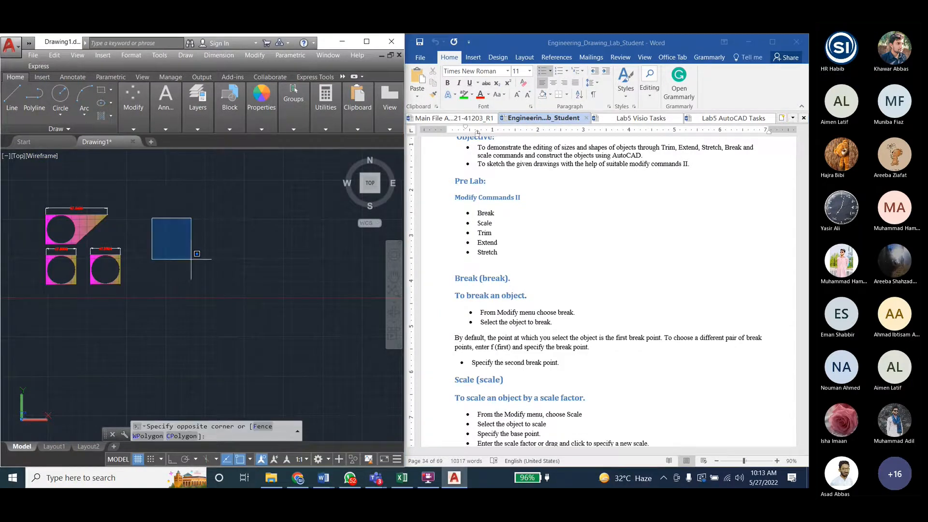
click(214, 297)
click(101, 90)
click(175, 212)
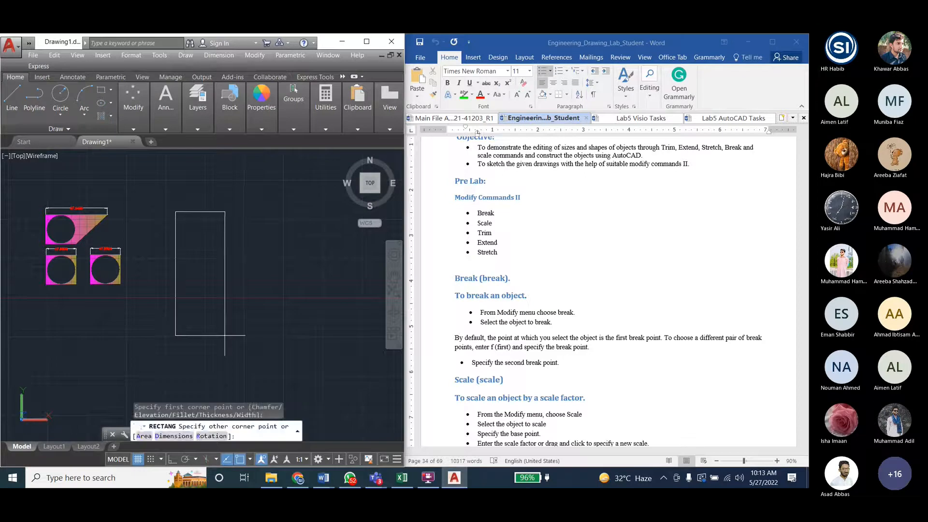
click(225, 336)
- Draw a horizontal line and a longer vertical line crossing it, to the right of the rectangle
click(12, 96)
click(268, 272)
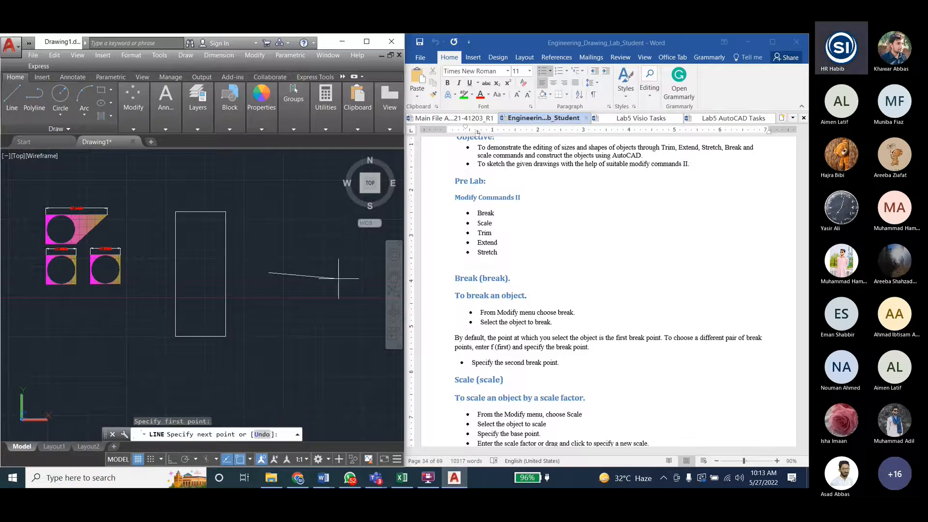
click(352, 272)
key(Escape)
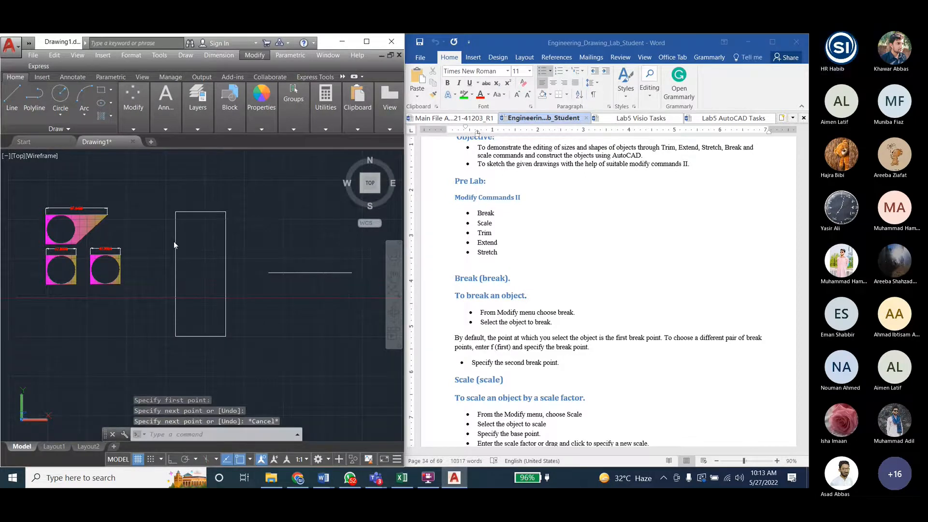
click(14, 96)
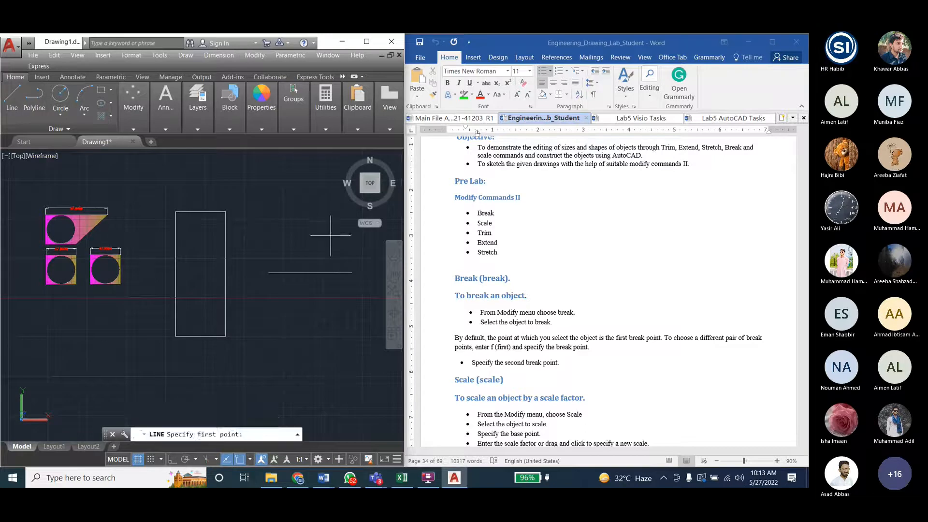
click(302, 374)
key(Return)
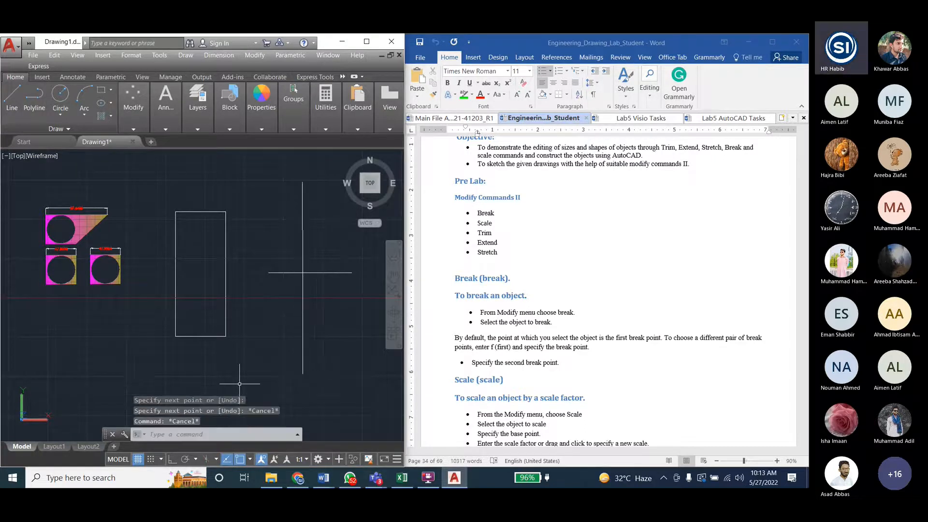
- Draw a separate, nearly horizontal line below the rectangle, ending short of the vertical line
key(Return)
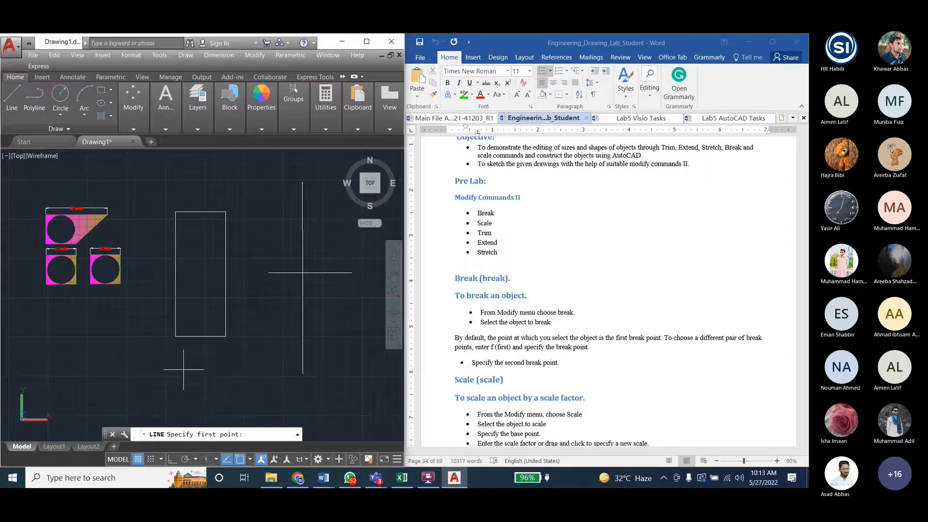
scroll(177, 370, down, 1)
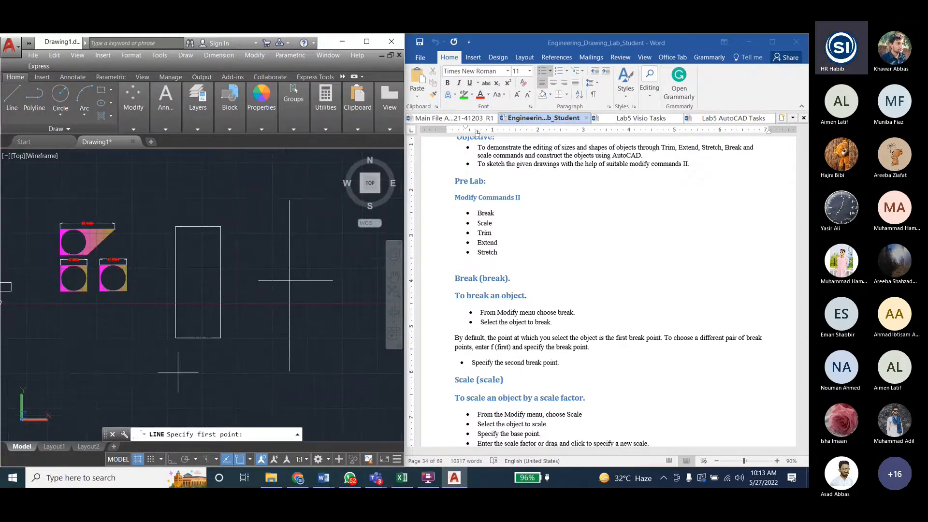
click(173, 393)
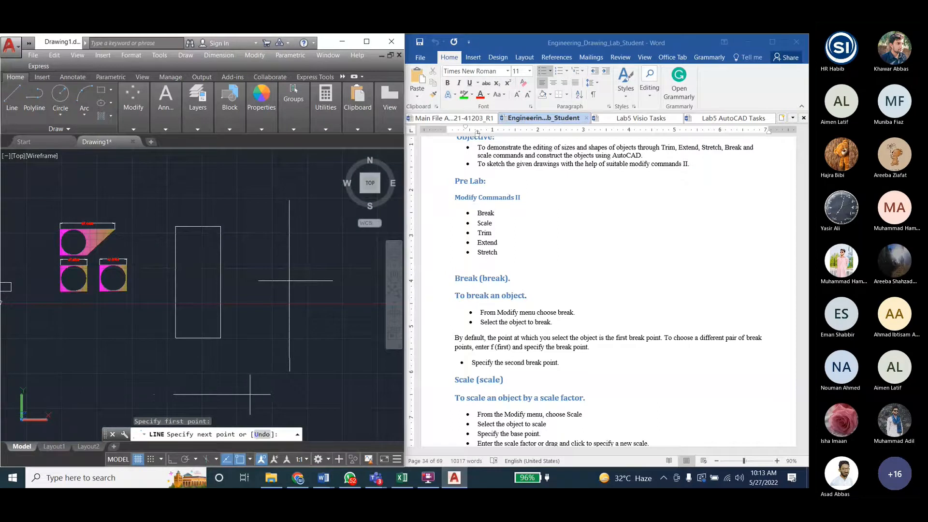
key(Escape)
key(Escape)
key(Escape)
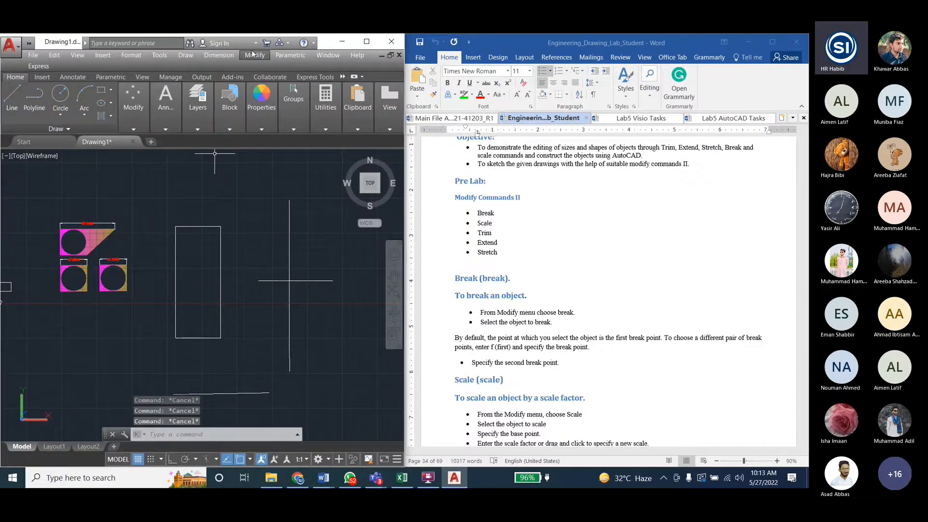
- Start Extend with the two crossing lines, the rectangle, the lower line and the copied figure's outline as boundary edges
click(254, 54)
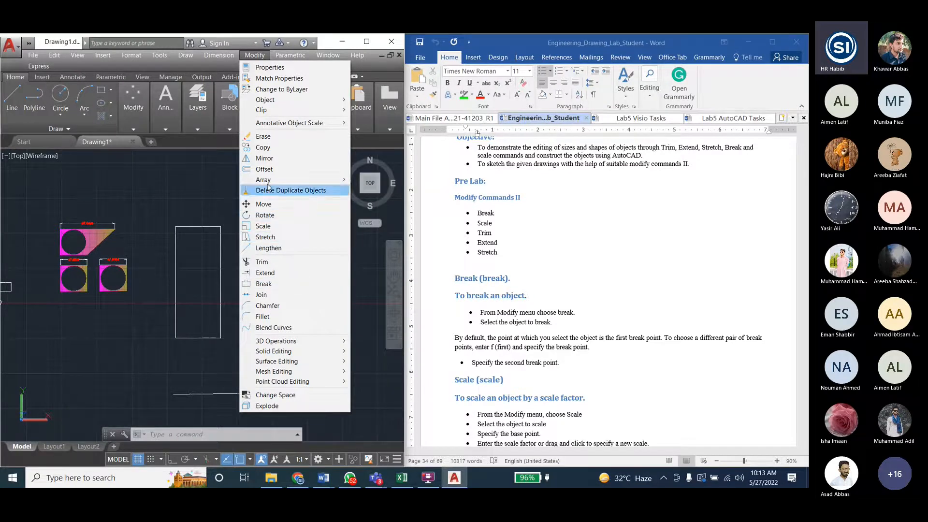
click(268, 273)
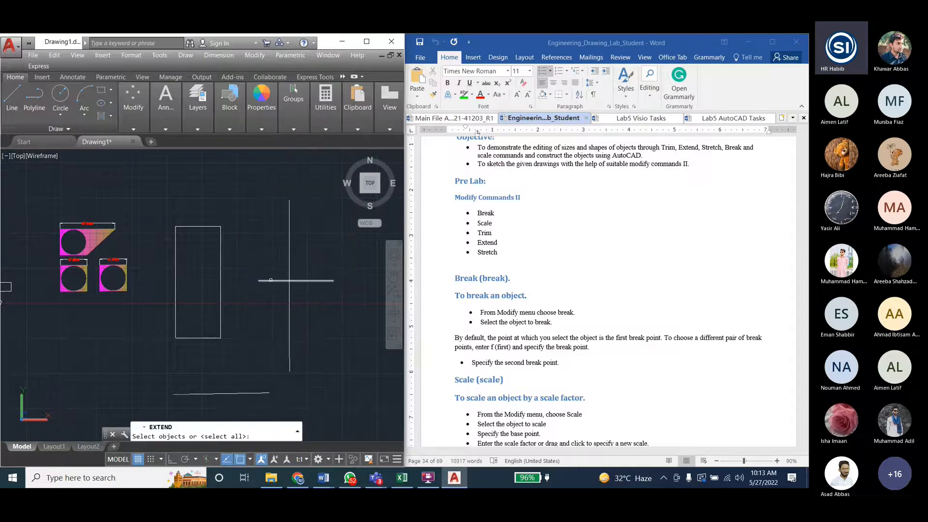
click(271, 280)
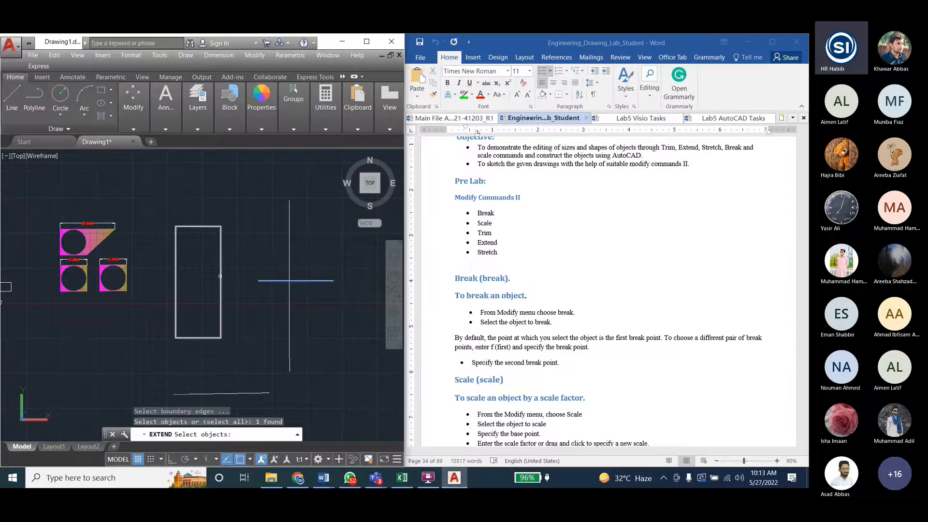
click(221, 271)
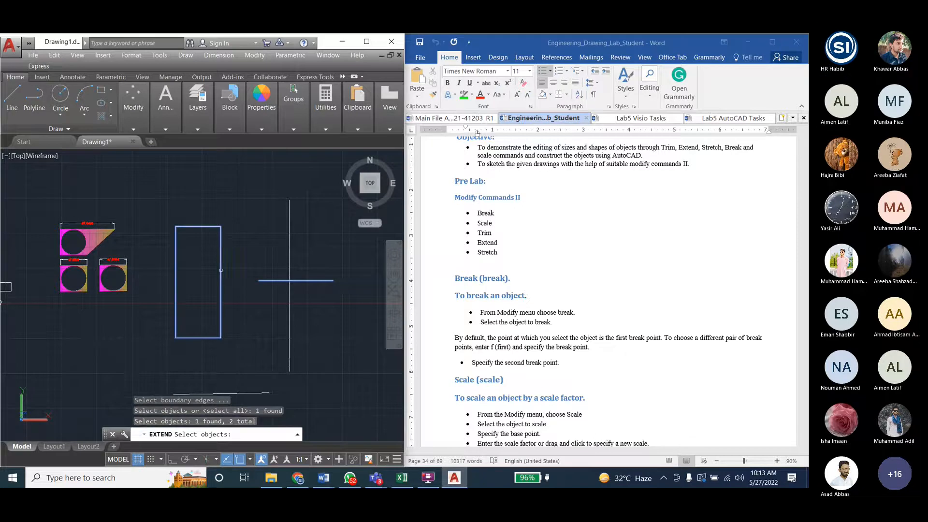
click(289, 253)
click(237, 391)
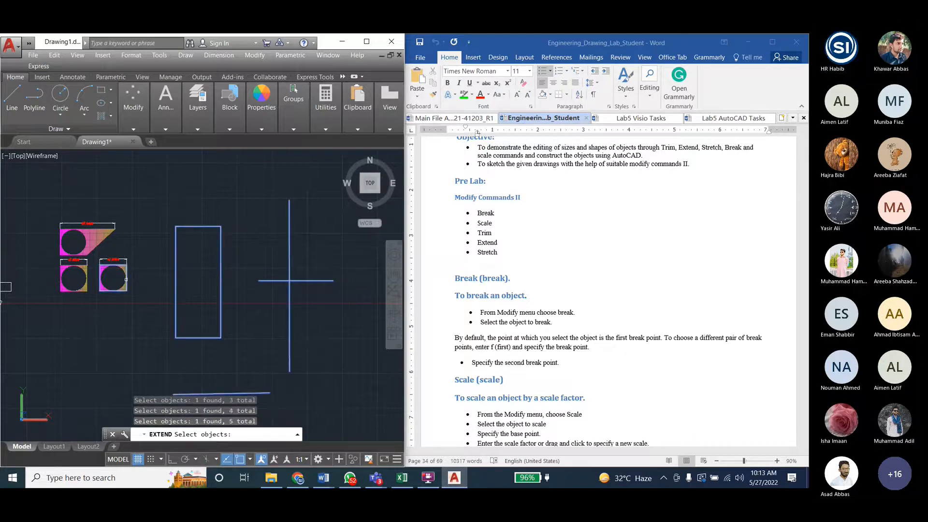
click(124, 281)
key(Return)
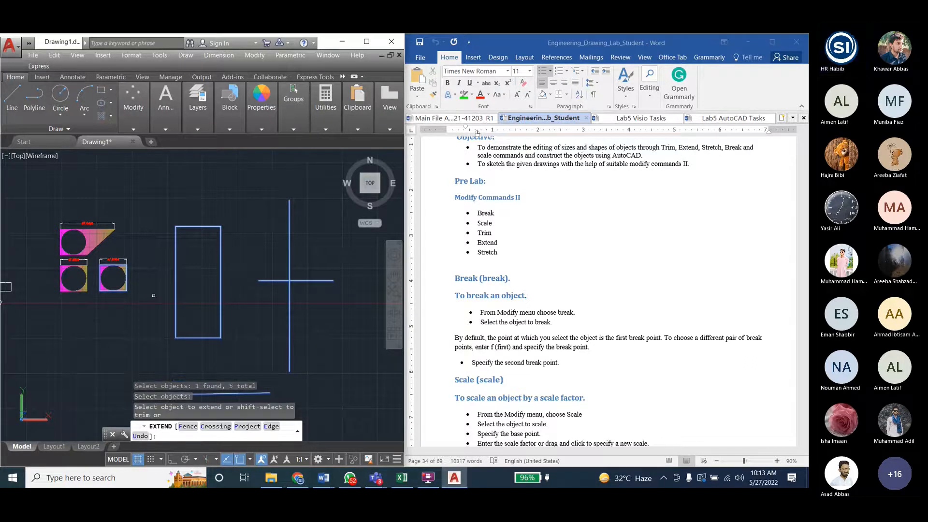
- Extend the horizontal line's near end to the rectangle's closest vertical edge
click(269, 280)
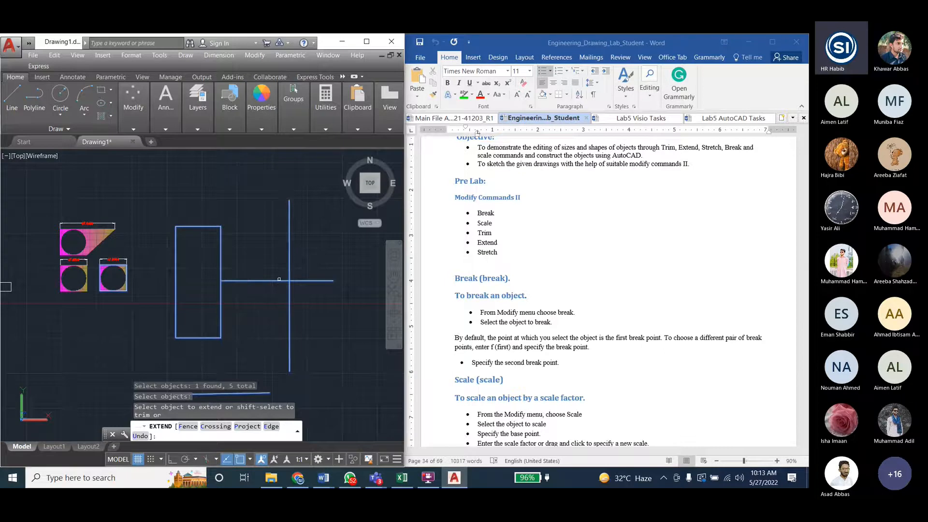
click(222, 282)
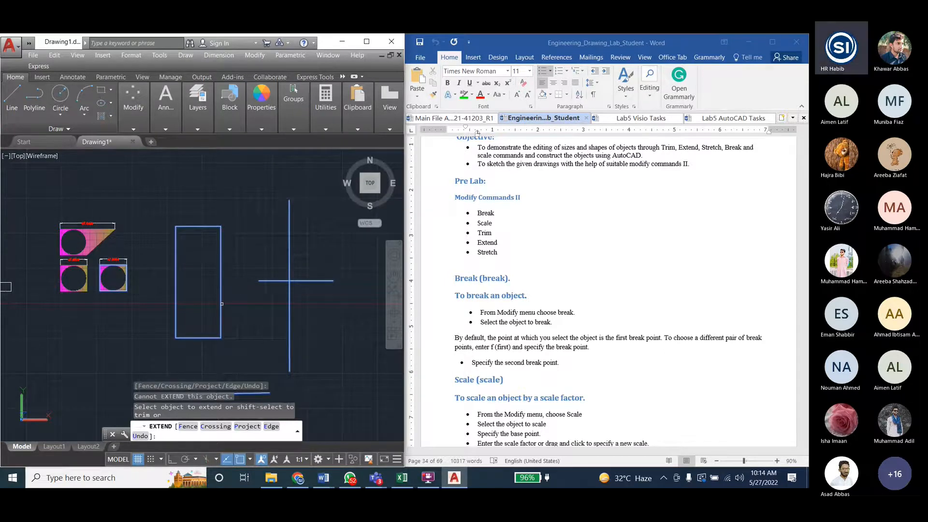
click(273, 279)
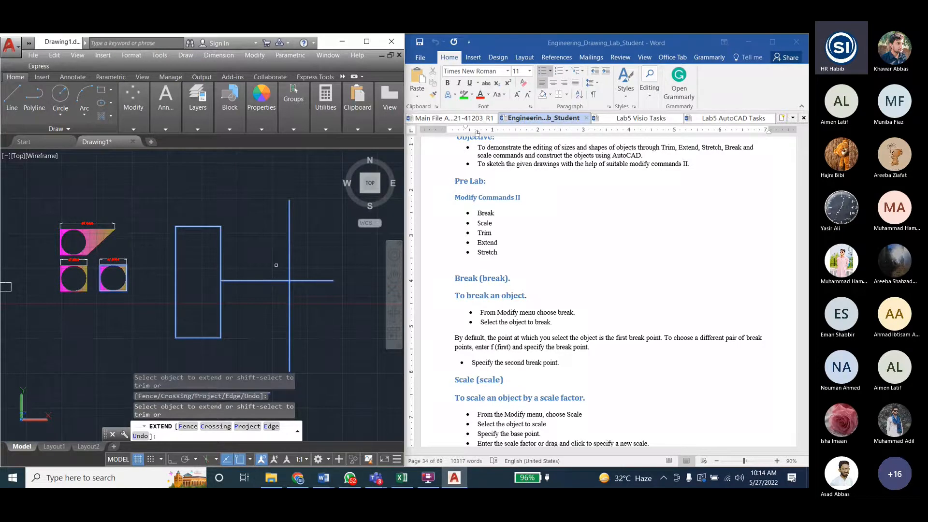
- Try to extend the vertical line, the separate lower line and the copied figure's outline
click(297, 212)
scroll(291, 219, down, 2)
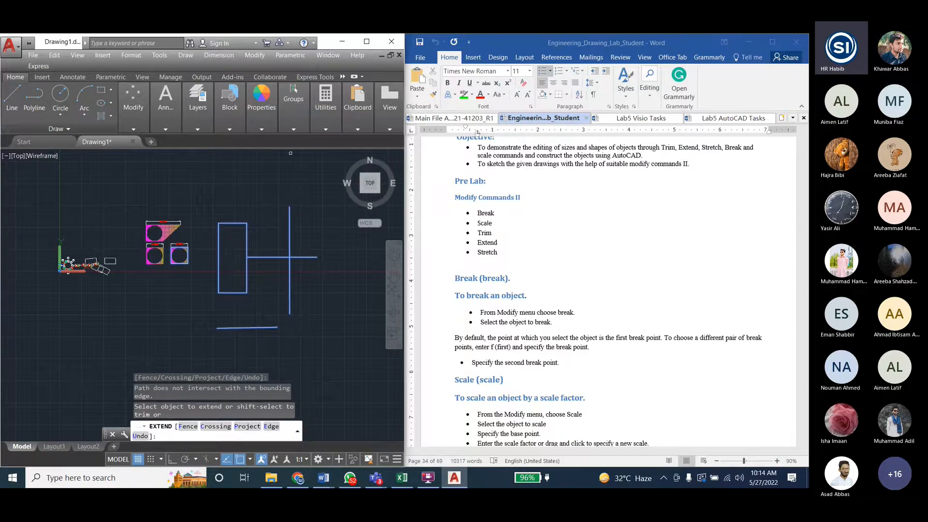
click(243, 328)
click(185, 249)
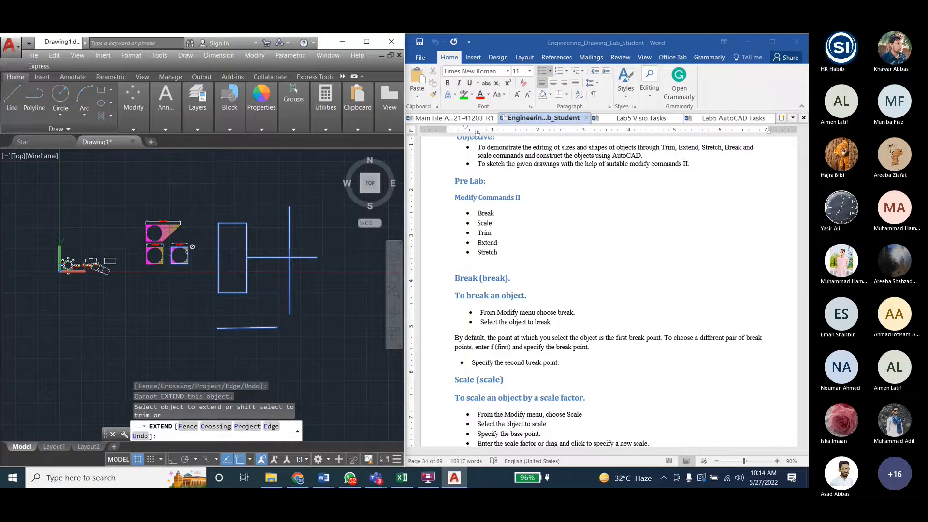
- Extend the lower original figure's dimension to the near edge of the copied figure
scroll(191, 248, up, 4)
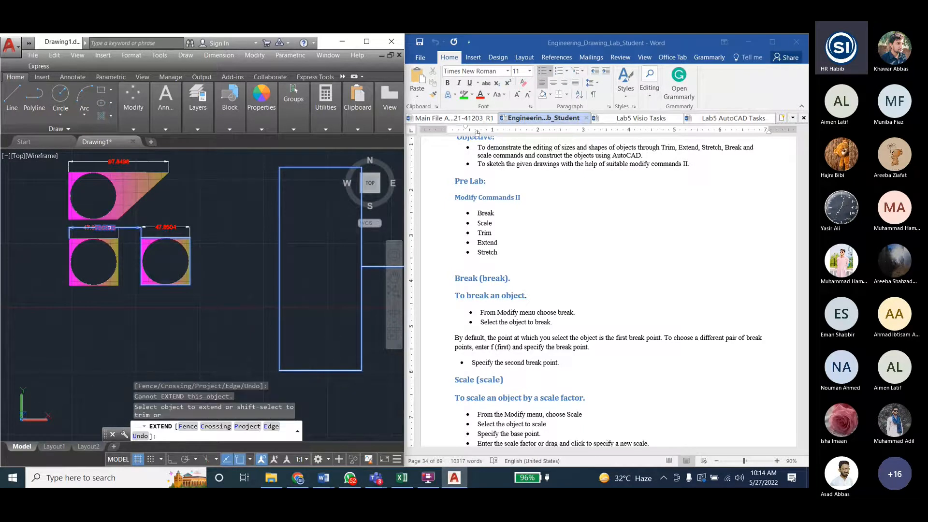
click(104, 227)
click(100, 227)
scroll(135, 226, up, 3)
scroll(160, 242, down, 4)
- Extend the stretched figure's dimension successively to the rectangle's near edge, its far edge and the vertical line
click(177, 244)
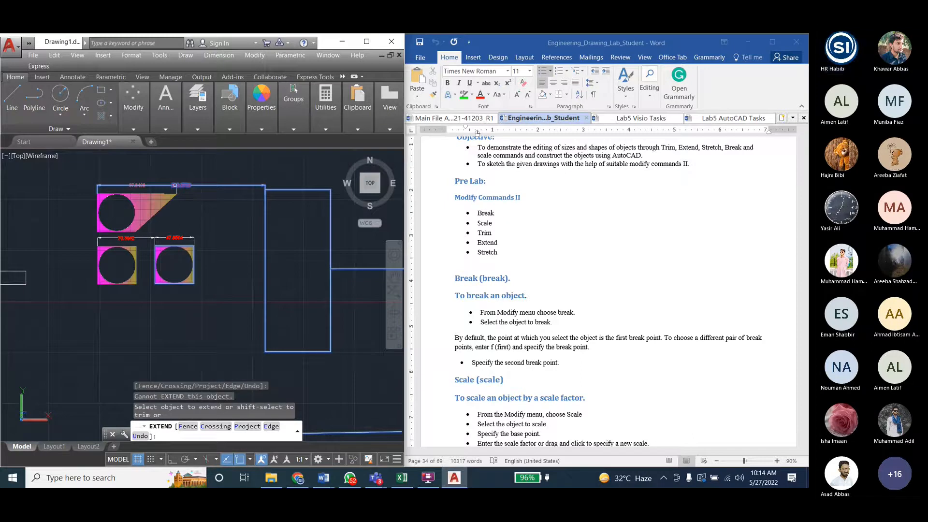
scroll(250, 192, up, 3)
scroll(273, 184, down, 2)
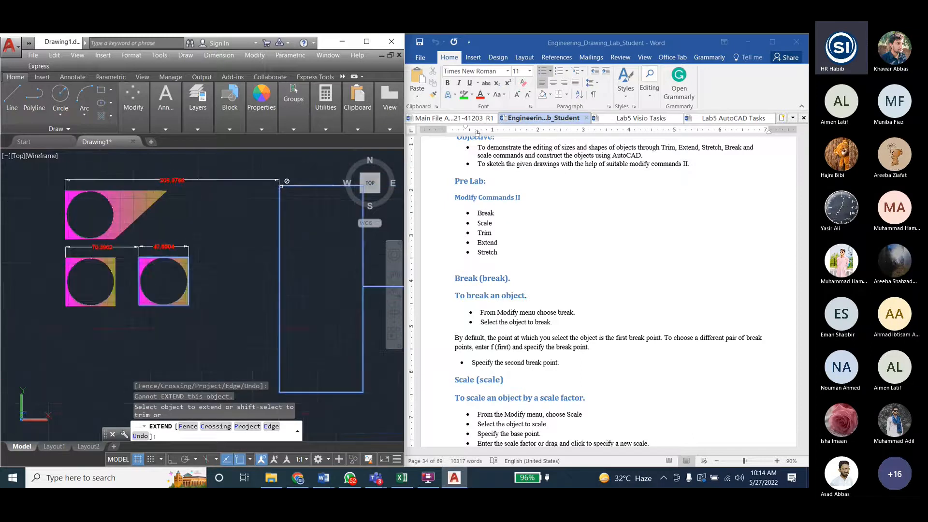
scroll(269, 183, down, 2)
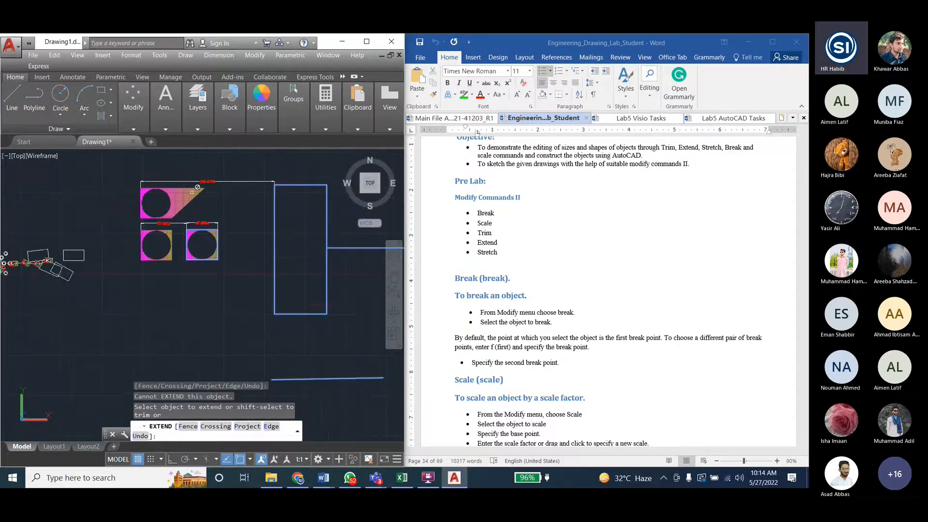
click(271, 182)
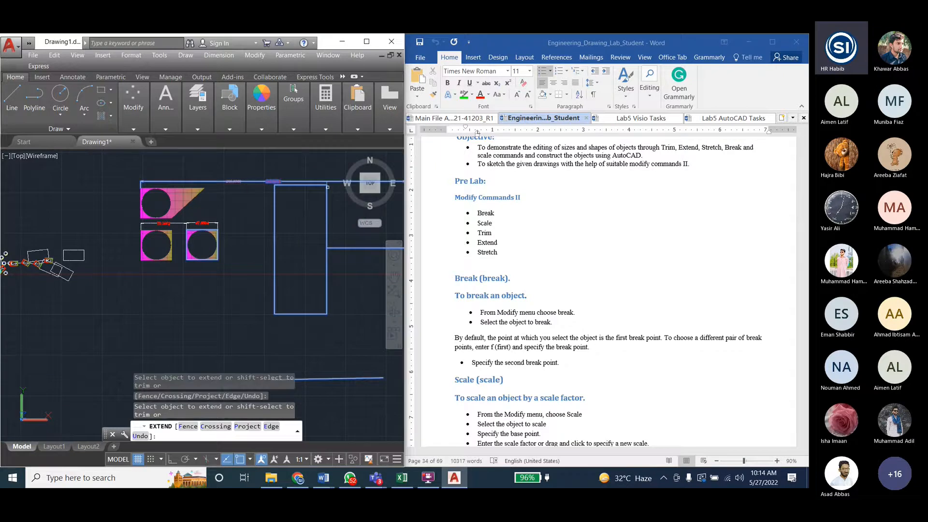
click(327, 187)
scroll(182, 206, down, 4)
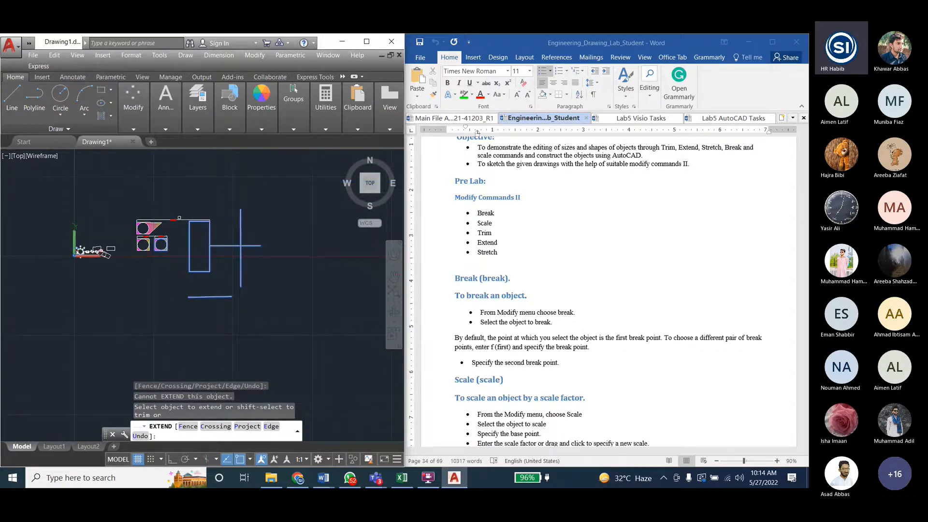
click(175, 220)
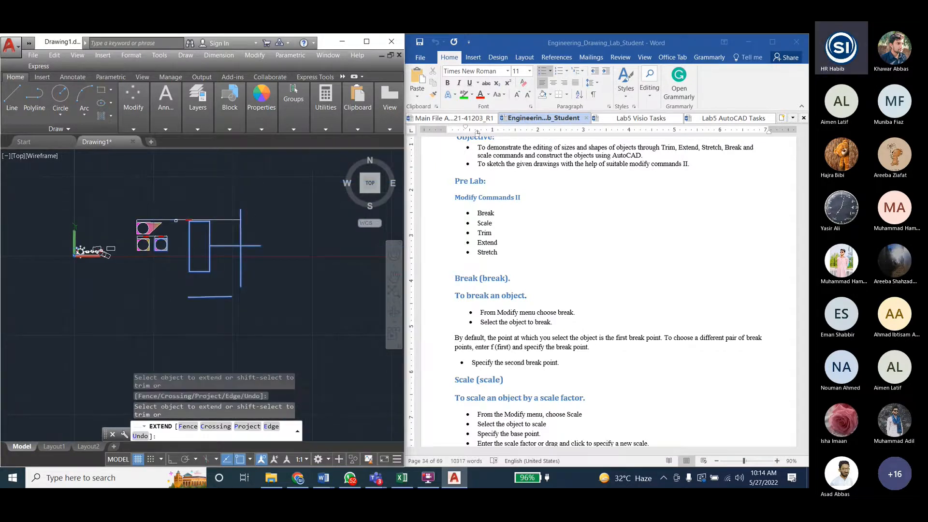
- Extend the copied figure's dimension to the vertical line and the lower original figure's dimension to the rectangle's far edge
scroll(214, 229, up, 5)
click(276, 198)
scroll(289, 197, down, 2)
click(149, 229)
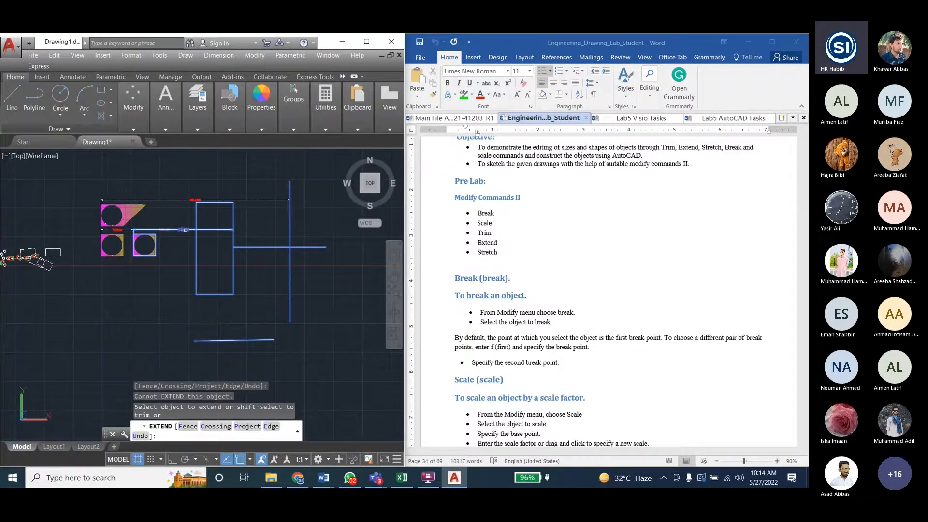
click(185, 230)
click(154, 229)
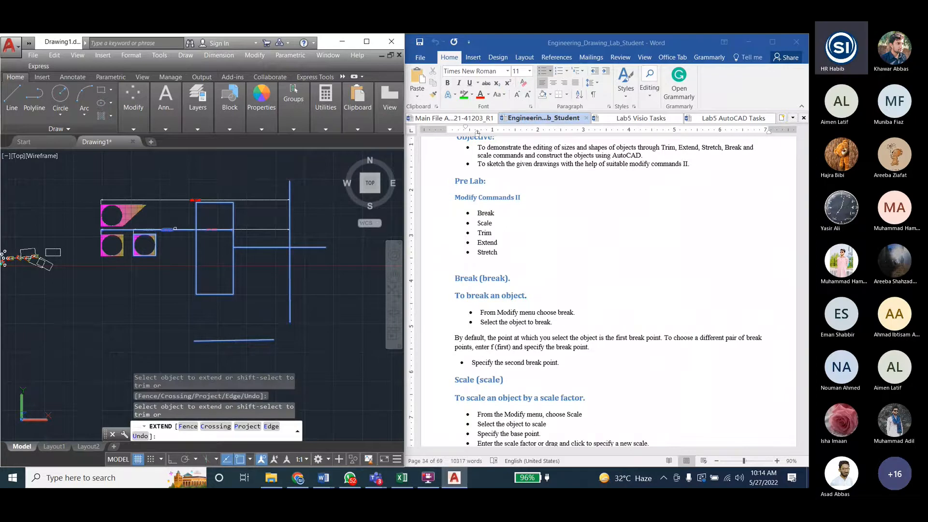
click(175, 229)
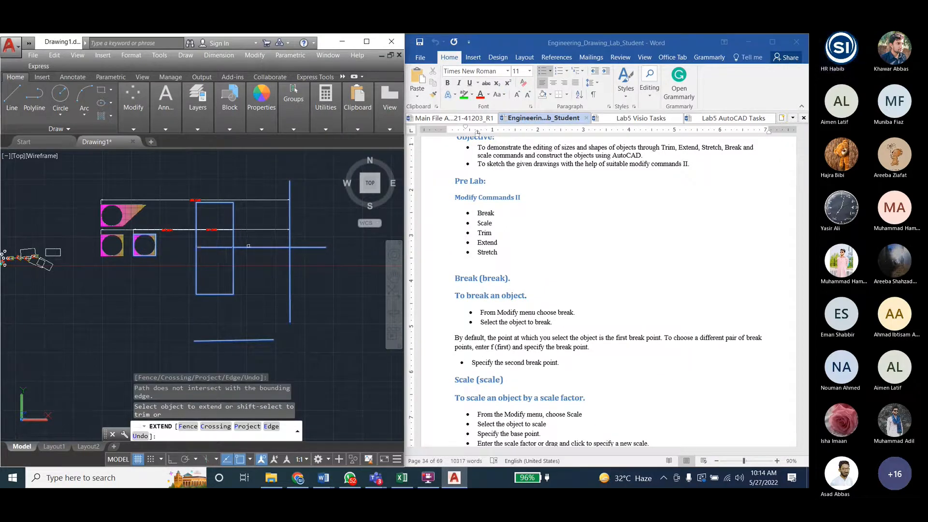
- Extend the horizontal line across the rectangle and through the copied figure to that figure's far edge
click(247, 248)
click(158, 249)
click(159, 248)
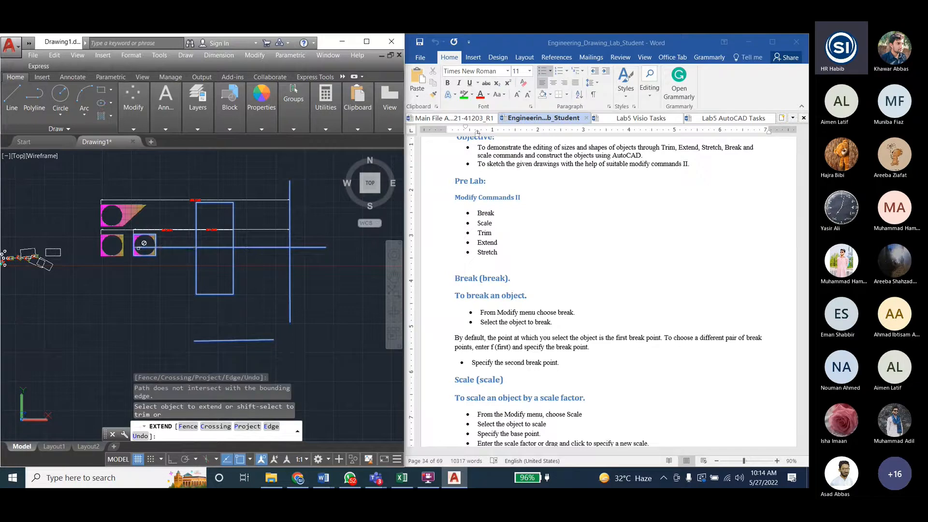
click(138, 248)
scroll(144, 247, up, 5)
click(172, 248)
click(175, 249)
click(183, 247)
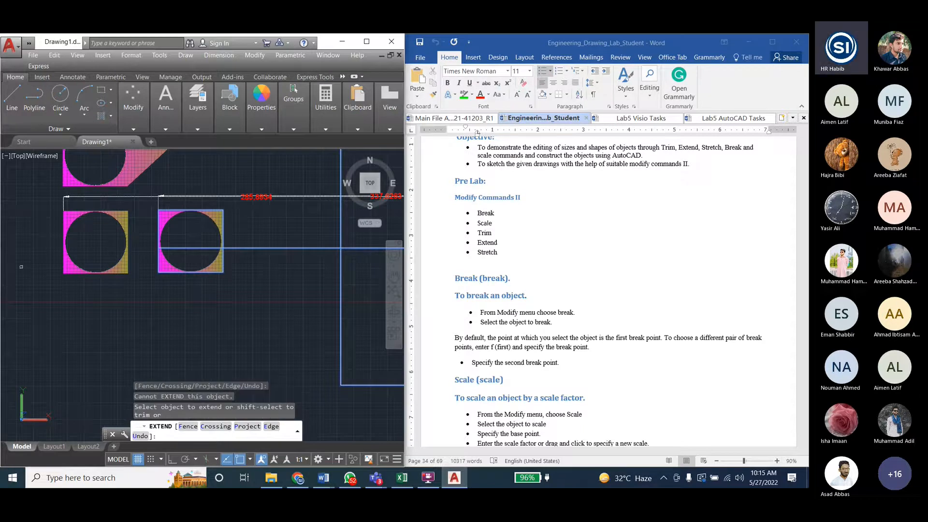
- Try to extend the vertical line's lower end, and end the Extend command
scroll(145, 248, down, 3)
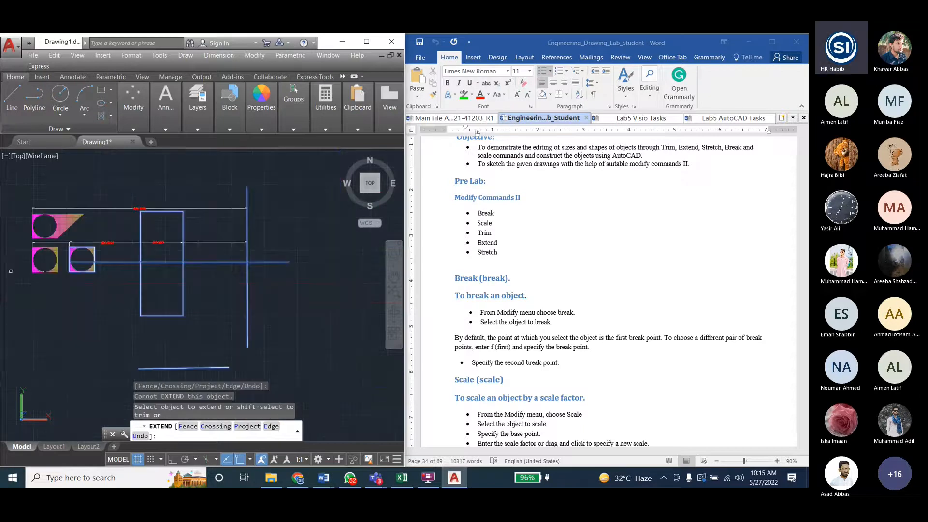
click(248, 278)
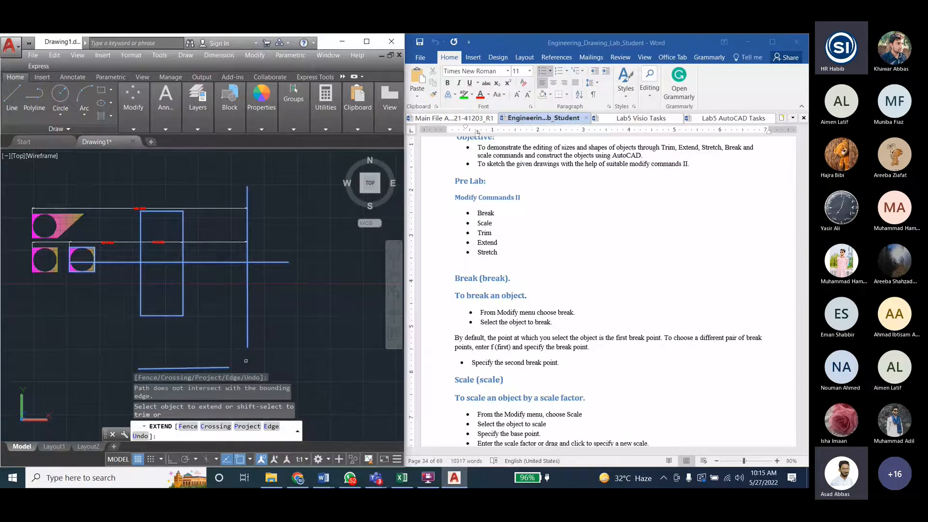
key(Escape)
key(Escape)
key(Escape)
- Stretch the vertical line's lower endpoint straight down past the level of the separate lower line
scroll(222, 352, down, 2)
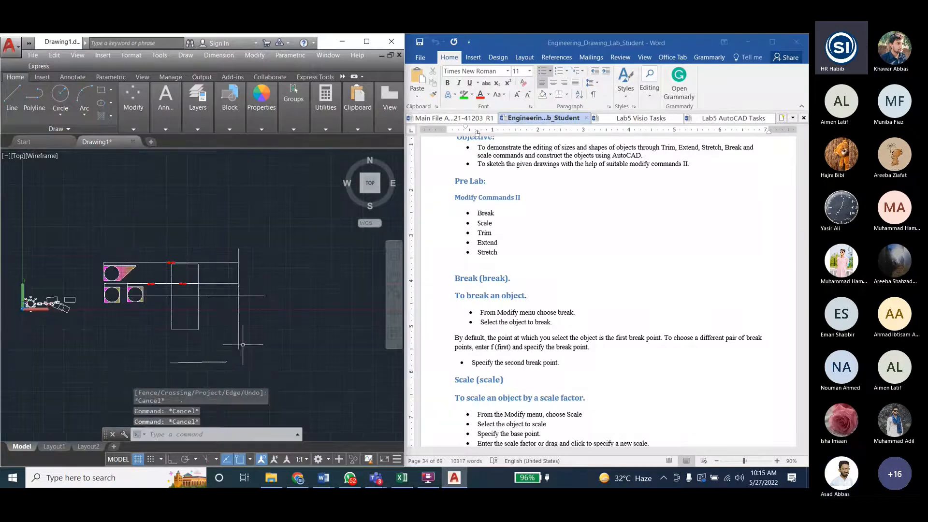
scroll(240, 344, up, 5)
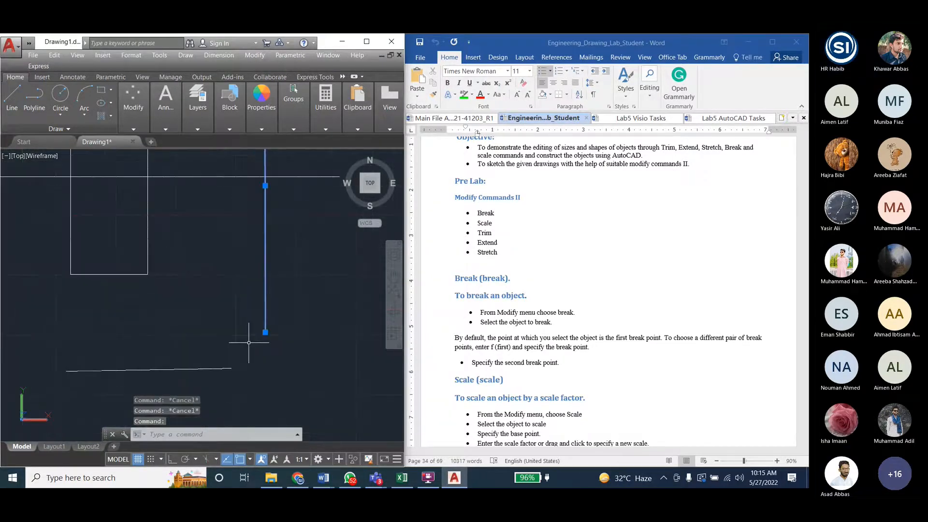
click(265, 331)
click(264, 332)
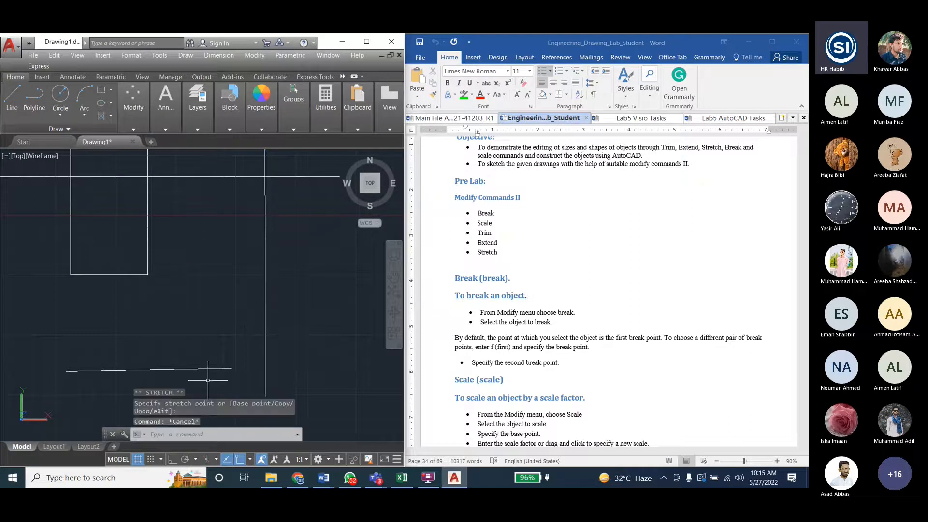
- Extend the lower line to meet the vertical line, using both lines as boundary edges, and end the command
click(254, 55)
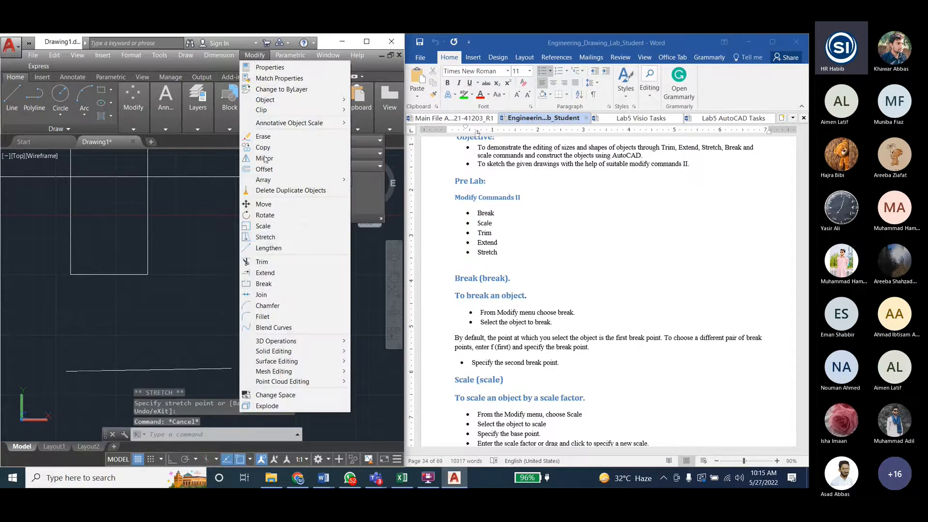
click(264, 273)
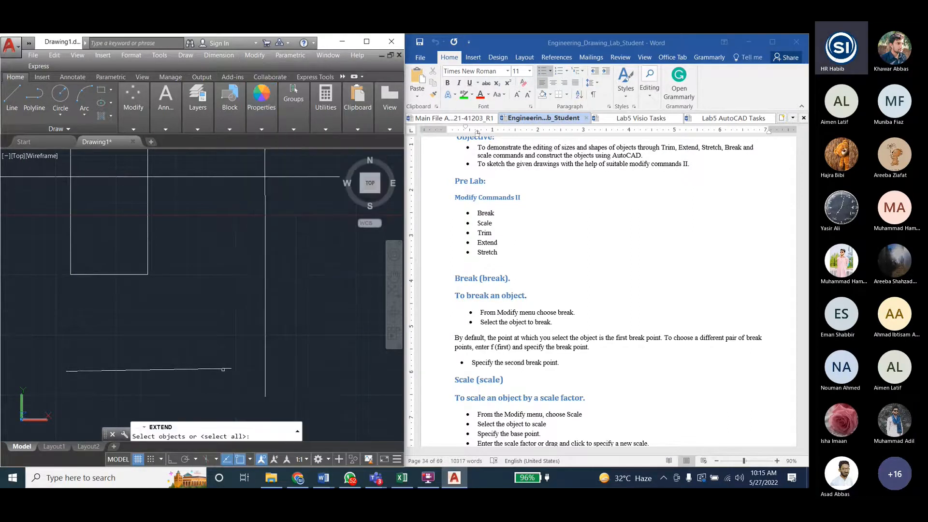
click(222, 369)
click(265, 356)
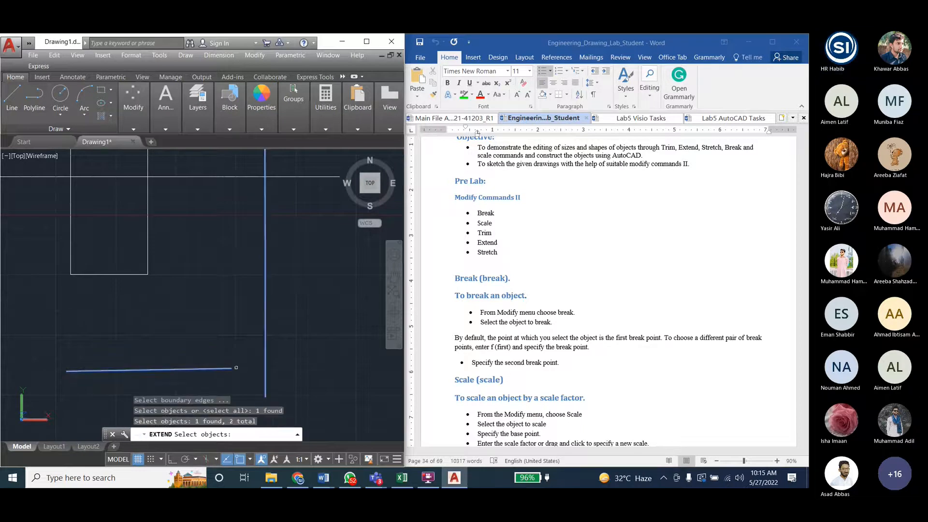
click(224, 368)
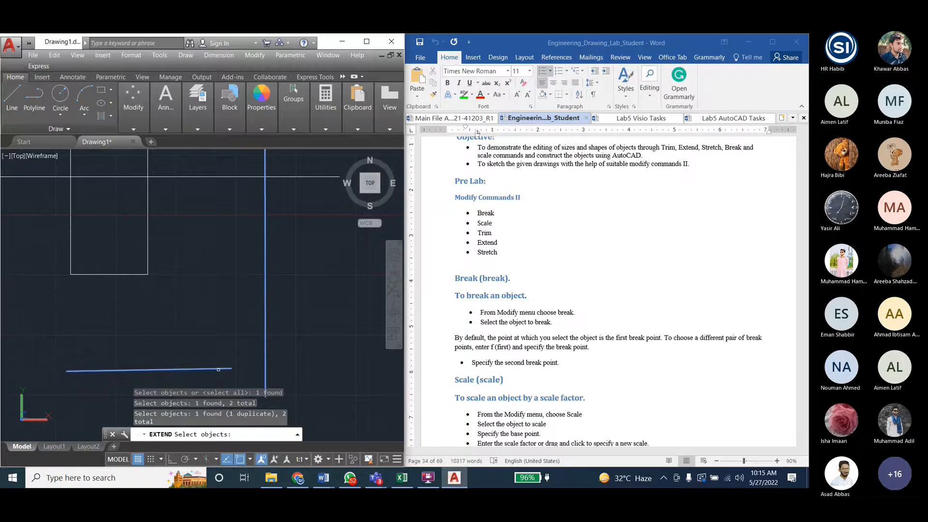
scroll(171, 371, down, 2)
key(Return)
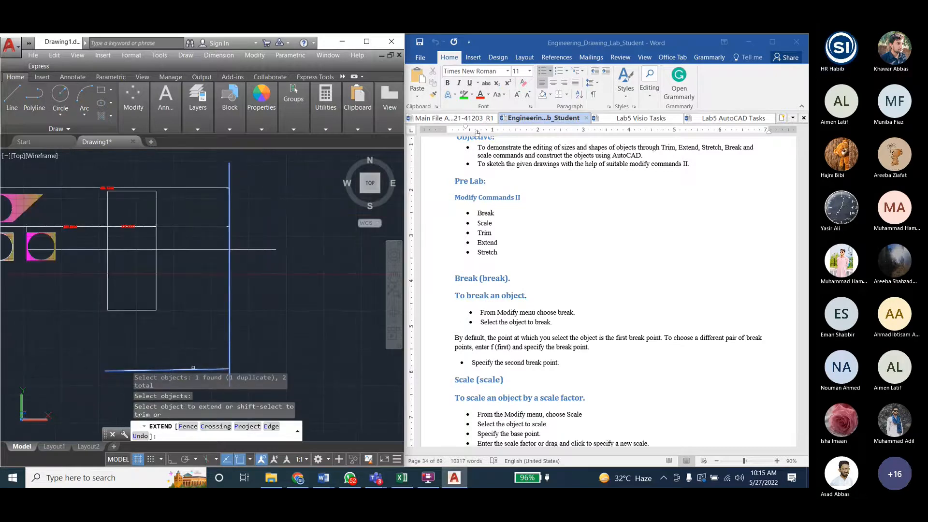
click(194, 369)
key(Escape)
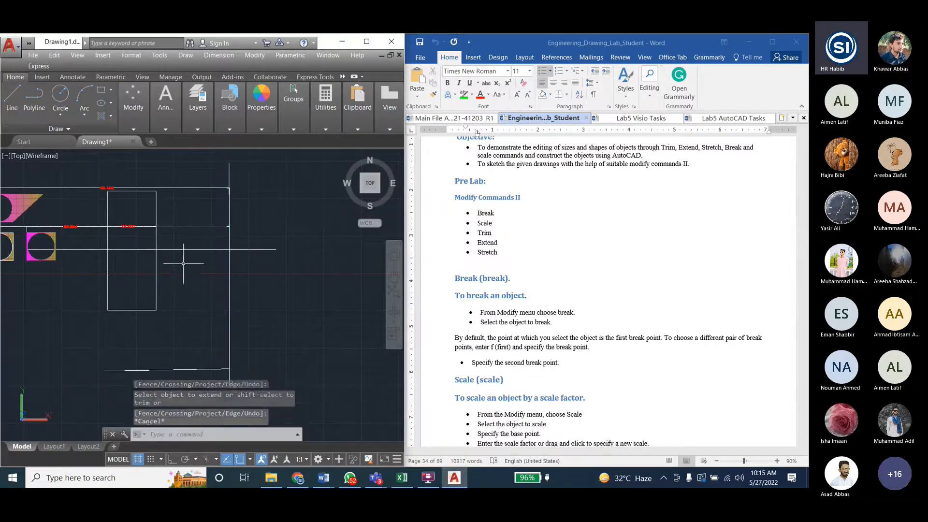
key(Escape)
key(Escape)
scroll(179, 266, down, 2)
scroll(174, 271, up, 1)
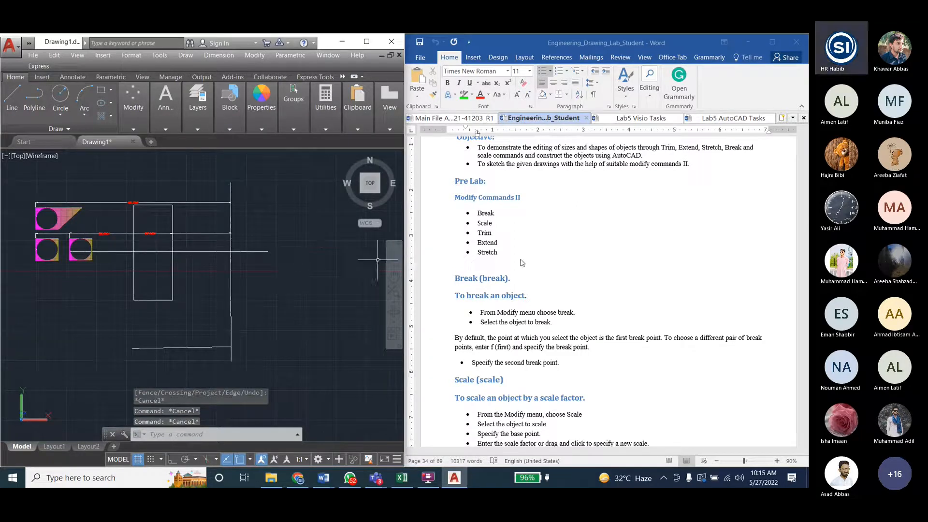
- Switch to the lab manual in Word and point out Extend, Scale and Trim in the Modify Commands II list
click(485, 242)
drag(492, 223, 478, 224)
click(481, 233)
scroll(170, 278, down, 2)
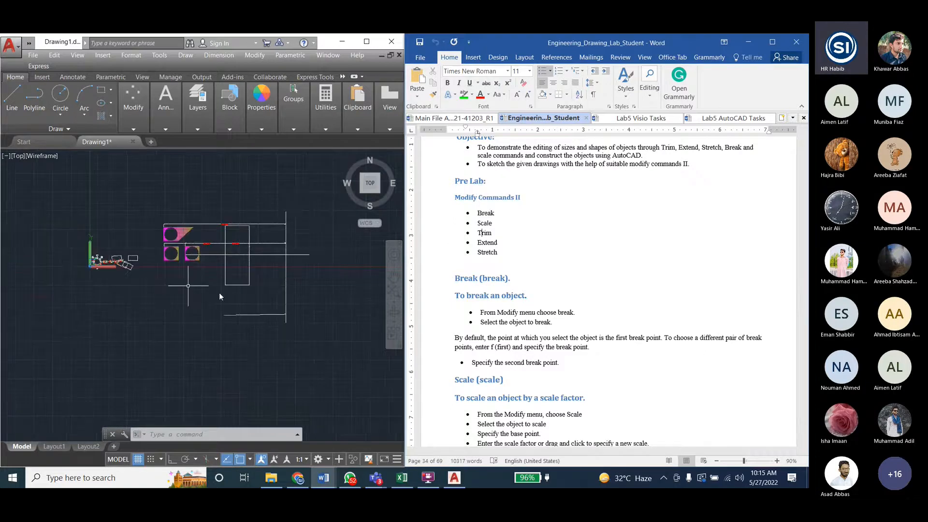
scroll(112, 256, up, 4)
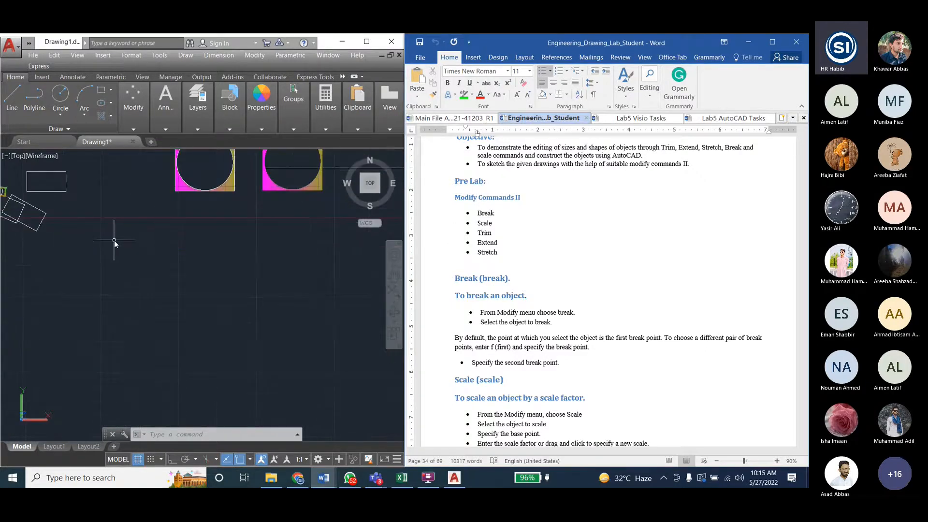
scroll(114, 239, down, 4)
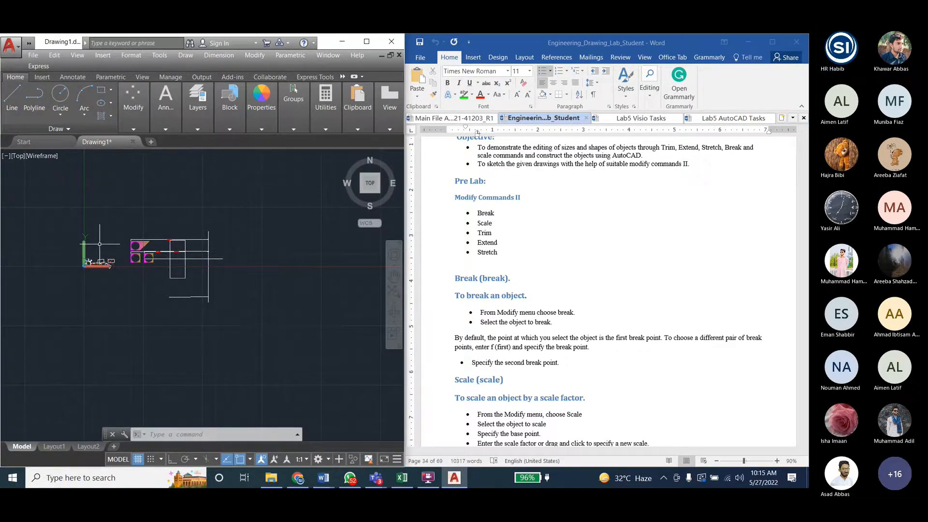
key(Escape)
scroll(100, 244, up, 6)
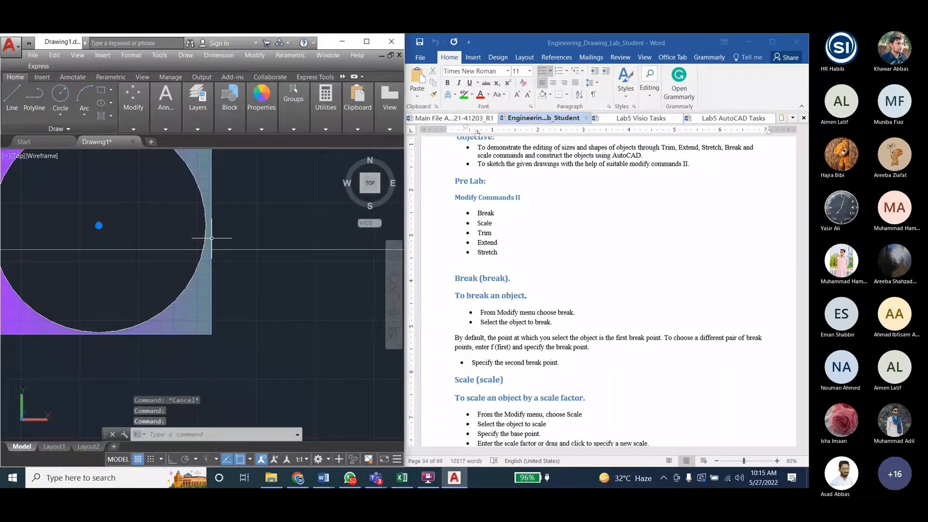
scroll(212, 237, down, 5)
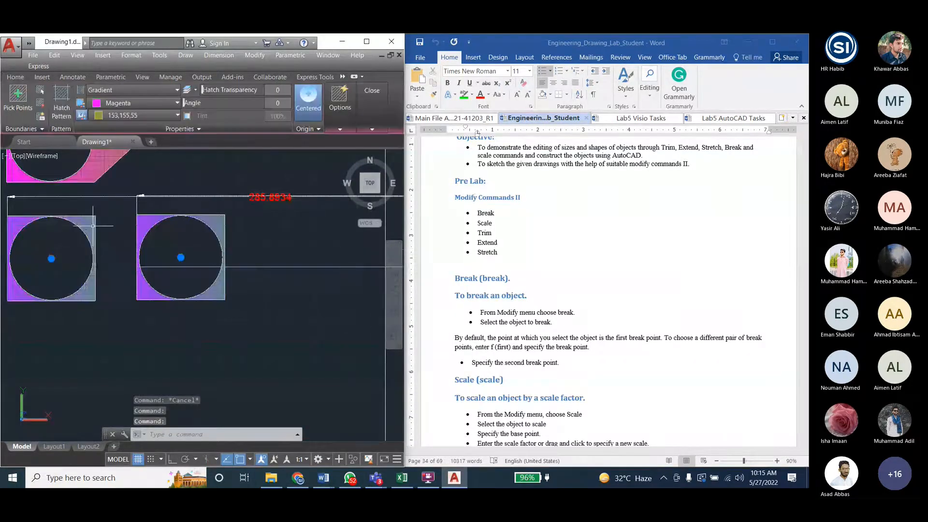
key(Escape)
key(Escape)
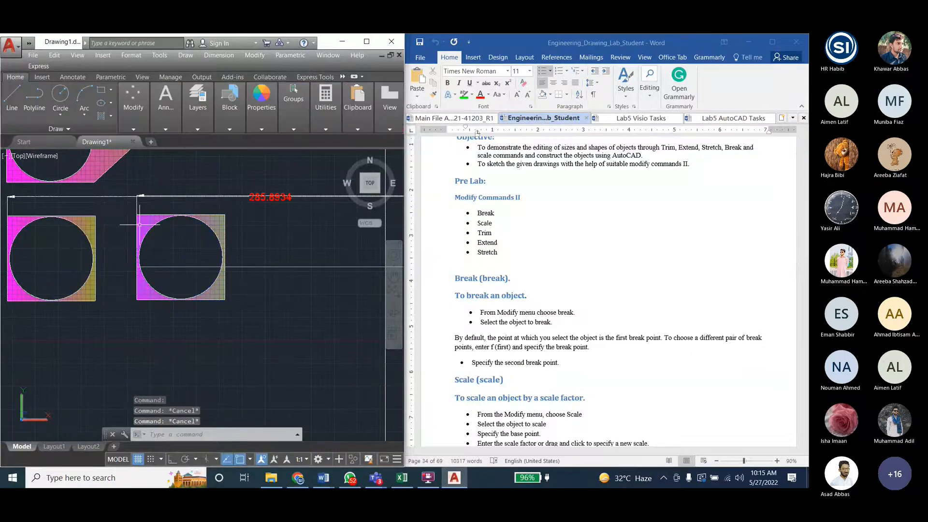
- Draw a rectangle from the existing circle's center and stretch its left side out toward the circle's left edge
scroll(50, 199, down, 5)
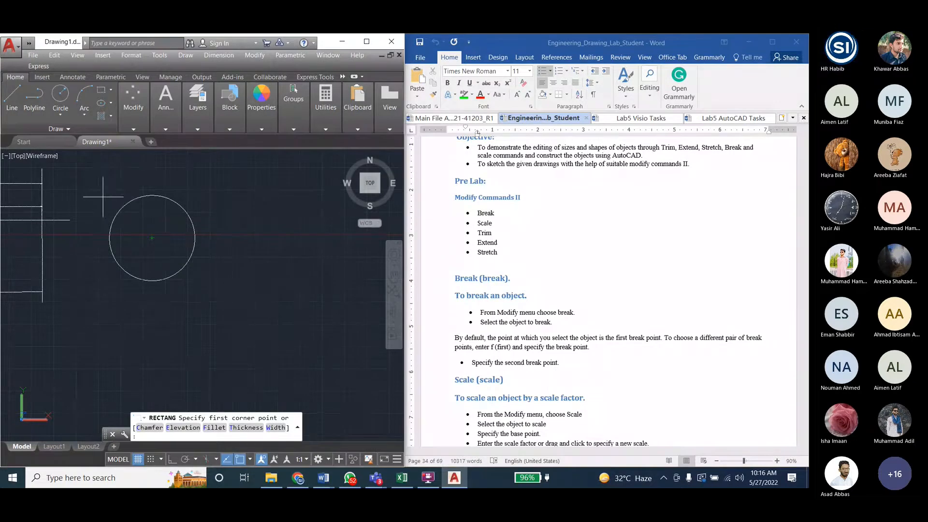
click(152, 238)
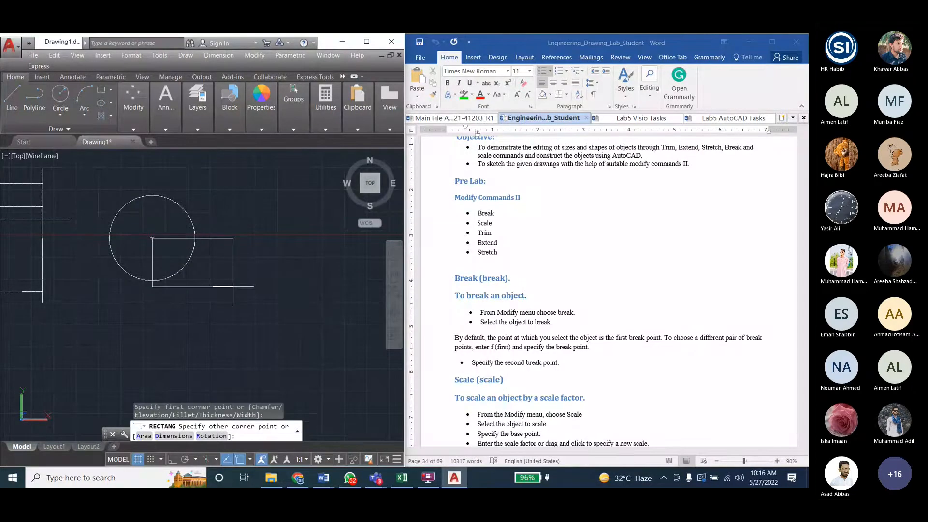
click(243, 300)
click(152, 256)
click(152, 269)
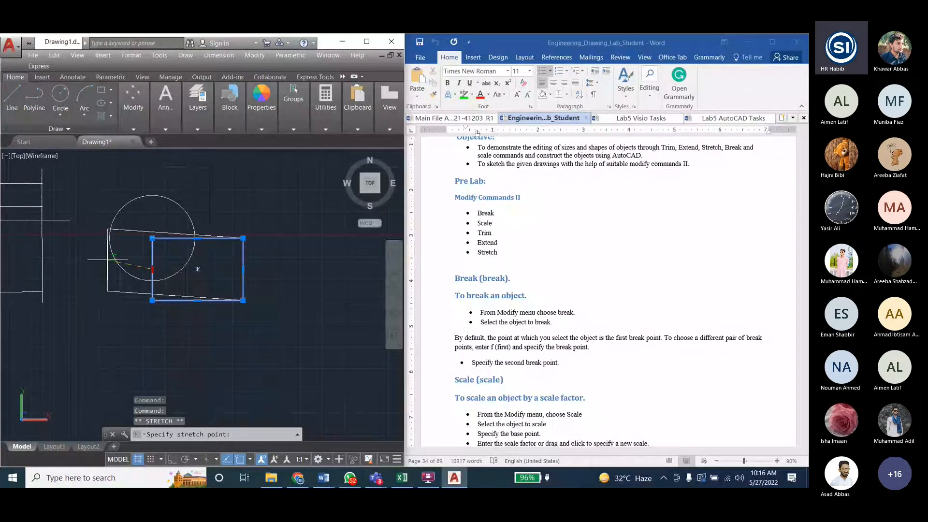
key(F8)
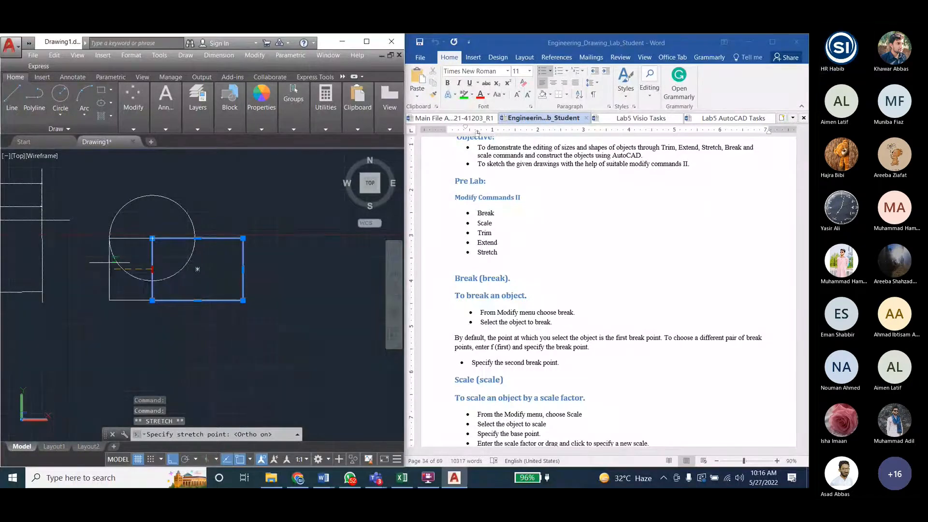
click(115, 263)
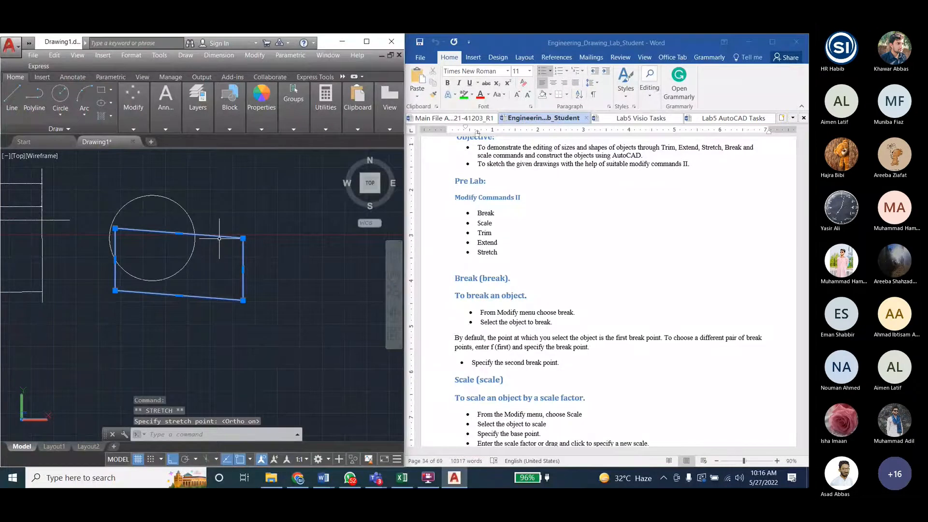
- Erase the stretched rectangle and the circle from the empty area beside the line drawing
key(Delete)
click(101, 89)
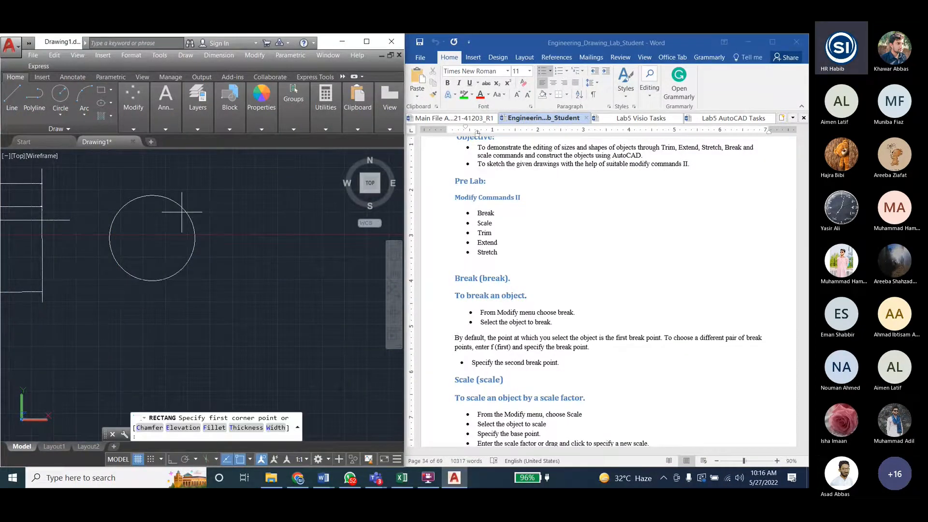
key(Escape)
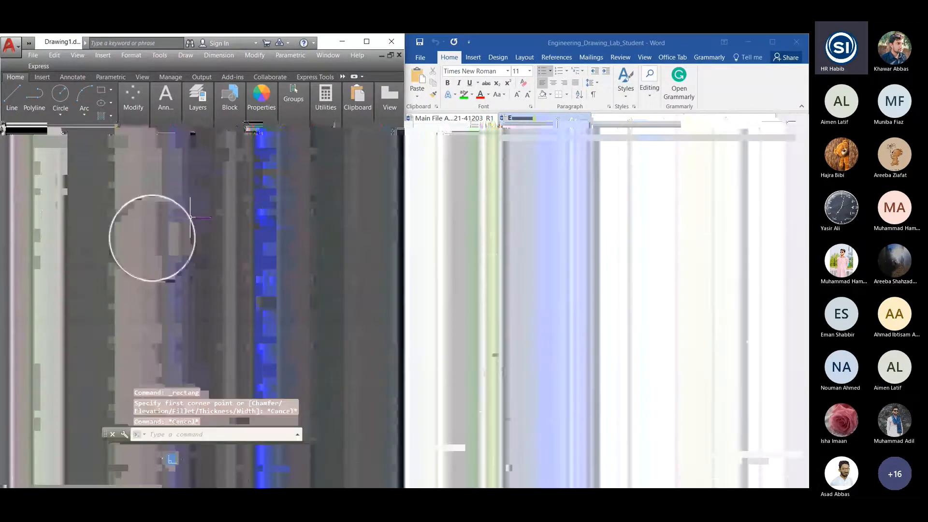
click(191, 217)
key(Delete)
- Draw a new rectangle with a circle of about 125 radius at its center, reaching the upper and lower sides
click(101, 89)
click(131, 225)
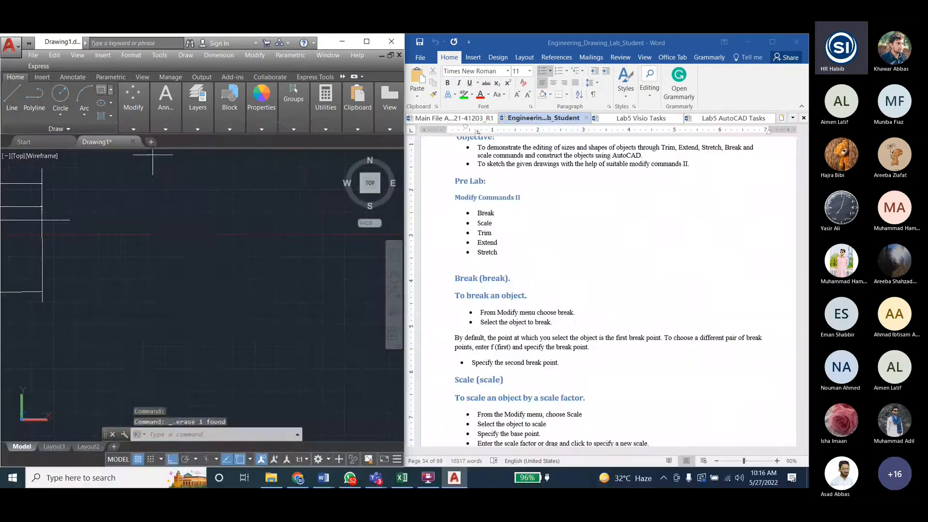
click(250, 314)
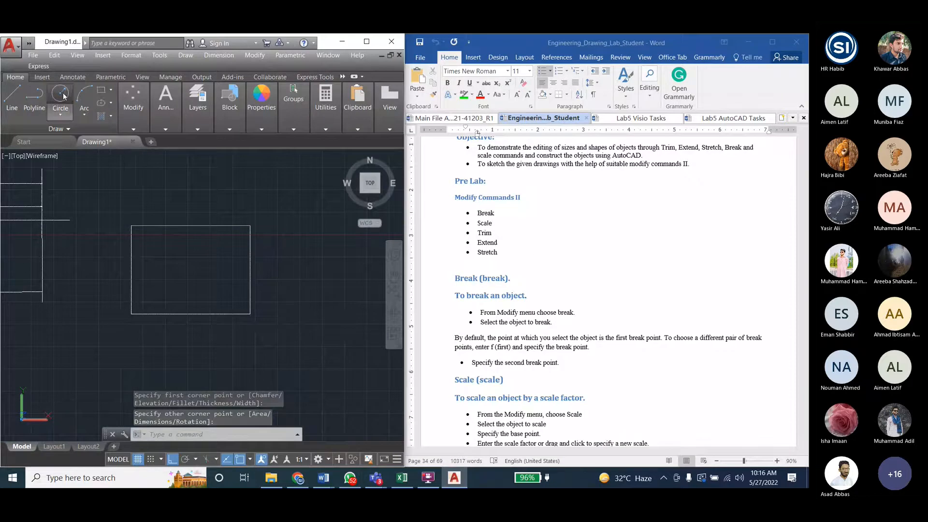
text(c)
key(Return)
click(190, 270)
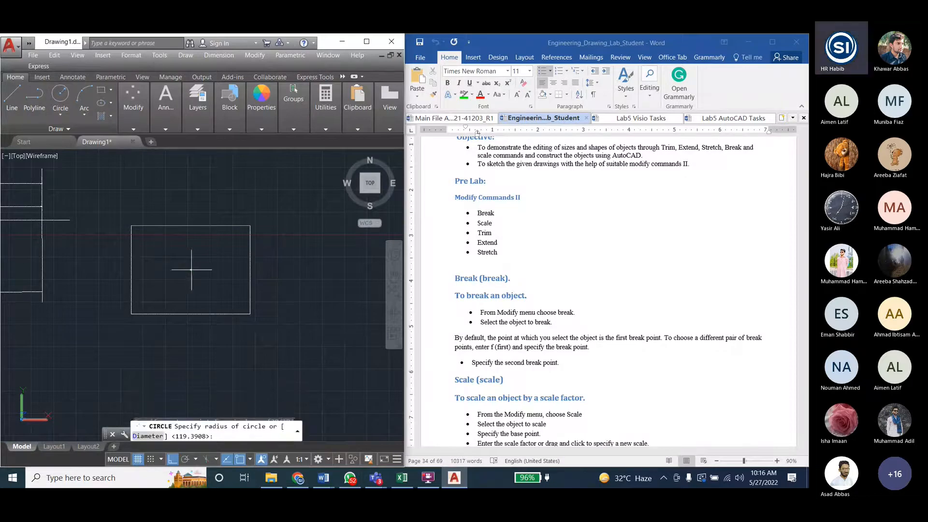
click(233, 303)
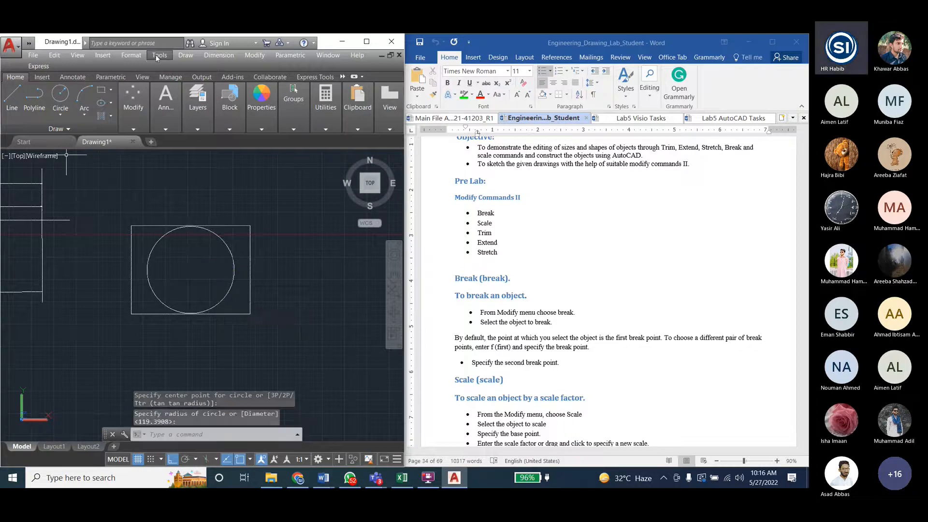
- Fill the area between the rectangle and the circle with a gradient from Blue to 205,32,39
click(160, 55)
click(160, 55)
click(186, 56)
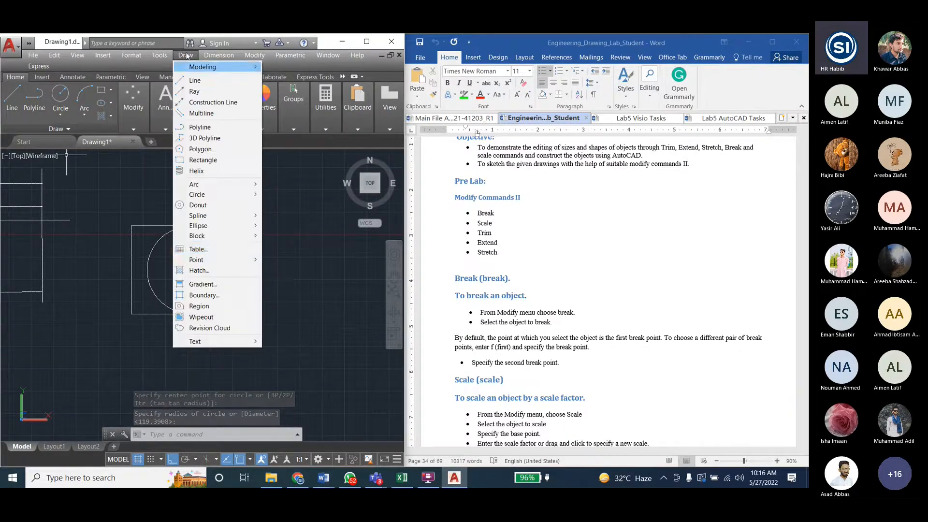
click(194, 284)
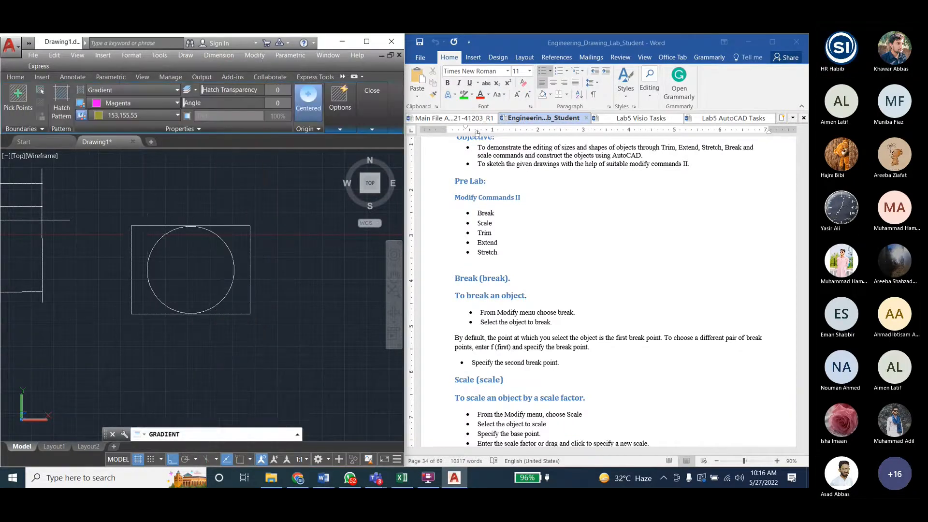
click(159, 232)
click(135, 102)
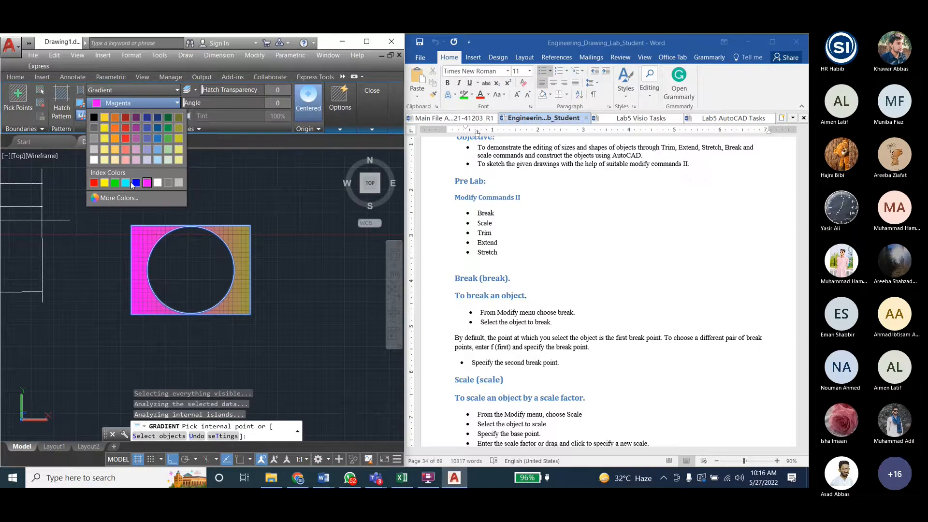
click(135, 183)
key(Escape)
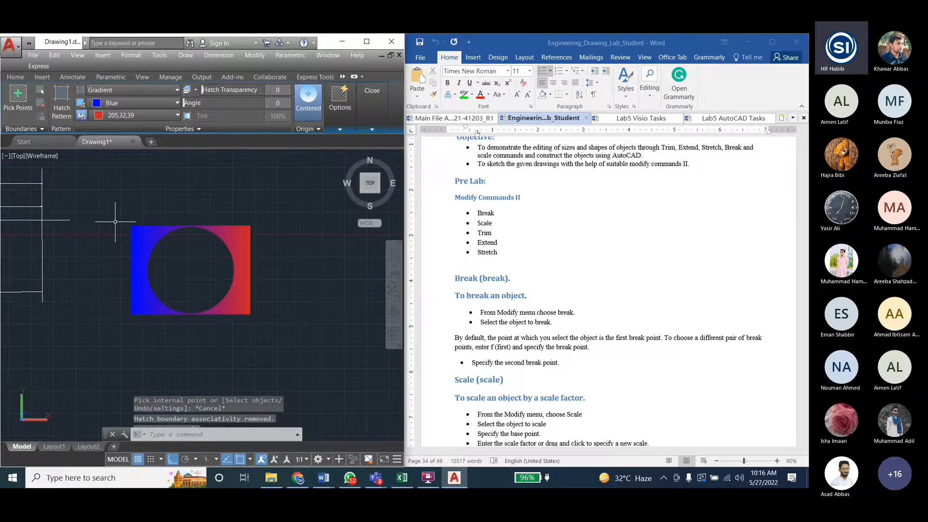
- Group the rectangle, the circle and the gradient fill into one object
scroll(115, 221, down, 1)
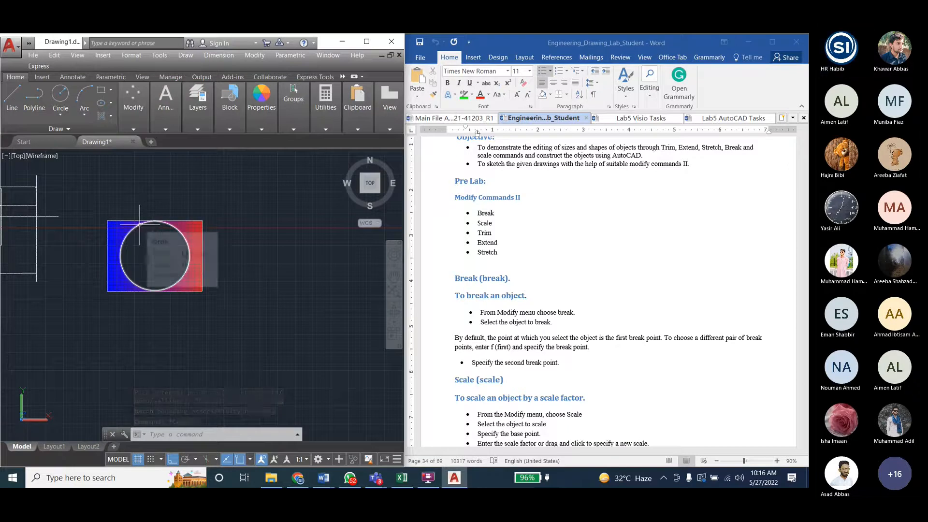
click(101, 211)
click(207, 295)
click(281, 96)
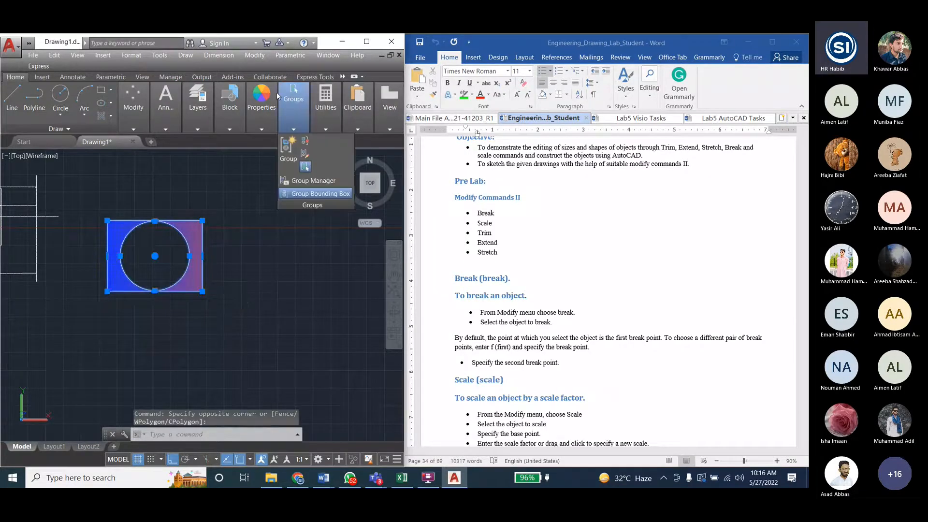
click(289, 147)
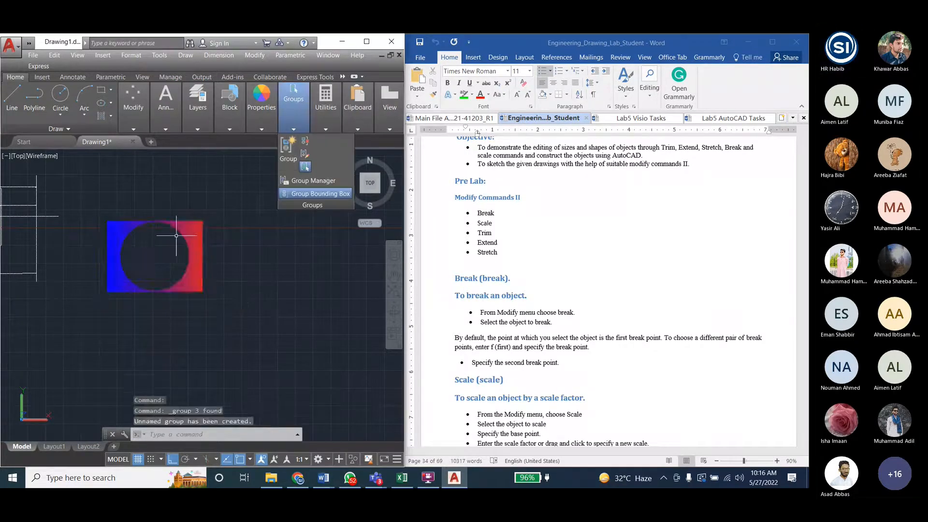
key(Escape)
key(Escape)
- Scale the grouped figure by a factor of 2 about the circle's center
click(210, 56)
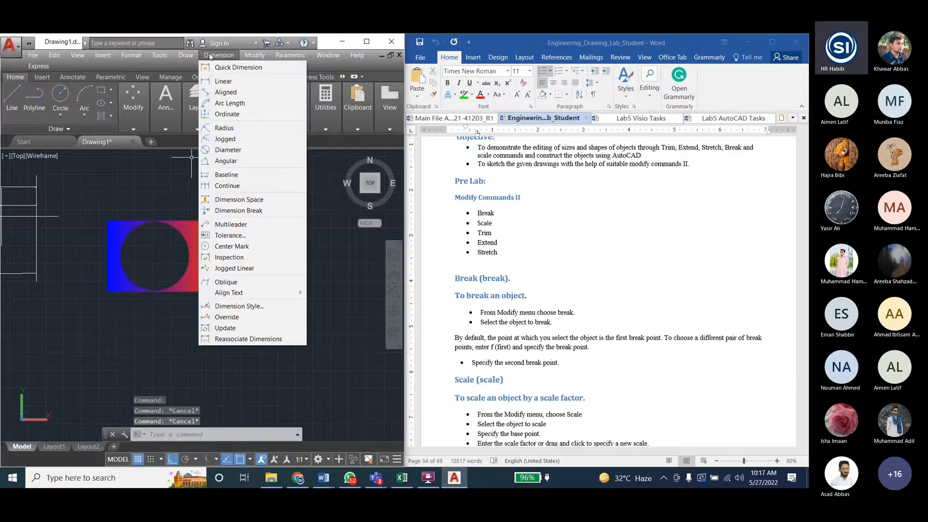
click(261, 227)
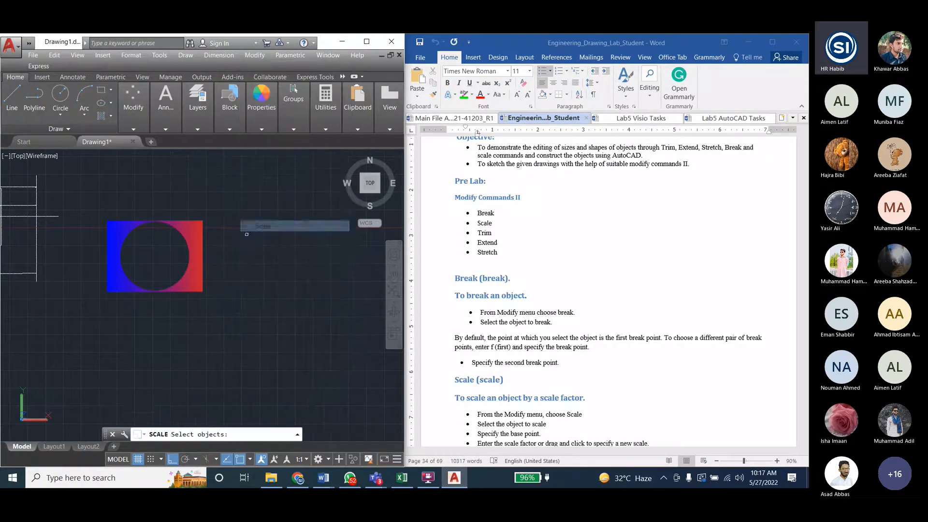
click(200, 241)
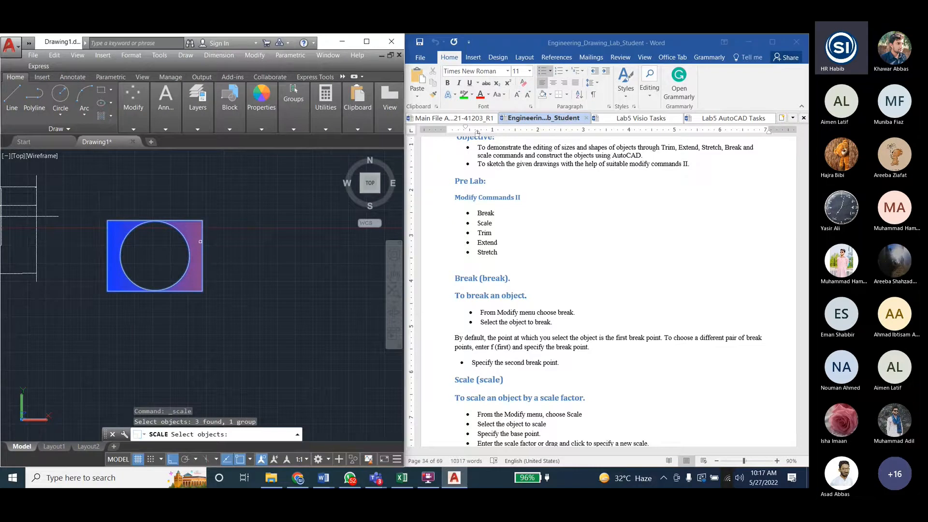
key(Return)
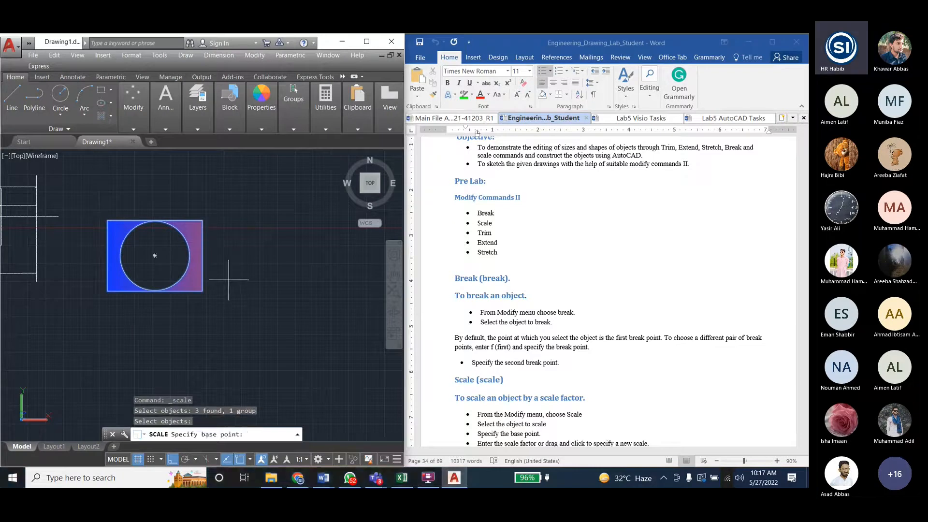
click(155, 255)
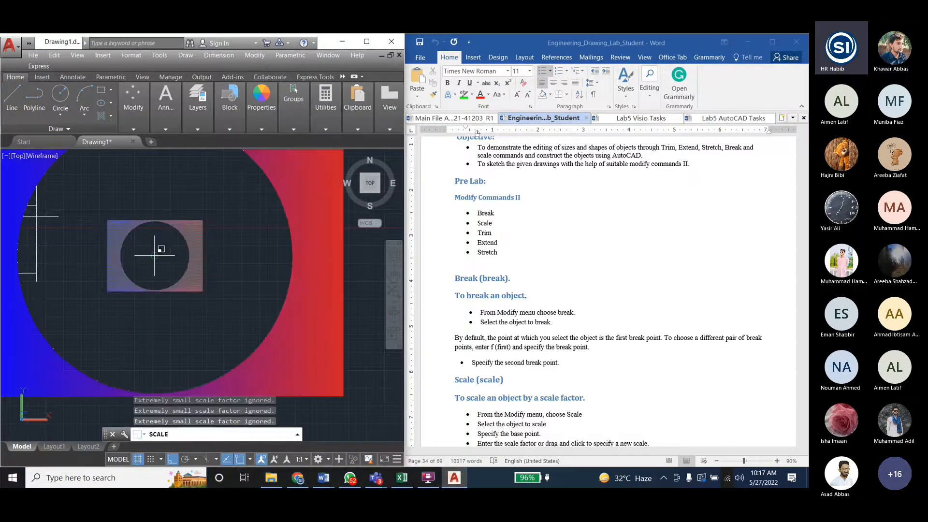
scroll(150, 256, down, 2)
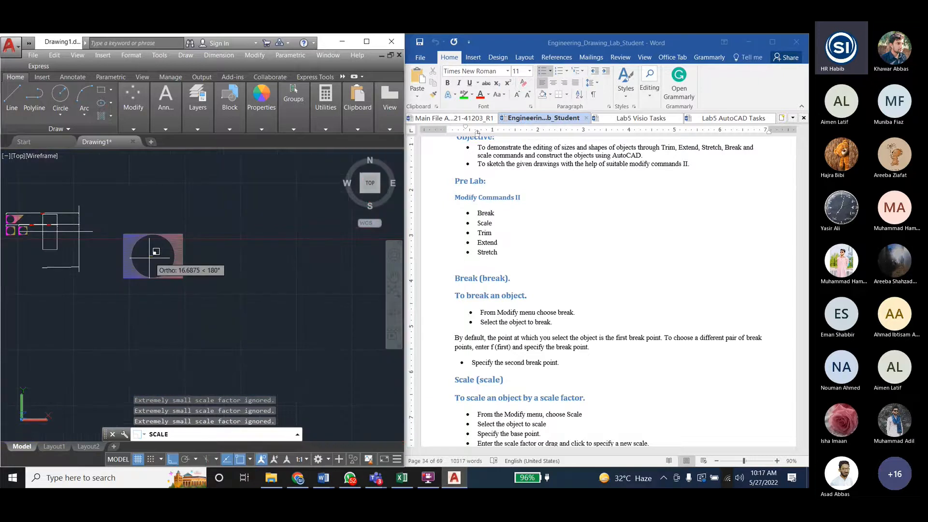
scroll(150, 257, down, 2)
scroll(149, 259, down, 2)
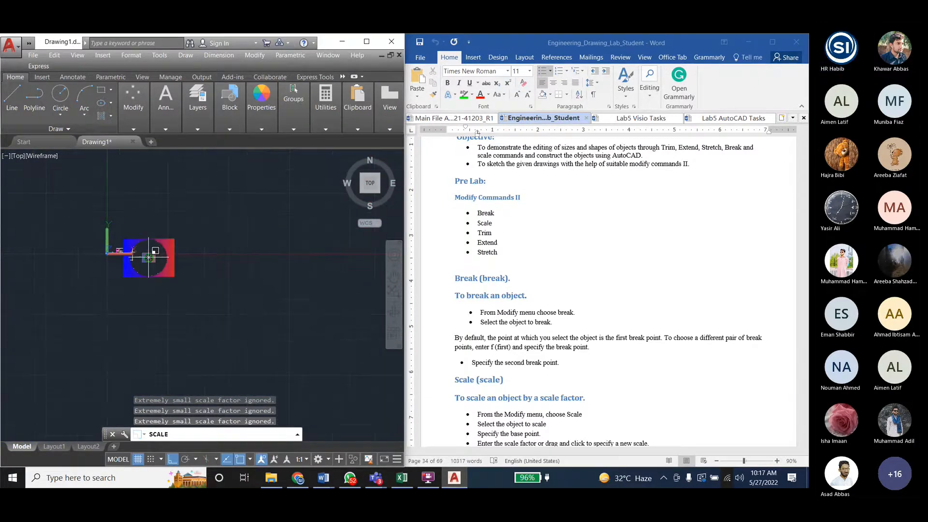
scroll(145, 257, up, 3)
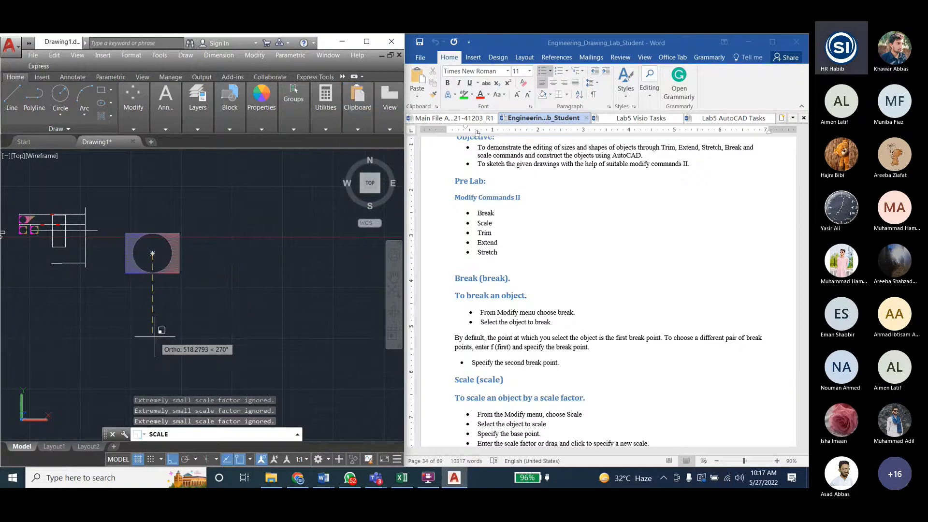
text(2)
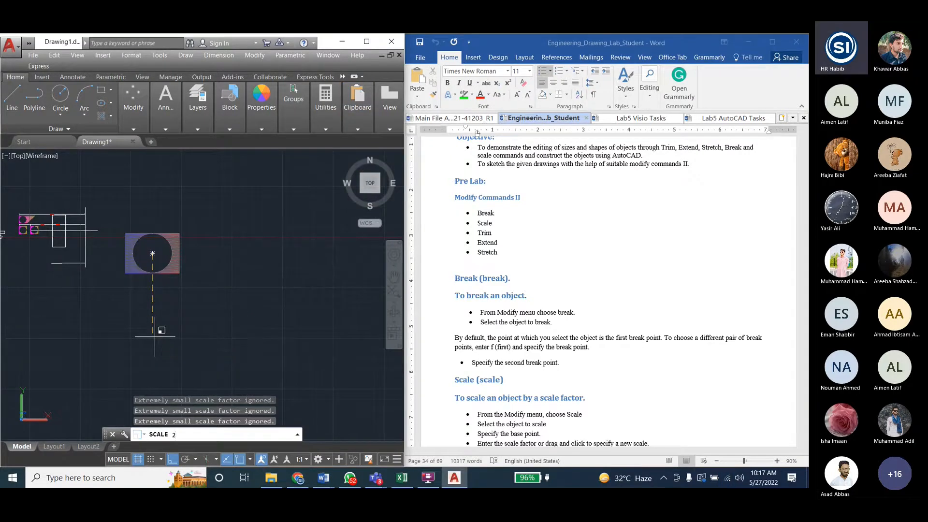
key(Return)
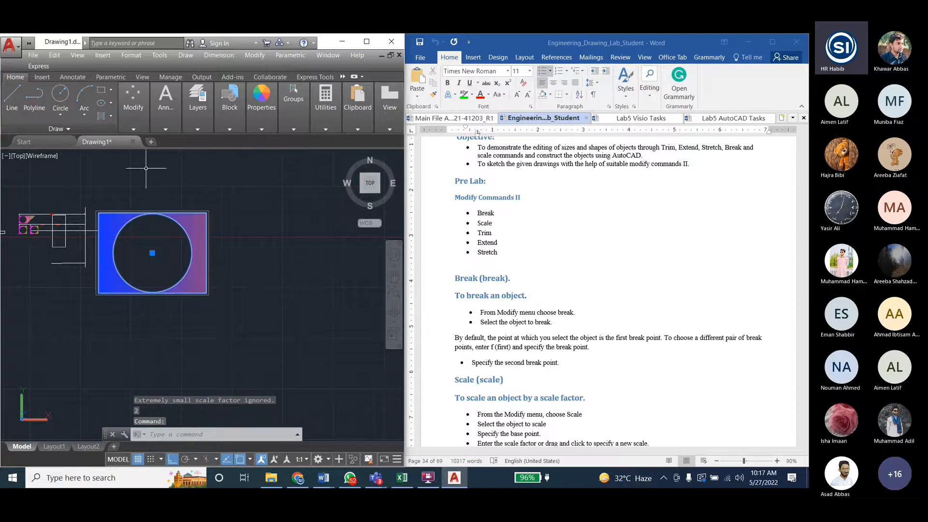
- Scale the grouped figure by a factor of 0.5 about the circle's center and end the command
click(254, 55)
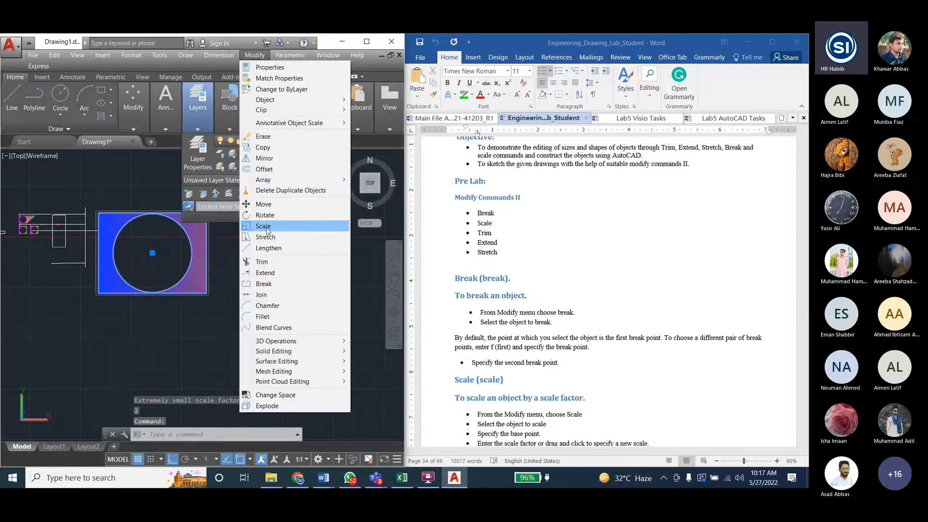
click(266, 226)
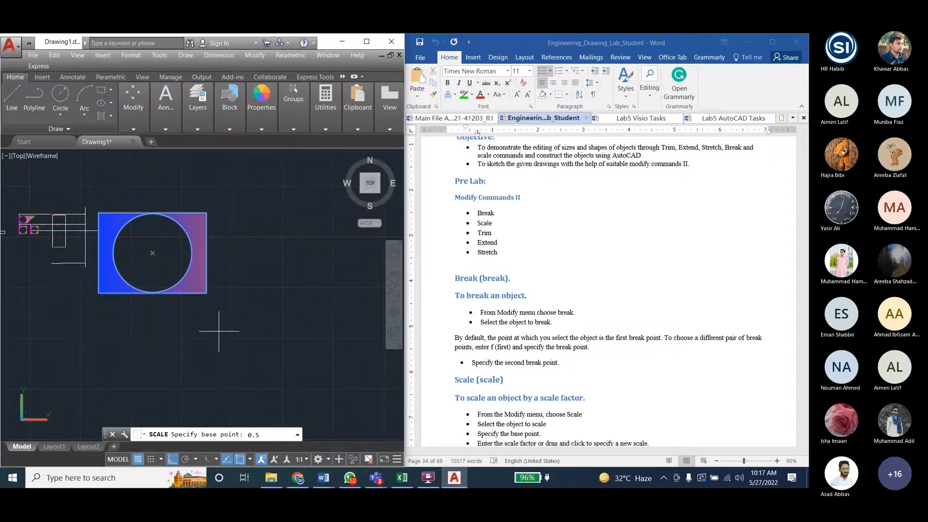
click(255, 55)
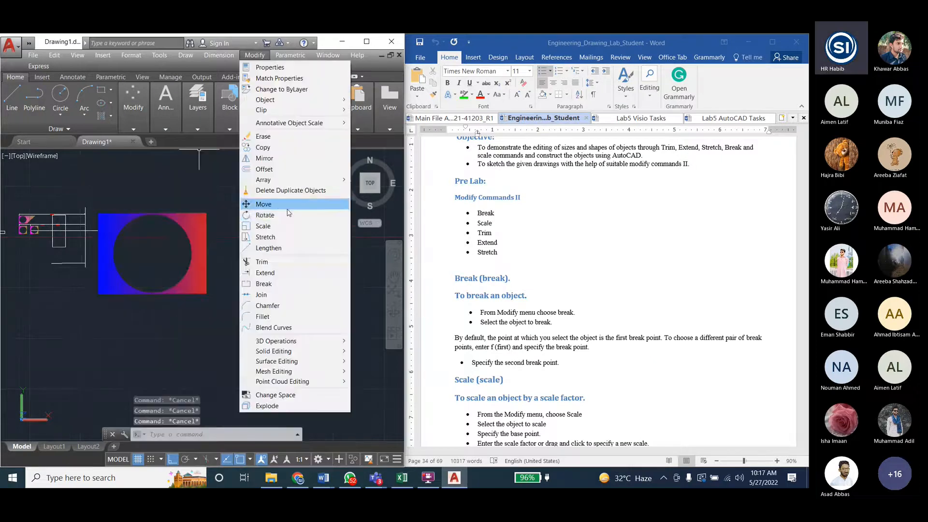
click(265, 226)
click(202, 243)
key(Return)
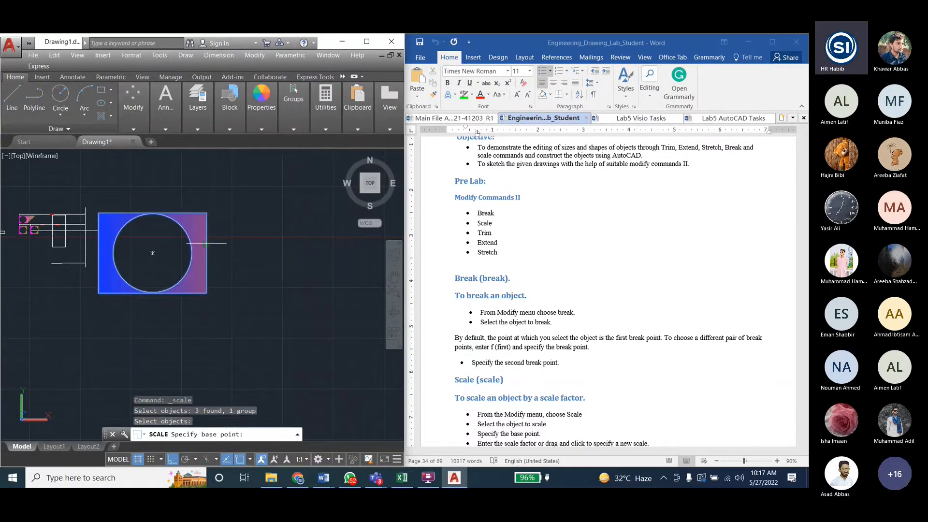
click(152, 253)
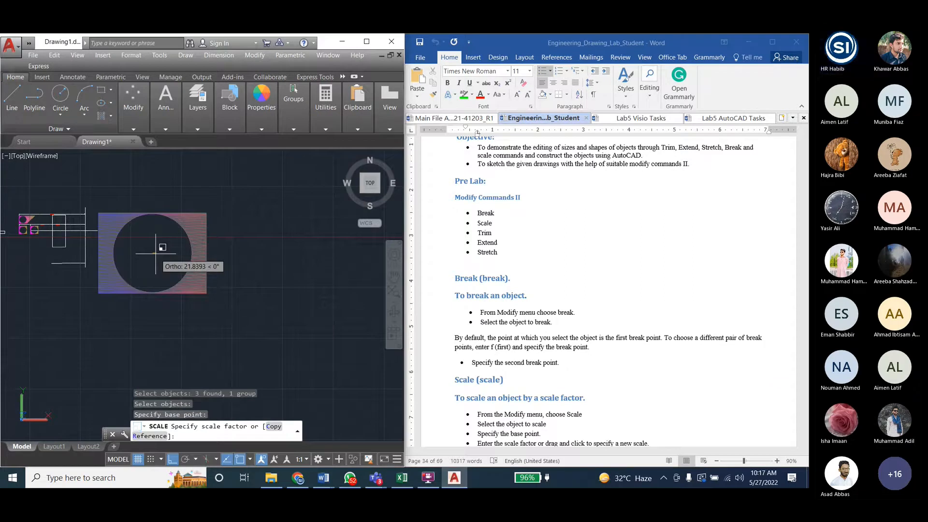
text(0.5)
key(Return)
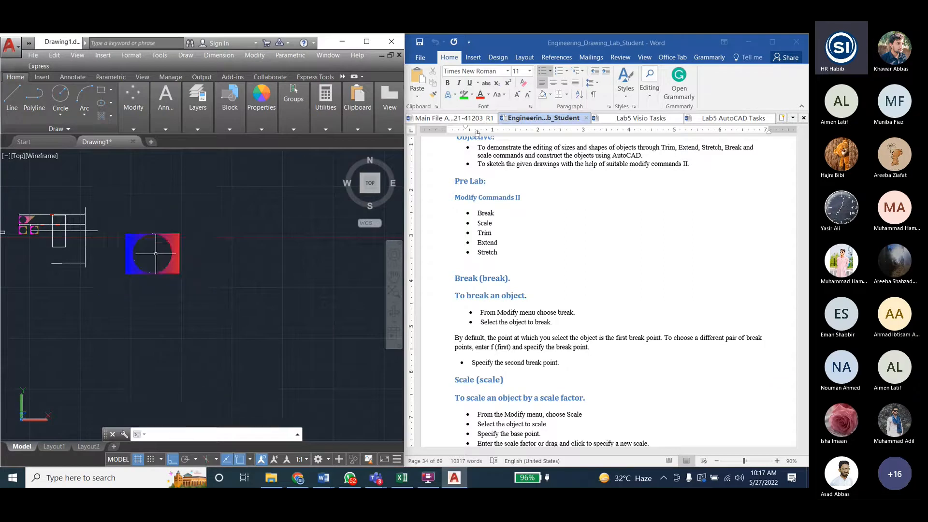
key(Escape)
key(Escape)
- Scale the grouped gradient figure by a factor of 4 about the circle's center
click(255, 55)
click(263, 226)
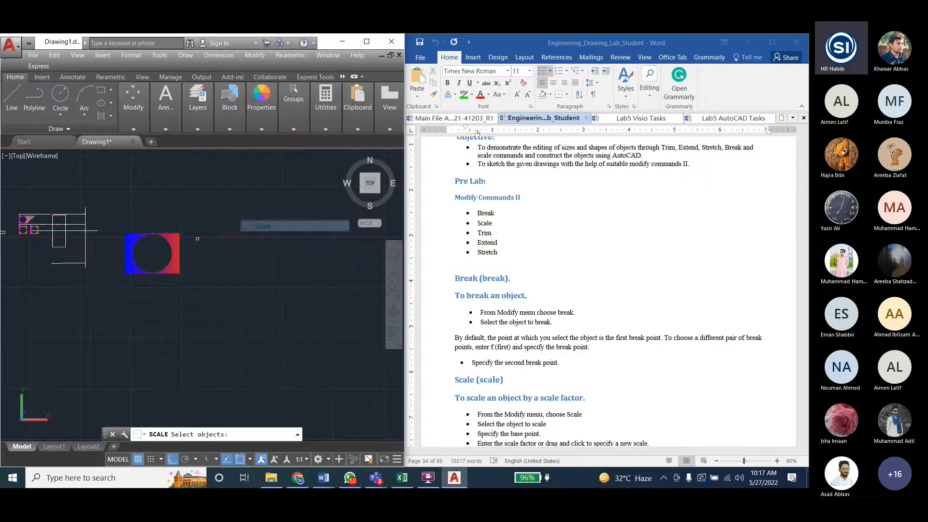
click(178, 241)
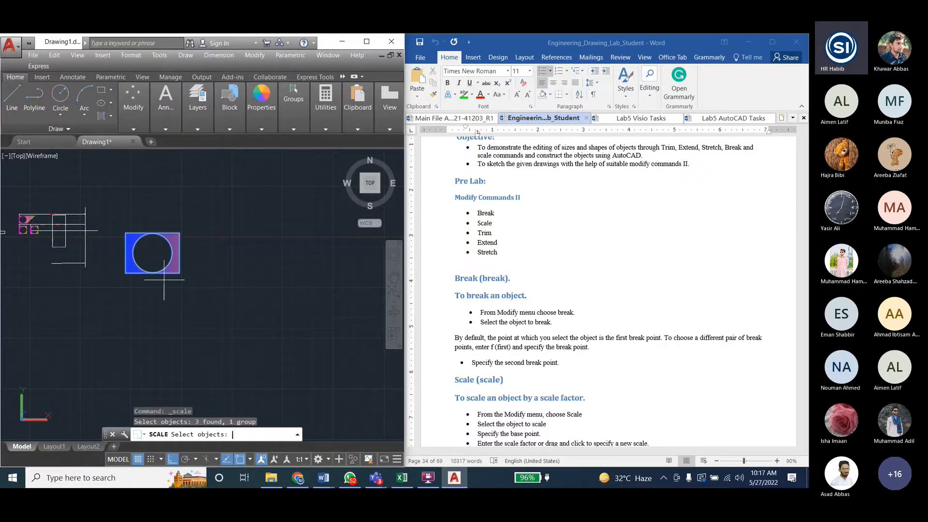
key(Return)
click(152, 253)
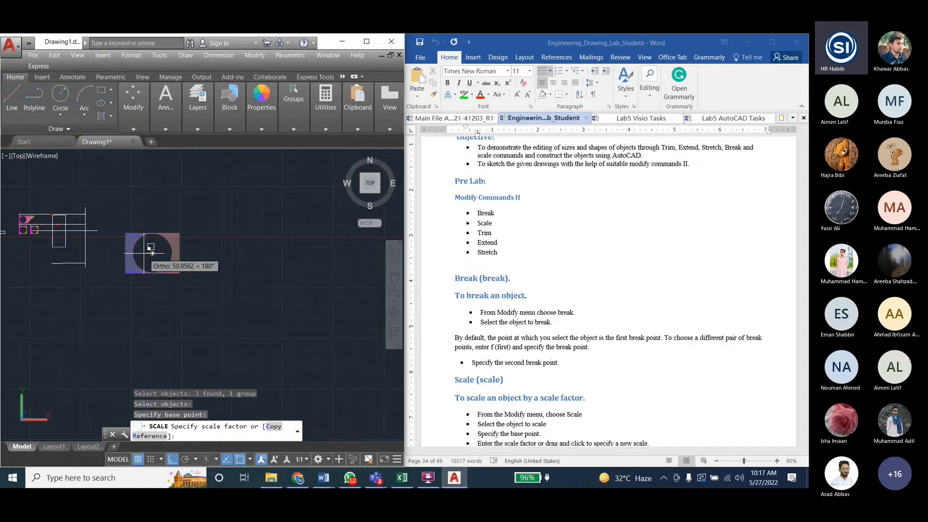
text(4)
key(Return)
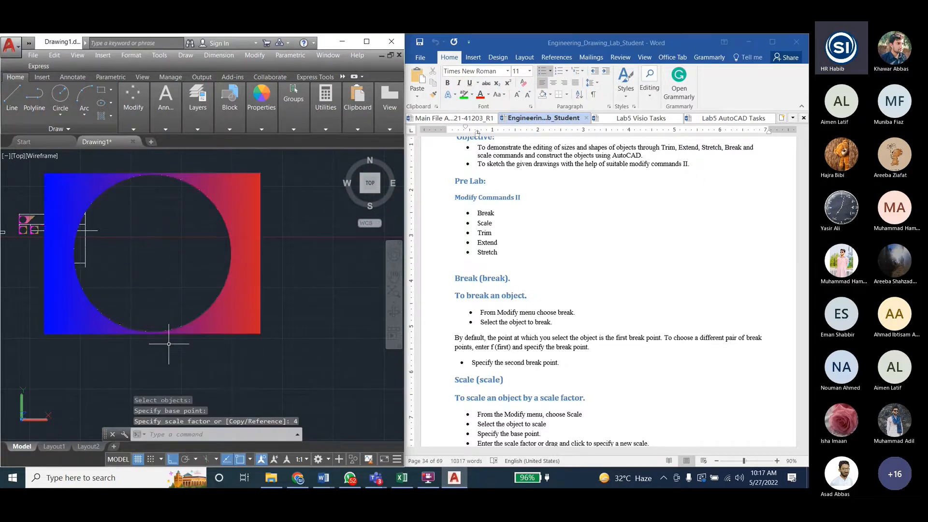
- Switch to the lab manual in Word and examine the Lab 6 pages and the drawings for Lab Tasks 1 and 2 in Fig 5.1 and 5.2
click(524, 281)
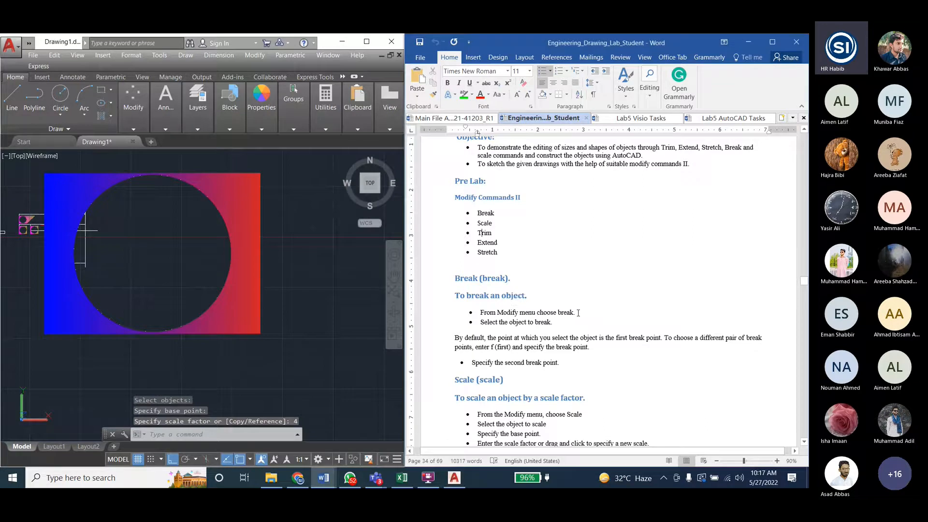
scroll(578, 314, up, 4)
scroll(578, 313, up, 3)
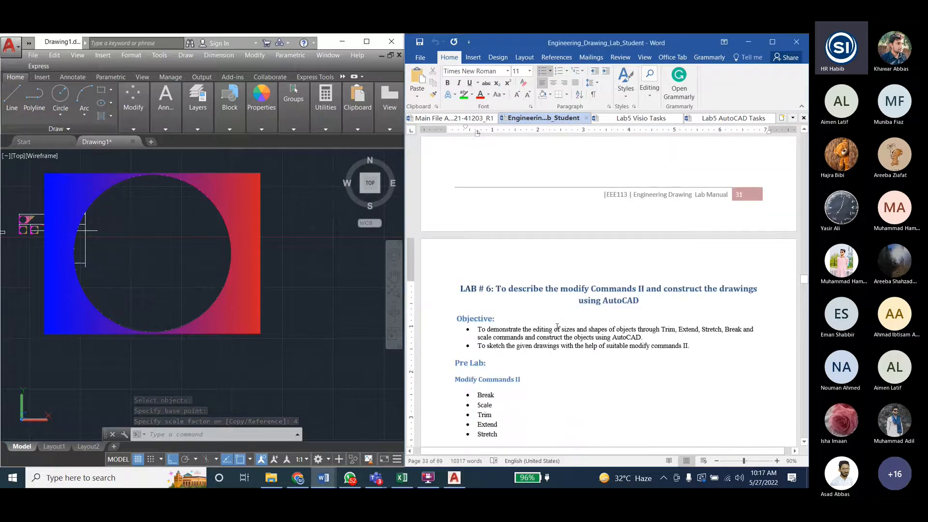
scroll(556, 327, down, 10)
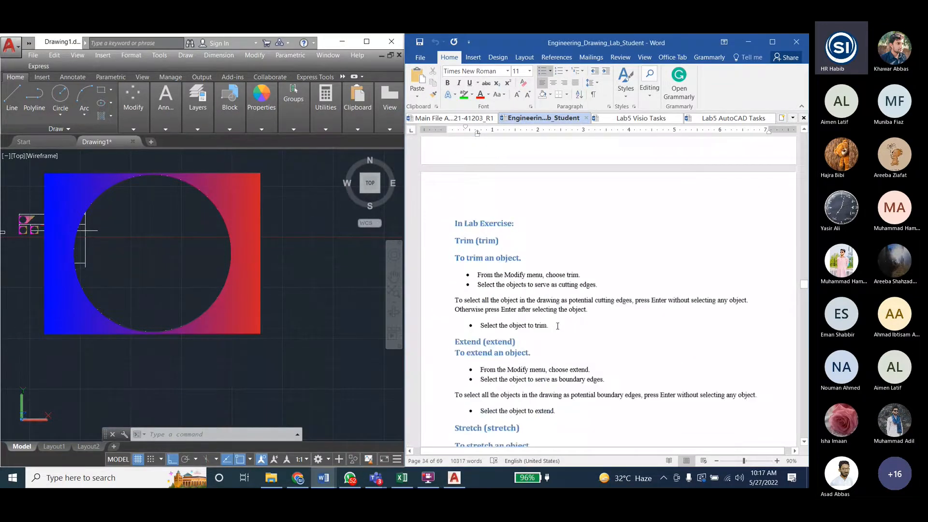
scroll(557, 326, down, 8)
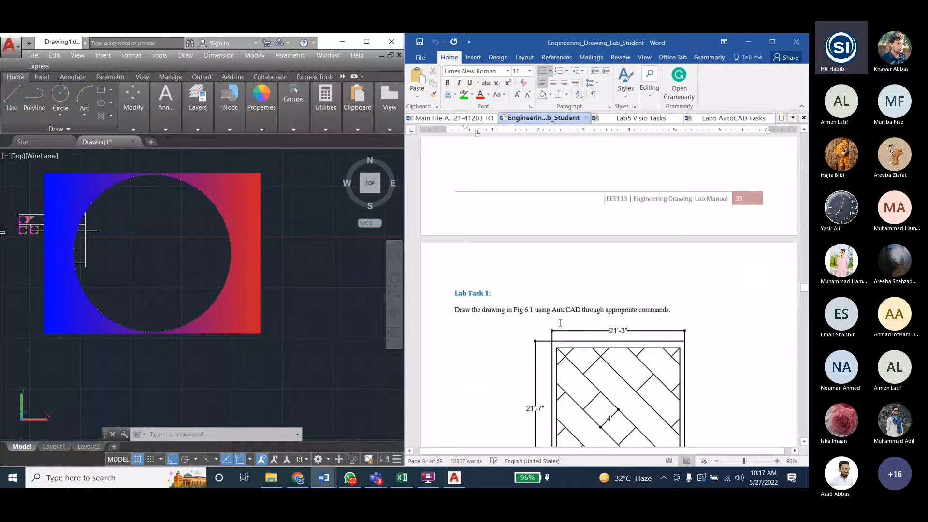
scroll(560, 322, up, 20)
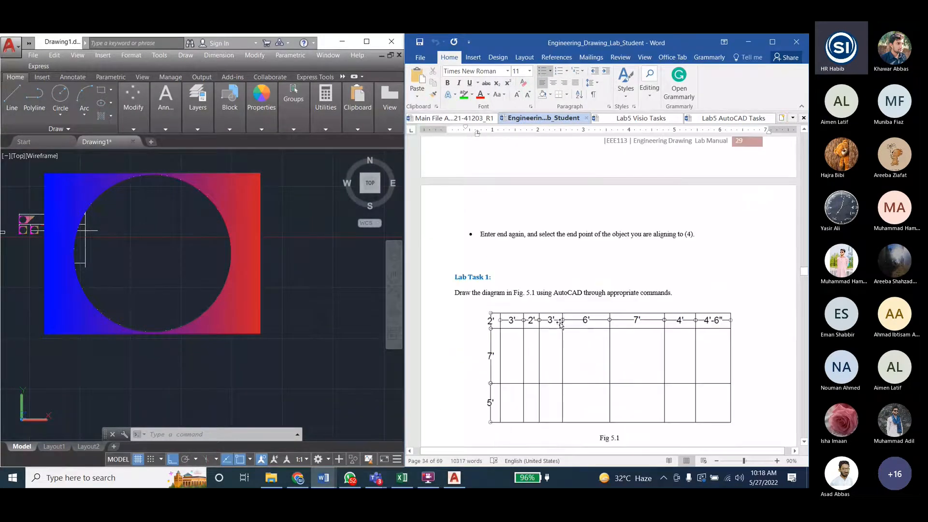
scroll(527, 271, down, 4)
scroll(527, 271, down, 3)
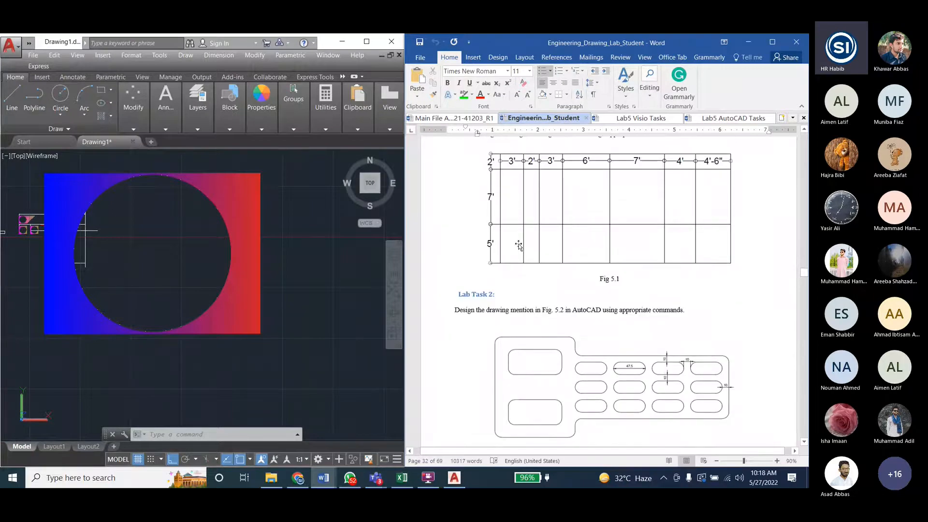
scroll(482, 202, up, 1)
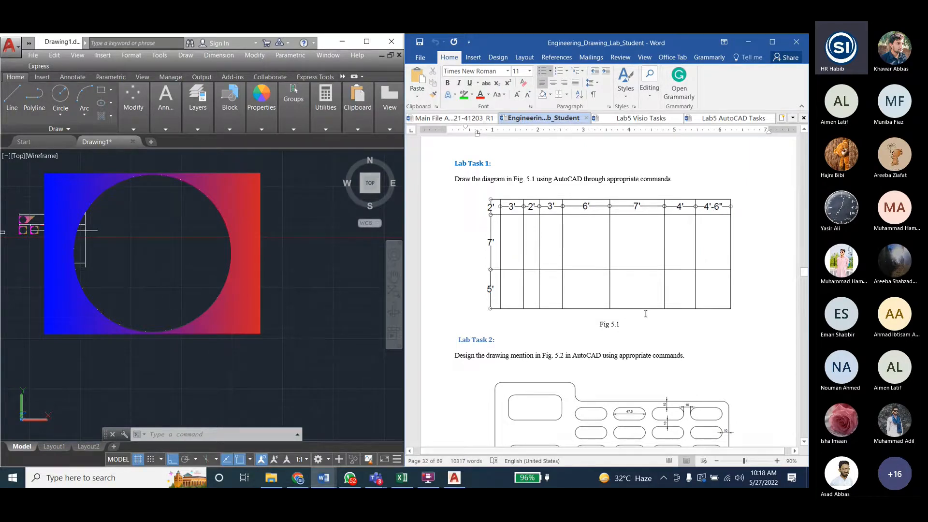
scroll(586, 290, down, 3)
scroll(586, 290, down, 1)
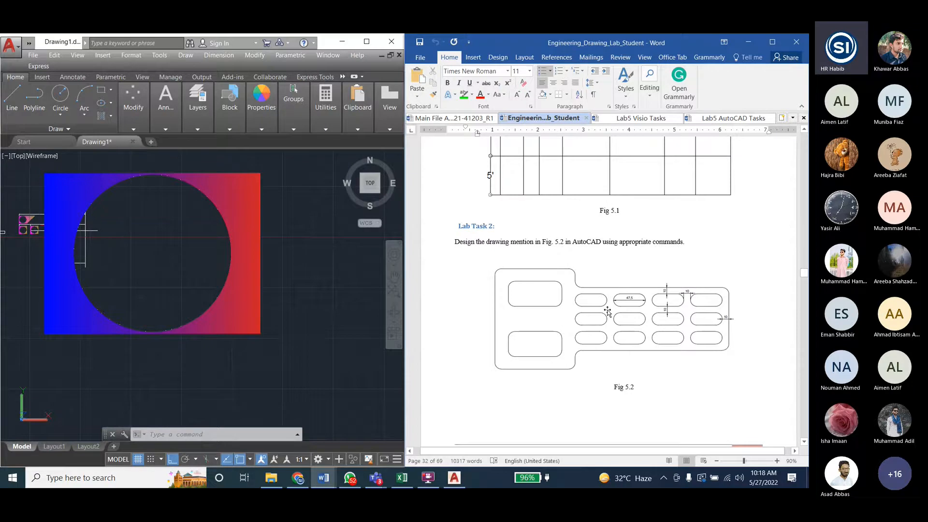
- In AutoCAD, draw a tall rectangle in an empty area and a shorter, wider rectangle starting on its right edge, following Fig 5.2
scroll(355, 311, down, 7)
scroll(80, 244, up, 2)
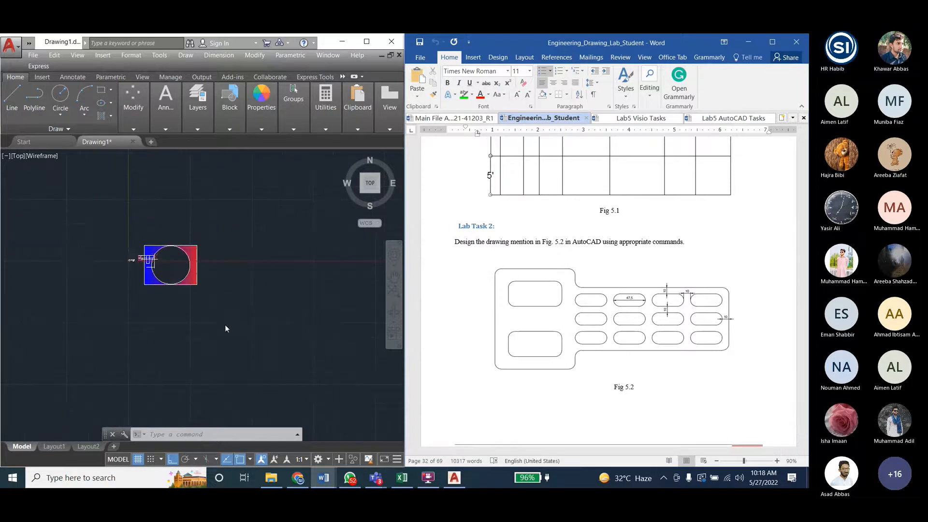
scroll(145, 321, down, 5)
scroll(213, 348, up, 4)
scroll(199, 338, up, 5)
scroll(160, 327, down, 5)
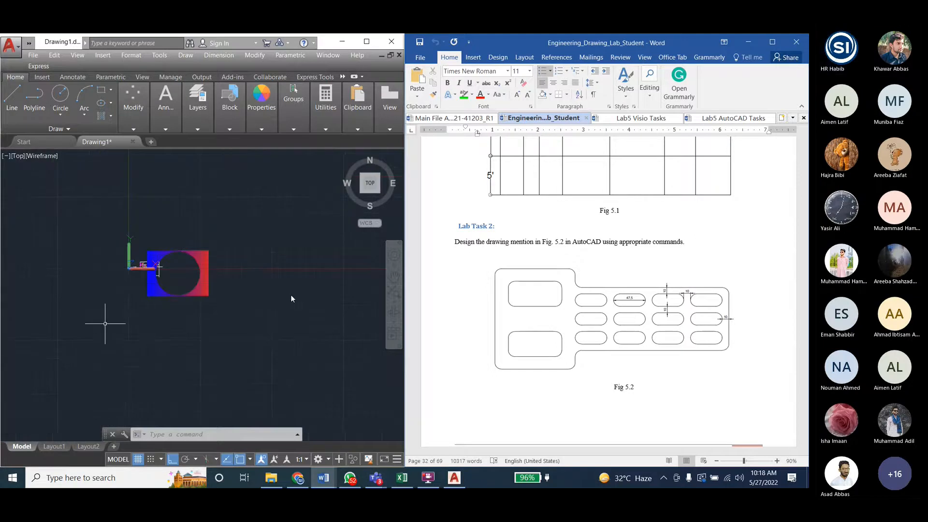
scroll(208, 304, up, 4)
scroll(327, 301, up, 4)
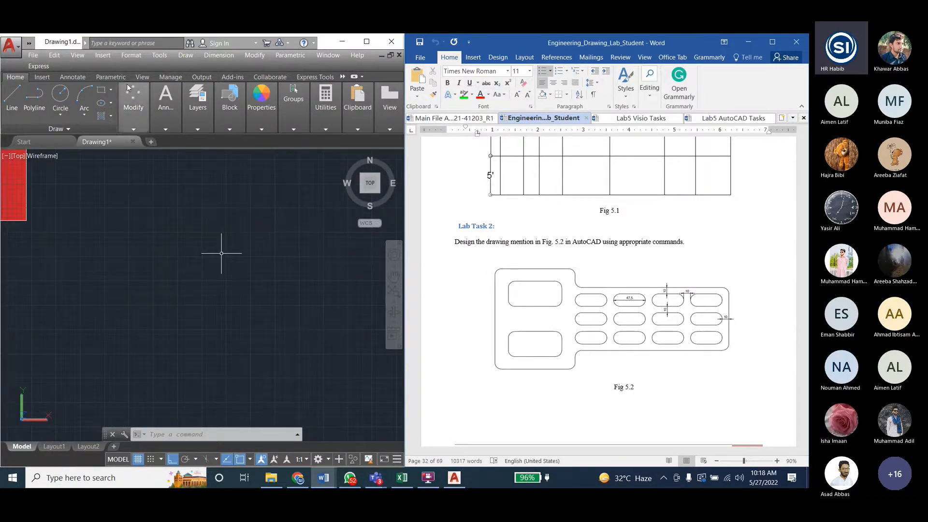
click(99, 96)
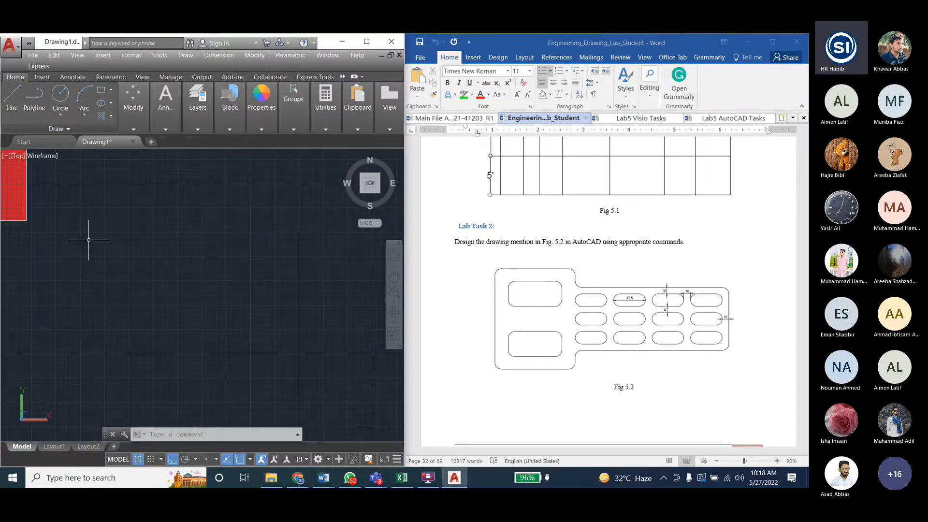
click(84, 218)
click(175, 344)
click(101, 91)
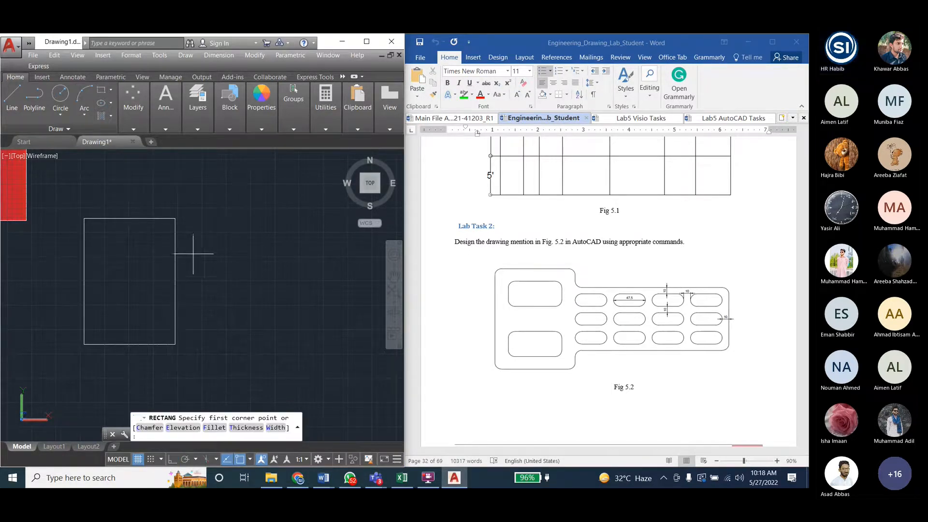
click(175, 247)
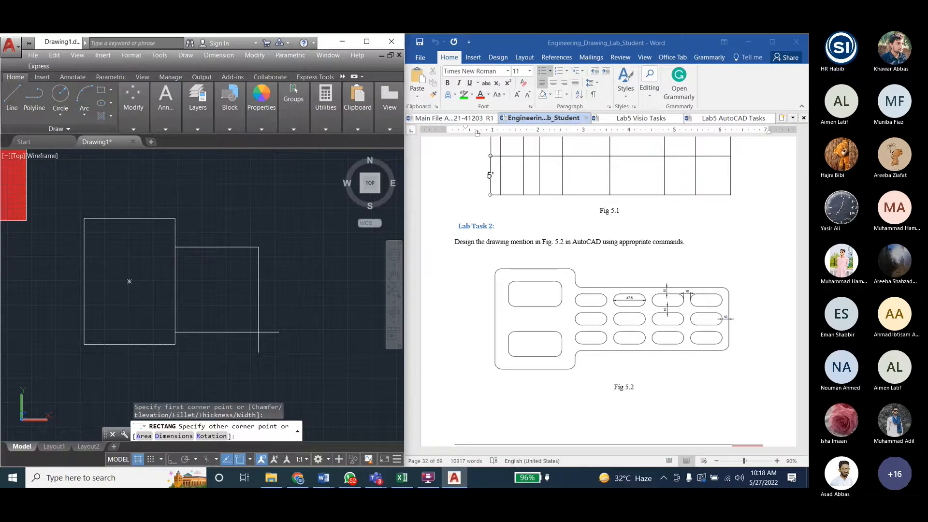
click(293, 325)
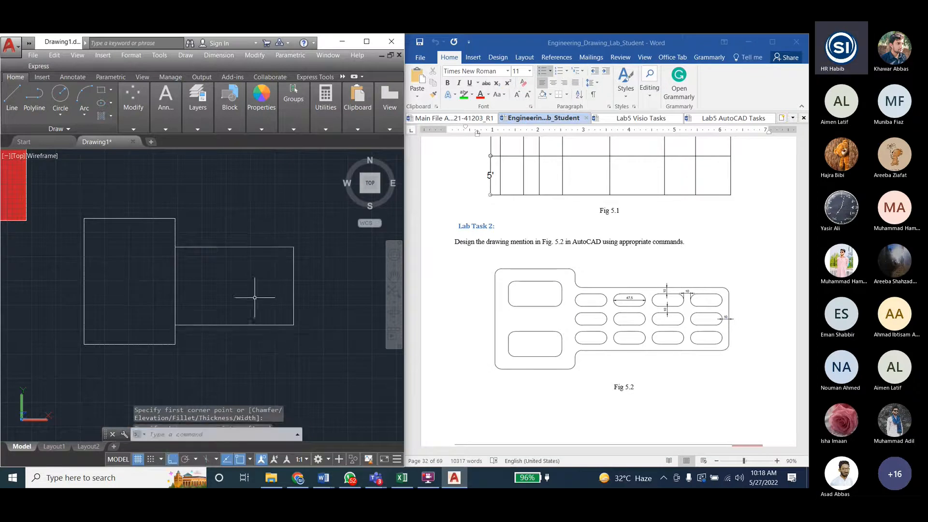
- Trim away the edge segments shared by the two rectangles, using both rectangles as cutting edges, and end the command
scroll(188, 271, up, 2)
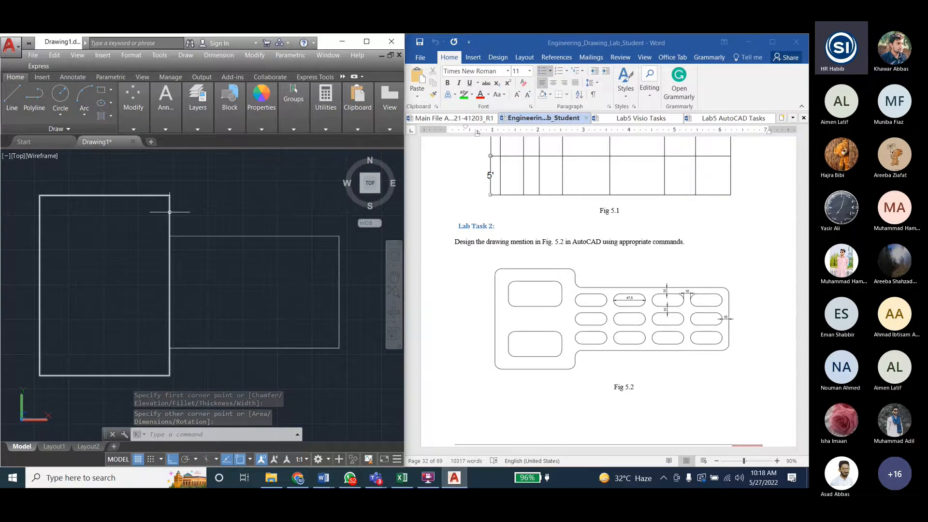
click(254, 55)
click(261, 261)
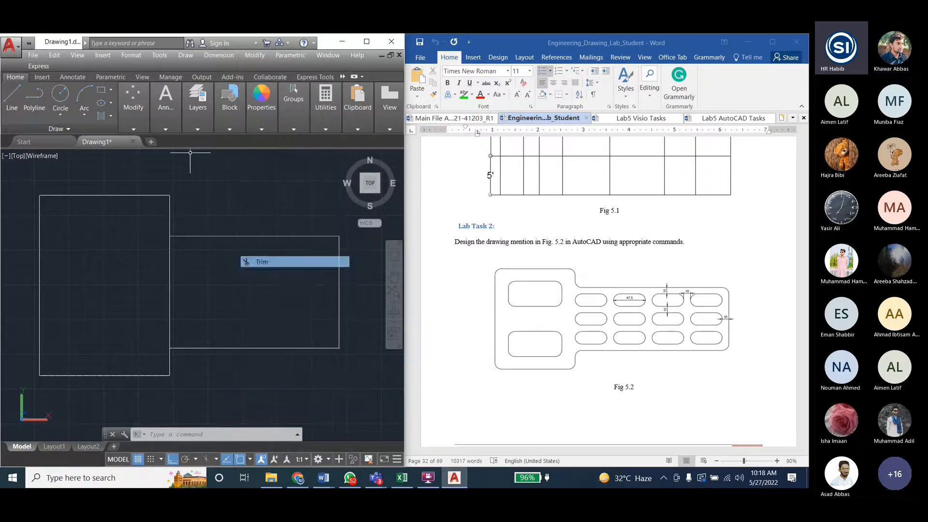
click(169, 214)
click(196, 236)
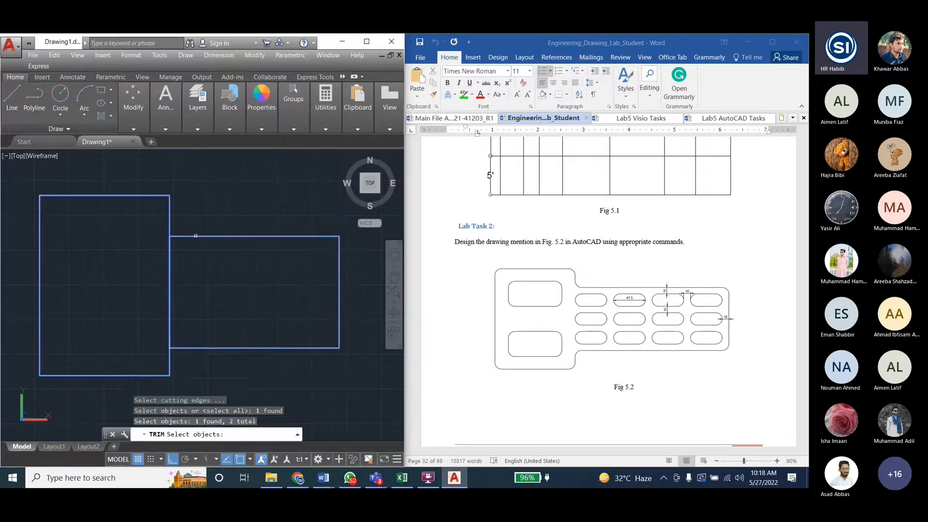
key(Return)
click(170, 256)
click(170, 256)
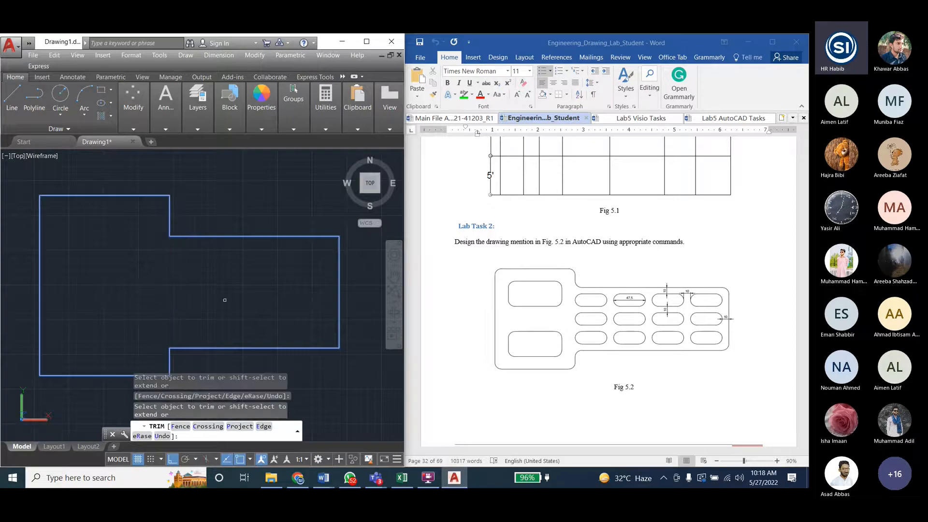
key(Escape)
key(Escape)
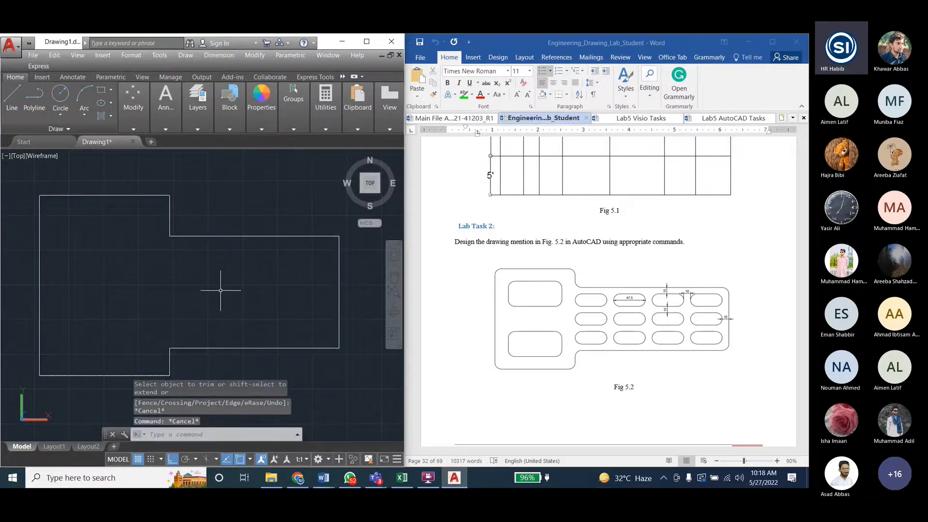
- Group the two trimmed outlines into one object and clear the selection
click(193, 237)
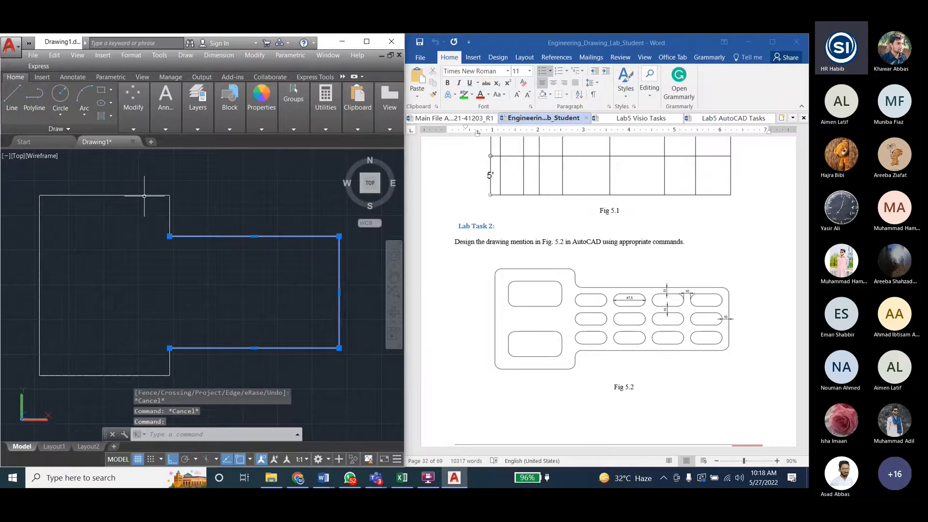
click(144, 196)
key(ctrl+shift+g)
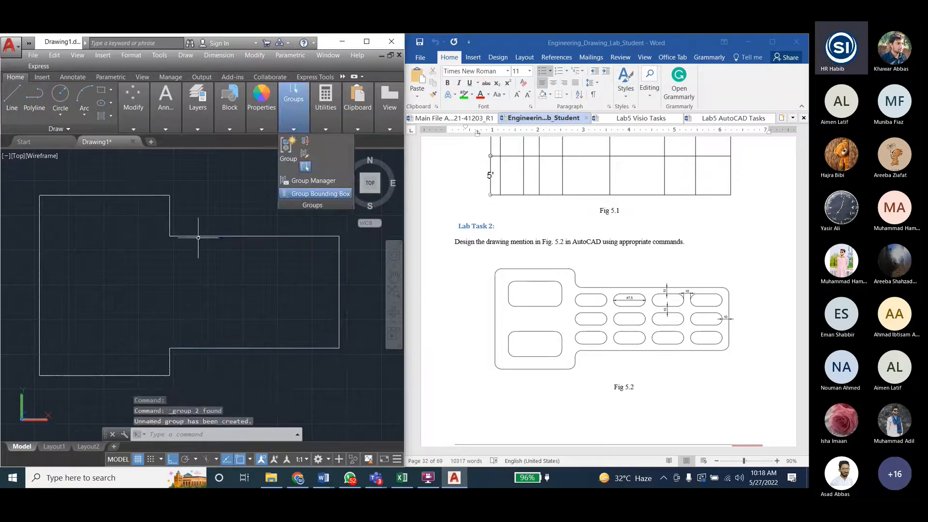
key(Escape)
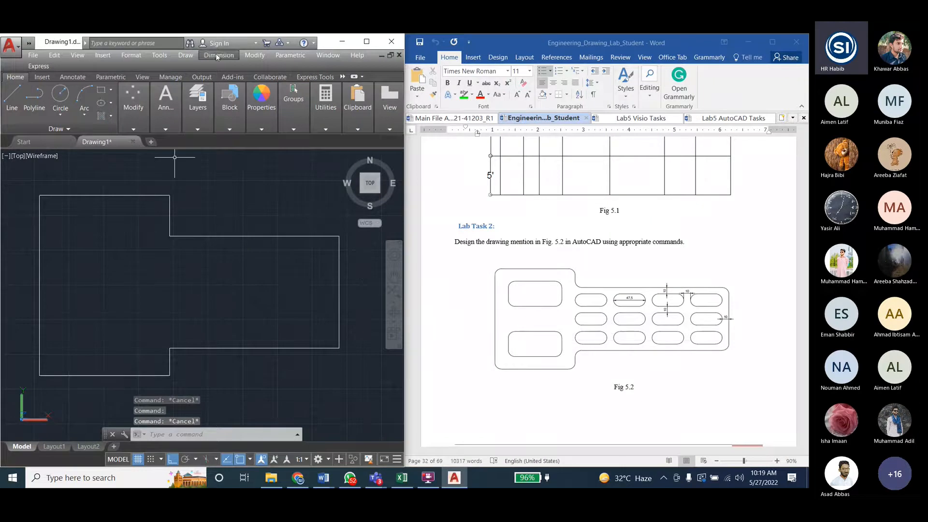
click(255, 55)
click(279, 316)
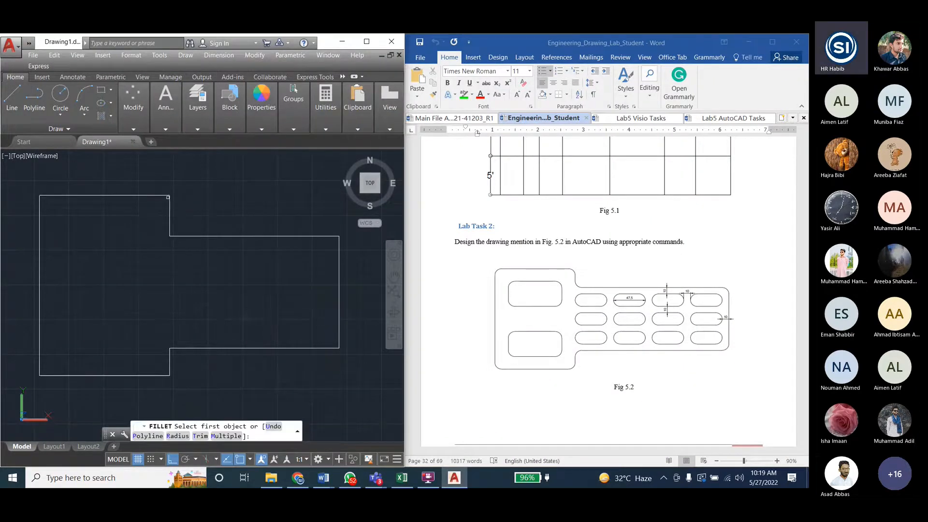
key(Escape)
key(Escape)
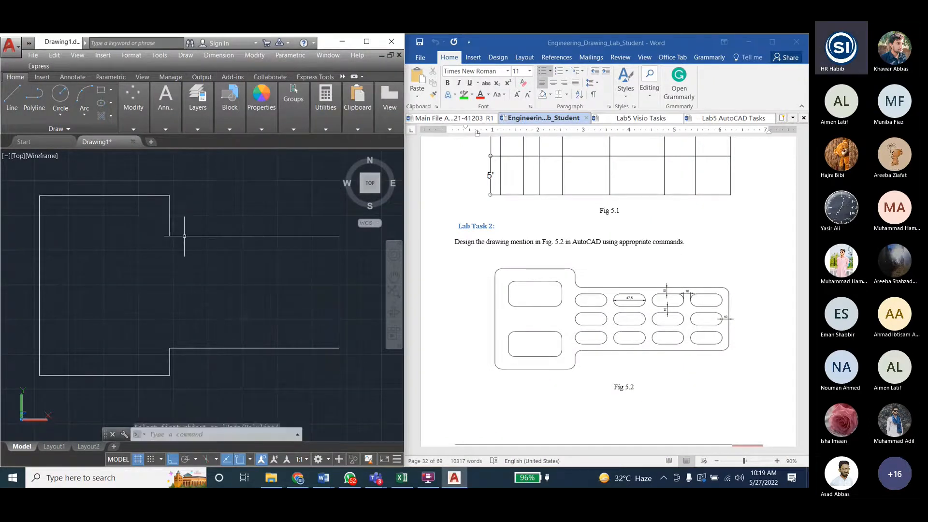
- Fillet the upper inner corner where the tall outline meets the wider one with a radius of 5
click(255, 55)
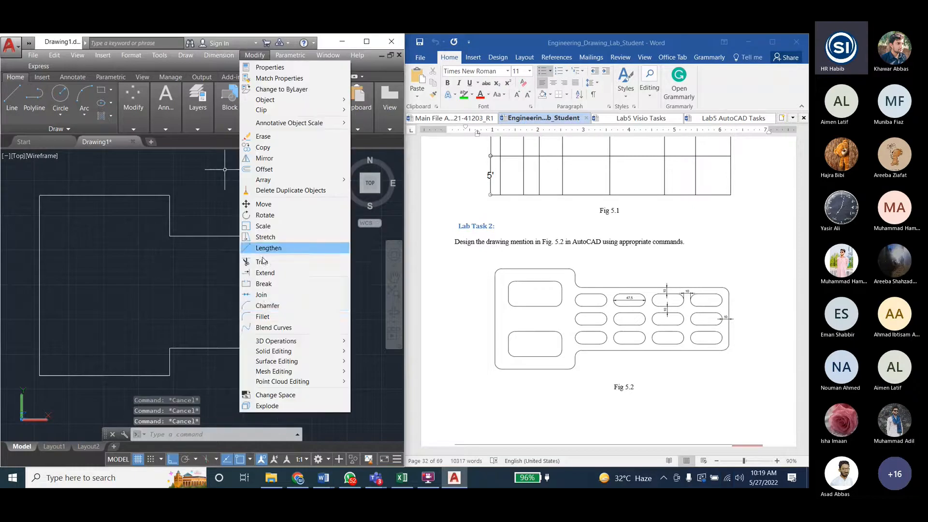
click(264, 316)
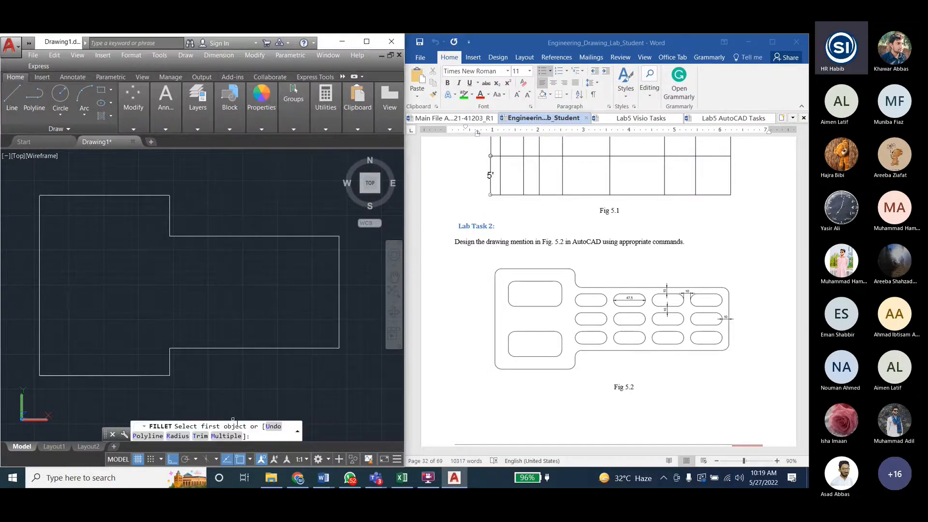
text(R)
key(Return)
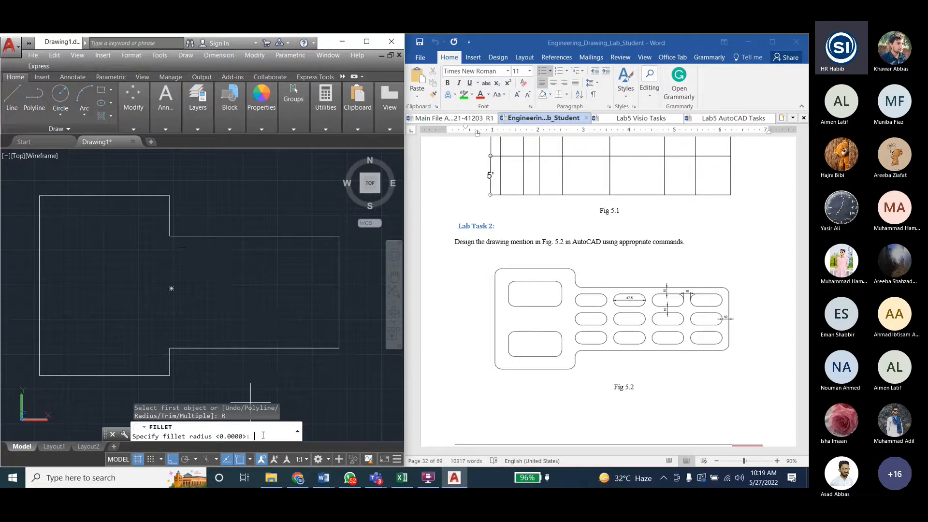
text(5)
key(Return)
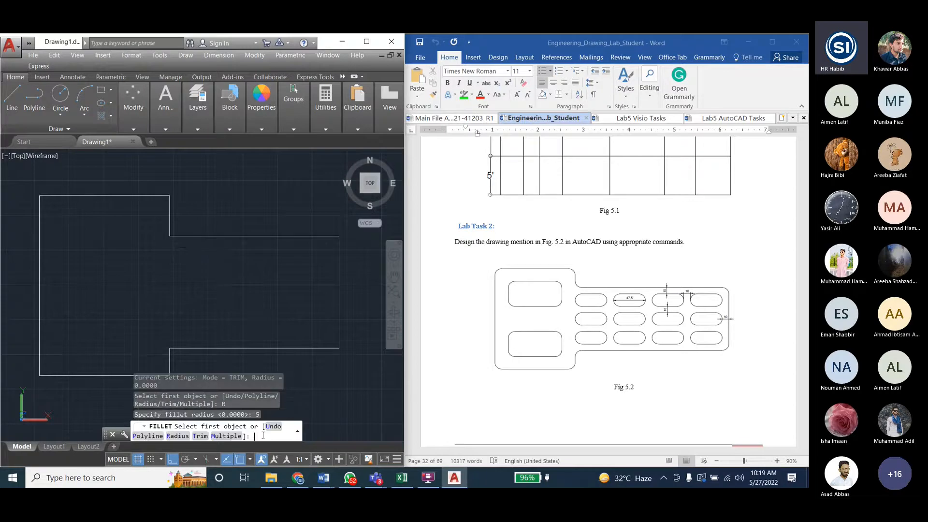
click(170, 218)
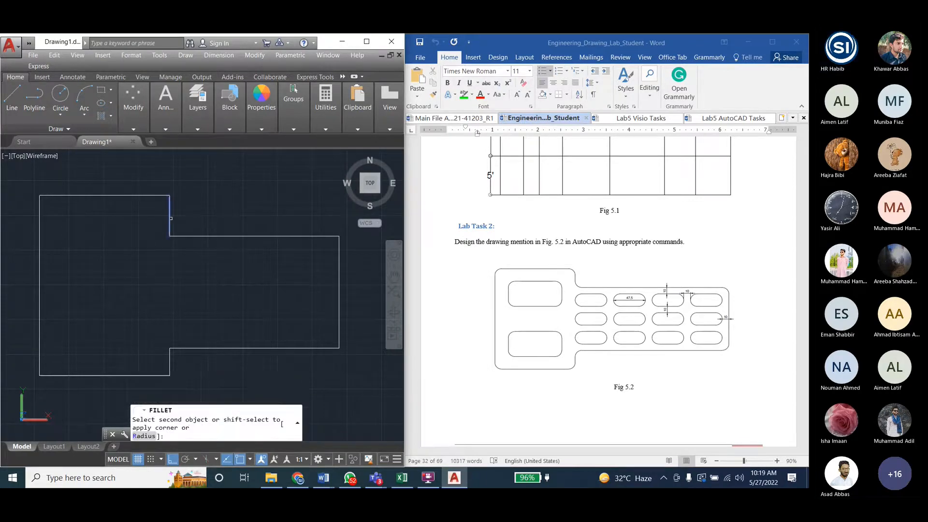
scroll(167, 237, up, 7)
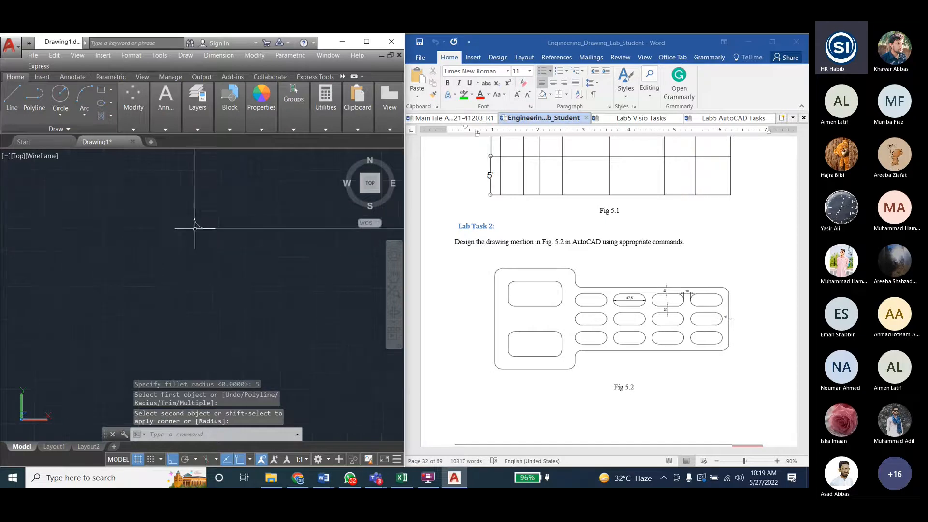
- Set the fillet radius to 50 and try to fillet the lower inner corner where the tall outline meets the wider one
scroll(135, 262, down, 7)
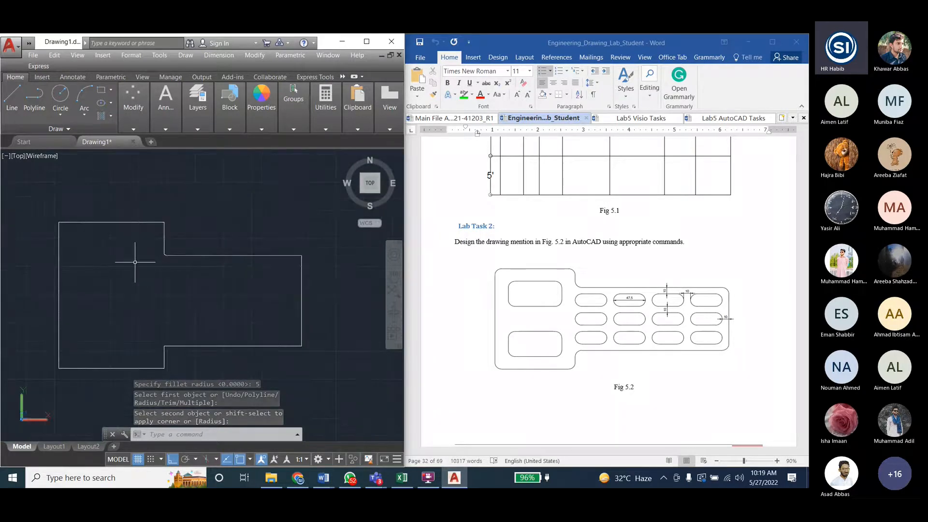
text(fillet)
key(Return)
text(r)
key(Return)
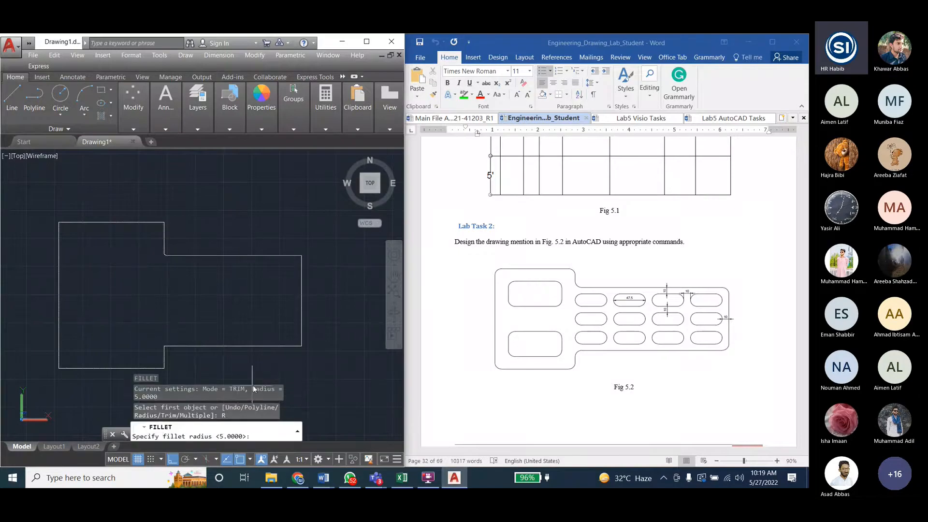
text(50)
key(Return)
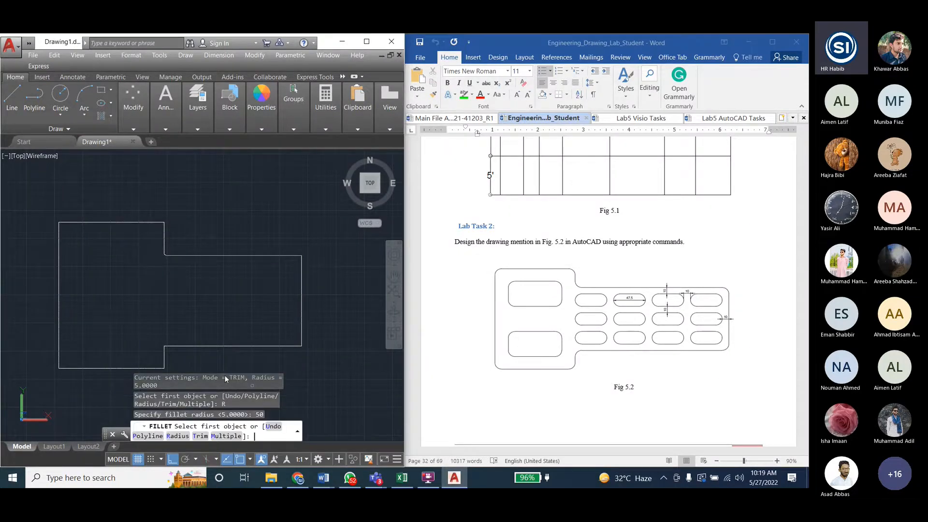
click(172, 346)
click(165, 353)
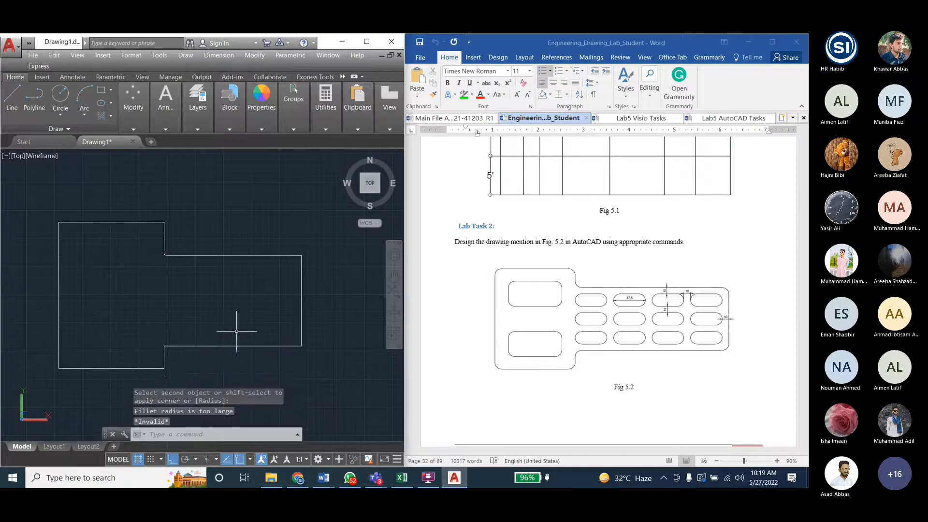
- Fillet the lower outer corner of the wider outline, keeping the radius of 50
key(Return)
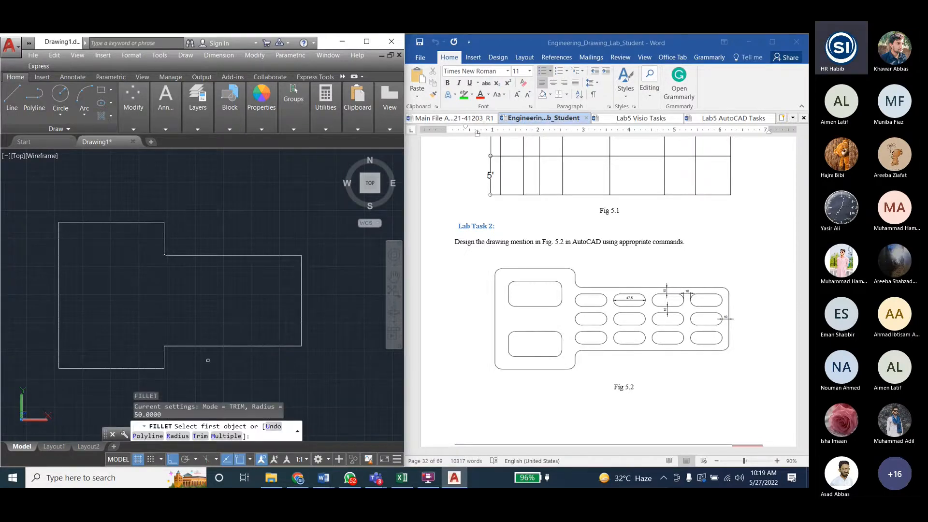
text(R)
key(Return)
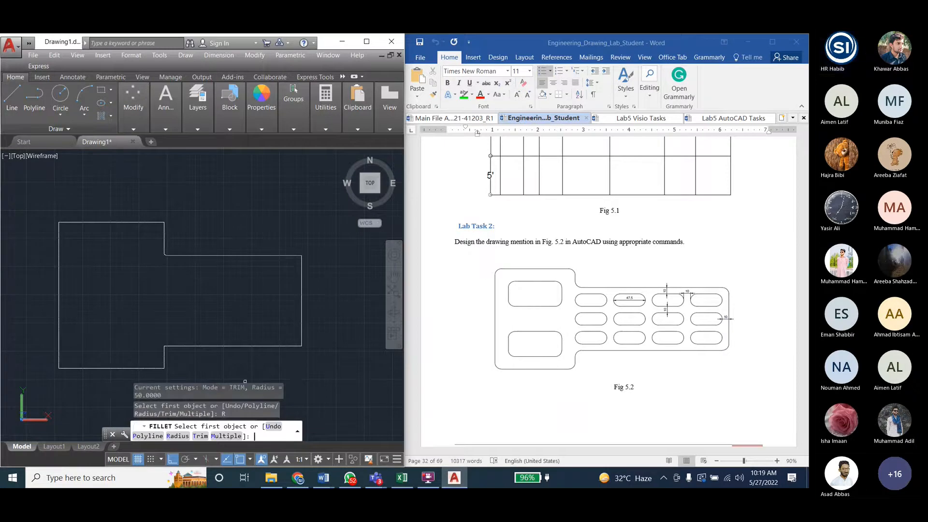
key(Return)
click(187, 346)
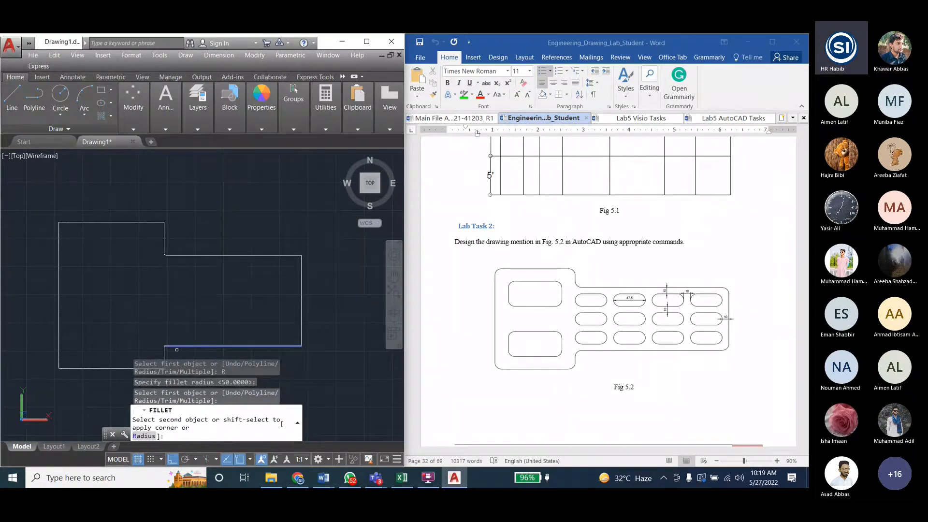
scroll(174, 338, up, 2)
click(165, 326)
click(165, 331)
click(163, 336)
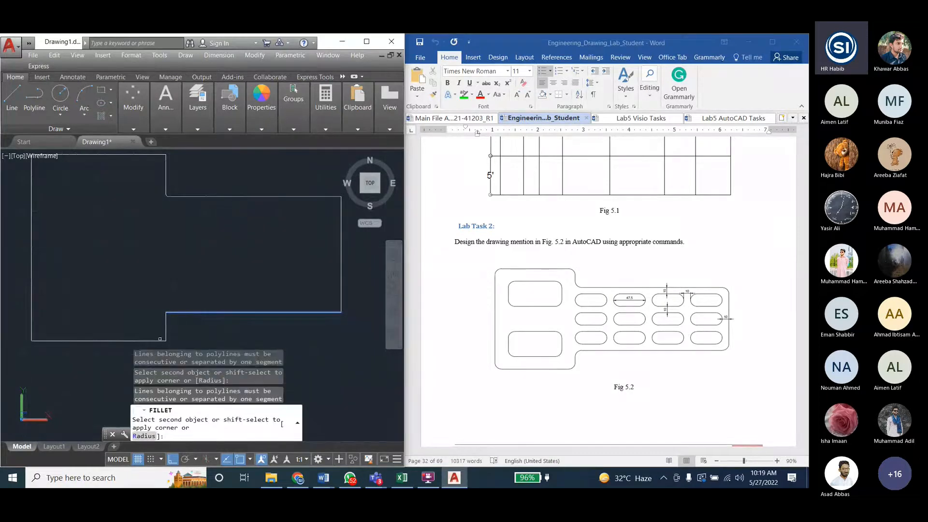
click(309, 312)
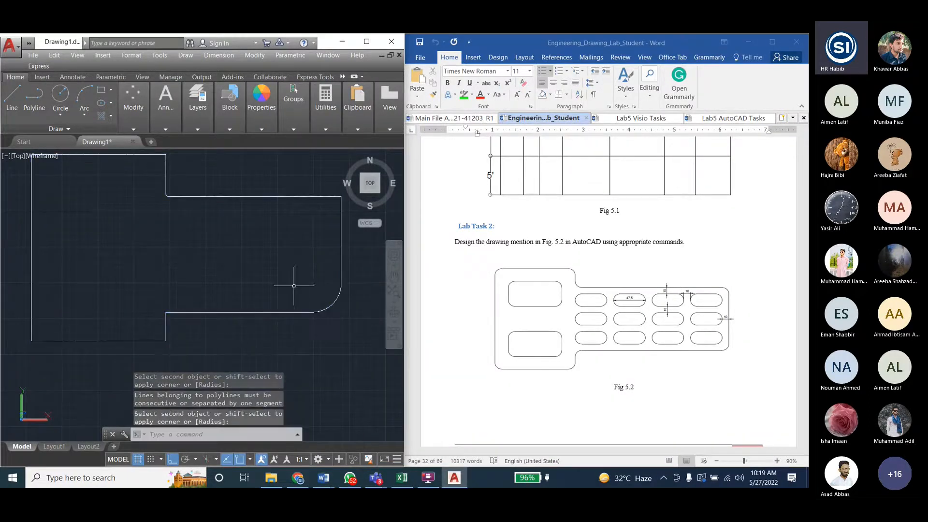
scroll(128, 301, down, 2)
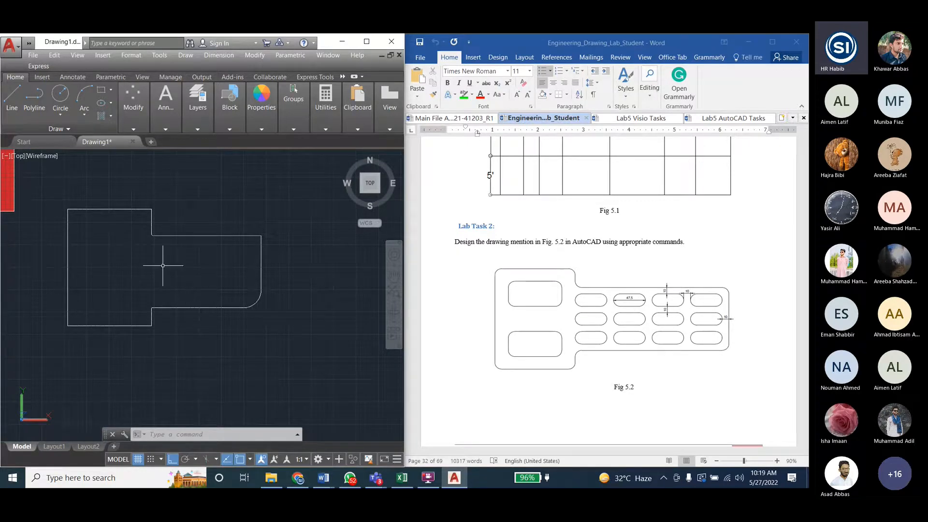
- In the Word lab manual, review the Fig 5.1 and 5.2 tasks, the Break and Scale instructions, and the Fig 6.1 and 6.2 tasks
scroll(540, 221, down, 3)
scroll(540, 221, up, 6)
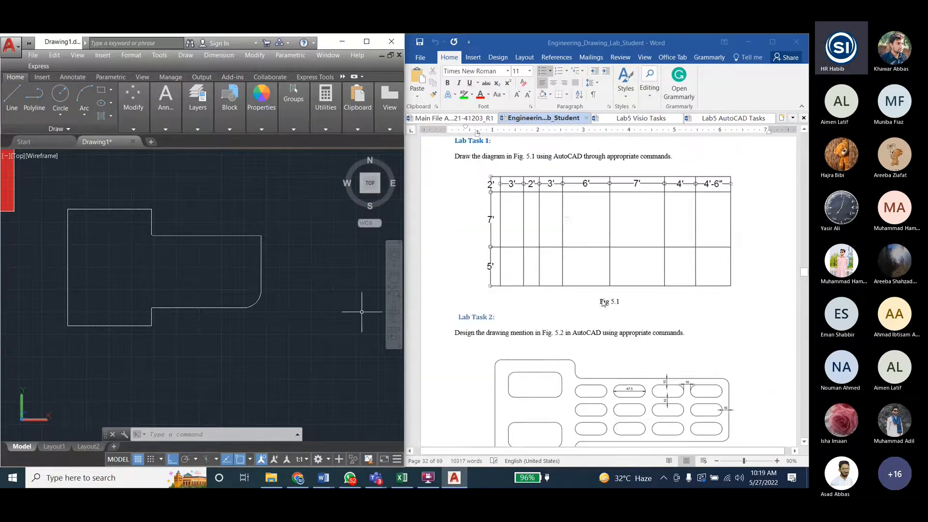
scroll(541, 222, down, 4)
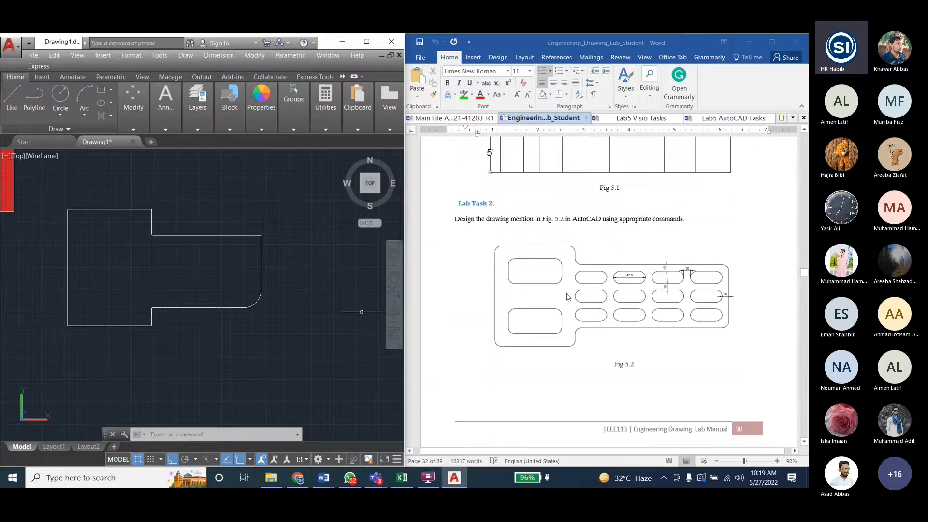
scroll(568, 297, down, 20)
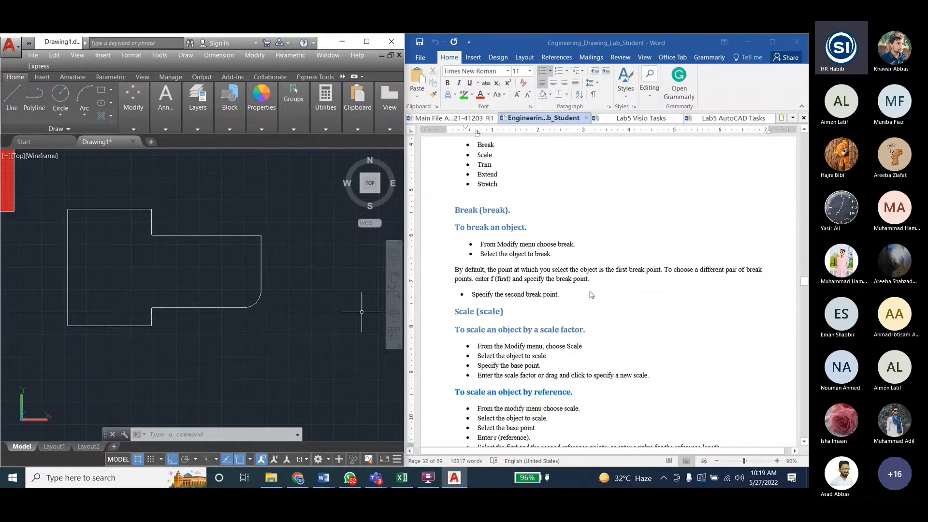
scroll(590, 294, down, 15)
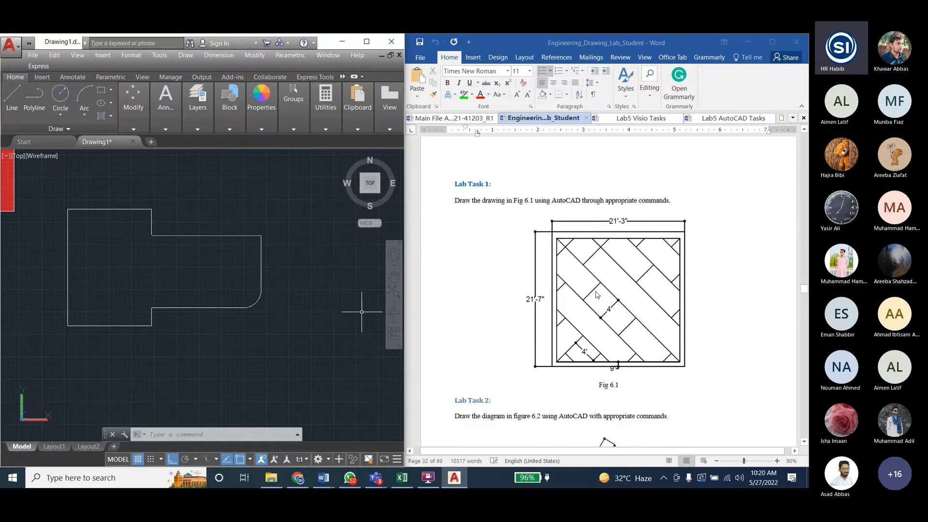
scroll(597, 295, down, 1)
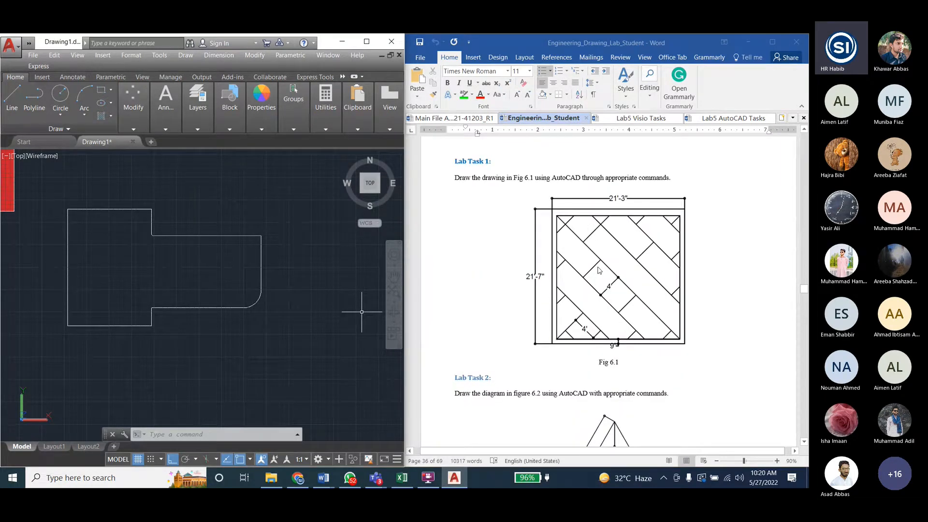
scroll(600, 268, down, 7)
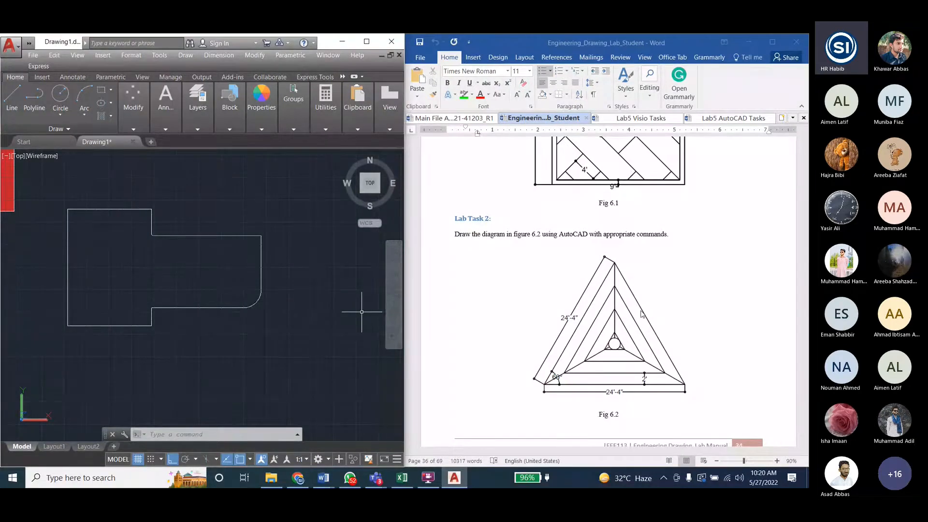
scroll(633, 309, up, 4)
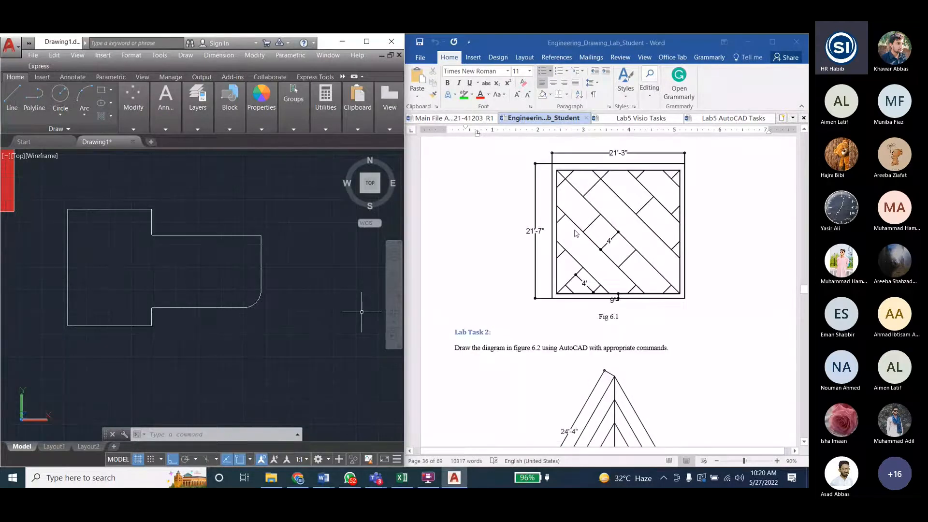
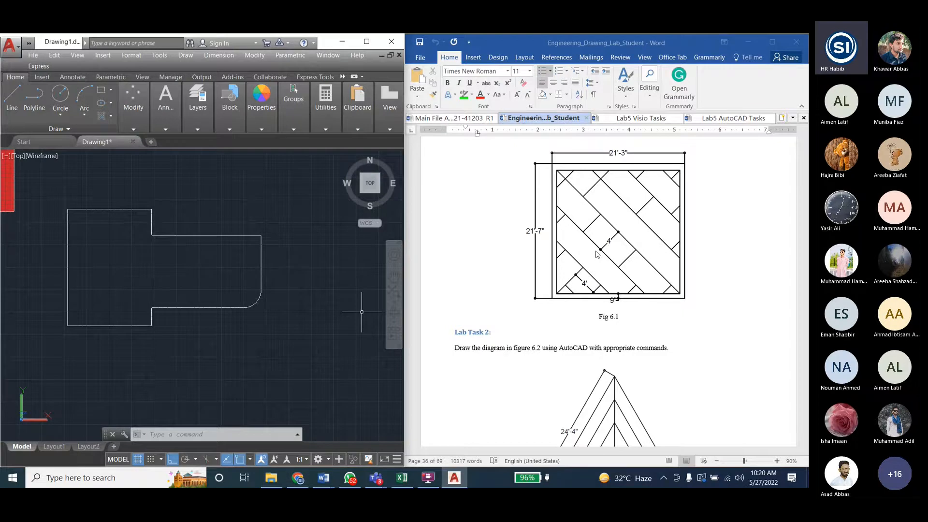
- Hatch the interior of the filleted Fig 5.2 outline
click(185, 55)
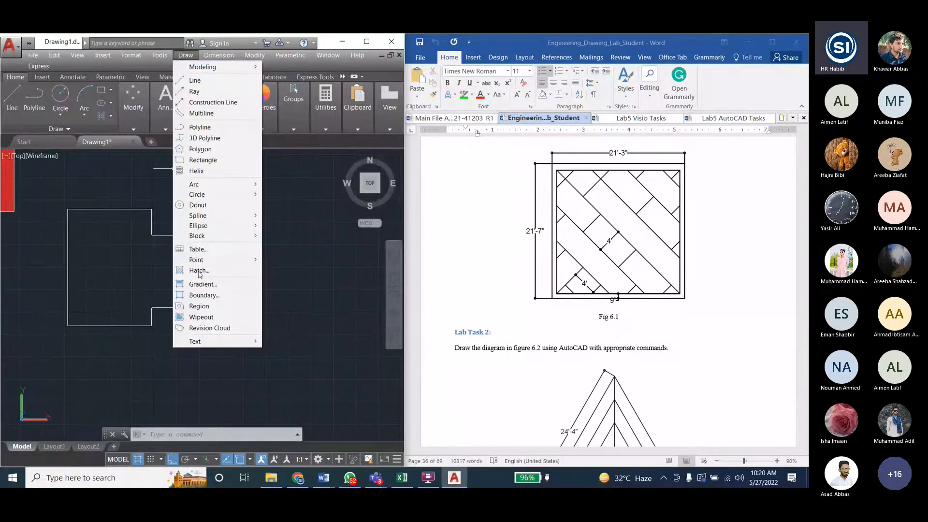
click(630, 179)
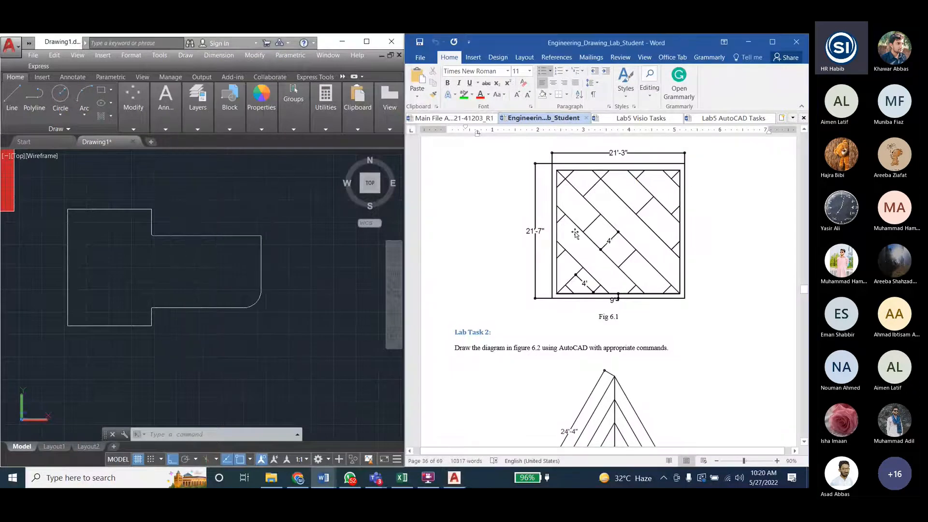
click(185, 55)
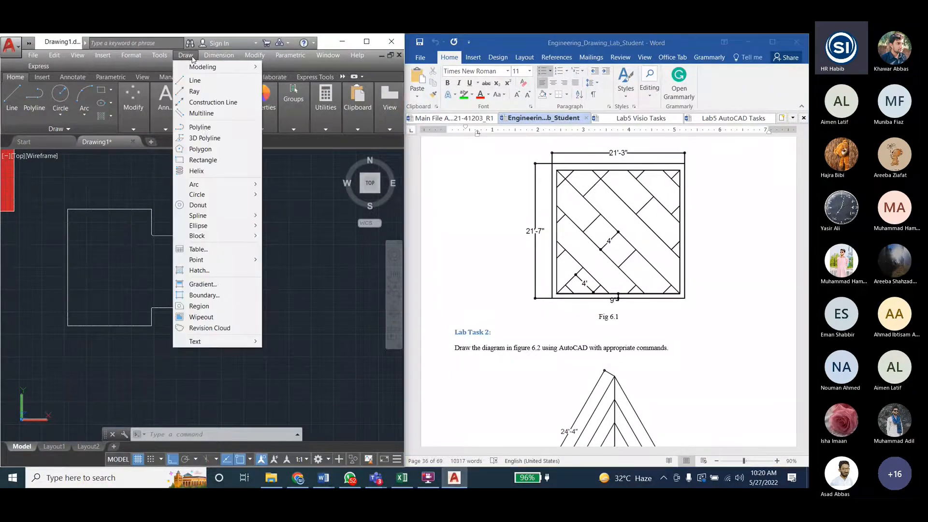
click(205, 270)
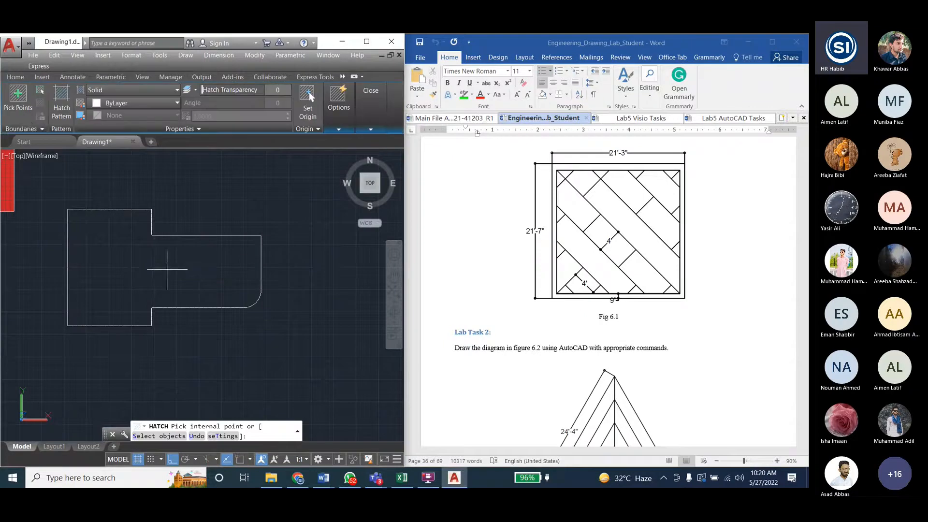
click(125, 257)
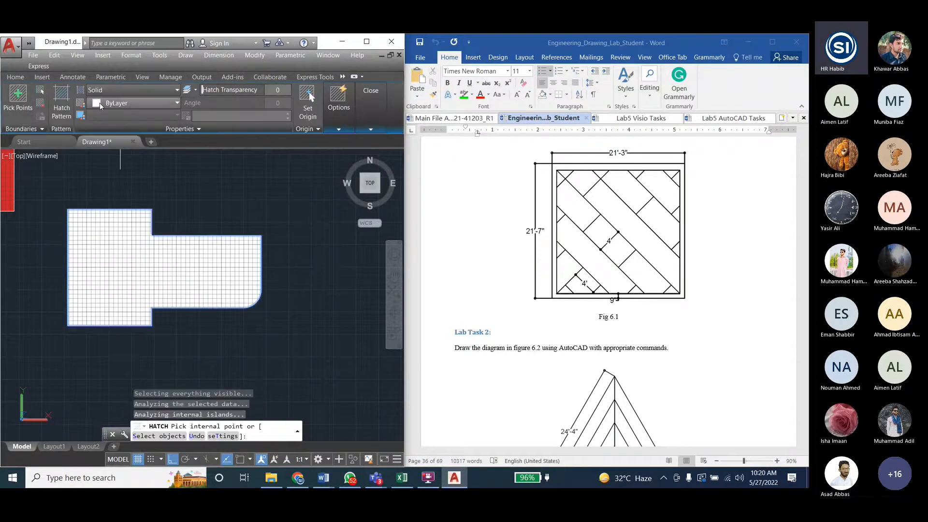
- Set the new hatch's type to Pattern with ANSI31, maximize the AutoCAD window and end the Hatch command
click(140, 103)
click(148, 88)
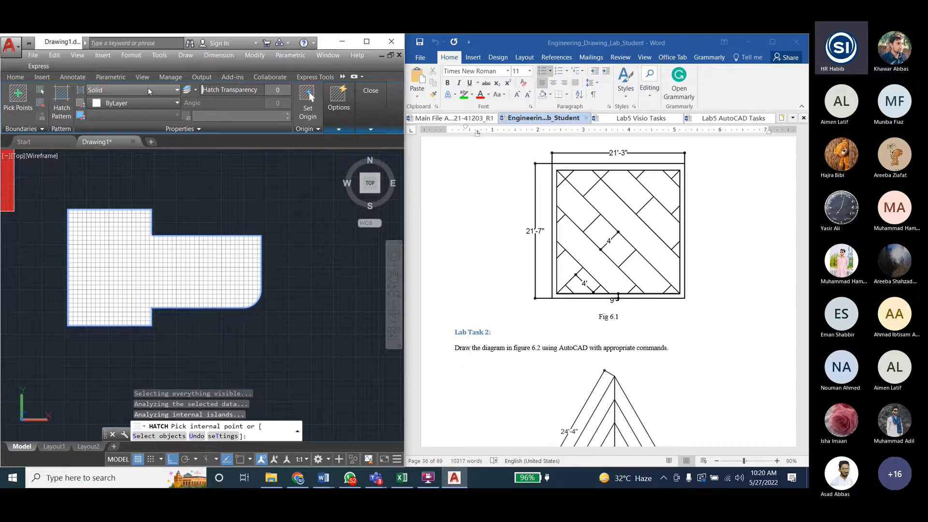
click(148, 90)
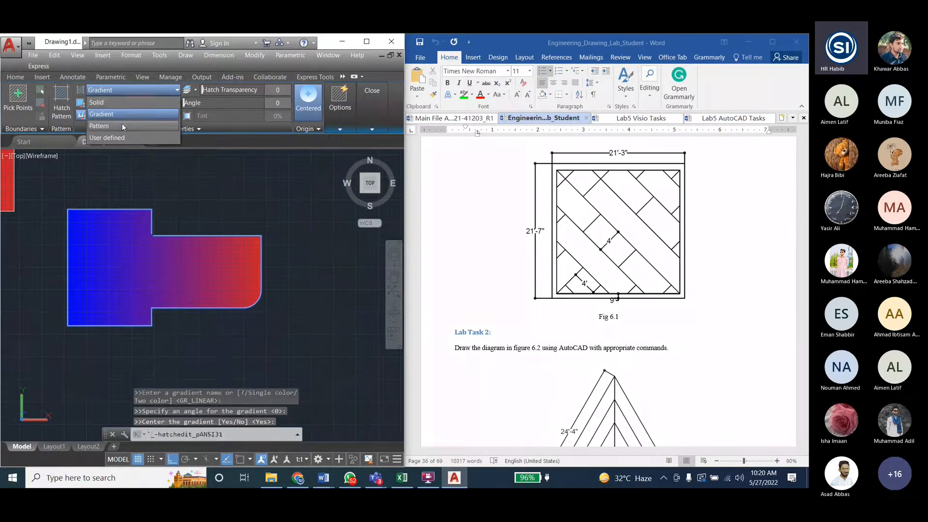
click(145, 106)
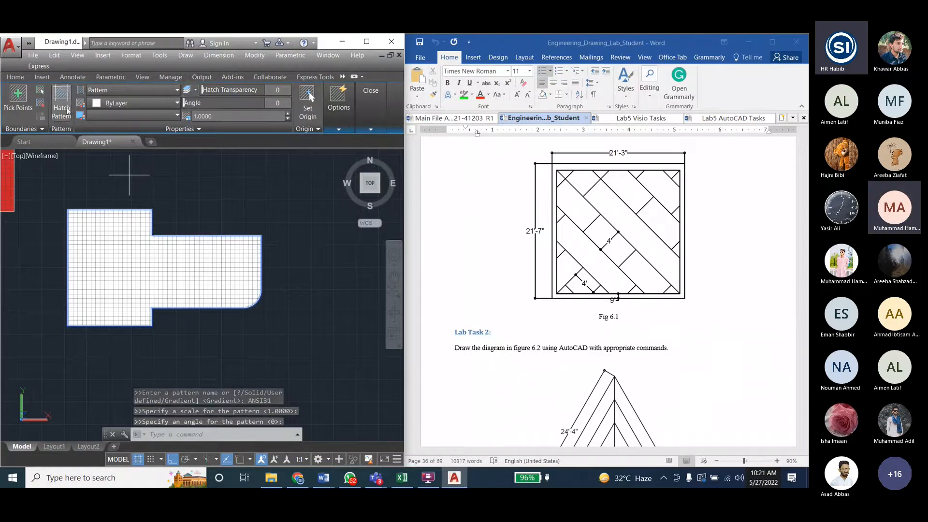
click(366, 42)
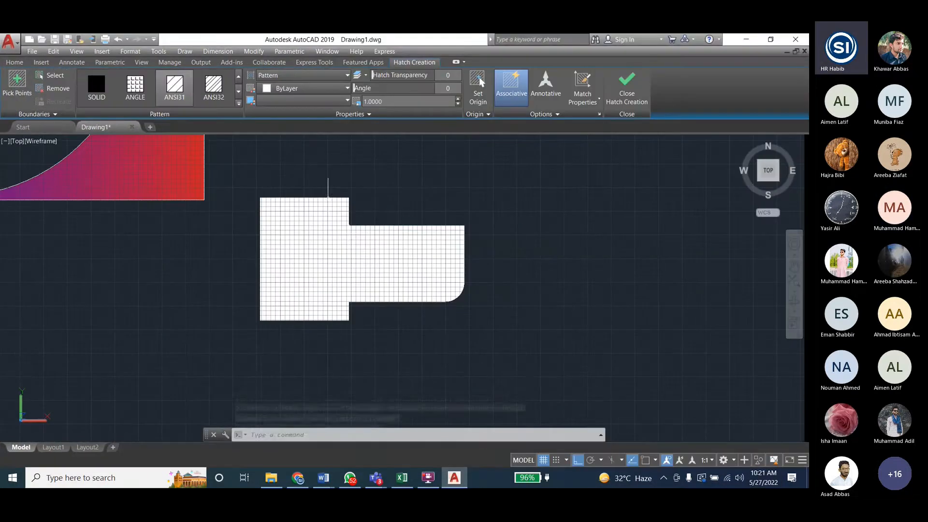
key(Escape)
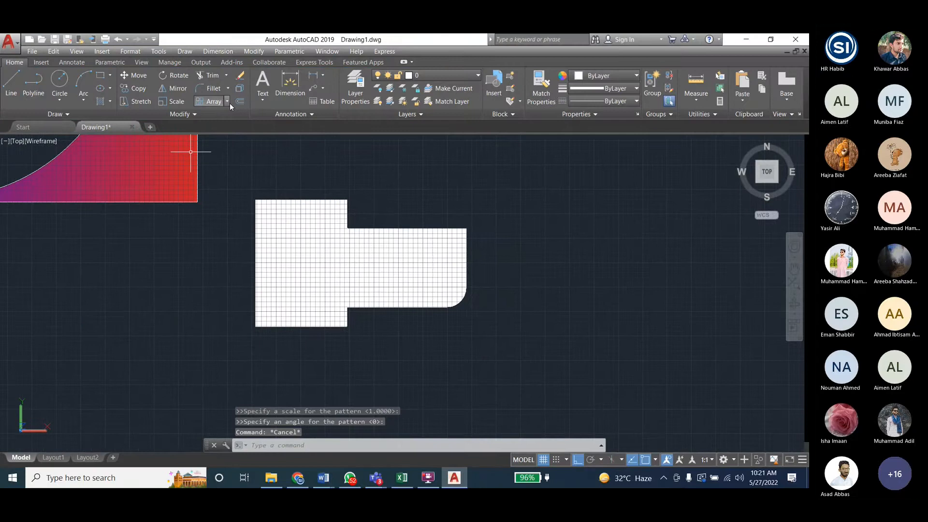
click(188, 50)
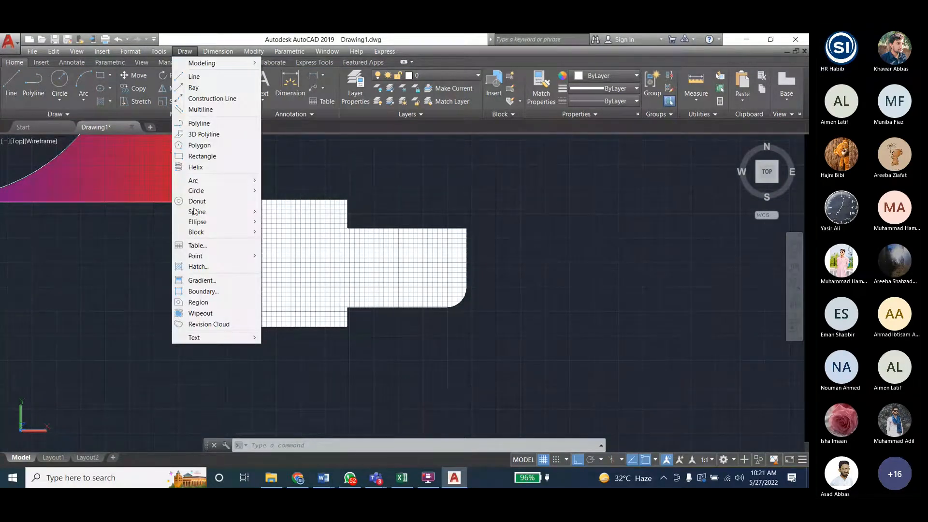
click(198, 267)
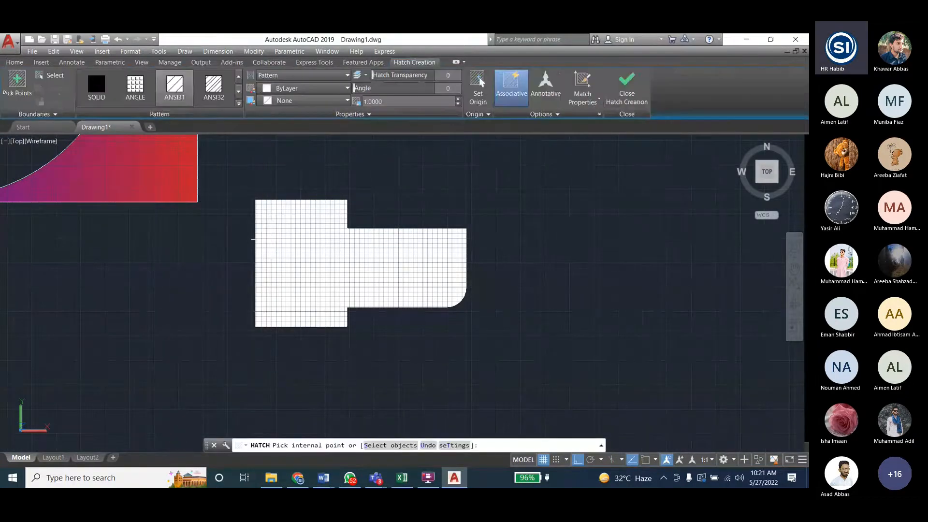
key(Escape)
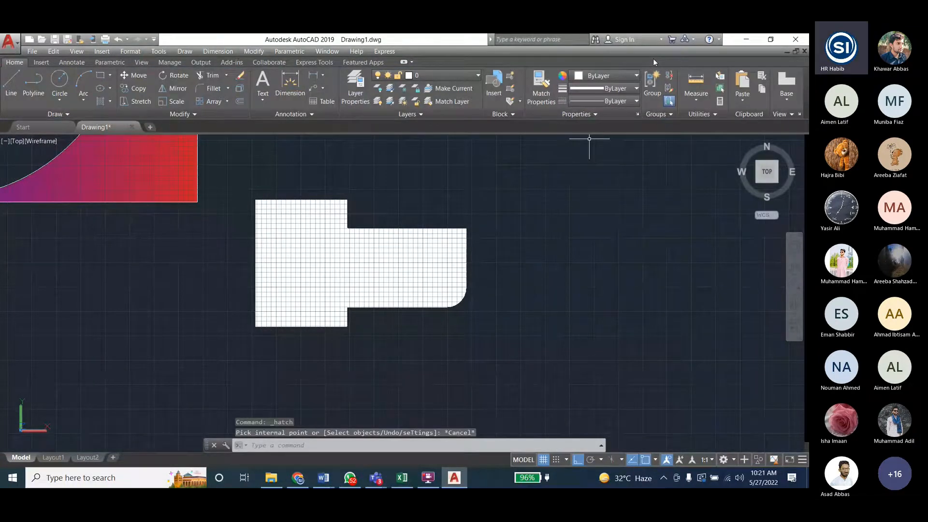
- Select the outline's hatch, change its pattern to ANSI33 and set the pattern scale to 5
click(360, 256)
click(239, 104)
click(97, 125)
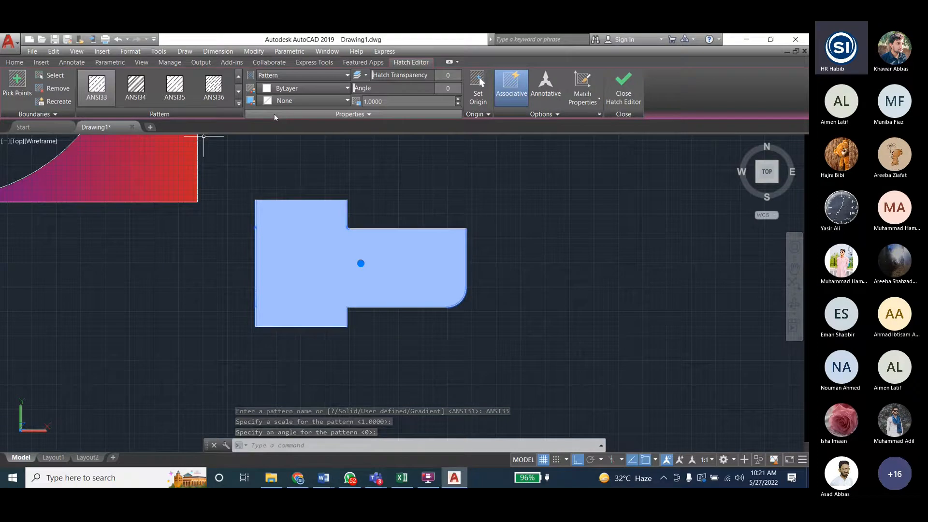
click(406, 102)
text(5)
key(Return)
click(392, 148)
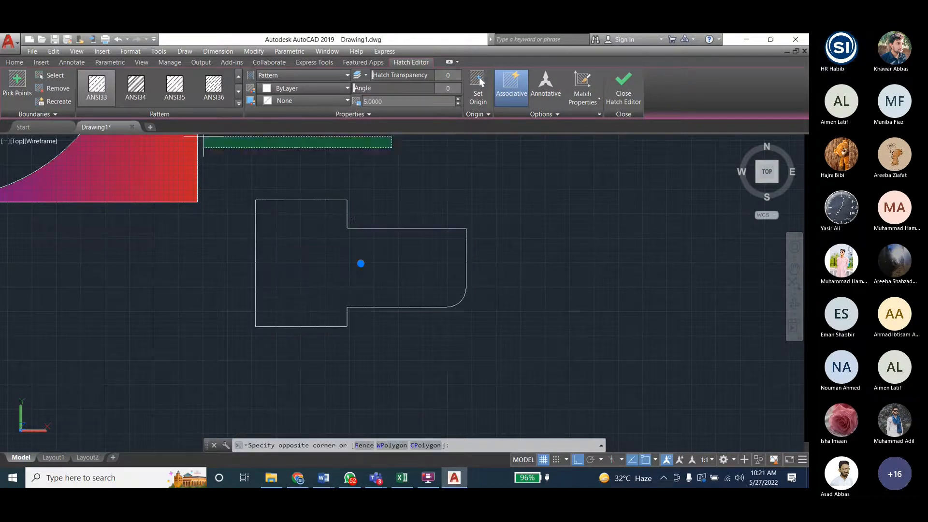
- Try pattern scales of 1 and 2 on the outline's hatch
click(389, 102)
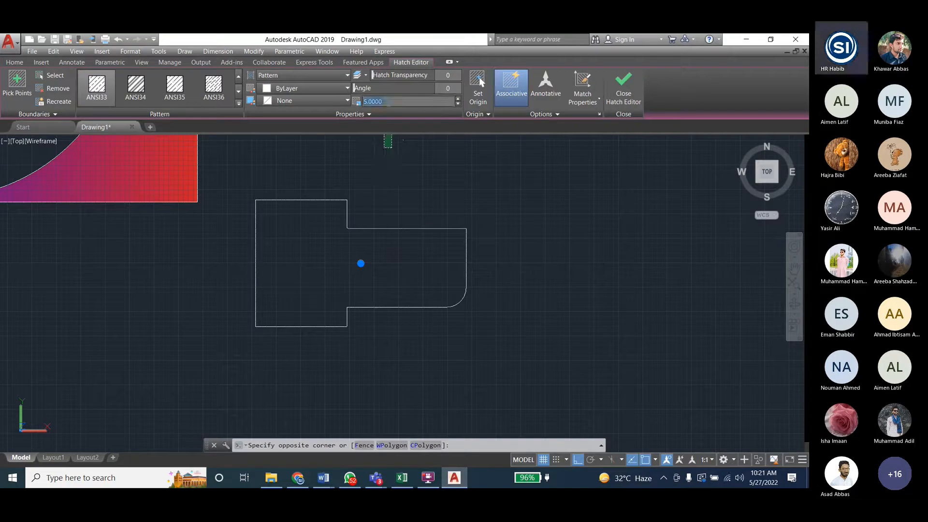
text(1)
key(Return)
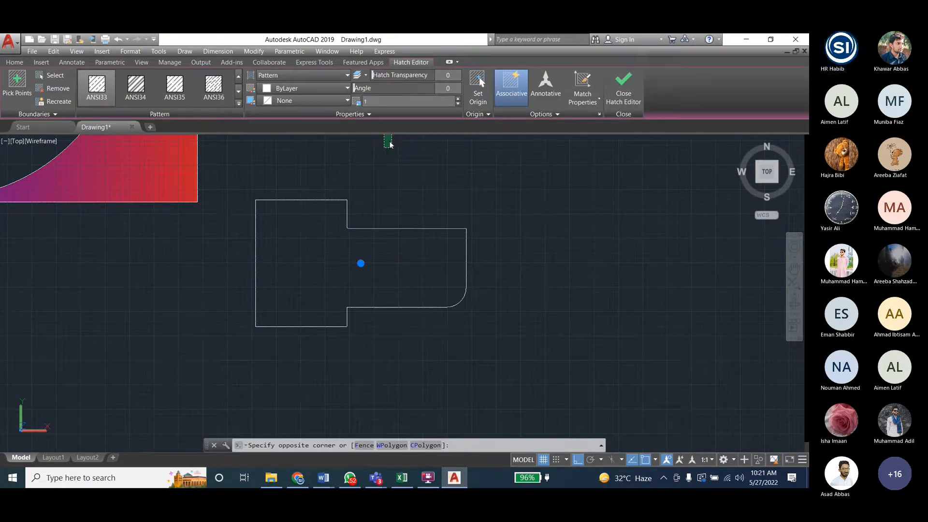
click(408, 195)
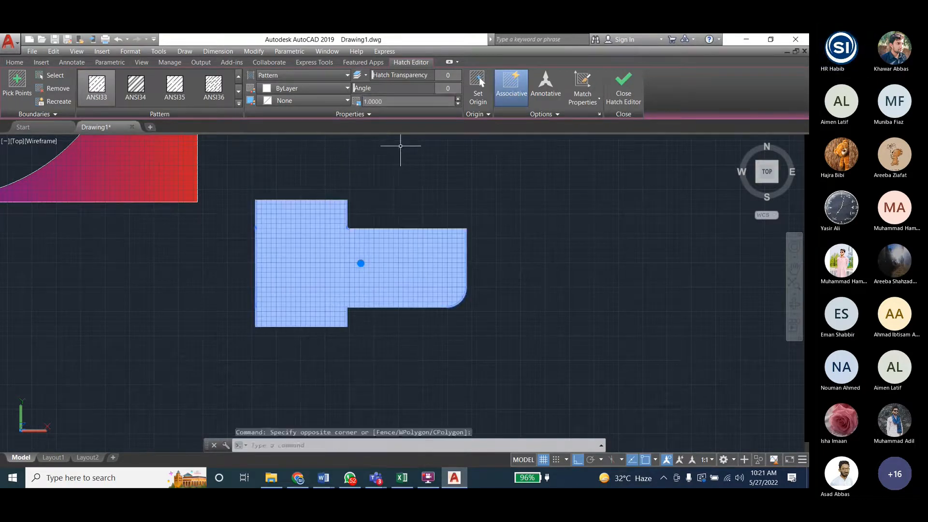
text(2)
key(Return)
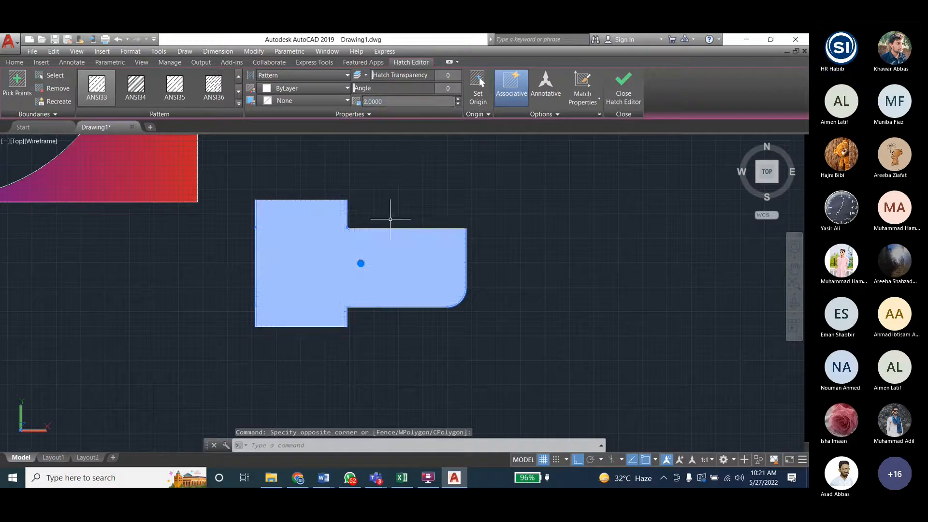
- Set the hatch's background color to yellow 241,235,31 and apply the AR-B816 brick pattern
click(323, 100)
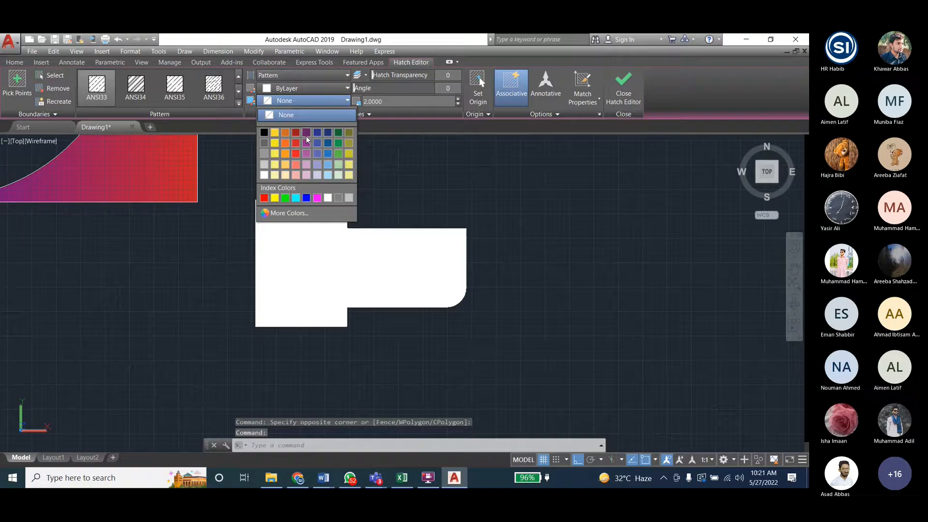
click(273, 152)
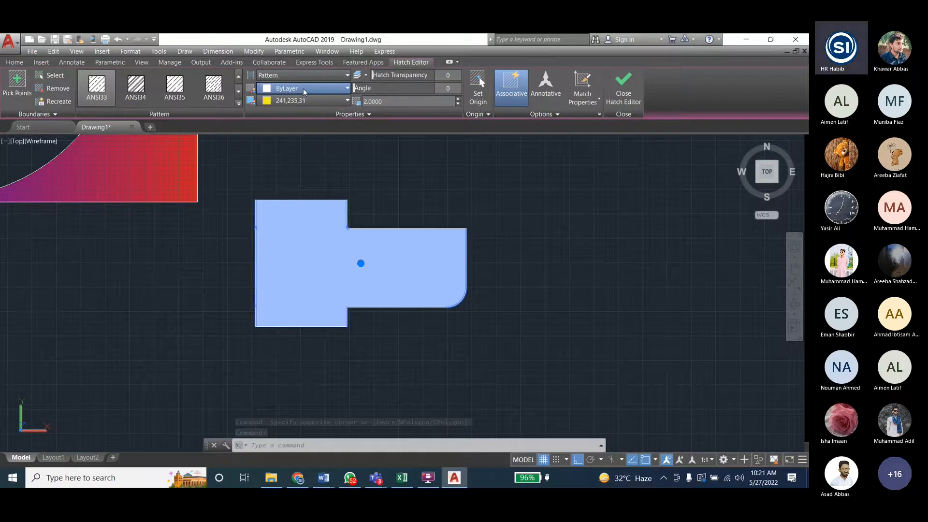
click(238, 92)
click(174, 88)
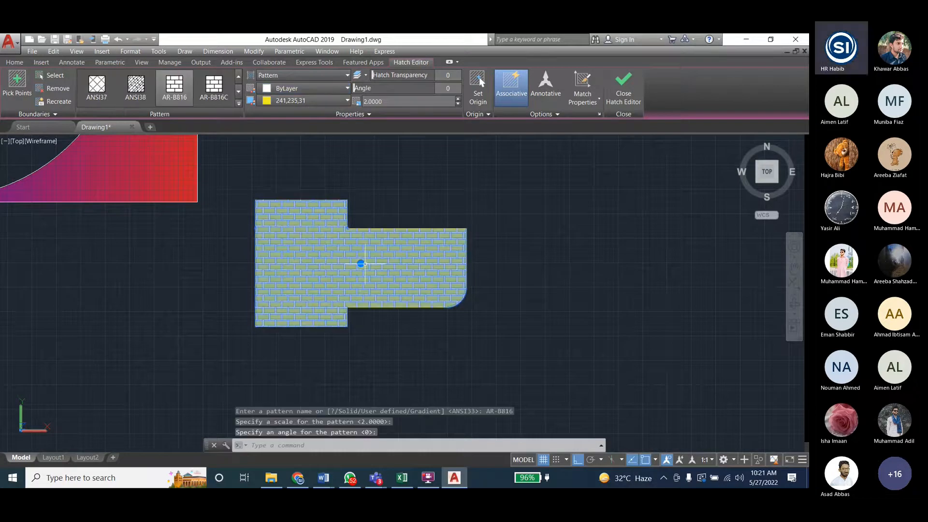
- Change the hatch pattern to STEEL and try the User defined hatch type
click(238, 102)
scroll(163, 161, down, 4)
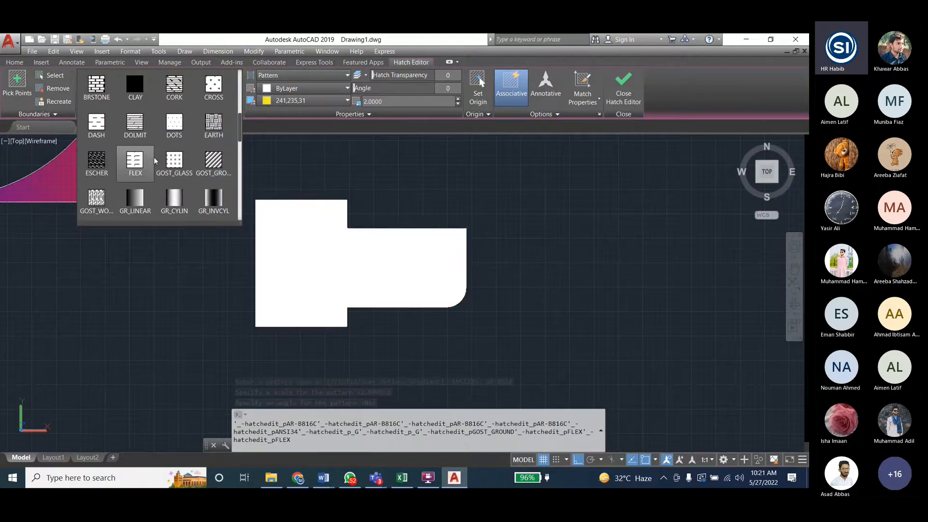
scroll(154, 157, down, 9)
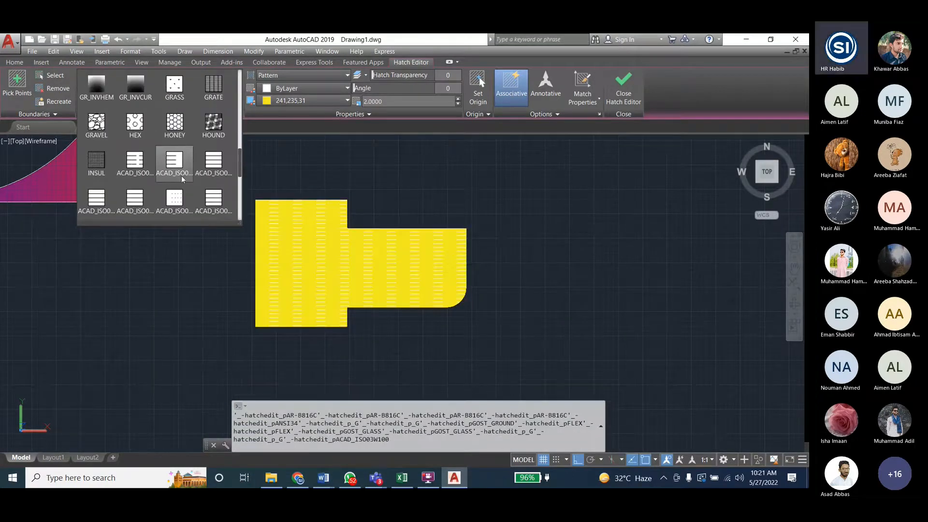
scroll(185, 177, down, 1)
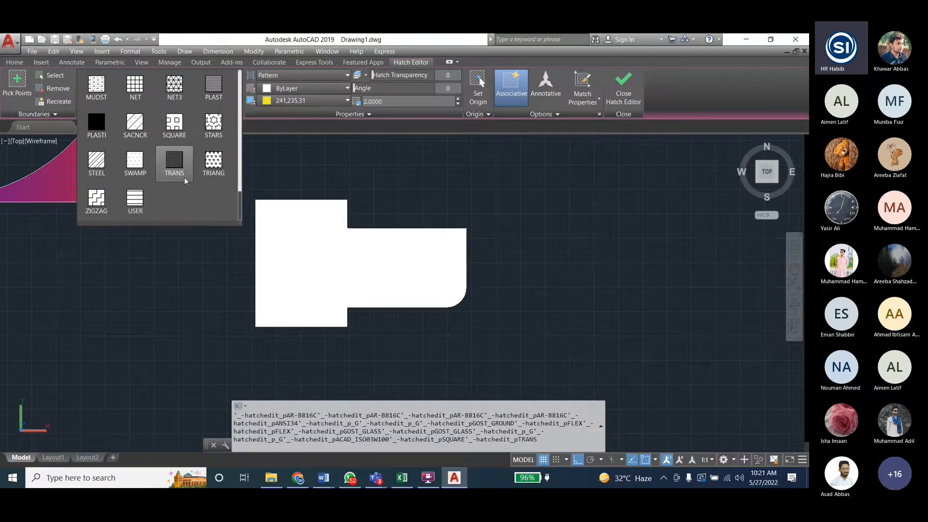
click(108, 166)
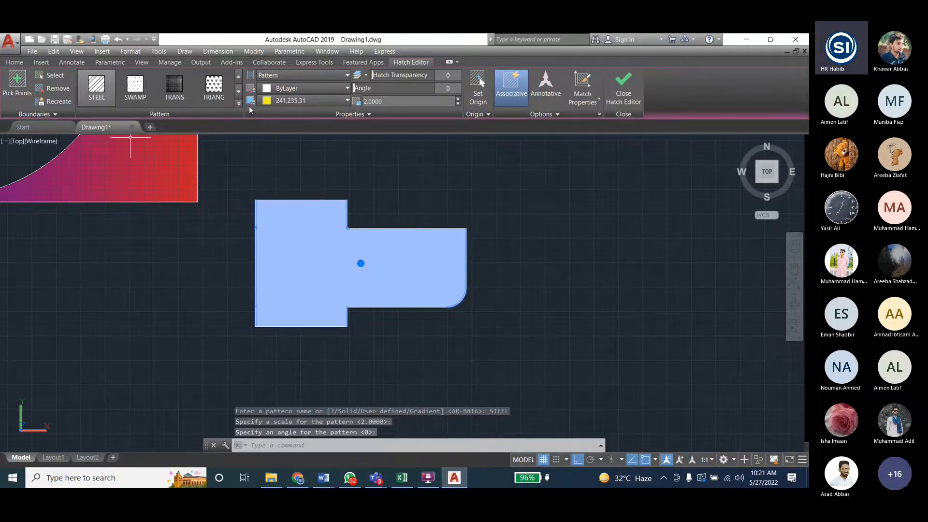
click(311, 74)
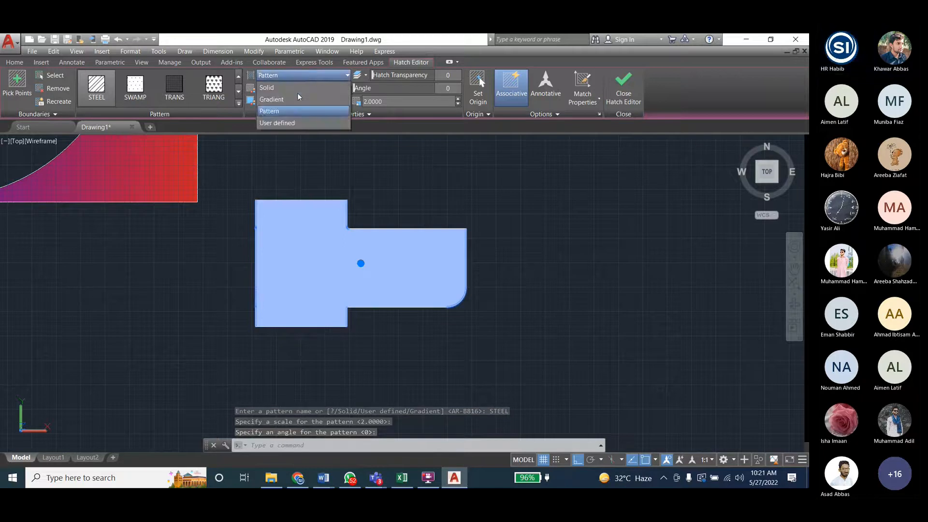
click(284, 124)
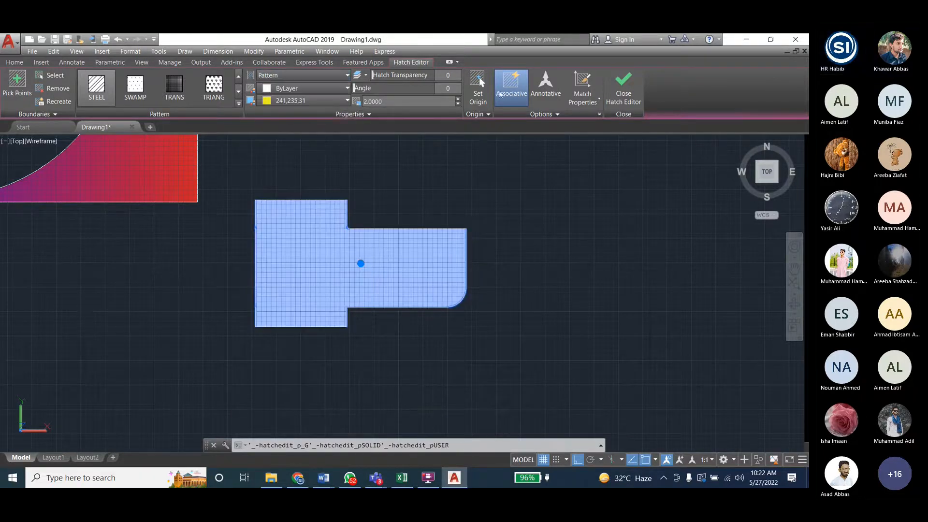
- Set the hatch's angle to 45 and its pattern scale to 5
click(406, 101)
click(389, 87)
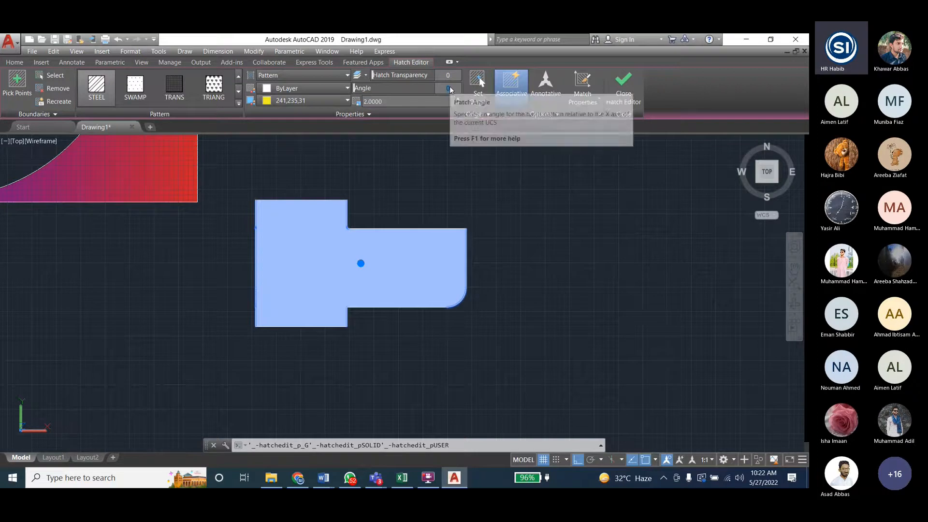
text(45)
key(Return)
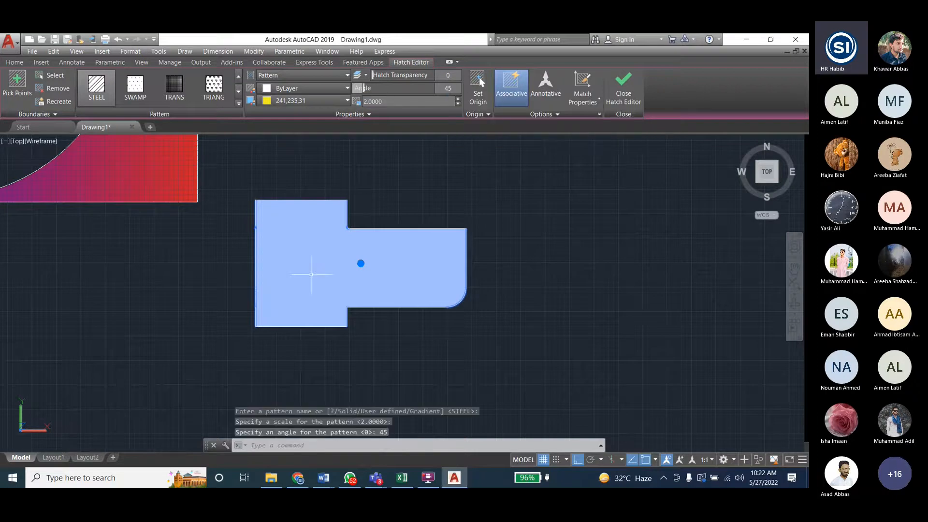
click(370, 102)
text(5)
key(Return)
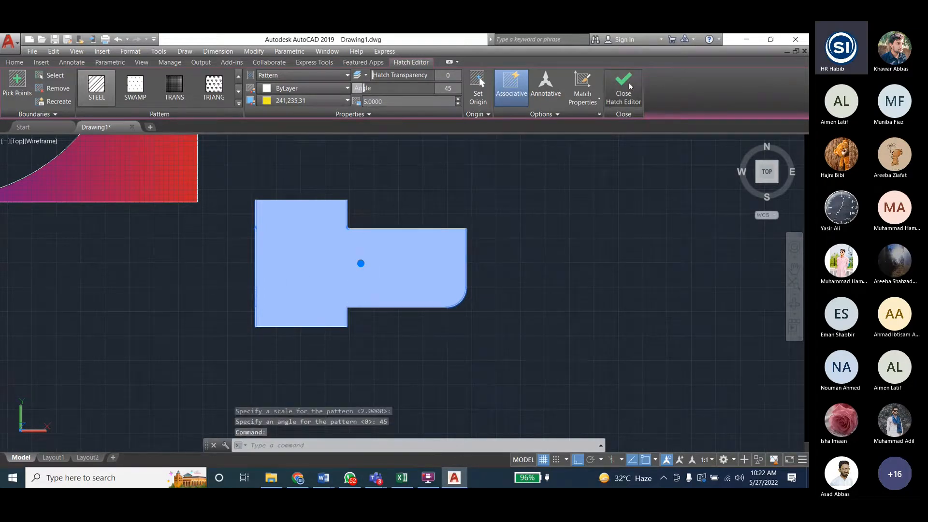
click(583, 102)
click(583, 102)
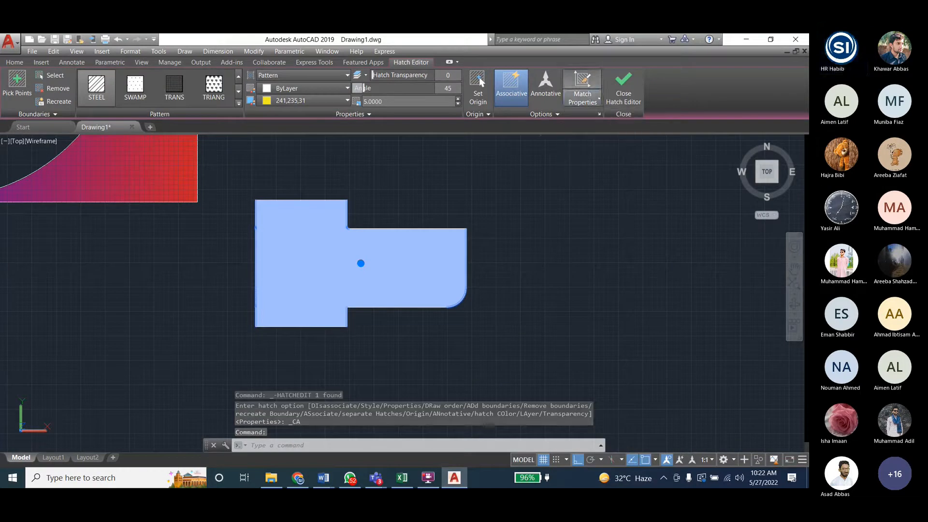
- Change the outline's hatch pattern to SWAMP
click(102, 89)
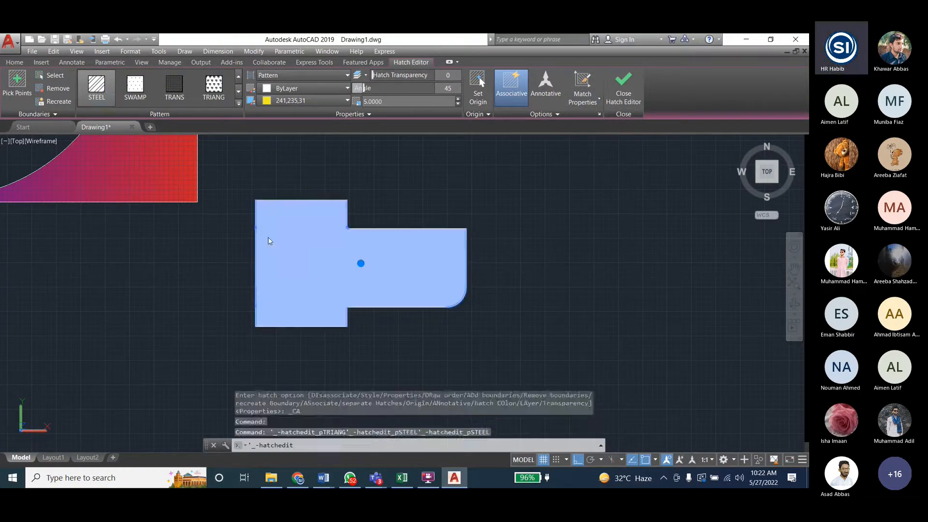
click(239, 105)
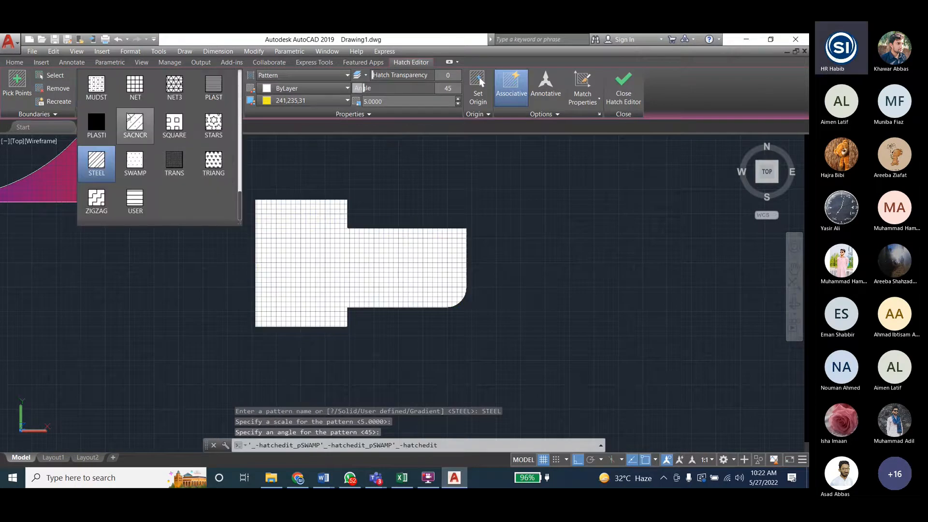
click(135, 167)
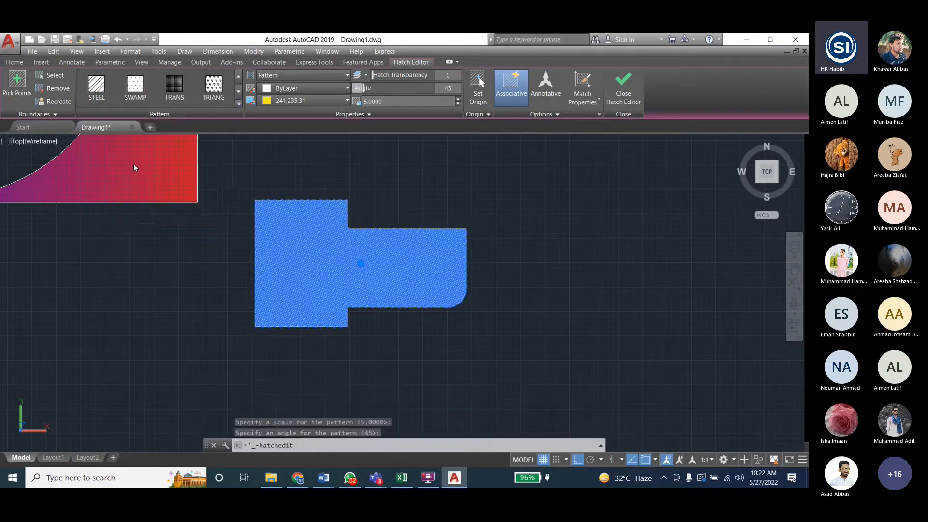
- Inspect the SWAMP hatch inside the outline up close and finish editing the hatch
scroll(313, 248, up, 4)
scroll(271, 263, down, 2)
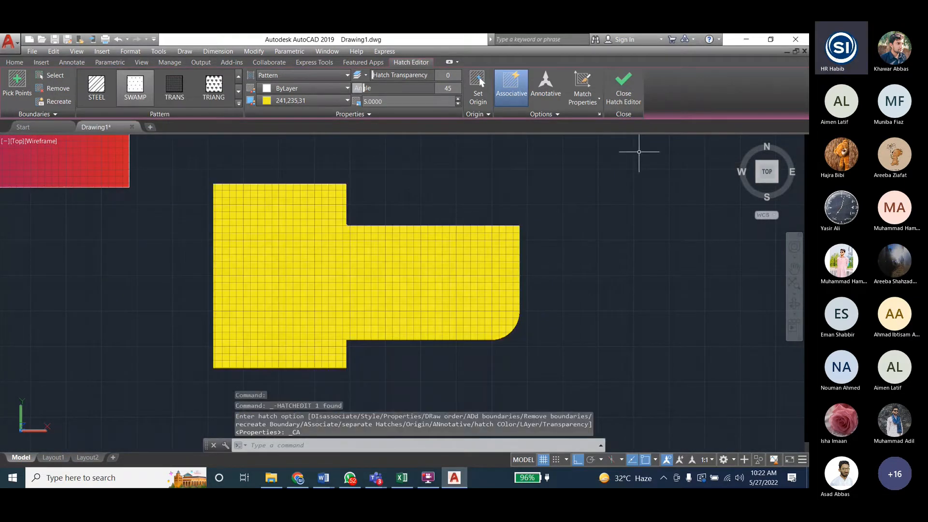
key(Escape)
key(Escape)
key(Escape)
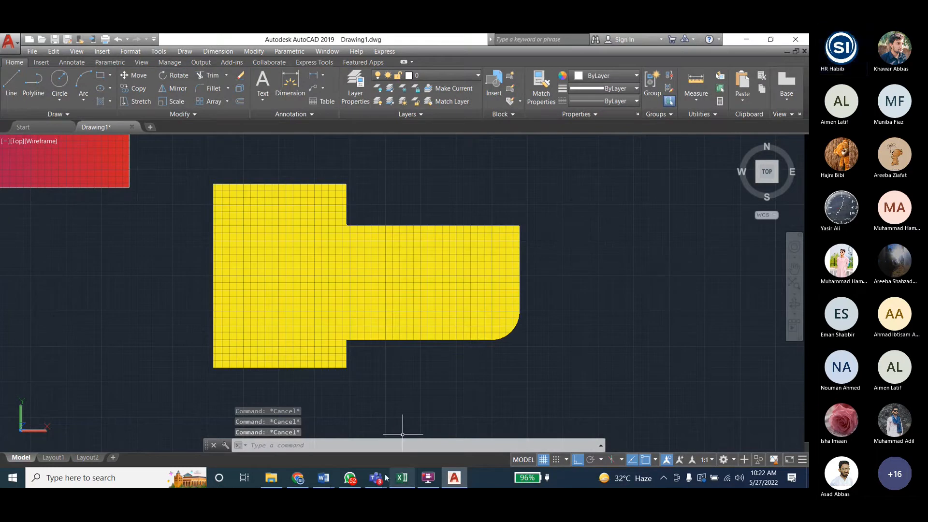
- Switch to the Engineering_Drawing_Lab_Student manual in Word and review the Lab 6 modify commands and the Fig 6.1 and Fig 6.2 tasks
mouse_move(324, 478)
click(358, 425)
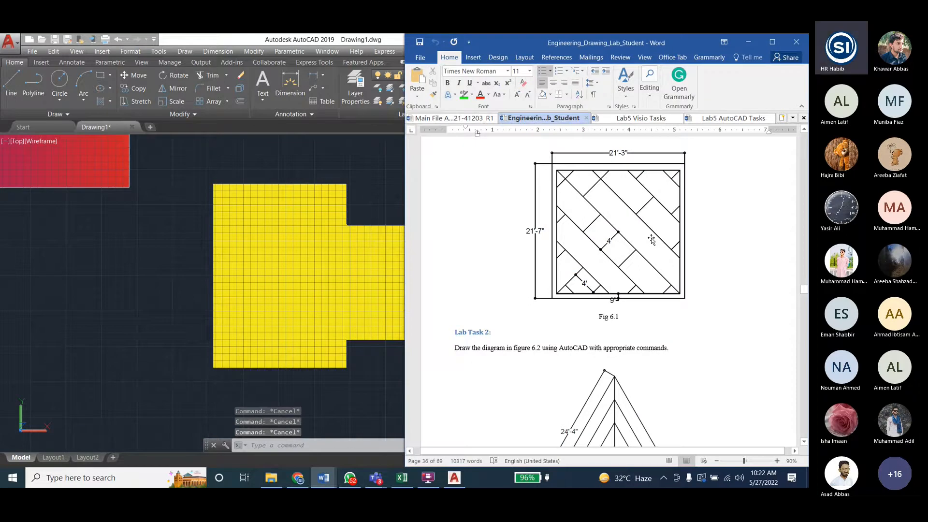
scroll(651, 240, down, 5)
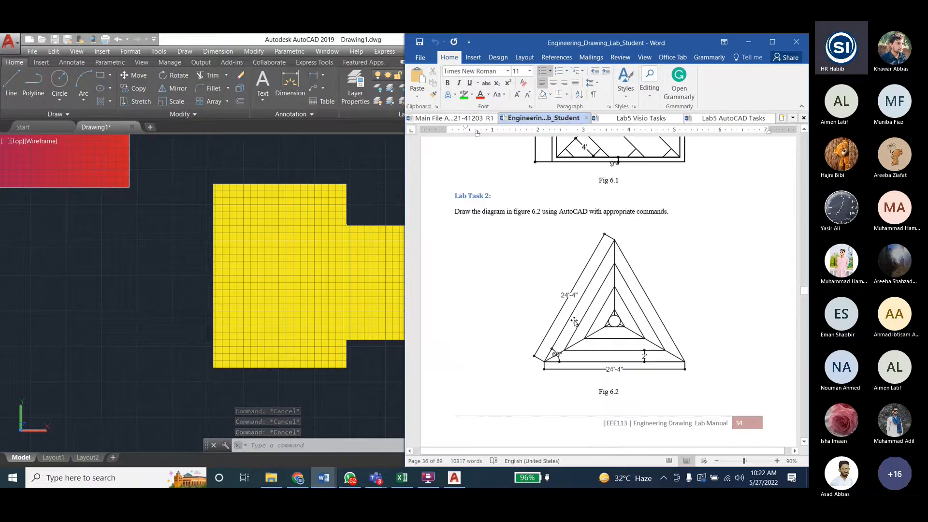
scroll(566, 323, up, 20)
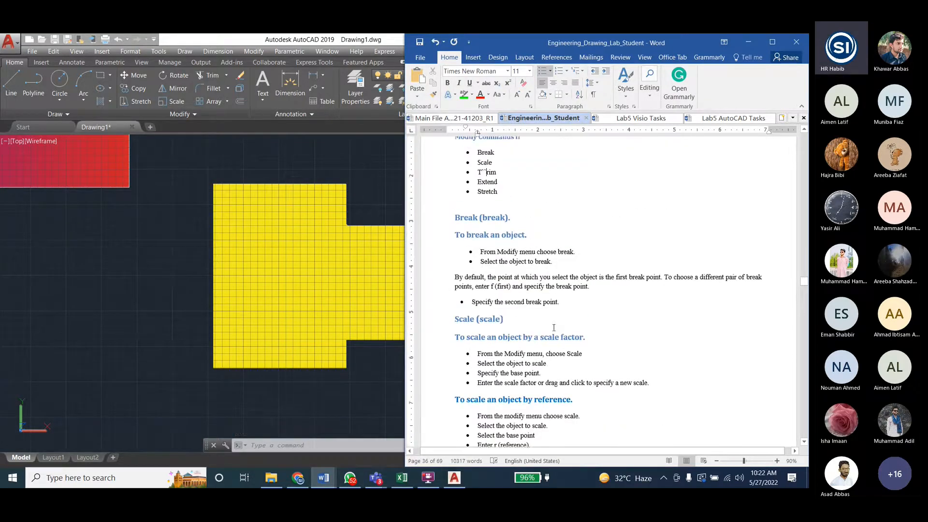
scroll(553, 328, up, 15)
scroll(550, 319, down, 15)
scroll(526, 292, up, 10)
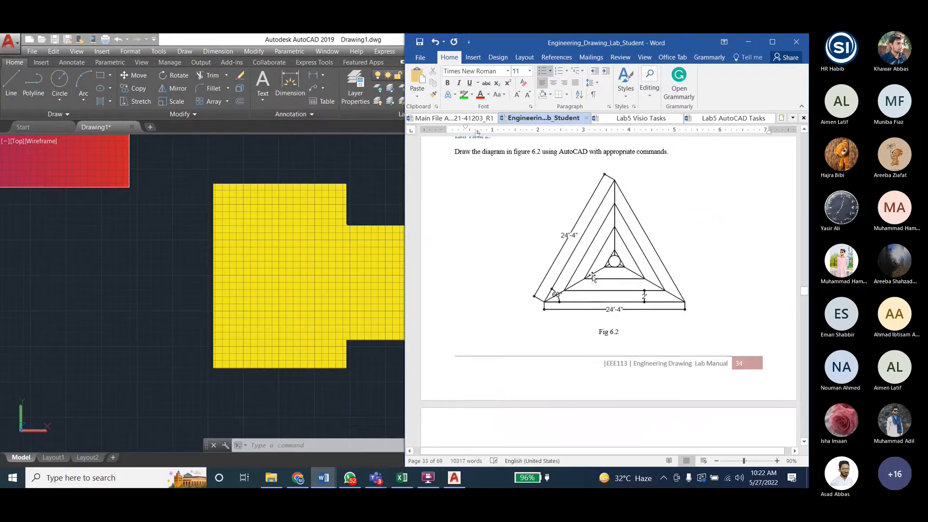
- Return to AutoCAD and draw a closed triangle with Line beside the hatched outline, with a horizontal base and Ortho off for the slanted sides
click(141, 268)
key(Escape)
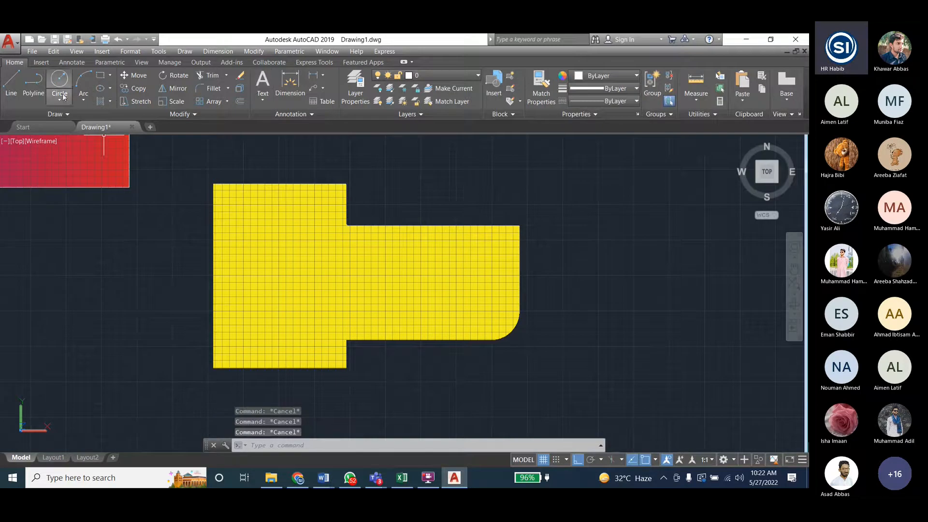
click(11, 82)
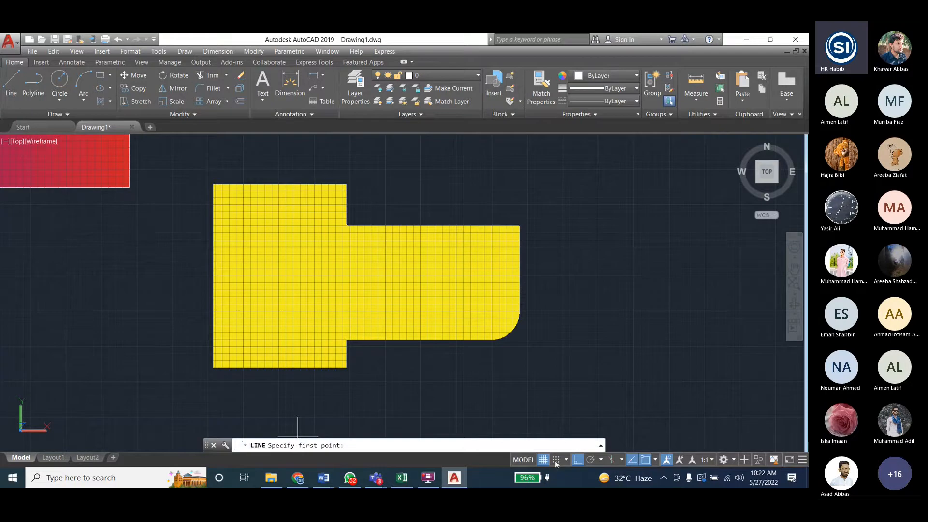
click(567, 312)
click(639, 305)
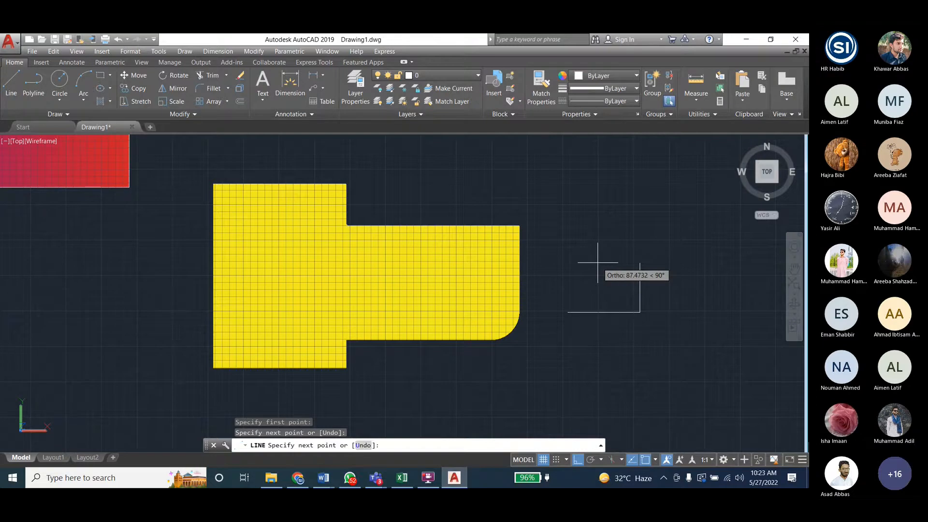
click(581, 460)
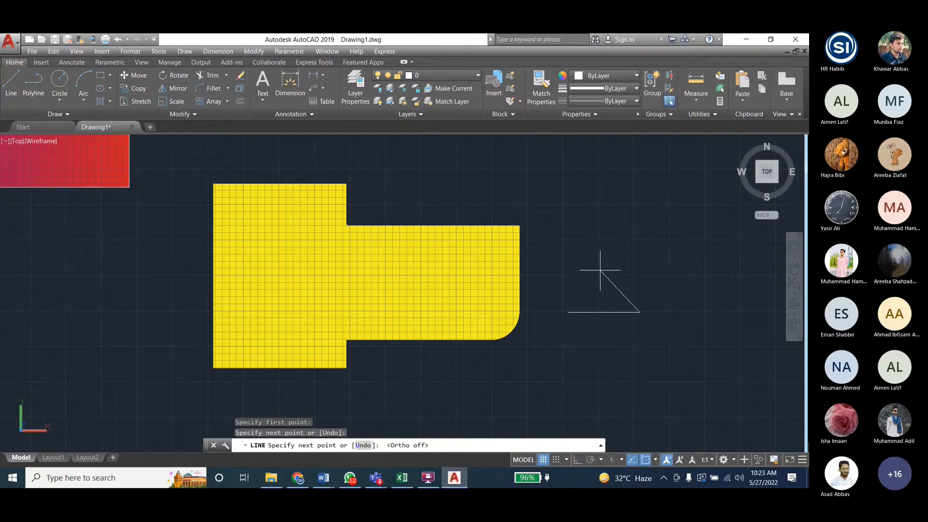
click(600, 271)
click(568, 312)
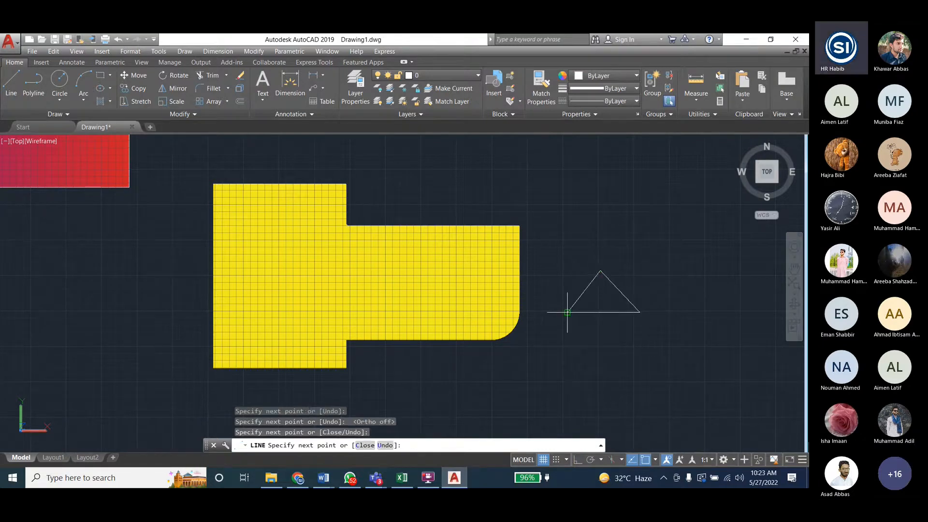
key(Escape)
- Group the three lines of the triangle into one object
click(565, 252)
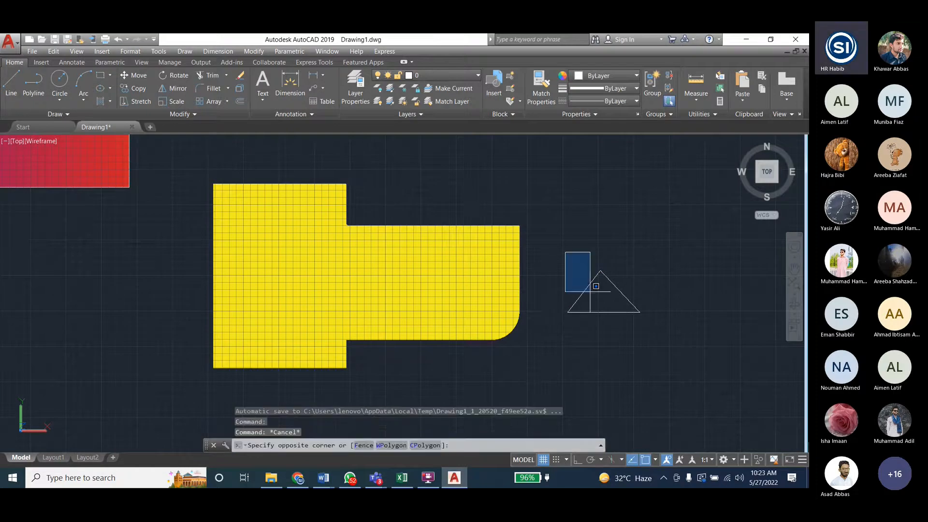
click(645, 319)
click(652, 83)
key(Escape)
key(Escape)
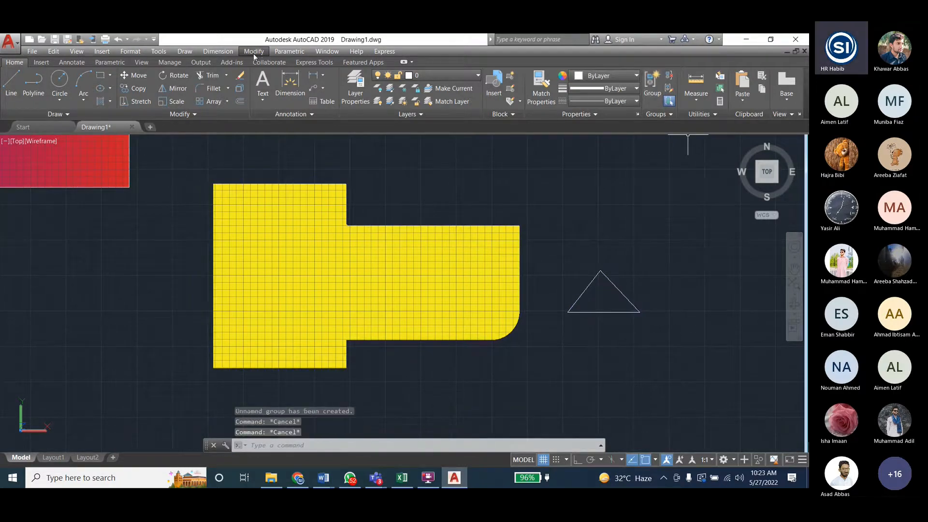
- Scale the grouped triangle using the Copy option with a scale factor of 2
click(254, 51)
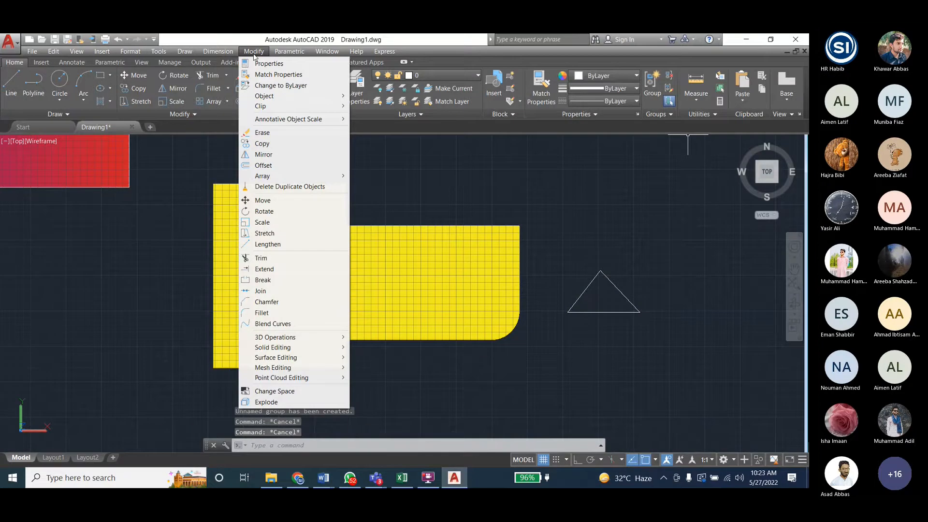
click(261, 223)
text(2)
key(Return)
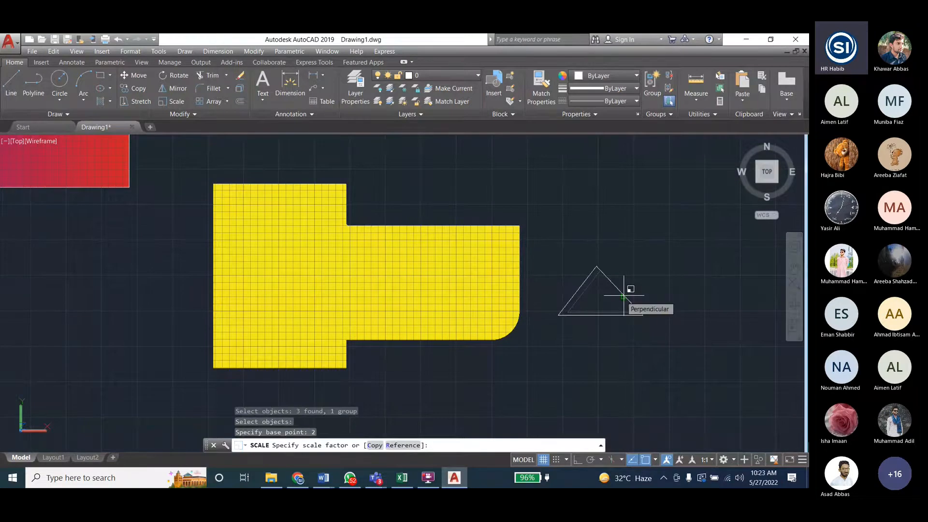
click(374, 445)
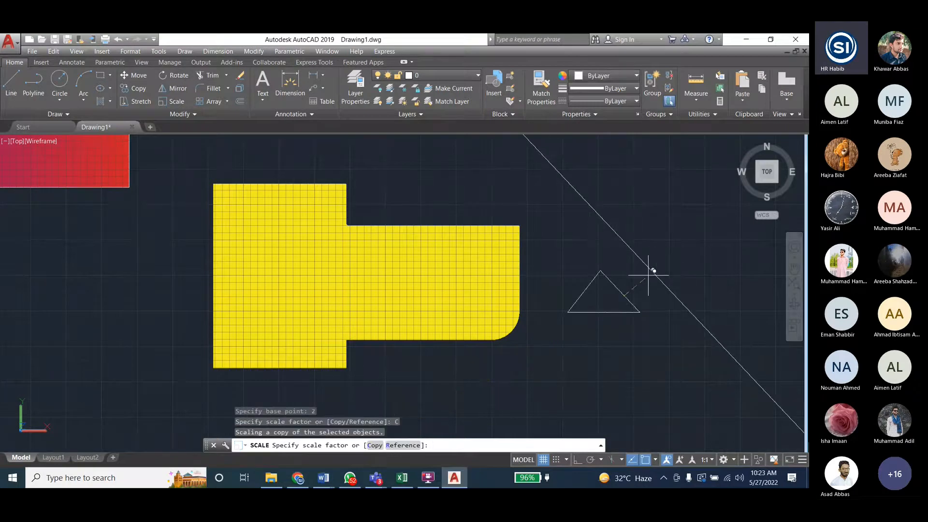
text(2)
key(Return)
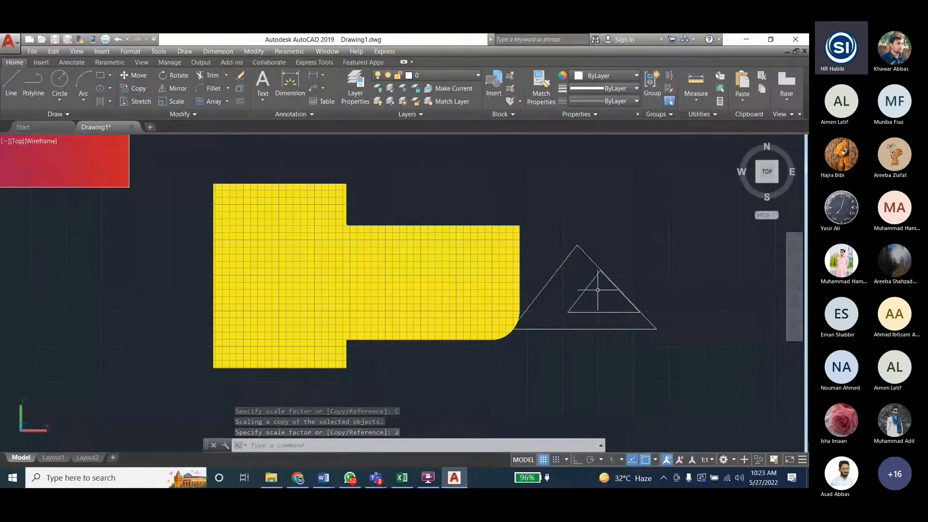
- Move the larger triangle by its grip so that it surrounds the smaller triangle, and deselect it
click(594, 264)
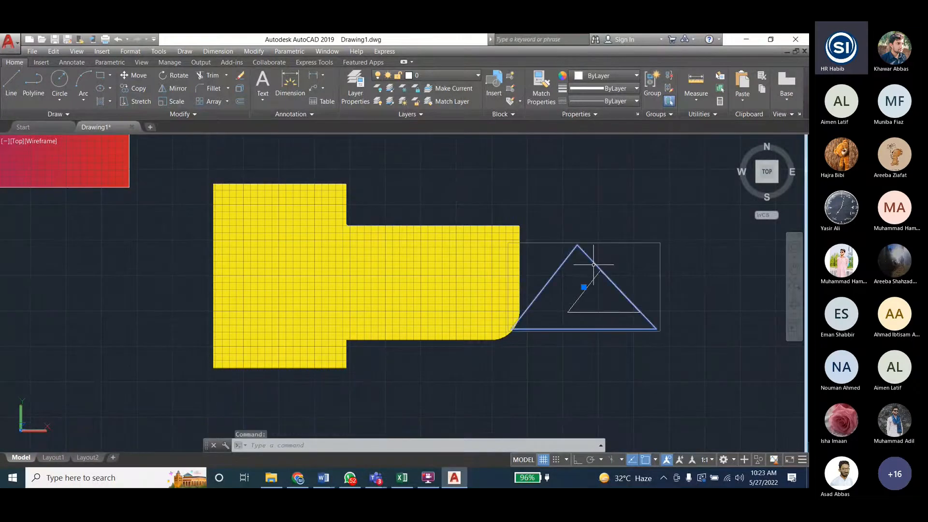
click(583, 287)
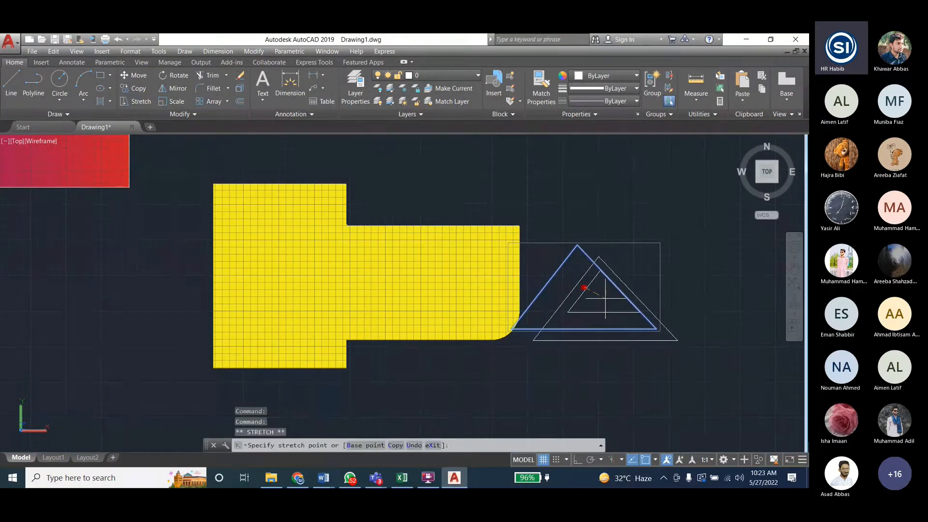
click(604, 299)
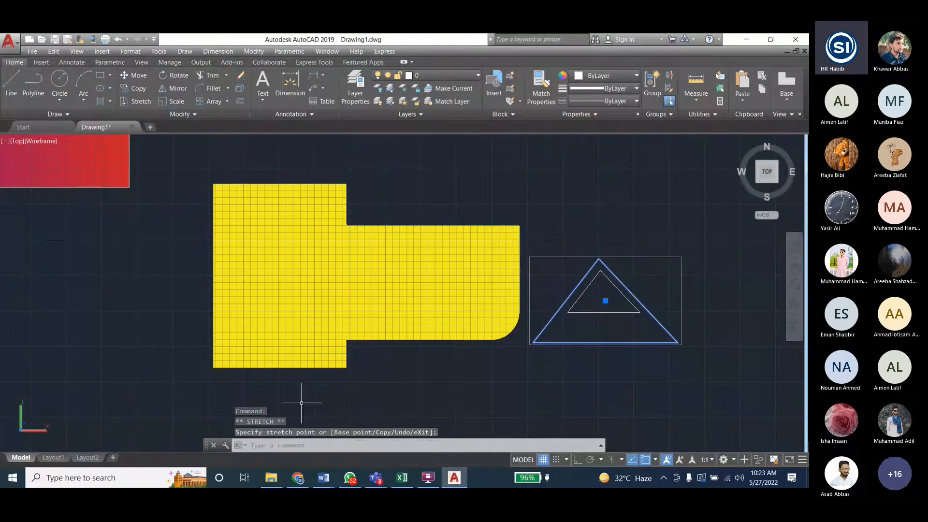
key(Escape)
key(Escape)
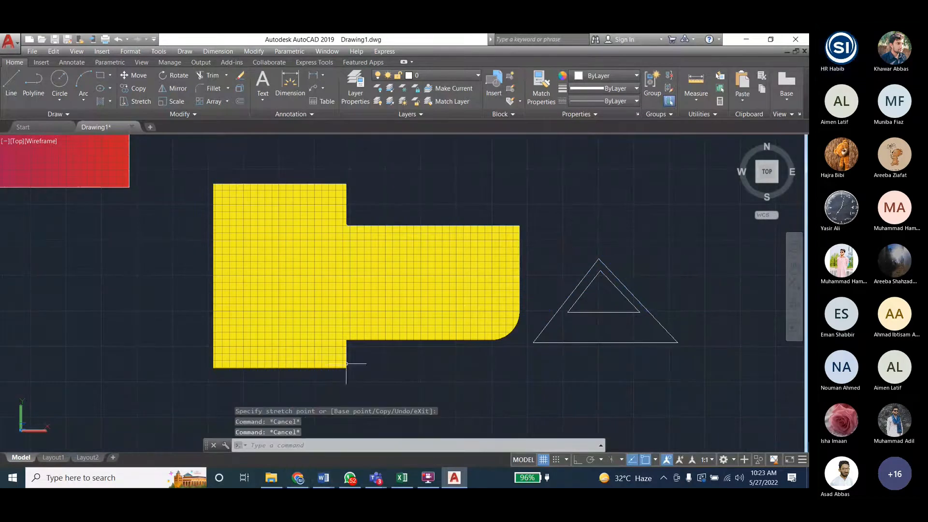
scroll(437, 258, down, 1)
middle_drag(614, 311, 468, 284)
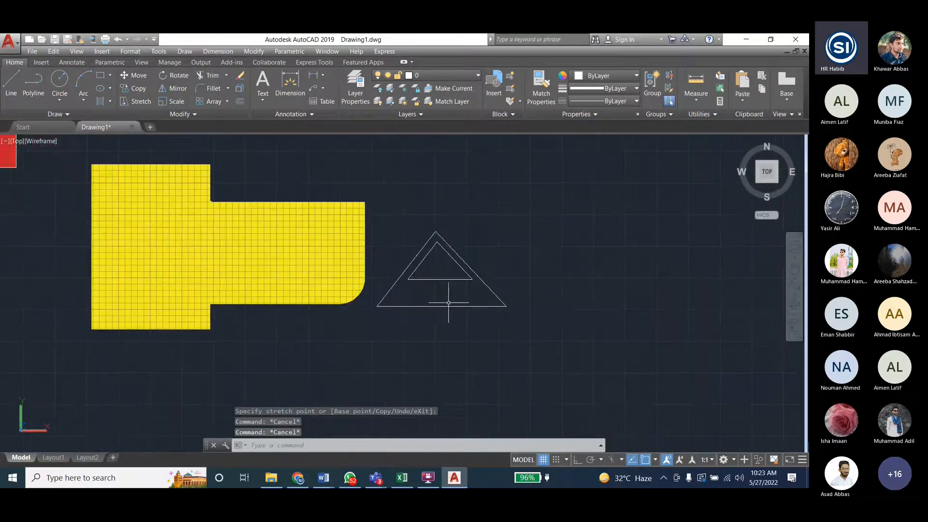
- Switch to the lab manual in Word and review Lab 7's modify commands III and the Fig 7.1 task
click(333, 473)
click(354, 434)
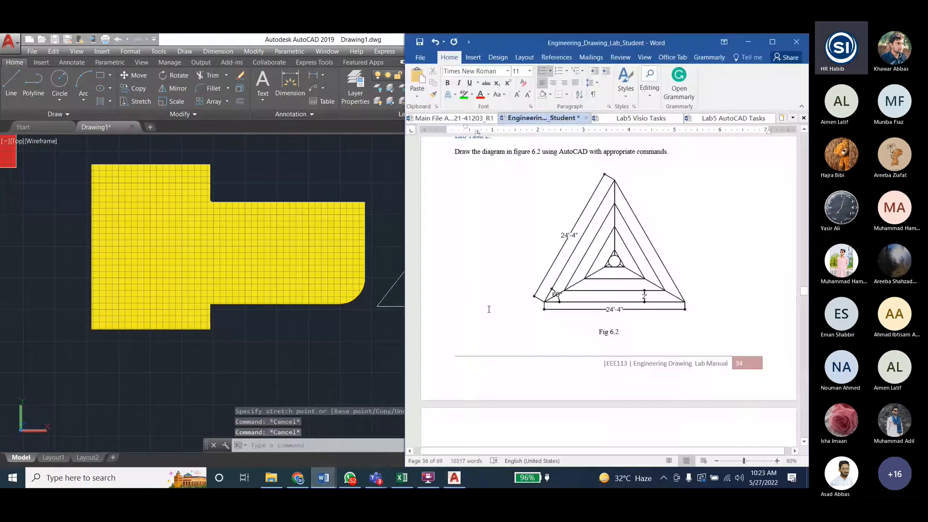
scroll(619, 281, down, 15)
scroll(616, 282, down, 10)
scroll(614, 280, down, 1)
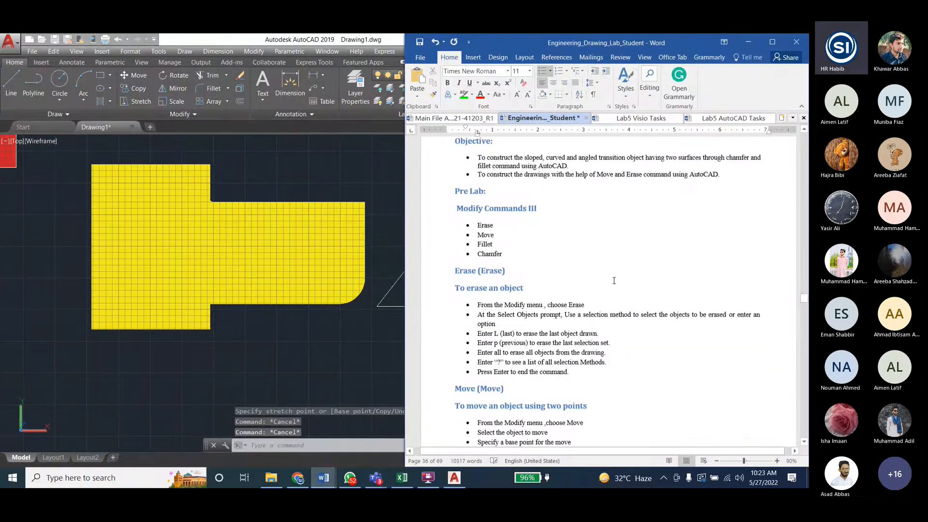
scroll(613, 280, up, 5)
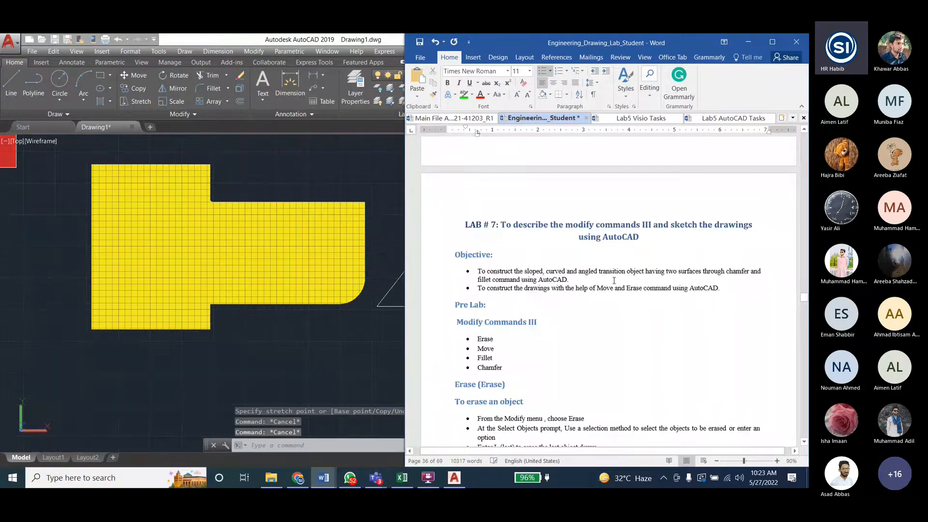
scroll(557, 238, down, 20)
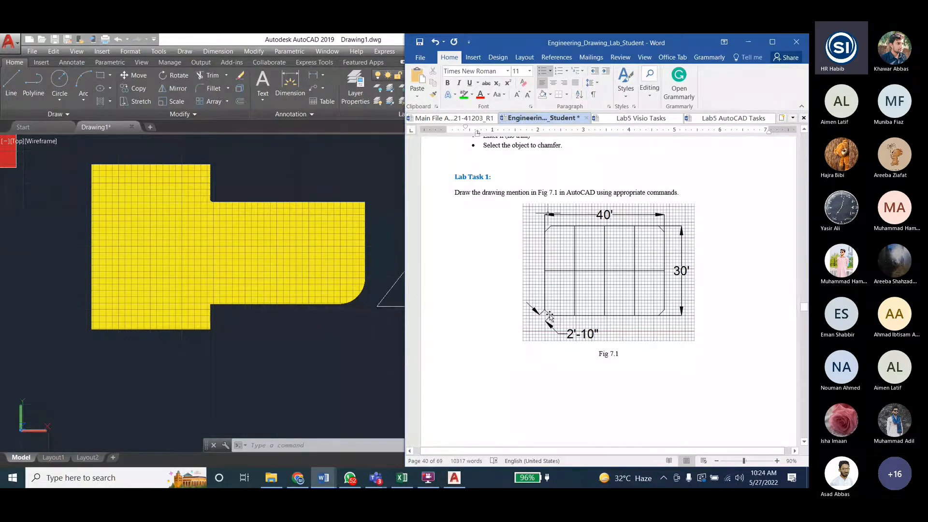
- Look over AutoCAD's available modify commands, and examine the Fig 7.1 and Fig 7.2 drawings in the Word manual
click(253, 52)
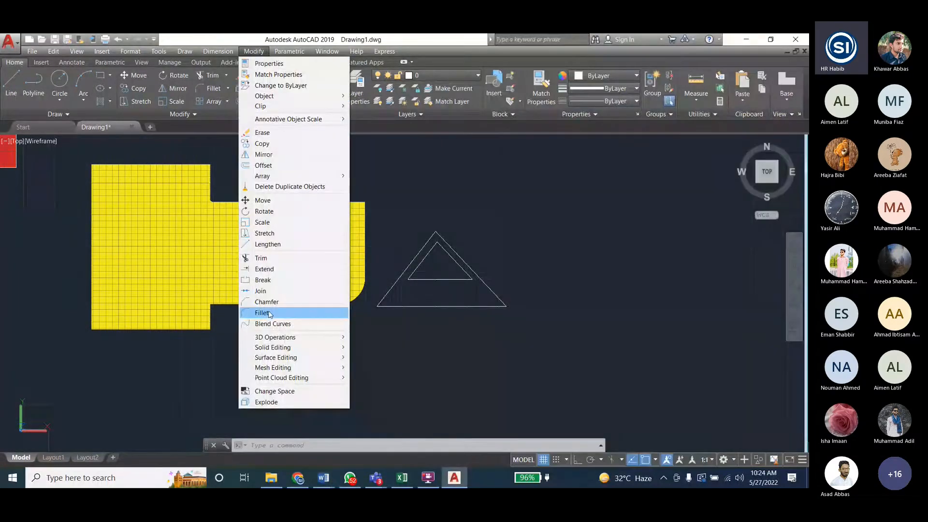
click(324, 478)
click(354, 435)
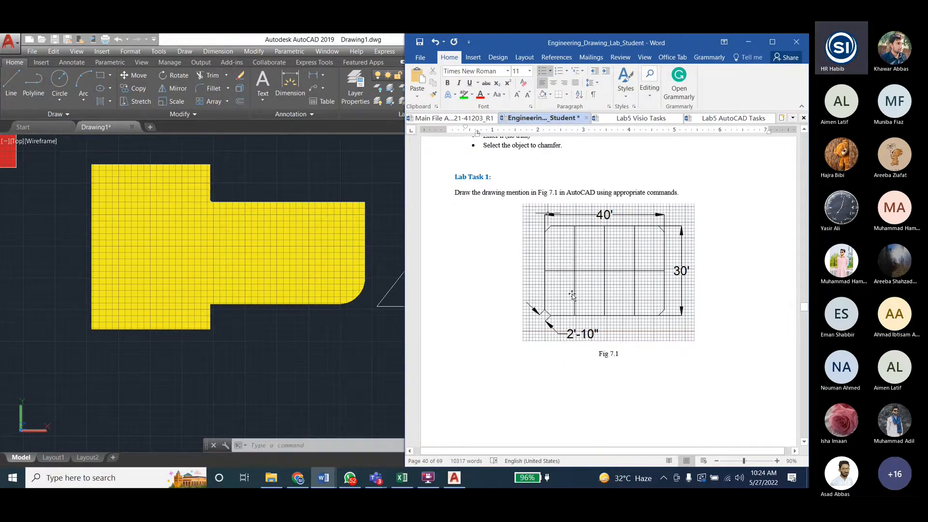
scroll(529, 275, down, 15)
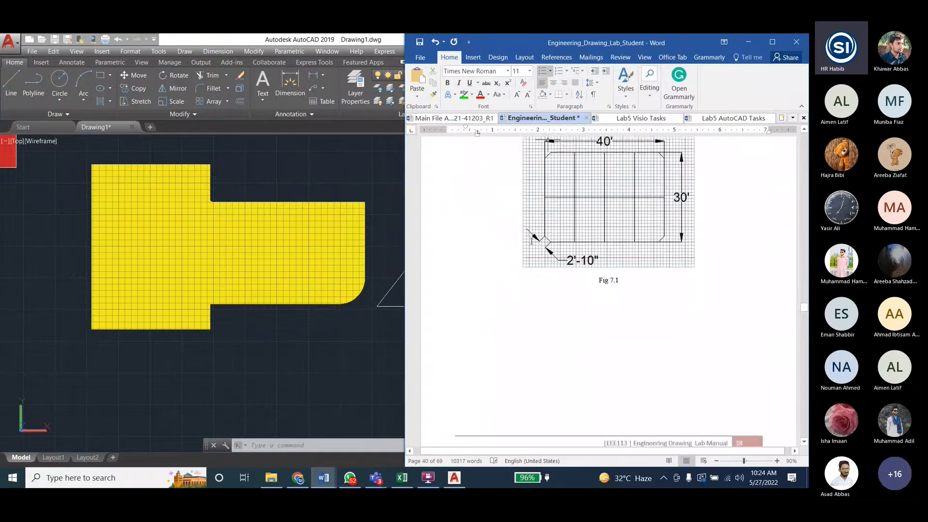
scroll(529, 242, down, 3)
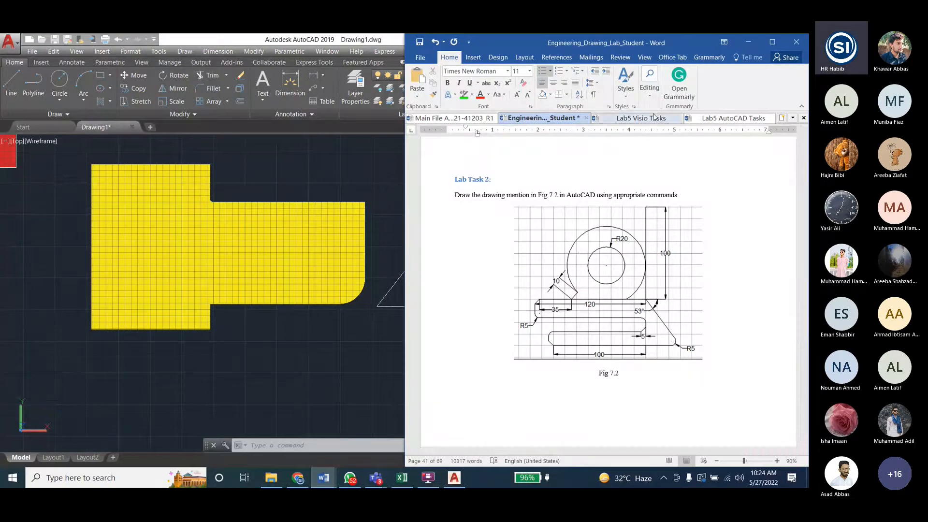
- Review the array, offset and mirror examples in the Lab5 AutoCAD Tasks document, and return to the Engineering_Drawing_Lab_Student manual
click(733, 117)
scroll(603, 250, down, 3)
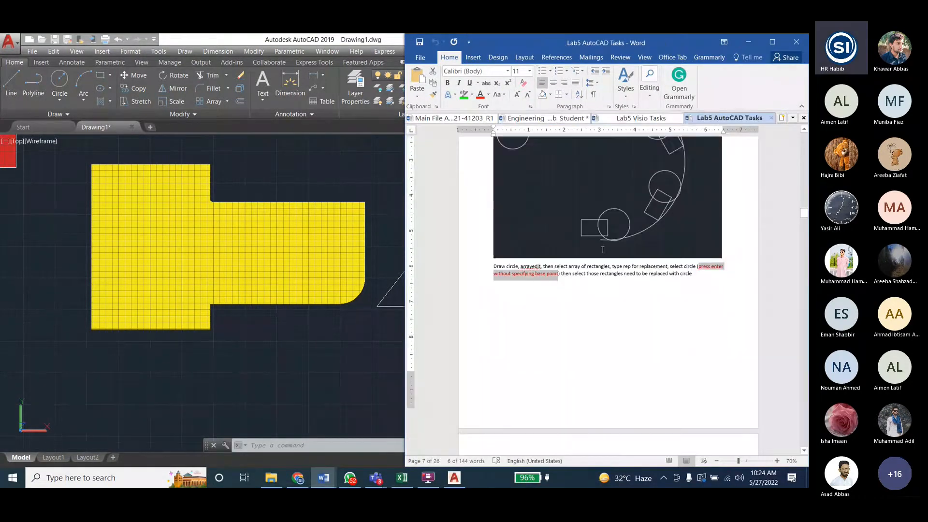
scroll(603, 249, down, 5)
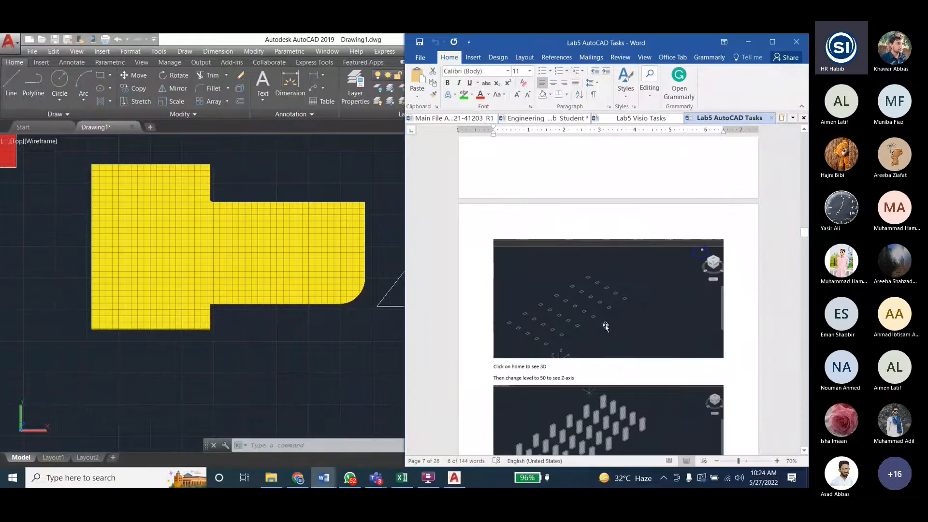
scroll(605, 327, down, 10)
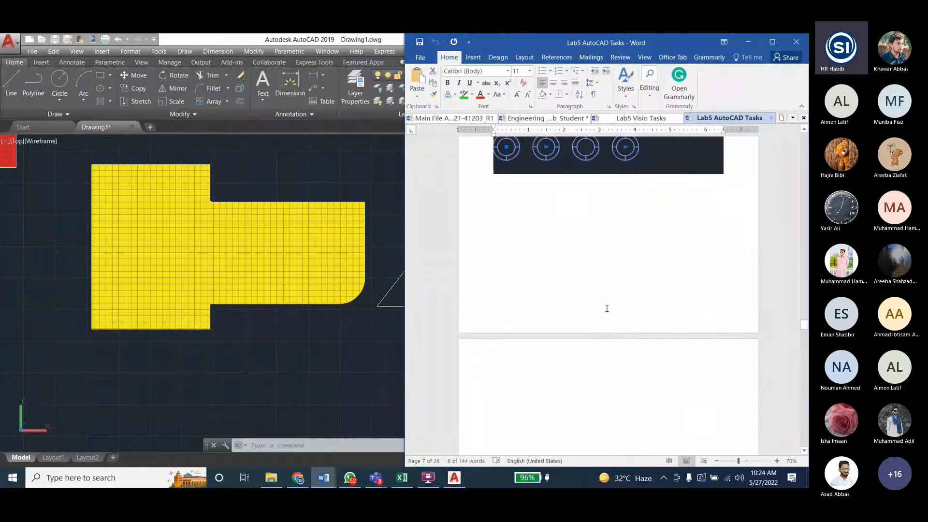
scroll(606, 309, down, 10)
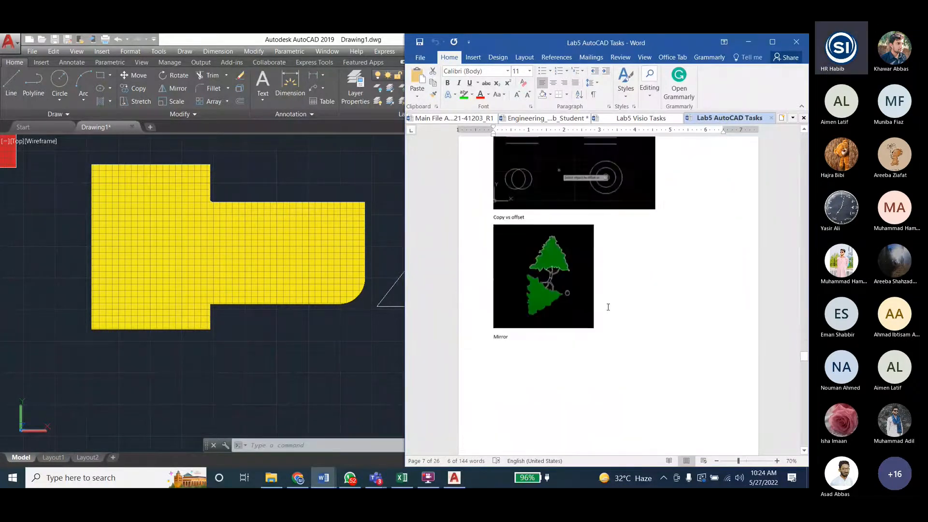
scroll(607, 308, down, 5)
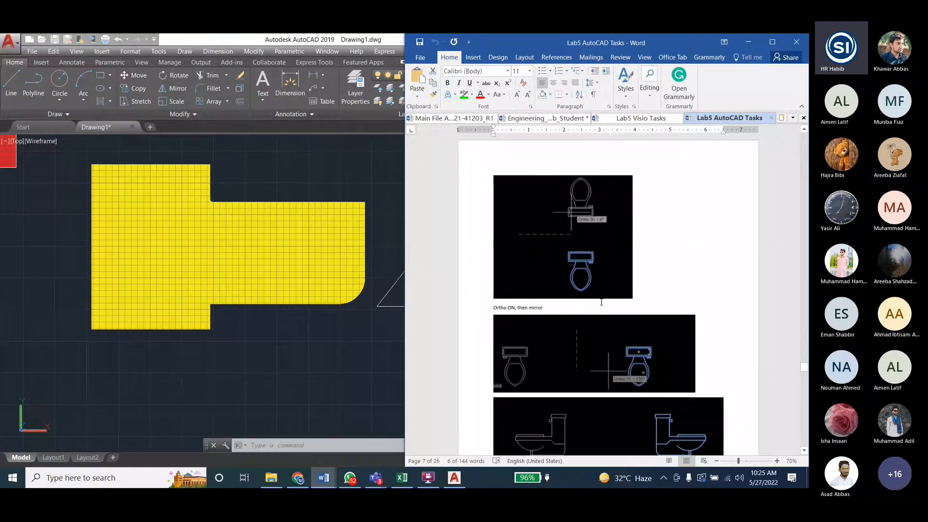
key(alt+Tab)
scroll(598, 279, up, 2)
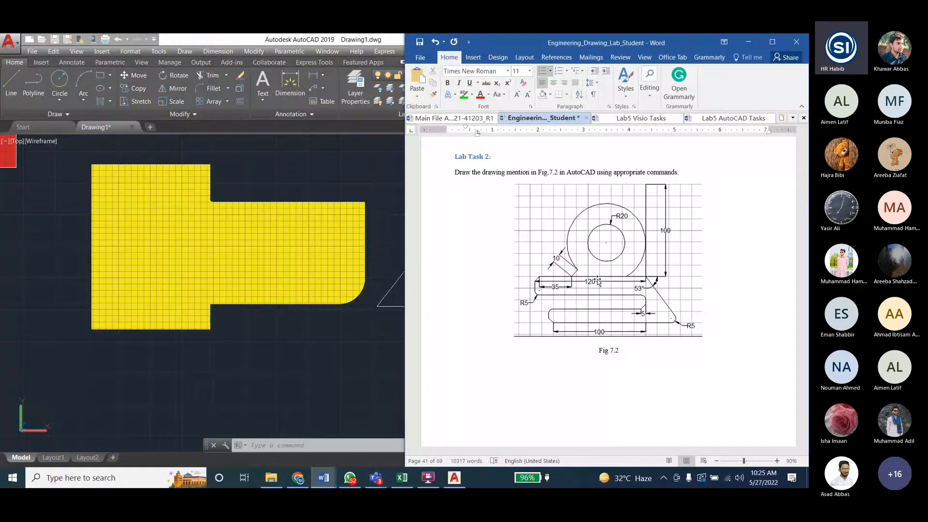
- Check the Section D evaluation sheet in Excel, and view the Decora receptacle task in Word's Lab5 Visio Tasks document
click(408, 477)
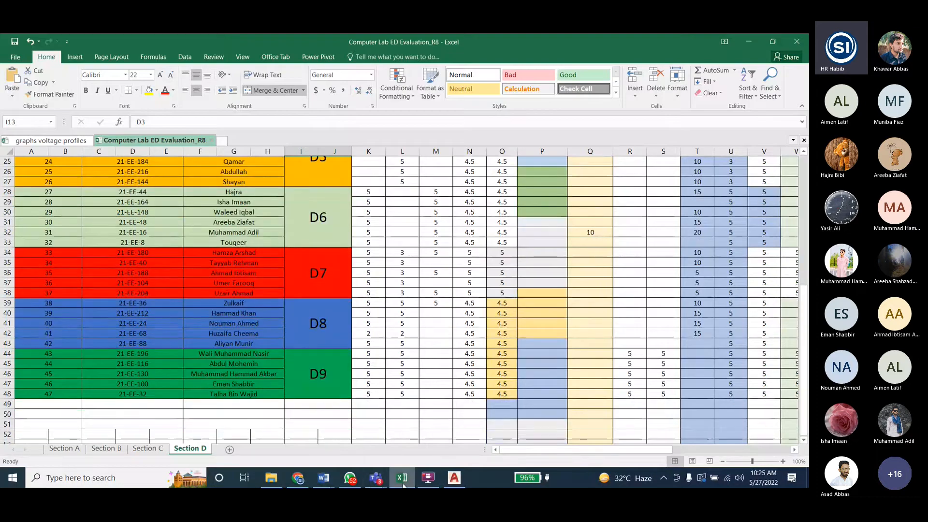
click(403, 483)
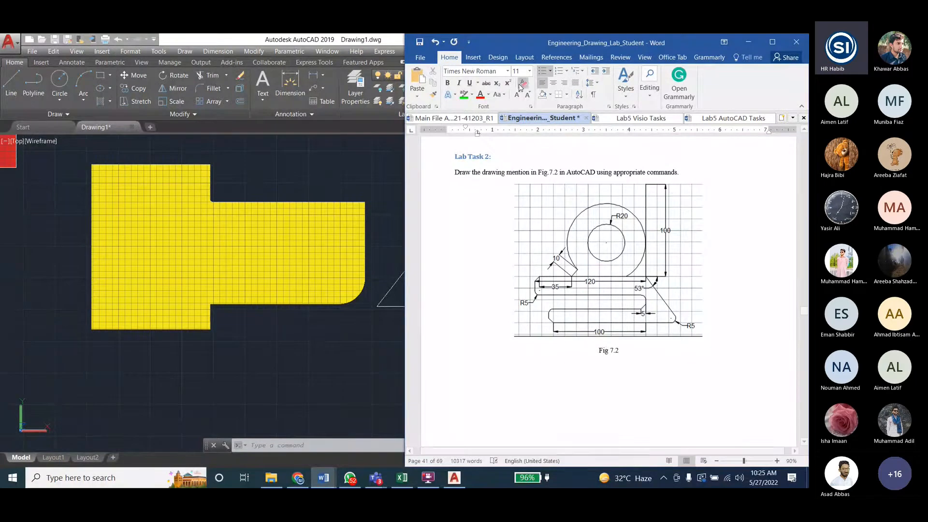
click(655, 118)
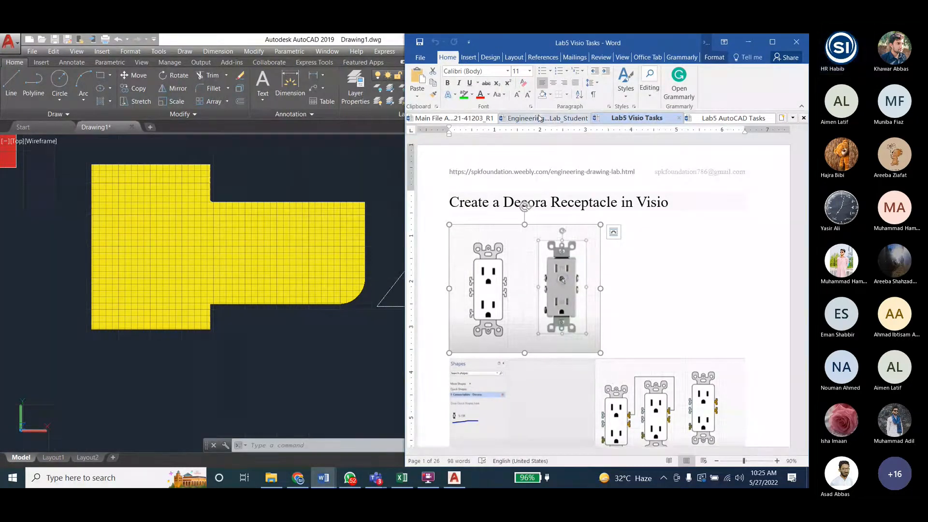
- Switch to AutoCAD and check the ED6d D meeting window in Teams, minimizing it after each look
click(226, 44)
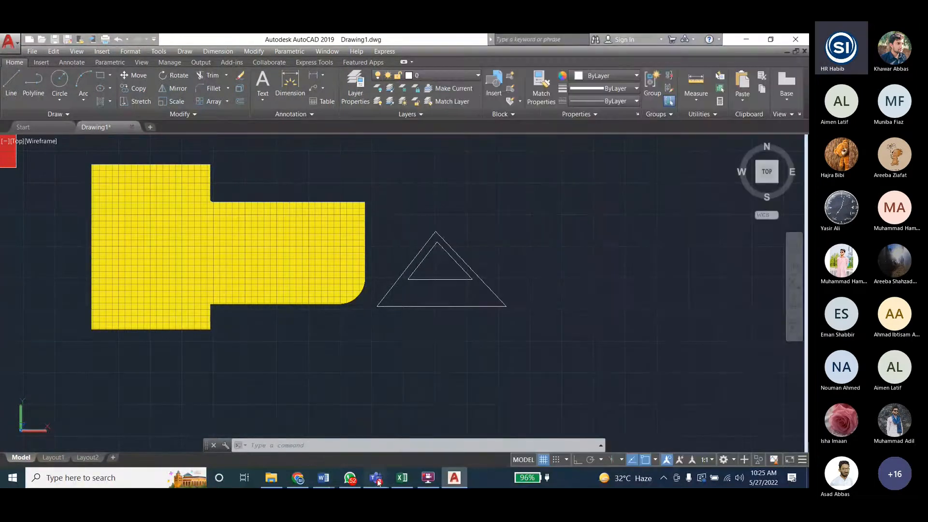
mouse_move(376, 477)
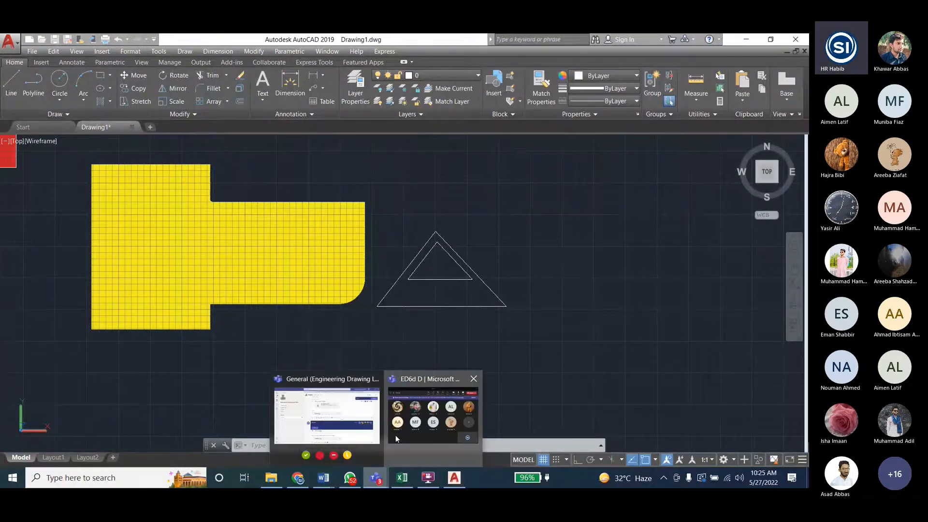
click(396, 435)
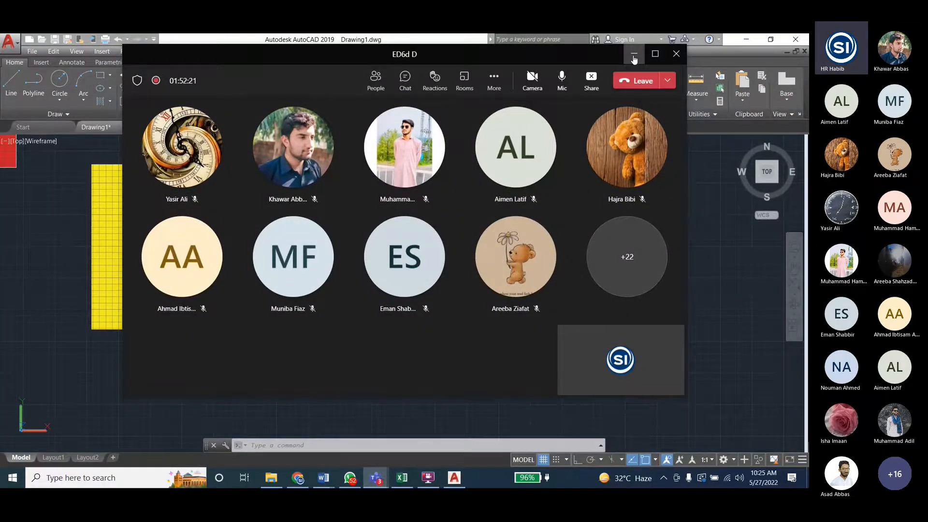
click(634, 54)
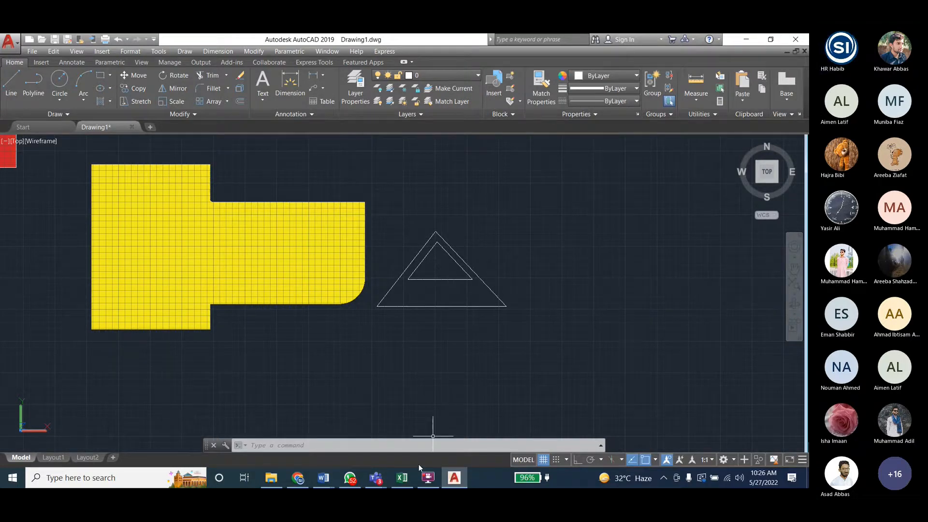
mouse_move(378, 482)
click(379, 446)
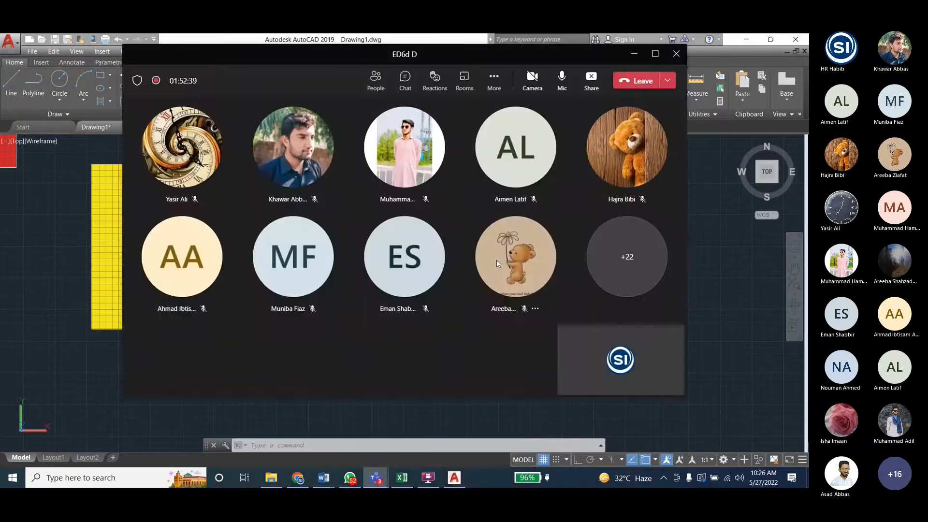
click(562, 81)
click(561, 80)
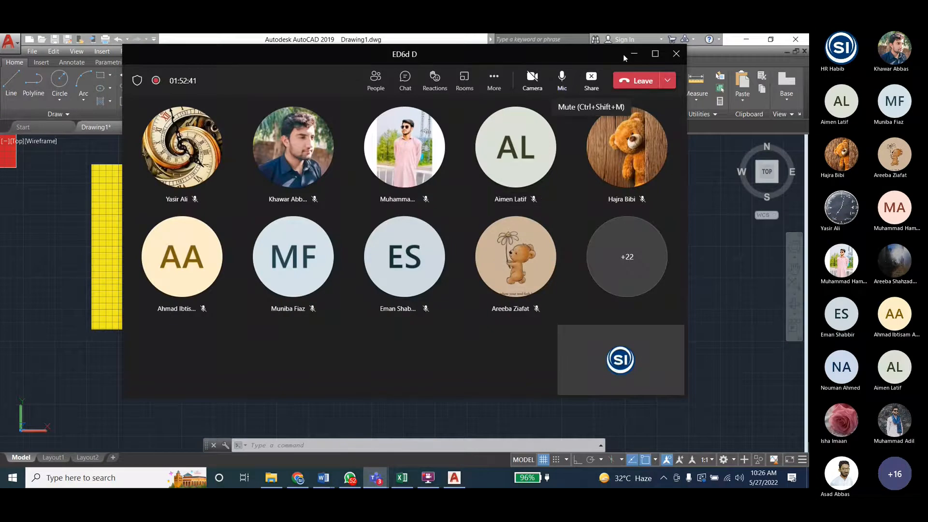
click(631, 54)
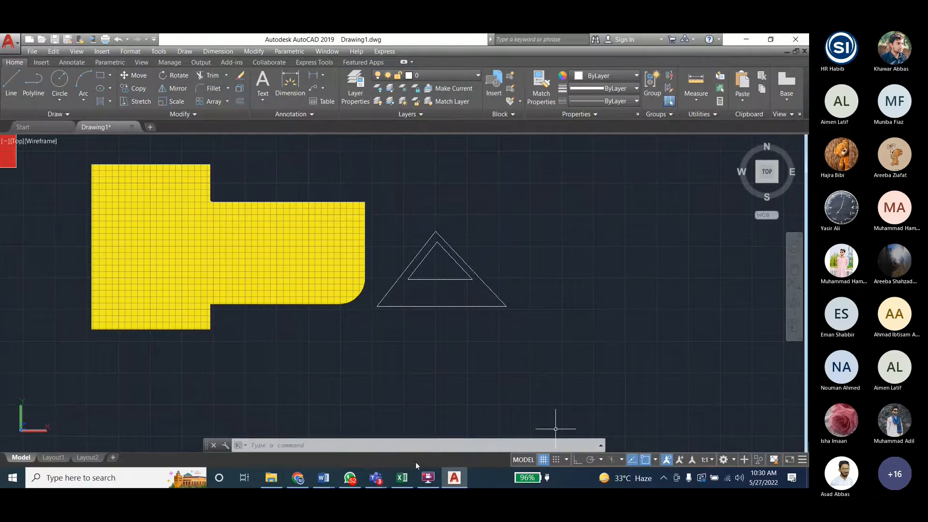
mouse_move(376, 477)
click(379, 435)
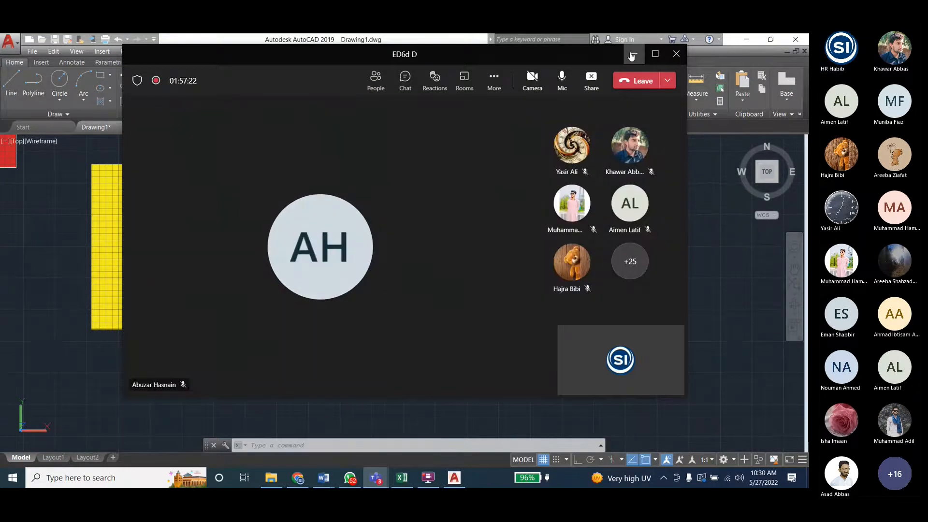
click(634, 54)
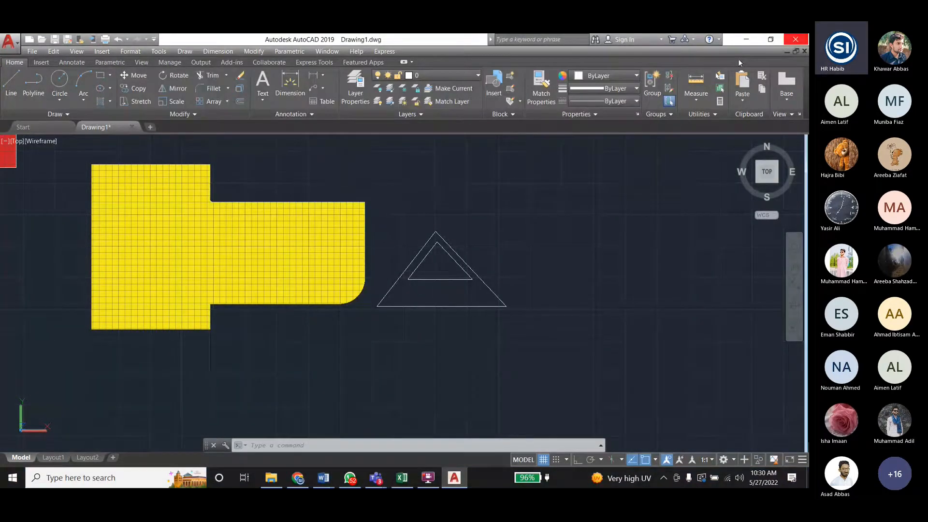
- Quit AutoCAD, choose to save the changes, and browse to the Lab6 folder under D drive, Labs, ED Lab
click(795, 39)
click(360, 275)
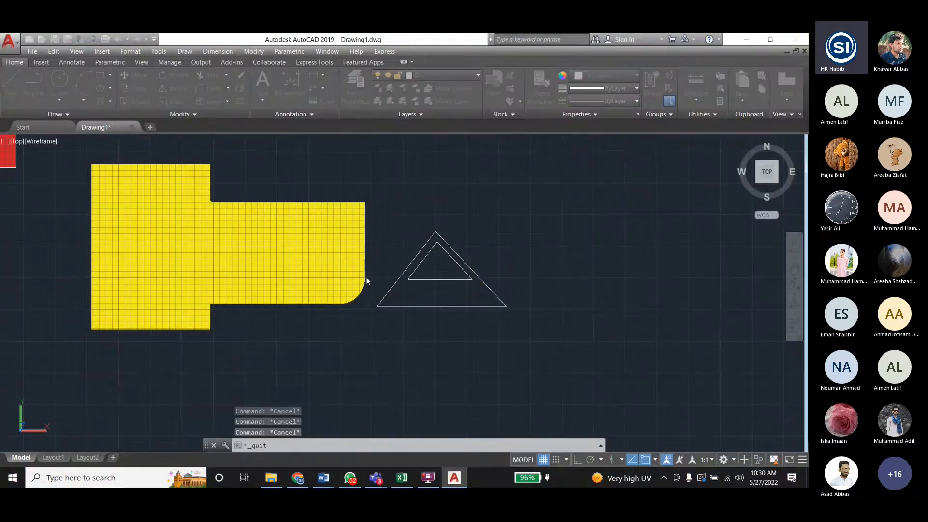
click(258, 290)
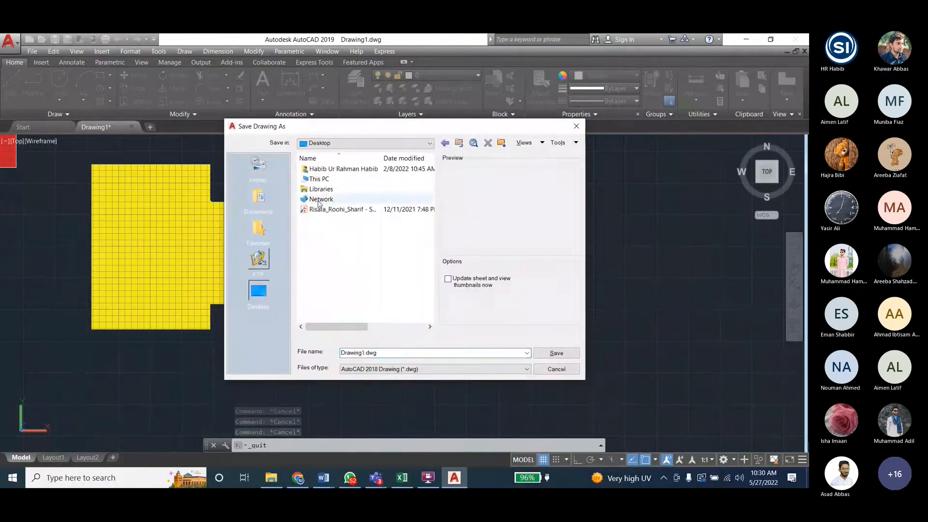
double_click(325, 180)
double_click(317, 287)
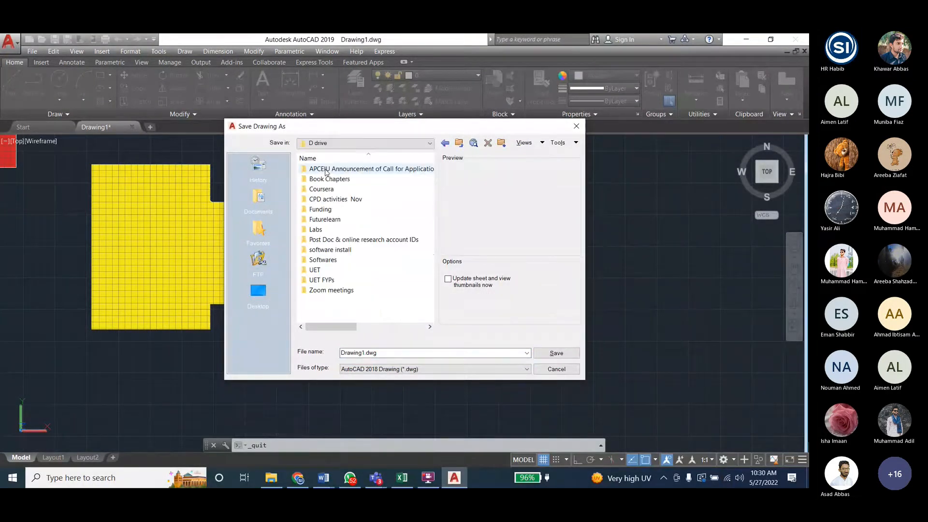
double_click(315, 229)
double_click(319, 169)
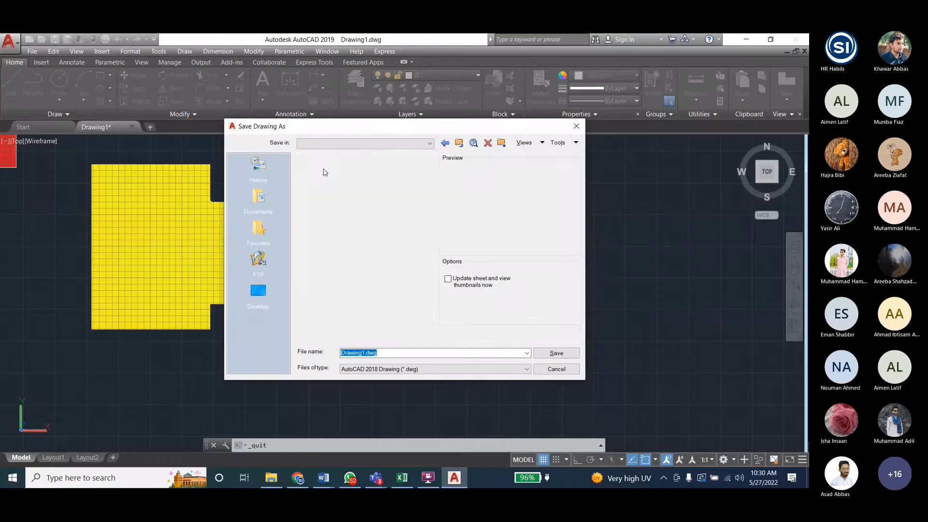
double_click(324, 259)
- Save the drawing in the Lab6 folder under the file name Drawing3
click(326, 180)
click(387, 353)
click(388, 354)
key(BackSpace)
text(3)
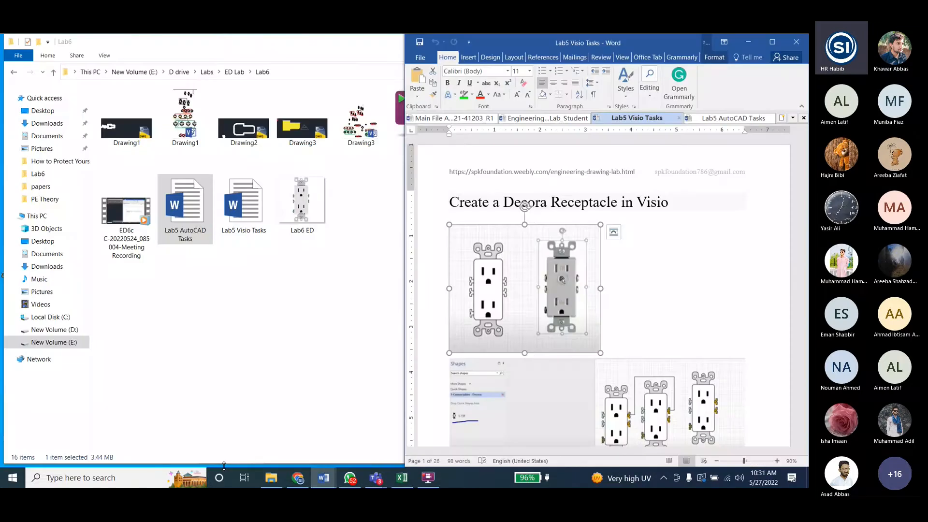
- Launch Visio 2016 and create a blank drawing with metric units
key(super)
text(visio)
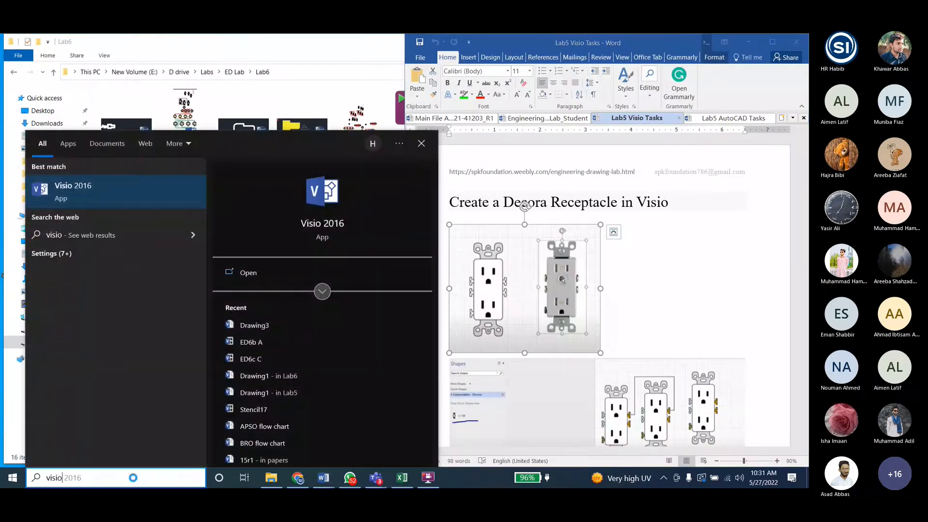
key(Return)
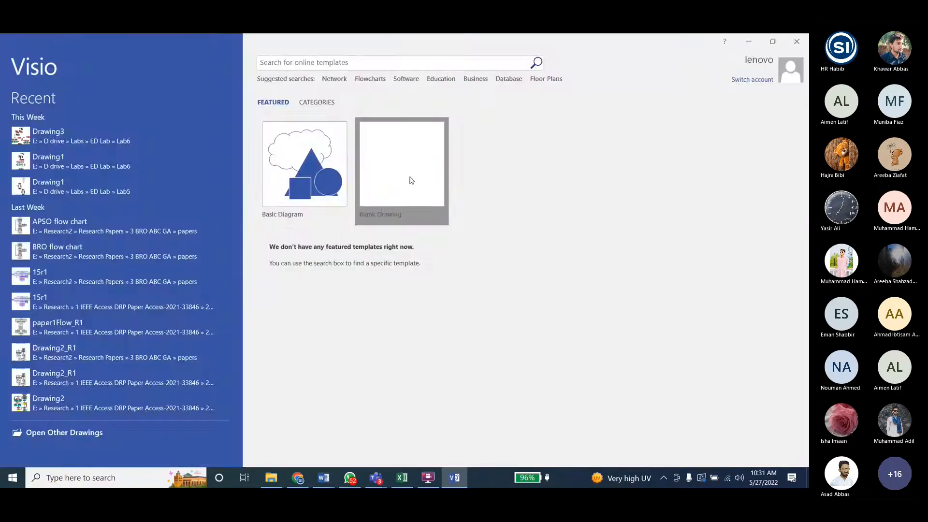
click(409, 175)
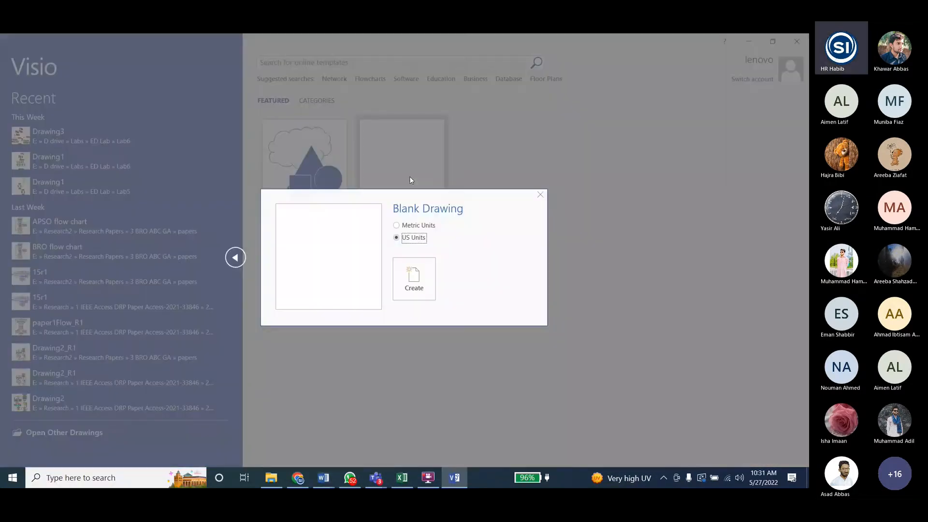
click(410, 227)
click(407, 271)
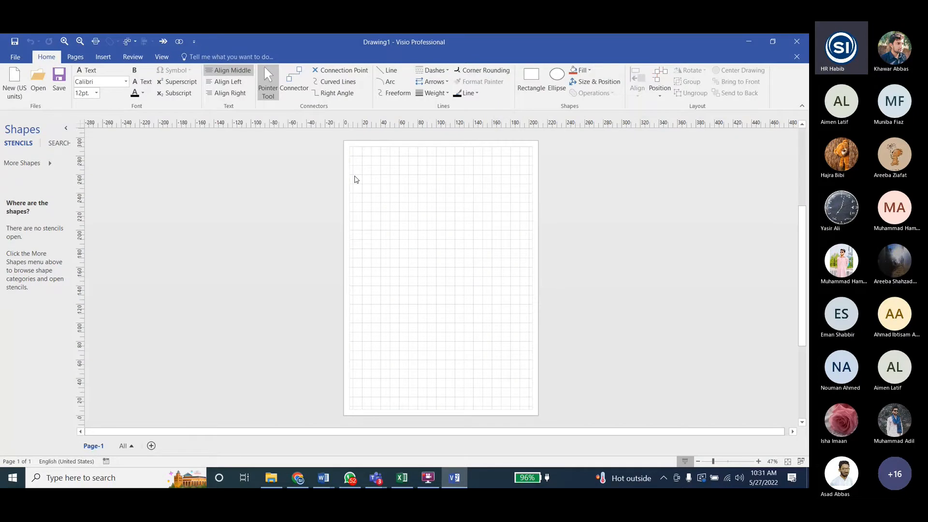
- Glance at the receptacle task in Word, and insert the Lab6 ED picture from the Lab6 folder into the Visio page
key(alt+Tab)
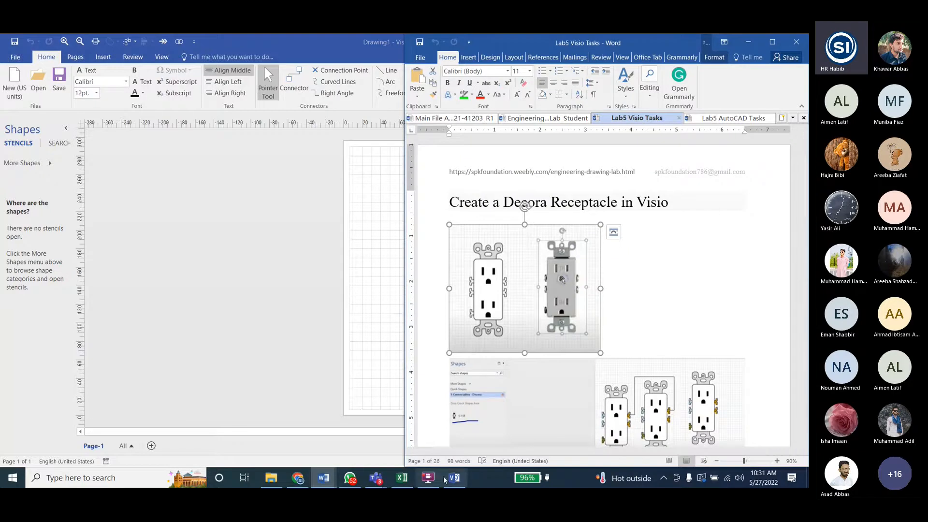
click(359, 254)
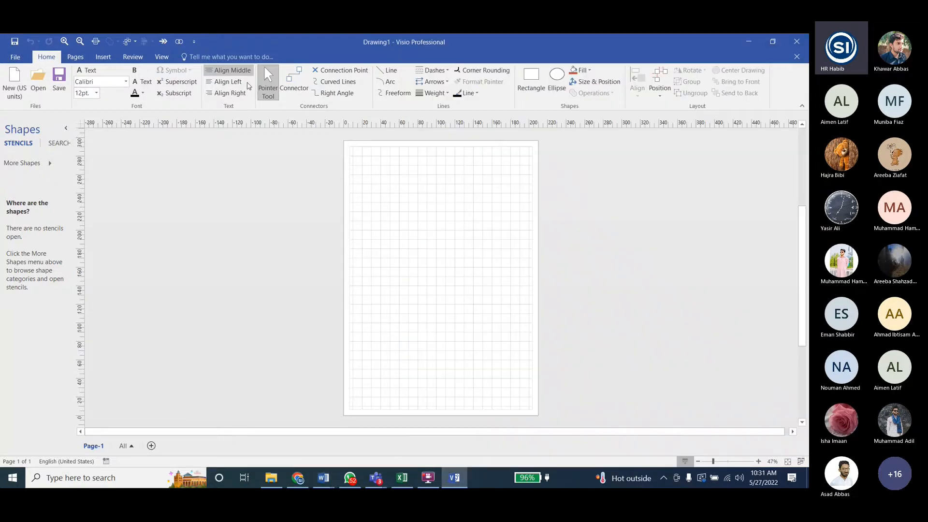
click(103, 56)
click(38, 79)
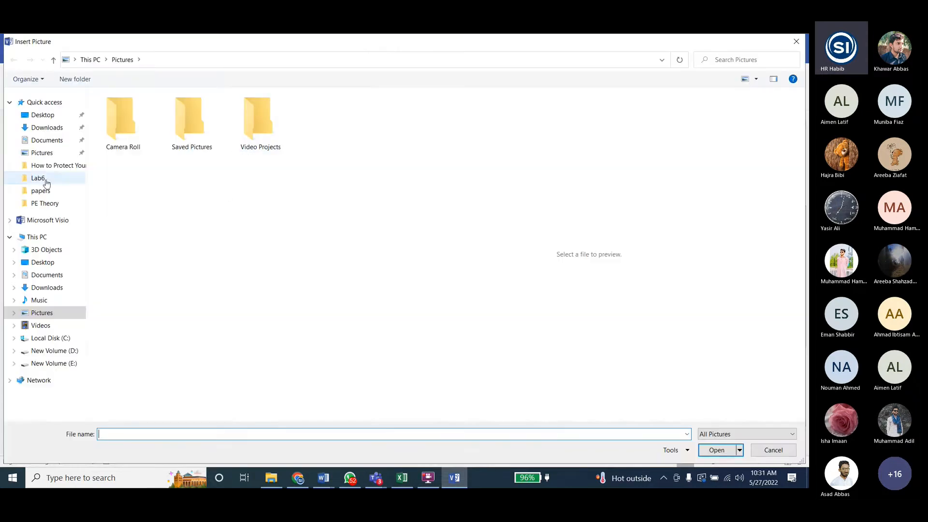
click(45, 181)
click(126, 130)
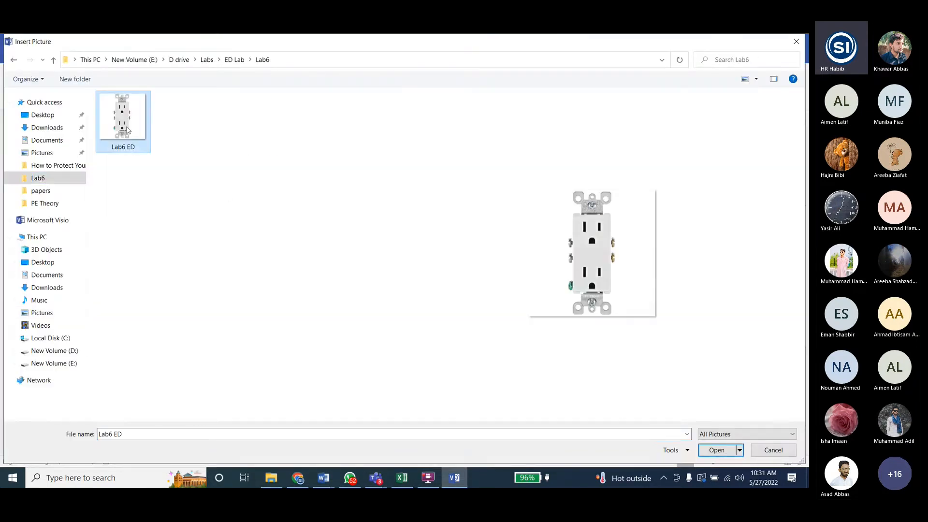
double_click(128, 129)
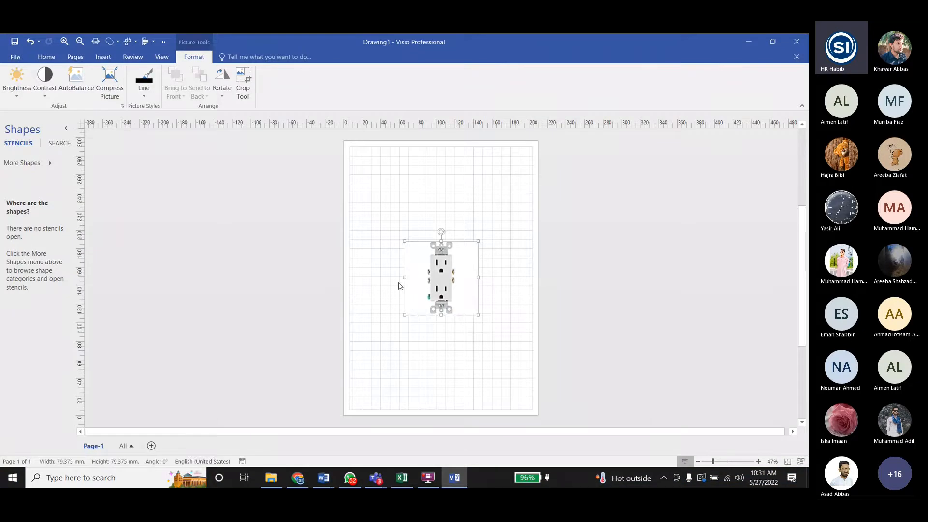
- Move the inserted receptacle picture up and to the right, into the upper-right part of the page
drag(429, 301, 461, 247)
scroll(459, 263, down, 2)
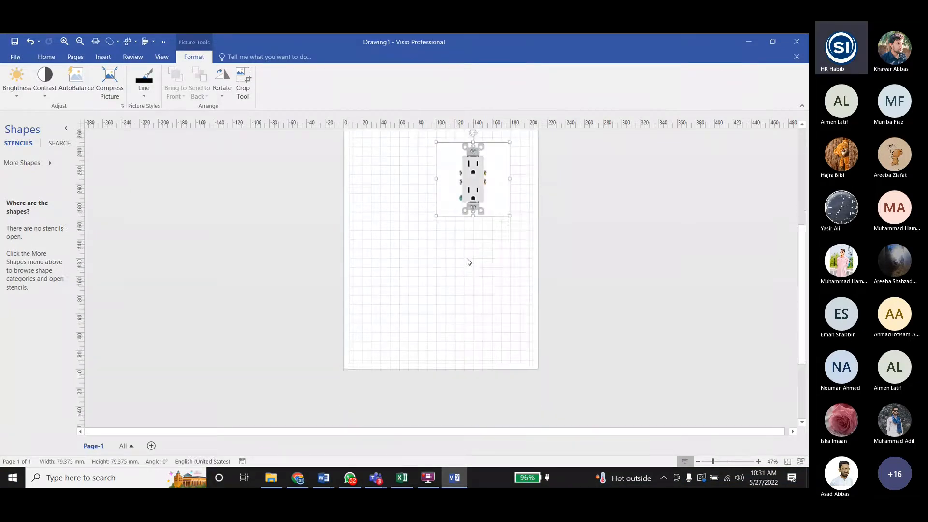
scroll(467, 263, up, 6)
scroll(468, 258, down, 3)
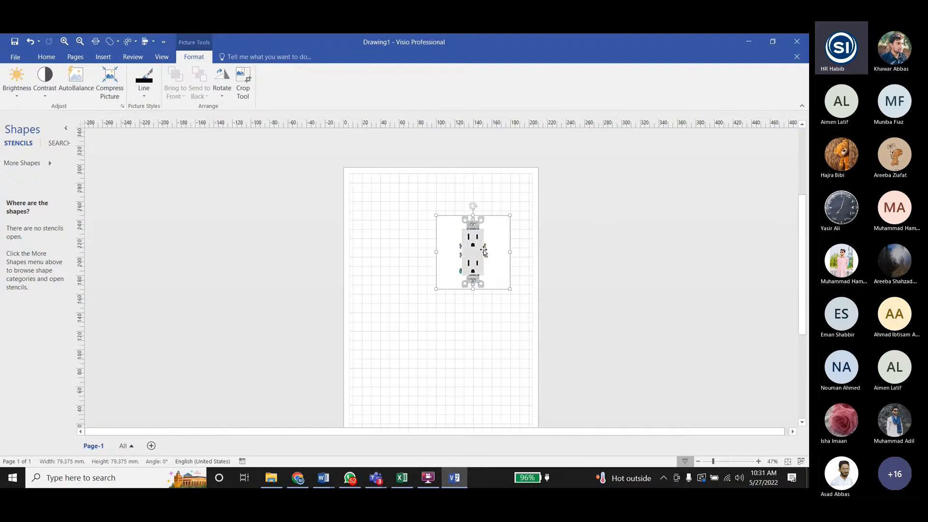
scroll(483, 270, up, 1)
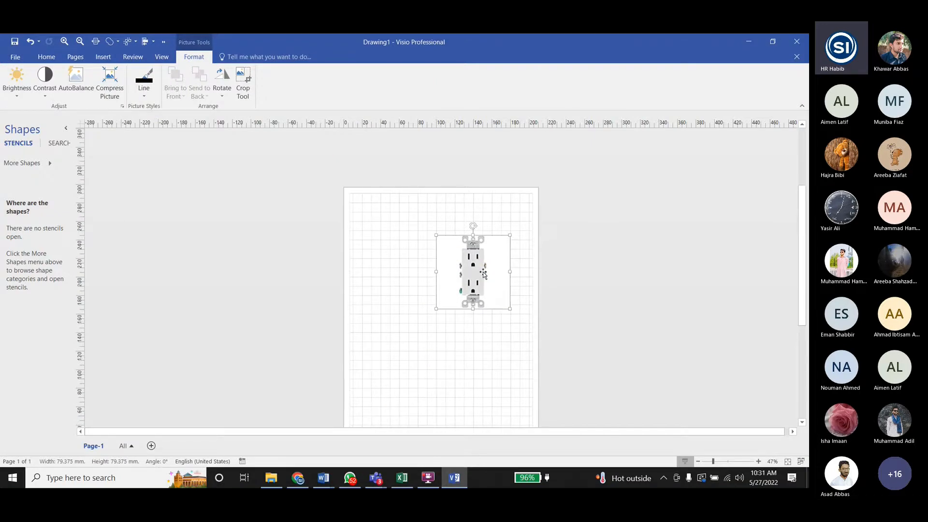
scroll(484, 273, down, 2)
scroll(484, 274, up, 3)
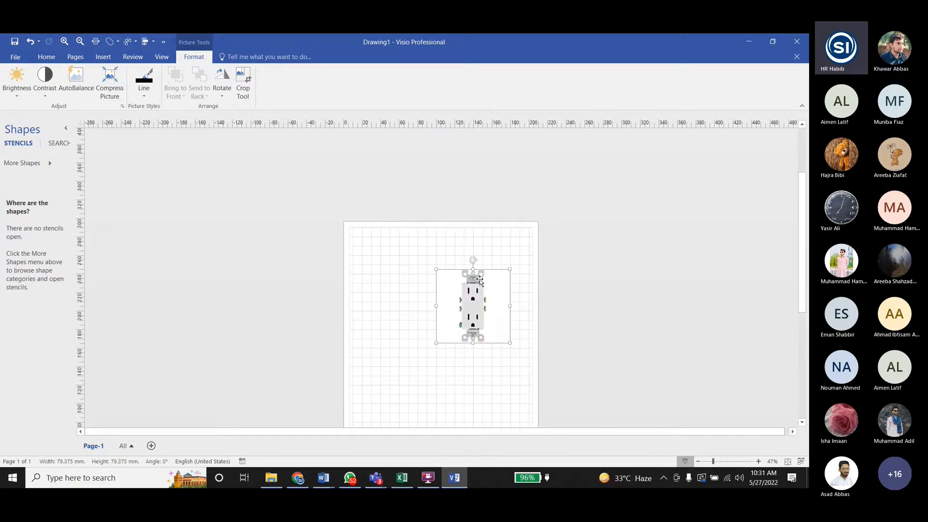
ctrl+scroll(476, 310, up, 3)
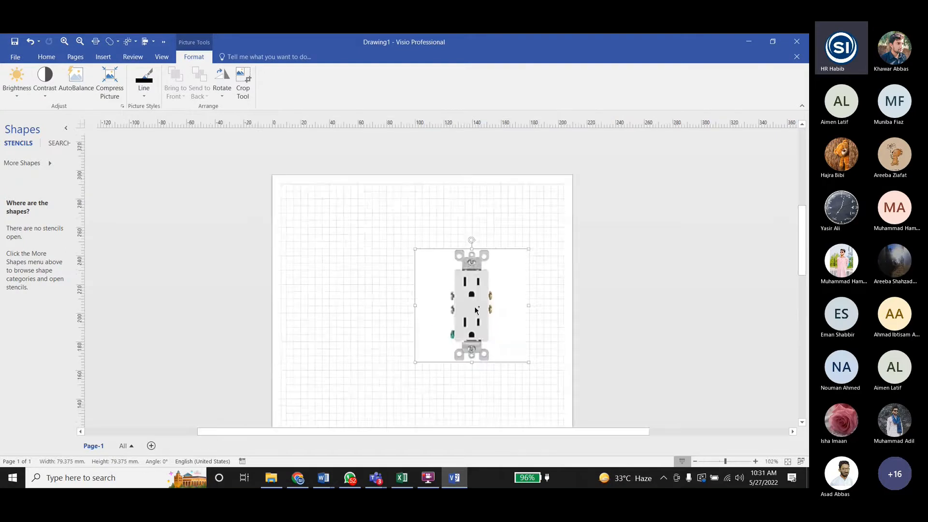
ctrl+scroll(475, 310, up, 4)
ctrl+scroll(476, 310, down, 5)
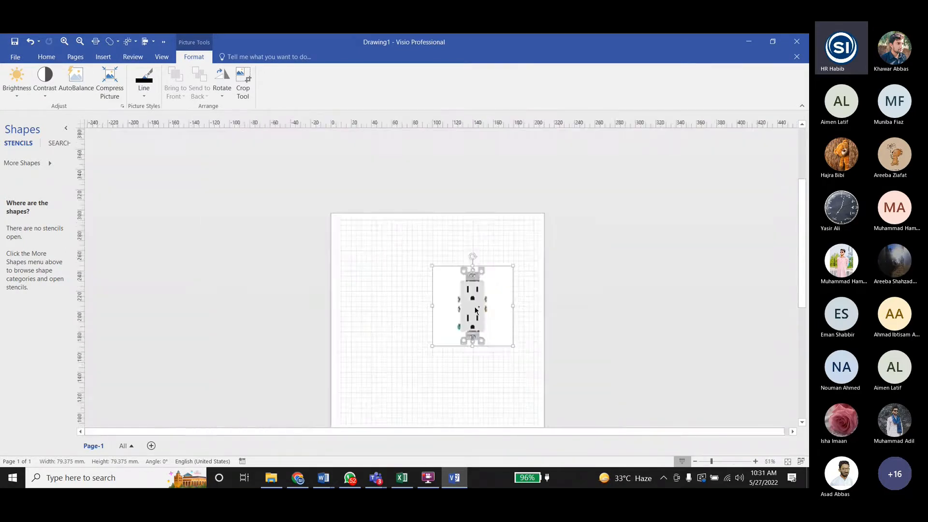
ctrl+scroll(476, 310, up, 5)
ctrl+scroll(476, 311, down, 5)
ctrl+scroll(476, 310, up, 4)
ctrl+scroll(475, 310, down, 3)
ctrl+scroll(476, 310, down, 2)
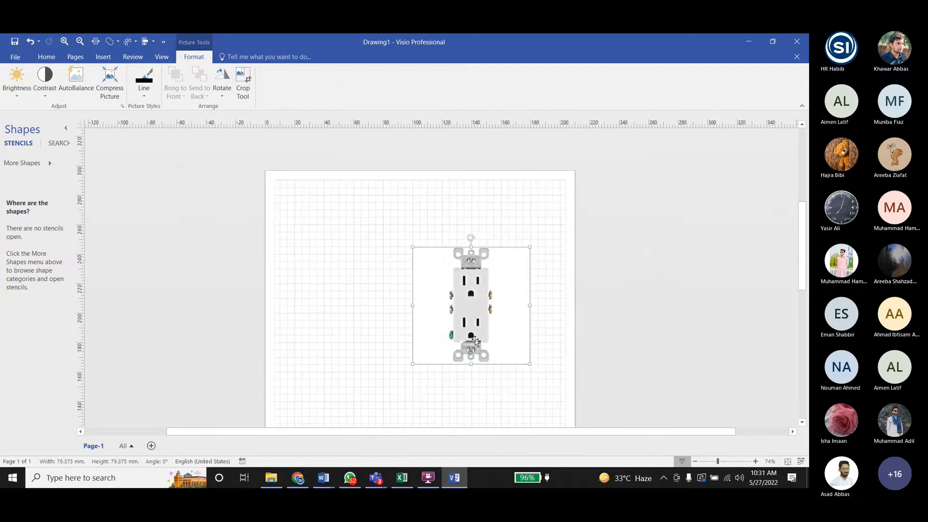
scroll(475, 341, up, 3)
scroll(475, 341, down, 3)
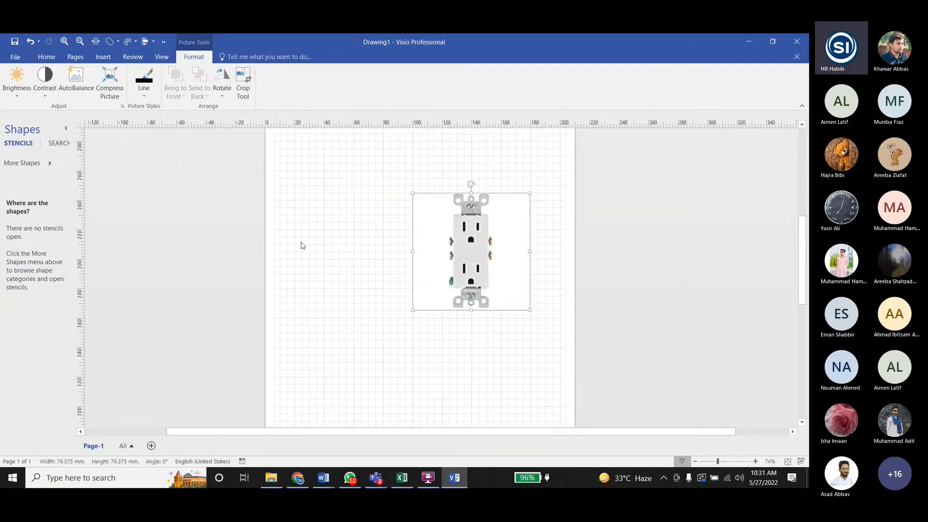
- Move the receptacle picture down and to the left, near the middle of the page's upper half
drag(469, 242, 402, 266)
scroll(405, 241, up, 1)
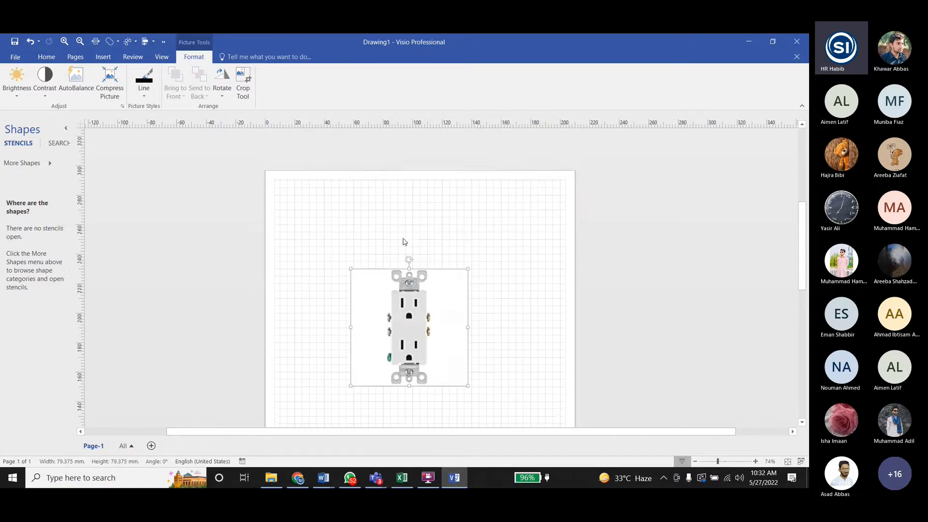
ctrl+scroll(405, 241, up, 5)
ctrl+scroll(410, 288, up, 2)
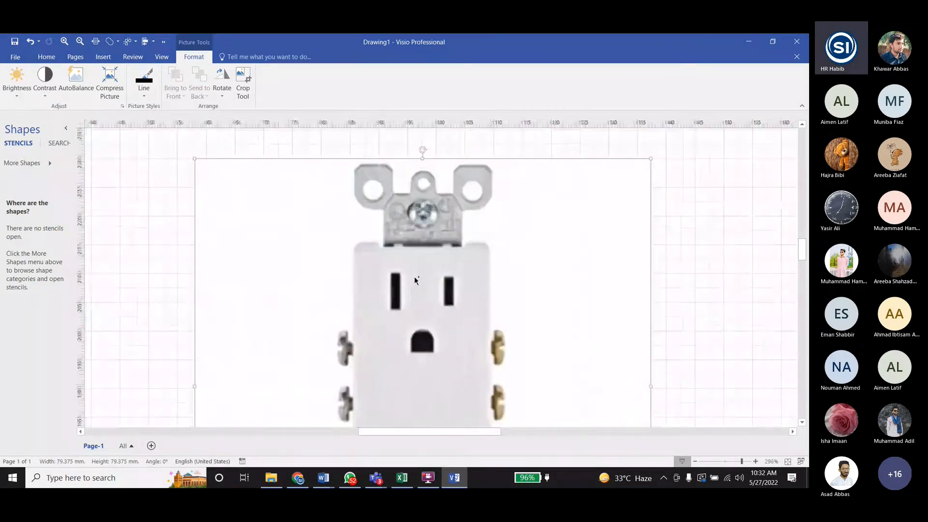
- Crop the empty white areas off both sides of the receptacle picture, leaving it about 32 mm wide
click(46, 57)
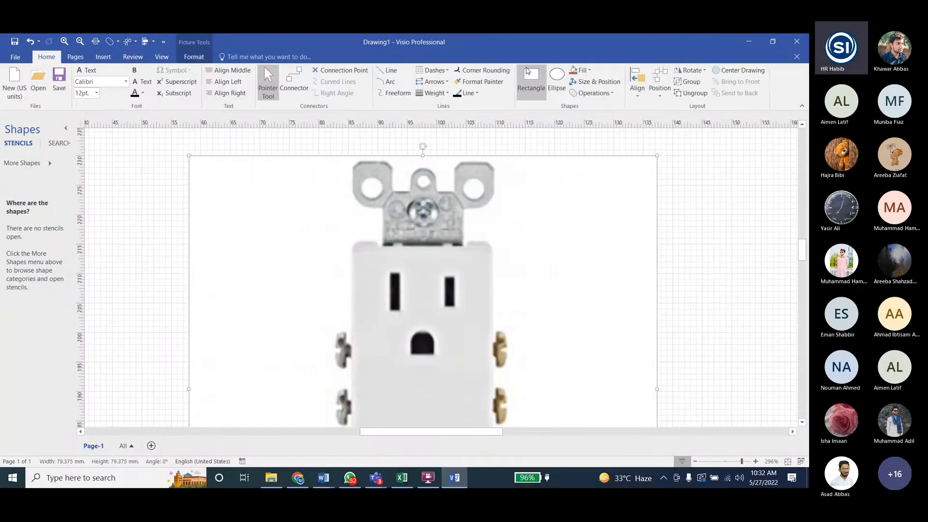
click(769, 197)
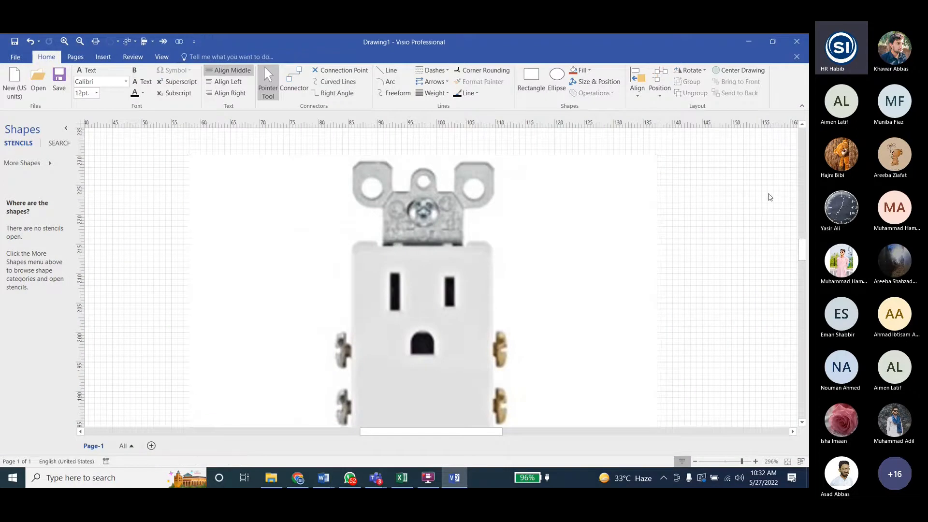
click(387, 307)
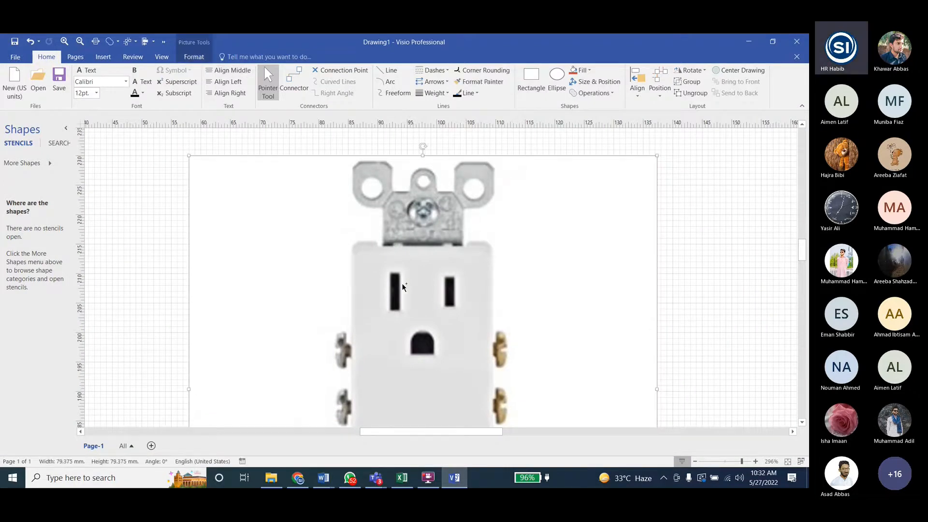
ctrl+scroll(401, 283, down, 4)
click(194, 57)
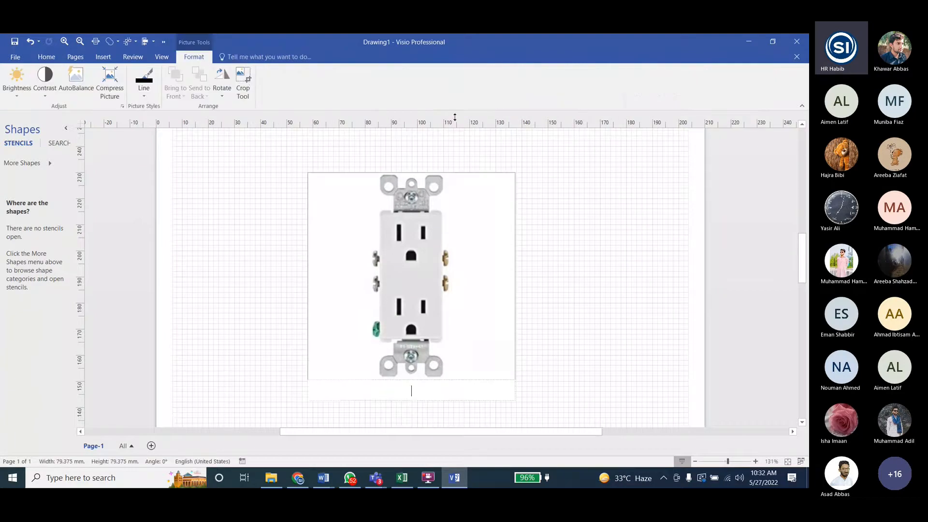
click(248, 87)
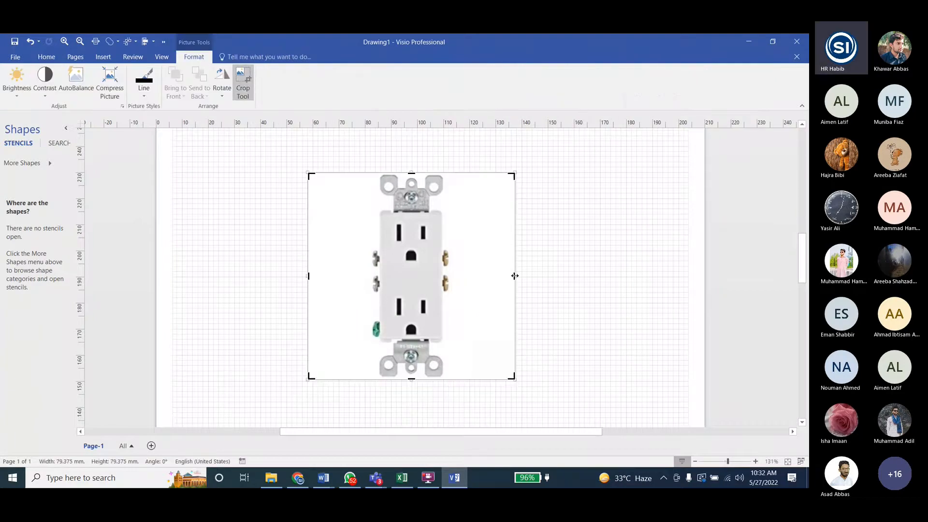
drag(512, 276, 453, 275)
drag(308, 276, 368, 276)
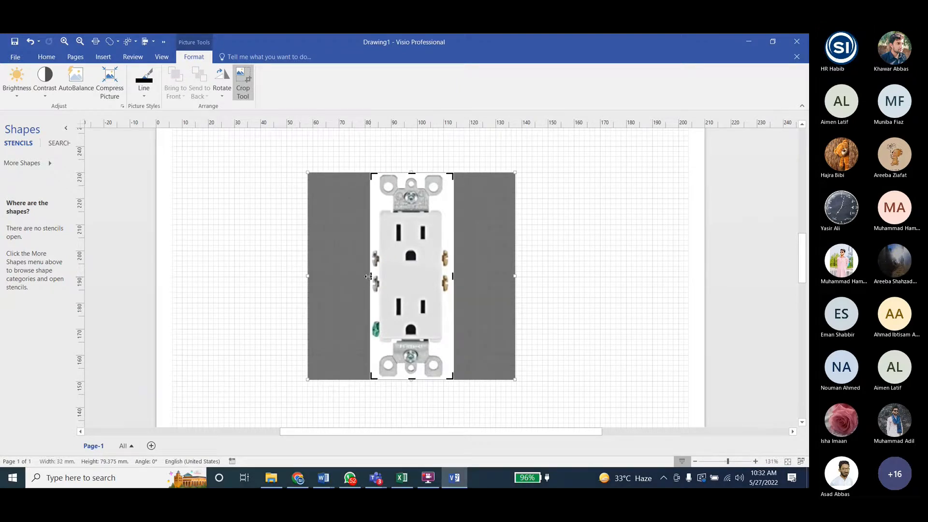
- Trim the picture's right edge closer to the side screws, down to 31 mm wide, and finish cropping
scroll(454, 277, up, 2)
ctrl+scroll(454, 278, up, 4)
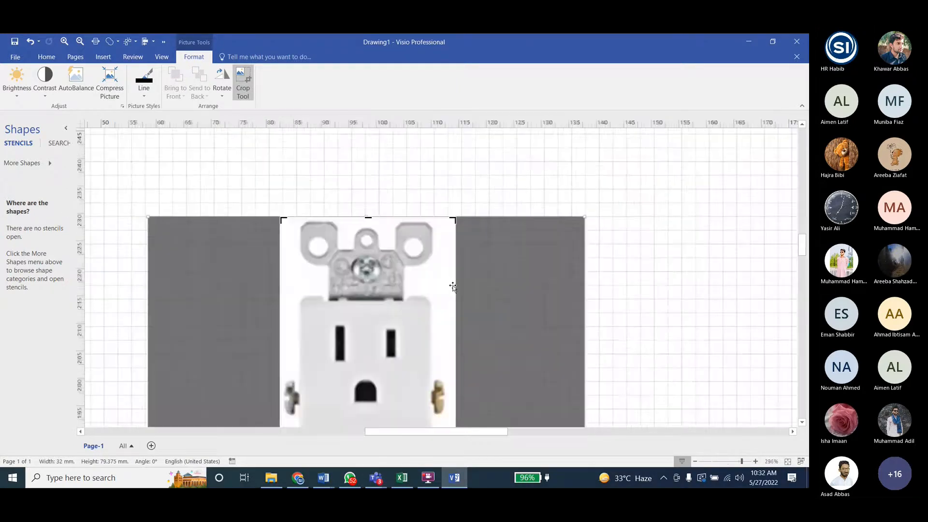
scroll(455, 278, down, 3)
drag(455, 284, 450, 283)
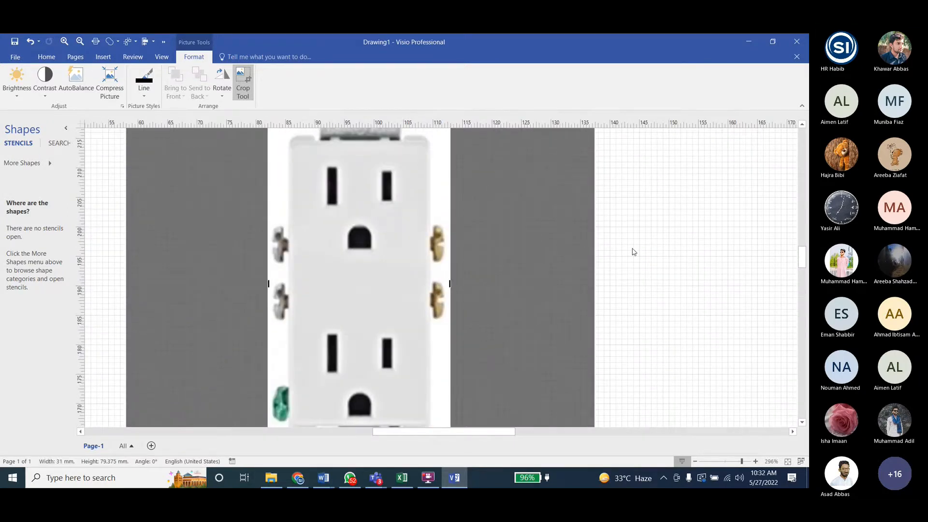
click(632, 251)
- Examine the cropped receptacle picture from its top mounting bracket down to the bottom one
scroll(632, 251, down, 3)
click(369, 308)
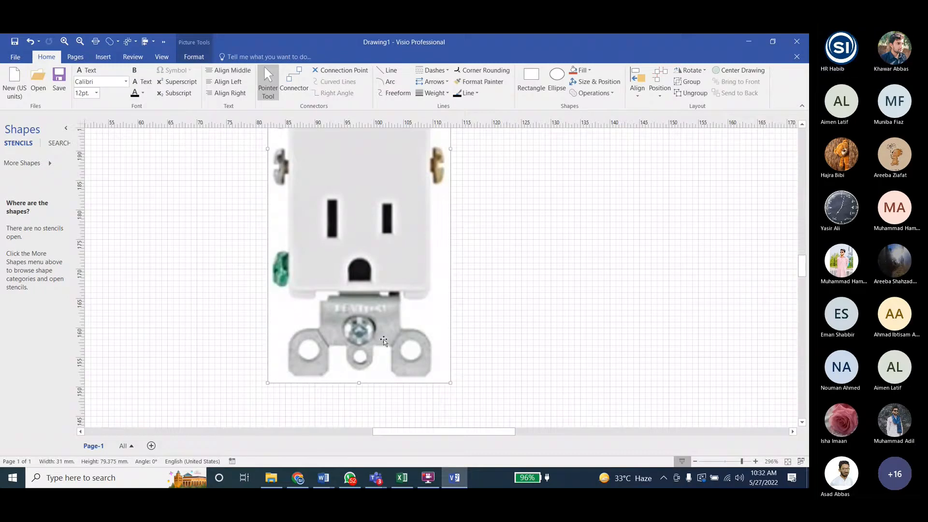
ctrl+scroll(383, 340, down, 4)
ctrl+scroll(367, 307, up, 2)
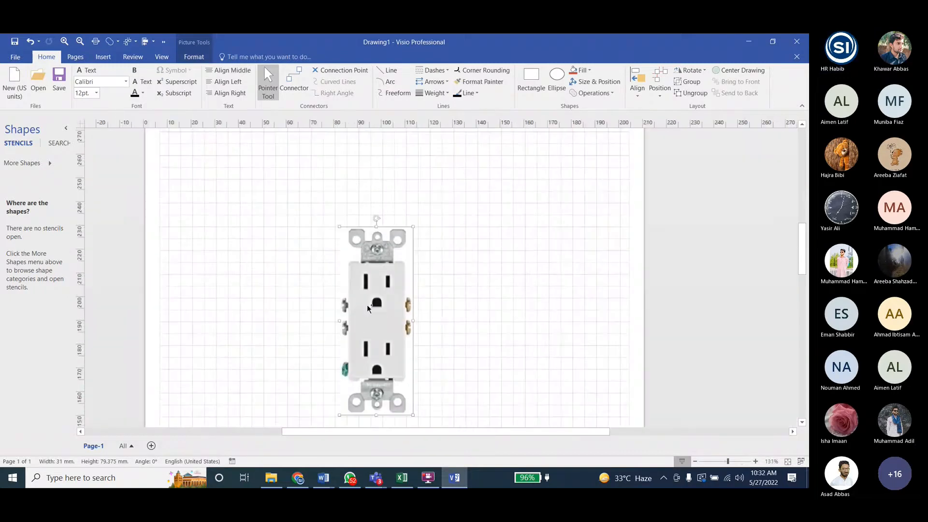
ctrl+scroll(367, 305, up, 1)
click(502, 219)
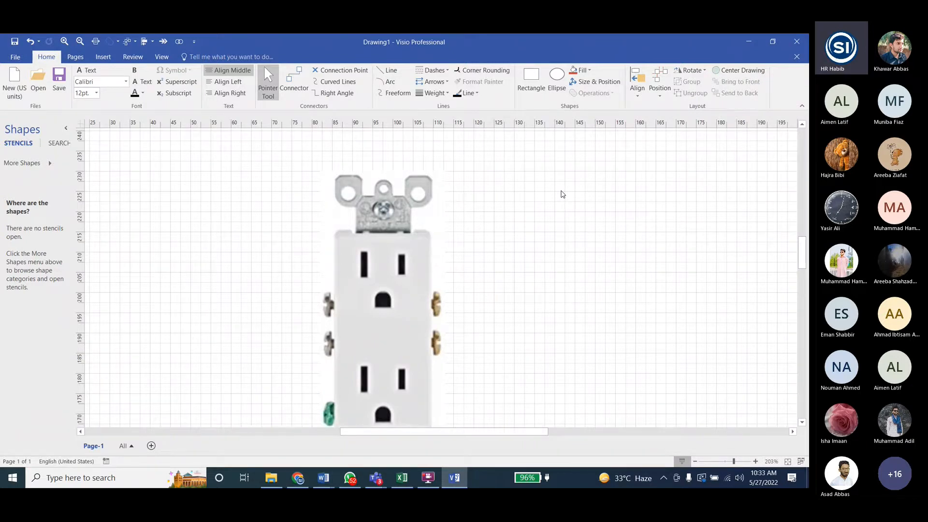
scroll(555, 191, down, 3)
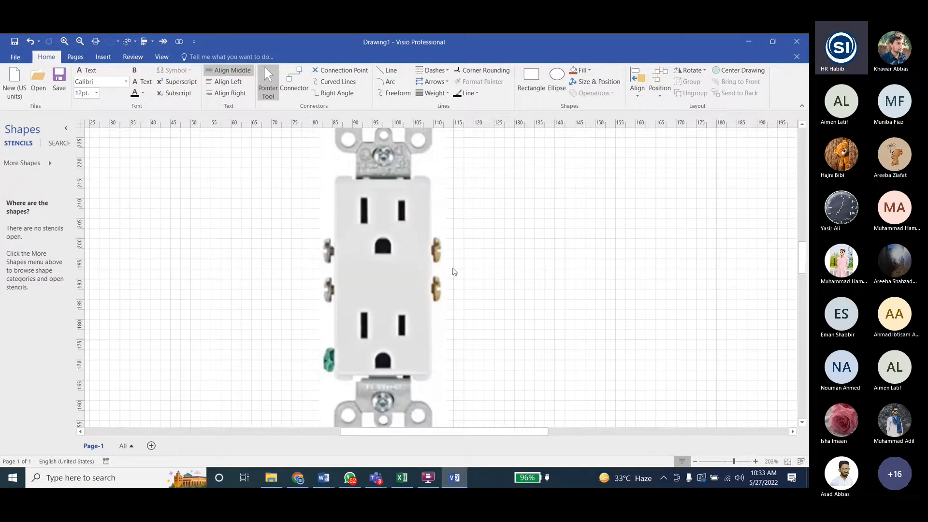
scroll(455, 271, up, 3)
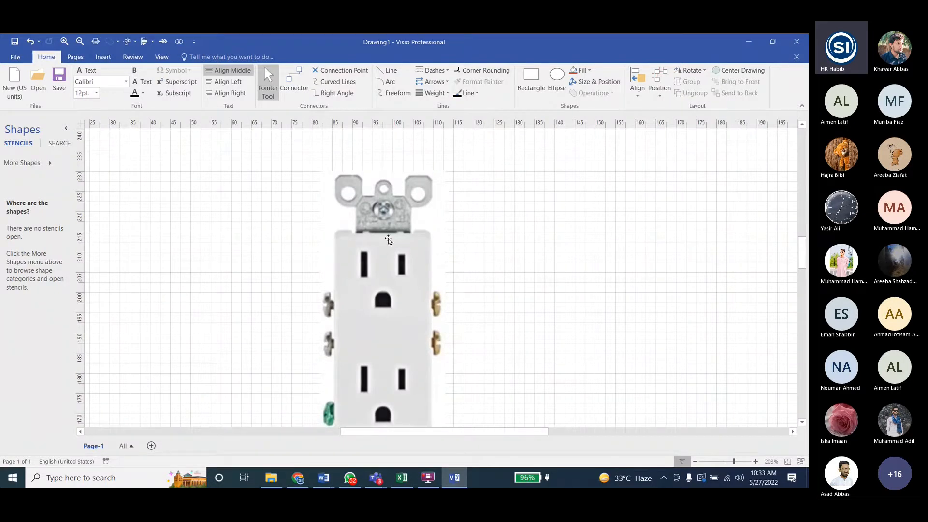
- Draw a rectangle about 6.8 mm wide and 8 mm high over the top bracket's left mounting tab
click(515, 93)
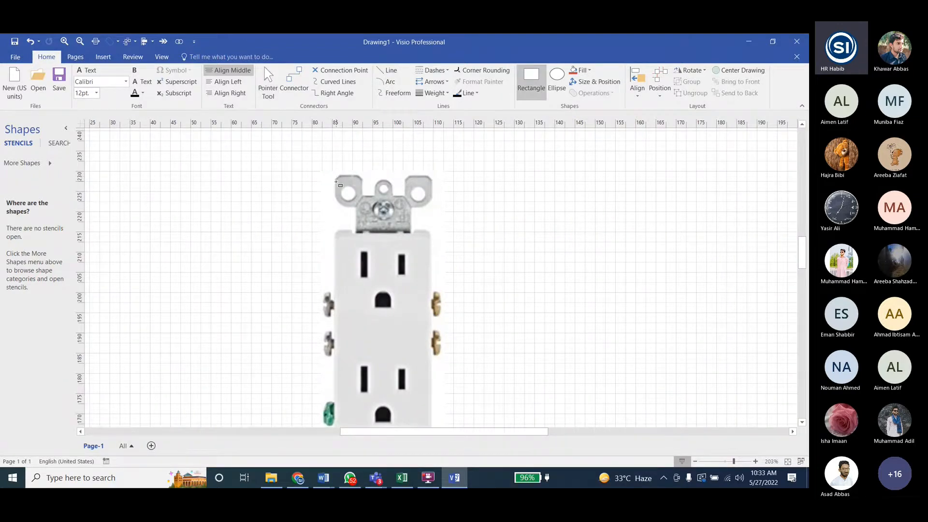
ctrl+scroll(335, 178, up, 3)
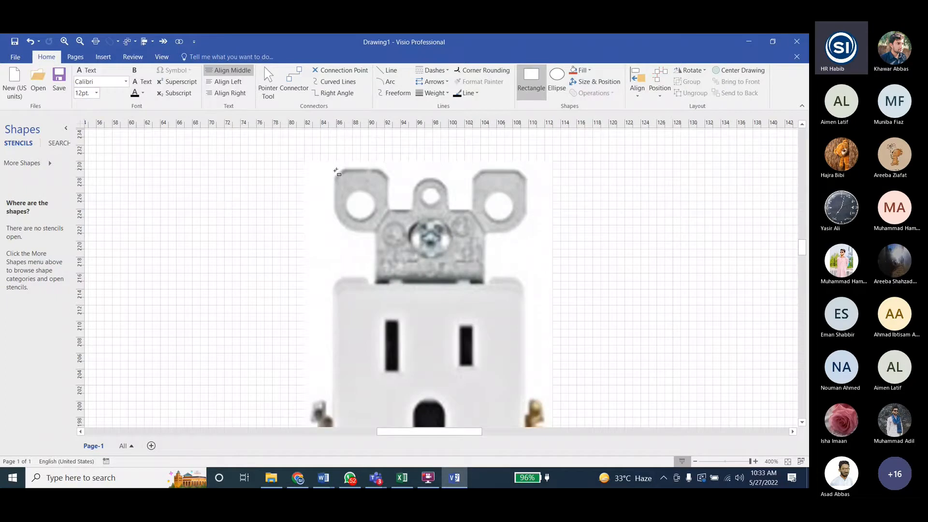
drag(336, 170, 389, 233)
drag(335, 199, 333, 199)
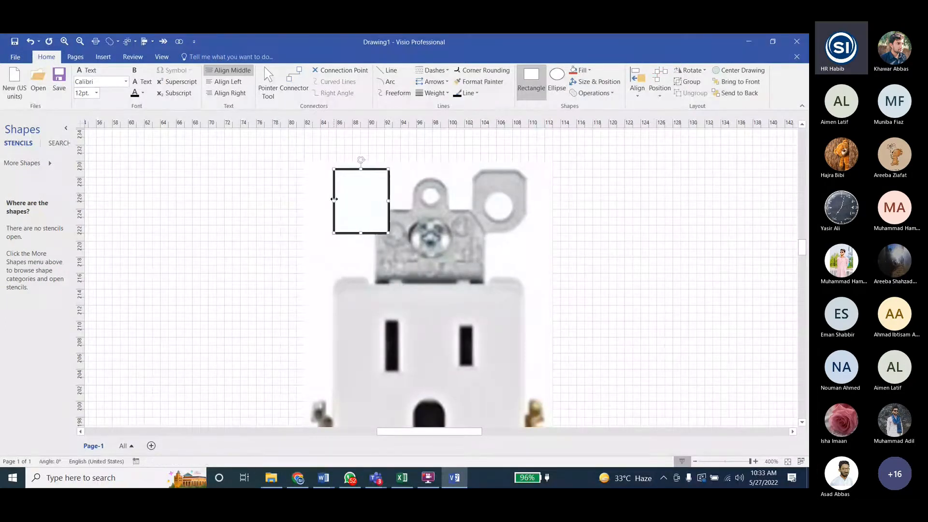
drag(360, 168, 361, 169)
mouse_move(389, 201)
mouse_down()
mouse_move(370, 201)
mouse_move(389, 201)
mouse_up()
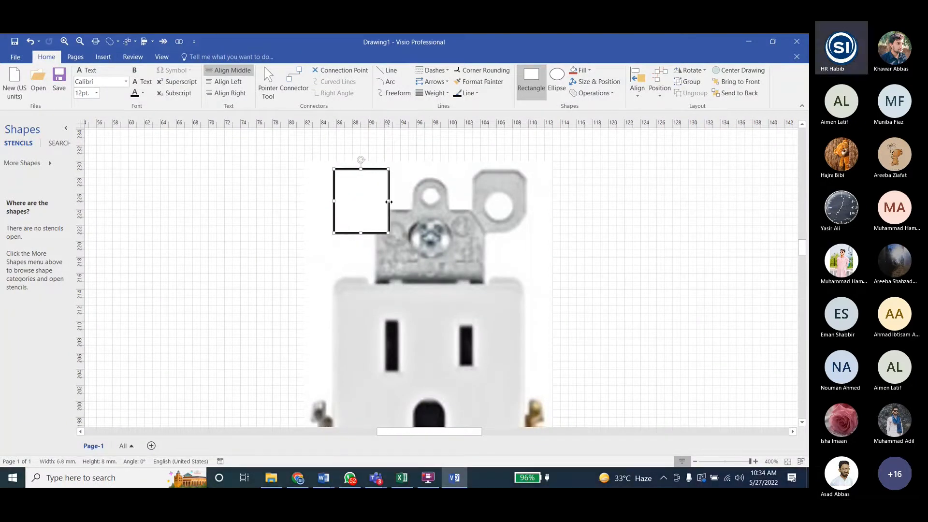
- Duplicate the rectangle onto the right mounting tab, and fit another copy of about 4.5 × 4.7 mm over the small middle tab
key(ctrl+d)
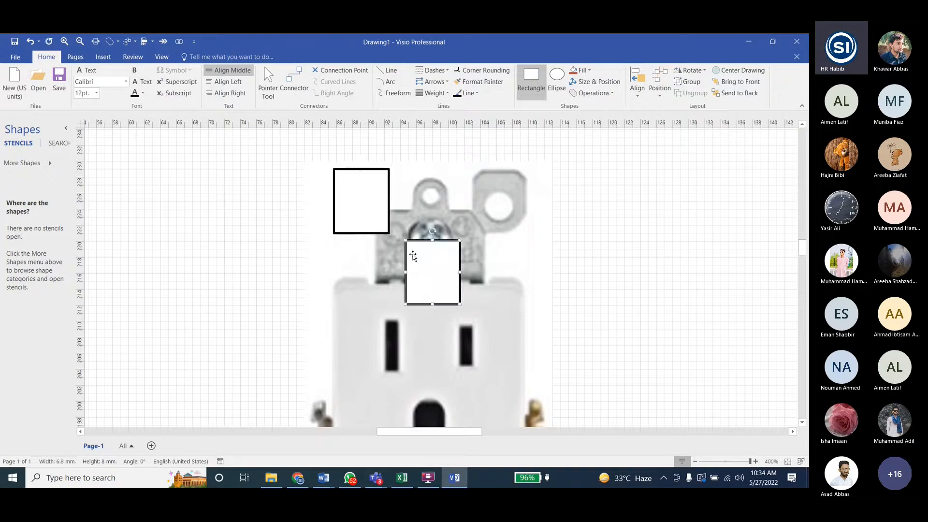
drag(421, 256, 489, 184)
key(ctrl+d)
drag(563, 265, 412, 209)
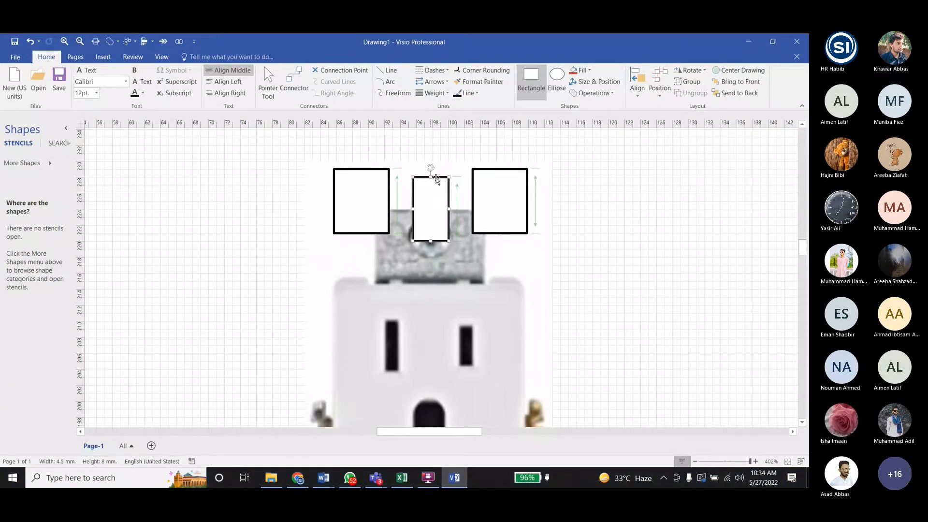
click(472, 201)
click(432, 227)
drag(430, 241, 437, 214)
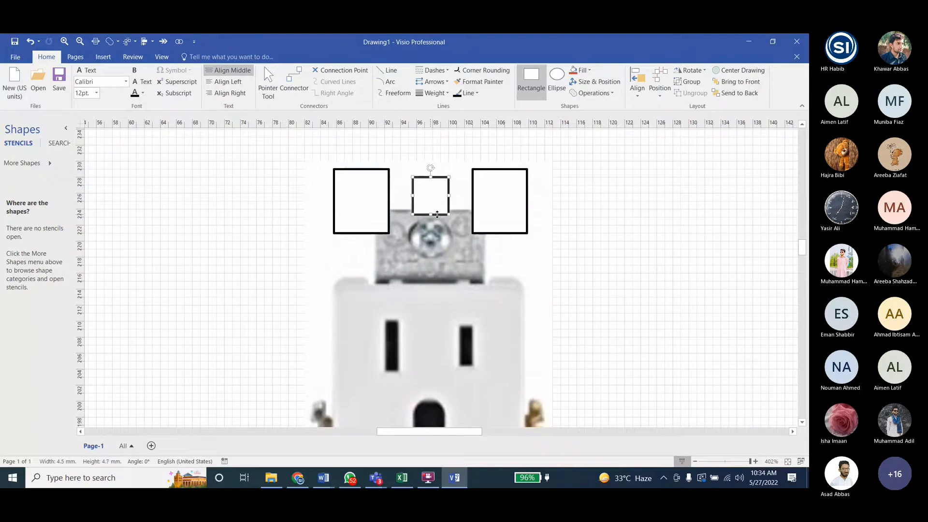
- Duplicate the right tab's rectangle onto the bracket plate below the small middle one, and reduce the copy's height
click(501, 209)
key(ctrl+d)
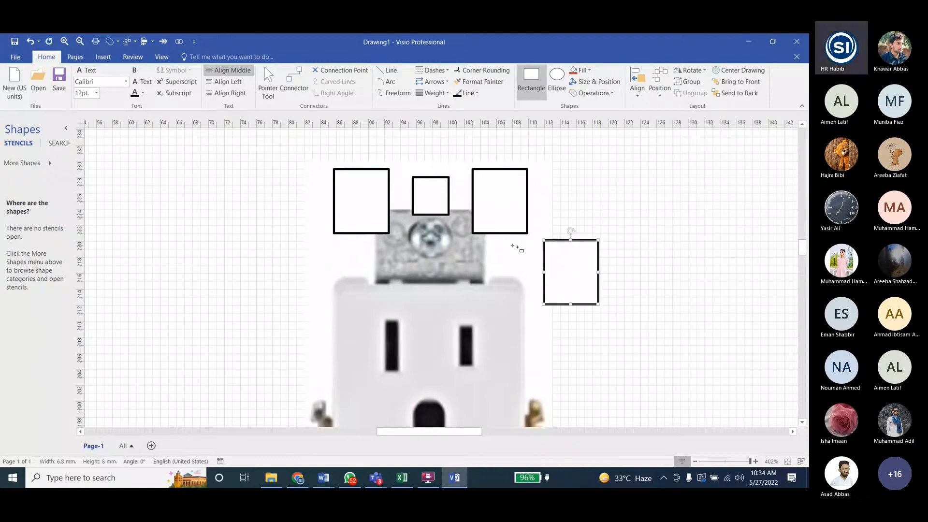
drag(564, 265, 440, 250)
key(ctrl+z)
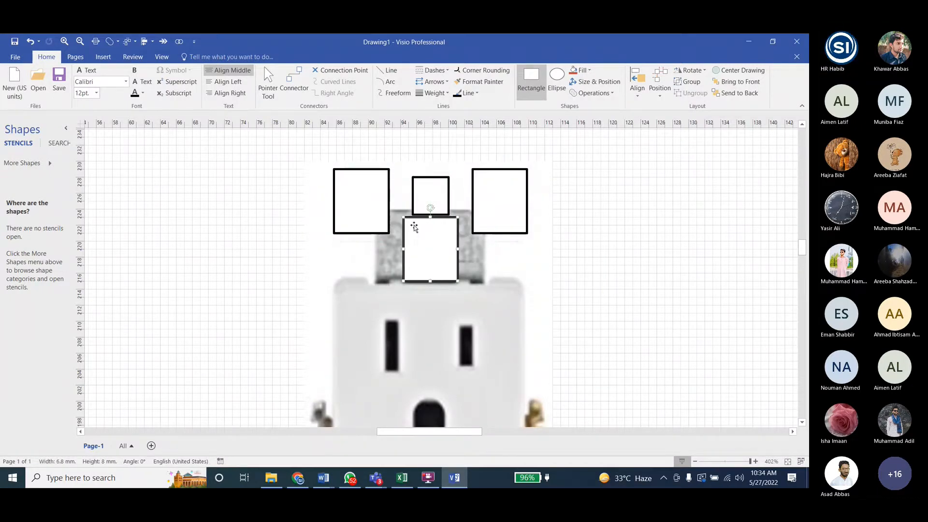
ctrl+scroll(426, 223, up, 5)
drag(436, 204, 437, 227)
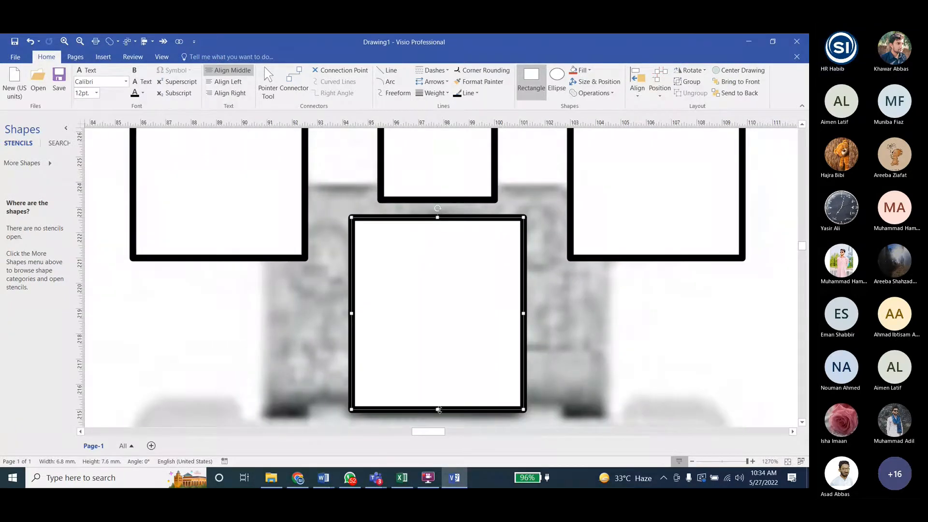
ctrl+scroll(439, 300, down, 3)
drag(432, 348, 434, 340)
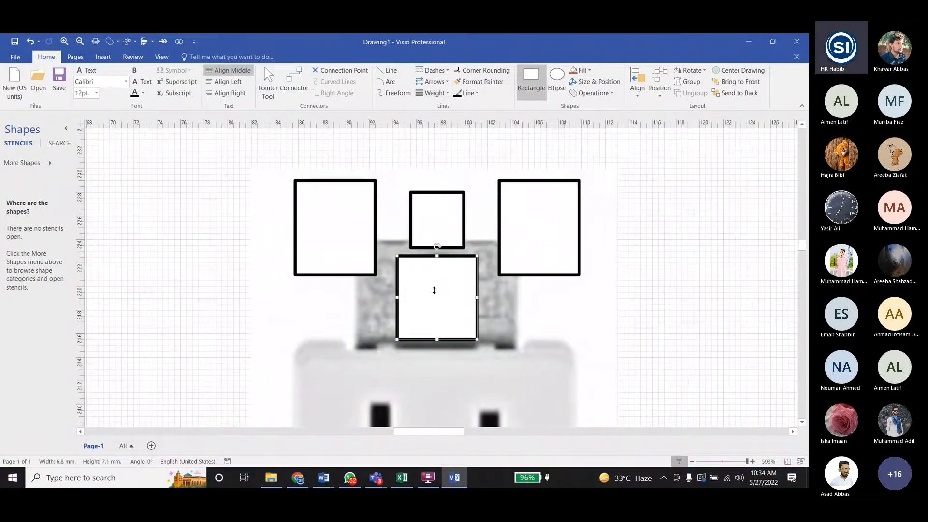
drag(433, 290, 434, 312)
- Duplicate the right tab's rectangle again, and widen and heighten the copy to cover the whole top bracket plate
click(520, 234)
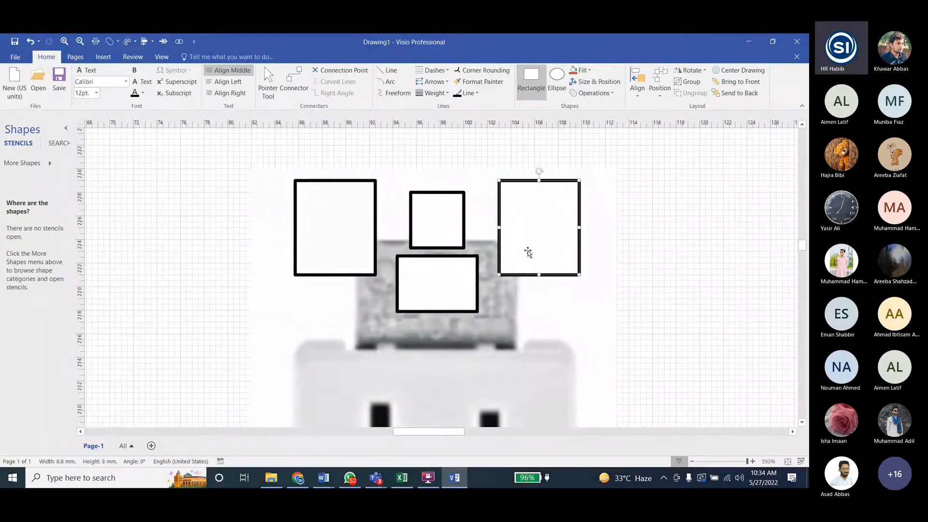
key(ctrl+d)
drag(638, 313, 516, 284)
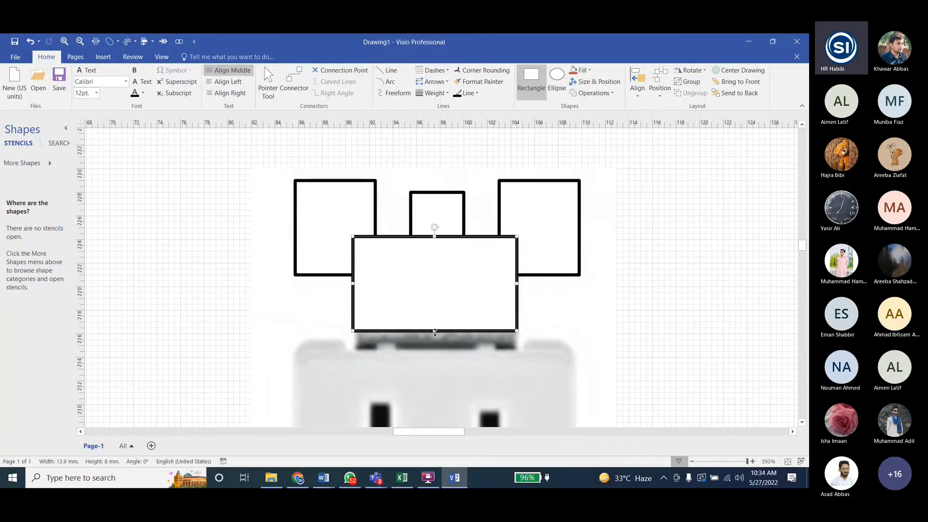
drag(435, 332, 442, 362)
mouse_move(434, 236)
mouse_down()
mouse_move(436, 317)
mouse_move(437, 239)
mouse_up()
mouse_move(352, 299)
mouse_down()
mouse_move(394, 299)
mouse_move(357, 300)
mouse_up()
mouse_move(516, 299)
mouse_down()
mouse_move(473, 299)
mouse_move(517, 299)
mouse_up()
click(664, 292)
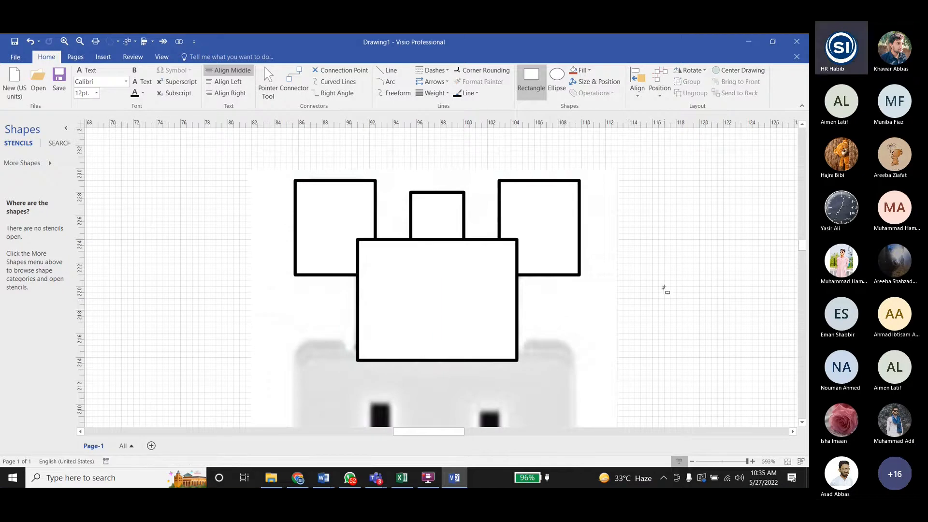
- Select the four bracket rectangles together: the left tab, the small middle tab, the right tab and the large plate
key(ctrl+1)
click(319, 224)
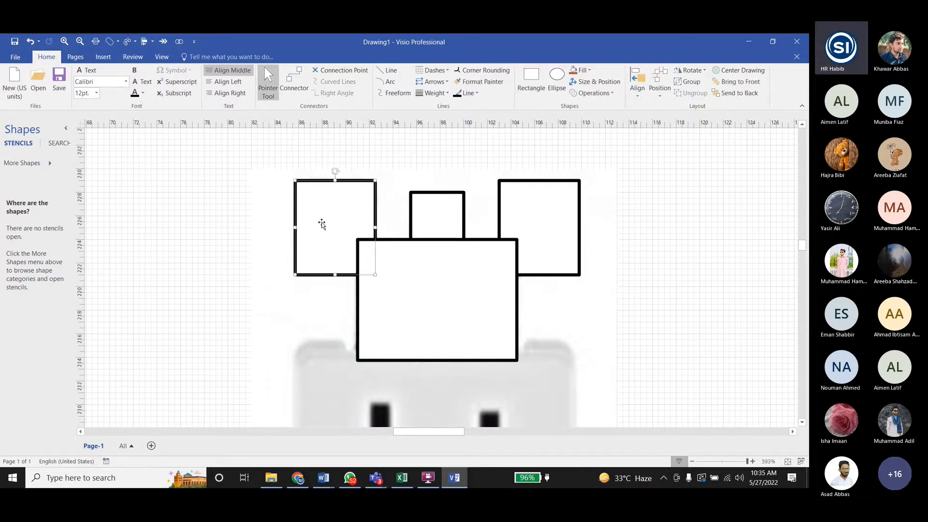
shift+click(429, 216)
shift+click(516, 207)
shift+click(463, 293)
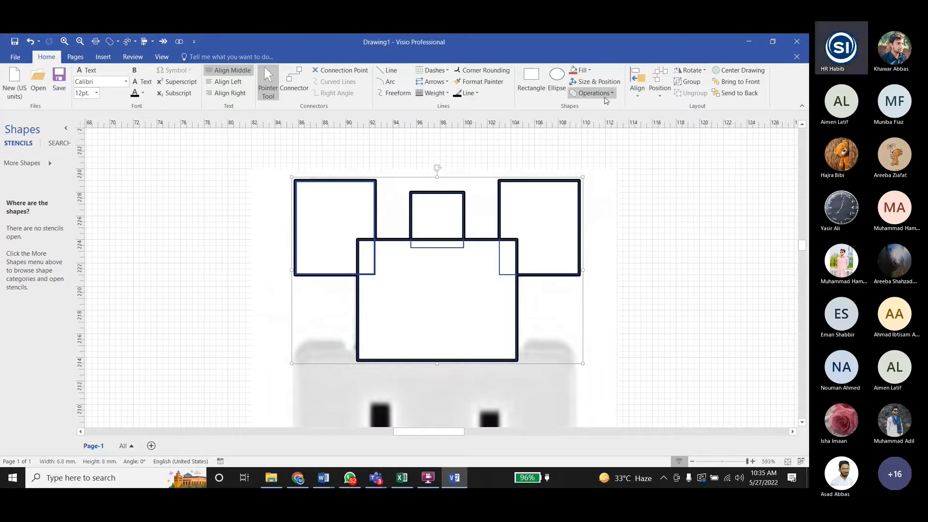
right_click(485, 93)
click(540, 116)
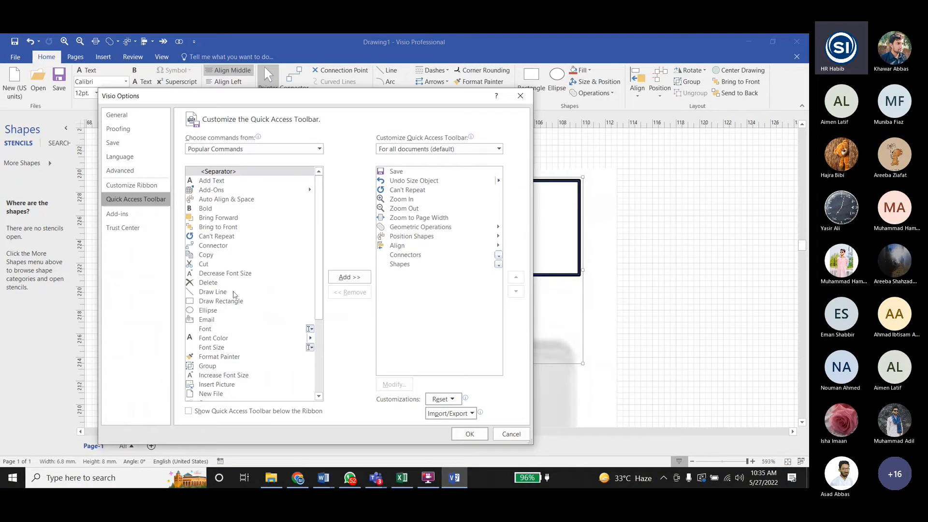
mouse_move(318, 270)
mouse_down()
mouse_move(319, 295)
mouse_move(318, 266)
mouse_up()
click(244, 149)
click(219, 178)
drag(319, 181, 321, 234)
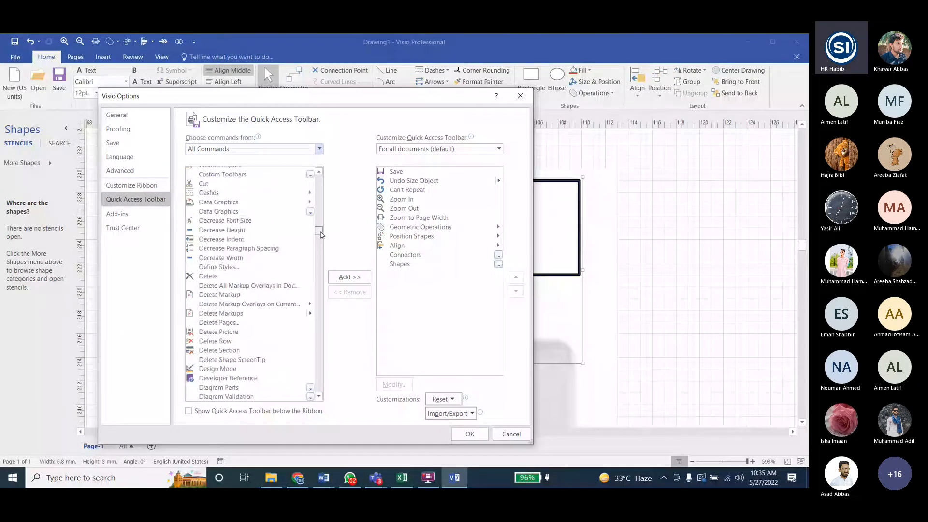
drag(321, 235, 320, 266)
click(242, 288)
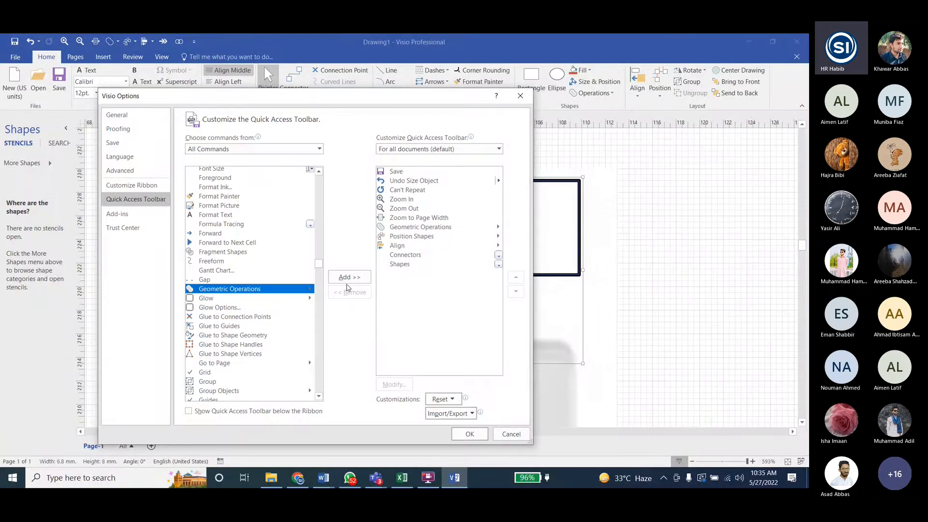
click(509, 103)
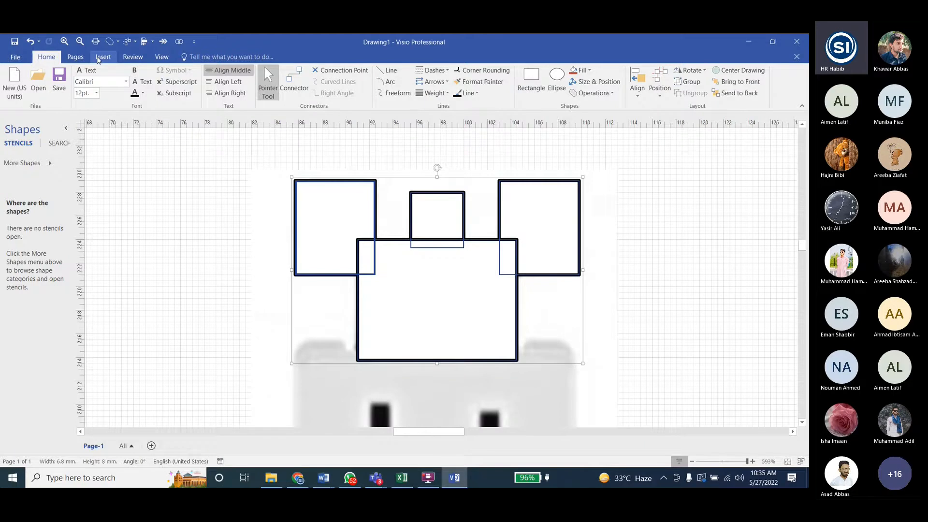
click(100, 57)
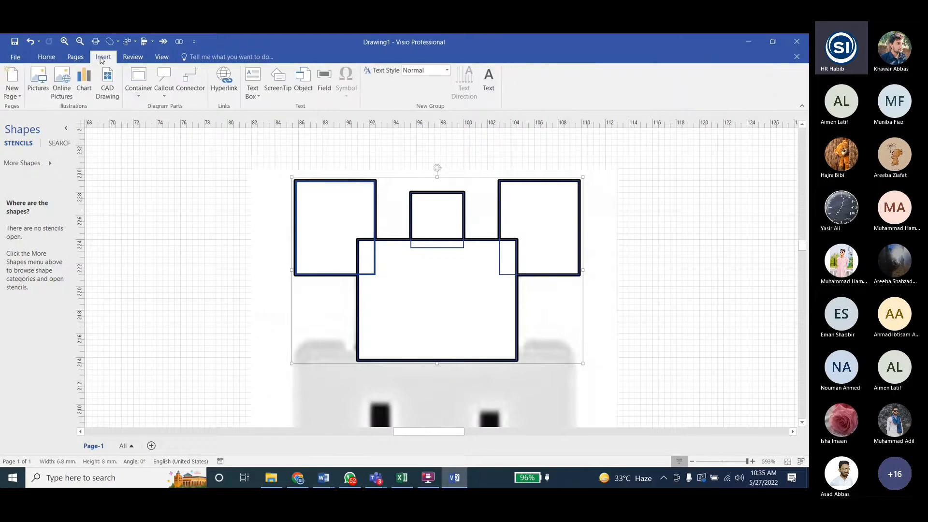
click(81, 58)
click(46, 57)
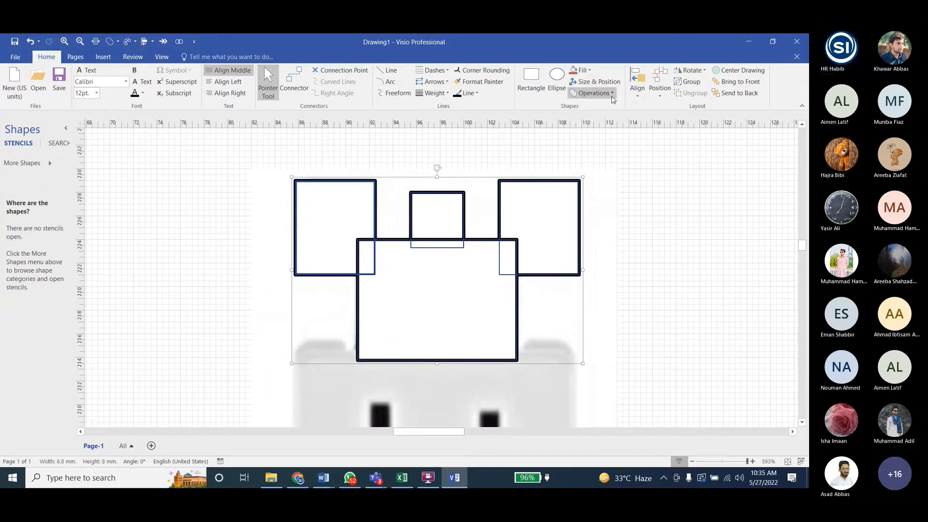
- Union the four selected rectangles into one bracket outline, and place a duplicate of it beside the reference picture
click(594, 94)
click(590, 110)
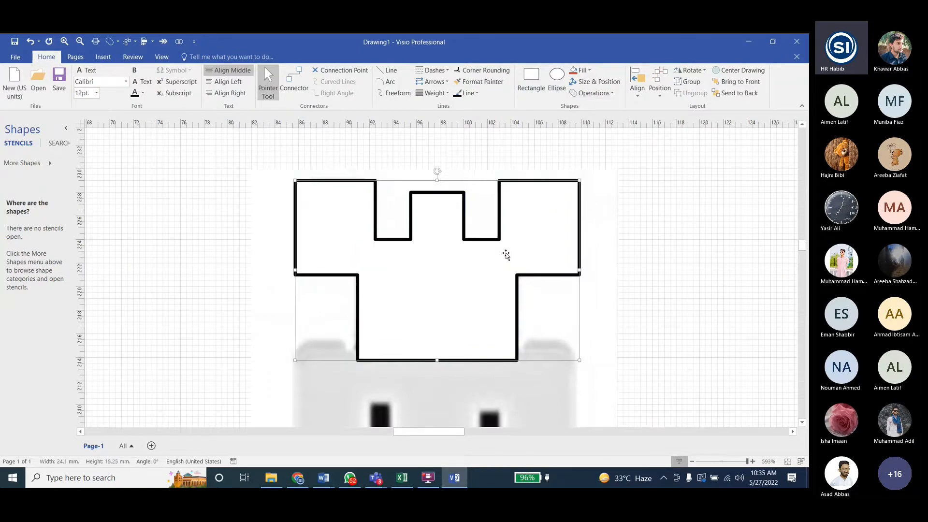
ctrl+scroll(279, 248, down, 3)
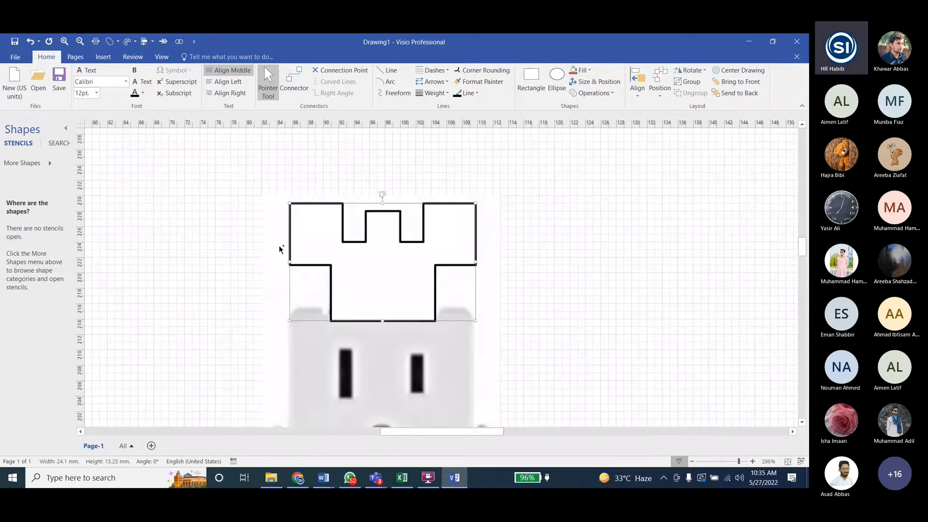
ctrl+scroll(279, 245, down, 1)
key(ctrl+d)
drag(441, 302, 584, 248)
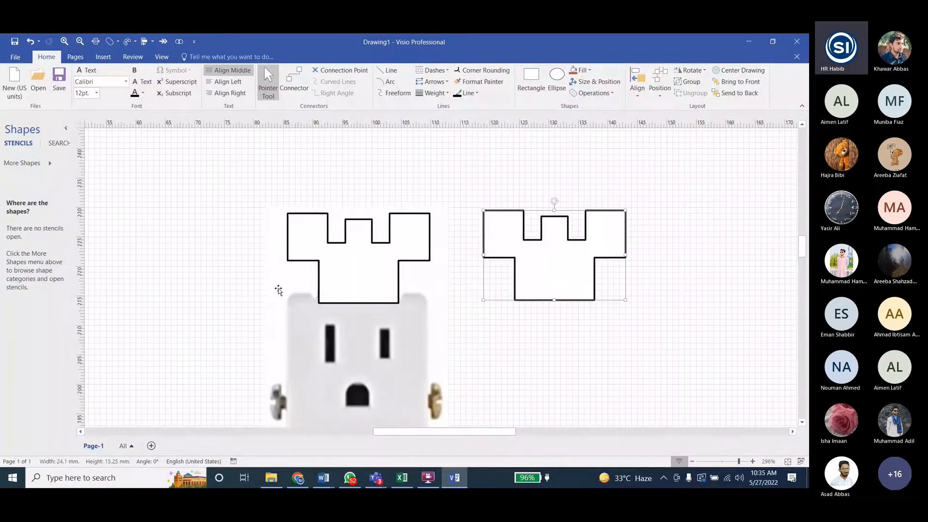
- Switch to the Lab5 Visio Tasks document in Word and examine how the duplicated bracket outline is rounded
click(324, 478)
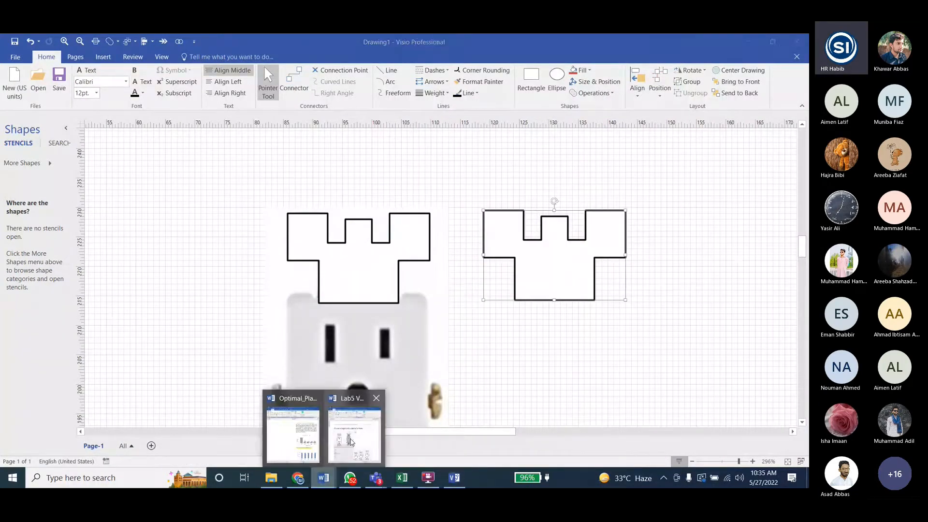
click(351, 434)
scroll(679, 316, down, 10)
scroll(537, 325, down, 15)
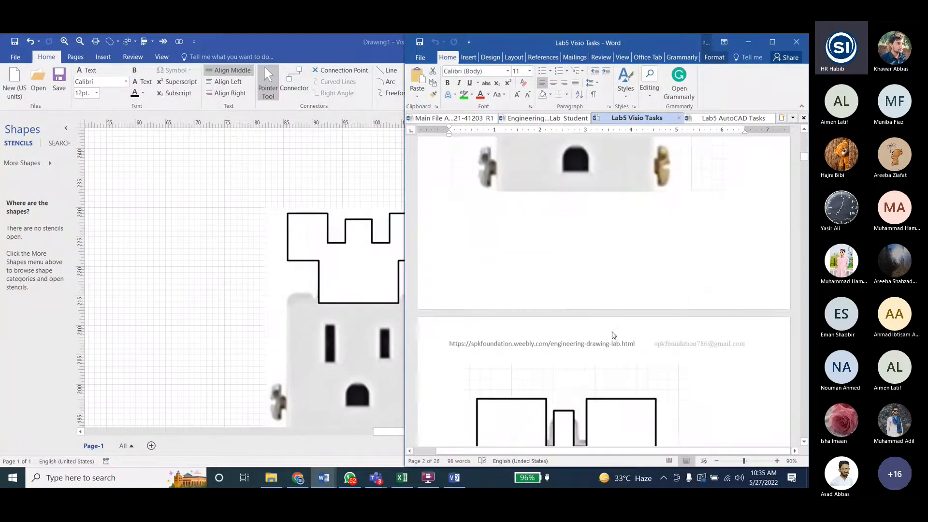
scroll(612, 332, up, 8)
scroll(612, 331, down, 15)
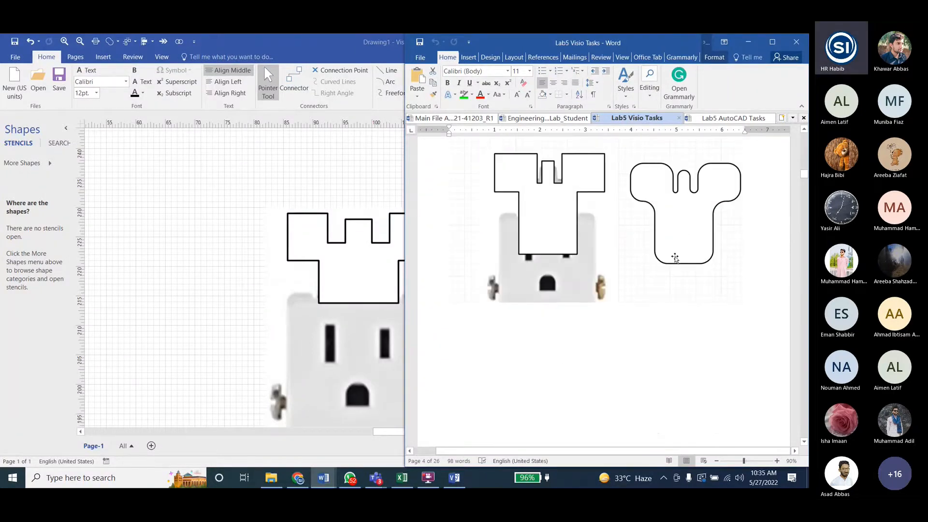
scroll(673, 257, up, 2)
click(291, 179)
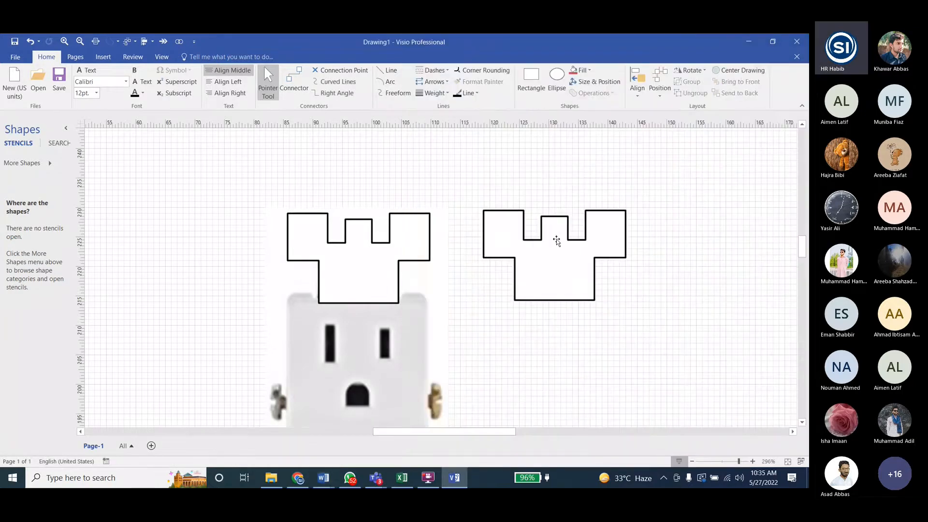
- Open the corner rounding settings for the duplicated bracket outline in Visio and apply the 3 mm rounding preset
click(519, 211)
click(489, 71)
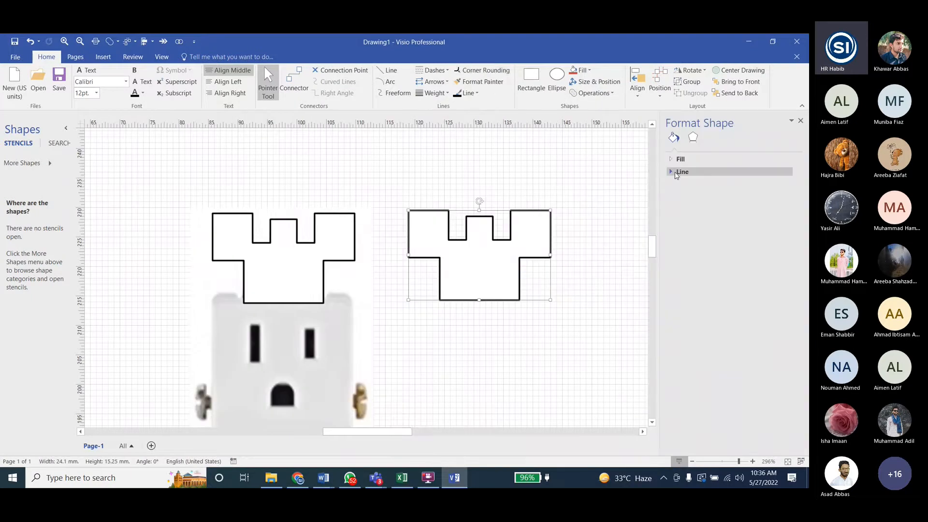
click(776, 315)
click(775, 355)
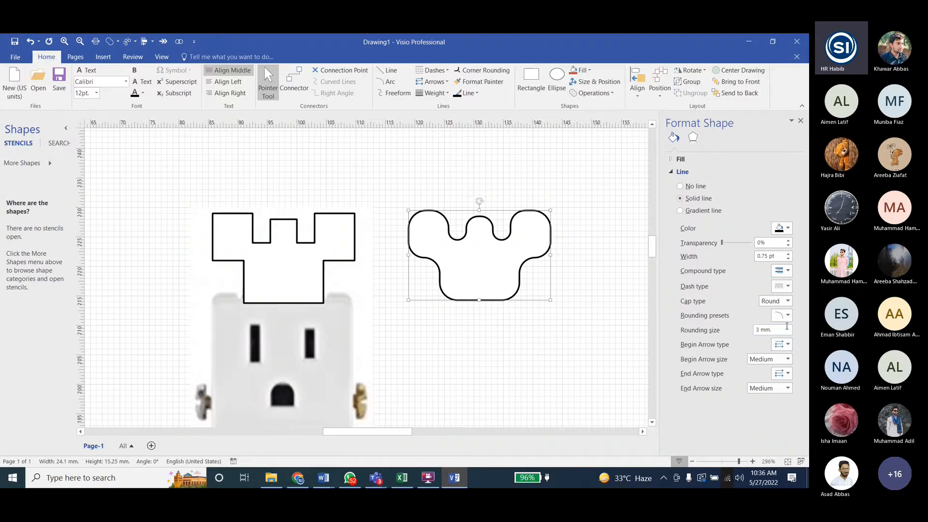
- Try the 0 mm, 4 mm and 3 mm rounding presets on the duplicated bracket outline
click(786, 315)
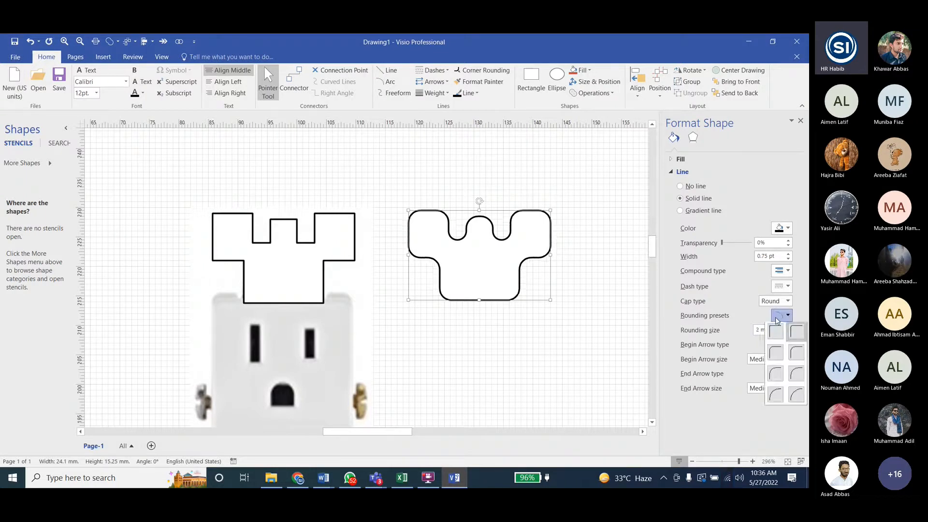
click(774, 332)
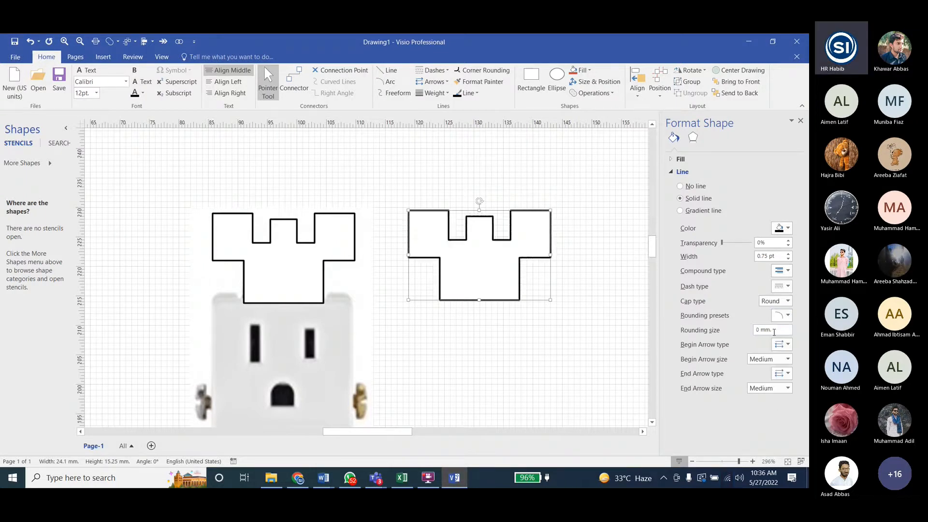
click(787, 315)
click(793, 351)
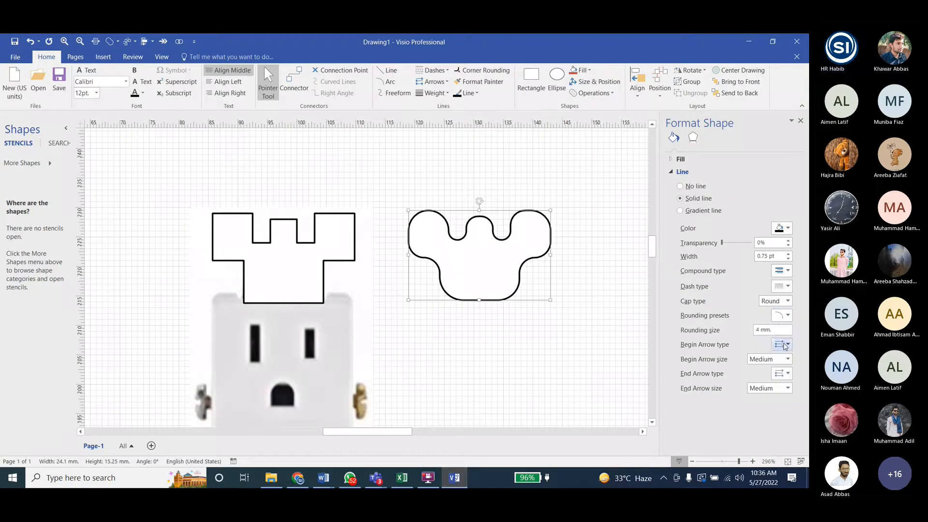
click(780, 317)
click(779, 320)
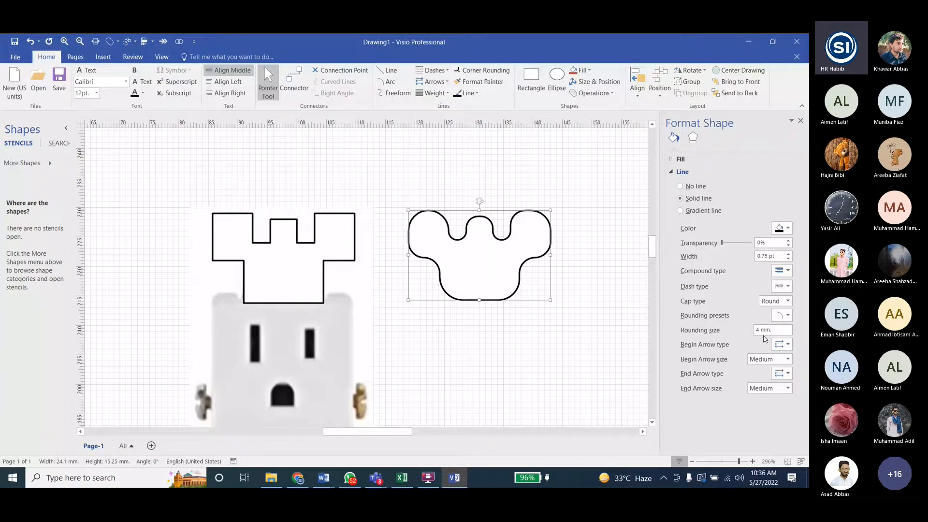
click(788, 316)
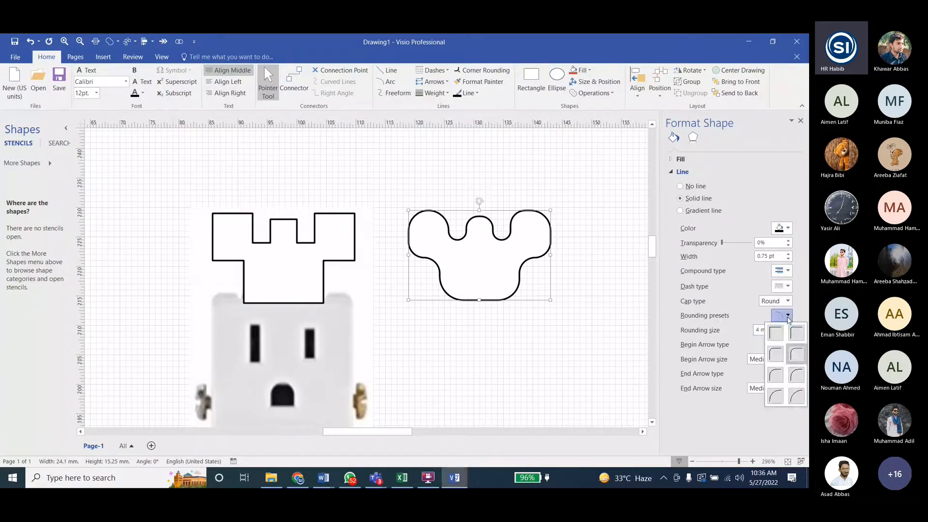
click(774, 353)
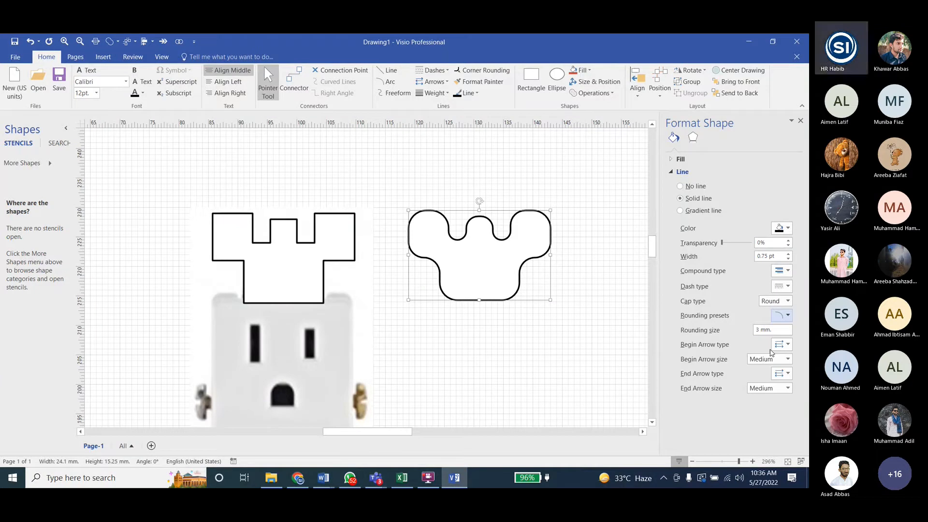
- Set the duplicated outline's rounding size to 2 mm and move it exactly over the square-cornered bracket outline
click(786, 315)
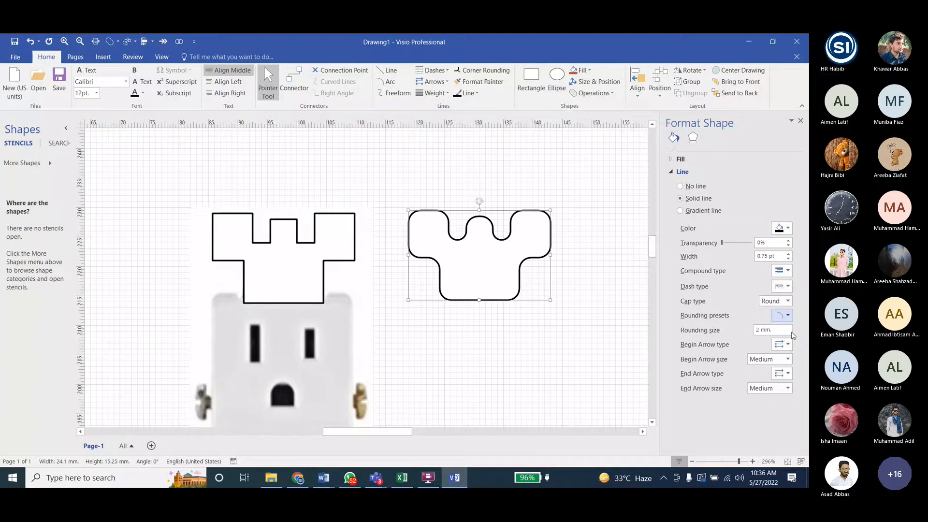
click(784, 318)
click(781, 315)
click(527, 315)
drag(494, 274, 282, 255)
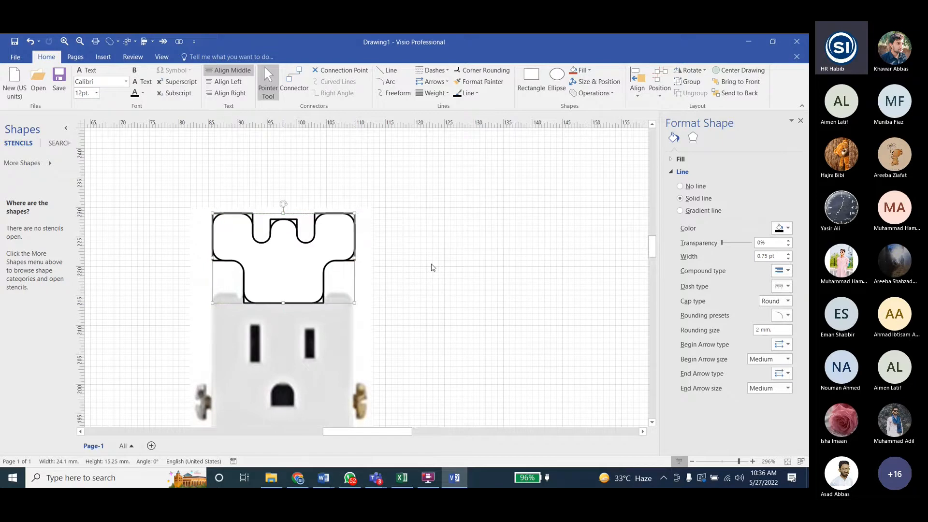
click(433, 267)
- Select the overlapping square and rounded bracket outlines together and split them with the Fragment operation
ctrl+scroll(277, 240, up, 3)
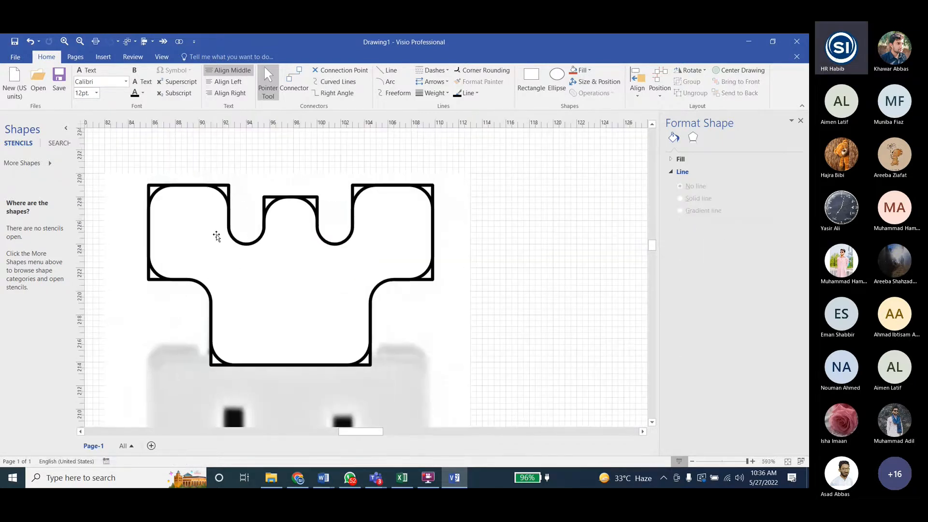
drag(126, 149, 477, 401)
click(597, 98)
click(596, 129)
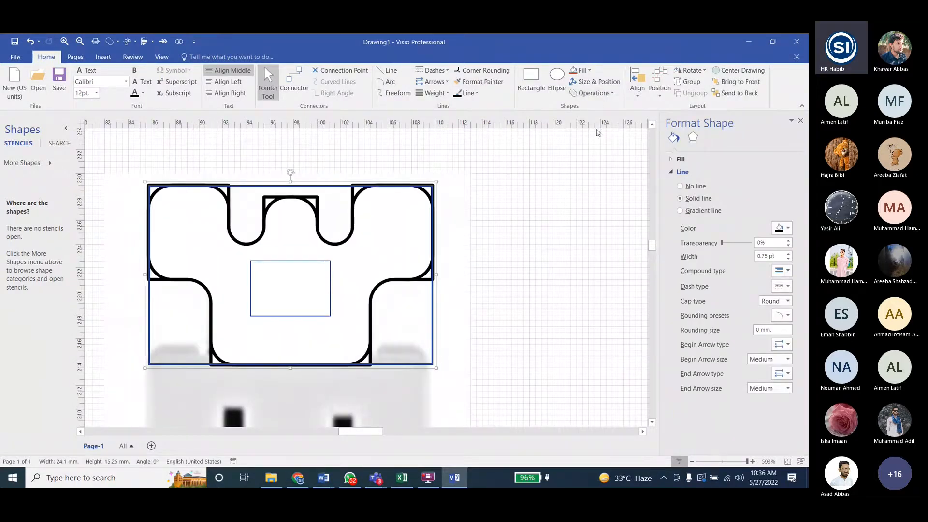
click(507, 294)
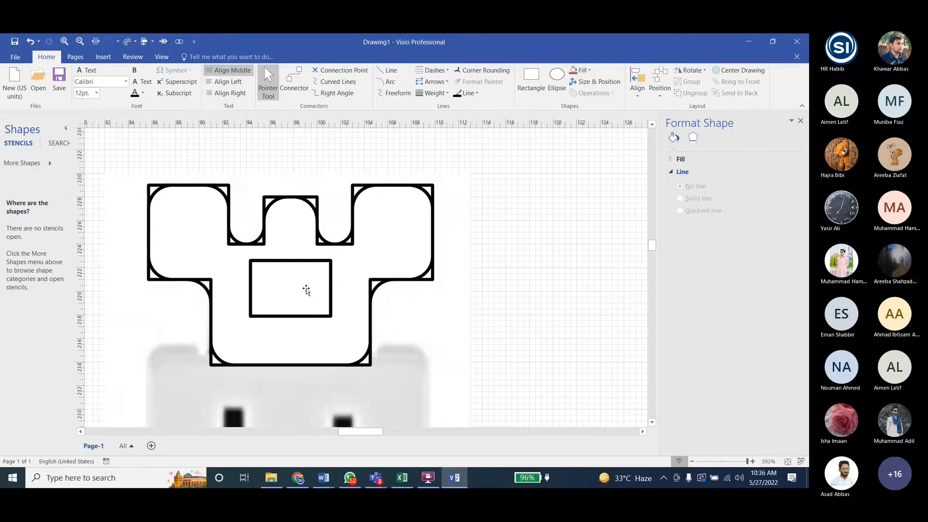
- Switch to the Lab5 Visio Tasks document in Word and check the bracket example, returning to the Visio drawing
click(323, 478)
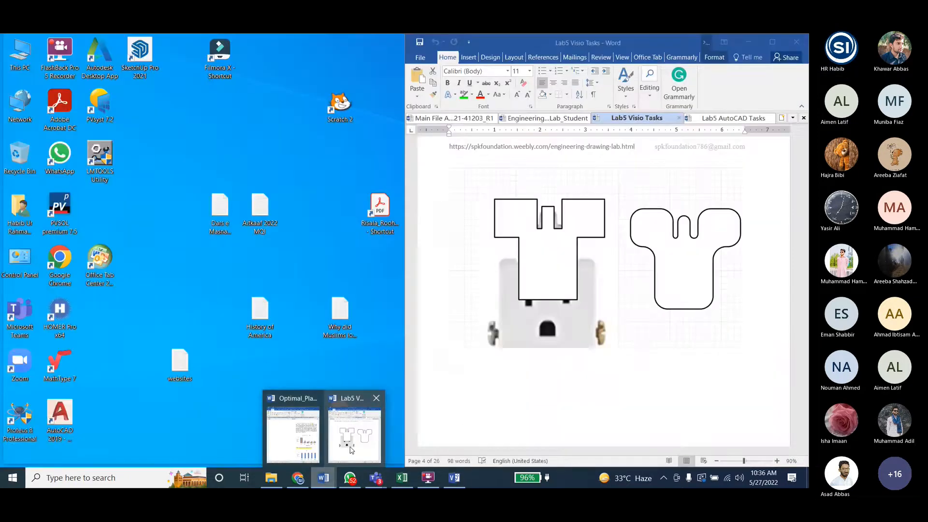
click(351, 450)
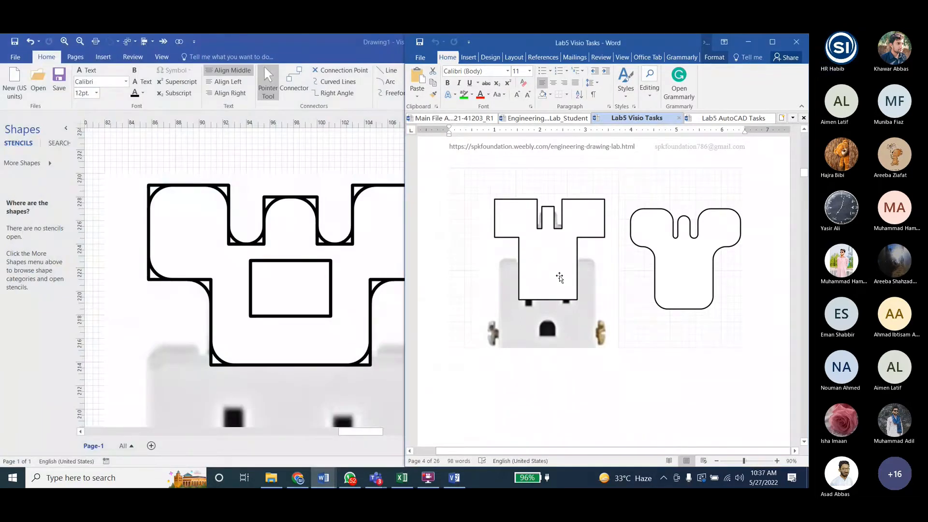
scroll(560, 271, down, 3)
click(330, 281)
- Try deleting the small rectangular fragment in the middle of the bracket plate
click(330, 291)
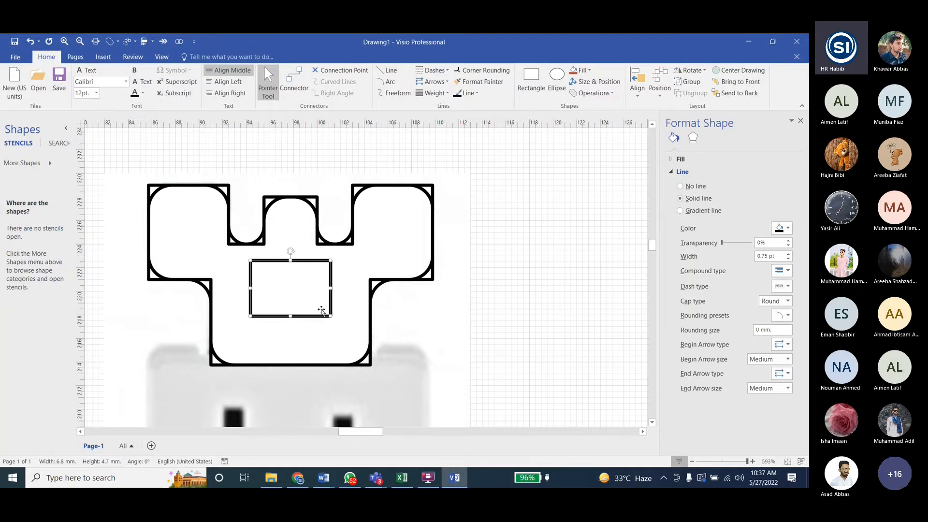
key(ctrl+v)
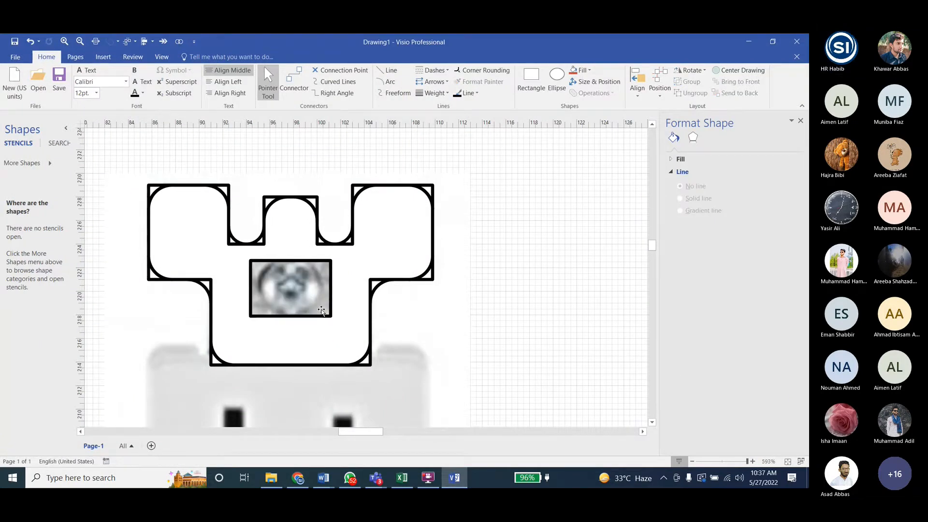
key(ctrl+z)
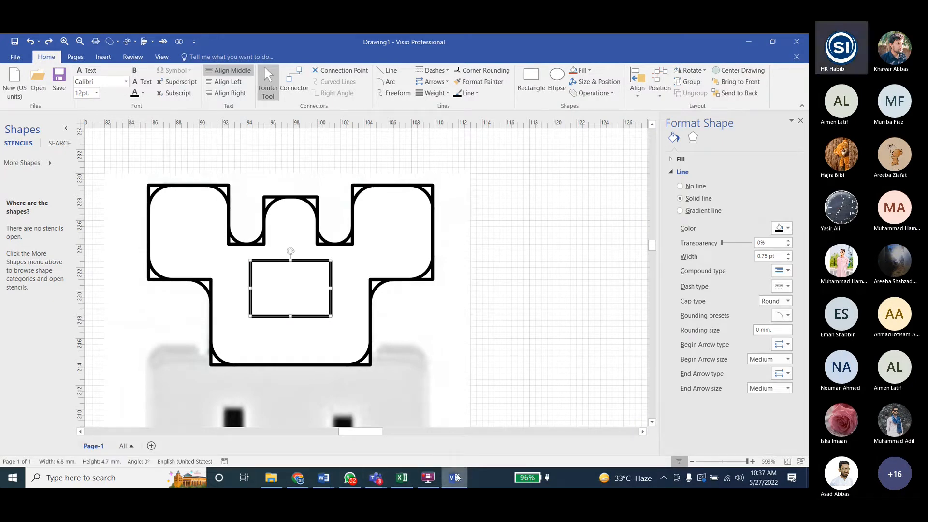
- Switch to the Lab5 Visio Tasks document in Word, compare its Fragment and Union example pictures, and return to the Visio drawing
mouse_move(322, 476)
click(352, 425)
scroll(629, 337, up, 3)
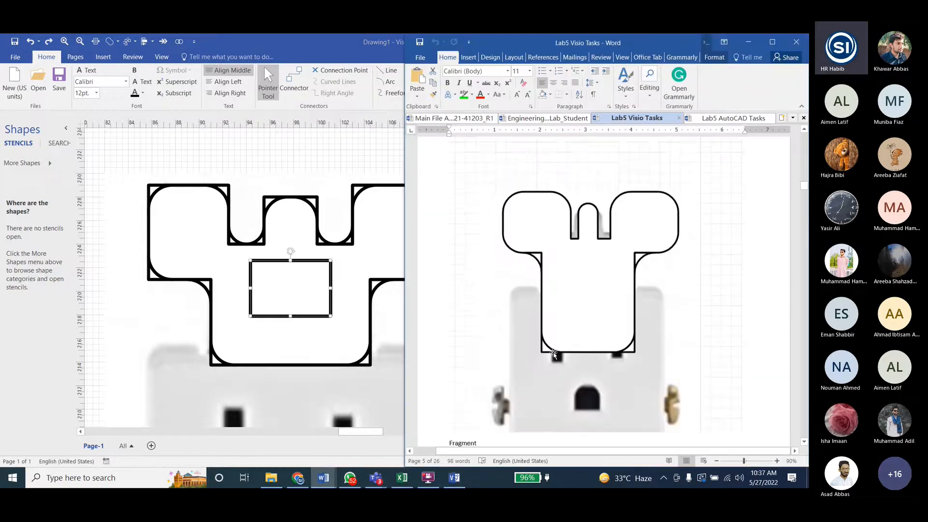
scroll(630, 336, down, 2)
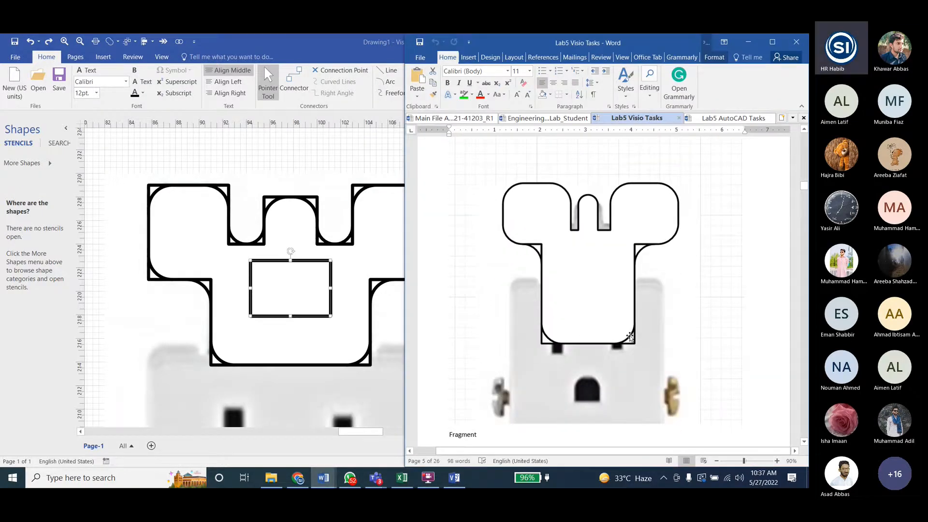
scroll(596, 221, down, 2)
scroll(604, 215, up, 2)
scroll(561, 297, down, 3)
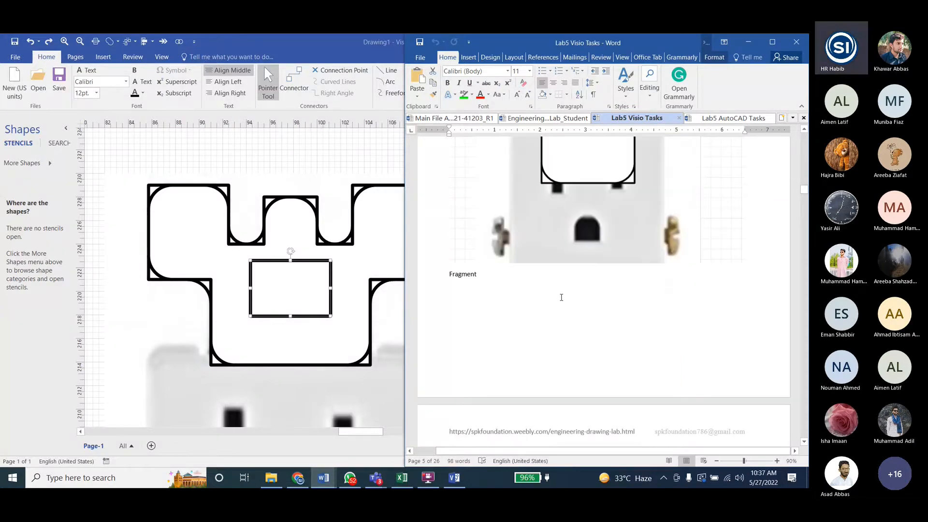
scroll(561, 298, down, 5)
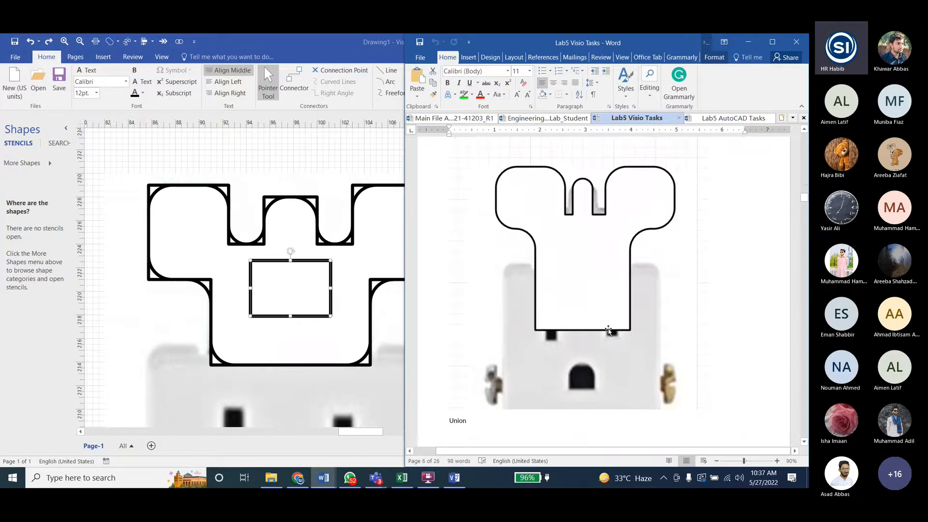
click(347, 238)
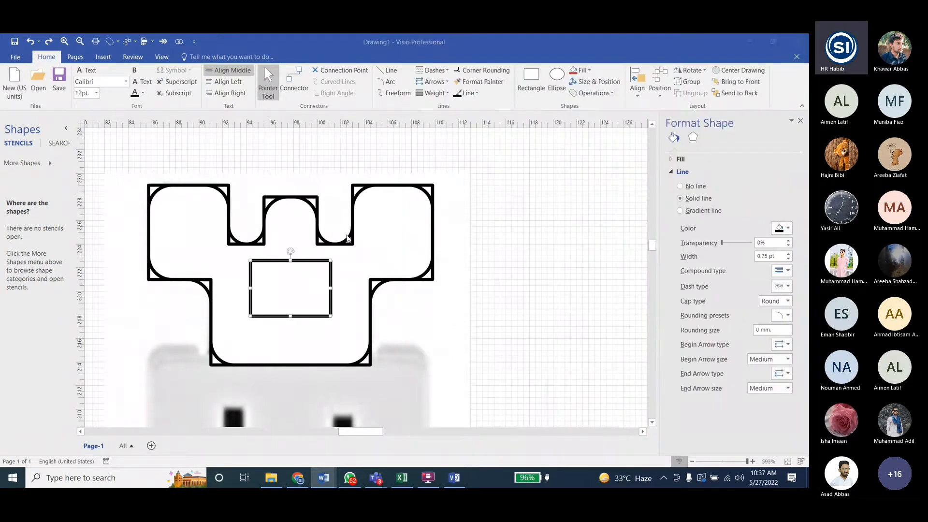
- Delete the four leftover corner fragments at the bottoms of the two notches beside the central tab
click(347, 239)
key(Delete)
click(323, 240)
key(Delete)
click(256, 240)
key(Delete)
click(235, 239)
key(Delete)
- Delete the two leftover fragments at the upper corners of the bracket's central tab
click(317, 198)
key(Delete)
click(265, 197)
key(Delete)
- Delete the leftover fragments at the right ear's two upper corners and at the left ear's two upper and outer lower corners
click(353, 185)
key(Delete)
click(432, 184)
key(Delete)
click(227, 187)
key(Delete)
click(149, 186)
key(Delete)
click(150, 280)
key(Delete)
- Try deleting the fillet fragment where the left ear meets the bracket plate, and undo the deletion
click(207, 286)
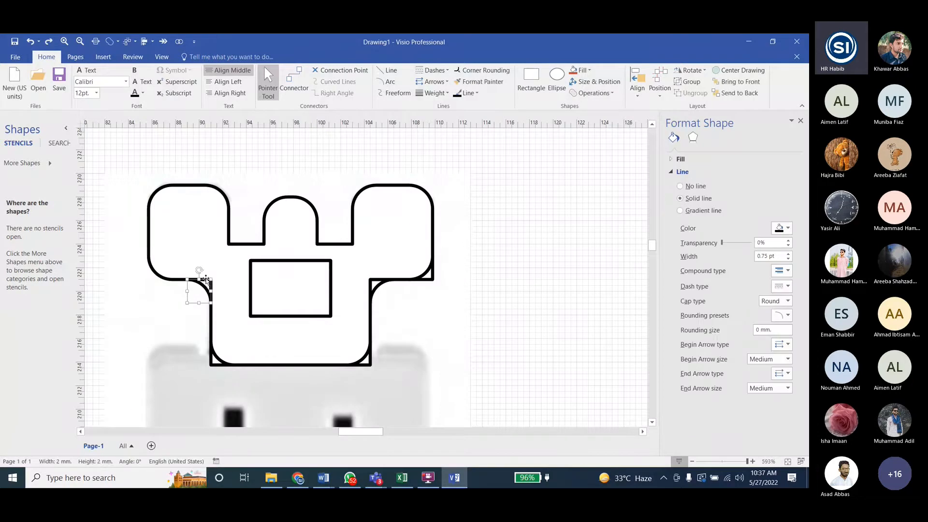
key(Delete)
key(ctrl+z)
- Delete the leftover fragment at the right ear's outer lower corner
click(371, 282)
click(373, 292)
click(210, 282)
key(Delete)
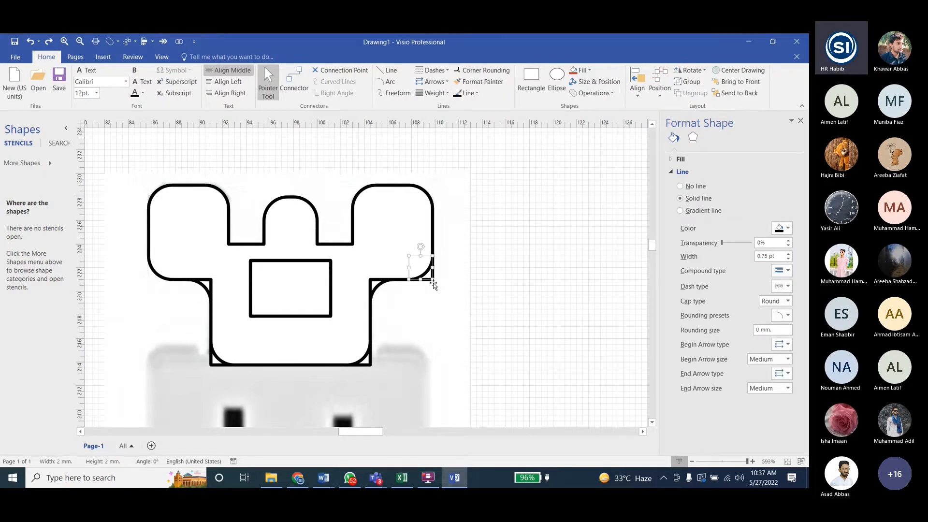
- Merge the fragment at the plate's lower right corner with the bracket body to make that corner square
click(371, 363)
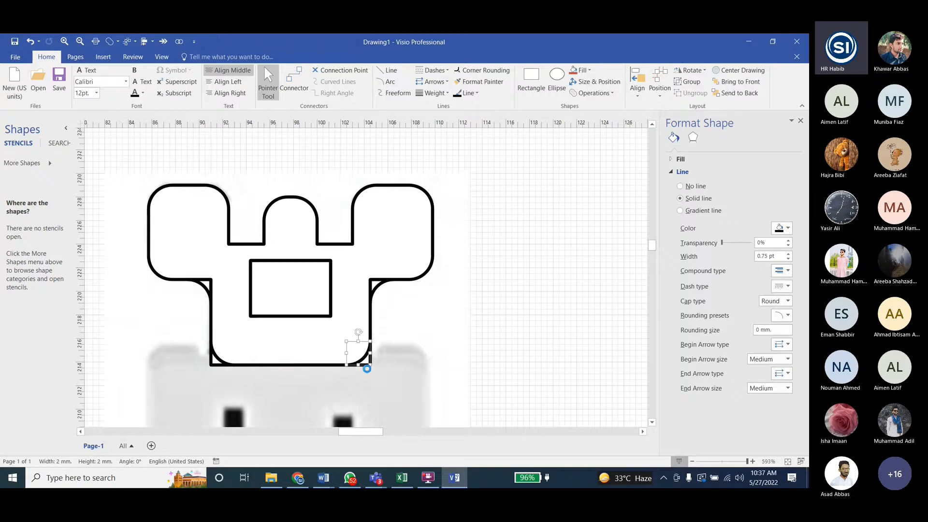
key(Delete)
click(368, 356)
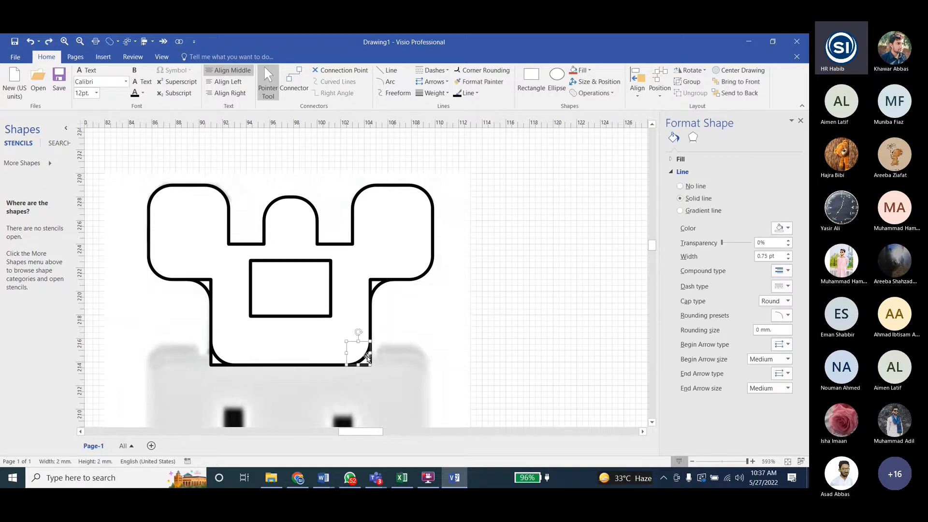
click(366, 365)
click(363, 357)
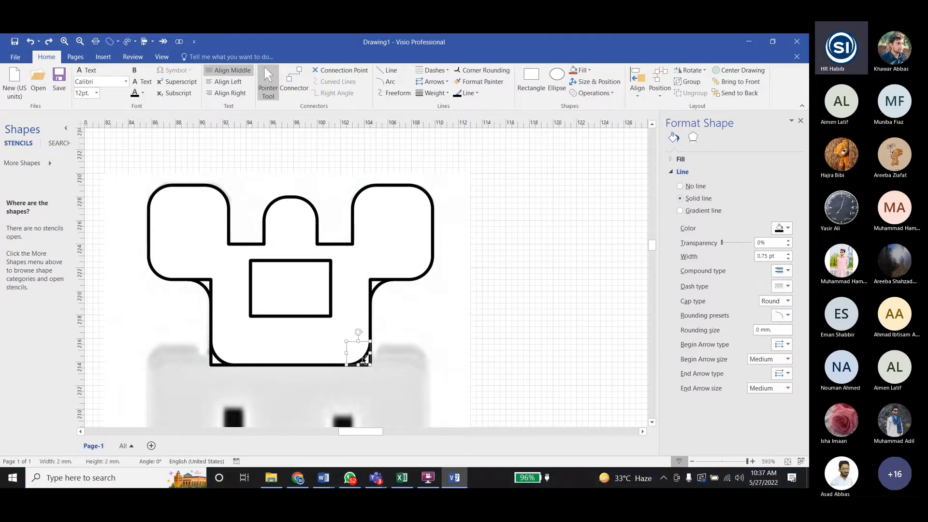
shift+click(363, 364)
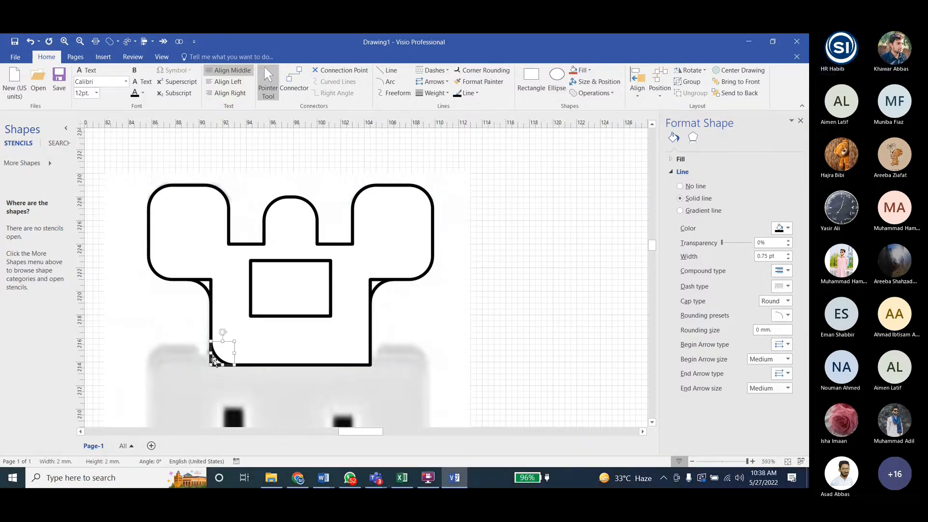
click(550, 164)
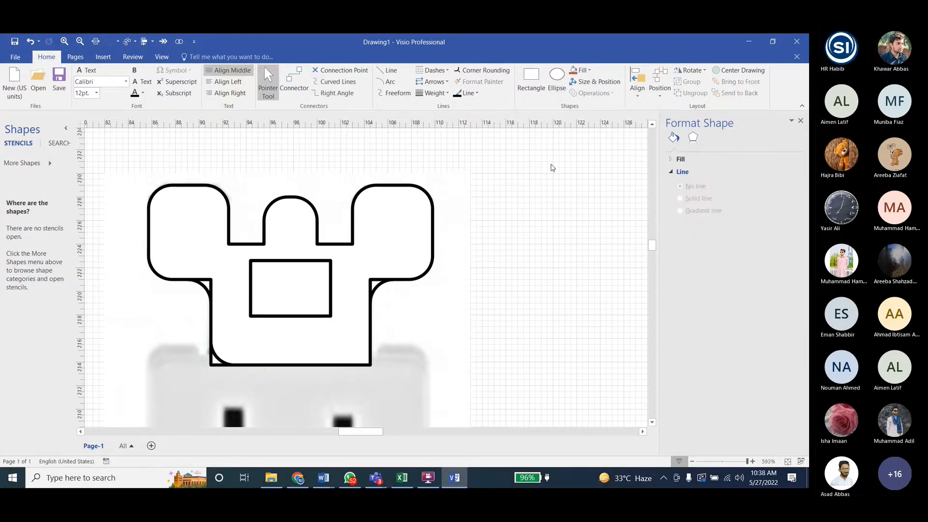
- Select the fragment at the plate's lower left corner together with the bracket body and merge them into one shape
click(213, 362)
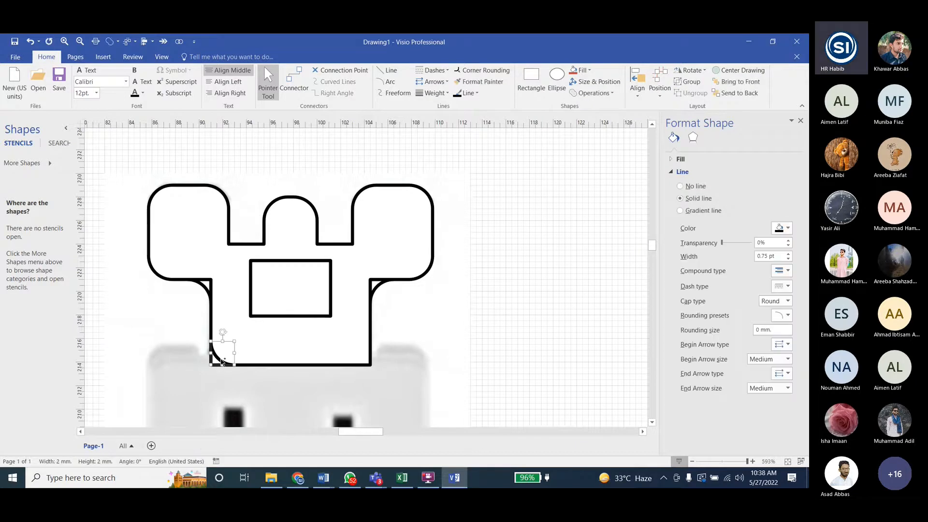
shift+click(227, 363)
click(602, 97)
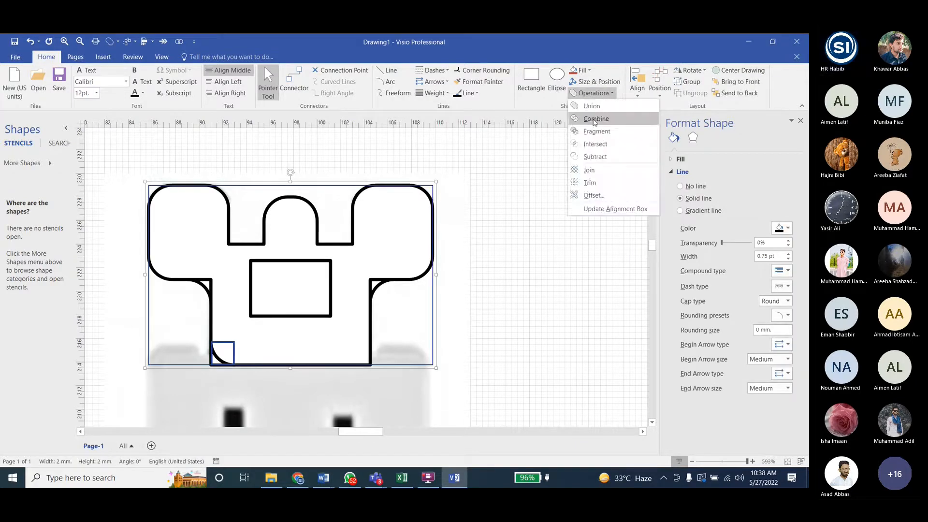
click(597, 119)
- Unite the fillet fragments under the left and right ears with the bracket body using the Union operation
click(211, 301)
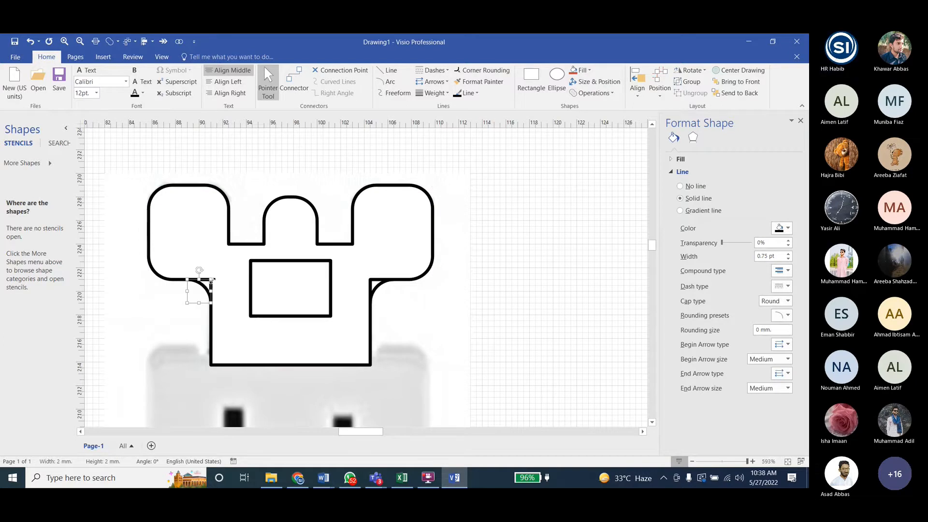
shift+click(211, 309)
click(594, 93)
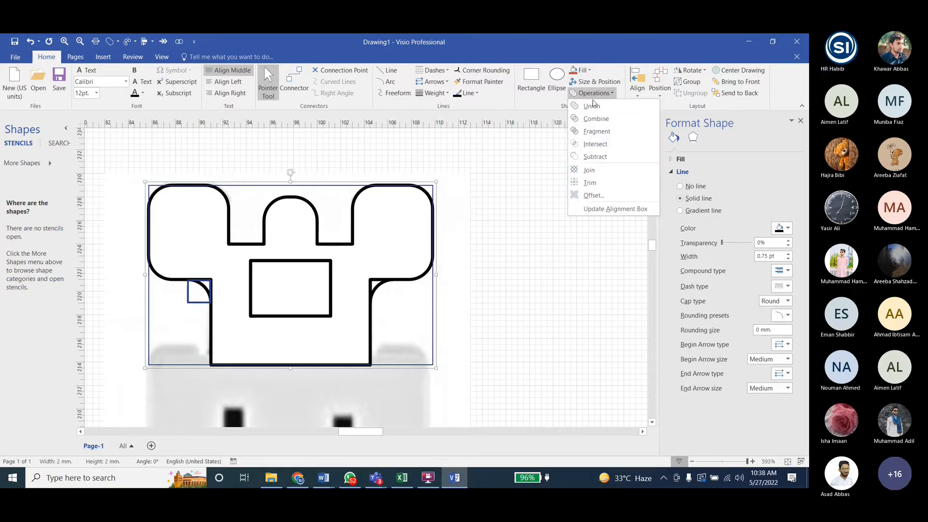
click(594, 106)
click(376, 289)
shift+click(420, 250)
click(594, 94)
click(591, 106)
click(453, 294)
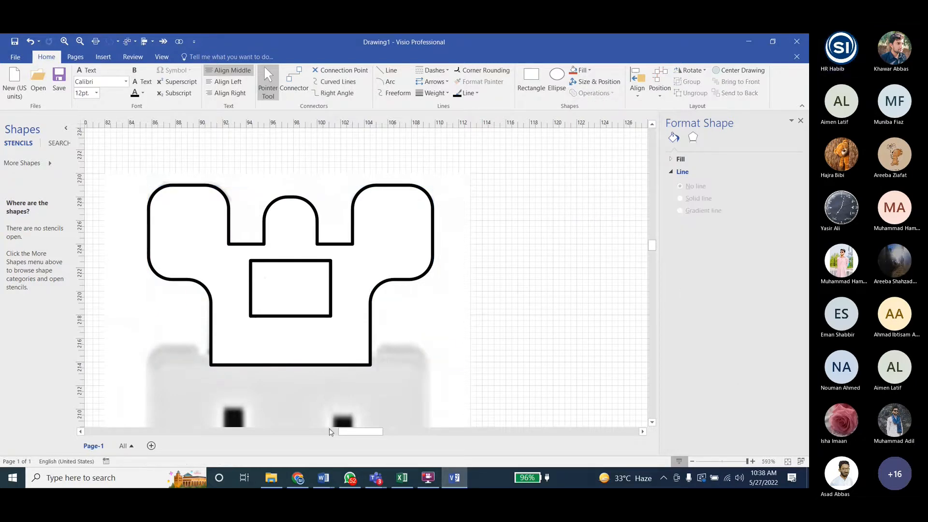
- Switch to the Lab5 Visio Tasks document in Word and examine the steps for inserting, grouping and aligning the bracket holes
click(335, 476)
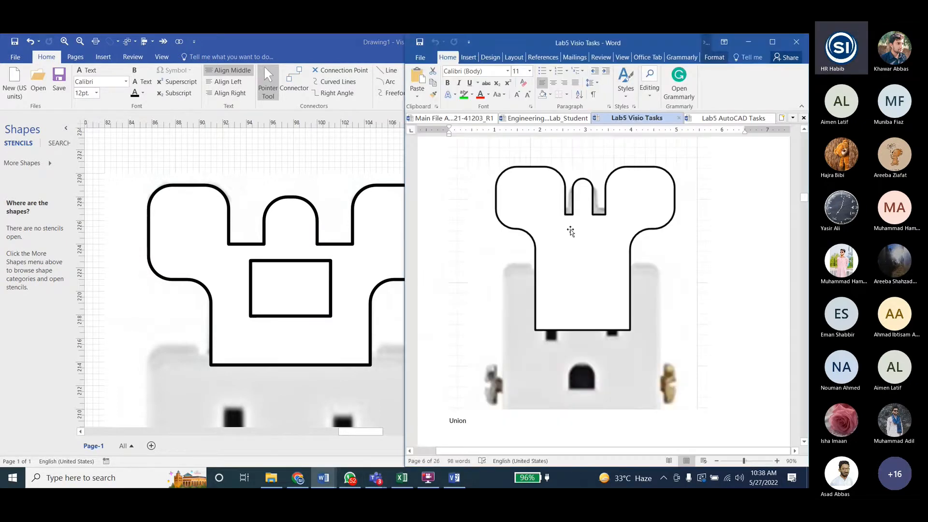
scroll(566, 227, down, 12)
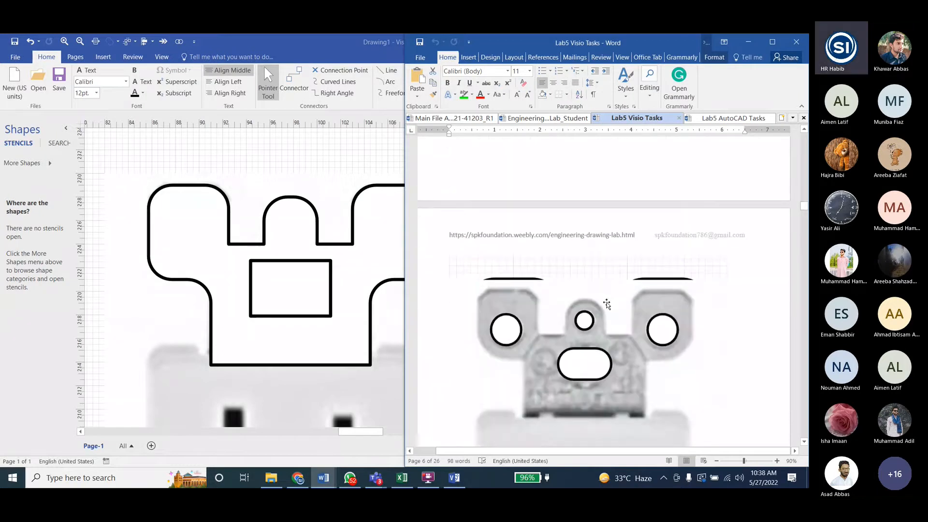
scroll(594, 309, down, 1)
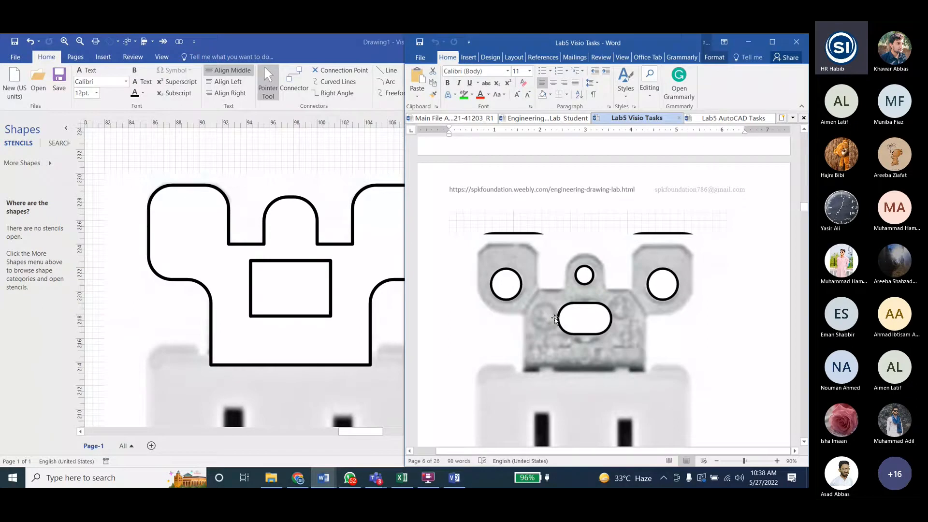
scroll(555, 319, down, 15)
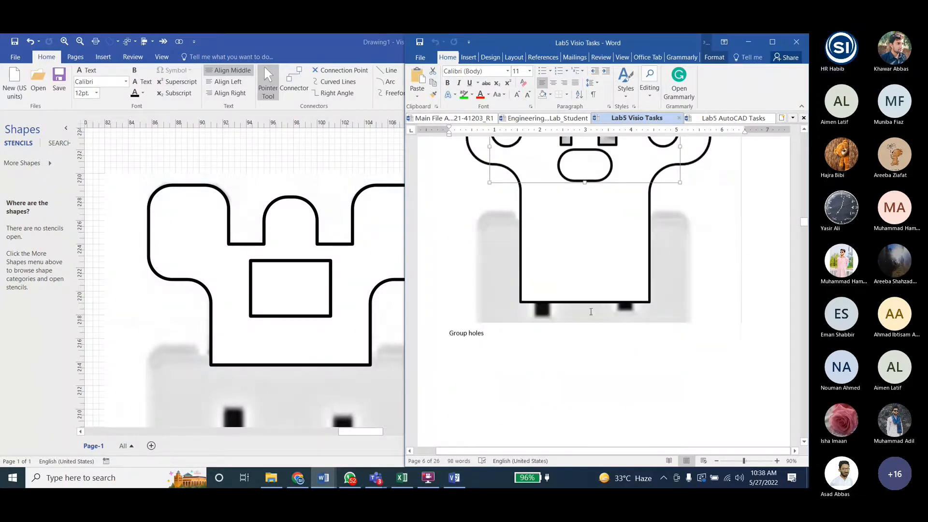
scroll(590, 313, up, 1)
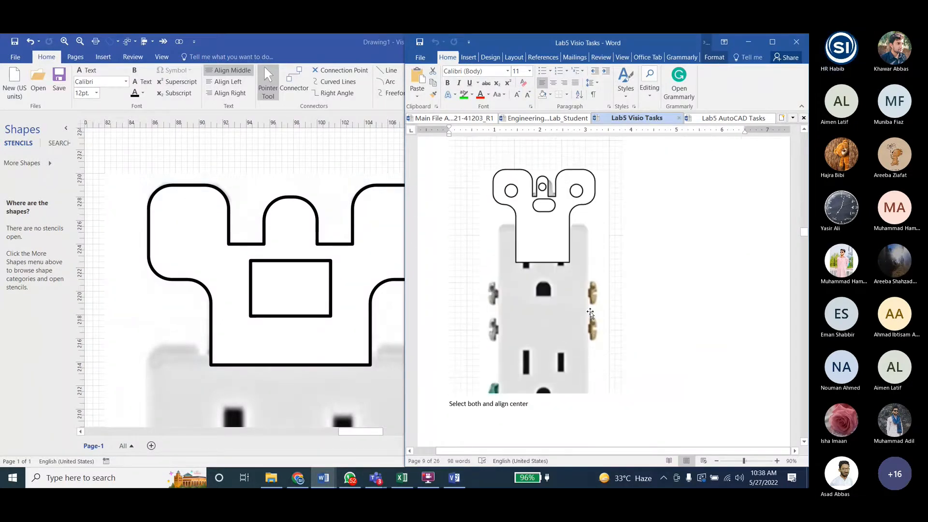
scroll(590, 313, down, 10)
scroll(590, 312, up, 5)
scroll(590, 311, down, 3)
scroll(590, 312, up, 5)
scroll(591, 312, down, 5)
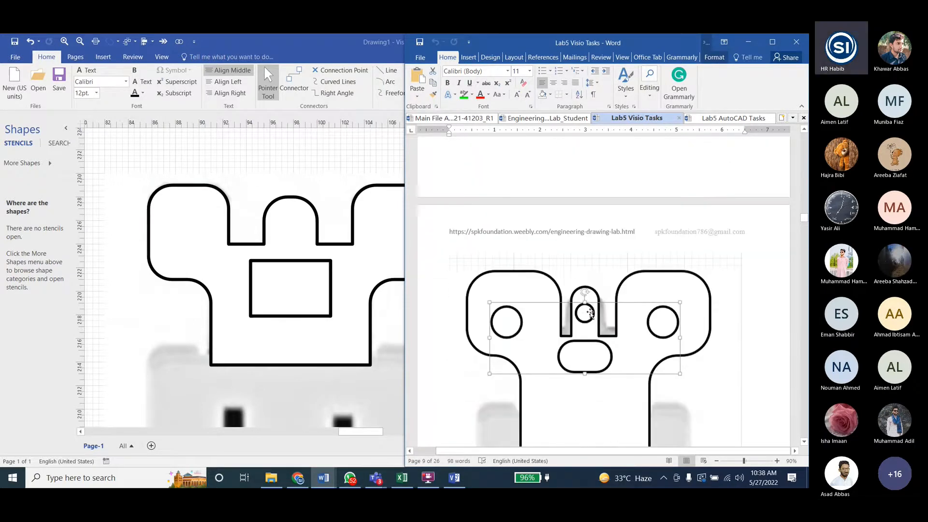
click(589, 313)
scroll(590, 311, up, 9)
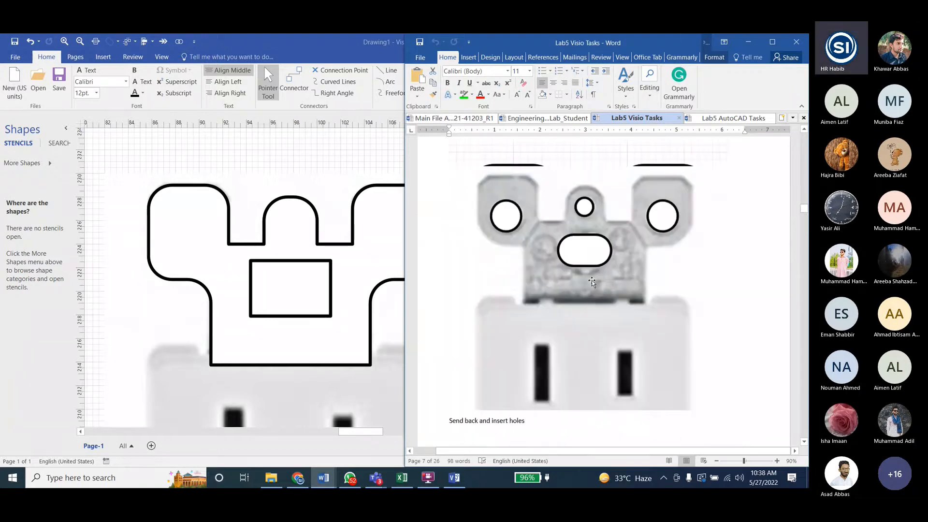
- Return to the Visio drawing and send the finished bracket outline to the back, behind the reference picture
key(alt+Tab)
click(740, 93)
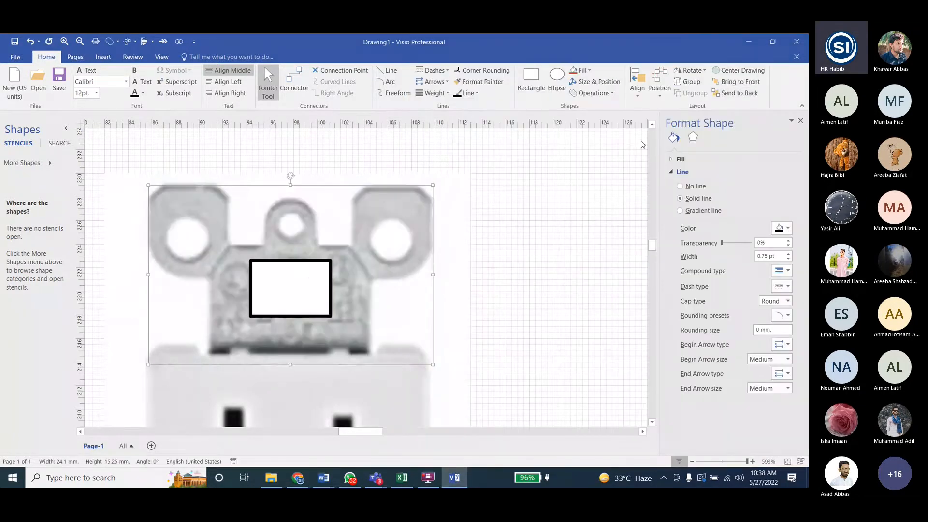
click(289, 284)
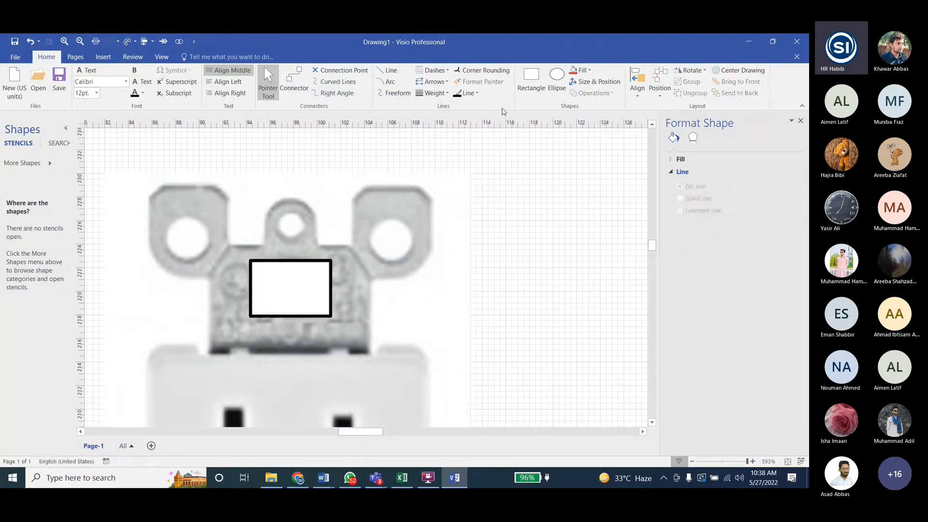
- Draw a circle about 3.75 mm in diameter over the left ear's hole and place a duplicate over the right ear's hole
click(557, 80)
drag(184, 236, 199, 247)
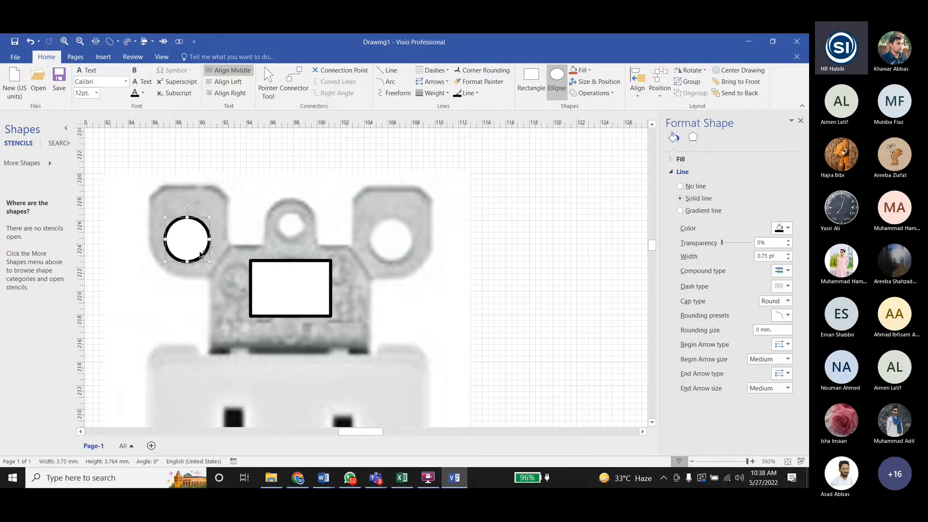
key(ctrl+d)
drag(286, 338, 387, 233)
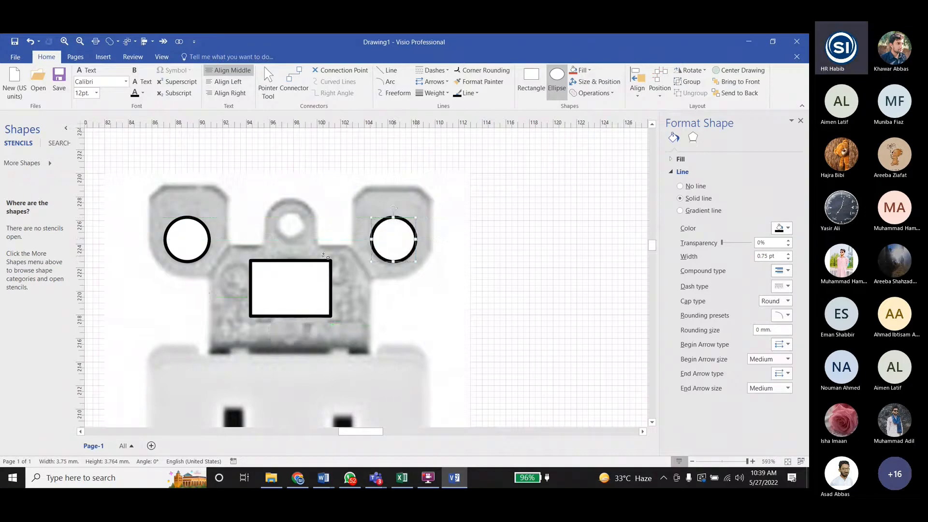
- Duplicate the hole circle, shrink the copy to about 2.4 mm and place it over the central tab's hole
key(ctrl+d)
drag(497, 338, 301, 234)
drag(288, 221, 301, 218)
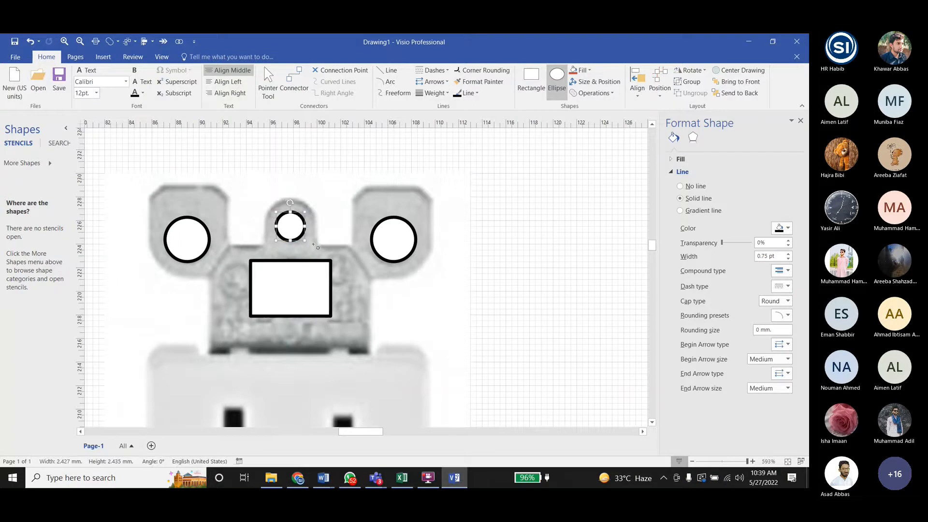
click(528, 214)
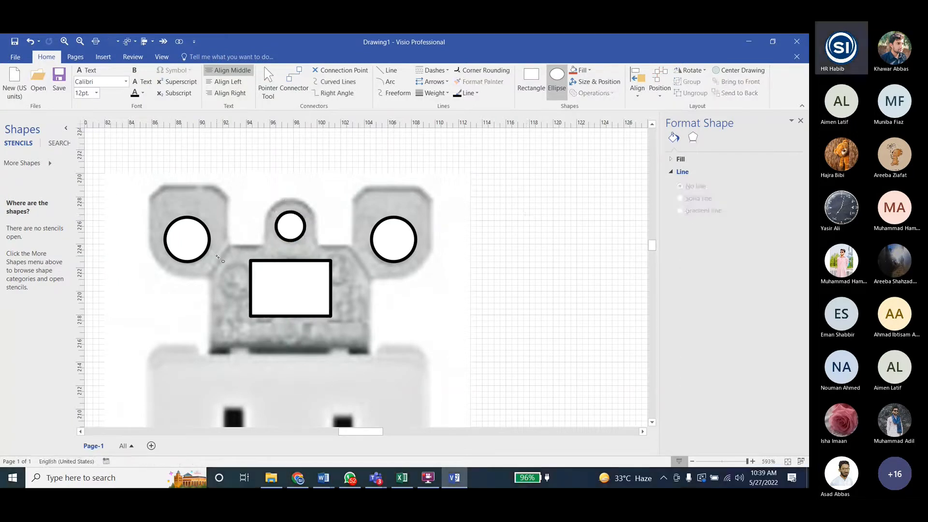
key(ctrl+1)
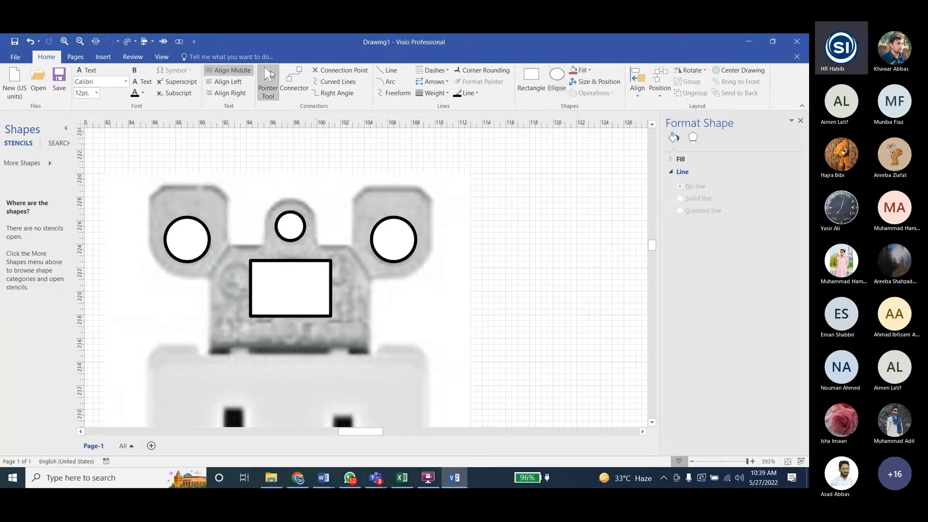
- Switch to the Lab5 Visio Tasks document in Word and check the holes in the "Send back and insert holes" picture
mouse_move(323, 477)
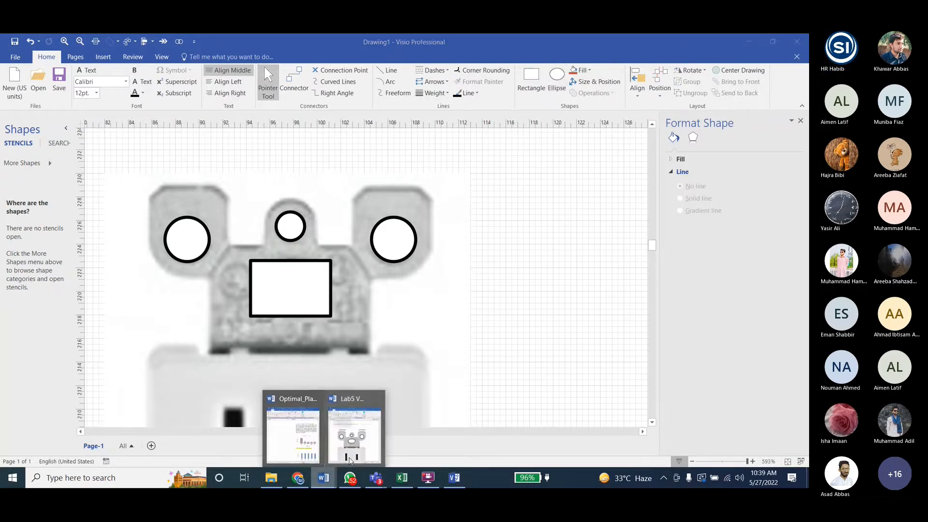
click(373, 442)
scroll(607, 311, down, 5)
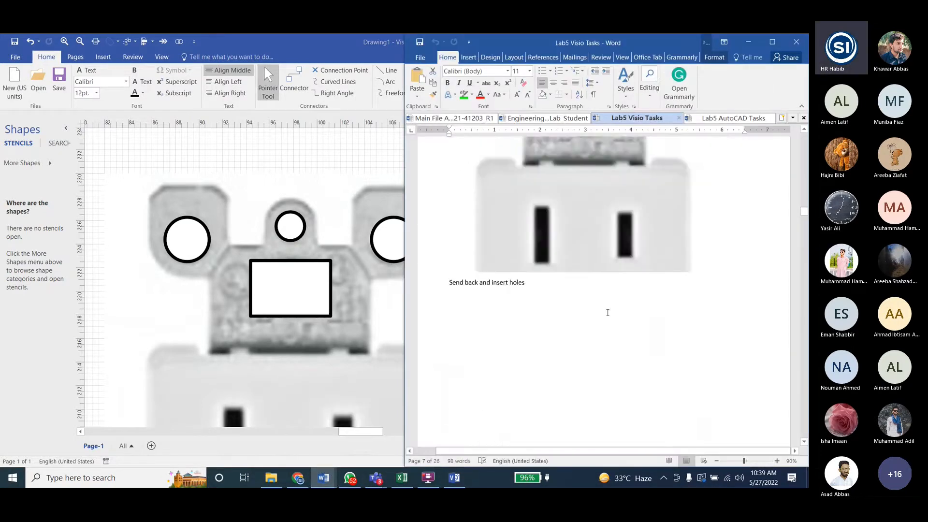
scroll(289, 283, up, 2)
scroll(289, 280, down, 3)
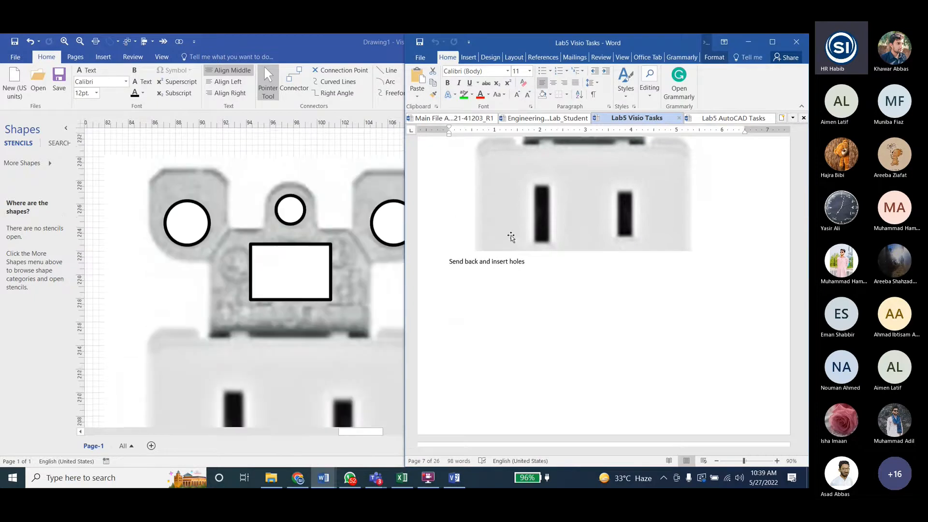
scroll(606, 222, up, 3)
click(605, 242)
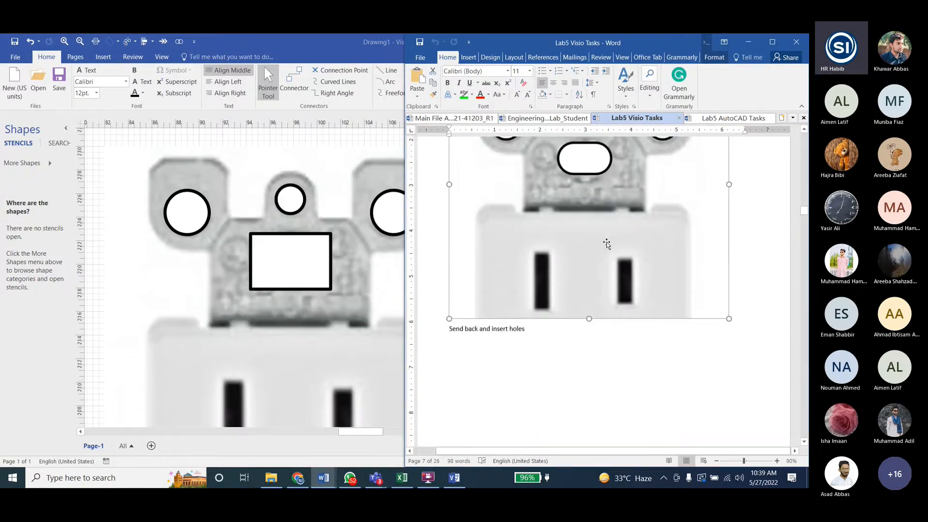
- Round the corners of the rectangular hole below the central tab with the 5 mm rounding preset
click(331, 263)
click(787, 315)
click(795, 334)
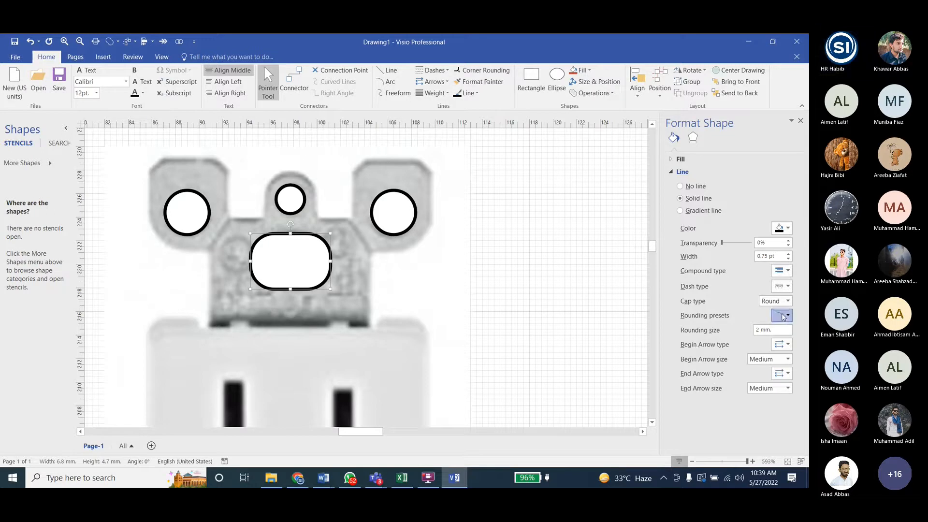
click(784, 317)
click(776, 354)
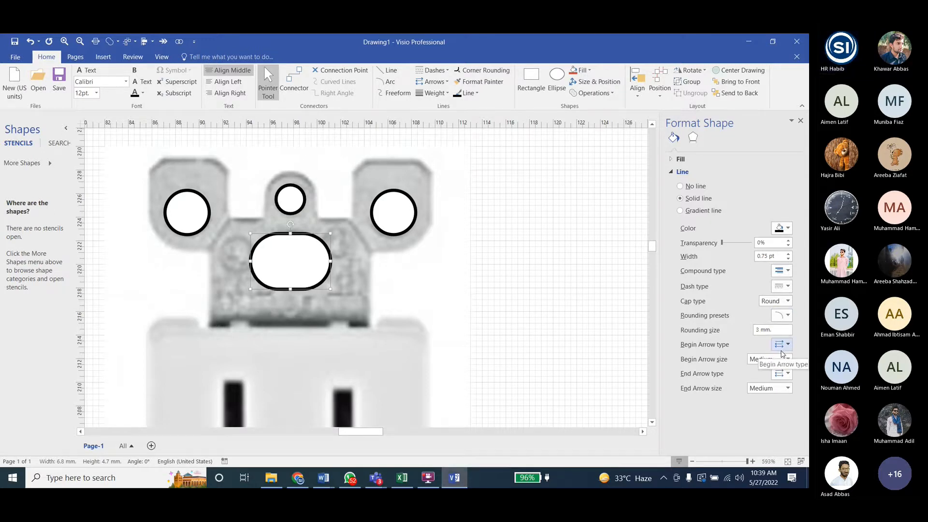
click(781, 315)
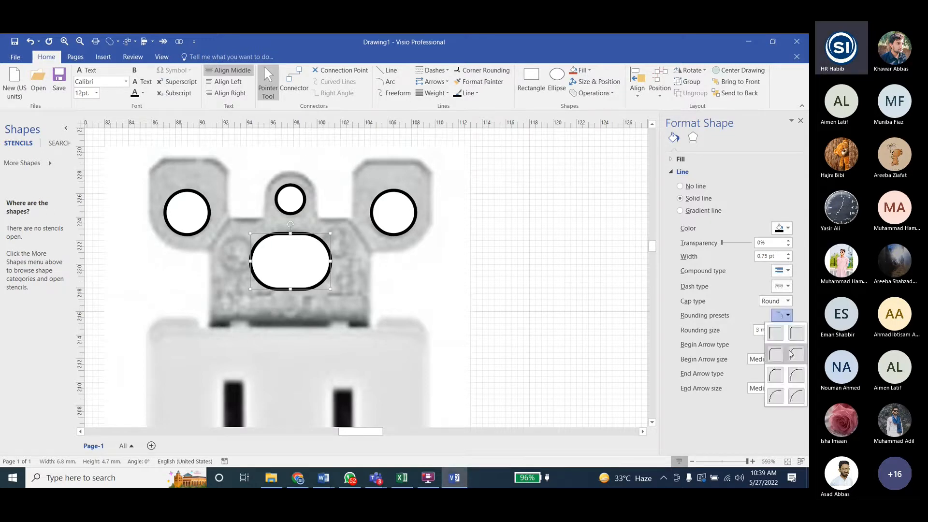
click(790, 354)
click(782, 316)
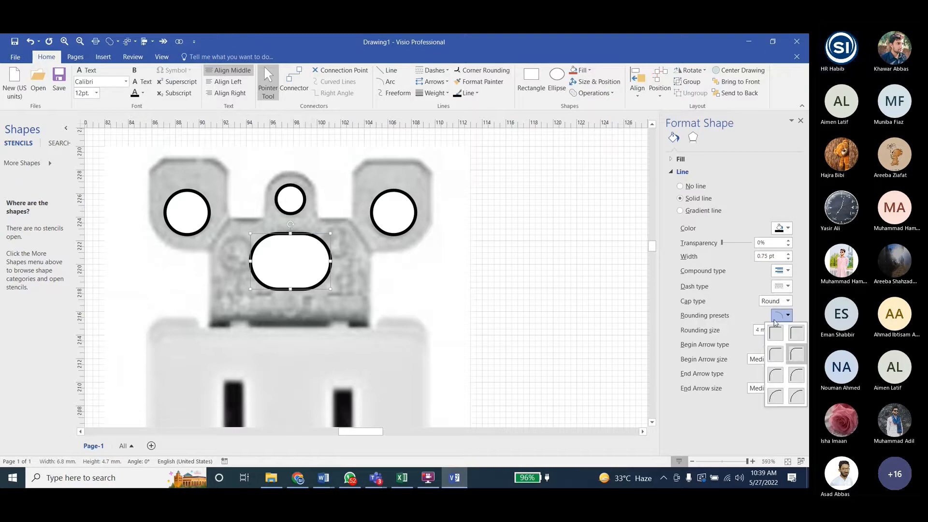
click(776, 374)
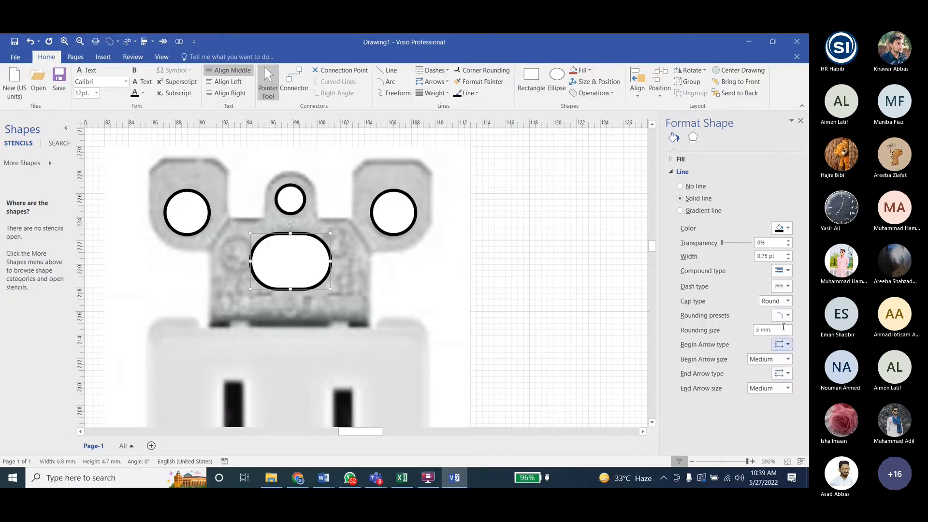
click(623, 290)
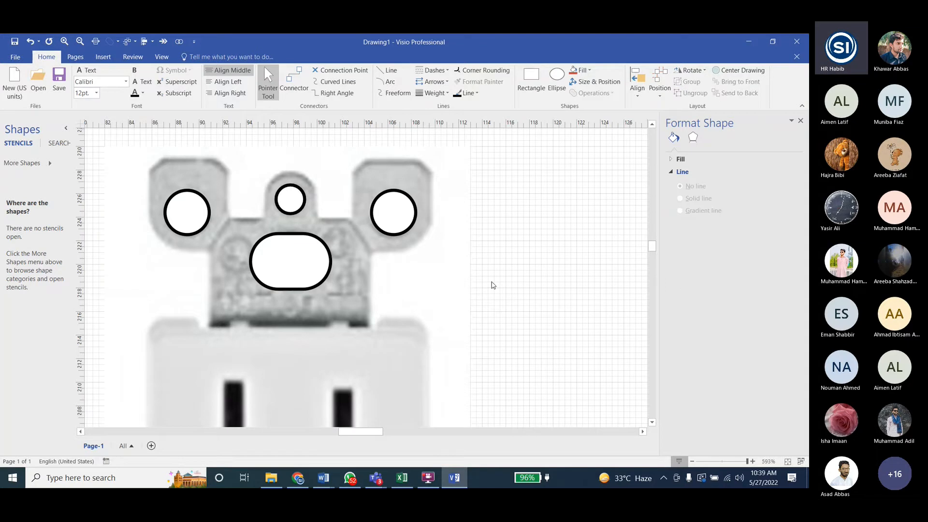
- Switch to the Lab5 Visio Tasks document in Word and view the task after "Send back and insert holes"
click(323, 478)
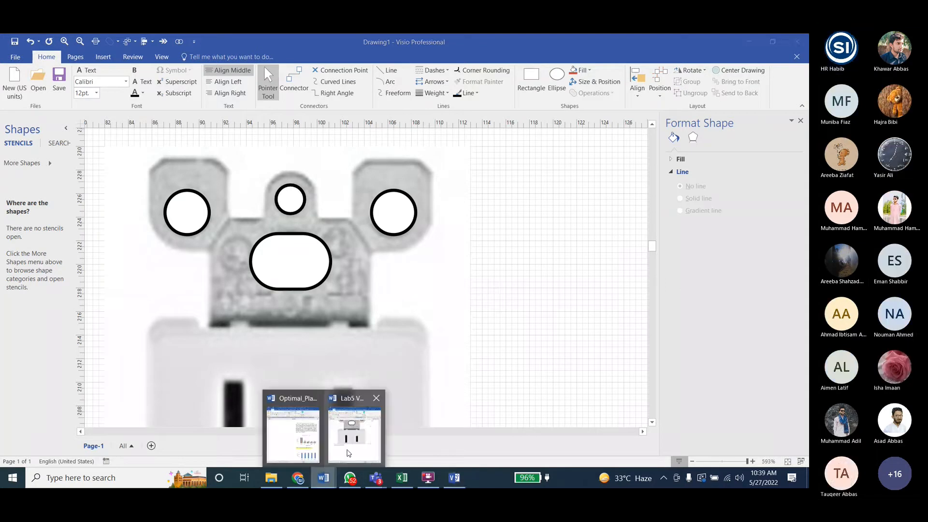
click(348, 452)
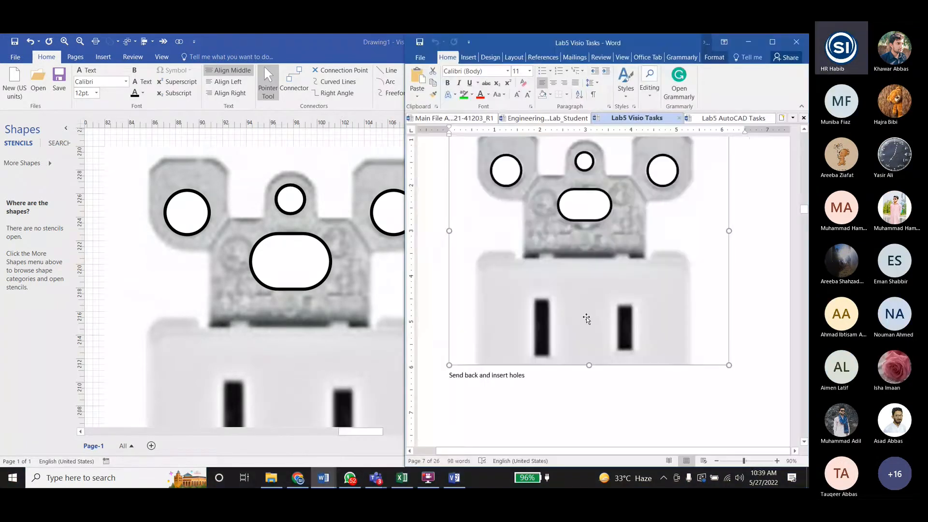
scroll(644, 348, down, 6)
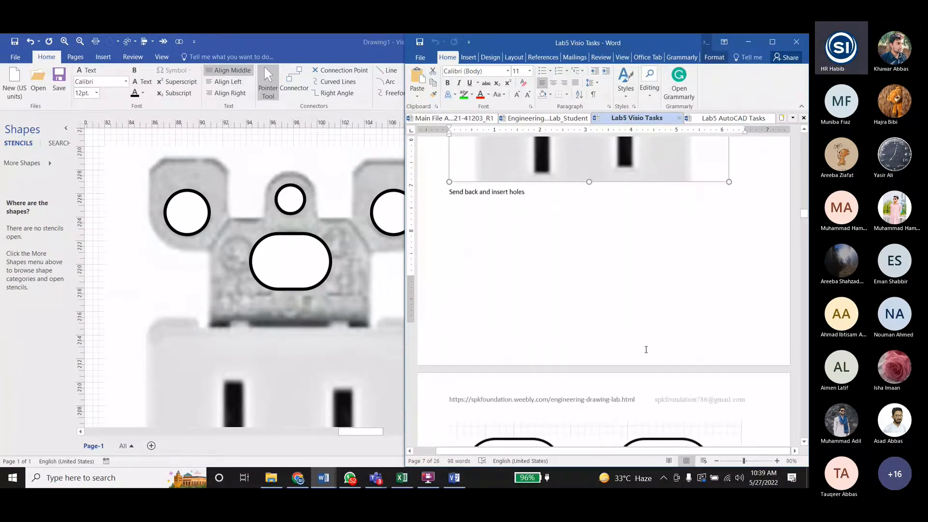
scroll(646, 350, down, 6)
- Return to the Visio drawing and group the two ear circles, the tab circle and the rounded slot
click(195, 215)
click(194, 215)
ctrl+click(287, 204)
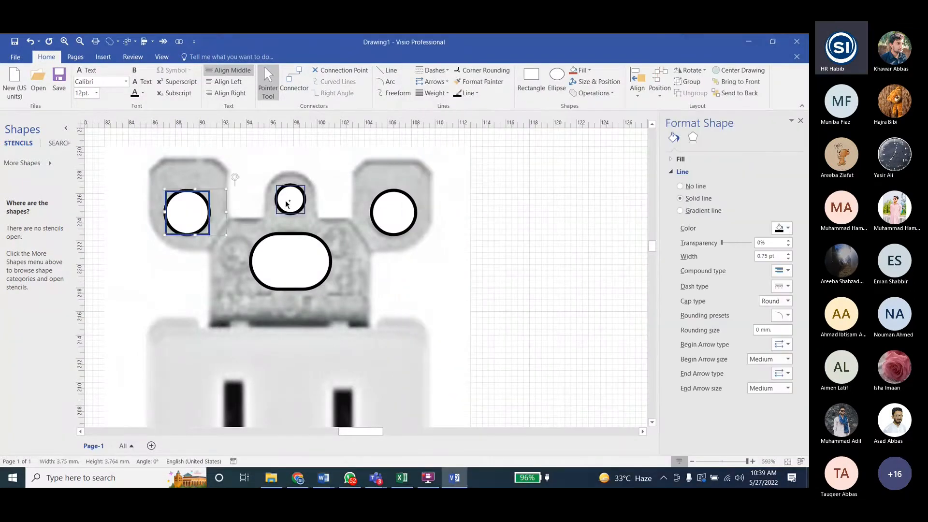
ctrl+click(383, 211)
ctrl+click(316, 259)
key(ctrl+g)
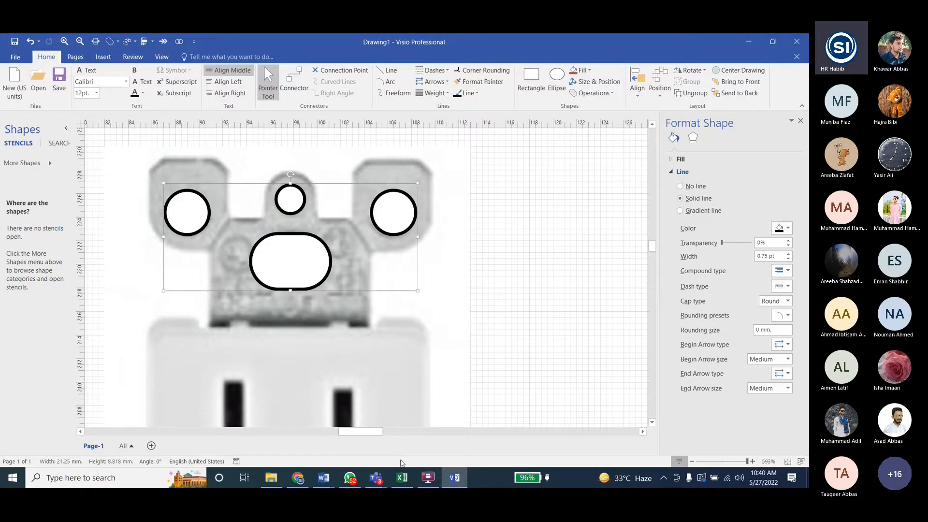
- Switch to the Word task document and check the "Group holes" and "Select both and align center" pictures
mouse_move(323, 478)
click(355, 437)
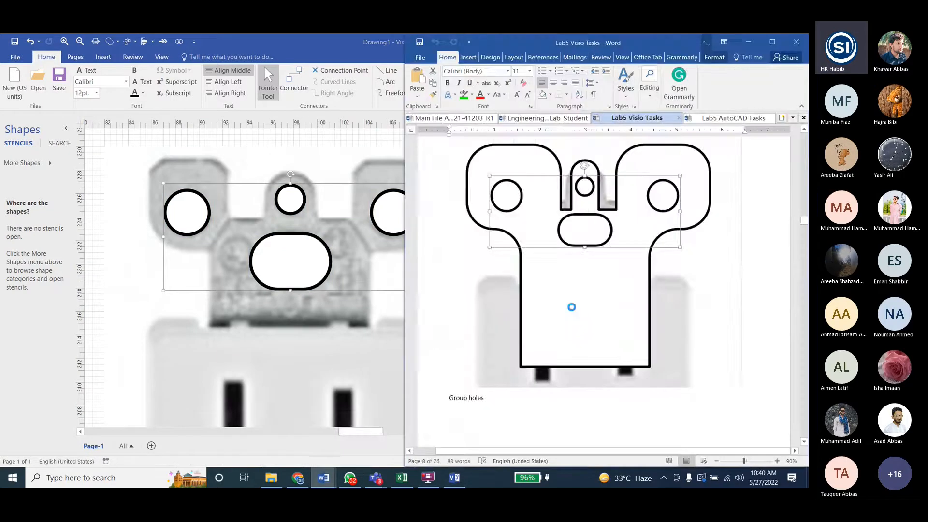
scroll(561, 322, down, 6)
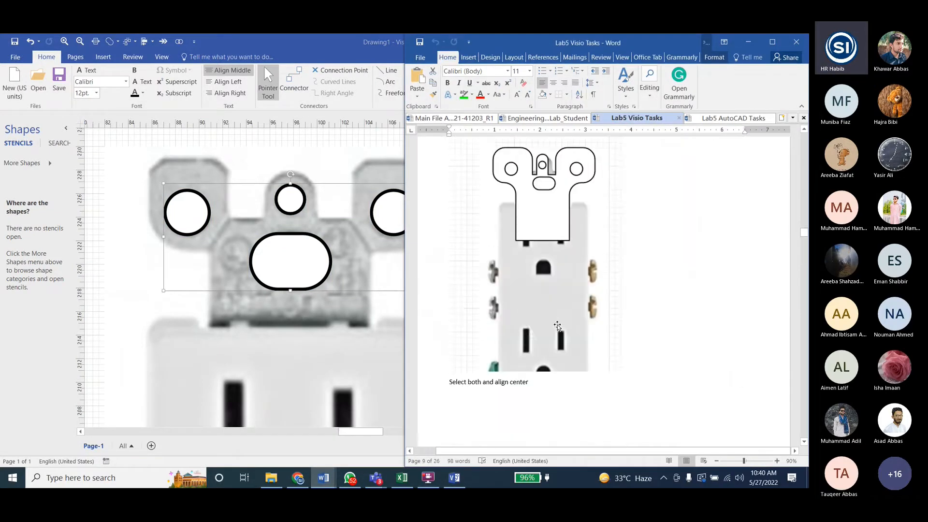
scroll(556, 325, up, 1)
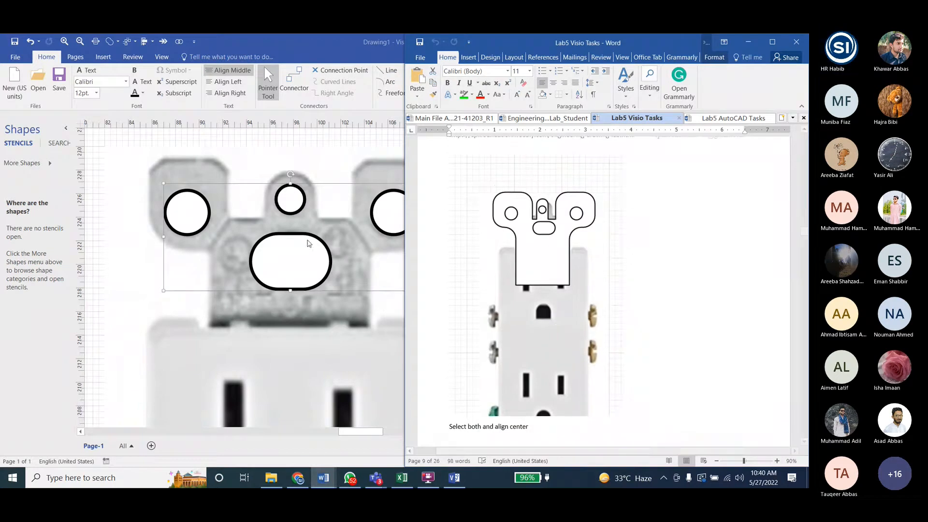
- Return to the Visio drawing, bring the bracket outline in front of the reference picture and bring the hole group in front of the outline
click(301, 274)
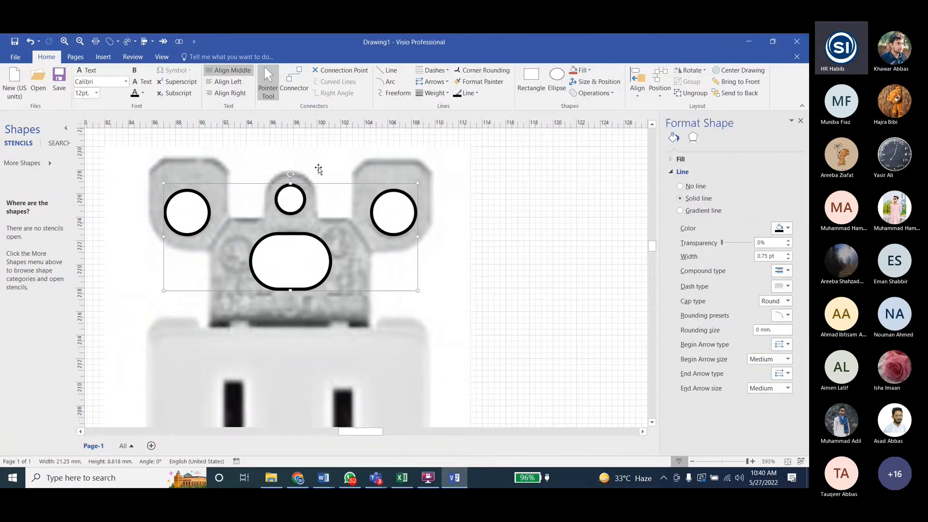
click(320, 164)
ctrl+scroll(312, 192, down, 3)
click(308, 250)
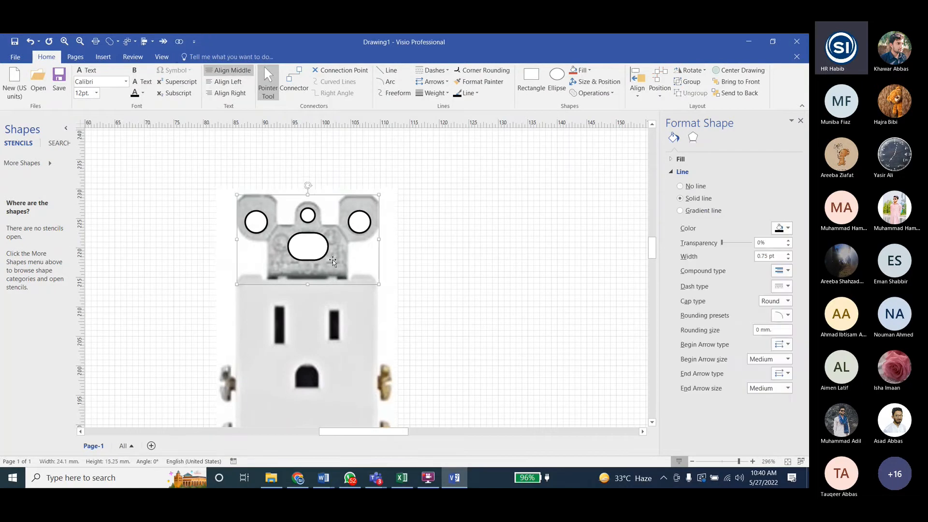
click(737, 83)
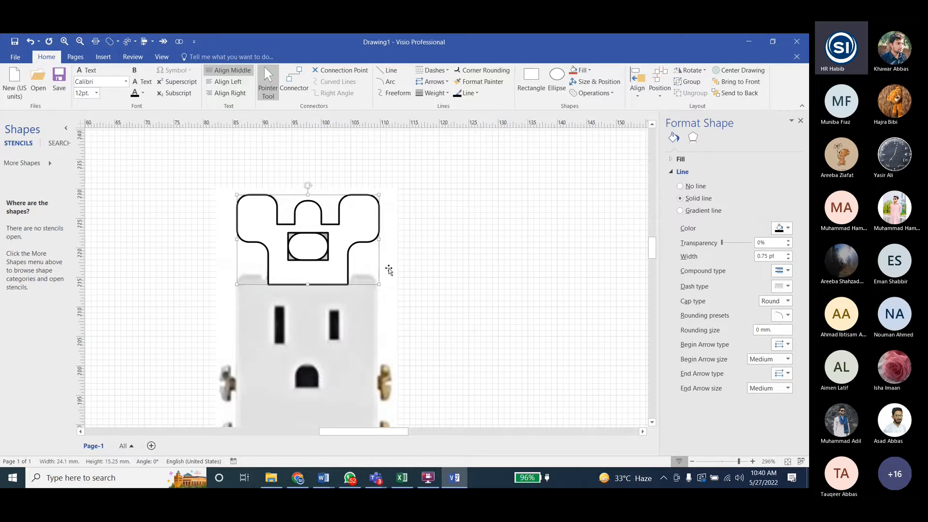
click(376, 236)
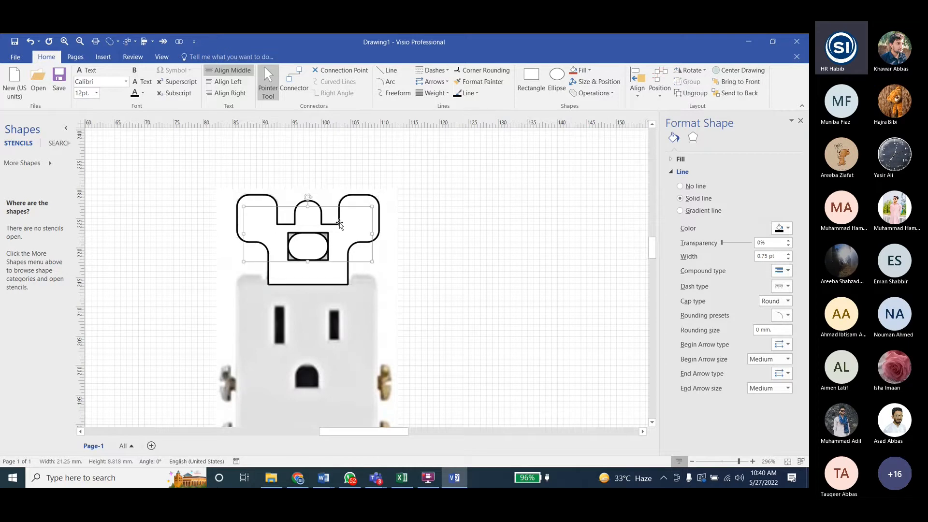
click(730, 93)
click(319, 247)
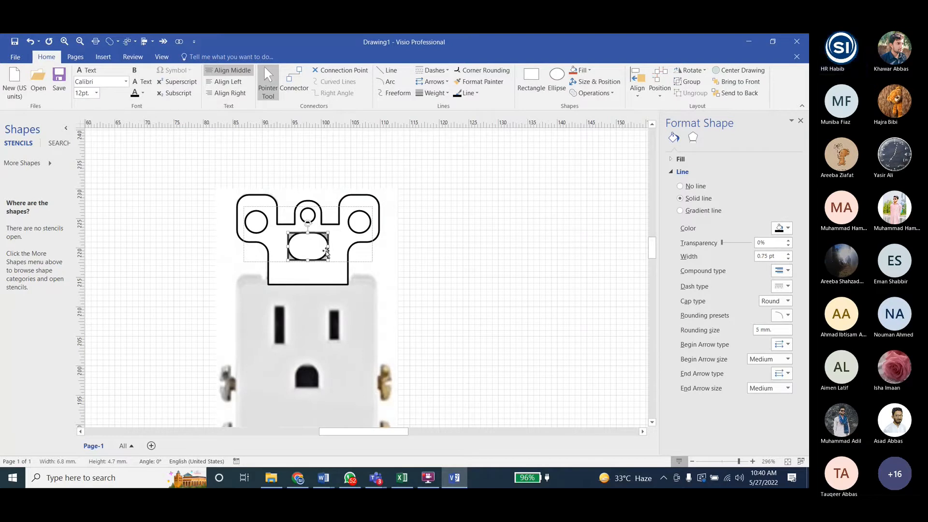
click(289, 266)
click(322, 251)
click(422, 243)
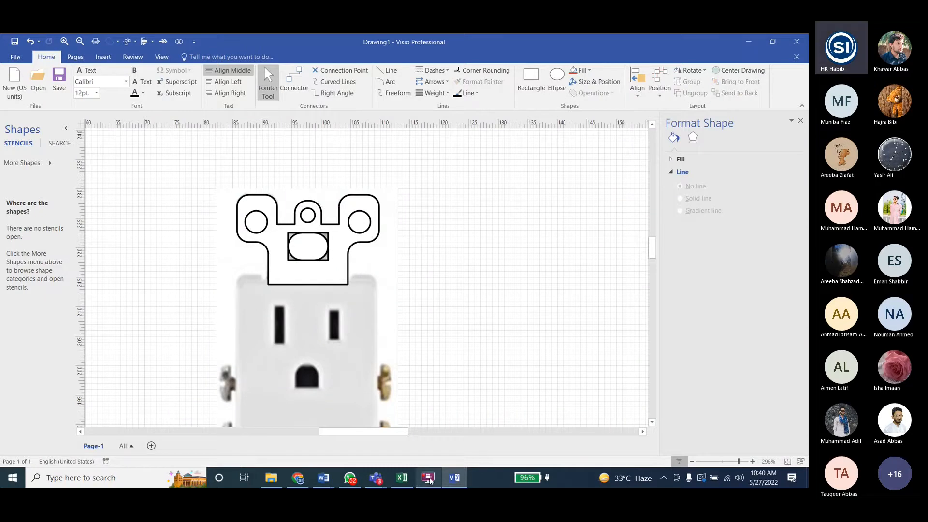
- Consult the alignment task in Word, return to Visio and align the bracket outline and hole group with Align Center
click(453, 478)
scroll(563, 363, down, 2)
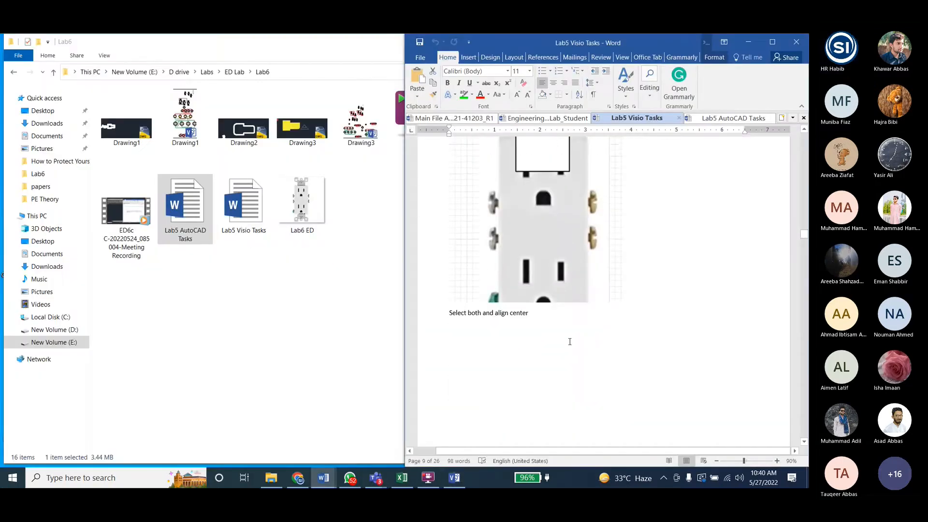
click(454, 477)
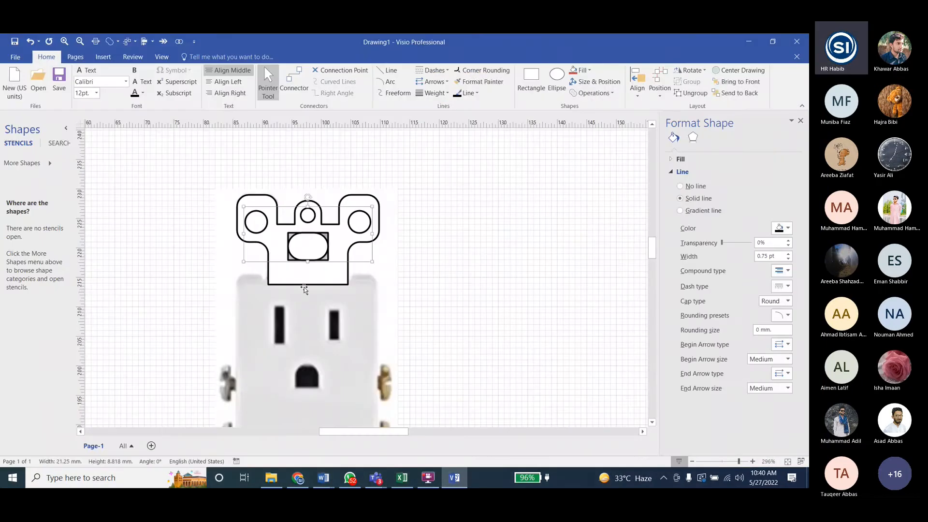
click(637, 84)
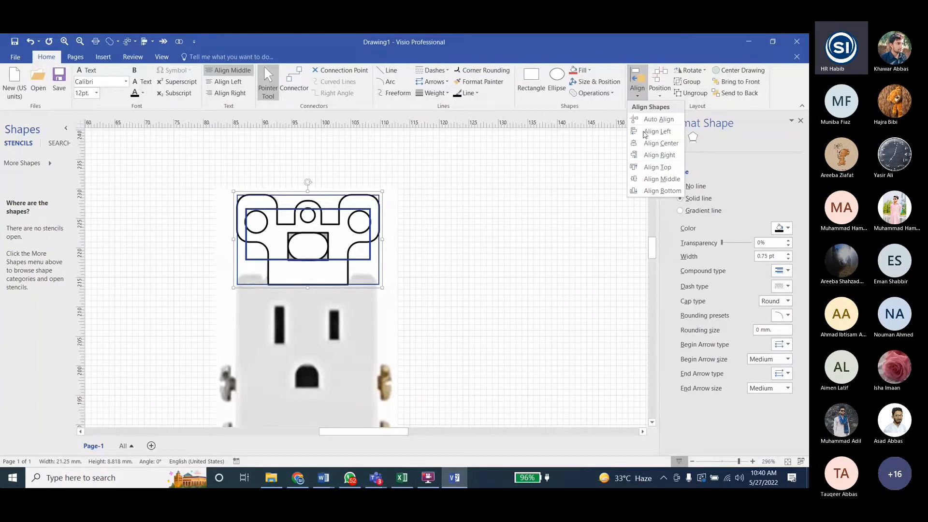
click(648, 143)
click(366, 286)
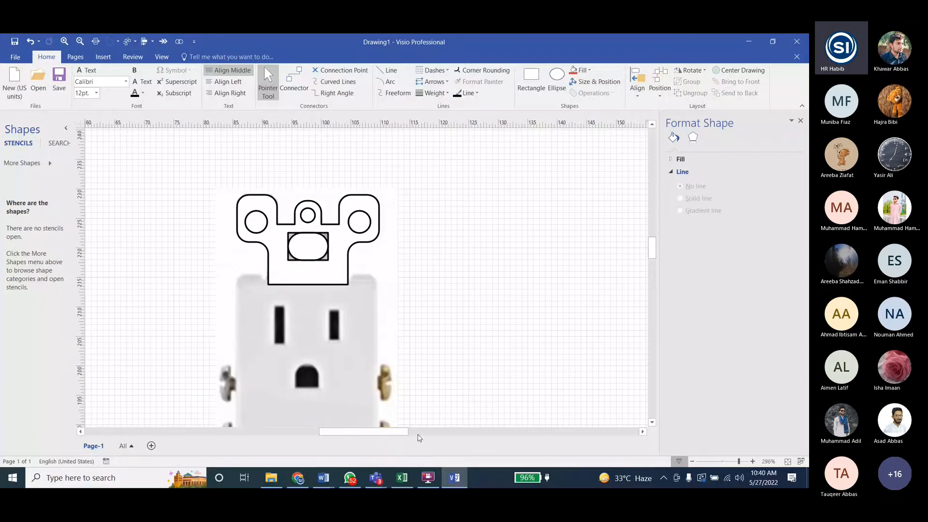
- Check the "Fragment, delete holes and color" task in the Word document and return to the Visio drawing
click(454, 478)
scroll(601, 312, down, 10)
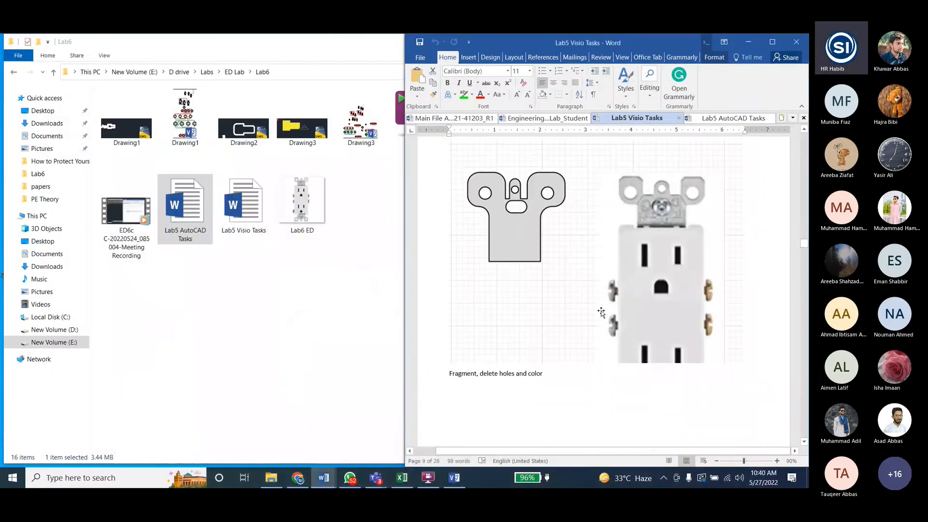
click(453, 478)
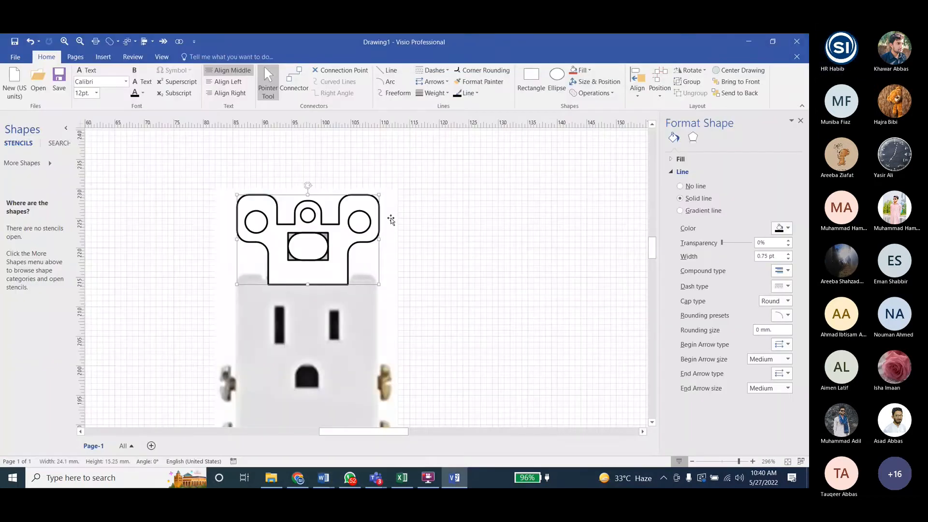
- Try to move the bracket outline on its own off the reference picture and undo the move
drag(474, 203, 473, 204)
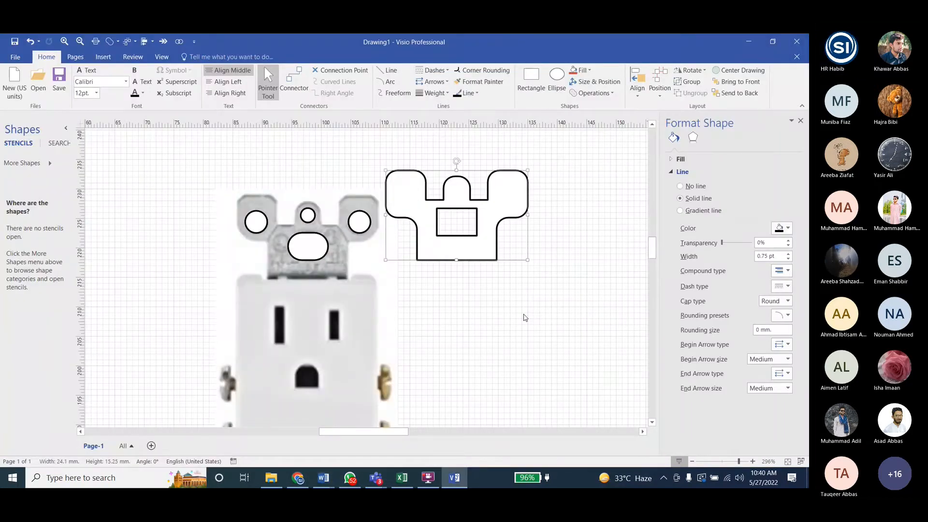
key(ctrl+z)
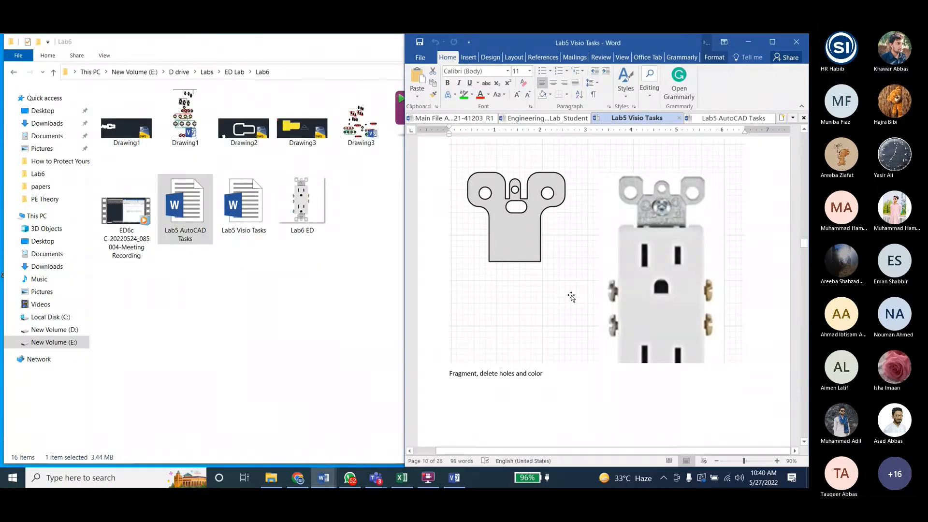
- Review the fragment task and the preceding "Select both and align center" picture in the Word task document
mouse_move(456, 480)
scroll(573, 290, down, 10)
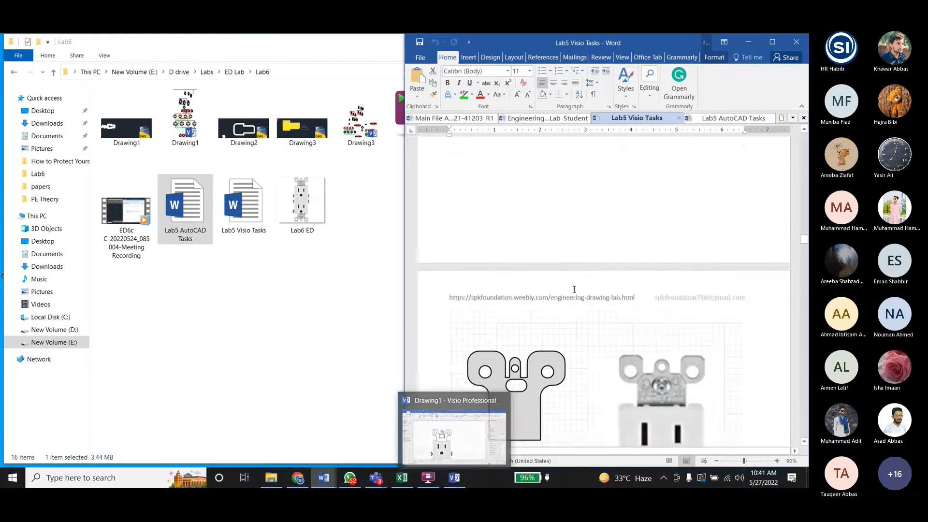
scroll(574, 290, up, 1)
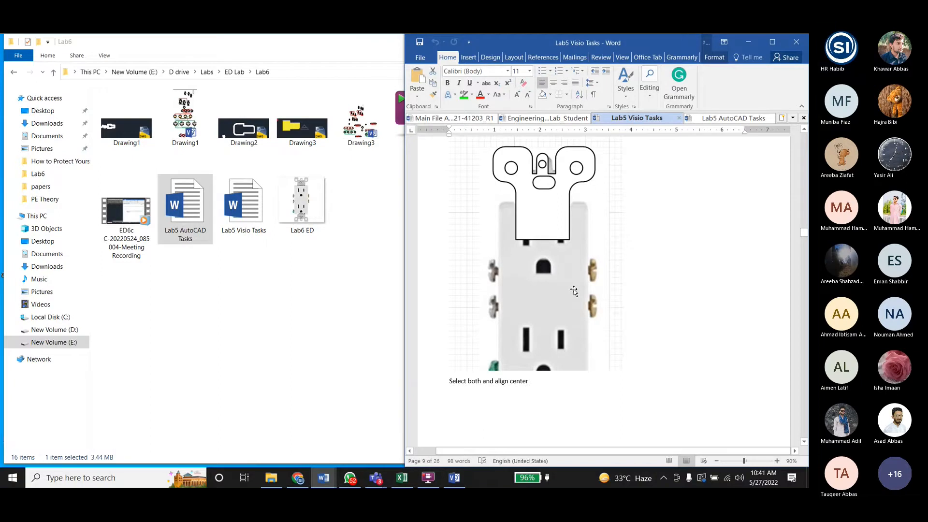
- Return to the Visio drawing, group the bracket outline with the hole group and move them onto the blank area beside the reference picture
click(454, 478)
click(317, 243)
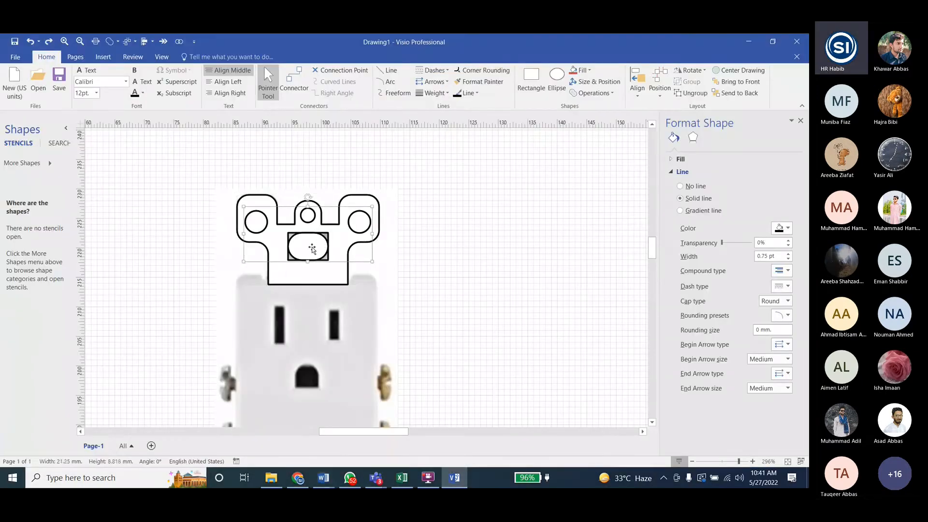
shift+click(369, 205)
click(691, 82)
drag(307, 242, 512, 220)
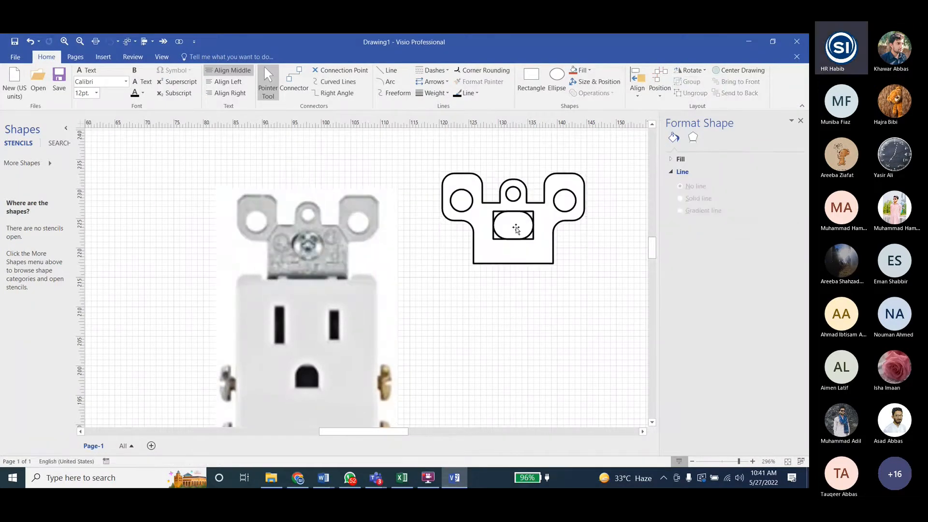
- Fragment the bracket outline together with the hole group
click(436, 182)
drag(430, 157, 620, 286)
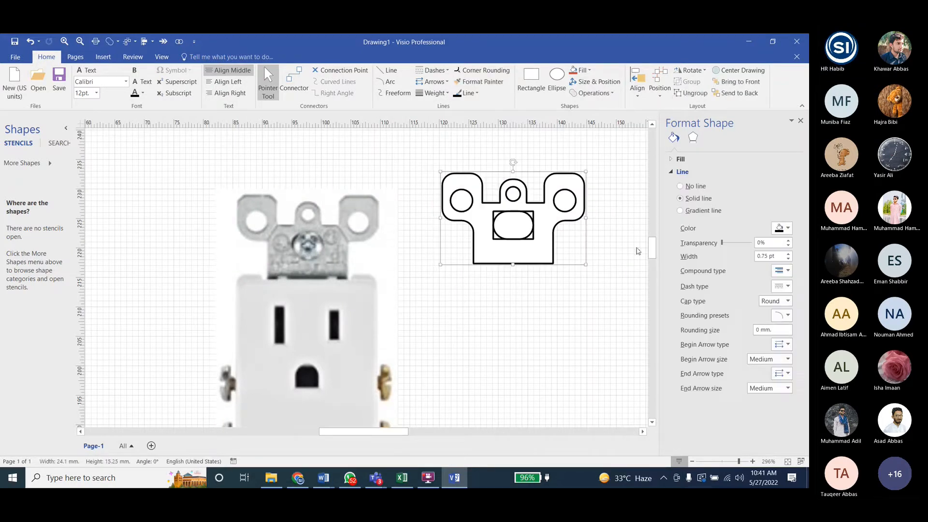
click(423, 151)
drag(422, 151, 610, 292)
click(429, 155)
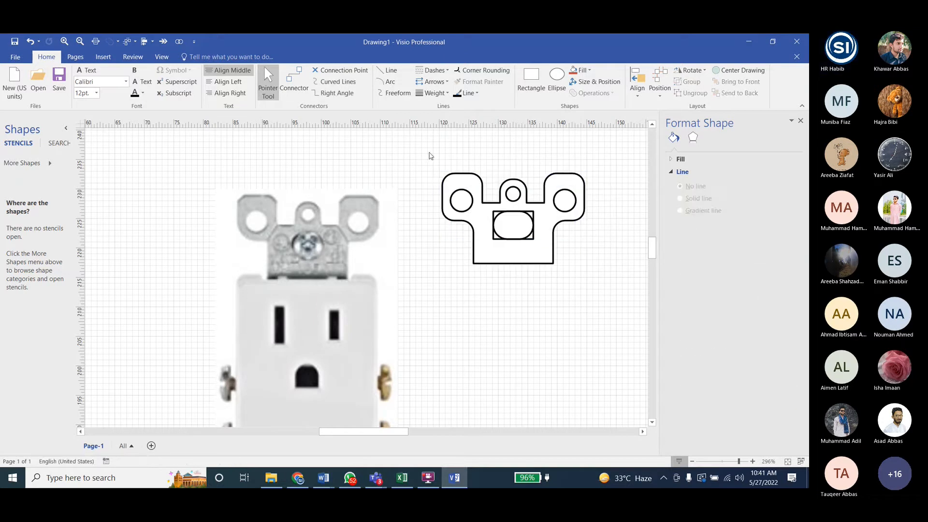
drag(424, 149, 612, 324)
click(597, 94)
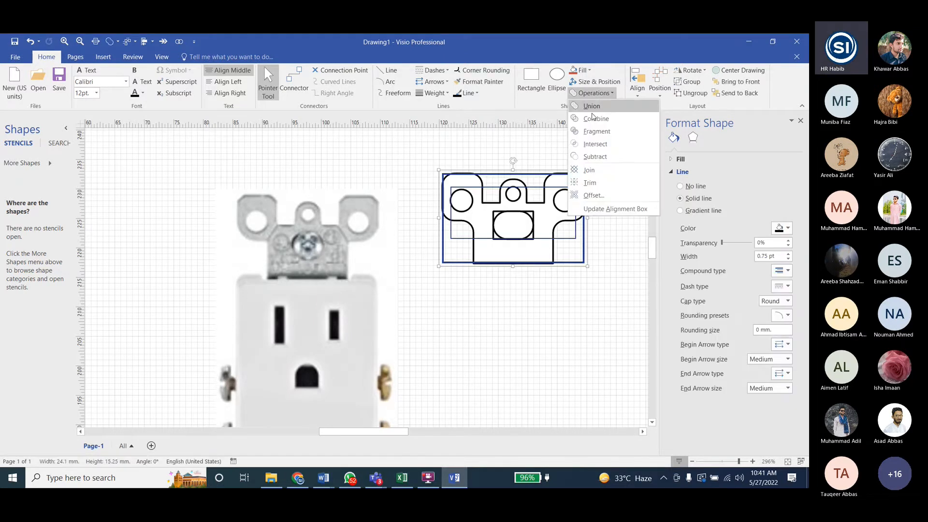
click(597, 131)
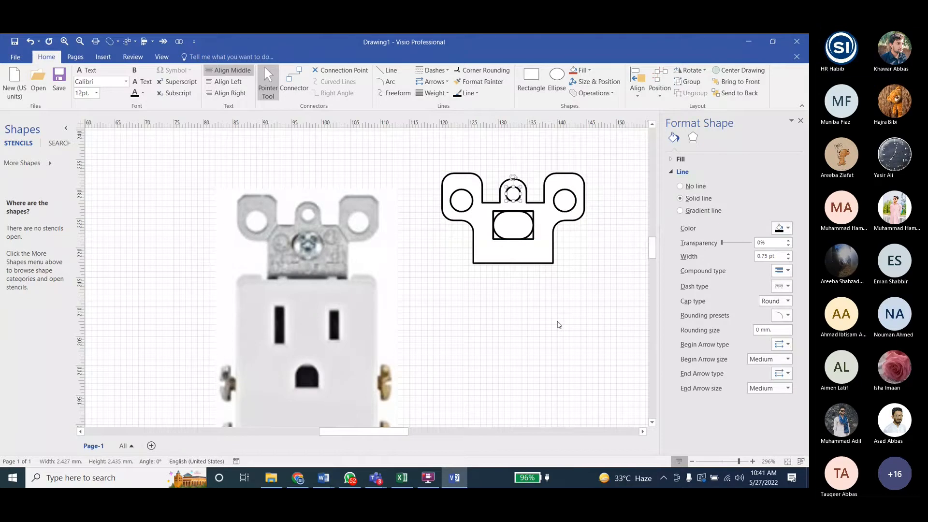
click(554, 314)
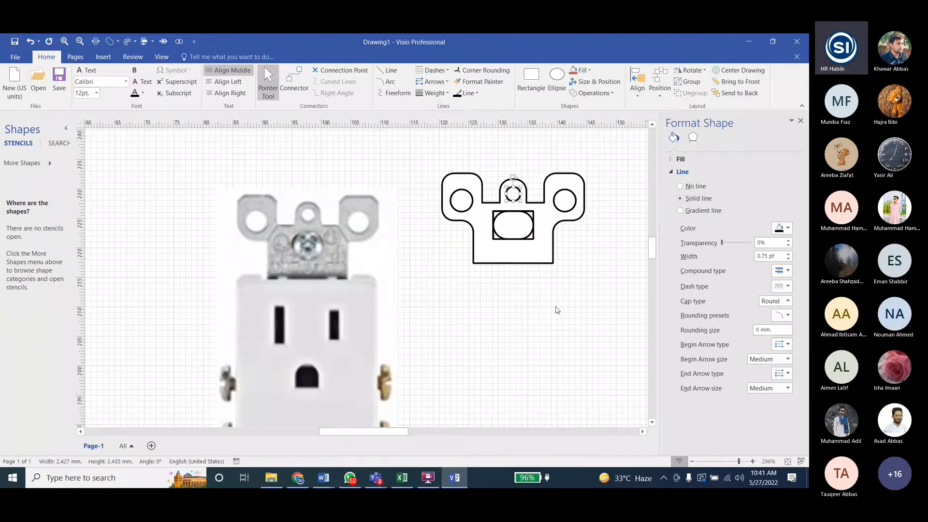
- Delete the circular hole fragment in the right ear of the bracket
click(566, 200)
scroll(568, 199, up, 1)
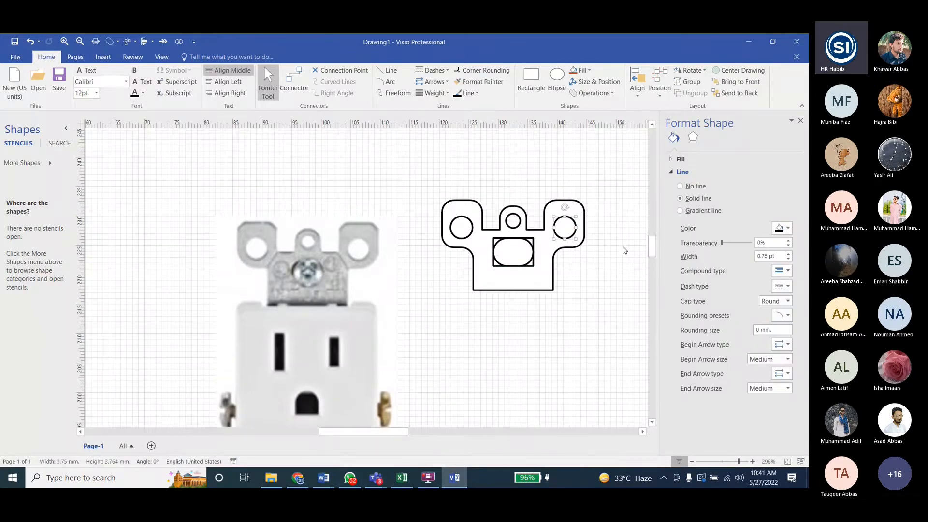
ctrl+scroll(624, 250, up, 3)
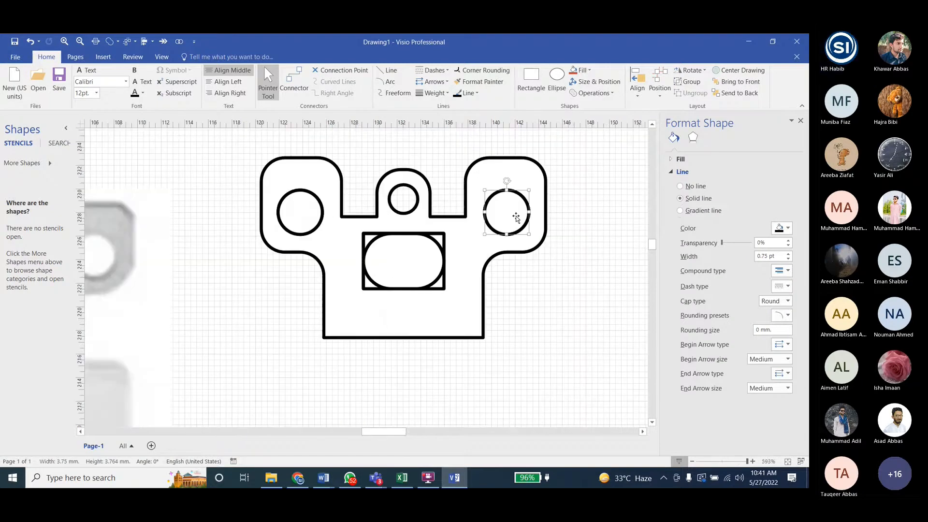
key(Delete)
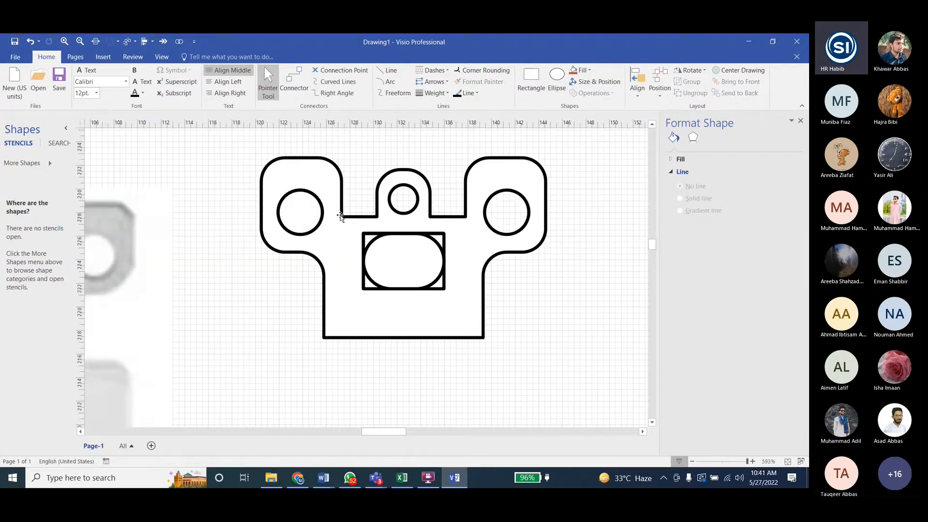
- Try to delete the rounded centre fragment and the upper-left corner fragment of the rectangular opening
click(394, 264)
key(Delete)
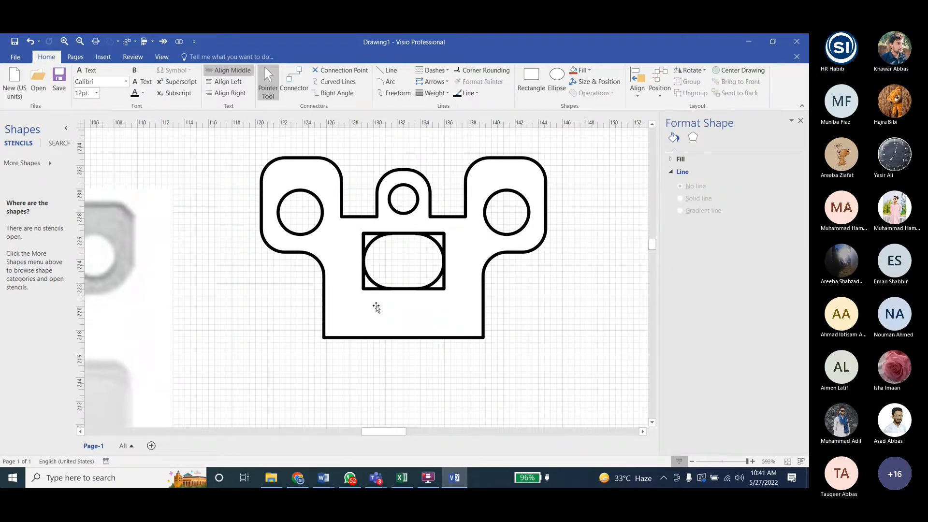
click(368, 239)
key(Delete)
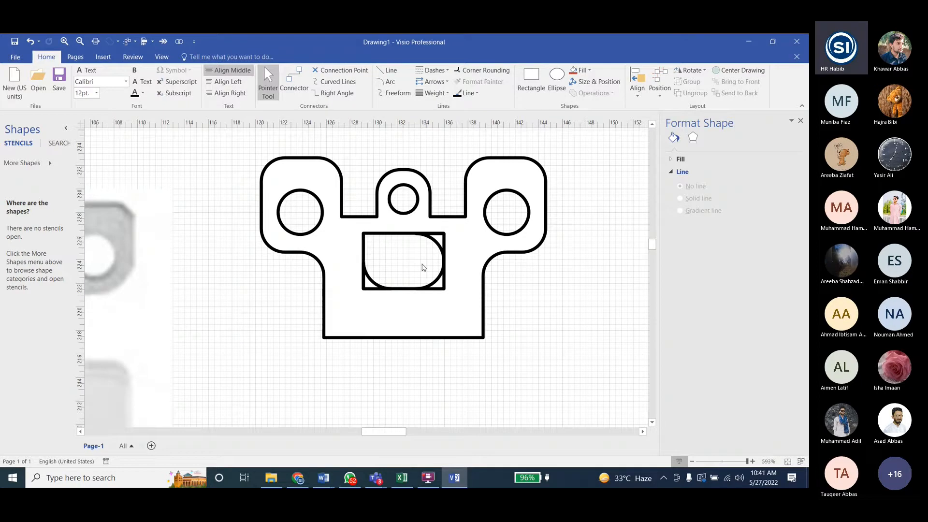
click(370, 239)
- Try to delete the upper-right corner fragment beside the rounded opening and undo the deletion
click(441, 235)
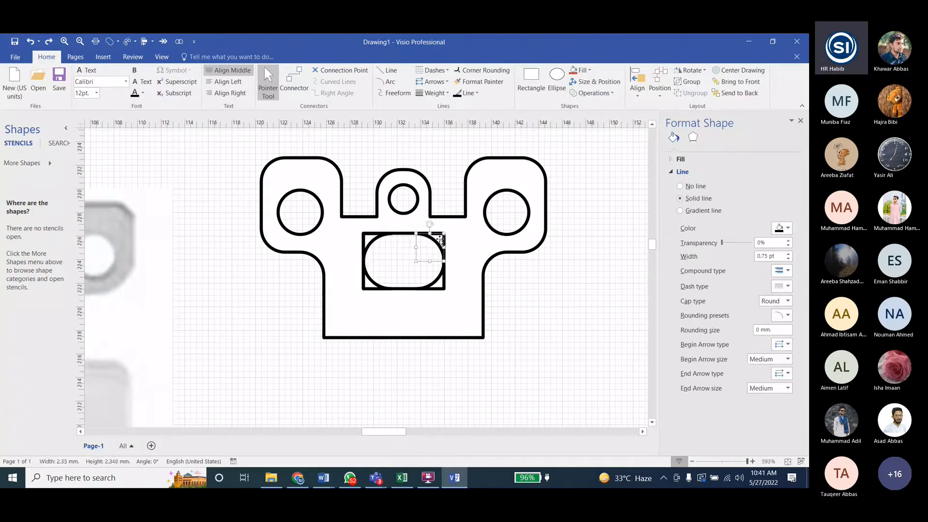
key(Delete)
click(443, 237)
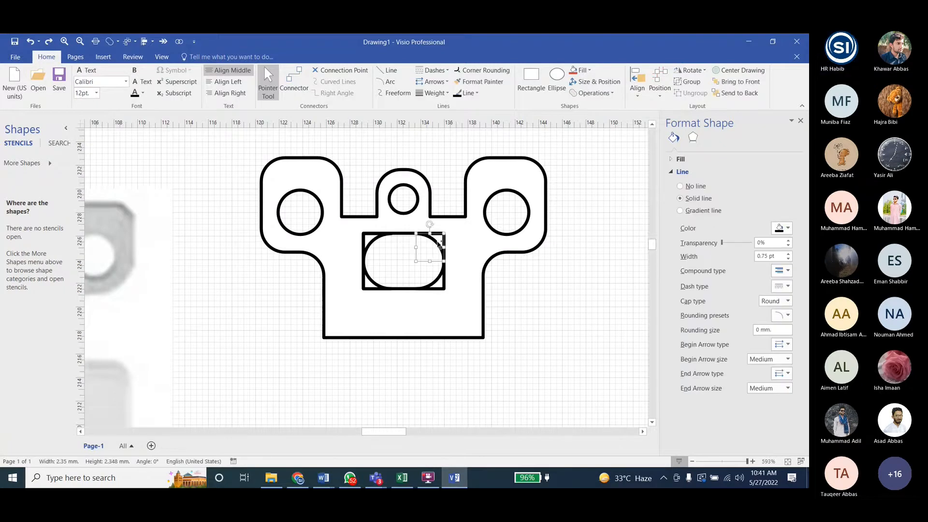
key(Delete)
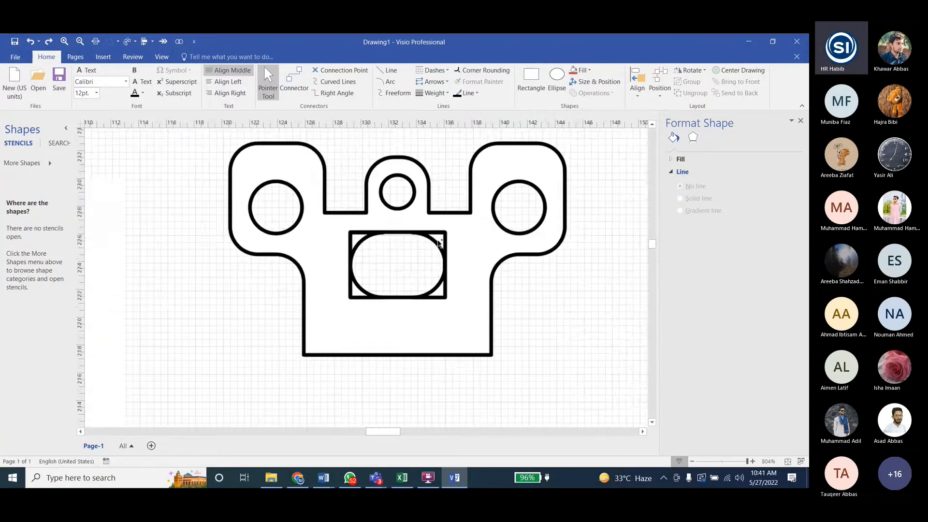
ctrl+scroll(431, 260, up, 4)
click(433, 247)
key(Delete)
click(434, 245)
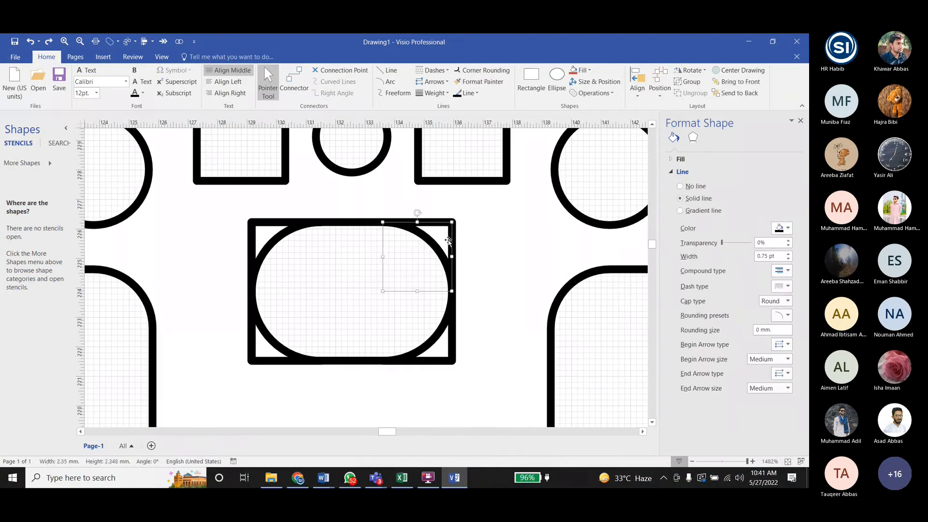
key(Delete)
key(ctrl+z)
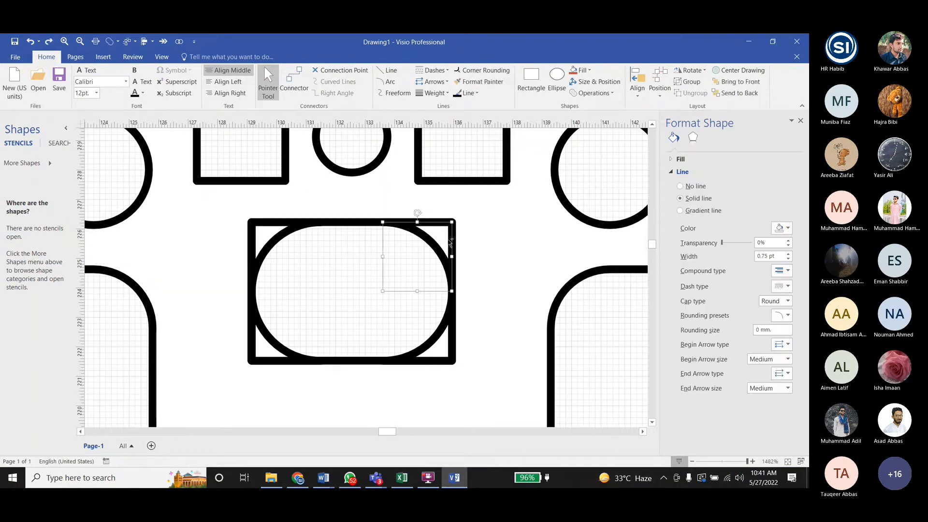
- Undo the recent fragment deletions to restore the rounded centre fragment and the left circle fragment
click(467, 232)
ctrl+scroll(407, 243, down, 1)
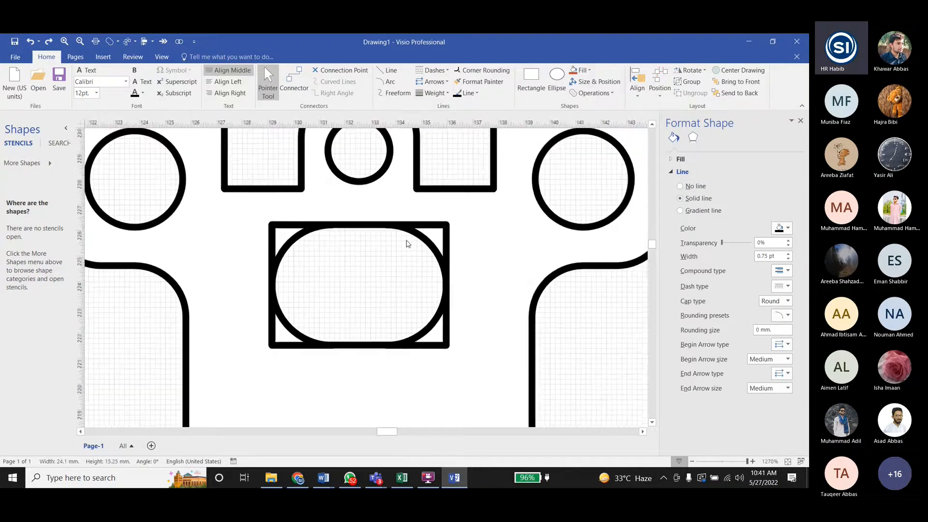
ctrl+scroll(407, 243, down, 1)
key(ctrl+z)
ctrl+scroll(336, 290, down, 2)
key(ctrl+z)
key(ctrl+z)
key(ctrl+z)
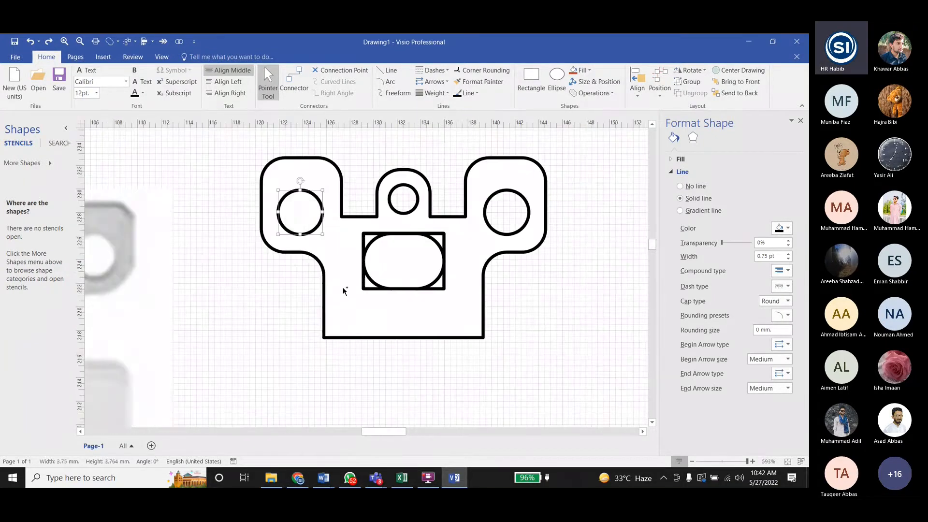
- Try to select the rounded centre fragment together with the adjoining upper-right corner fragment, and clear the selection
key(Escape)
ctrl+scroll(429, 261, up, 3)
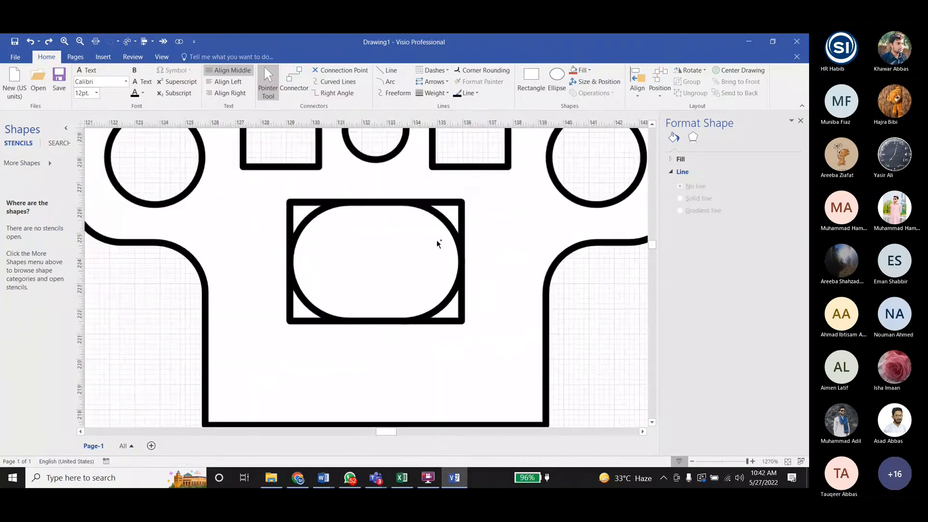
click(436, 240)
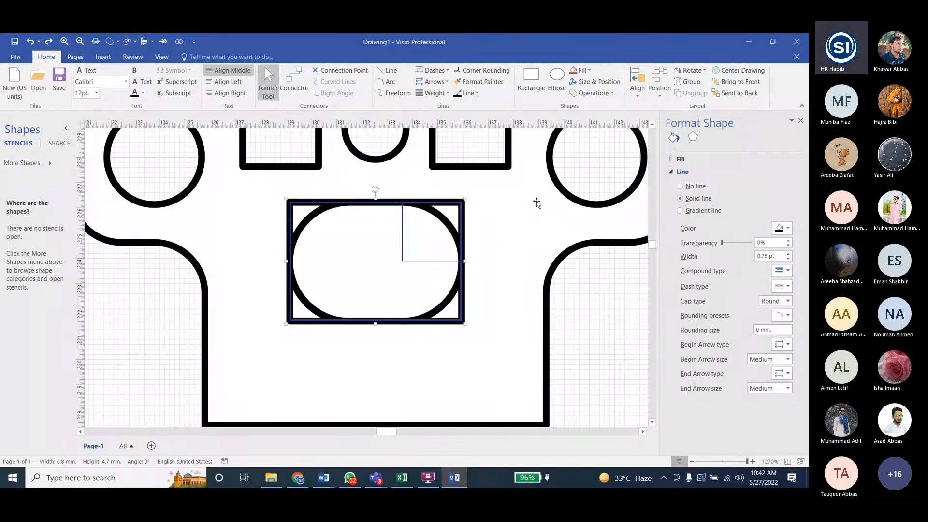
key(Escape)
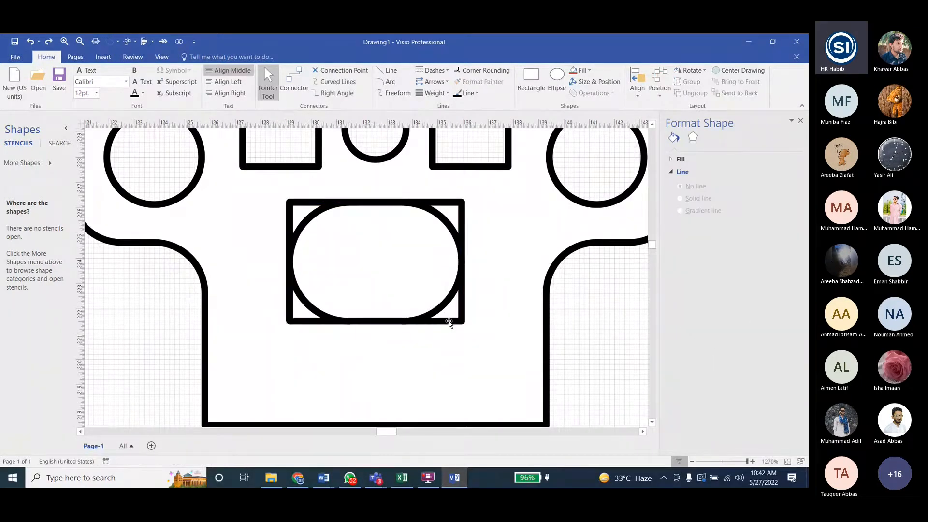
click(449, 322)
key(Escape)
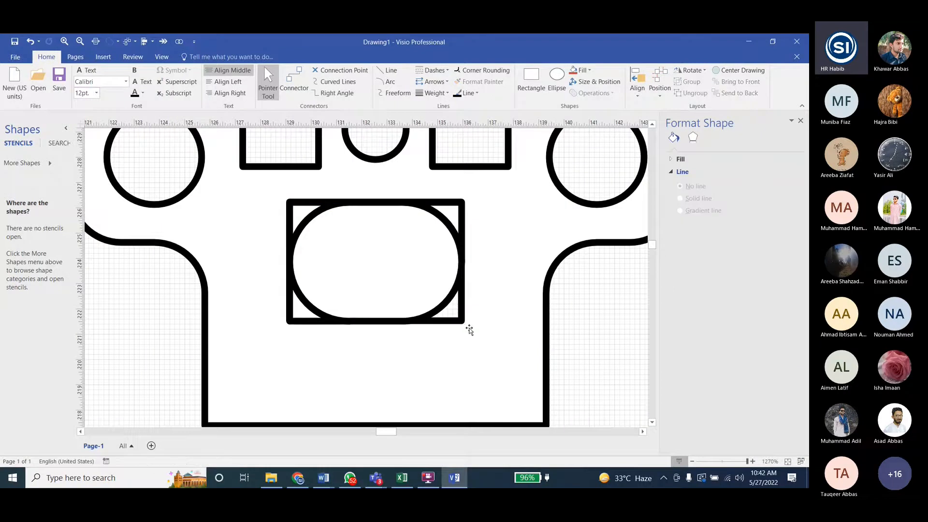
- Try to delete the lower-right corner fragment of the rectangular opening and undo the deletion
click(468, 326)
click(467, 324)
key(Escape)
click(459, 318)
click(462, 320)
click(470, 317)
click(462, 320)
key(Delete)
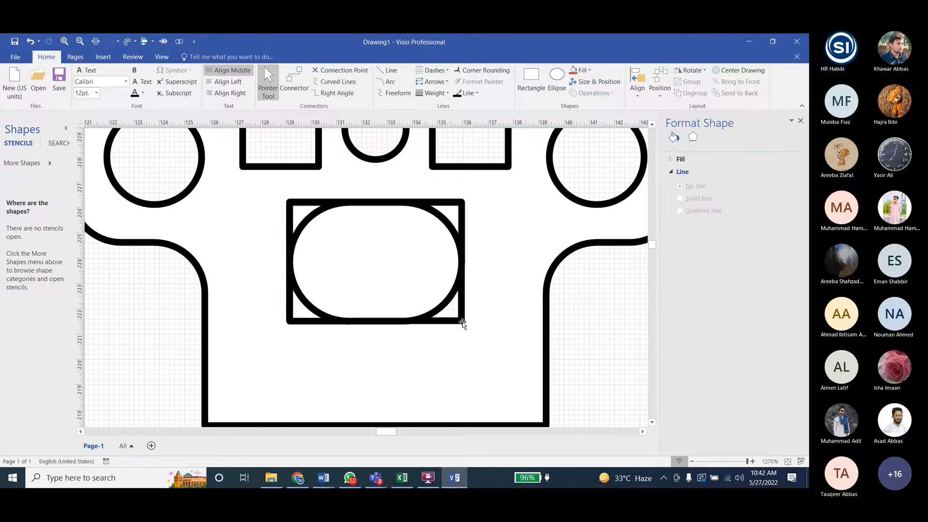
key(ctrl+z)
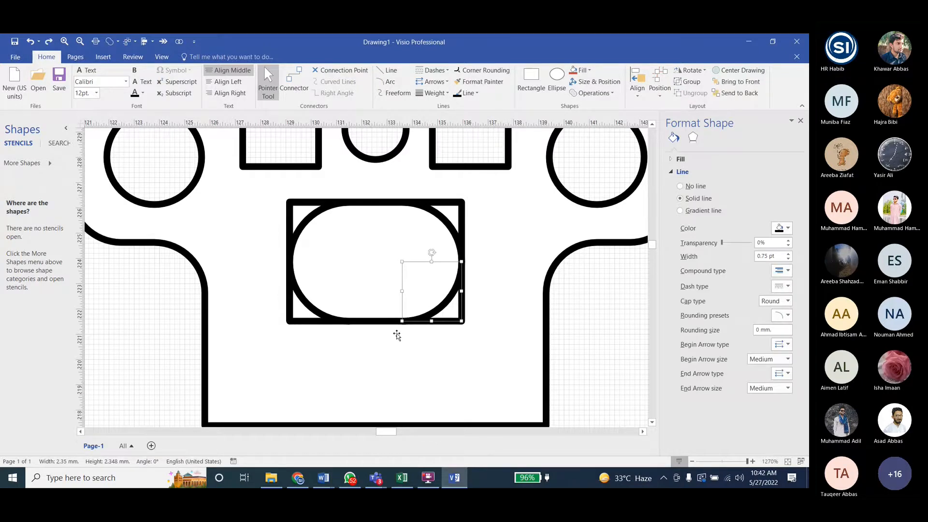
ctrl+scroll(396, 335, down, 3)
click(594, 93)
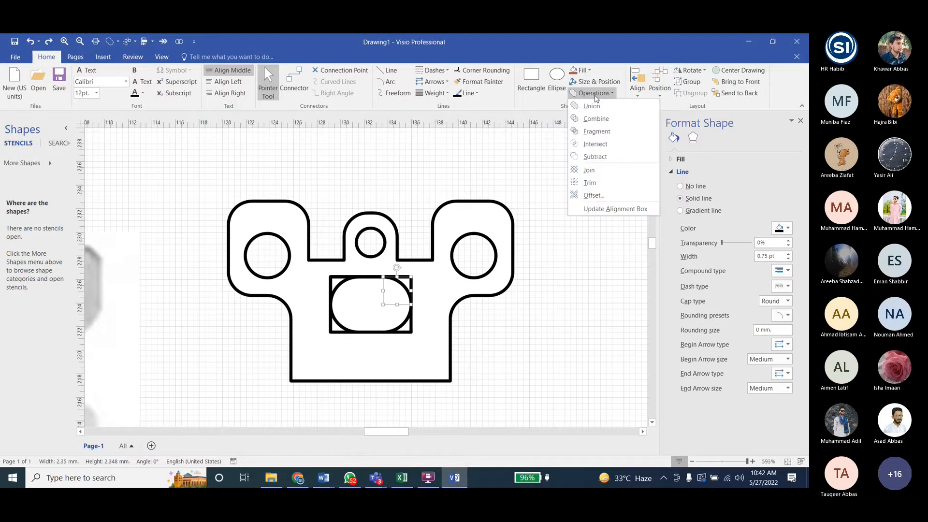
click(597, 387)
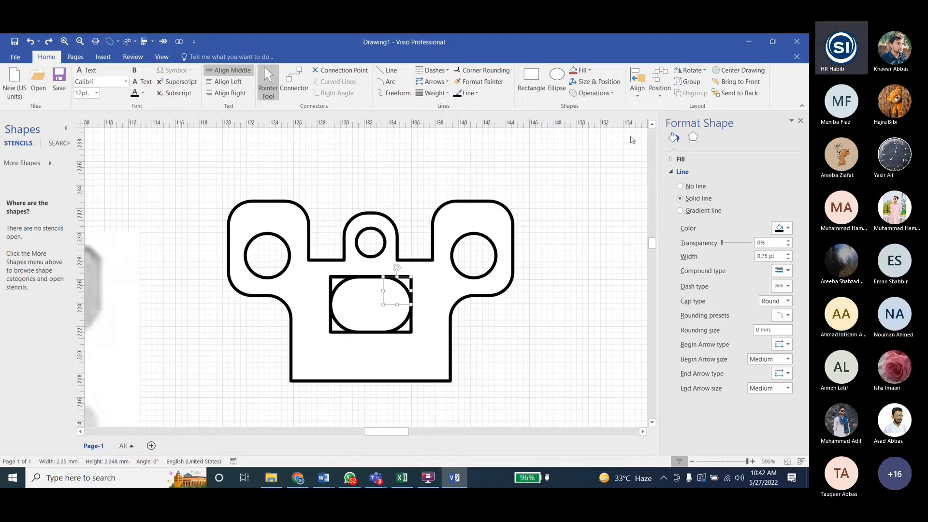
click(593, 94)
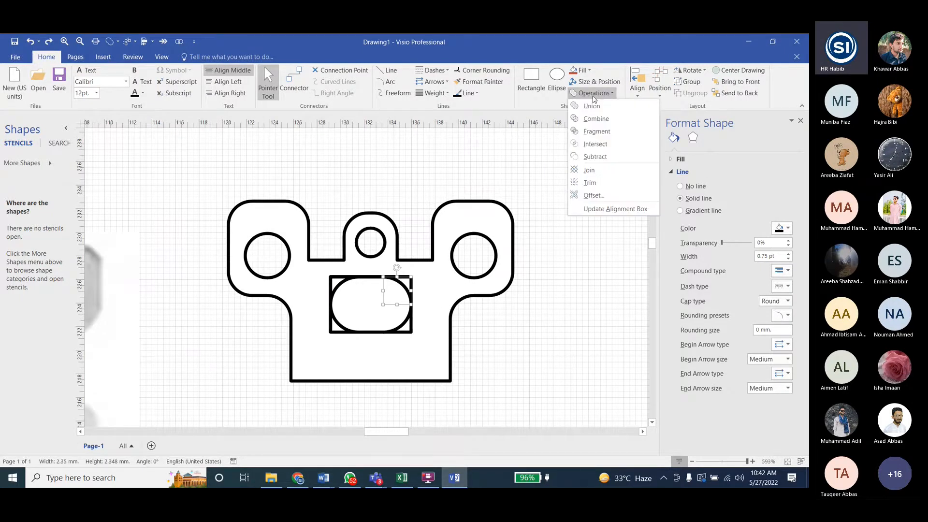
click(421, 288)
- Try the Trim operation on the upper-right corner fragment of the rectangular opening
ctrl+scroll(415, 285, up, 4)
click(422, 276)
click(412, 285)
click(424, 286)
click(423, 285)
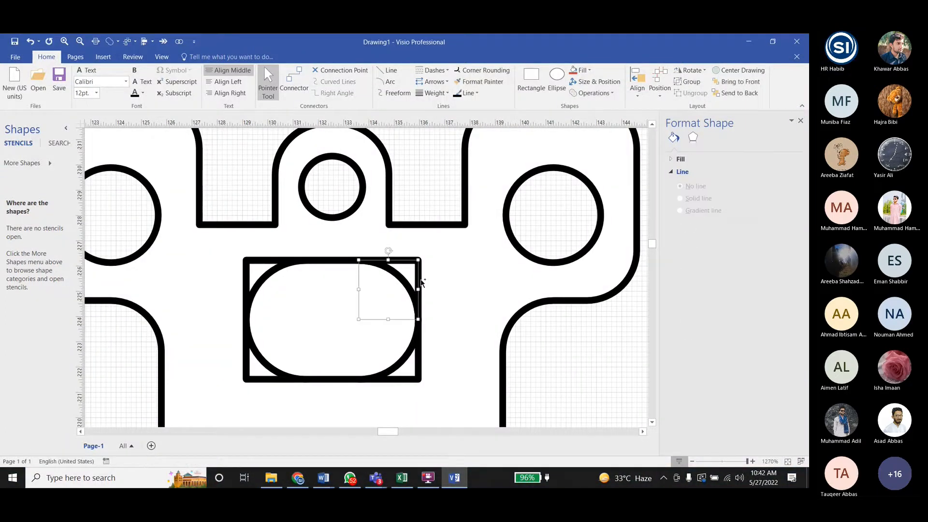
click(584, 95)
click(589, 182)
- Try to select the bracket body together with the upper-right corner fragment of the opening
shift+click(414, 285)
shift+click(415, 285)
shift+click(419, 280)
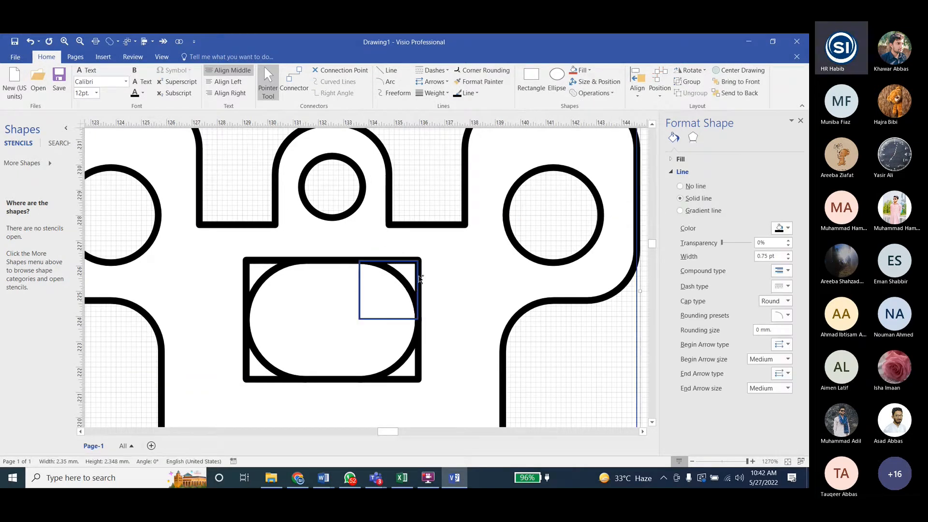
shift+click(407, 282)
shift+click(417, 279)
shift+click(418, 279)
shift+click(418, 278)
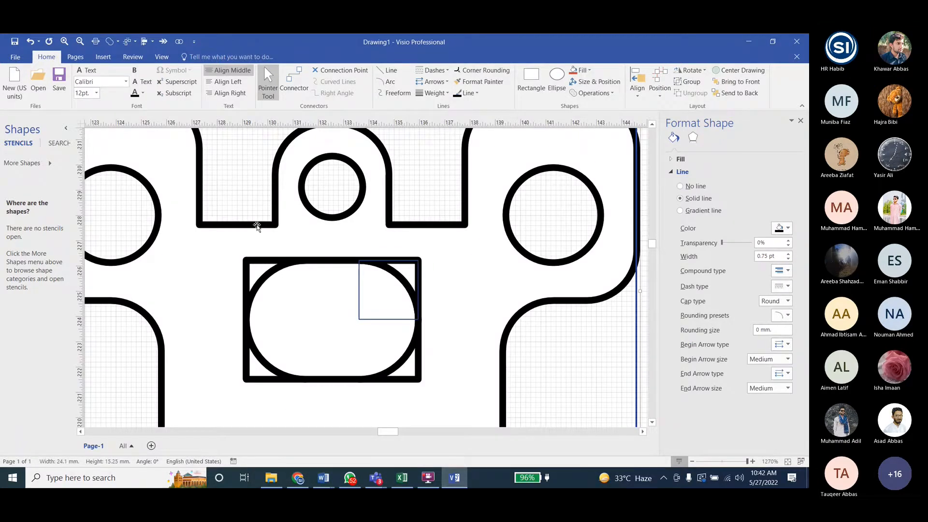
- Delete the rounded centre fragment inside the bracket's rectangular opening
scroll(419, 283, down, 1)
click(433, 283)
click(419, 244)
click(419, 261)
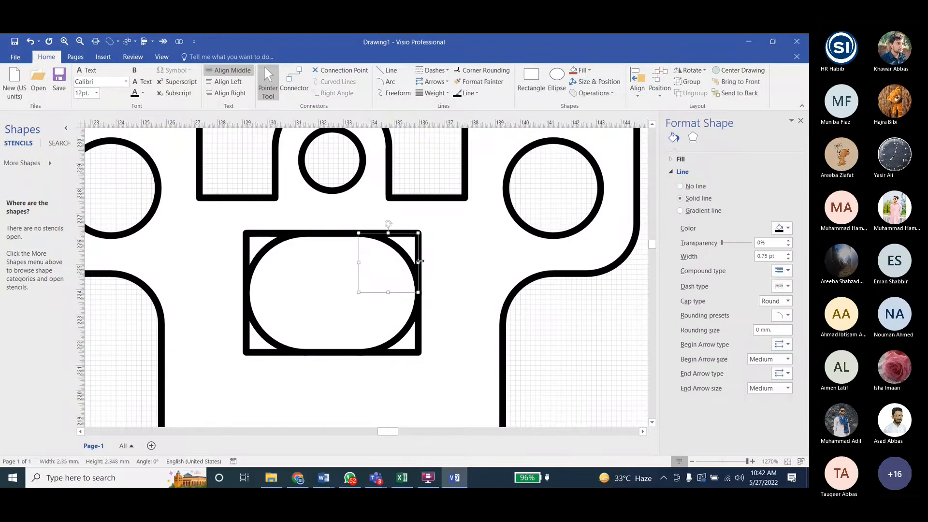
click(349, 272)
key(Delete)
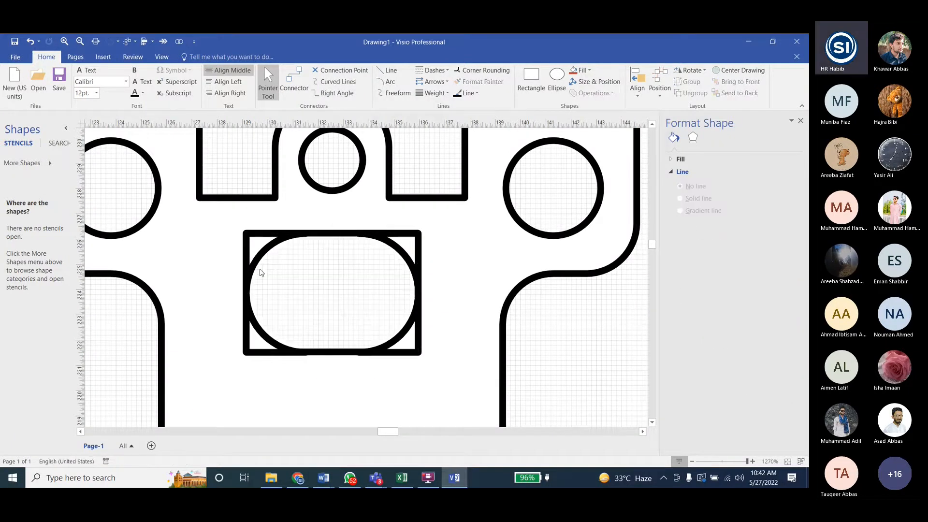
- Delete the four corner fragments inside the bracket's rectangular opening
click(247, 240)
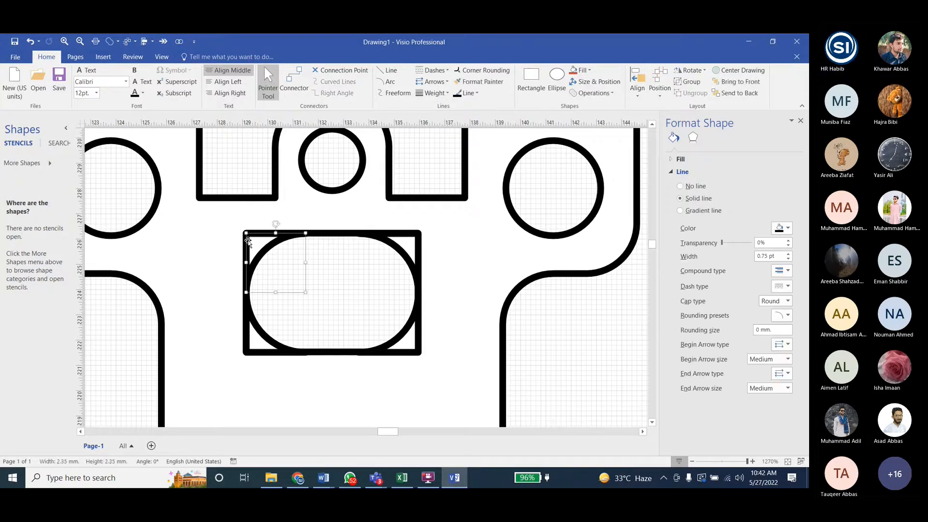
key(Delete)
click(418, 244)
key(Delete)
click(346, 351)
key(Delete)
click(269, 342)
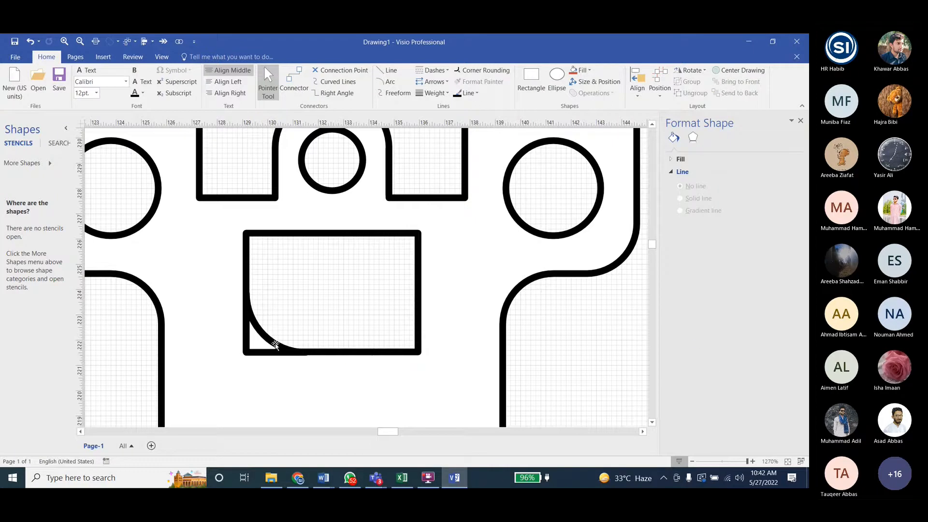
key(Delete)
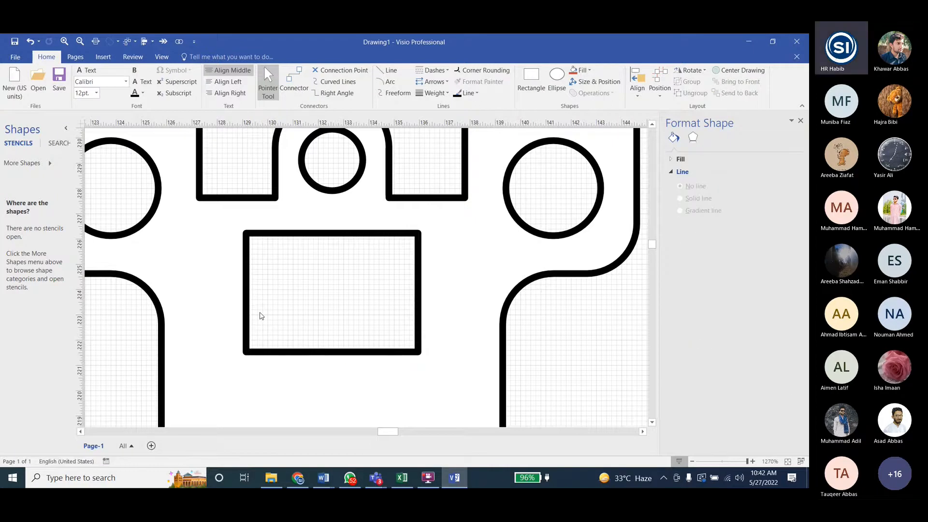
ctrl+scroll(259, 315, down, 5)
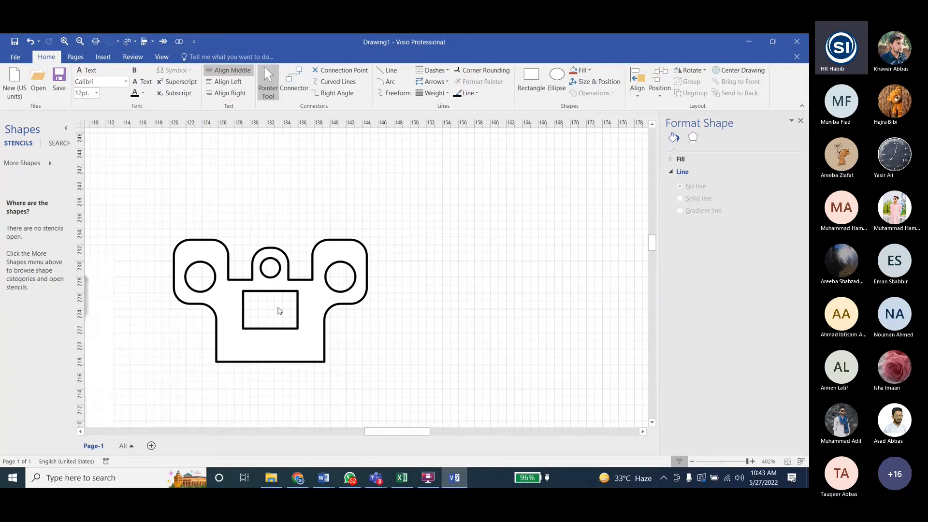
- Fill the mounting bracket with the blue variant color
scroll(433, 296, down, 3)
click(317, 245)
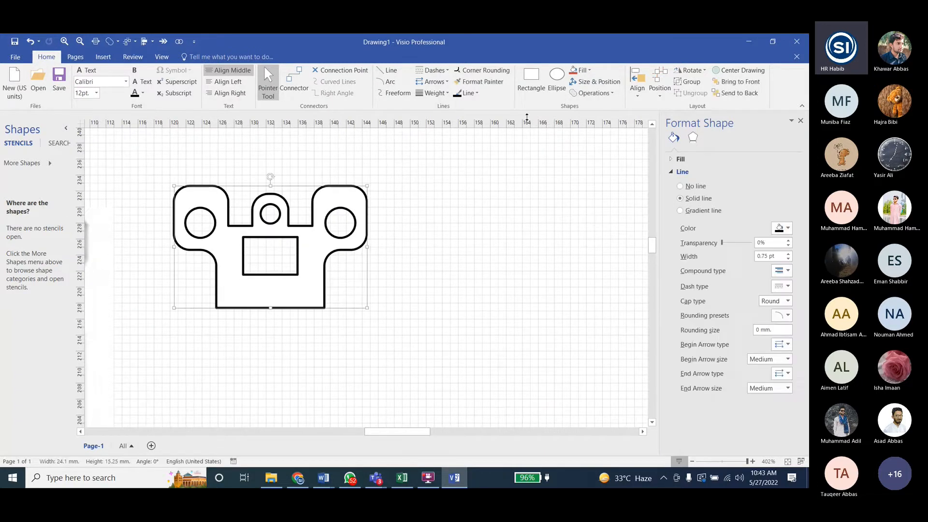
click(593, 71)
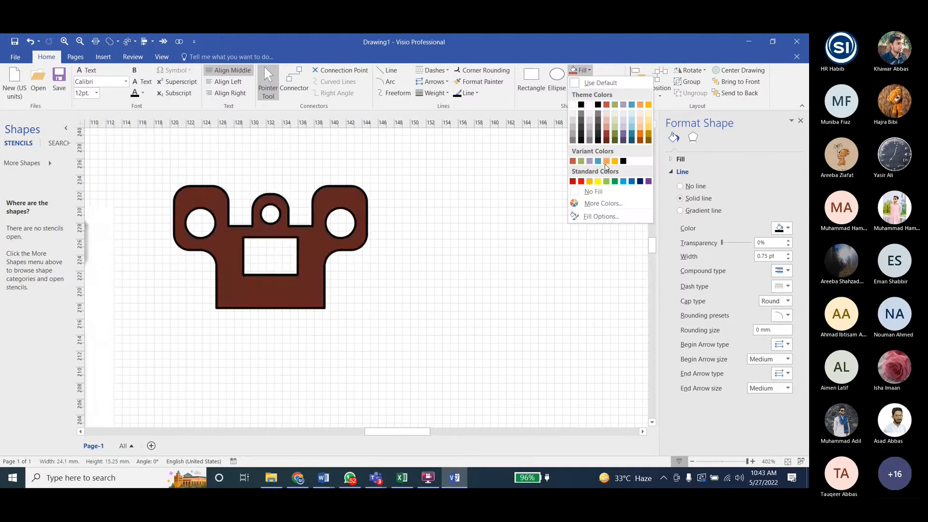
click(601, 165)
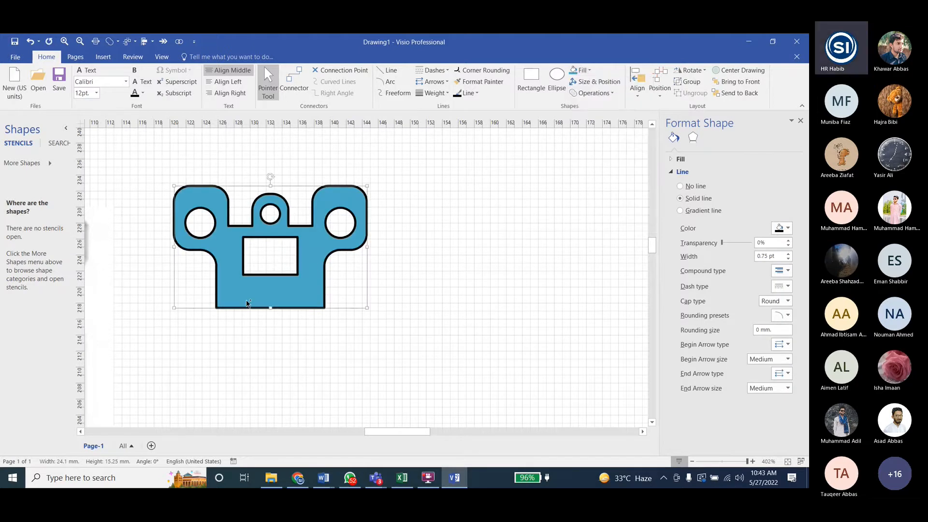
- Switch to the Lab5 Visio Tasks document in Word, look up the task after coloring the bracket, and return to Visio
ctrl+scroll(241, 297, down, 3)
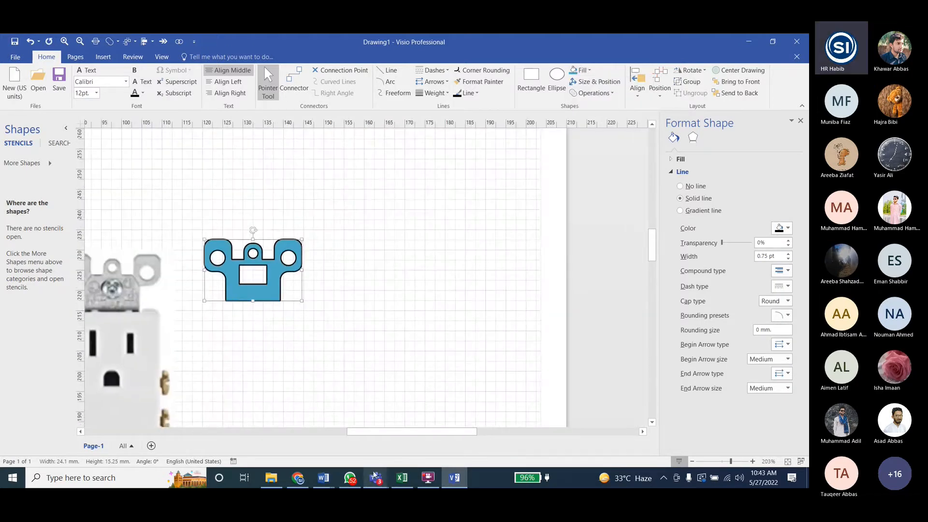
click(454, 478)
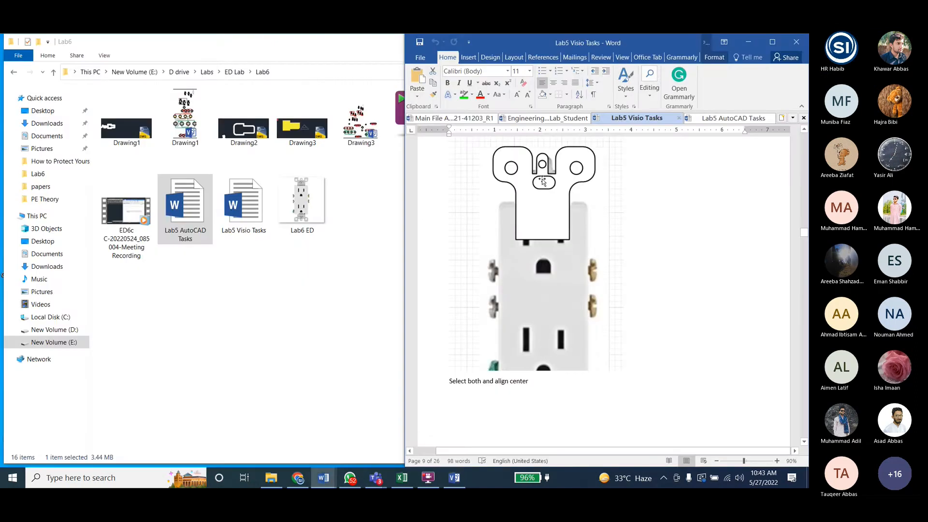
scroll(537, 217, down, 5)
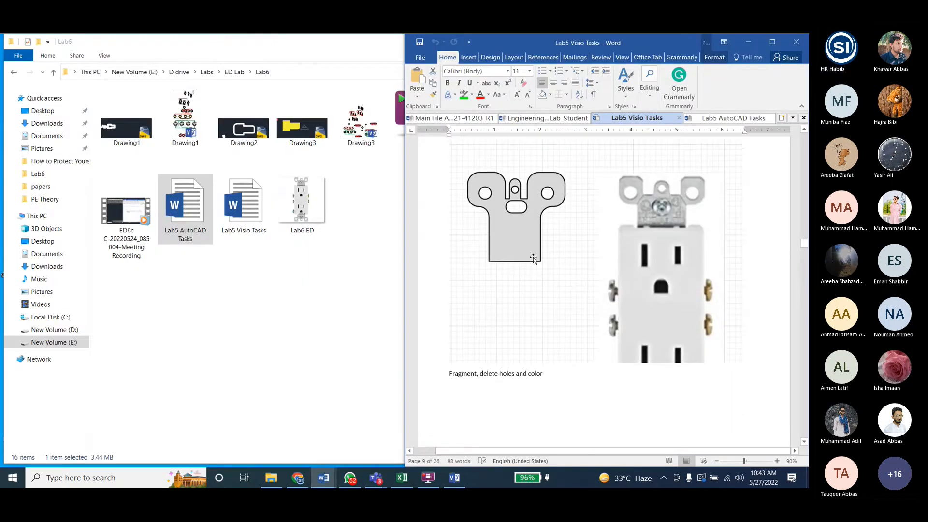
scroll(560, 285, down, 6)
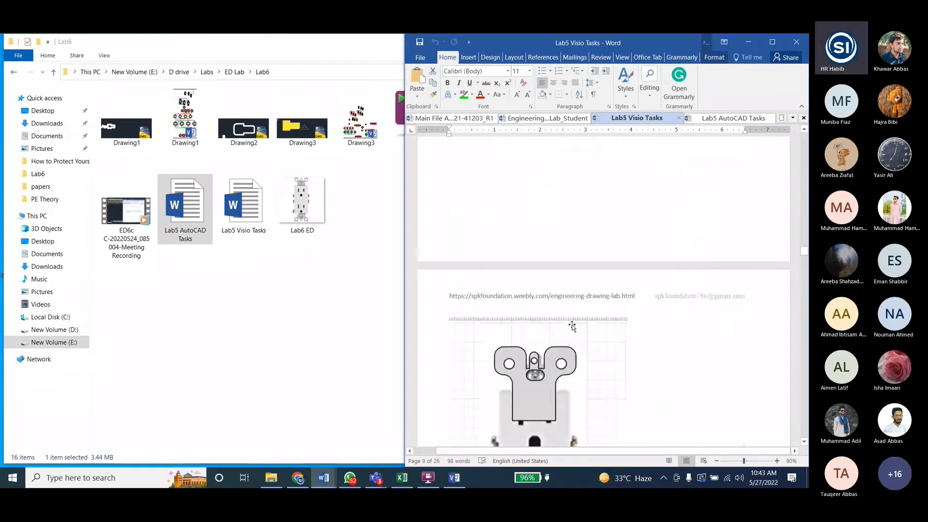
scroll(572, 327, down, 5)
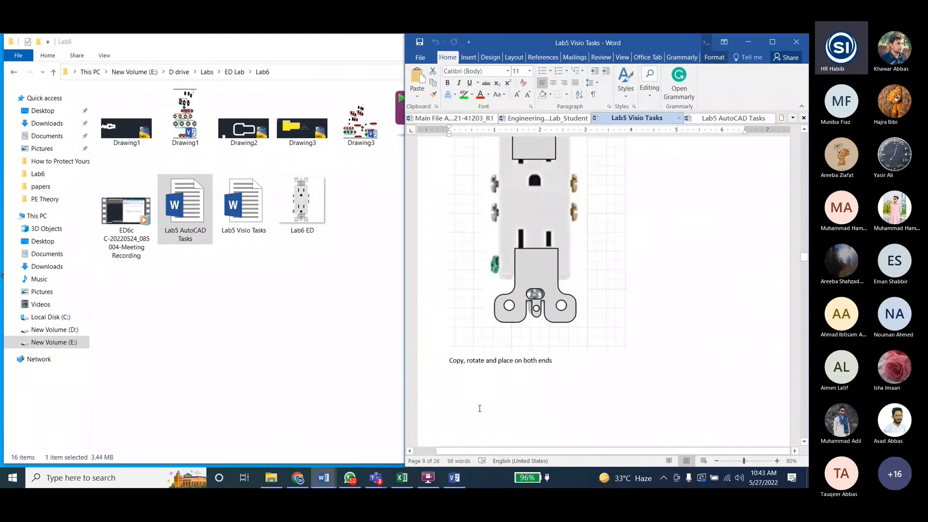
click(453, 478)
- Move the blue bracket onto the upper mounting bracket of the reference picture
ctrl+scroll(453, 307, down, 2)
scroll(224, 376, down, 2)
click(326, 227)
click(336, 226)
ctrl+drag(335, 225, 245, 224)
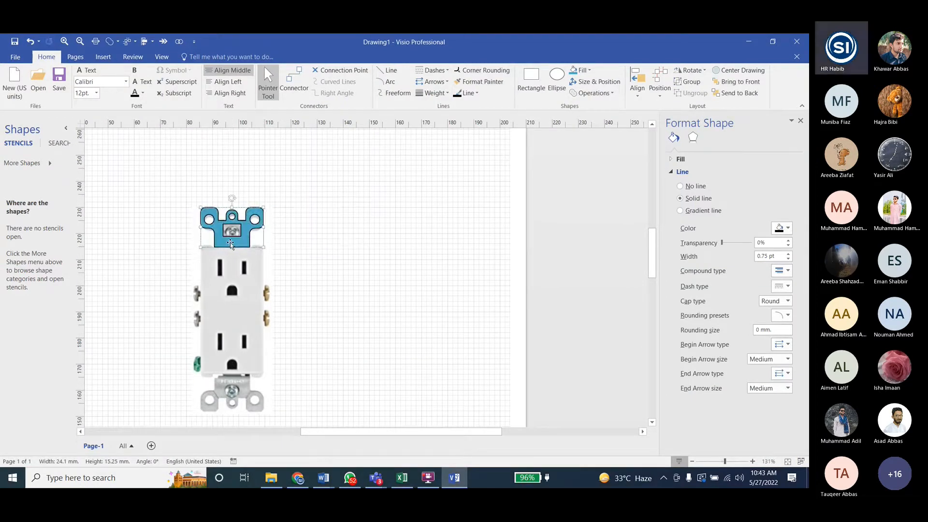
drag(230, 242, 230, 244)
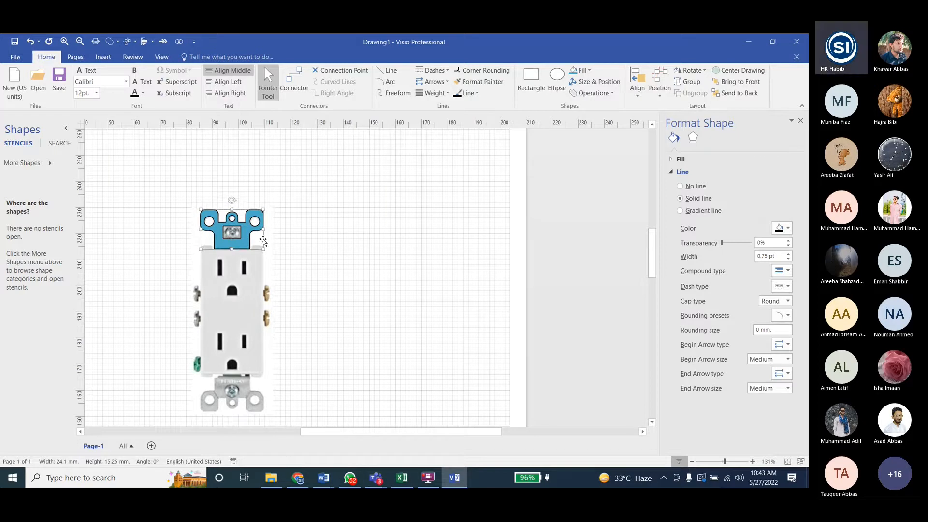
- Duplicate the blue bracket, turn the copy upside down, and place it over the lower mounting bracket of the reference picture
key(ctrl+d)
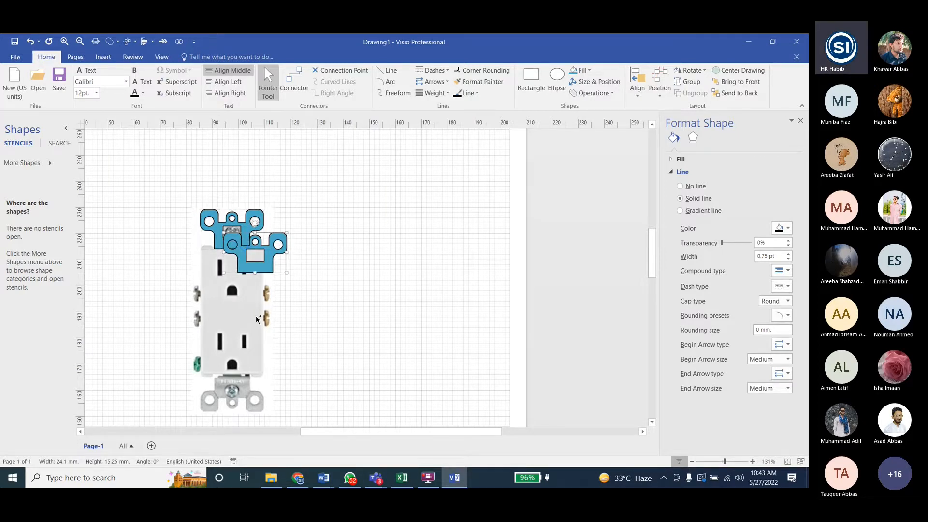
key(ctrl+j)
drag(269, 256, 244, 396)
ctrl+scroll(234, 372, up, 2)
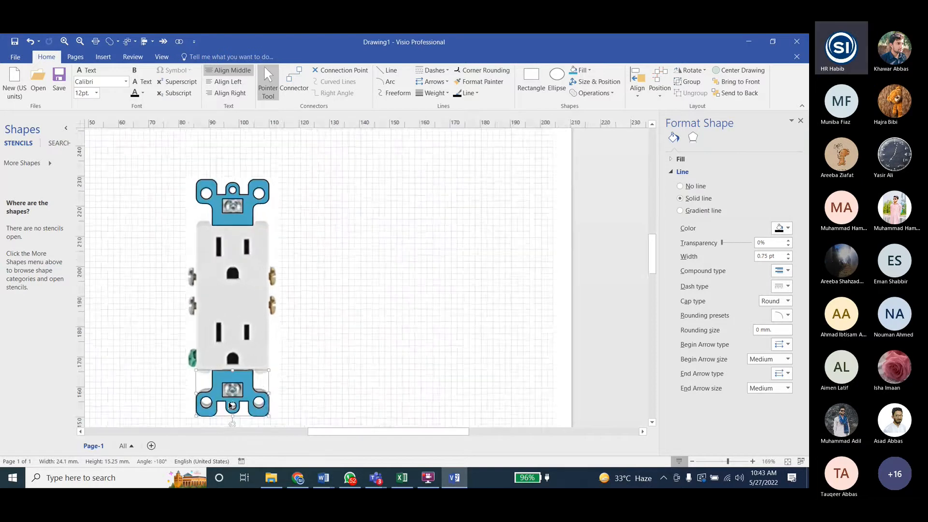
- Nudge the lower bracket slightly upward to match the reference picture and deselect it
scroll(234, 371, down, 1)
scroll(234, 372, down, 1)
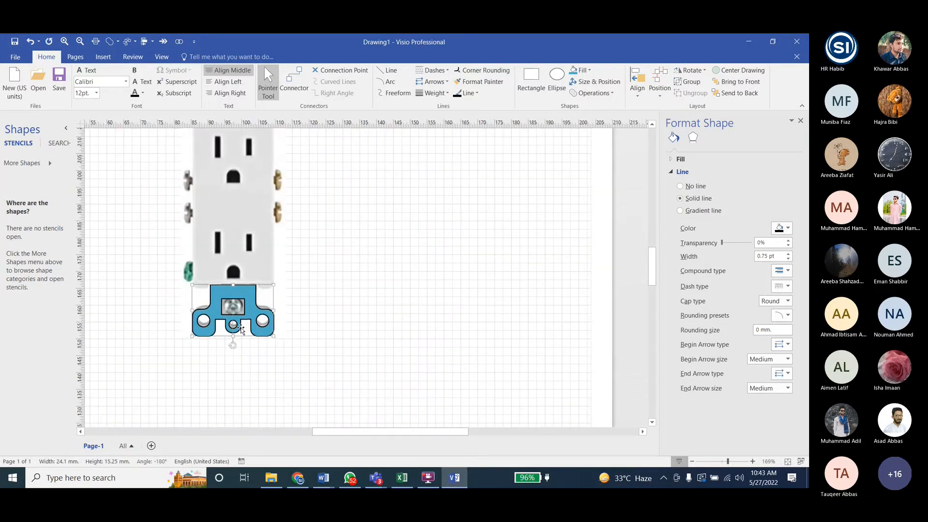
key(Up)
key(Up)
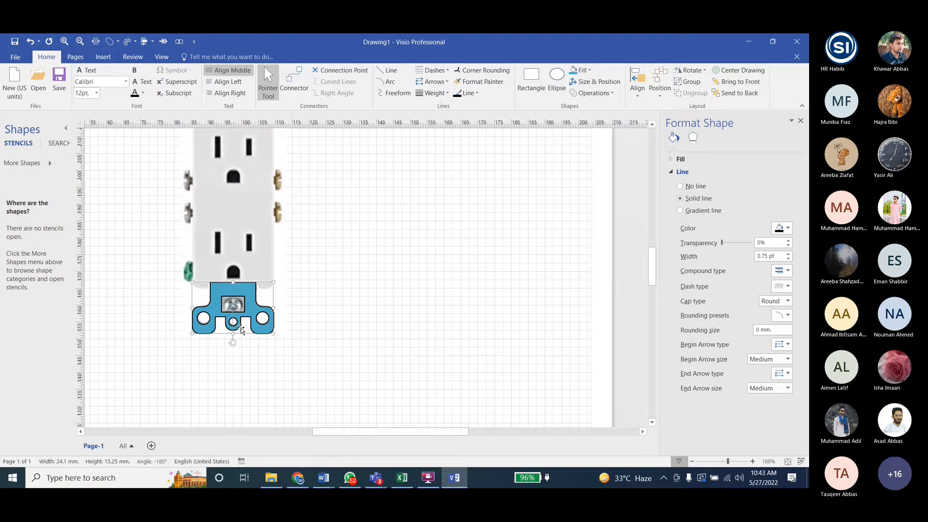
click(338, 398)
scroll(344, 394, down, 1)
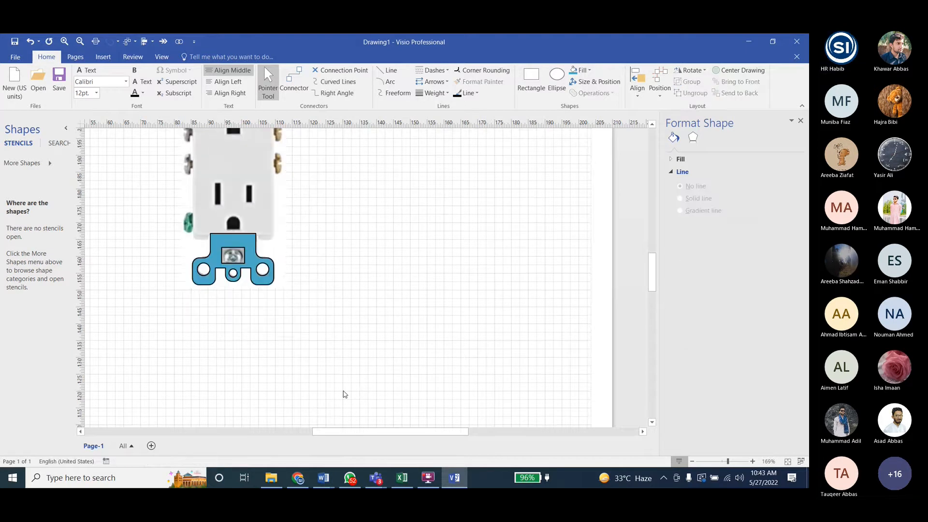
scroll(332, 331, up, 2)
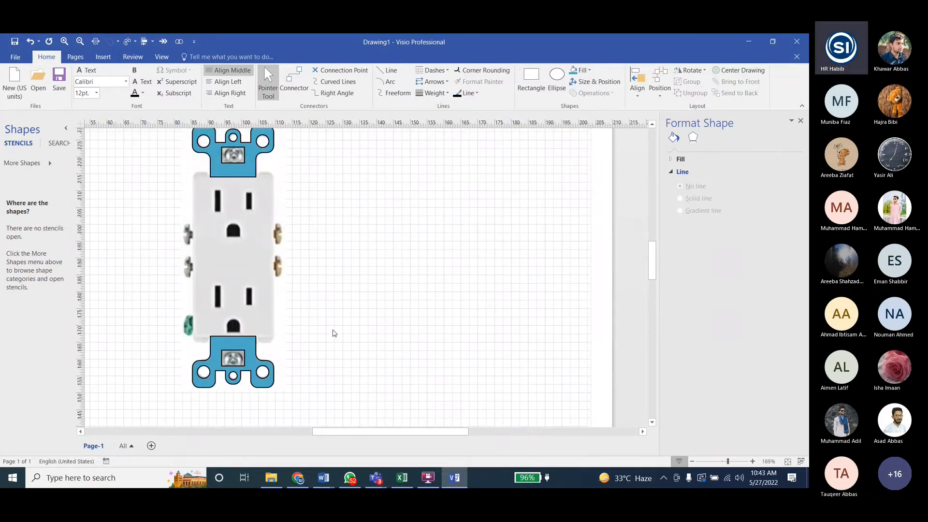
scroll(333, 333, up, 2)
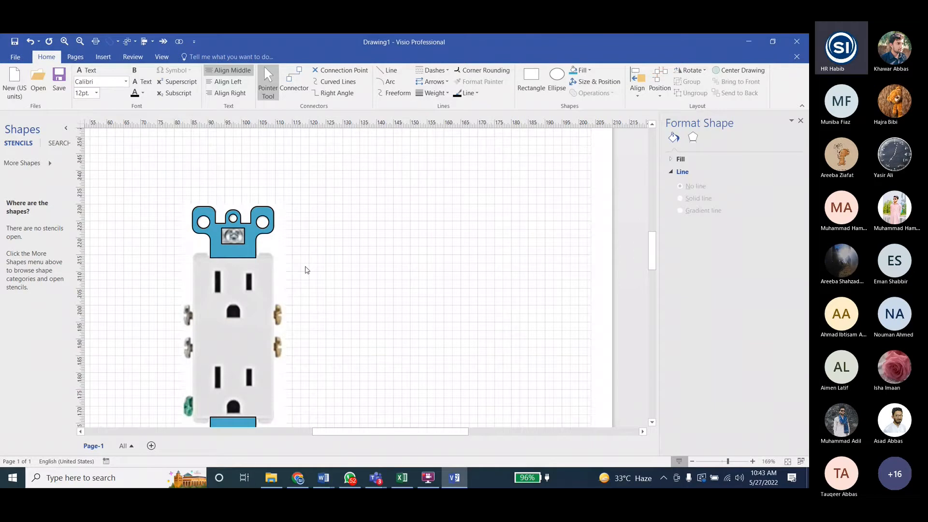
- Check the next task in Word, return to Visio, and draw a rectangle about 24.1 × 50.5 mm over the receptacle body
key(alt+Tab)
scroll(521, 201, up, 5)
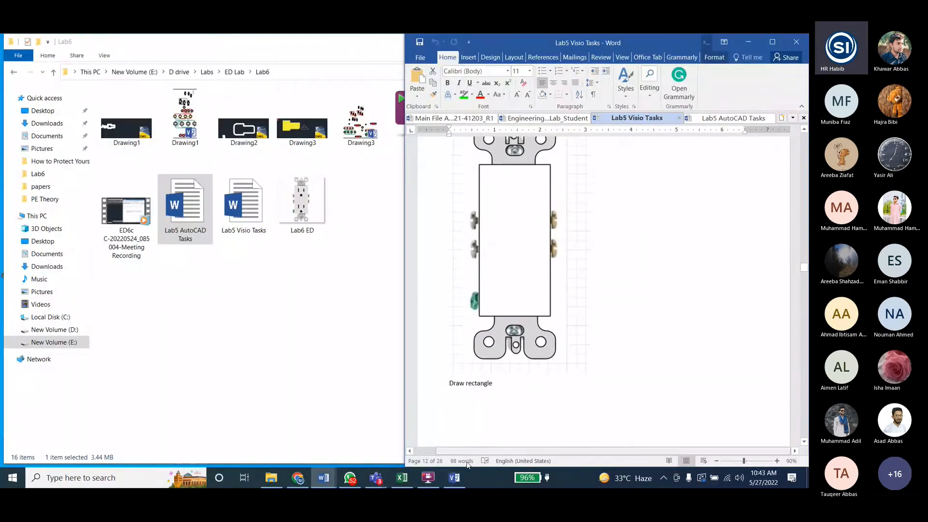
key(alt+Tab)
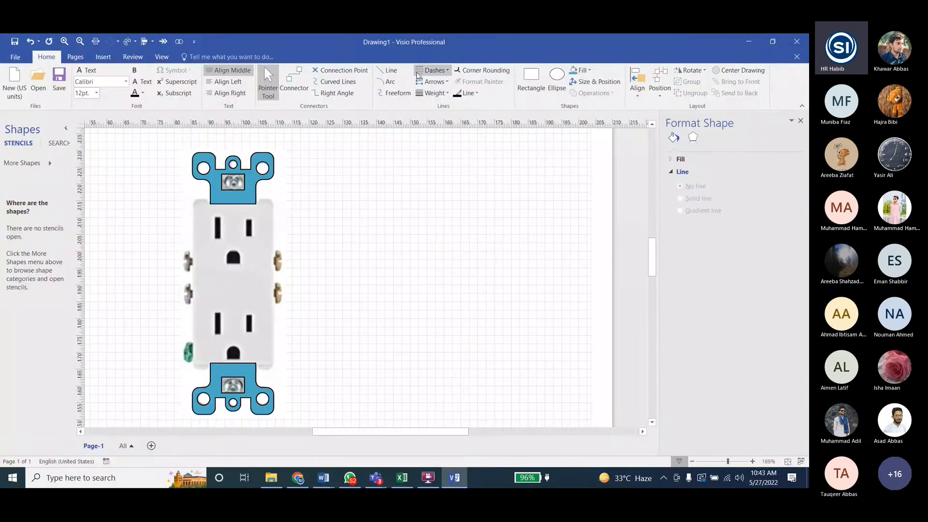
click(528, 77)
drag(192, 201, 274, 371)
mouse_move(192, 286)
mouse_down()
mouse_move(207, 284)
mouse_move(193, 284)
mouse_up()
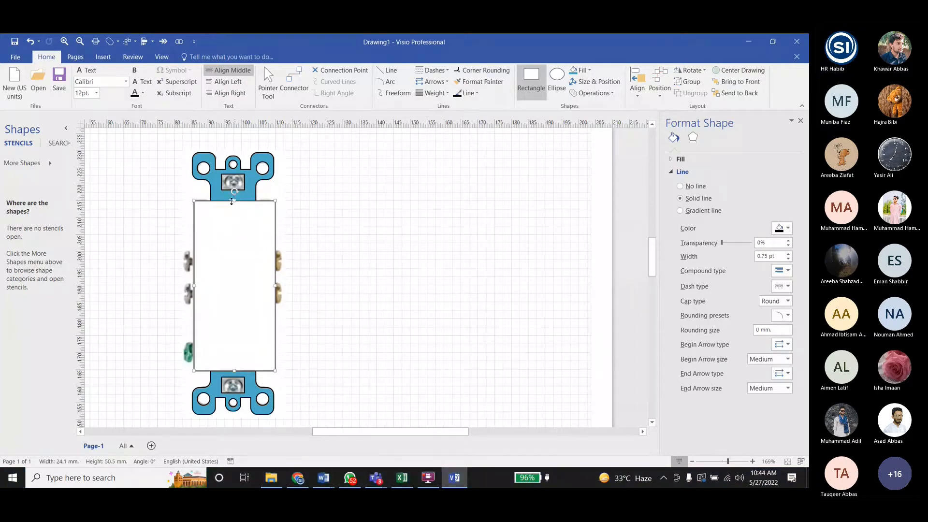
- Extend the body rectangle upward to about 51 mm high and pull its right edge in to about 23.6 mm wide
mouse_move(233, 200)
mouse_down()
mouse_move(239, 213)
mouse_move(239, 198)
mouse_up()
ctrl+scroll(232, 198, up, 6)
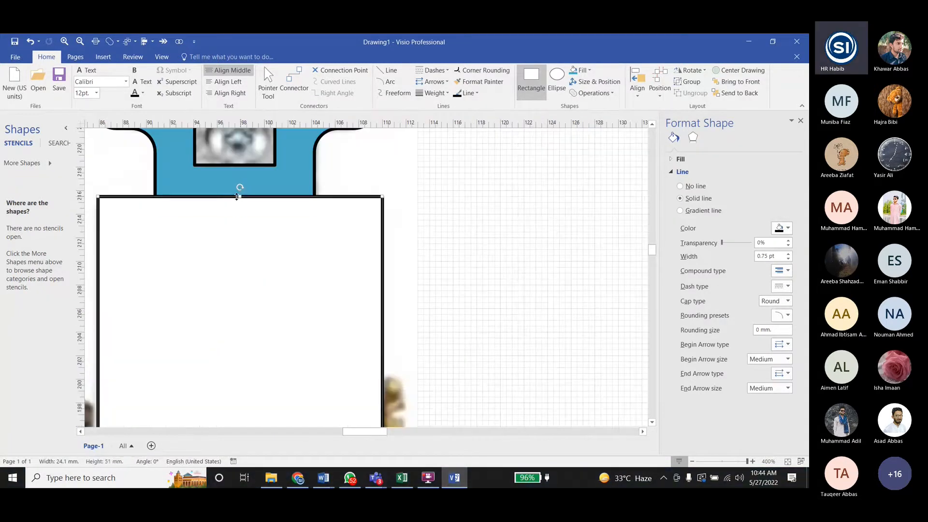
ctrl+scroll(239, 197, down, 5)
ctrl+scroll(281, 288, up, 6)
mouse_move(329, 312)
mouse_down()
mouse_move(286, 311)
mouse_move(325, 311)
mouse_up()
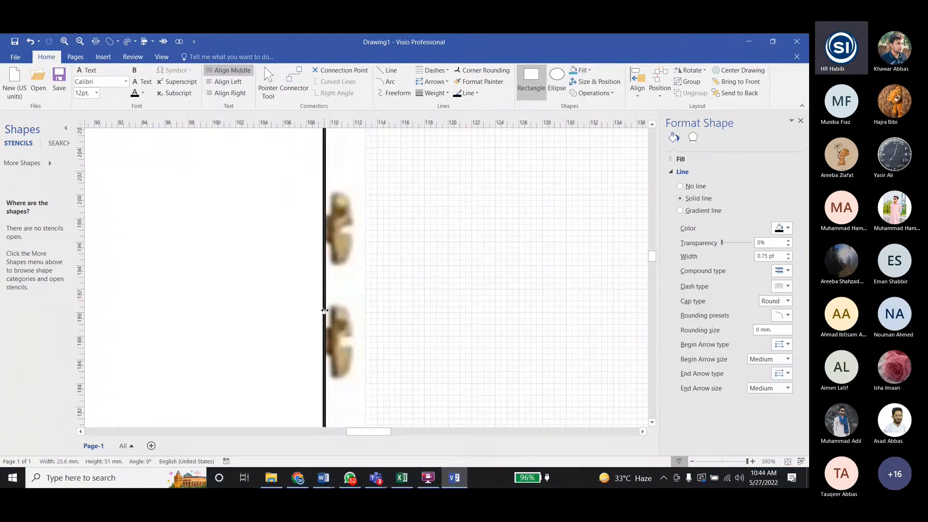
- Adjust the rectangle's lower edge to about 50.5 mm high and its left edge to about 23.8 mm wide
scroll(263, 292, down, 5)
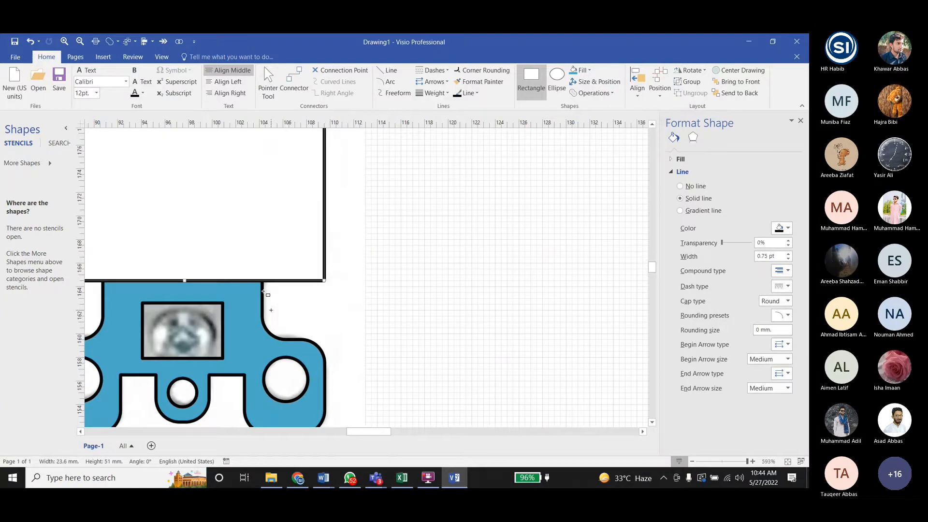
scroll(264, 291, down, 1)
ctrl+scroll(483, 334, down, 6)
ctrl+scroll(493, 339, down, 1)
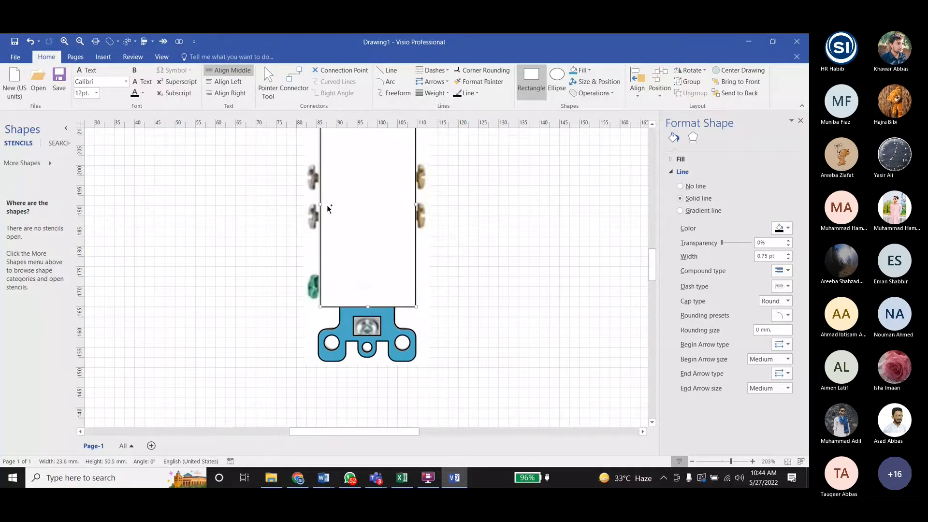
ctrl+scroll(327, 209, up, 6)
drag(311, 203, 295, 201)
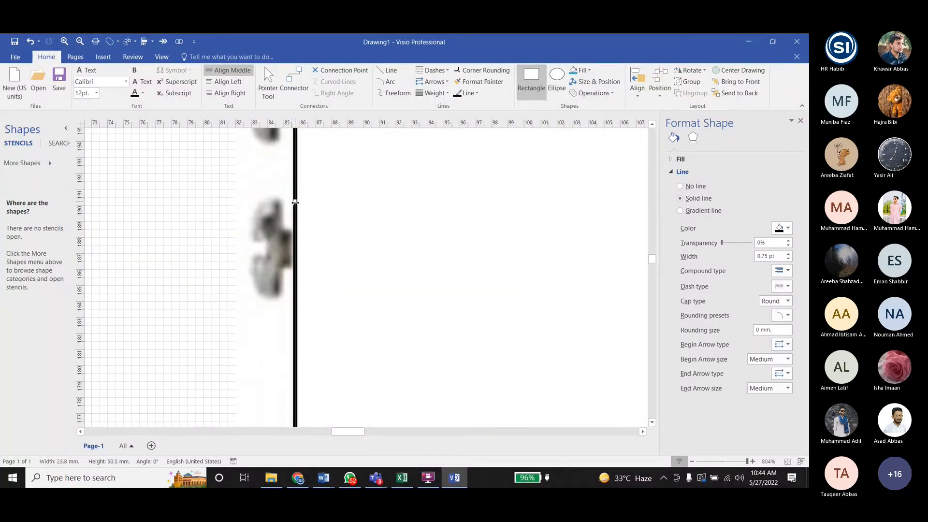
ctrl+scroll(159, 234, down, 4)
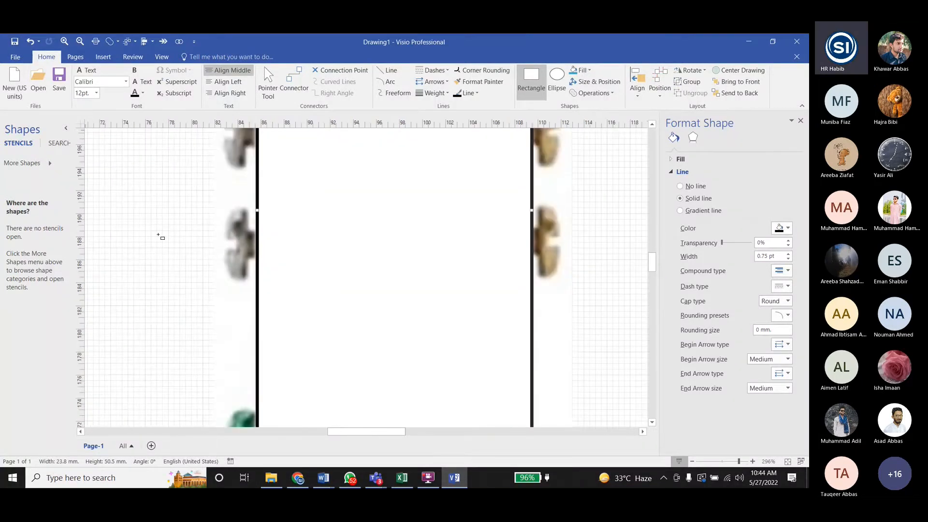
ctrl+scroll(158, 234, down, 5)
- Switch to the Word task document, look up the instruction after drawing the rectangle, and return to Visio
click(749, 42)
scroll(570, 297, down, 8)
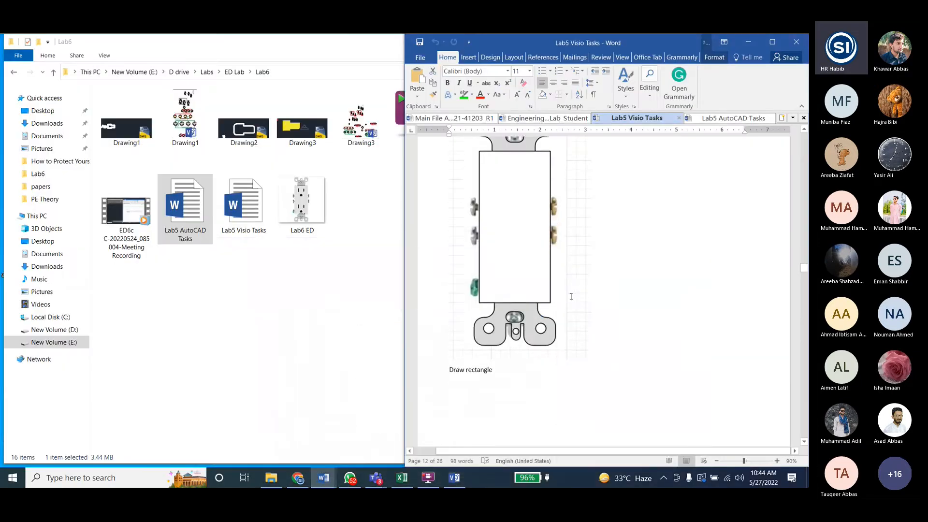
scroll(570, 297, down, 4)
scroll(570, 296, down, 3)
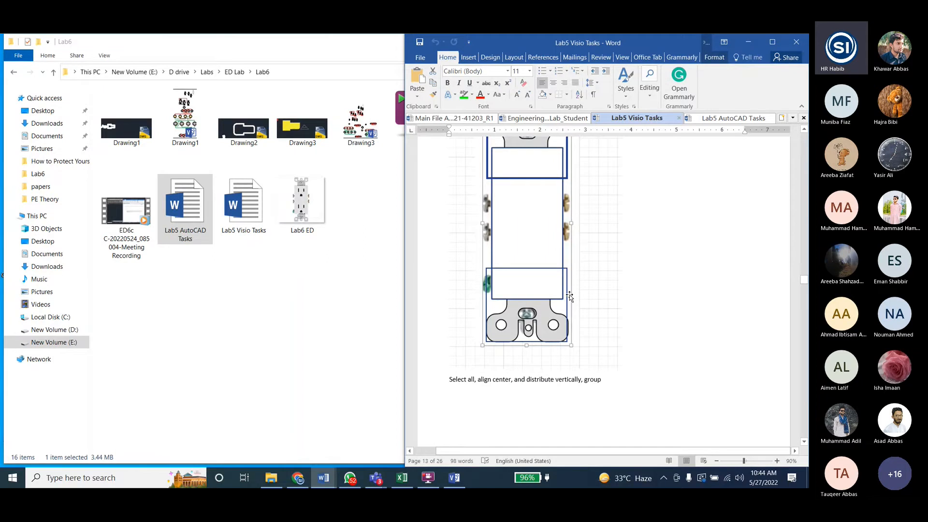
key(alt+Tab)
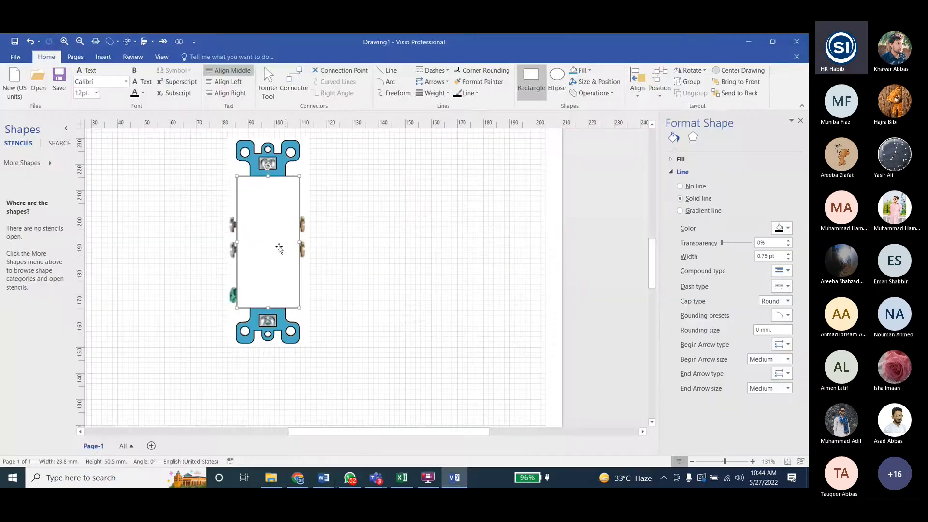
- Align the two brackets and the body rectangle on their centers, distribute them vertically, and clear the selection
click(284, 155)
shift+click(289, 218)
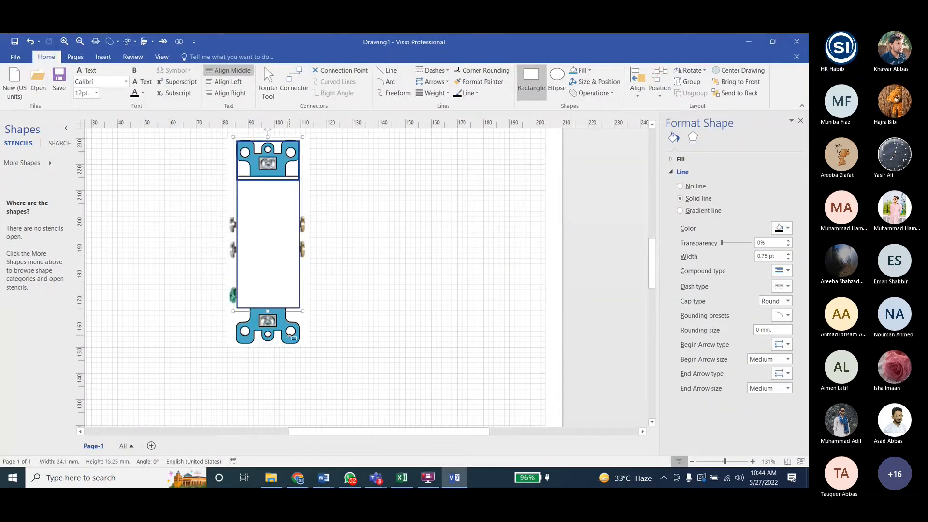
shift+click(291, 335)
click(636, 82)
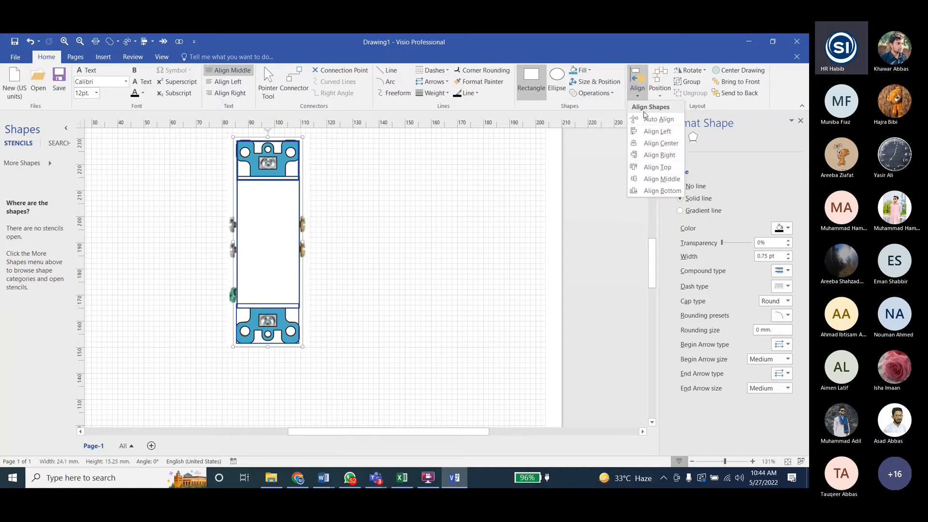
click(659, 87)
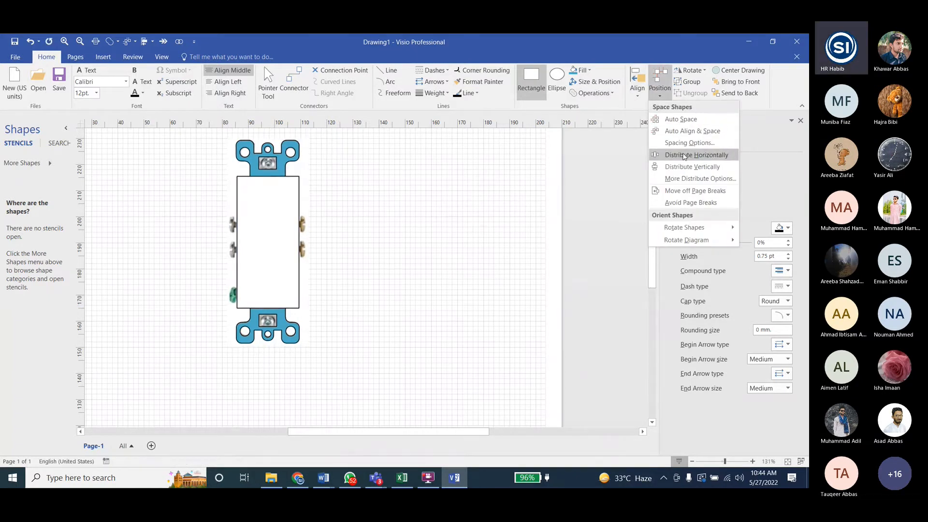
click(683, 166)
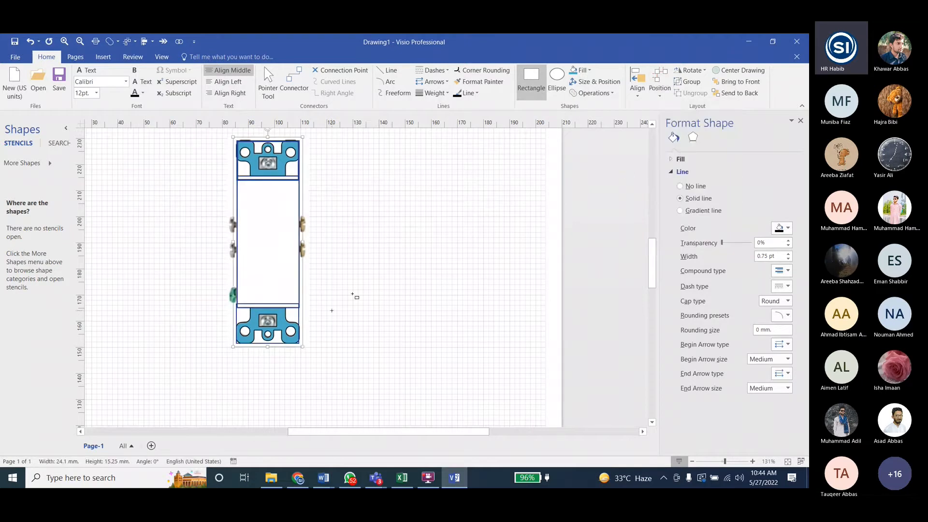
key(Escape)
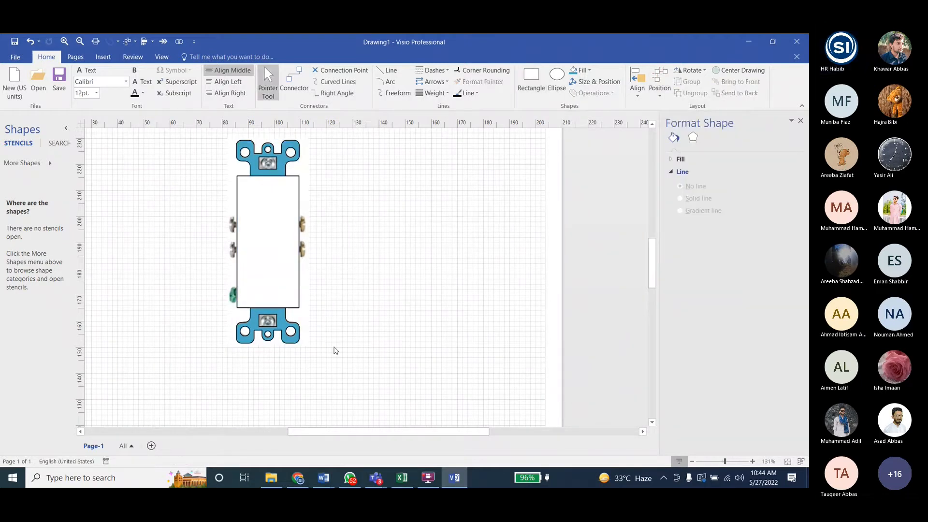
- Check the next receptacle drawing stage in the Word task document and return to Visio
click(458, 478)
scroll(548, 321, down, 15)
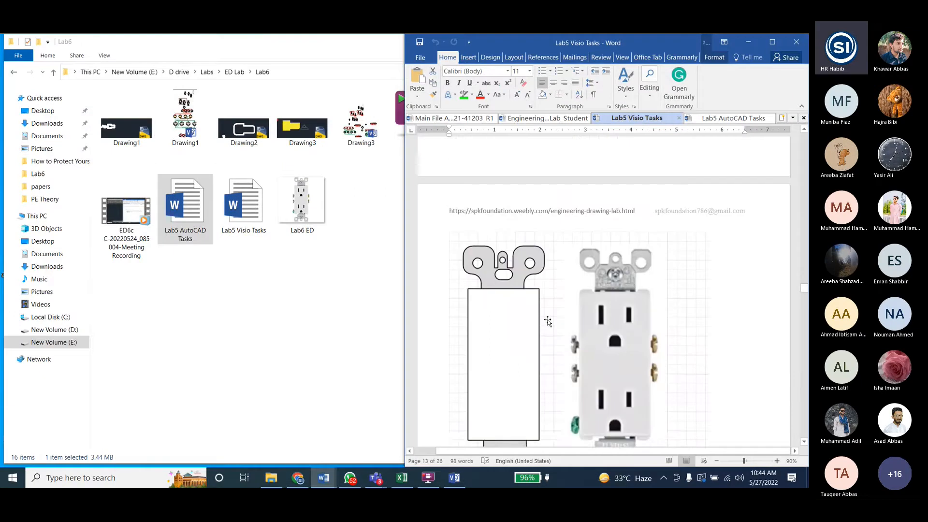
scroll(549, 321, up, 9)
click(454, 478)
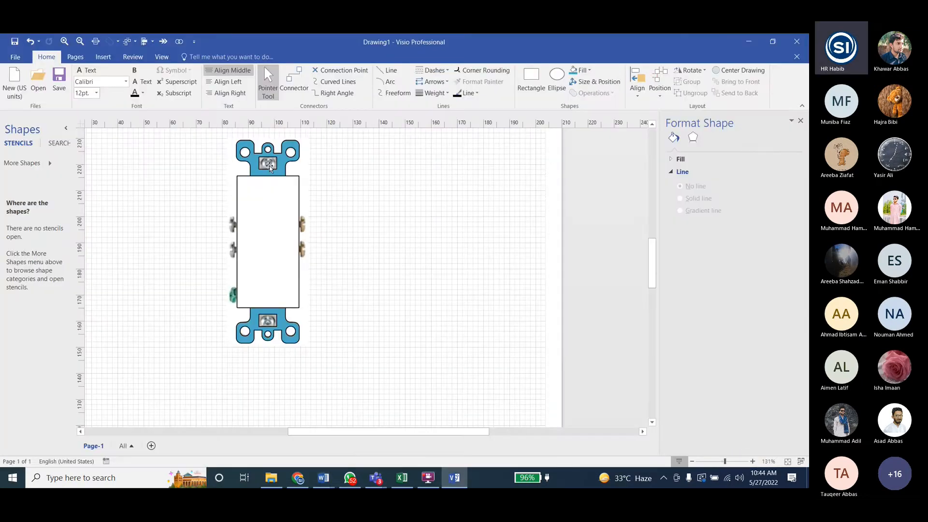
click(269, 200)
ctrl+click(268, 331)
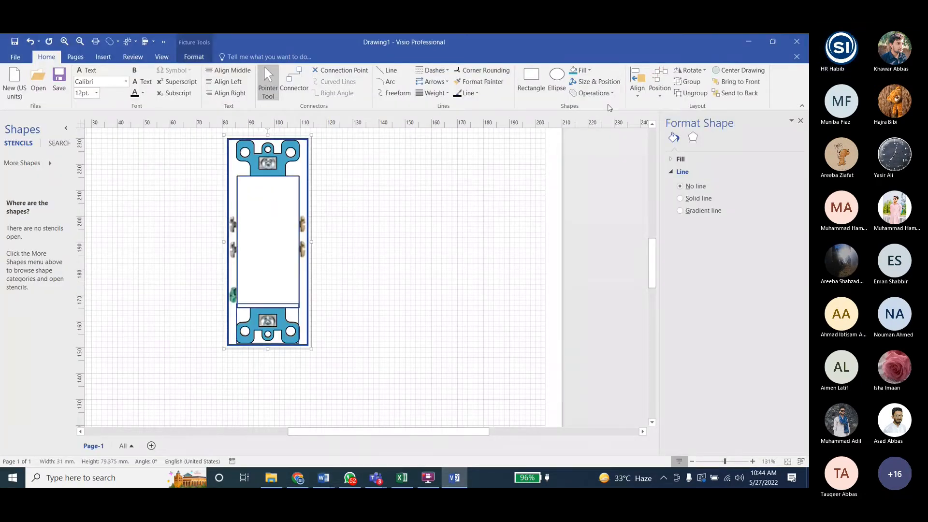
click(690, 82)
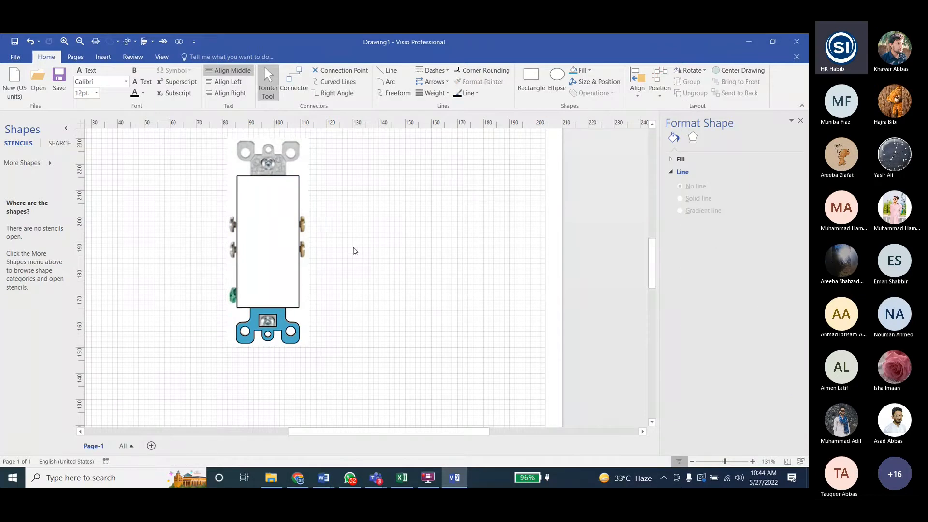
key(ctrl+z)
click(325, 183)
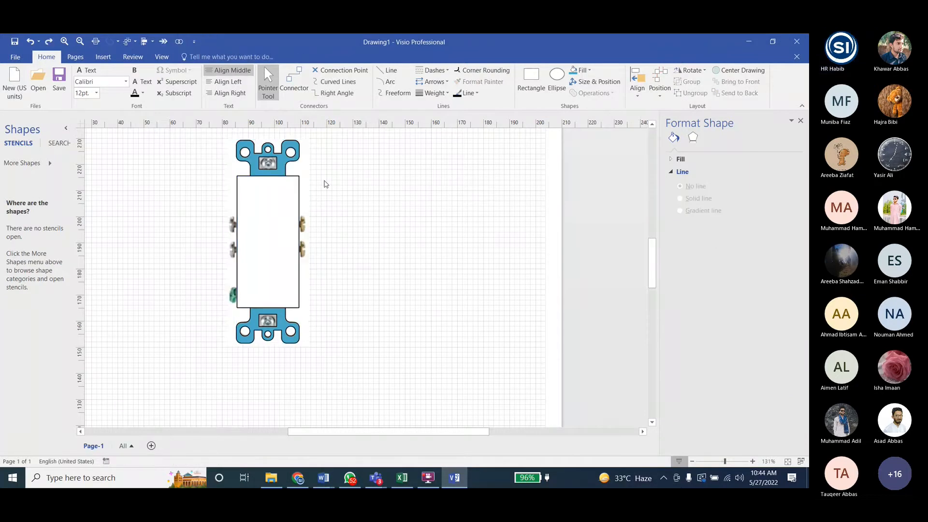
- Group the two blue brackets with the body rectangle and move the group beside the reference picture, clearing the selection
click(277, 154)
click(270, 329)
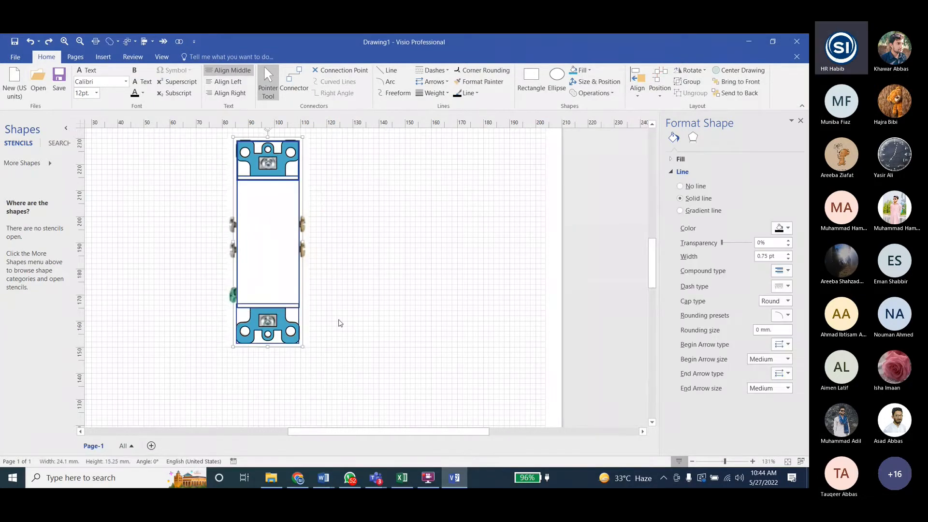
key(ctrl+shift+g)
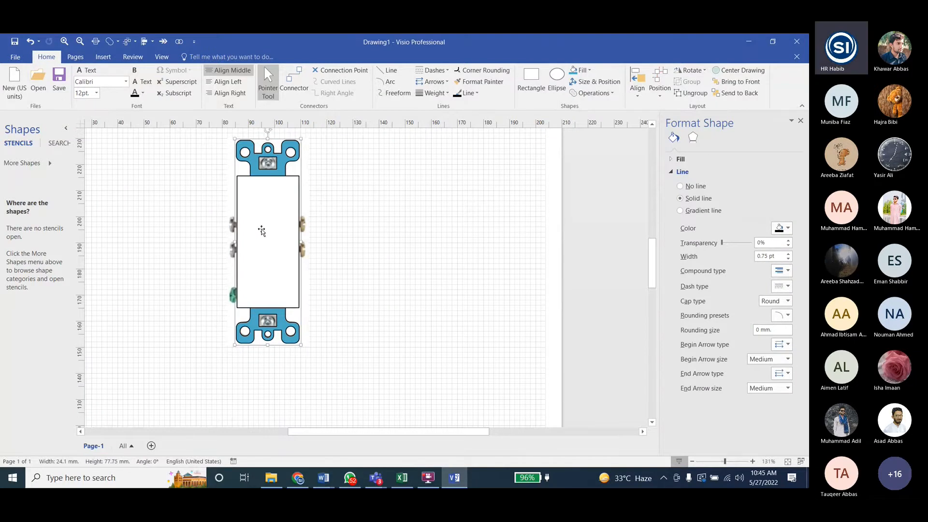
drag(261, 231, 388, 228)
click(379, 367)
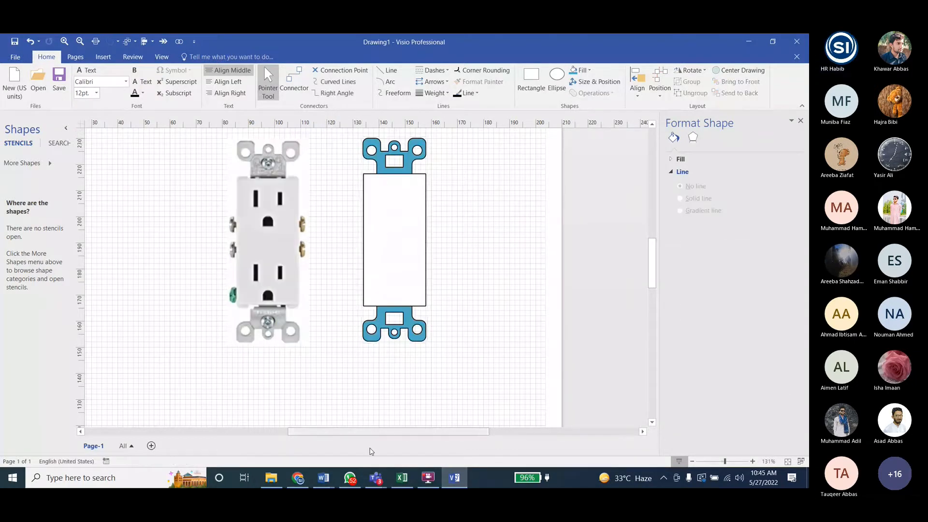
scroll(358, 301, down, 1)
scroll(358, 300, up, 1)
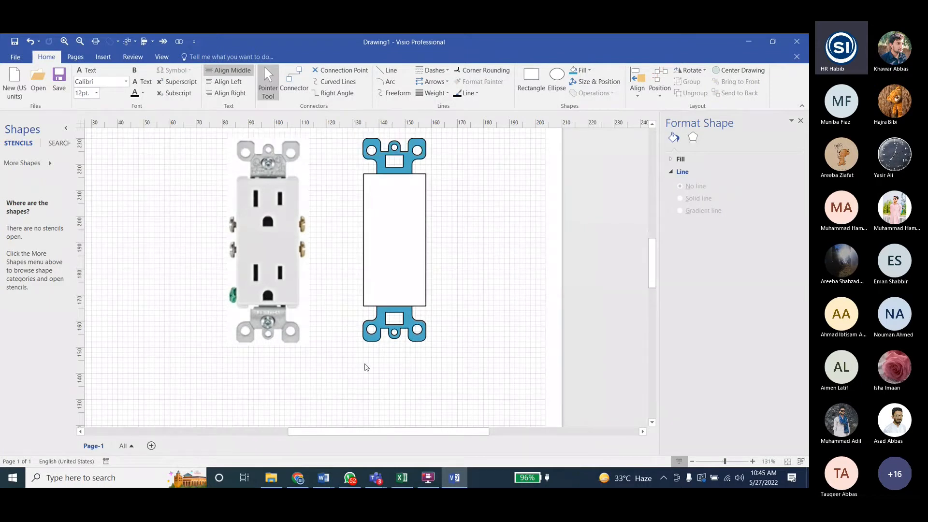
- Switch to the Word task document, examine the stage for drawing the receptacle's holes, and return to Visio
click(454, 477)
scroll(543, 338, down, 20)
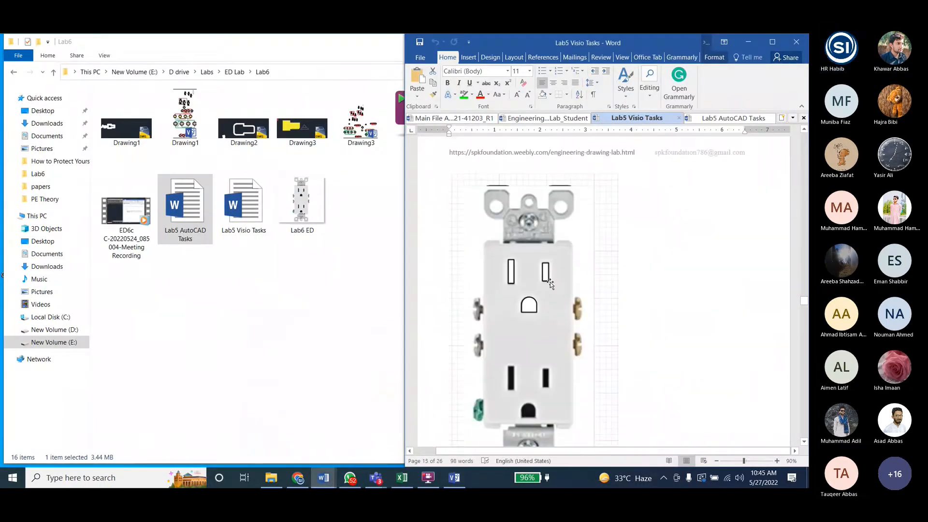
scroll(550, 283, up, 8)
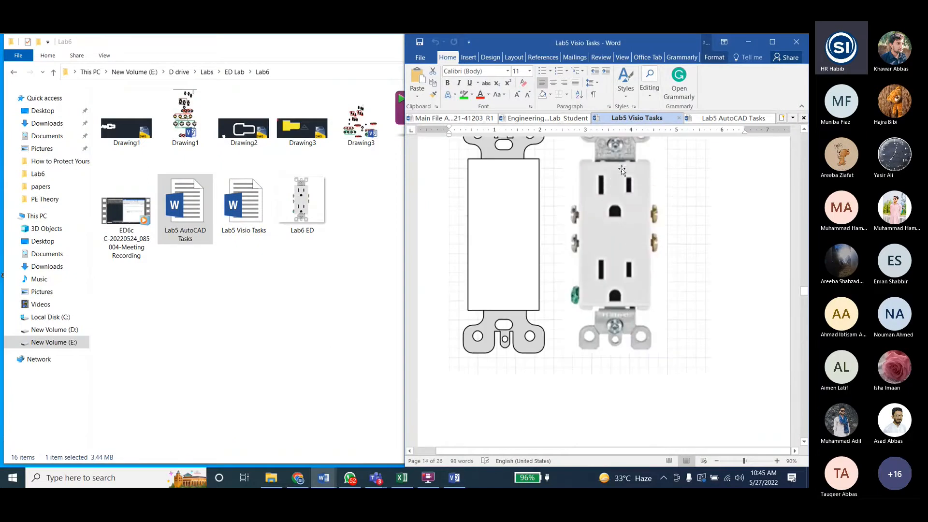
scroll(575, 299, down, 5)
scroll(570, 303, down, 5)
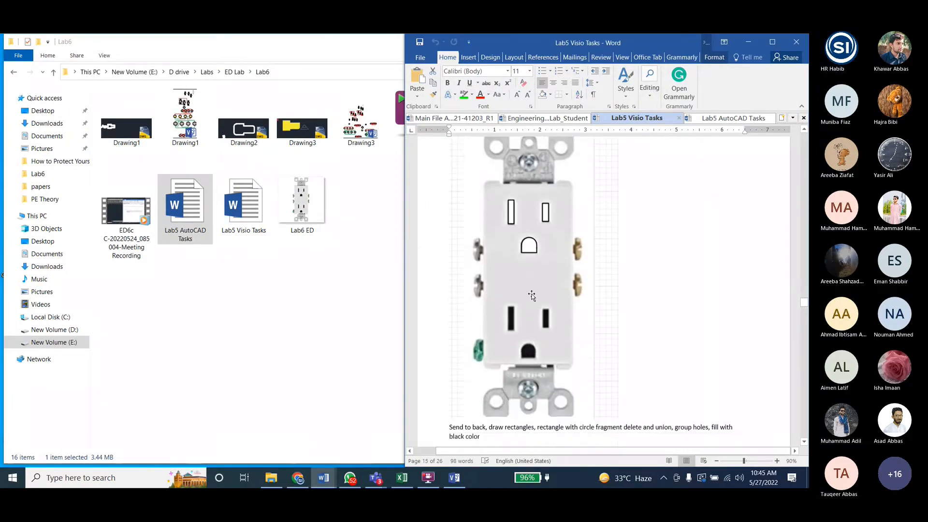
scroll(455, 396, up, 3)
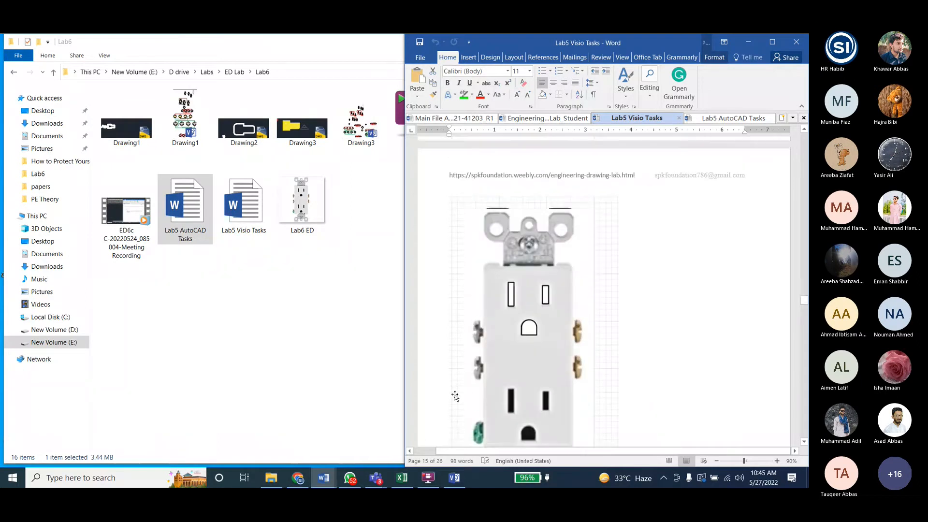
click(454, 477)
- Move the grouped outline back over the reference picture, fine-tune its vertical position, and send it to the back
drag(397, 215, 272, 223)
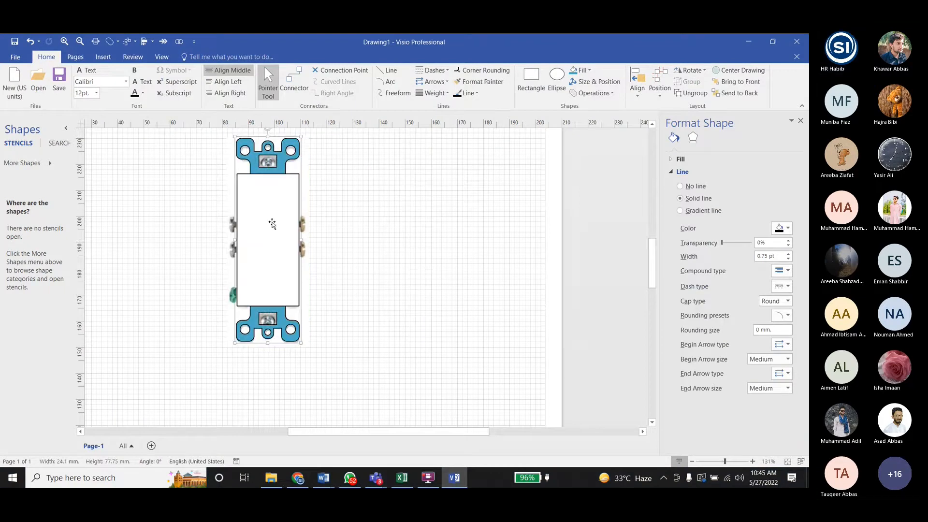
key(ctrl+z)
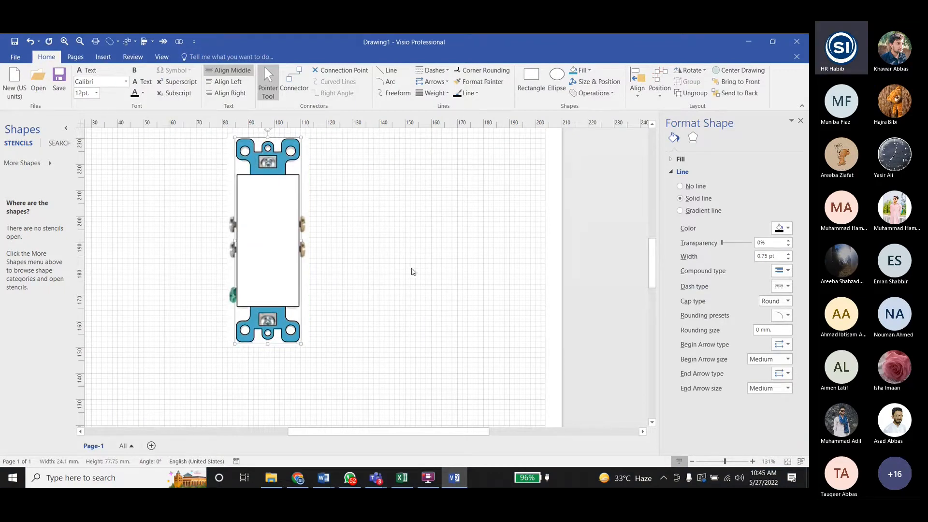
key(Down)
key(Up)
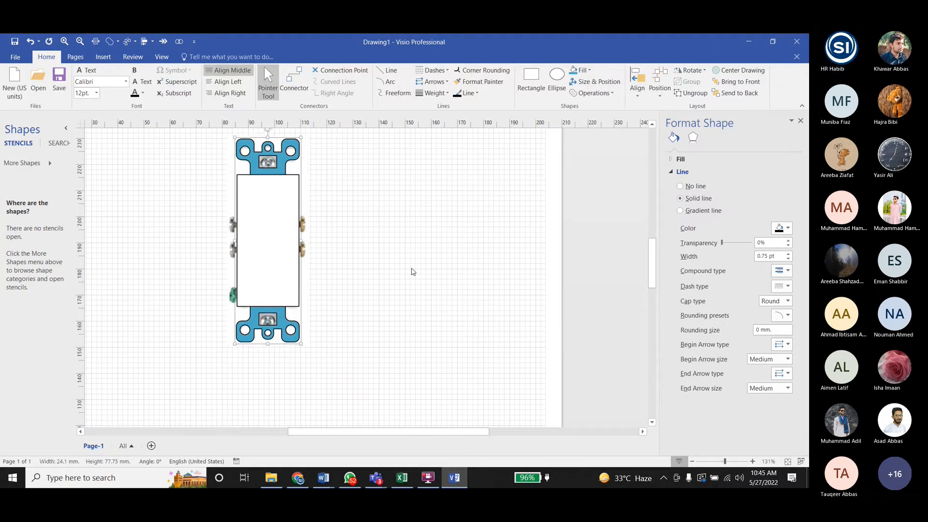
click(350, 226)
click(277, 204)
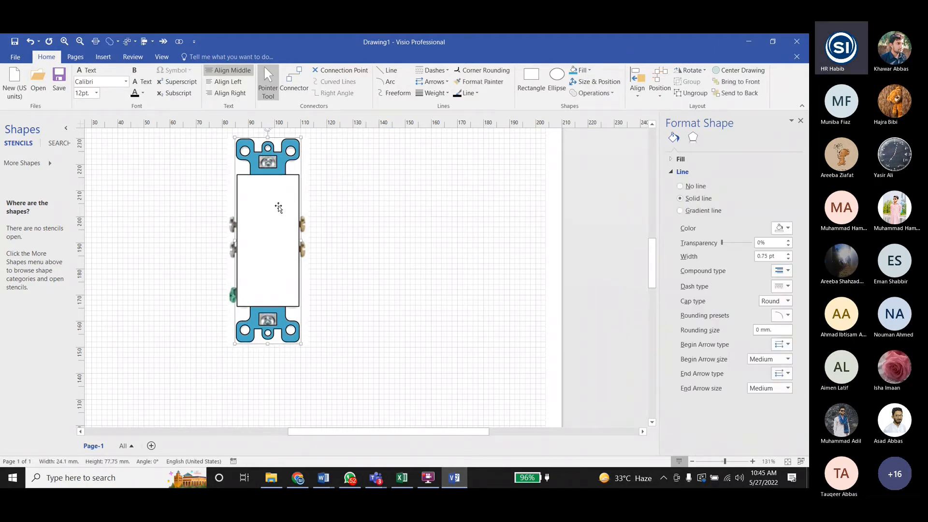
click(735, 93)
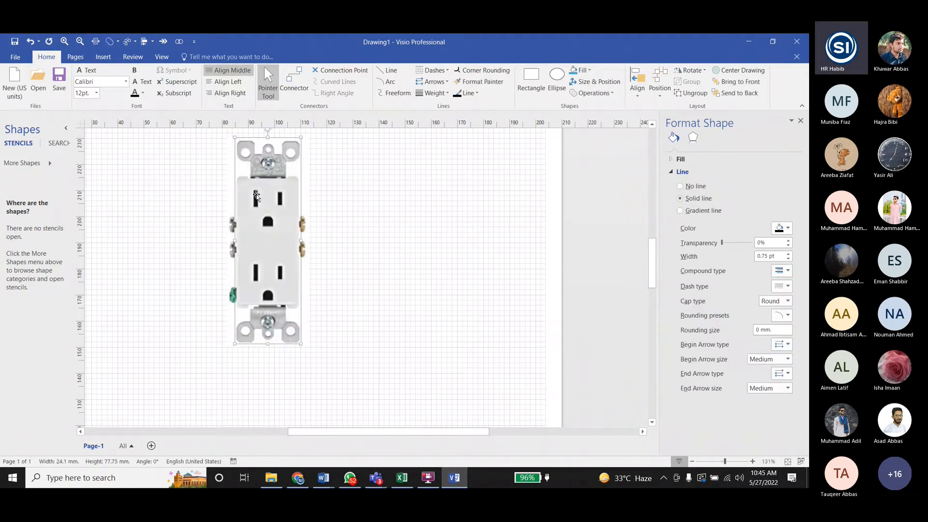
- Draw a rectangle about 1.6 mm wide and 6.4 mm high over the picture's upper-left slot
ctrl+scroll(256, 195, up, 2)
ctrl+scroll(256, 196, up, 3)
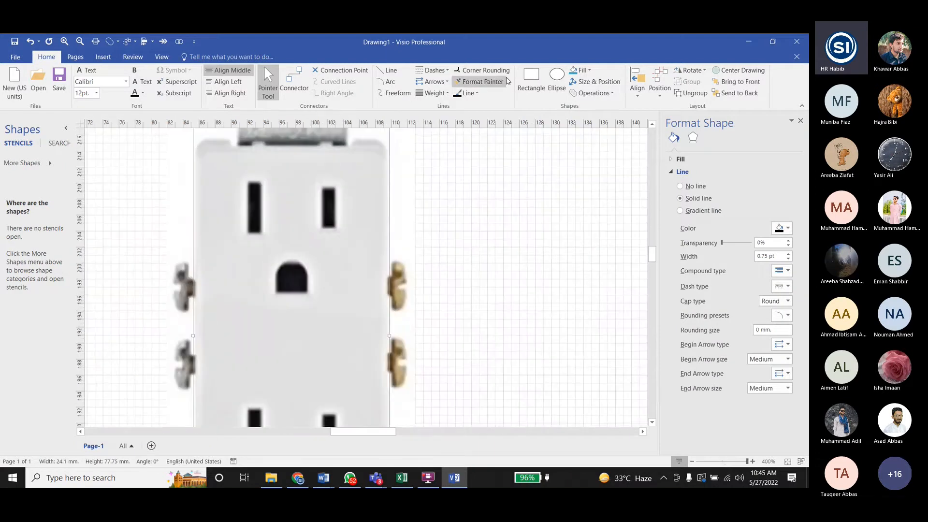
click(532, 80)
mouse_move(246, 182)
mouse_down()
mouse_move(491, 426)
mouse_move(260, 234)
mouse_up()
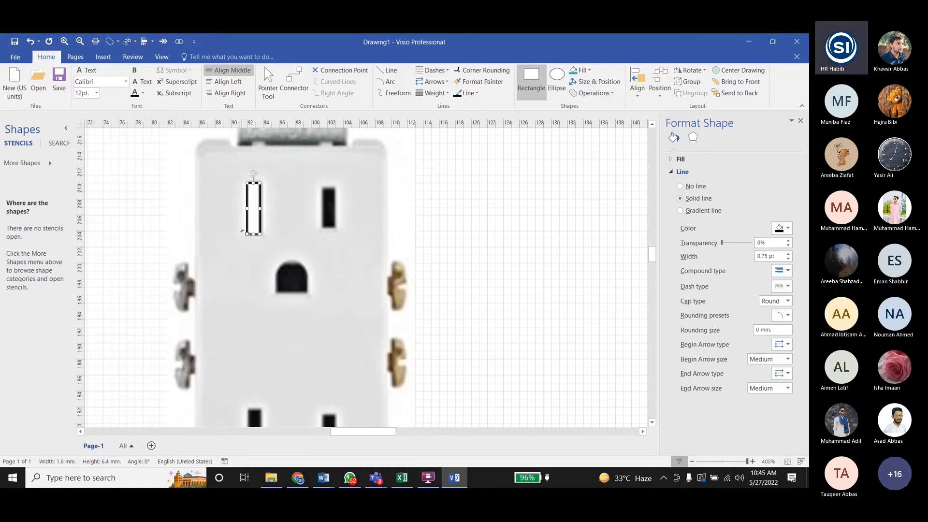
- Fine-tune the slot rectangle's side edges to the picture, keeping it about 1.6 mm wide
ctrl+scroll(258, 216, up, 5)
drag(279, 200, 292, 199)
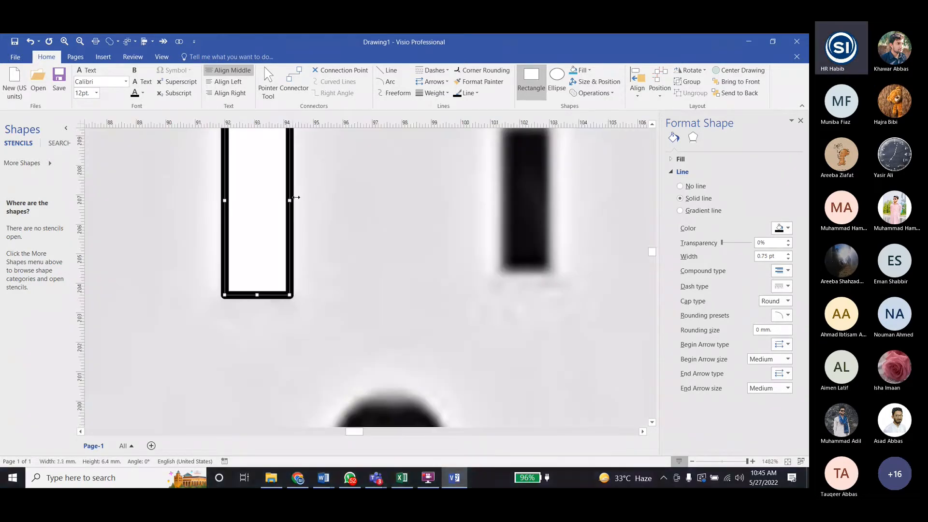
key(ctrl+z)
mouse_move(225, 200)
mouse_down()
mouse_move(241, 200)
mouse_move(231, 200)
mouse_up()
scroll(251, 293, up, 2)
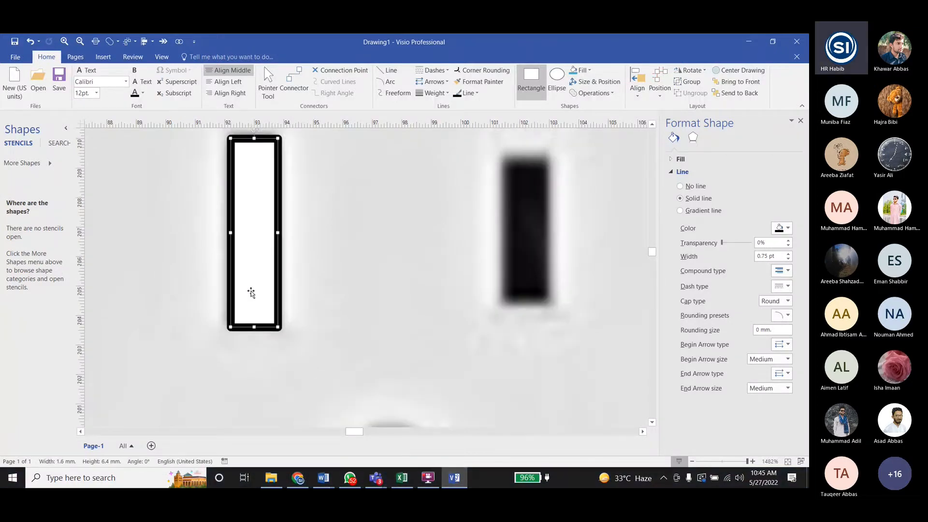
ctrl+scroll(246, 284, down, 1)
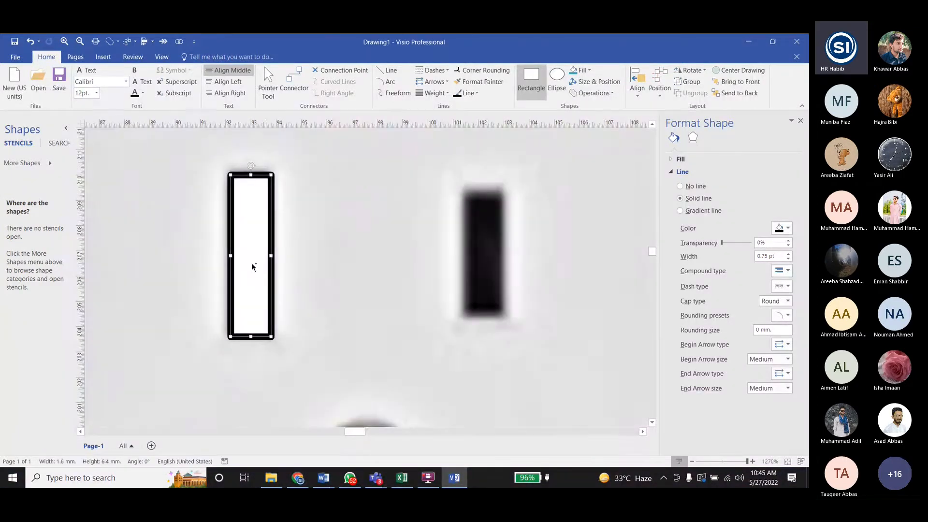
- Duplicate the slot rectangle, fit the copy over the upper-right slot at about 4.9 mm high, and clear the selection
key(ctrl+d)
ctrl+scroll(321, 293, down, 3)
drag(332, 306, 333, 218)
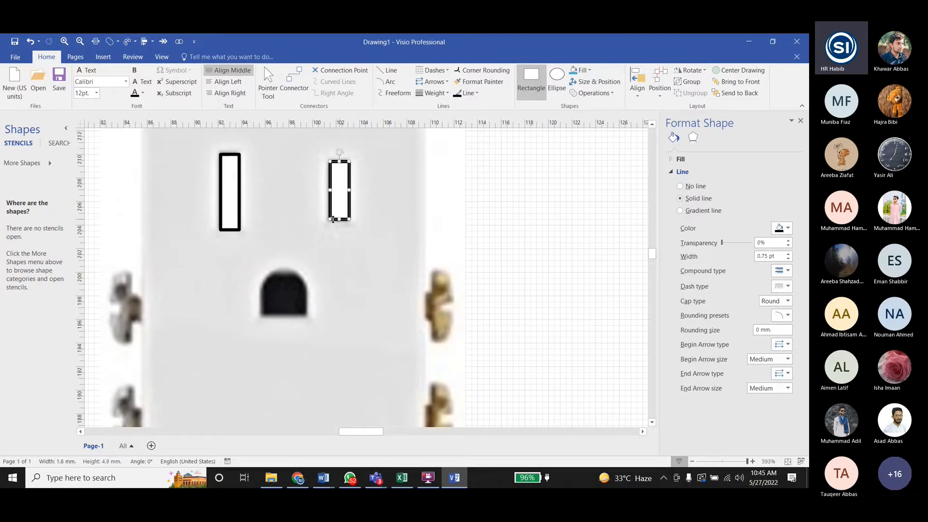
click(504, 237)
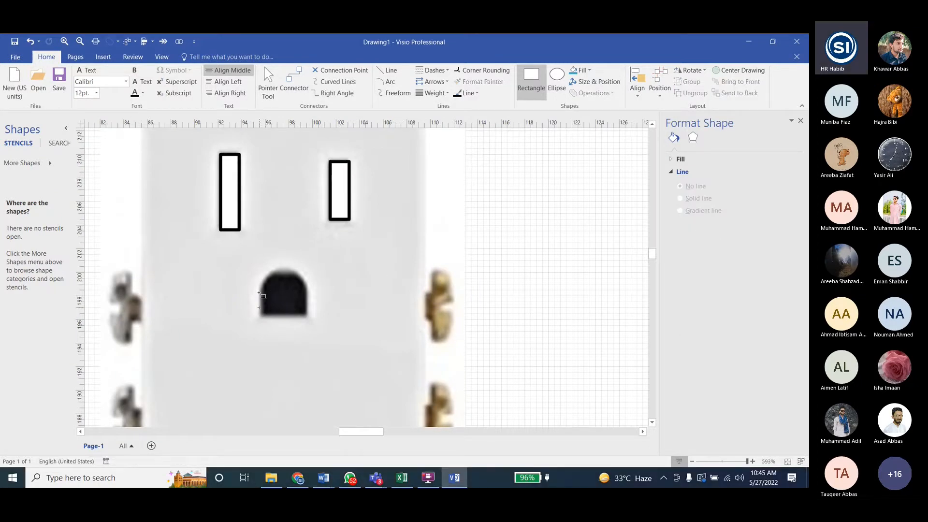
- Add another copy of the slot rectangle and resize it over the upper ground hole to about 3.8 by 3.95 mm
key(ctrl+v)
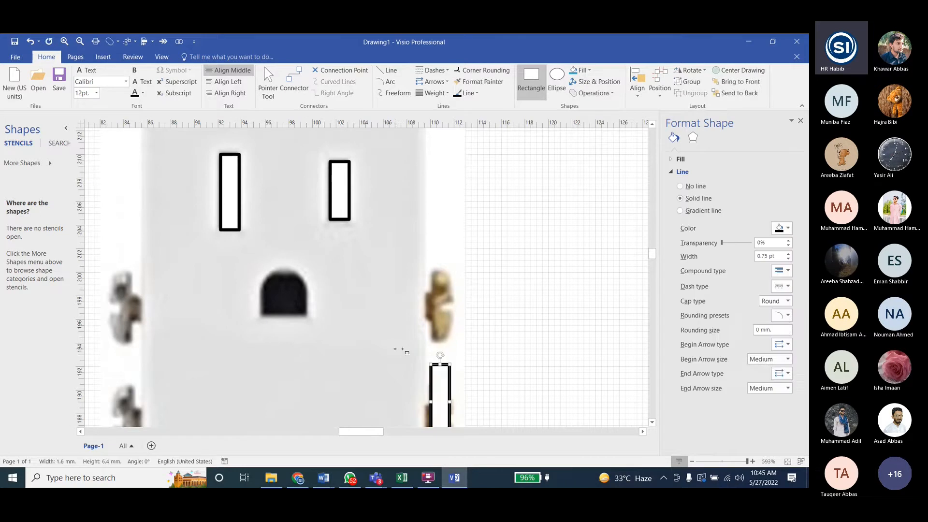
drag(436, 380, 306, 280)
drag(284, 239, 284, 267)
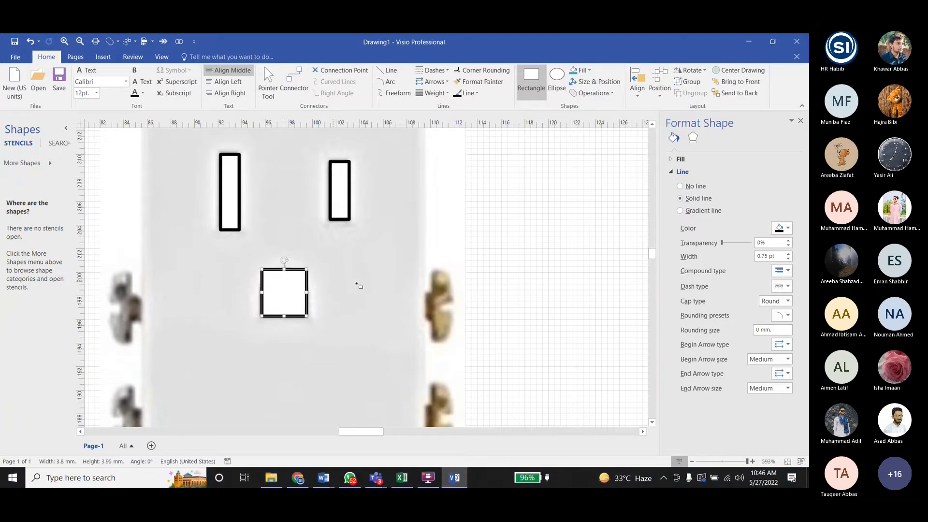
click(428, 235)
click(308, 284)
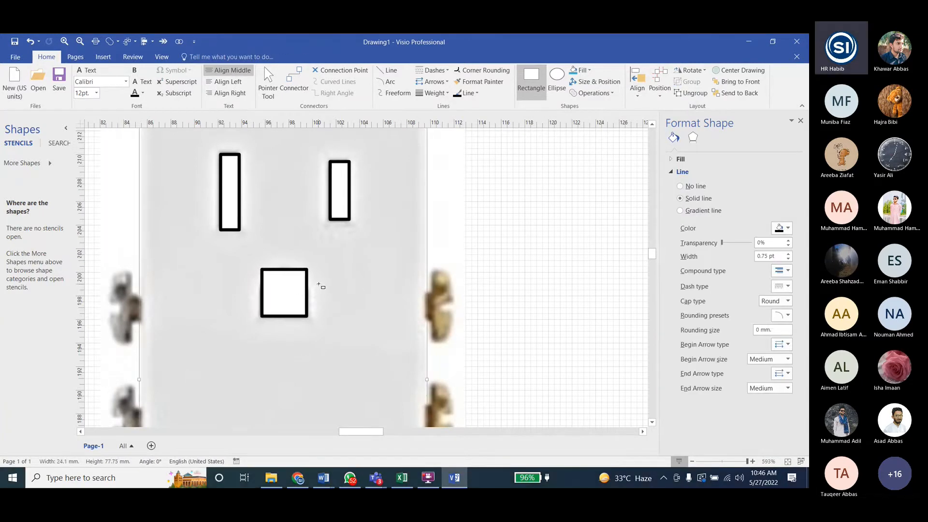
key(Escape)
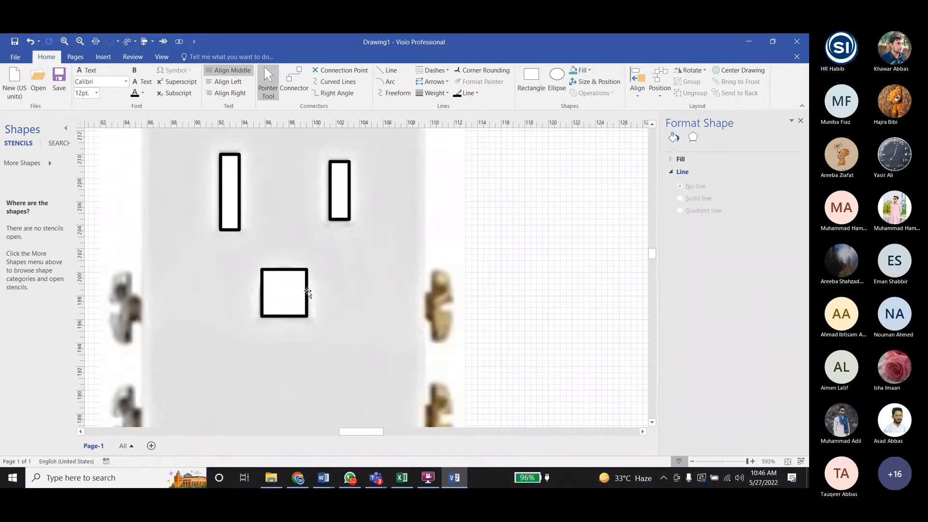
- Try a 3 mm rounding preset on the ground-hole rectangle, undo it, and clear the selection
click(307, 292)
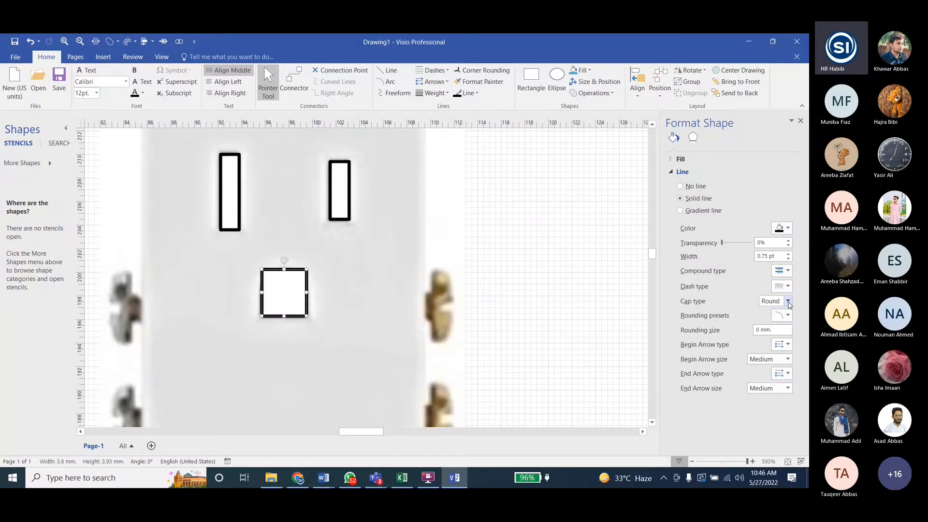
click(783, 317)
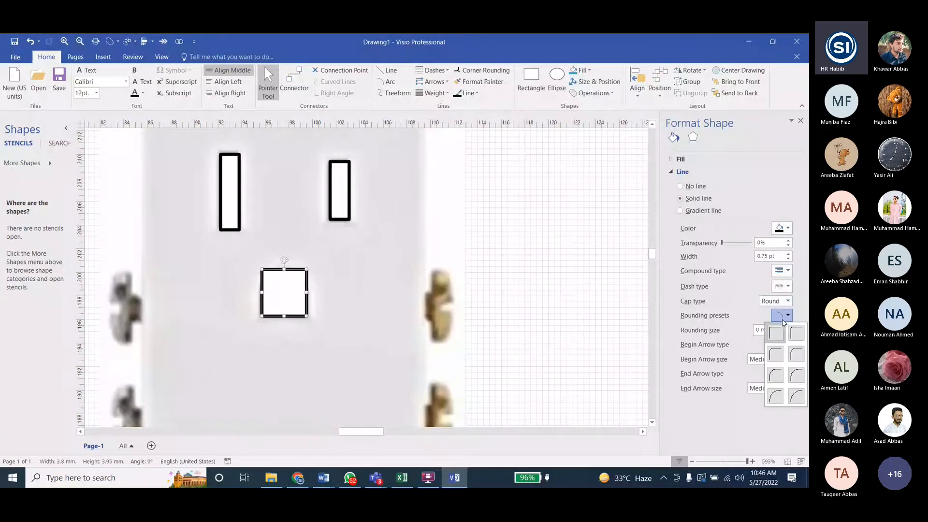
click(775, 355)
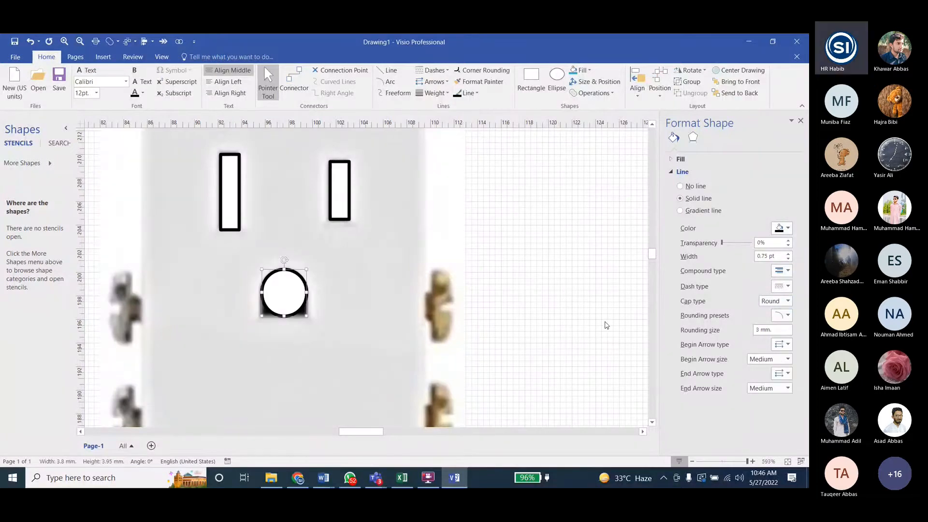
key(ctrl+z)
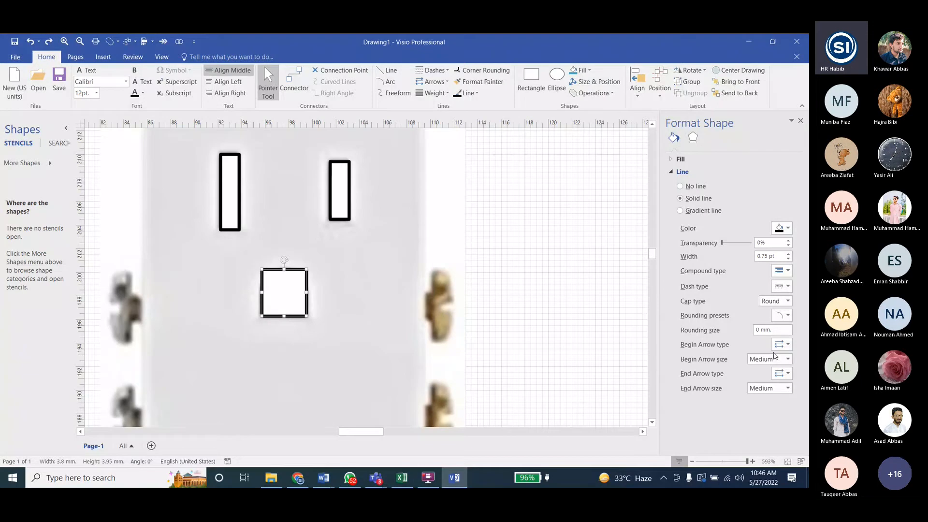
click(513, 266)
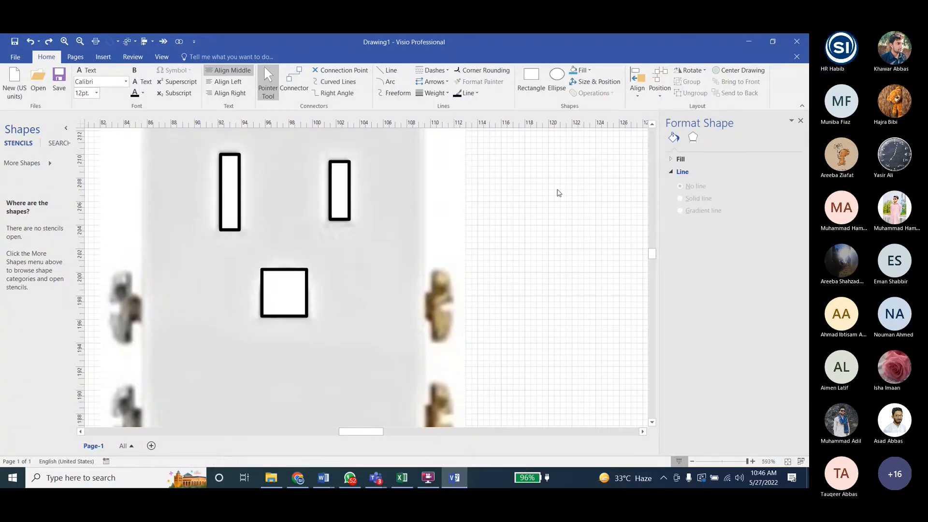
- Lower the ground-hole rectangle's top edge so it is about 2.7 mm high, and duplicate the rectangle
click(284, 269)
mouse_move(284, 268)
mouse_down()
mouse_move(283, 298)
mouse_move(283, 285)
mouse_up()
key(ctrl+d)
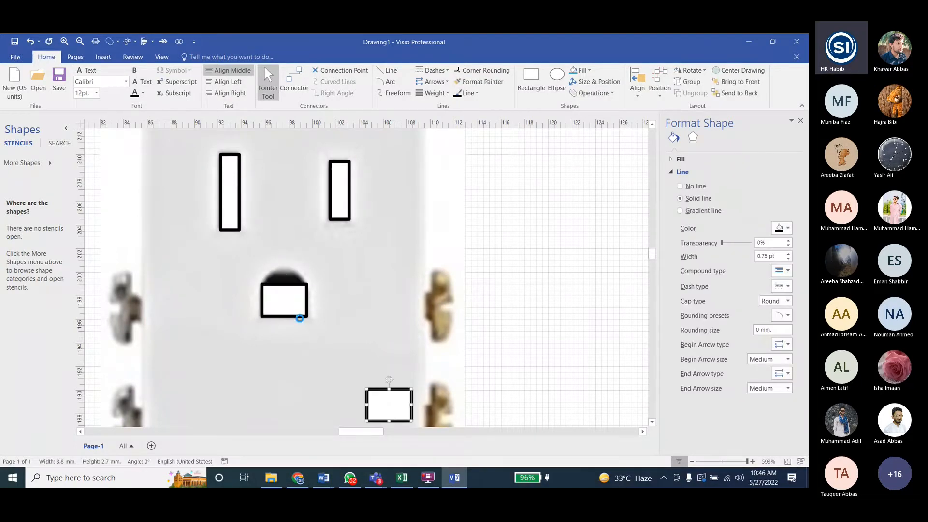
- Try to form the ground hole's top by fitting the duplicate rectangle at about 1.3 mm high with a 5 mm rounding preset, and remove it
drag(382, 398, 284, 268)
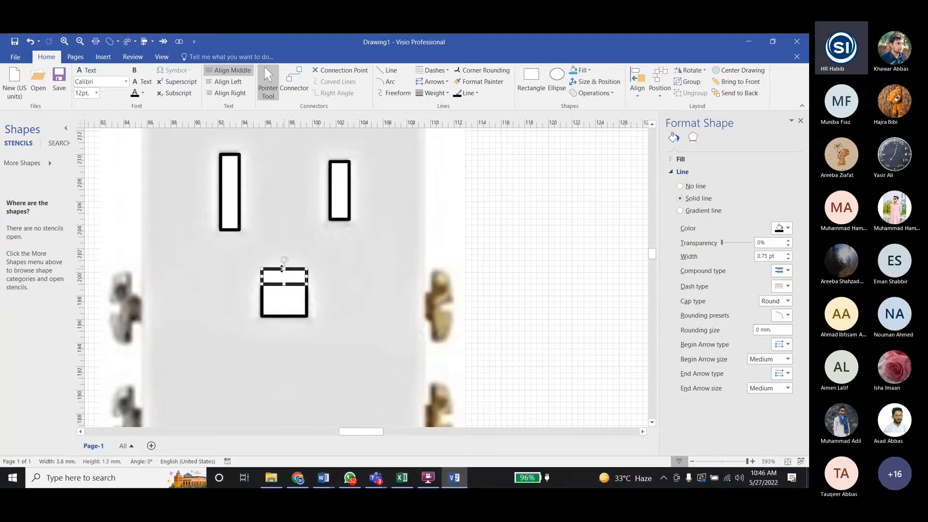
click(787, 315)
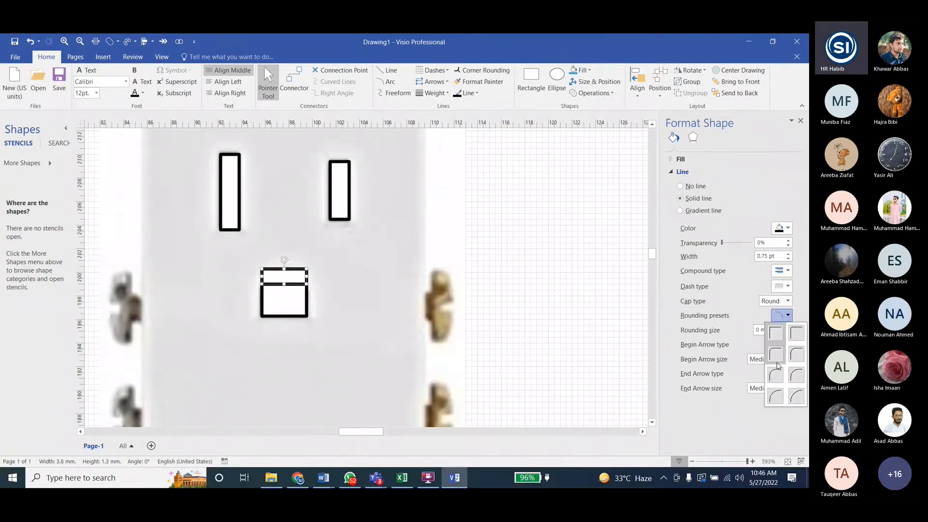
click(776, 360)
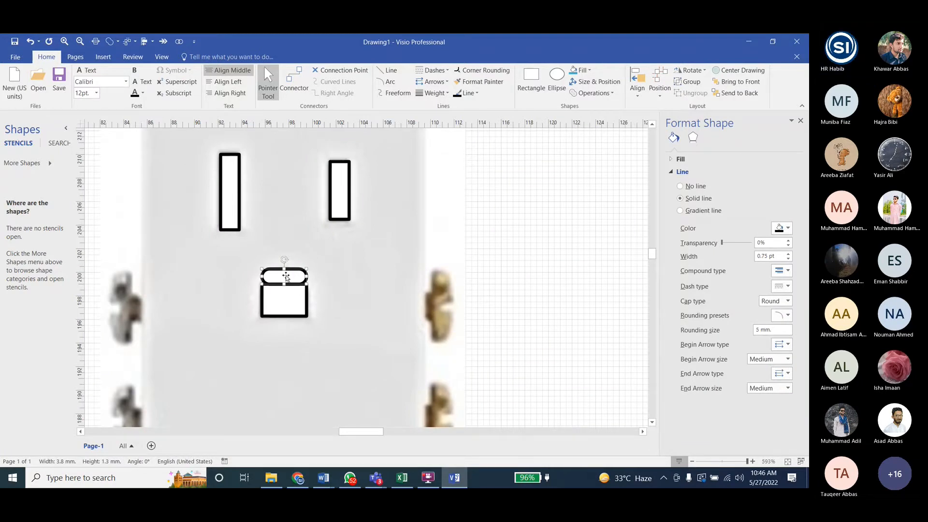
click(776, 316)
click(776, 395)
click(298, 273)
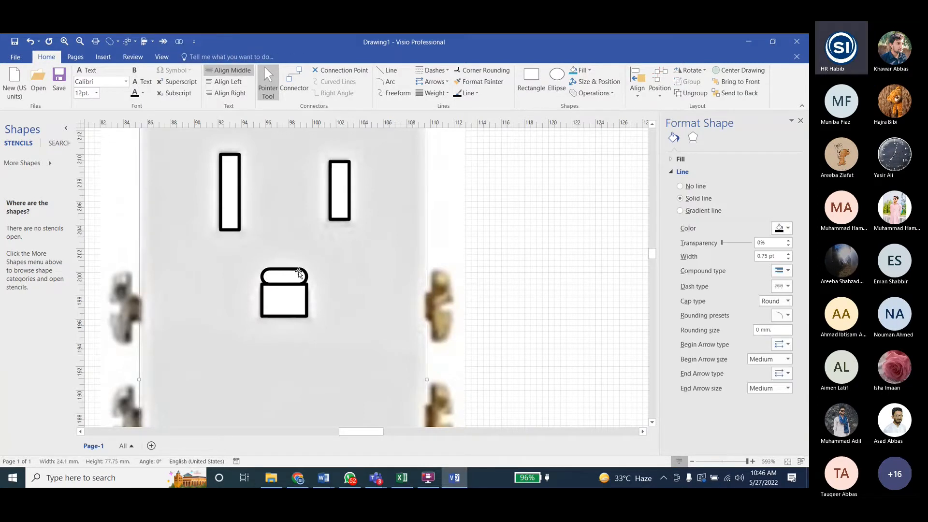
click(520, 264)
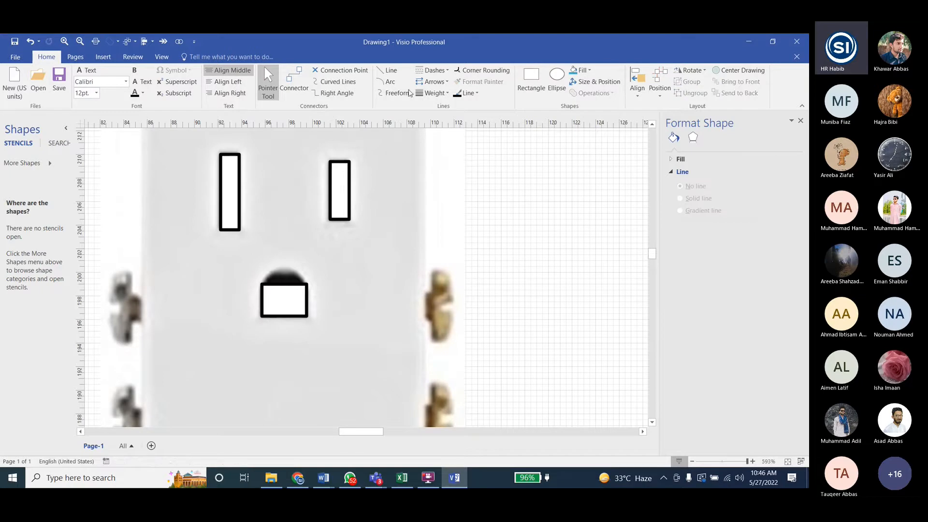
- Draw an ellipse over the upper part of the ground hole and fit it to the rectangle's width, about 3.8 by 3.4 mm
click(557, 79)
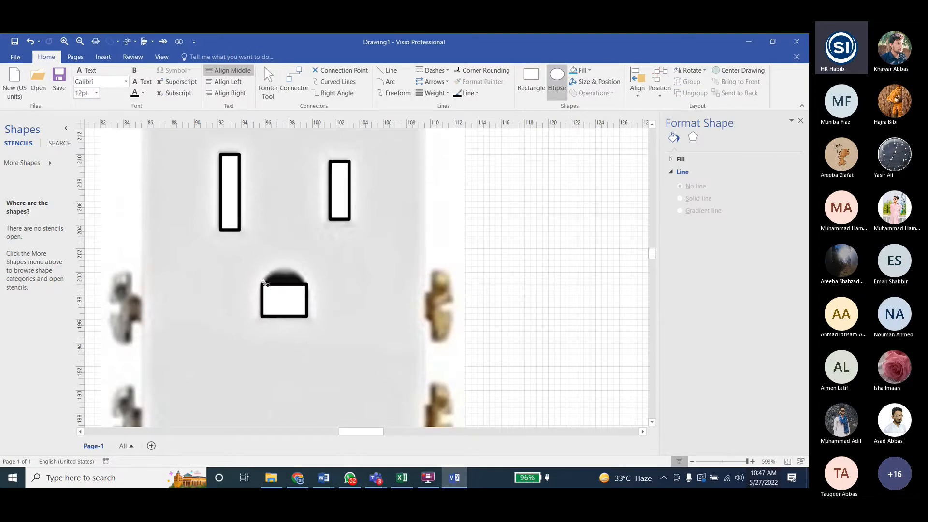
drag(263, 283, 299, 259)
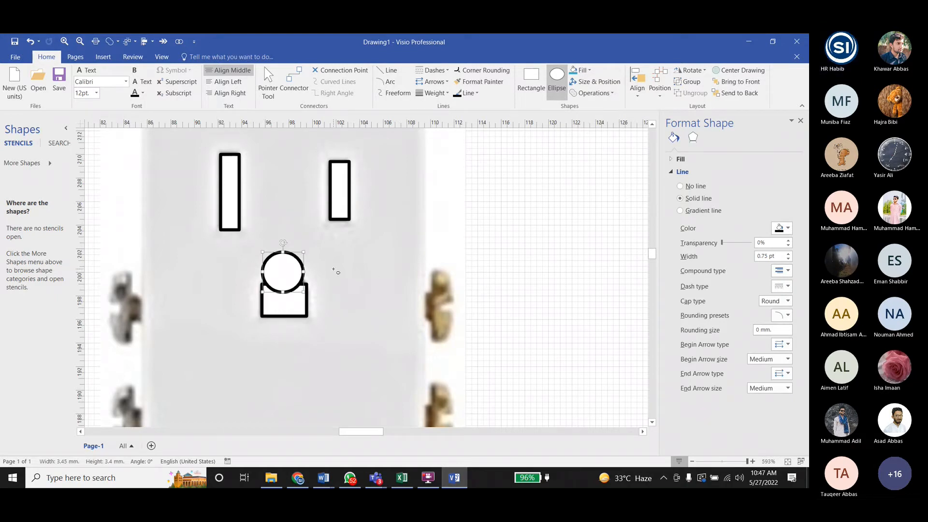
key(ctrl+z)
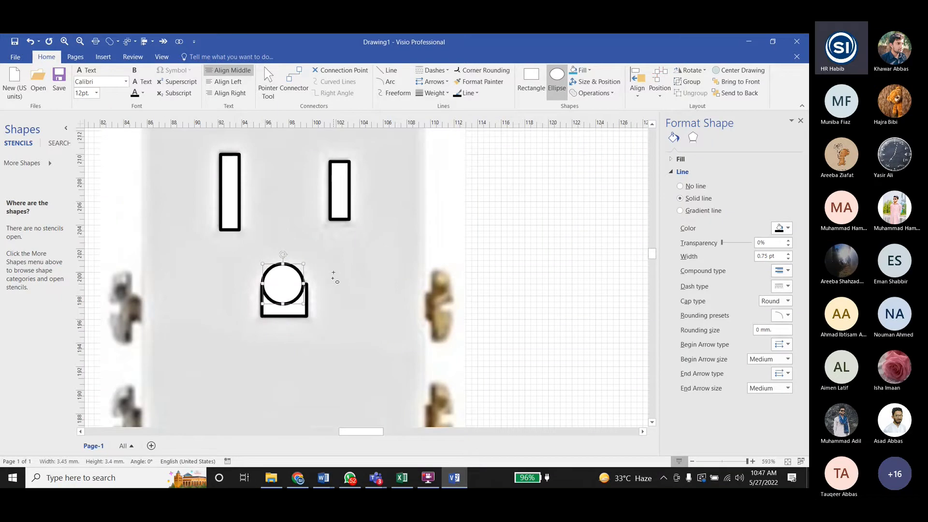
key(ctrl+z)
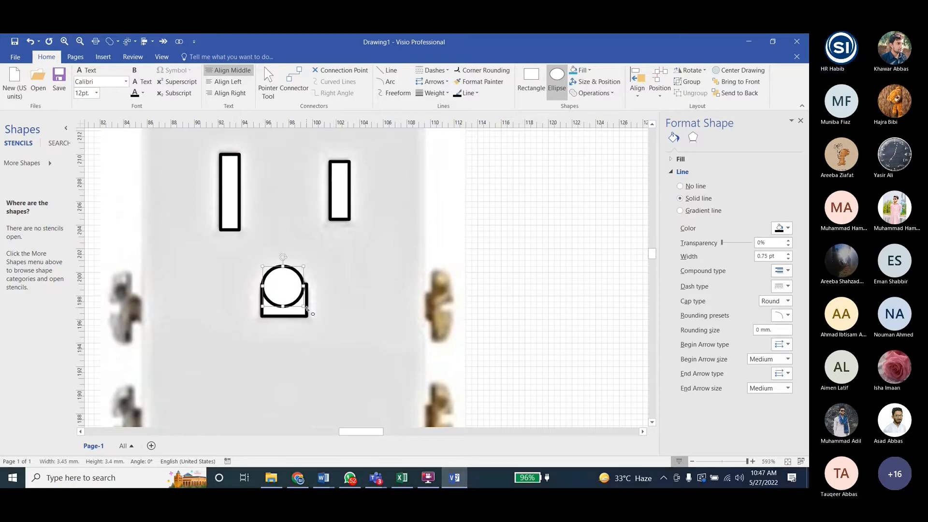
drag(303, 284, 306, 286)
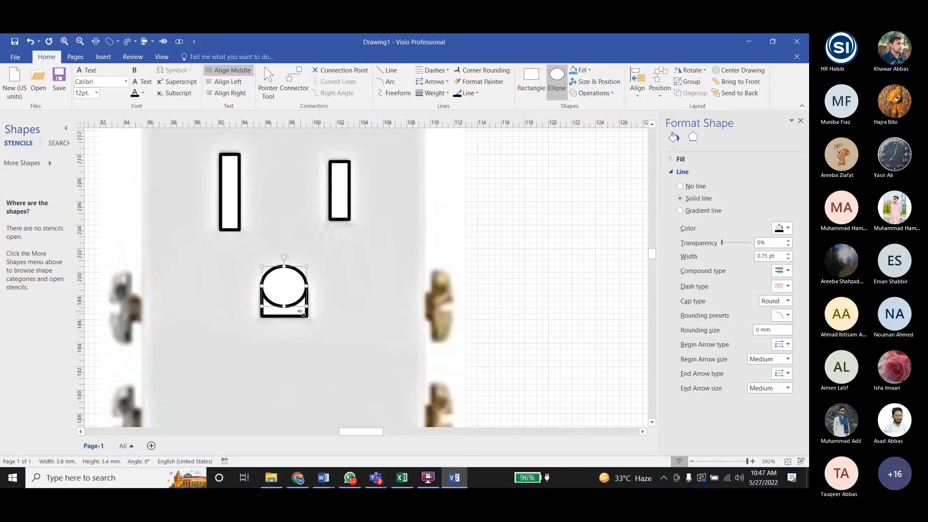
- Nudge the ellipse up slightly to match the ground hole's rounded top, and clear the selection
ctrl+scroll(300, 312, up, 5)
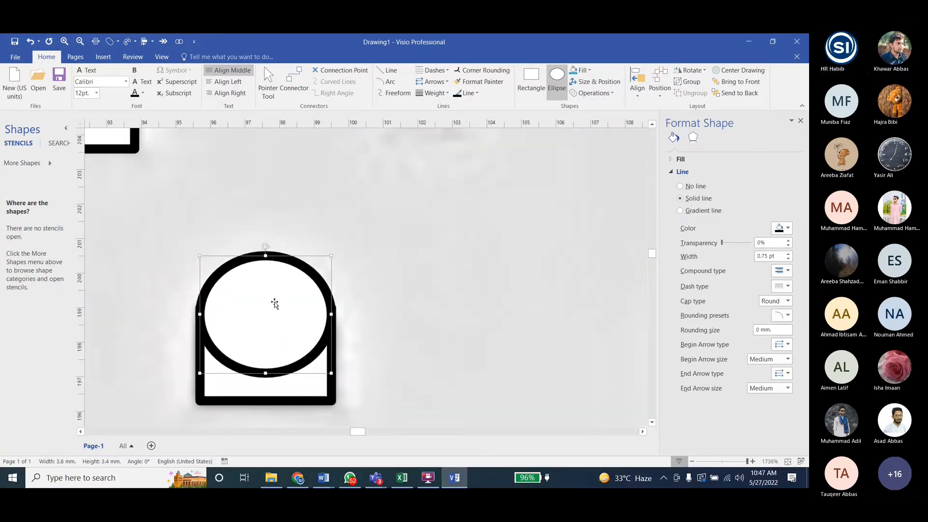
key(Up)
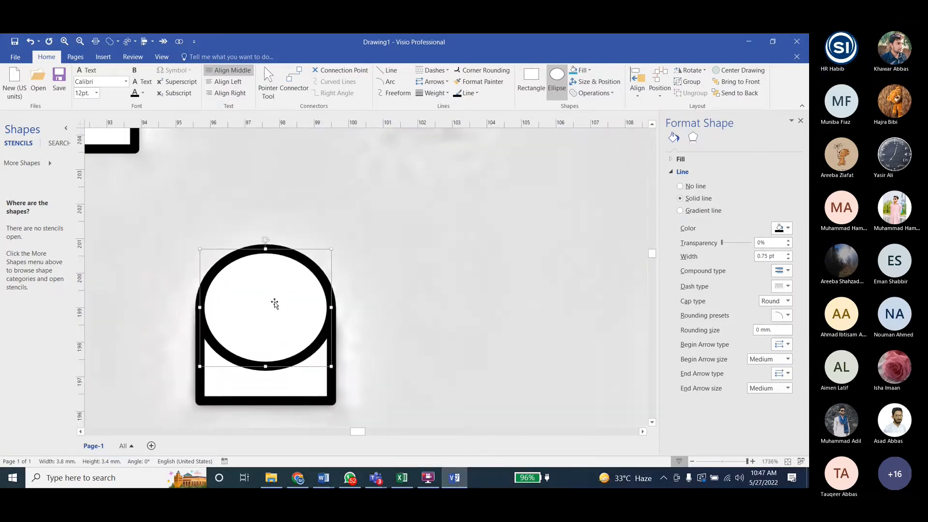
key(Up)
key(Down)
key(Down)
key(Up)
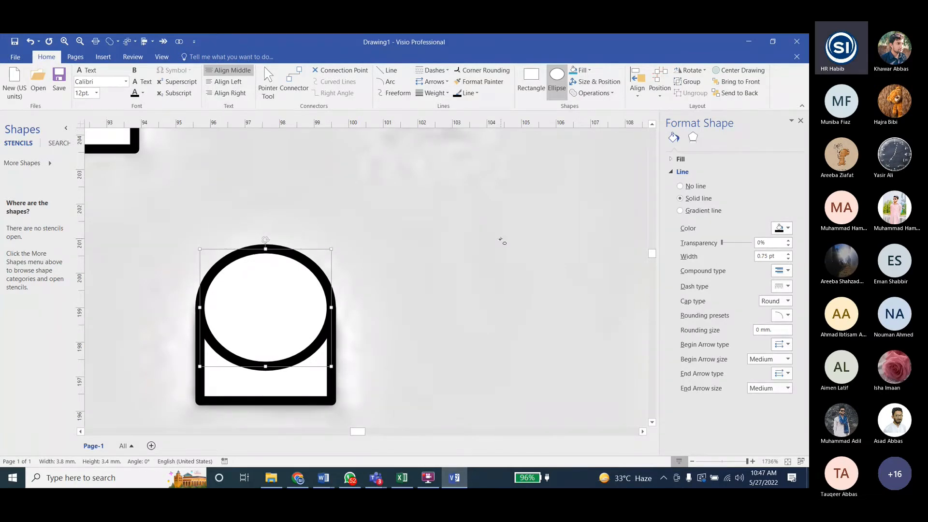
click(351, 244)
- Try fragmenting the ellipse and ground-hole rectangle, delete the lowest fragment, and undo the deletion
ctrl+scroll(351, 244, down, 5)
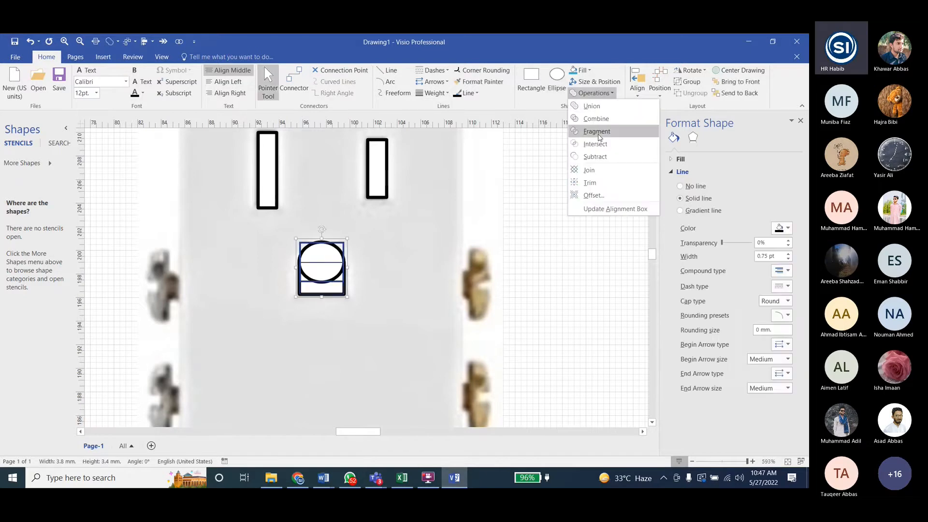
click(598, 133)
click(325, 277)
click(325, 282)
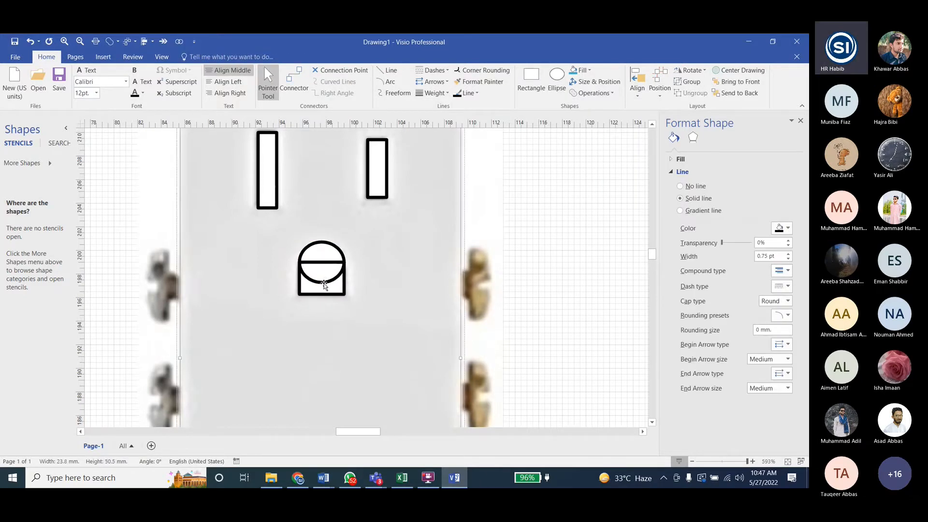
click(316, 283)
key(Delete)
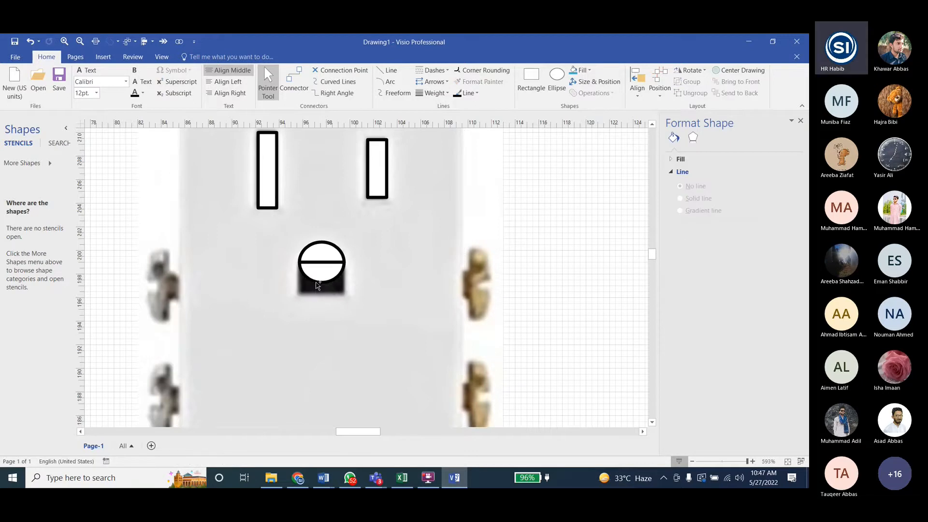
key(ctrl+z)
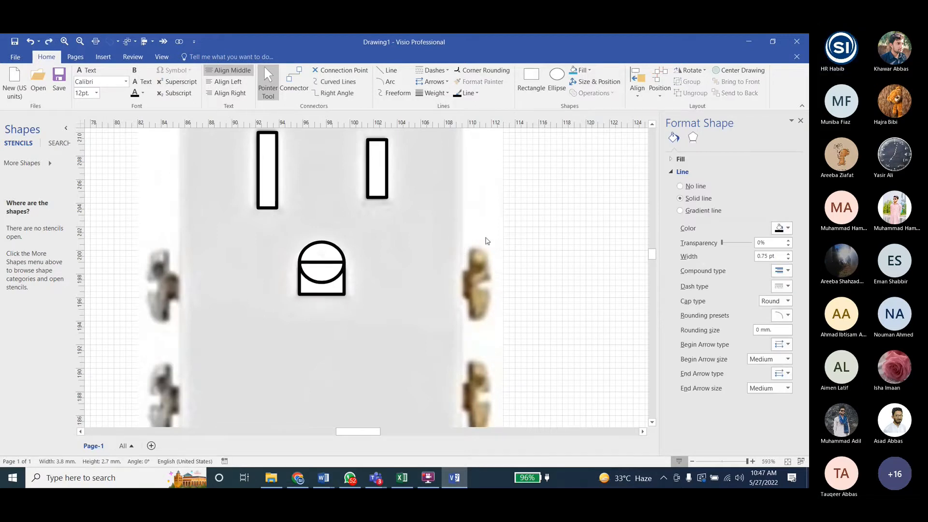
- Try deleting the top fragment and the middle fragment of the ground hole, undo each deletion, and clear the selection
click(320, 262)
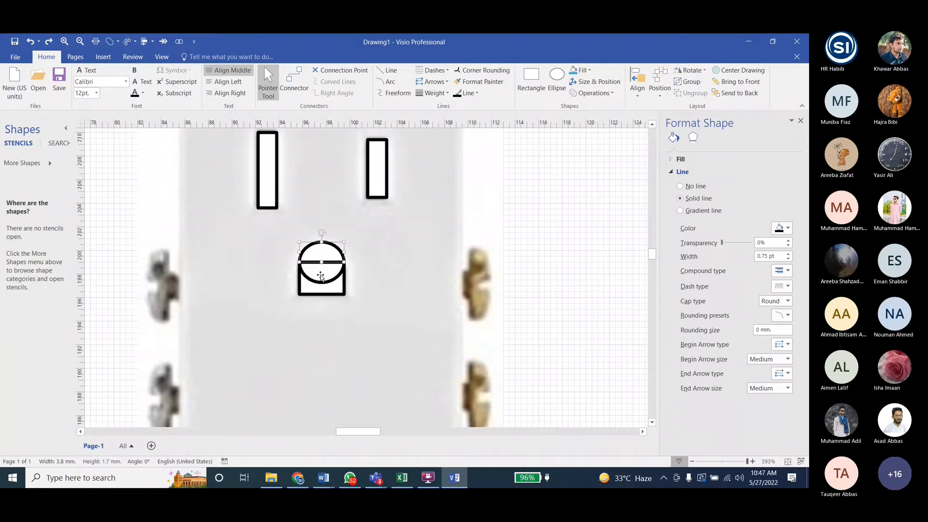
key(Delete)
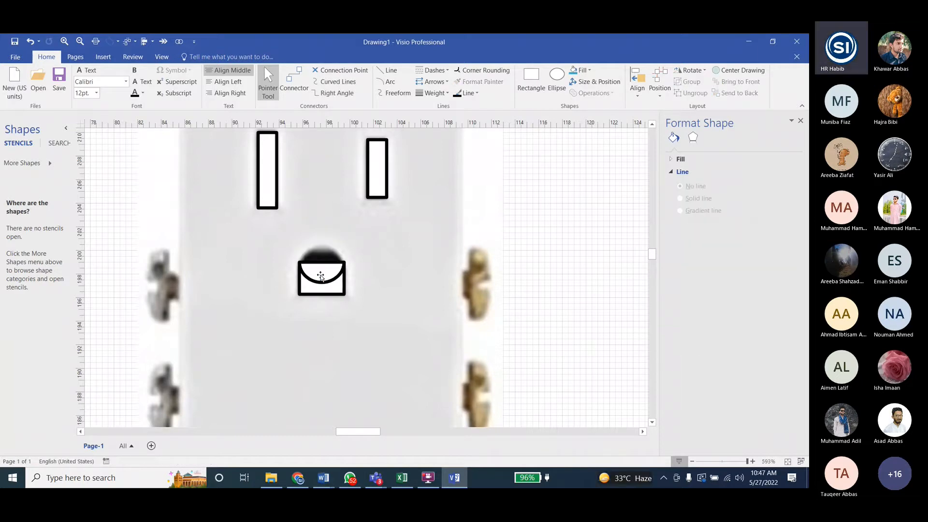
key(ctrl+z)
key(Delete)
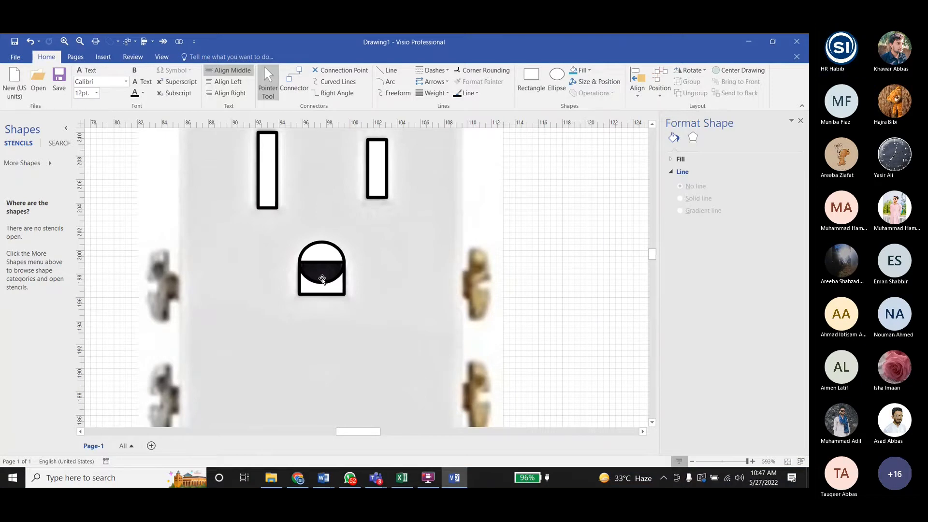
key(ctrl+z)
click(535, 268)
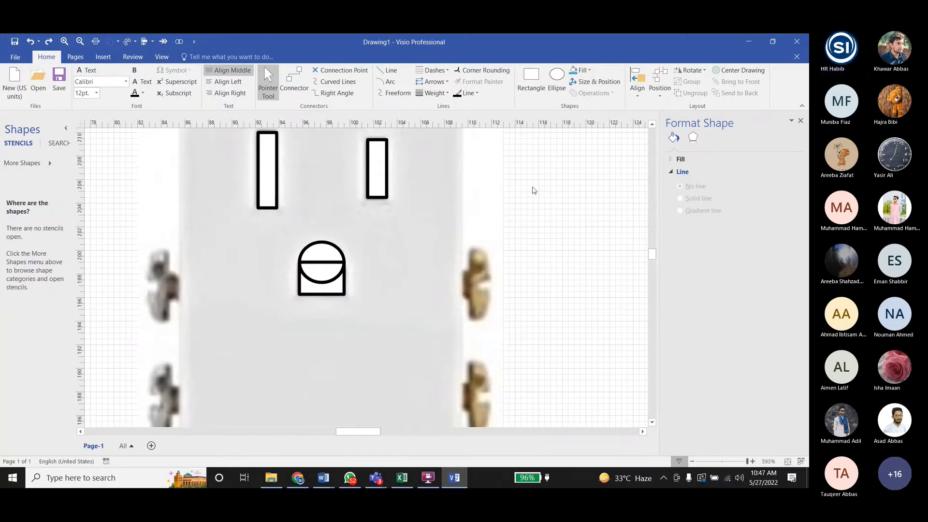
- Try a Union of all the ground-hole fragments, and undo both the union and the fragmenting
click(320, 264)
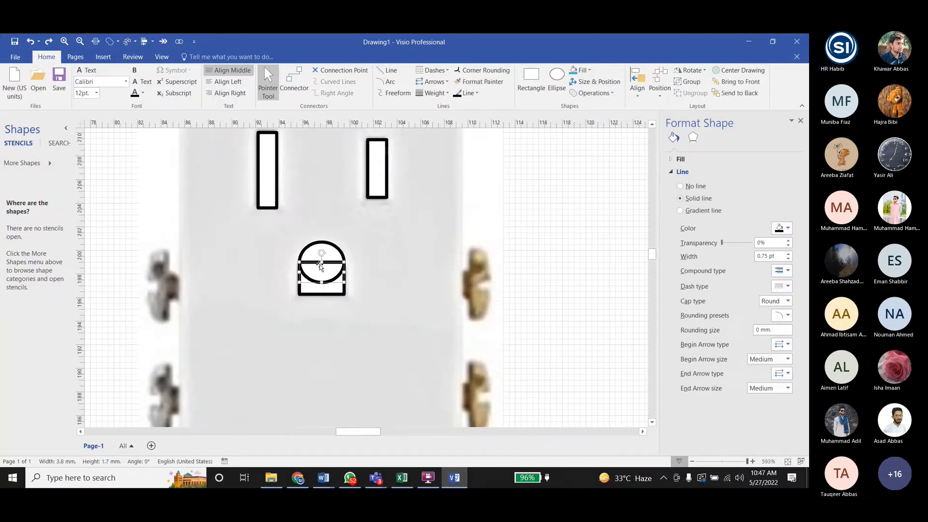
click(408, 276)
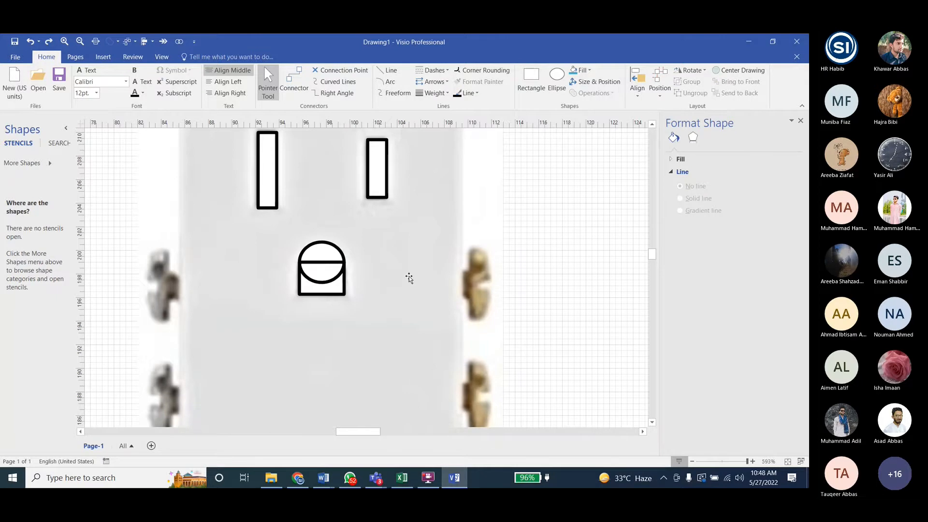
drag(523, 230, 255, 321)
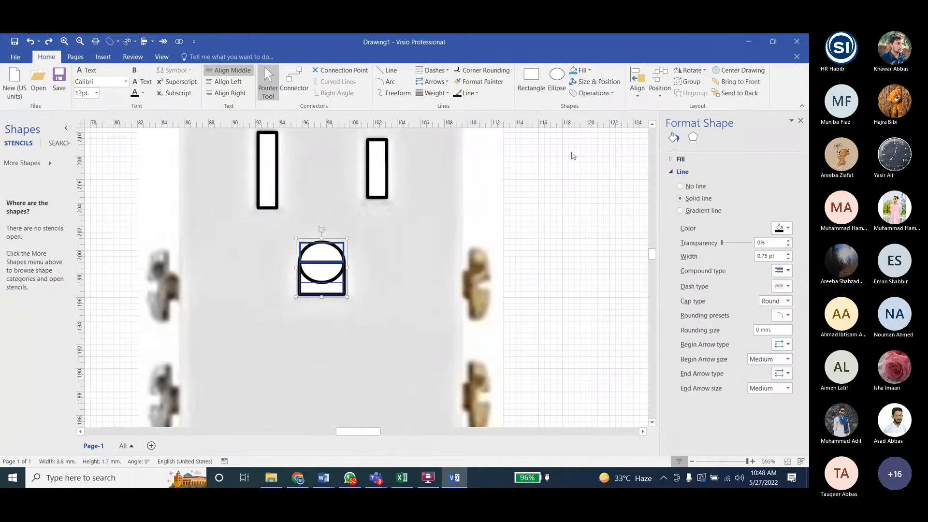
click(608, 93)
click(598, 103)
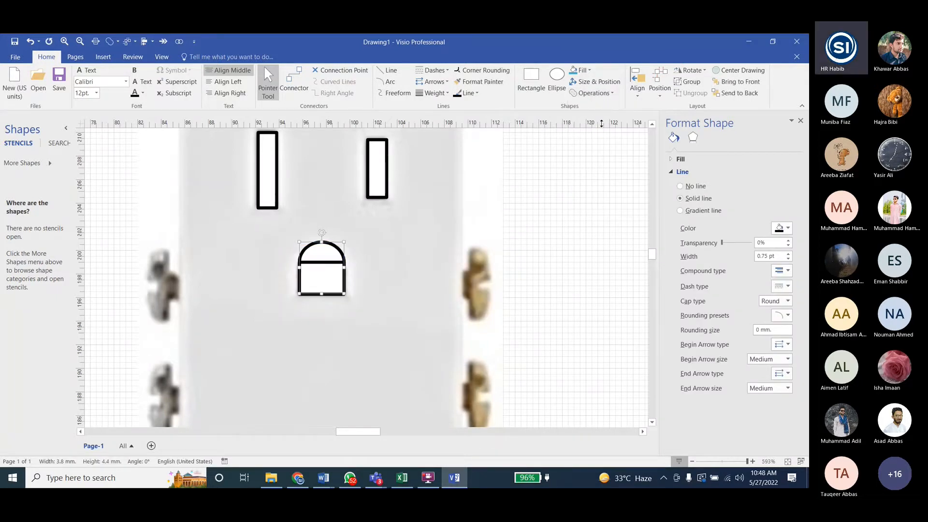
key(ctrl+z)
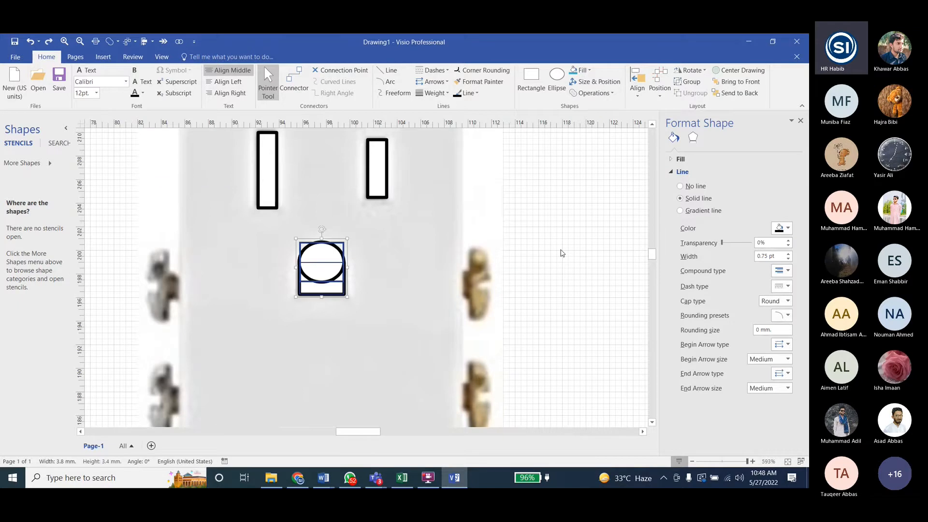
key(ctrl+z)
- Nudge the ellipse slightly into alignment with the ground-hole rectangle and clear the selection
ctrl+scroll(369, 266, down, 3)
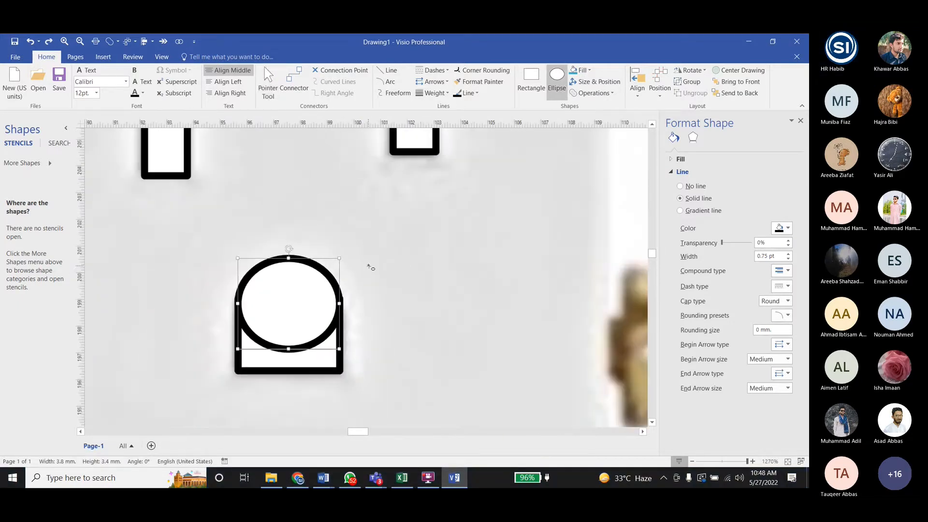
key(Up)
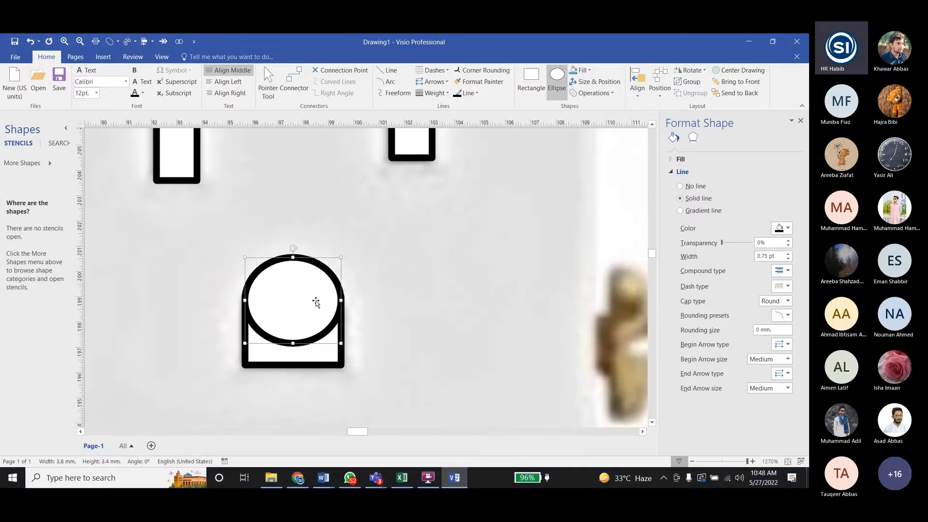
key(Escape)
ctrl+scroll(332, 279, down, 3)
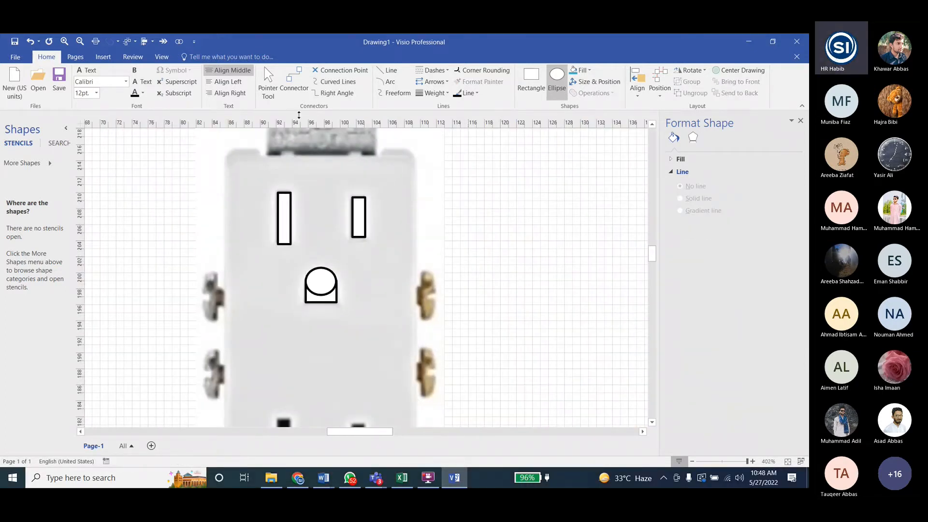
- Unite the ellipse and rectangle into a single round-topped ground-hole shape, about 3.8 by 4.3 mm, and clear the selection
key(ctrl+1)
drag(467, 257, 271, 326)
click(593, 93)
click(602, 108)
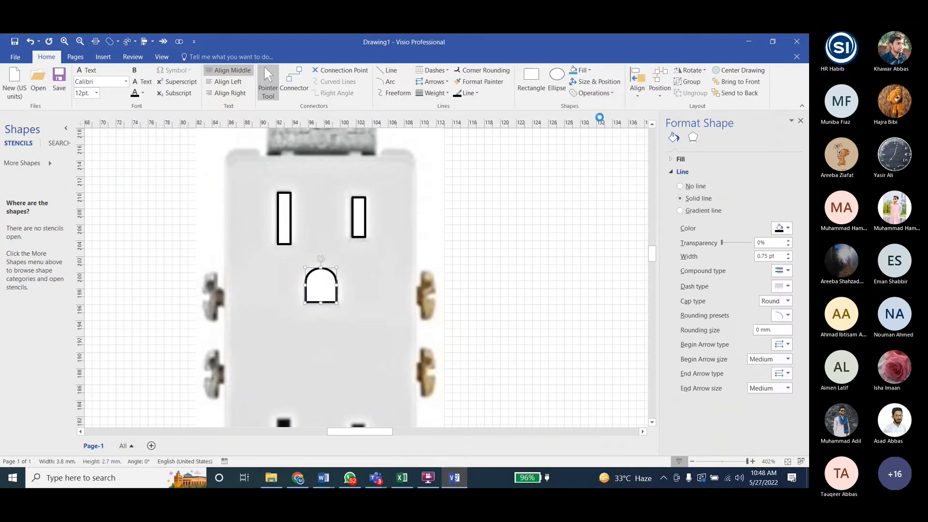
click(518, 252)
- Select the two upper slots and the round-topped ground hole
ctrl+scroll(323, 298, down, 5)
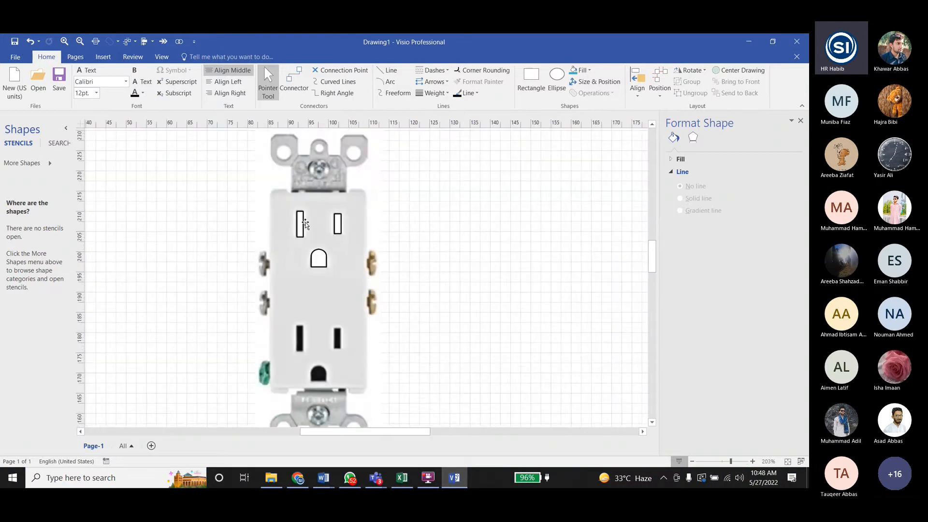
click(300, 224)
ctrl+click(340, 222)
ctrl+click(320, 261)
- Switch to the Lab5 Visio Tasks document in Word and read the instructions for the receptacle holes and the task that follows
click(455, 478)
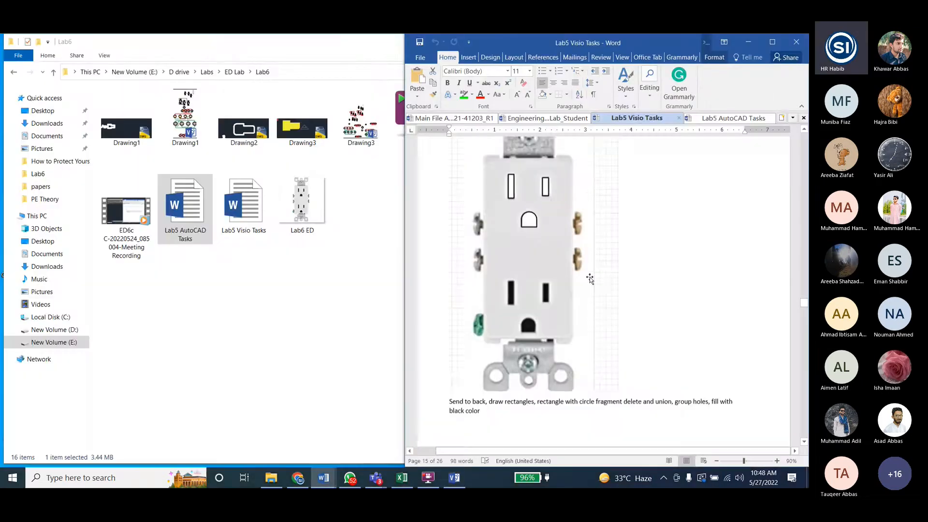
scroll(589, 279, down, 5)
scroll(590, 278, up, 2)
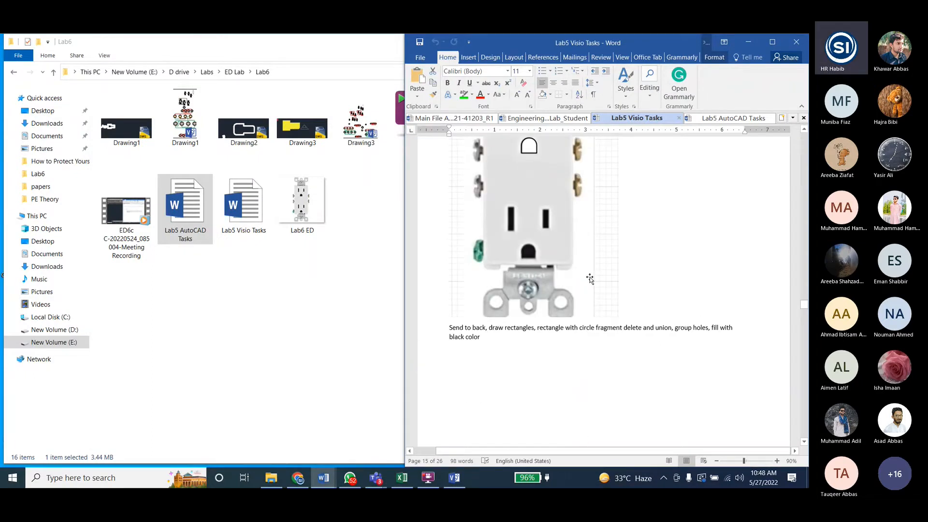
scroll(609, 285, down, 5)
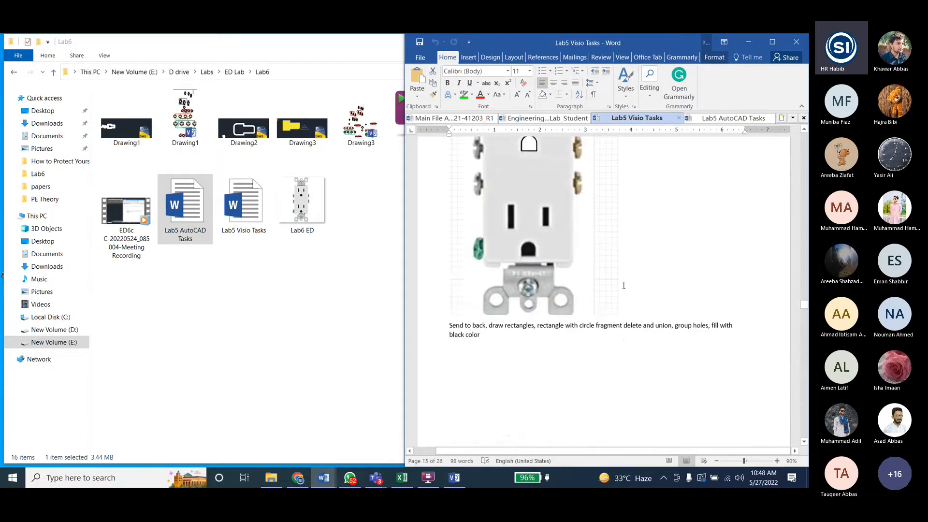
scroll(614, 293, down, 5)
scroll(614, 293, up, 9)
scroll(584, 300, down, 10)
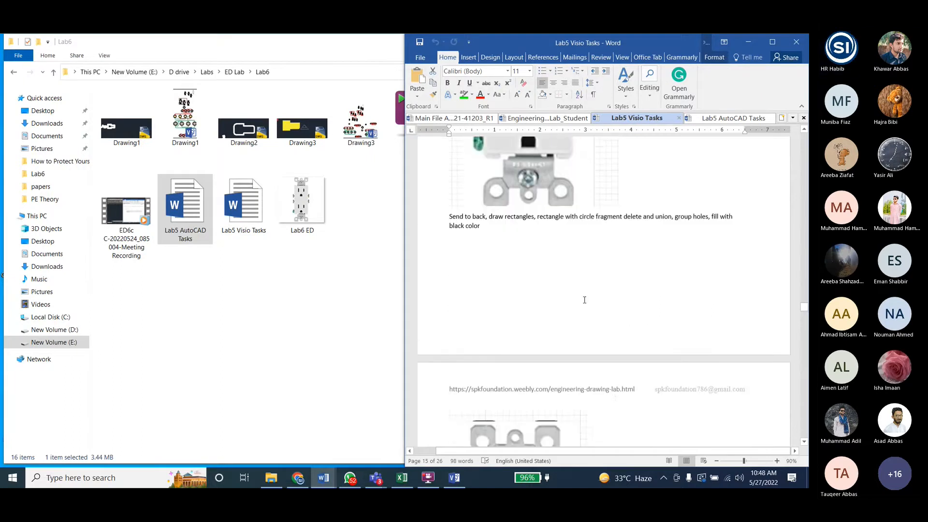
- Switch back to Visio, group the two upper slots with the round-topped ground hole, and fill the group black
click(455, 477)
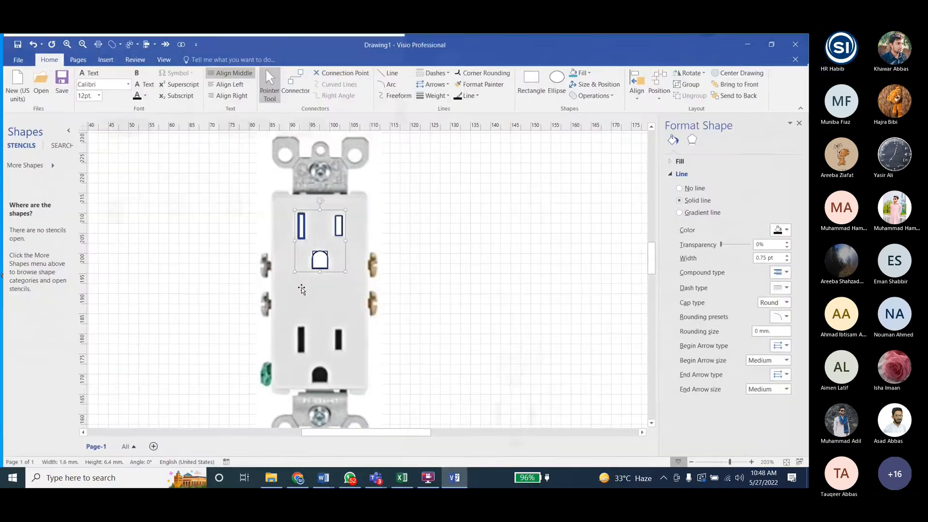
click(691, 81)
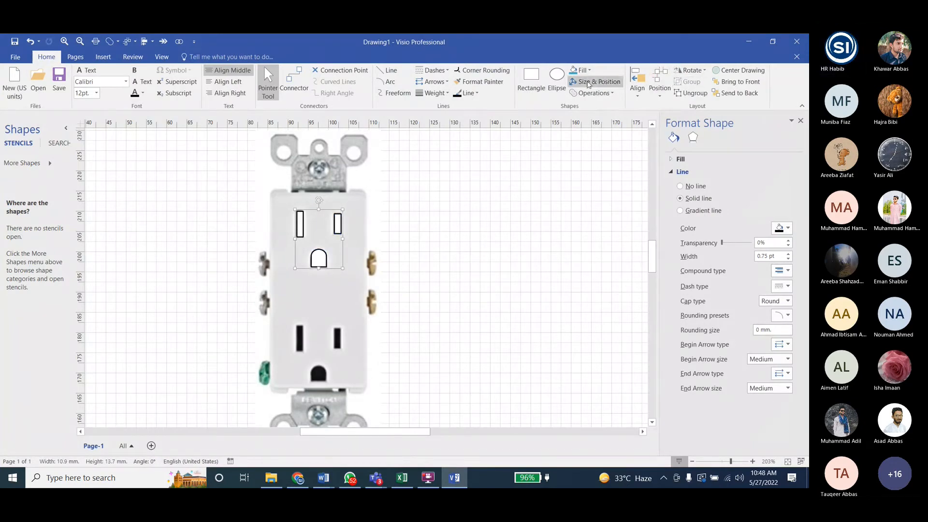
click(581, 74)
click(582, 104)
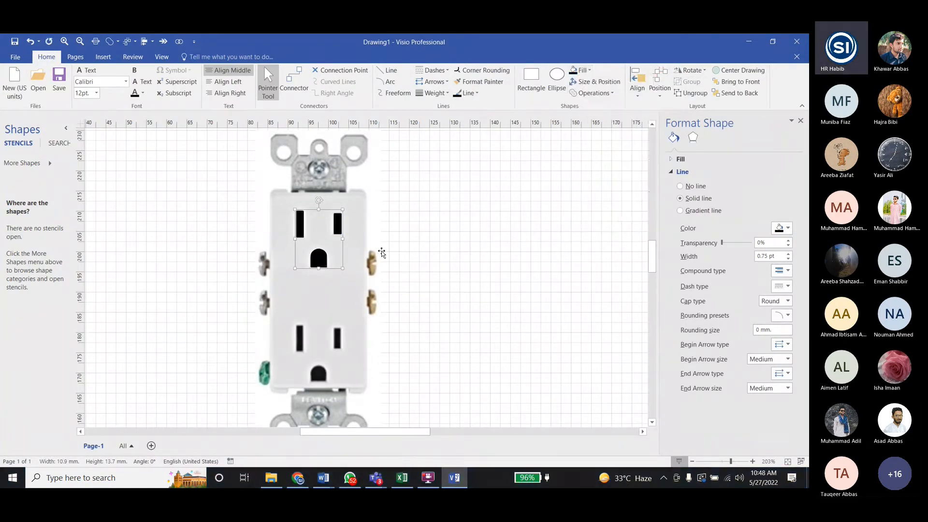
- Duplicate the black hole group, place the copy over the lower openings of the receptacle picture, and nudge it slightly upward into alignment
key(ctrl+d)
drag(379, 262, 364, 293)
key(ctrl+z)
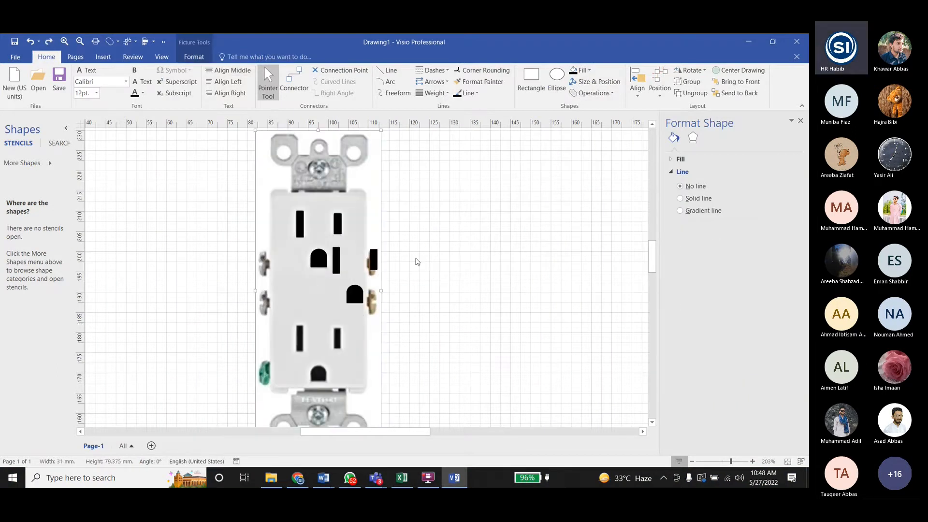
drag(374, 261, 336, 340)
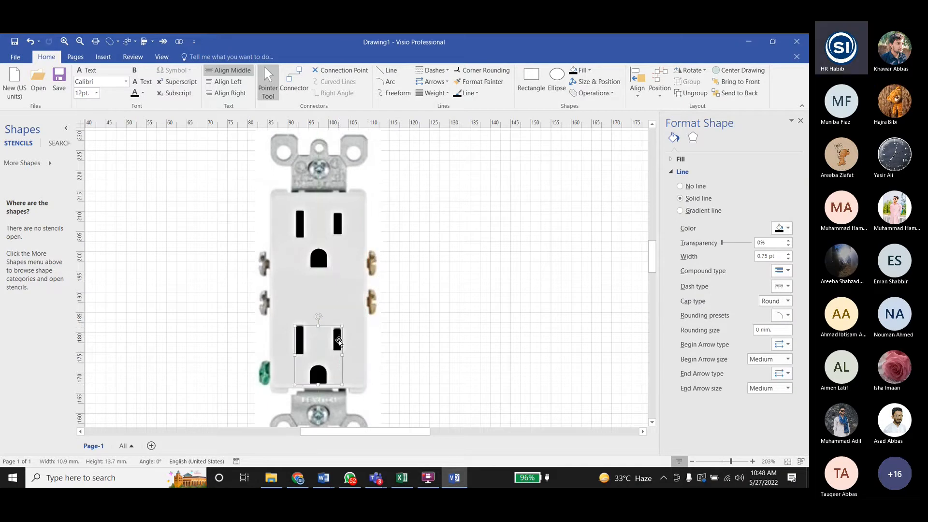
click(473, 385)
click(305, 338)
click(300, 352)
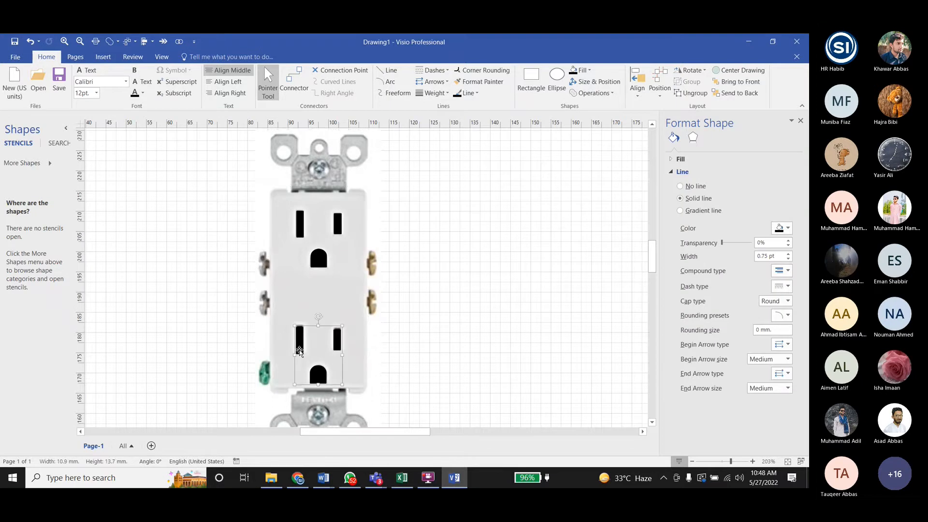
key(ctrl+z)
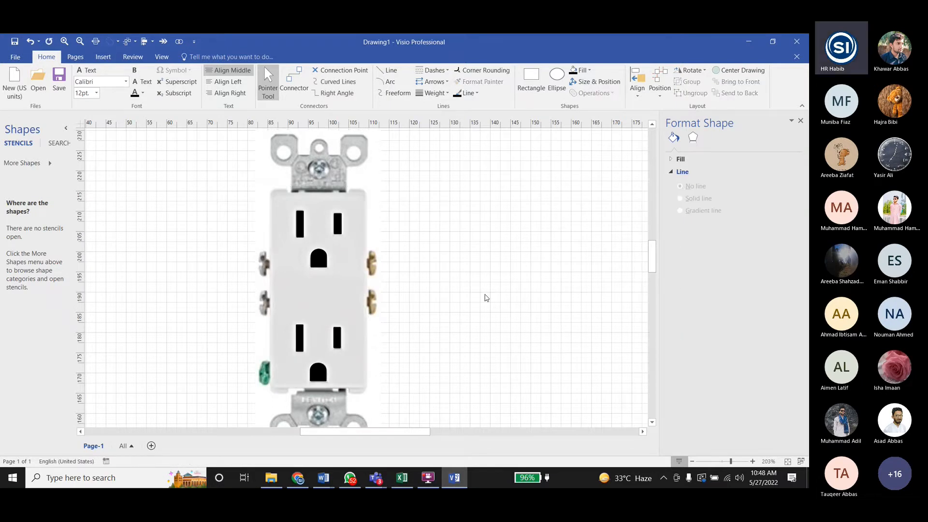
- Read the next receptacle instructions in the Lab5 Visio Tasks document in Word and return to the Visio drawing
ctrl+scroll(428, 228, down, 2)
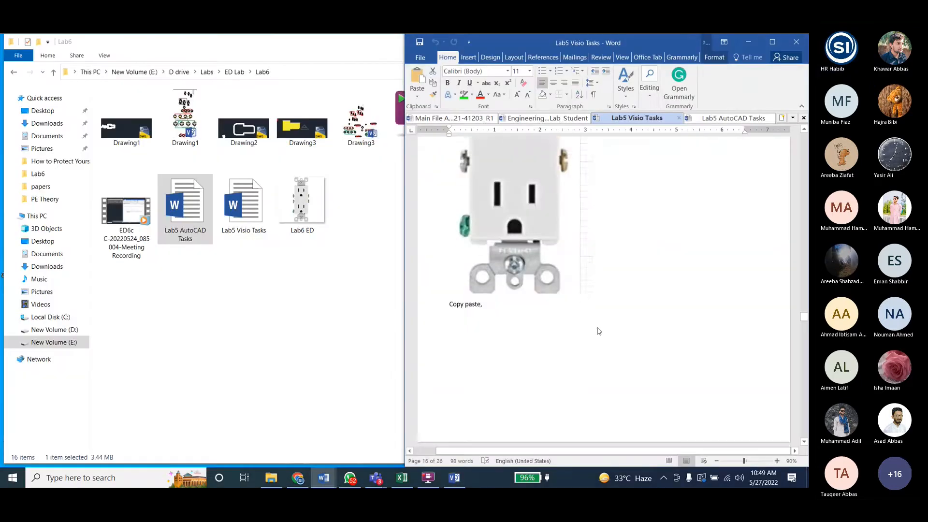
scroll(598, 328, down, 10)
scroll(597, 327, down, 10)
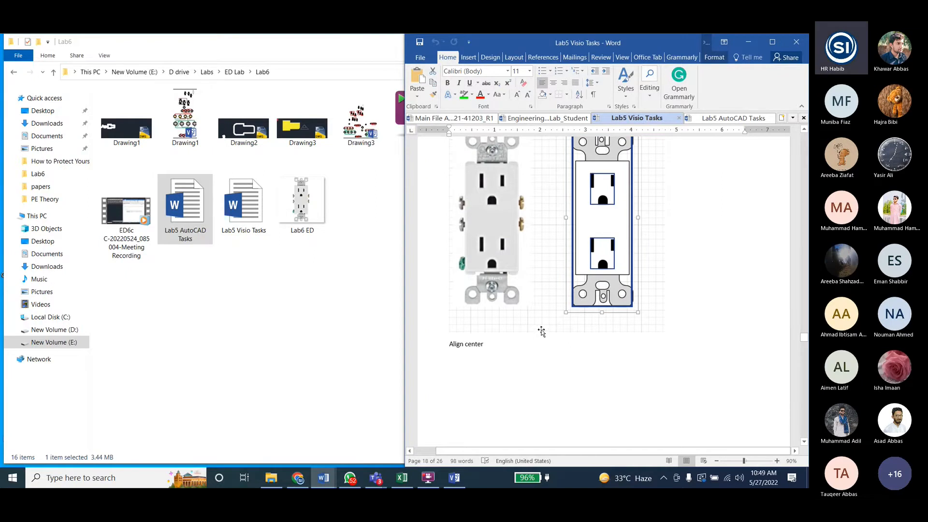
scroll(541, 331, up, 2)
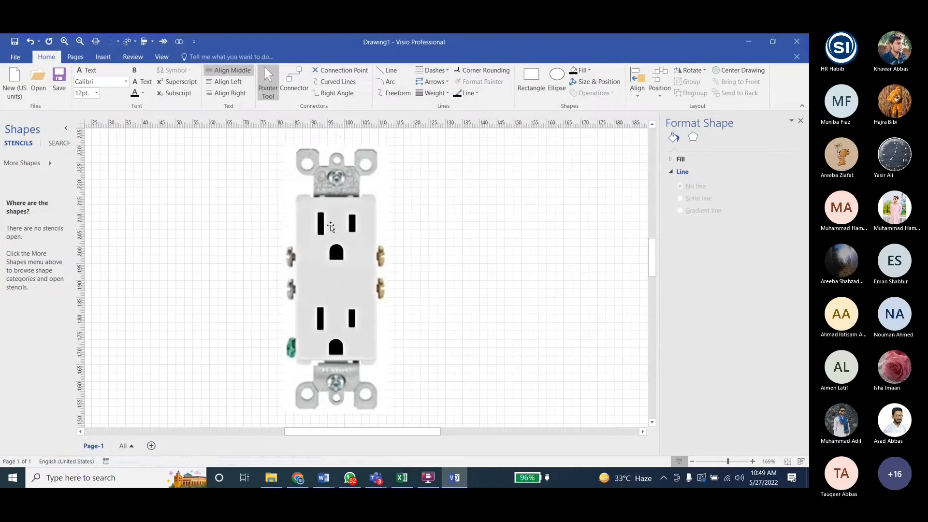
click(454, 477)
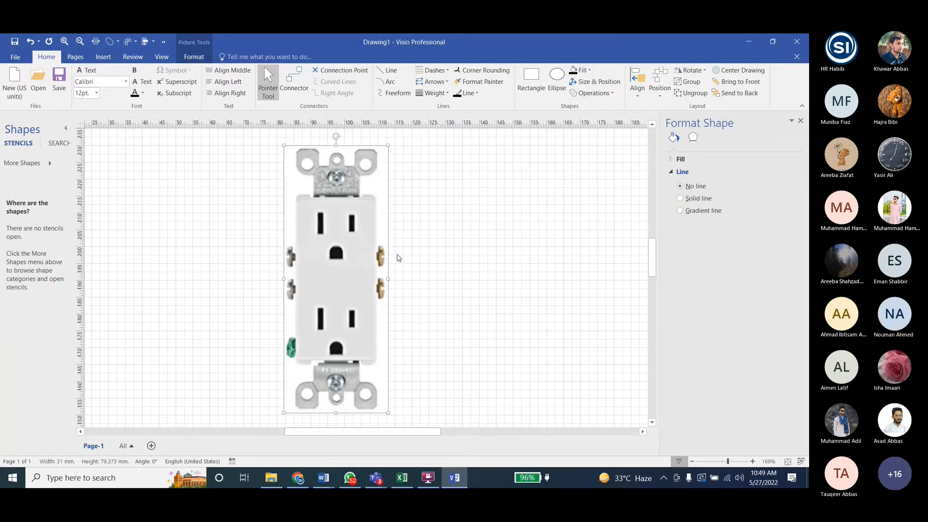
click(323, 253)
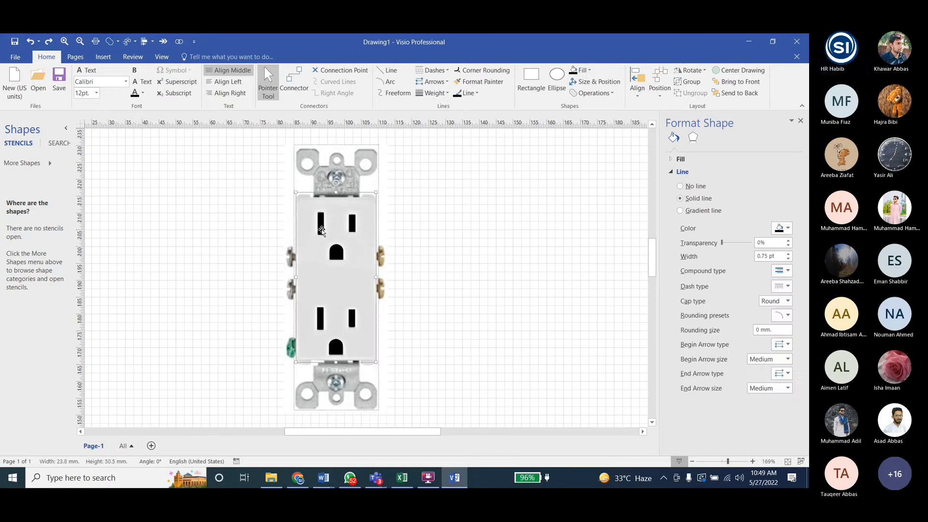
ctrl+click(327, 327)
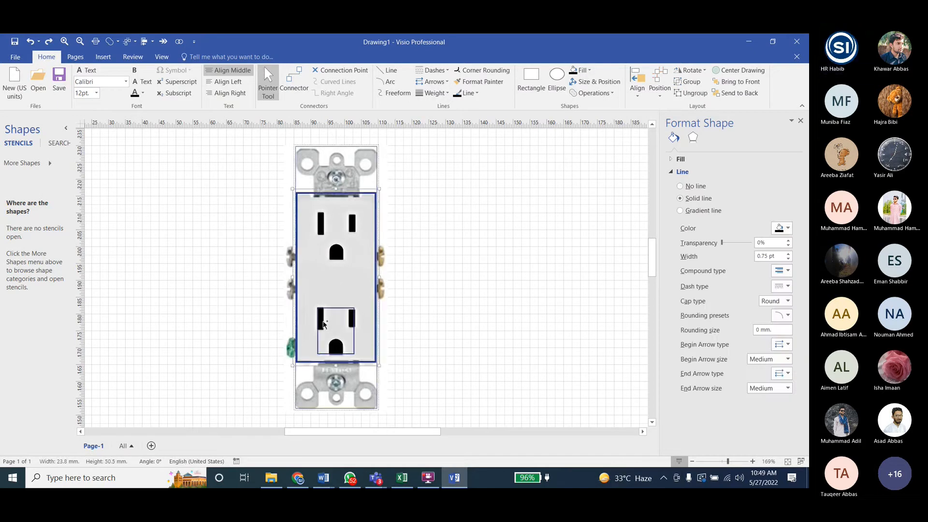
ctrl+click(322, 229)
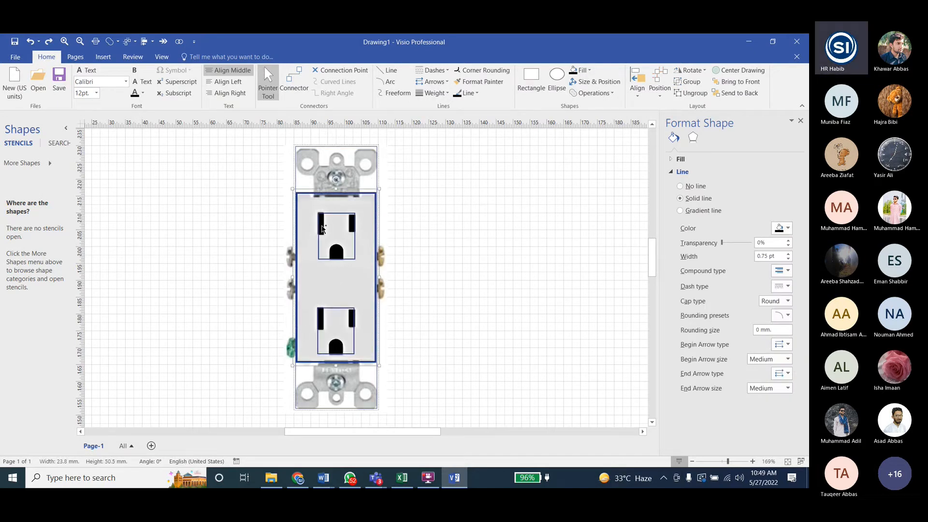
ctrl+click(335, 172)
ctrl+click(331, 390)
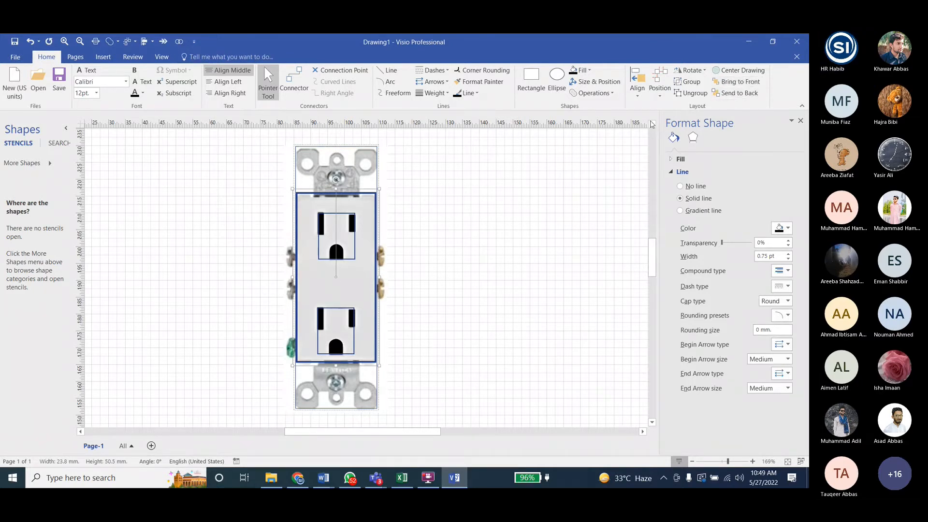
click(506, 273)
- Bring the reference picture to the front and try to reselect the receptacle's body and hole groups
click(359, 235)
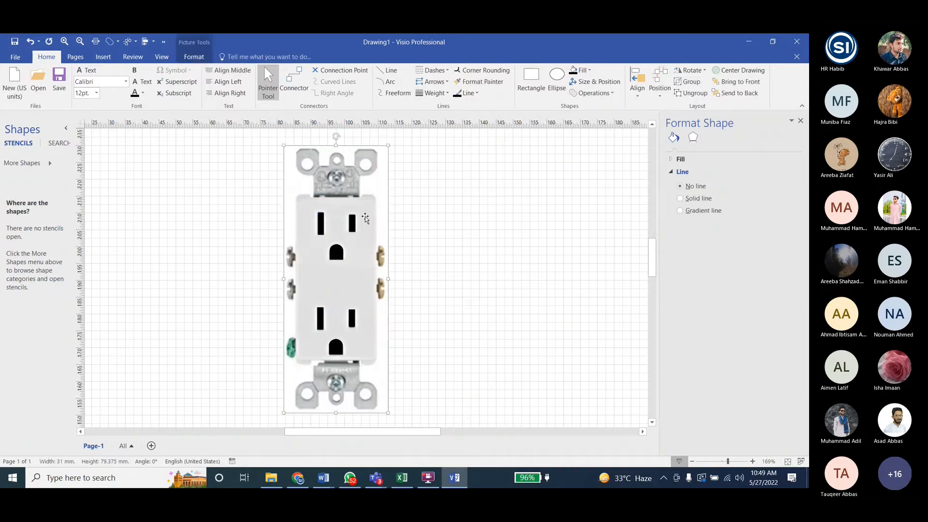
click(737, 83)
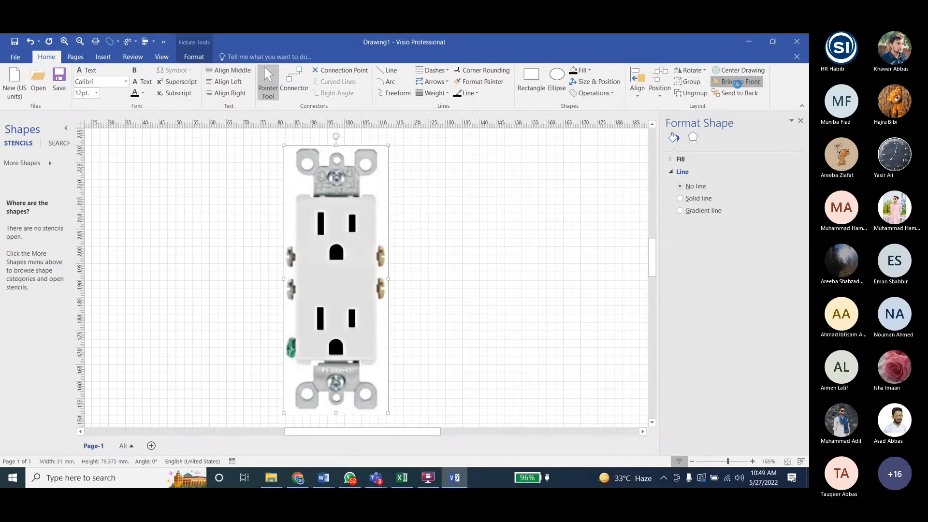
click(345, 231)
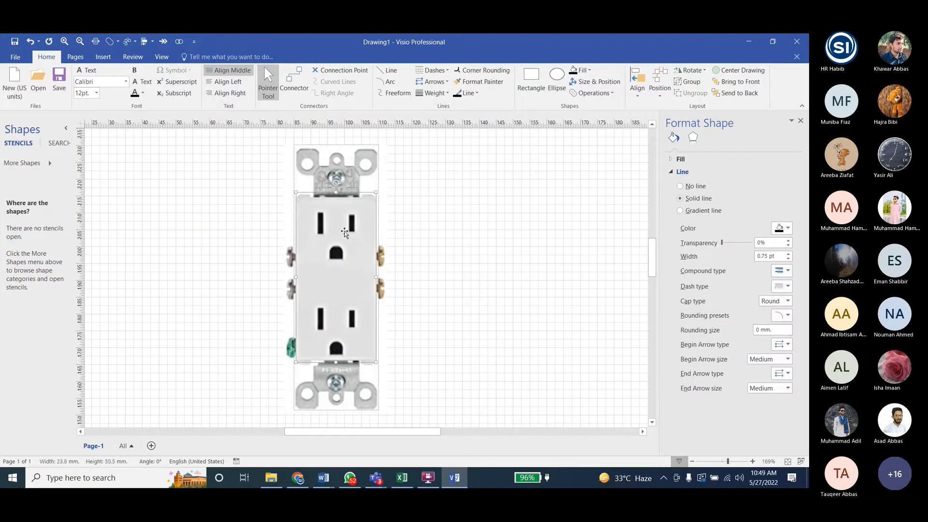
click(348, 230)
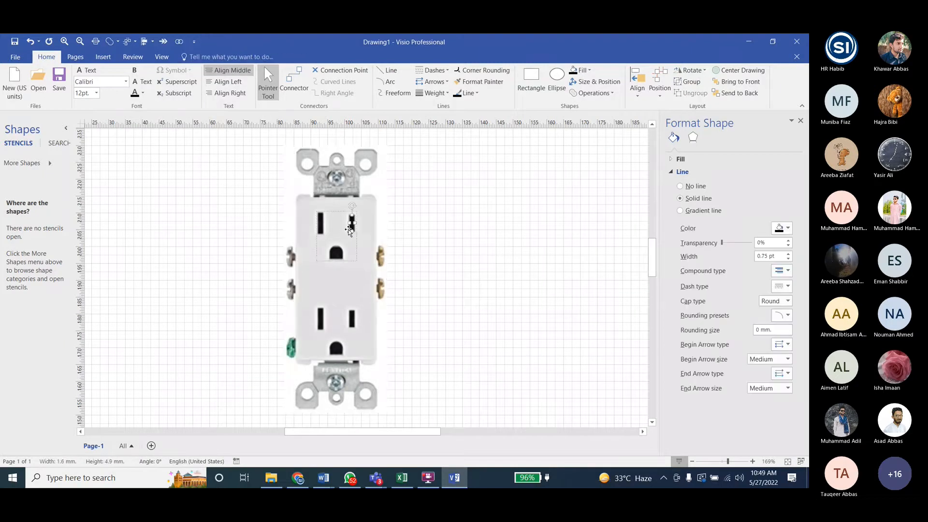
key(Delete)
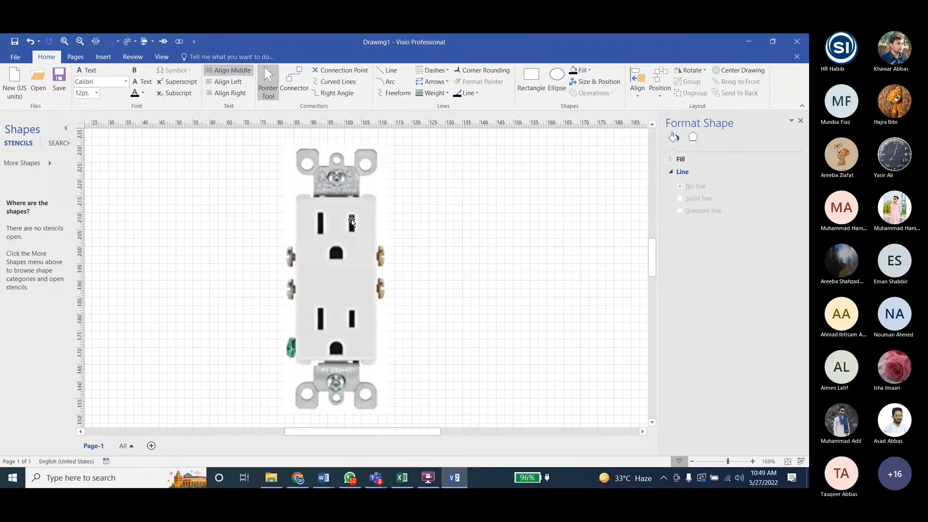
click(351, 221)
ctrl+click(353, 318)
ctrl+click(351, 325)
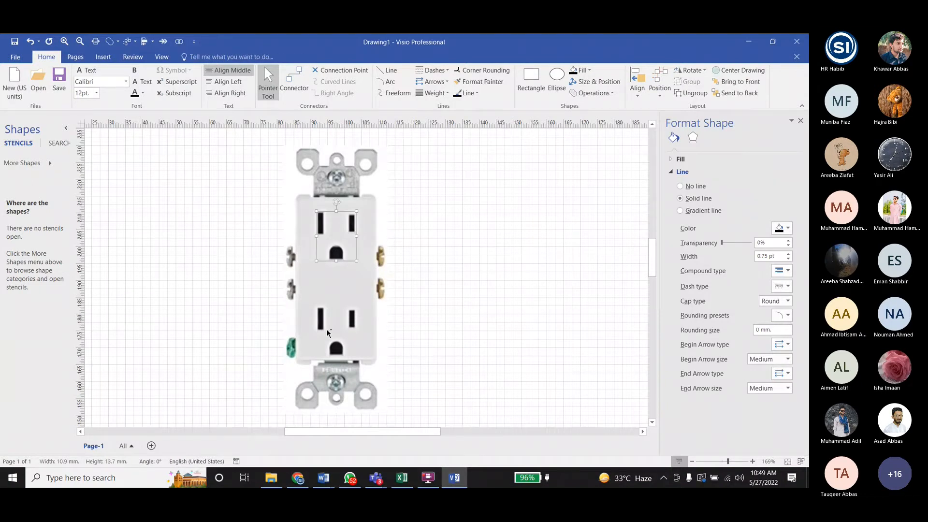
ctrl+click(333, 346)
ctrl+click(334, 346)
ctrl+click(334, 345)
ctrl+click(341, 346)
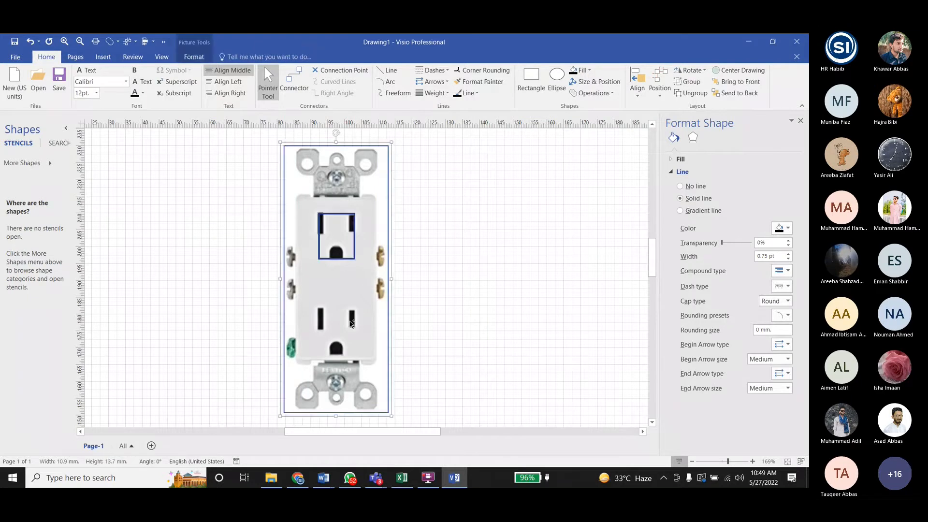
- Send the reference picture to the back, and align the brackets, body and both hole groups on their common vertical center
click(368, 294)
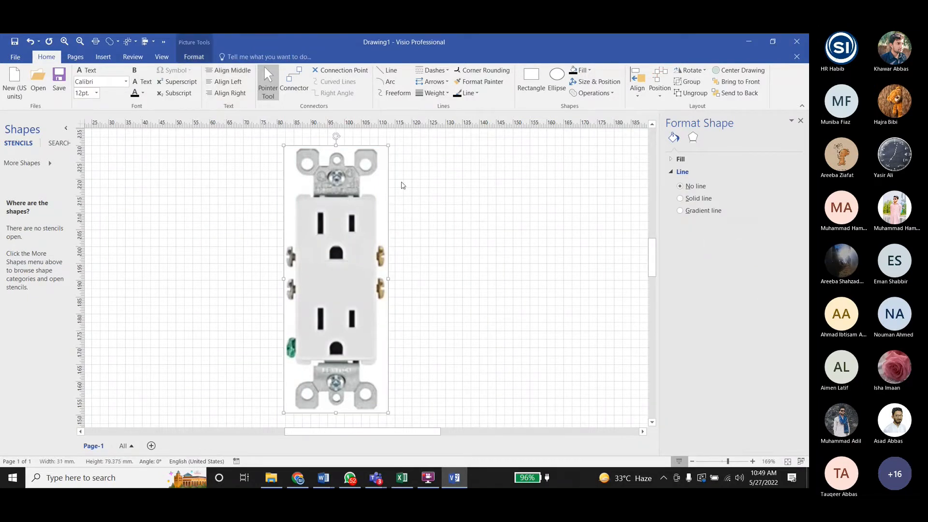
click(738, 93)
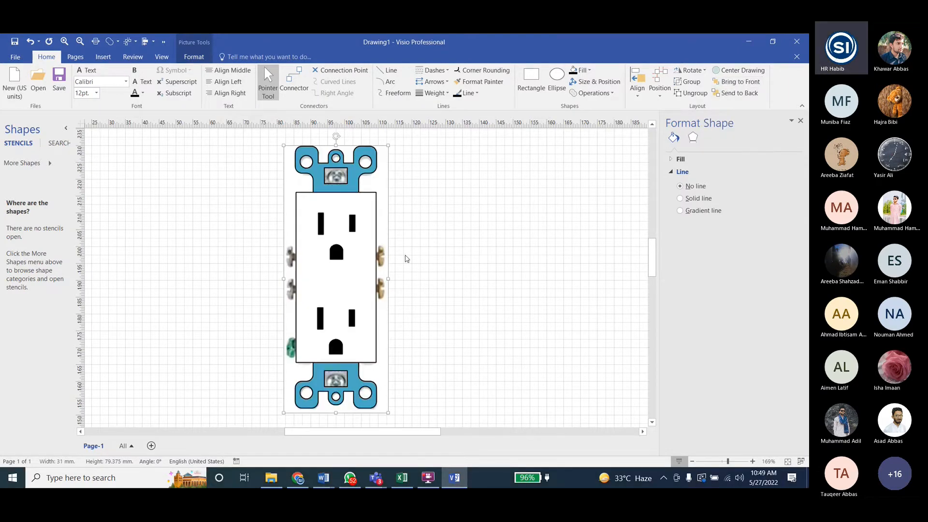
click(354, 225)
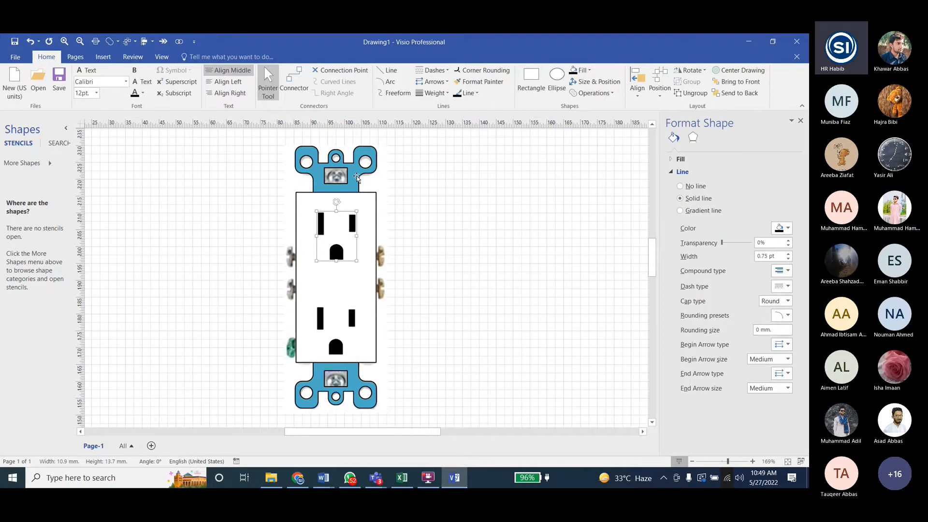
click(356, 176)
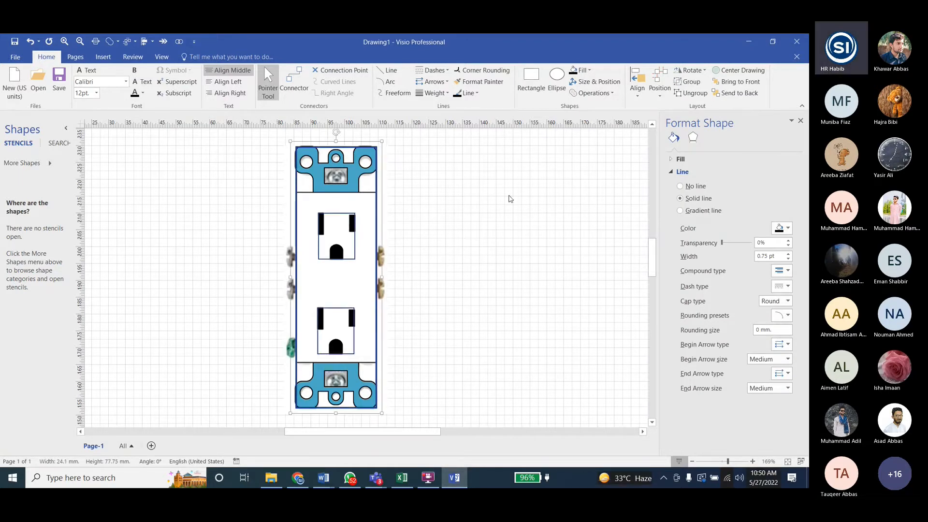
click(637, 88)
click(650, 146)
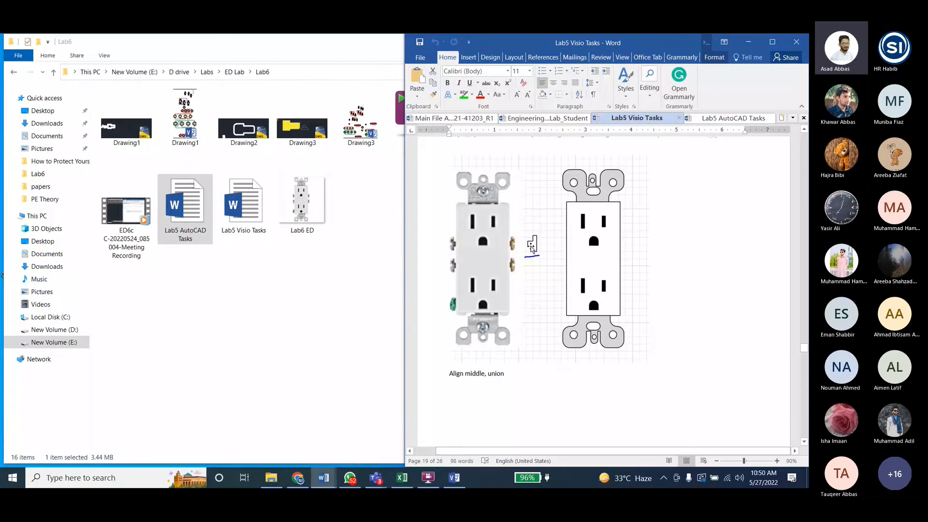
- Return to Visio, place the selected receptacle shapes beside the reference picture, group them into one object, and clear the selection
key(alt+Tab)
click(487, 224)
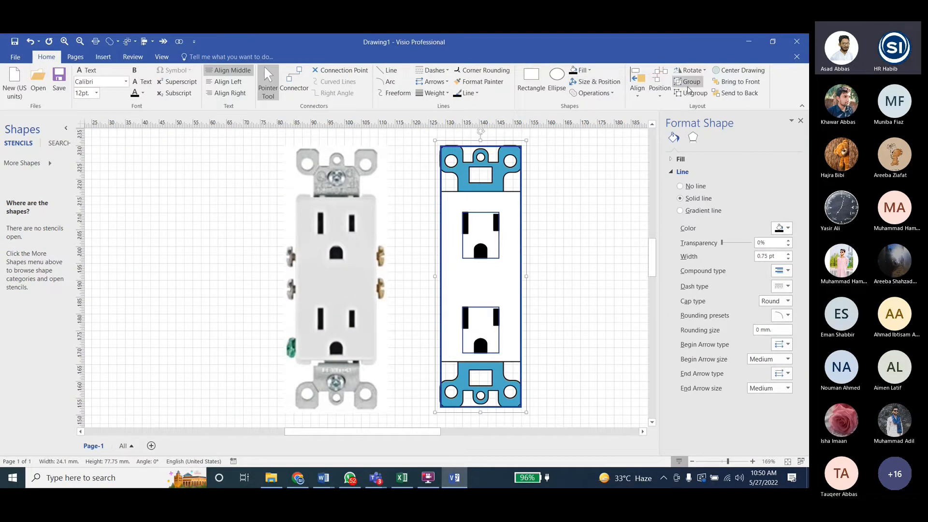
click(687, 82)
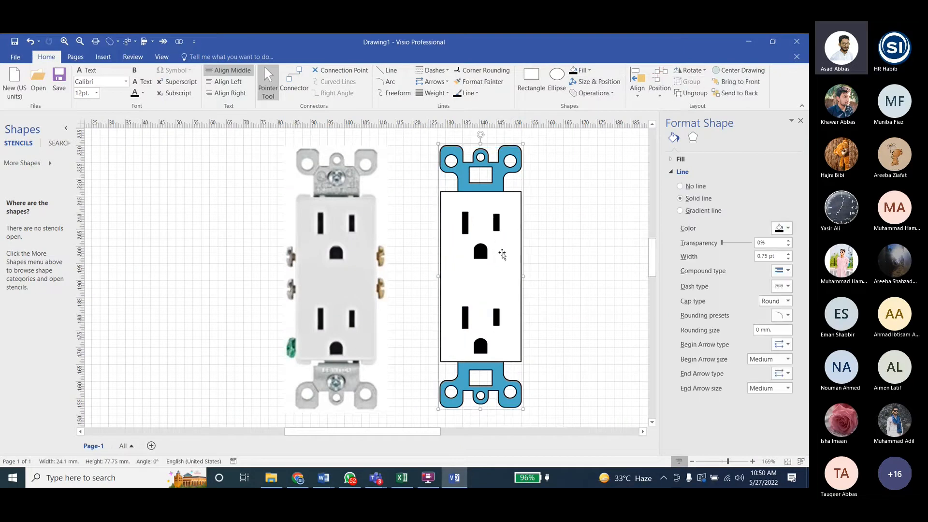
click(561, 248)
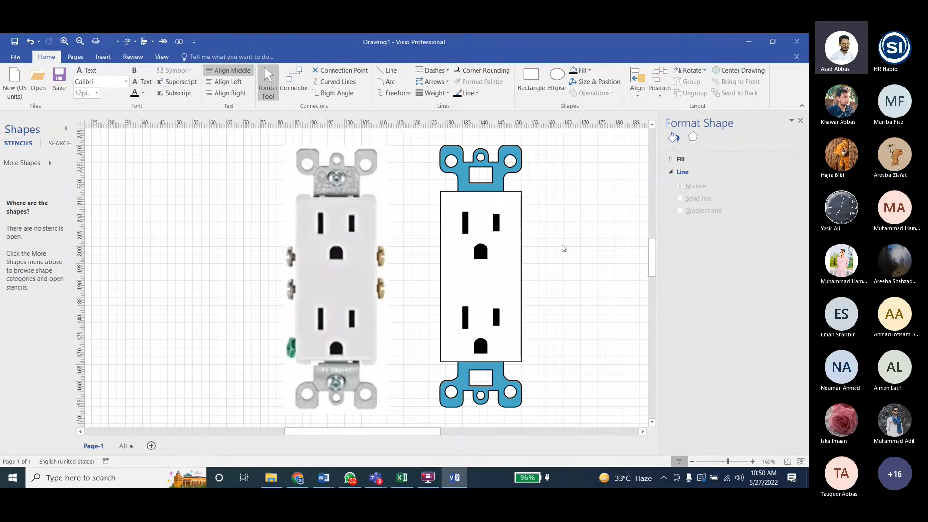
click(501, 252)
click(550, 247)
click(510, 249)
click(552, 243)
click(502, 242)
click(549, 247)
- Switch to the Teams meeting, mute all other participants, and minimize the meeting window to return to the Visio drawing
click(381, 483)
click(380, 438)
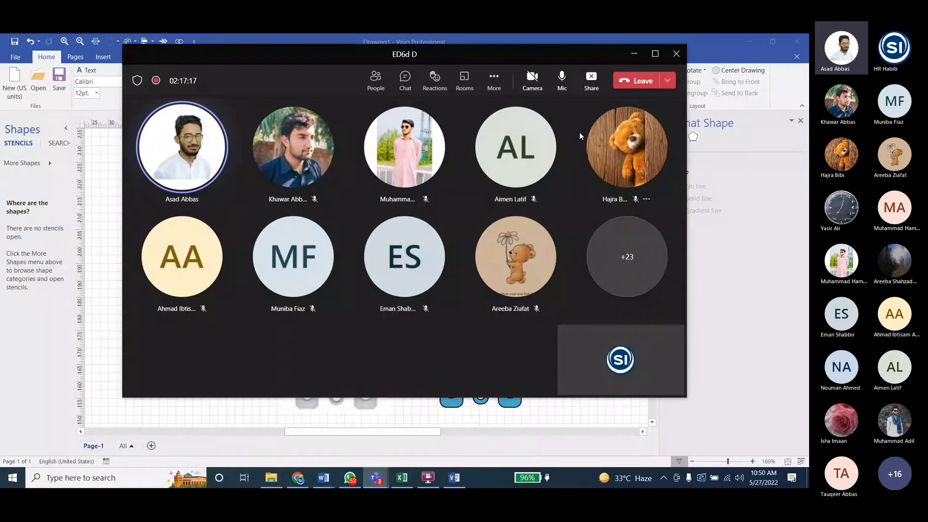
click(375, 80)
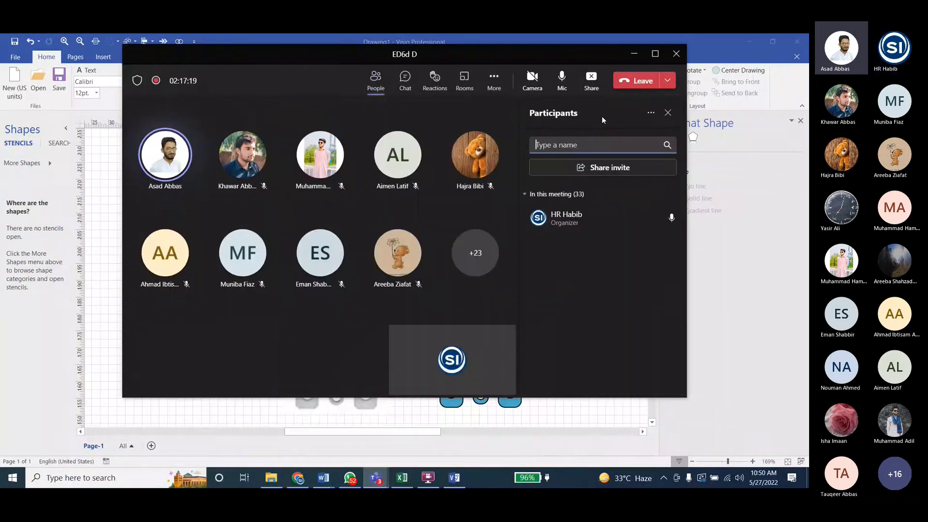
click(651, 113)
click(656, 195)
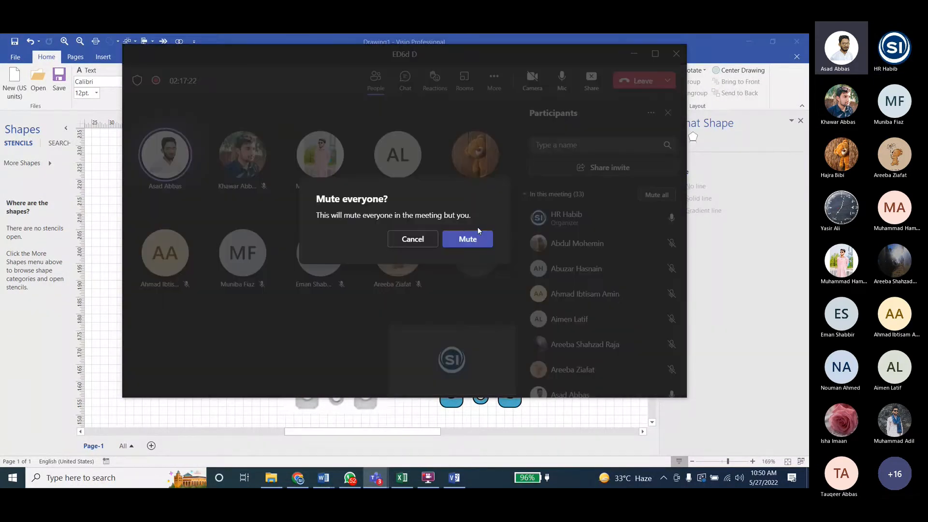
click(467, 239)
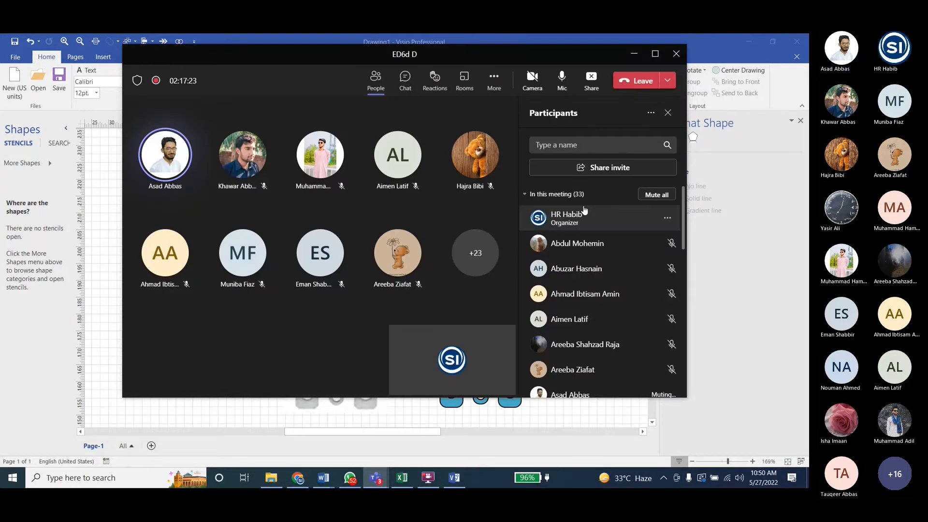
click(633, 53)
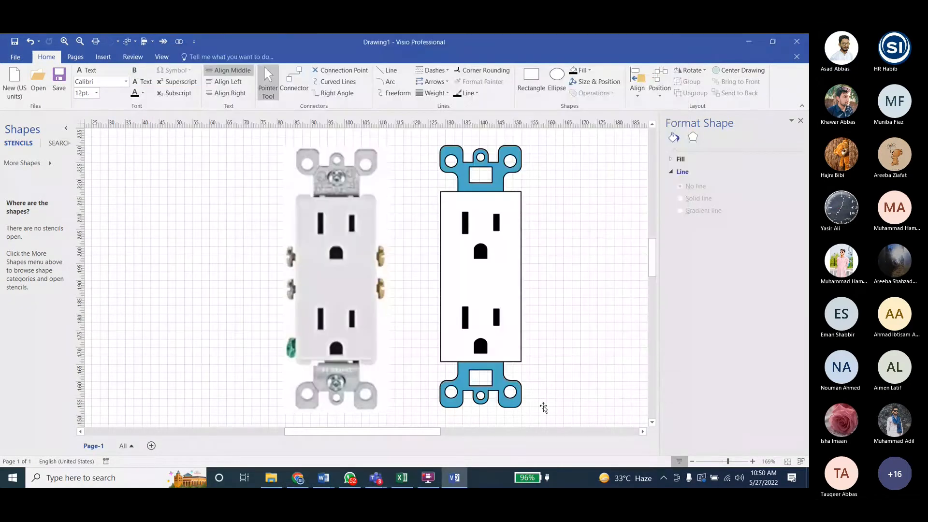
click(790, 388)
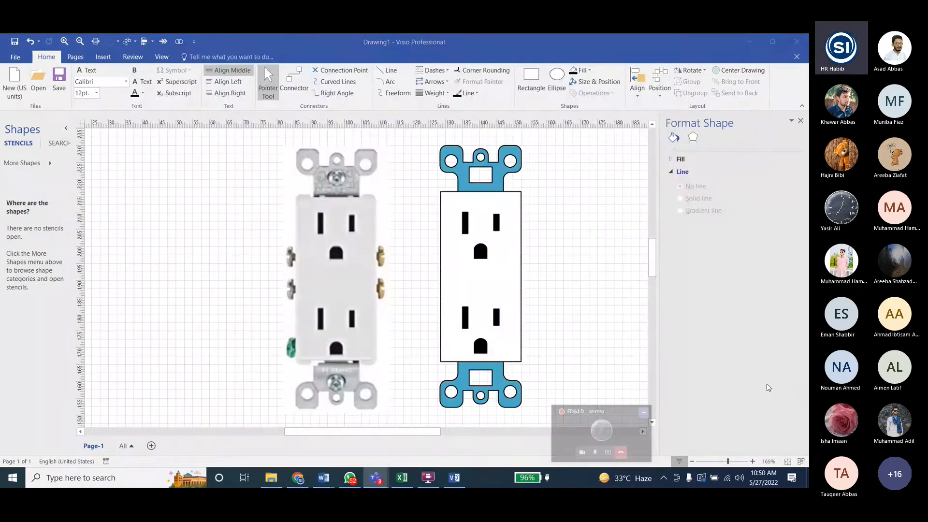
- Switch to the Teams meeting and open its meeting options from the participant list
mouse_move(376, 477)
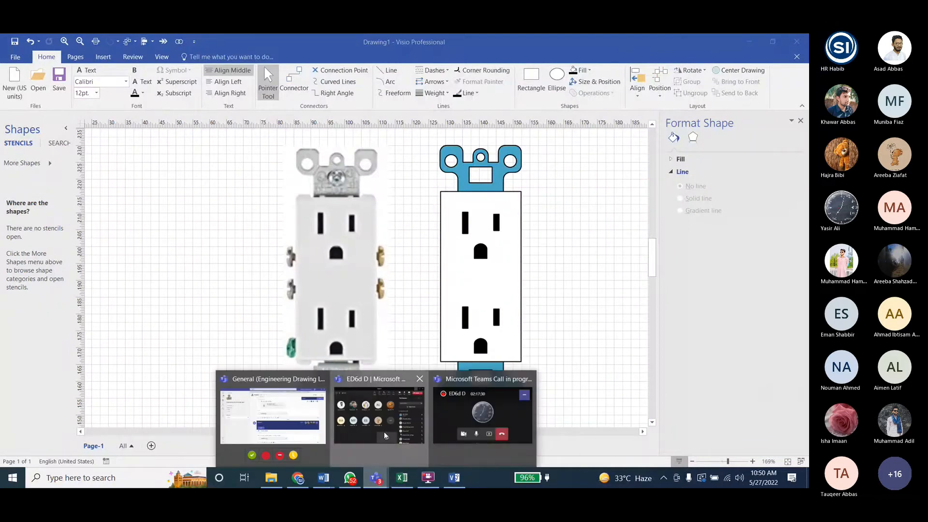
click(379, 416)
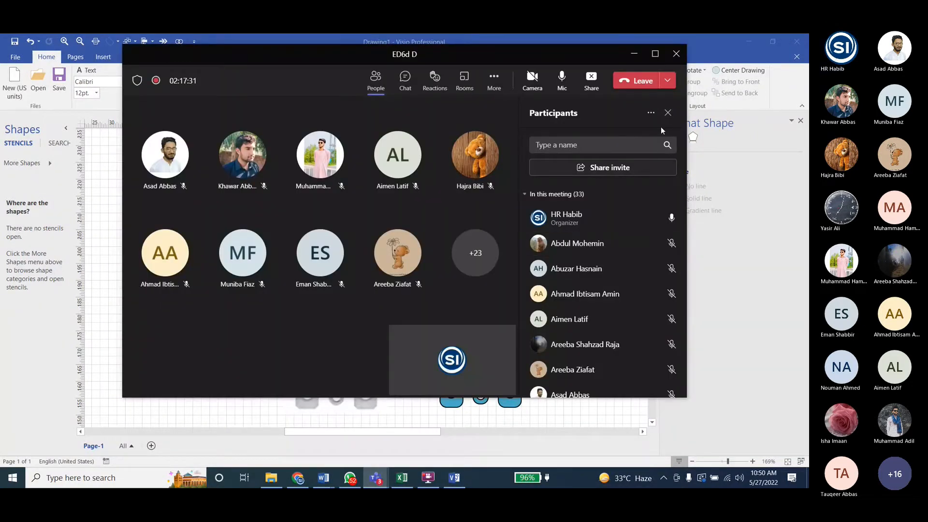
click(651, 113)
click(617, 132)
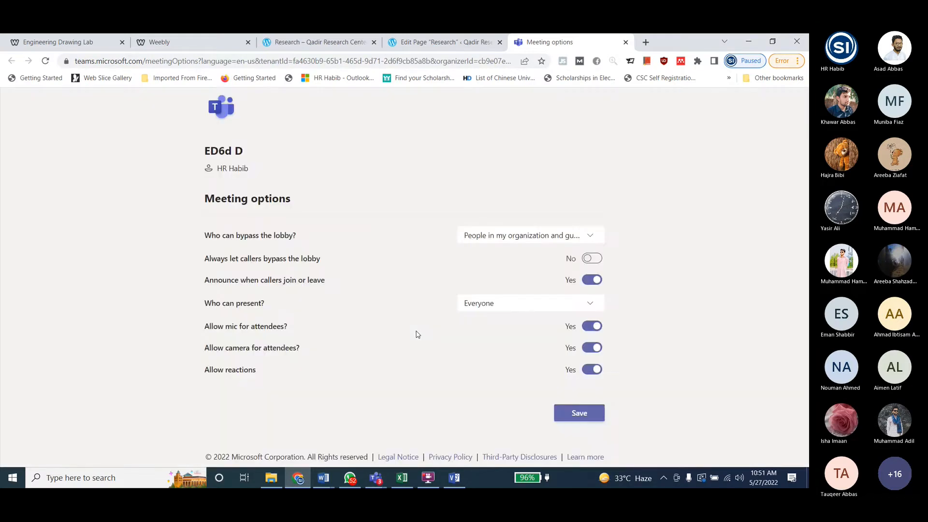
- Set who can bypass the lobby to Everyone and who can present to Only me, and save the meeting options
click(498, 235)
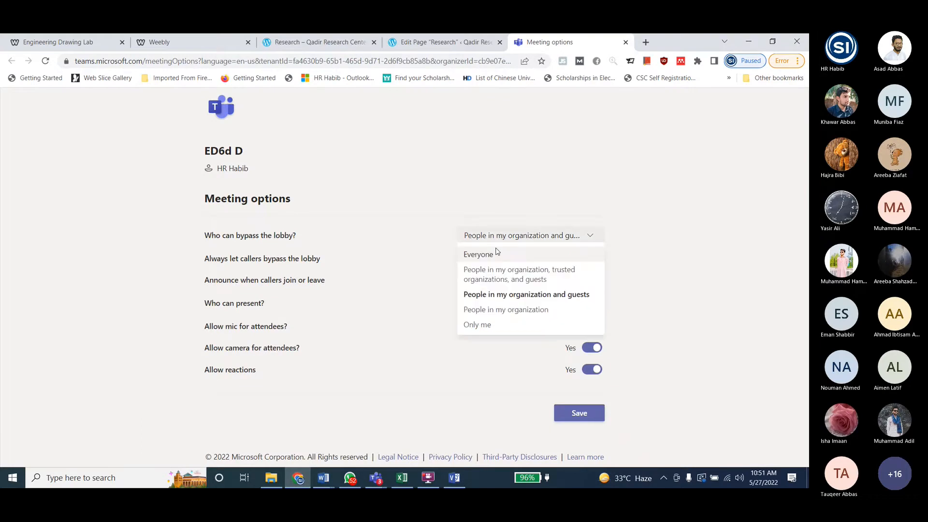
click(478, 255)
click(488, 302)
click(477, 366)
click(571, 415)
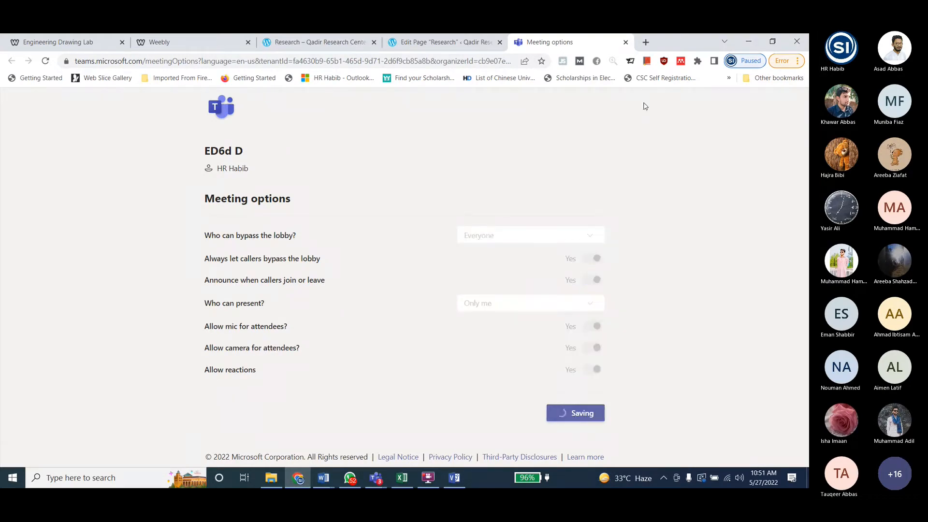
- Close the meeting options page, and minimize the browser and the meeting window to return to Visio
click(625, 42)
click(748, 42)
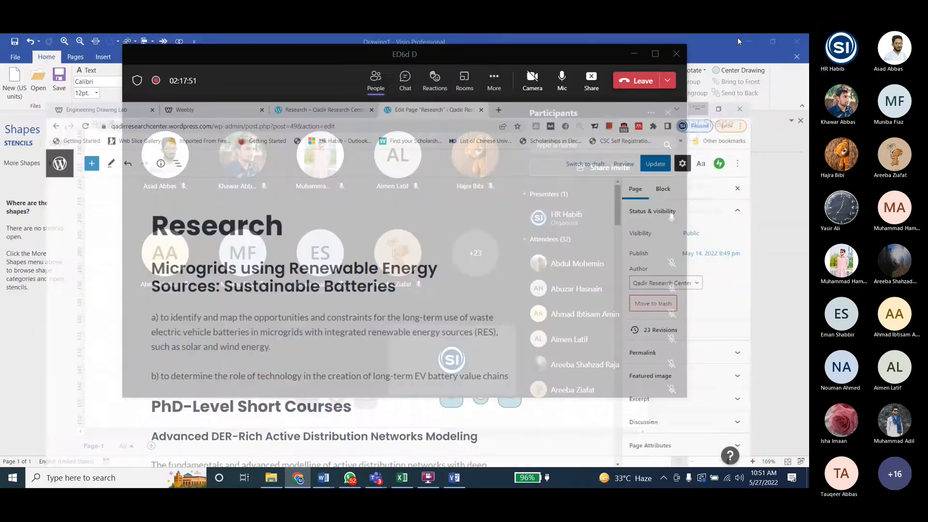
click(633, 53)
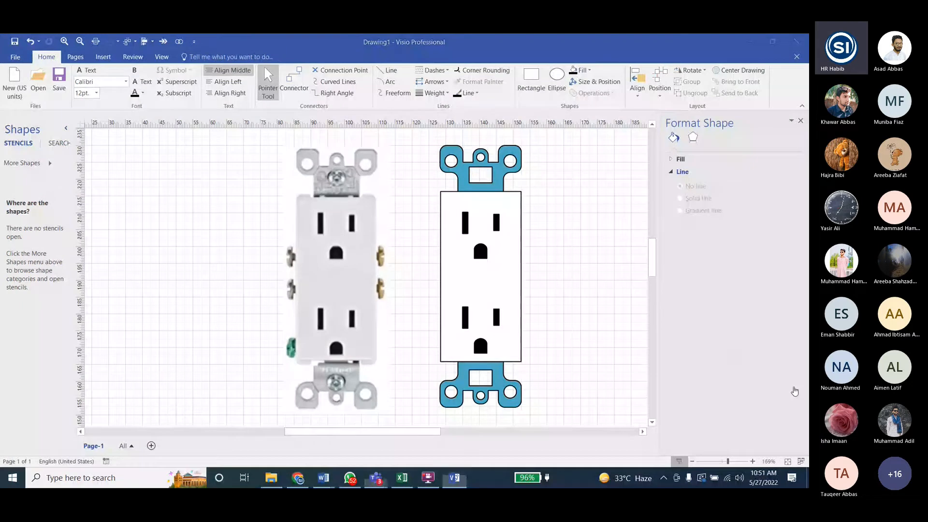
- Check the terminal screw's shape in the Word lab tasks, and draw a 3 mm wide, 7.5 mm high rectangle between the picture and the receptacle
click(453, 484)
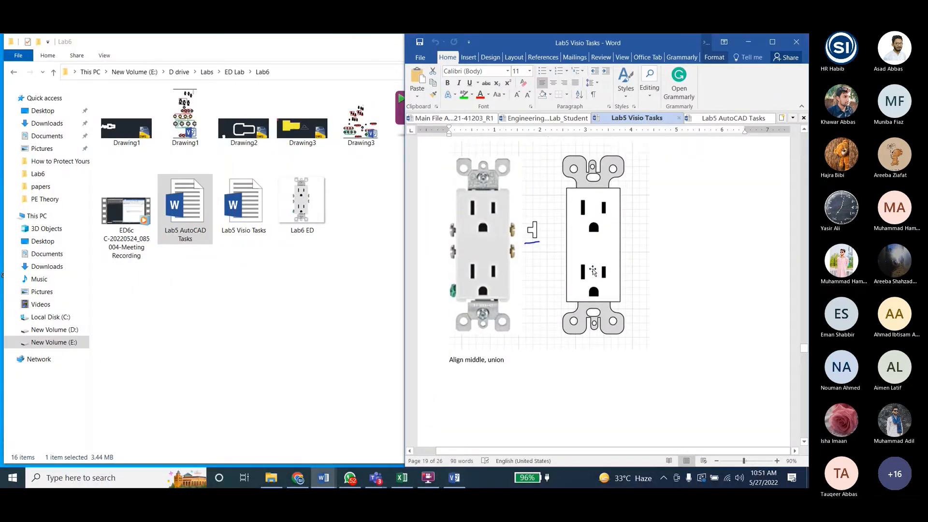
click(452, 483)
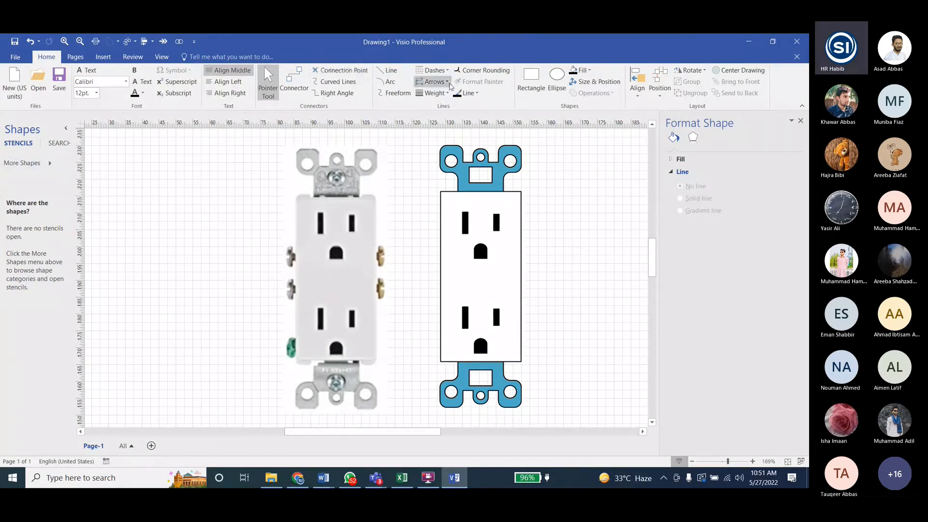
click(530, 77)
drag(379, 247, 406, 262)
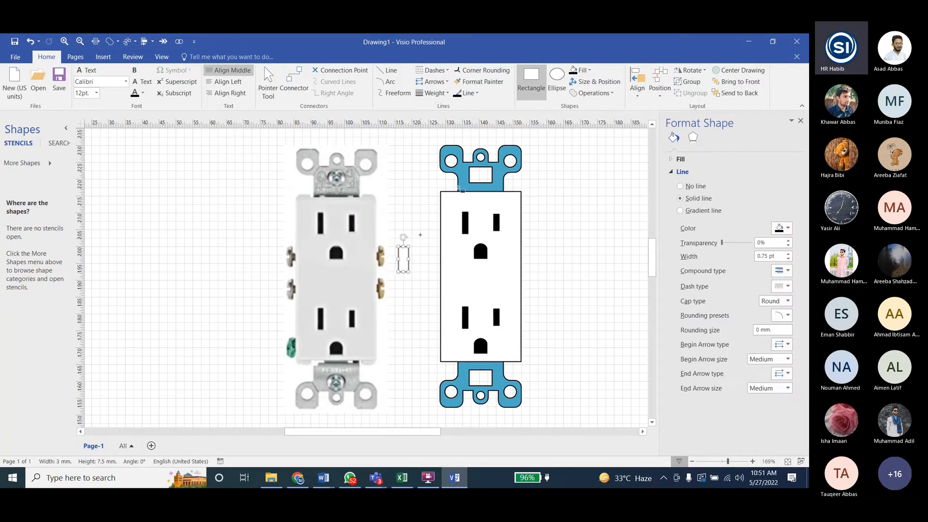
- Duplicate the rectangle, rotate the copy by -90°, size it to 3 by 1 mm, and attach it centered to the original's left edge
key(ctrl+d)
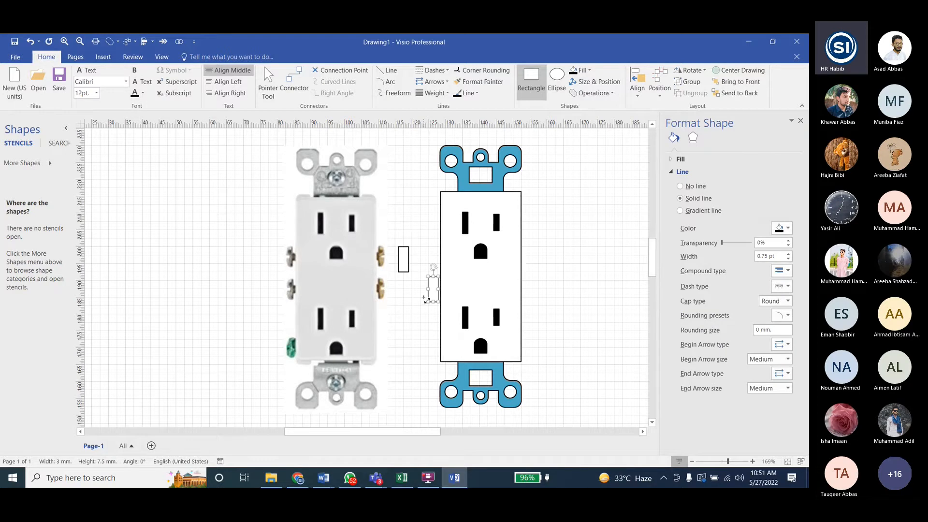
key(ctrl+r)
ctrl+scroll(440, 282, up, 5)
drag(424, 295, 333, 227)
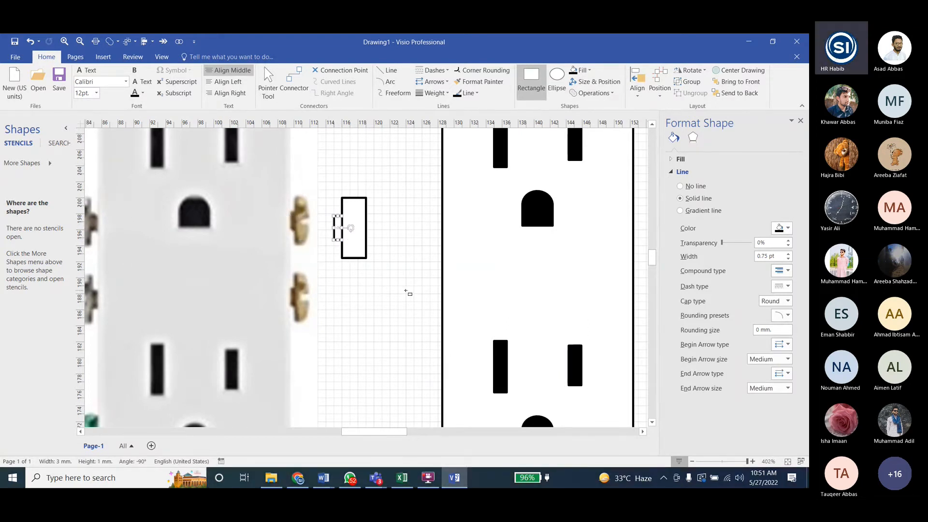
- Add a copy of the small rectangle, size it to 3 by 0.65 mm, and lay it horizontally across the middle of the large rectangle's right edge
key(ctrl+v)
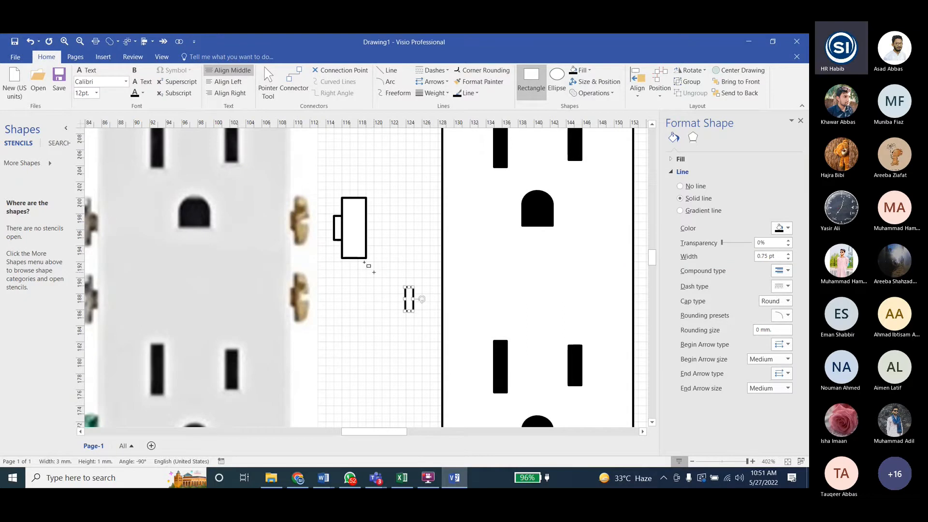
drag(408, 299, 367, 226)
click(409, 277)
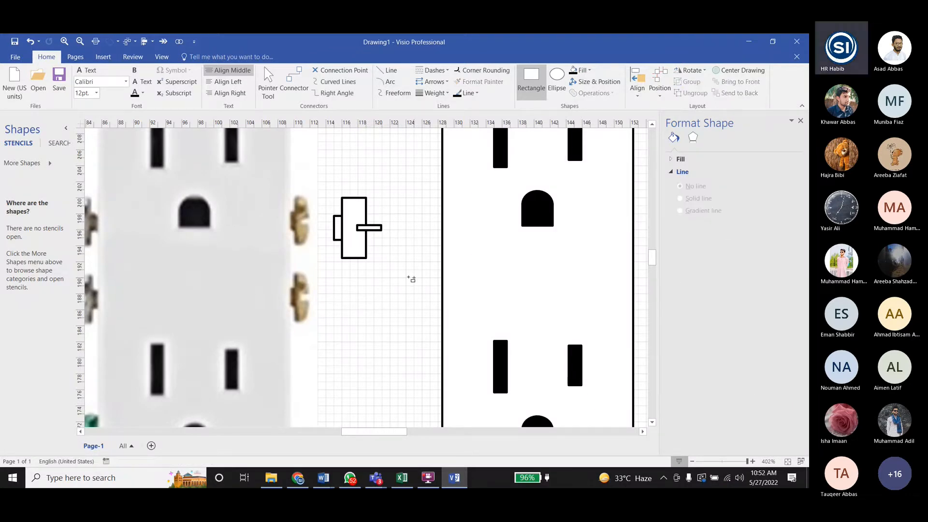
key(ctrl+1)
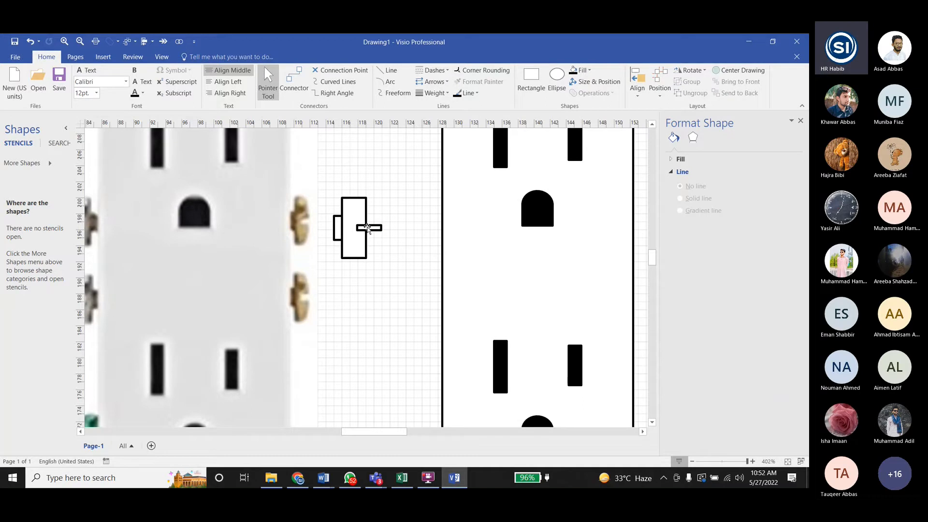
click(369, 228)
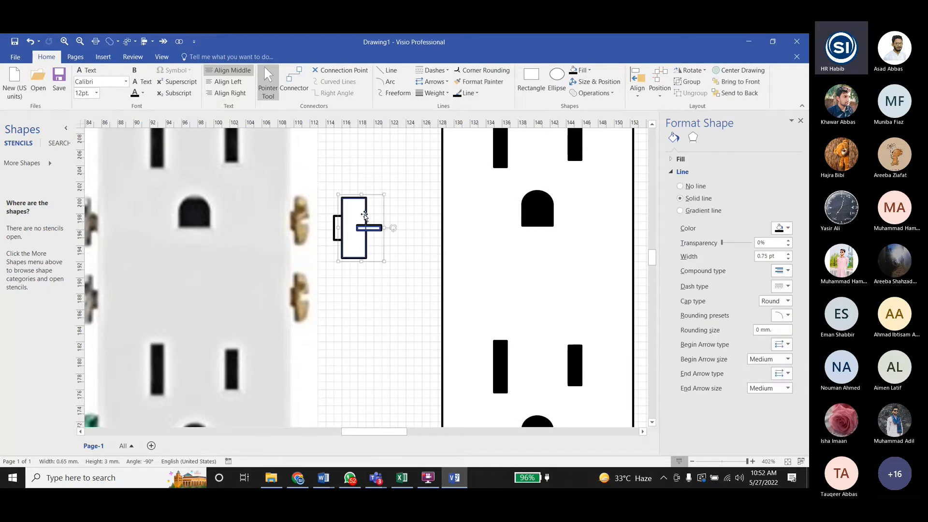
click(403, 276)
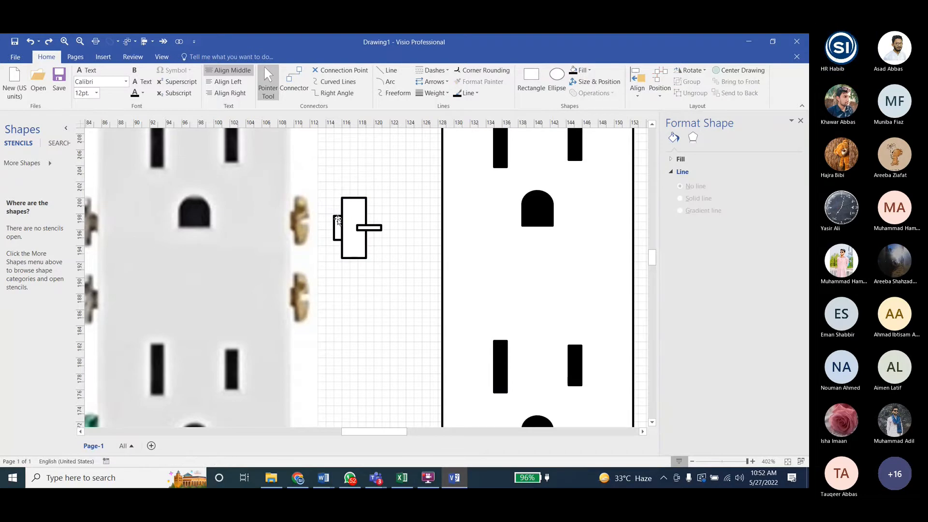
- Check the reference shape in the Word lab tasks, and unite the large rectangle with the small one on its left edge in Visio
click(456, 481)
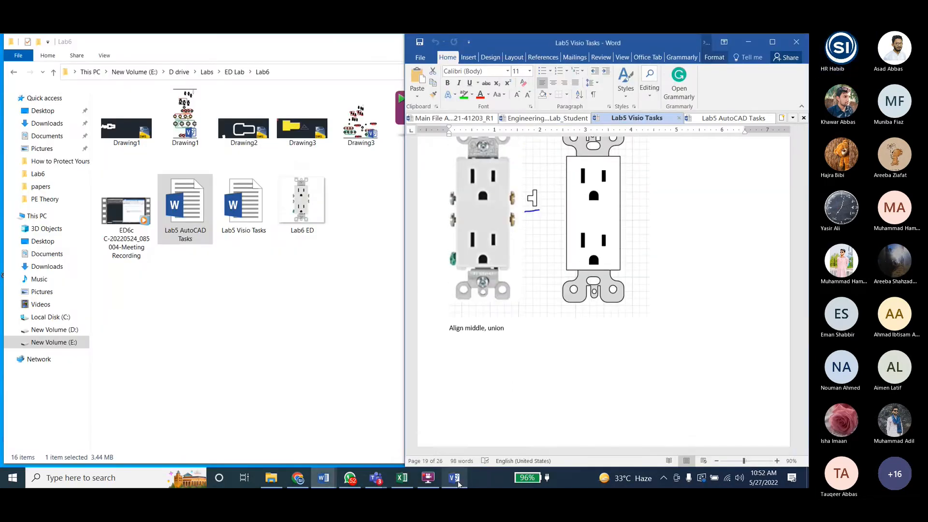
click(455, 480)
click(337, 237)
shift+click(338, 236)
click(599, 94)
click(599, 107)
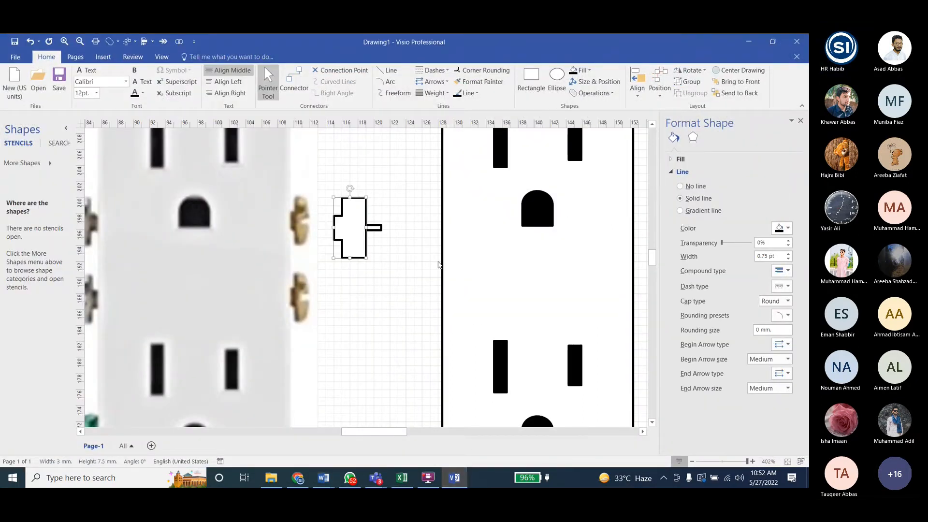
click(438, 264)
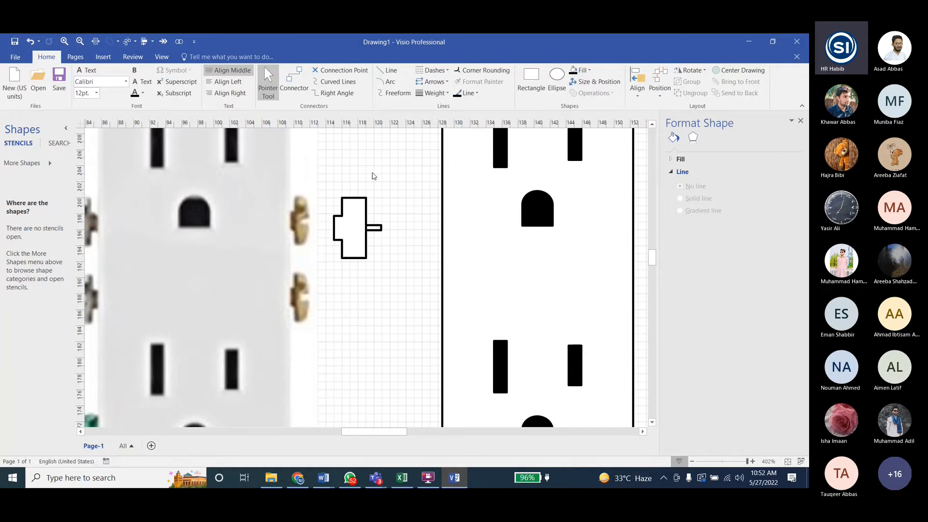
- Fragment the united shape with the horizontal bar, and delete the bar's two pieces to leave a slot in the right edge
drag(326, 185, 404, 285)
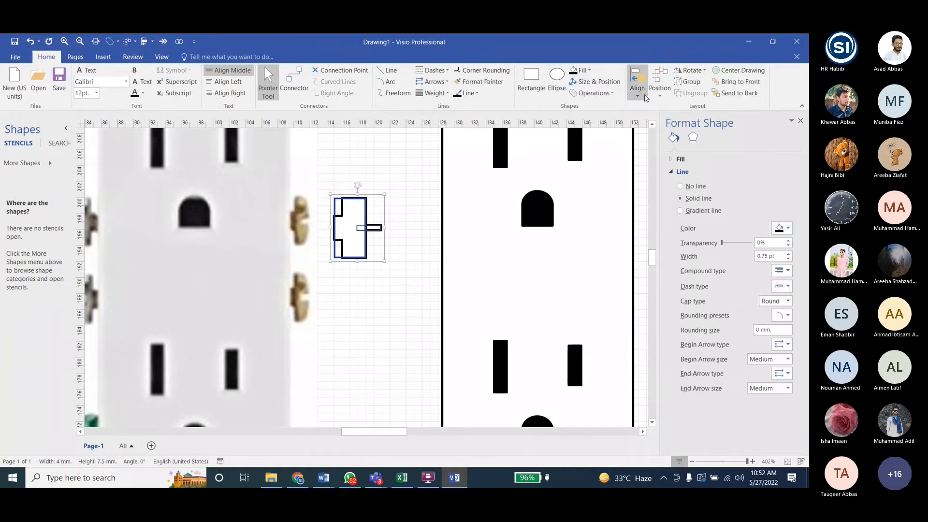
click(598, 95)
click(598, 102)
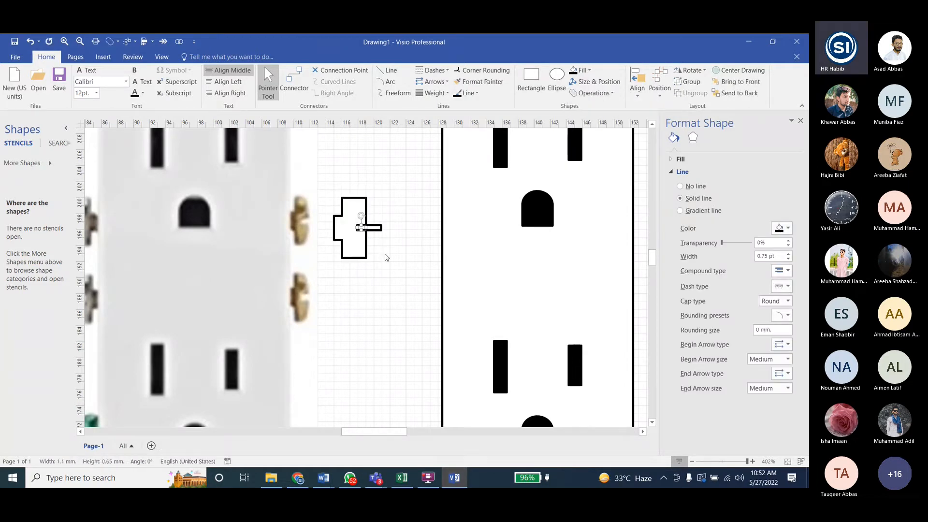
click(379, 227)
ctrl+scroll(379, 227, up, 4)
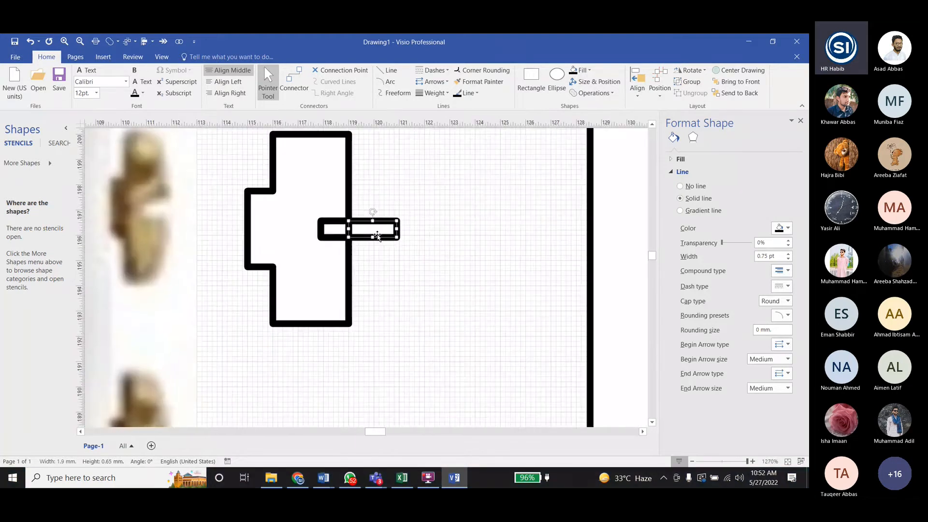
key(Delete)
click(347, 228)
key(Delete)
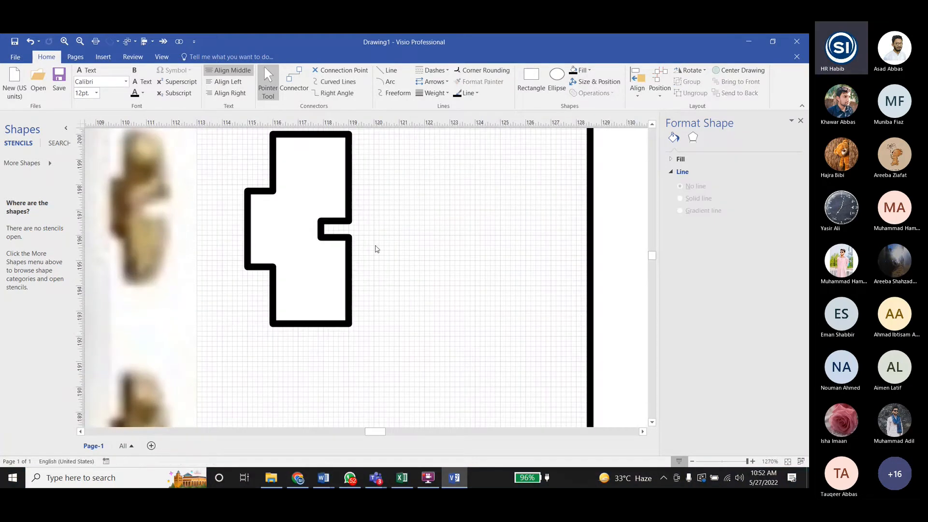
- Scale the slotted screw shape down to 2.7 mm wide and 5.1 mm high
ctrl+scroll(407, 269, down, 2)
ctrl+scroll(404, 269, down, 2)
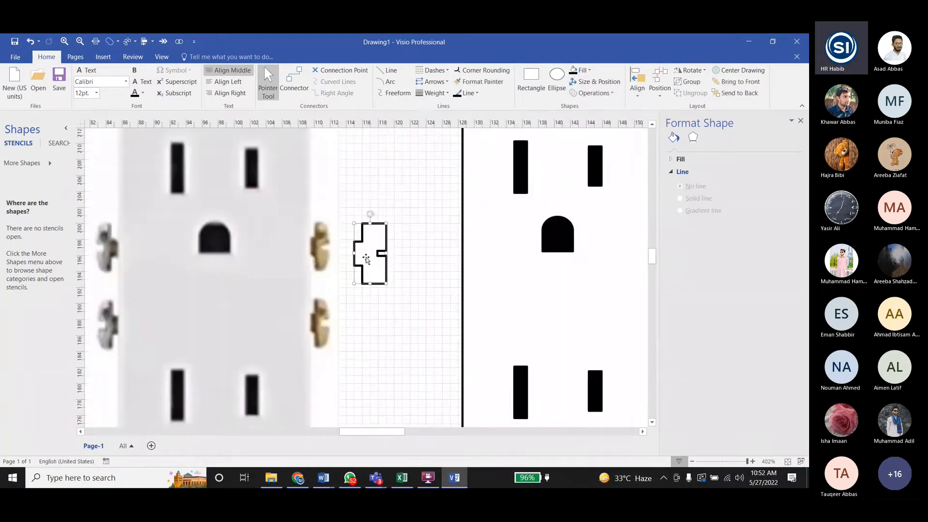
click(349, 255)
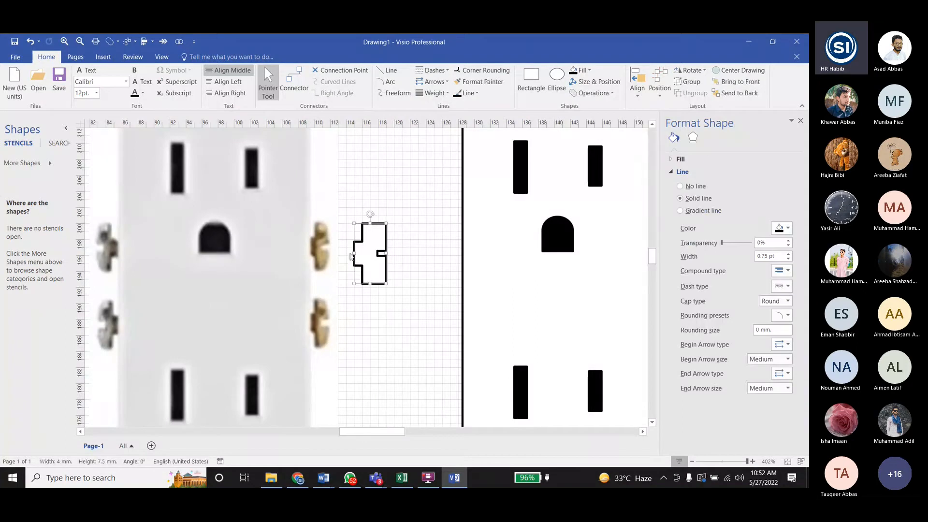
drag(370, 225, 366, 264)
click(463, 280)
click(376, 272)
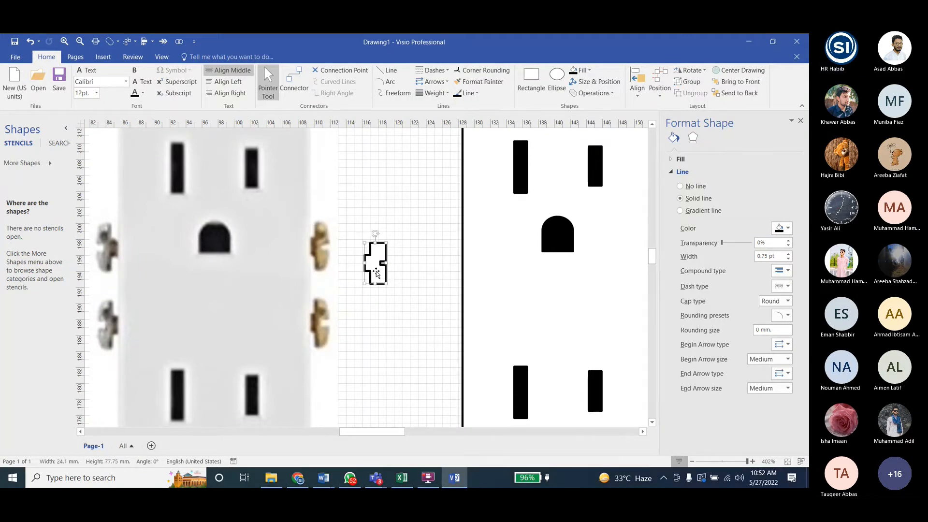
click(347, 284)
ctrl+scroll(228, 279, down, 5)
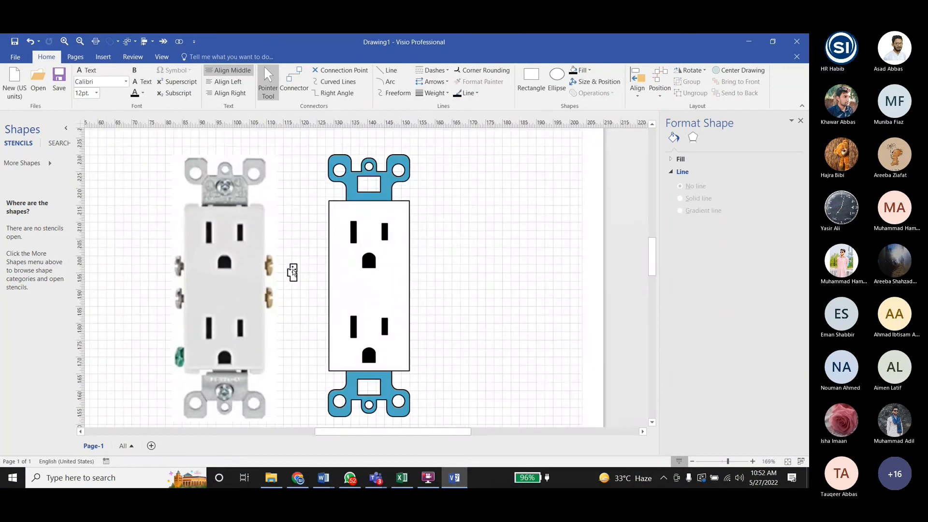
- Move the screw shape slightly aside, and place the receptacle group over the reference picture so their outlines match
mouse_move(293, 271)
mouse_down()
mouse_move(317, 258)
mouse_move(303, 285)
mouse_up()
drag(363, 238, 219, 247)
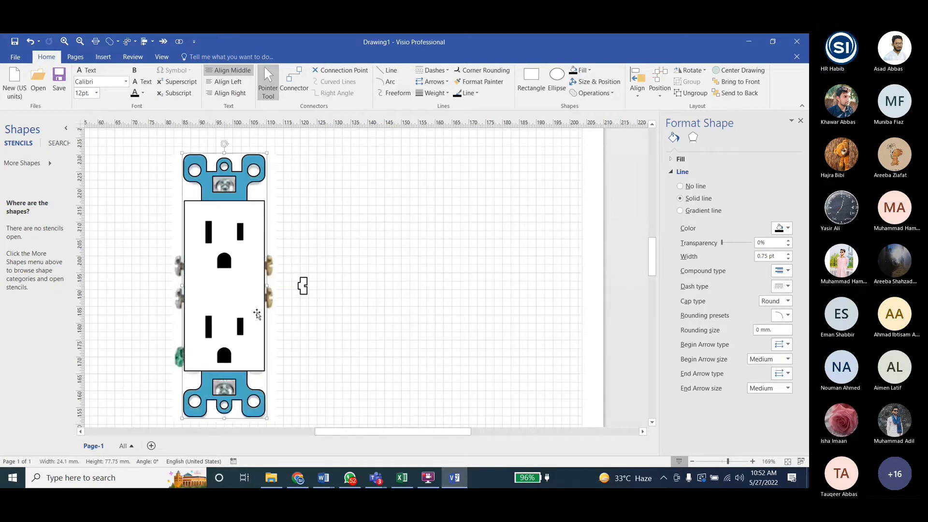
key(Down)
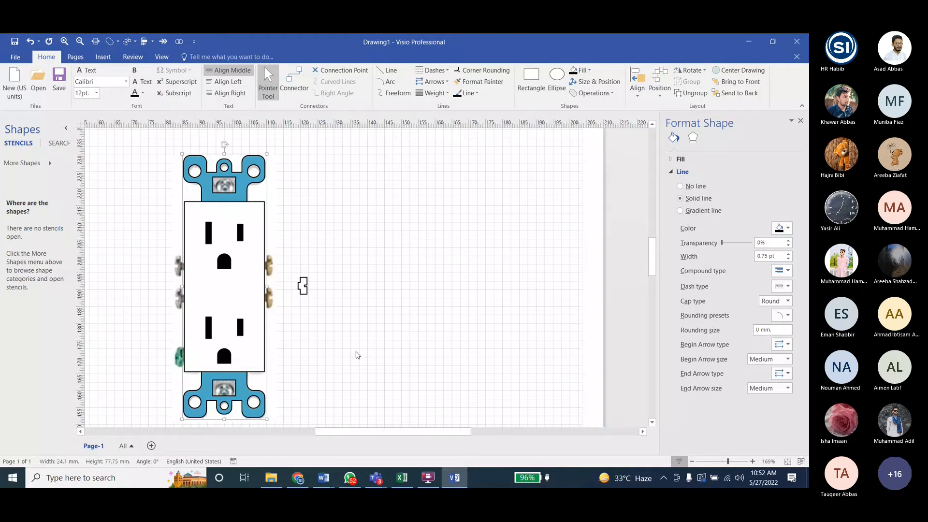
- Place the screw shape against the receptacle body's right edge over the upper terminal screw, and nudge it up
drag(303, 285, 272, 270)
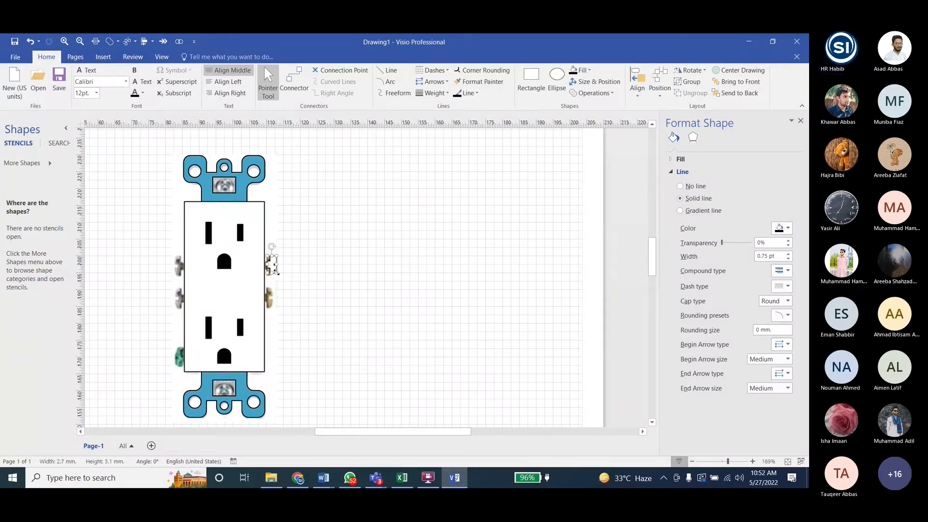
ctrl+scroll(275, 272, up, 8)
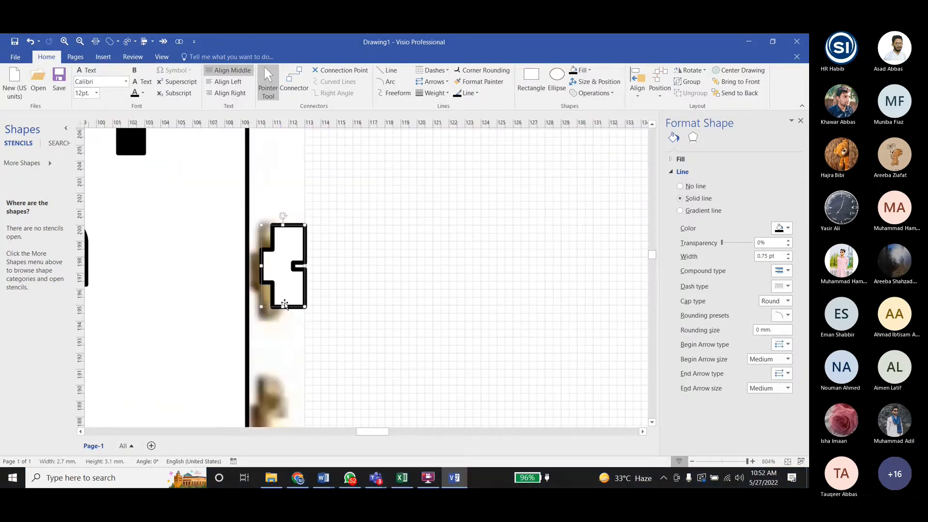
key(ctrl+z)
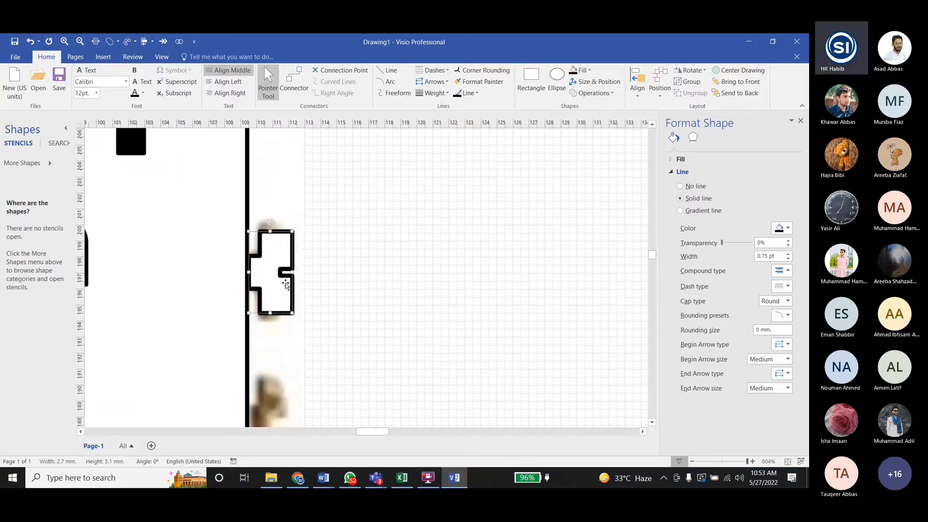
key(Up)
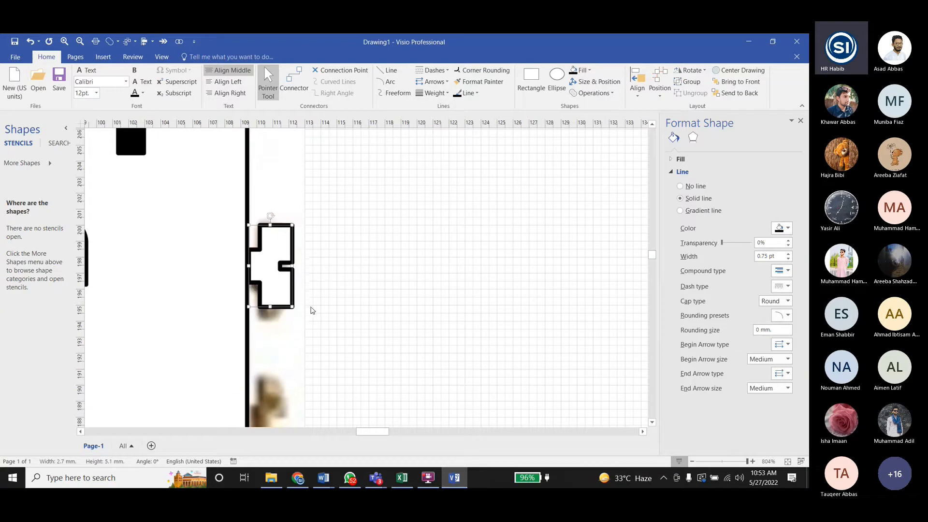
ctrl+scroll(309, 313, up, 5)
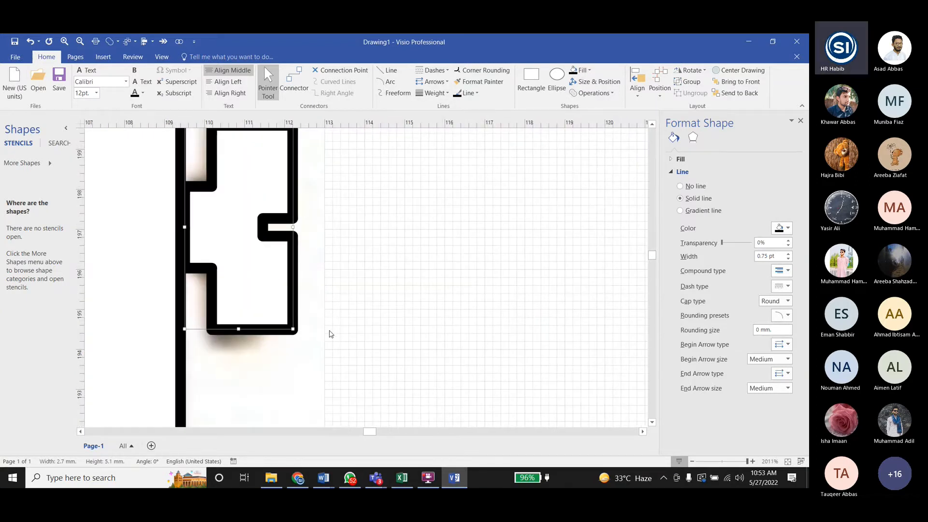
- Nudge the upper right screw shape left so its stem meets the receptacle body's right edge
scroll(328, 333, up, 2)
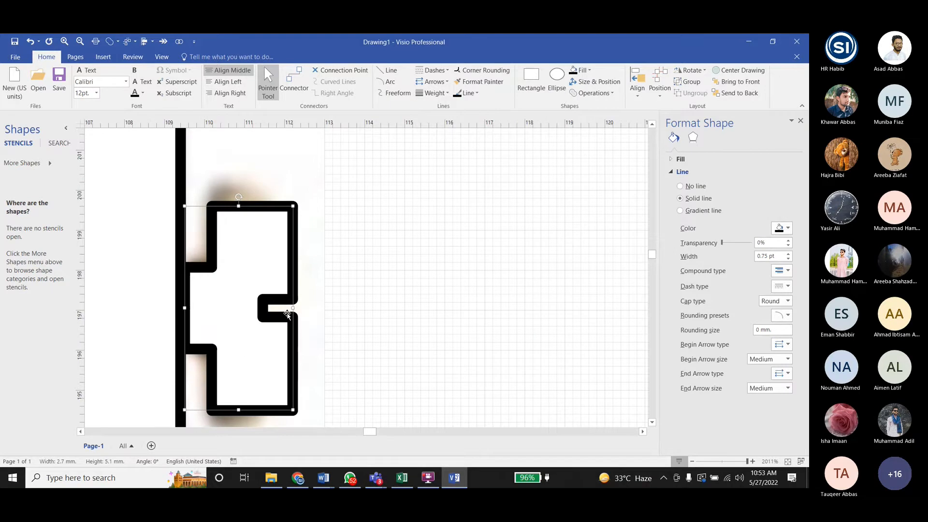
scroll(286, 309, down, 1)
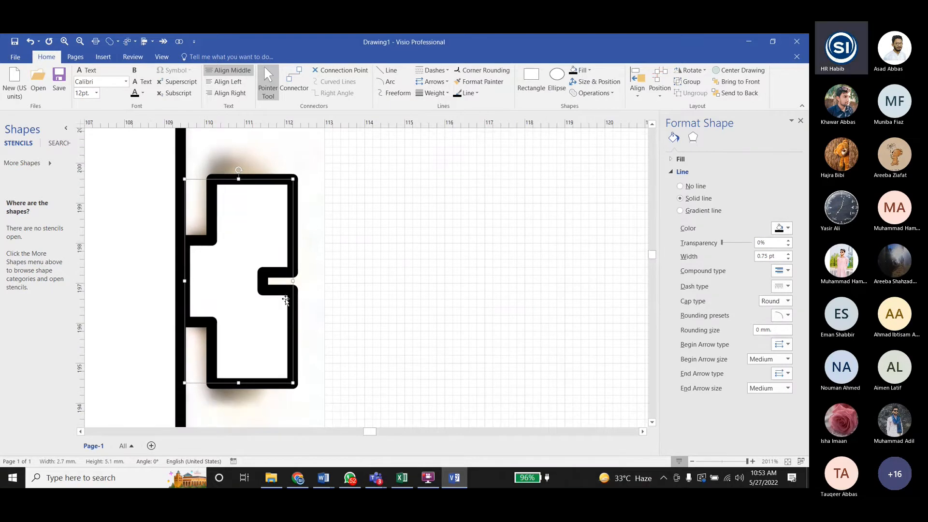
key(Left)
key(Left)
key(Left)
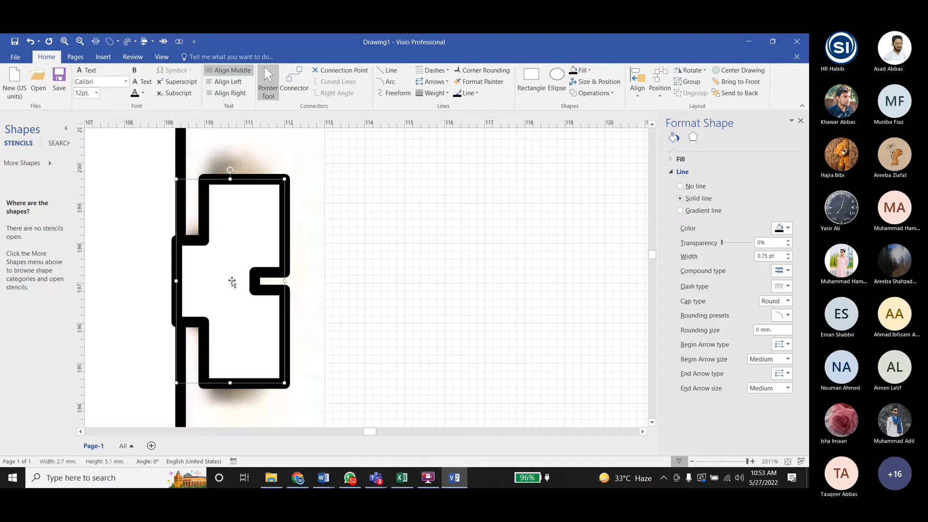
- Copy the screw shape down over the lower right terminal screw and line its stem up with the body's right edge
ctrl+scroll(231, 282, down, 6)
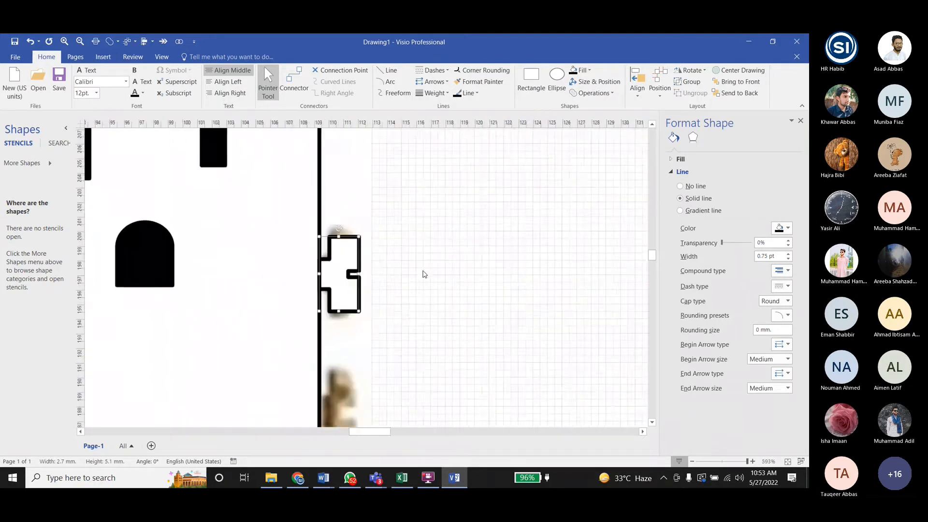
ctrl+drag(393, 274, 382, 330)
ctrl+scroll(382, 331, up, 5)
ctrl+scroll(382, 332, up, 2)
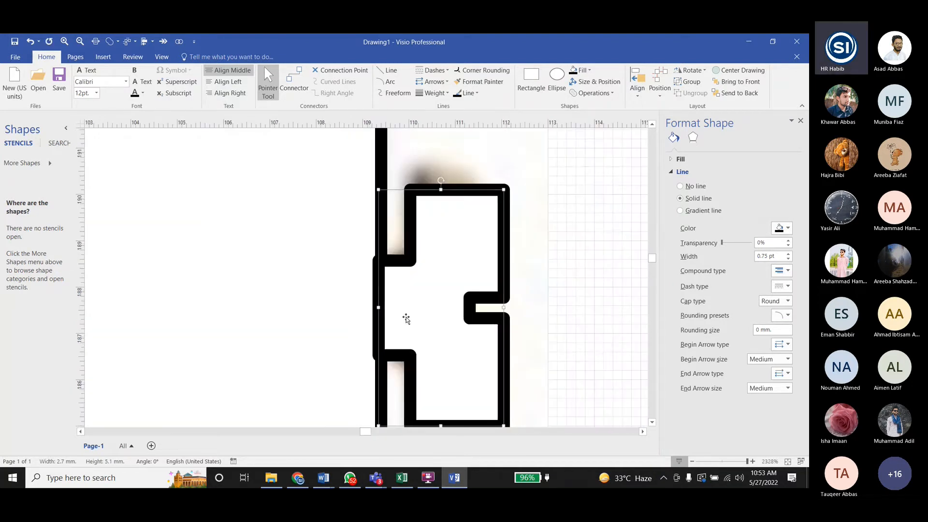
scroll(418, 265, down, 2)
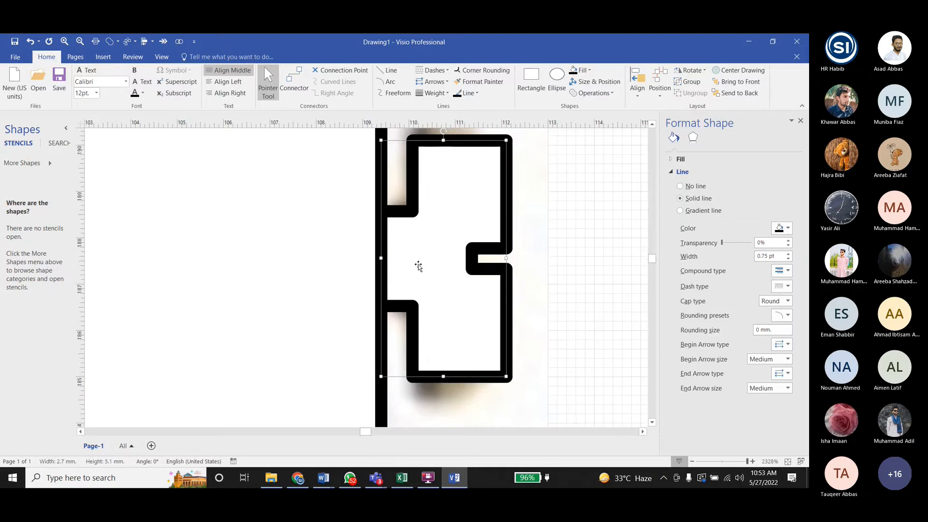
ctrl+scroll(372, 294, down, 8)
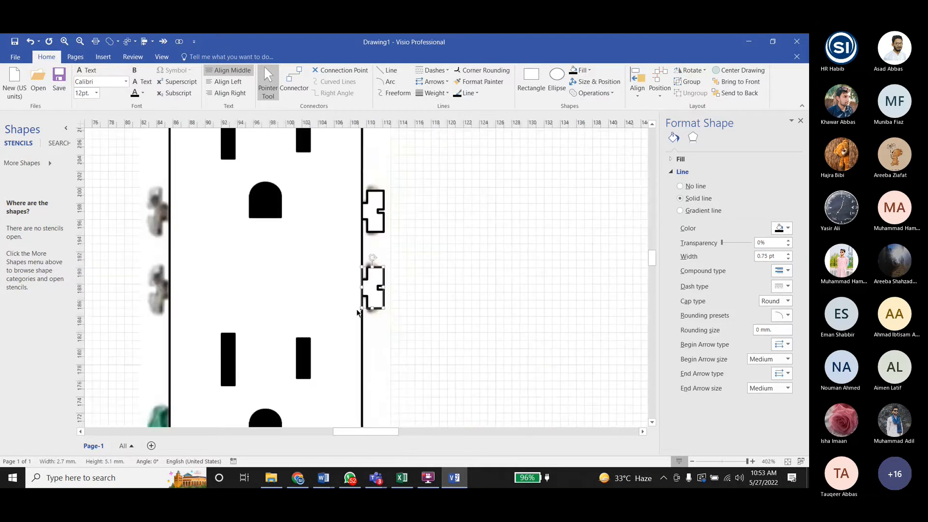
- Align the two right-hand screw shapes by their right edges, and fill both with light blue
click(373, 219)
shift+click(373, 289)
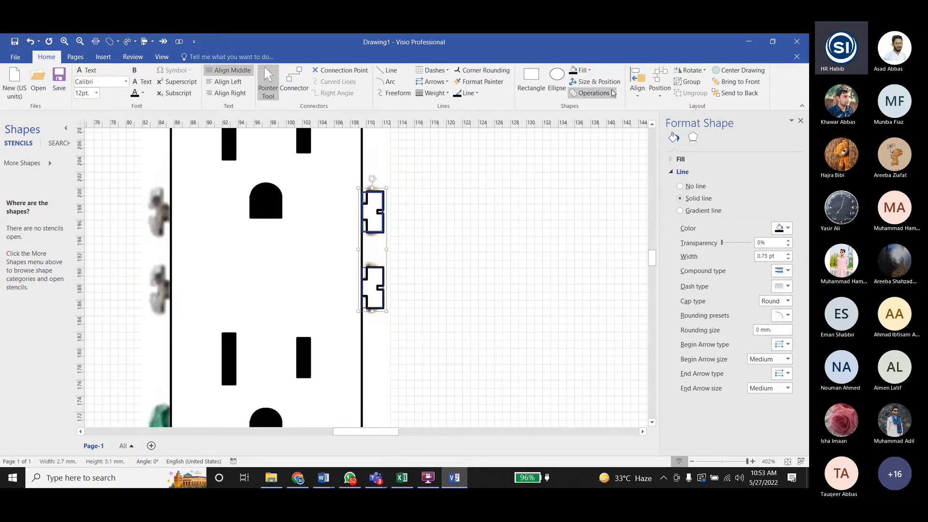
click(637, 82)
click(656, 156)
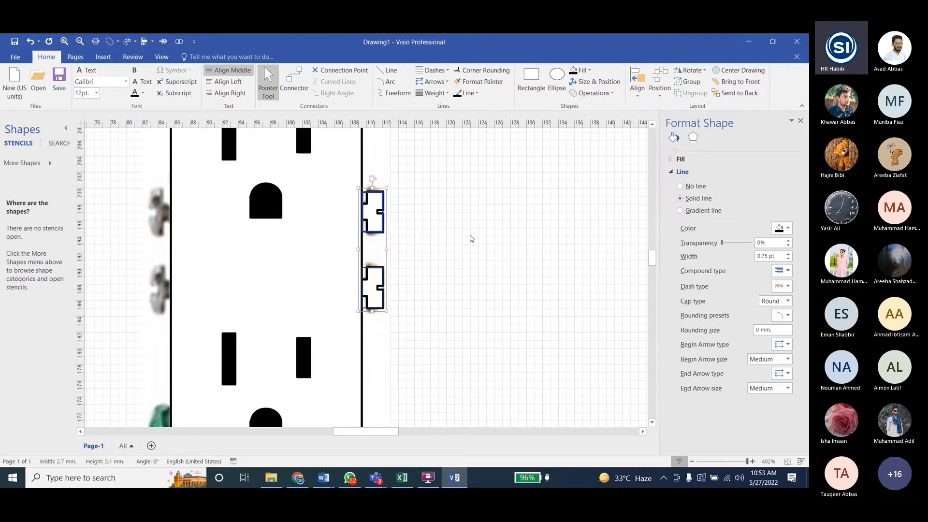
click(573, 70)
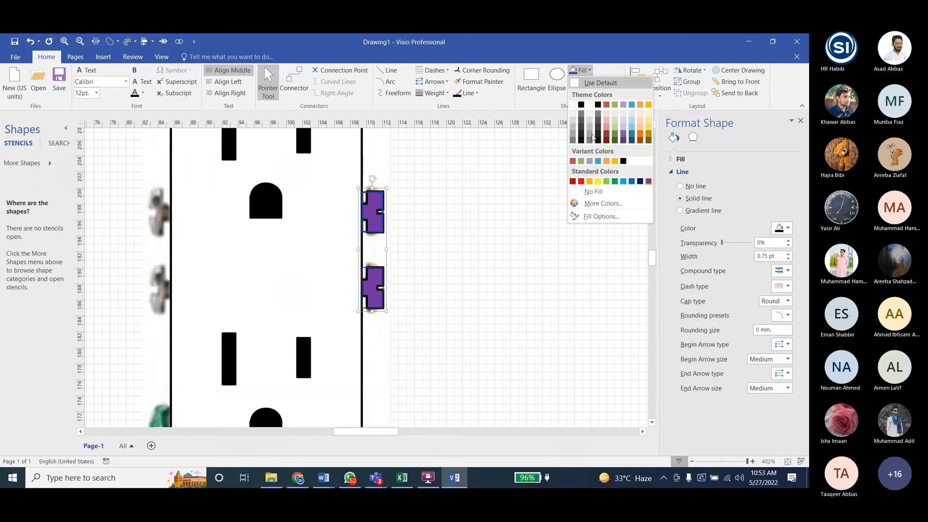
click(623, 182)
- Duplicate the pair of blue screws, turn the copies so their stems face right, and move them over the left terminal screws
ctrl+scroll(414, 266, down, 5)
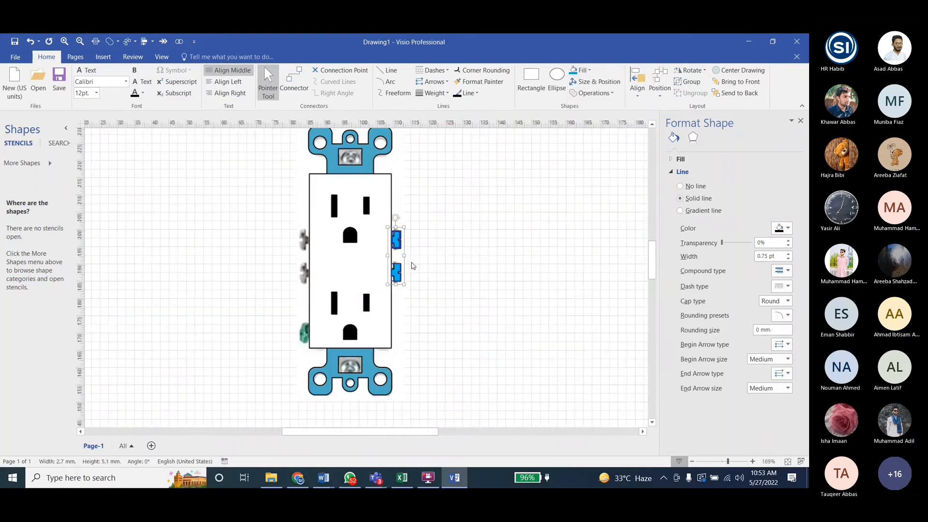
key(ctrl+d)
key(ctrl+j)
drag(430, 279, 296, 247)
- Fine-position the copied screw pair so the stems touch the receptacle body's left edge
ctrl+scroll(308, 250, up, 6)
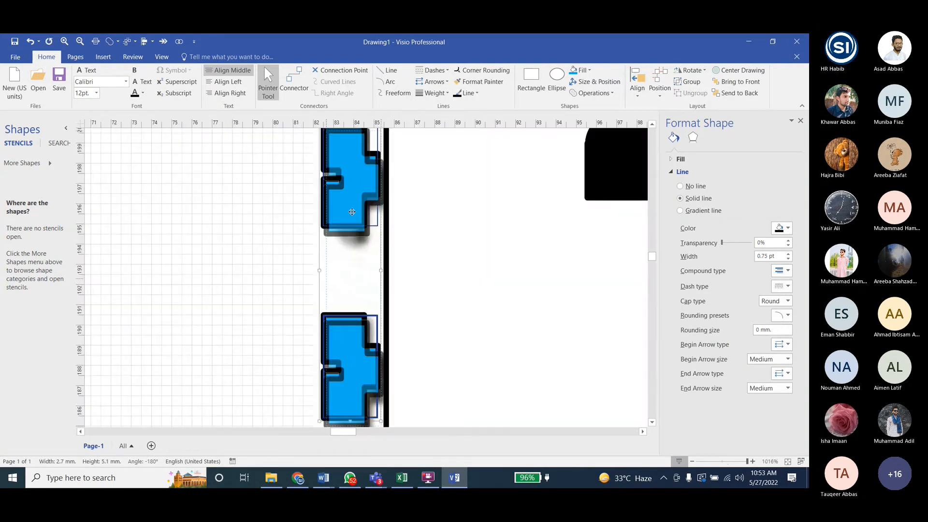
drag(352, 212, 357, 213)
scroll(303, 228, down, 2)
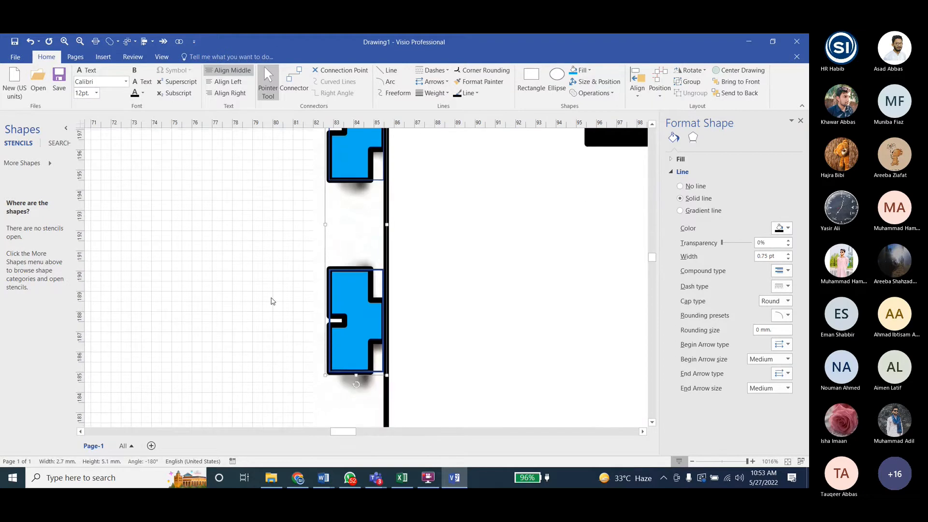
key(Right)
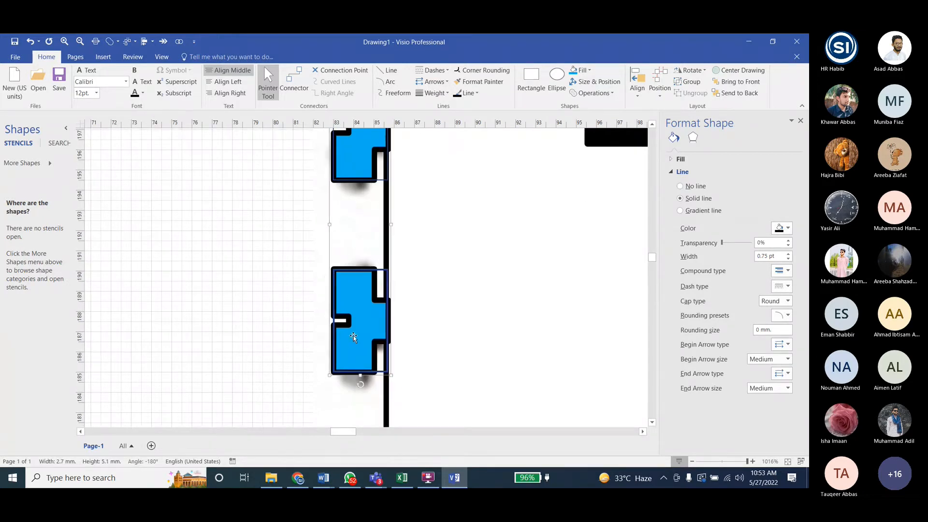
scroll(190, 269, down, 3)
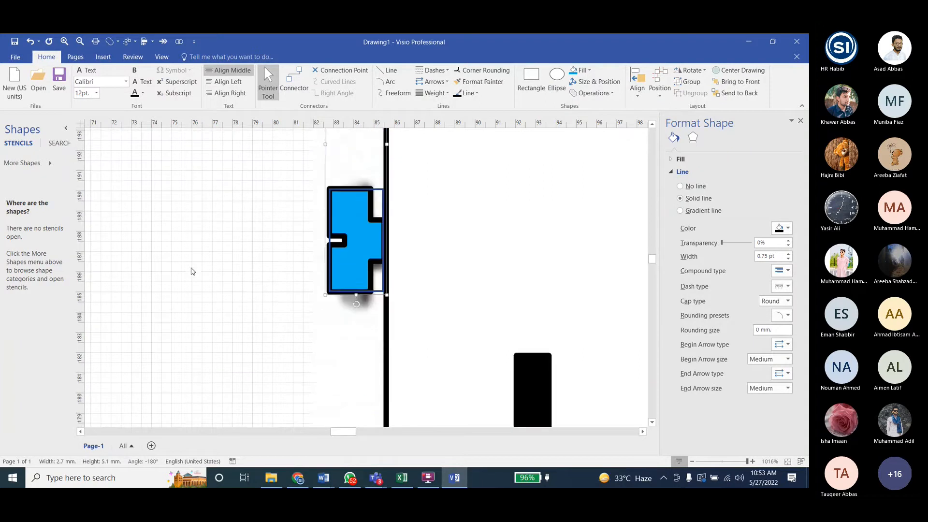
ctrl+scroll(202, 295, down, 1)
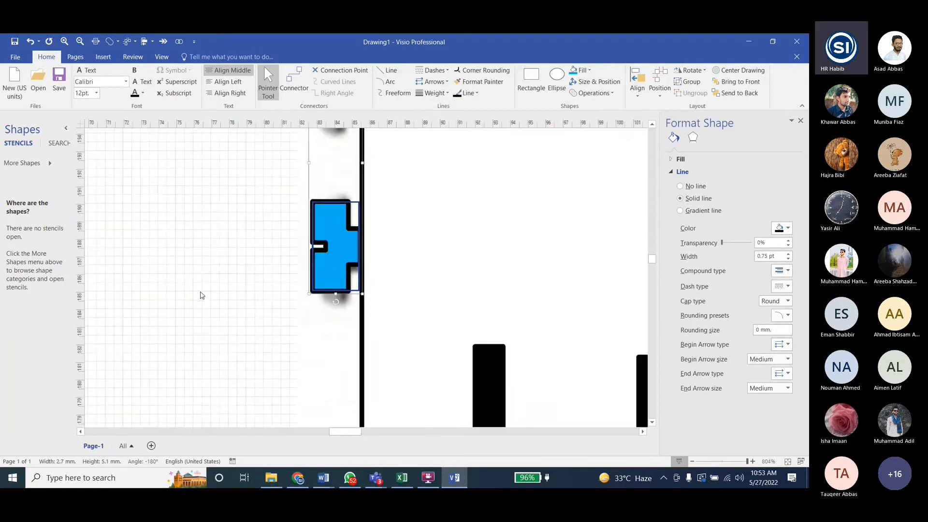
ctrl+scroll(202, 295, down, 6)
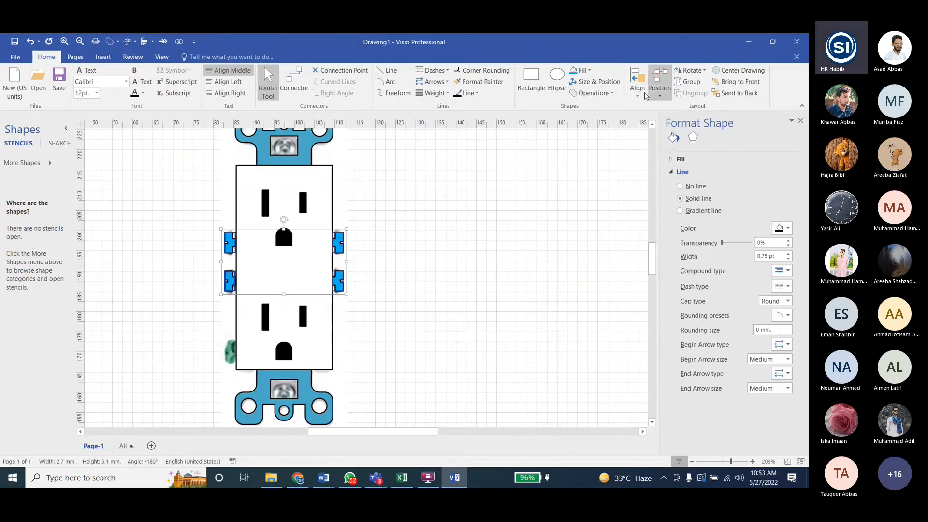
click(637, 86)
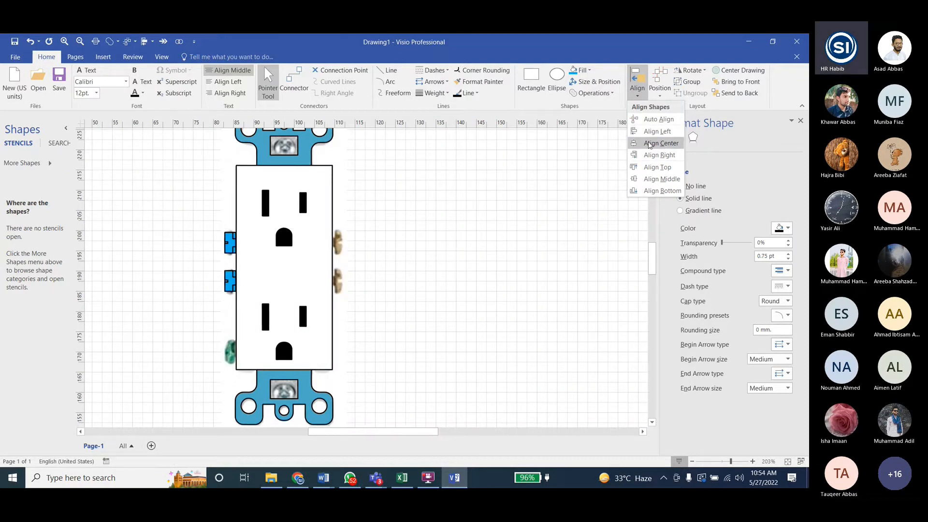
click(659, 84)
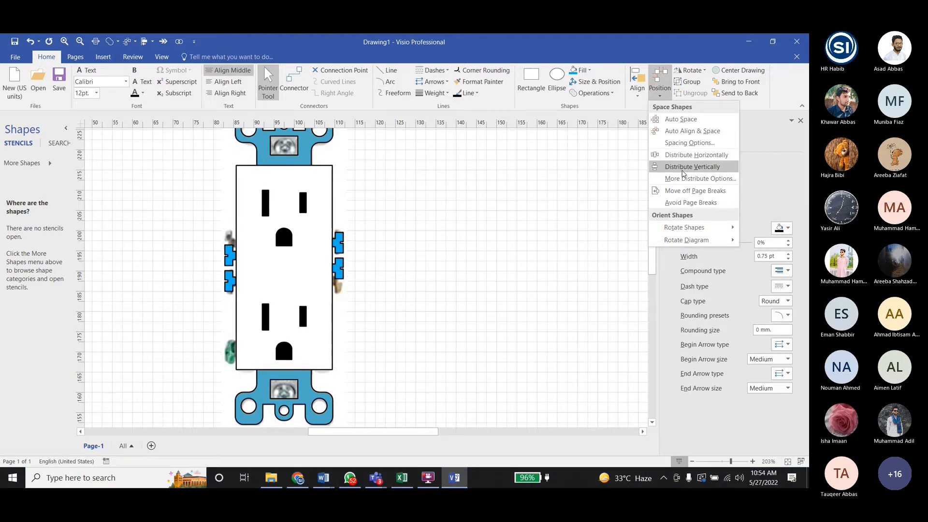
click(637, 83)
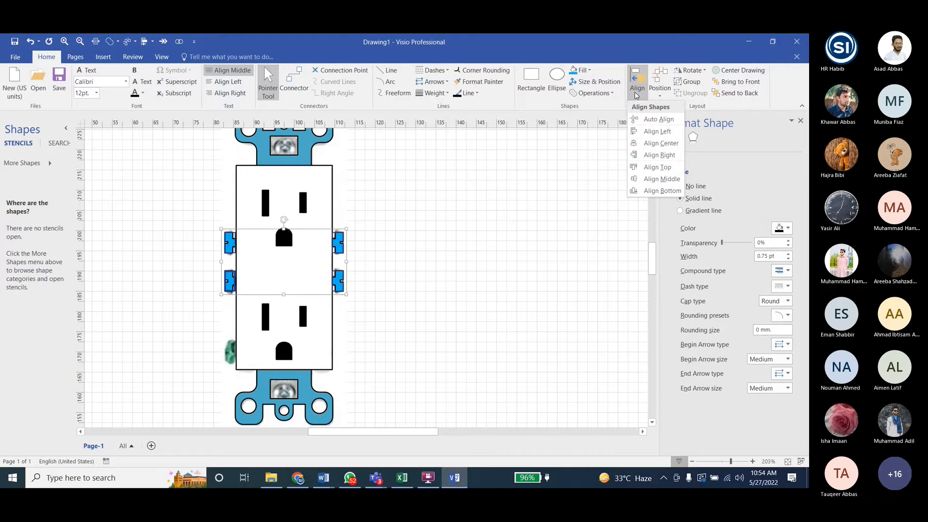
click(620, 171)
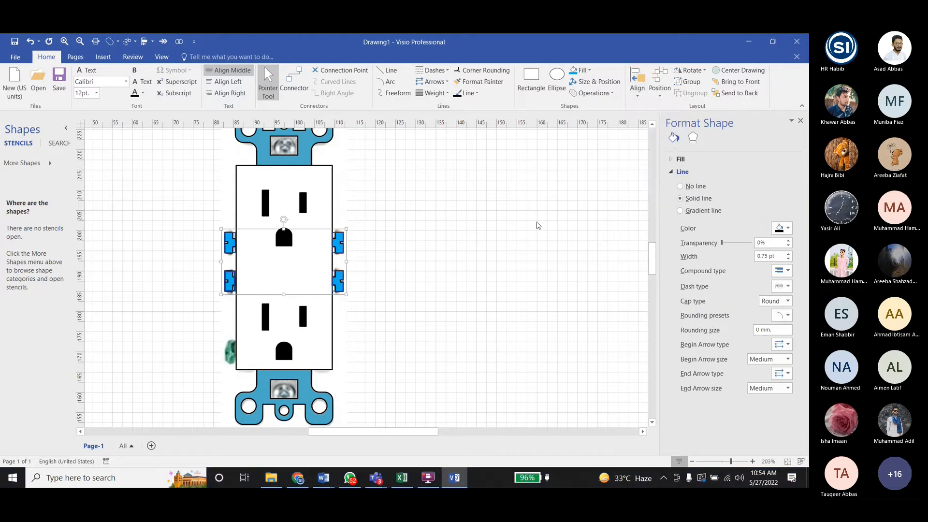
- Align the two left-hand screw shapes by their left edges
click(230, 243)
click(231, 277)
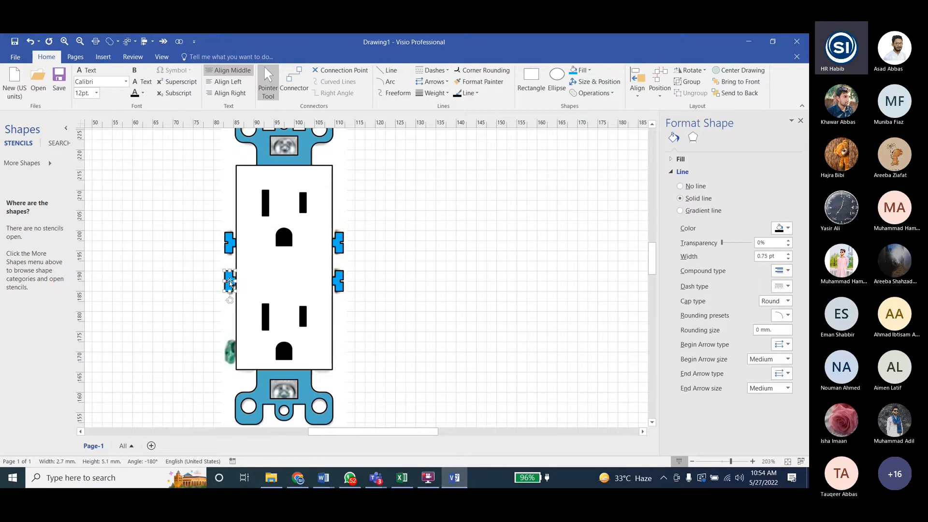
shift+click(234, 236)
click(638, 85)
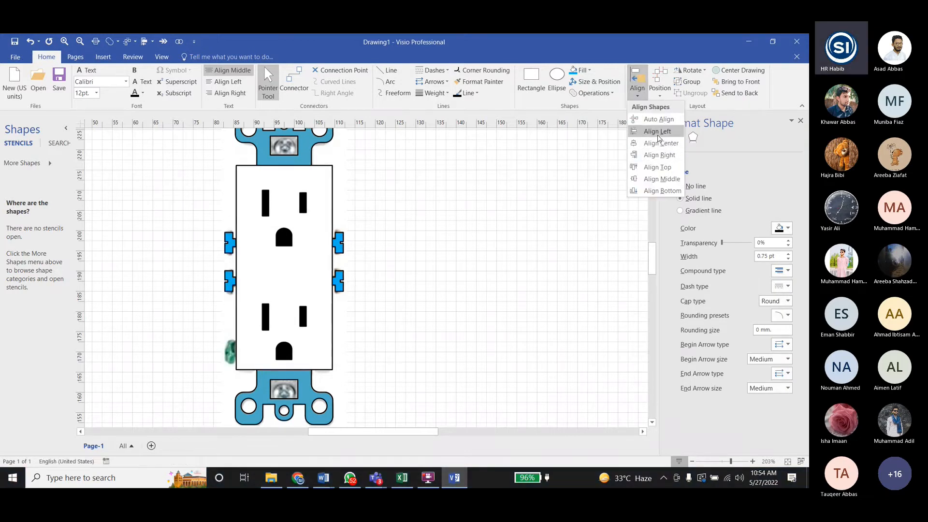
click(657, 131)
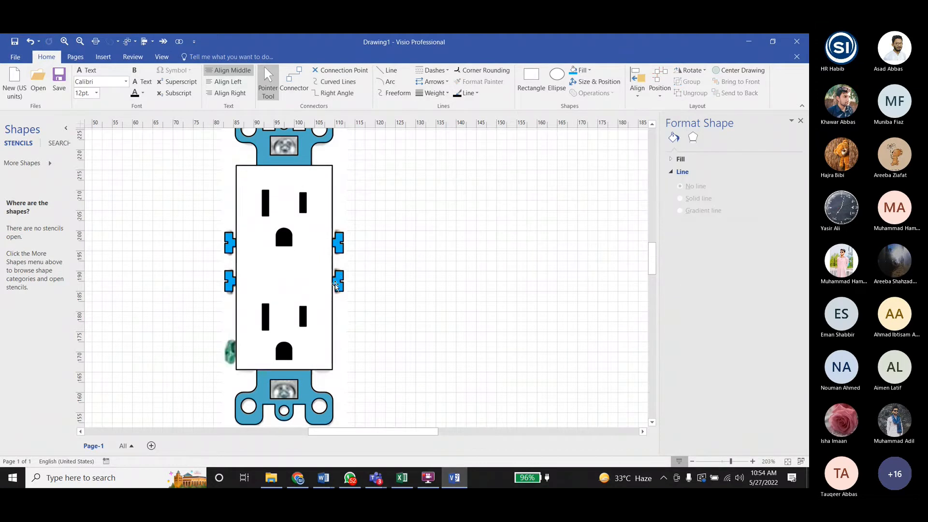
- Select the four screws, switch to Word to check the screw task in Lab5 Visio Tasks, and return to Visio
scroll(177, 189, down, 1)
drag(177, 182, 408, 290)
click(454, 477)
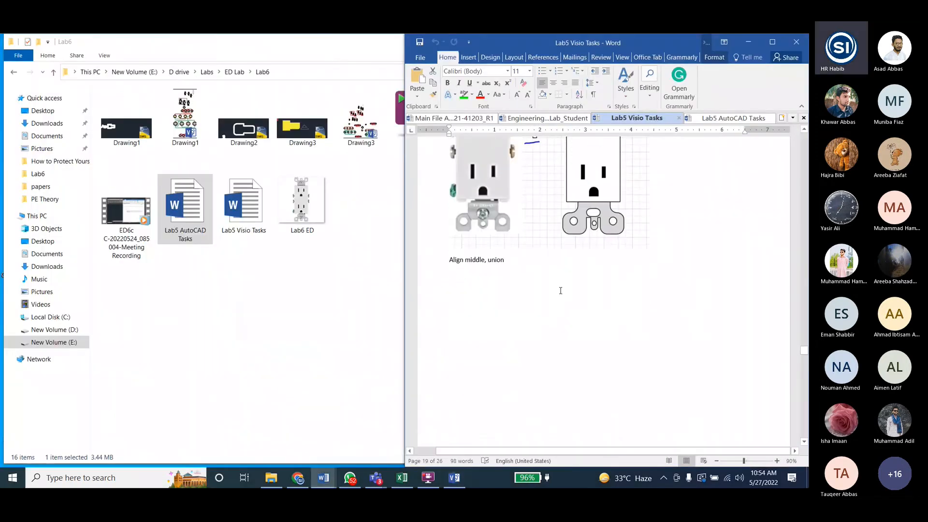
scroll(559, 290, down, 15)
scroll(558, 291, up, 4)
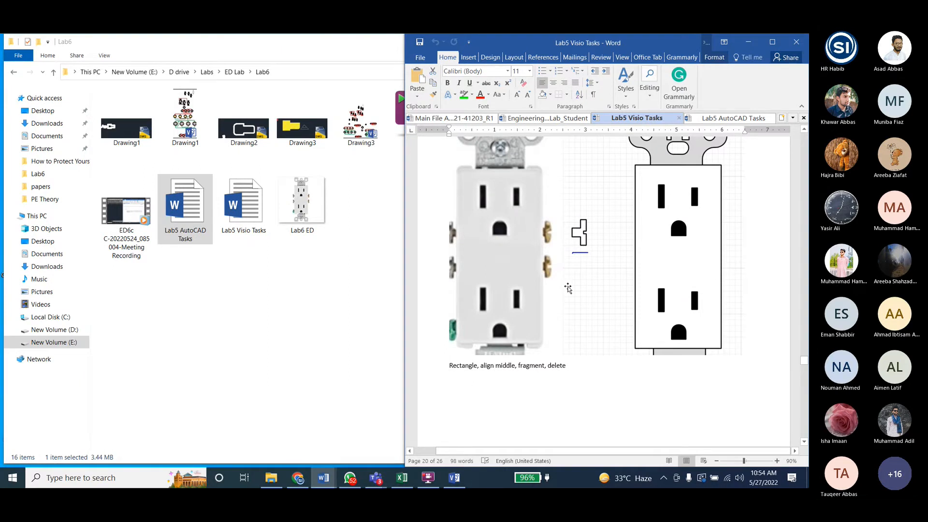
click(454, 478)
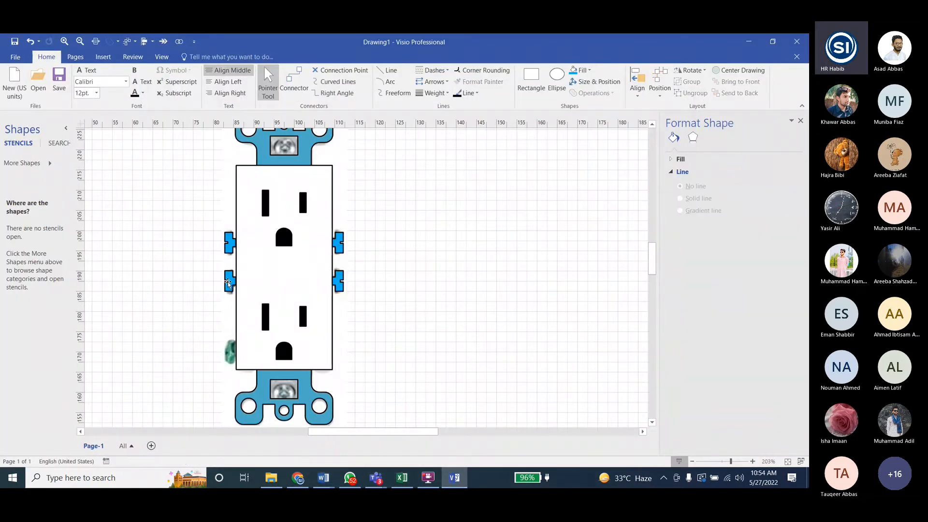
- Duplicate the lower of the two left screws, and place the copy over the green ground screw in the picture
click(228, 286)
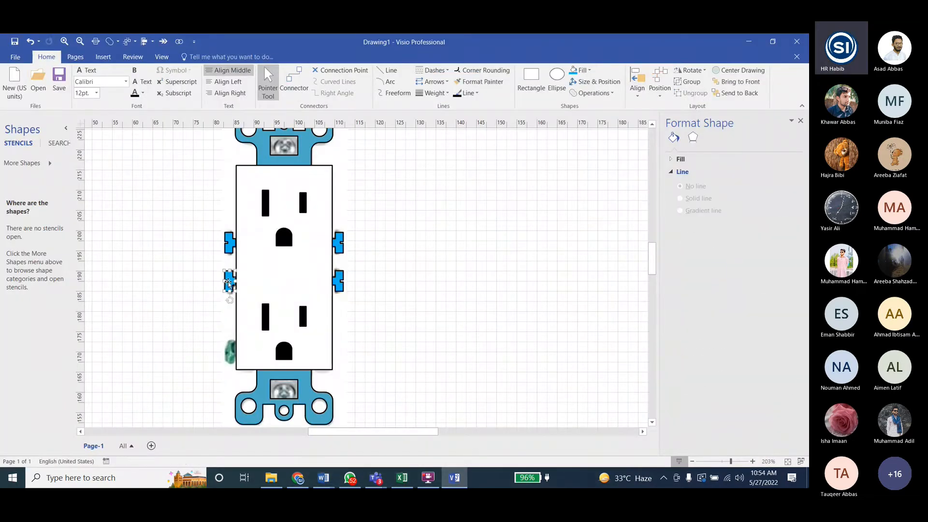
key(ctrl+d)
drag(264, 319, 228, 353)
- Nudge the ground screw copy left until its stem meets the receptacle body's left edge
ctrl+scroll(228, 353, up, 8)
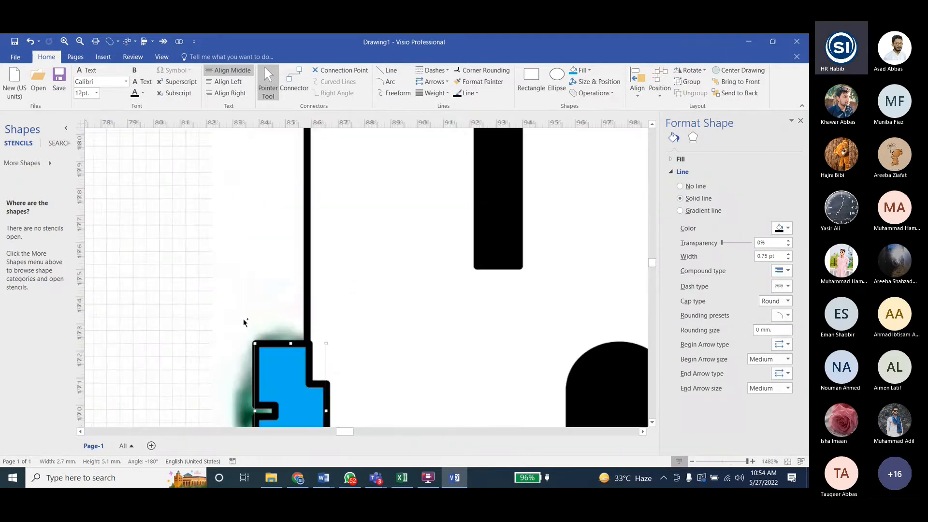
scroll(256, 313, down, 2)
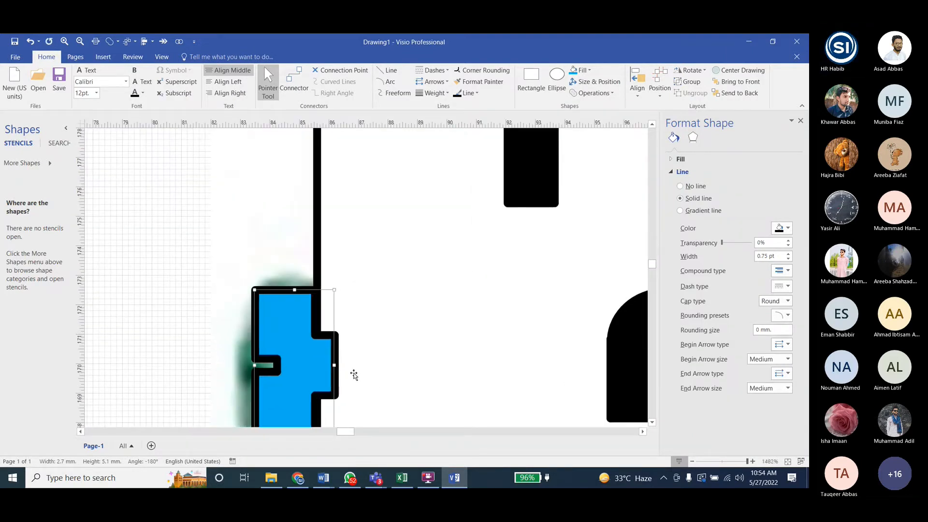
key(Left)
key(Left)
key(Left)
key(Left)
key(Left)
key(Left)
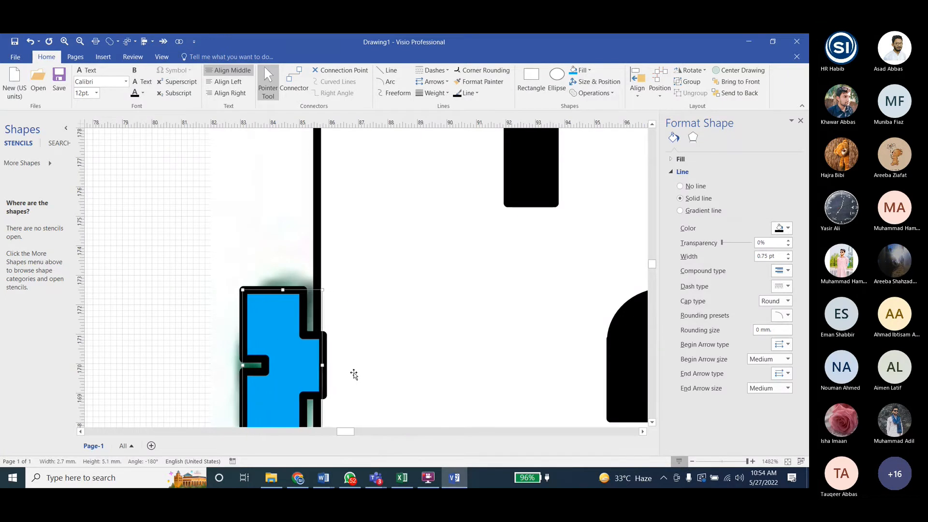
key(Left)
key(Left)
key(Left)
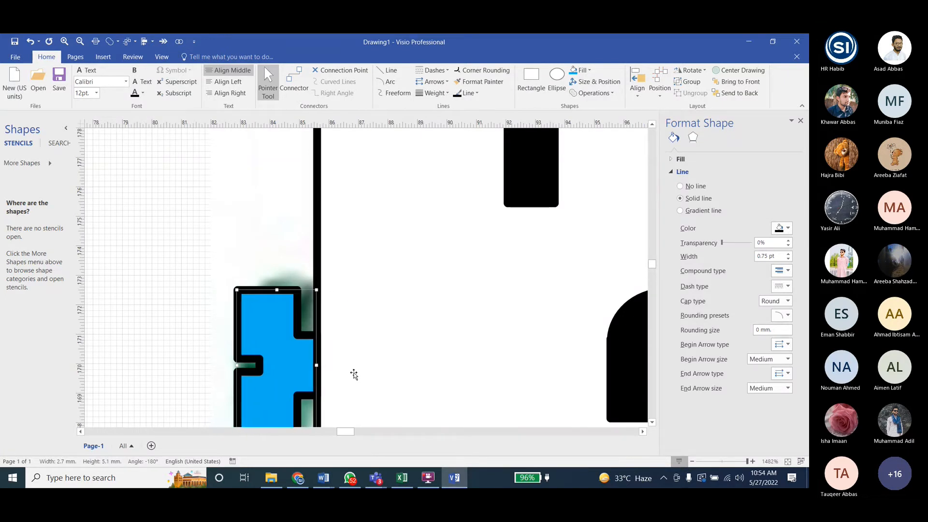
- Fill the upper two left-hand screws with the orange variant color
ctrl+scroll(353, 375, down, 10)
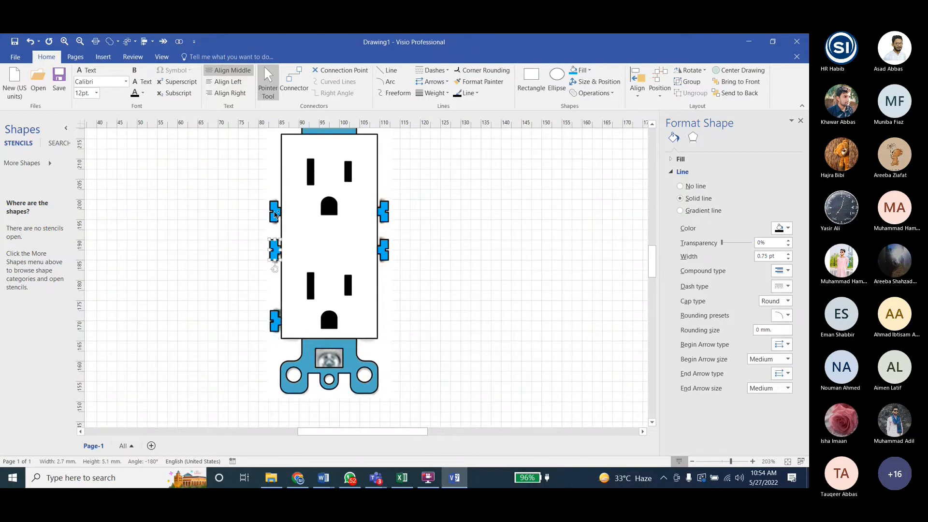
click(275, 251)
shift+click(275, 213)
click(581, 71)
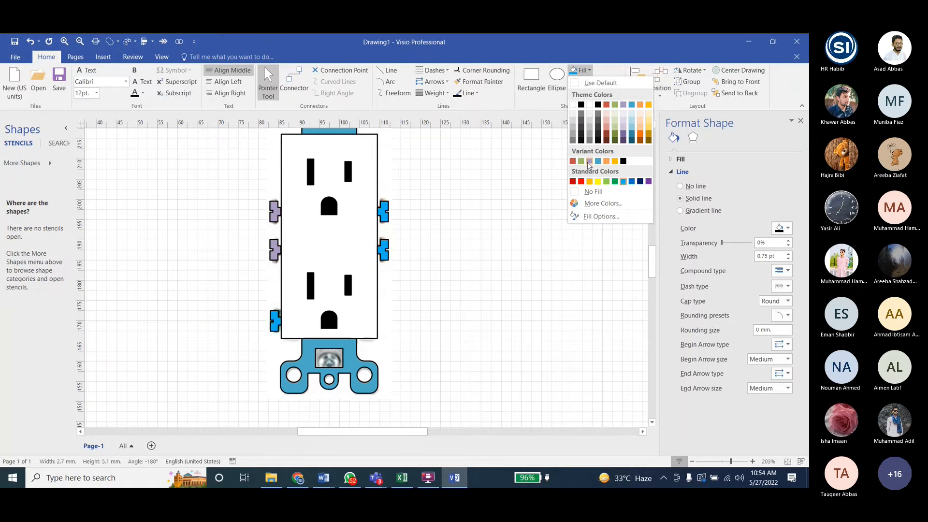
click(605, 161)
- Fill the ground screw at the receptacle's lower left with the standard green color
click(280, 320)
click(581, 70)
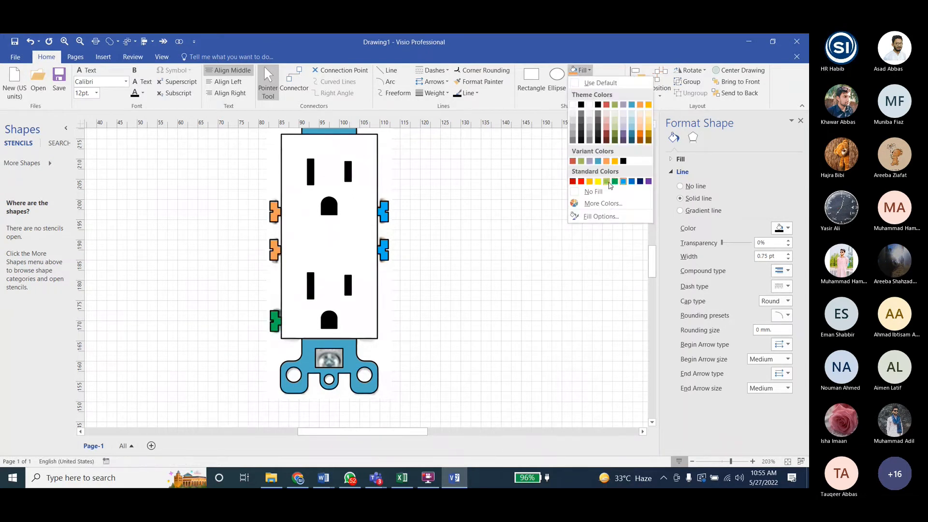
click(614, 182)
click(239, 287)
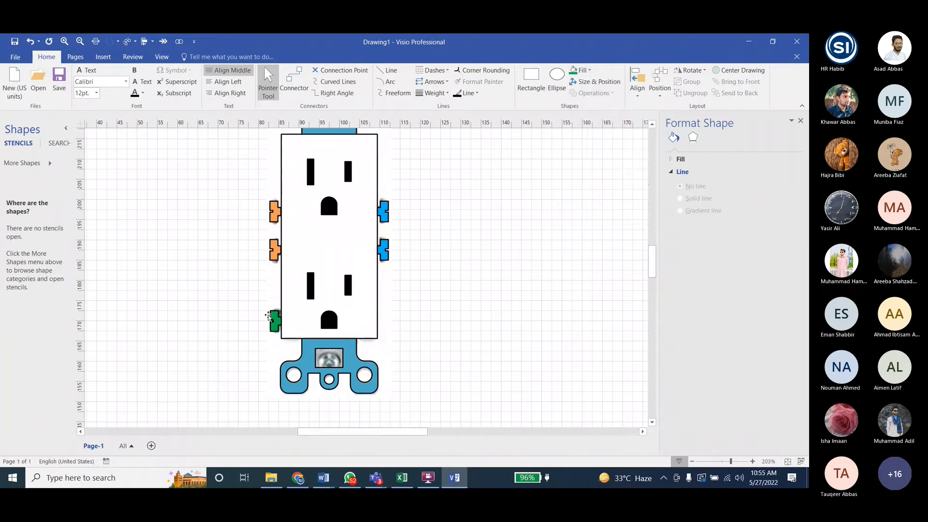
ctrl+scroll(281, 317, down, 2)
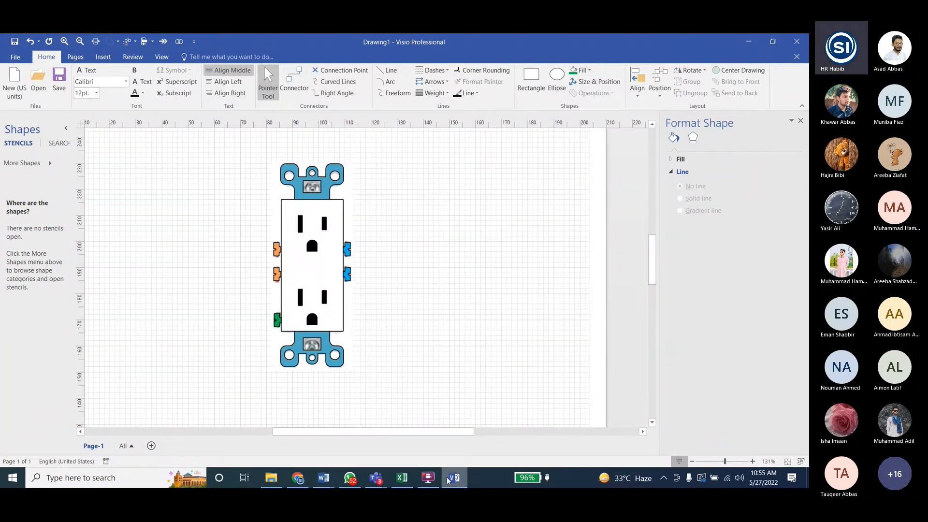
- Switch to Word to review the screw alignment tasks in Lab5 Visio Tasks, and return to Visio
click(448, 479)
scroll(645, 309, down, 5)
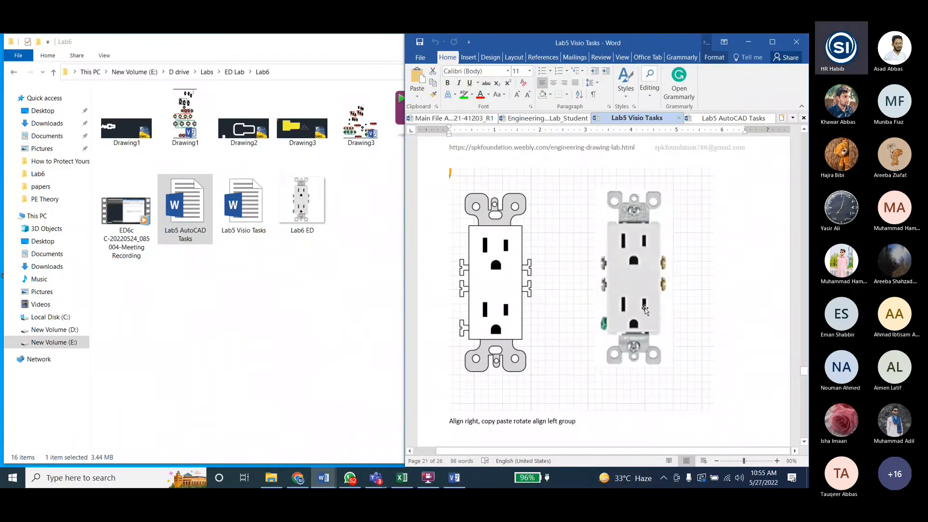
scroll(628, 309, down, 2)
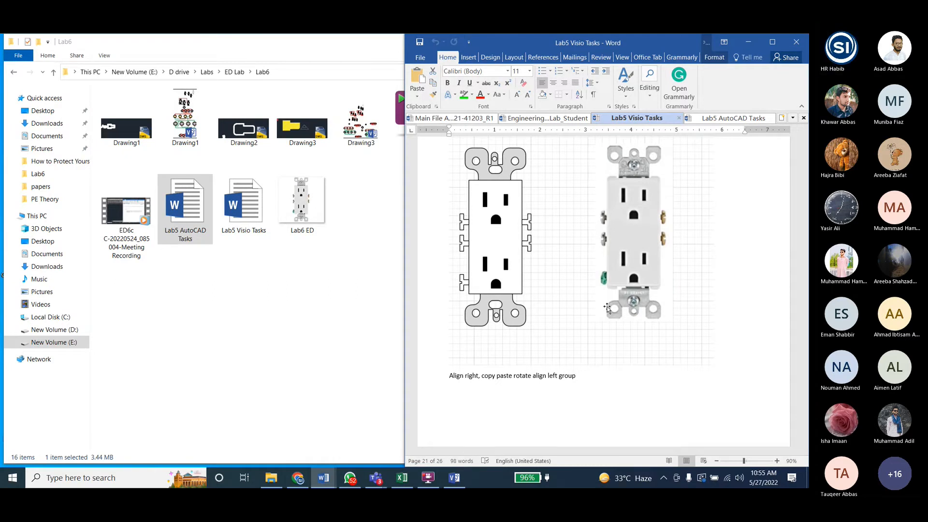
scroll(609, 313, down, 10)
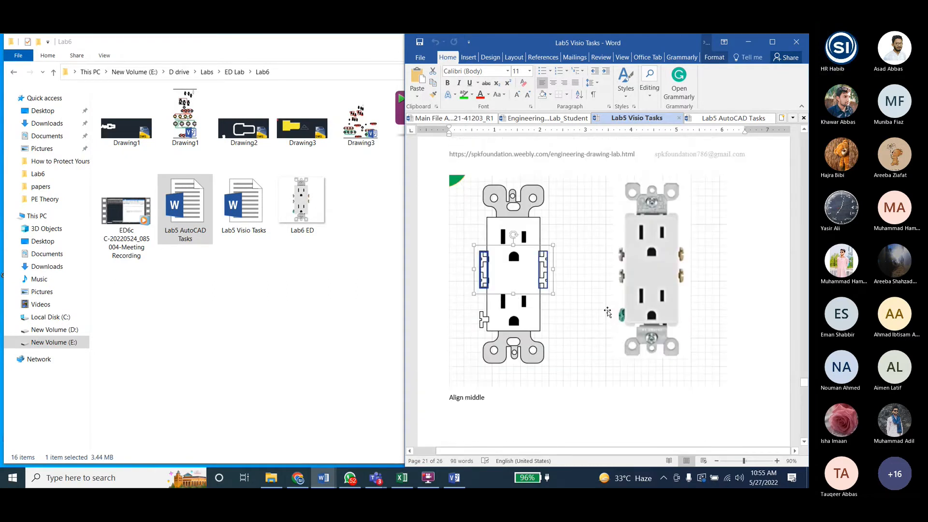
click(454, 479)
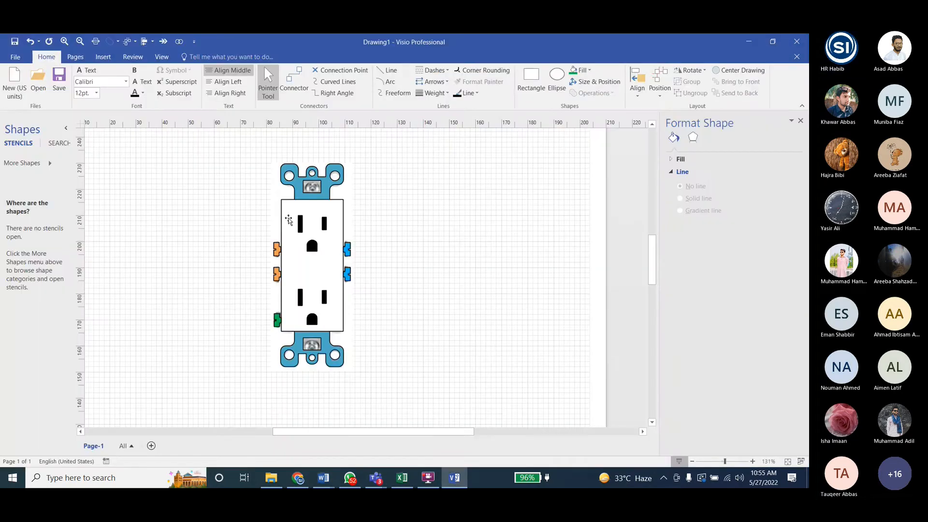
- Group the drawn receptacle with its five side screws, and move the group off the reference picture to its right
click(308, 220)
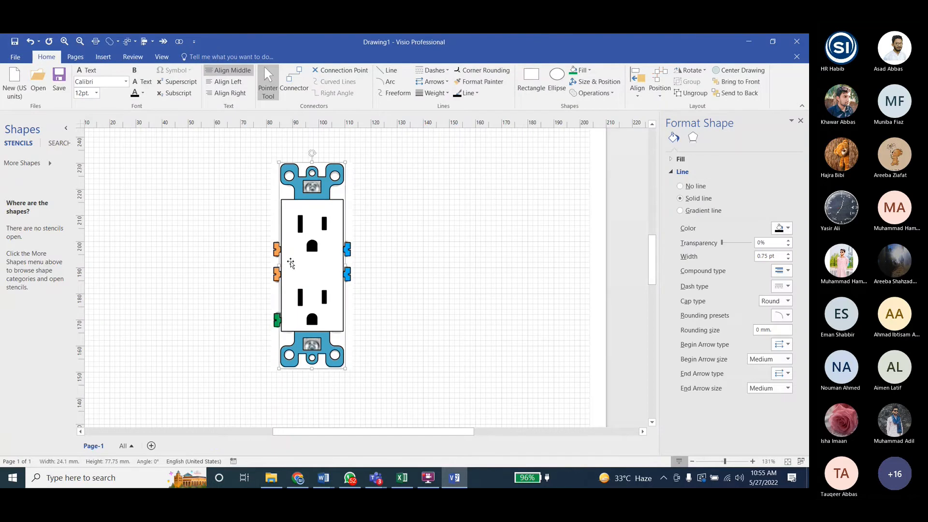
key(ctrl+a)
ctrl+click(350, 253)
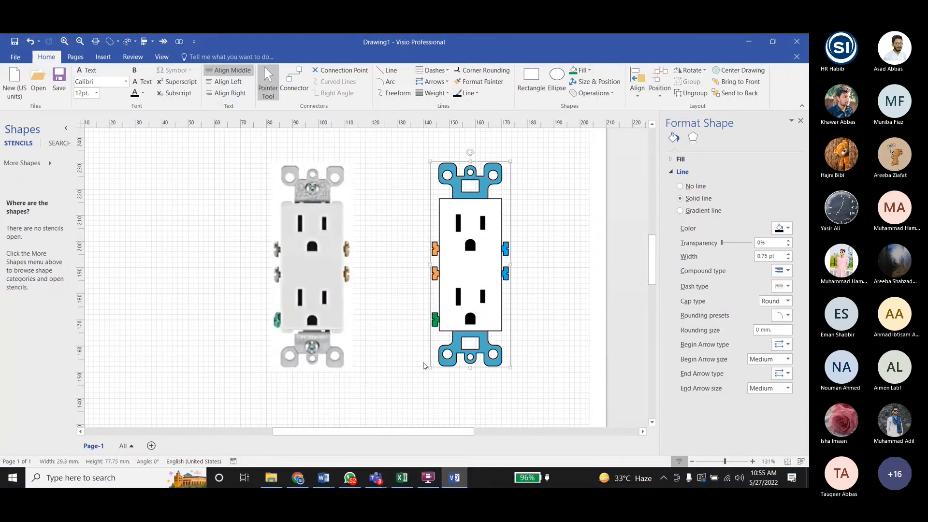
click(405, 373)
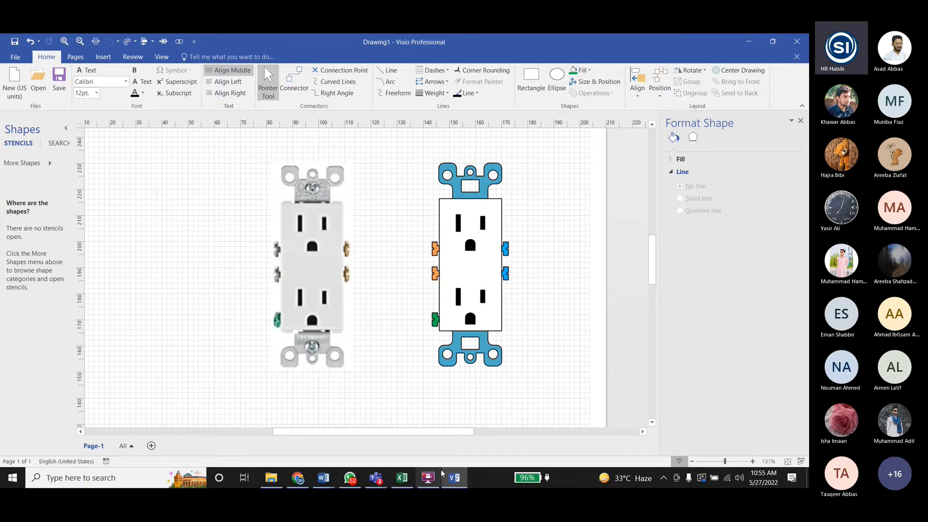
- Switch to Word to review the send-to-back and colored receptacle tasks in Lab5 Visio Tasks, and return to Visio
click(454, 477)
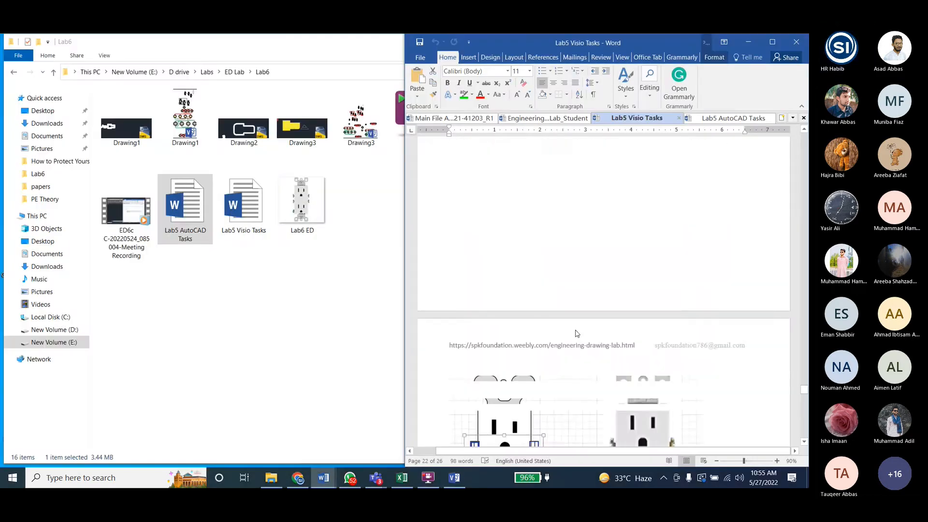
scroll(575, 330, down, 5)
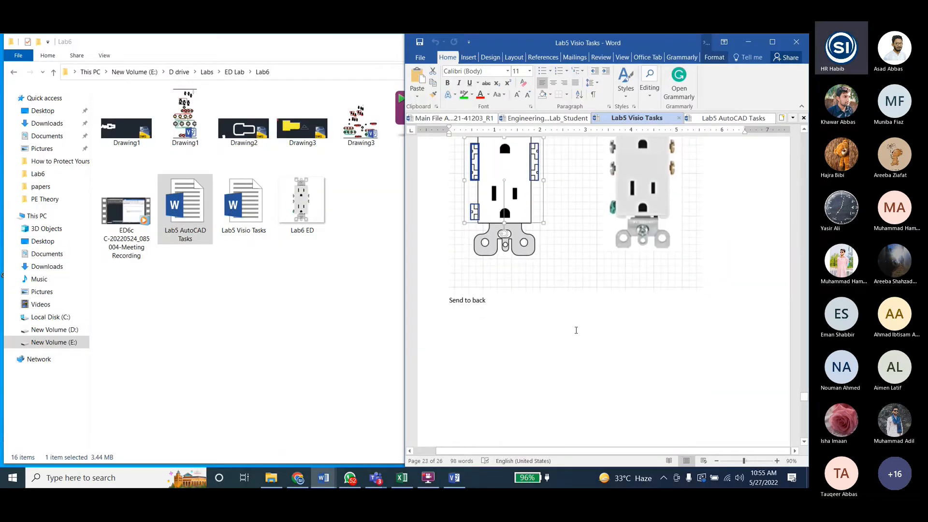
scroll(576, 330, down, 10)
scroll(575, 330, up, 6)
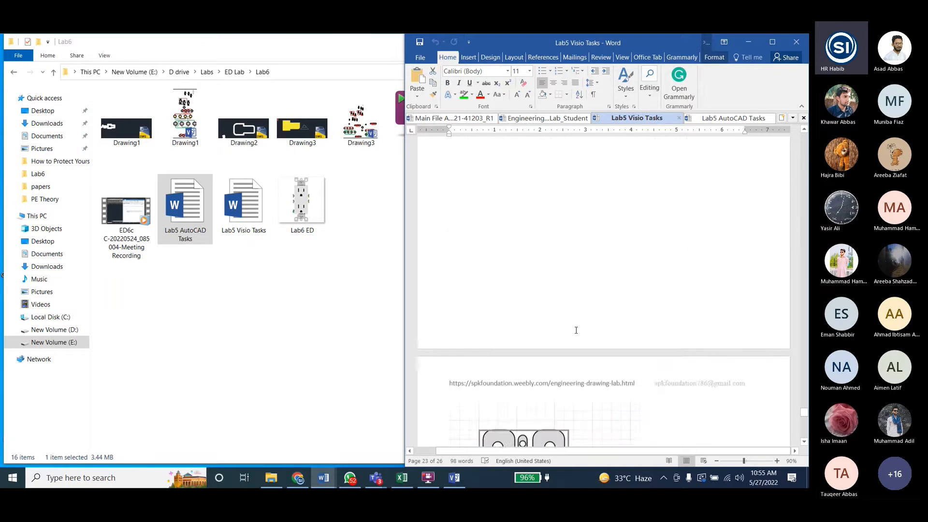
scroll(576, 330, down, 3)
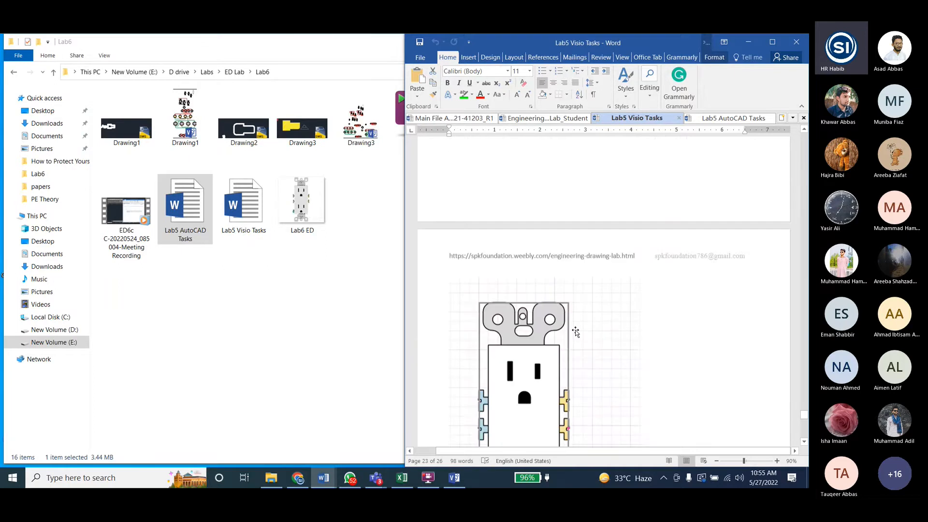
scroll(575, 331, down, 14)
click(454, 477)
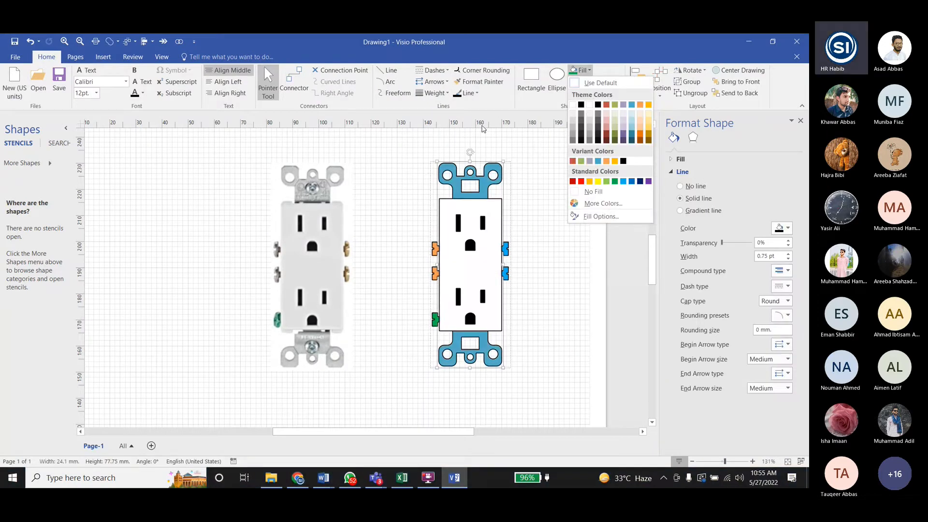
- Select the receptacle's white body within the group, and fill it with the lightest purple theme tint
click(478, 222)
click(460, 274)
click(451, 258)
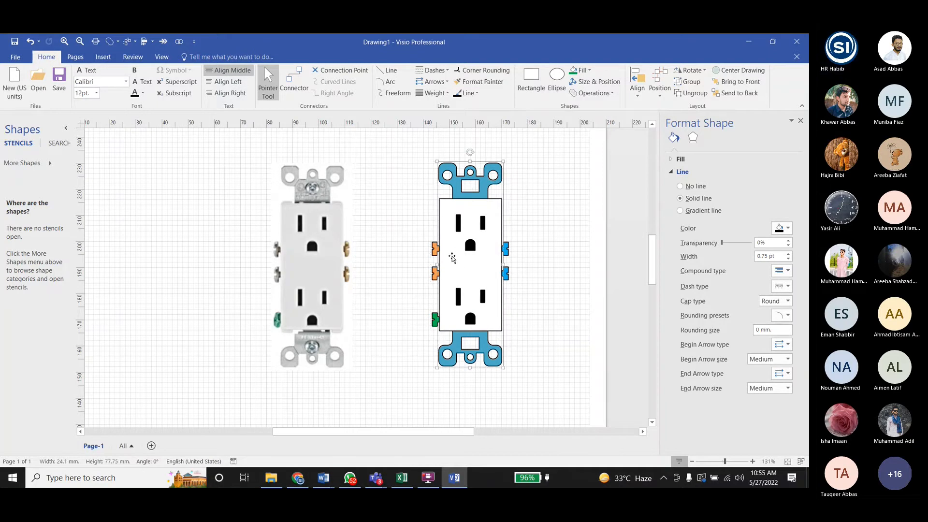
click(452, 257)
click(583, 70)
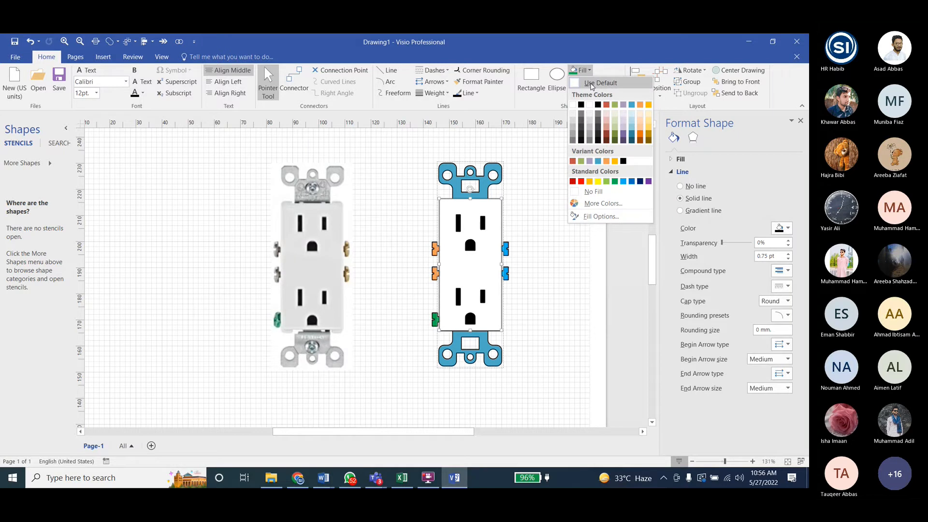
click(622, 117)
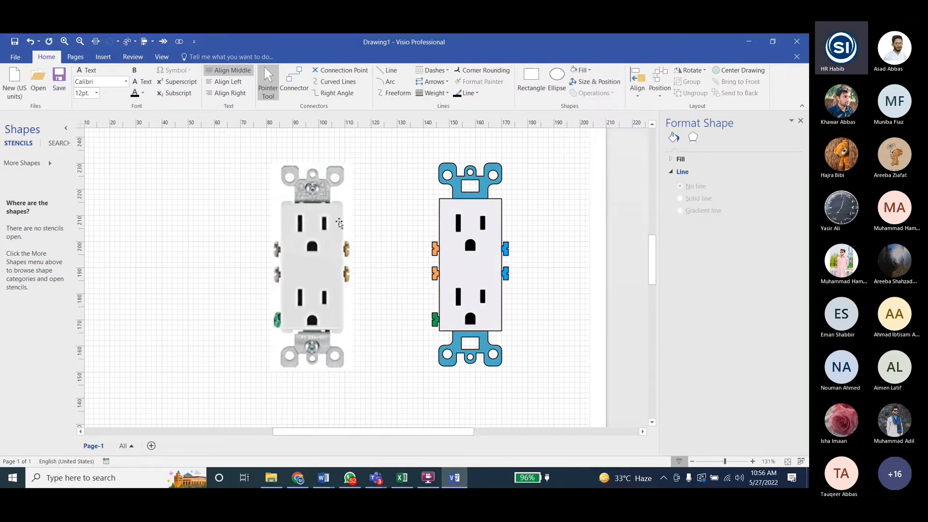
- Move the reference picture toward the page's right edge, and place the drawn receptacle group near the page's left edge
scroll(431, 261, down, 2)
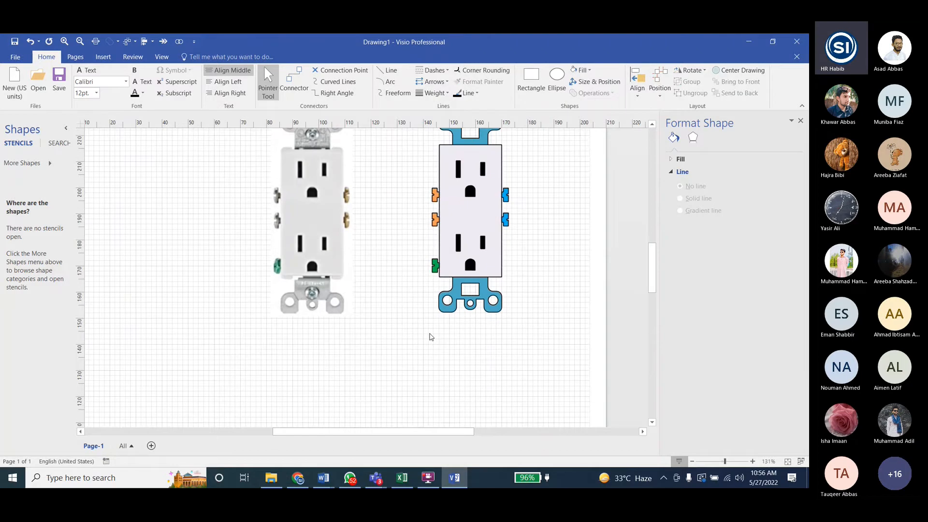
ctrl+scroll(431, 337, down, 3)
drag(265, 261, 414, 180)
click(350, 261)
drag(350, 261, 190, 241)
drag(225, 310, 212, 292)
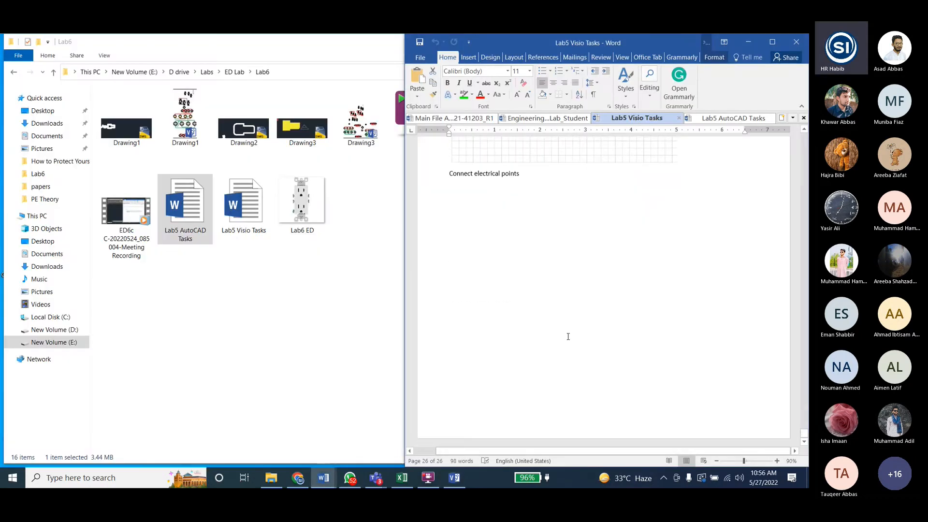
- Check the Connect electrical points task in Word, and switch to the Engineering Drawing Lab page in Chrome
scroll(567, 337, up, 10)
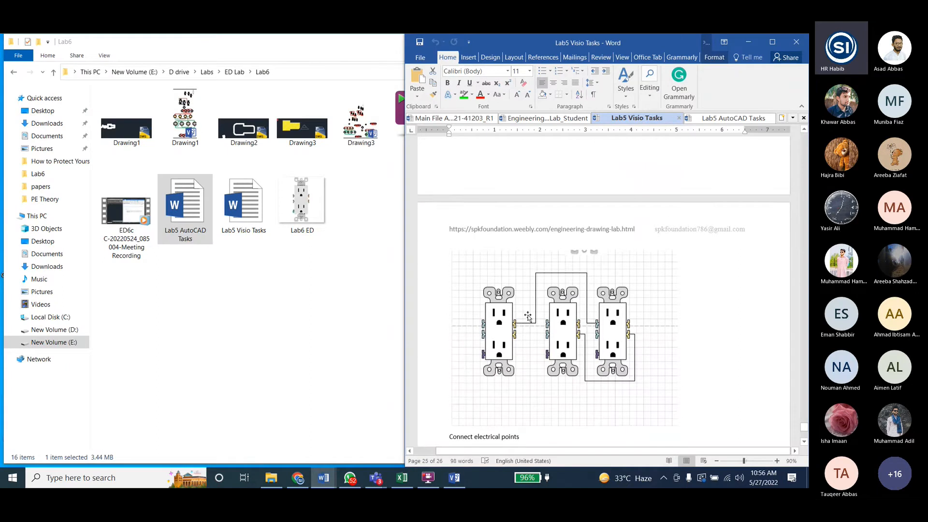
scroll(528, 317, down, 3)
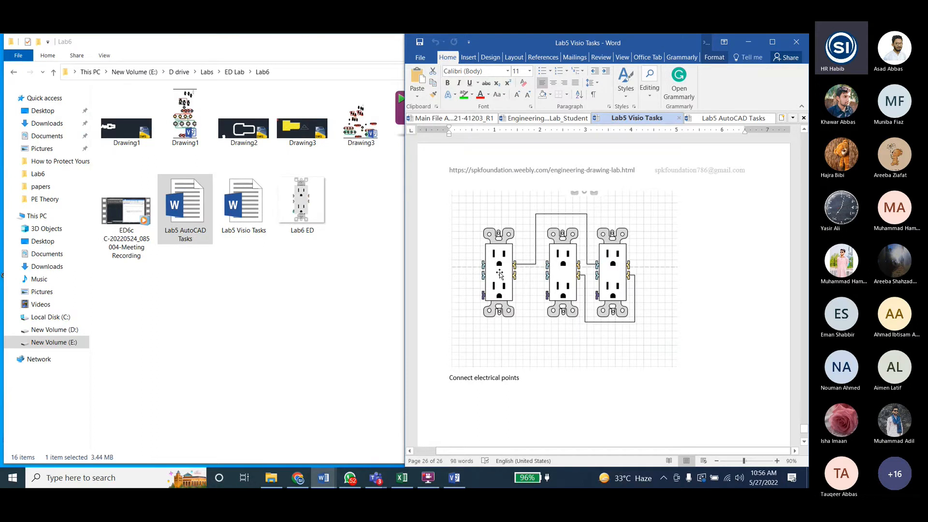
click(302, 473)
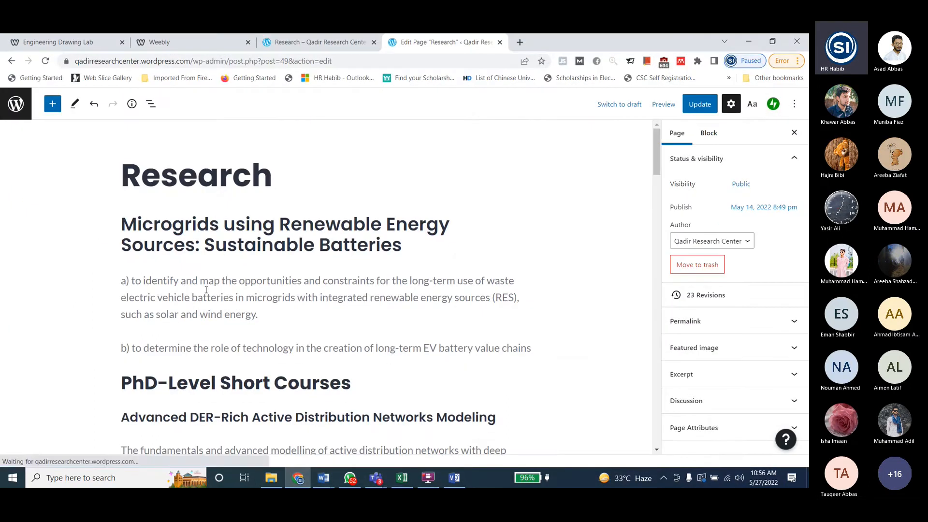
click(89, 44)
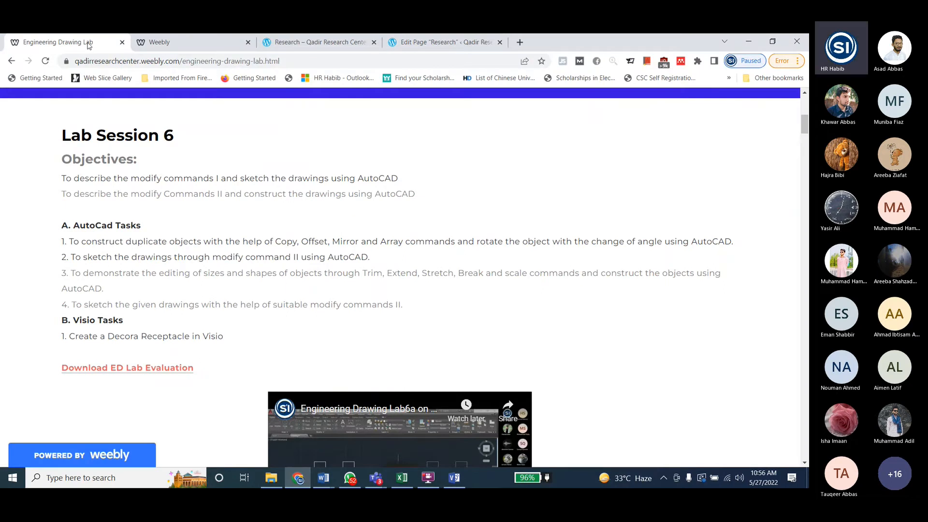
- Search Google for Decora Receptacle using the words in the Lab Session 6 Visio task
drag(108, 336, 188, 337)
right_click(176, 338)
click(241, 234)
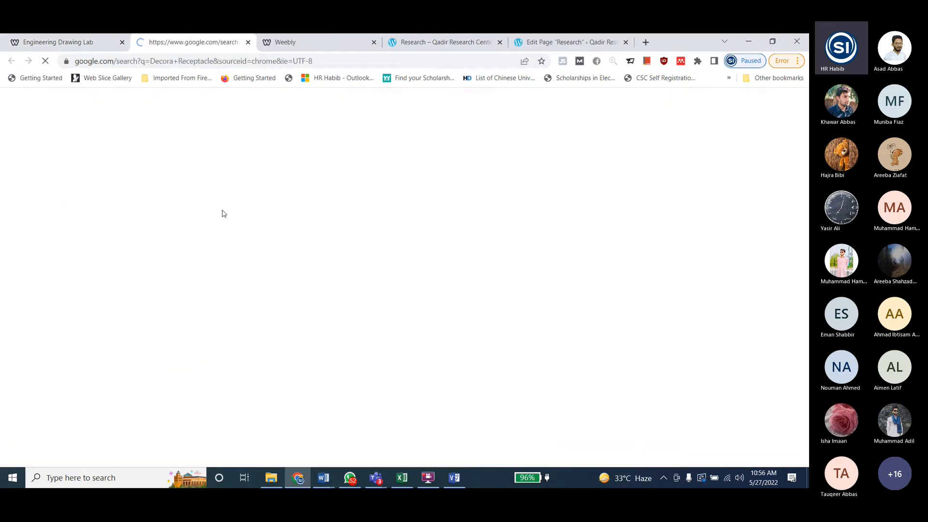
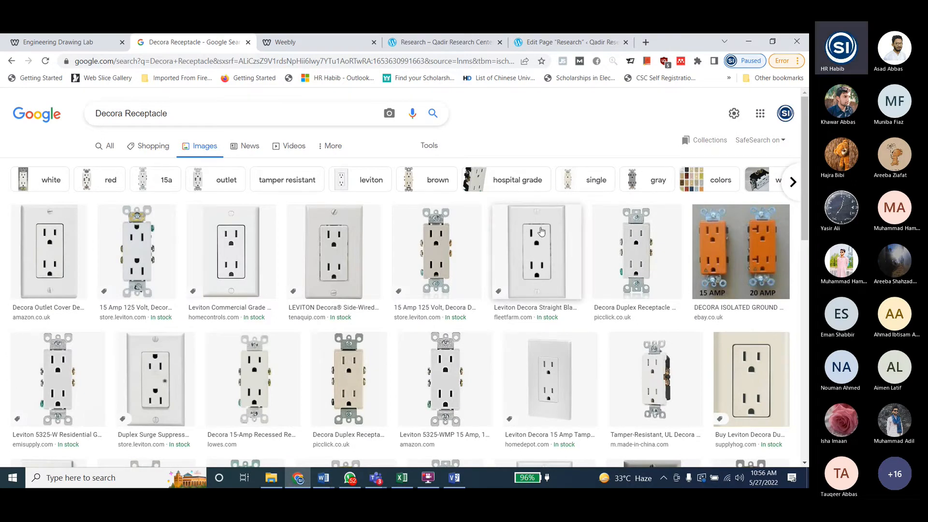
- Look through the Decora Receptacle image results, and search Google Images for Decora Receptacle connection points
scroll(540, 231, down, 1)
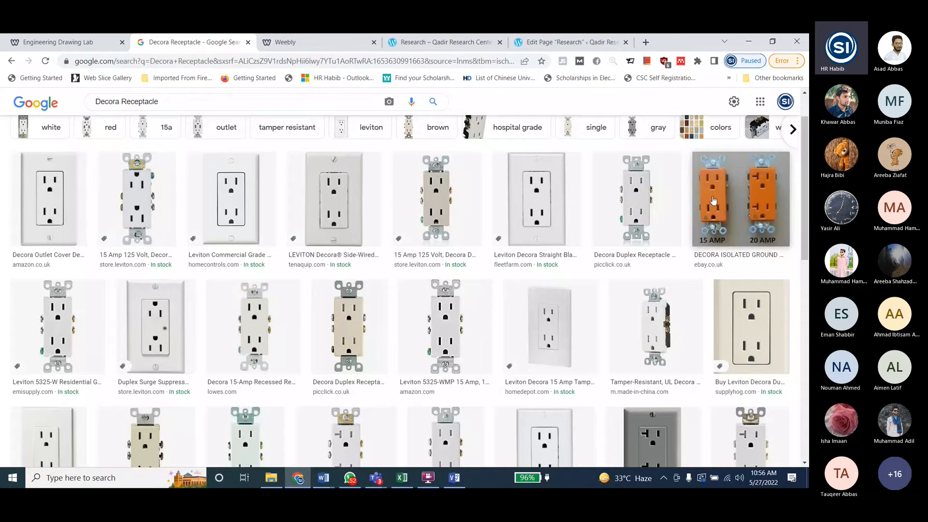
scroll(526, 232, down, 2)
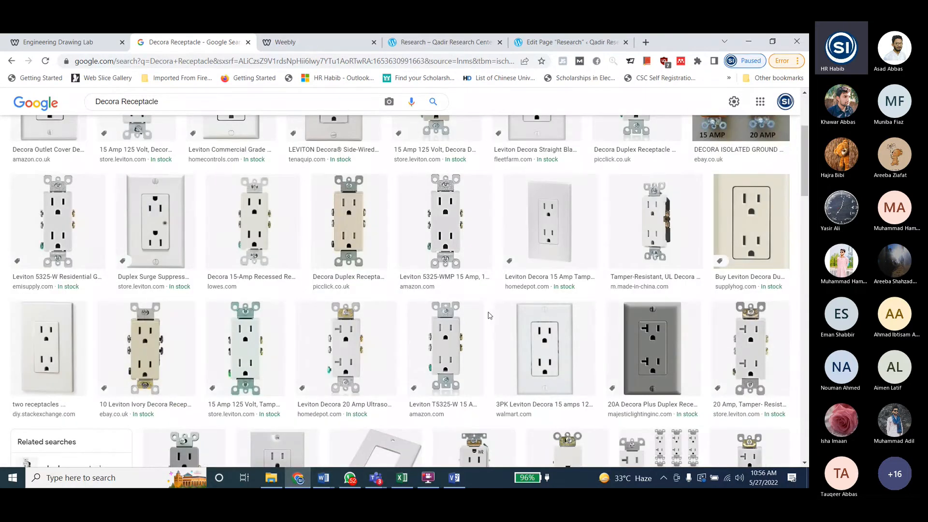
scroll(489, 315, down, 6)
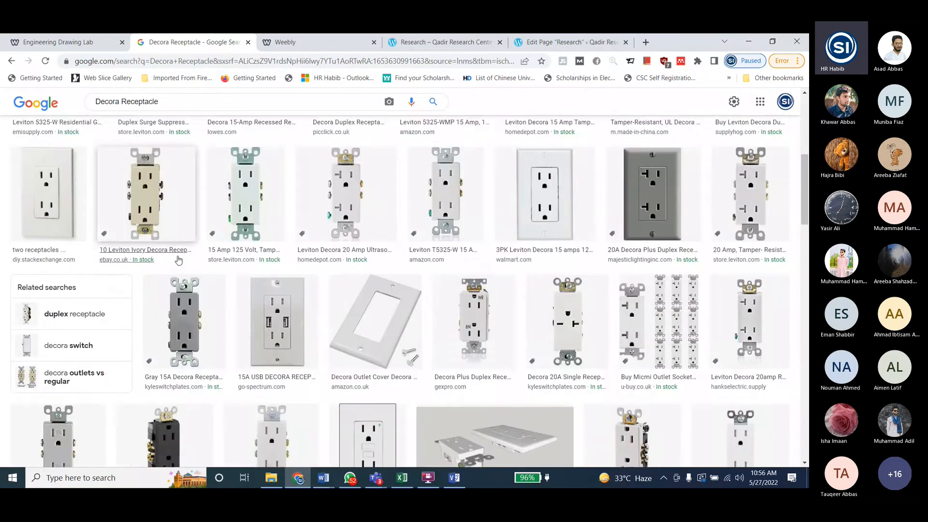
scroll(464, 299, down, 2)
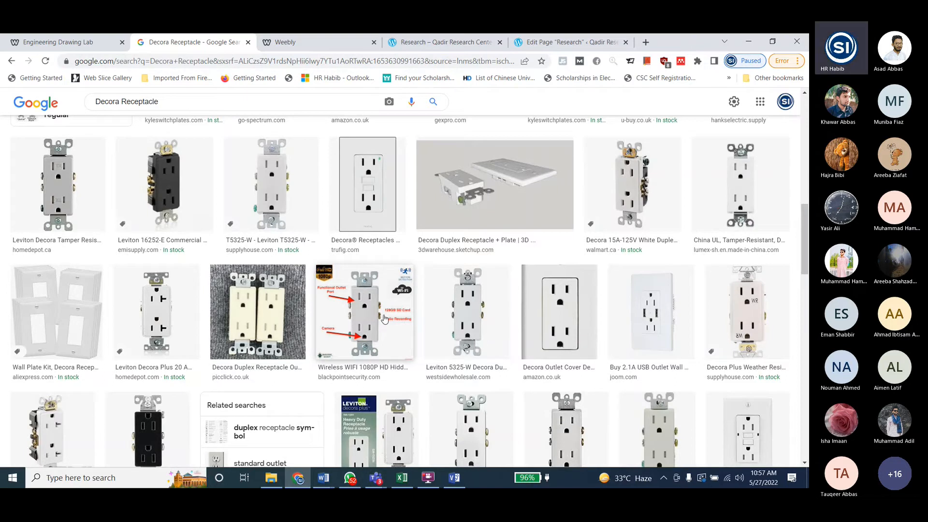
scroll(384, 319, down, 4)
click(168, 102)
text(co)
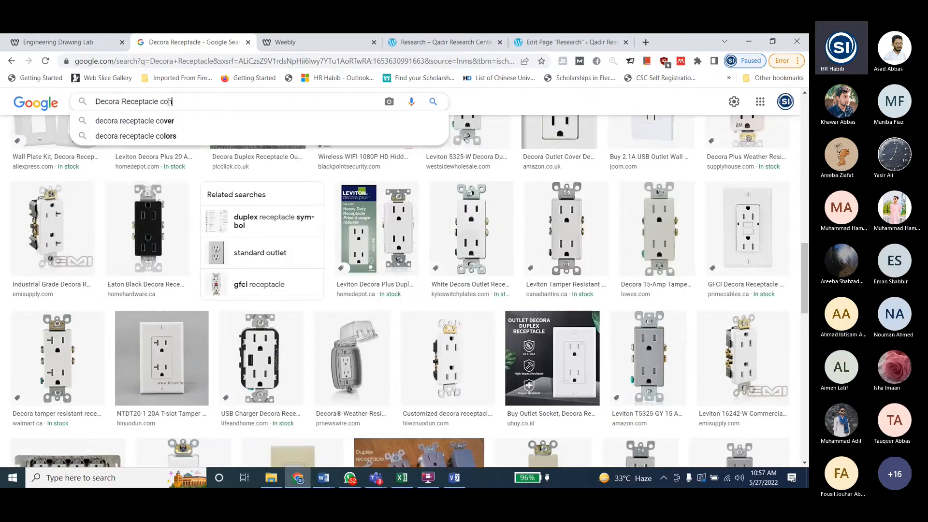
text(nnection points)
key(Return)
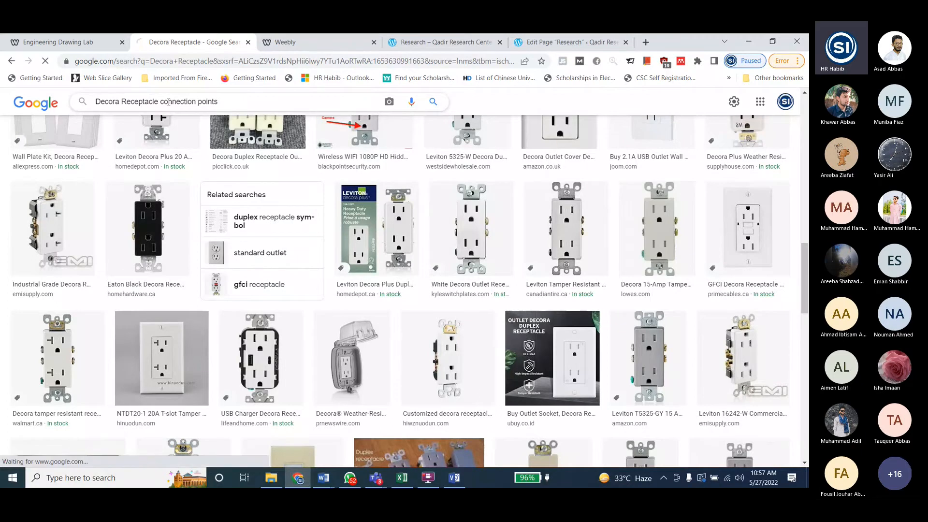
- Examine Dengarden's wiring diagram for a switched half-hot outlet and the other image results, and switch back to the Visio drawing
ctrl+scroll(240, 248, up, 8)
ctrl+scroll(235, 280, down, 6)
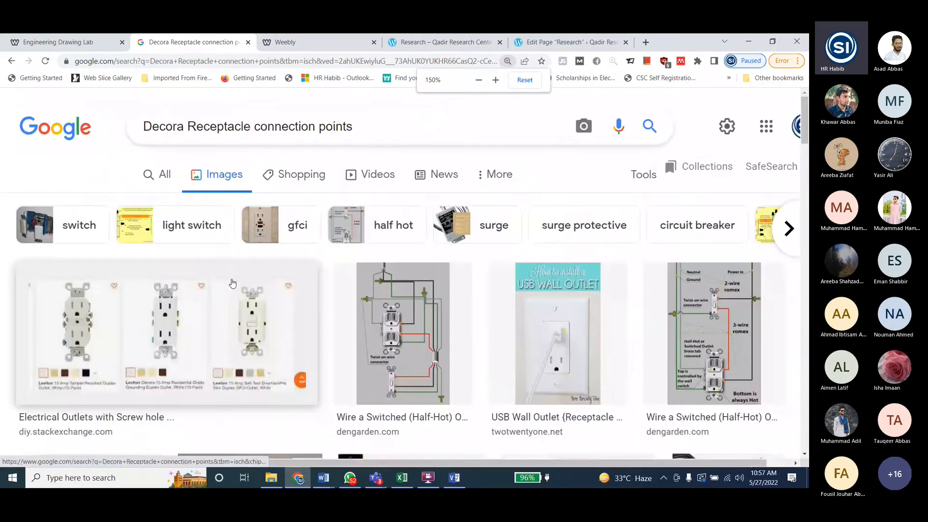
ctrl+scroll(230, 289, down, 1)
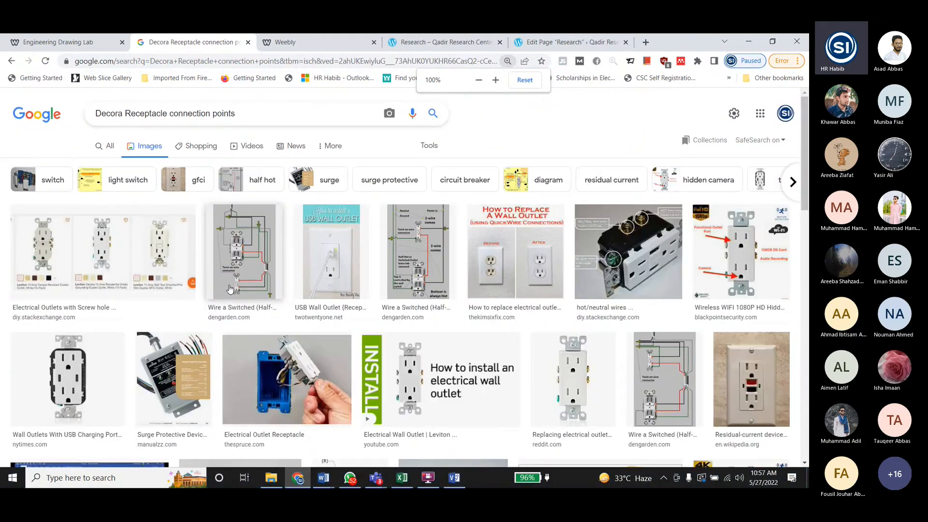
click(241, 258)
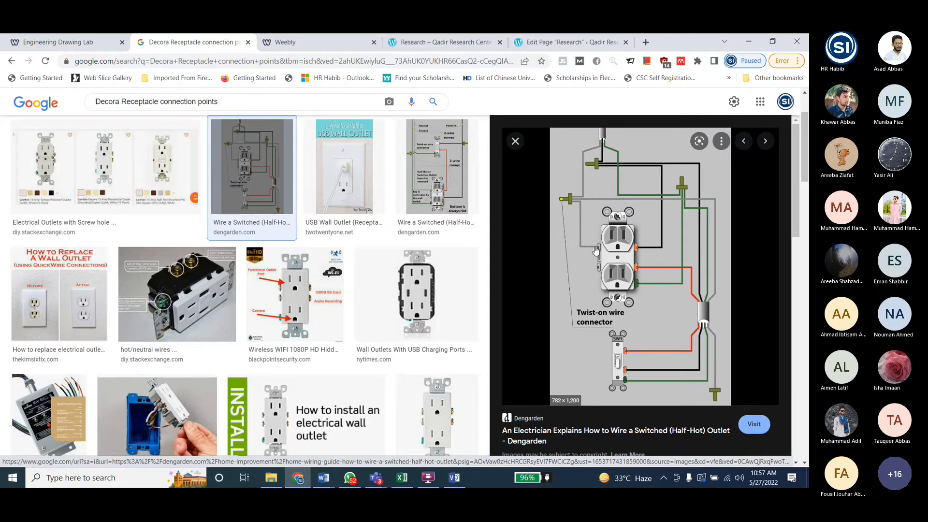
scroll(139, 220, down, 4)
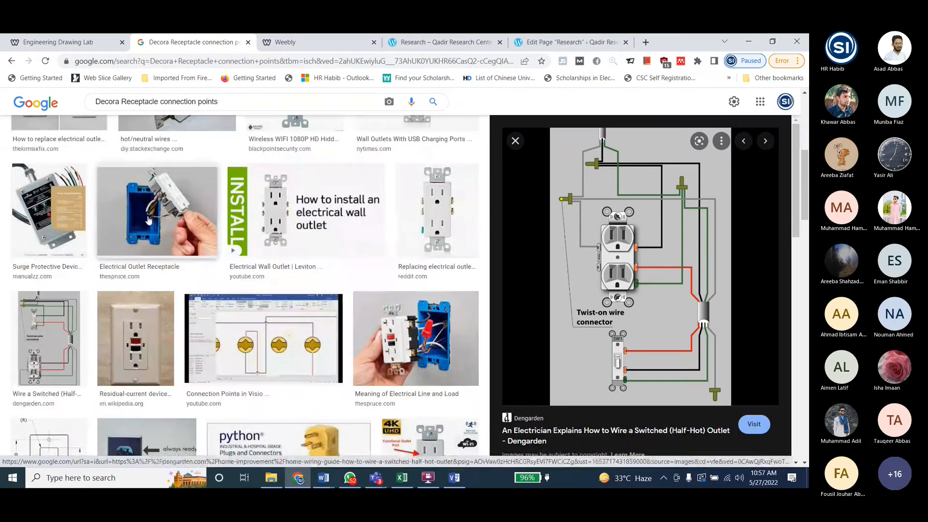
scroll(148, 332, down, 1)
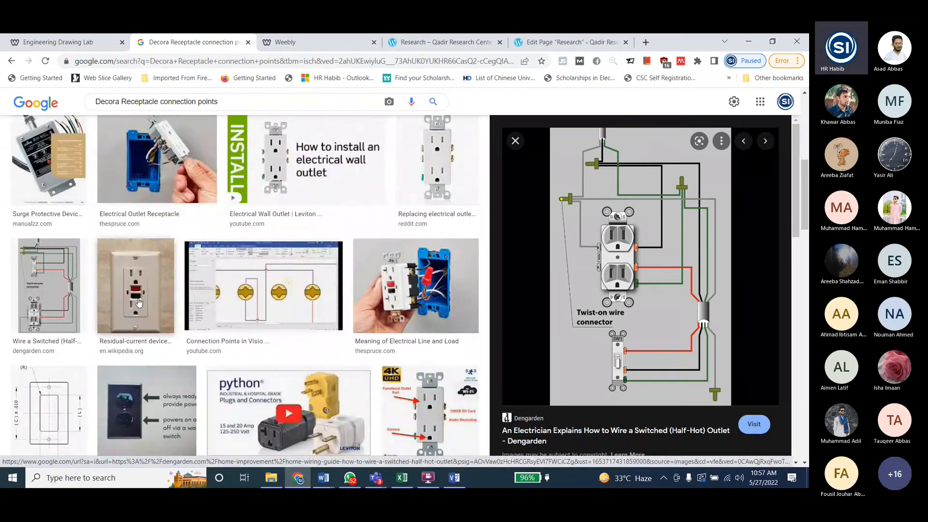
scroll(401, 359, down, 1)
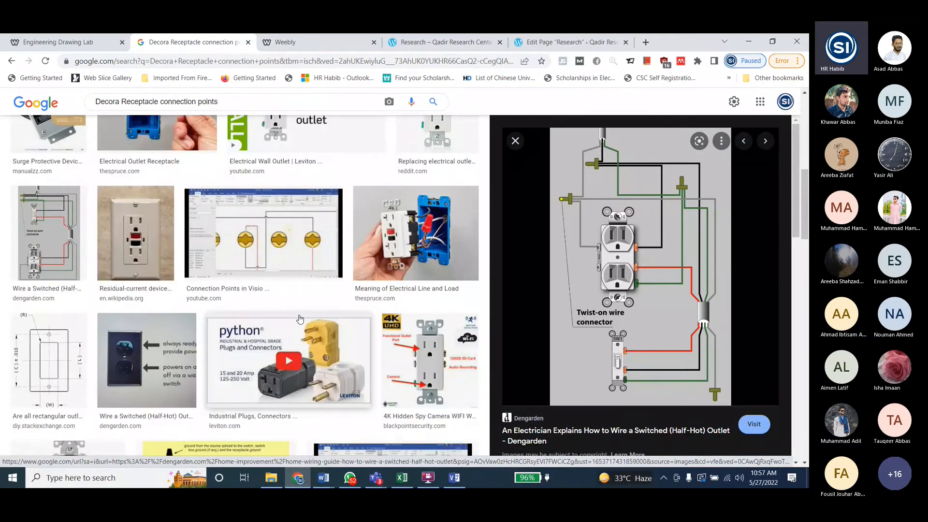
key(alt+Tab)
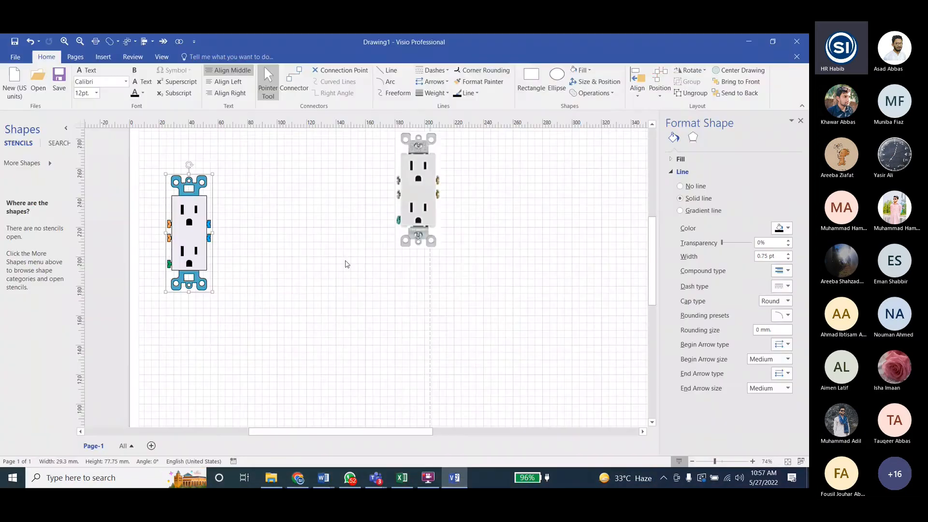
- Place three copies of the receptacle group in a descending diagonal row across the page
ctrl+drag(189, 243, 483, 361)
key(ctrl+d)
key(ctrl+d)
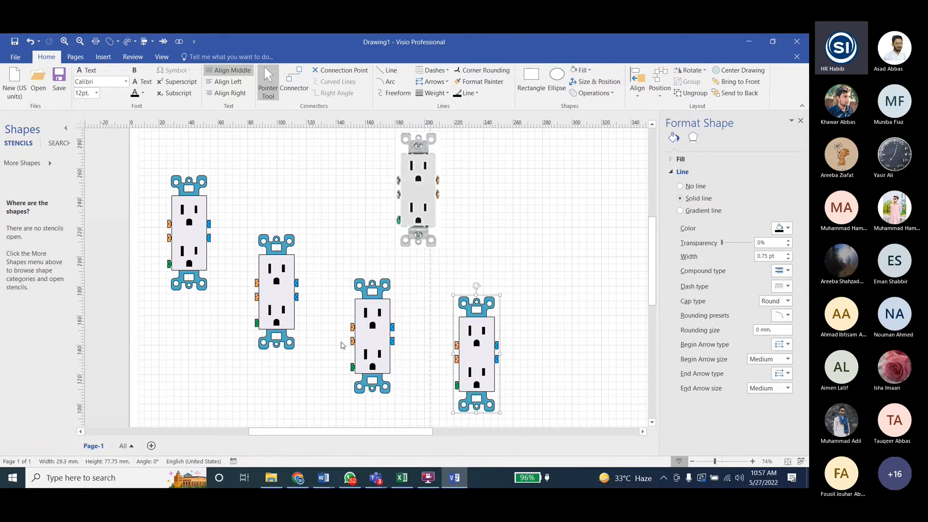
click(338, 236)
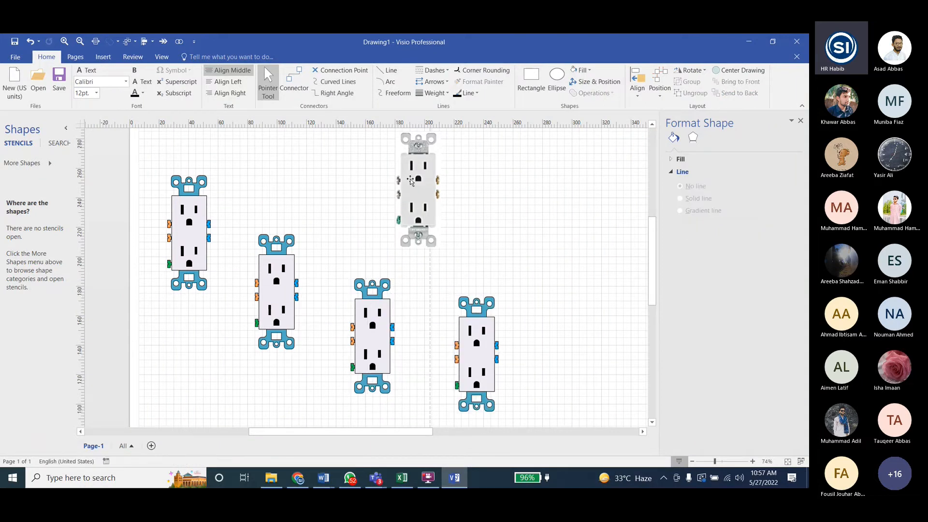
- Move the reference picture farther right, and add connection points at the notches of the first receptacle's two blue terminals
drag(411, 181, 597, 188)
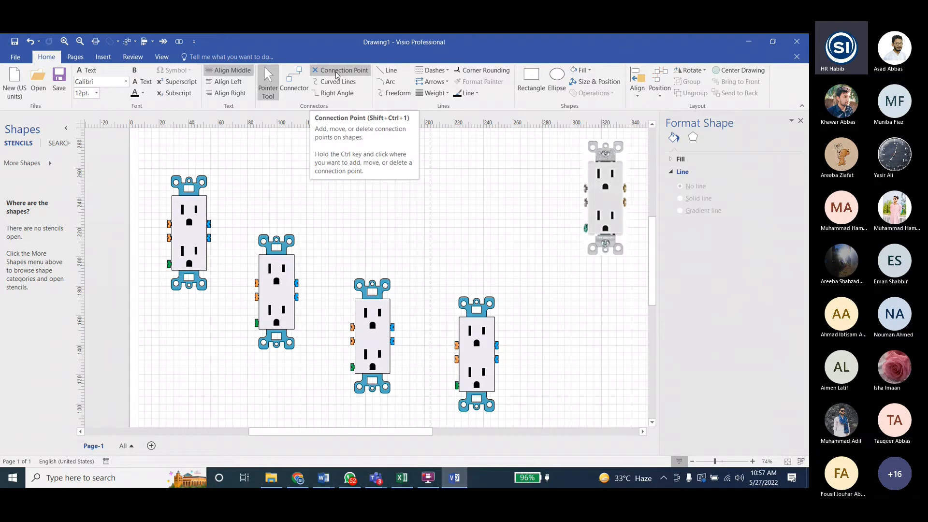
click(337, 75)
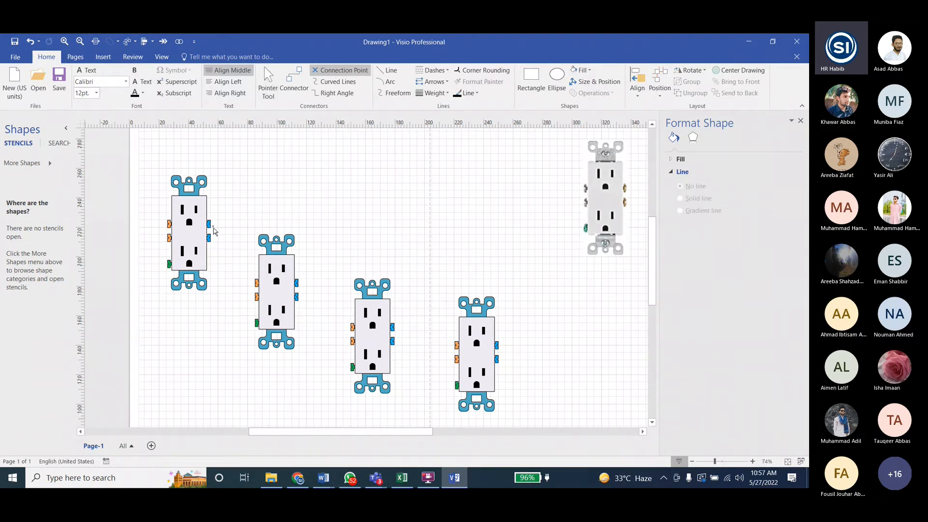
ctrl+scroll(214, 231, up, 5)
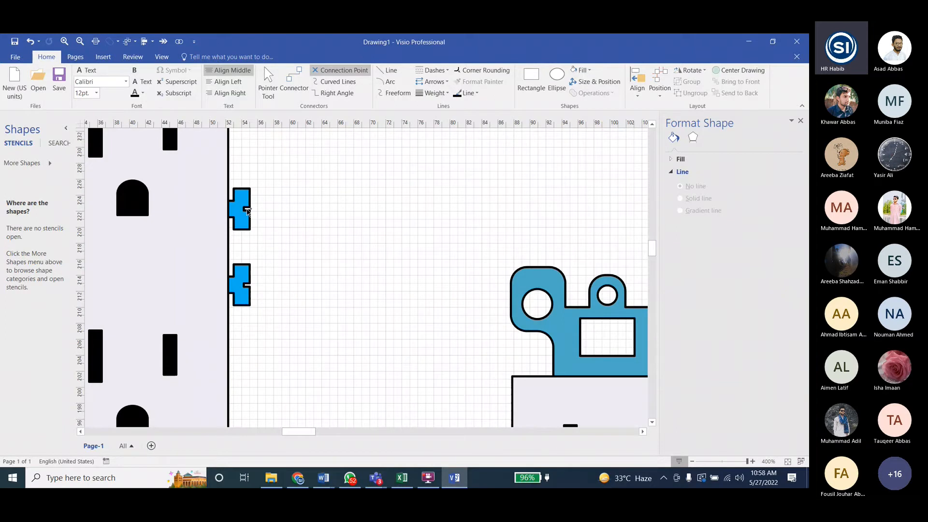
ctrl+scroll(247, 211, up, 3)
click(253, 207)
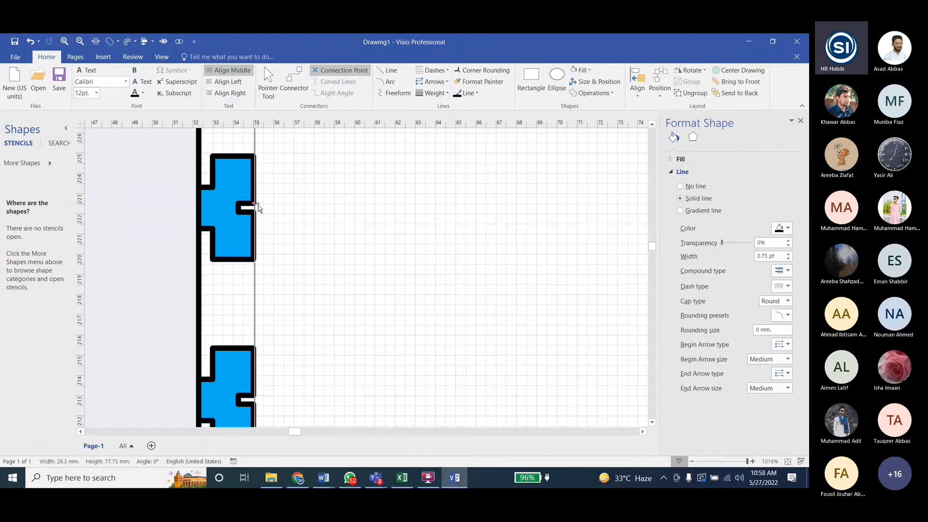
ctrl+scroll(260, 215, up, 2)
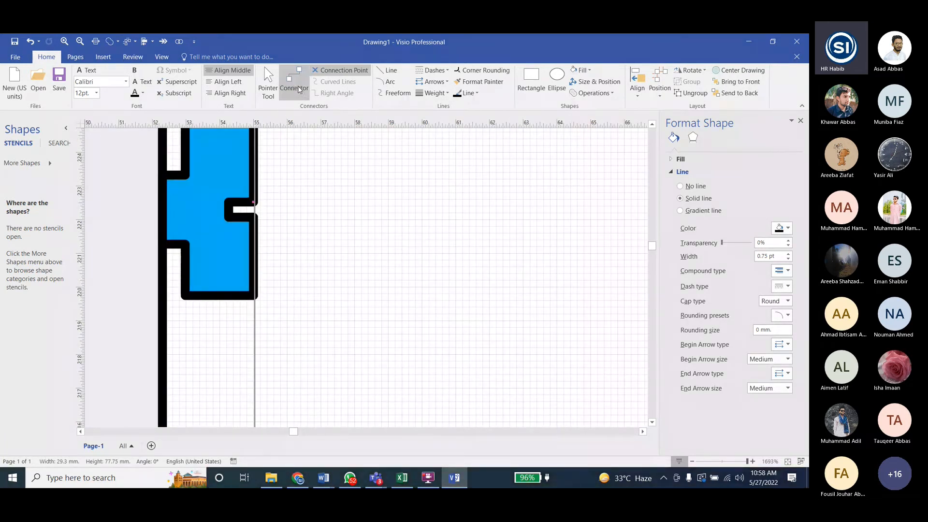
ctrl+click(253, 202)
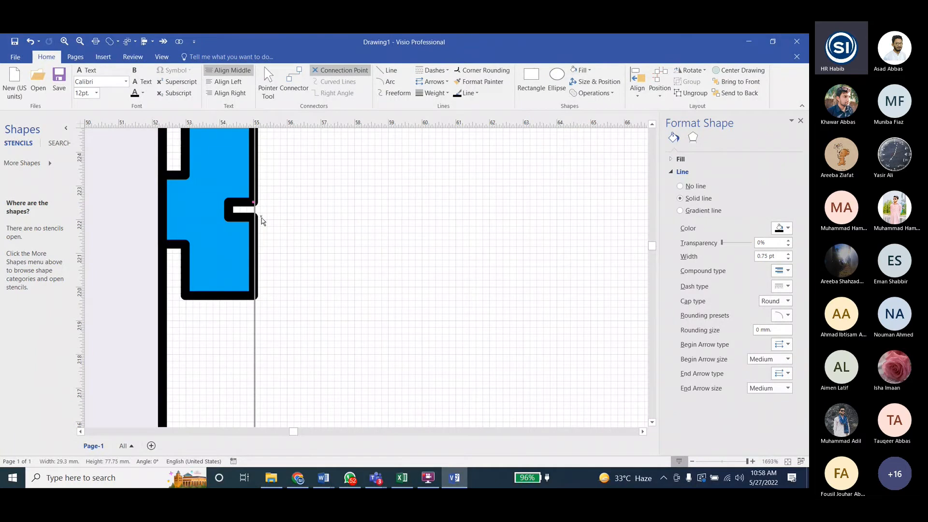
scroll(290, 242, down, 5)
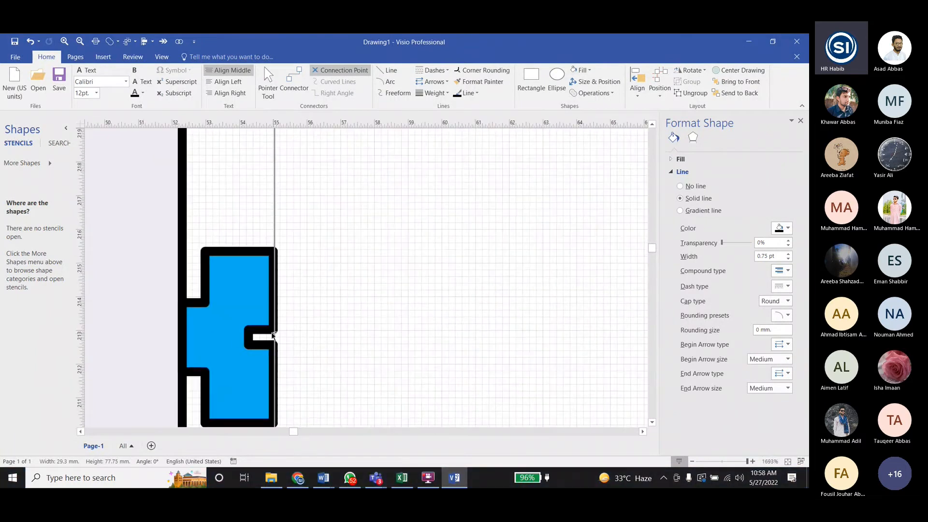
scroll(290, 315, down, 3)
ctrl+scroll(400, 296, down, 6)
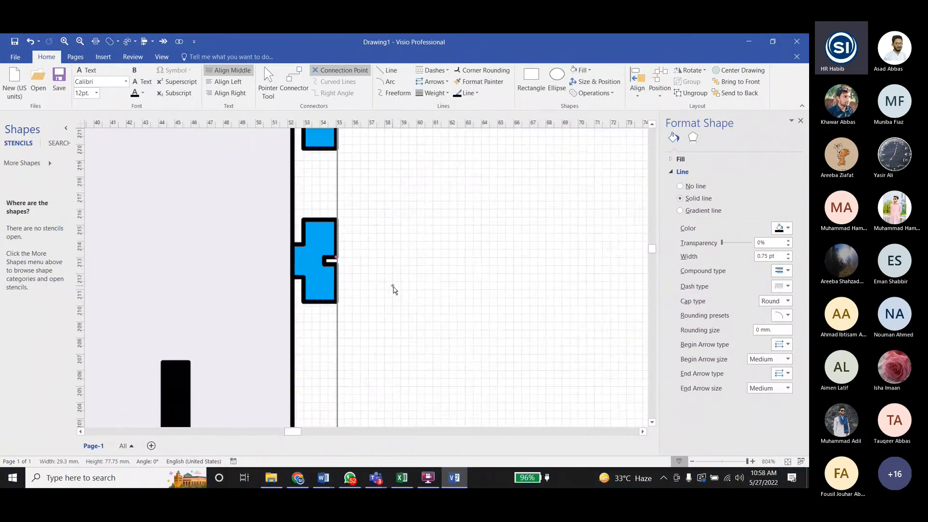
- Add connection points at the notches of the first receptacle's two orange terminals and its green terminal
ctrl+scroll(337, 290, down, 3)
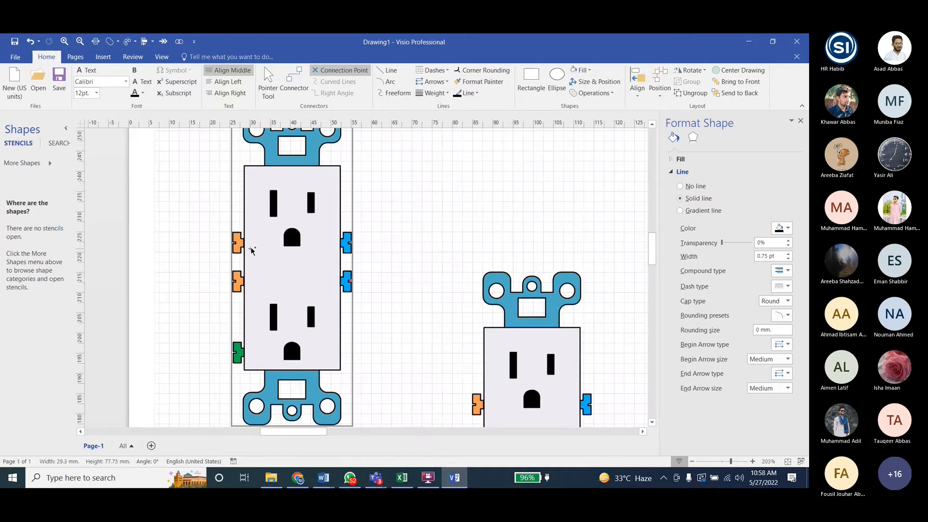
ctrl+scroll(251, 250, up, 9)
ctrl+scroll(282, 284, down, 3)
scroll(289, 319, down, 2)
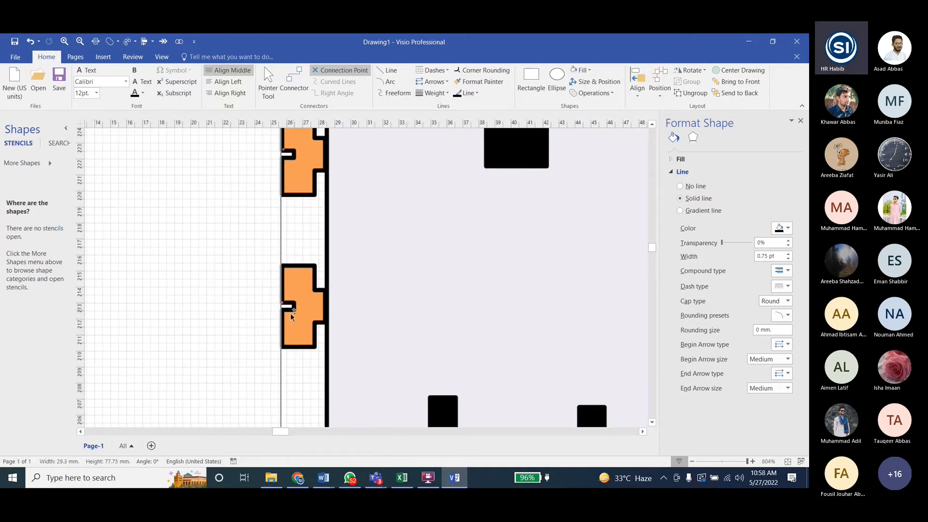
scroll(292, 312, down, 6)
ctrl+scroll(288, 309, up, 3)
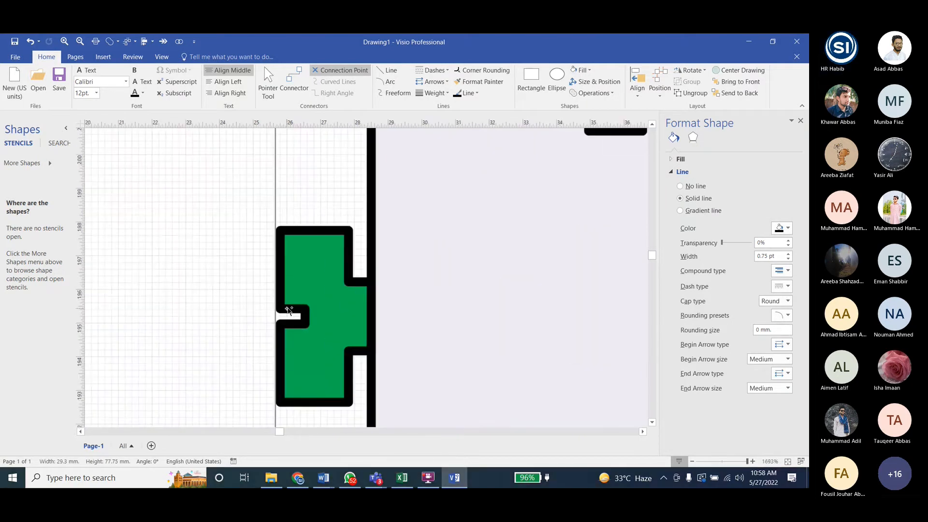
ctrl+scroll(193, 297, down, 9)
ctrl+scroll(193, 297, down, 3)
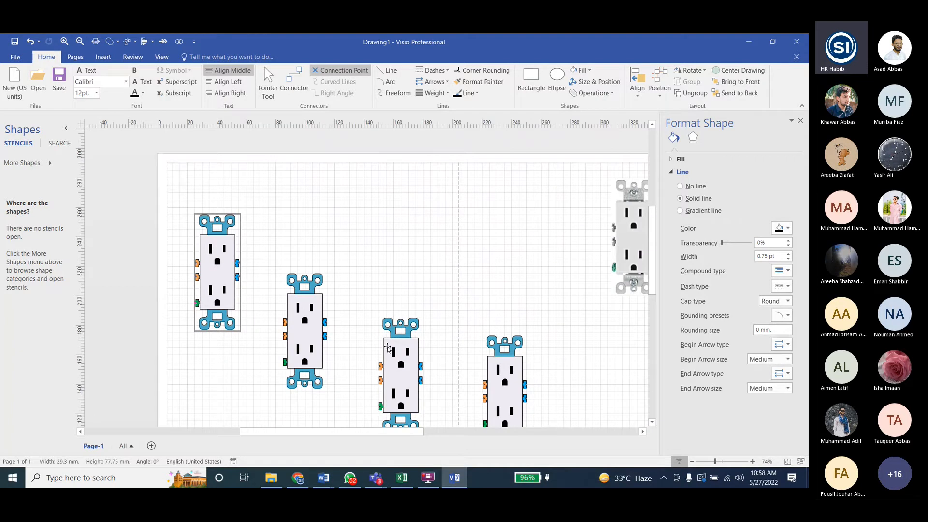
- Delete the three receptacle copies that were made before the connection points were added
scroll(354, 371, down, 1)
click(344, 357)
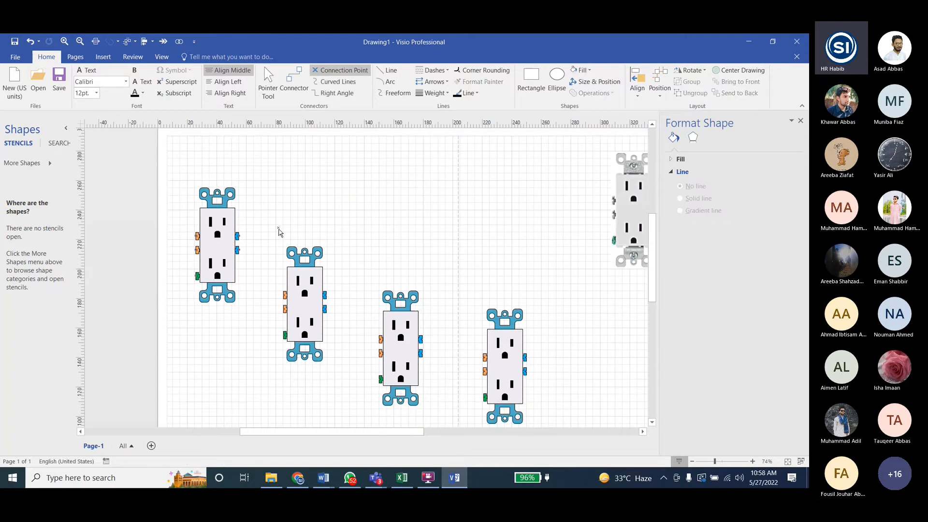
drag(278, 232, 536, 427)
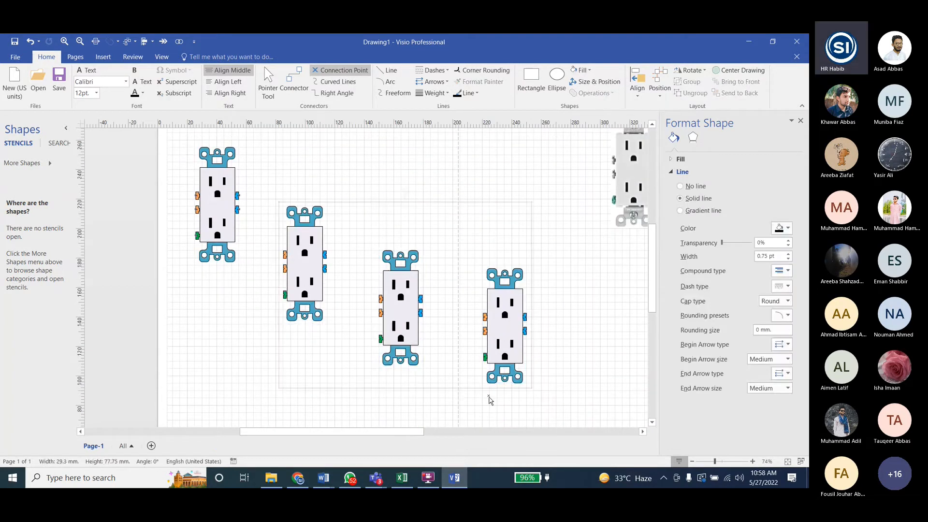
key(Delete)
- Make three copies of the receptacle with its connection points, and space them in a descending diagonal row beside the original
click(240, 237)
key(ctrl+d)
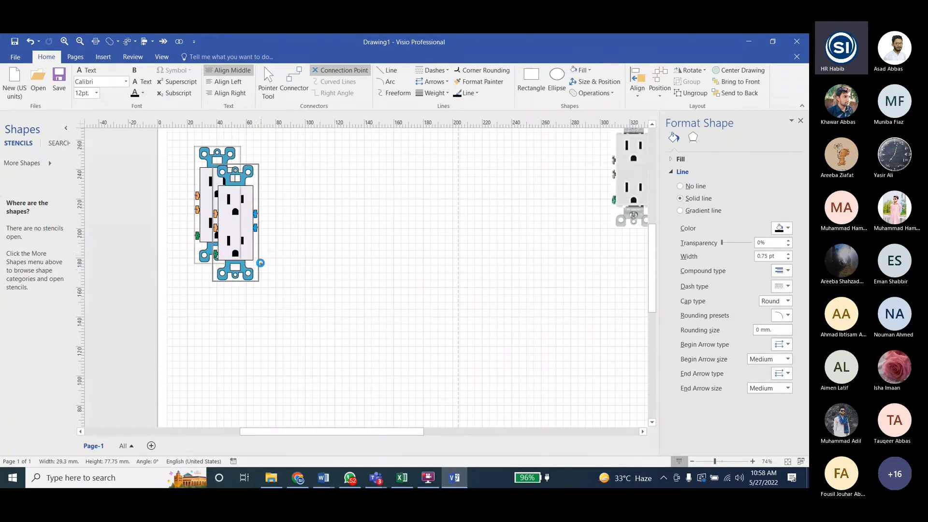
drag(244, 243, 389, 352)
key(ctrl+d)
key(ctrl+d)
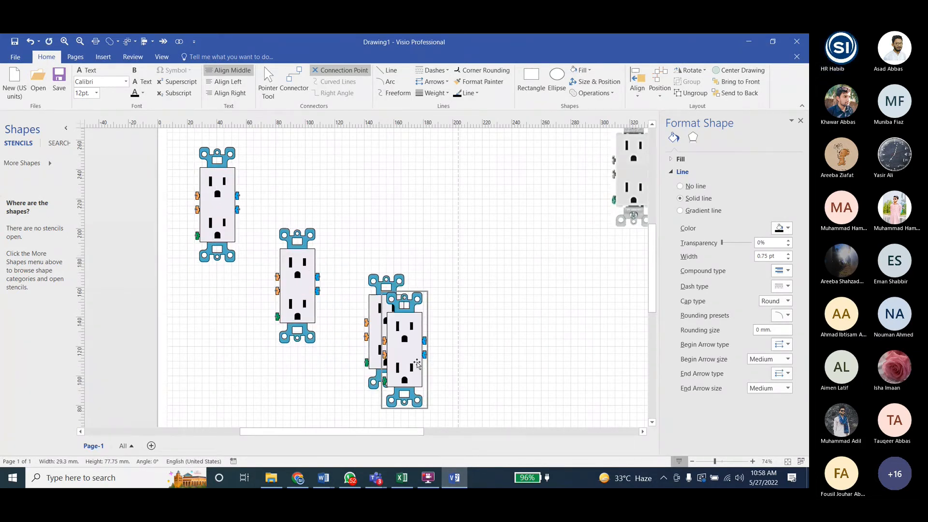
drag(417, 364, 523, 377)
drag(386, 334, 400, 296)
drag(297, 289, 298, 264)
click(510, 363)
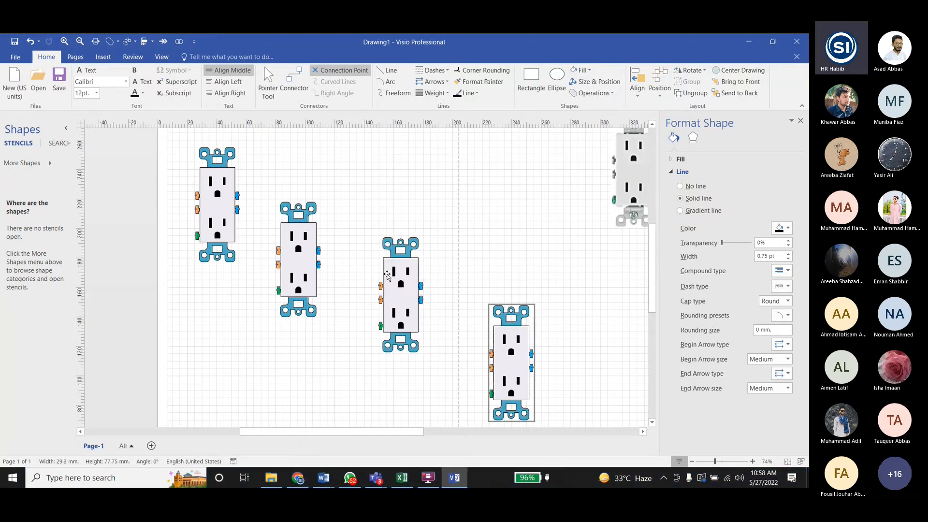
- Link the first receptacle's four blue and orange terminals to the second's two orange, upper blue and green terminals with right-angle connectors
key(ctrl+3)
drag(237, 195, 278, 250)
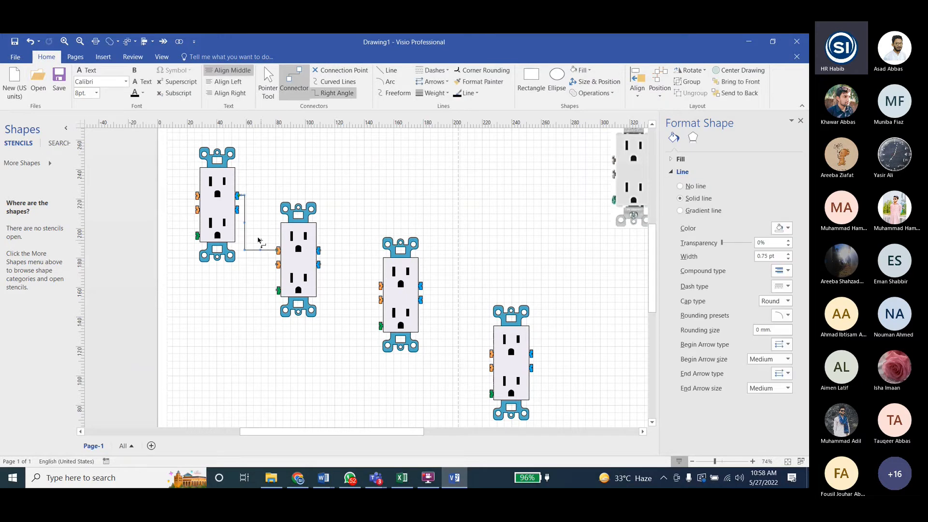
drag(240, 210, 320, 250)
drag(197, 209, 230, 311)
drag(276, 264, 278, 264)
drag(197, 195, 278, 290)
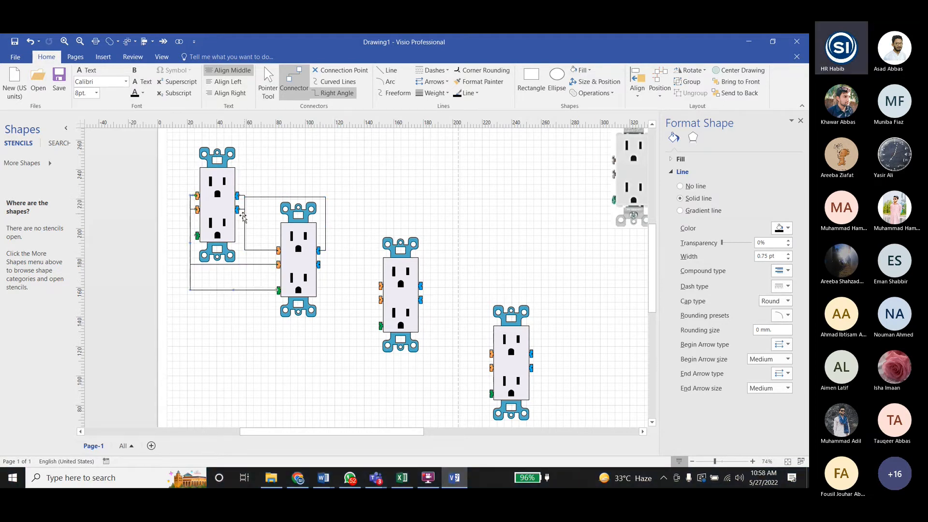
- Link the second receptacle's lower blue terminal to the third and the third's two blue terminals to the fourth, plus orange-to-green links on the third and fourth
drag(319, 265, 380, 325)
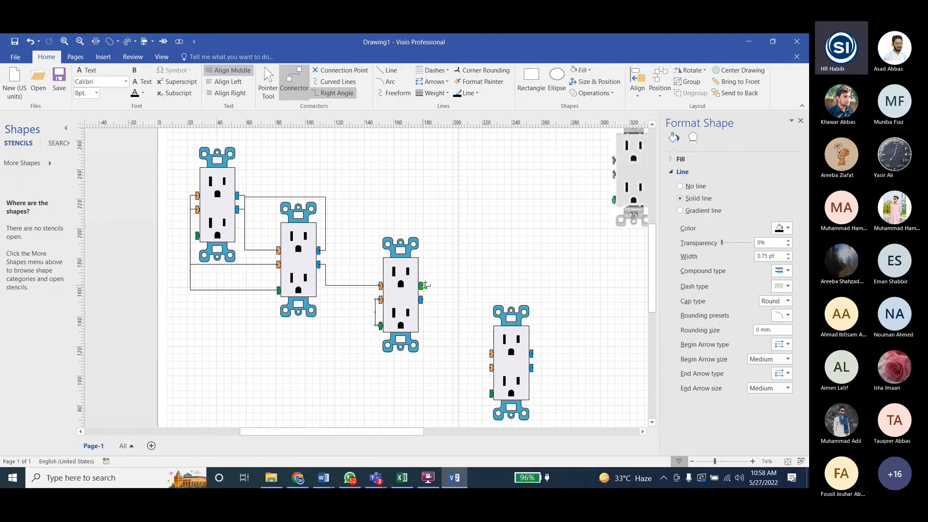
drag(423, 285, 489, 353)
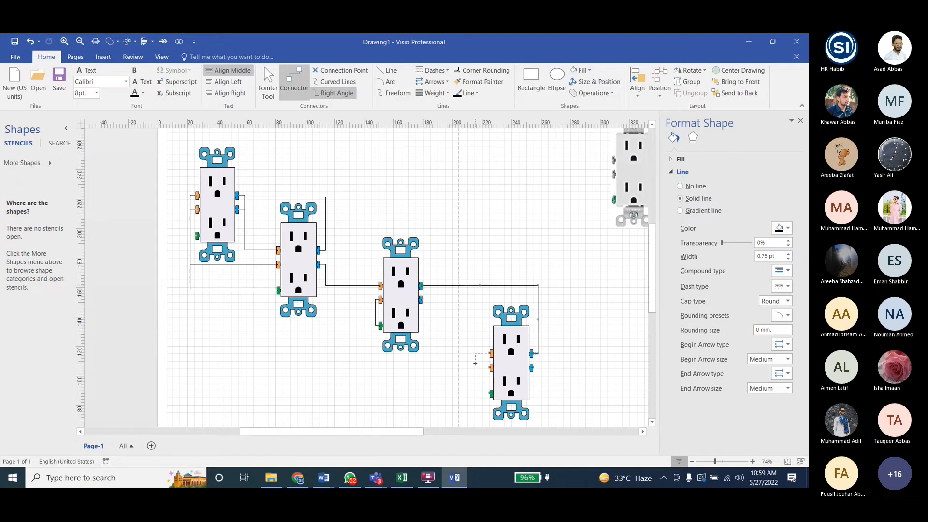
drag(491, 367, 421, 299)
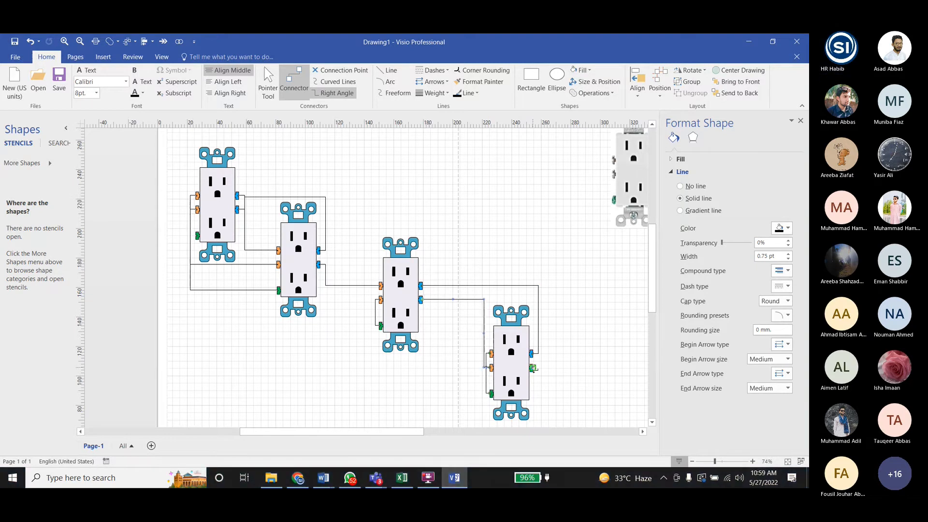
- Move the vertical segment of the first receptacle's upper orange connector outward and its lower blue connector's toward the second receptacle to separate overlapping lines
ctrl+scroll(302, 321, down, 2)
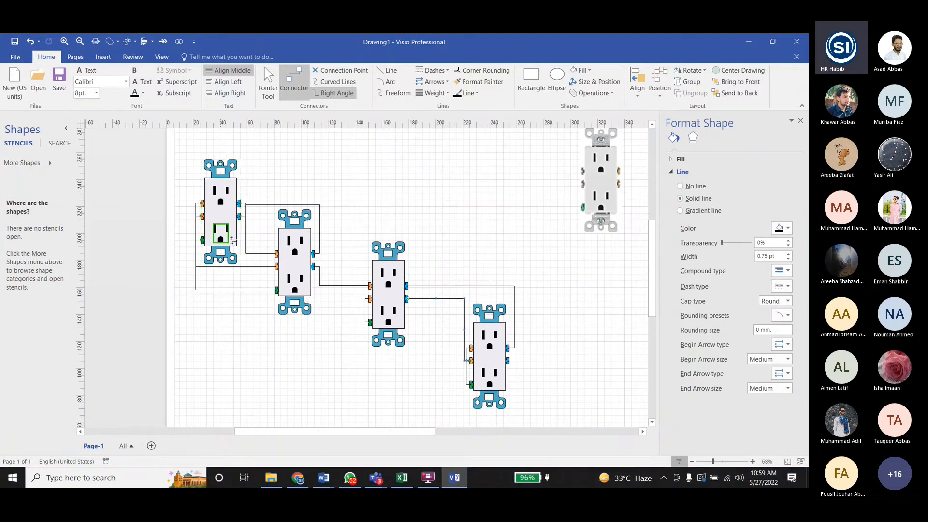
key(ctrl+1)
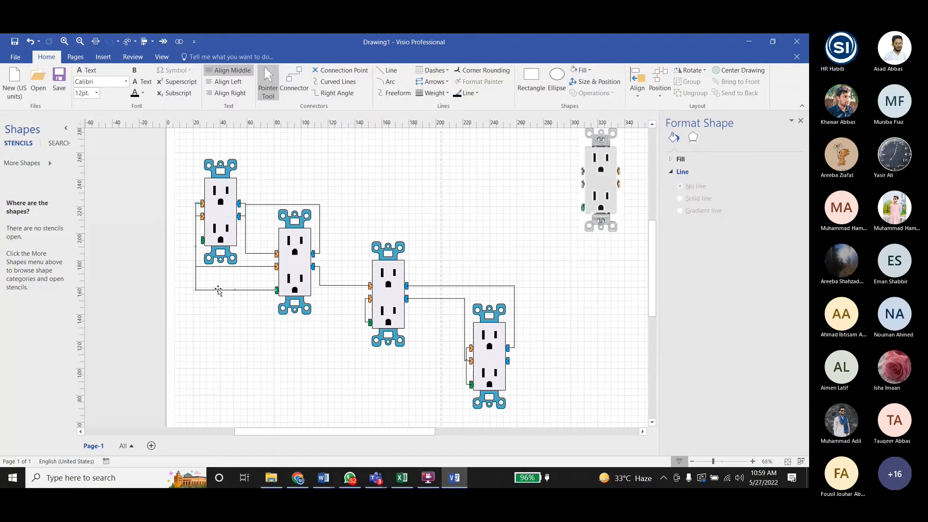
click(185, 246)
drag(185, 247, 185, 247)
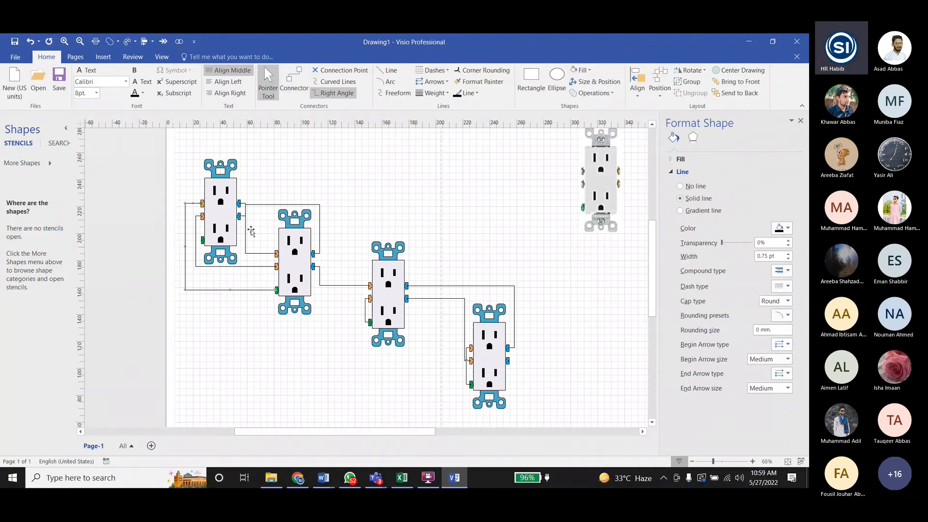
drag(252, 229, 260, 235)
click(259, 235)
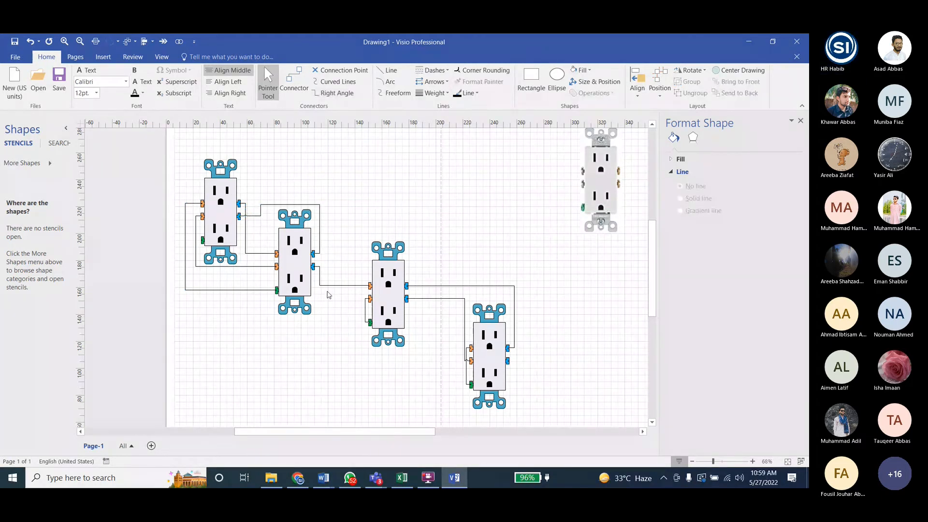
- Move the vertical segment of the third-to-fourth lower connector away from the fourth receptacle's orange-to-green connector
click(467, 372)
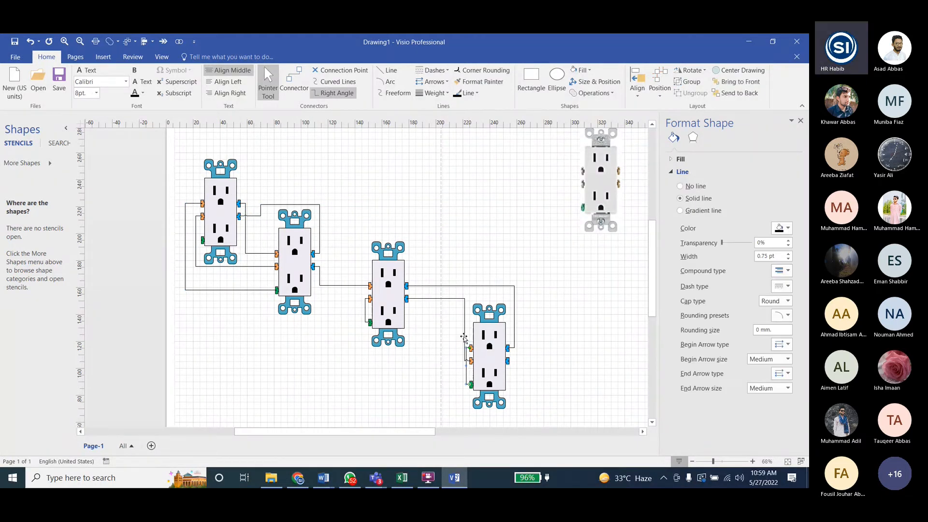
drag(464, 337, 450, 331)
click(399, 369)
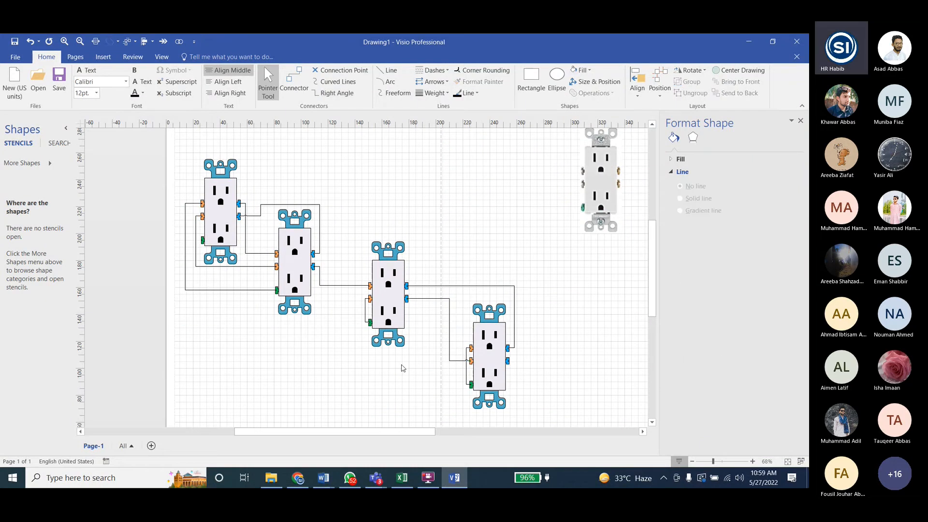
- Format the connector from the first receptacle's lower blue terminal to the second's upper blue terminal as a red, 4.5 pt double line
click(261, 209)
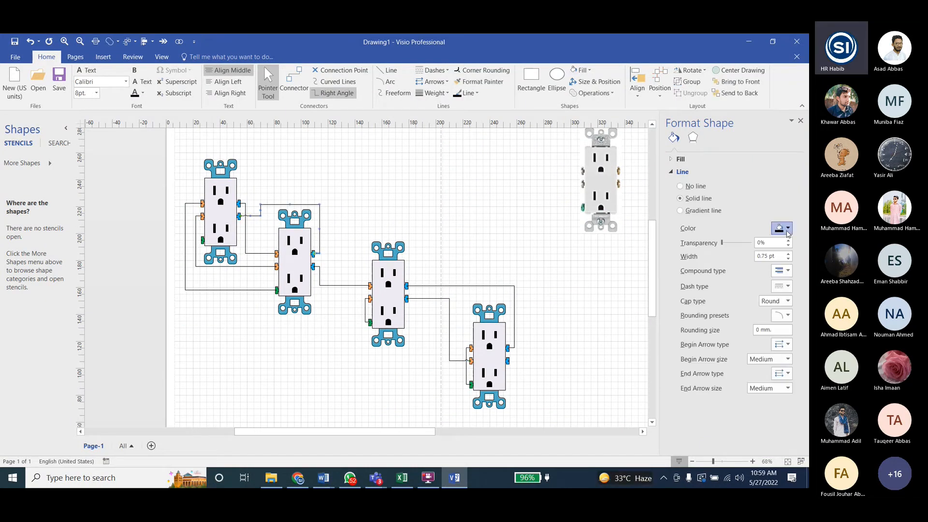
click(786, 228)
click(735, 330)
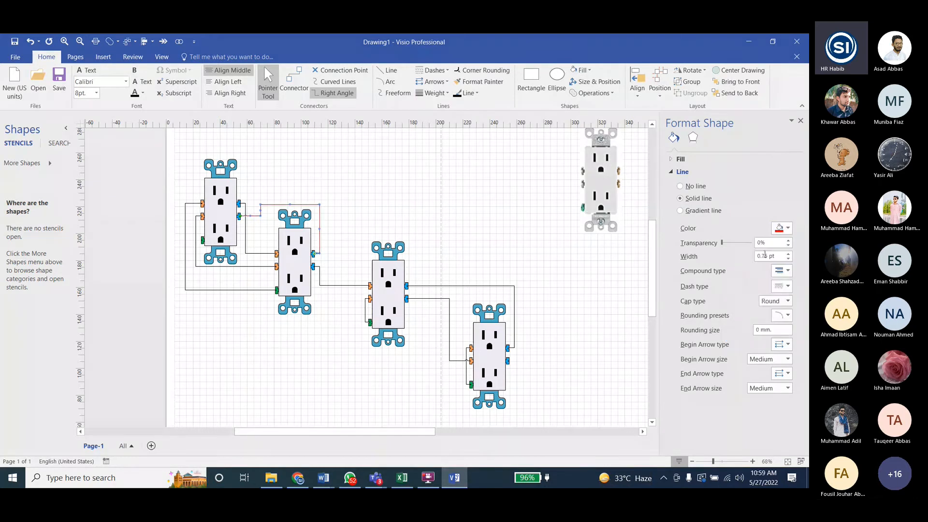
click(790, 255)
click(790, 254)
click(790, 254)
click(790, 254)
click(789, 254)
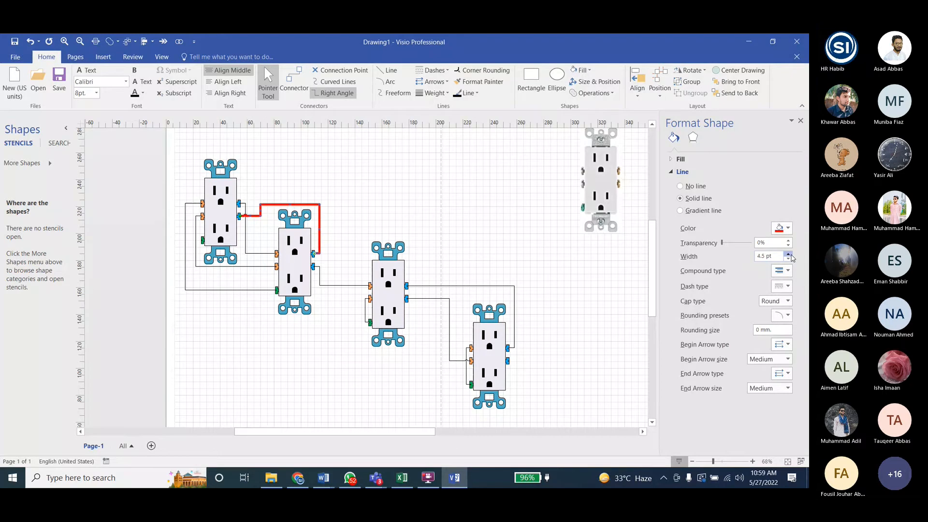
click(783, 271)
click(786, 309)
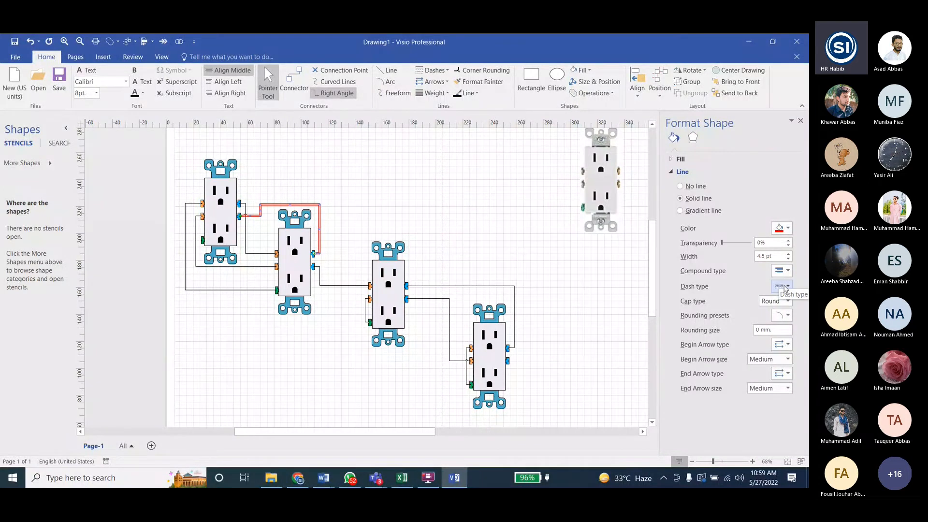
- Try dashed and dotted dash types and a square cap on the red connector, restoring the solid line and round cap
click(785, 288)
click(777, 292)
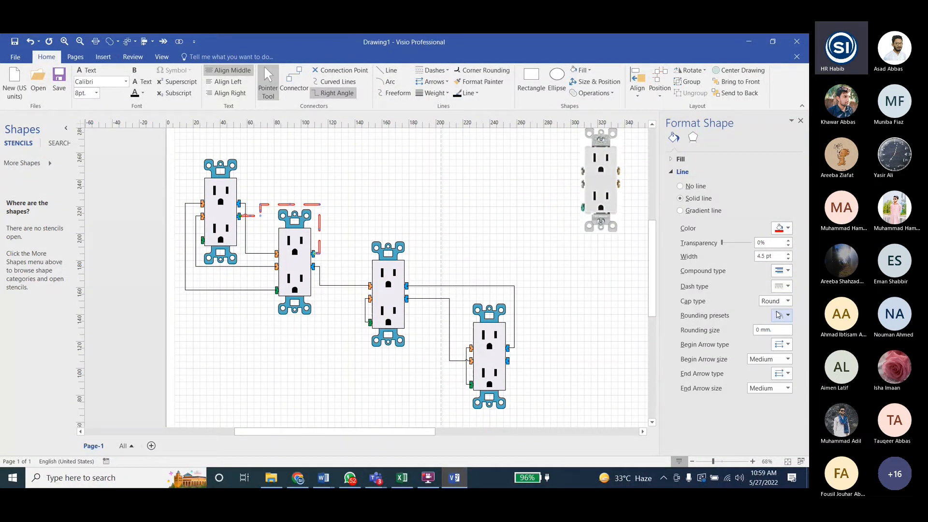
click(782, 286)
click(769, 322)
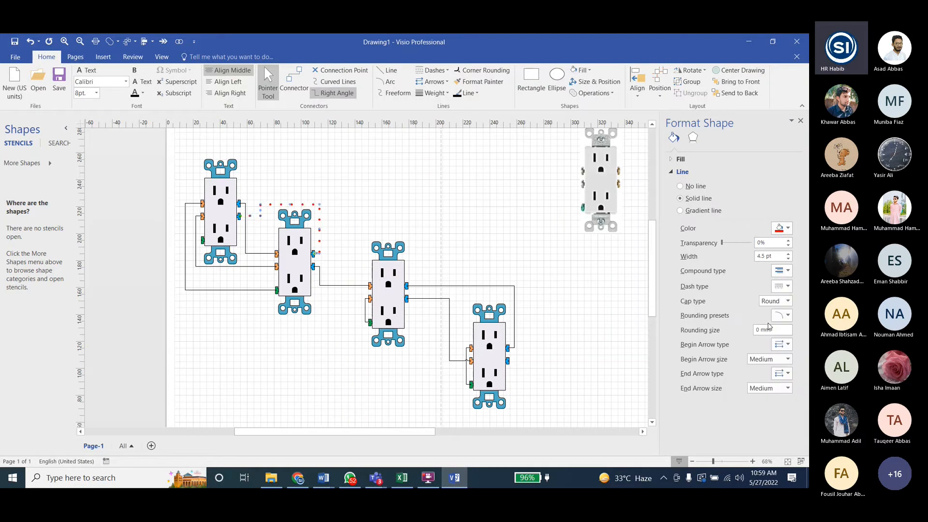
click(776, 300)
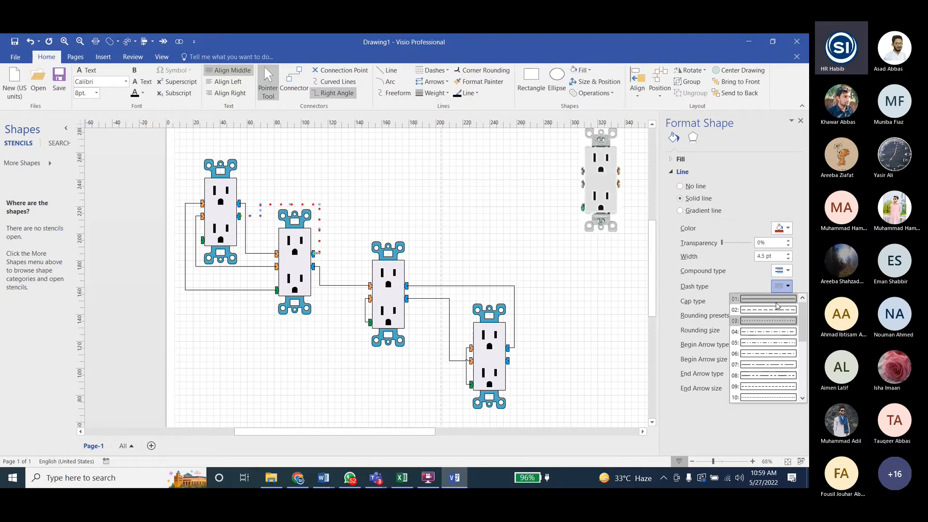
click(774, 321)
click(776, 300)
click(775, 318)
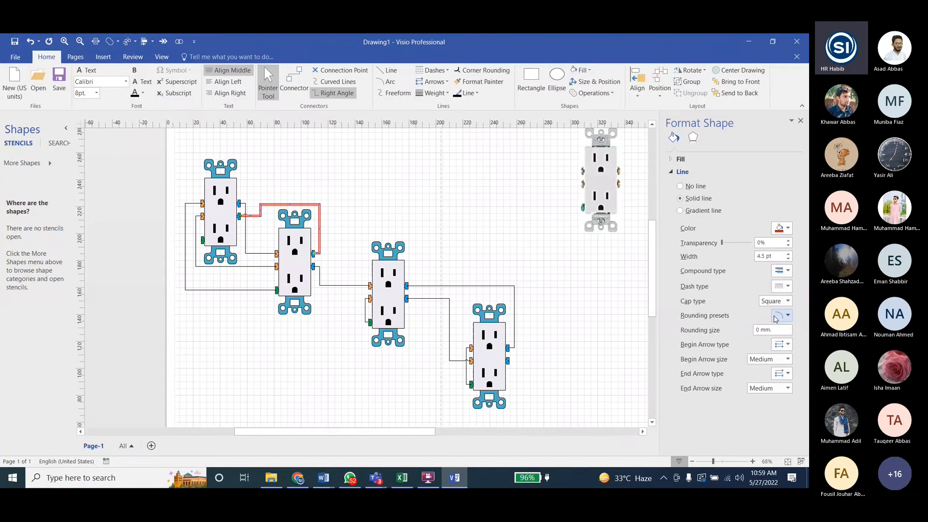
click(776, 301)
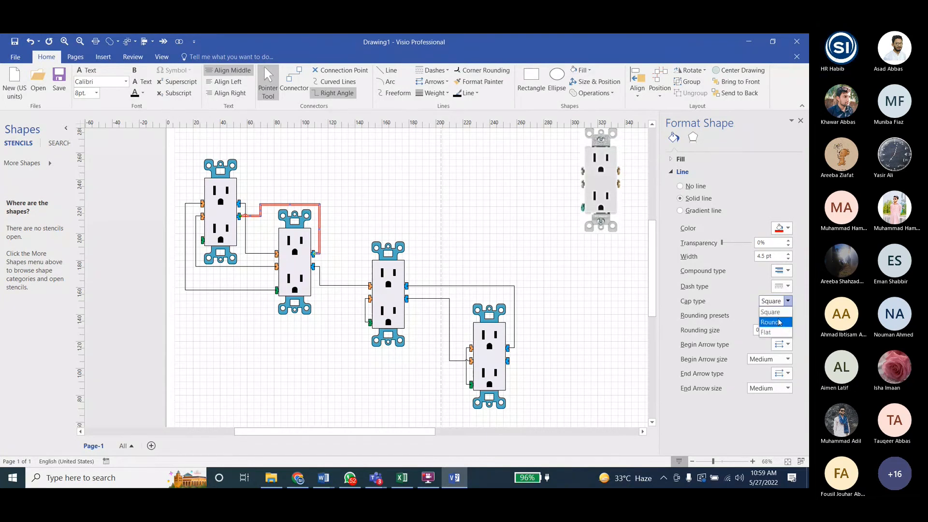
click(778, 322)
- Round the red connector's corners with the 12 mm rounding preset
click(781, 315)
click(778, 359)
click(782, 315)
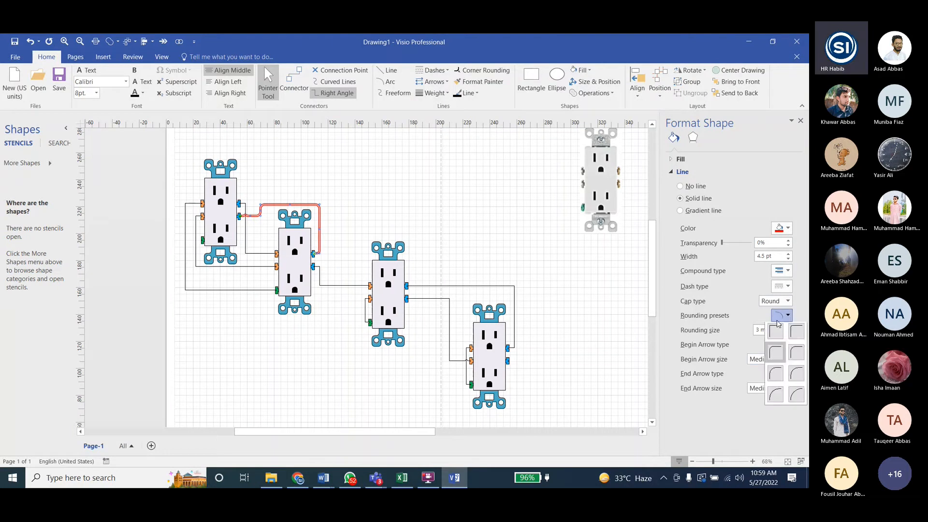
click(793, 394)
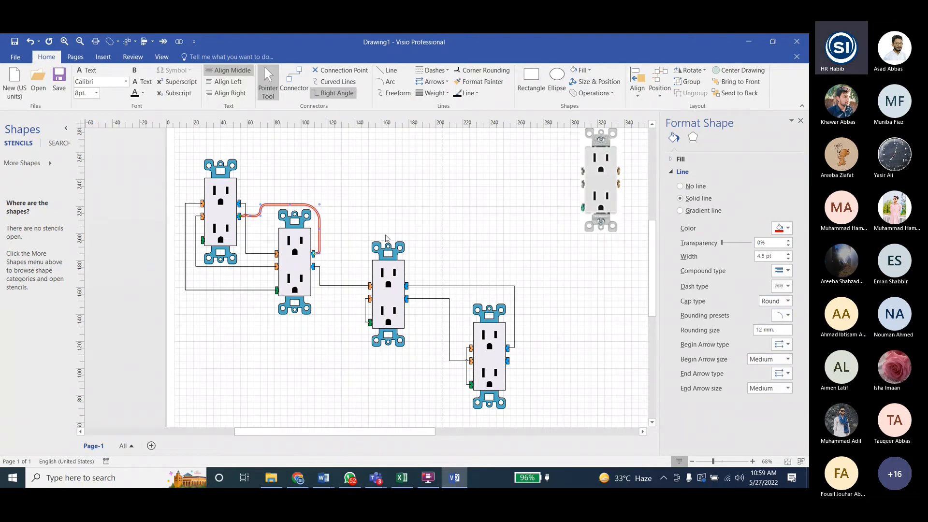
- Add begin arrow type 06 to the red connector and an arrowhead at its other end
click(779, 344)
click(764, 378)
click(781, 344)
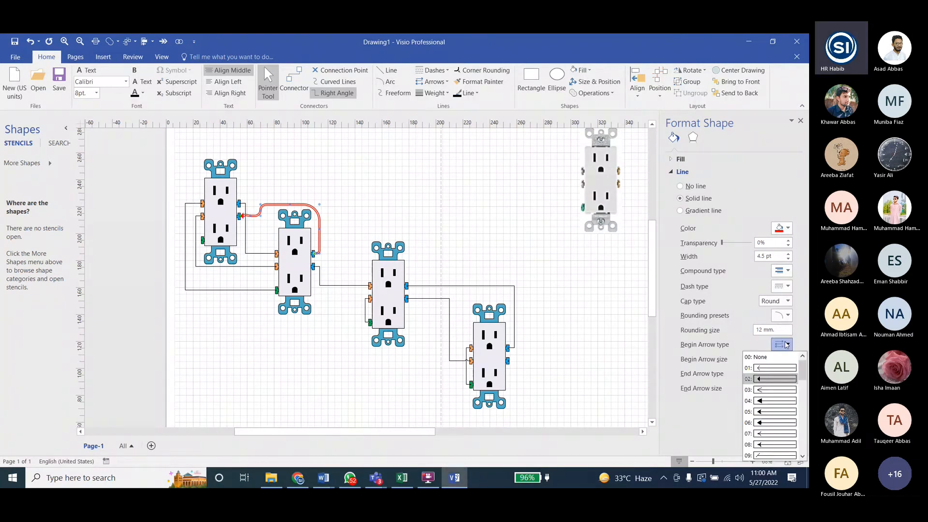
click(770, 423)
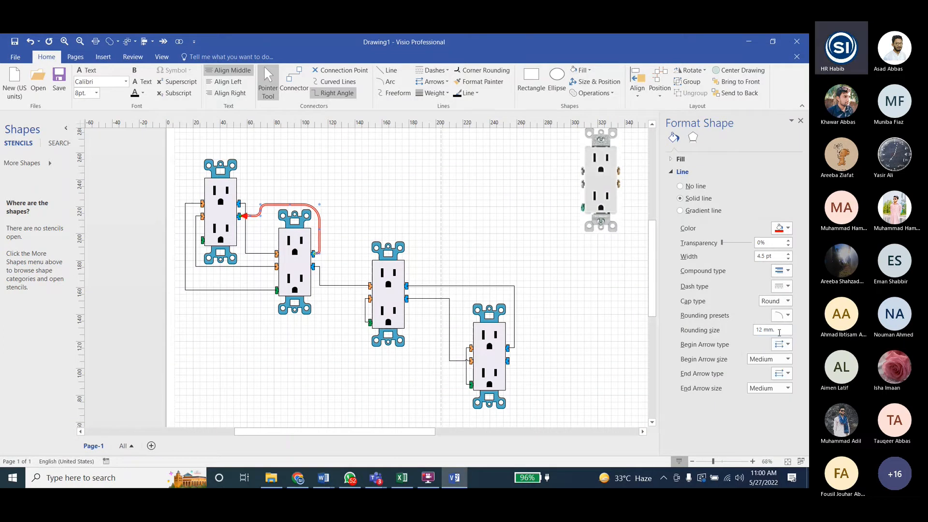
click(783, 373)
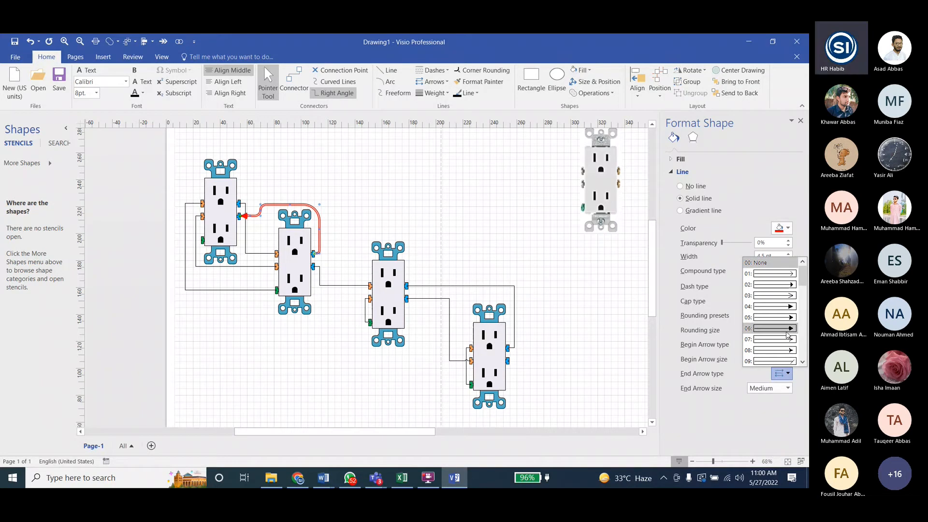
click(786, 332)
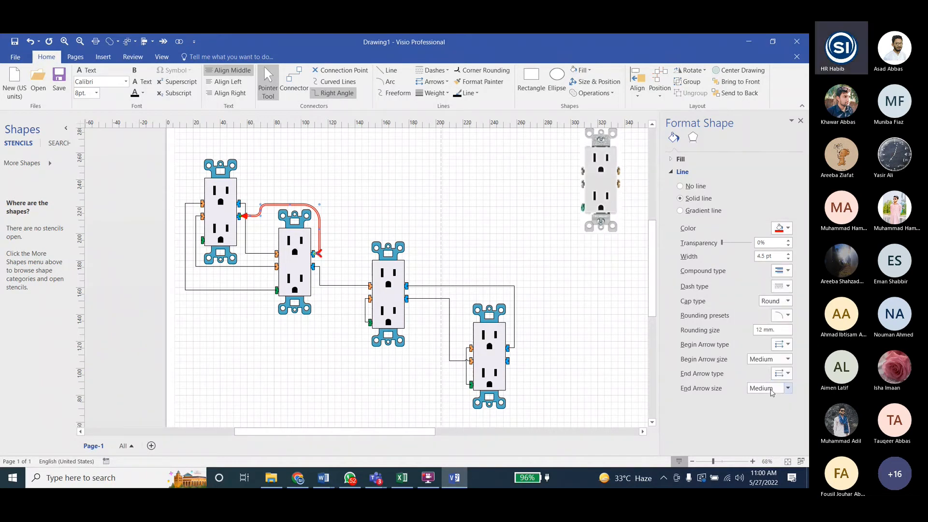
- Shift the red connector's vertical segment further out from the second receptacle and set its end arrow size to Very Small
click(338, 240)
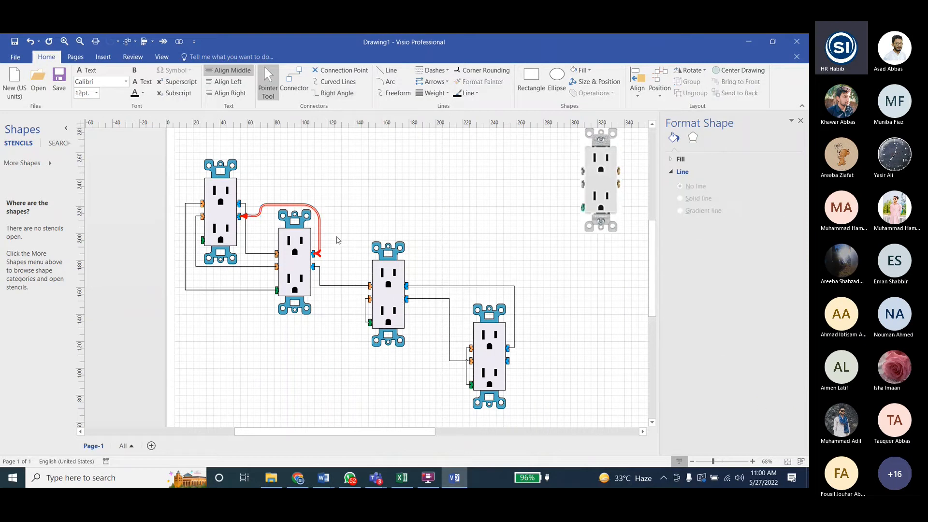
click(318, 228)
drag(322, 229, 331, 229)
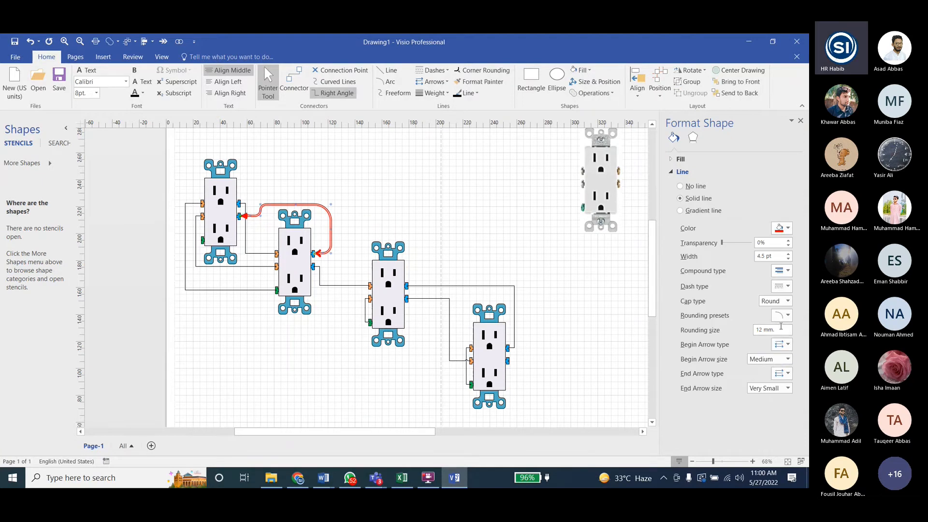
- Change the red connector's begin arrow to type 42, the filled dot
click(780, 344)
drag(801, 370, 798, 458)
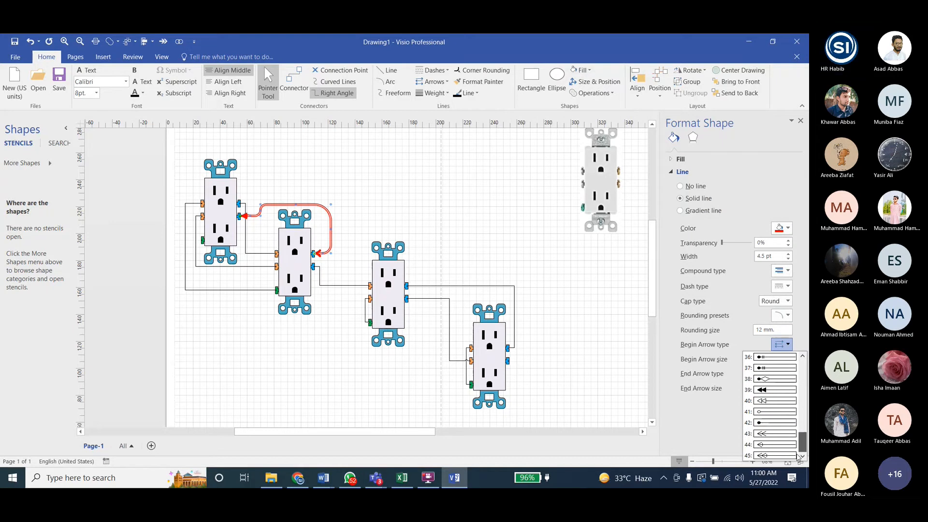
click(776, 423)
click(379, 199)
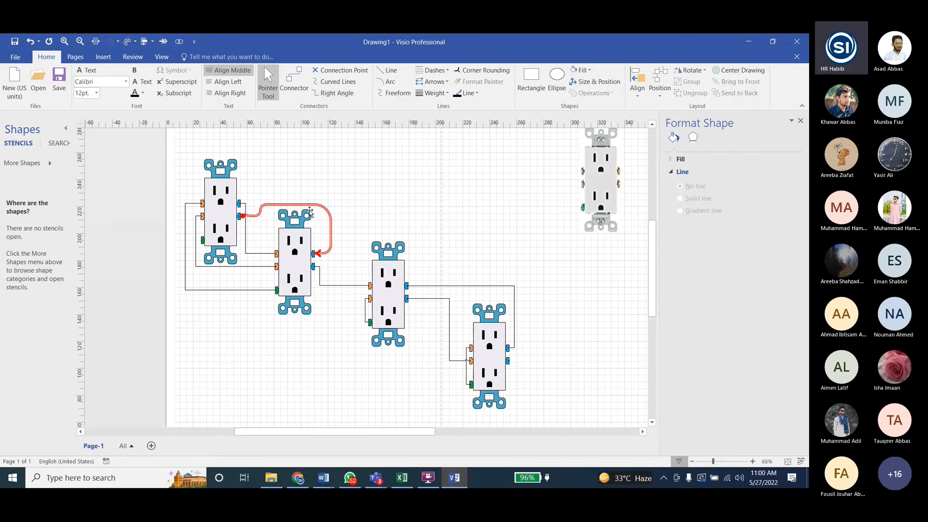
- Copy the red connector's formatting to the third-to-fourth upper blue connector, the first-to-second orange-to-green connector and the third receptacle's orange-to-green connector
click(320, 205)
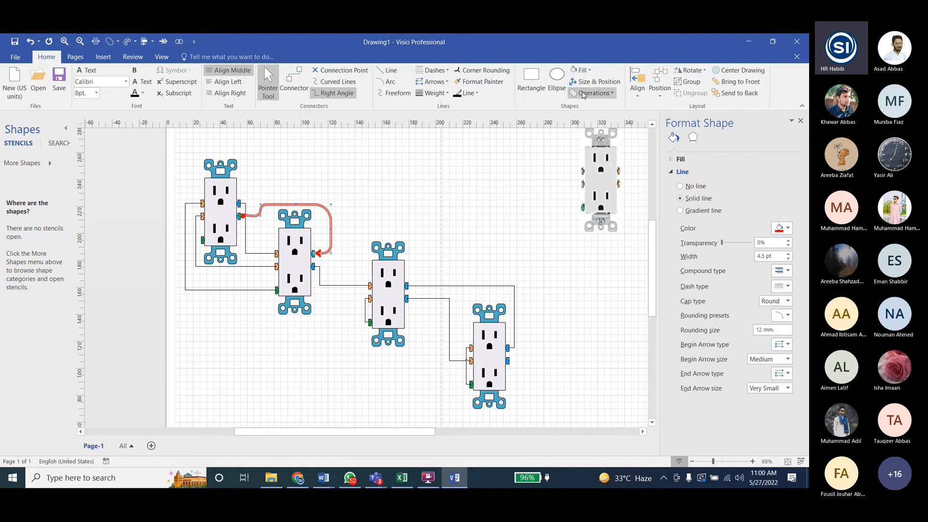
click(472, 82)
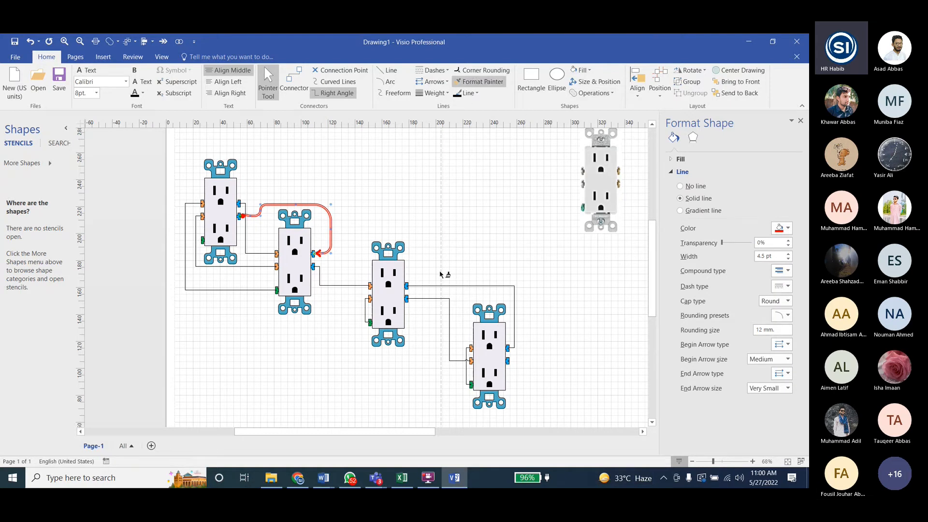
click(452, 285)
click(260, 290)
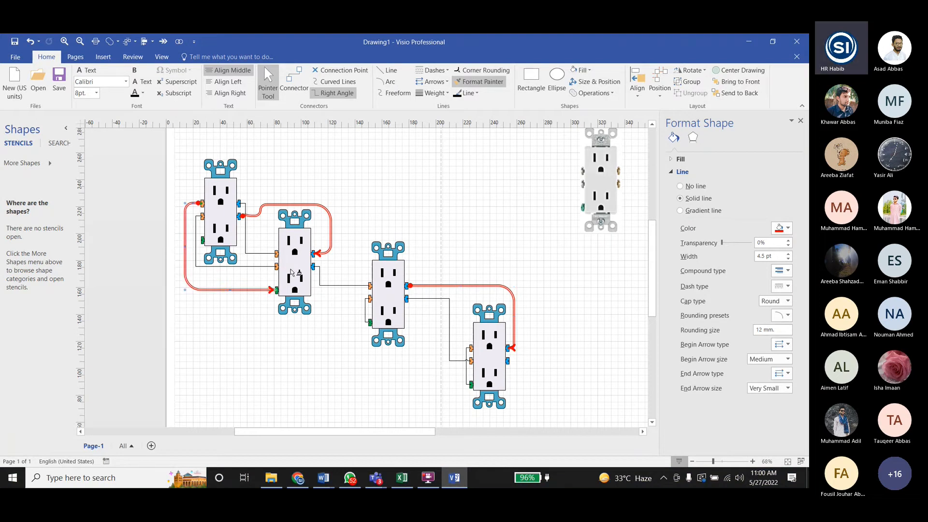
click(366, 311)
click(335, 336)
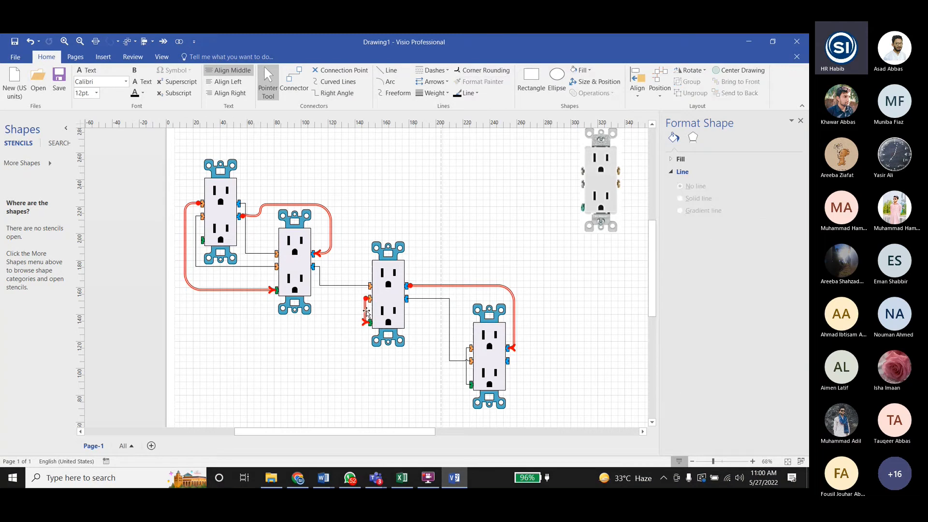
- Move the vertical segment of the third receptacle's orange-to-green connector further out from the receptacle
click(365, 310)
drag(366, 310, 352, 311)
click(333, 310)
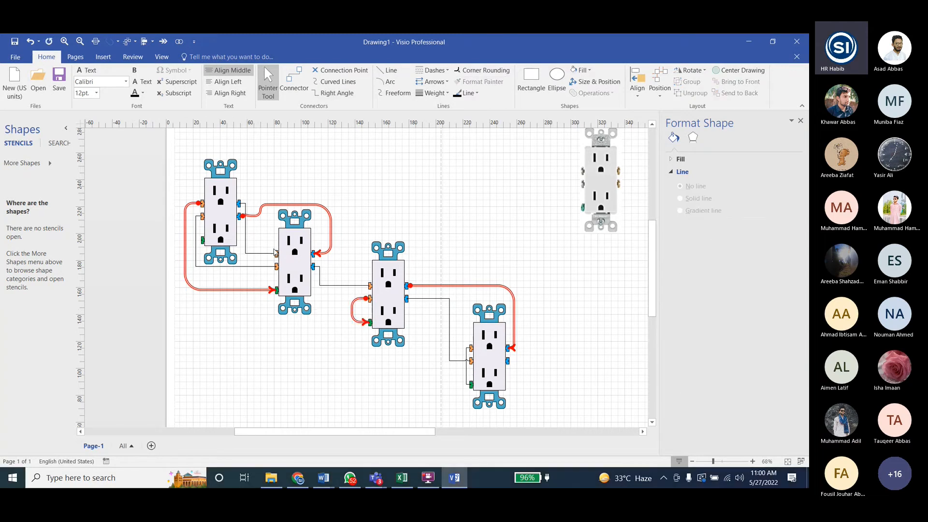
- Shift the vertical segment of the connector between the first receptacle's upper blue and the second's upper orange terminal slightly toward the second receptacle
click(244, 234)
drag(245, 229, 252, 227)
click(259, 238)
- Set the connector from the first receptacle's upper blue terminal to the second's upper orange terminal to purple with a 4 pt width
click(254, 241)
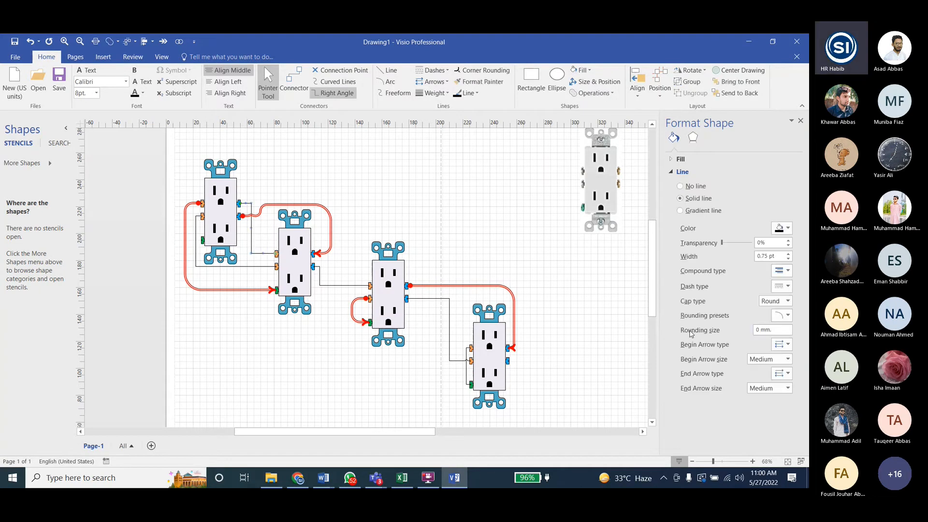
click(783, 229)
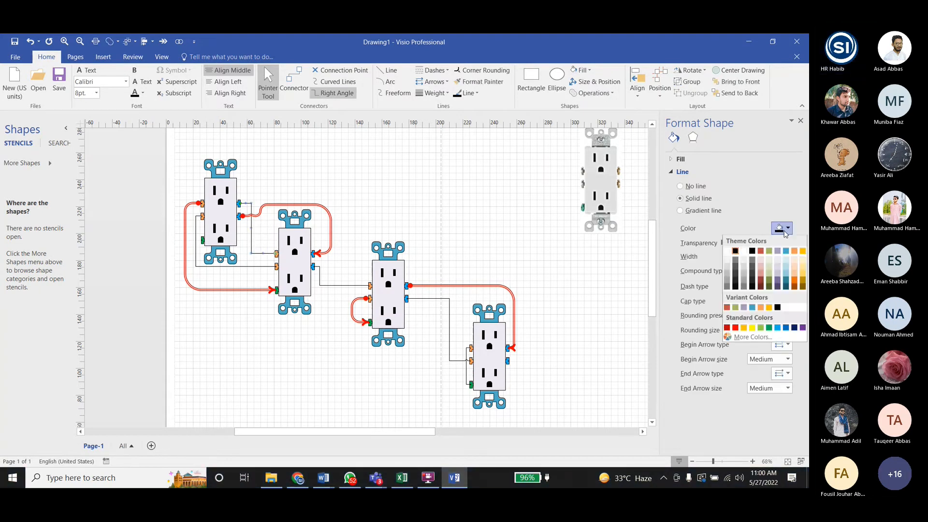
click(802, 328)
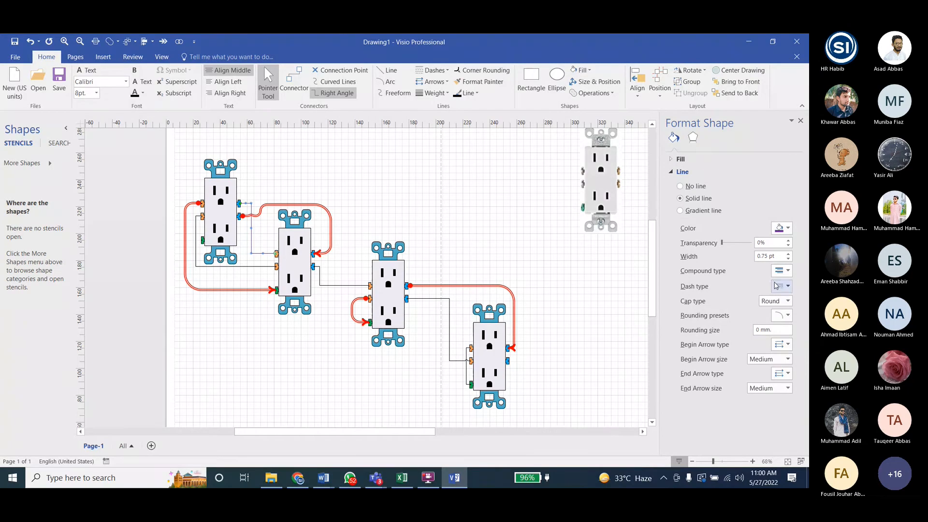
click(788, 254)
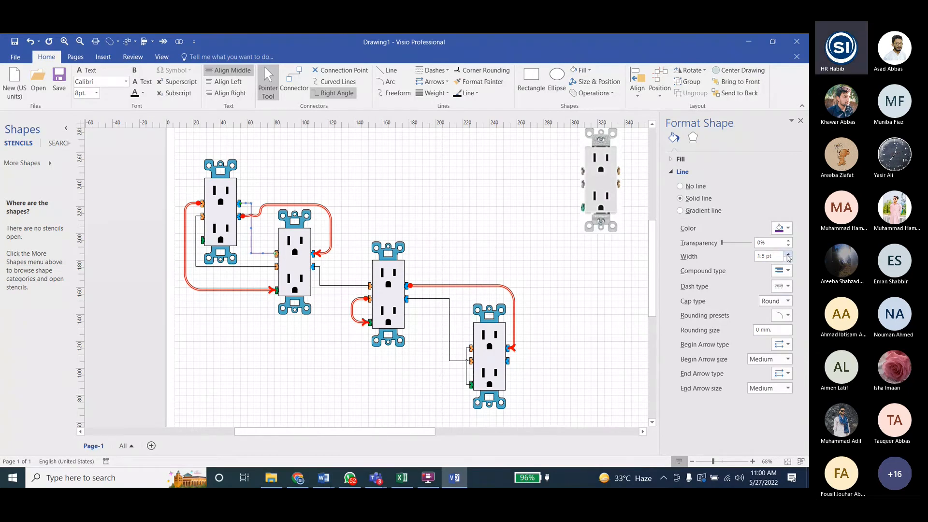
click(787, 255)
- Round the purple connector's corners with the 10 mm preset and set its end arrow to type 06
click(781, 315)
click(775, 396)
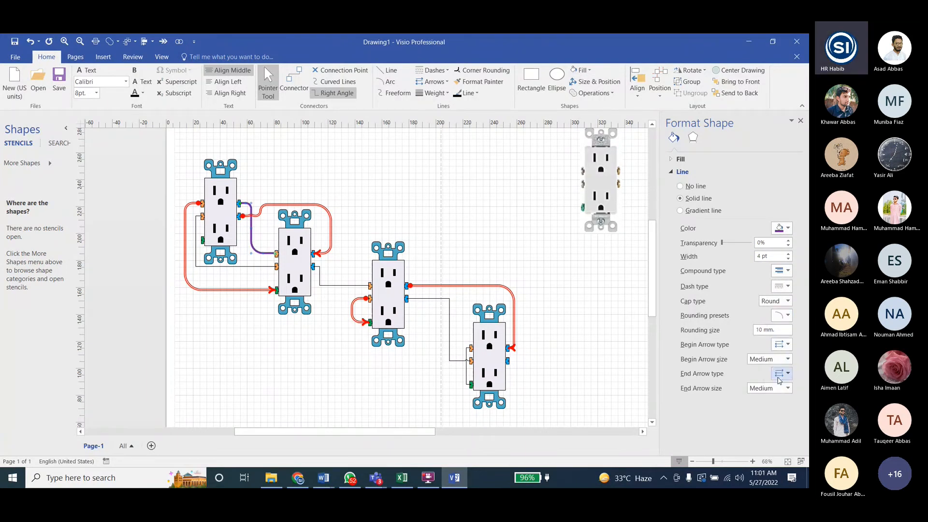
click(786, 377)
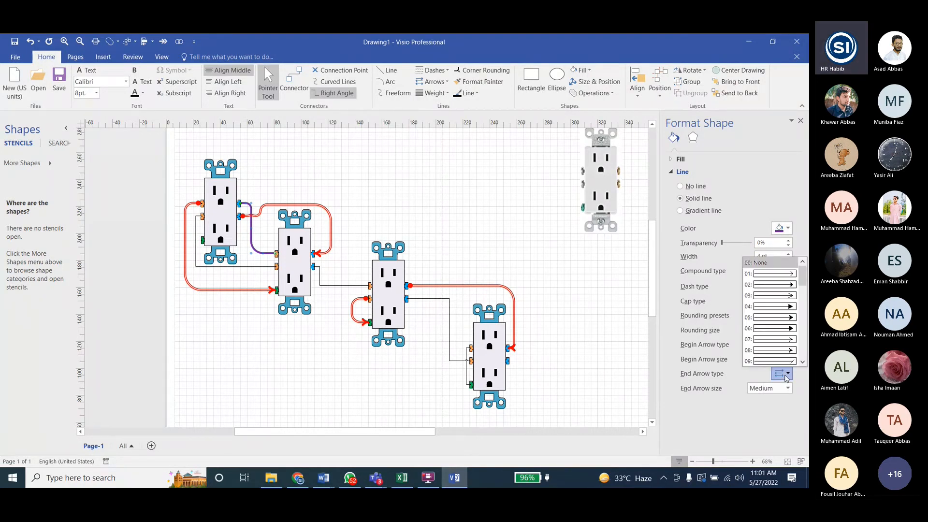
click(790, 327)
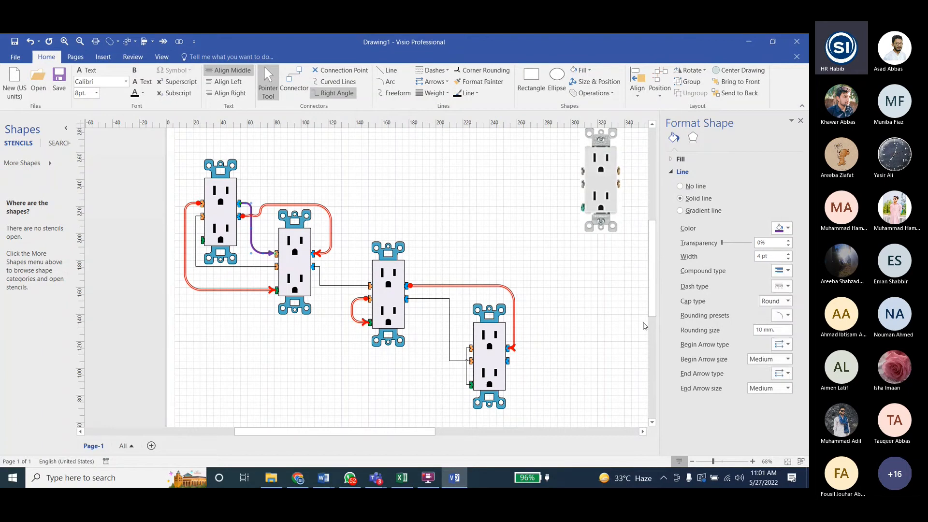
click(243, 232)
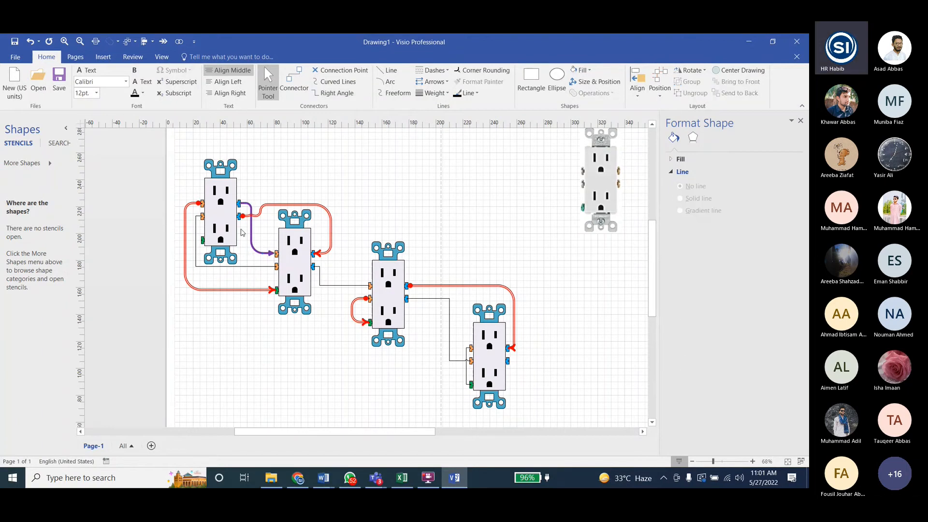
- Copy the purple connector's formatting to the remaining first-to-second, second-to-third, lower third-to-fourth and fourth receptacle's orange-to-green black connectors
click(250, 230)
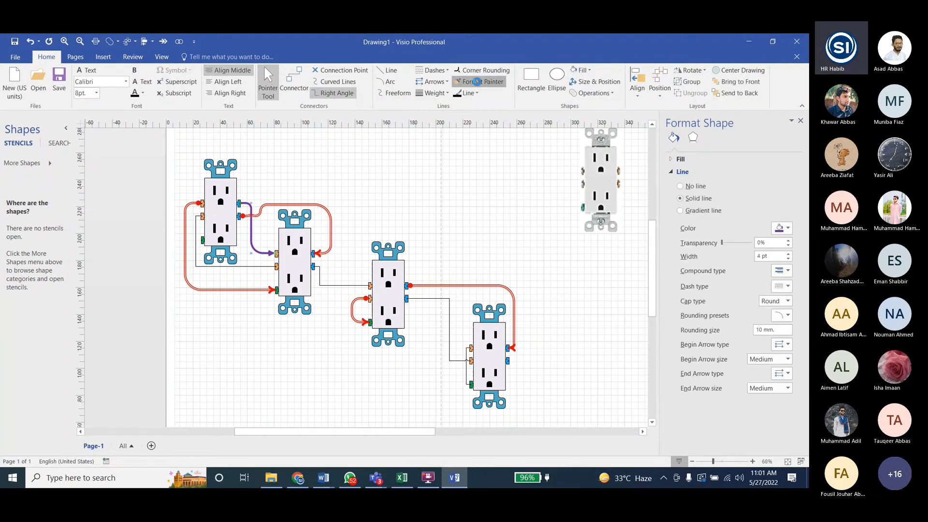
double_click(477, 82)
click(232, 267)
click(333, 285)
click(449, 351)
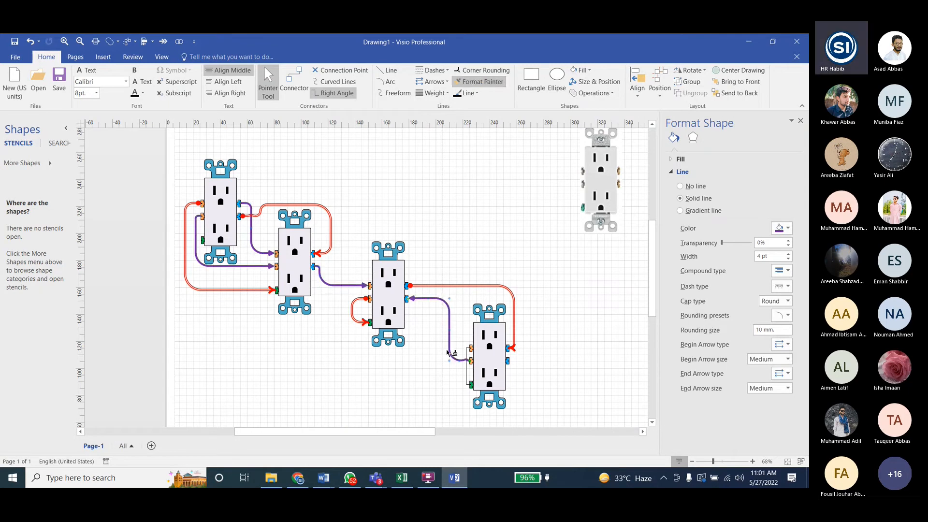
click(466, 377)
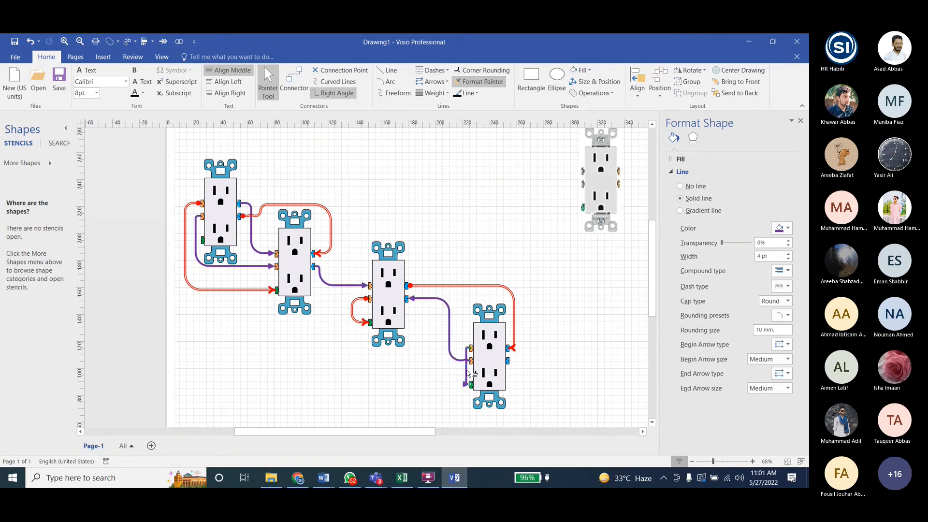
- Move the vertical segments of the fourth receptacle's orange-to-green connector and the purple third-to-fourth connector further out from the fourth receptacle
click(453, 374)
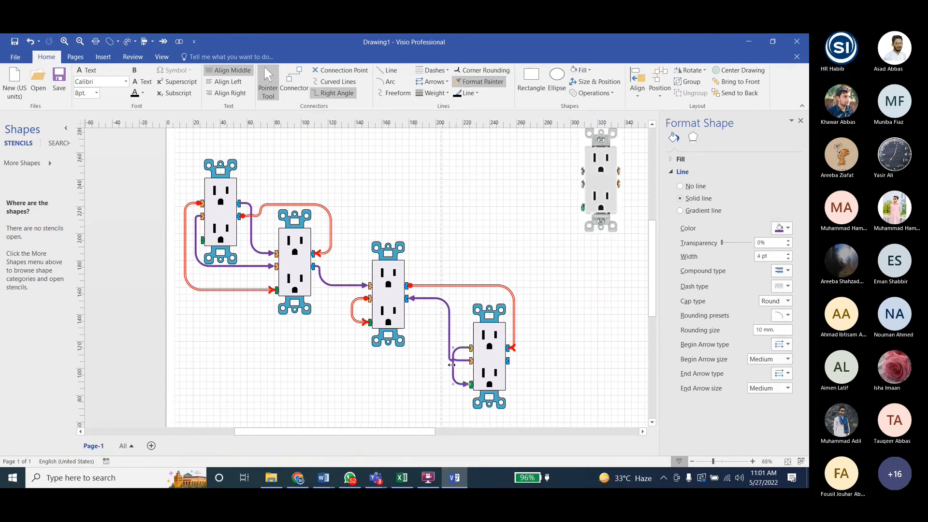
click(450, 342)
drag(442, 329, 440, 329)
click(428, 369)
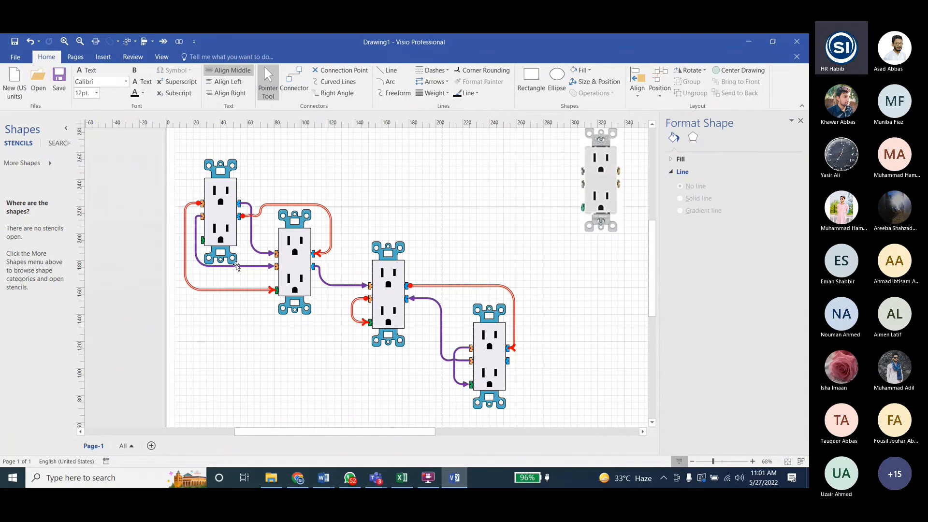
- Reroute the purple orange-to-orange connector below the first receptacle and outside the red connector's vertical segment
drag(236, 266, 218, 276)
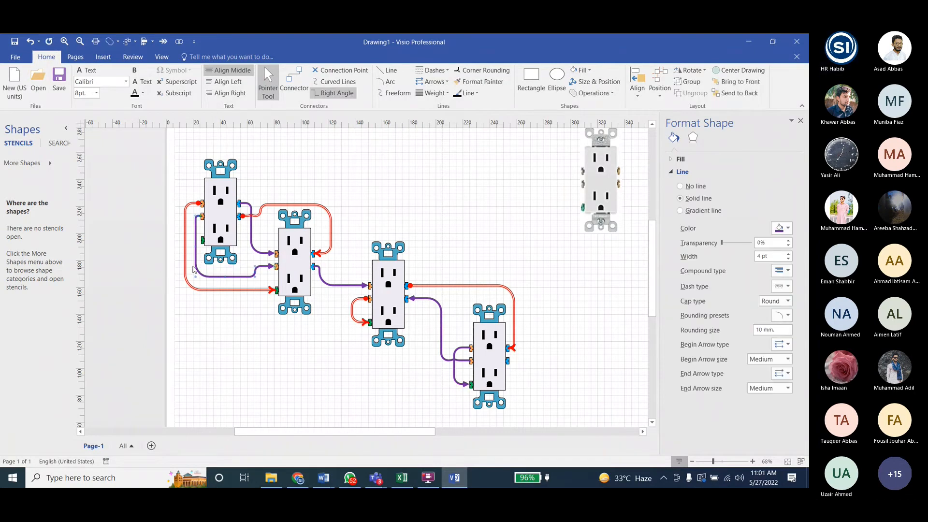
drag(196, 247, 179, 248)
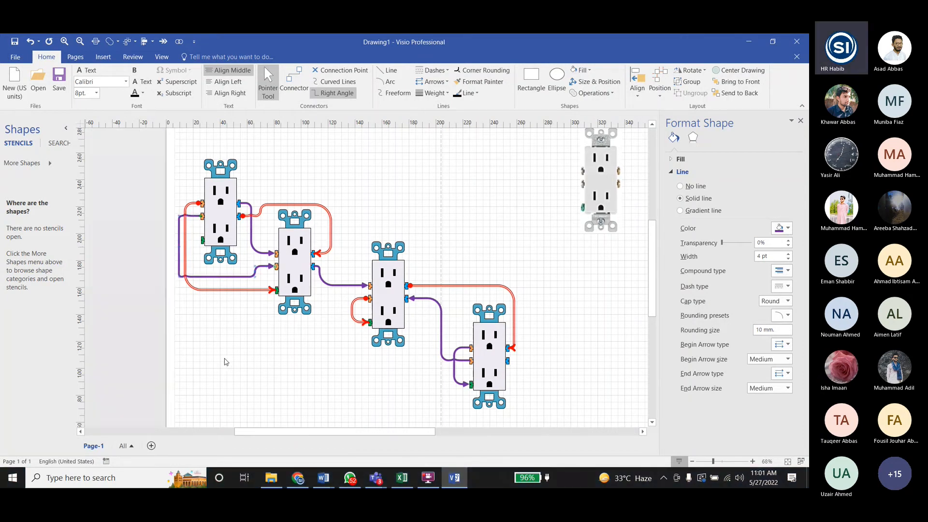
click(241, 349)
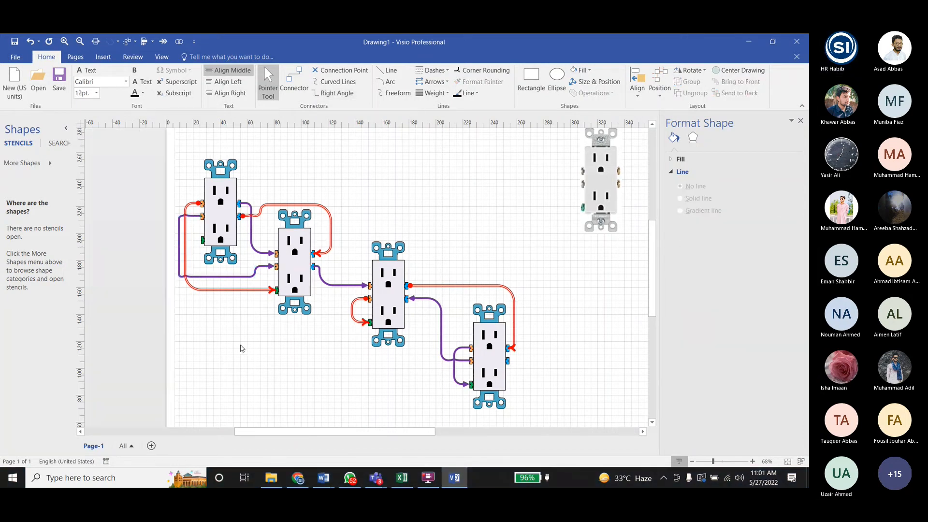
- Move the vertical segment of the red third-to-fourth connector further out from the fourth receptacle
click(515, 317)
drag(514, 317, 523, 317)
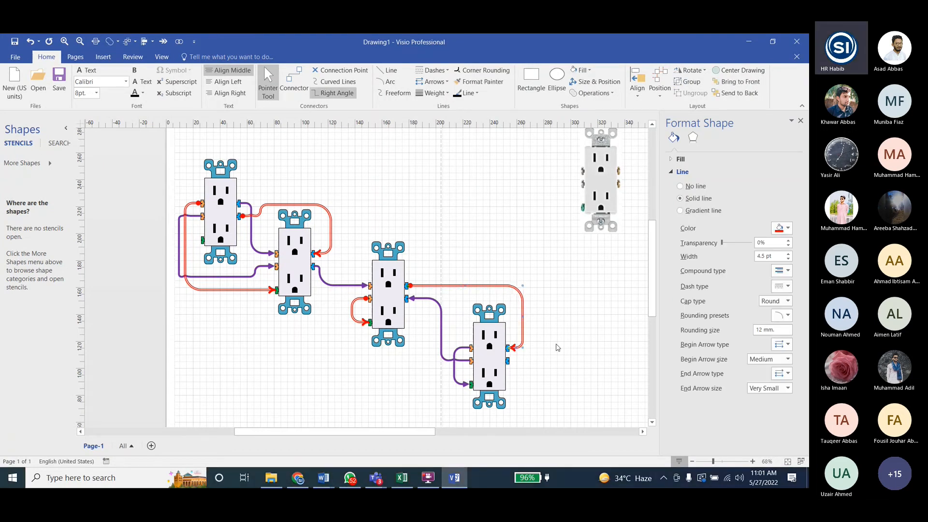
click(558, 347)
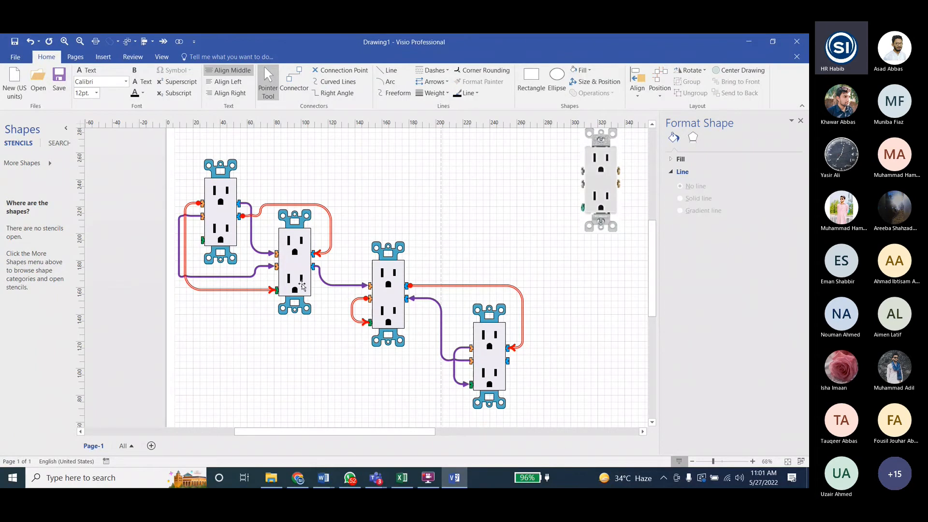
- Duplicate the first receptacle and place the copy unwired near the page's lower-right corner
click(215, 209)
scroll(265, 281, down, 1)
key(ctrl+d)
drag(233, 221, 223, 374)
click(345, 371)
ctrl+scroll(216, 258, down, 2)
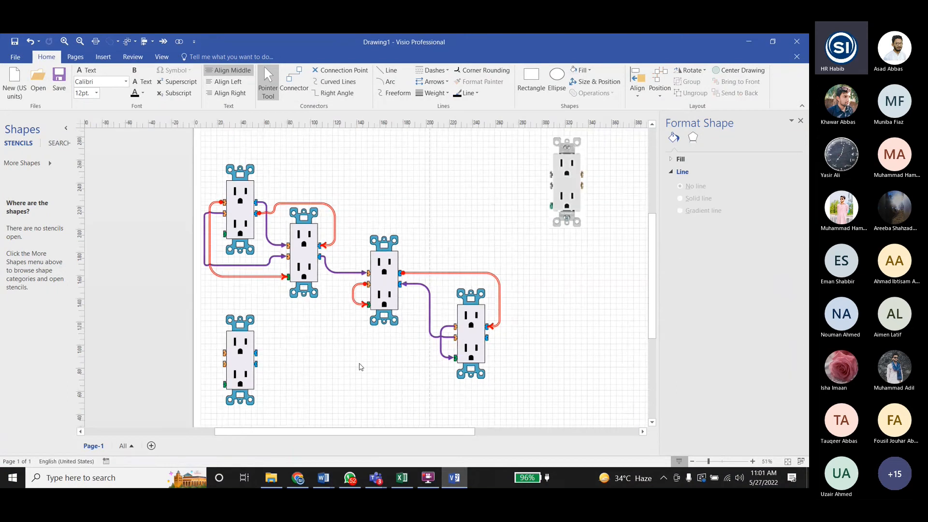
drag(203, 176, 515, 388)
click(257, 368)
drag(257, 368, 600, 371)
click(542, 368)
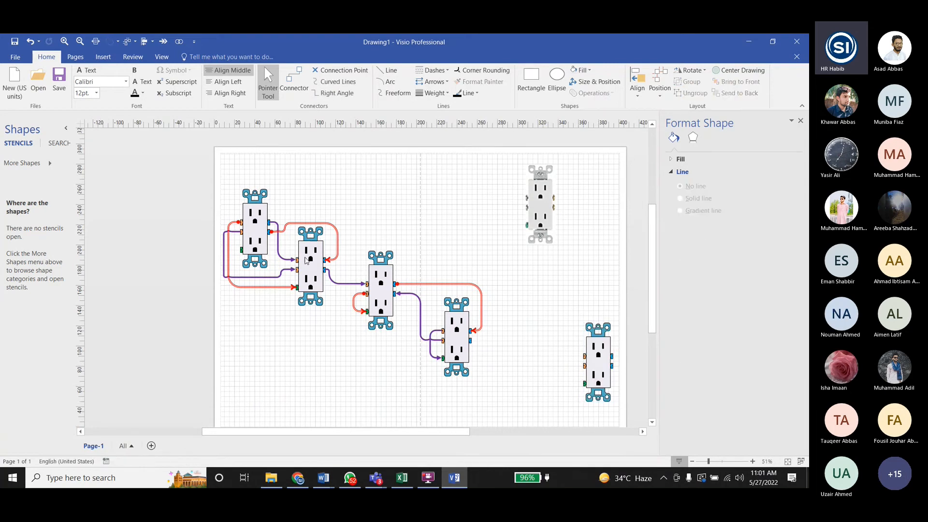
- Create a new metric stencil for the receptacle shapes
click(306, 261)
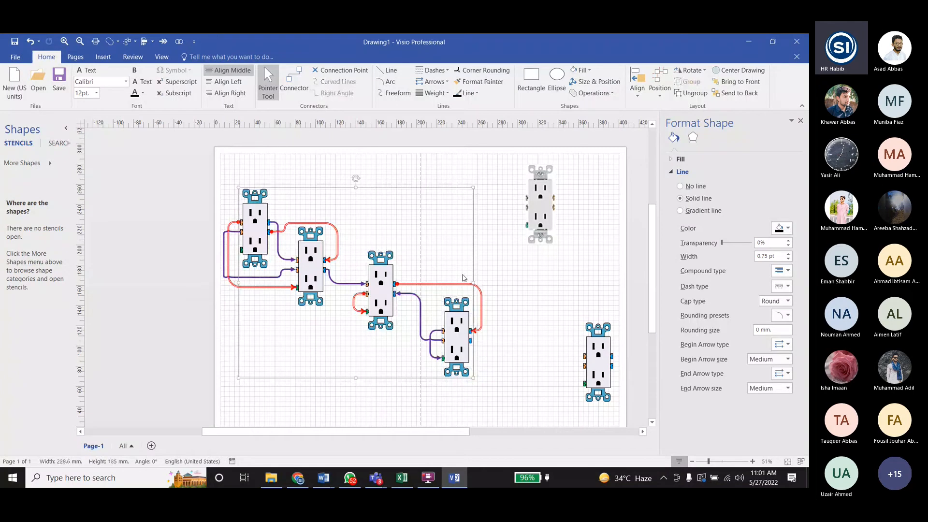
click(218, 325)
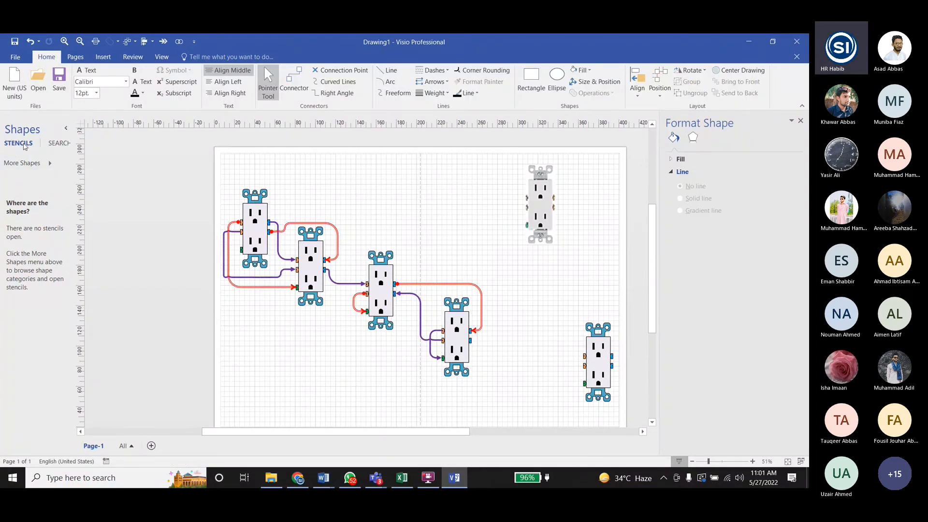
click(24, 163)
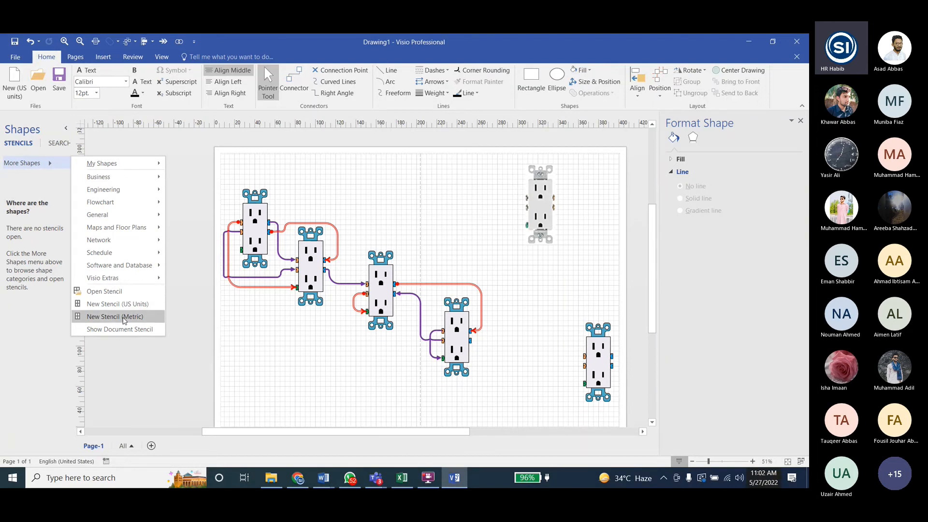
click(123, 317)
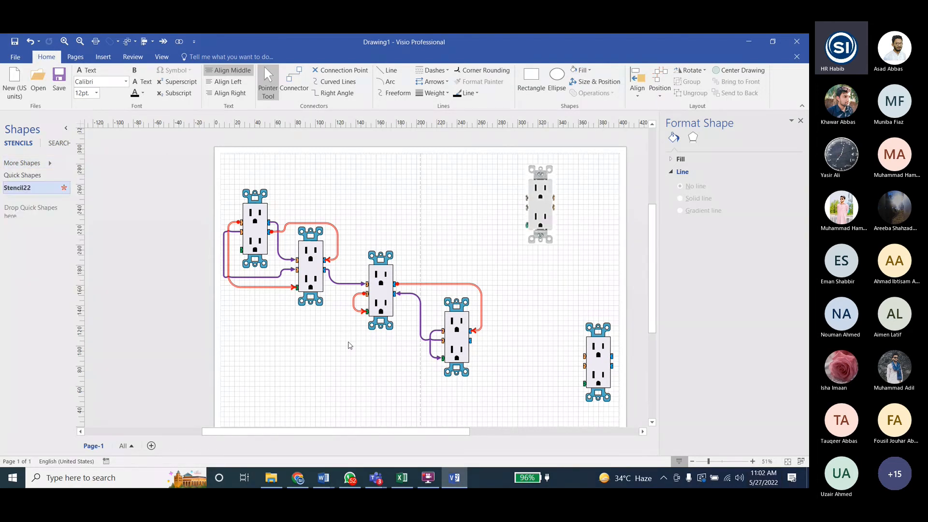
- Add the unwired receptacle copy to the new stencil and name its master "ED6 d D1"
drag(590, 350, 28, 248)
click(32, 228)
text(ED)
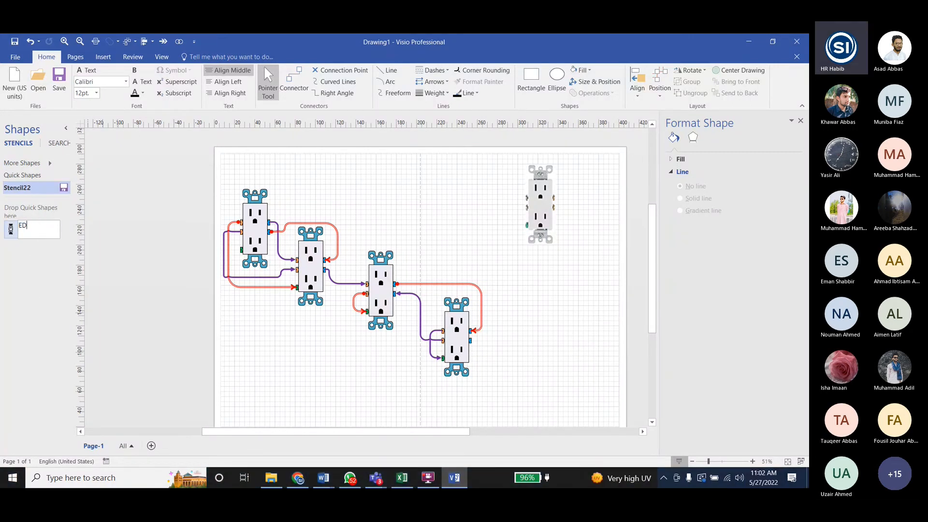
text(6 d D1)
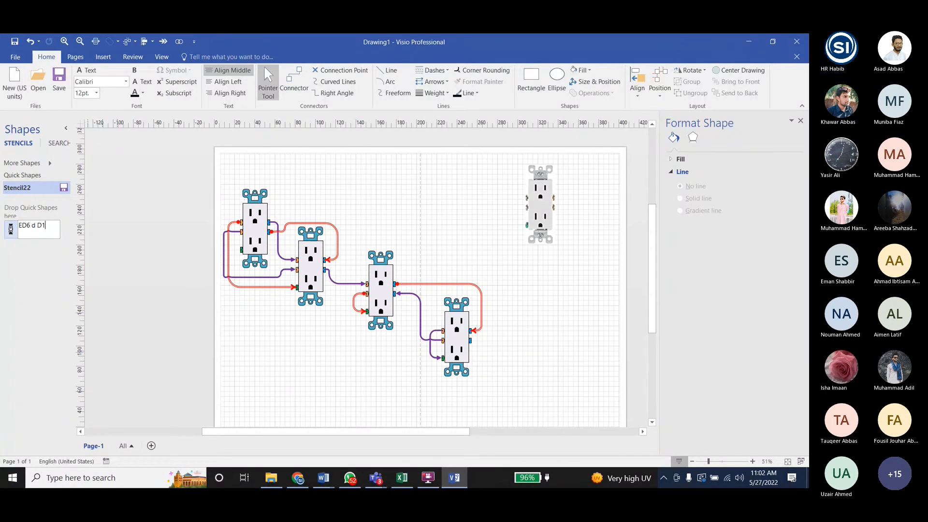
click(9, 228)
key(ctrl+c)
- Add the wired group of four receptacles to the stencil as another master
click(196, 291)
click(316, 274)
drag(316, 274, 44, 282)
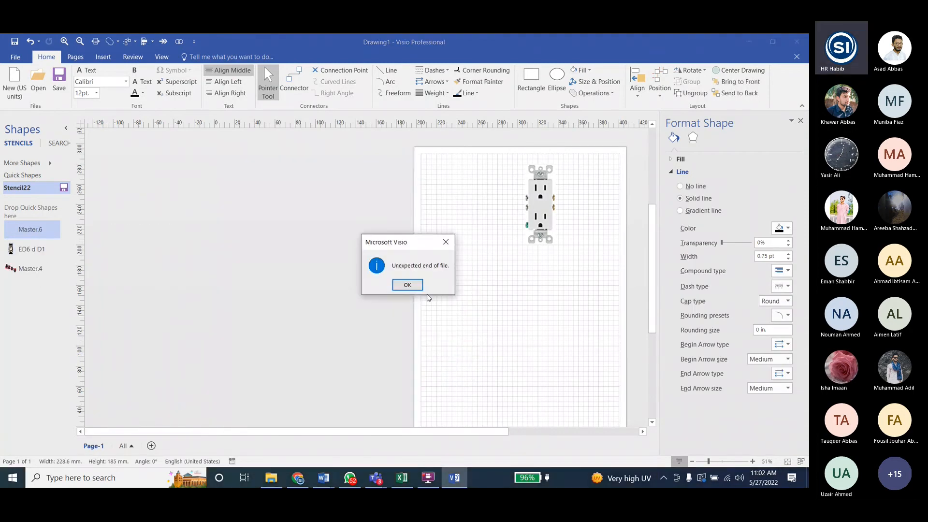
click(407, 285)
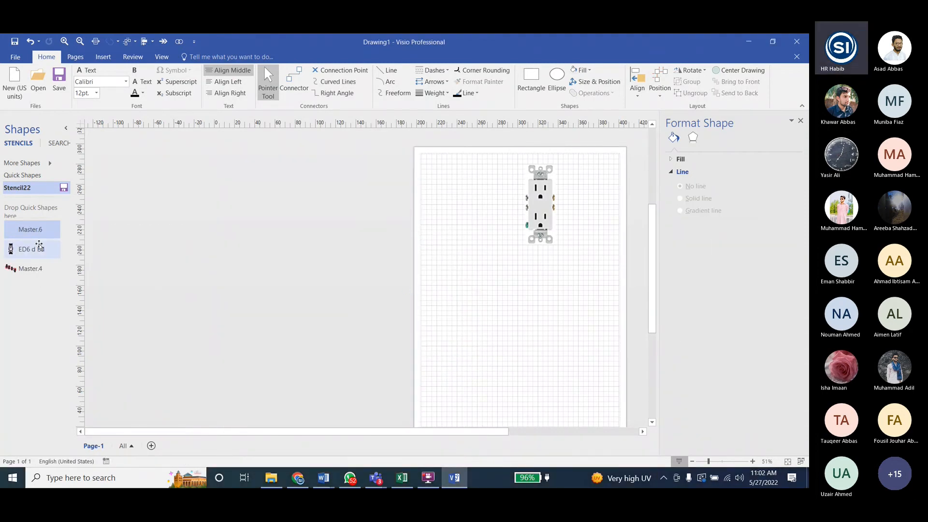
- Rename the four-receptacle master as "ED6 d D2"
click(28, 272)
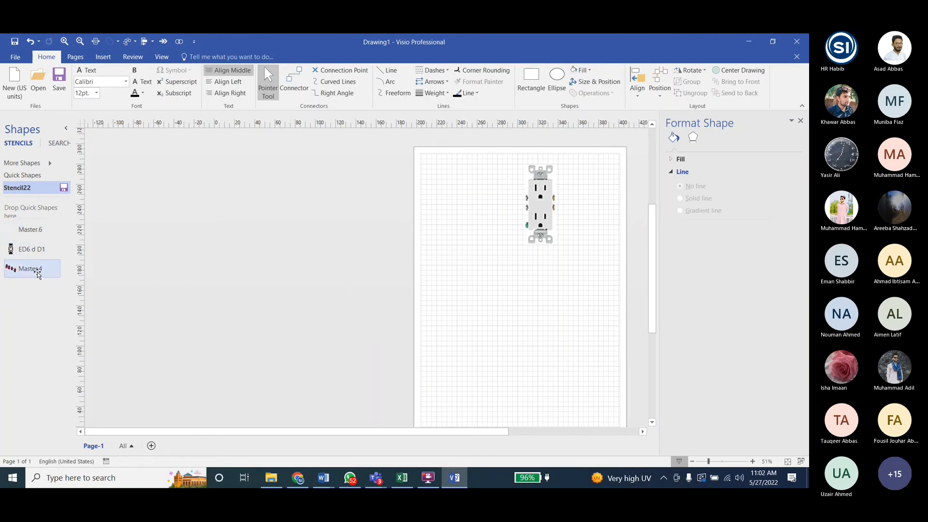
click(31, 269)
key(ctrl+v)
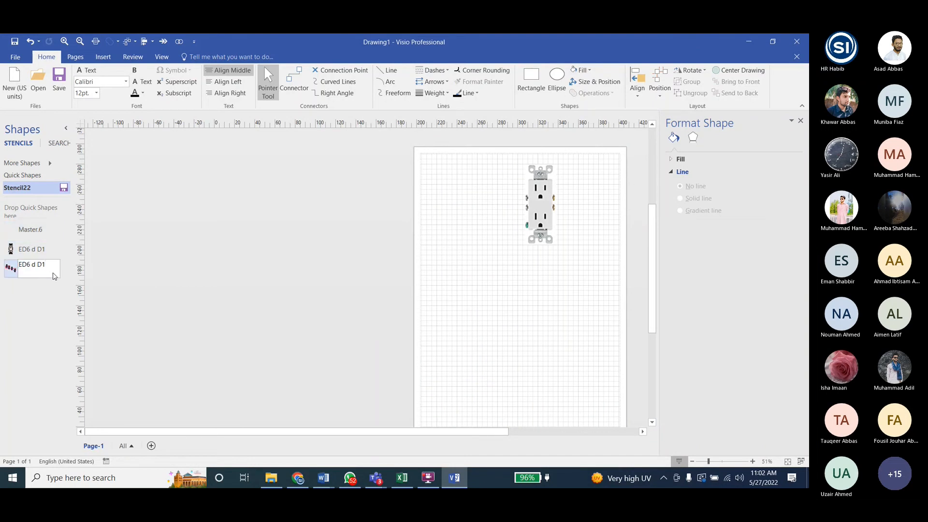
key(BackSpace)
text(2)
- Delete the blank extra master Master.6 from the stencil
click(38, 230)
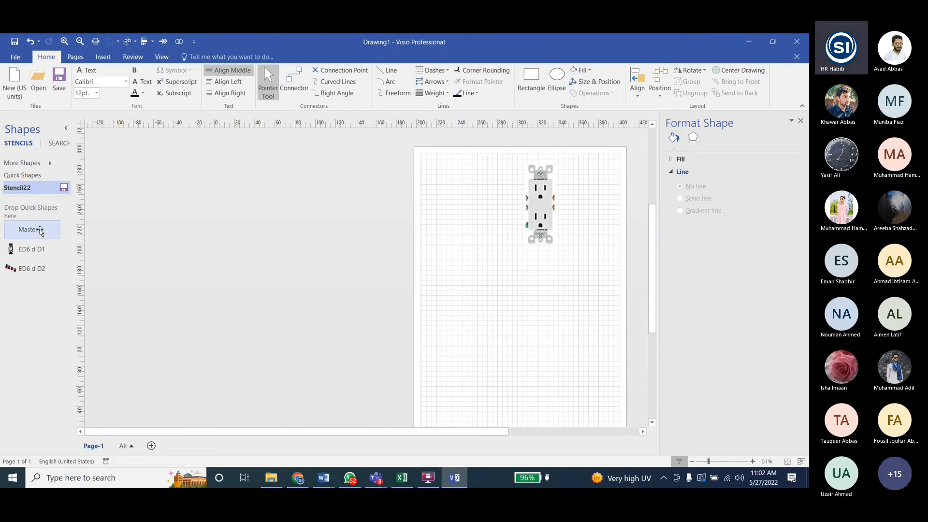
right_click(38, 230)
click(62, 263)
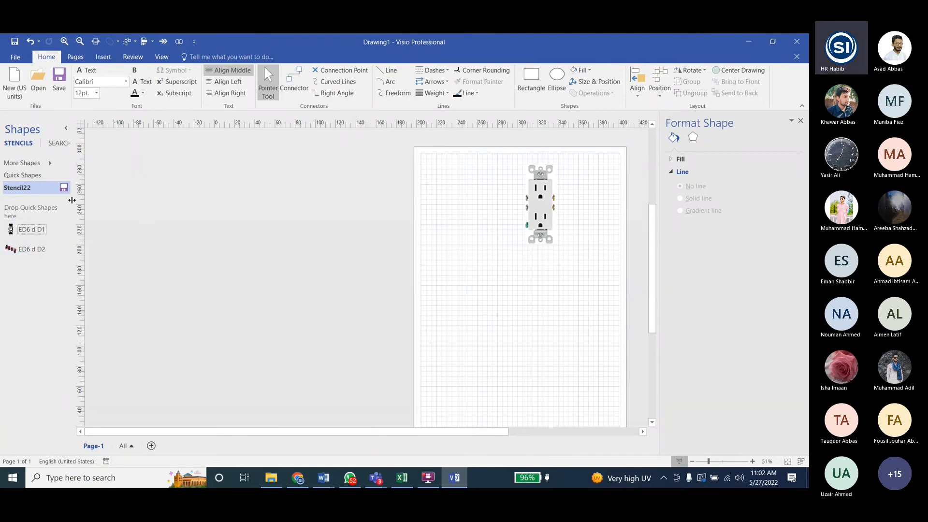
- Save the custom stencil as "ED6d D" in the Lab6 folder
click(63, 187)
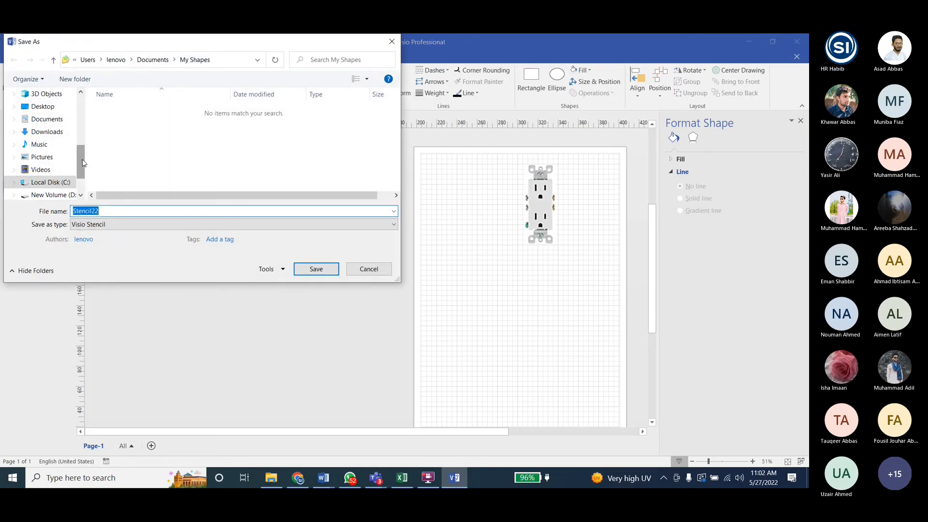
scroll(43, 145, up, 5)
click(38, 144)
click(105, 212)
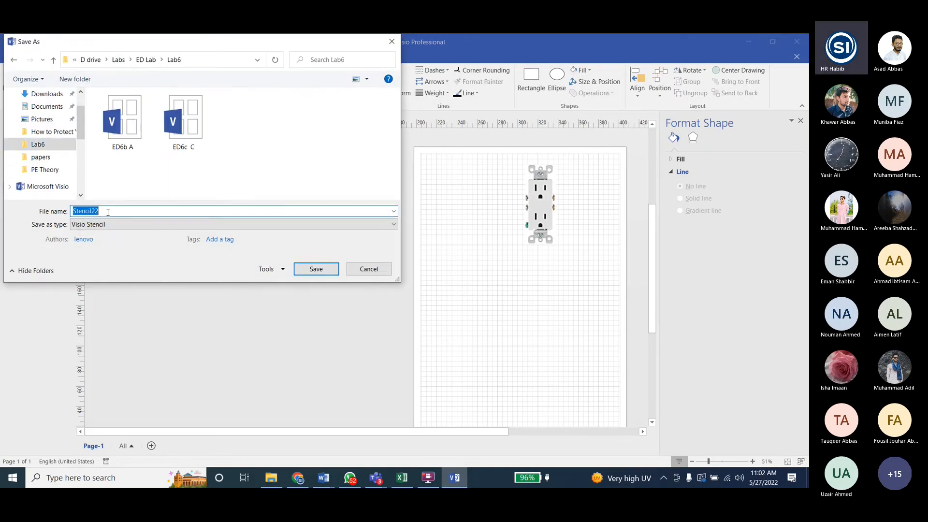
text(ED6d D)
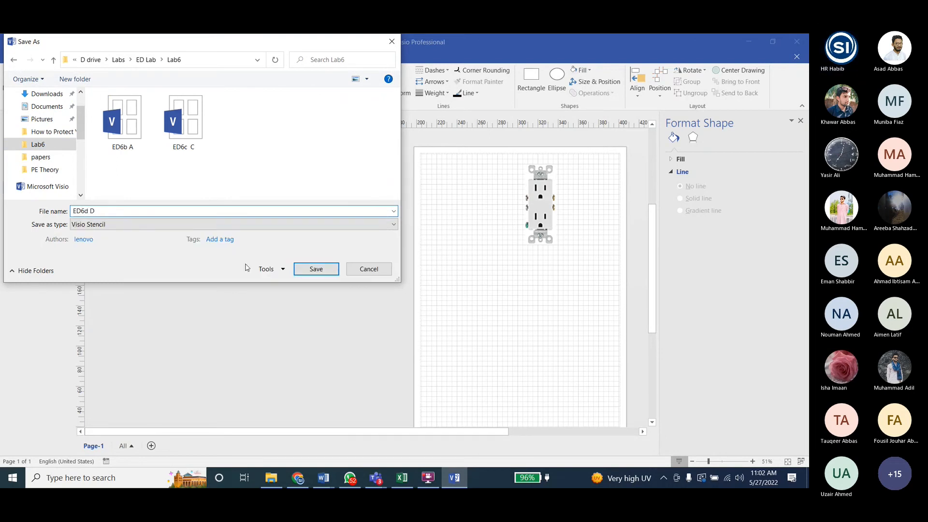
click(303, 268)
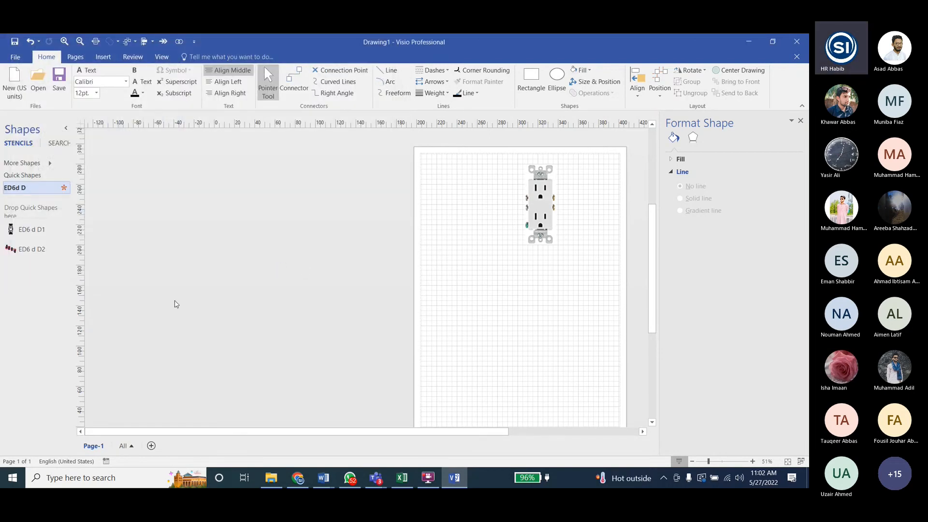
- Delete the remaining receptacle from the drawing page
ctrl+scroll(101, 328, down, 5)
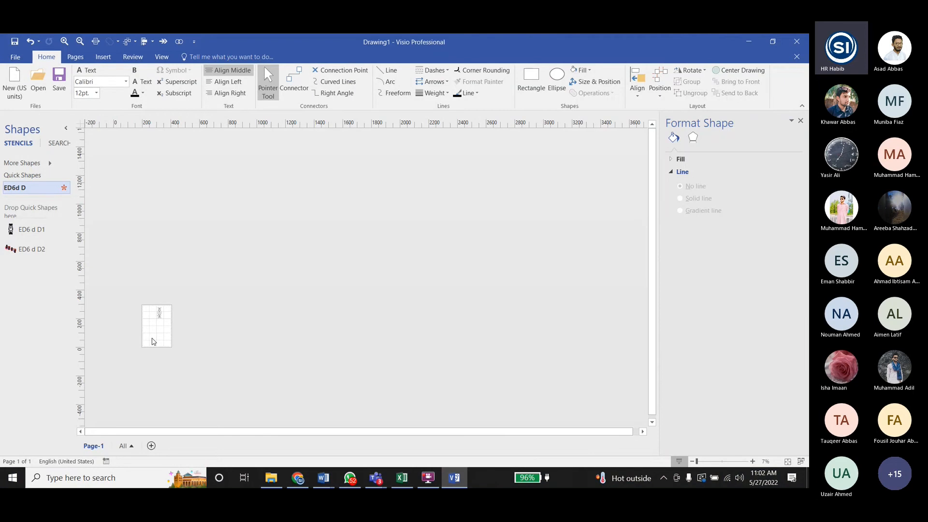
ctrl+scroll(120, 351, up, 5)
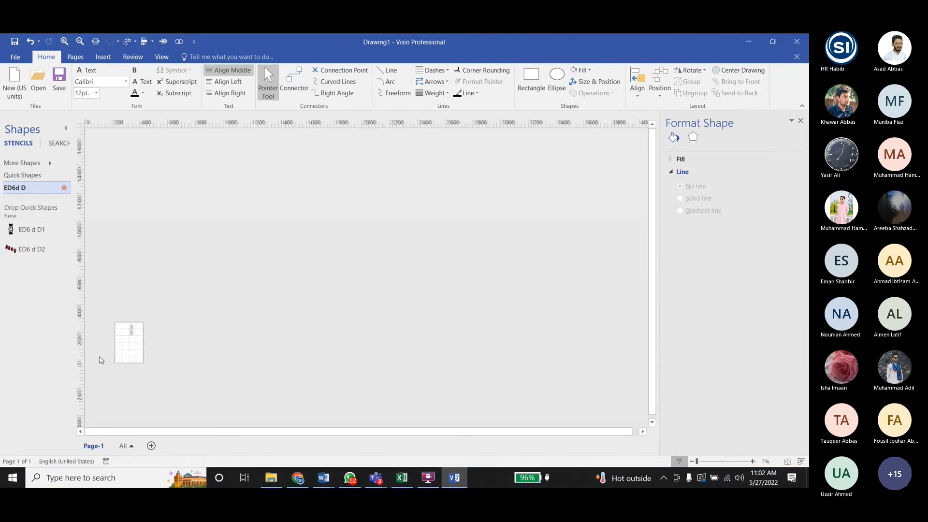
ctrl+scroll(134, 342, down, 3)
ctrl+scroll(118, 327, up, 2)
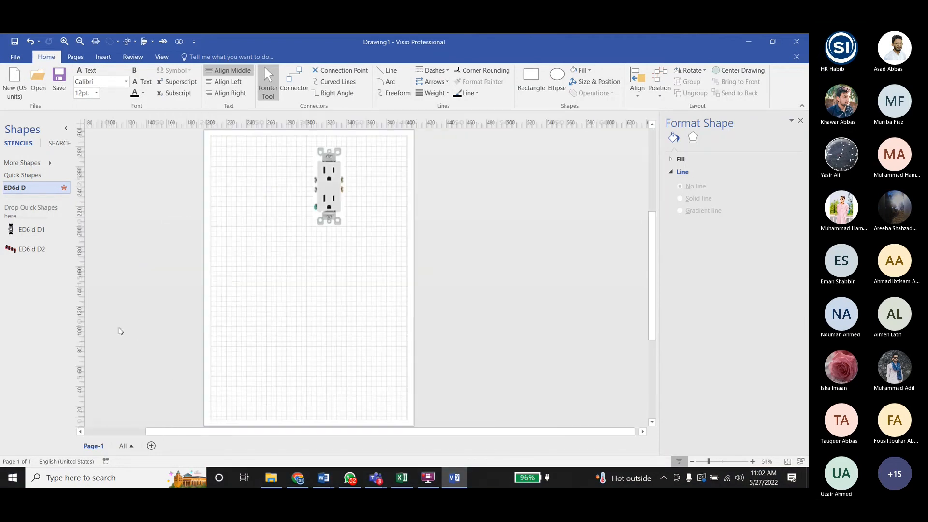
click(324, 210)
key(Delete)
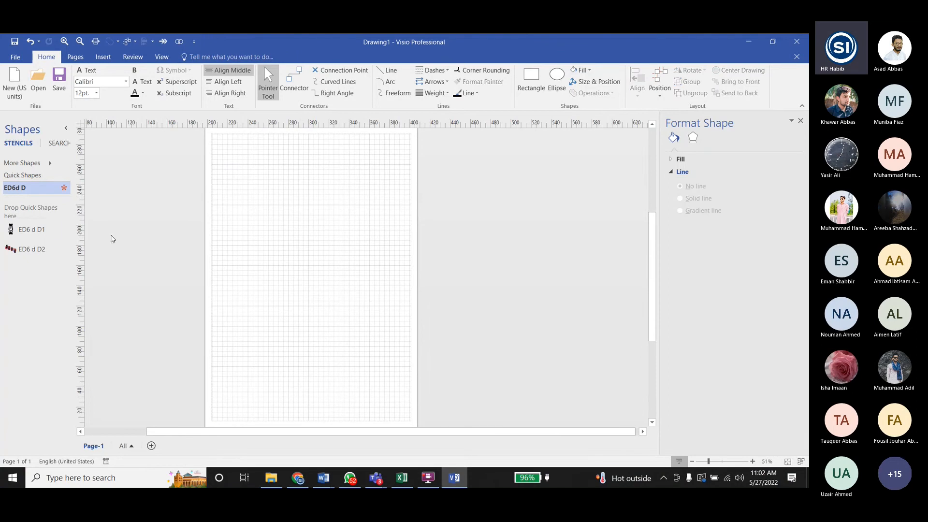
- Place four copies of the ED6 d D1 master on the page and one ED6 d D2 wired group below them
drag(30, 228, 299, 206)
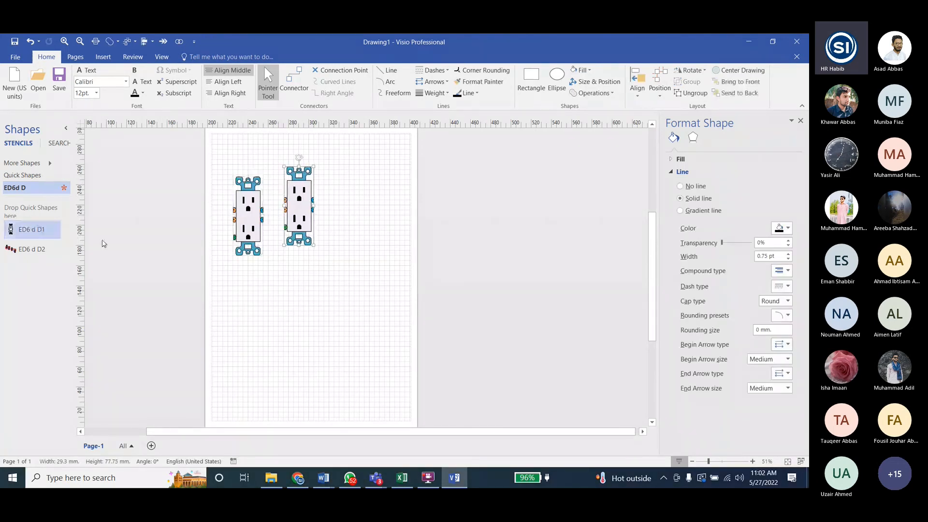
drag(31, 229, 389, 230)
drag(32, 230, 465, 230)
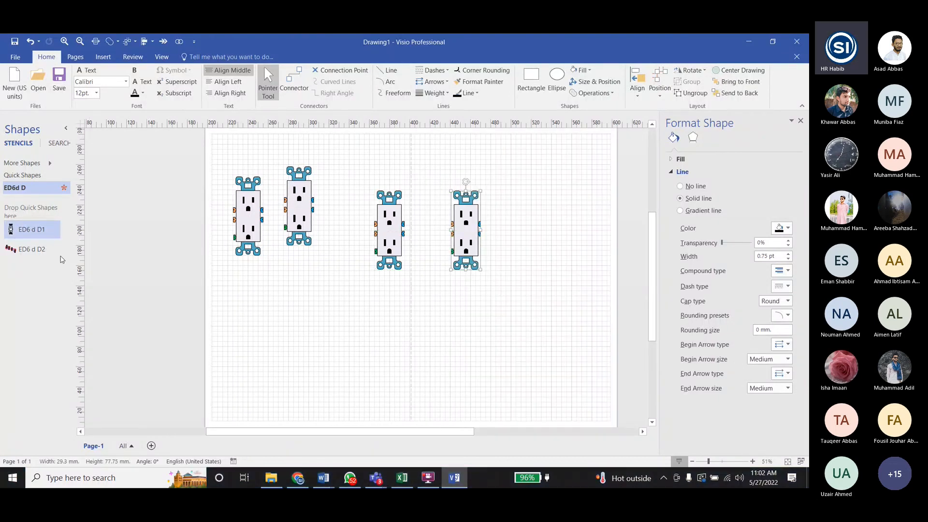
drag(32, 249, 488, 351)
scroll(381, 338, down, 3)
scroll(382, 338, down, 1)
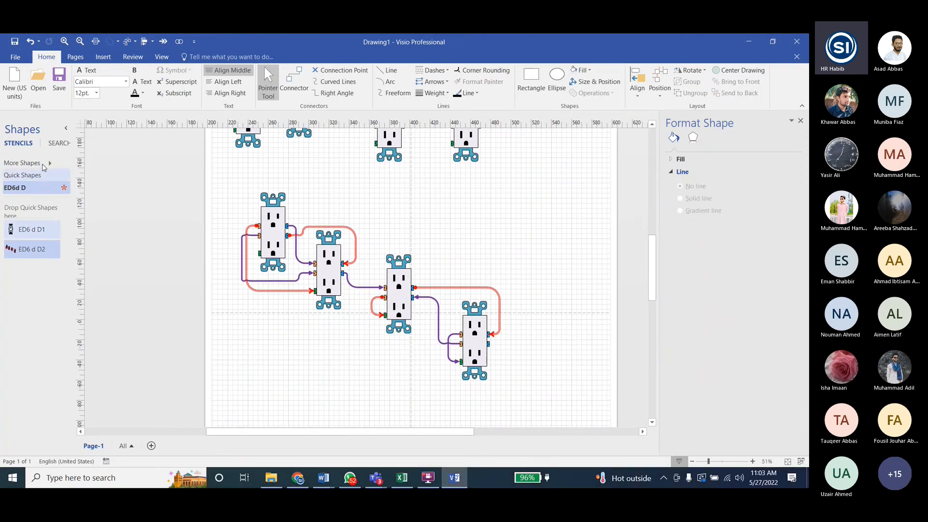
- Open the saved stencils ED6b A and ED6c C from the Lab6 folder
click(27, 165)
click(96, 291)
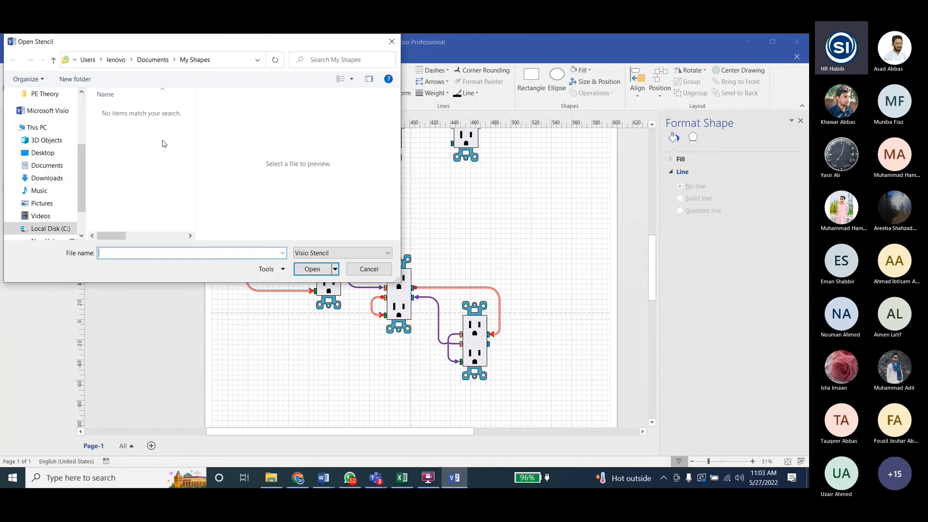
click(70, 178)
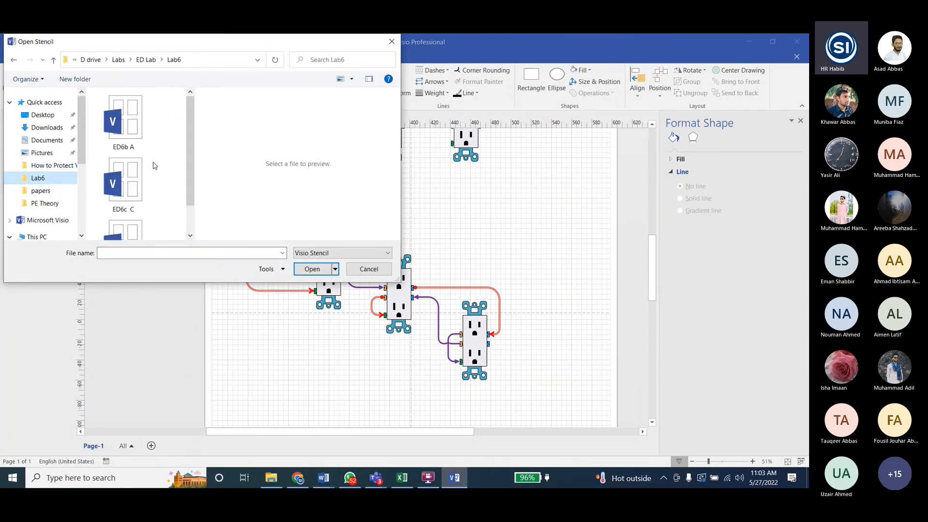
click(124, 125)
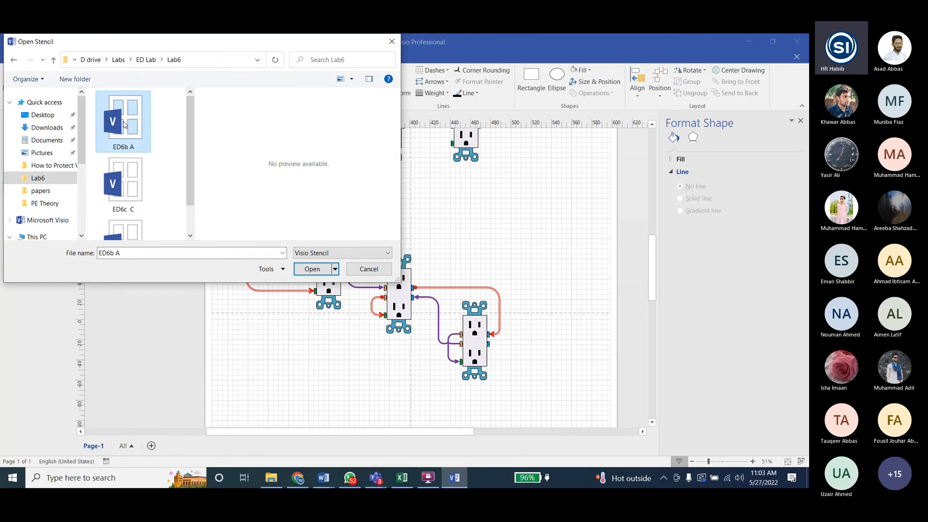
ctrl+click(134, 179)
click(312, 268)
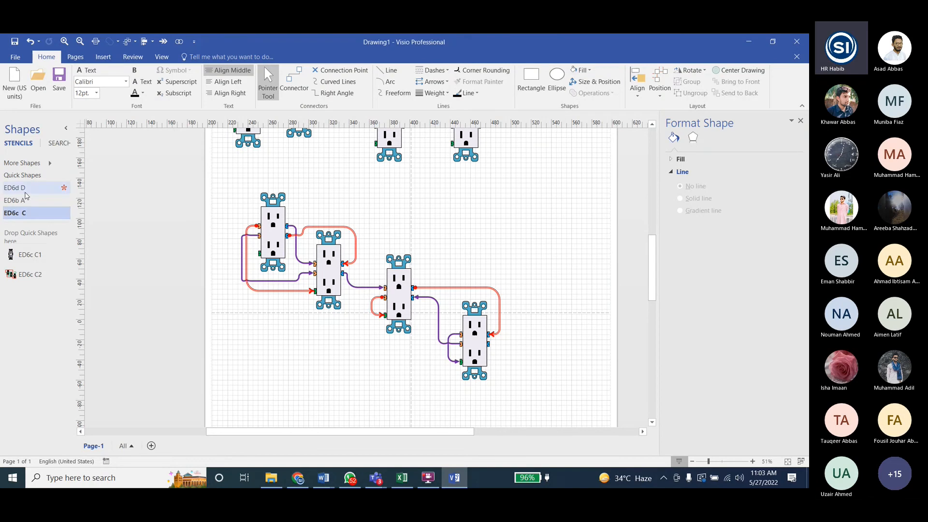
- Place the ED6b A1 receptacle and the ED6b A2 wired group from the ED6b A stencil beside the blue receptacles
click(16, 200)
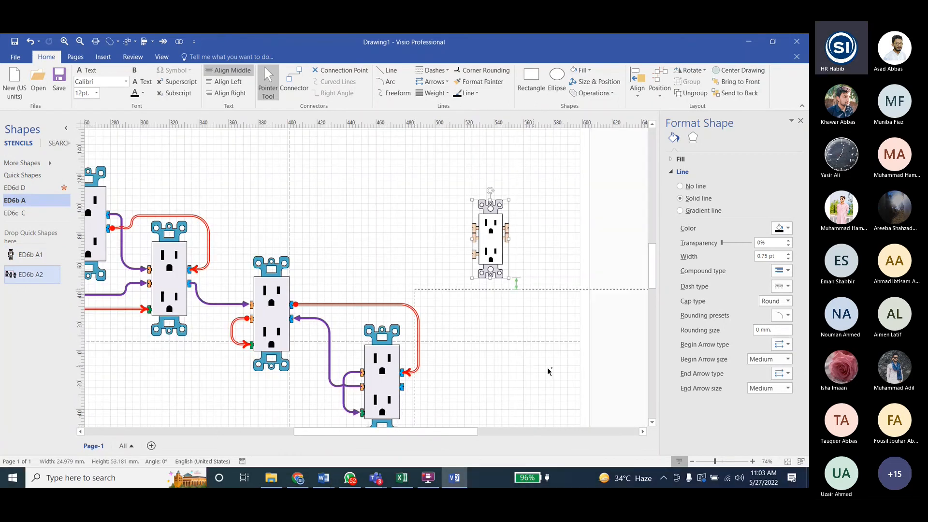
drag(548, 371, 549, 369)
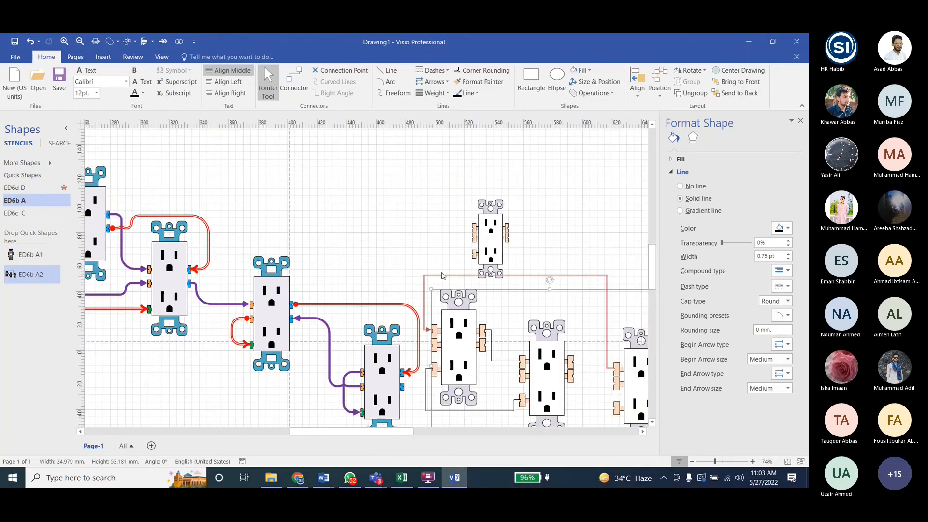
scroll(479, 261, down, 3)
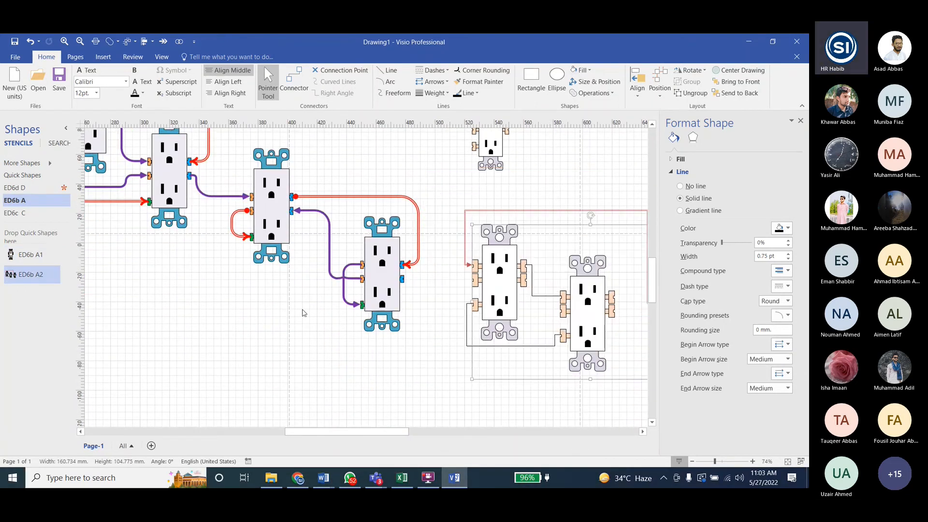
ctrl+scroll(501, 309, down, 3)
scroll(501, 309, down, 3)
ctrl+scroll(501, 309, up, 5)
ctrl+scroll(501, 309, down, 3)
- Place the ED6c C1 receptacle and the ED6c C2 wired group from the ED6c C stencil below the other shapes
click(15, 212)
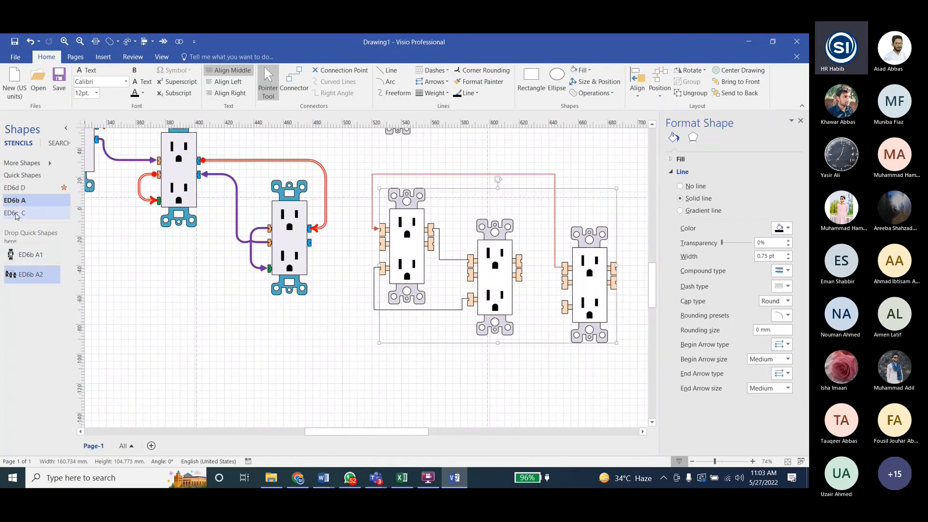
drag(25, 264, 153, 387)
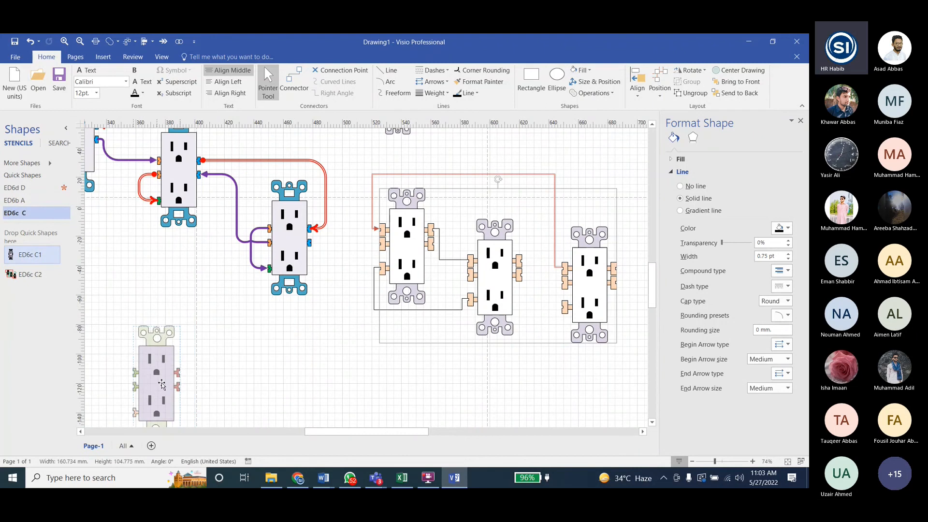
scroll(152, 307, down, 2)
drag(39, 277, 338, 387)
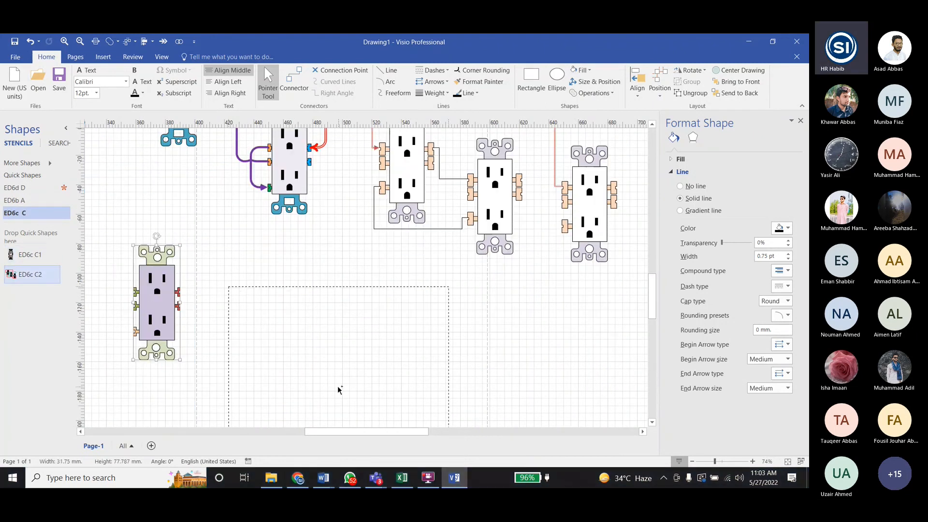
scroll(473, 317, down, 3)
drag(421, 305, 477, 354)
ctrl+scroll(409, 251, down, 5)
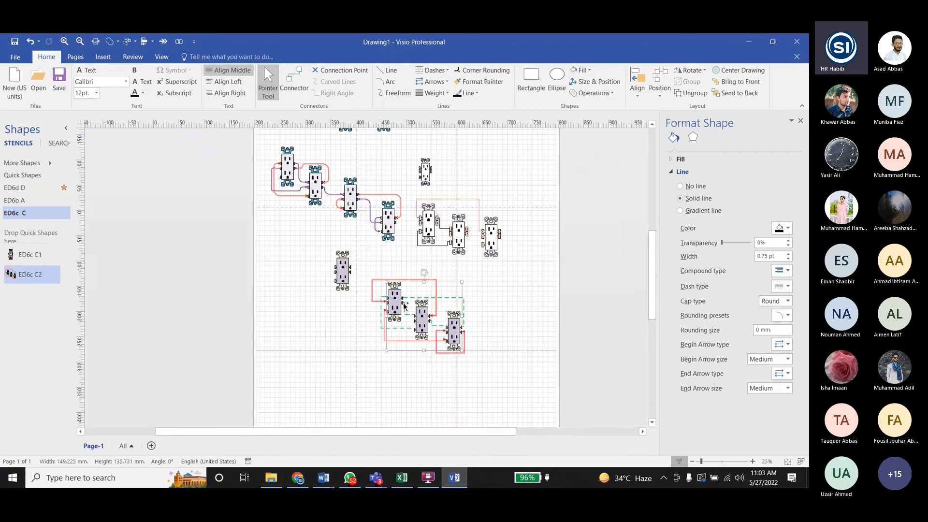
ctrl+scroll(410, 251, up, 5)
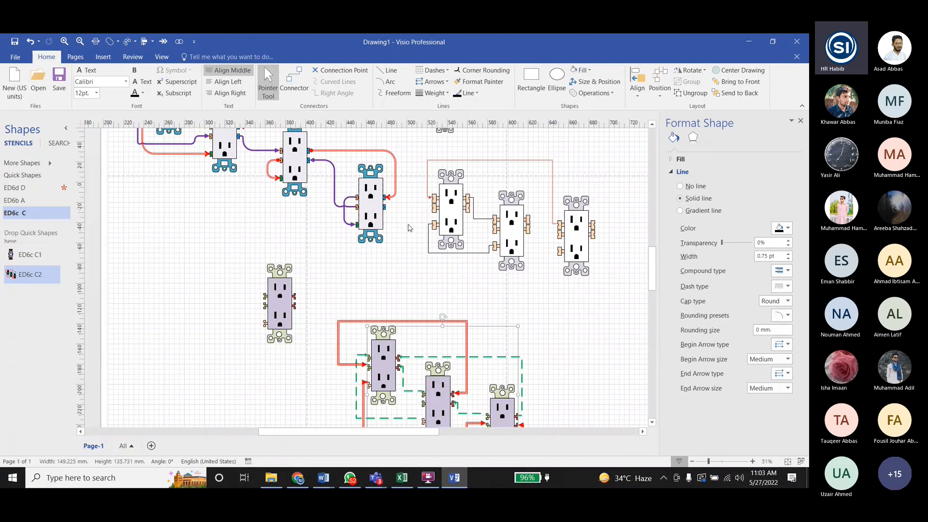
ctrl+scroll(575, 331, up, 1)
click(325, 288)
scroll(325, 288, down, 3)
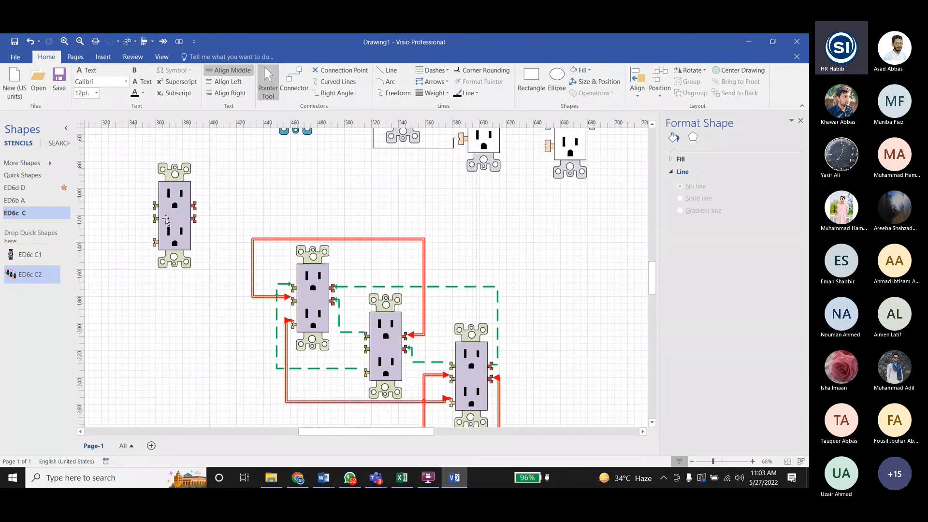
- Save the drawing as "Drawing4" in the Lab6 folder
key(alt+f)
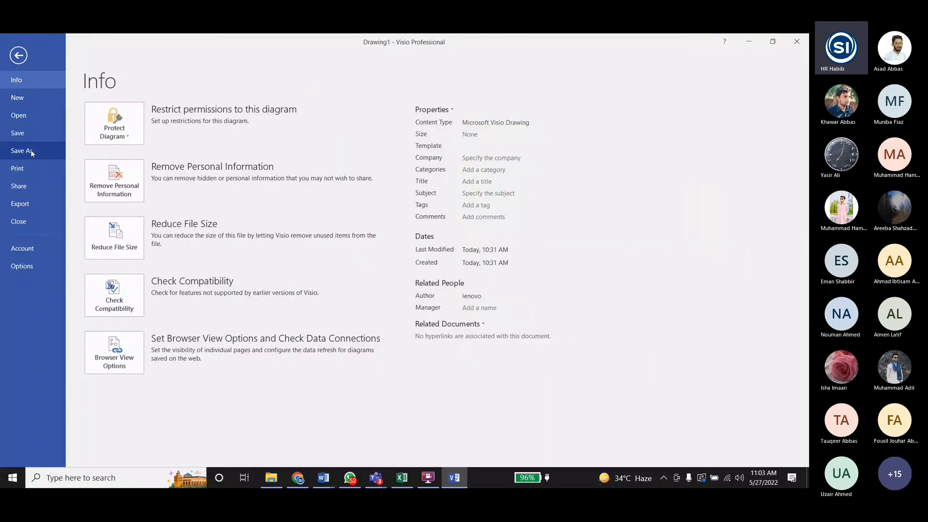
click(22, 134)
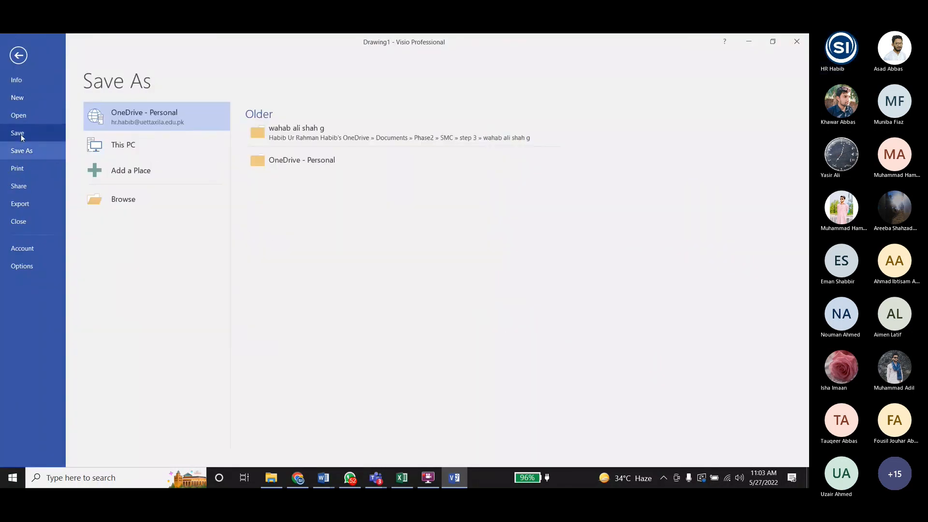
click(163, 198)
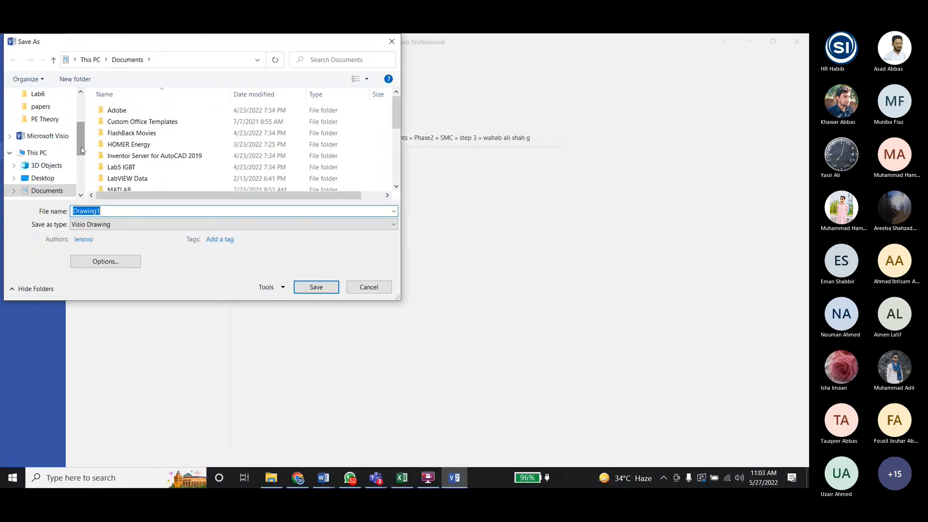
click(118, 213)
key(BackSpace)
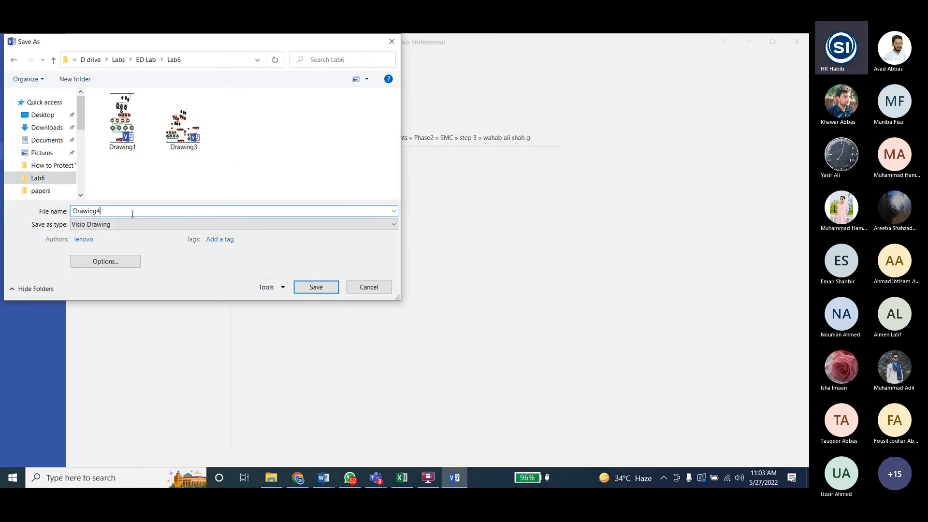
click(305, 286)
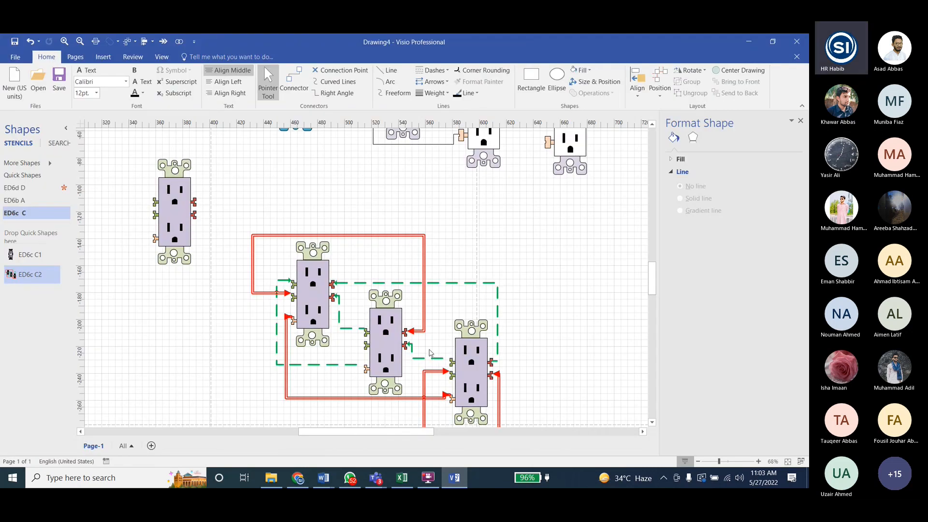
- Close the Visio drawing and switch to the Lab5 Visio Tasks document in Word
click(796, 42)
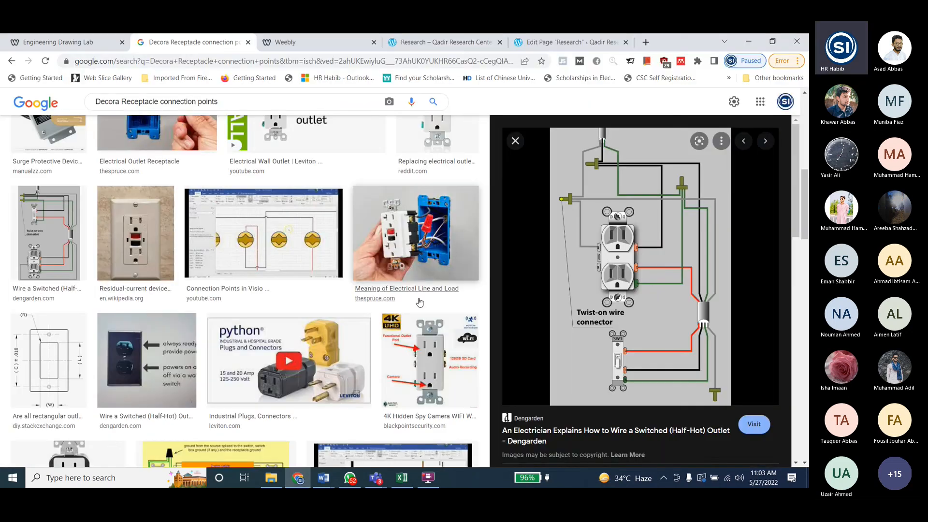
click(328, 483)
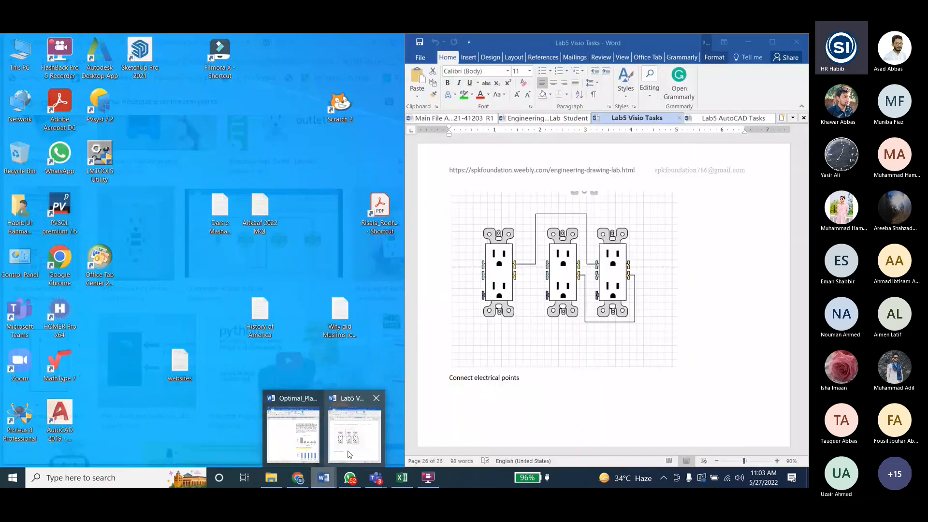
click(354, 432)
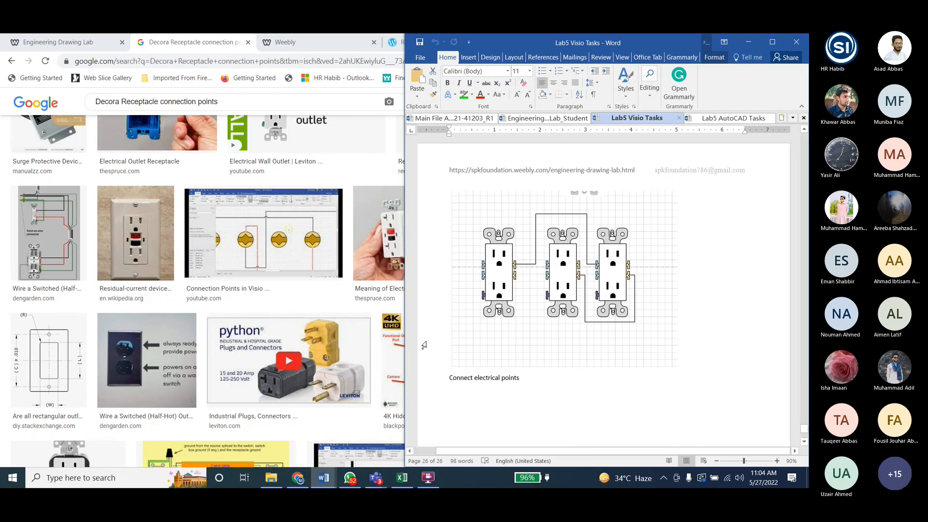
- Switch to the ED6d D meeting in Microsoft Teams and open its additional meeting options
mouse_move(375, 478)
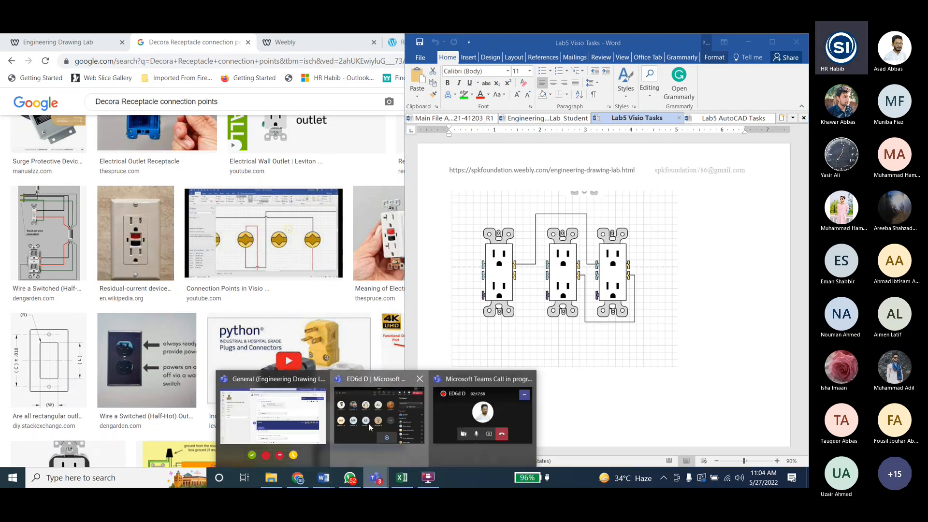
click(369, 423)
click(485, 83)
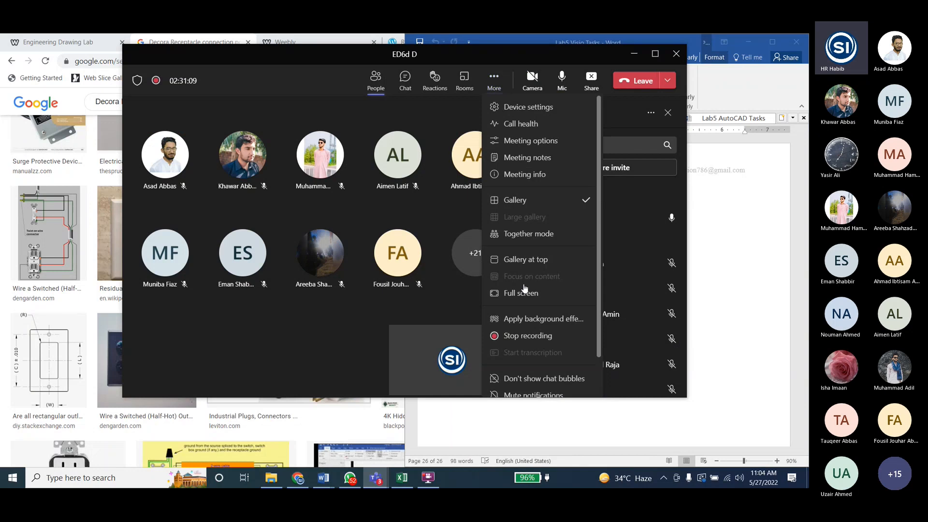